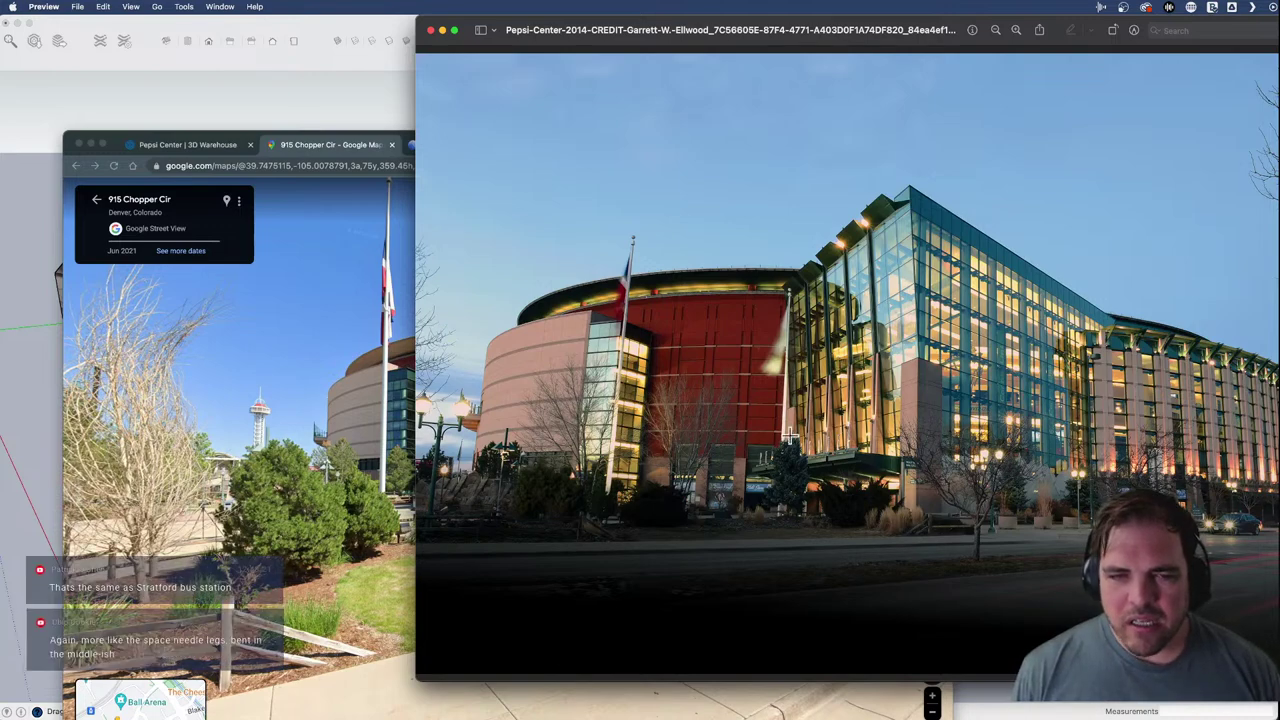
- Switch to Google Earth in Chrome and examine the glass entrance wing's front and the point where it meets the red arena wall
{"action": "left_click", "coordinate": [335, 211]}
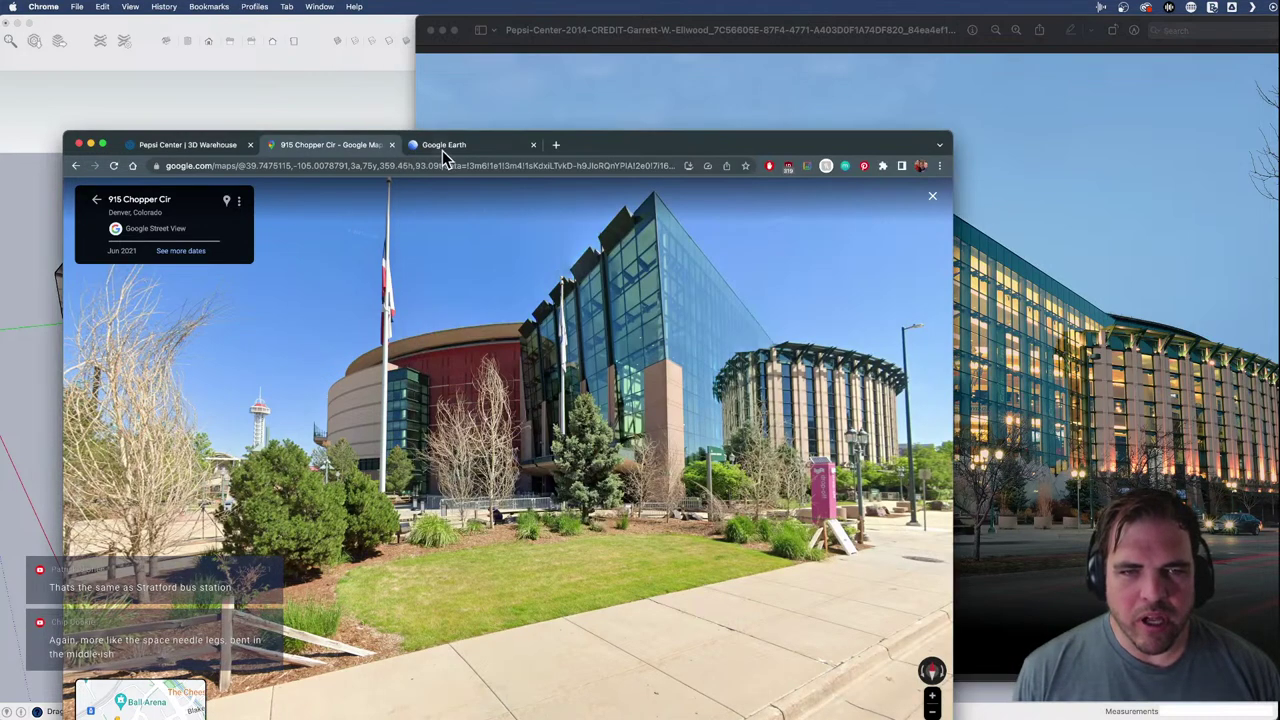
{"action": "left_click", "coordinate": [450, 150]}
{"action": "left_click_drag", "start_coordinate": [531, 491], "coordinate": [621, 518]}
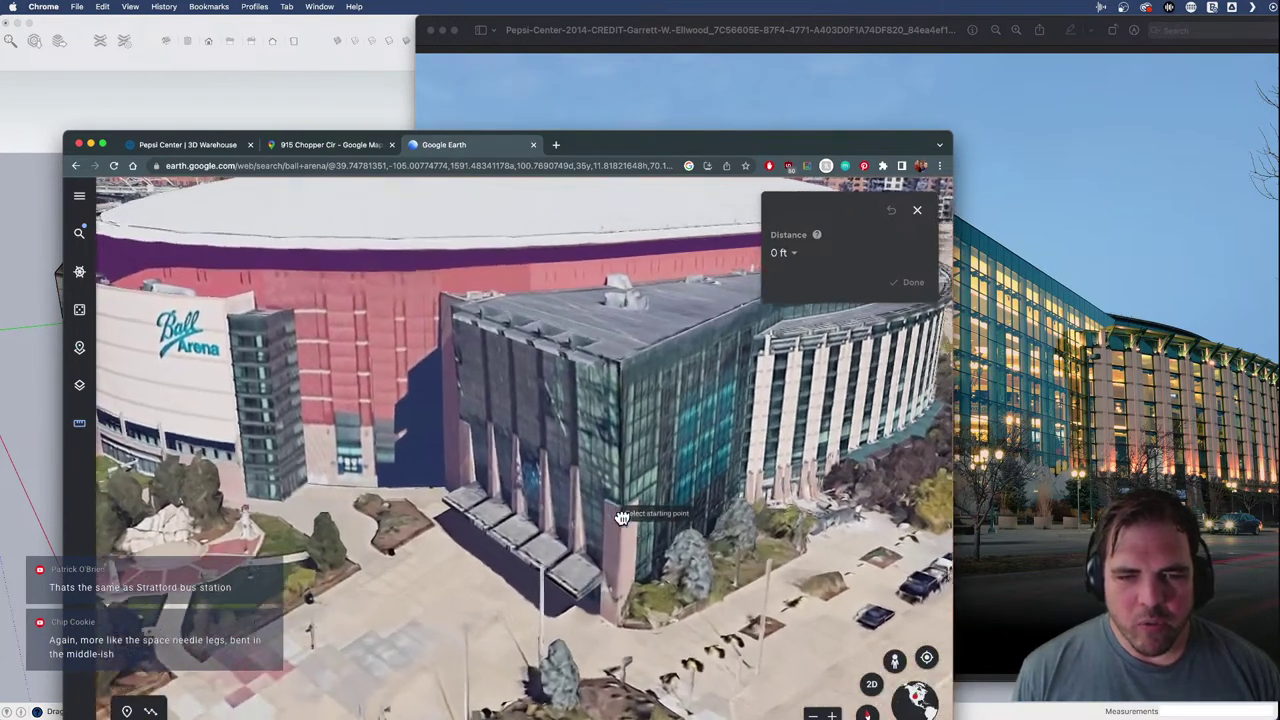
{"action": "scroll", "coordinate": [586, 580], "scroll_direction": "up", "scroll_amount": 5}
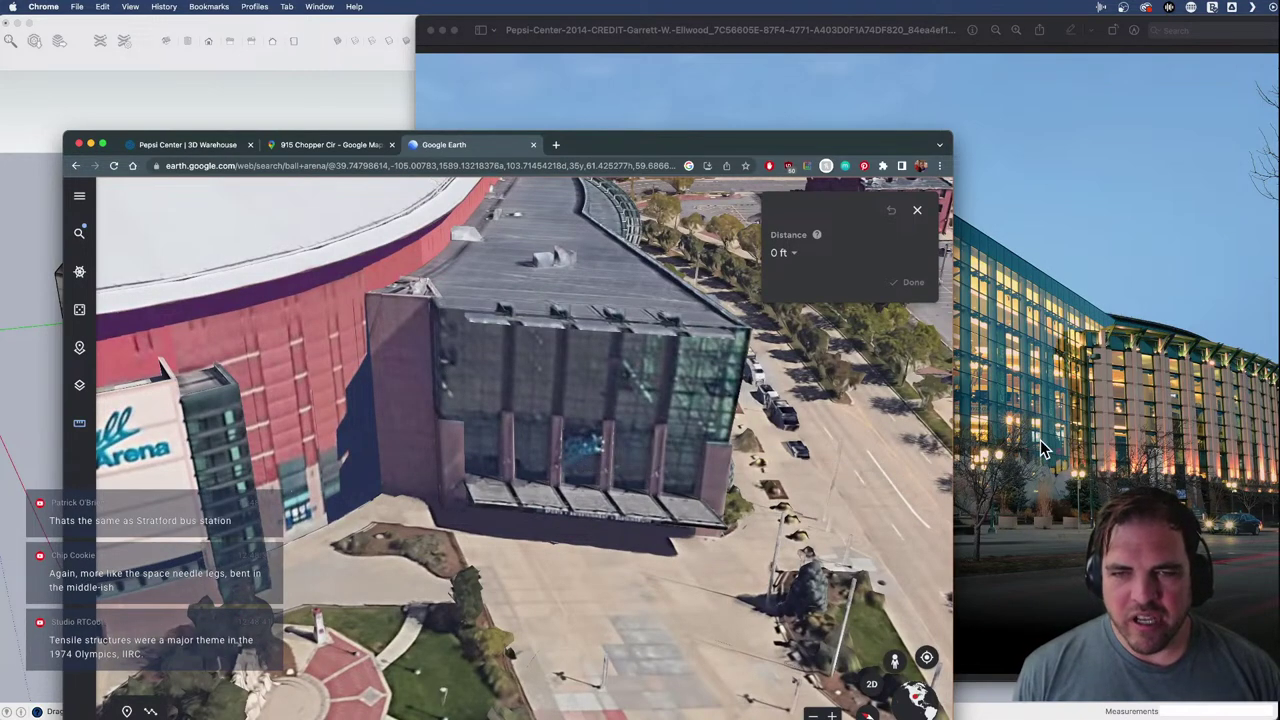
- Switch to SketchUp, open the arena group for editing and select the front face of the triangular entrance wing
{"action": "left_click", "coordinate": [326, 93]}
{"action": "left_click_drag", "start_coordinate": [634, 451], "coordinate": [685, 530]}
{"action": "key", "text": "space"}
{"action": "double_click", "coordinate": [683, 556]}
{"action": "left_click", "coordinate": [700, 574]}
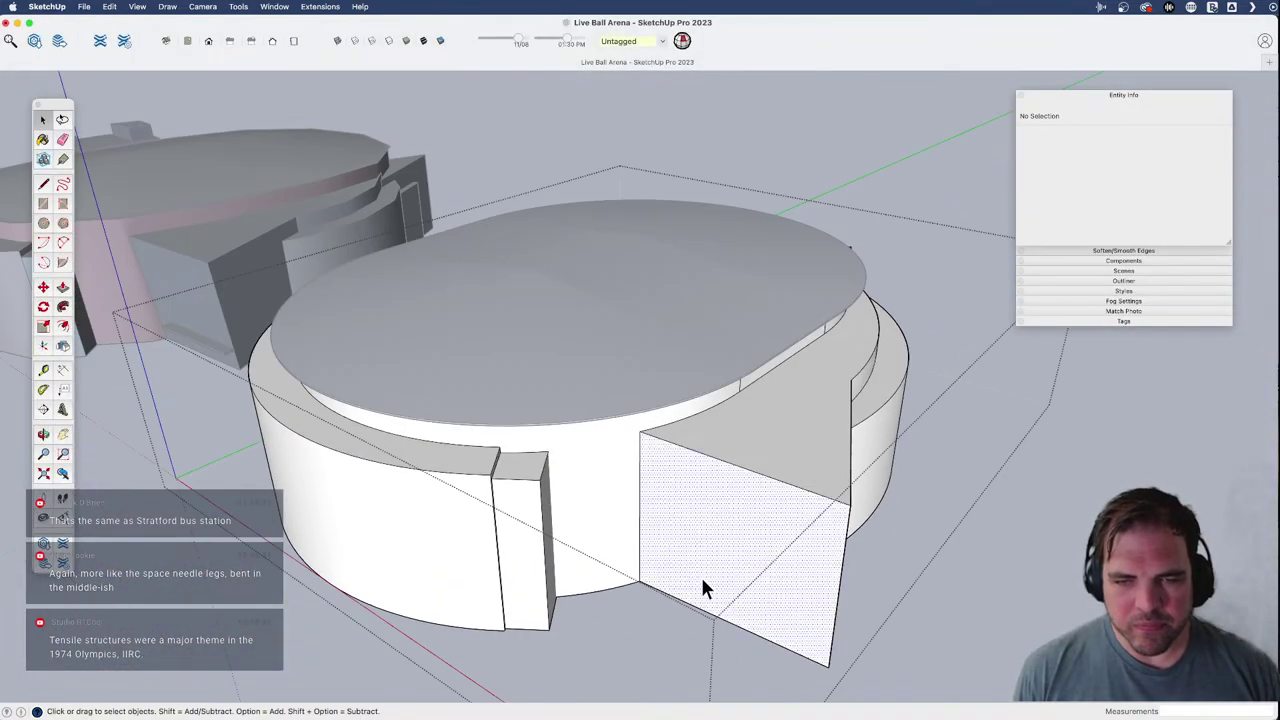
- Draw a vertical line across the wing's front face, from bottom edge to top edge, splitting off a narrow strip beside the curved arena wall
{"action": "scroll", "coordinate": [700, 576], "scroll_direction": "up", "scroll_amount": 3}
{"action": "middle_click_drag", "start_coordinate": [700, 576], "coordinate": [593, 541], "text": "shift"}
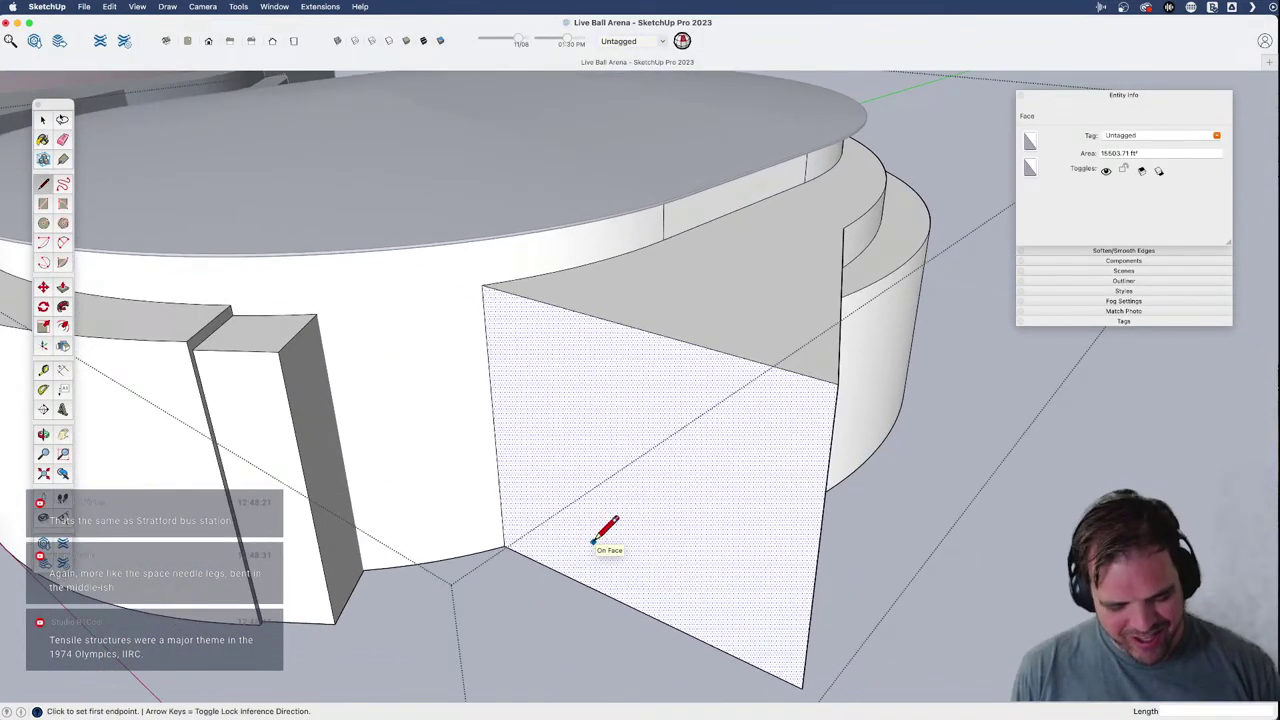
{"action": "mouse_move", "coordinate": [560, 371]}
{"action": "middle_mouse_down"}
{"action": "mouse_move", "coordinate": [520, 434]}
{"action": "mouse_move", "coordinate": [533, 486]}
{"action": "mouse_move", "coordinate": [634, 514]}
{"action": "mouse_move", "coordinate": [443, 394]}
{"action": "mouse_move", "coordinate": [440, 437]}
{"action": "mouse_move", "coordinate": [530, 430]}
{"action": "middle_mouse_up"}
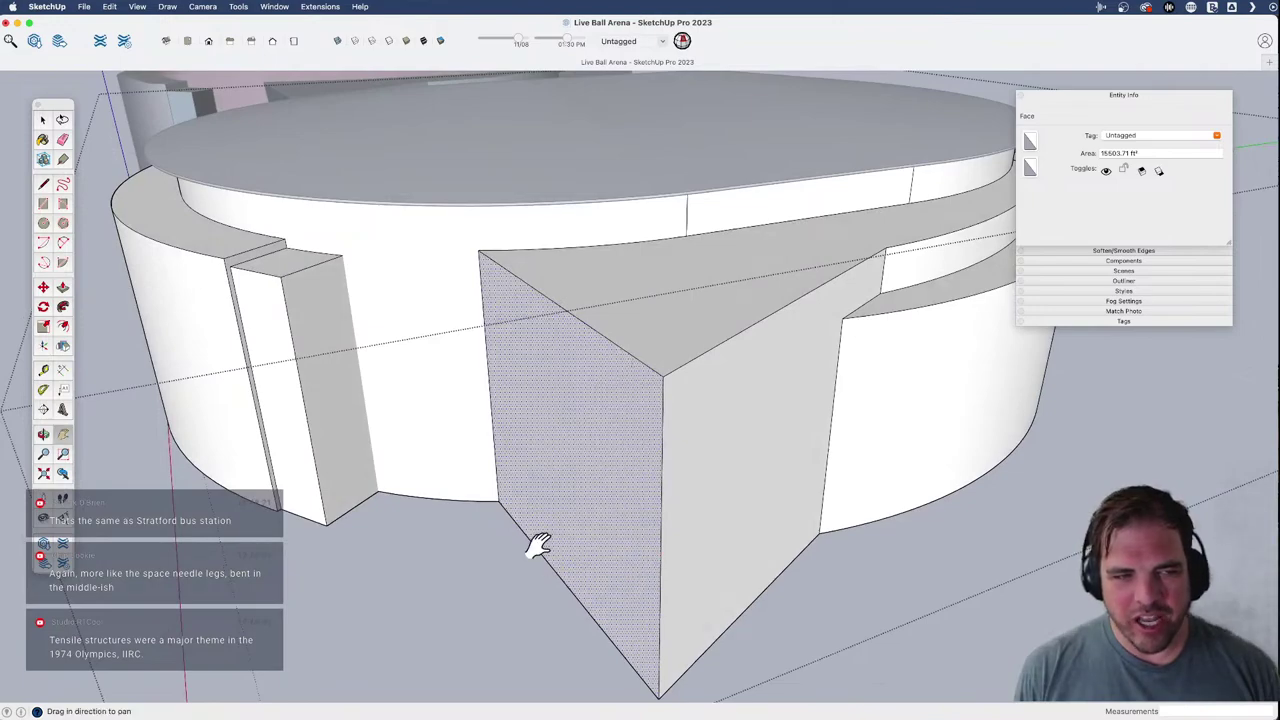
{"action": "middle_click_drag", "start_coordinate": [531, 537], "coordinate": [514, 514]}
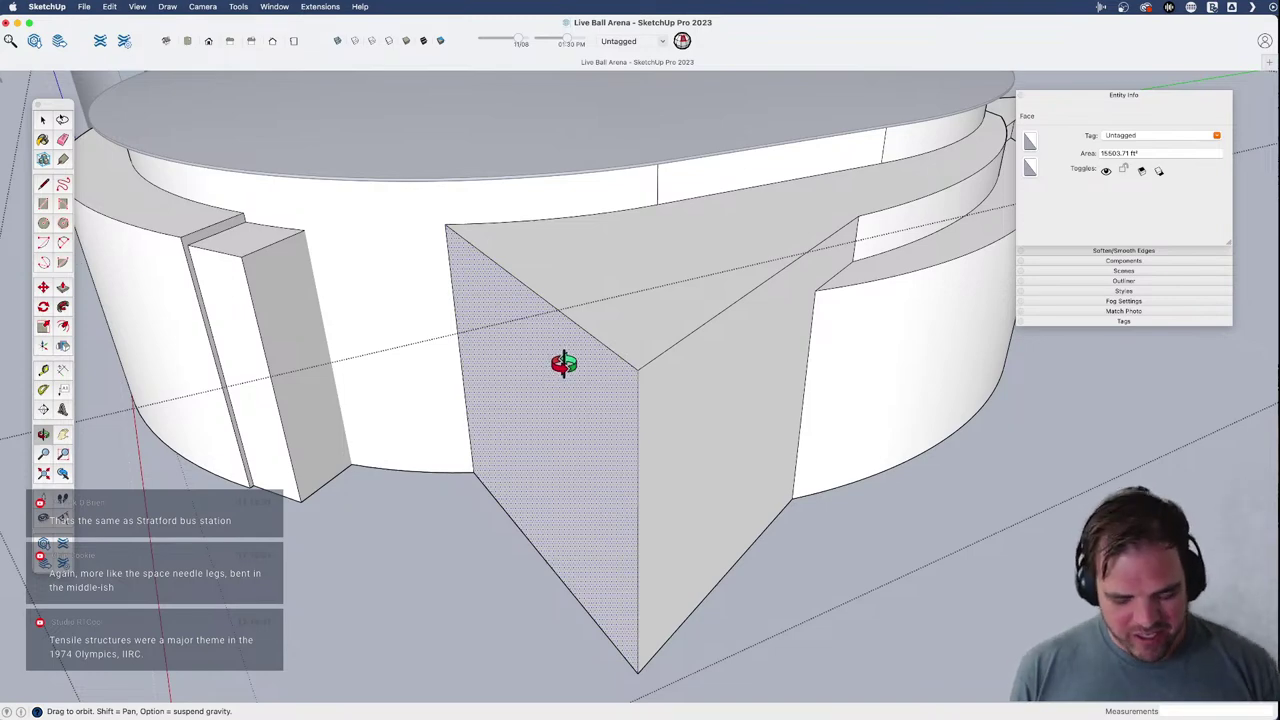
{"action": "mouse_move", "coordinate": [511, 334]}
{"action": "middle_mouse_down"}
{"action": "mouse_move", "coordinate": [654, 437]}
{"action": "mouse_move", "coordinate": [737, 466]}
{"action": "middle_mouse_up"}
{"action": "key", "text": "l"}
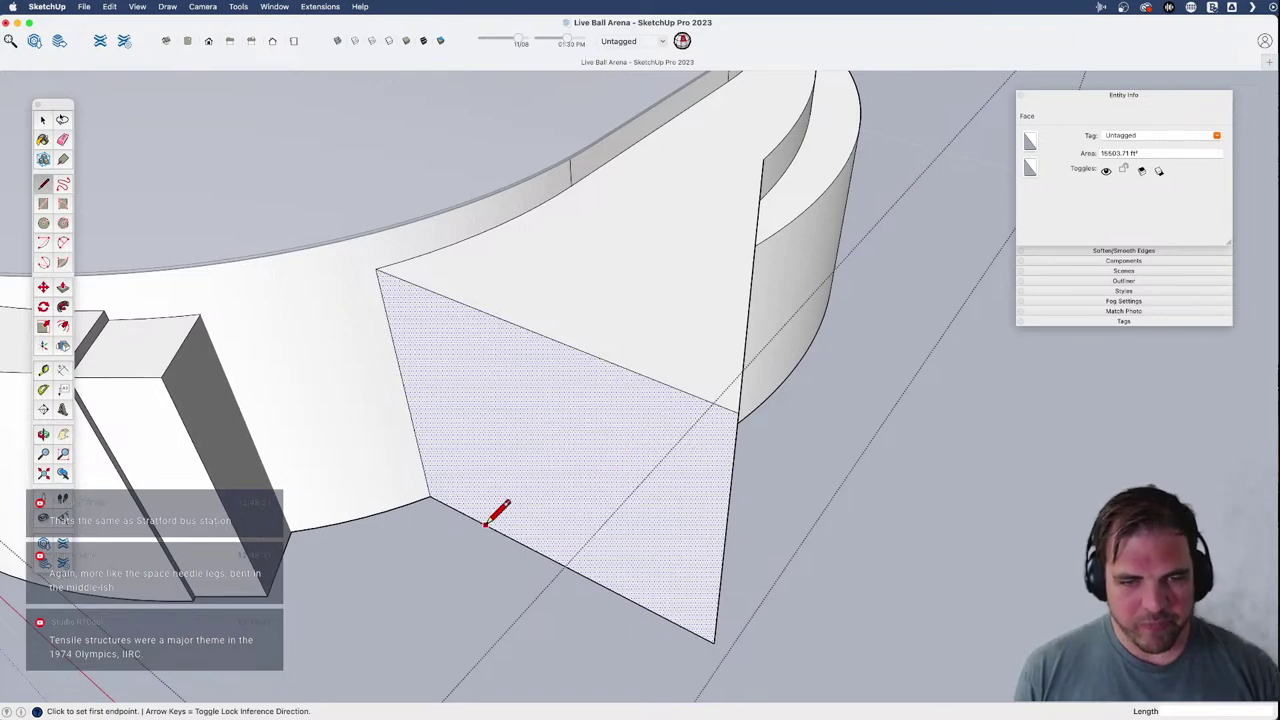
{"action": "left_click", "coordinate": [485, 524]}
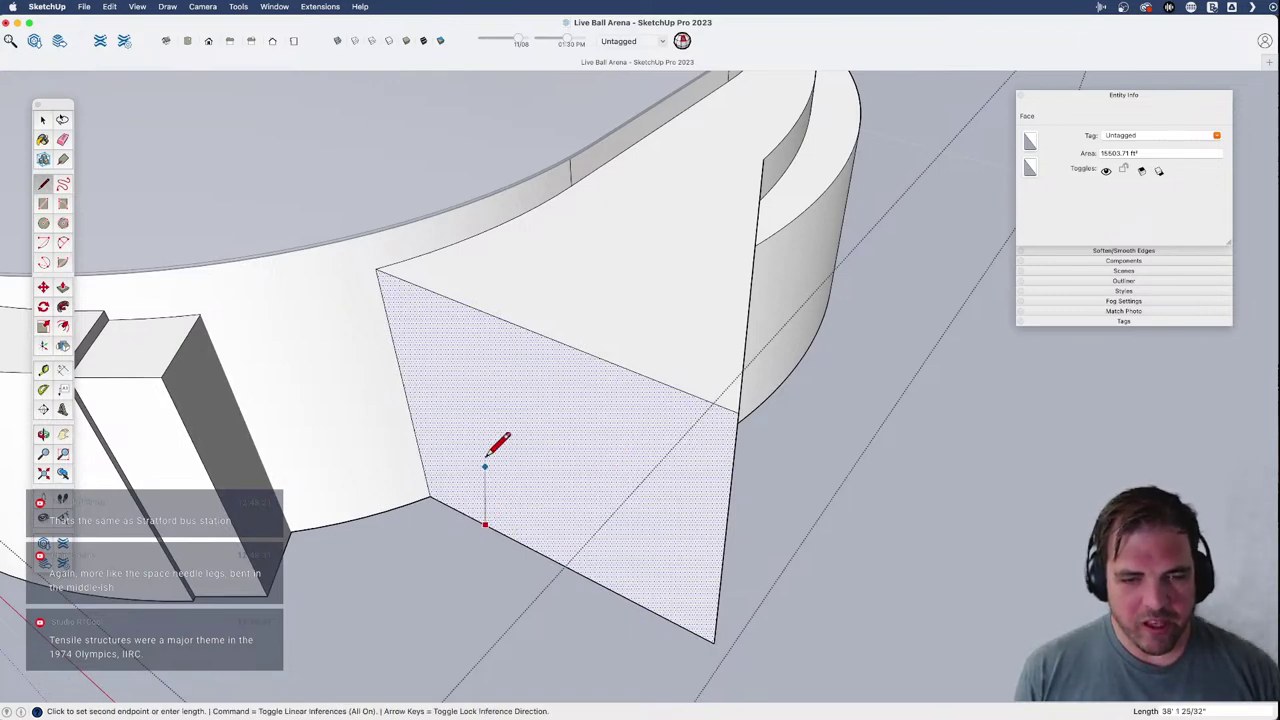
{"action": "left_click", "coordinate": [443, 294]}
- Outline a shallow notch on the wing's roof behind the strip, with one line parallel to the front edge and a short return about 8' long
{"action": "key", "text": "o"}
{"action": "left_click_drag", "start_coordinate": [466, 286], "coordinate": [603, 360]}
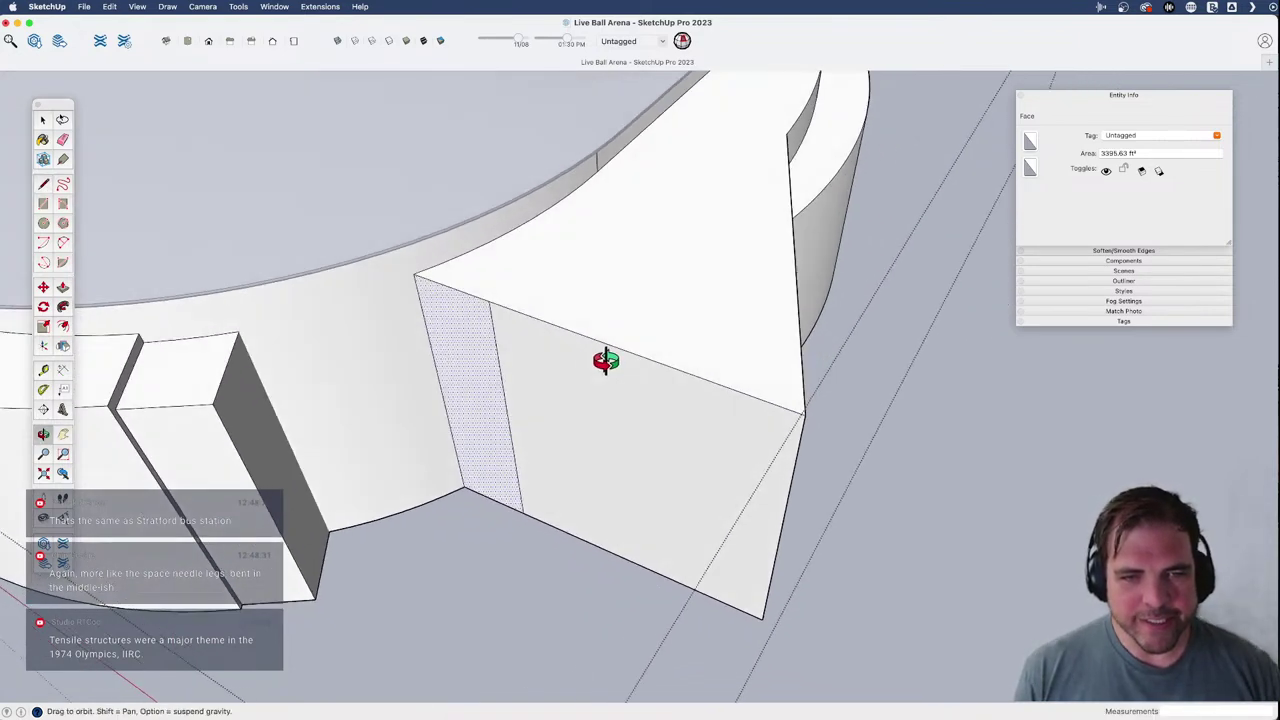
{"action": "key", "text": "l"}
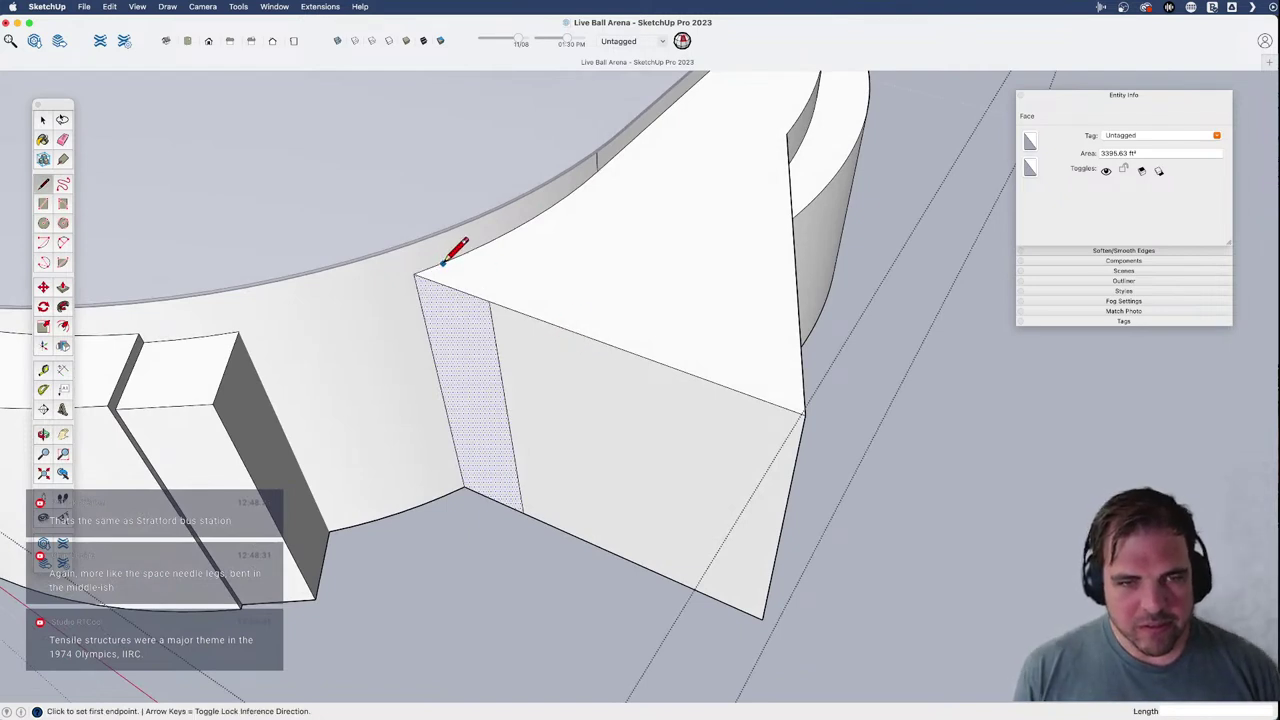
{"action": "left_click", "coordinate": [440, 264]}
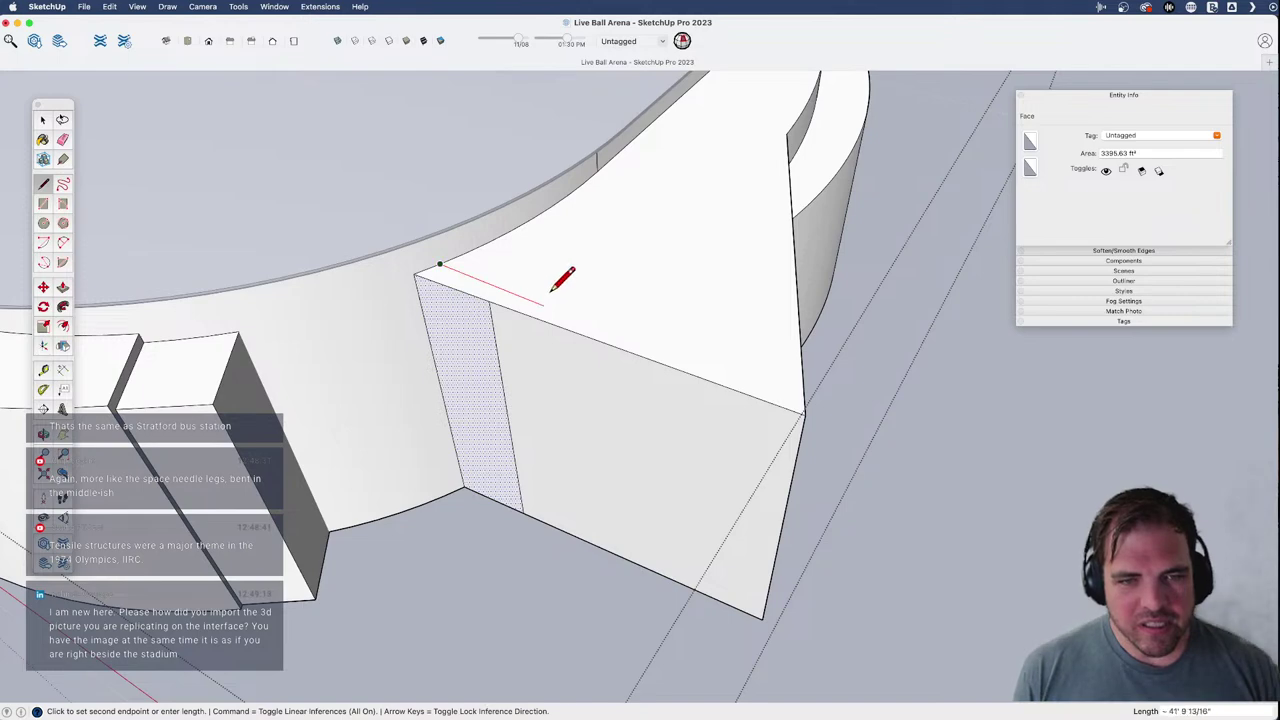
{"action": "scroll", "coordinate": [526, 289], "scroll_direction": "up", "scroll_amount": 3}
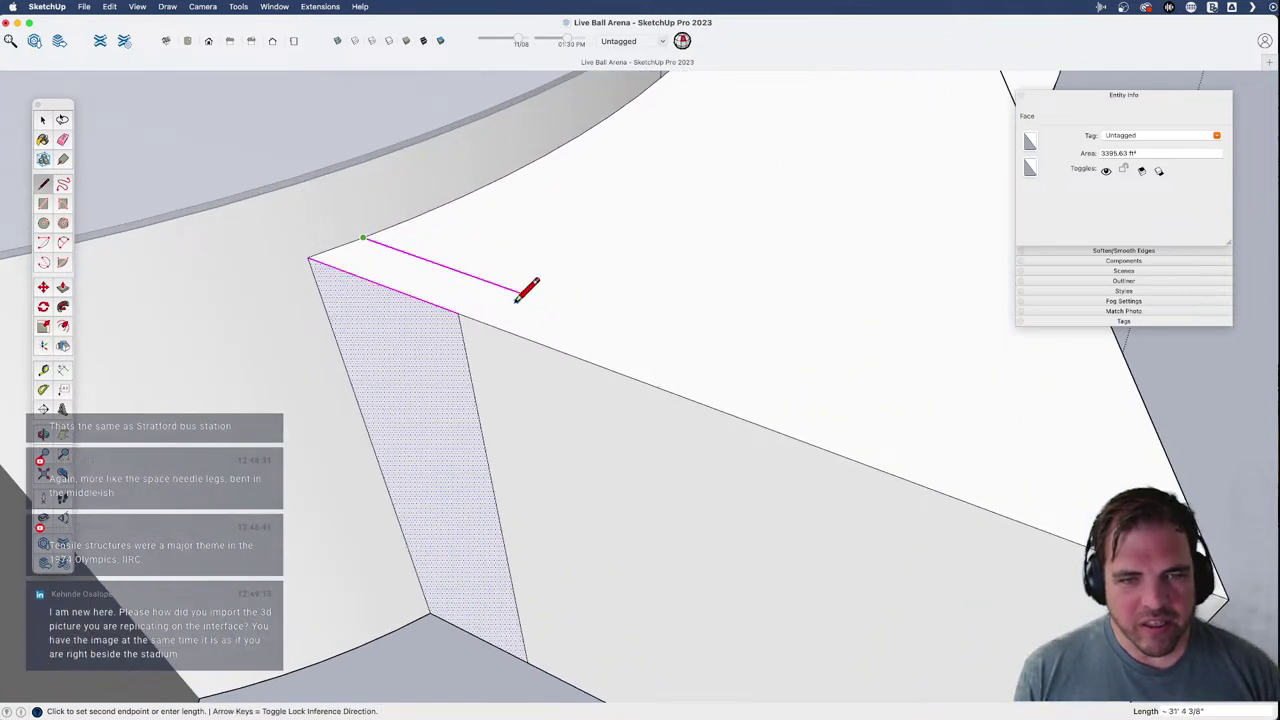
{"action": "left_click", "coordinate": [465, 308]}
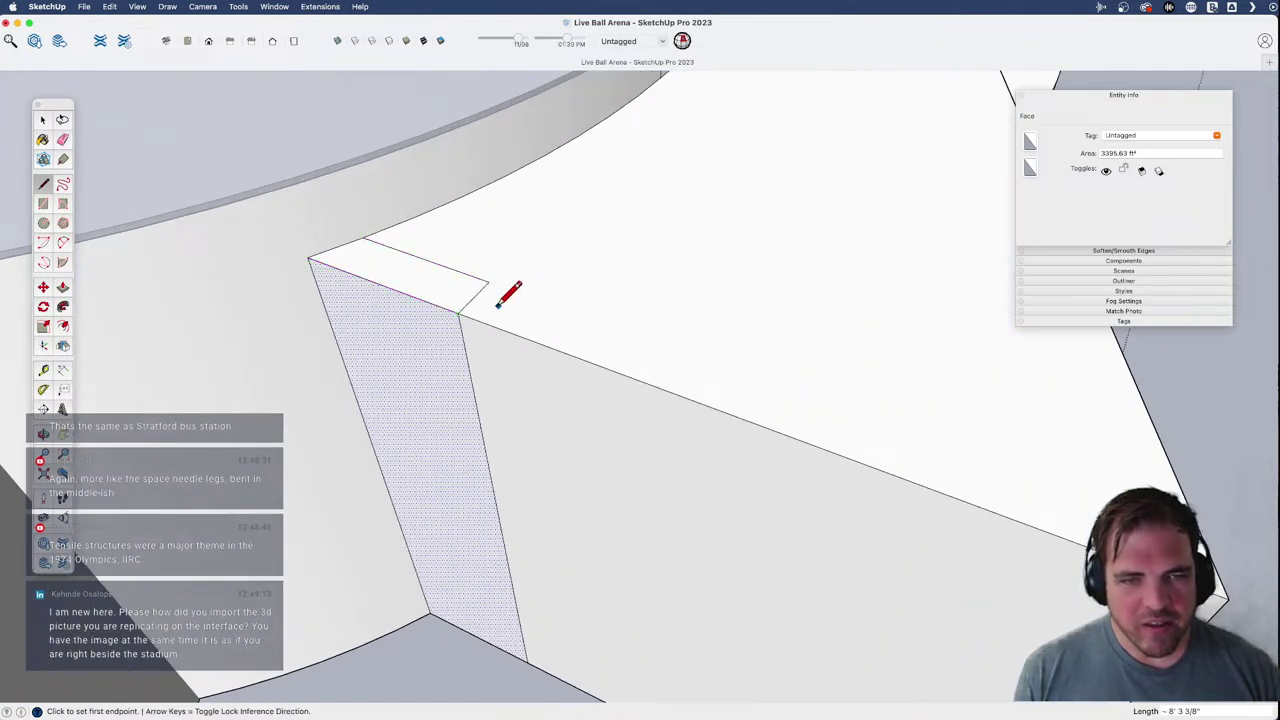
- Erase the strip's front top edge to open the notch at the corner of the wing
{"action": "scroll", "coordinate": [466, 309], "scroll_direction": "down", "scroll_amount": 3}
{"action": "key", "text": "e"}
{"action": "left_click", "coordinate": [447, 303]}
- Draw the notch's vertical corner edge and its bottom edges to close the recess's side face and back wall
{"action": "middle_click_drag", "start_coordinate": [455, 312], "coordinate": [850, 305], "text": "shift"}
{"action": "middle_click_drag", "start_coordinate": [534, 449], "coordinate": [857, 410], "text": "shift"}
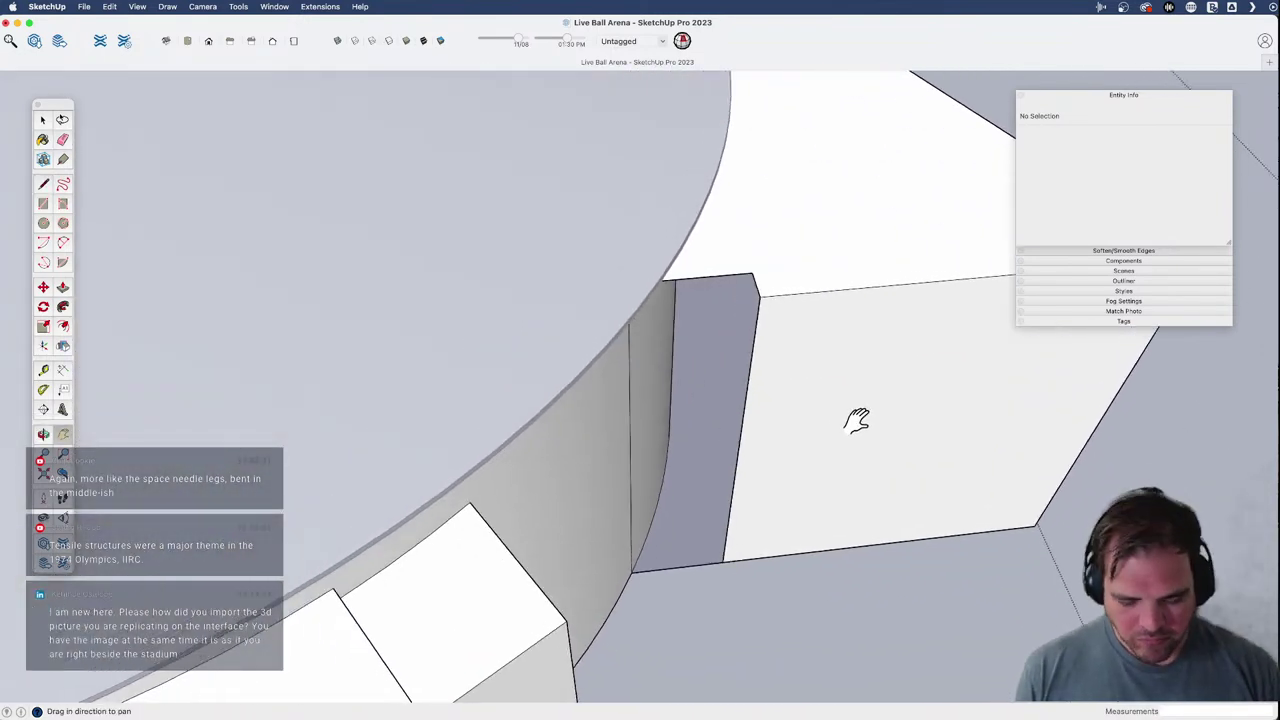
{"action": "left_click", "coordinate": [753, 274]}
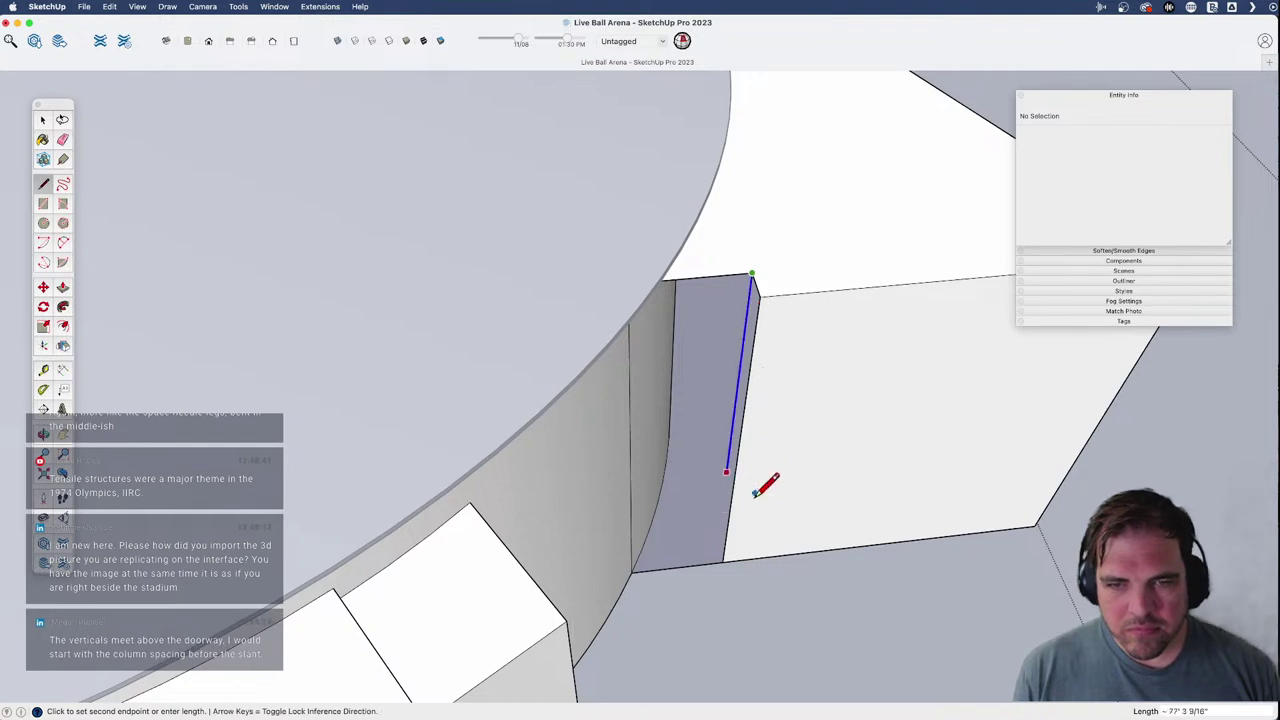
{"action": "left_click", "coordinate": [722, 558]}
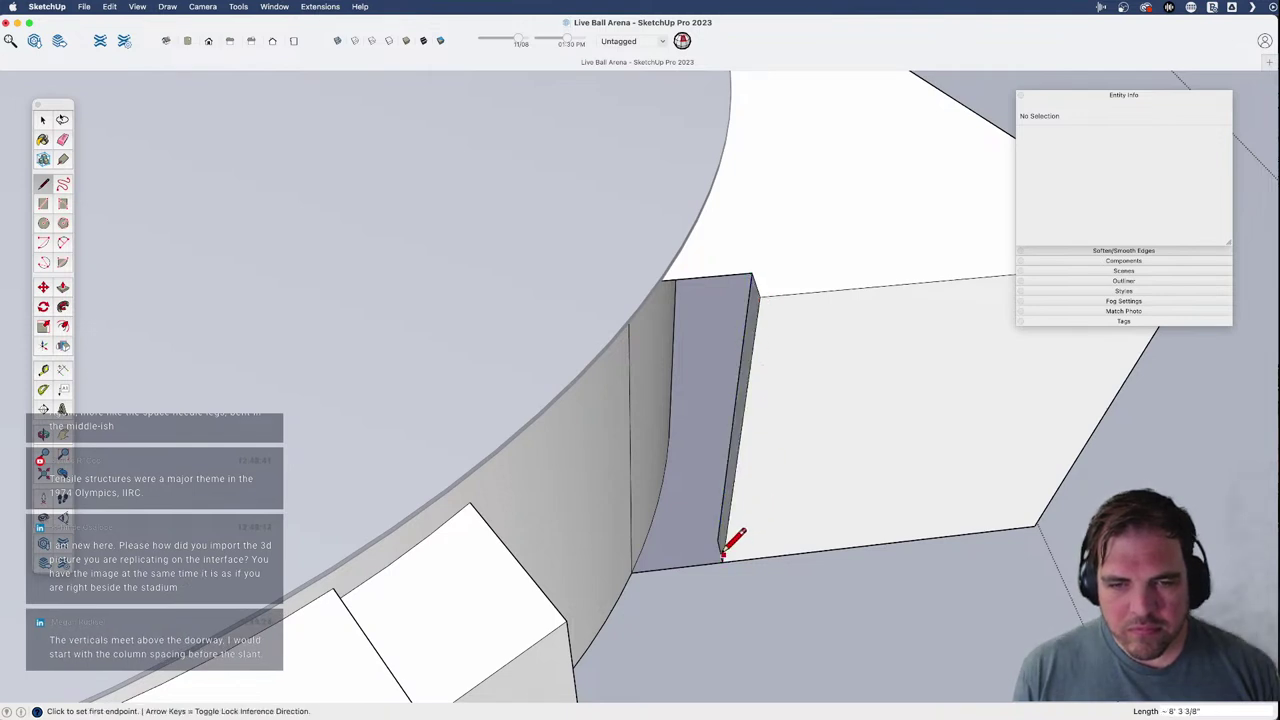
{"action": "left_click", "coordinate": [717, 540]}
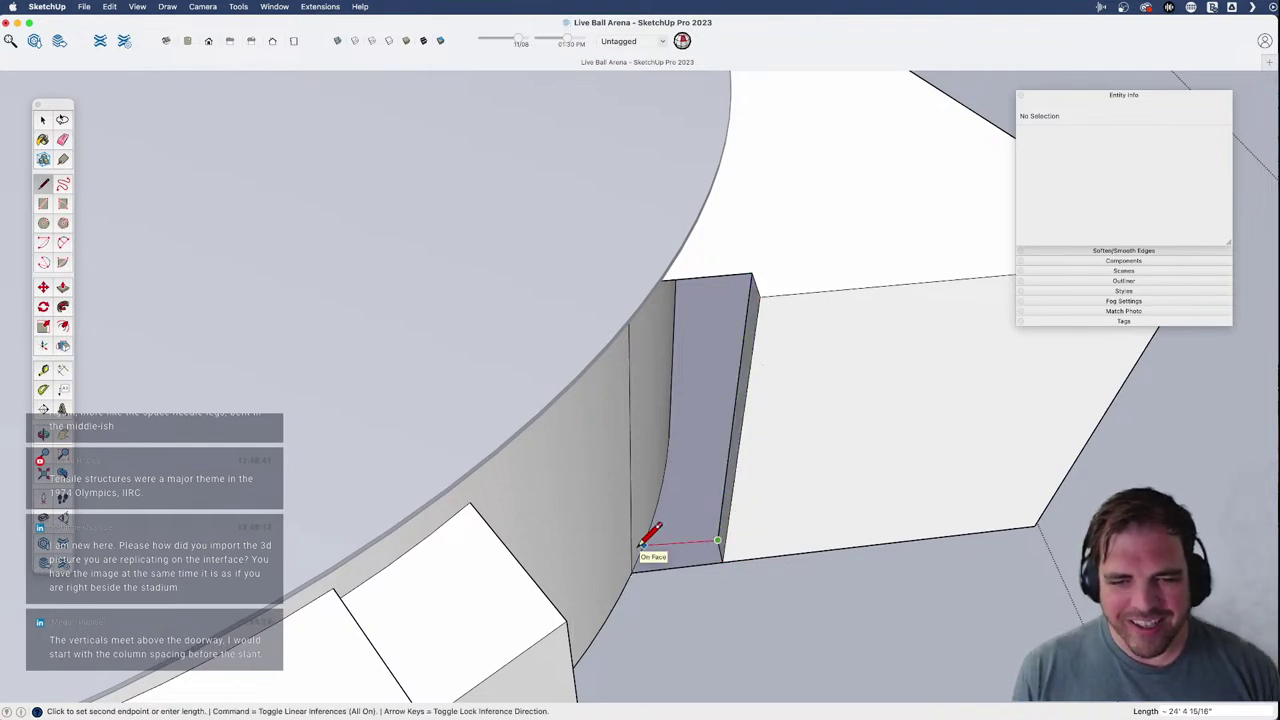
{"action": "left_click", "coordinate": [642, 546]}
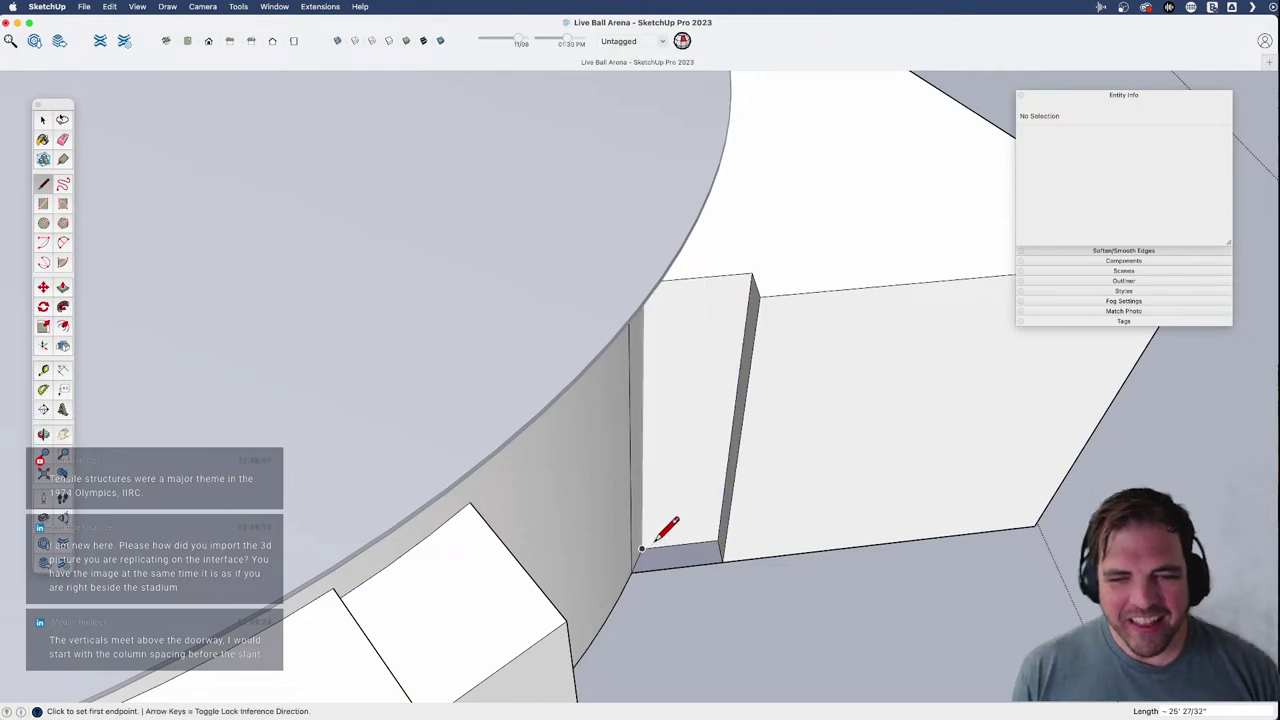
- Draw the vertical edge where the recess's back wall meets the curved arena wall
{"action": "middle_click_drag", "start_coordinate": [694, 554], "coordinate": [555, 479]}
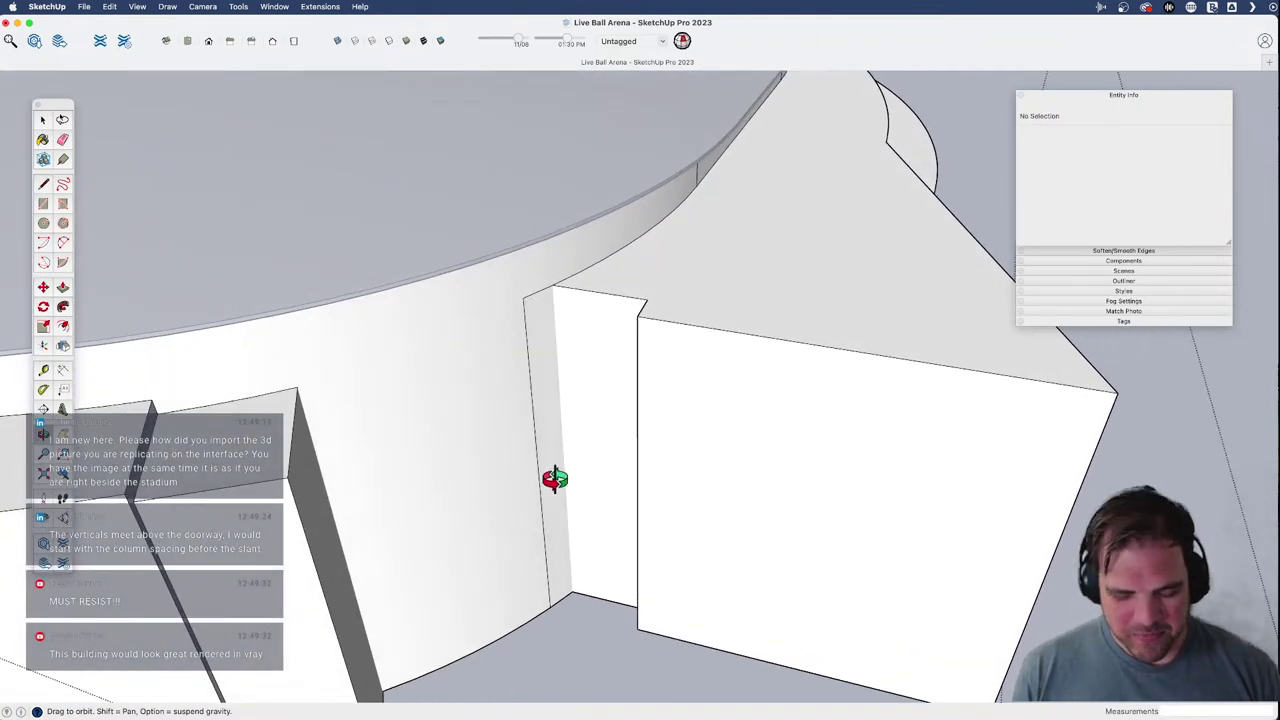
{"action": "left_click", "coordinate": [572, 592]}
{"action": "left_click", "coordinate": [555, 286]}
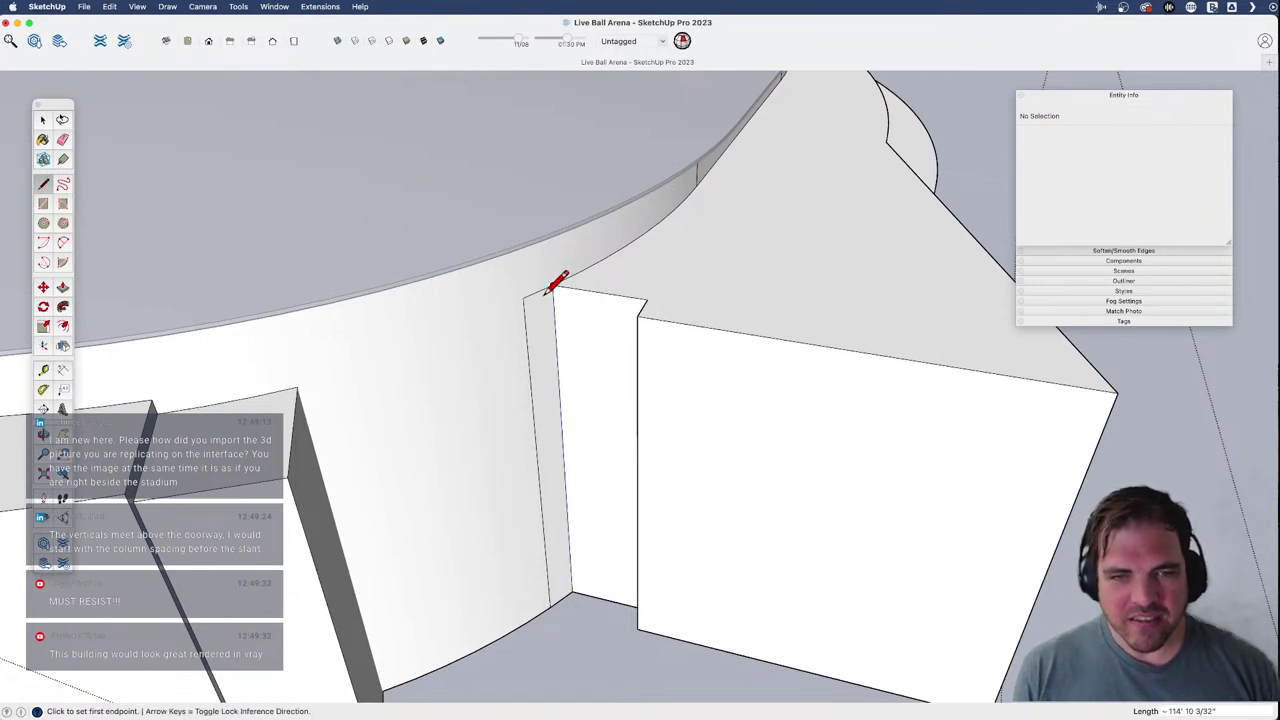
- Erase the leftover edge on top of the narrow curved strip beside the recess and smooth the strip's vertical seam
{"action": "key", "text": "e"}
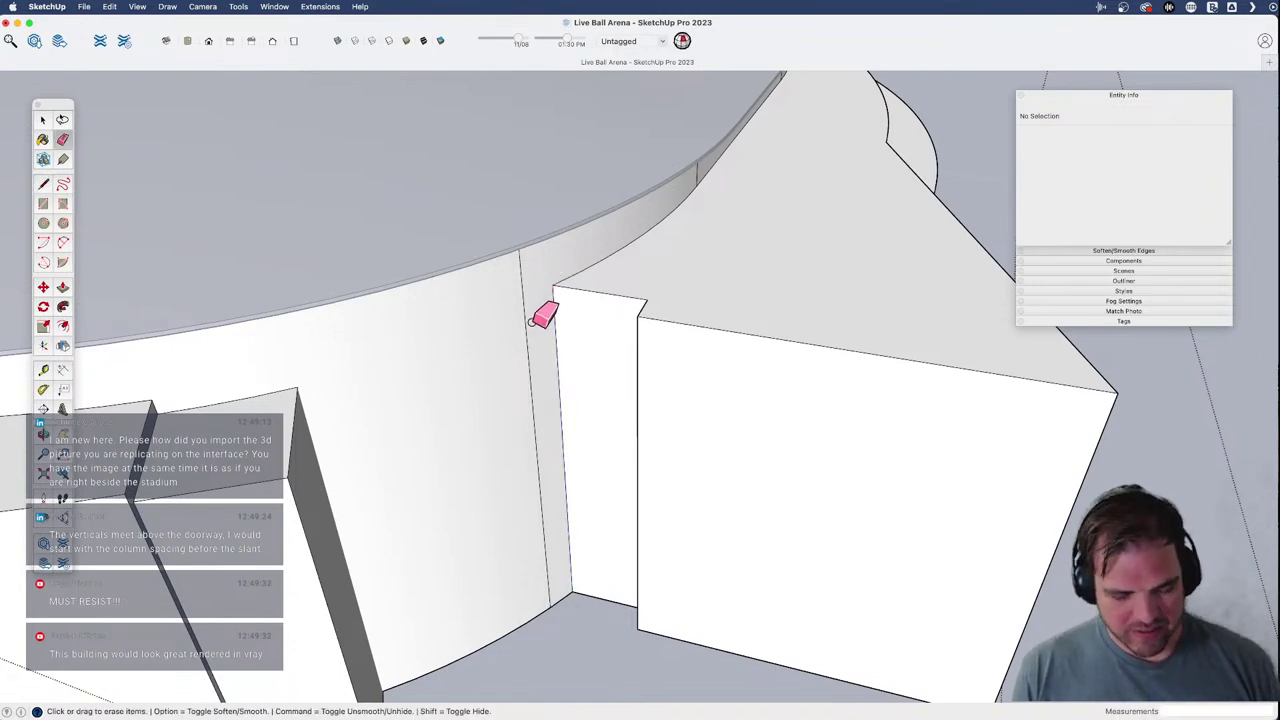
{"action": "key", "text": "super"}
{"action": "left_click", "coordinate": [526, 323]}
{"action": "key", "text": "alt"}
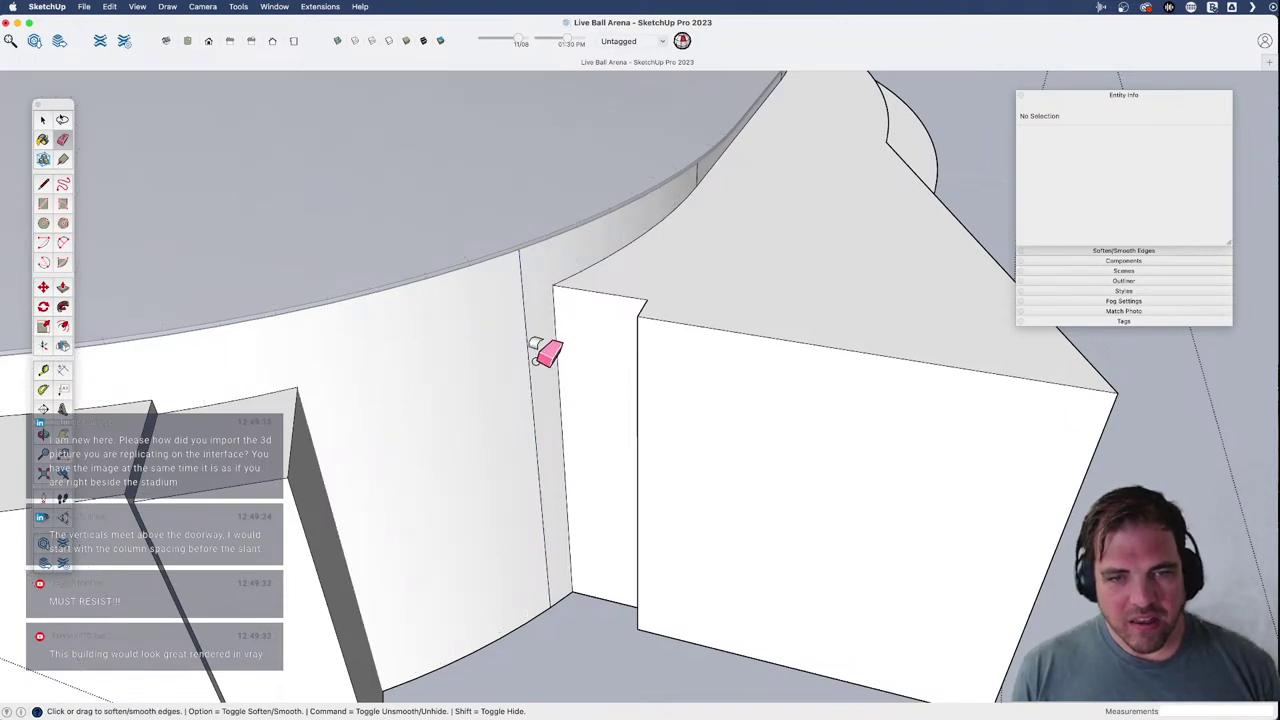
- Place a protractor guide from the outer top corner of the recess's side face, angled 3 degrees from its vertical edge
{"action": "middle_click_drag", "start_coordinate": [528, 357], "coordinate": [366, 386]}
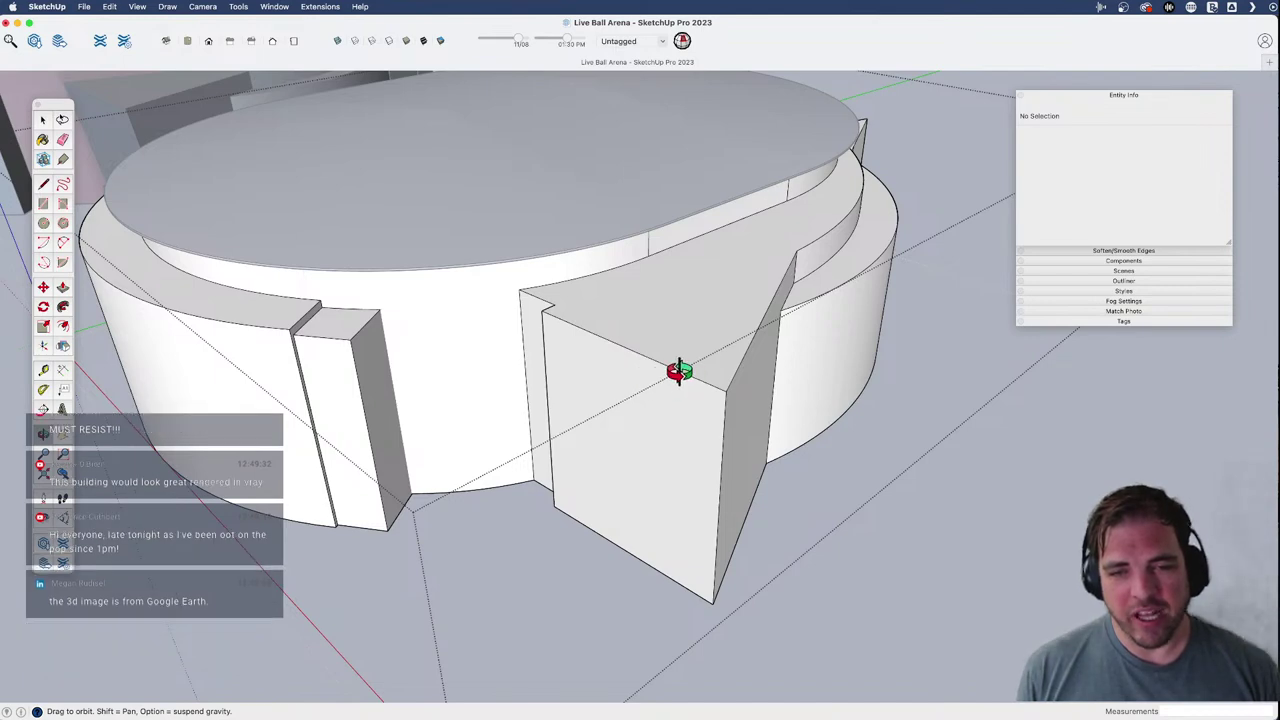
{"action": "scroll", "coordinate": [679, 372], "scroll_direction": "up", "scroll_amount": 3}
{"action": "left_click_drag", "start_coordinate": [679, 372], "coordinate": [523, 385]}
{"action": "scroll", "coordinate": [537, 420], "scroll_direction": "down", "scroll_amount": 2}
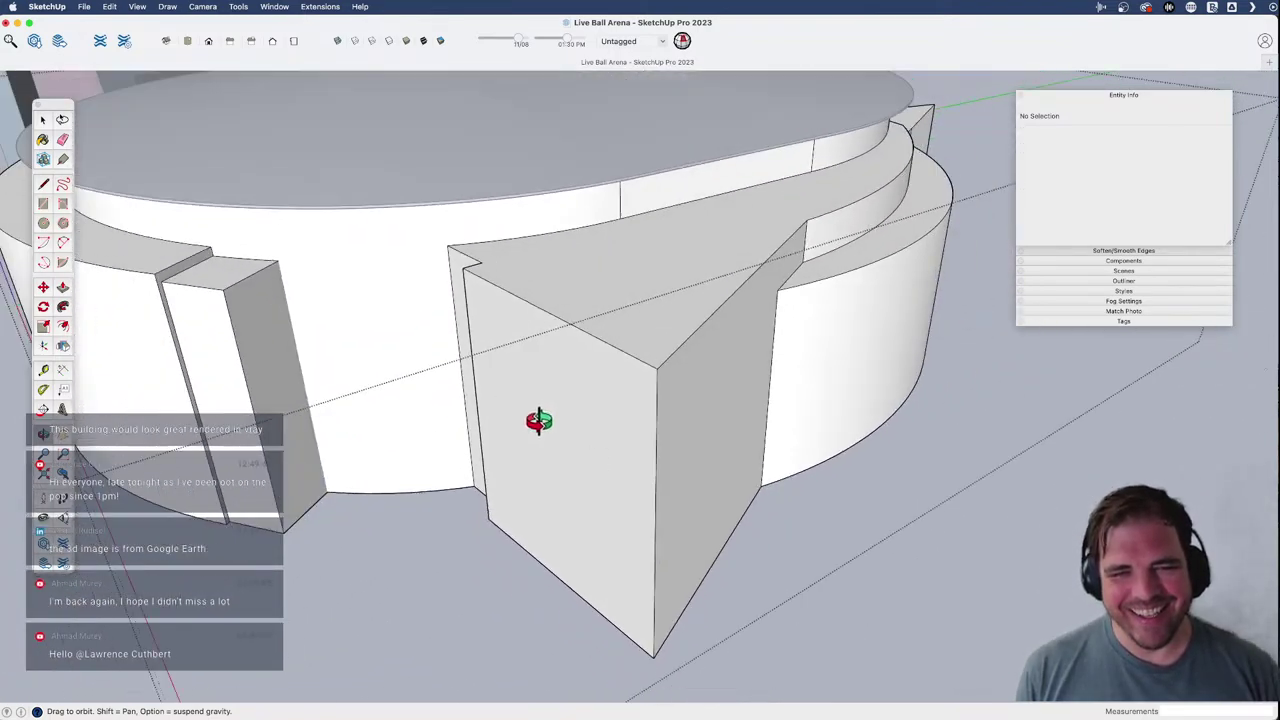
{"action": "left_click_drag", "start_coordinate": [598, 475], "coordinate": [523, 406], "text": "shift"}
{"action": "left_click_drag", "start_coordinate": [462, 344], "coordinate": [526, 394], "text": "shift"}
{"action": "middle_click_drag", "start_coordinate": [527, 394], "coordinate": [632, 415]}
{"action": "scroll", "coordinate": [606, 340], "scroll_direction": "up", "scroll_amount": 3}
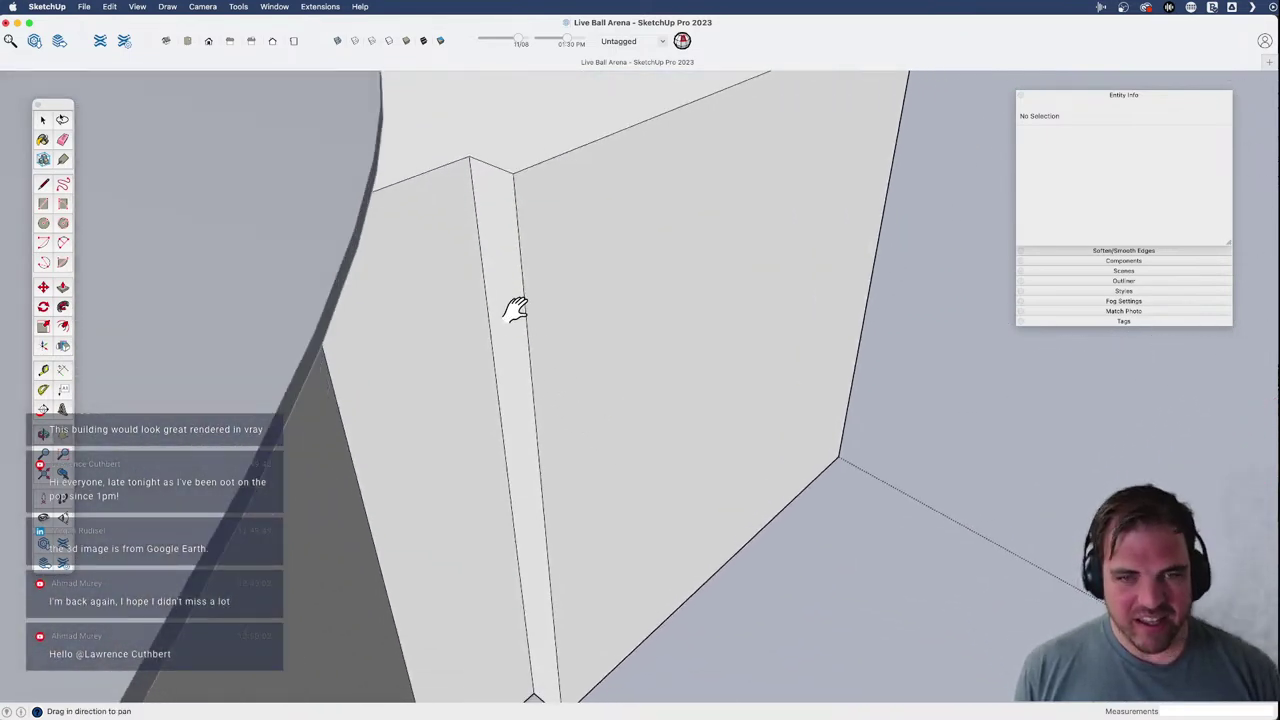
{"action": "key", "text": "shift+t"}
{"action": "left_click", "coordinate": [513, 173]}
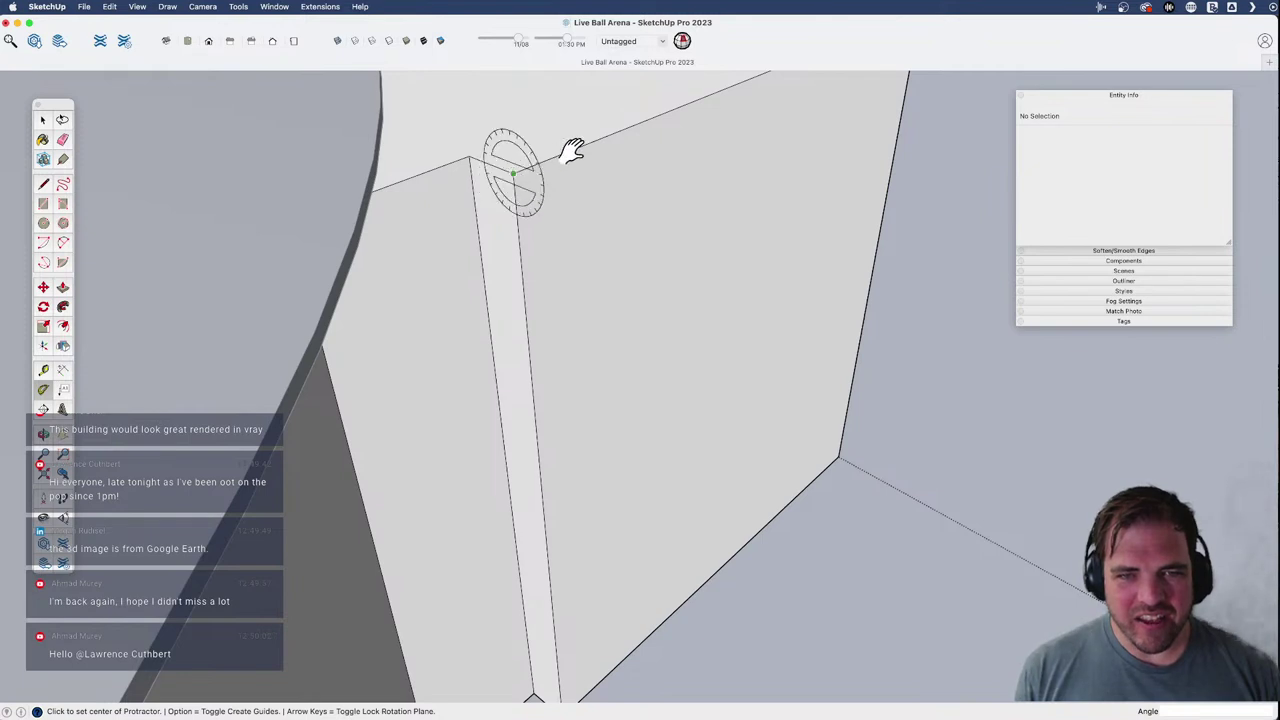
{"action": "left_click", "coordinate": [587, 144]}
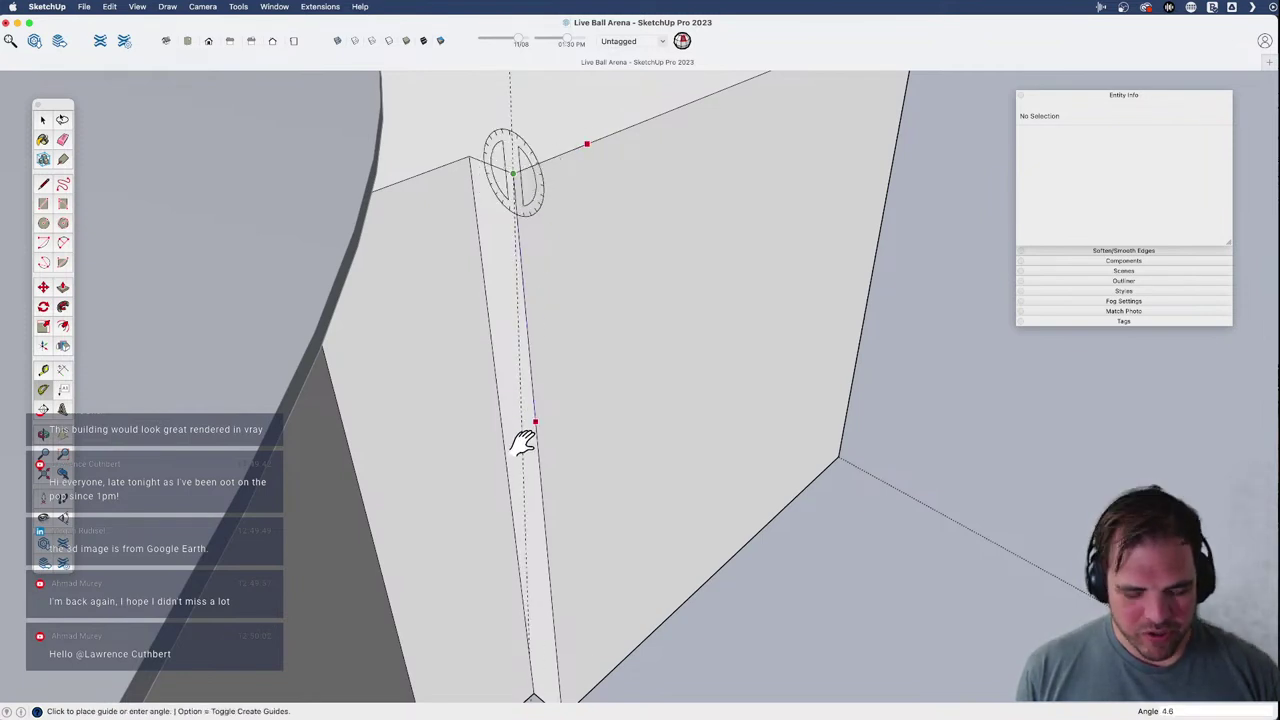
{"action": "left_click", "coordinate": [523, 443]}
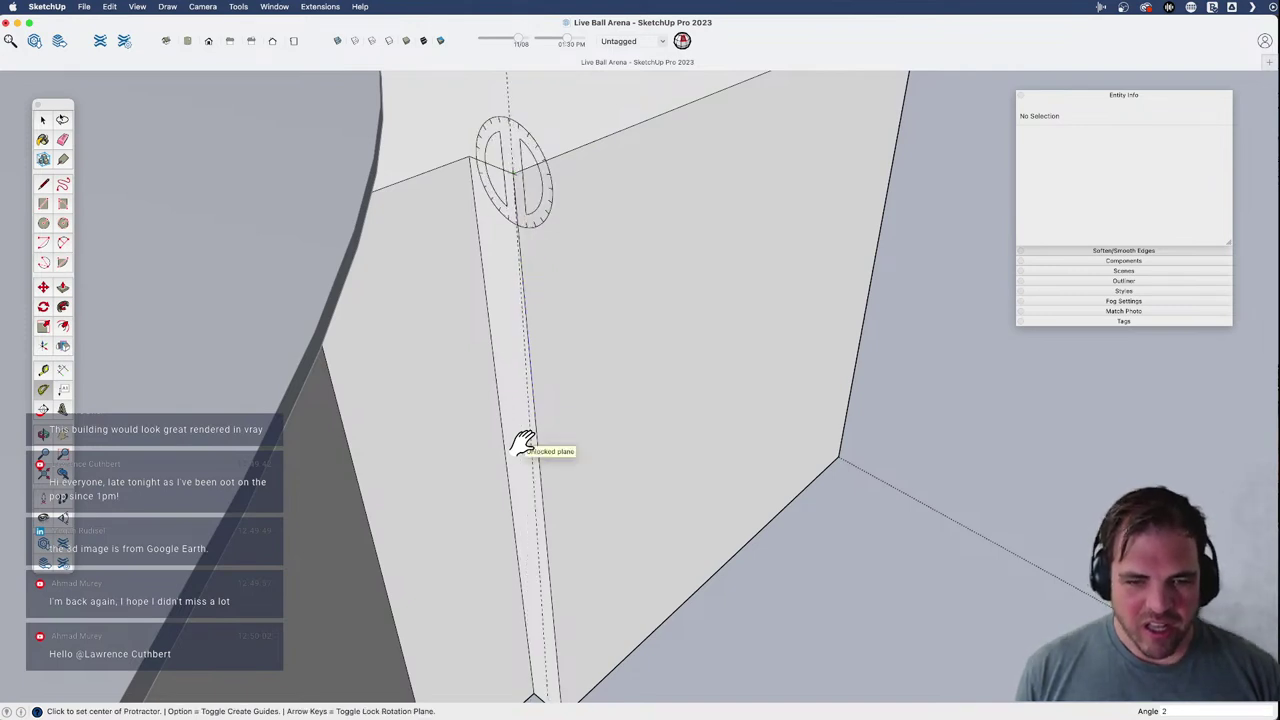
{"action": "type", "text": "3"}
{"action": "key", "text": "Return"}
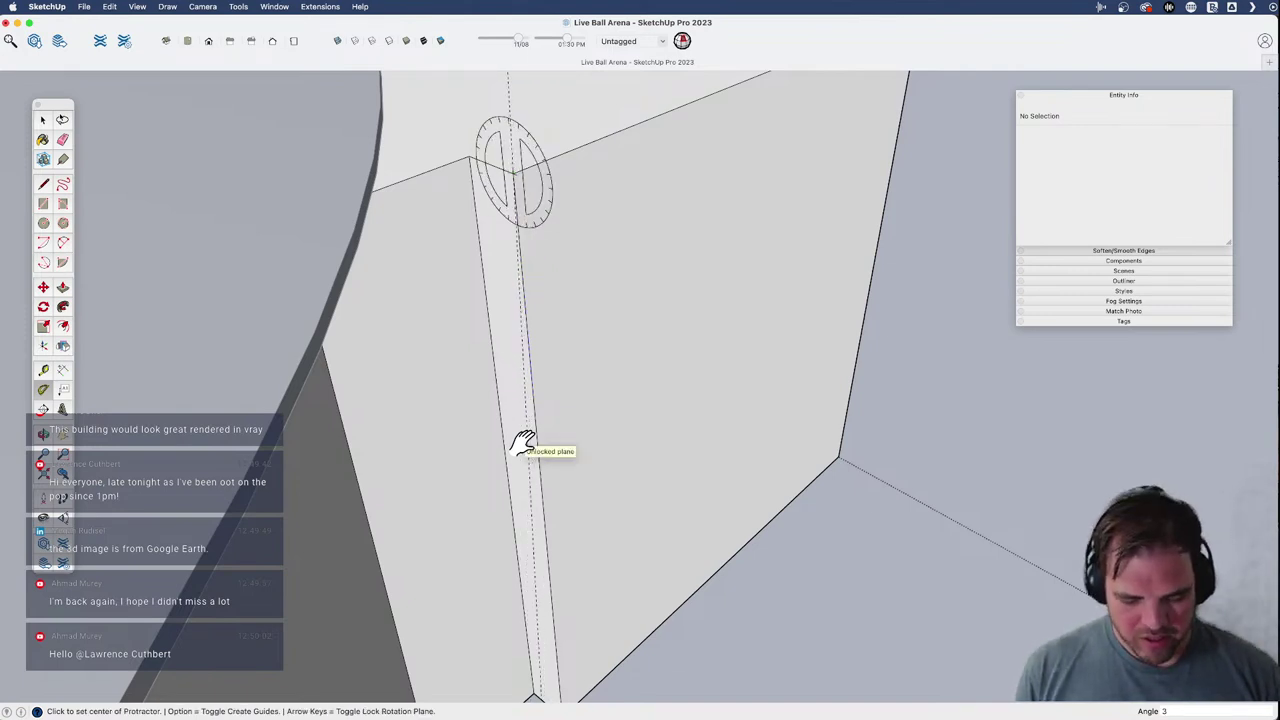
- Draw a line along the angled guide on the recess's side face, from its bottom edge up to the outer top corner
{"action": "scroll", "coordinate": [514, 272], "scroll_direction": "down", "scroll_amount": 2}
{"action": "middle_click_drag", "start_coordinate": [557, 420], "coordinate": [552, 493], "text": "shift"}
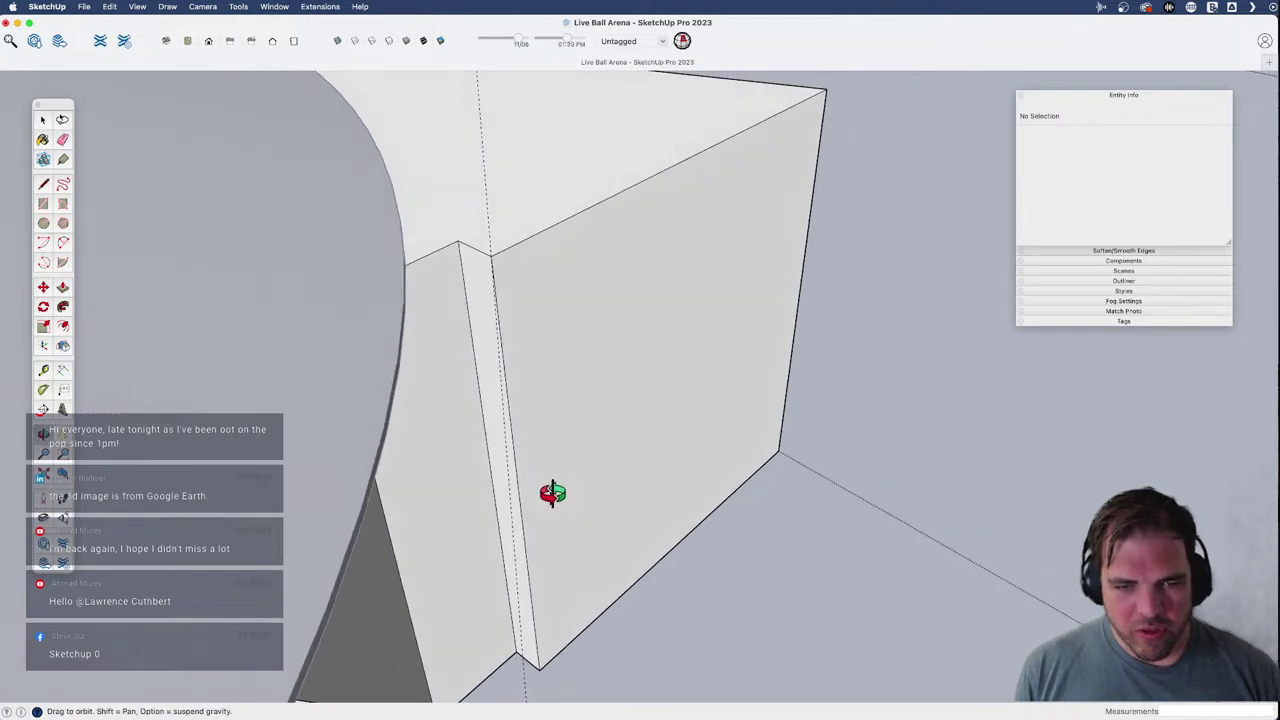
{"action": "key", "text": "l"}
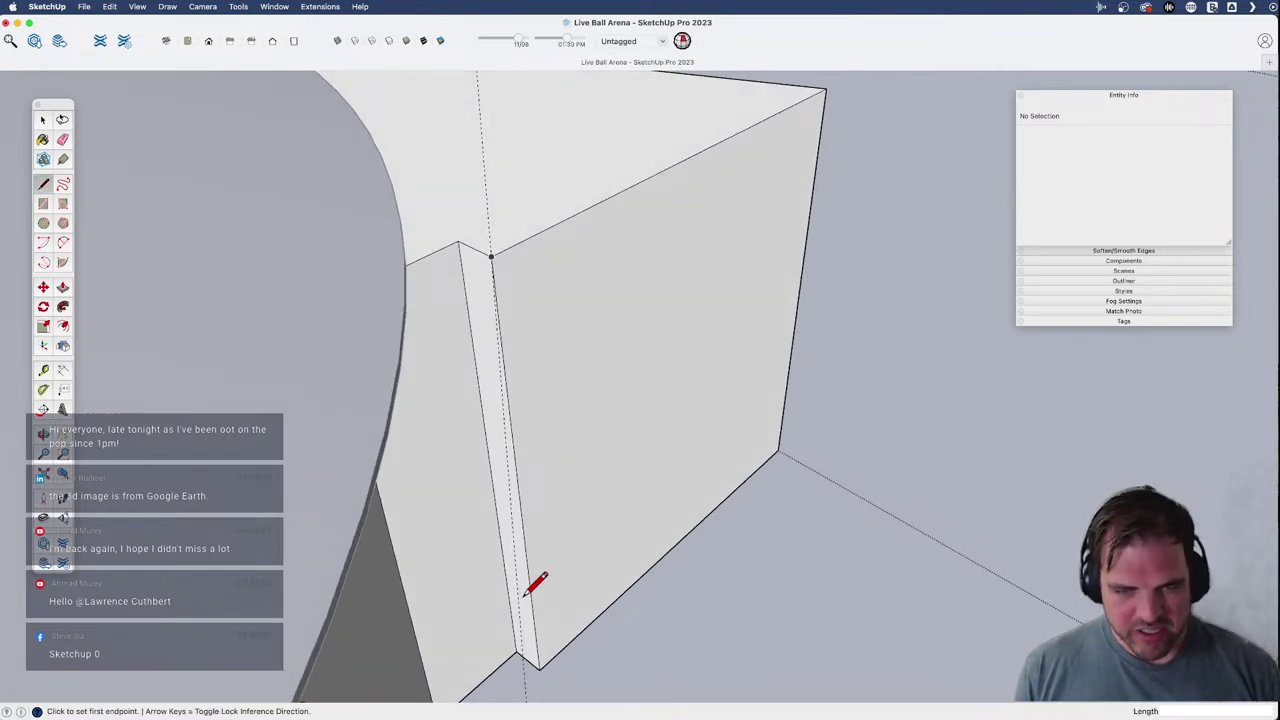
{"action": "left_click", "coordinate": [522, 656]}
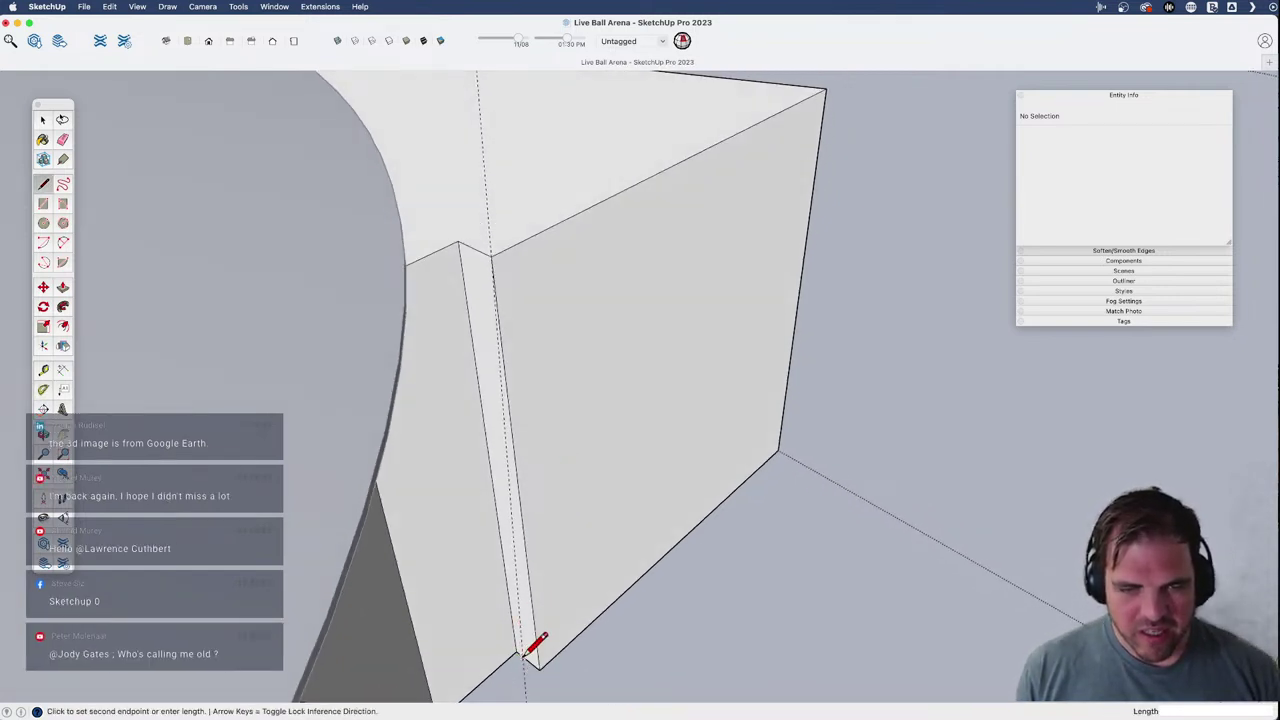
{"action": "left_click", "coordinate": [491, 258]}
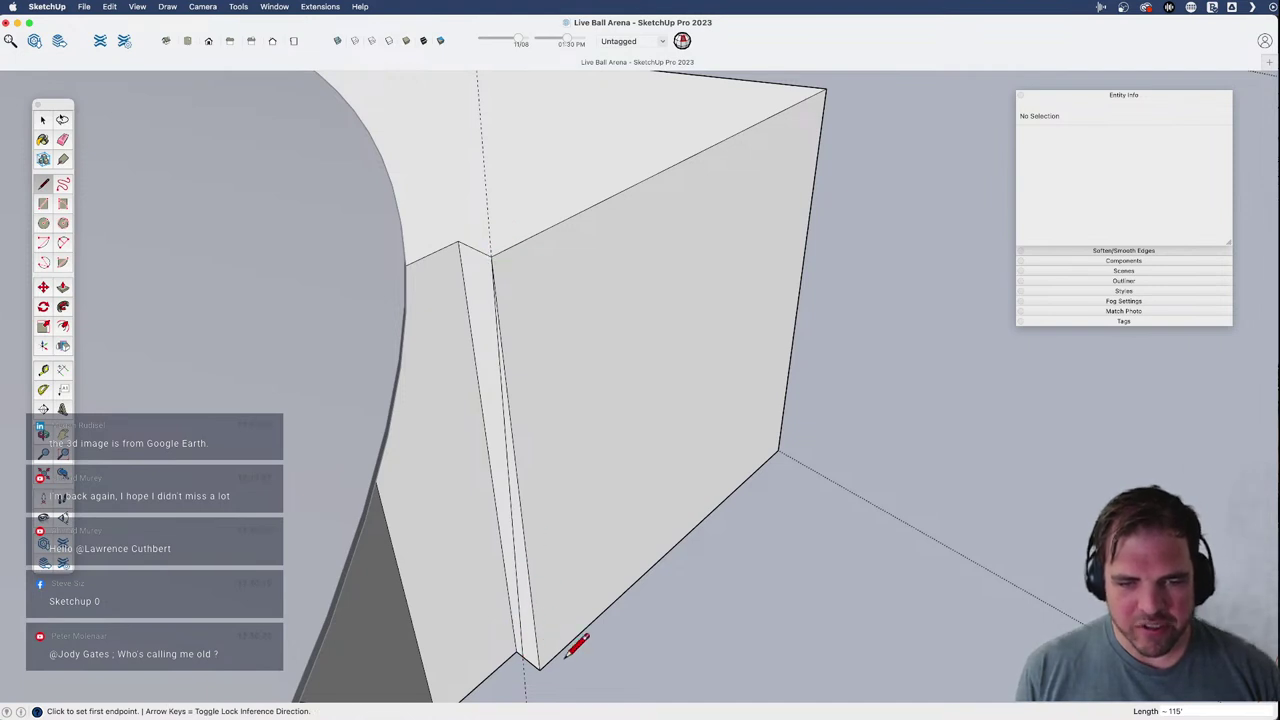
- Draw a ground line from the bottom of the recess's angled line, parallel to the facade's base edge and running past the wing's far corner
{"action": "left_click", "coordinate": [533, 658]}
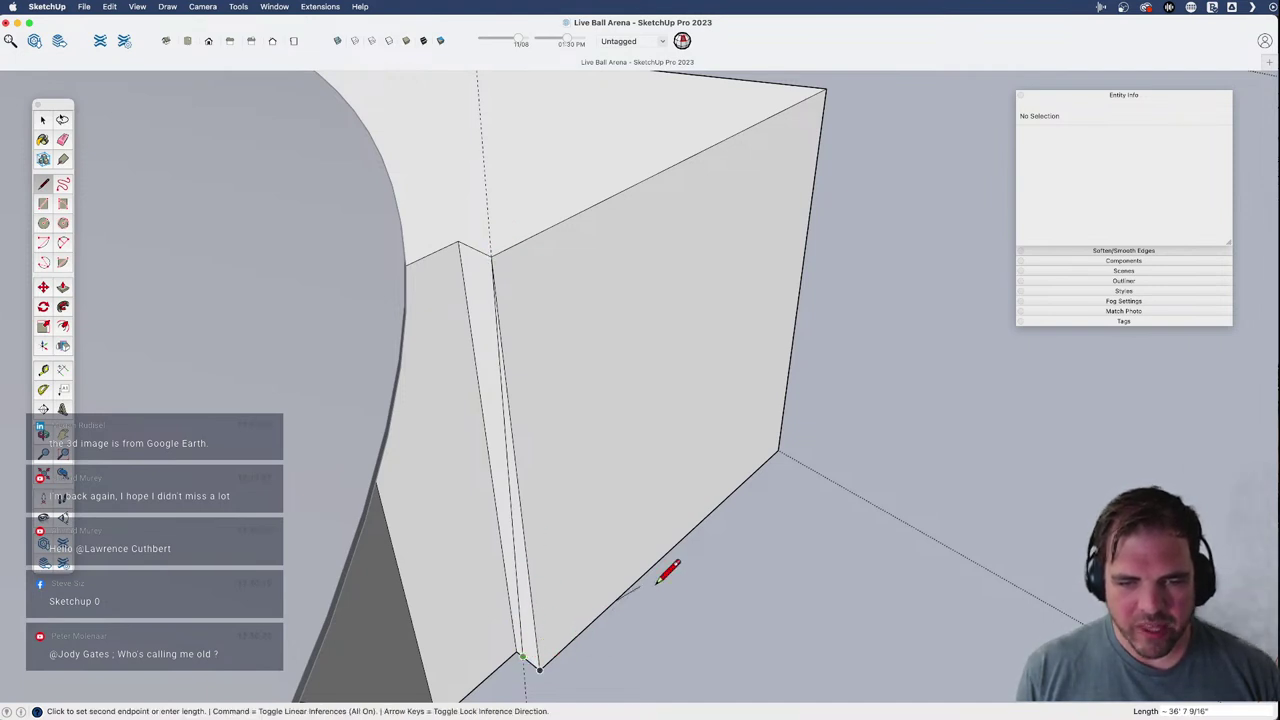
{"action": "left_click", "coordinate": [922, 290]}
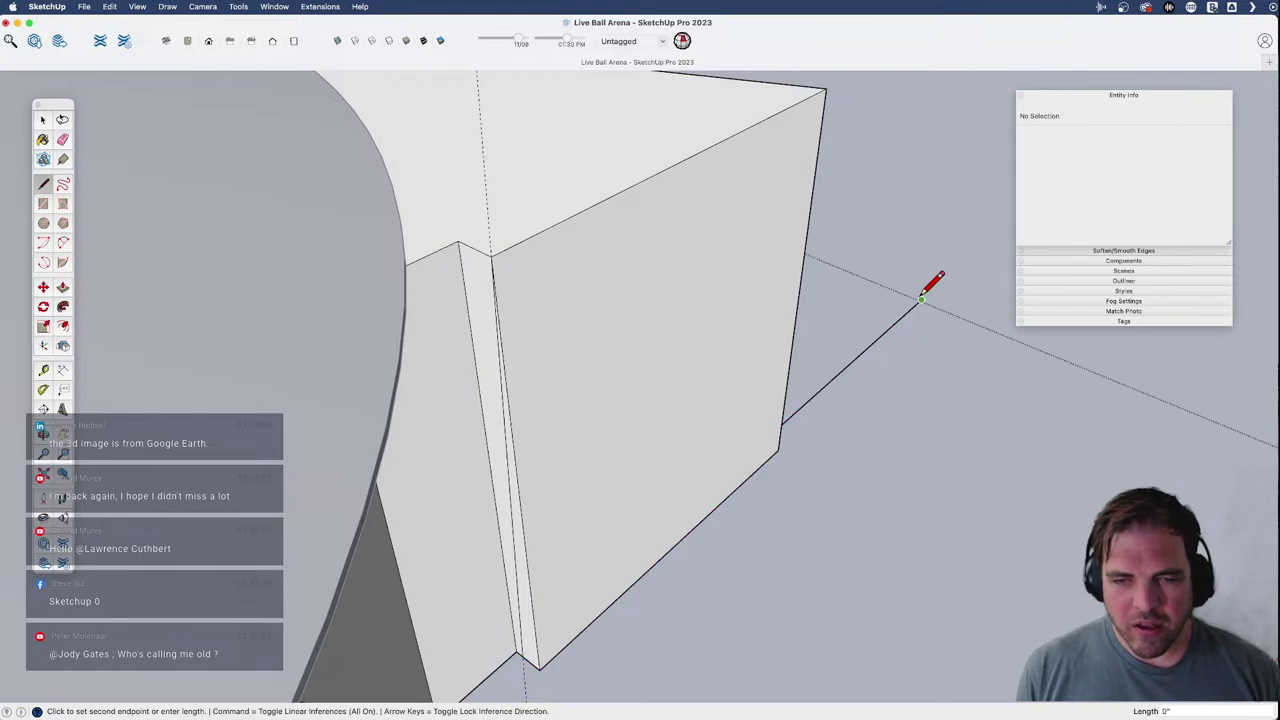
{"action": "middle_click_drag", "start_coordinate": [930, 287], "coordinate": [420, 360]}
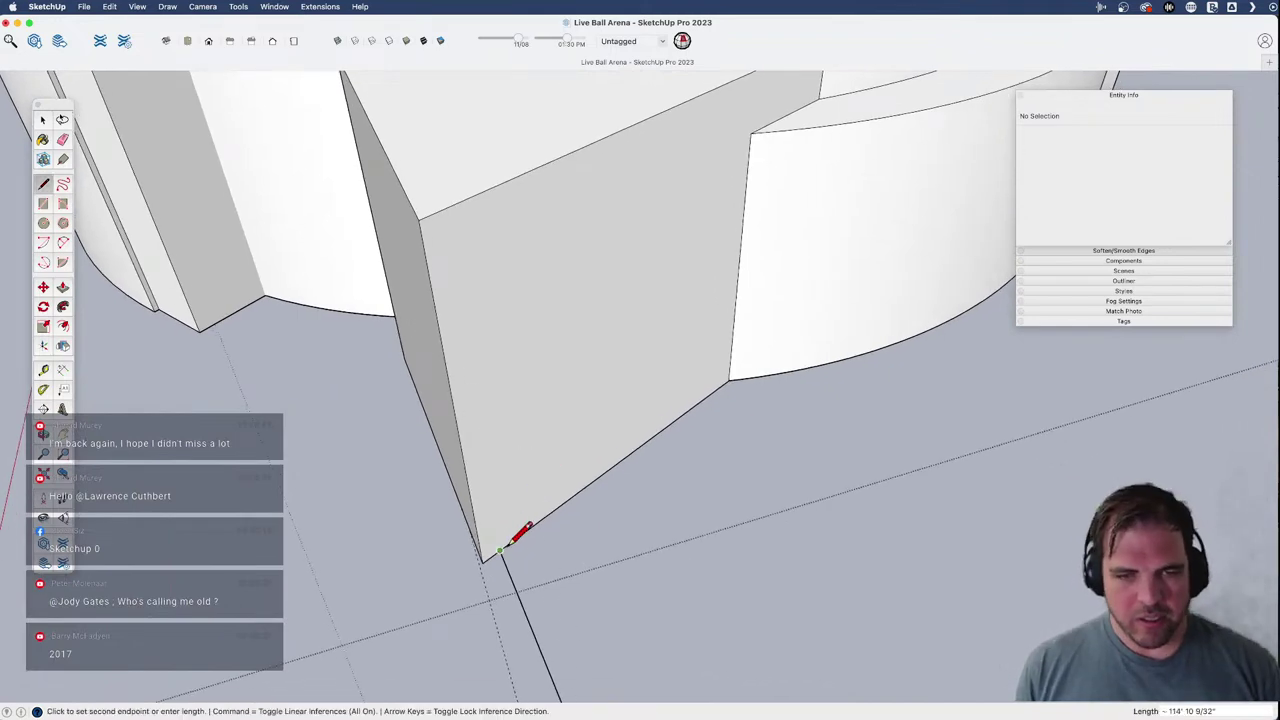
- In X-ray view, draw the facade's slanted end edge from where the ground line crosses the wing's side base edge up to the outer top corner
{"action": "middle_click_drag", "start_coordinate": [523, 529], "coordinate": [737, 563]}
{"action": "key", "text": "l"}
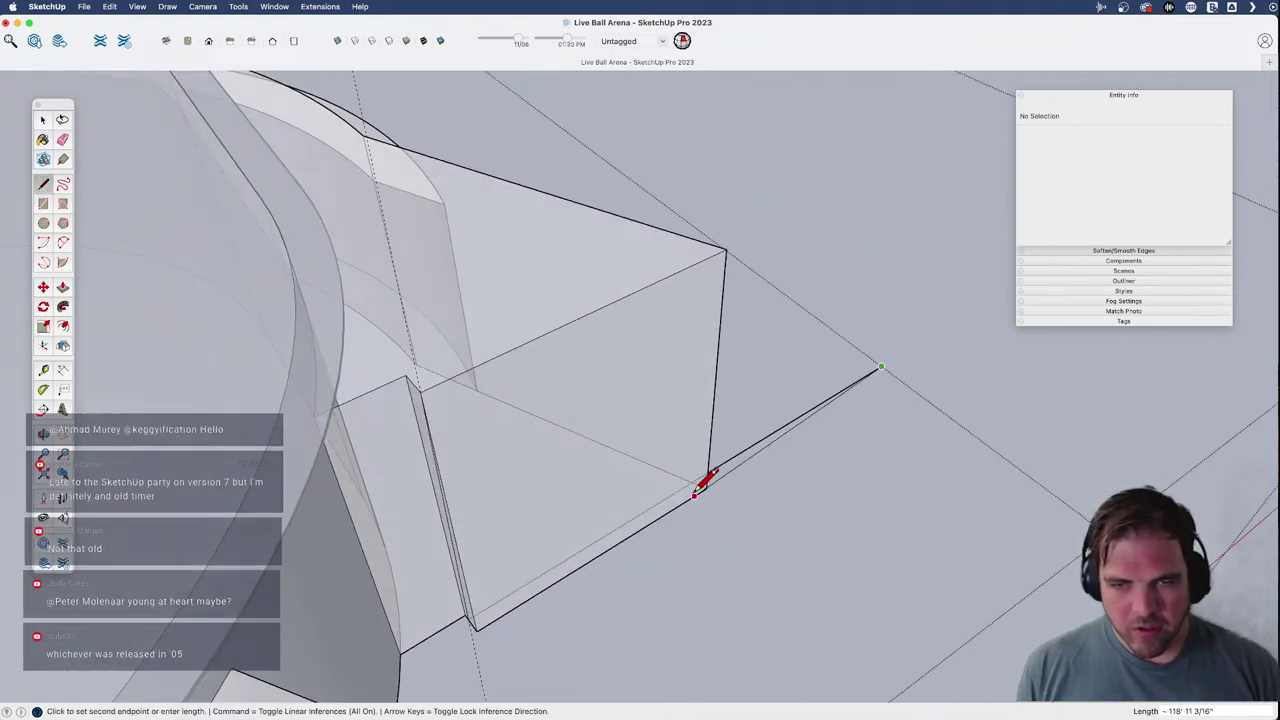
{"action": "left_click", "coordinate": [692, 482]}
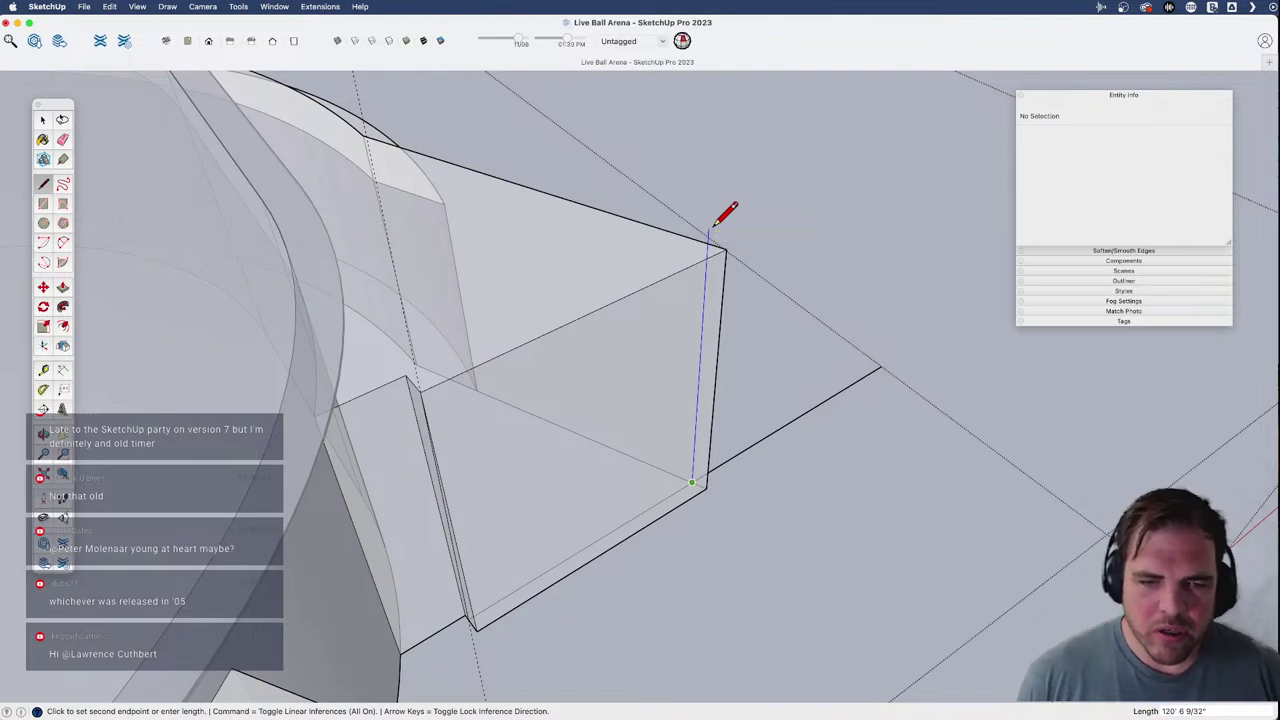
{"action": "middle_click_drag", "start_coordinate": [712, 226], "coordinate": [774, 206], "text": "shift"}
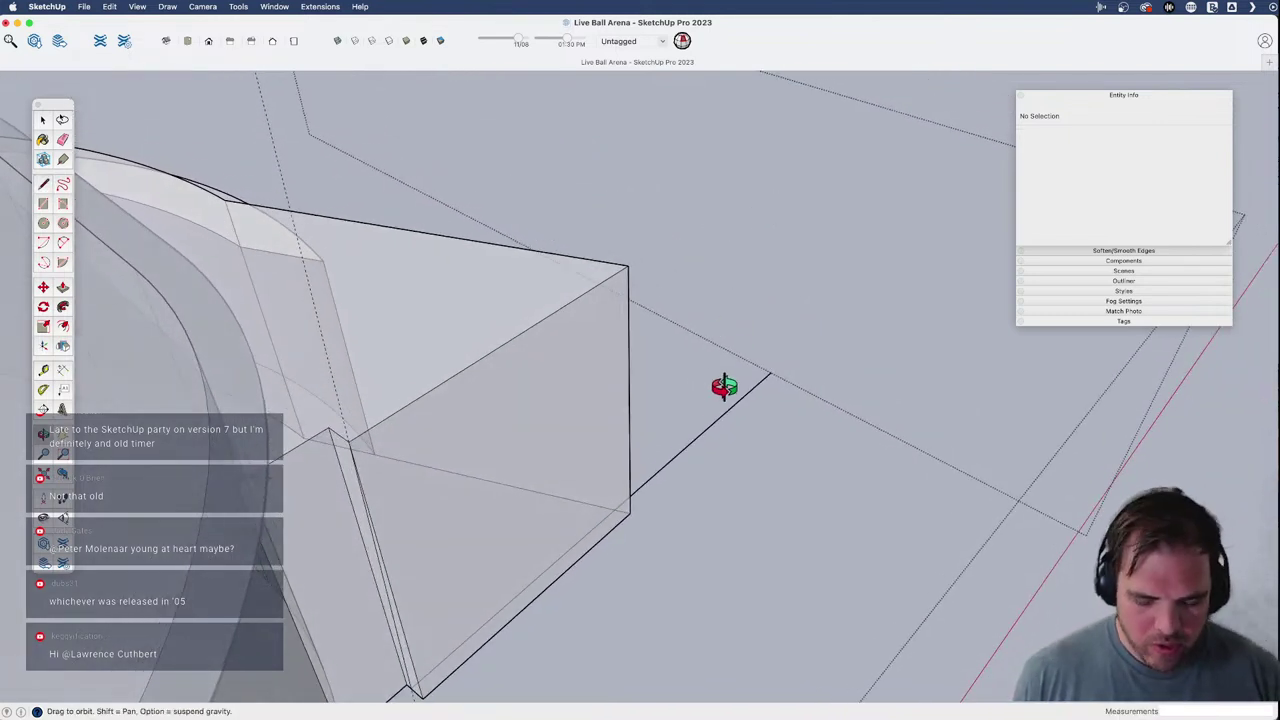
{"action": "key", "text": "l"}
{"action": "left_click", "coordinate": [614, 509]}
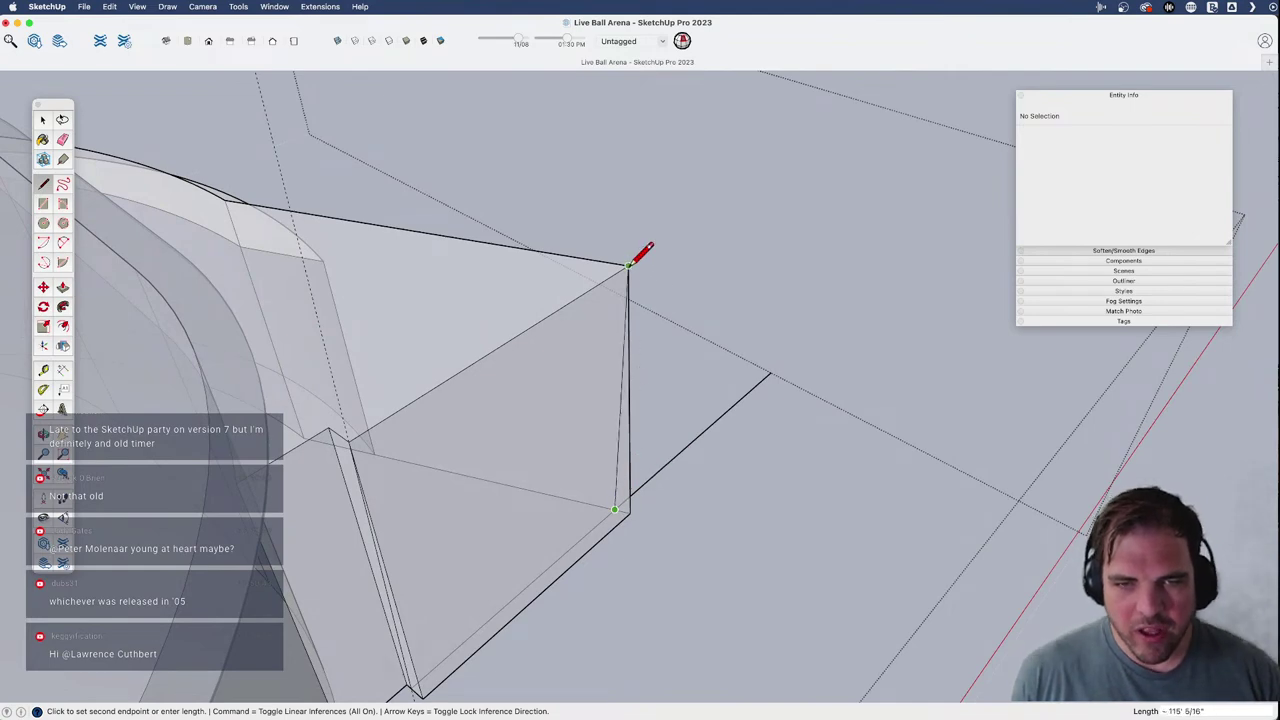
{"action": "left_click", "coordinate": [628, 265]}
- Erase the ground line's overhang and the old vertical facade's outer edges, leaving only the slanted front facade
{"action": "key", "text": "h"}
{"action": "left_click_drag", "start_coordinate": [663, 429], "coordinate": [721, 424]}
{"action": "key", "text": "o"}
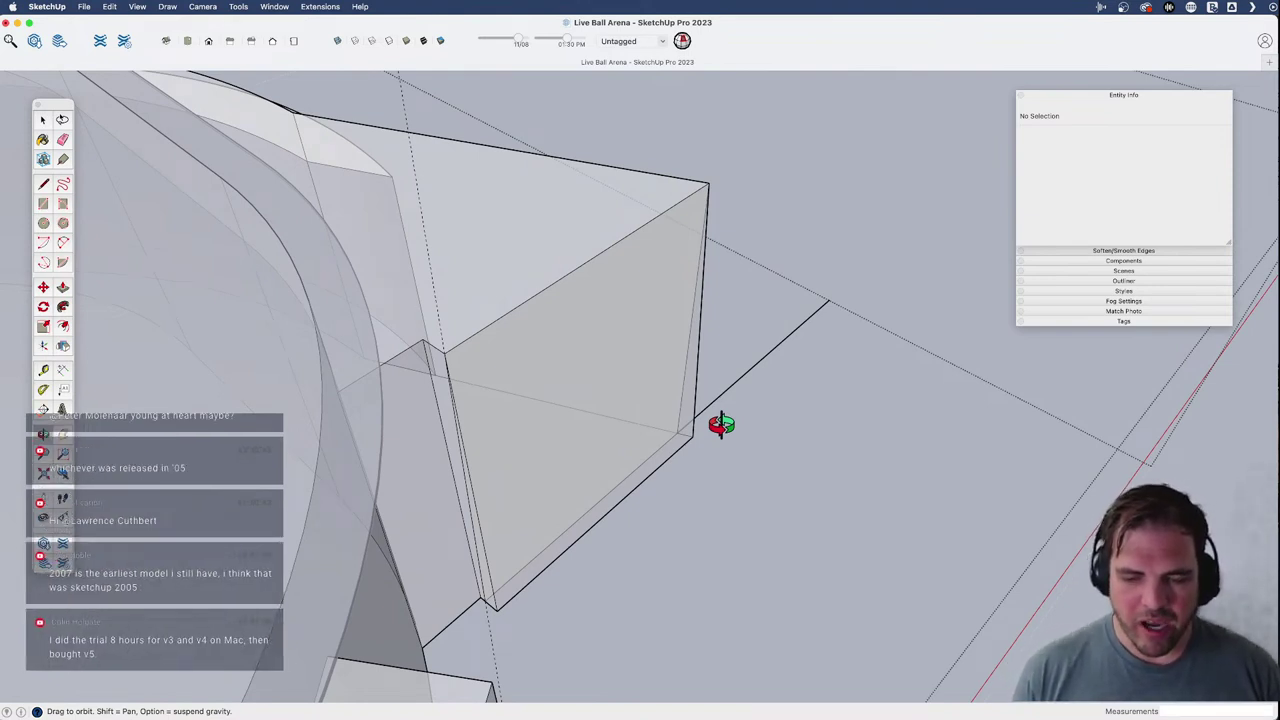
{"action": "key", "text": "e"}
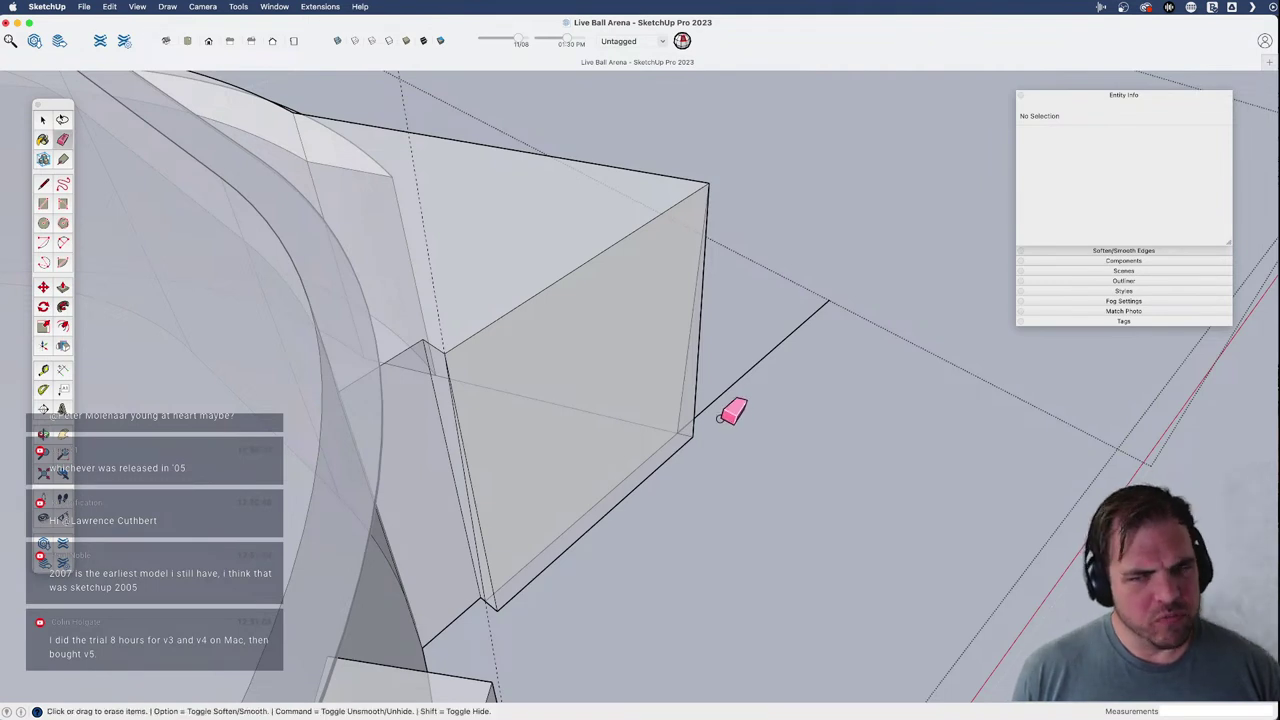
{"action": "left_click", "coordinate": [728, 384]}
{"action": "mouse_move", "coordinate": [690, 432]}
{"action": "left_mouse_down"}
{"action": "mouse_move", "coordinate": [694, 445]}
{"action": "mouse_move", "coordinate": [496, 606]}
{"action": "mouse_move", "coordinate": [512, 606]}
{"action": "left_mouse_up"}
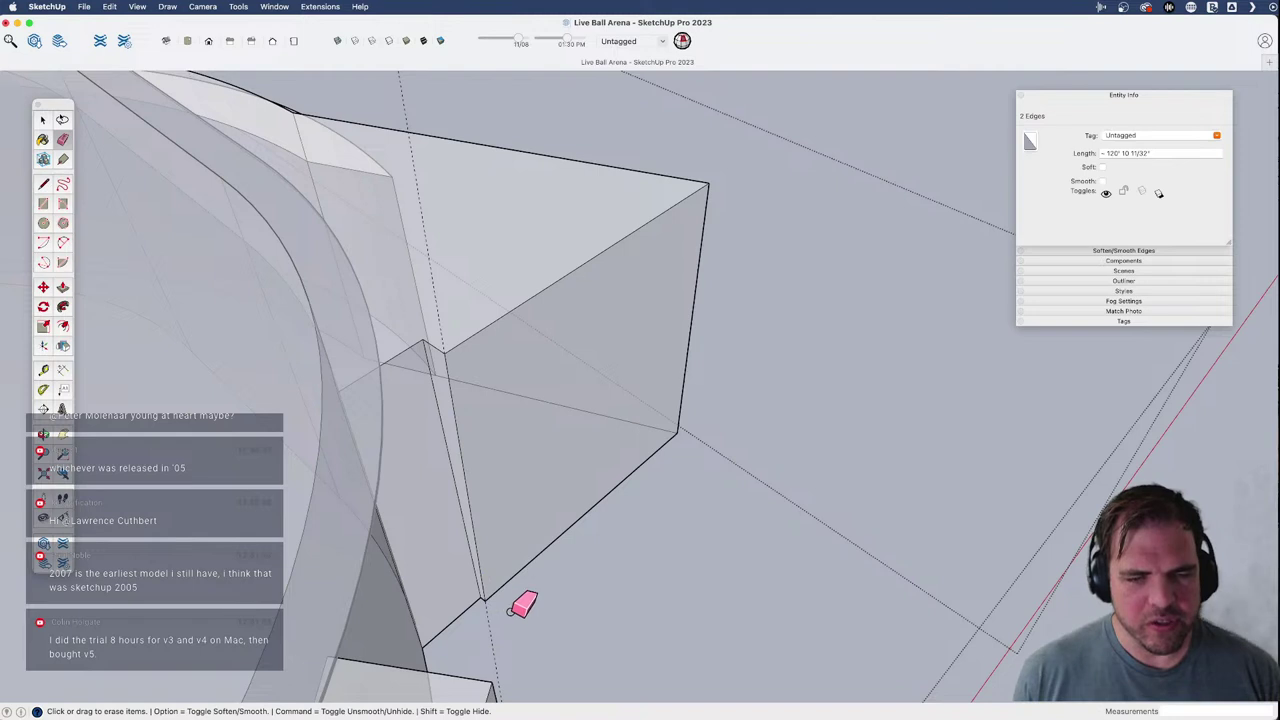
- Examine the slanted facade and recess from several sides and compare them with the reference photo of the arena's glass wing
{"action": "key", "text": "h"}
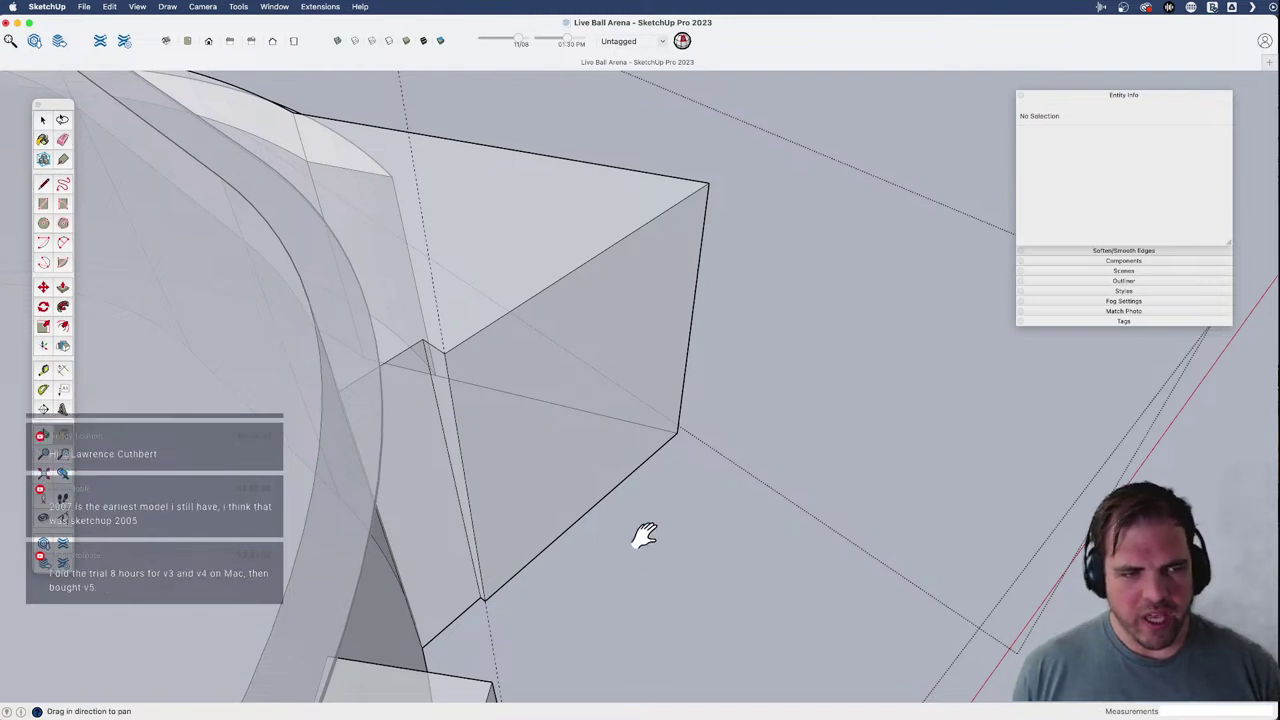
{"action": "left_click_drag", "start_coordinate": [694, 485], "coordinate": [699, 496]}
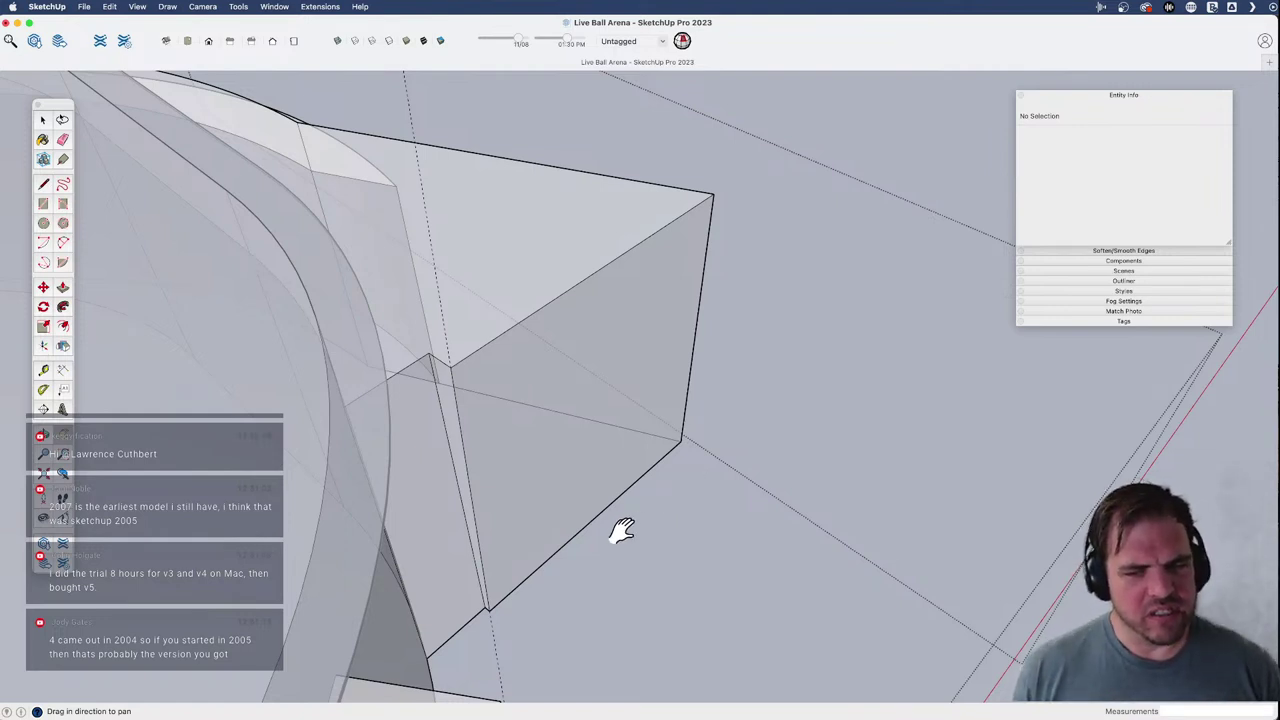
{"action": "middle_click_drag", "start_coordinate": [620, 531], "coordinate": [668, 540]}
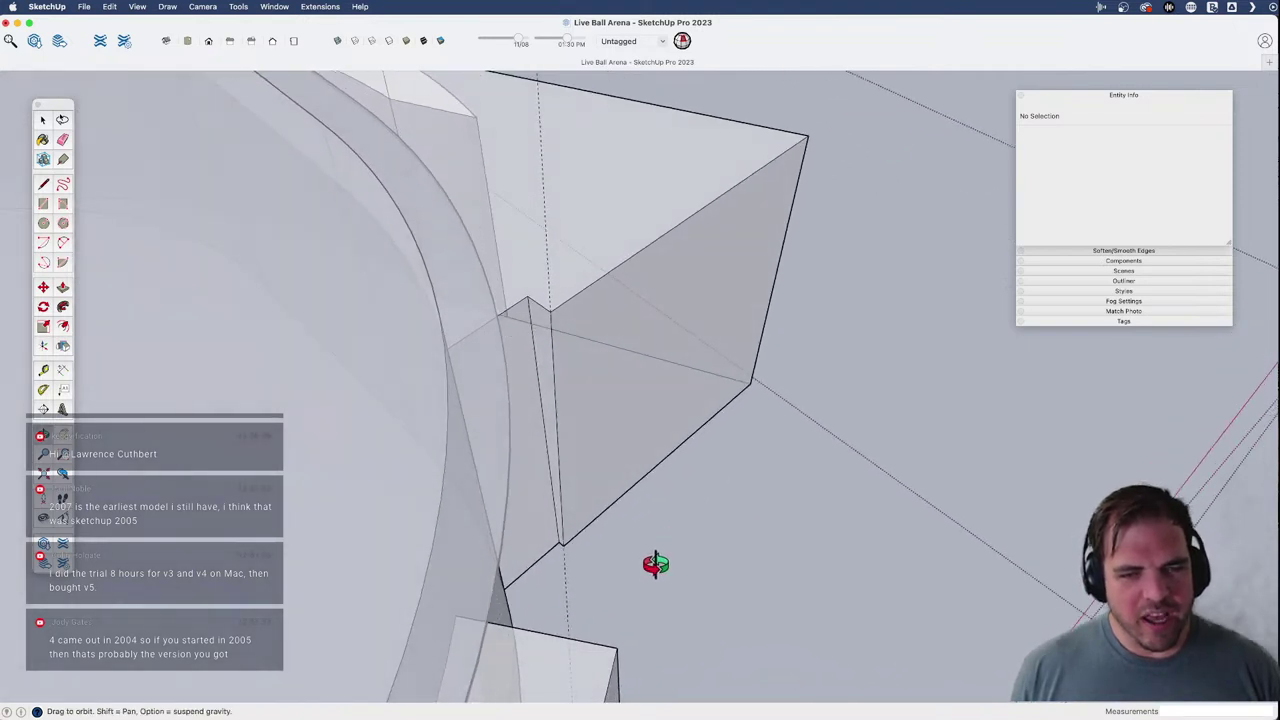
{"action": "key", "text": "e"}
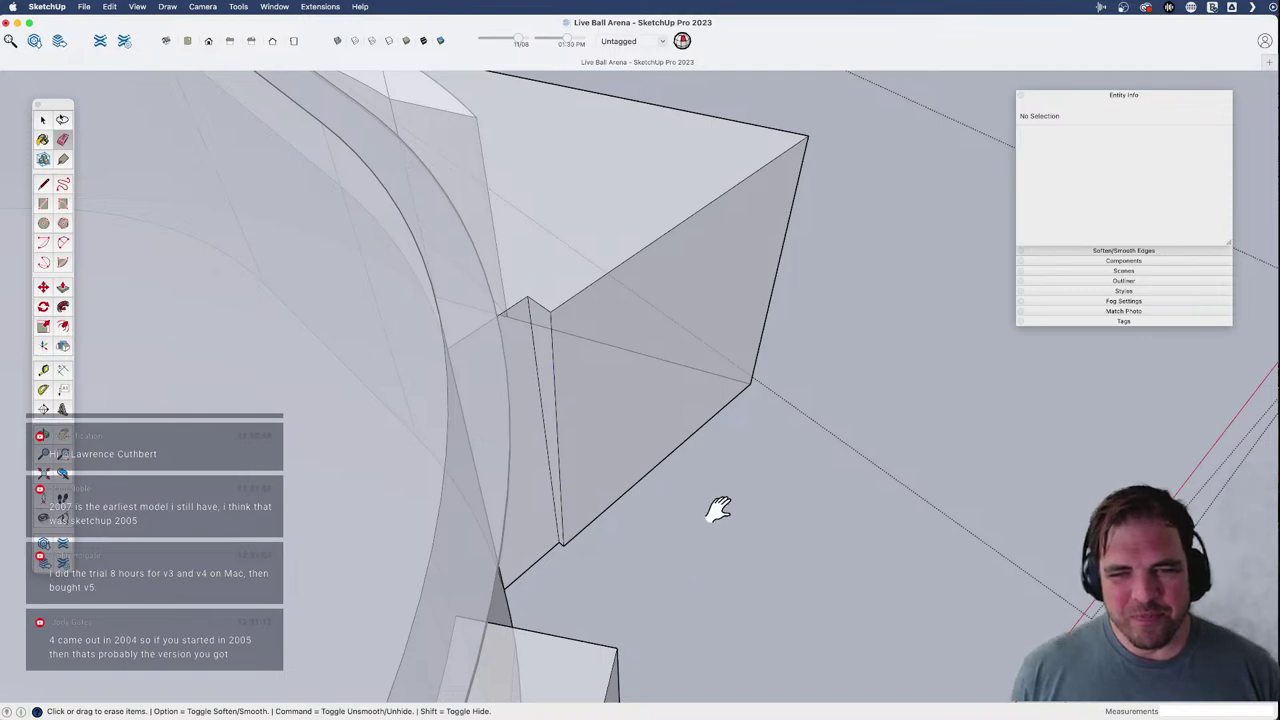
{"action": "mouse_move", "coordinate": [714, 509]}
{"action": "middle_mouse_down"}
{"action": "mouse_move", "coordinate": [749, 521]}
{"action": "mouse_move", "coordinate": [646, 540]}
{"action": "mouse_move", "coordinate": [763, 543]}
{"action": "mouse_move", "coordinate": [423, 522]}
{"action": "middle_mouse_up"}
{"action": "middle_click_drag", "start_coordinate": [551, 526], "coordinate": [513, 485], "text": "shift"}
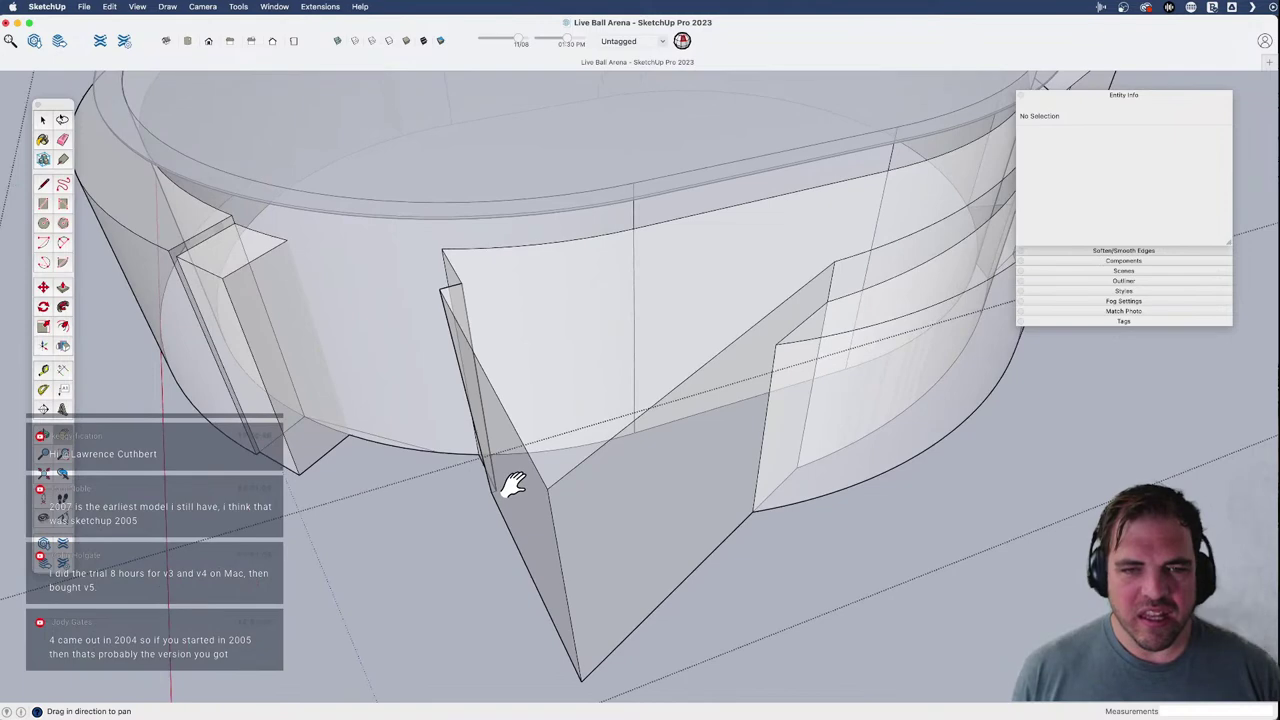
{"action": "left_click", "coordinate": [1277, 455]}
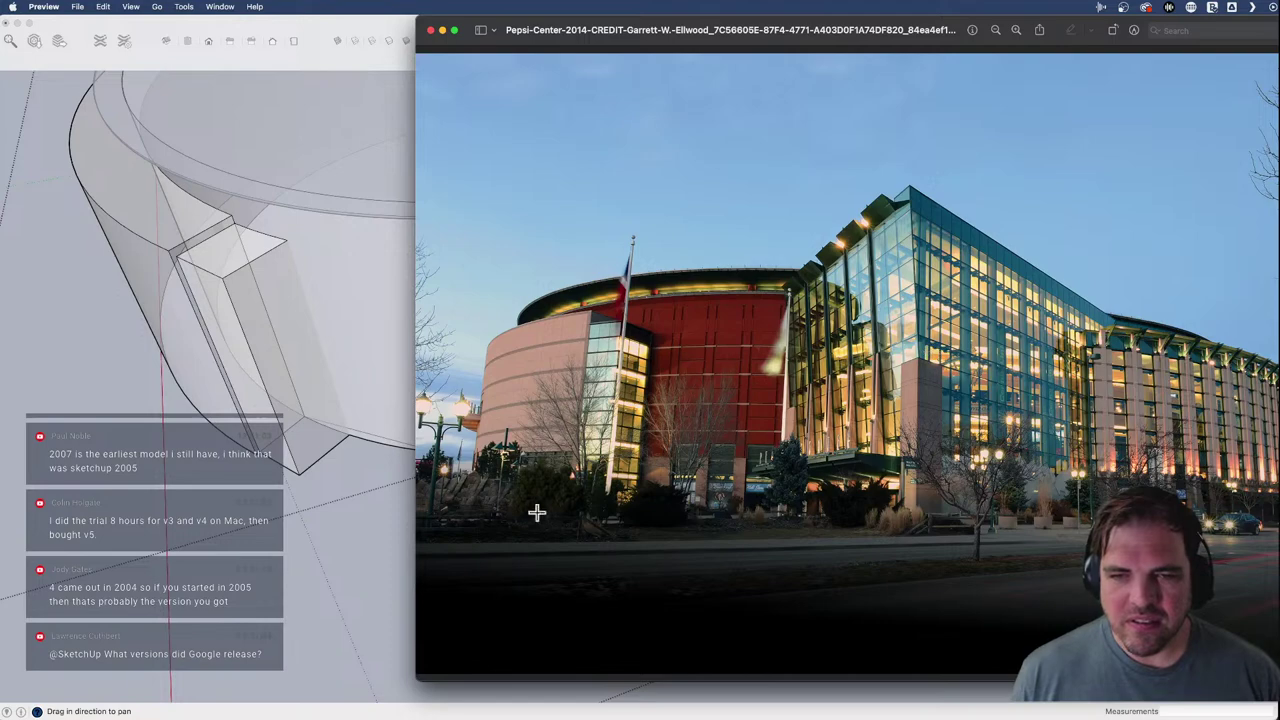
{"action": "left_click", "coordinate": [371, 517]}
- Draw a short horizontal line outward from the middle of the upright edge where the recess meets the curved arena wall
{"action": "mouse_move", "coordinate": [286, 523]}
{"action": "middle_mouse_down"}
{"action": "mouse_move", "coordinate": [429, 500]}
{"action": "mouse_move", "coordinate": [532, 377]}
{"action": "middle_mouse_up"}
{"action": "middle_click_drag", "start_coordinate": [523, 480], "coordinate": [570, 322]}
{"action": "key", "text": "l"}
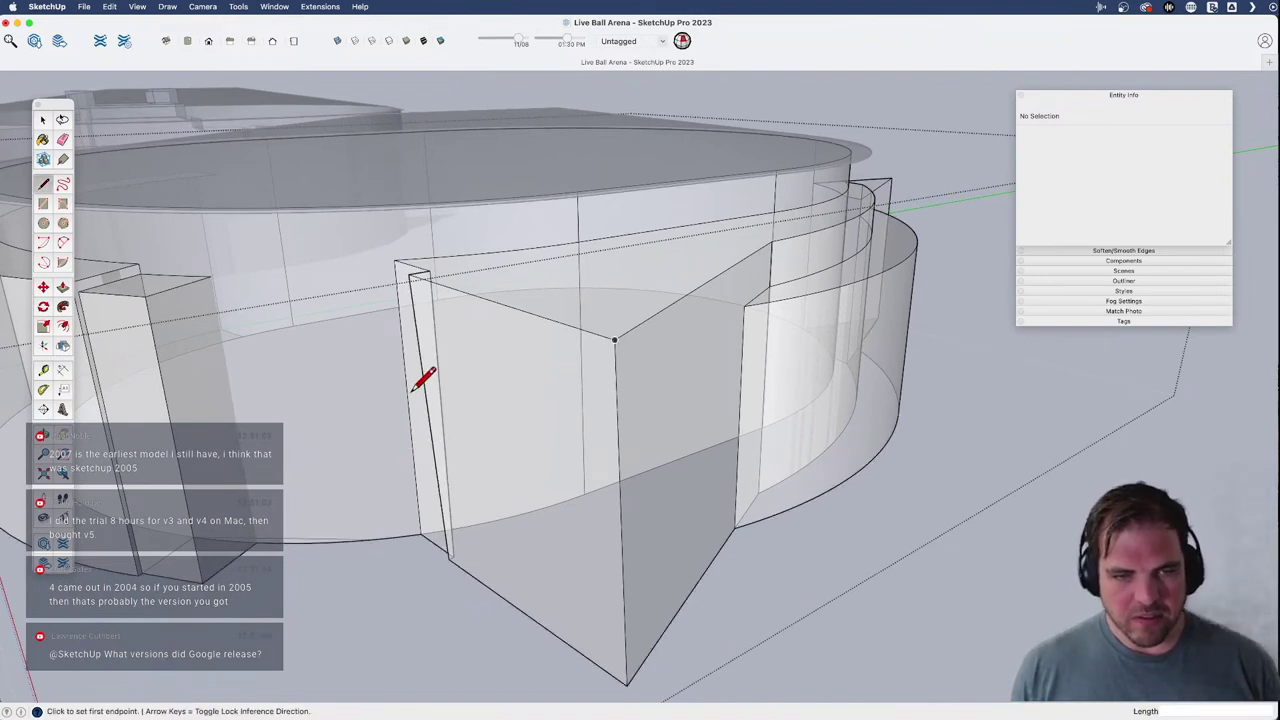
{"action": "left_click", "coordinate": [408, 405]}
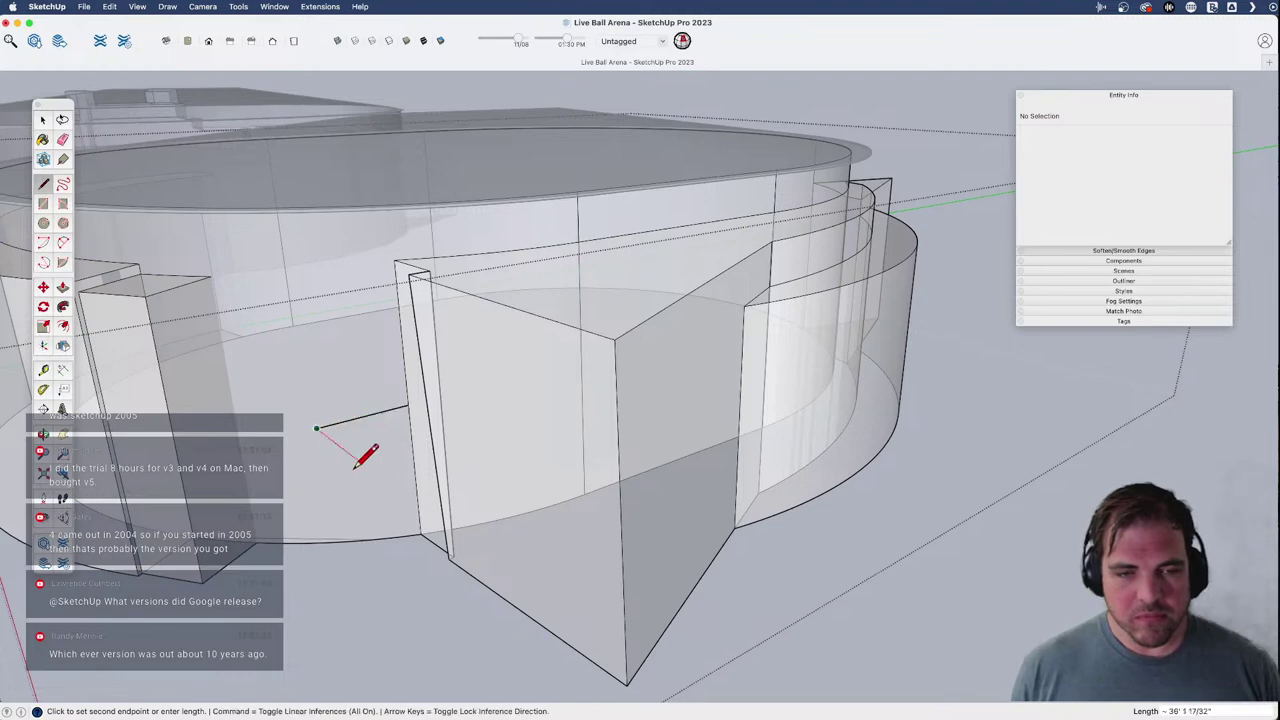
{"action": "middle_click_drag", "start_coordinate": [356, 464], "coordinate": [461, 554]}
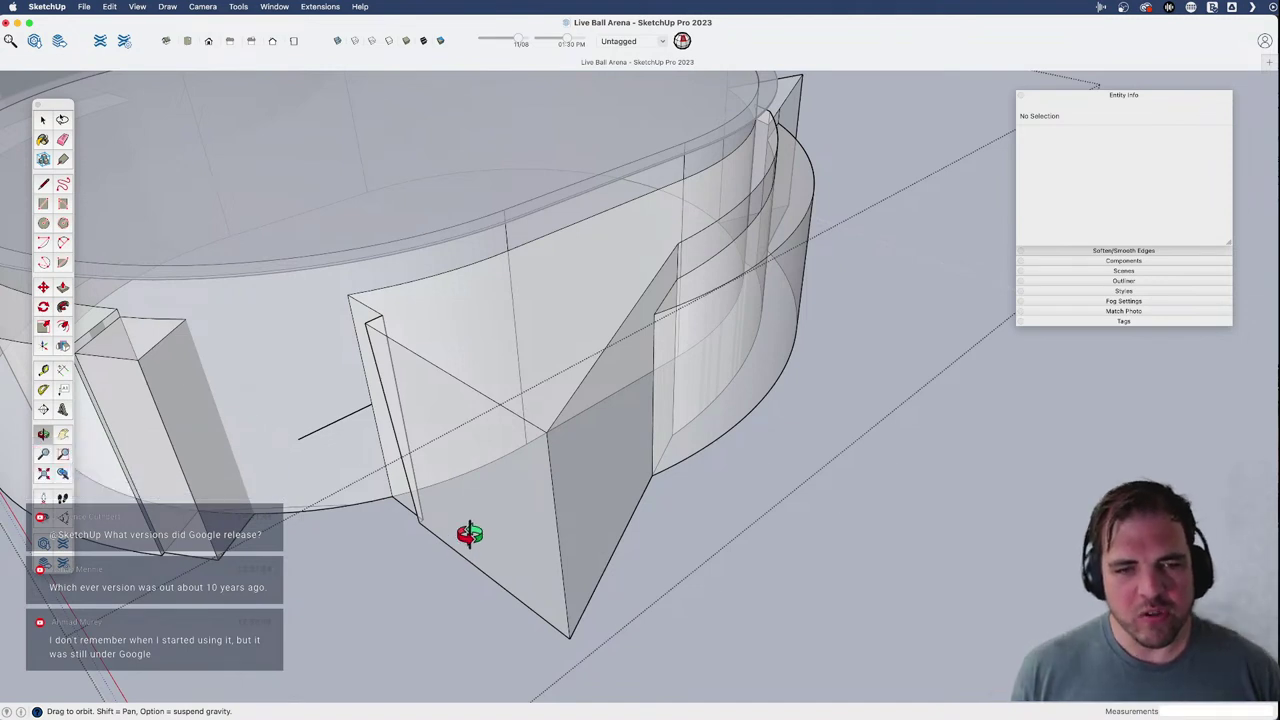
{"action": "left_click_drag", "start_coordinate": [458, 515], "coordinate": [540, 520]}
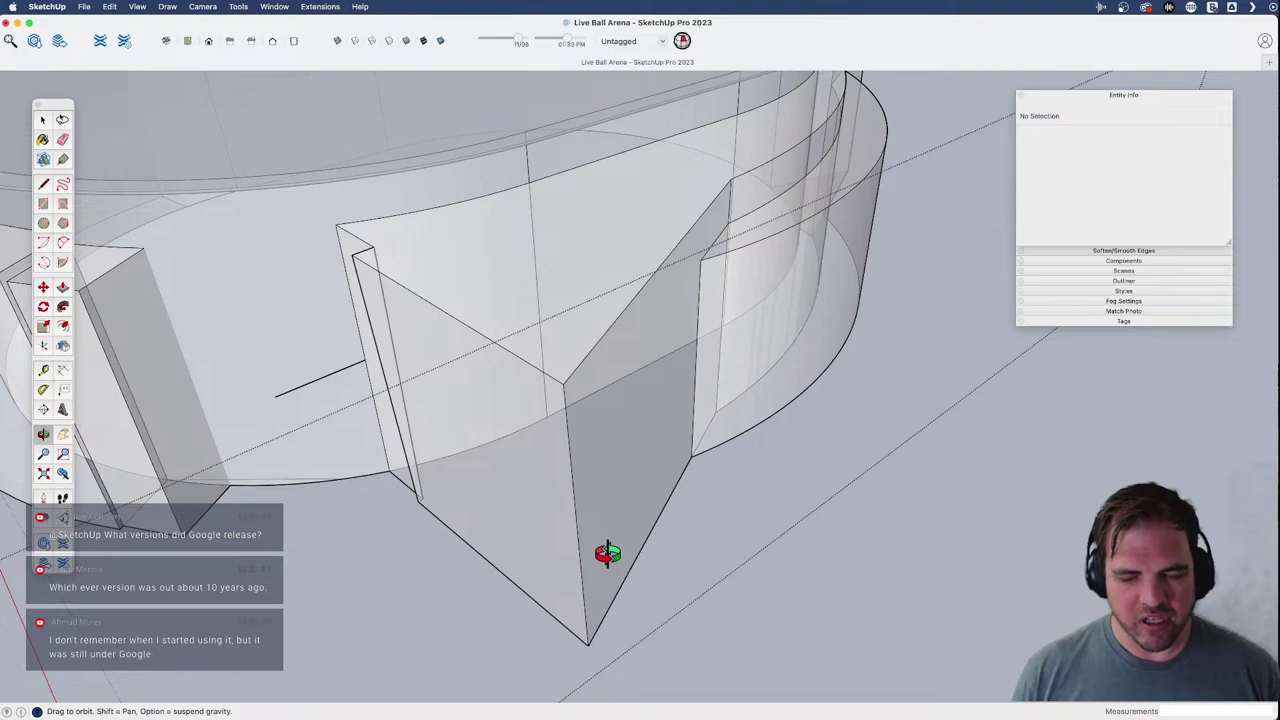
{"action": "left_click_drag", "start_coordinate": [600, 526], "coordinate": [596, 488]}
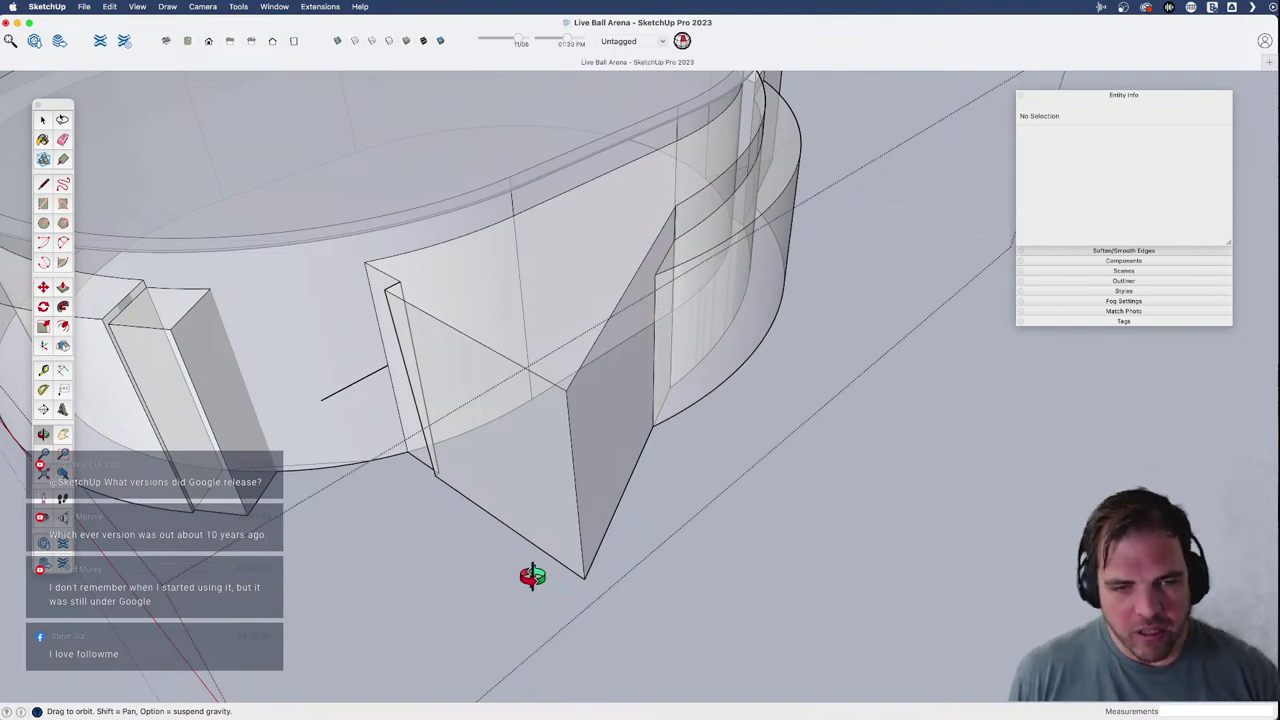
{"action": "left_click_drag", "start_coordinate": [531, 574], "coordinate": [471, 521], "text": "shift"}
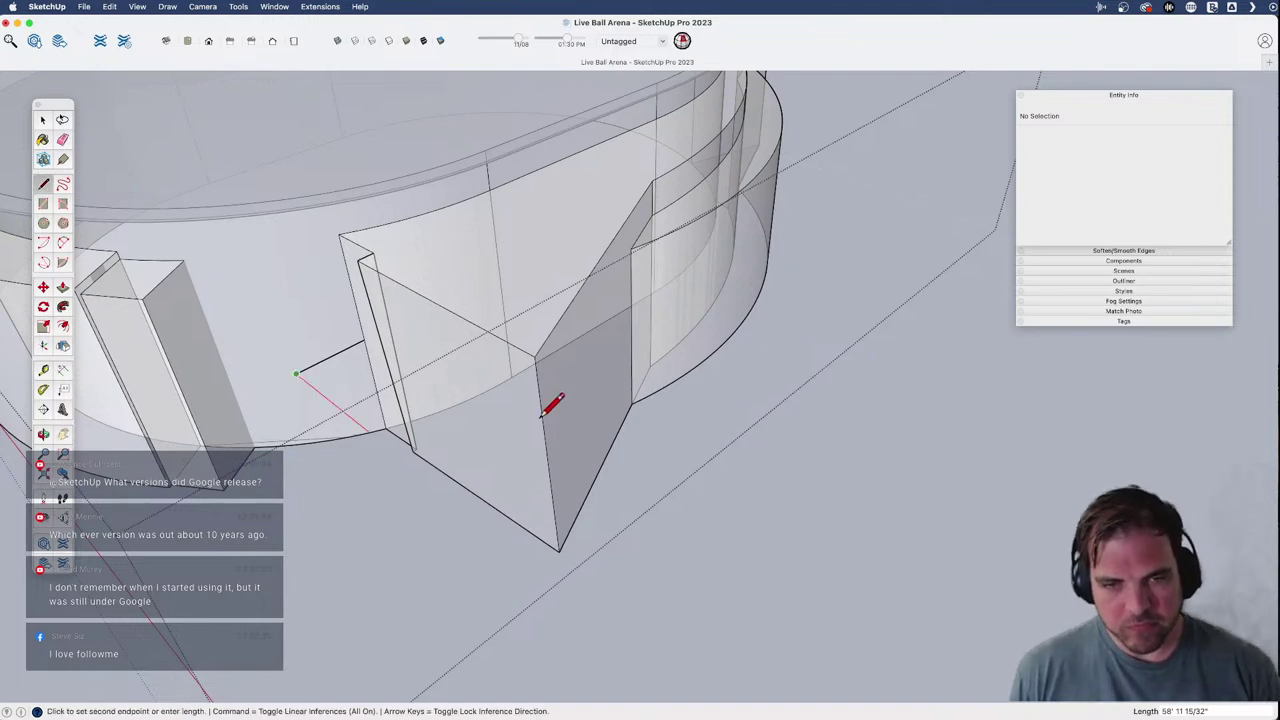
- Draw a line straight down the blue axis from the slanted facade's outer top corner to the level of the wing's base
{"action": "left_click", "coordinate": [536, 356]}
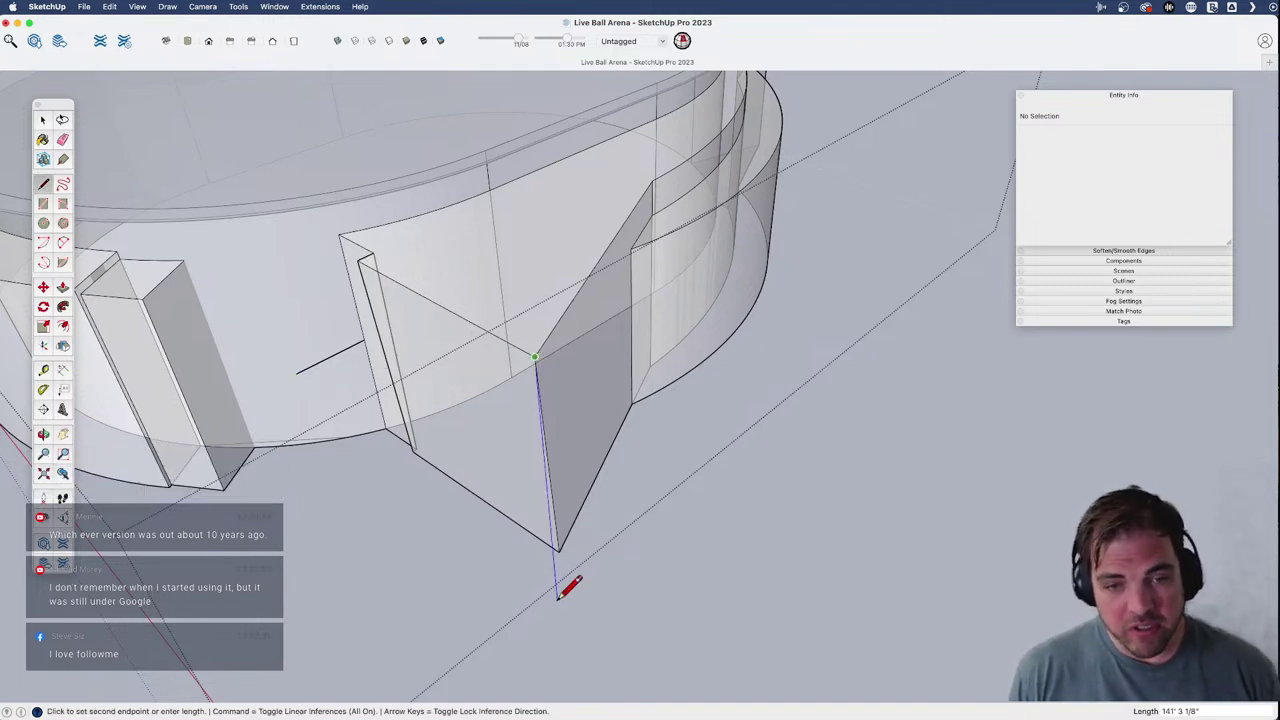
{"action": "key", "text": "Up"}
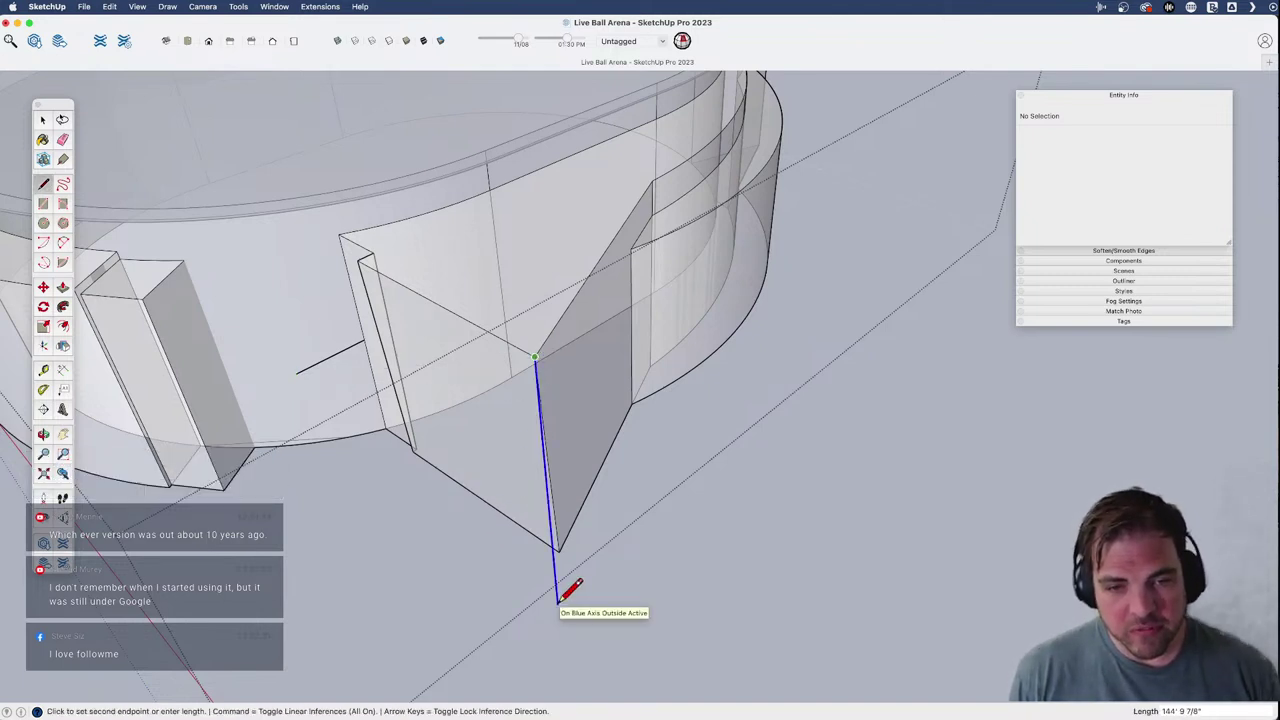
{"action": "left_click", "coordinate": [638, 398]}
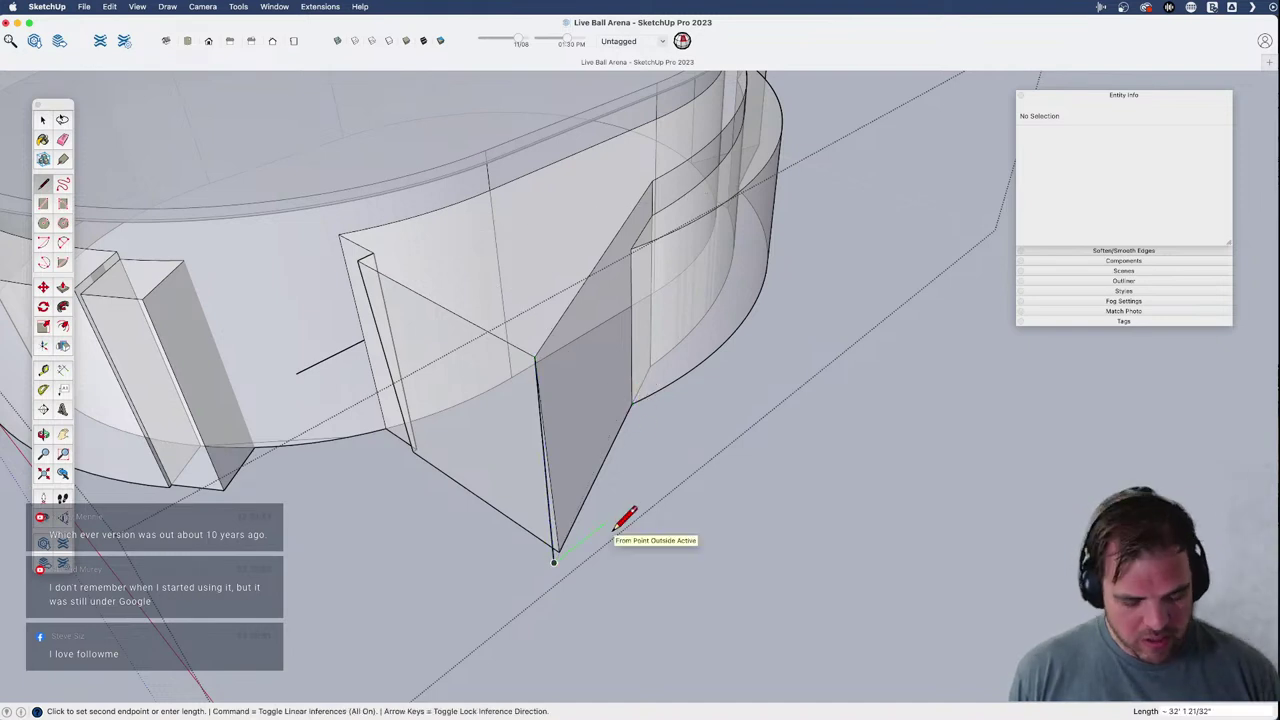
{"action": "scroll", "coordinate": [553, 547], "scroll_direction": "up", "scroll_amount": 3}
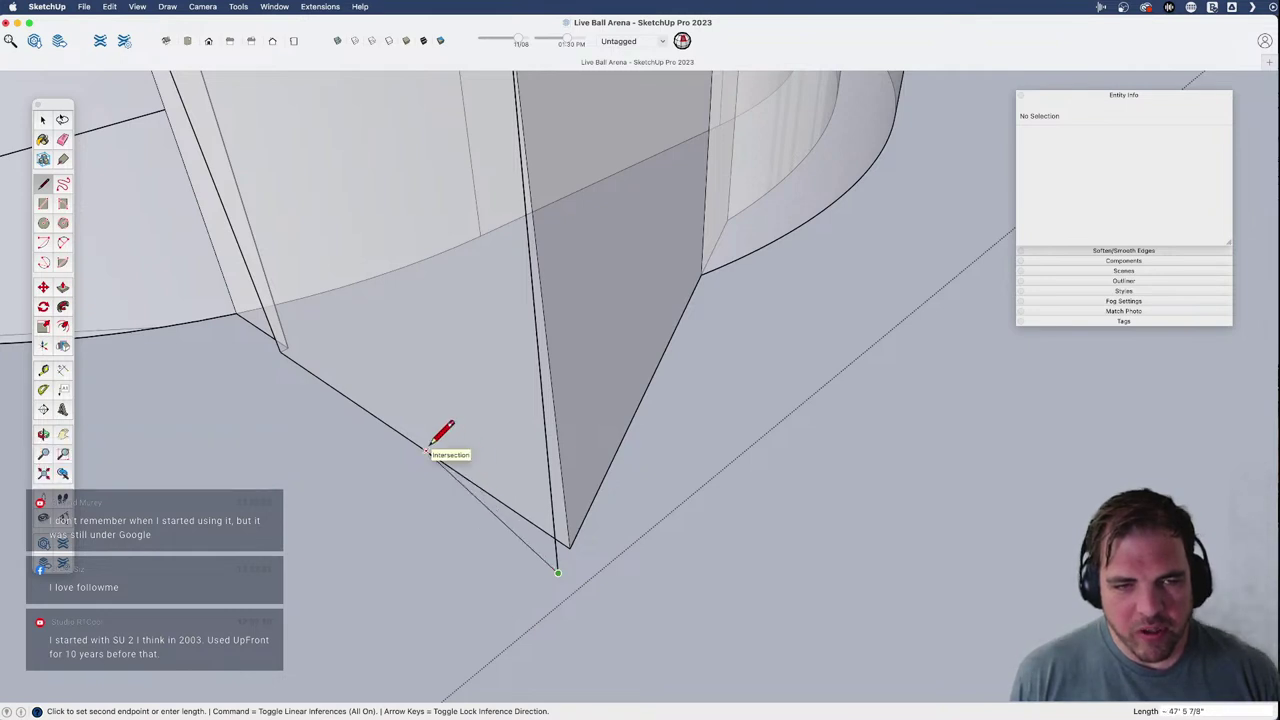
{"action": "scroll", "coordinate": [491, 523], "scroll_direction": "down", "scroll_amount": 2}
{"action": "key", "text": "space"}
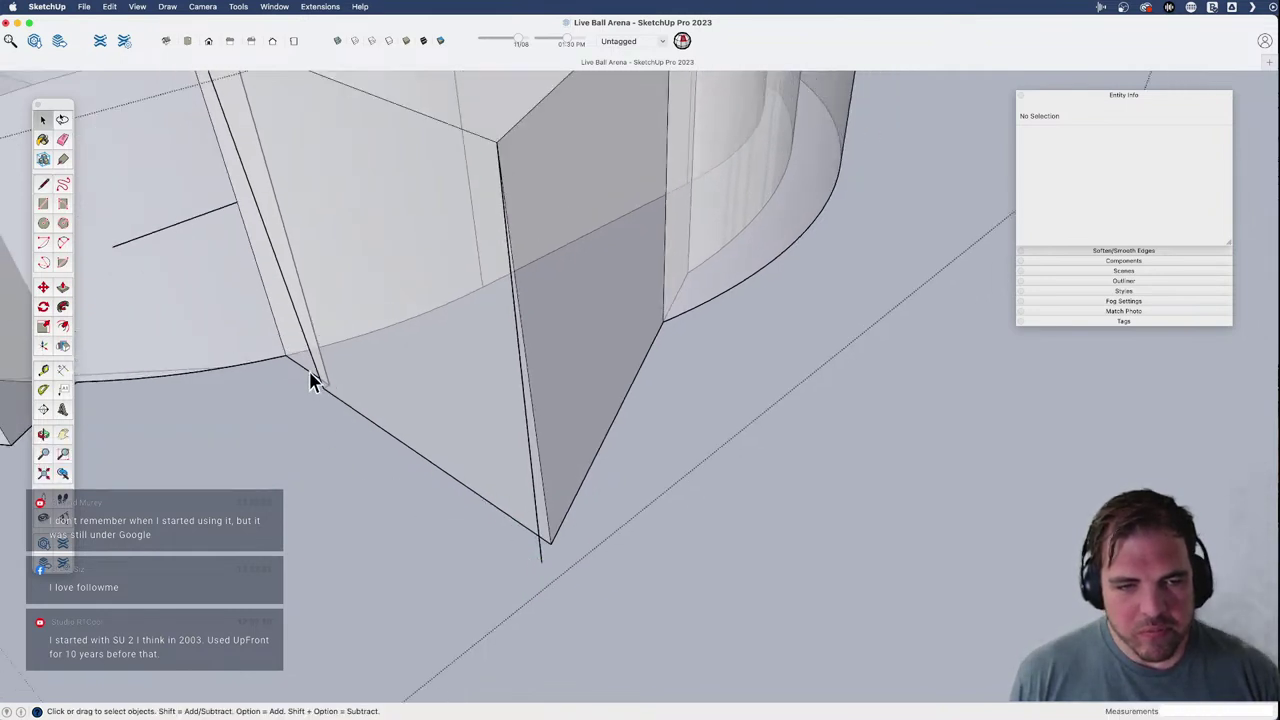
- Copy the recess's short base edge and place the copy's end at the bottom of the new vertical line
{"action": "left_click", "coordinate": [310, 377]}
{"action": "key", "text": "m"}
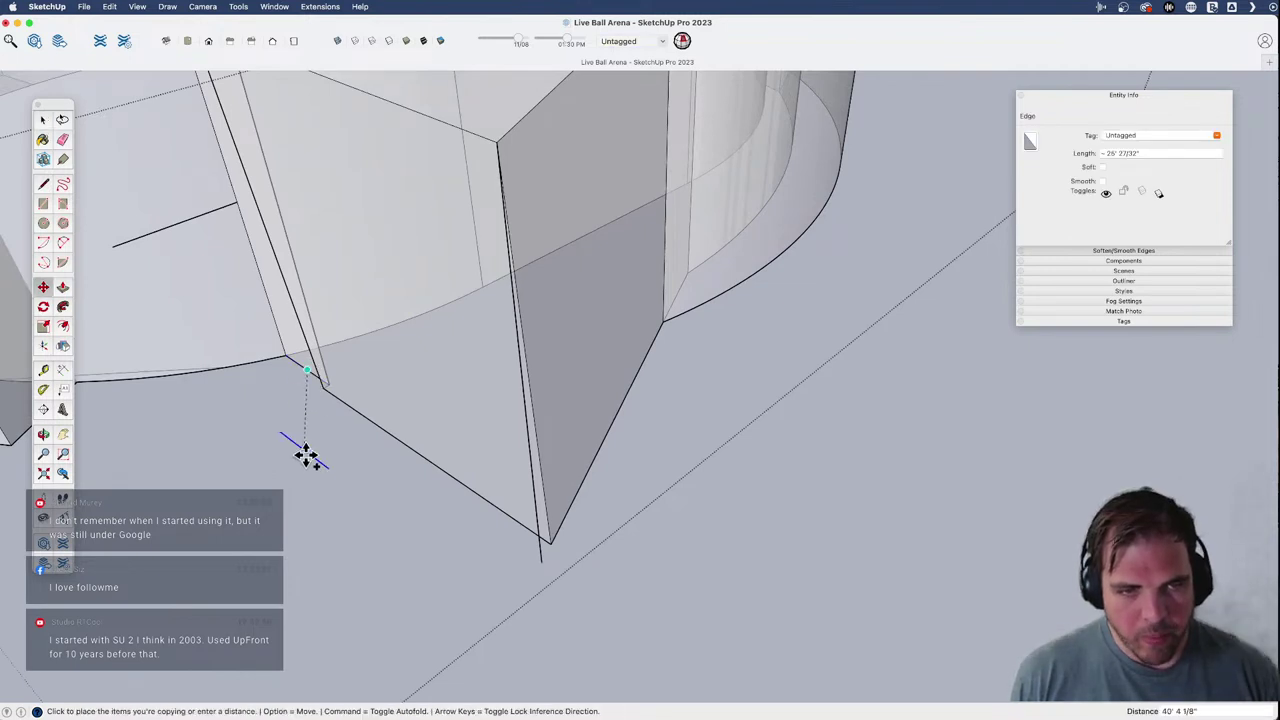
{"action": "left_click", "coordinate": [368, 559]}
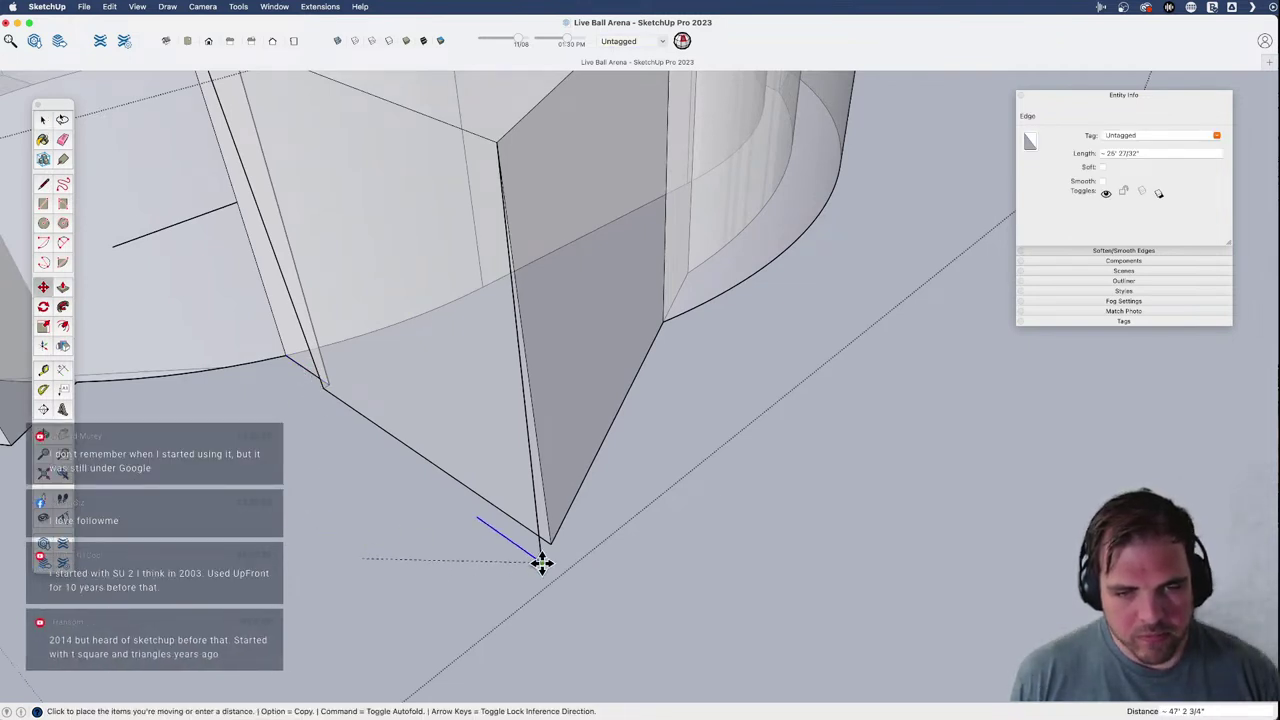
{"action": "left_click", "coordinate": [540, 559]}
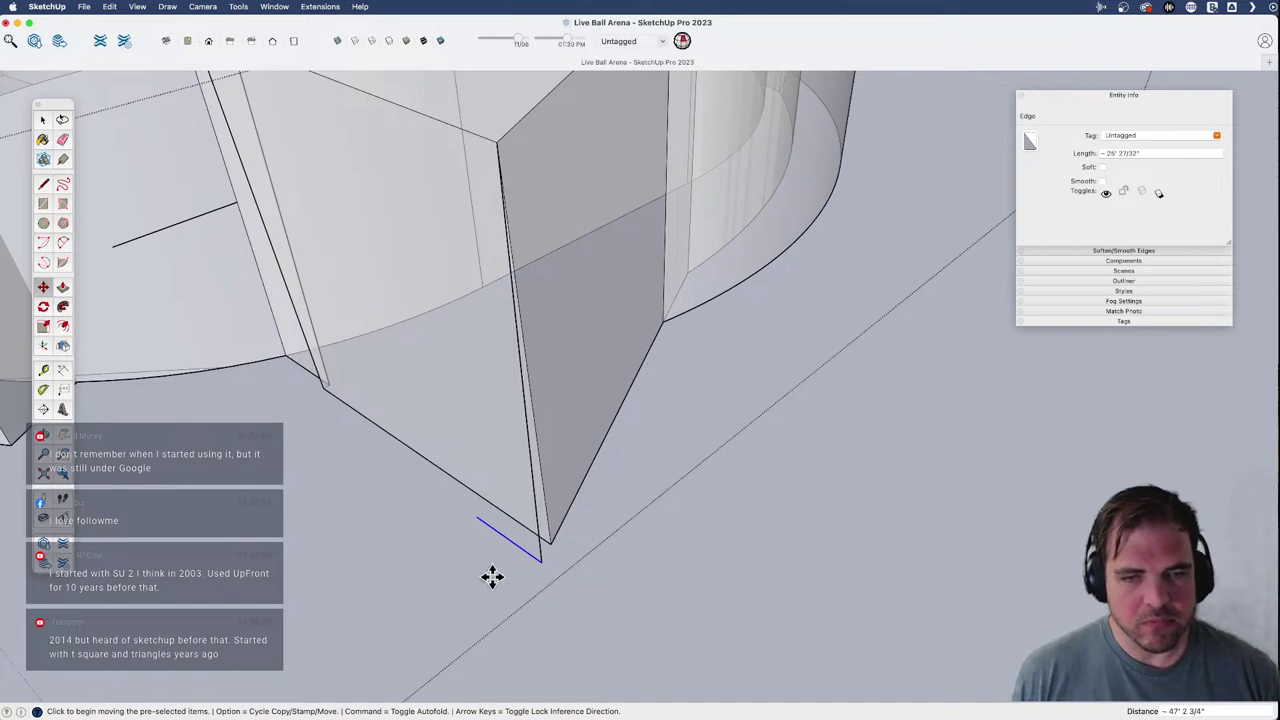
- Check a distance along the copied edge from the vertical line's bottom end and compare the wing's corner with the reference photo
{"action": "scroll", "coordinate": [492, 577], "scroll_direction": "down", "scroll_amount": 2}
{"action": "key", "text": "h"}
{"action": "scroll", "coordinate": [508, 572], "scroll_direction": "up", "scroll_amount": 3}
{"action": "key", "text": "t"}
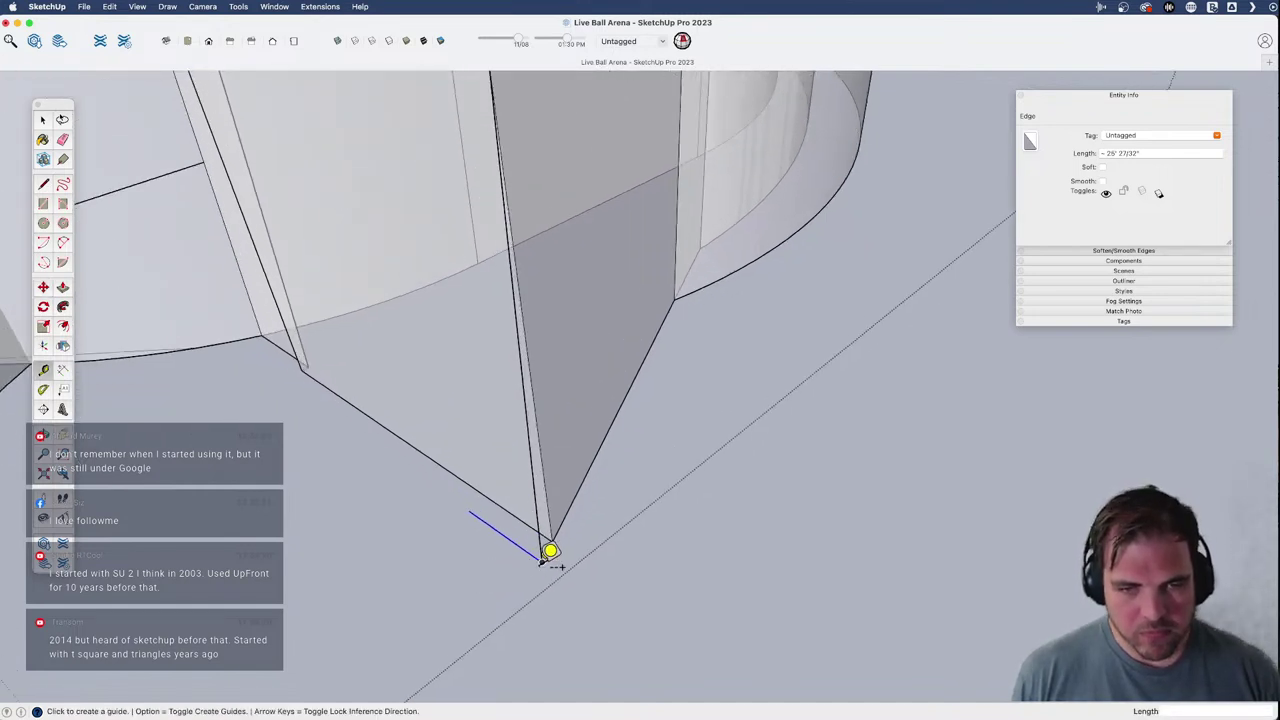
{"action": "left_click", "coordinate": [543, 559]}
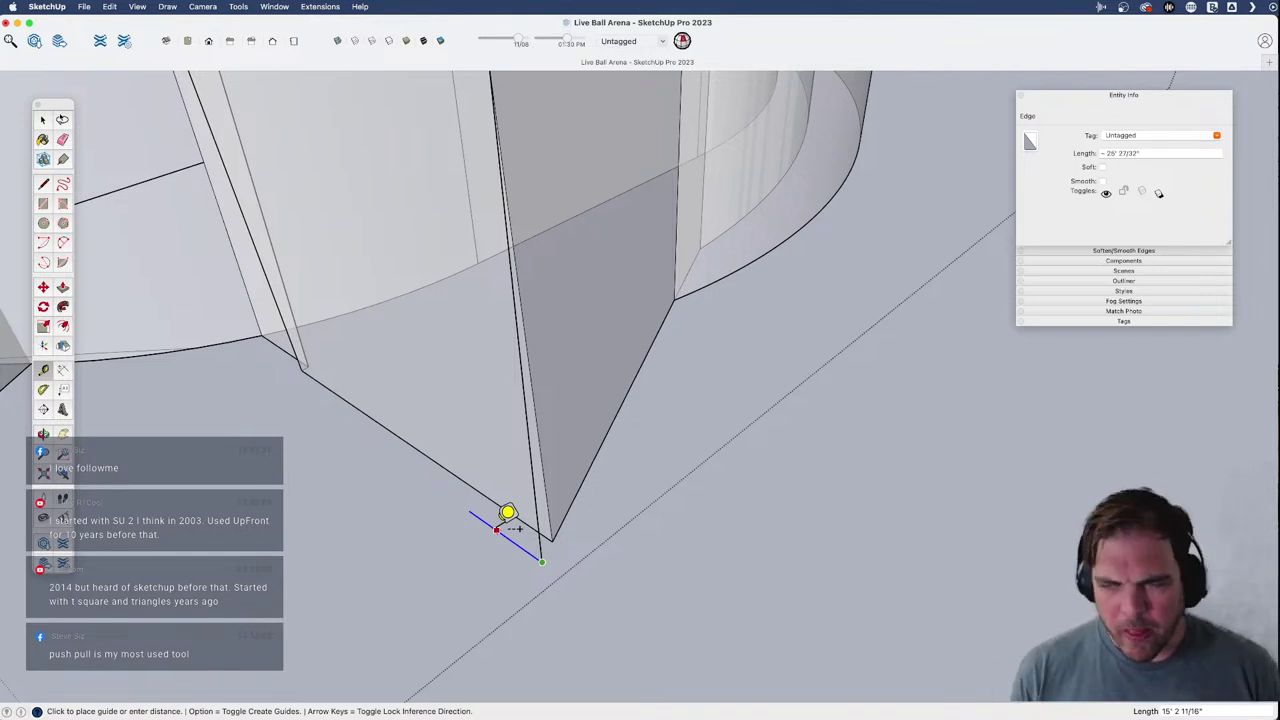
{"action": "key", "text": "space"}
{"action": "key", "text": "super+Tab"}
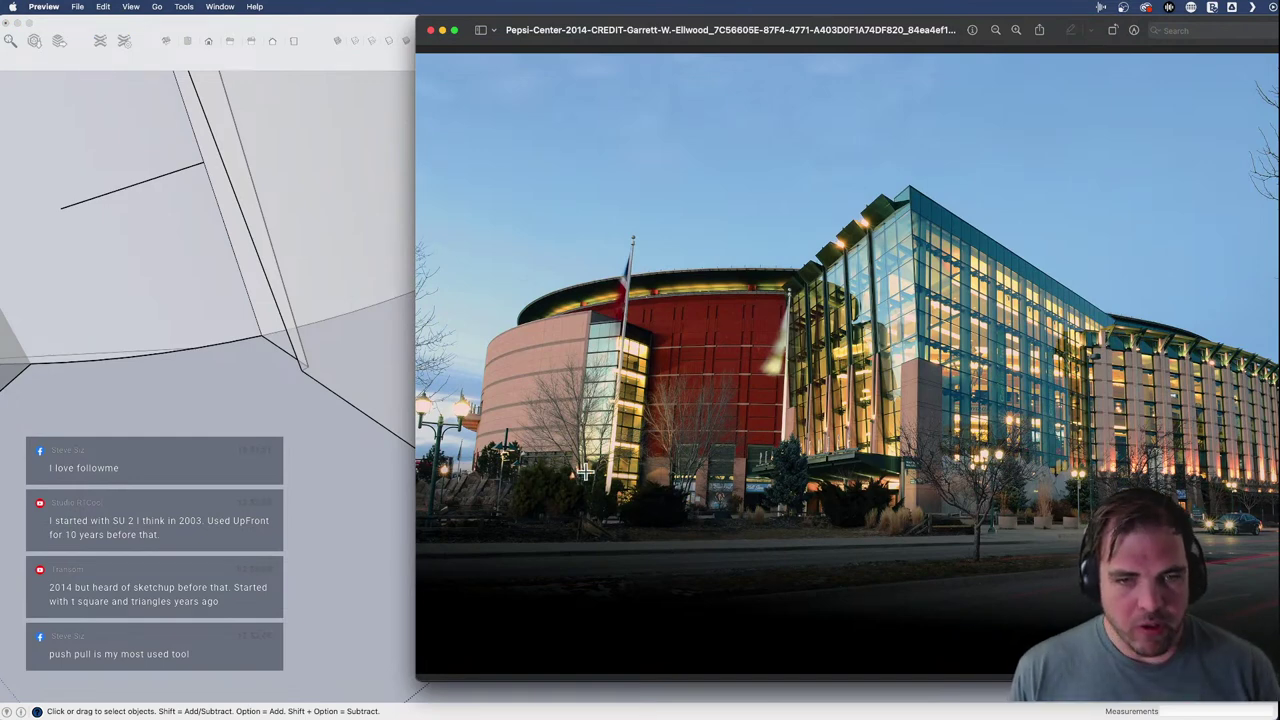
{"action": "key", "text": "super+Tab"}
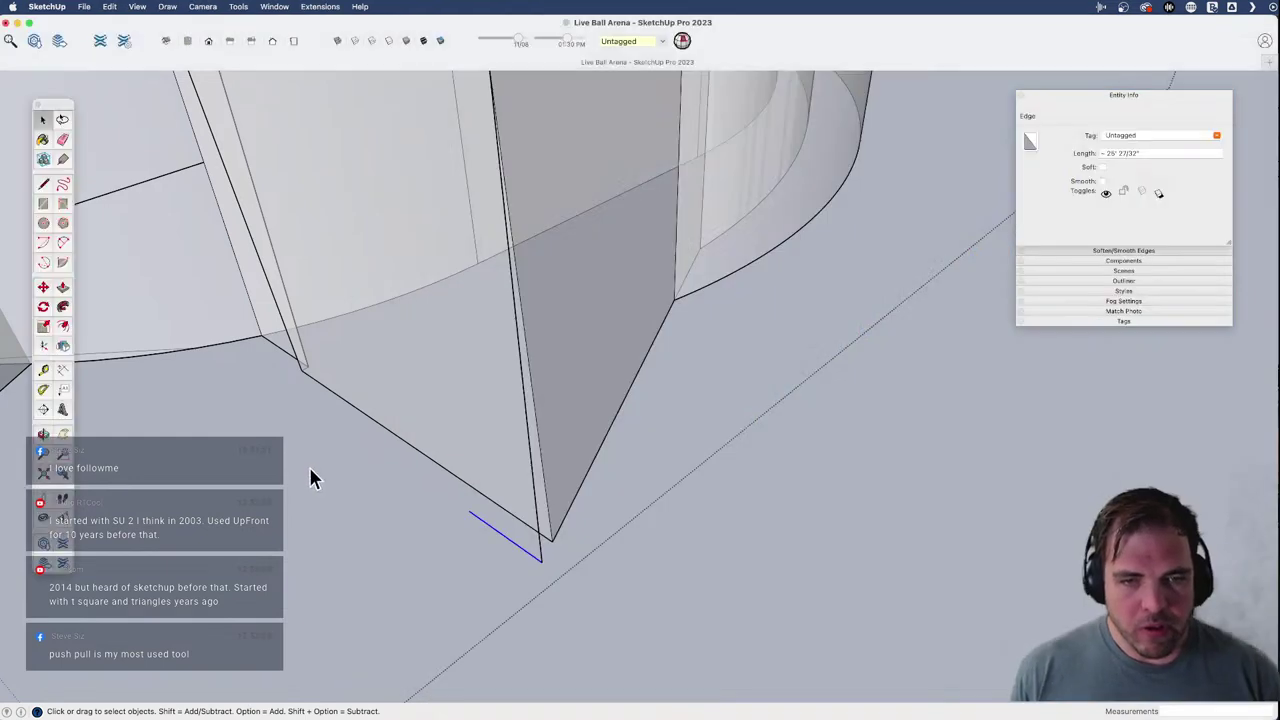
- Mark a point 15' along the copied base edge from the vertical line's bottom end and draw a line from it up to the facade's top edge
{"action": "key", "text": "t"}
{"action": "left_click", "coordinate": [542, 562]}
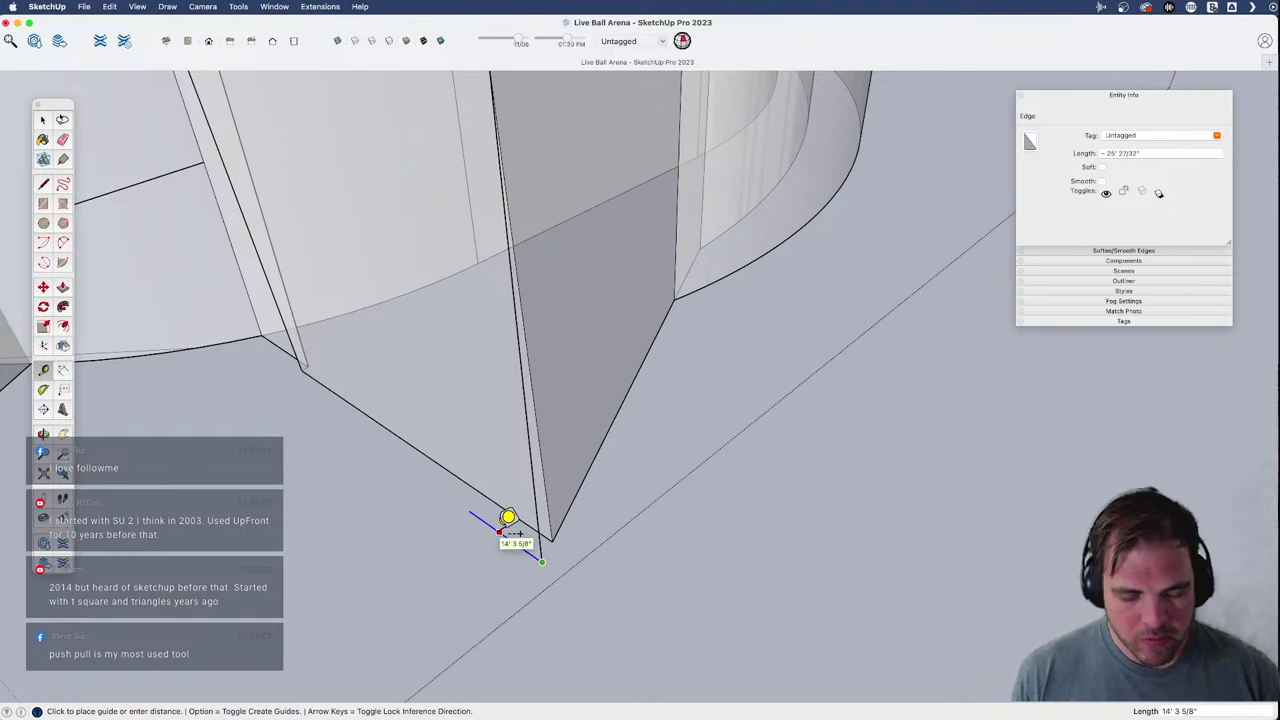
{"action": "key", "text": "l"}
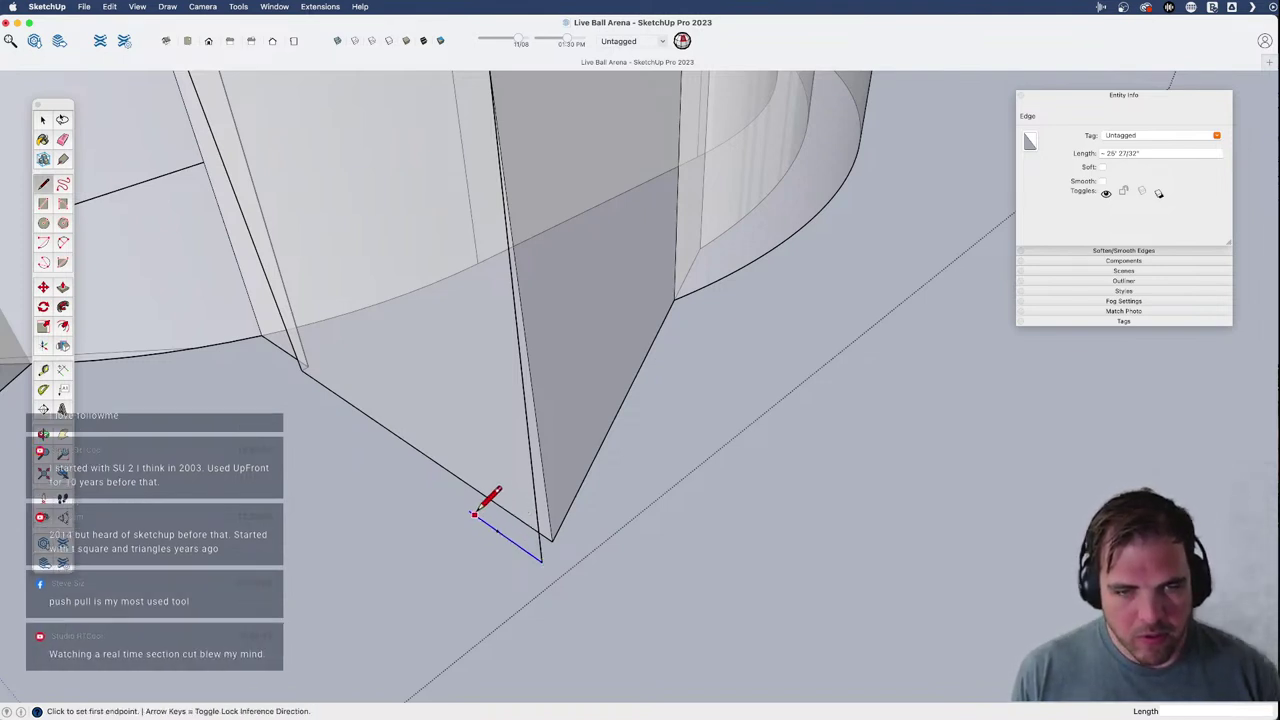
{"action": "left_click", "coordinate": [498, 530]}
{"action": "middle_click_drag", "start_coordinate": [515, 531], "coordinate": [531, 586]}
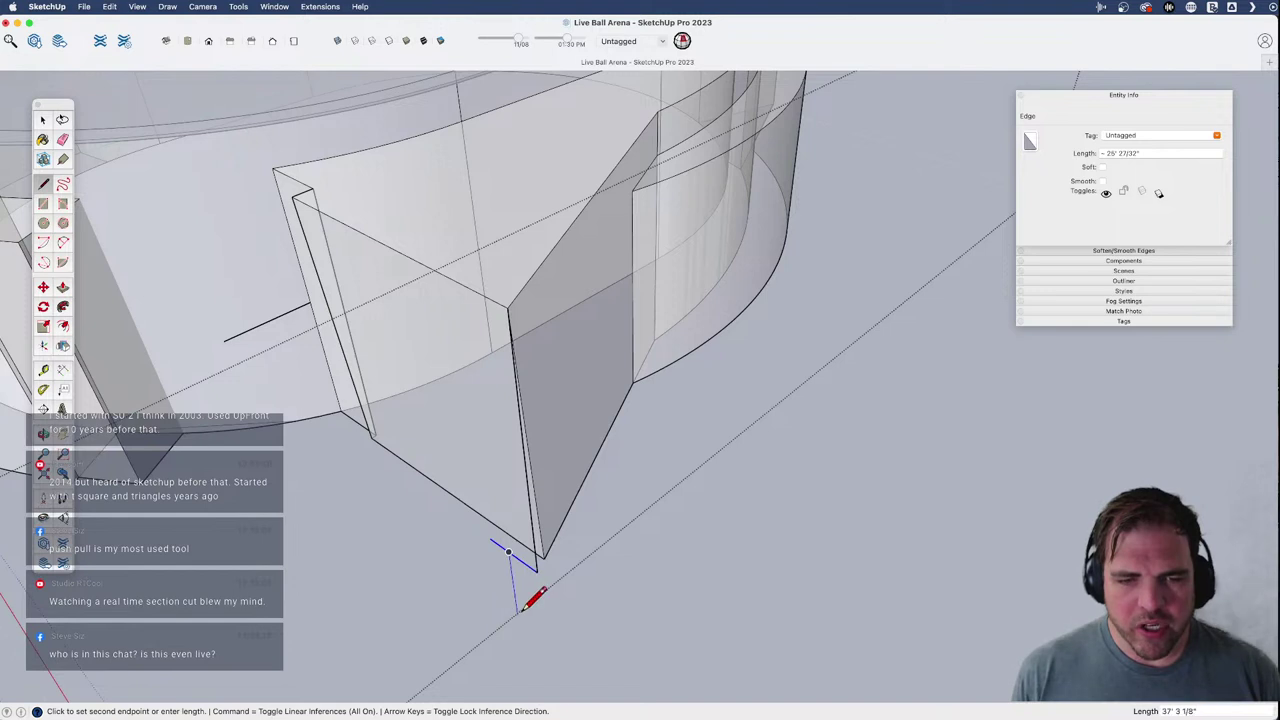
{"action": "left_click", "coordinate": [472, 289]}
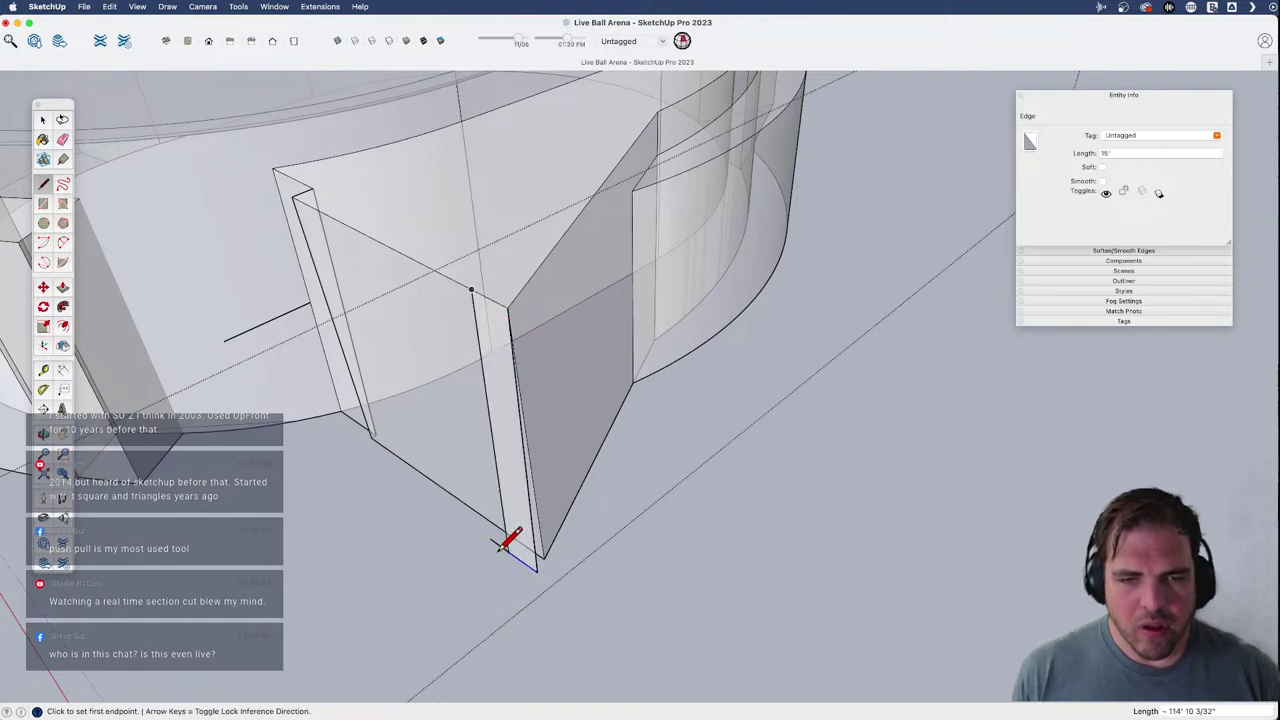
- Erase the leftover piece of the copied base edge beyond the new line and check the length of the remaining edge
{"action": "key", "text": "e"}
{"action": "scroll", "coordinate": [510, 540], "scroll_direction": "up", "scroll_amount": 2}
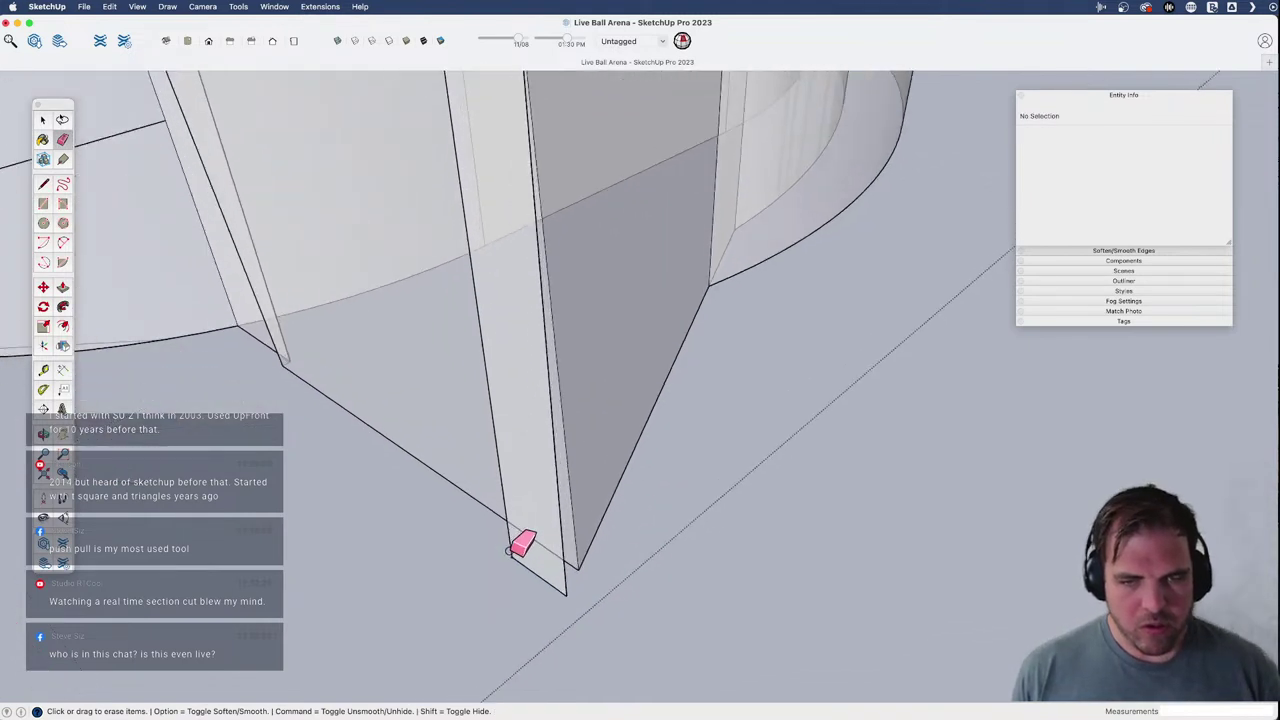
{"action": "scroll", "coordinate": [511, 552], "scroll_direction": "up", "scroll_amount": 1}
{"action": "key", "text": "space"}
{"action": "left_click", "coordinate": [512, 559]}
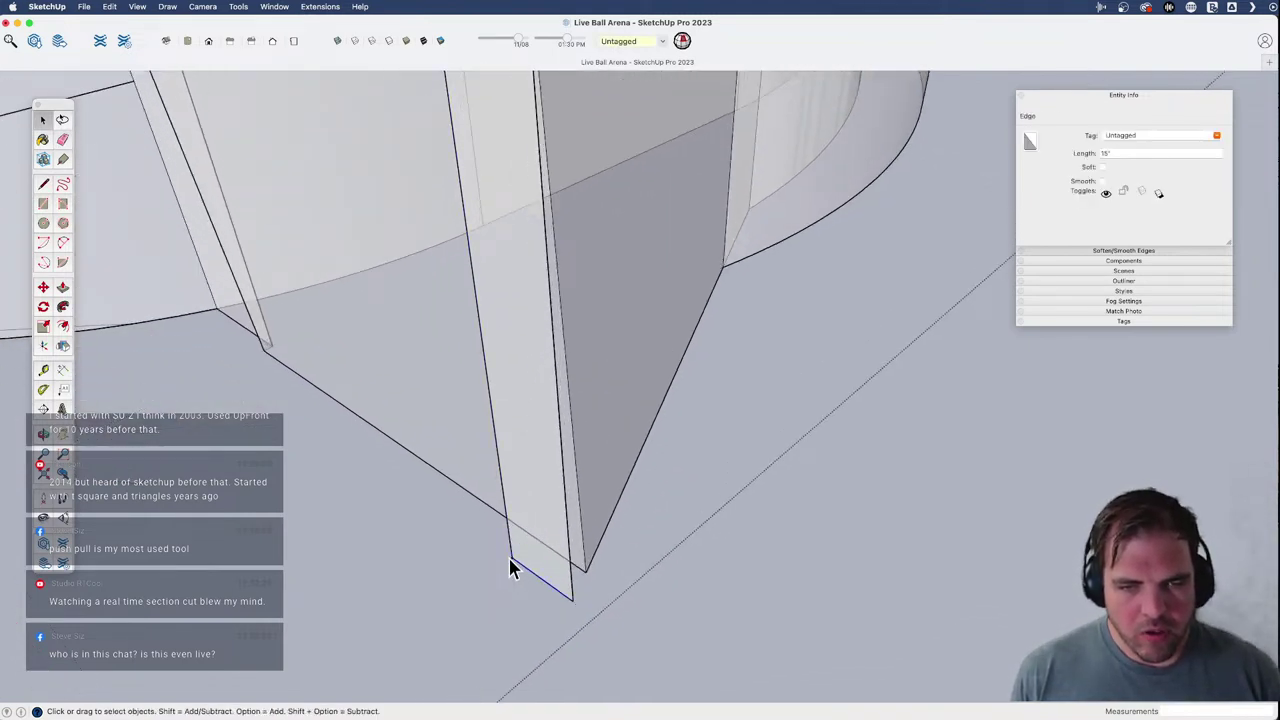
{"action": "left_click", "coordinate": [533, 597]}
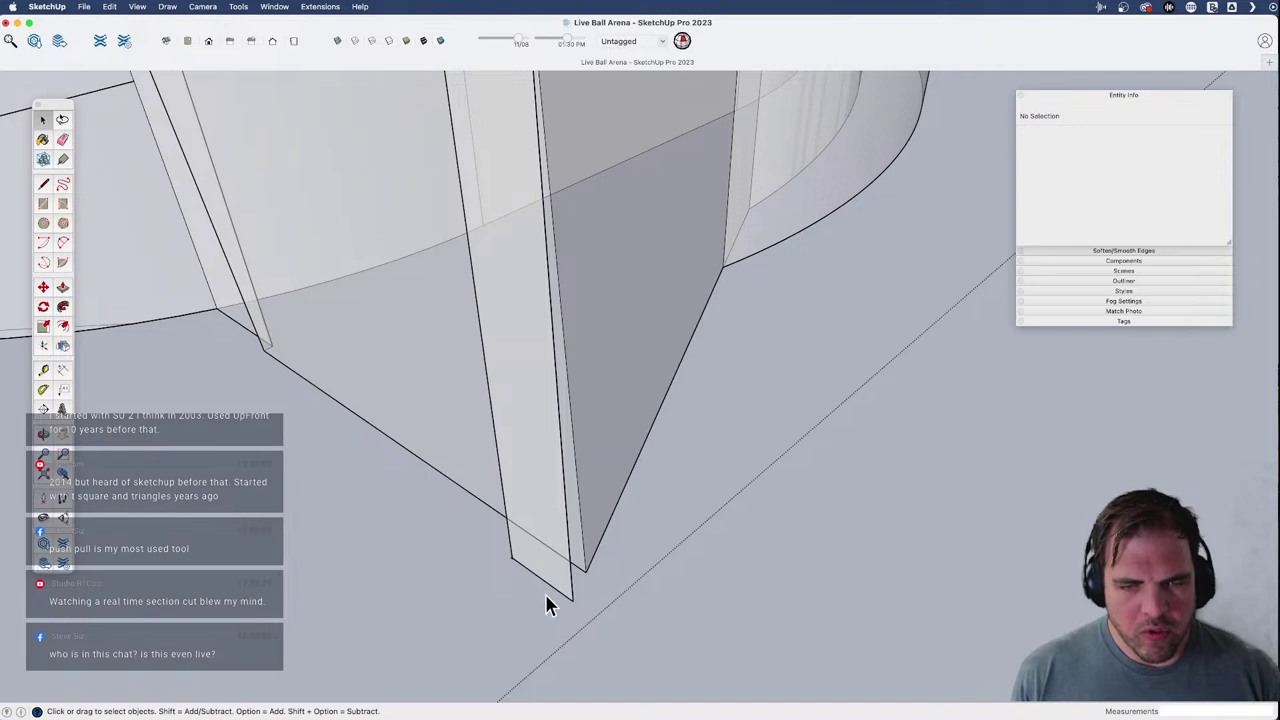
- Draw a 15' line across the tall panel from the midpoint of its outer upright edge and erase both upright edges above that line
{"action": "scroll", "coordinate": [546, 603], "scroll_direction": "down", "scroll_amount": 3}
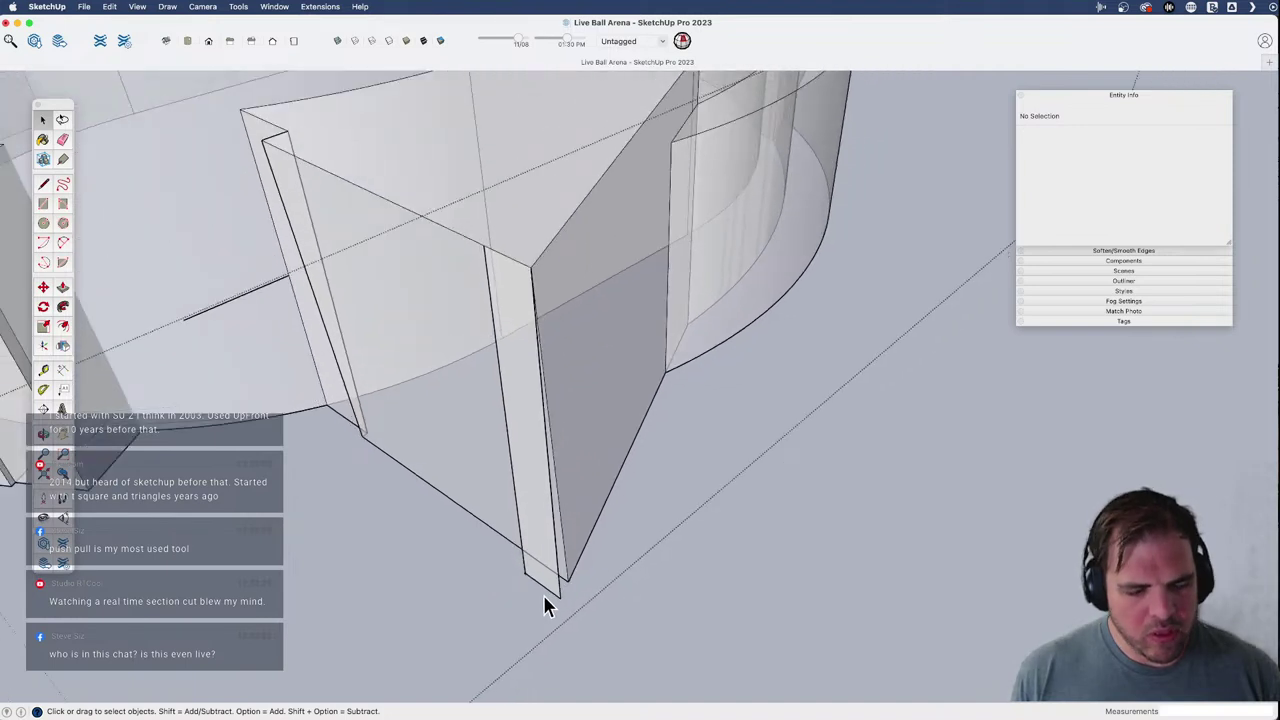
{"action": "key", "text": "l"}
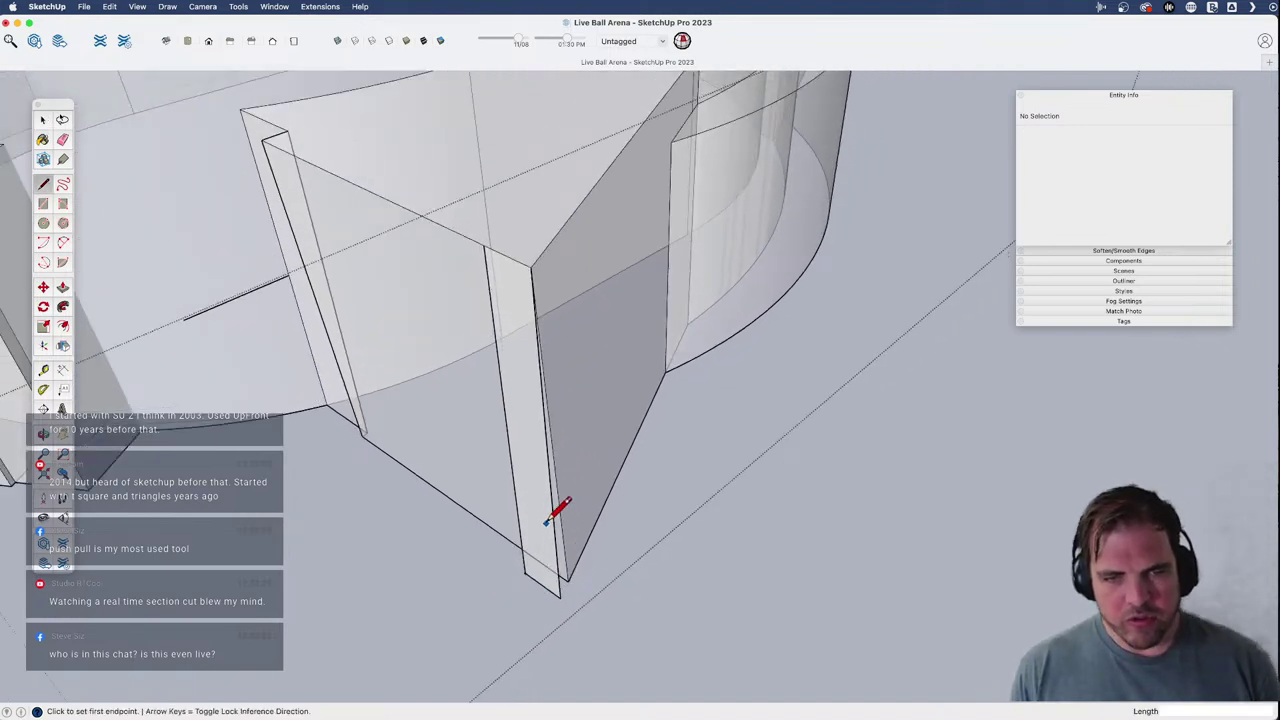
{"action": "left_click", "coordinate": [548, 458]}
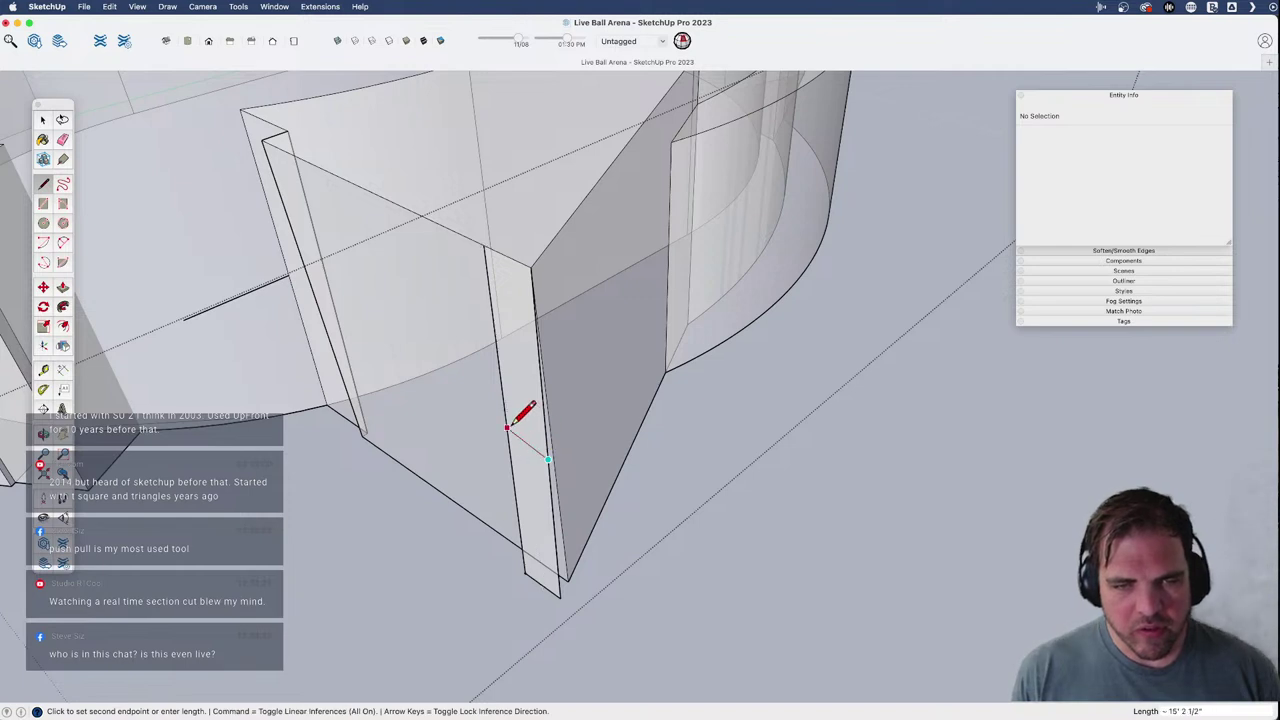
{"action": "left_click", "coordinate": [508, 432]}
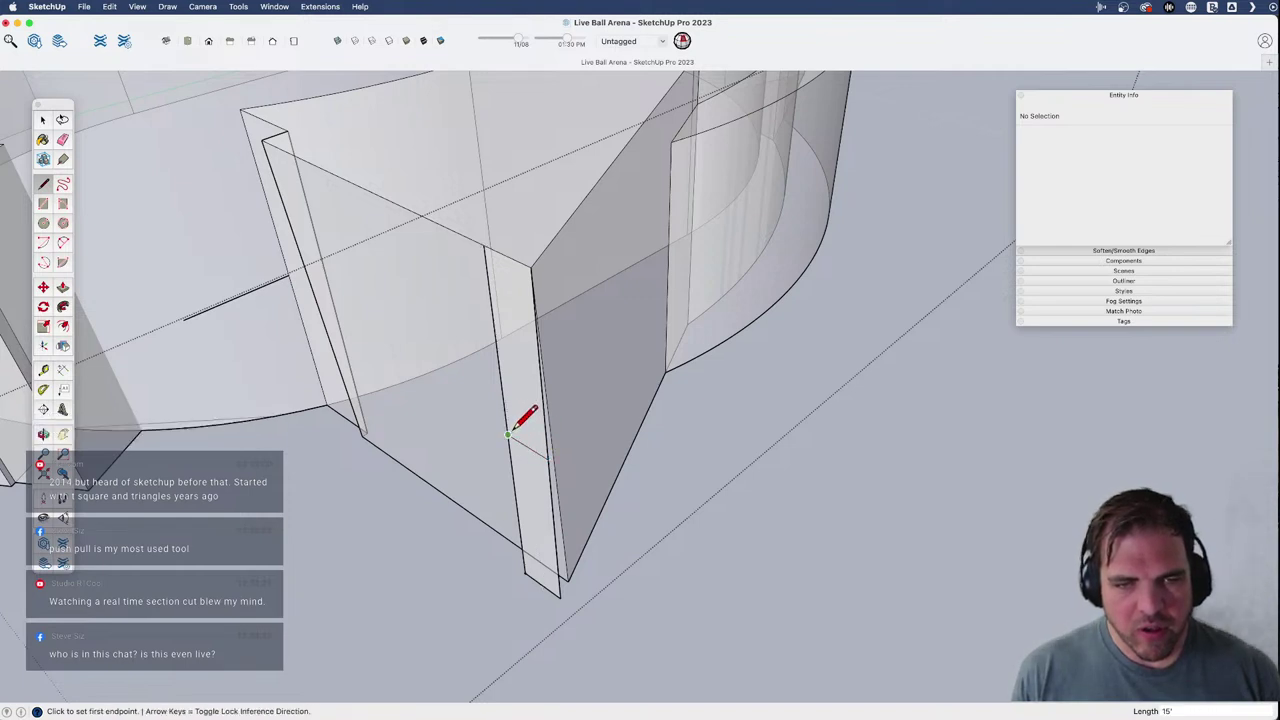
{"action": "key", "text": "e"}
{"action": "left_click", "coordinate": [505, 414]}
{"action": "scroll", "coordinate": [546, 443], "scroll_direction": "up", "scroll_amount": 3}
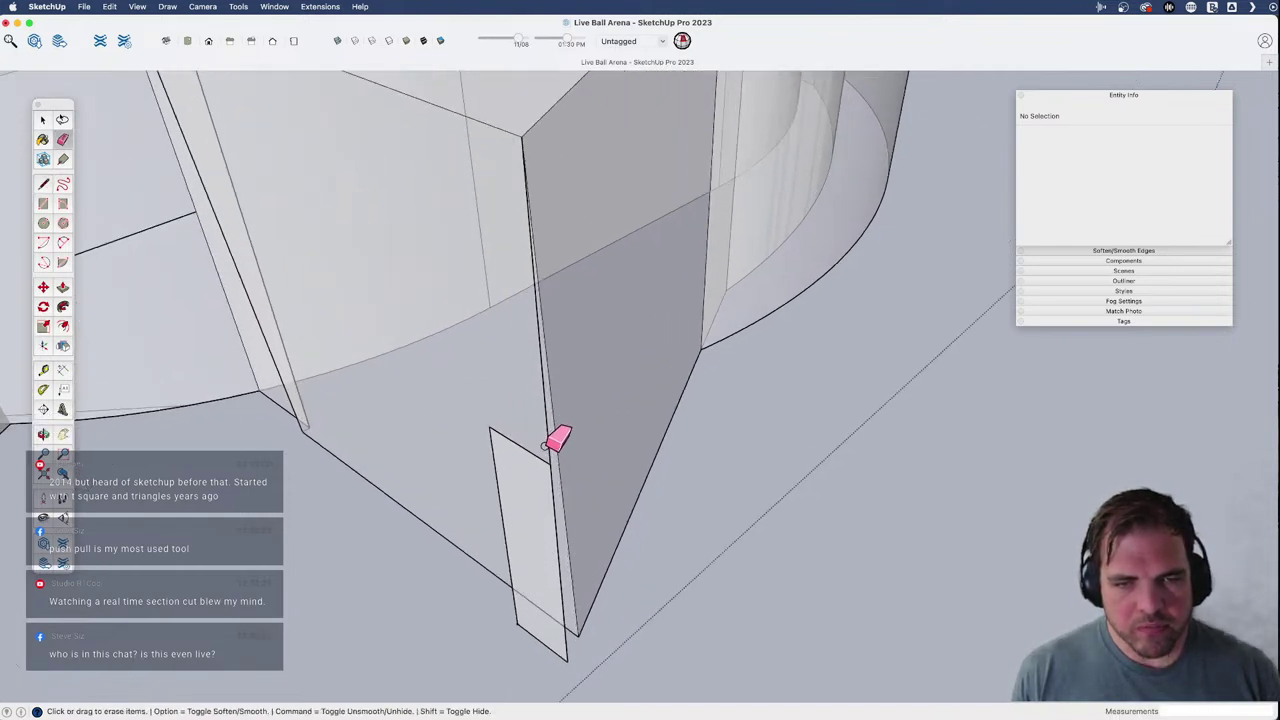
{"action": "left_click", "coordinate": [550, 443]}
{"action": "scroll", "coordinate": [543, 443], "scroll_direction": "down", "scroll_amount": 2}
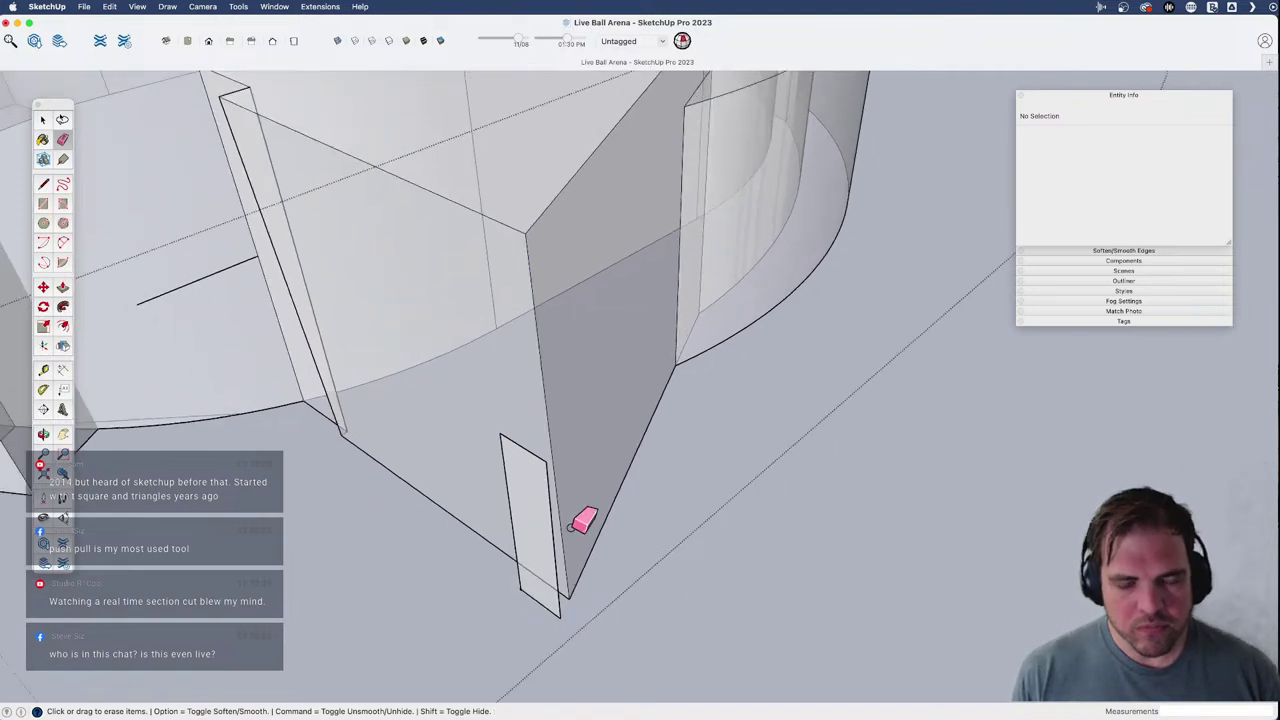
- Turn off the X-ray display, erase the panel's bottom edge and redraw it as a line between the two bottom corners
{"action": "key", "text": "x"}
{"action": "middle_click_drag", "start_coordinate": [519, 580], "coordinate": [331, 451]}
{"action": "middle_click_drag", "start_coordinate": [414, 480], "coordinate": [483, 558]}
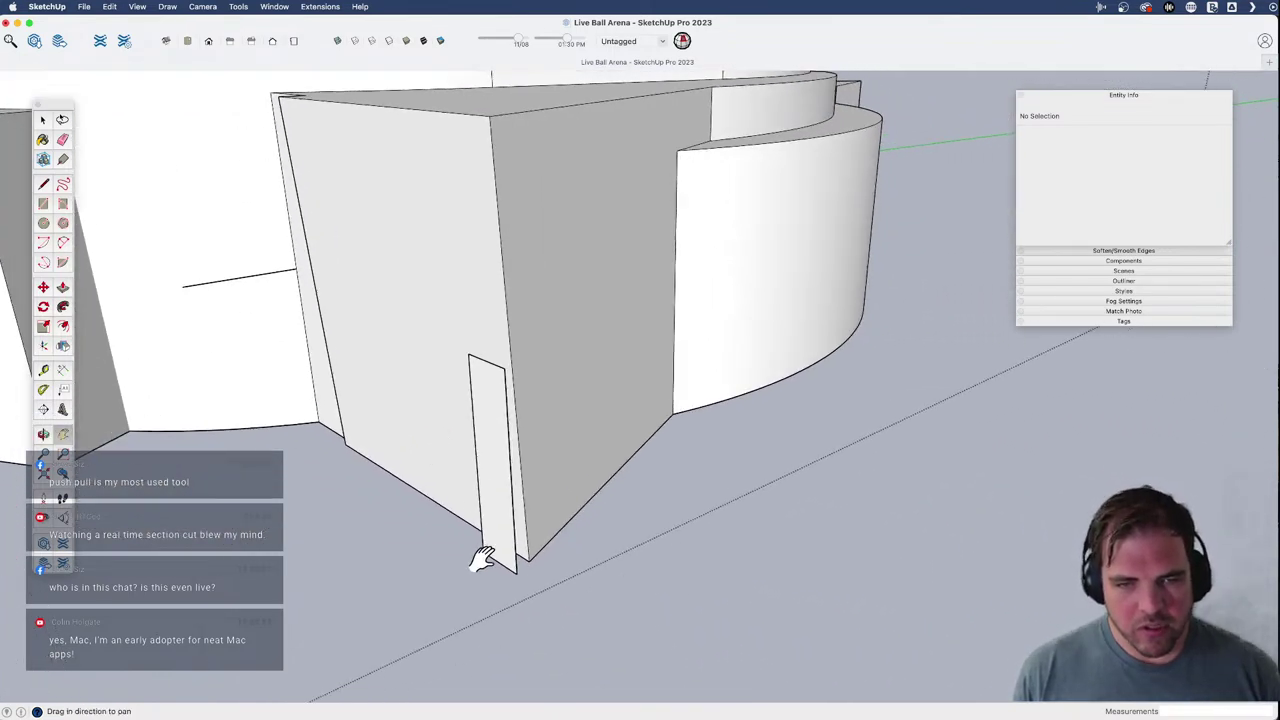
{"action": "scroll", "coordinate": [483, 555], "scroll_direction": "up", "scroll_amount": 6}
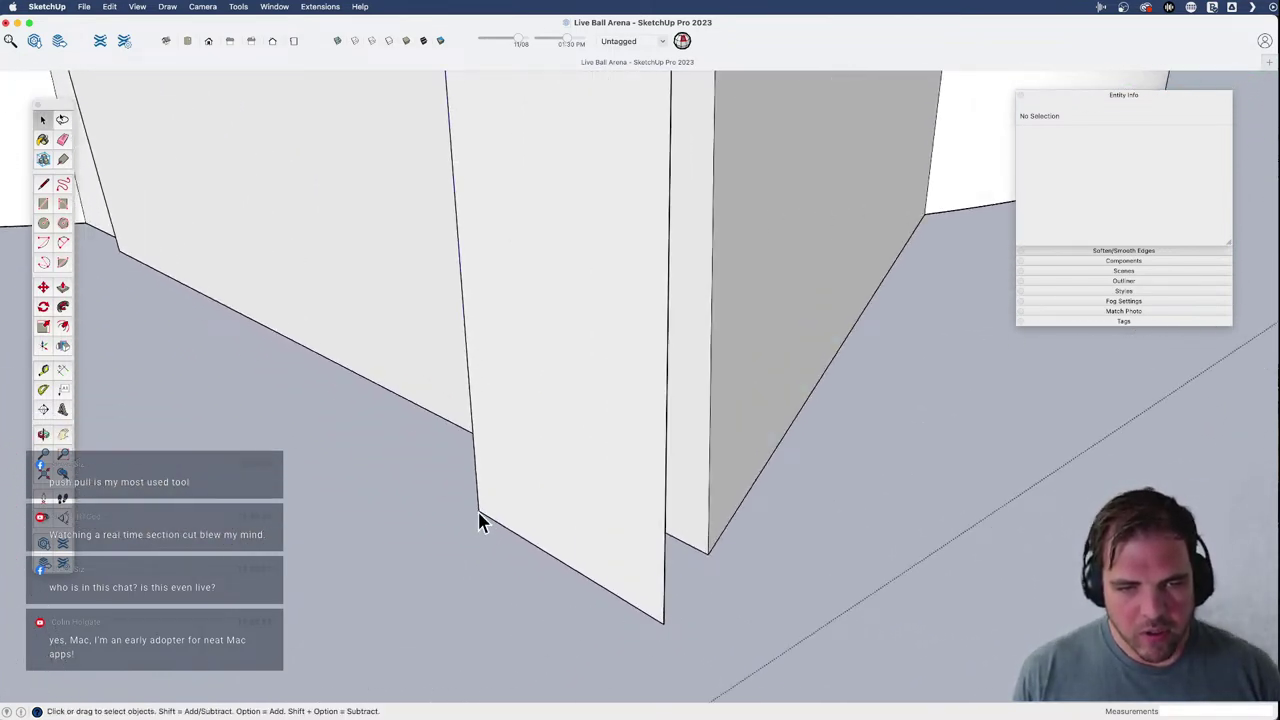
{"action": "left_click", "coordinate": [478, 512]}
{"action": "key", "text": "e"}
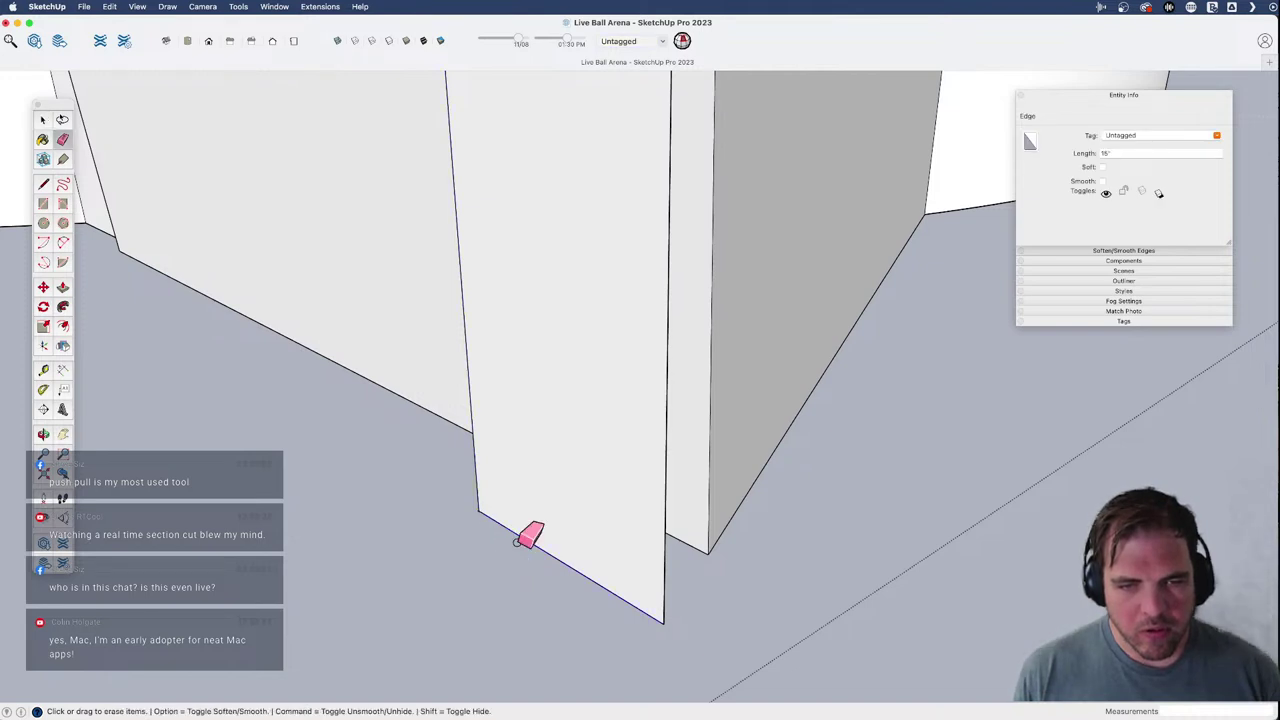
{"action": "left_click", "coordinate": [508, 529]}
{"action": "key", "text": "l"}
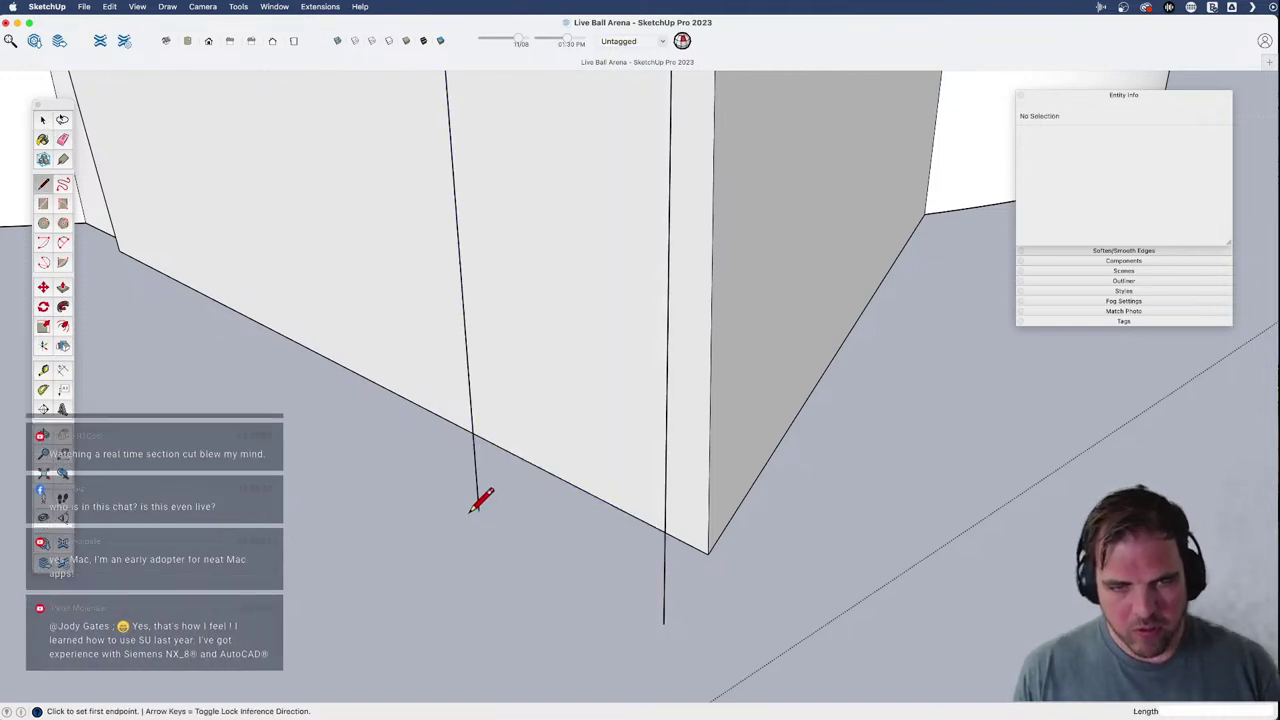
{"action": "left_click", "coordinate": [478, 512]}
{"action": "left_click", "coordinate": [666, 614]}
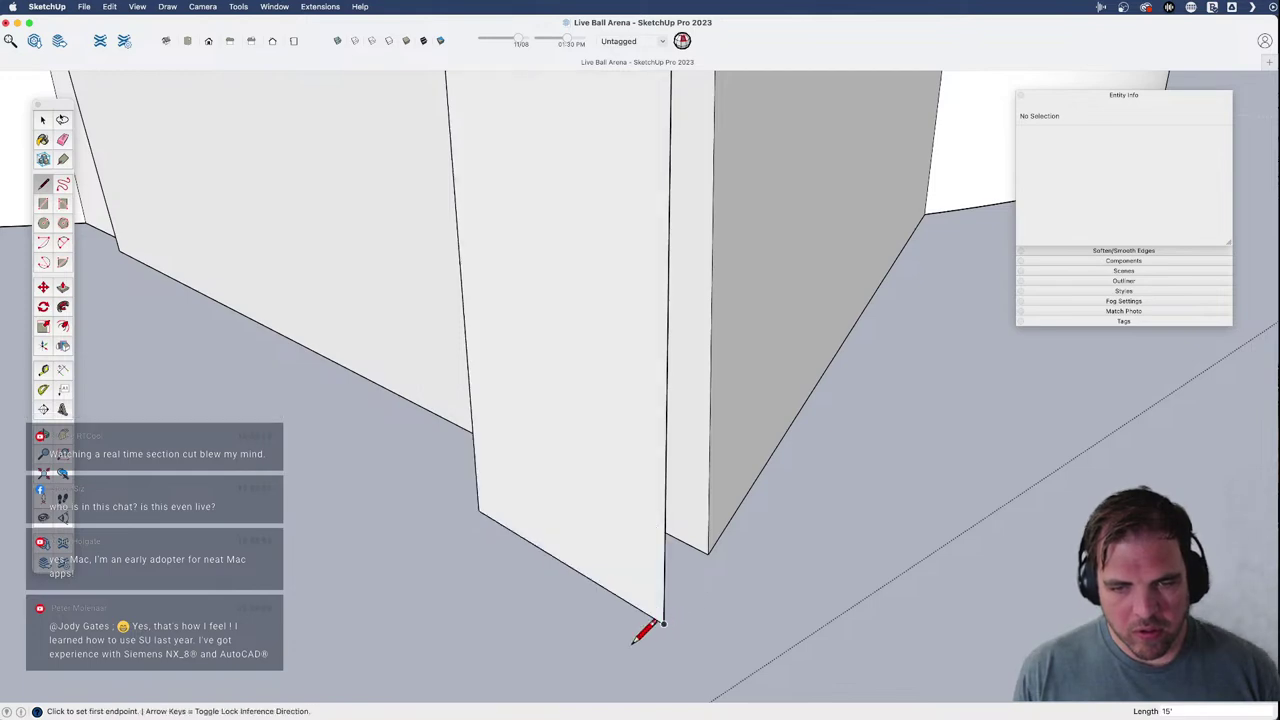
- Offset the wing's two base edges that meet at the outer corner outward to the level of the panel's bottom edge
{"action": "mouse_move", "coordinate": [643, 626]}
{"action": "middle_mouse_down"}
{"action": "mouse_move", "coordinate": [555, 628]}
{"action": "mouse_move", "coordinate": [537, 591]}
{"action": "mouse_move", "coordinate": [509, 609]}
{"action": "mouse_move", "coordinate": [657, 686]}
{"action": "mouse_move", "coordinate": [729, 683]}
{"action": "mouse_move", "coordinate": [414, 660]}
{"action": "mouse_move", "coordinate": [394, 640]}
{"action": "mouse_move", "coordinate": [535, 557]}
{"action": "middle_mouse_up"}
{"action": "scroll", "coordinate": [558, 628], "scroll_direction": "down", "scroll_amount": 3}
{"action": "key", "text": "space"}
{"action": "left_click", "coordinate": [517, 552]}
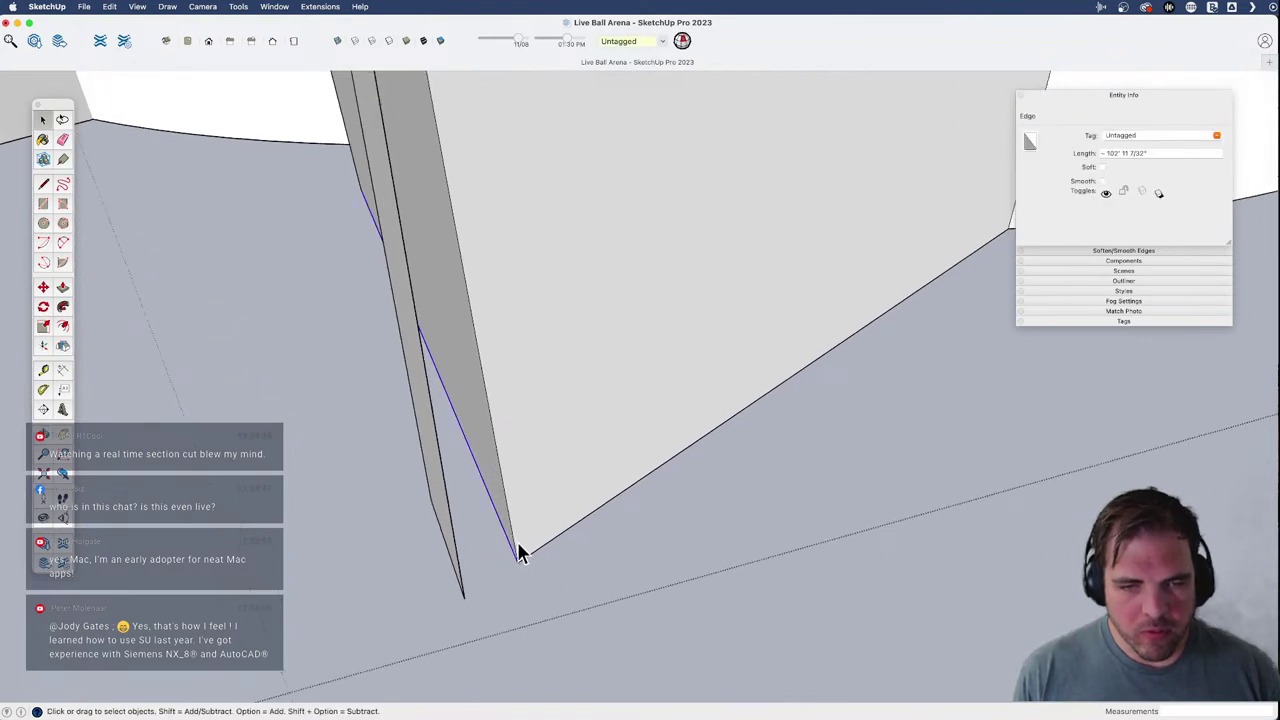
{"action": "left_click", "coordinate": [531, 557], "text": "shift"}
{"action": "key", "text": "f"}
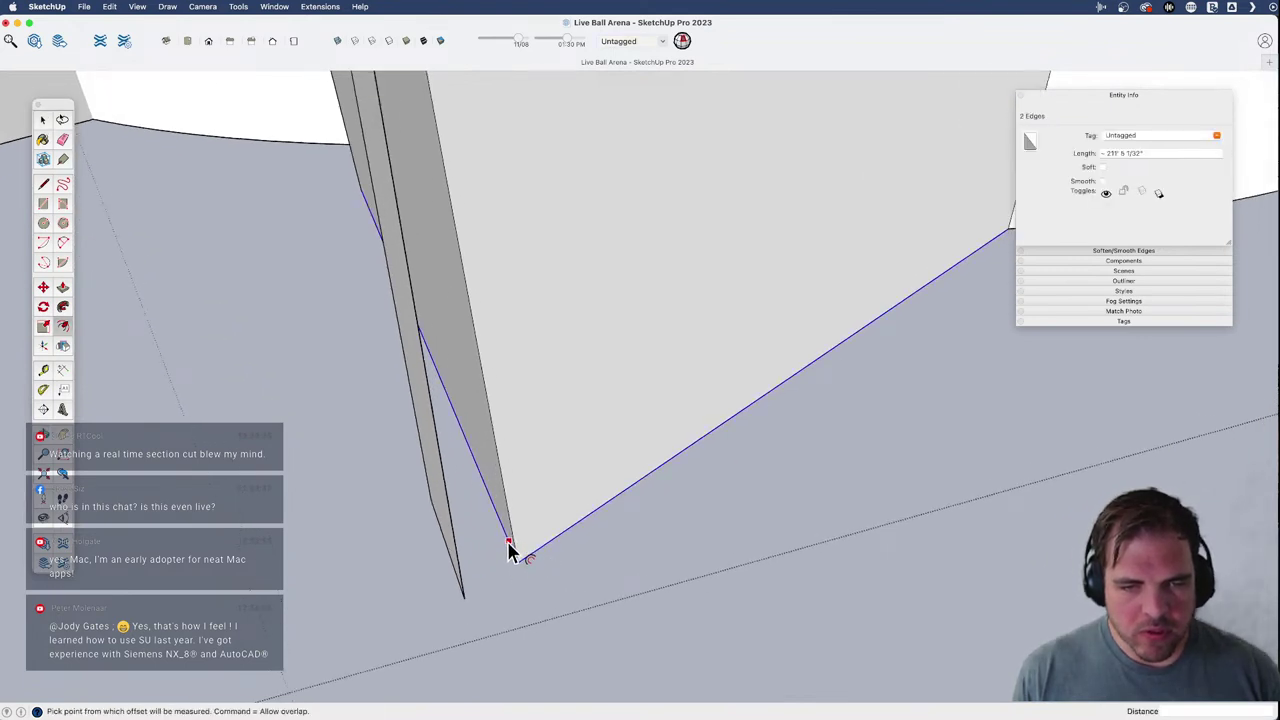
{"action": "middle_click_drag", "start_coordinate": [474, 592], "coordinate": [673, 630]}
{"action": "key", "text": "l"}
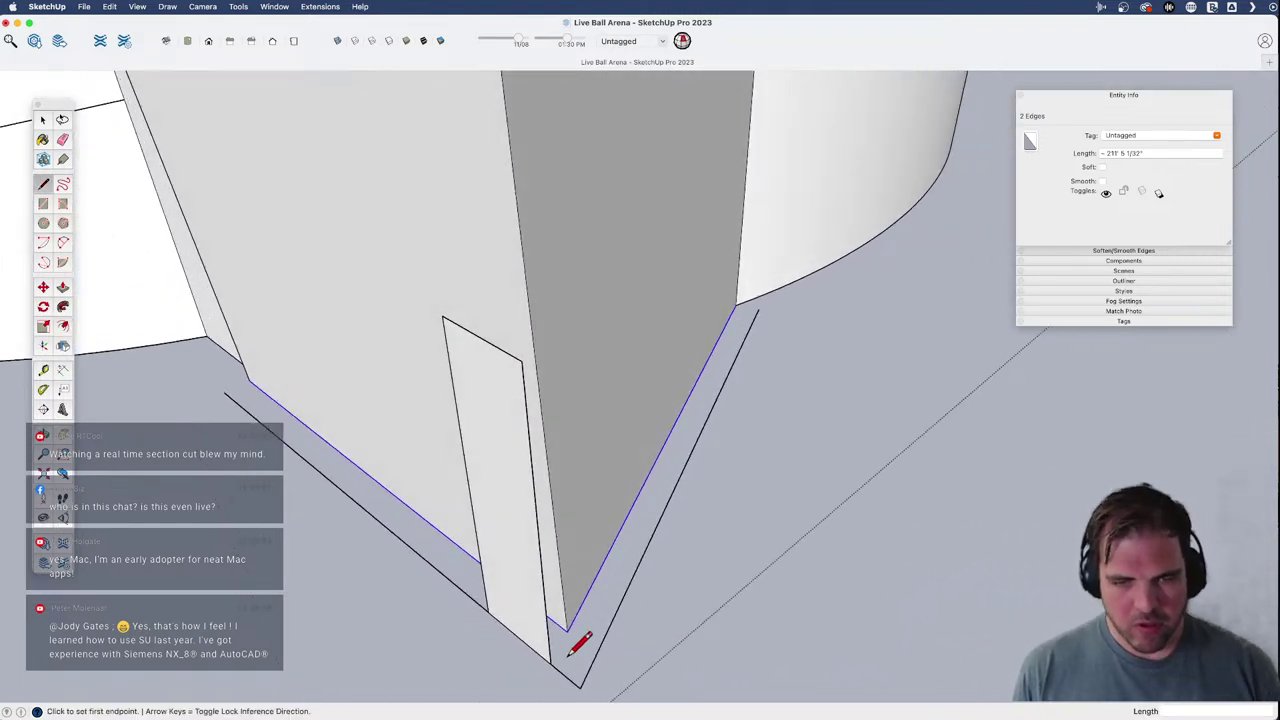
{"action": "left_click", "coordinate": [550, 662]}
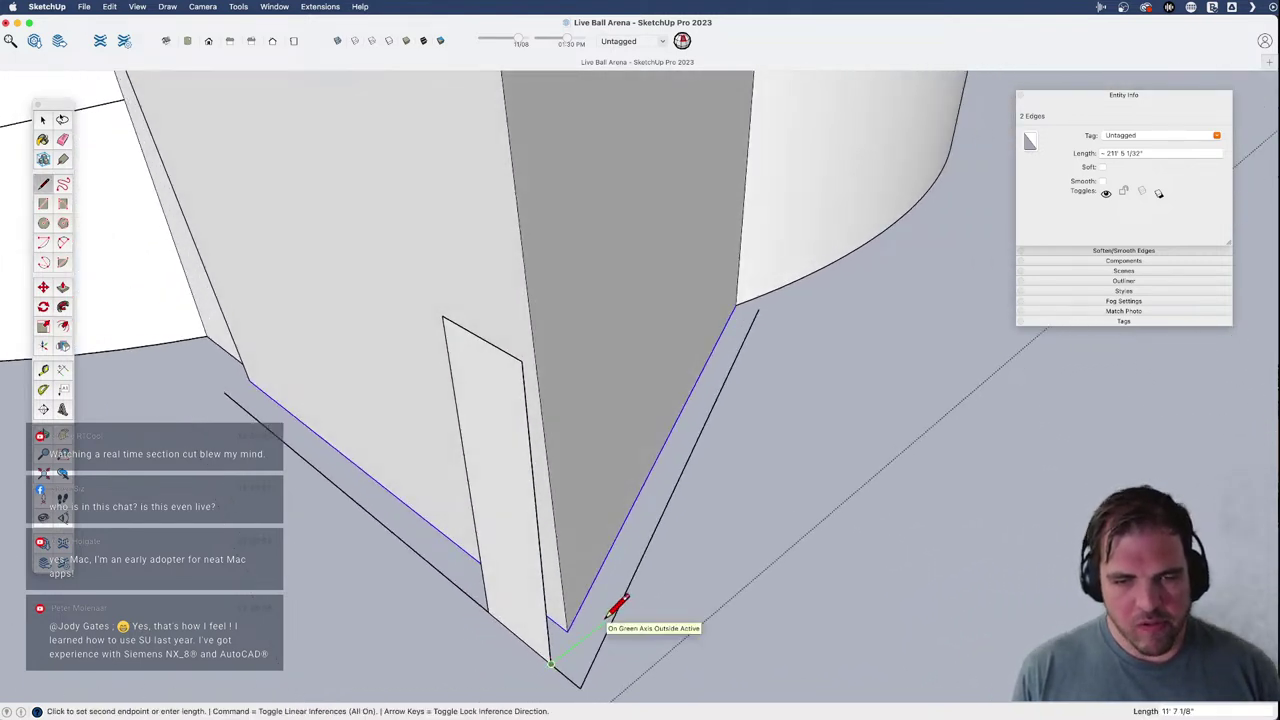
{"action": "key", "text": "Escape"}
- Extrude the panel around the wing's outer corner into a block as deep as the panel is wide
{"action": "key", "text": "p"}
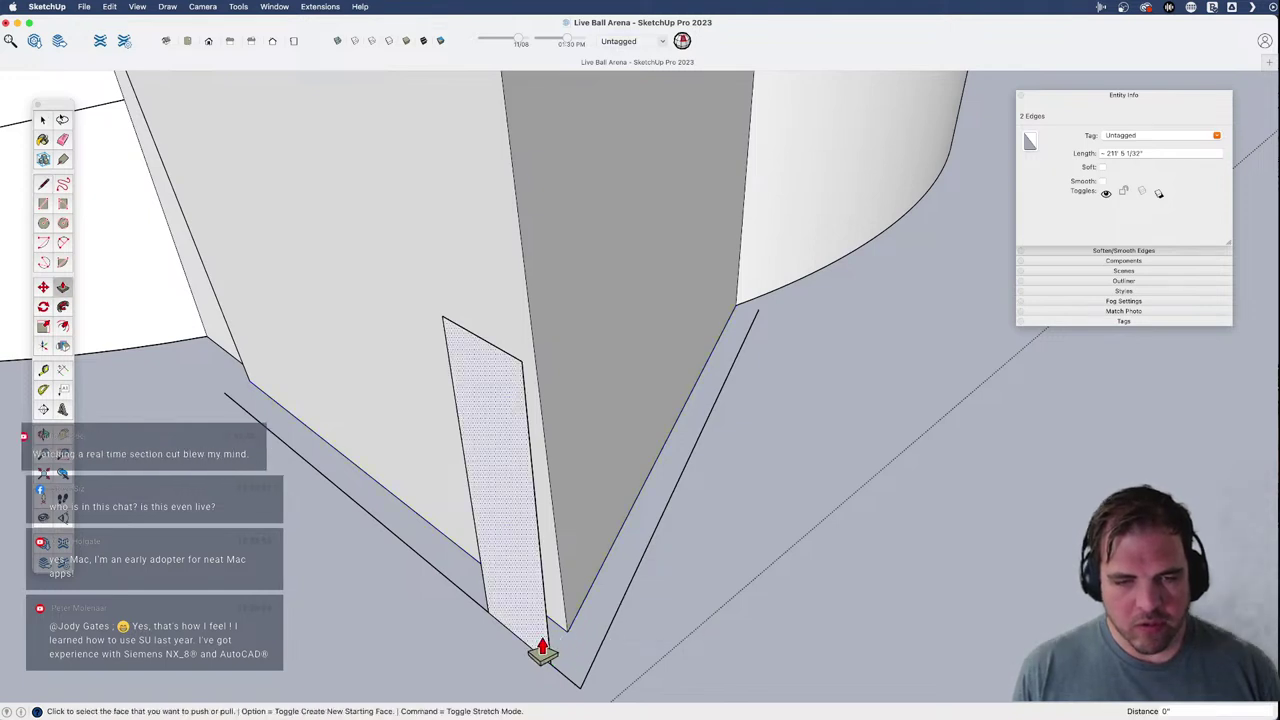
{"action": "left_click", "coordinate": [530, 640]}
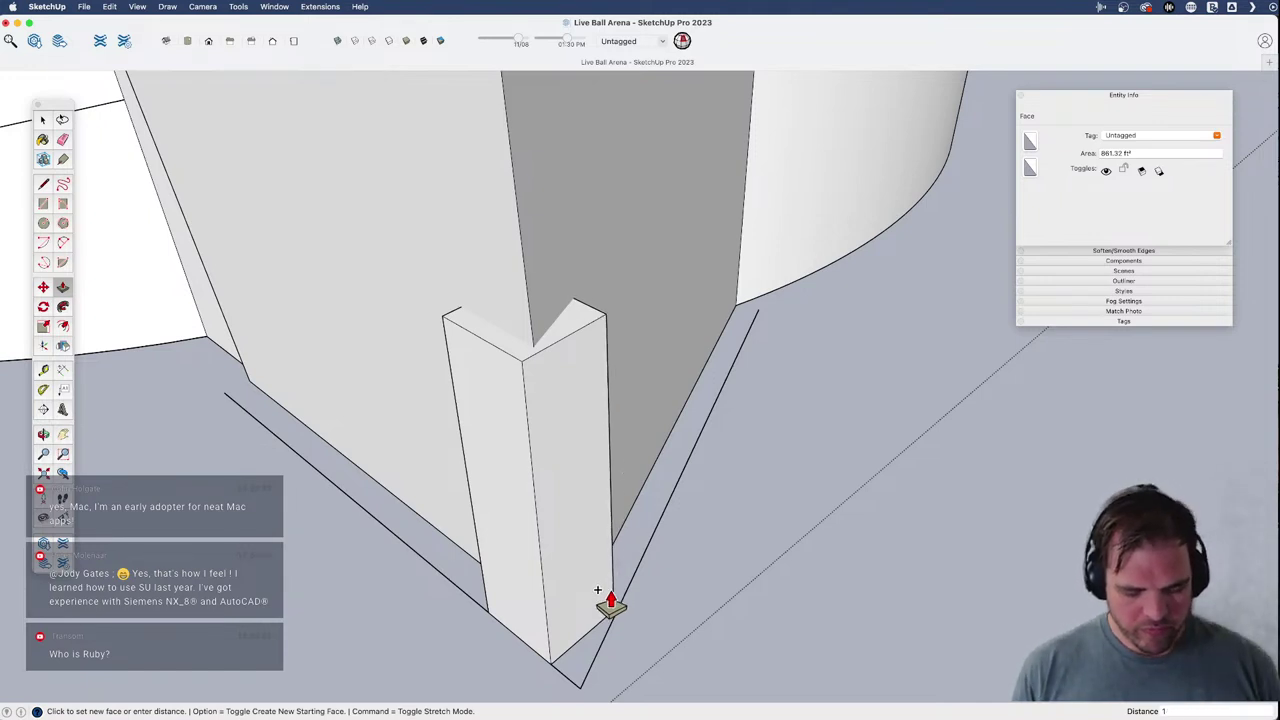
{"action": "key", "text": "Return"}
- Erase the offset edges lying on the ground on both sides of the corner block
{"action": "key", "text": "e"}
{"action": "left_click", "coordinate": [630, 567]}
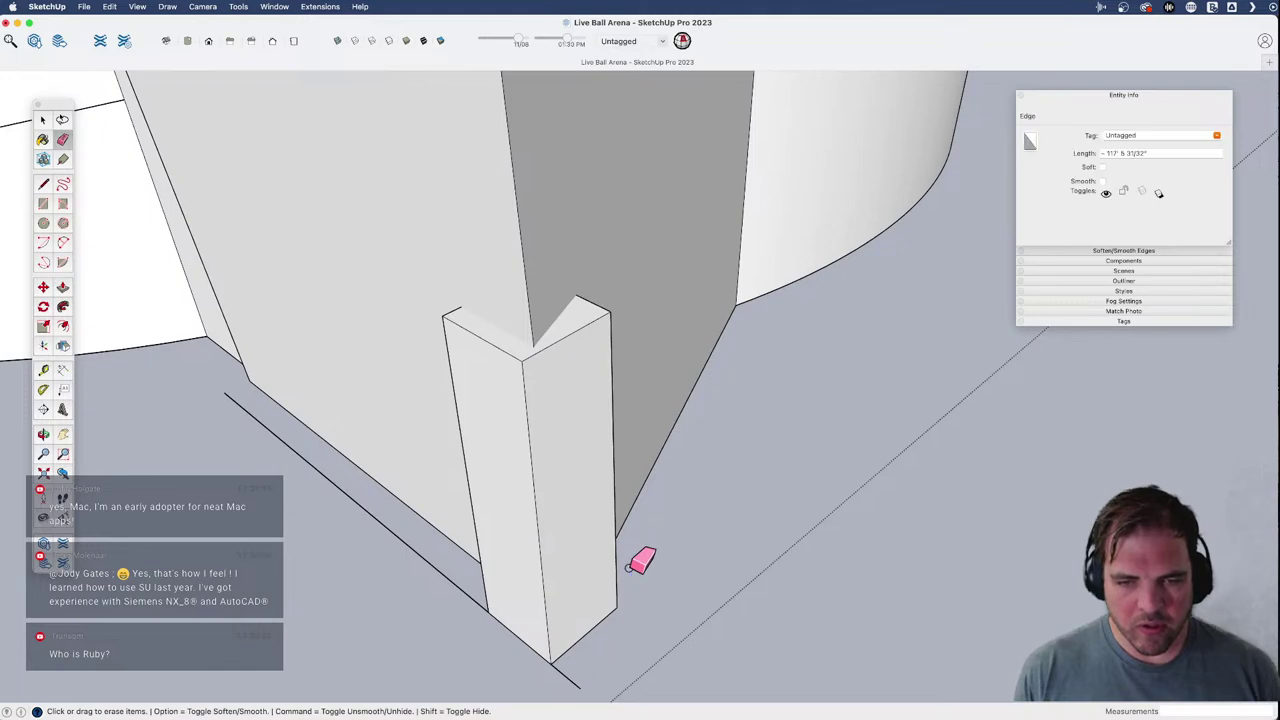
{"action": "left_click", "coordinate": [450, 580]}
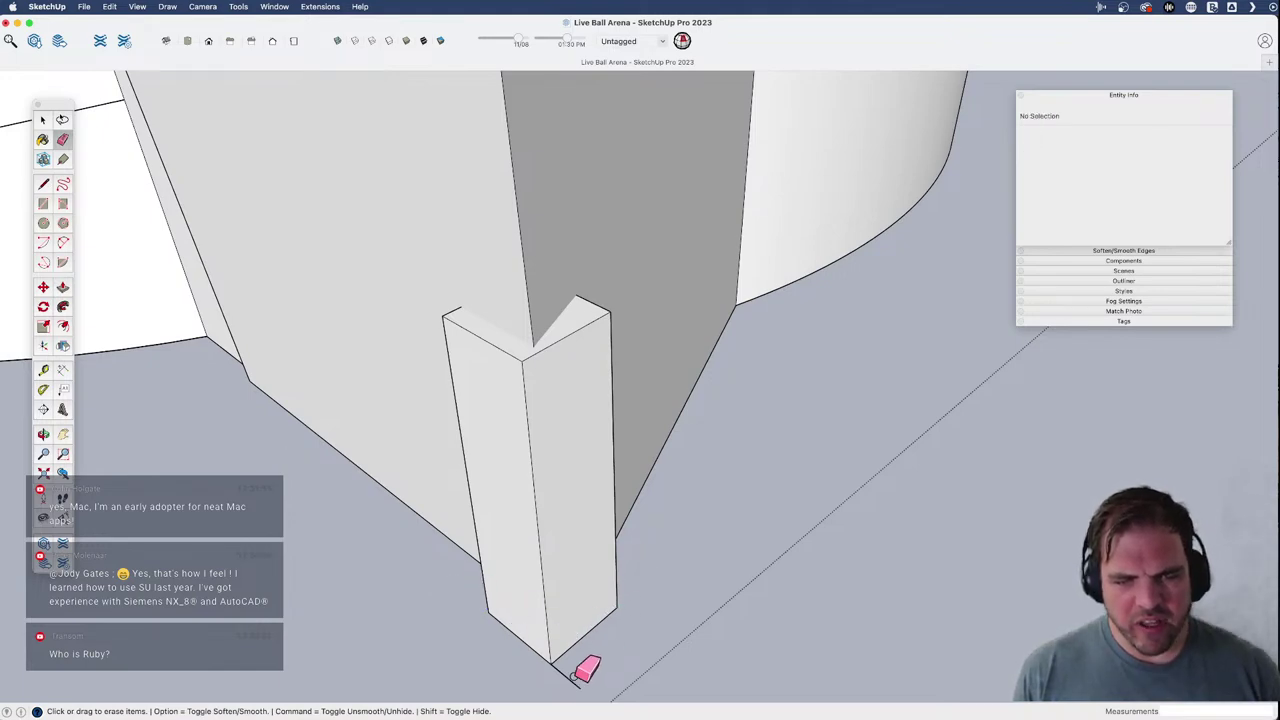
{"action": "middle_click_drag", "start_coordinate": [585, 668], "coordinate": [507, 561]}
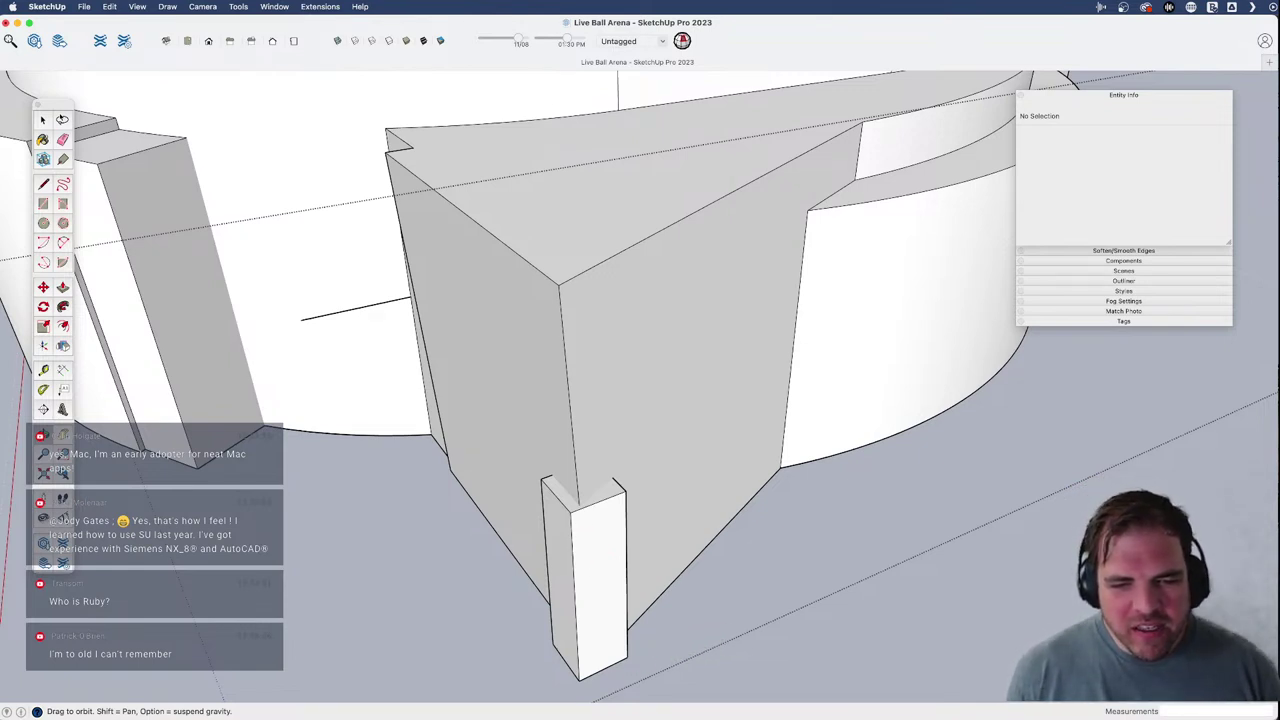
- Compare the corner block with the reference photo and push the block's side face outward by 1'
{"action": "scroll", "coordinate": [607, 628], "scroll_direction": "up", "scroll_amount": 5}
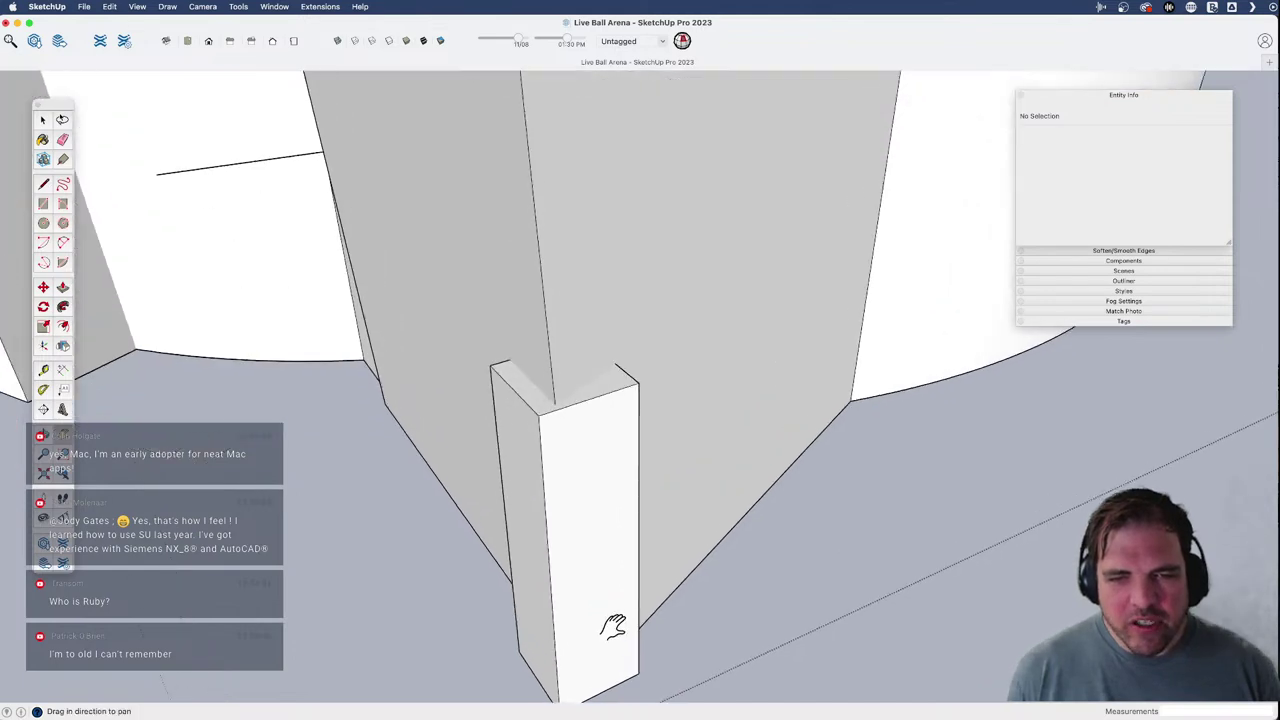
{"action": "mouse_move", "coordinate": [609, 623]}
{"action": "middle_mouse_down", "text": "shift"}
{"action": "mouse_move", "coordinate": [566, 523]}
{"action": "mouse_move", "coordinate": [703, 574]}
{"action": "mouse_move", "coordinate": [606, 540]}
{"action": "mouse_move", "coordinate": [585, 572]}
{"action": "mouse_move", "coordinate": [563, 551]}
{"action": "mouse_move", "coordinate": [600, 606]}
{"action": "middle_mouse_up", "text": "shift"}
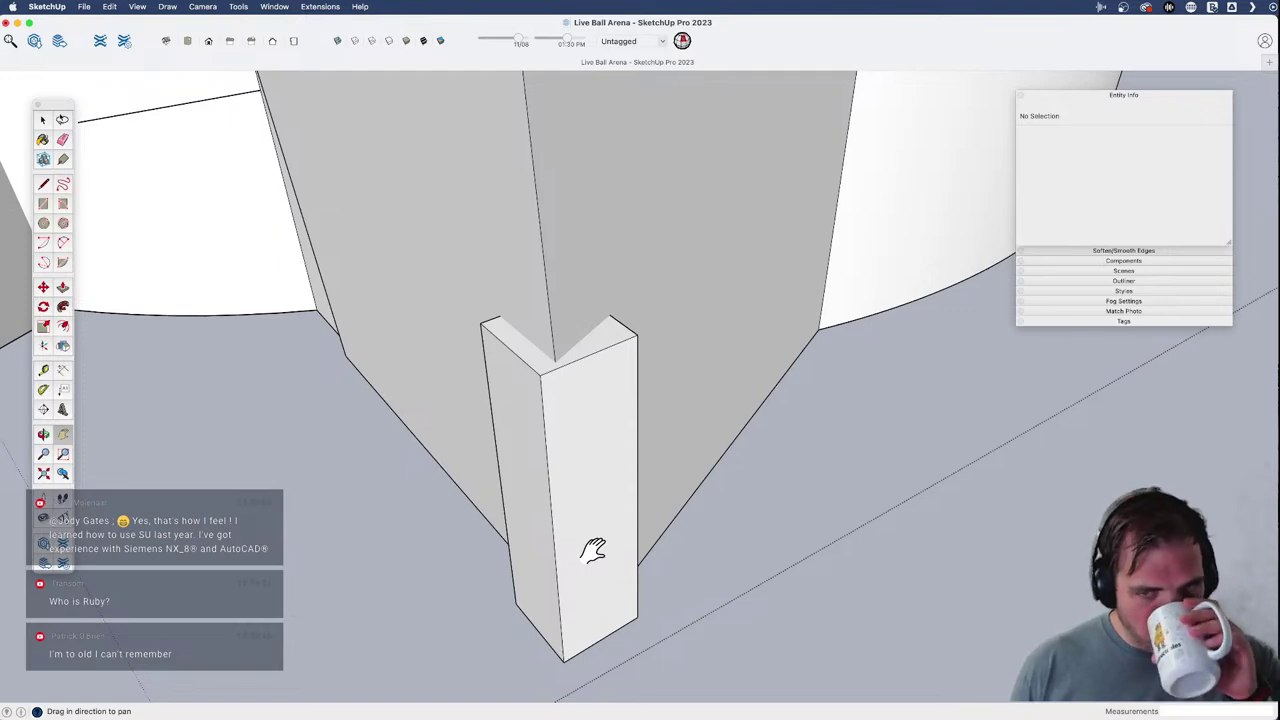
{"action": "key", "text": "ctrl+Up"}
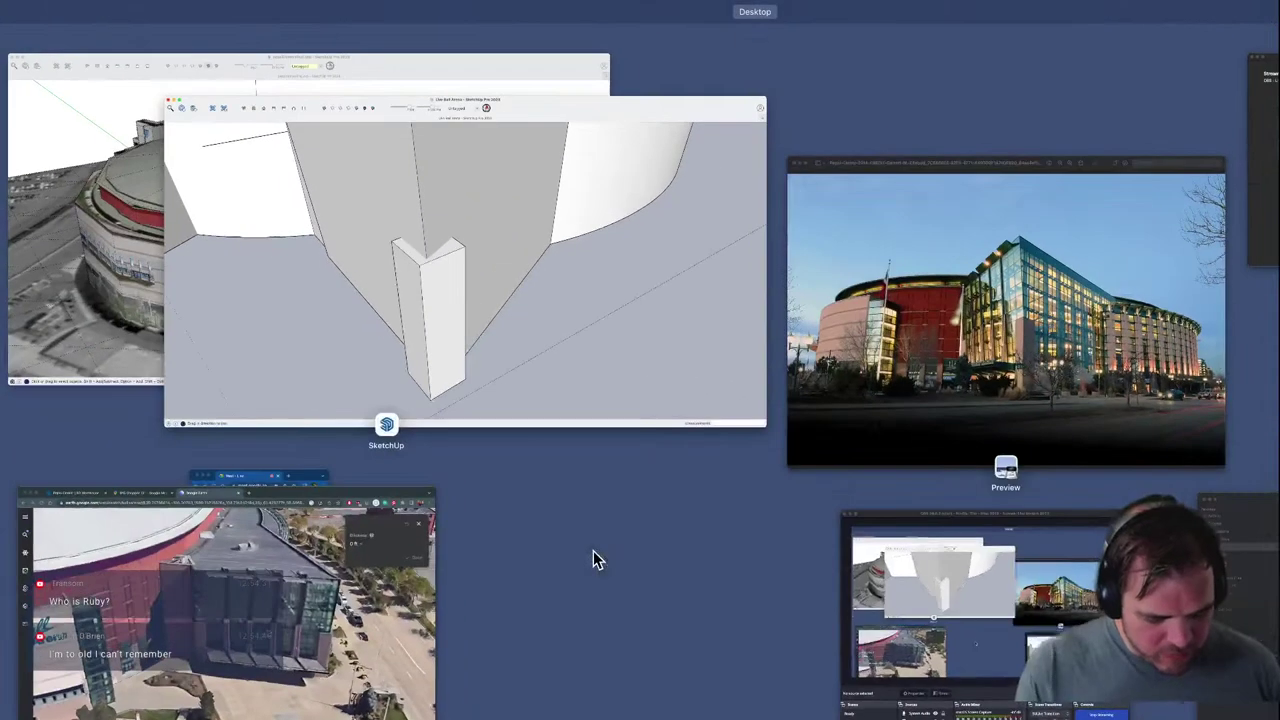
{"action": "left_click", "coordinate": [1062, 337]}
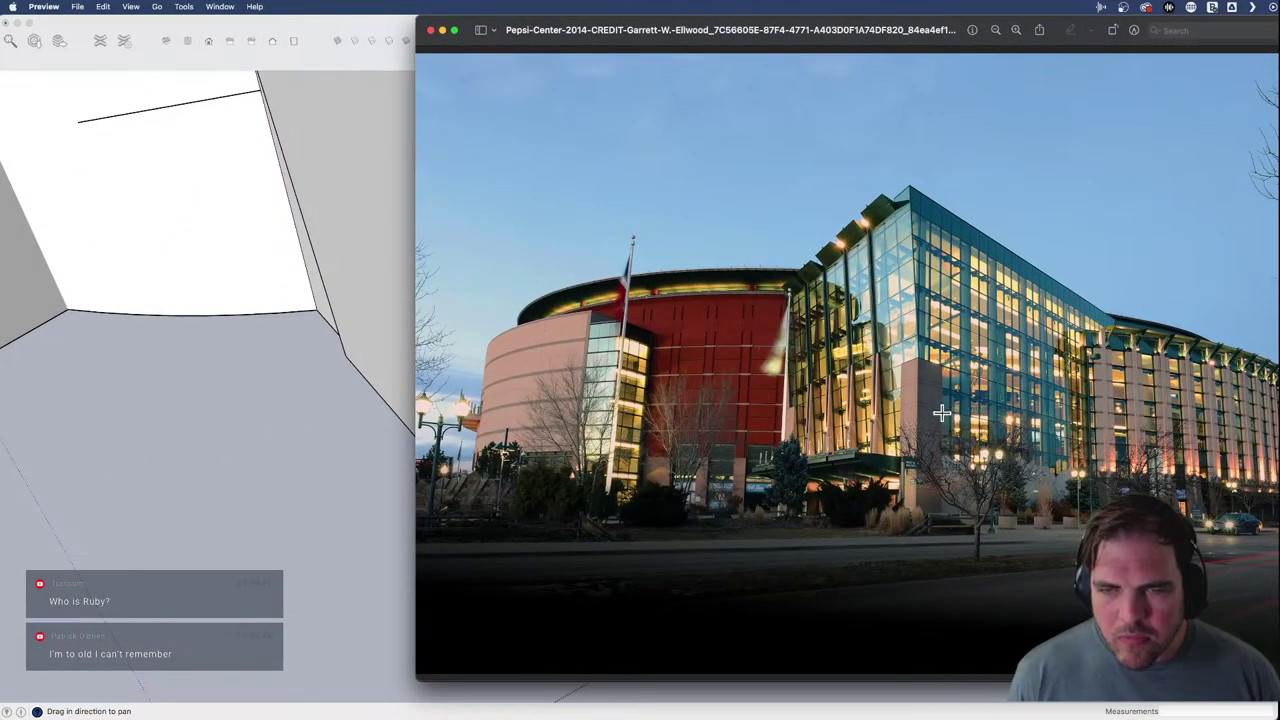
{"action": "left_click", "coordinate": [222, 445]}
{"action": "mouse_move", "coordinate": [580, 428]}
{"action": "middle_mouse_down"}
{"action": "mouse_move", "coordinate": [577, 554]}
{"action": "mouse_move", "coordinate": [597, 514]}
{"action": "mouse_move", "coordinate": [594, 460]}
{"action": "middle_mouse_up"}
{"action": "scroll", "coordinate": [575, 560], "scroll_direction": "down", "scroll_amount": 2}
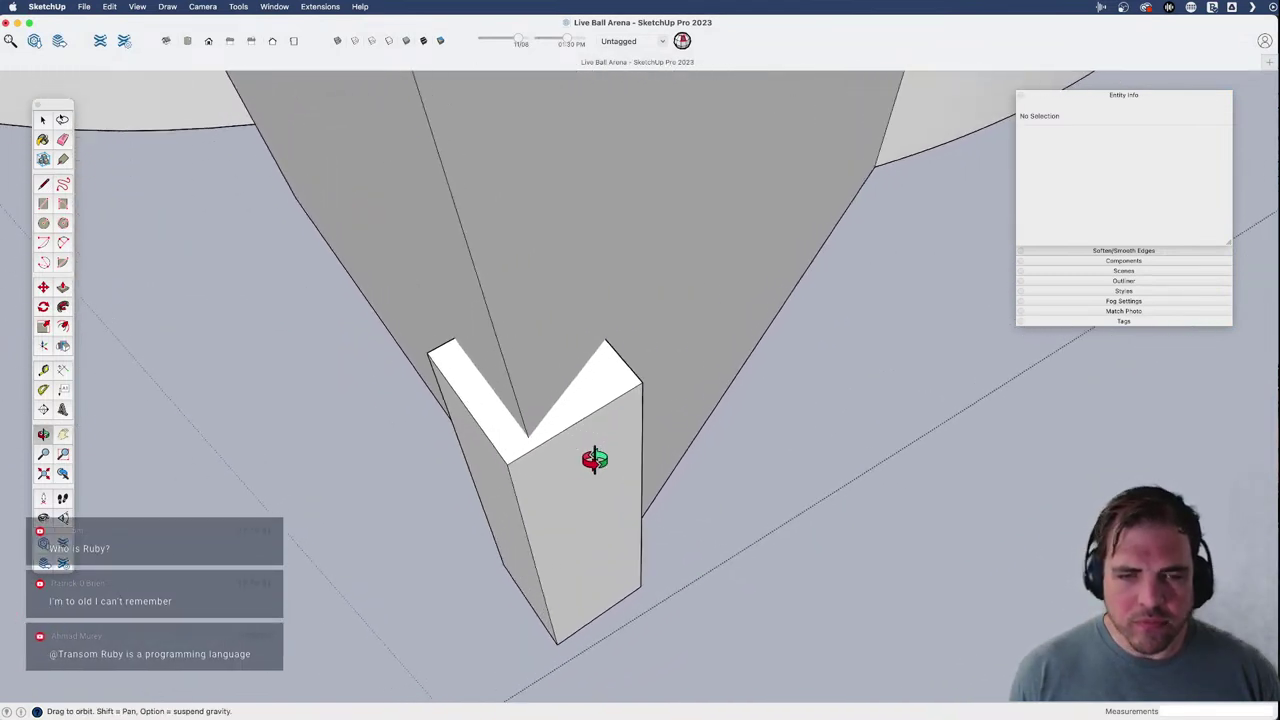
{"action": "key", "text": "p"}
{"action": "left_click", "coordinate": [574, 491]}
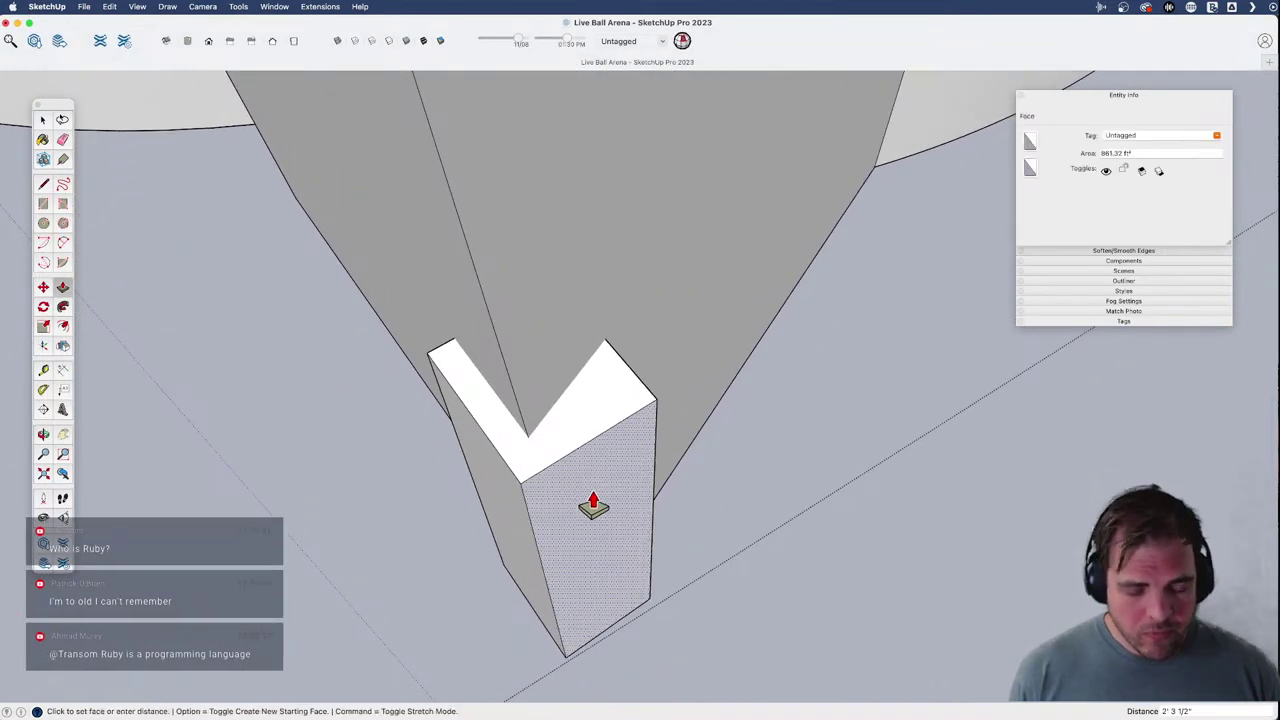
{"action": "type", "text": "1'"}
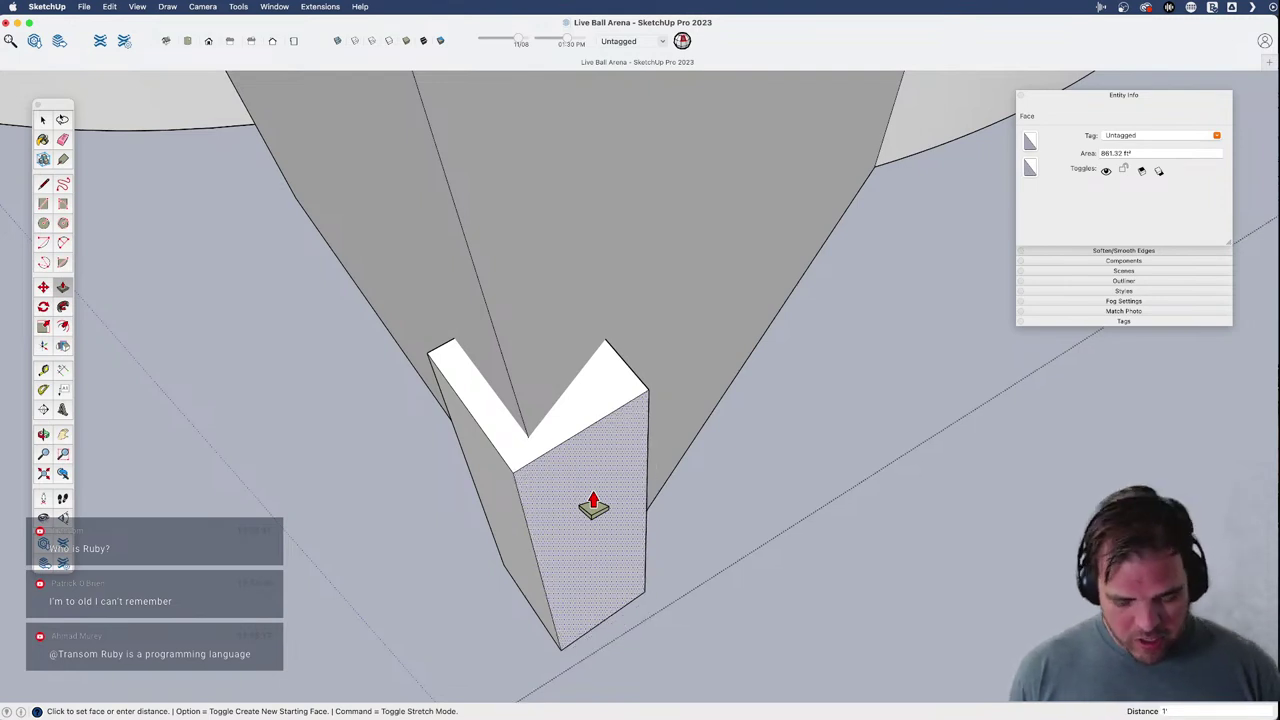
{"action": "key", "text": "Return"}
- Draw a 12" line from the inner end corner along the short end edge of the corner block's top face
{"action": "key", "text": "l"}
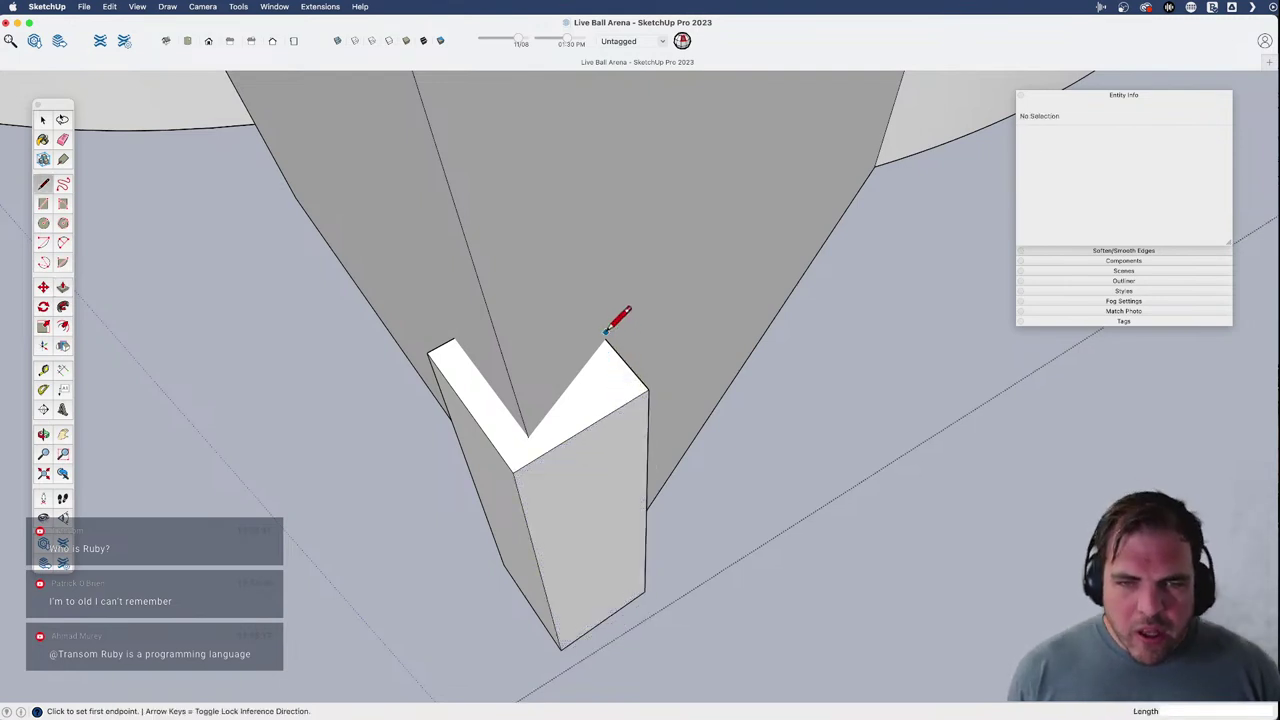
{"action": "scroll", "coordinate": [605, 340], "scroll_direction": "up", "scroll_amount": 3}
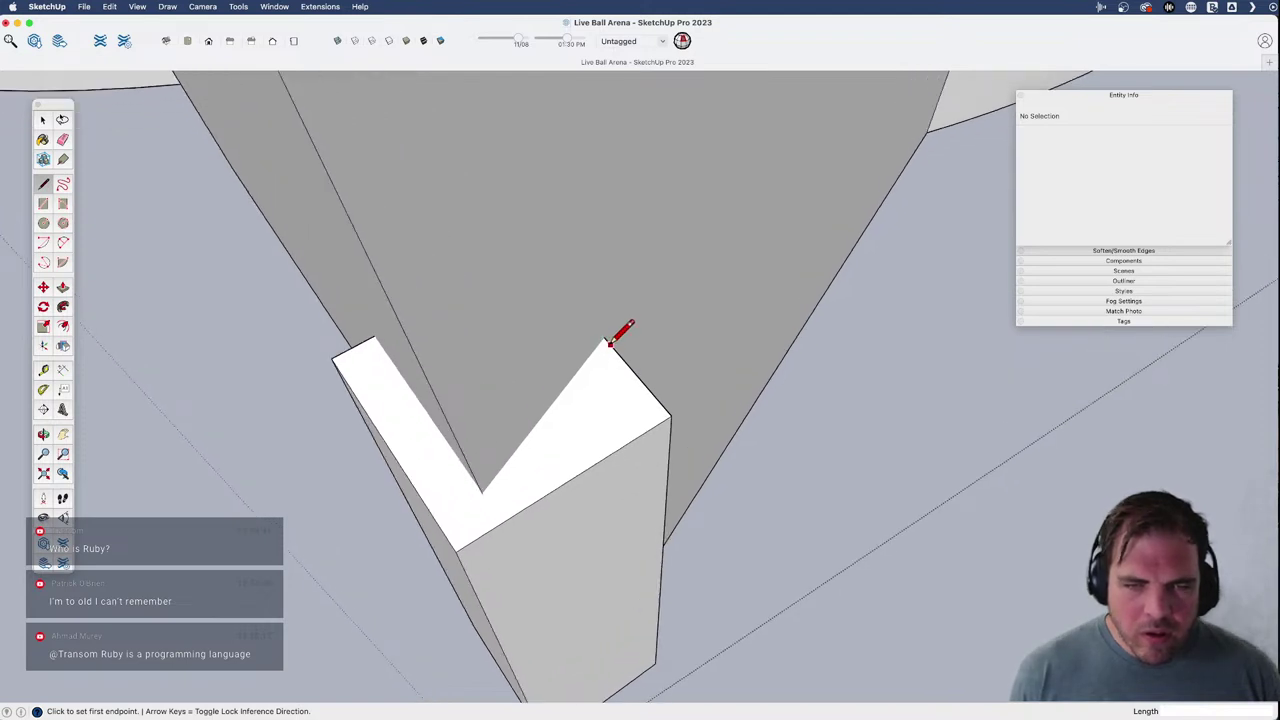
{"action": "left_click", "coordinate": [603, 340]}
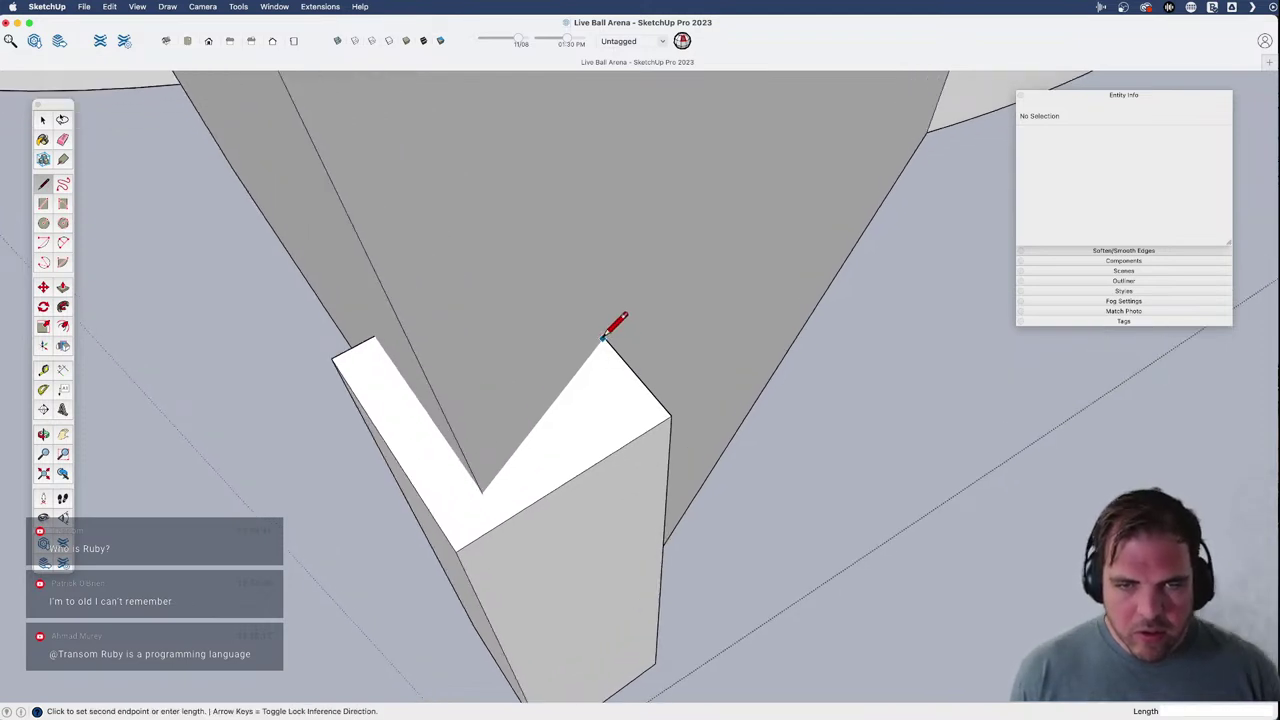
{"action": "key", "text": "Escape"}
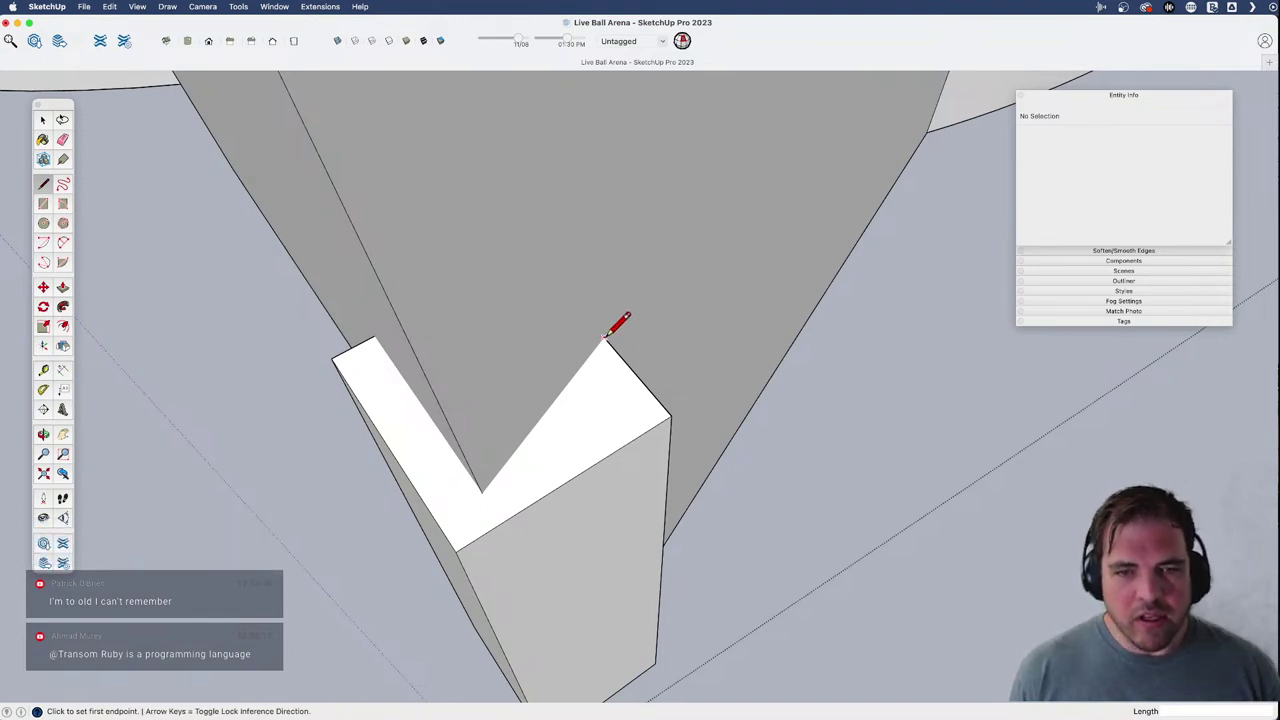
{"action": "left_click", "coordinate": [604, 338]}
{"action": "type", "text": "1"}
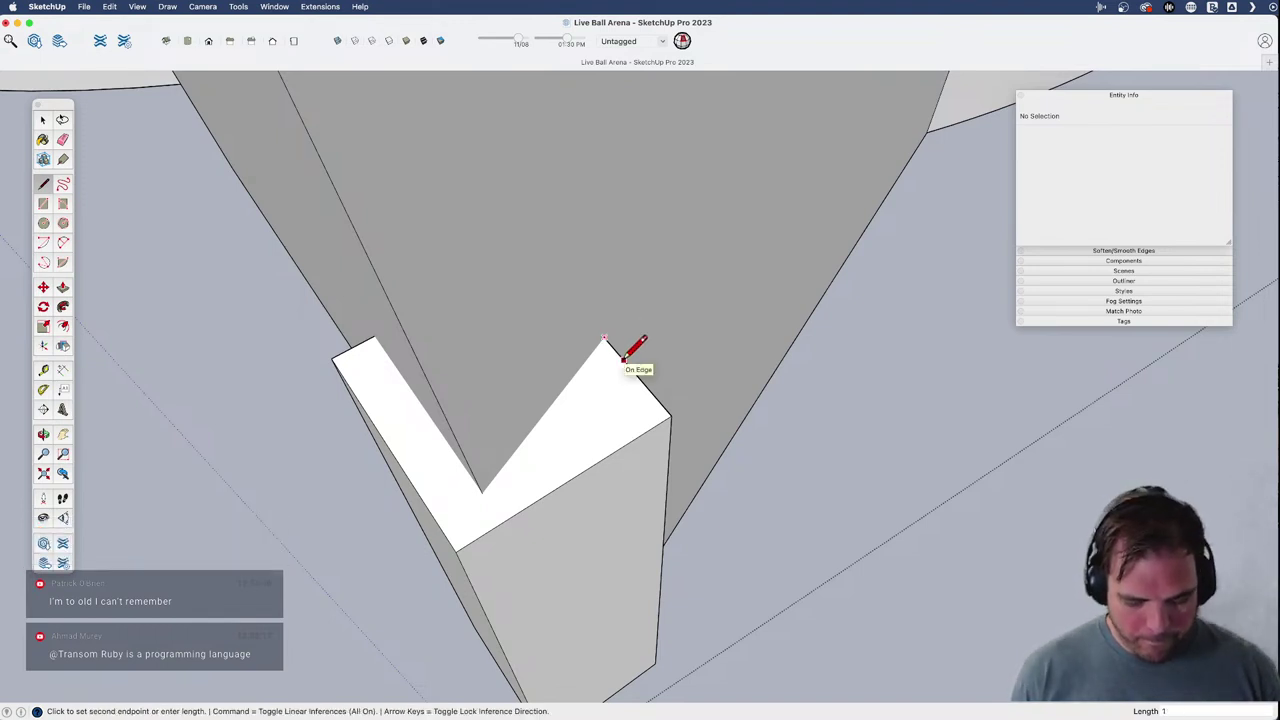
{"action": "type", "text": "2"}
{"action": "key", "text": "Return"}
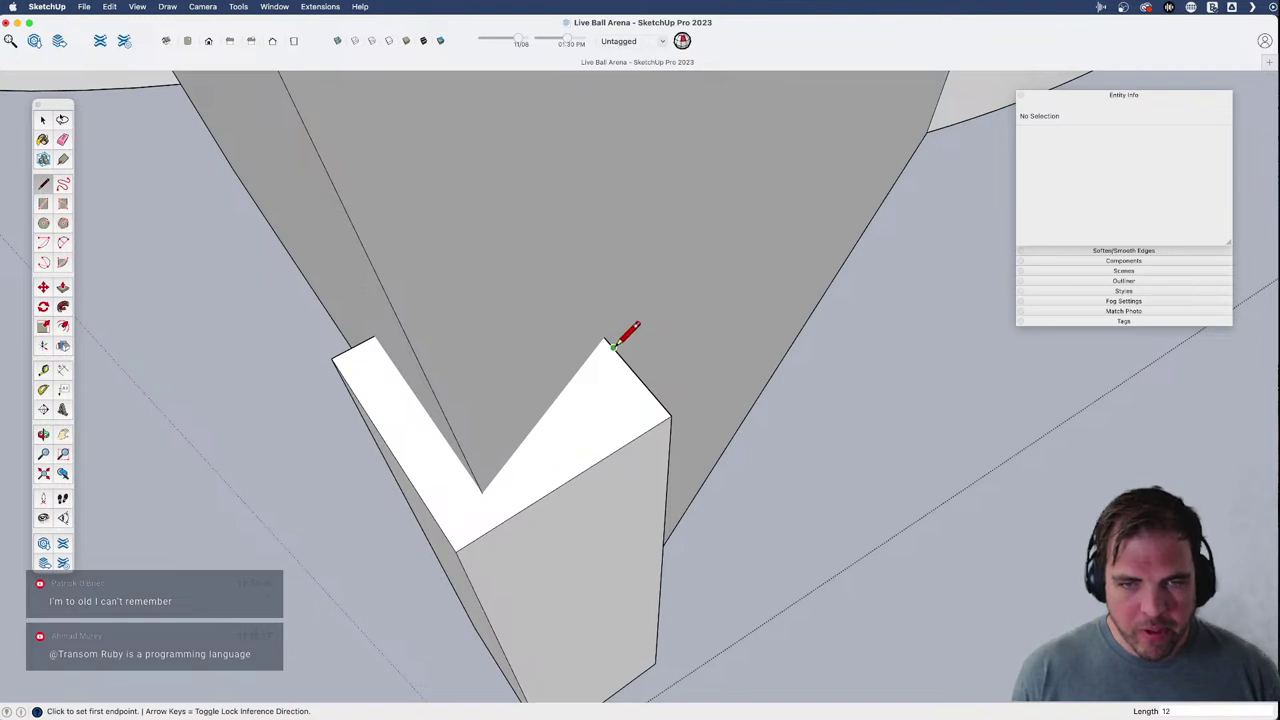
- Trace the top's inner edge along the wing wall and draw a parallel line from the 12" mark to the block's outer edge
{"action": "left_click", "coordinate": [613, 346]}
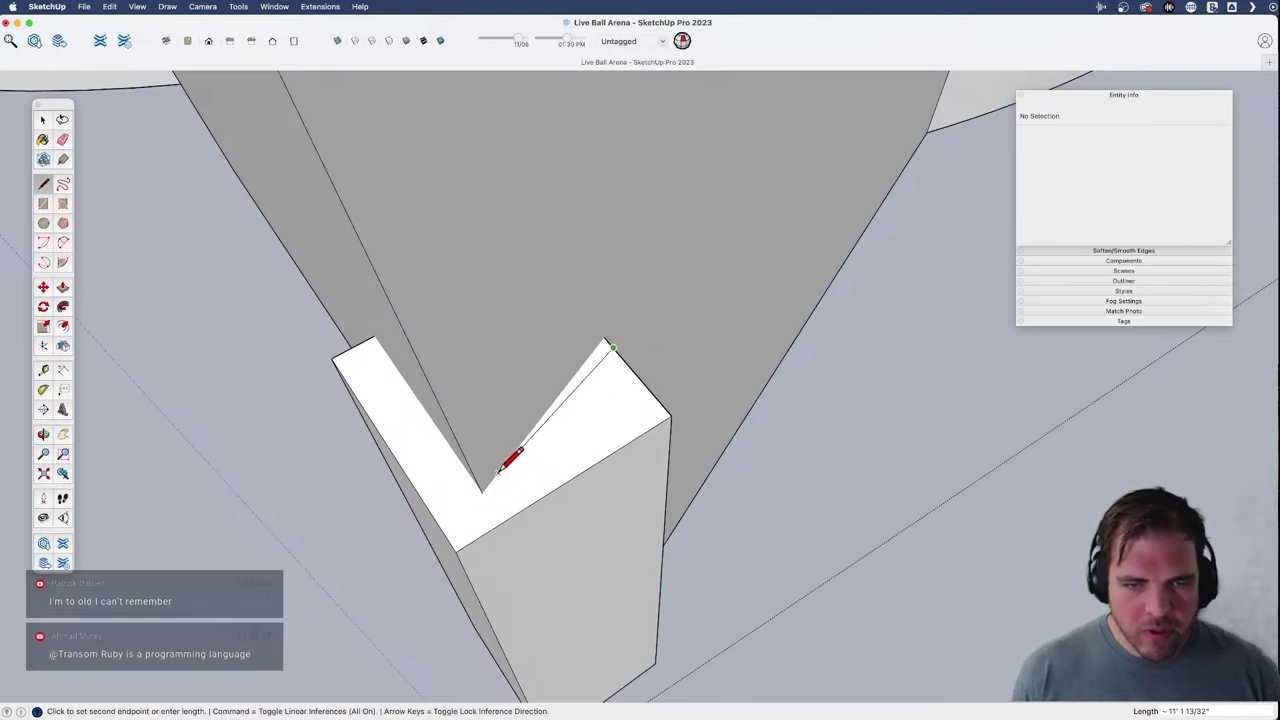
{"action": "key", "text": "Escape"}
{"action": "left_click", "coordinate": [607, 336]}
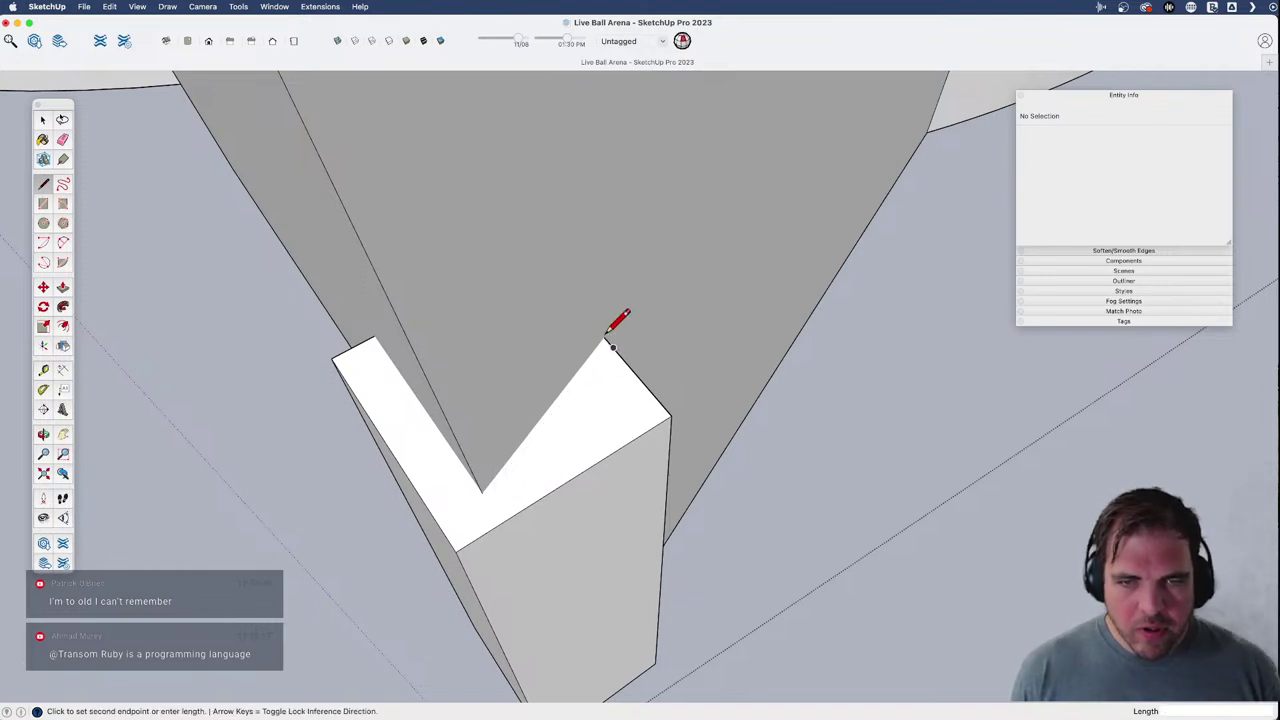
{"action": "left_click", "coordinate": [482, 489]}
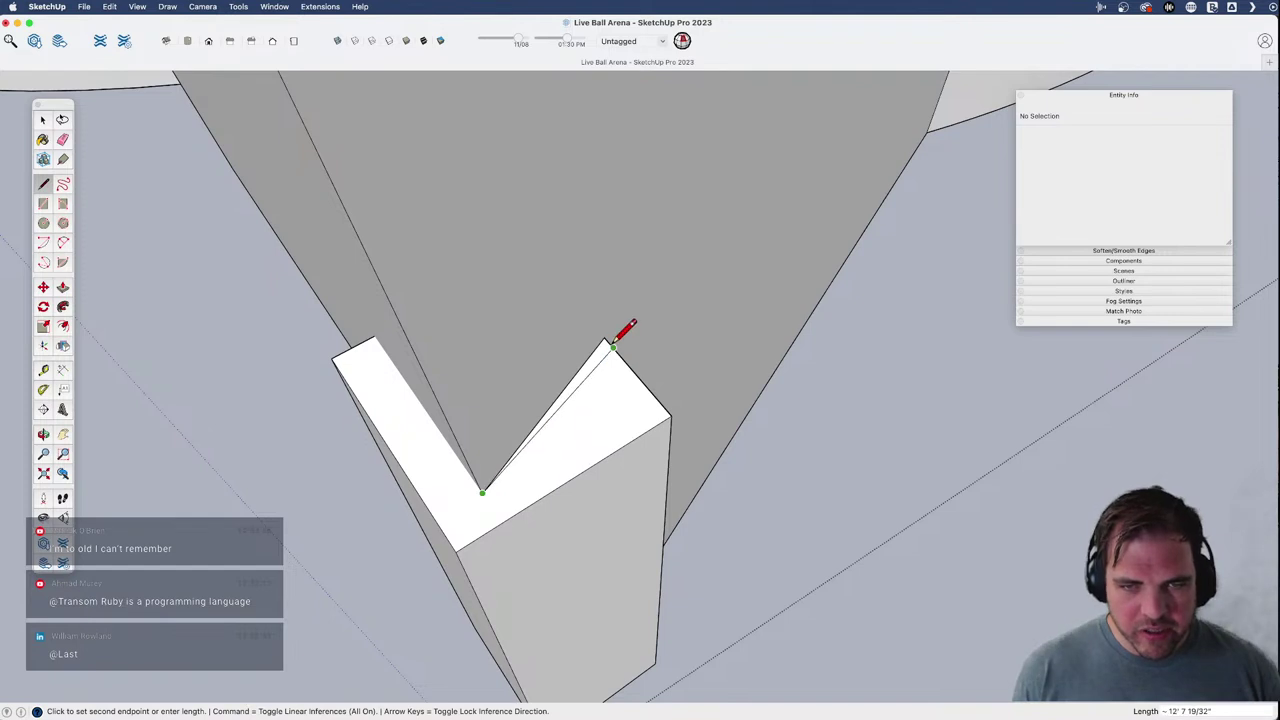
{"action": "left_click", "coordinate": [613, 347]}
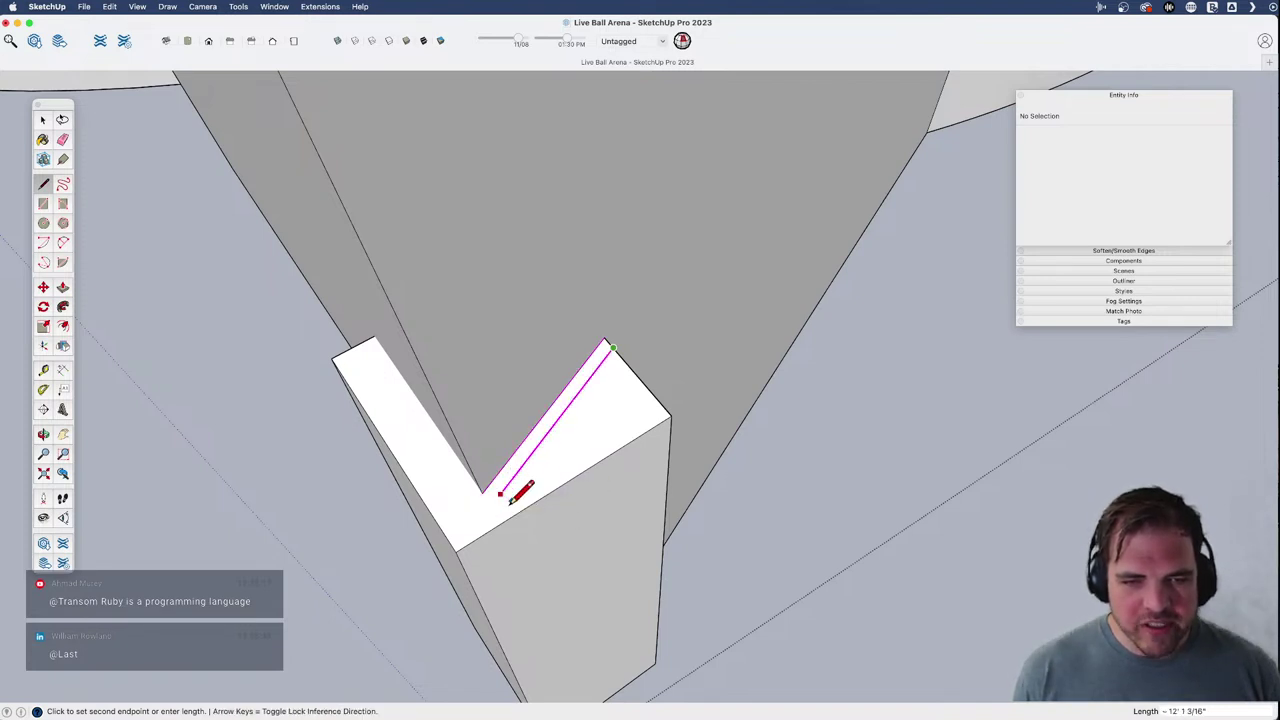
{"action": "left_click", "coordinate": [482, 546]}
{"action": "middle_click_drag", "start_coordinate": [480, 531], "coordinate": [611, 429]}
- Push the triangular top face outside the parallel line down to the ground, leaving a thin wall on that side
{"action": "key", "text": "p"}
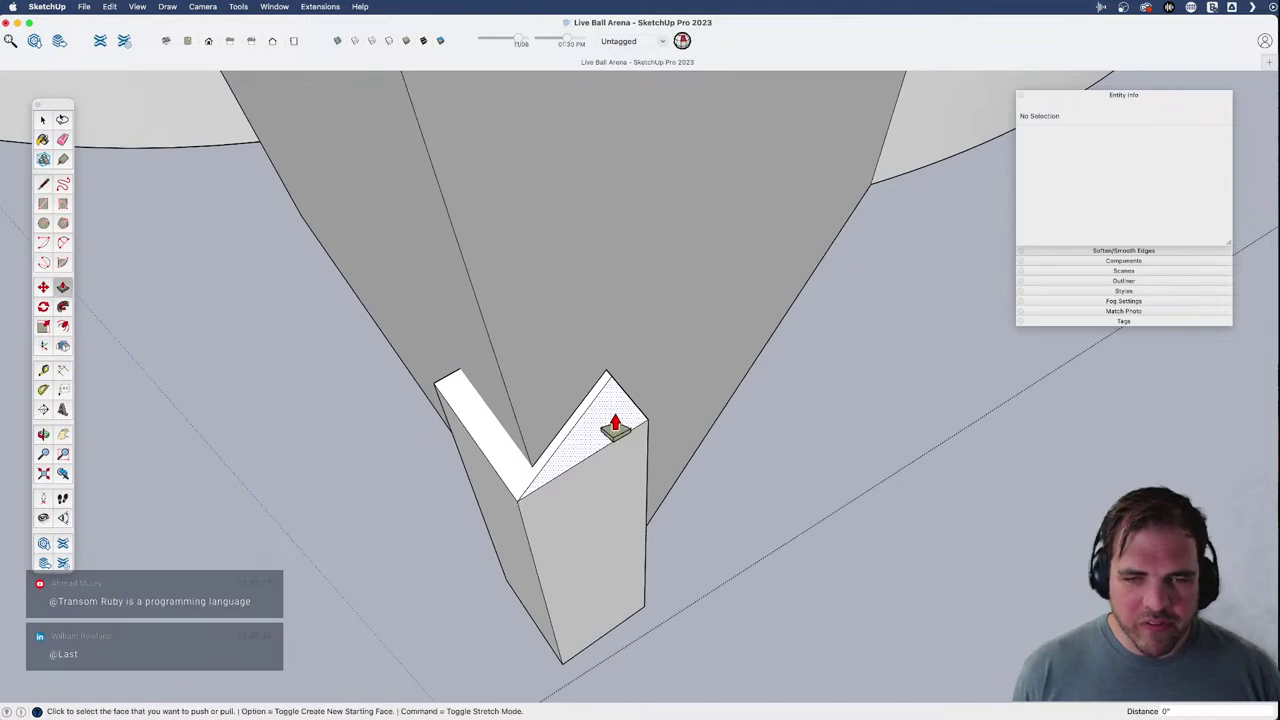
{"action": "left_click", "coordinate": [606, 552]}
{"action": "left_click", "coordinate": [637, 614]}
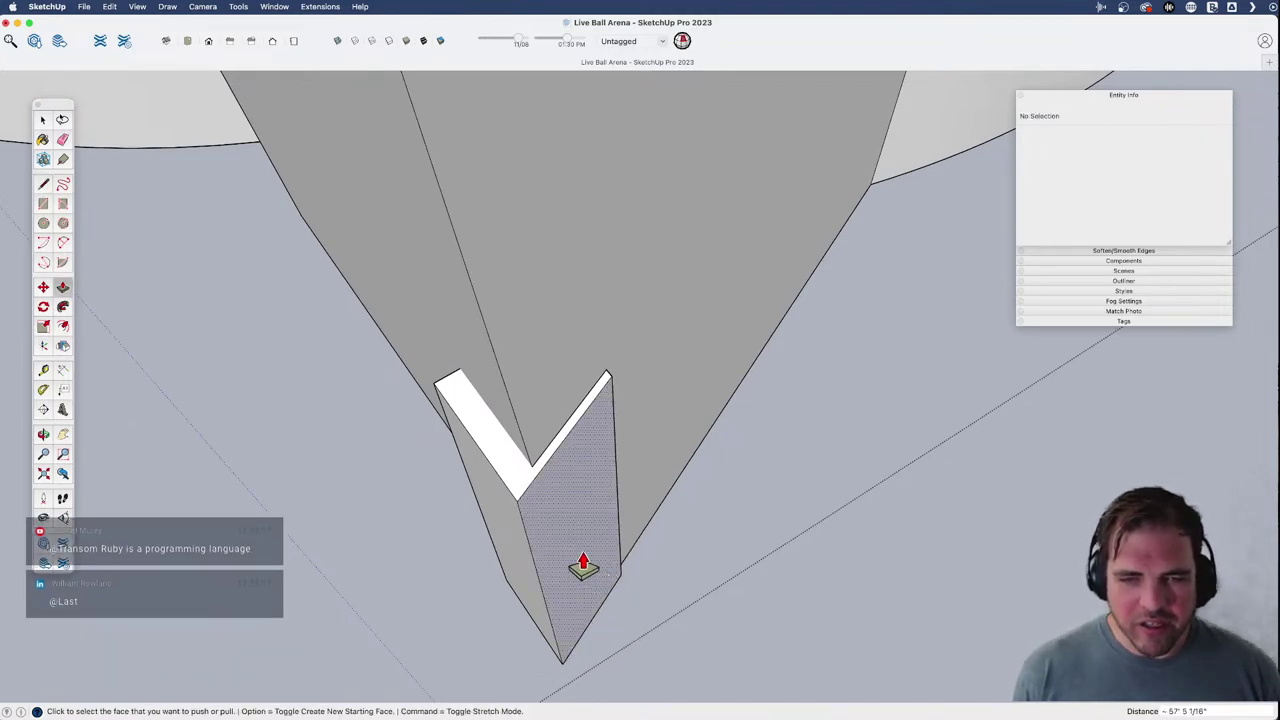
{"action": "middle_click_drag", "start_coordinate": [580, 563], "coordinate": [480, 422]}
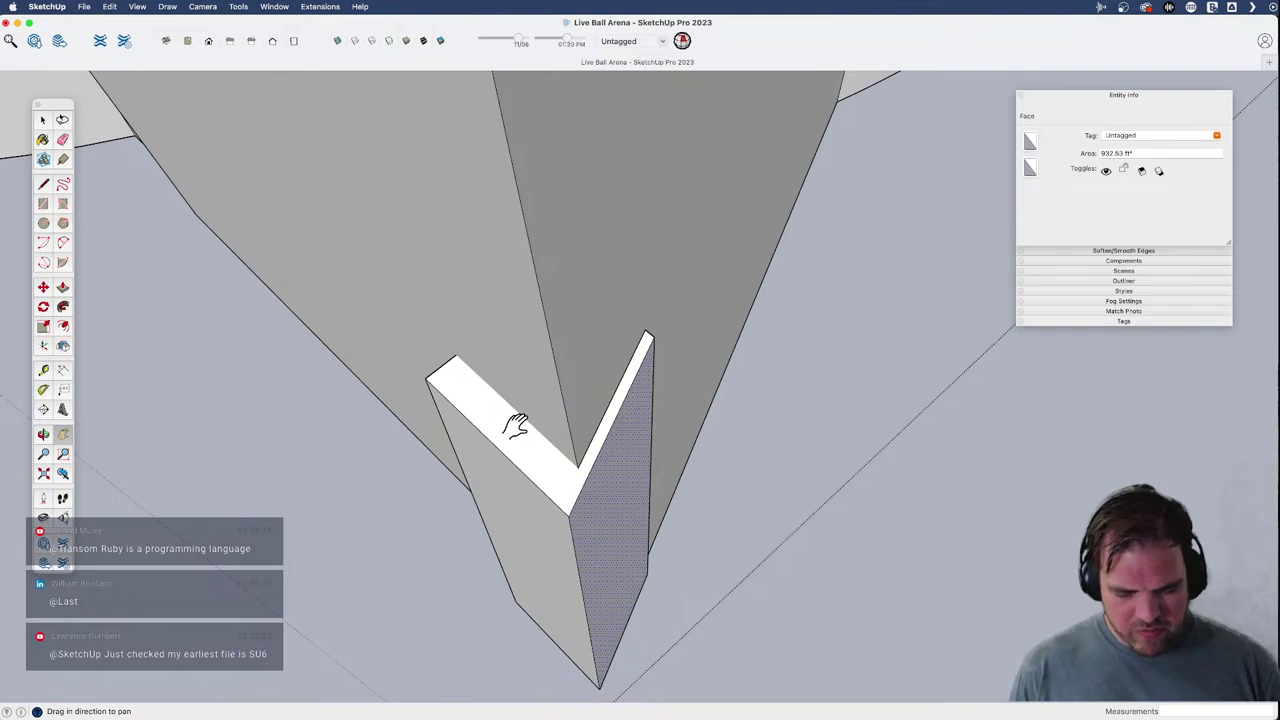
- Draw a line along the top of the block's other arm, parallel to its outer edge, and erase the overrun past the corner
{"action": "key", "text": "l"}
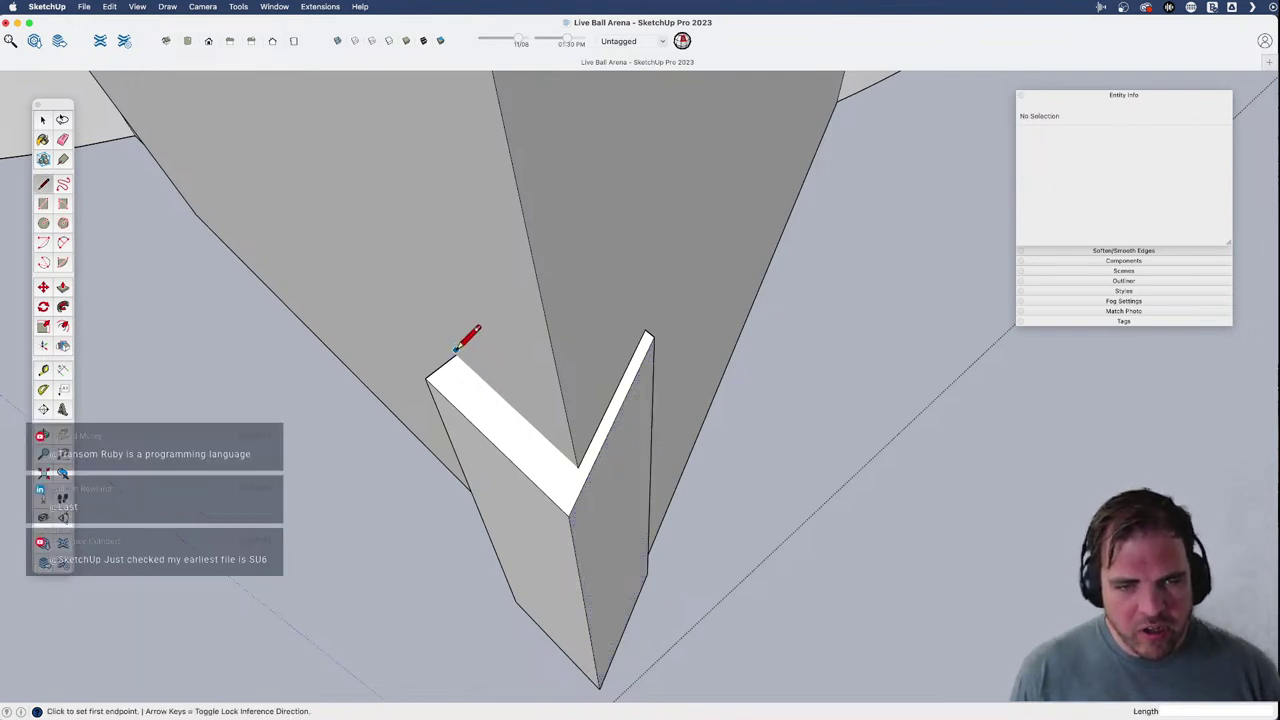
{"action": "left_click", "coordinate": [446, 362]}
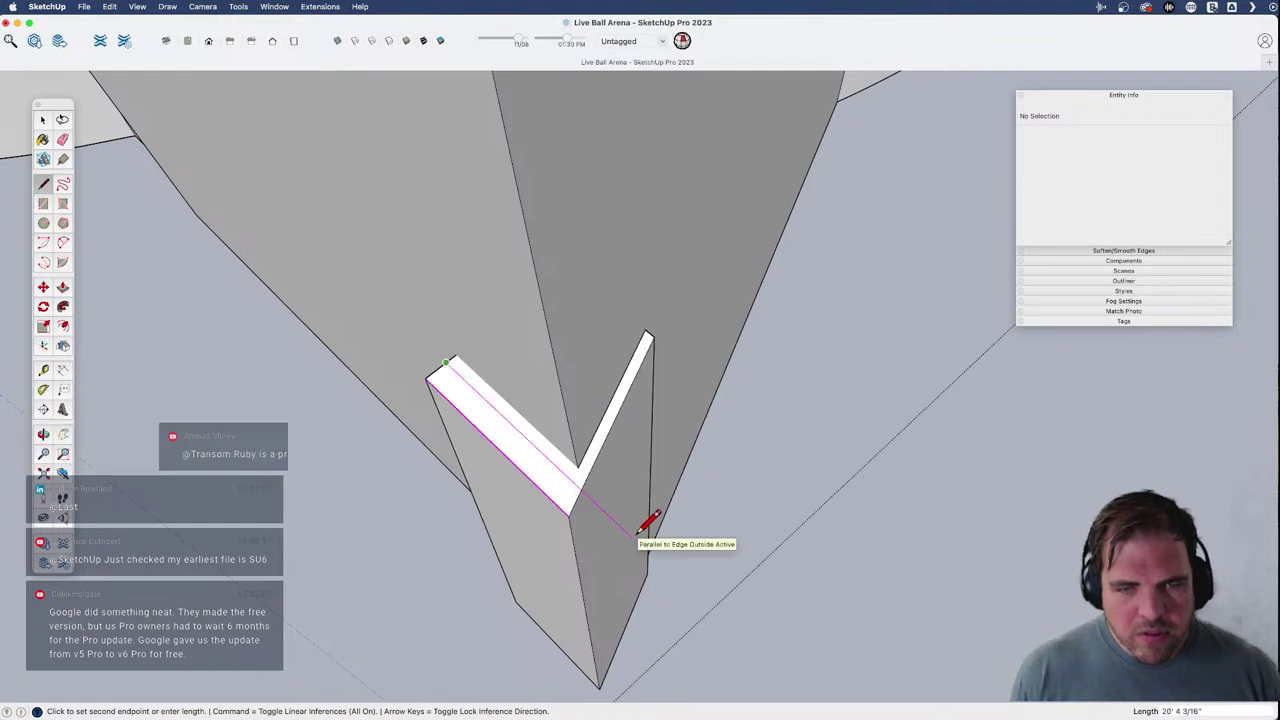
{"action": "key", "text": "o"}
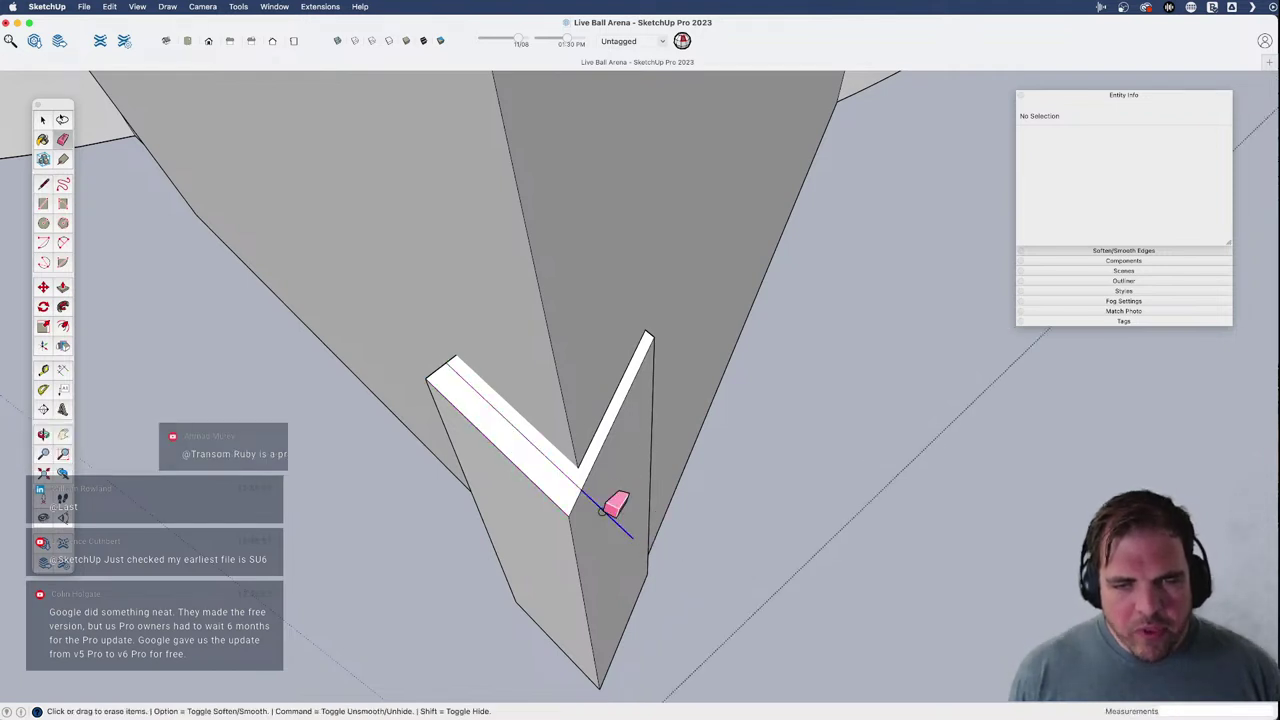
{"action": "left_click_drag", "start_coordinate": [611, 509], "coordinate": [760, 482]}
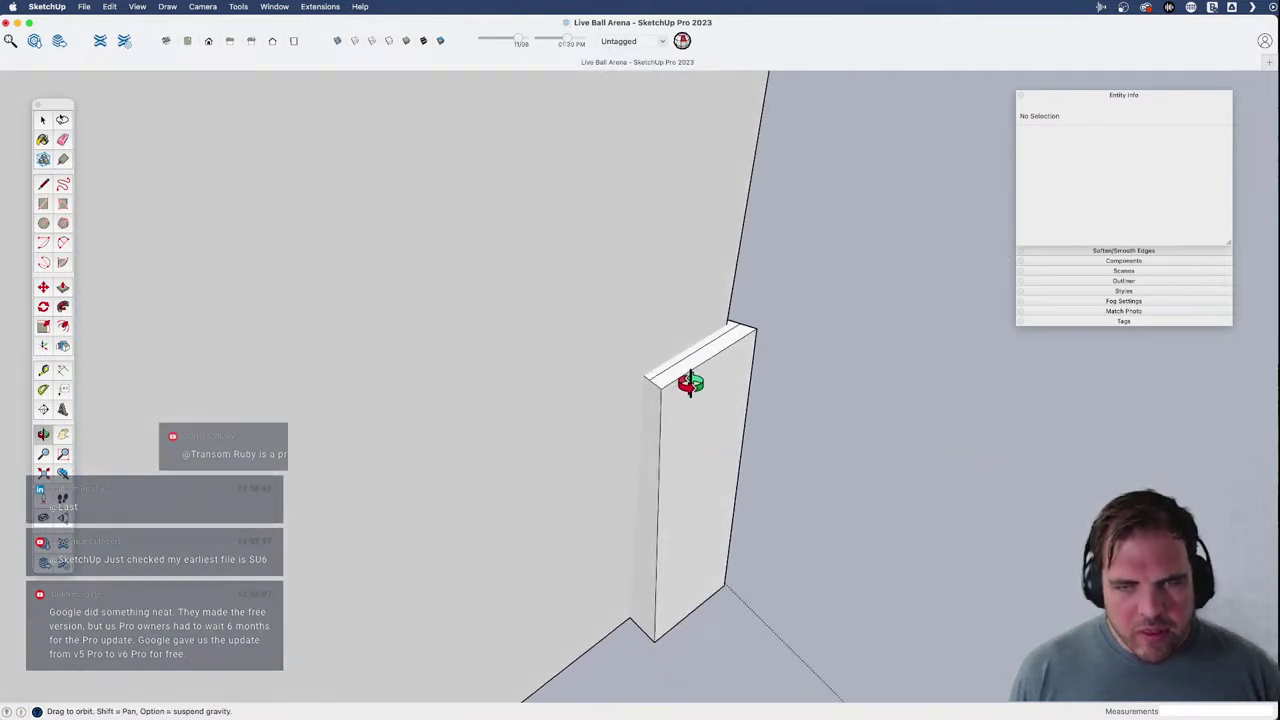
- Split the arm's end face with a vertical line down to the ground and push the outer strip back about 15' 2"
{"action": "key", "text": "p"}
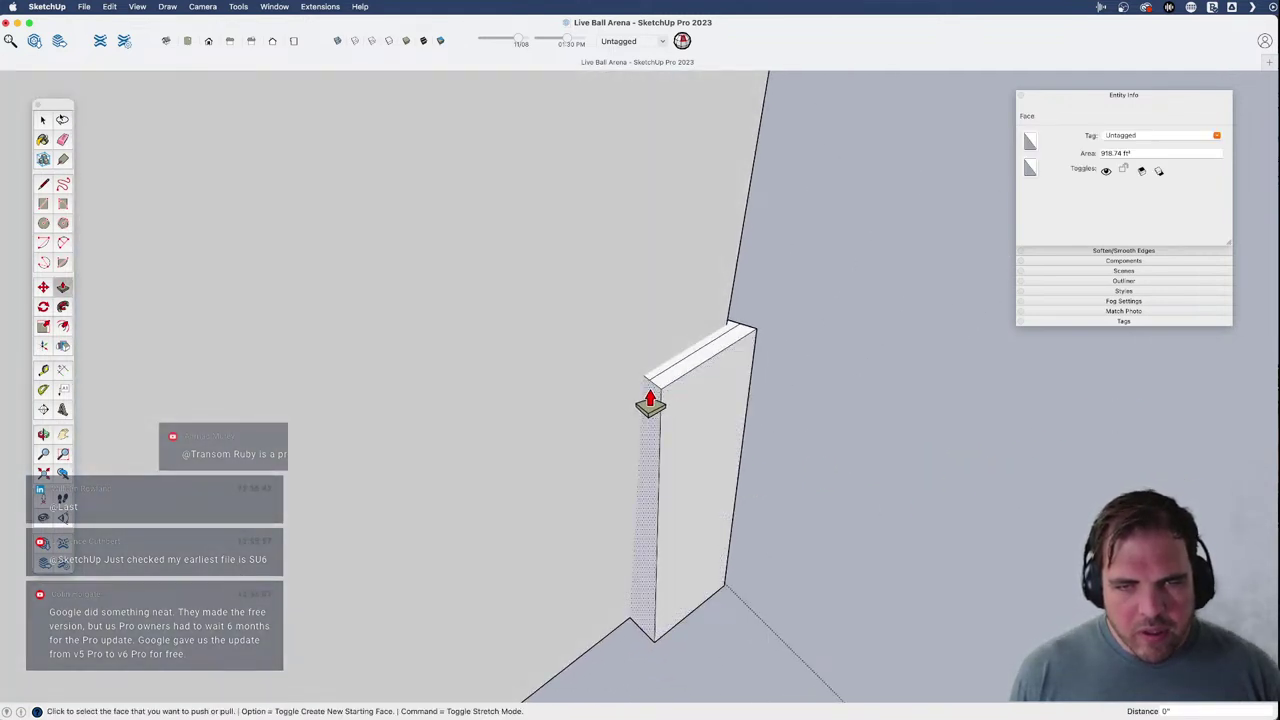
{"action": "key", "text": "l"}
{"action": "left_click", "coordinate": [649, 380]}
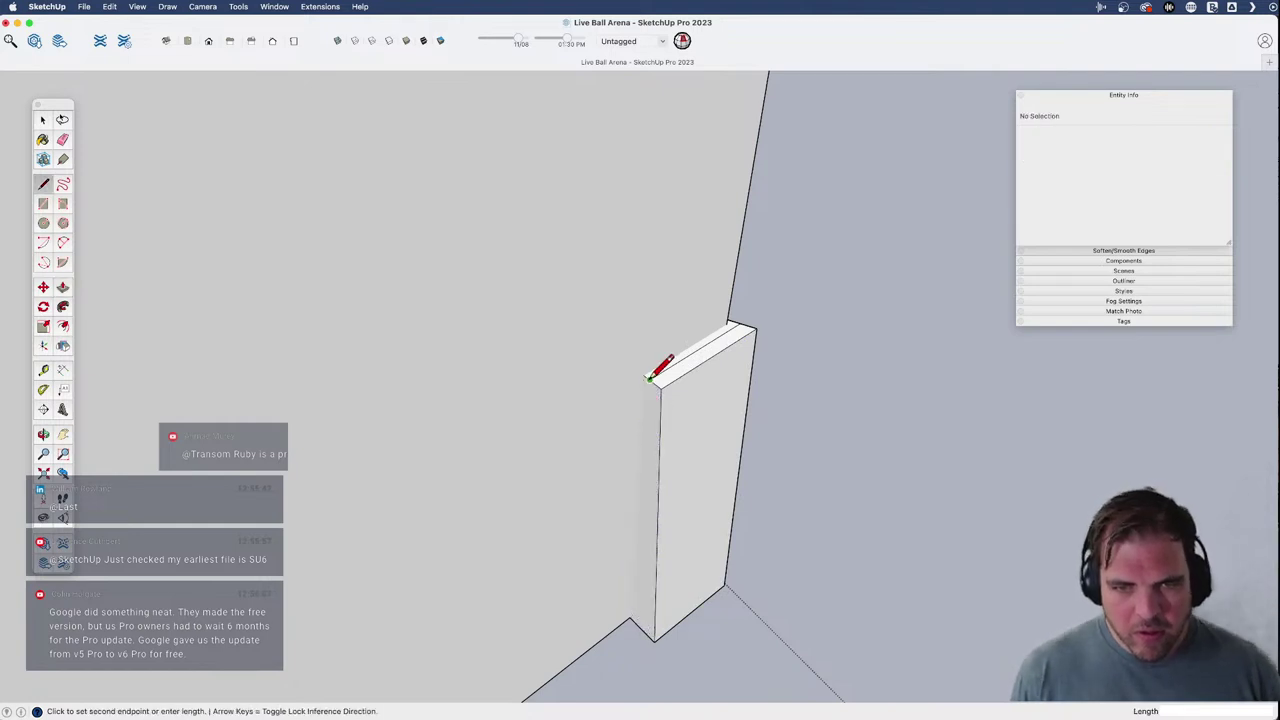
{"action": "left_click", "coordinate": [648, 628]}
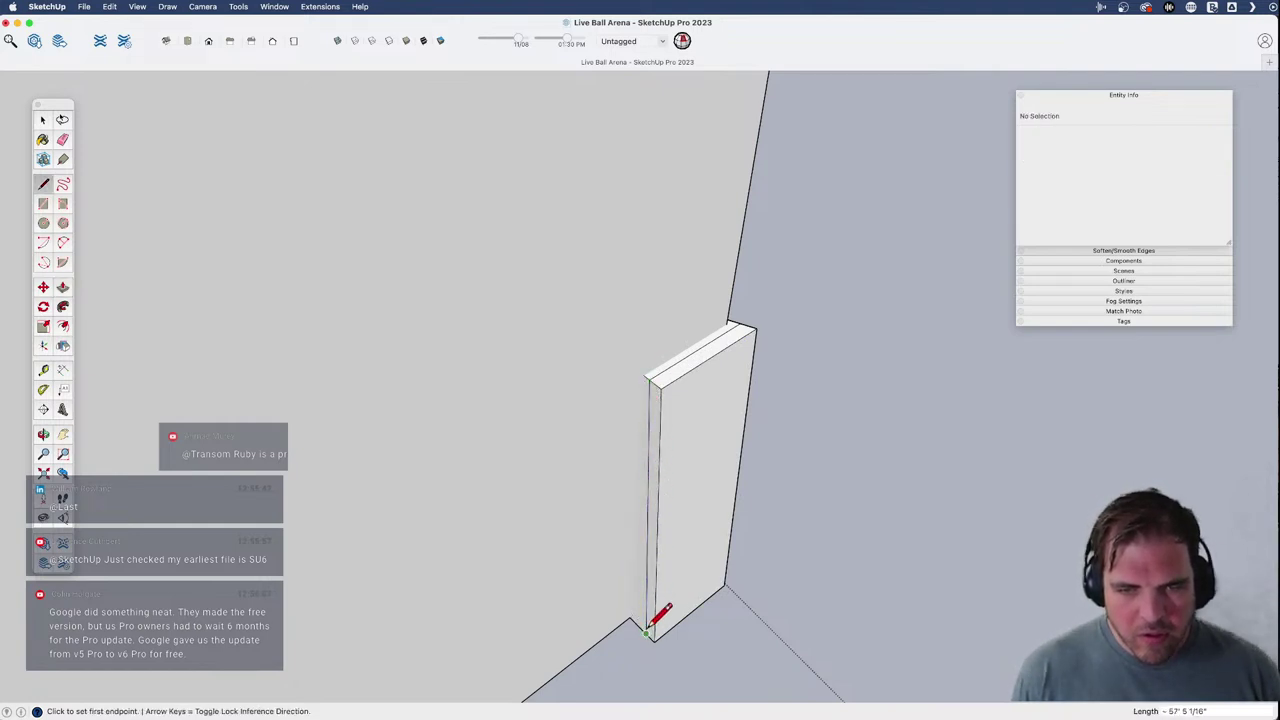
{"action": "key", "text": "p"}
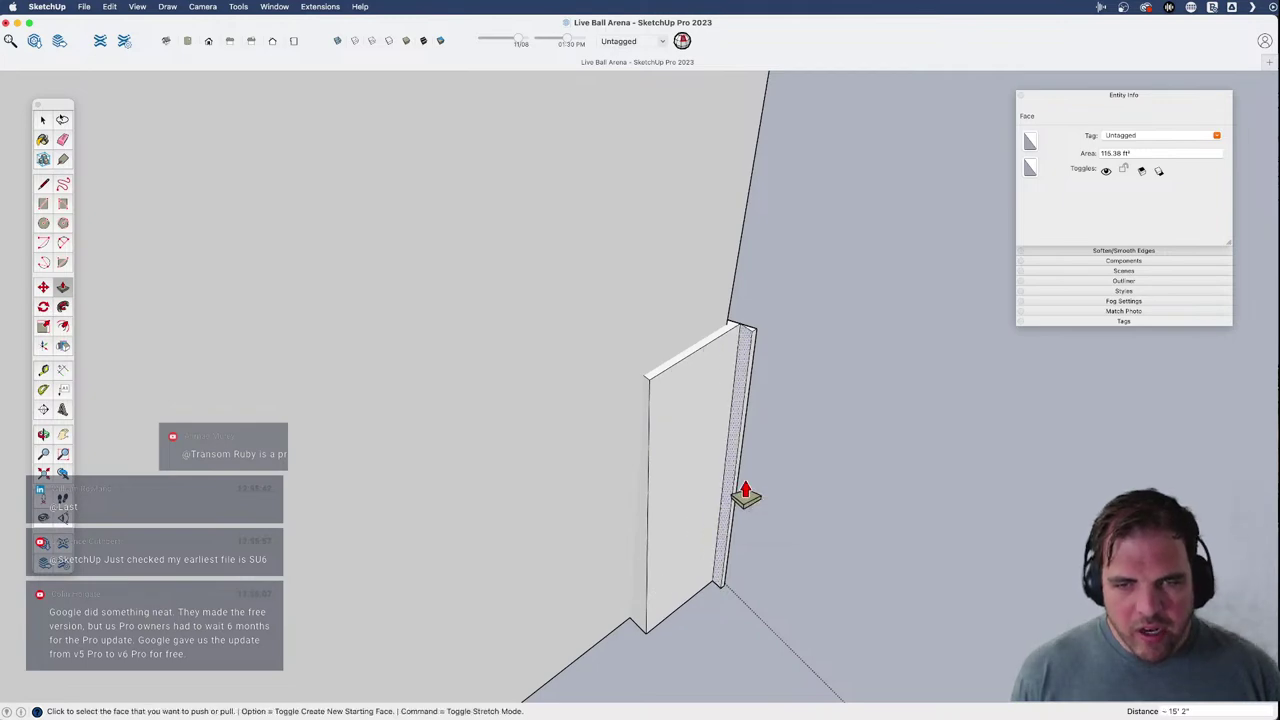
{"action": "middle_click_drag", "start_coordinate": [709, 429], "coordinate": [643, 455]}
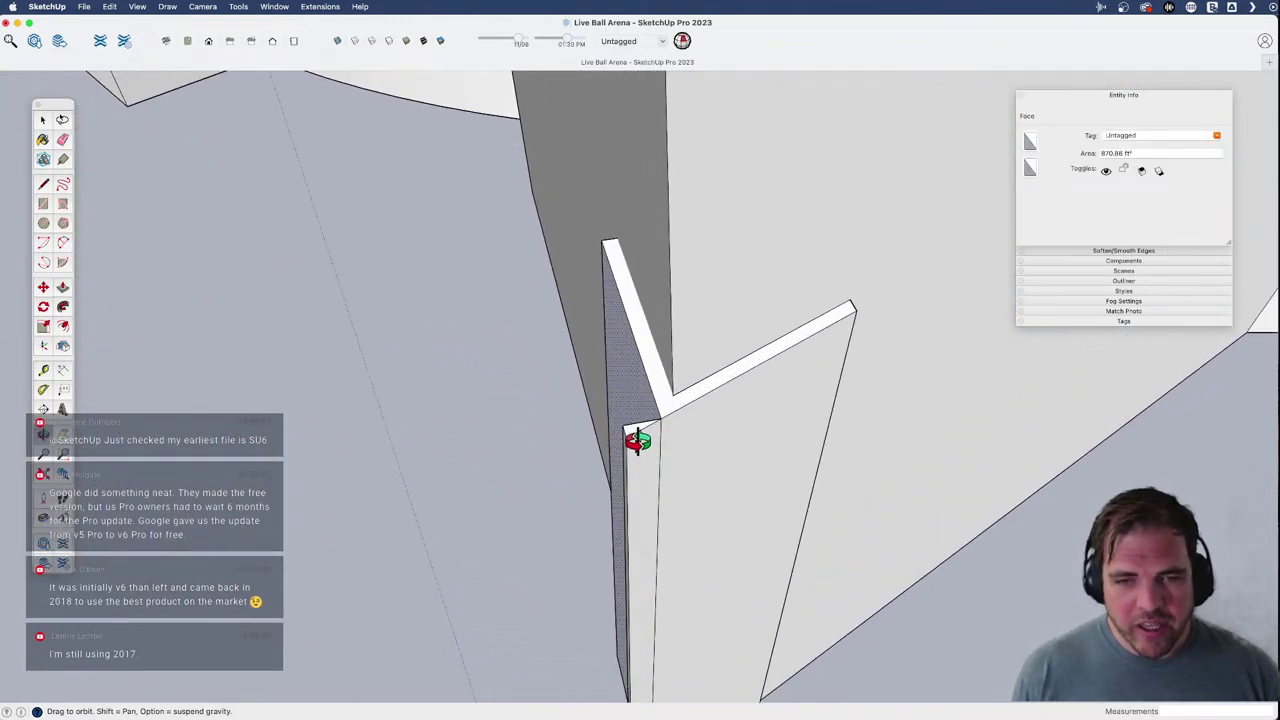
- Erase the leftover sliver at the outer corner, leaving a clean L-shaped panel around the wing's corner
{"action": "key", "text": "e"}
{"action": "left_click_drag", "start_coordinate": [625, 432], "coordinate": [634, 414]}
{"action": "mouse_move", "coordinate": [634, 414]}
{"action": "middle_mouse_down"}
{"action": "mouse_move", "coordinate": [674, 463]}
{"action": "mouse_move", "coordinate": [647, 507]}
{"action": "mouse_move", "coordinate": [623, 631]}
{"action": "middle_mouse_up"}
{"action": "left_click", "coordinate": [596, 628]}
{"action": "scroll", "coordinate": [697, 579], "scroll_direction": "down", "scroll_amount": 7}
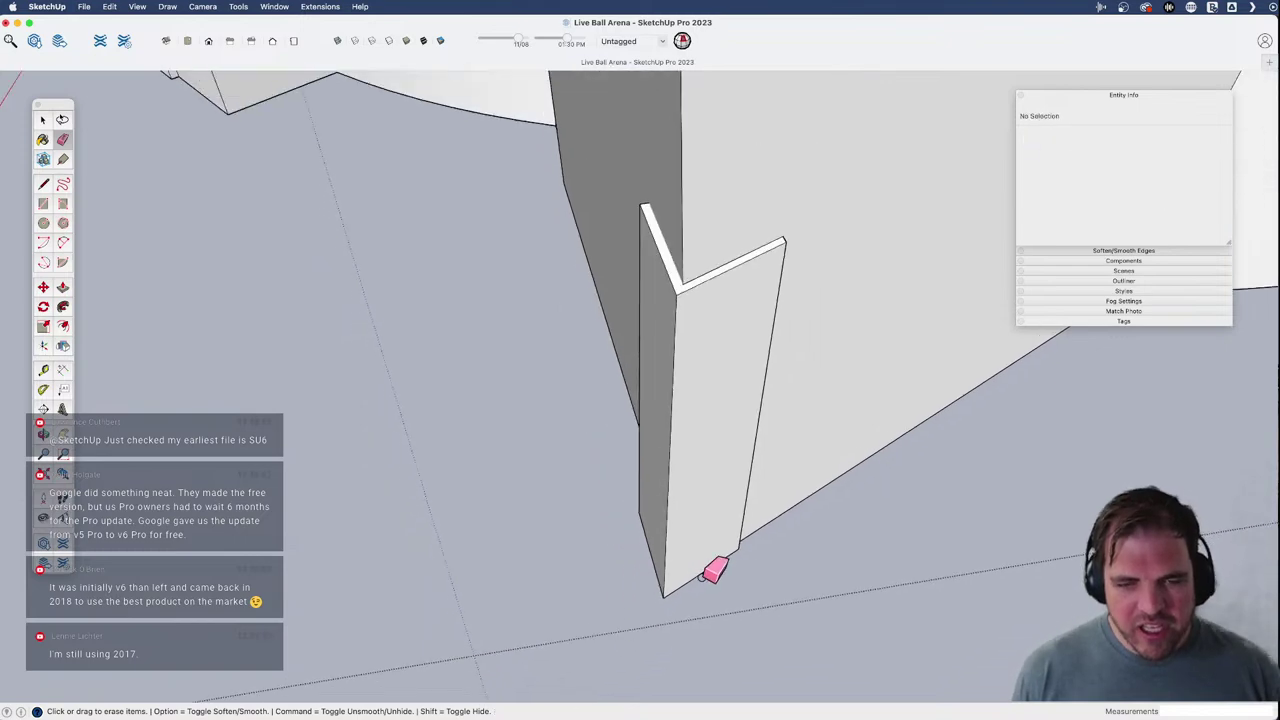
{"action": "mouse_move", "coordinate": [697, 577]}
{"action": "middle_mouse_down", "text": "shift"}
{"action": "mouse_move", "coordinate": [646, 543]}
{"action": "mouse_move", "coordinate": [751, 491]}
{"action": "mouse_move", "coordinate": [866, 389]}
{"action": "middle_mouse_up", "text": "shift"}
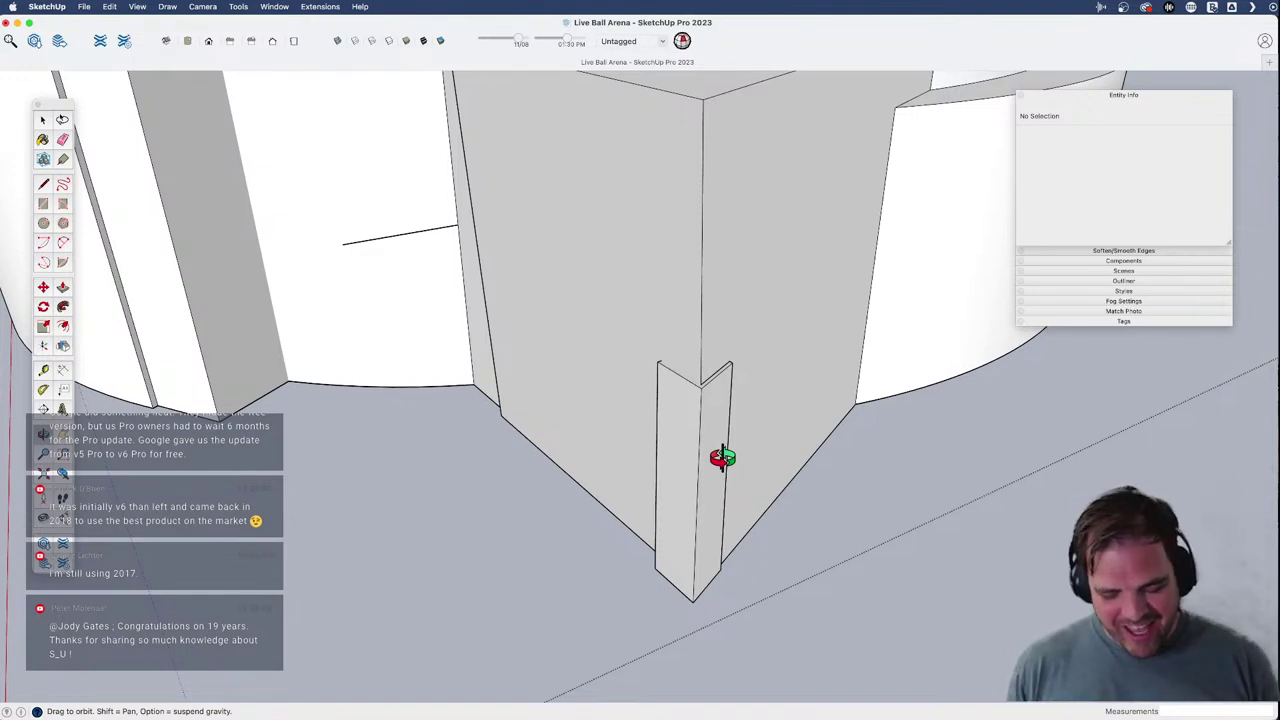
- Trace the edge where the corner panel's narrow side face meets the wing wall, from the ground to the panel's top
{"action": "key", "text": "l"}
{"action": "scroll", "coordinate": [672, 366], "scroll_direction": "up", "scroll_amount": 2}
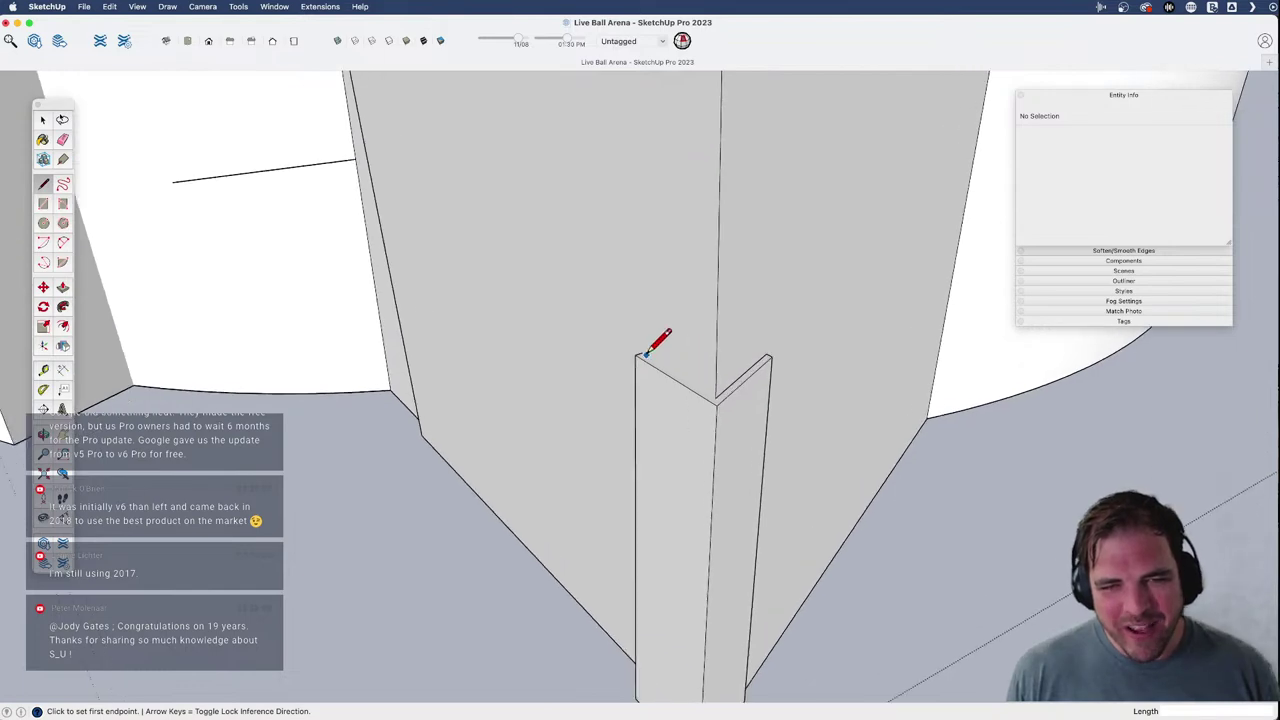
{"action": "mouse_move", "coordinate": [732, 376]}
{"action": "middle_mouse_down"}
{"action": "mouse_move", "coordinate": [644, 442]}
{"action": "mouse_move", "coordinate": [789, 463]}
{"action": "mouse_move", "coordinate": [1126, 457]}
{"action": "mouse_move", "coordinate": [522, 441]}
{"action": "mouse_move", "coordinate": [677, 414]}
{"action": "mouse_move", "coordinate": [720, 437]}
{"action": "middle_mouse_up"}
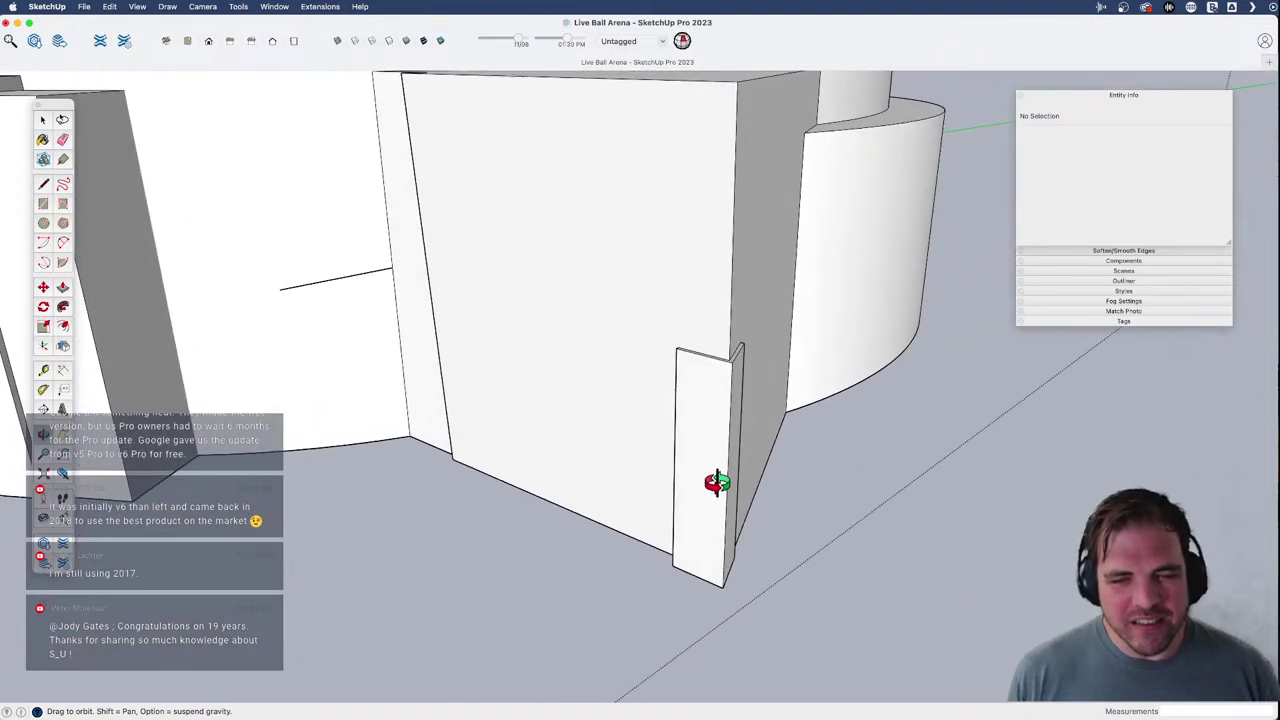
{"action": "middle_click_drag", "start_coordinate": [714, 483], "coordinate": [763, 571]}
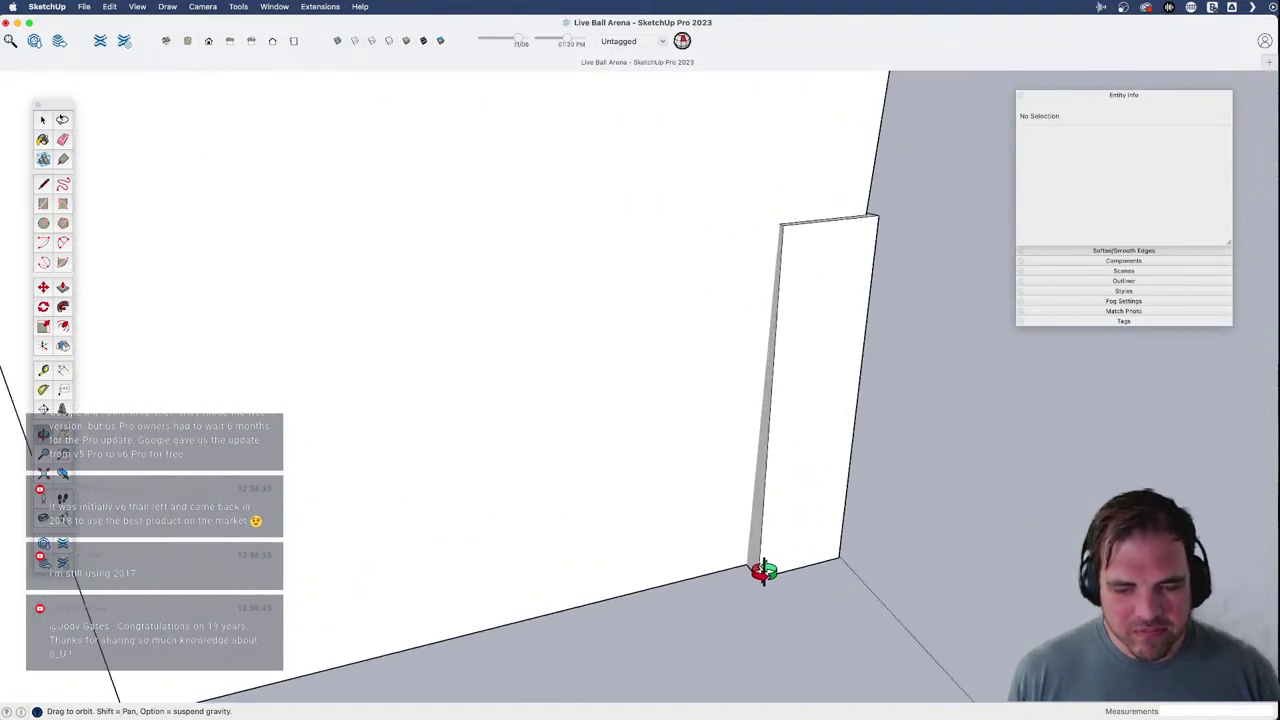
{"action": "left_click", "coordinate": [782, 538]}
{"action": "key", "text": "l"}
{"action": "left_click", "coordinate": [746, 566]}
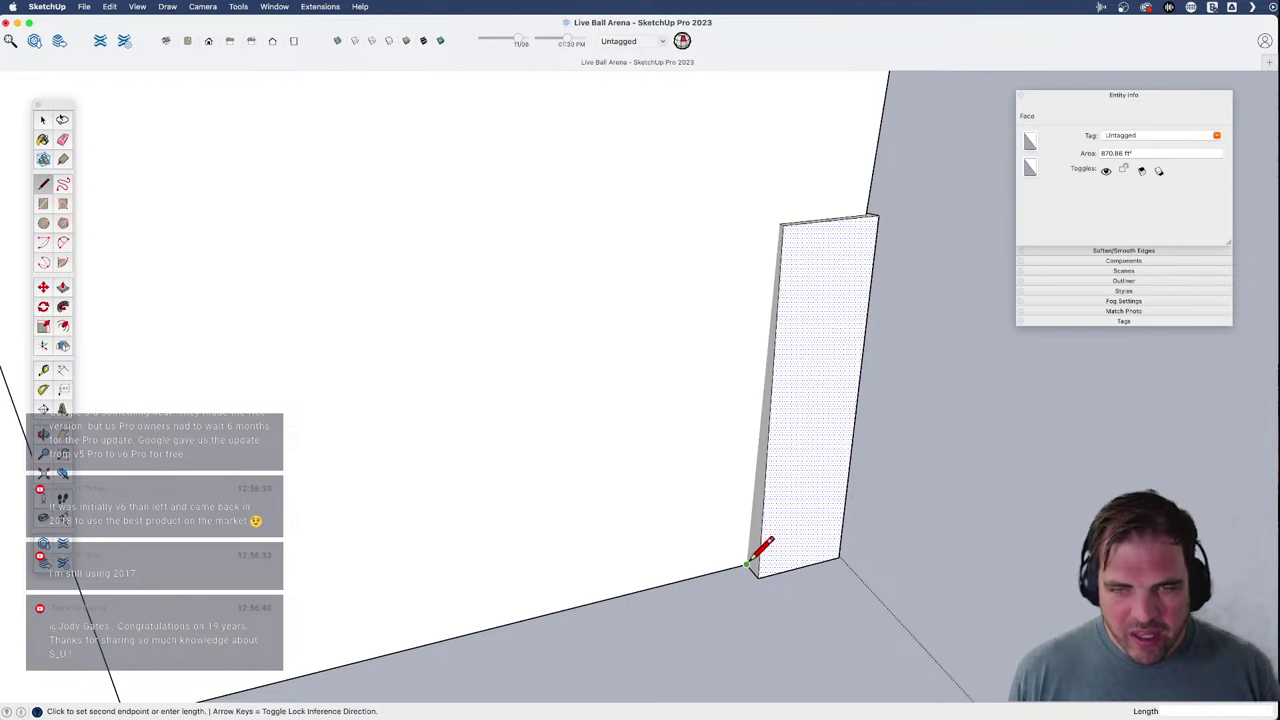
{"action": "left_click", "coordinate": [780, 224]}
{"action": "key", "text": "space"}
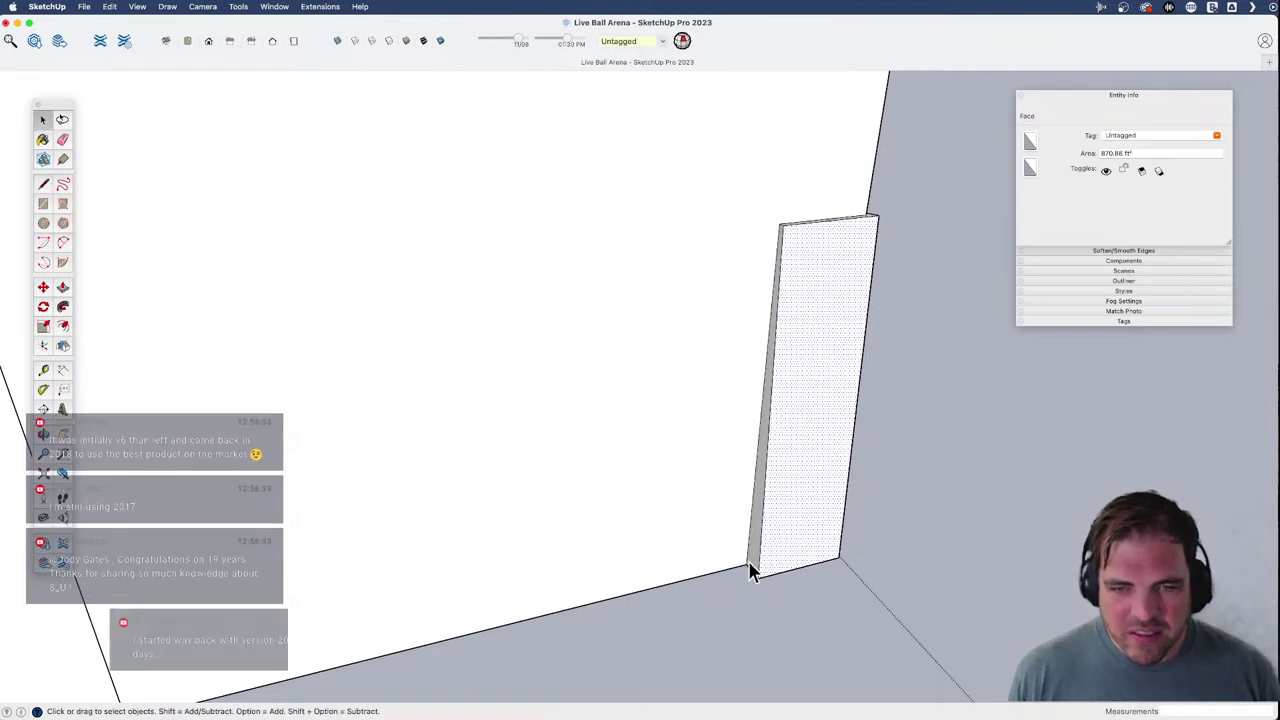
- Copy the corner panel's narrow side face along the wall's base to the foot of the tall fin at the wall's far end
{"action": "left_click", "coordinate": [754, 555]}
{"action": "scroll", "coordinate": [789, 578], "scroll_direction": "down", "scroll_amount": 3}
{"action": "middle_click_drag", "start_coordinate": [779, 563], "coordinate": [934, 503], "text": "shift"}
{"action": "key", "text": "m"}
{"action": "left_click", "coordinate": [965, 480]}
{"action": "key", "text": "alt"}
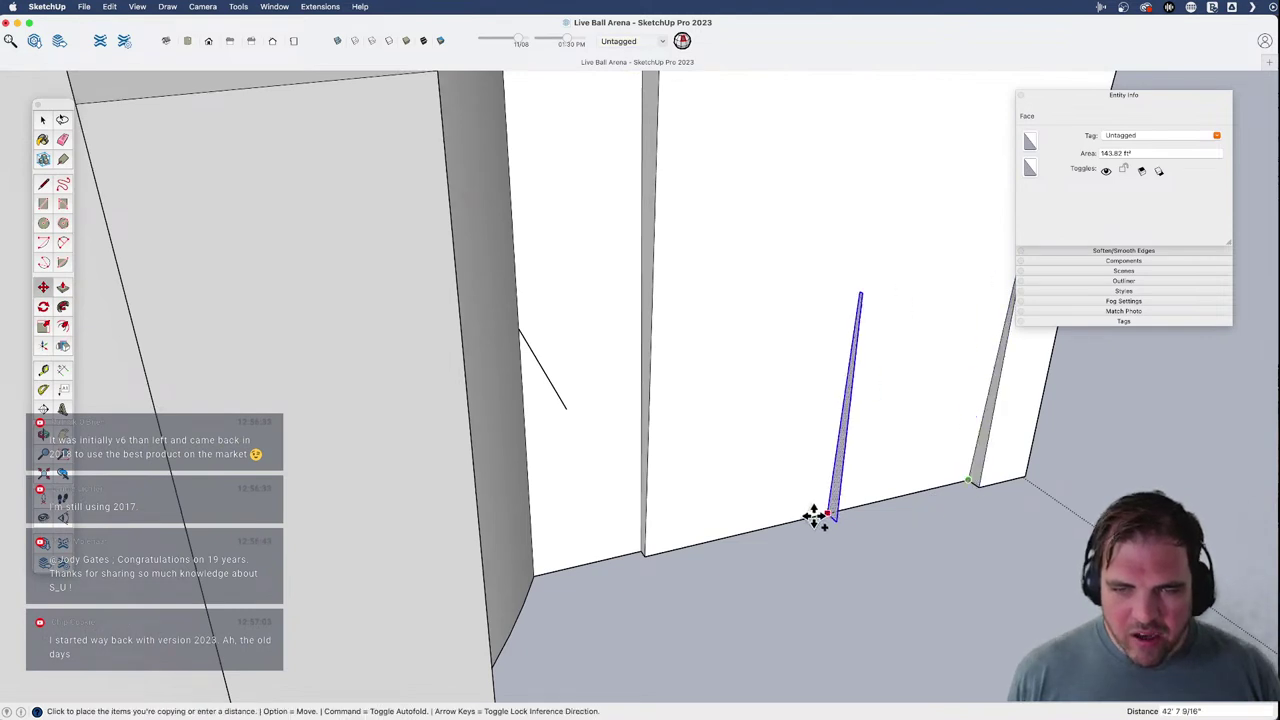
{"action": "left_click", "coordinate": [645, 558]}
- Measure the corner panel's width along the wall base and push the copied strip beside the tall fin out 15'
{"action": "scroll", "coordinate": [666, 553], "scroll_direction": "up", "scroll_amount": 4}
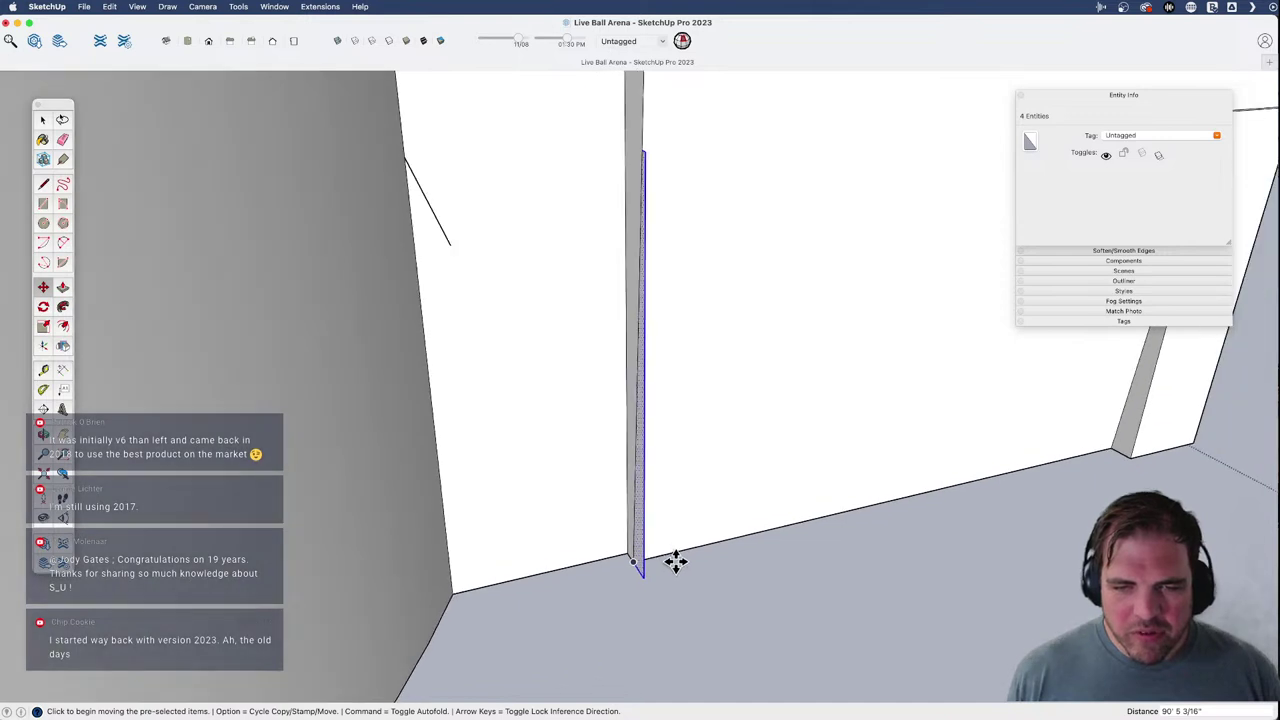
{"action": "key", "text": "t"}
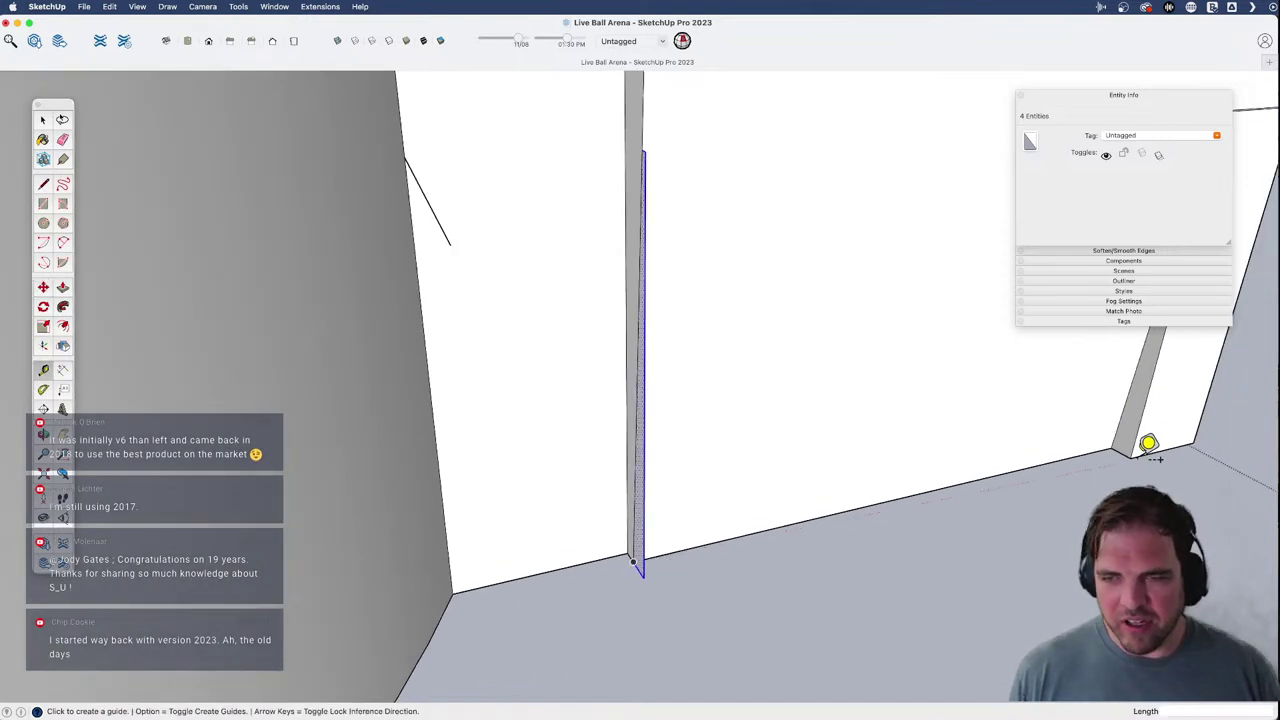
{"action": "left_click", "coordinate": [1132, 456]}
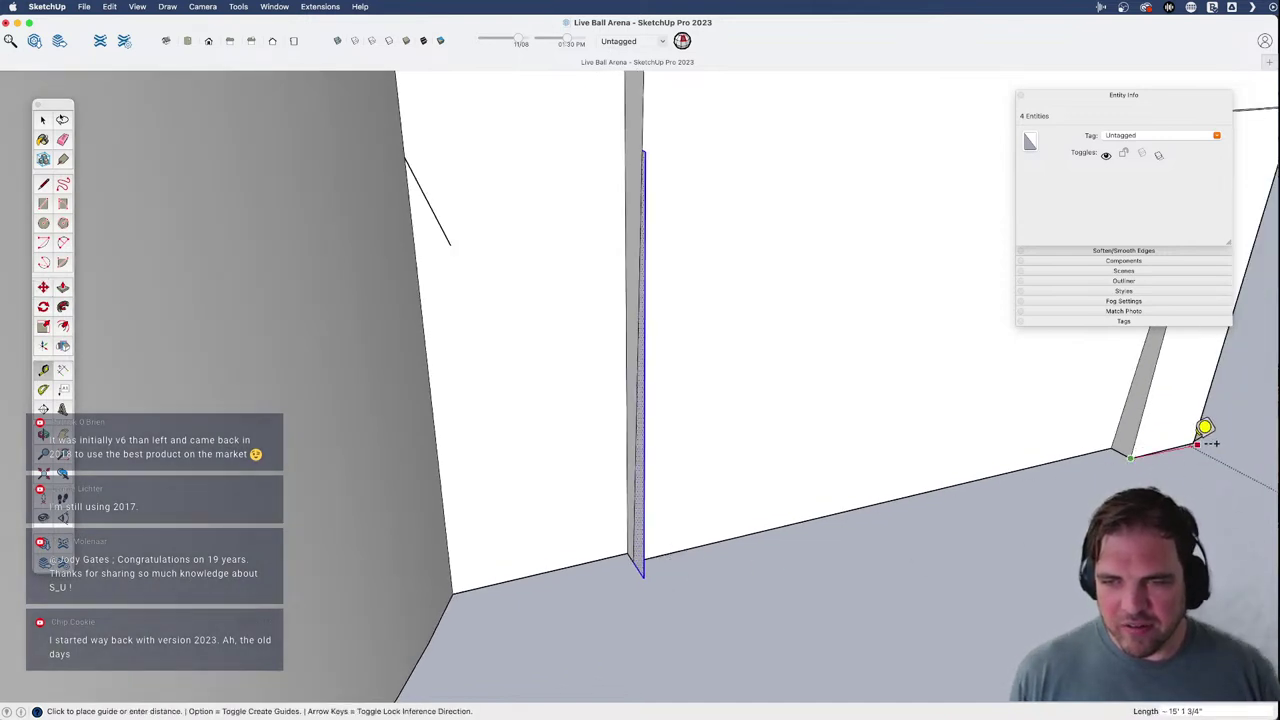
{"action": "key", "text": "p"}
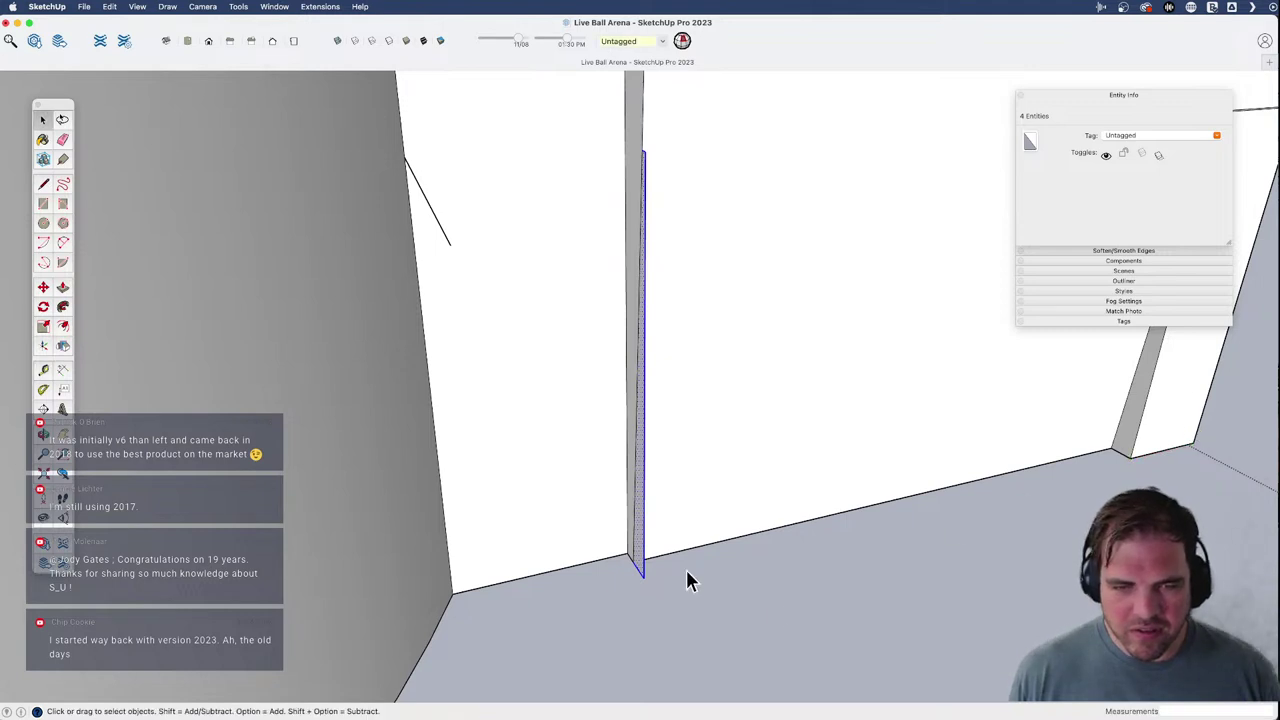
{"action": "left_click", "coordinate": [636, 575]}
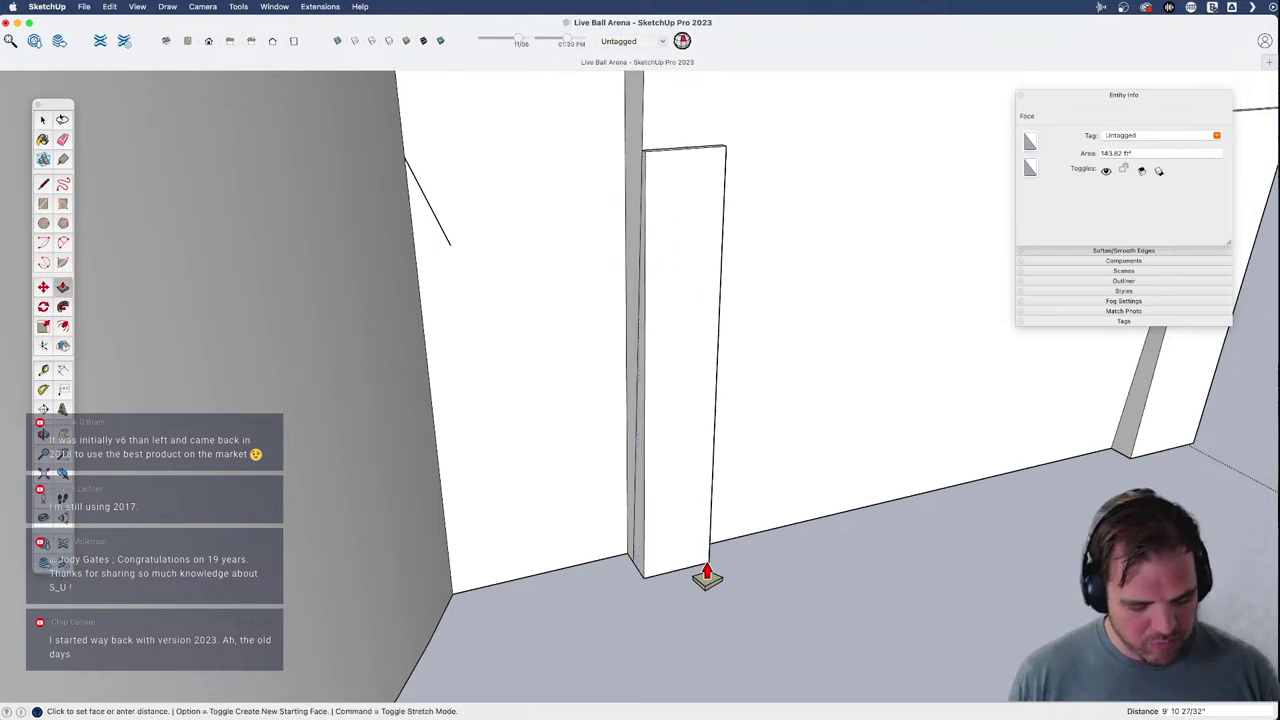
{"action": "type", "text": "15'"}
{"action": "key", "text": "Return"}
{"action": "scroll", "coordinate": [707, 572], "scroll_direction": "down", "scroll_amount": 3}
{"action": "mouse_move", "coordinate": [866, 505]}
{"action": "middle_mouse_down", "text": "shift"}
{"action": "mouse_move", "coordinate": [848, 494]}
{"action": "mouse_move", "coordinate": [730, 551]}
{"action": "mouse_move", "coordinate": [460, 509]}
{"action": "mouse_move", "coordinate": [694, 566]}
{"action": "mouse_move", "coordinate": [542, 372]}
{"action": "mouse_move", "coordinate": [489, 363]}
{"action": "mouse_move", "coordinate": [523, 537]}
{"action": "mouse_move", "coordinate": [660, 577]}
{"action": "mouse_move", "coordinate": [578, 581]}
{"action": "middle_mouse_up", "text": "shift"}
{"action": "key", "text": "space"}
{"action": "key", "text": "e"}
- Examine the canopy and piers at the base of the entrance wing in the reference photo and the Google Earth 3D view
{"action": "key", "text": "super+Tab"}
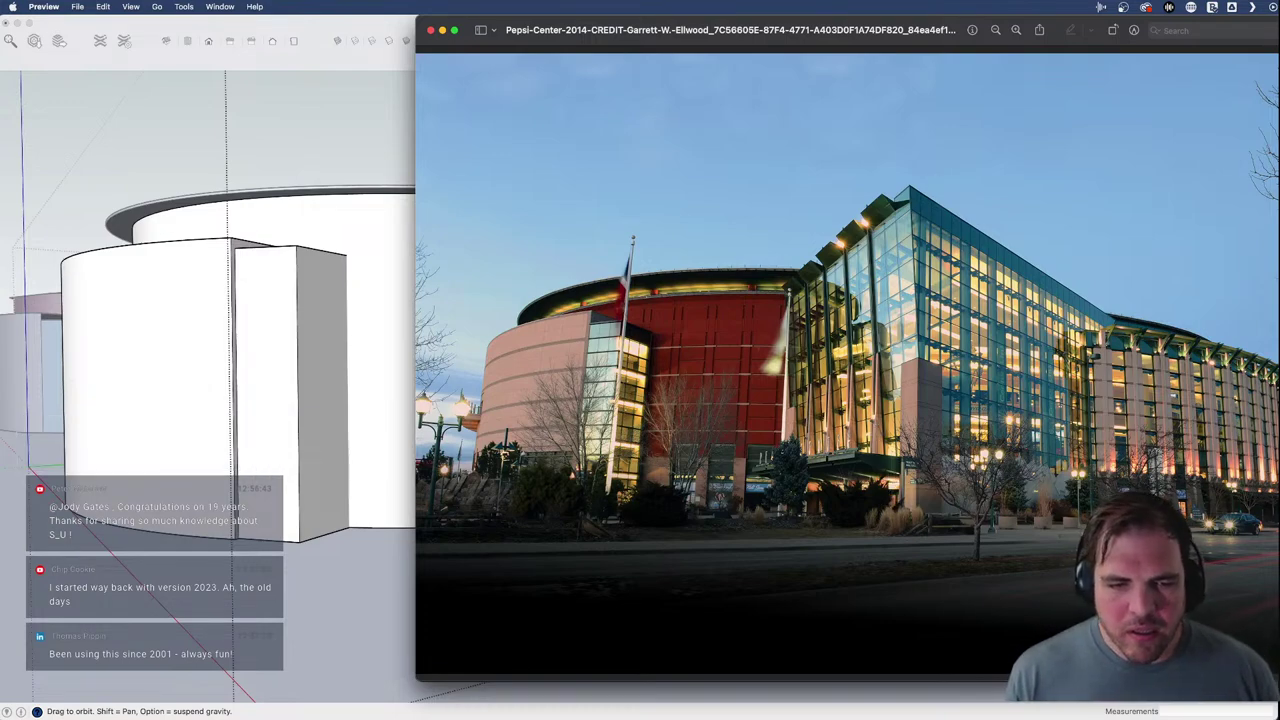
{"action": "key", "text": "super+Tab"}
{"action": "scroll", "coordinate": [586, 514], "scroll_direction": "up", "scroll_amount": 5}
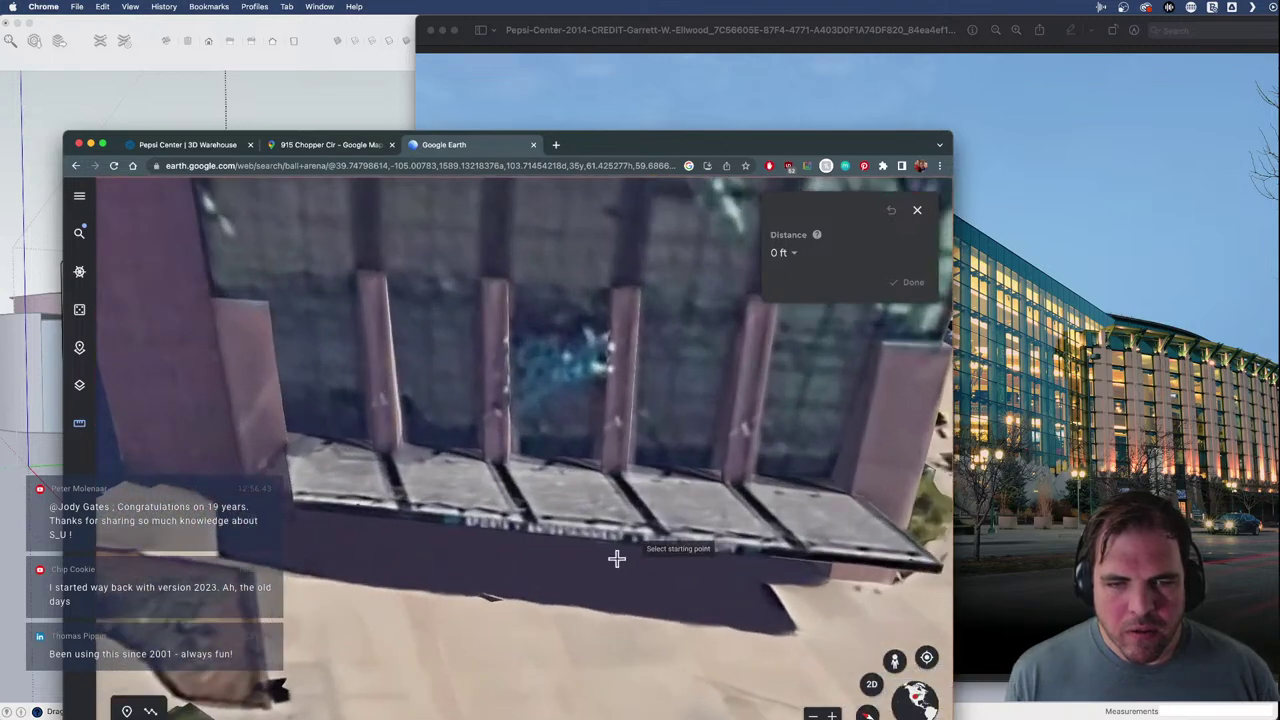
{"action": "left_click_drag", "start_coordinate": [617, 558], "coordinate": [586, 511]}
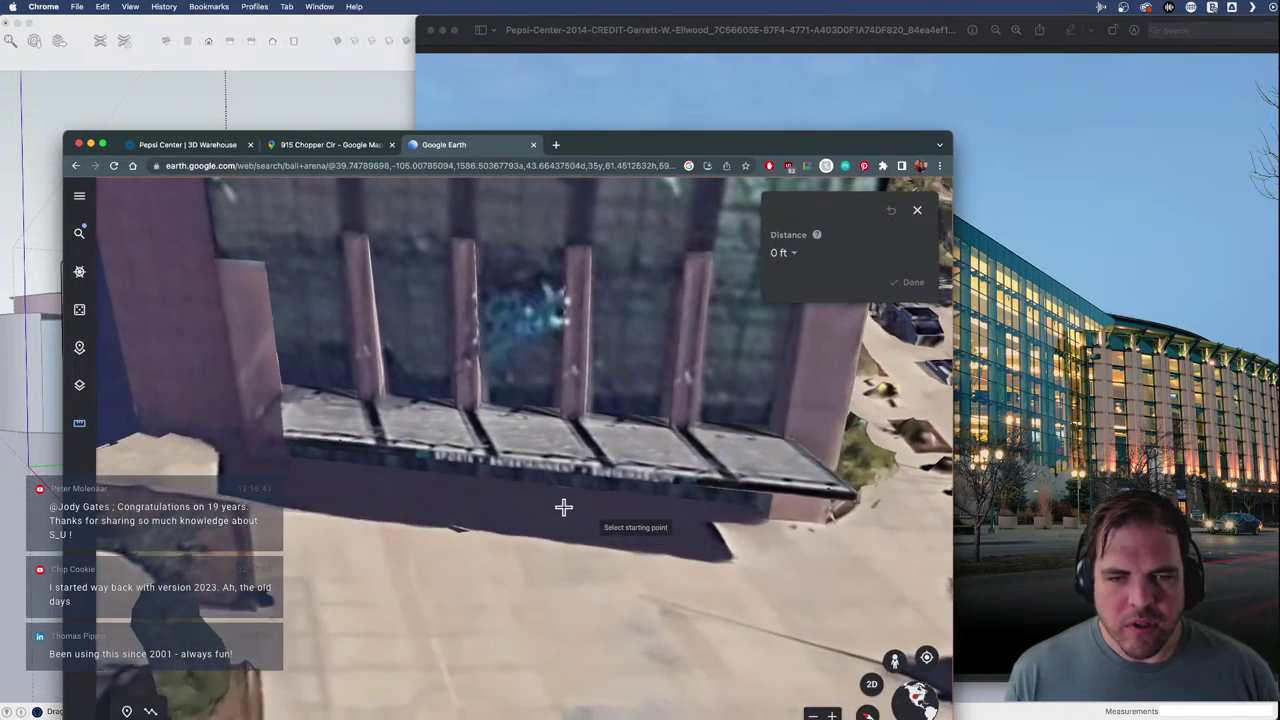
{"action": "middle_click_drag", "start_coordinate": [591, 535], "coordinate": [506, 418]}
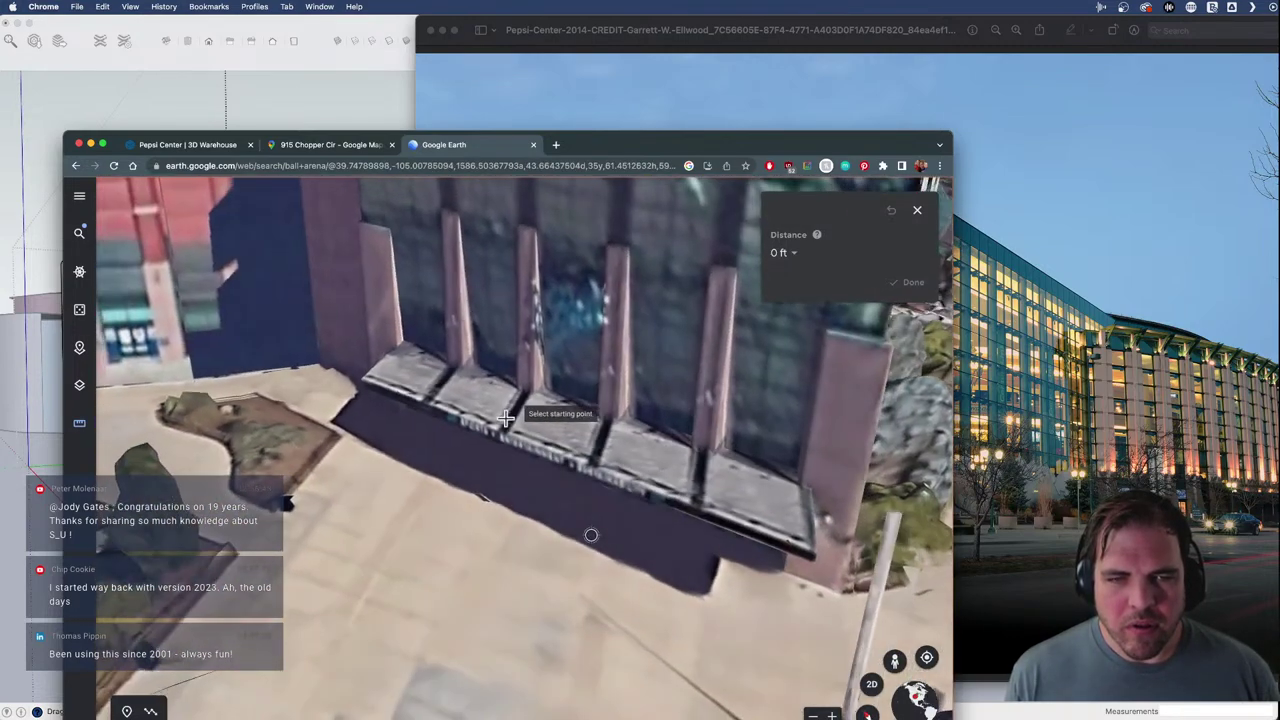
{"action": "scroll", "coordinate": [506, 418], "scroll_direction": "down", "scroll_amount": 5}
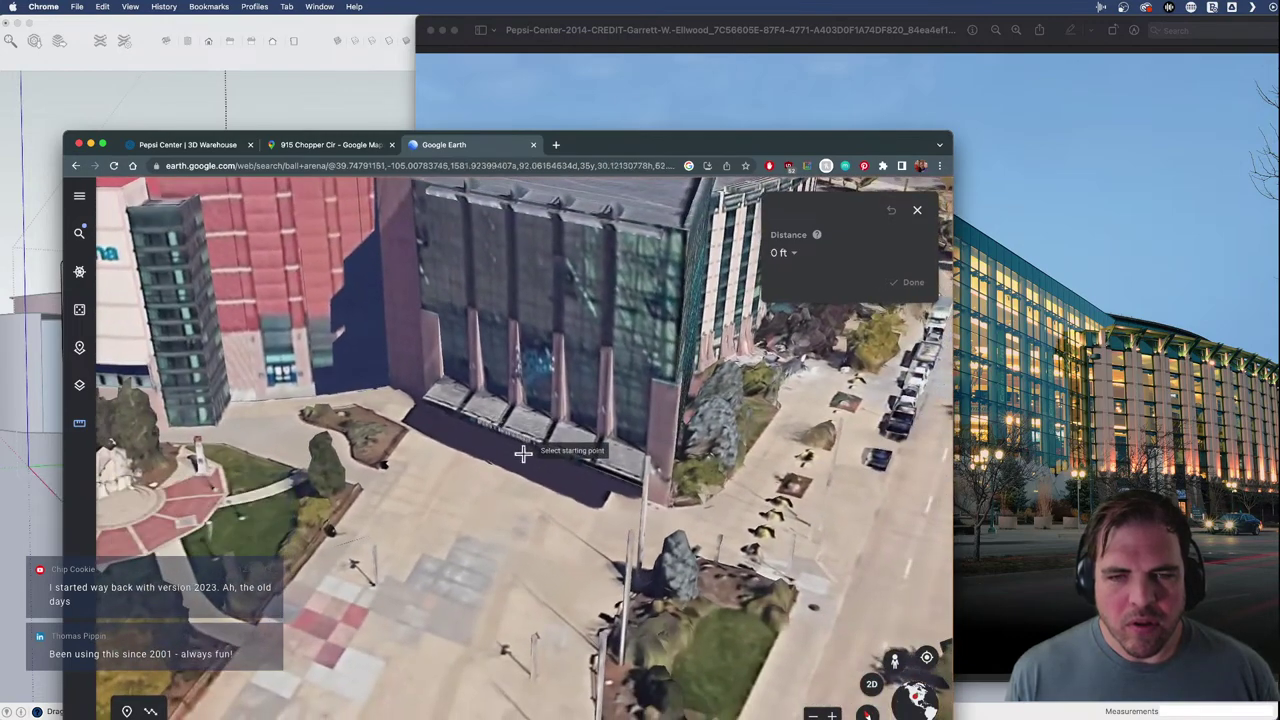
{"action": "middle_click_drag", "start_coordinate": [560, 526], "coordinate": [521, 513]}
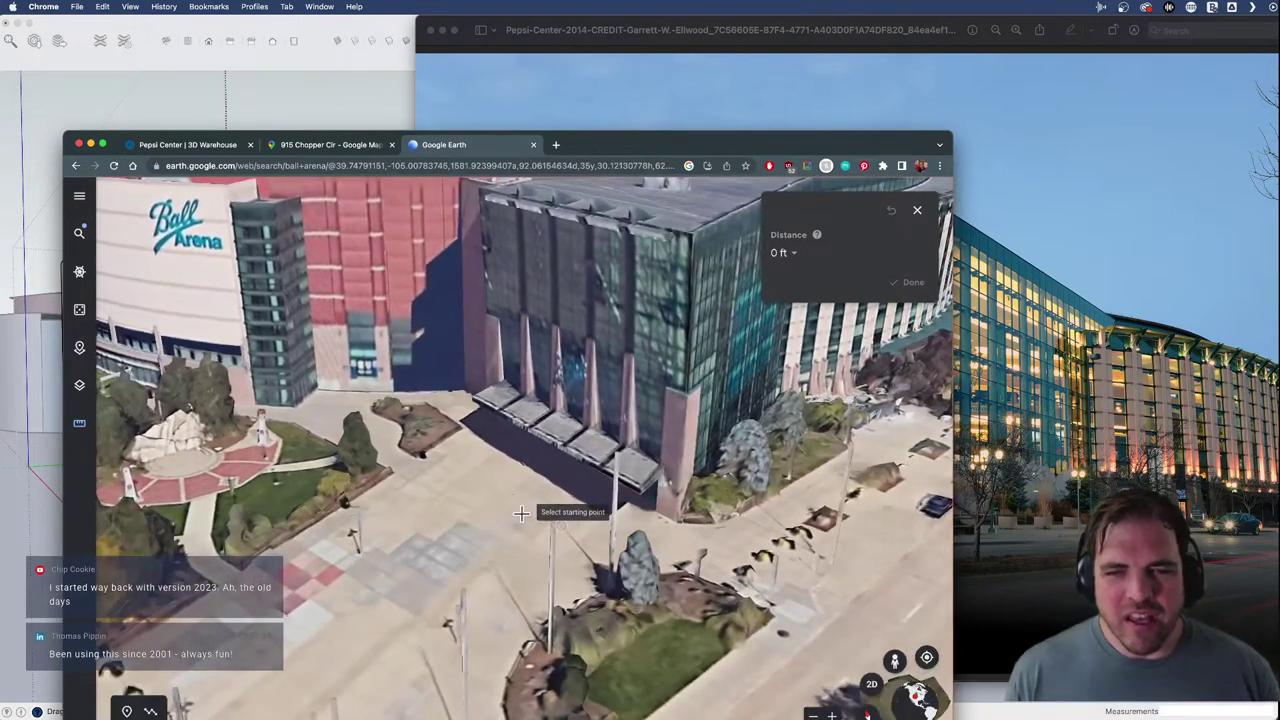
{"action": "left_click_drag", "start_coordinate": [624, 142], "coordinate": [611, 186]}
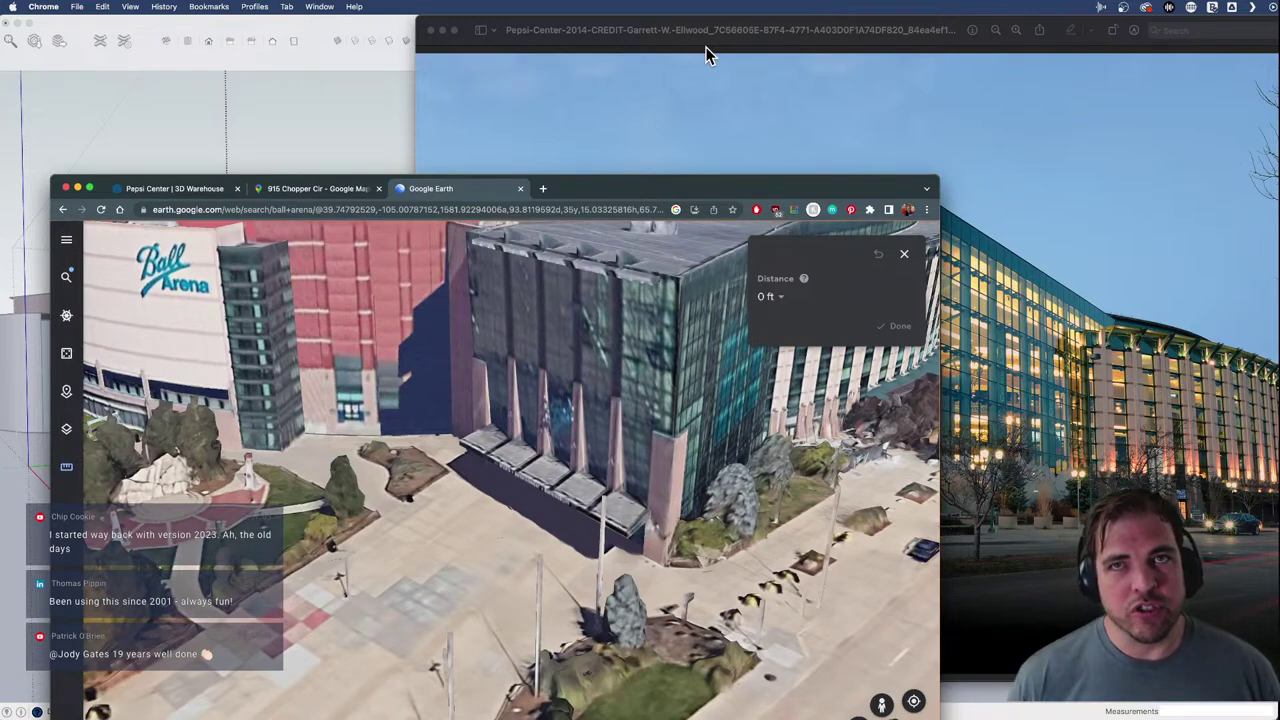
{"action": "left_click", "coordinate": [384, 128]}
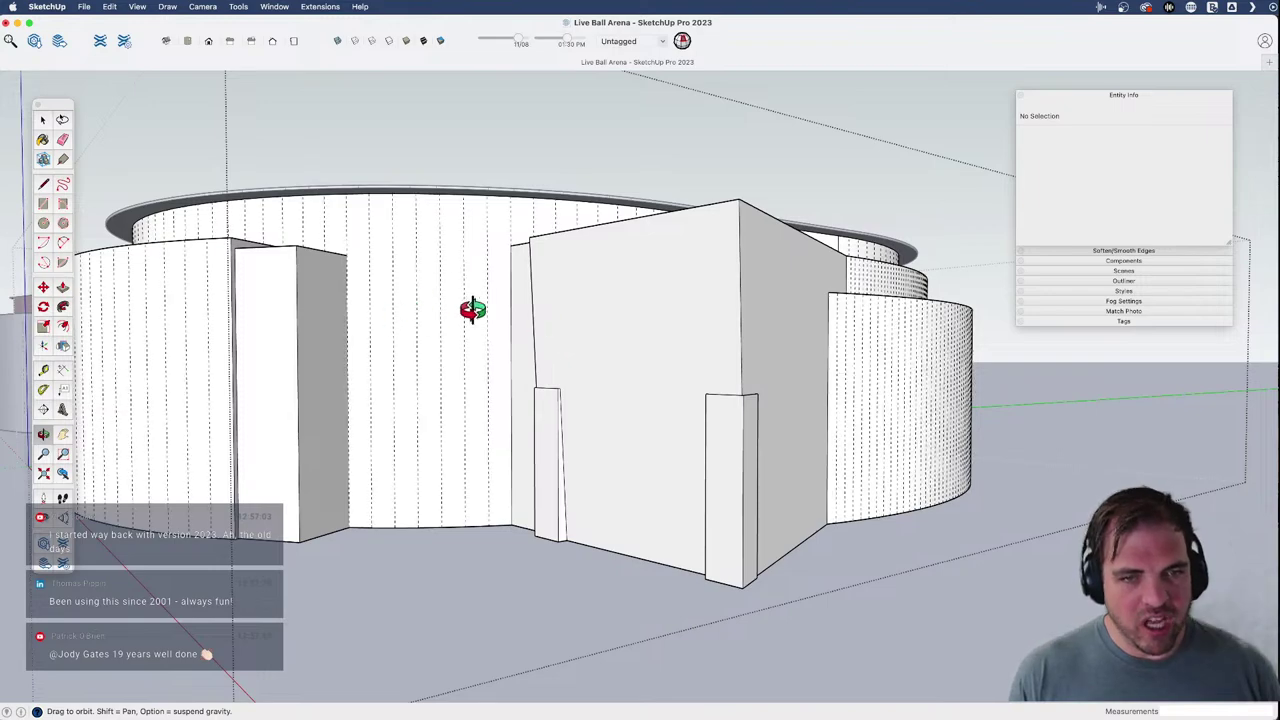
- Inspect the wing's two base panels in SketchUp from several angles and compare them with the reference photo
{"action": "middle_click_drag", "start_coordinate": [471, 350], "coordinate": [491, 443], "text": "shift"}
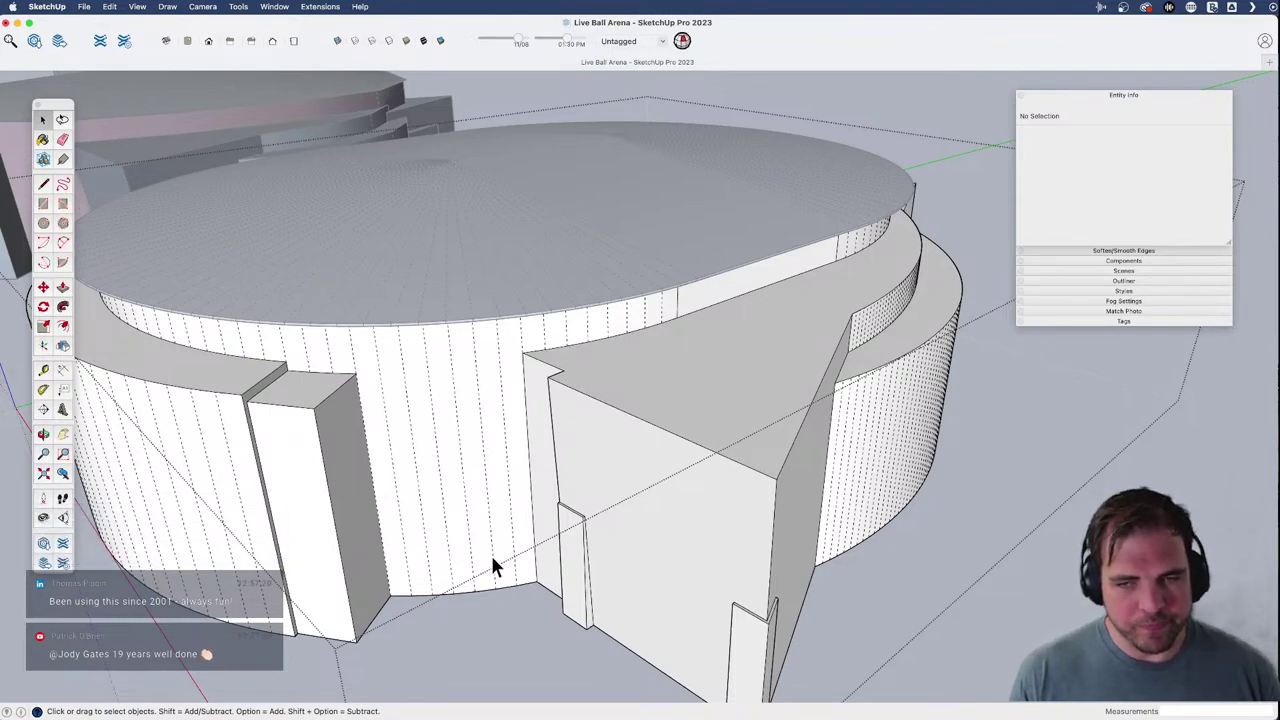
{"action": "scroll", "coordinate": [491, 560], "scroll_direction": "down", "scroll_amount": 3}
{"action": "middle_click_drag", "start_coordinate": [580, 571], "coordinate": [544, 467], "text": "shift"}
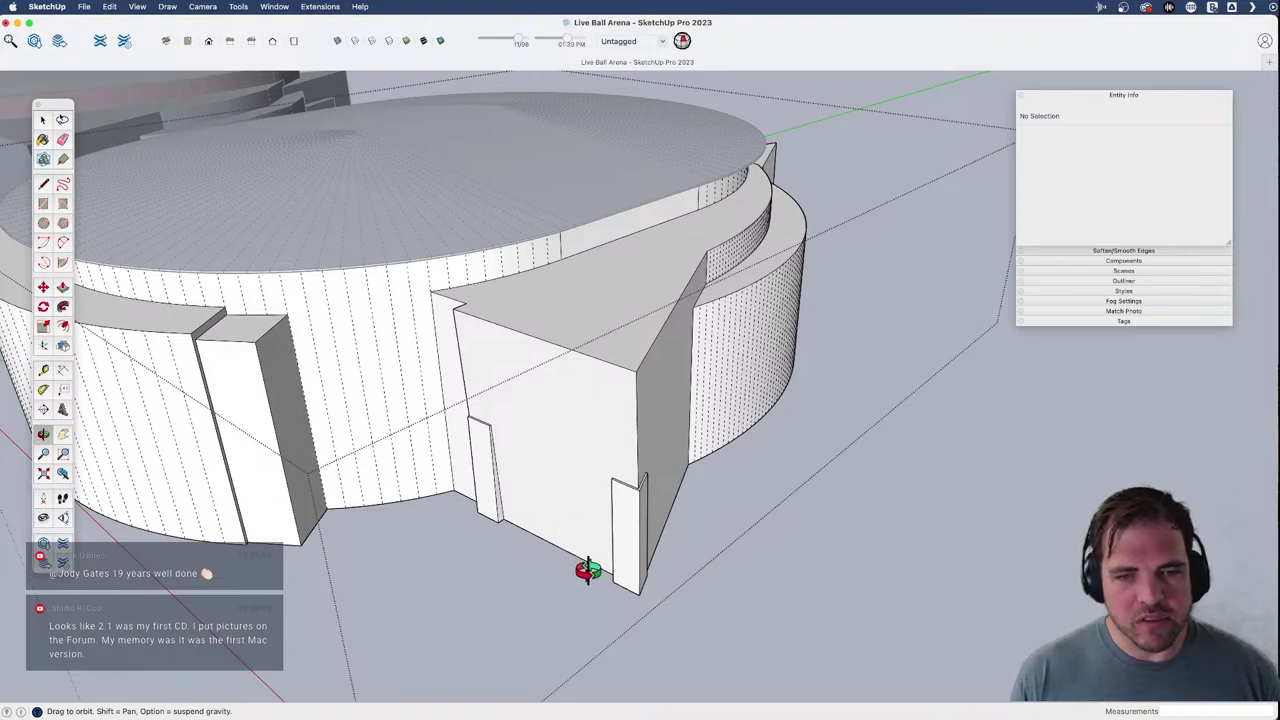
{"action": "scroll", "coordinate": [587, 577], "scroll_direction": "up", "scroll_amount": 6}
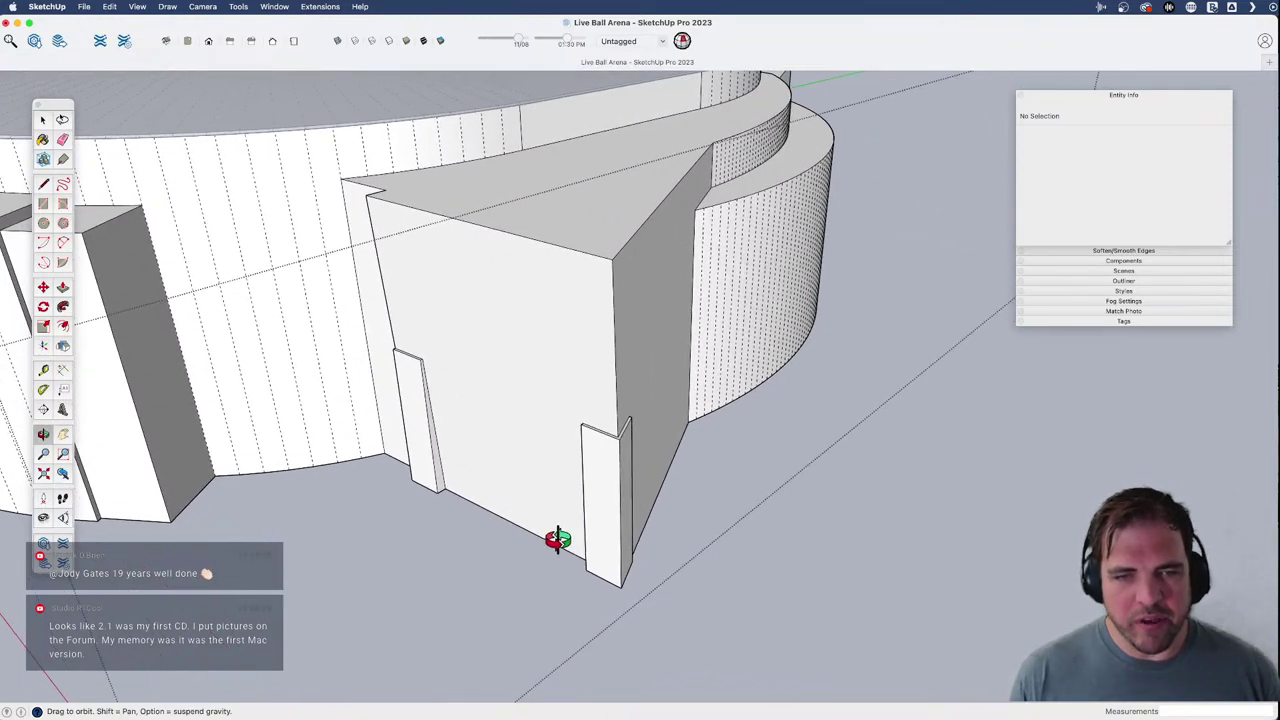
{"action": "left_click_drag", "start_coordinate": [527, 533], "coordinate": [507, 527]}
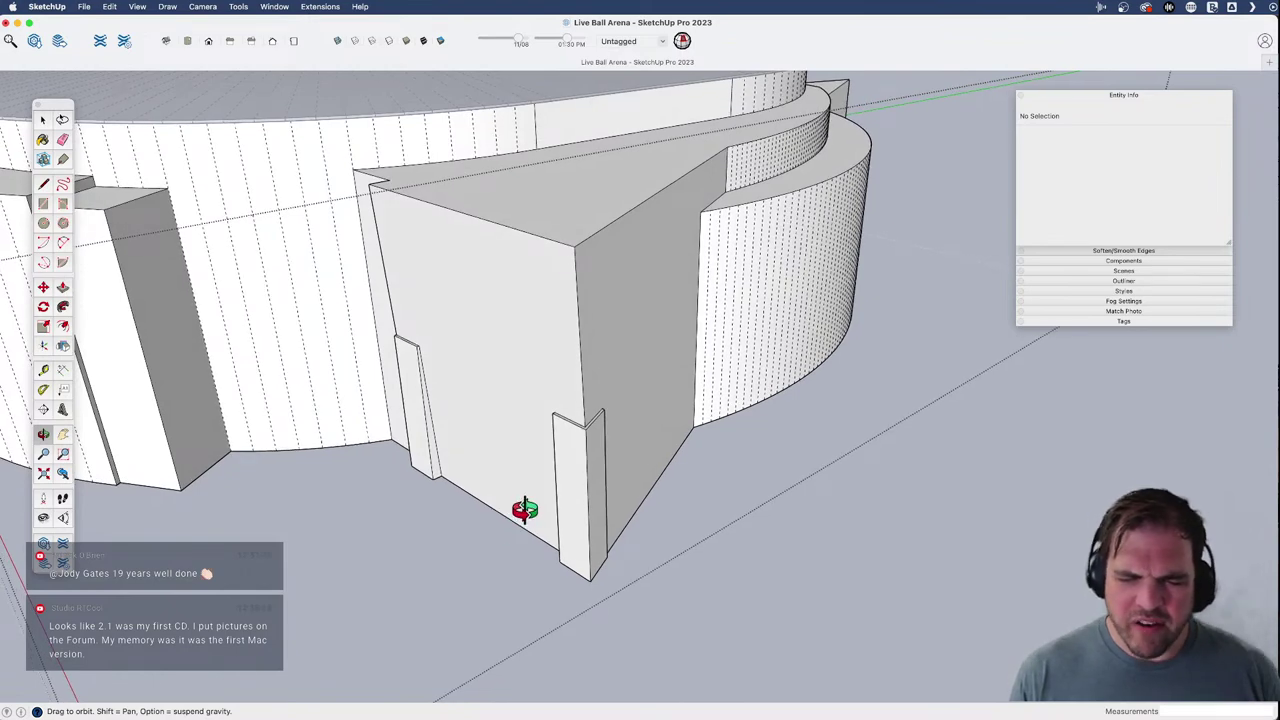
{"action": "scroll", "coordinate": [522, 507], "scroll_direction": "up", "scroll_amount": 6}
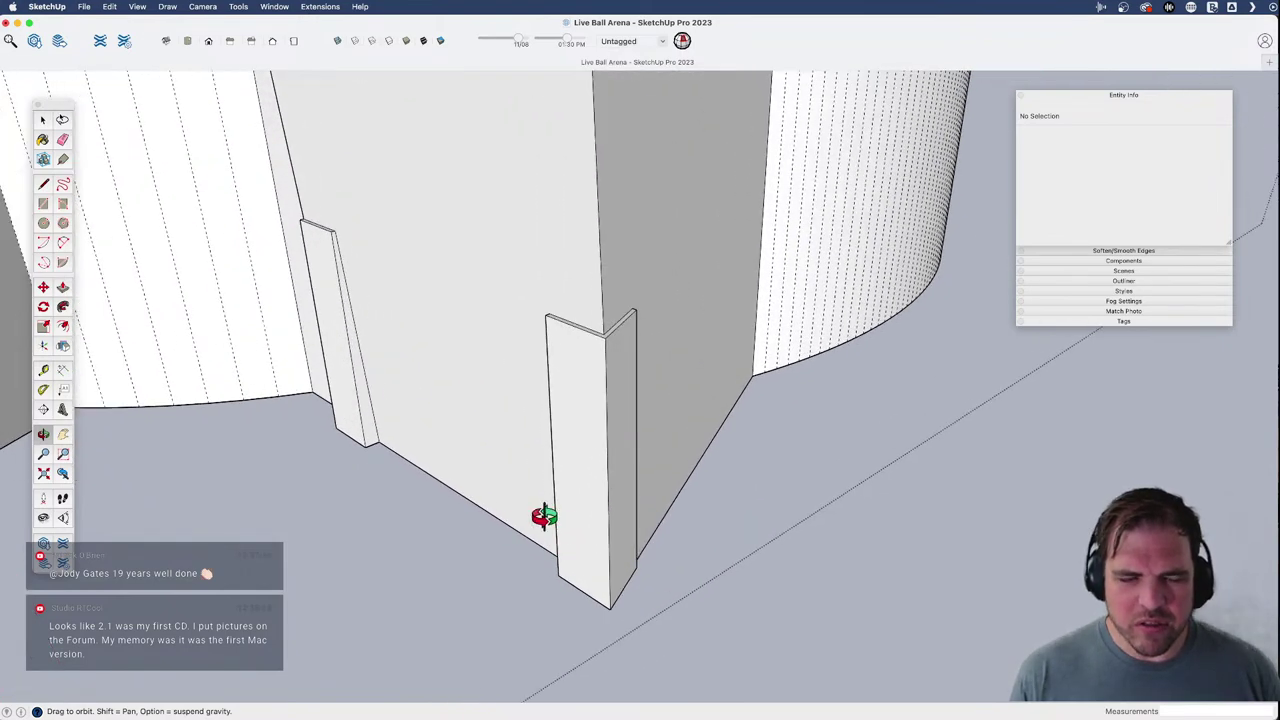
{"action": "left_click_drag", "start_coordinate": [543, 520], "coordinate": [594, 560], "text": "shift"}
{"action": "left_click_drag", "start_coordinate": [691, 446], "coordinate": [572, 473]}
{"action": "scroll", "coordinate": [572, 473], "scroll_direction": "down", "scroll_amount": 1}
{"action": "key", "text": "super+Tab"}
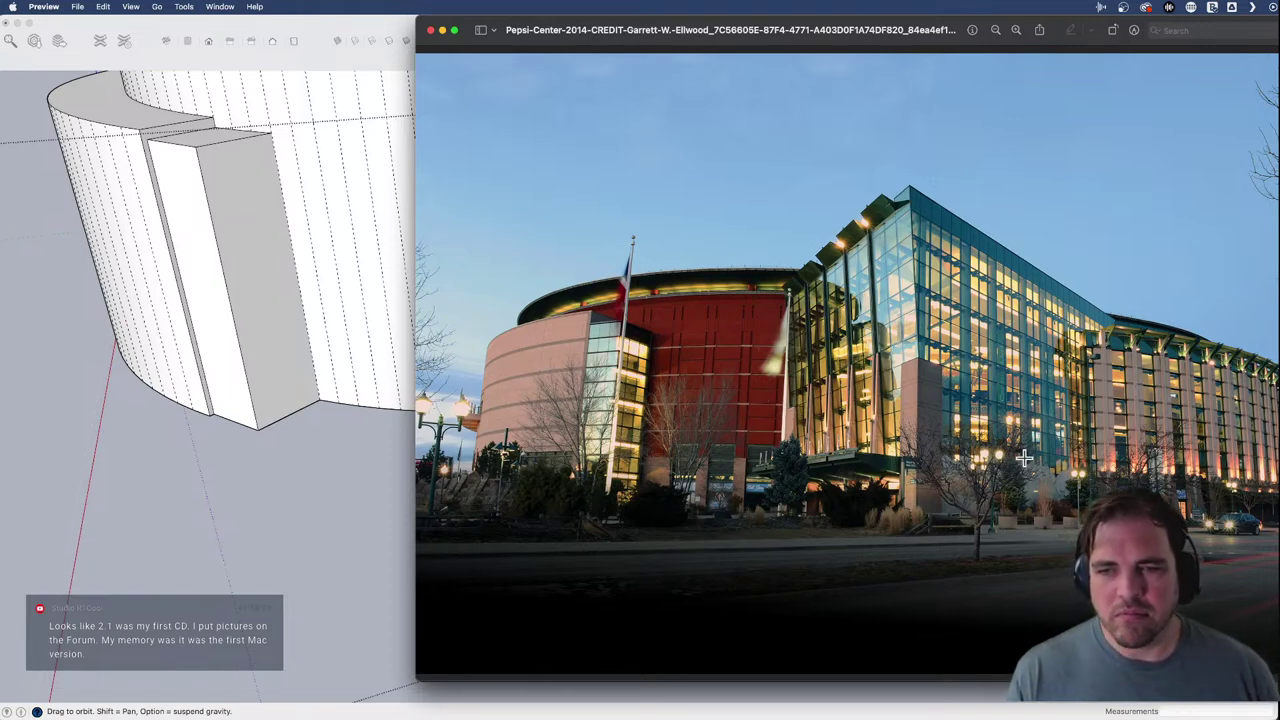
{"action": "left_click", "coordinate": [385, 432]}
- Offset the outline of the wing's long side face inward by 8 inches
{"action": "key", "text": "space"}
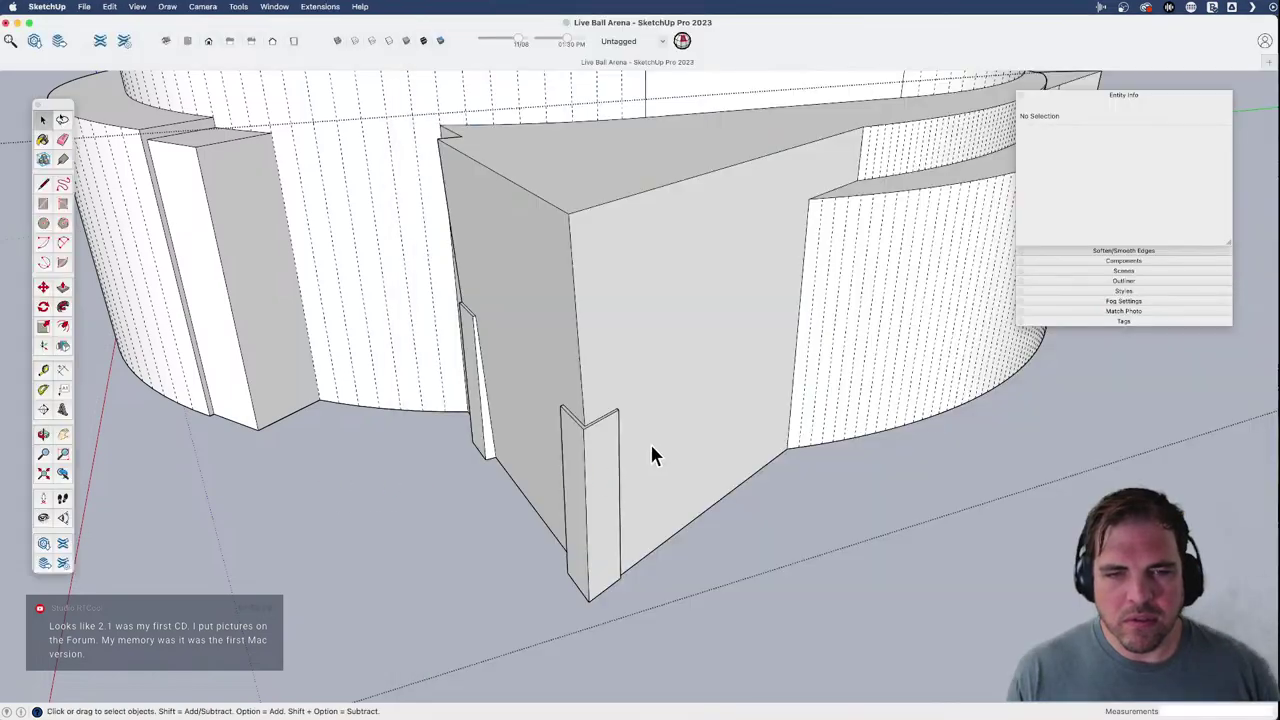
{"action": "left_click", "coordinate": [633, 422]}
{"action": "mouse_move", "coordinate": [606, 367]}
{"action": "middle_mouse_down"}
{"action": "mouse_move", "coordinate": [570, 412]}
{"action": "mouse_move", "coordinate": [614, 440]}
{"action": "mouse_move", "coordinate": [600, 411]}
{"action": "mouse_move", "coordinate": [630, 438]}
{"action": "mouse_move", "coordinate": [766, 369]}
{"action": "mouse_move", "coordinate": [591, 394]}
{"action": "middle_mouse_up"}
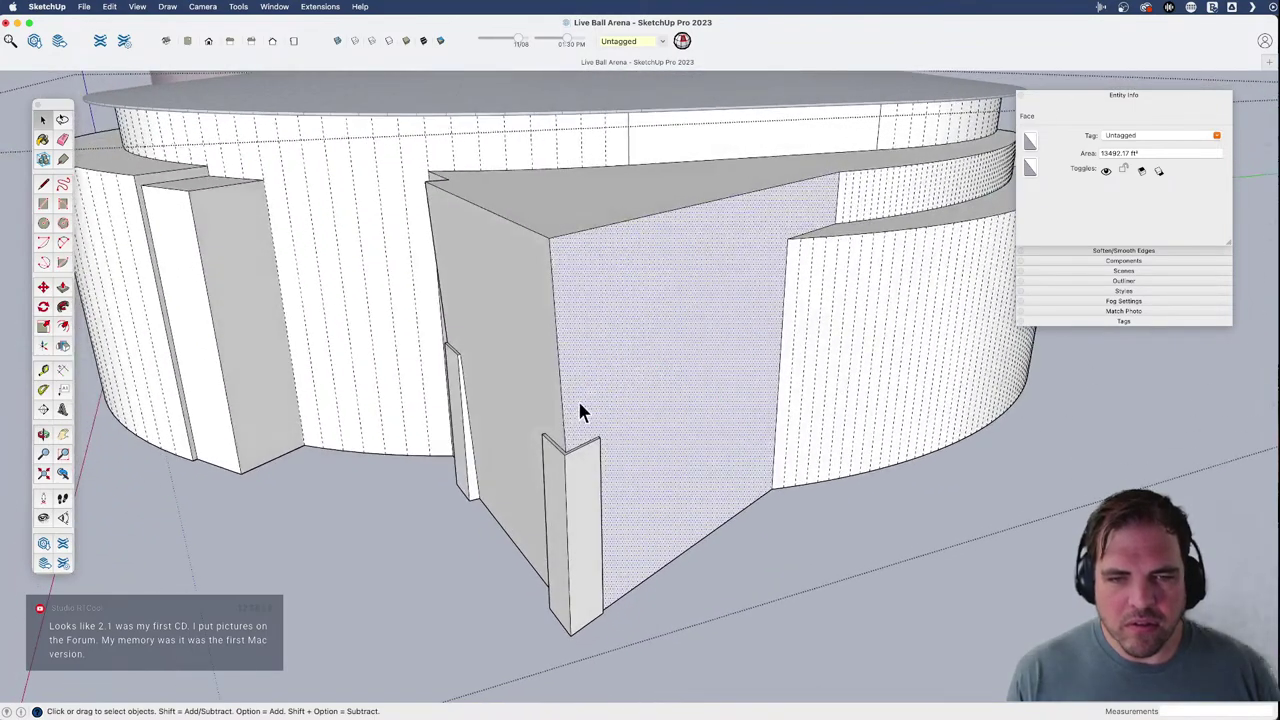
{"action": "key", "text": "f"}
{"action": "left_click", "coordinate": [564, 412]}
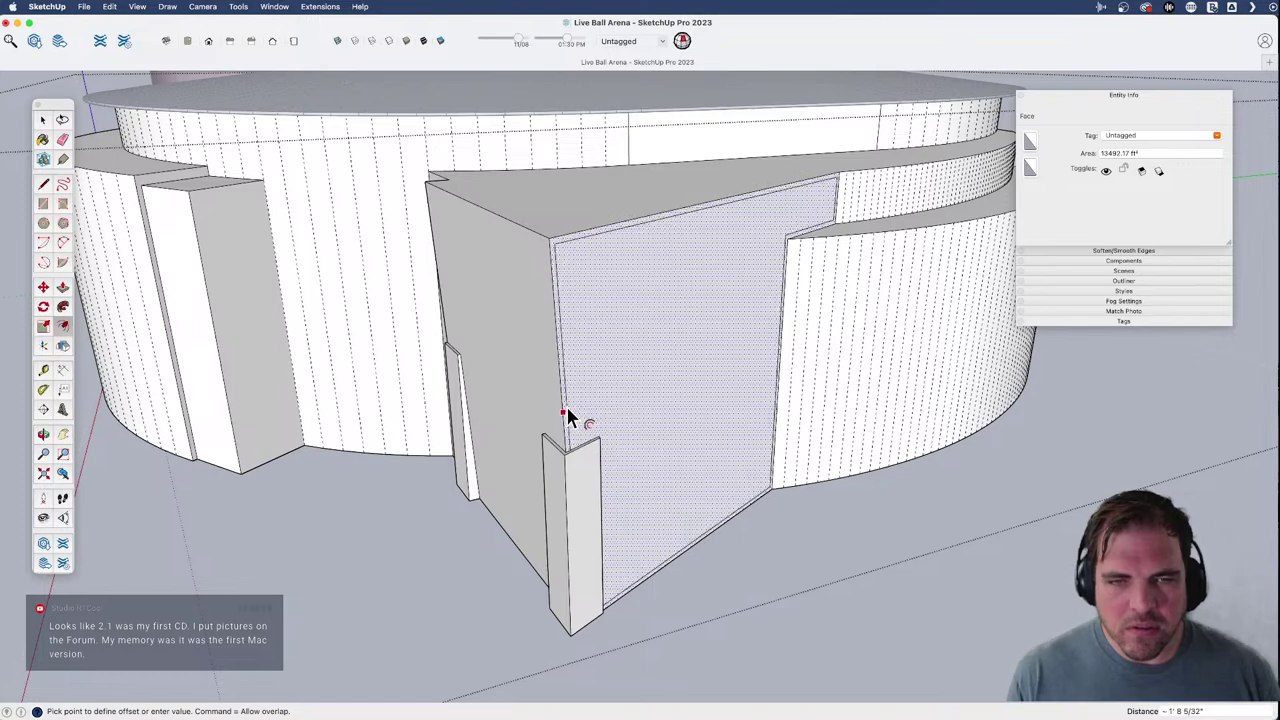
{"action": "left_click", "coordinate": [567, 418]}
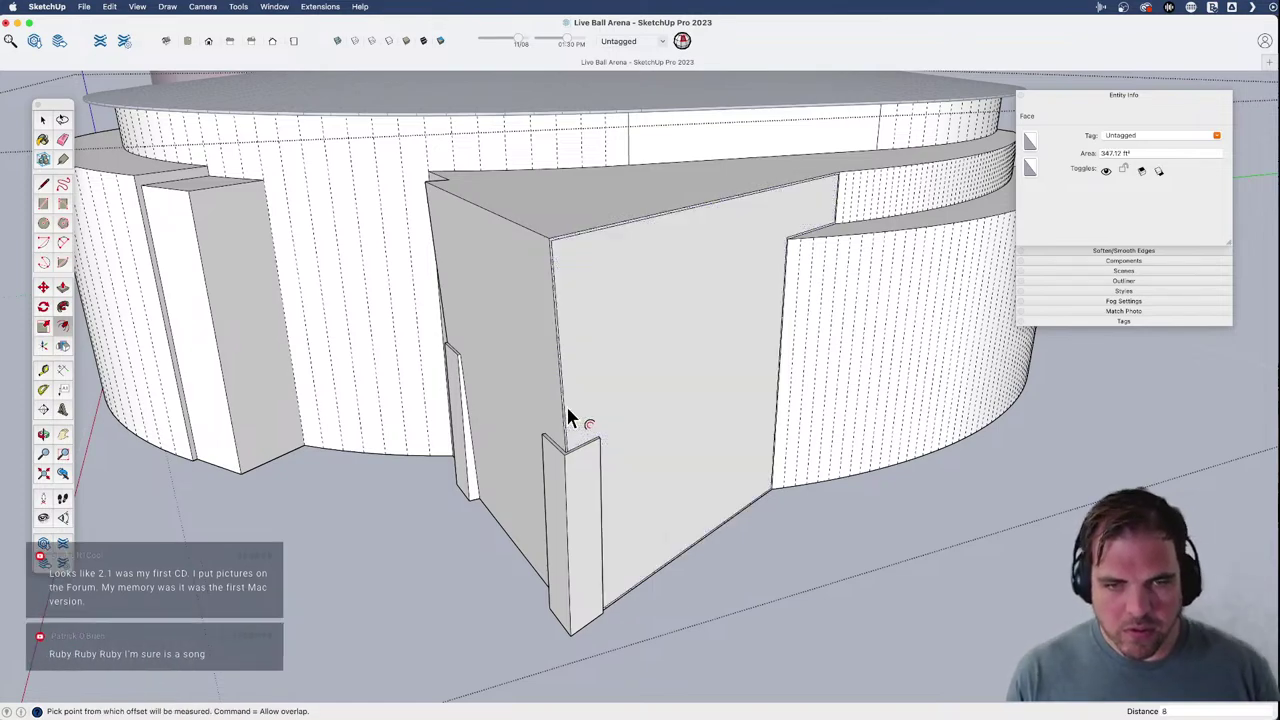
{"action": "middle_click_drag", "start_coordinate": [577, 428], "coordinate": [751, 434]}
{"action": "key", "text": "space"}
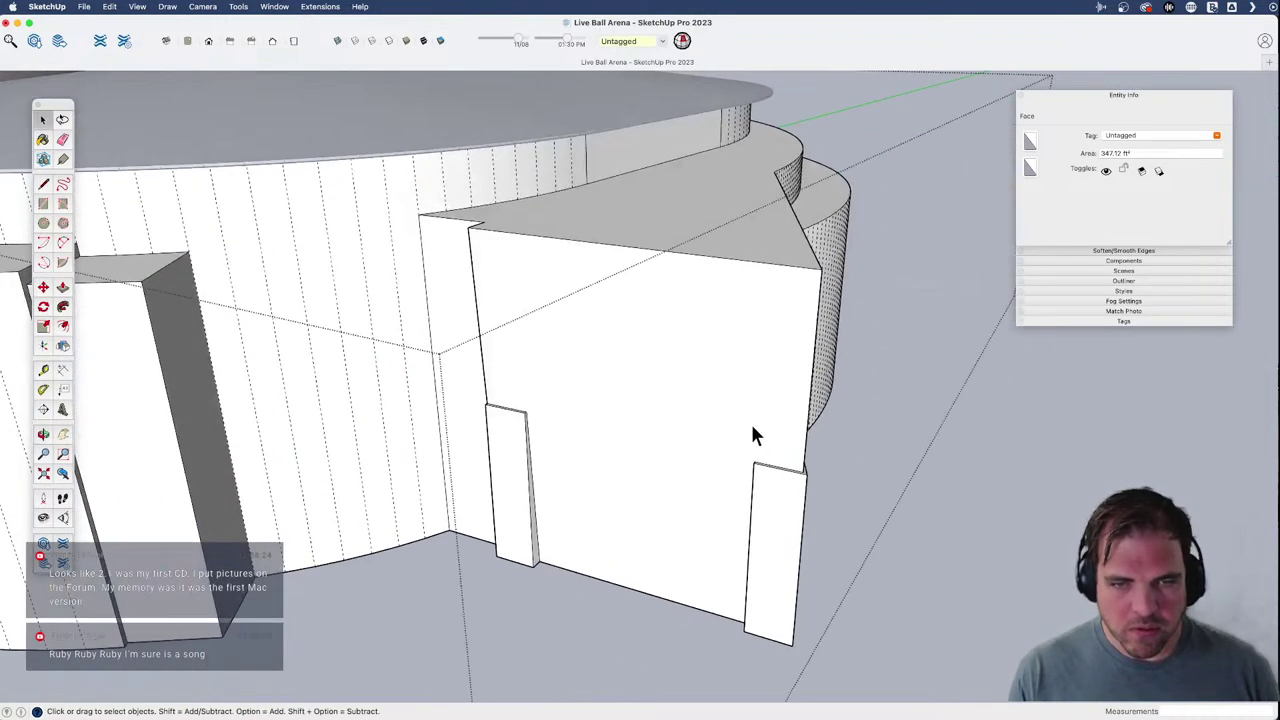
- Try to offset the outline of the wing's slanted end face inward and undo it
{"action": "left_click", "coordinate": [798, 437]}
{"action": "key", "text": "f"}
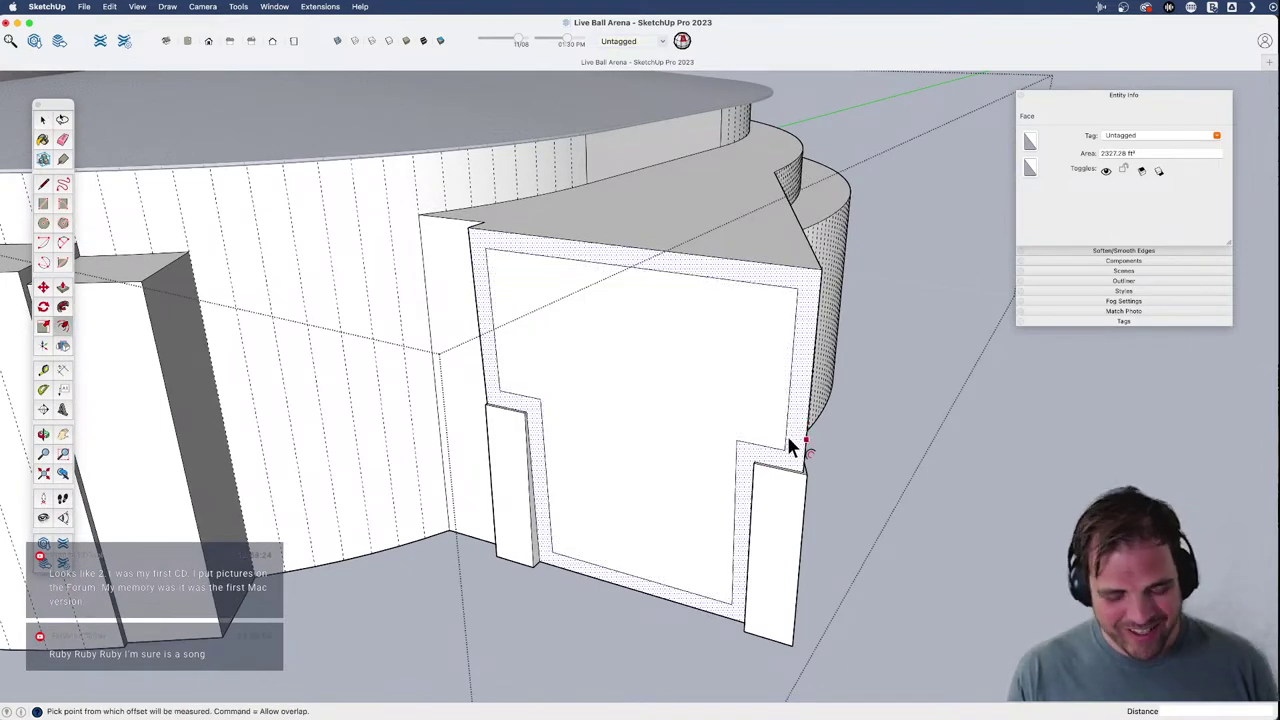
{"action": "key", "text": "space"}
{"action": "key", "text": "super+z"}
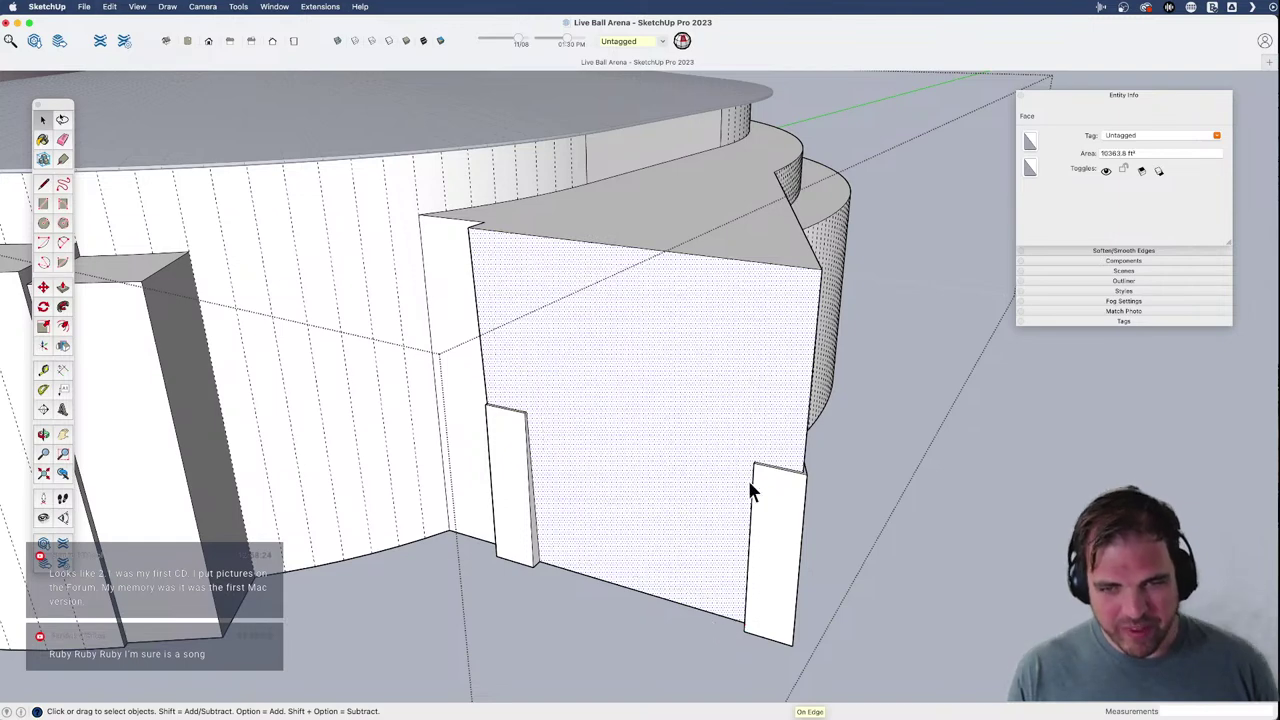
- Offset the outline of the wing's slanted end face, around both base panels, inward by 8 inches
{"action": "key", "text": "f"}
{"action": "left_click", "coordinate": [786, 443]}
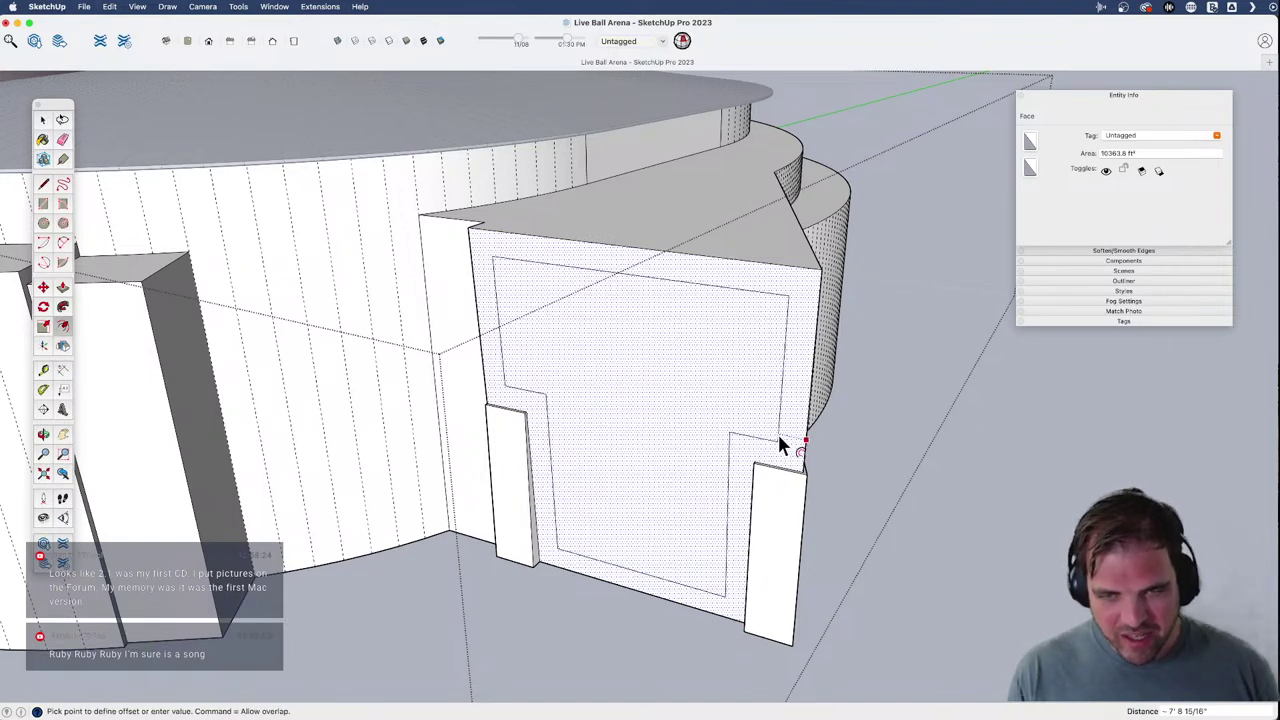
{"action": "type", "text": "8"}
{"action": "key", "text": "Return"}
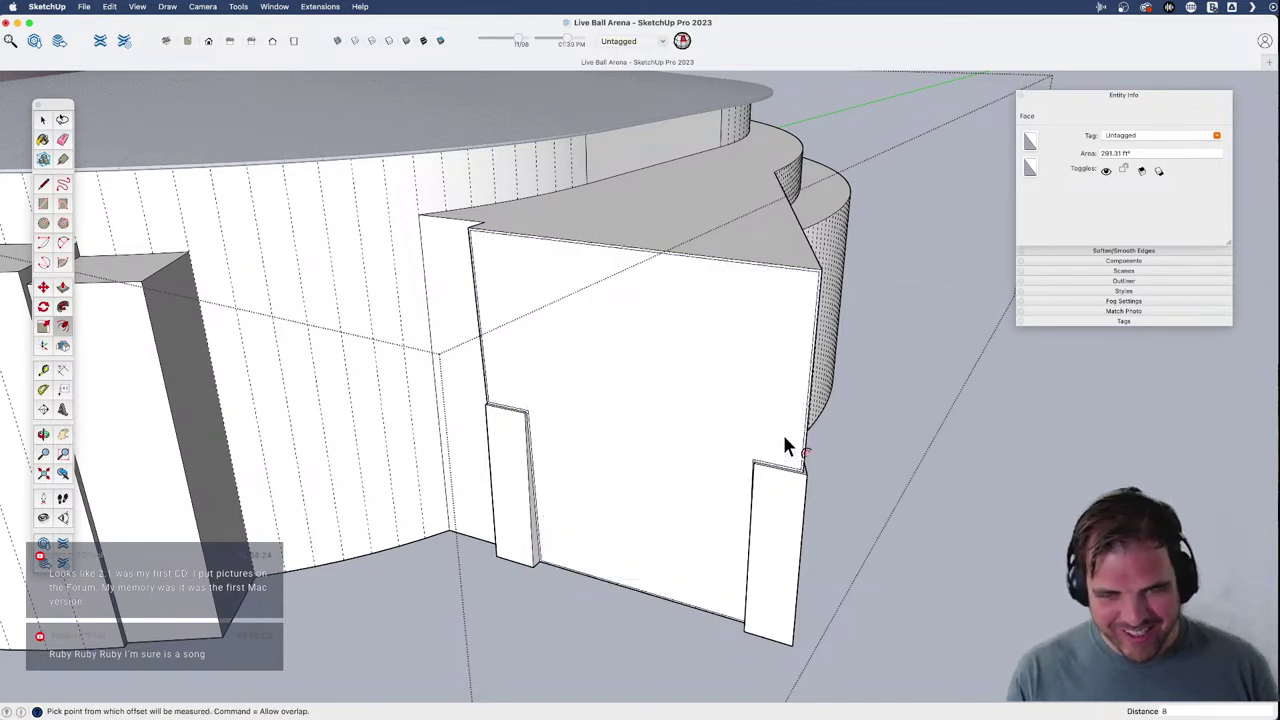
{"action": "key", "text": "space"}
- Examine the wing's bordered side and end faces from several angles, selecting each inner face in turn to check its extent
{"action": "middle_click_drag", "start_coordinate": [728, 449], "coordinate": [467, 470]}
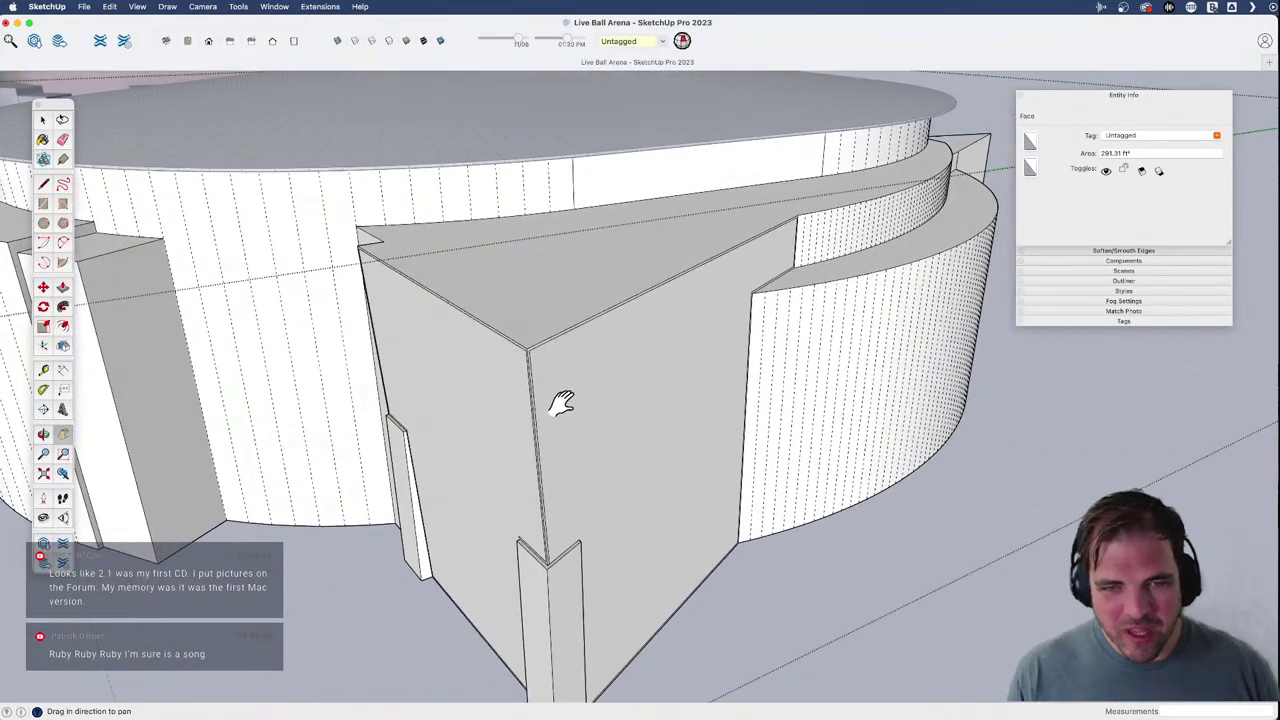
{"action": "scroll", "coordinate": [563, 406], "scroll_direction": "up", "scroll_amount": 4}
{"action": "scroll", "coordinate": [530, 398], "scroll_direction": "down", "scroll_amount": 3}
{"action": "middle_click_drag", "start_coordinate": [530, 398], "coordinate": [589, 383]}
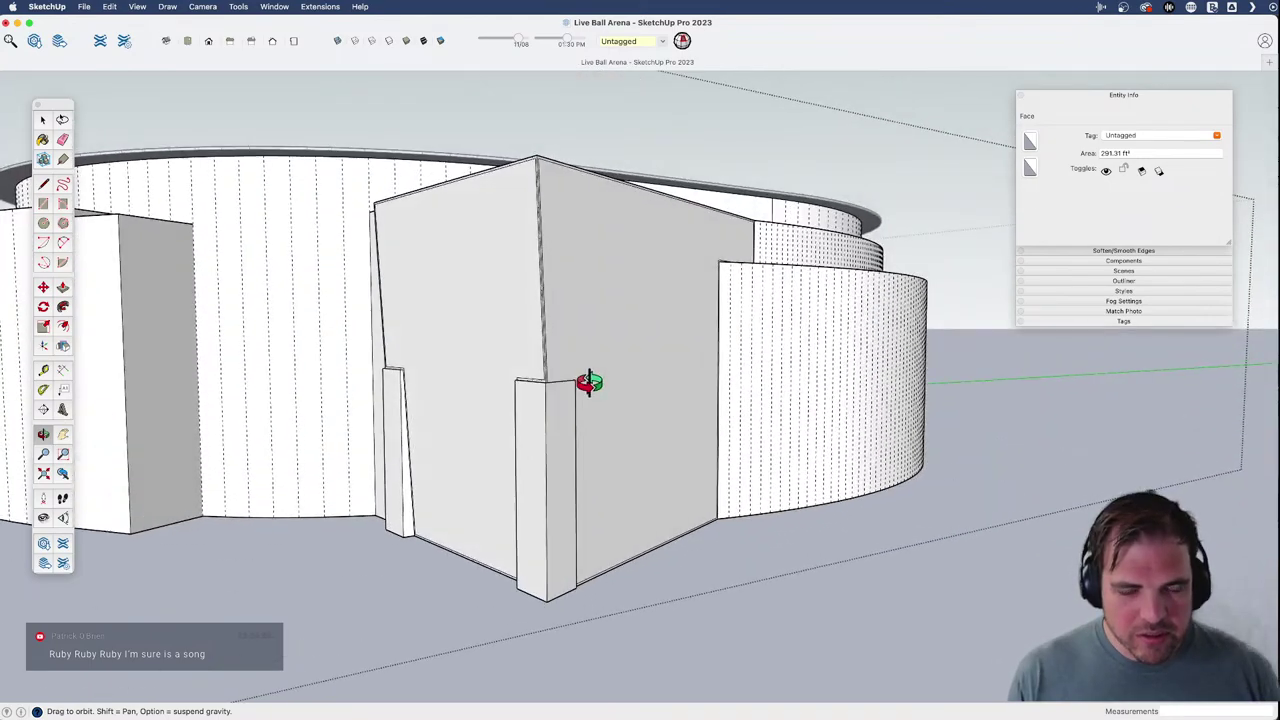
{"action": "scroll", "coordinate": [527, 553], "scroll_direction": "up", "scroll_amount": 3}
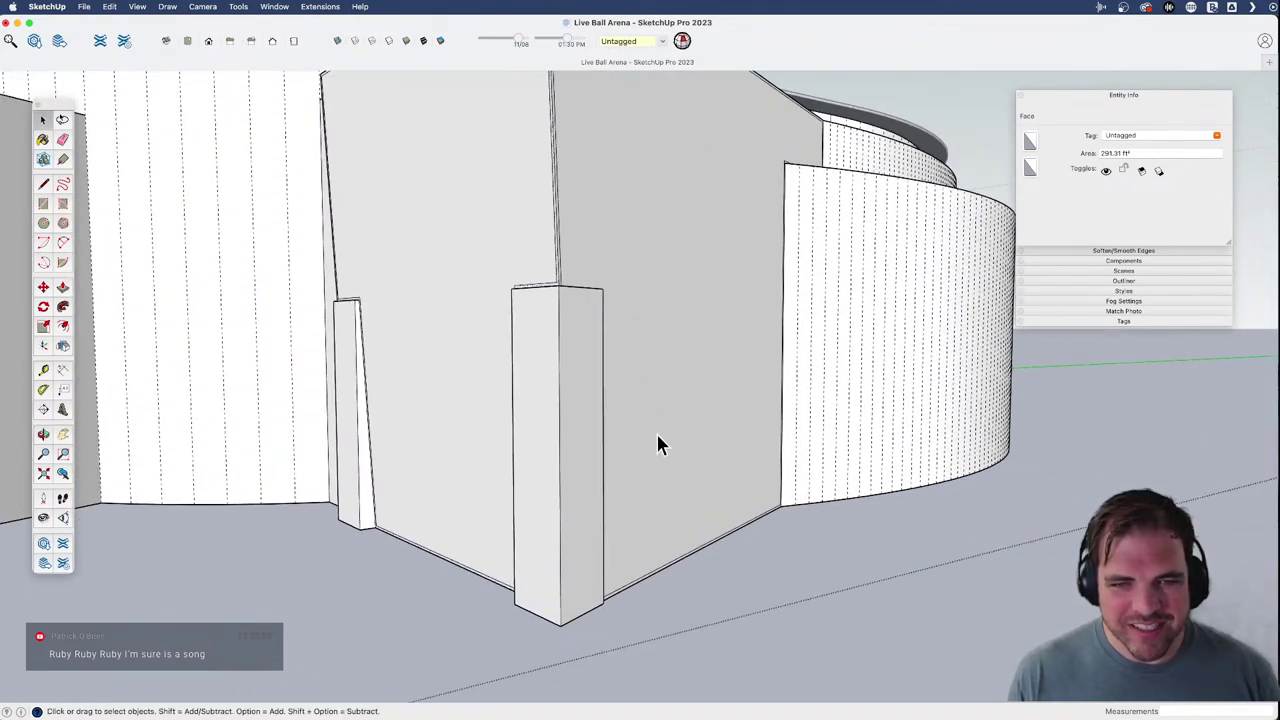
{"action": "left_click", "coordinate": [656, 431]}
{"action": "middle_click_drag", "start_coordinate": [600, 466], "coordinate": [585, 600]}
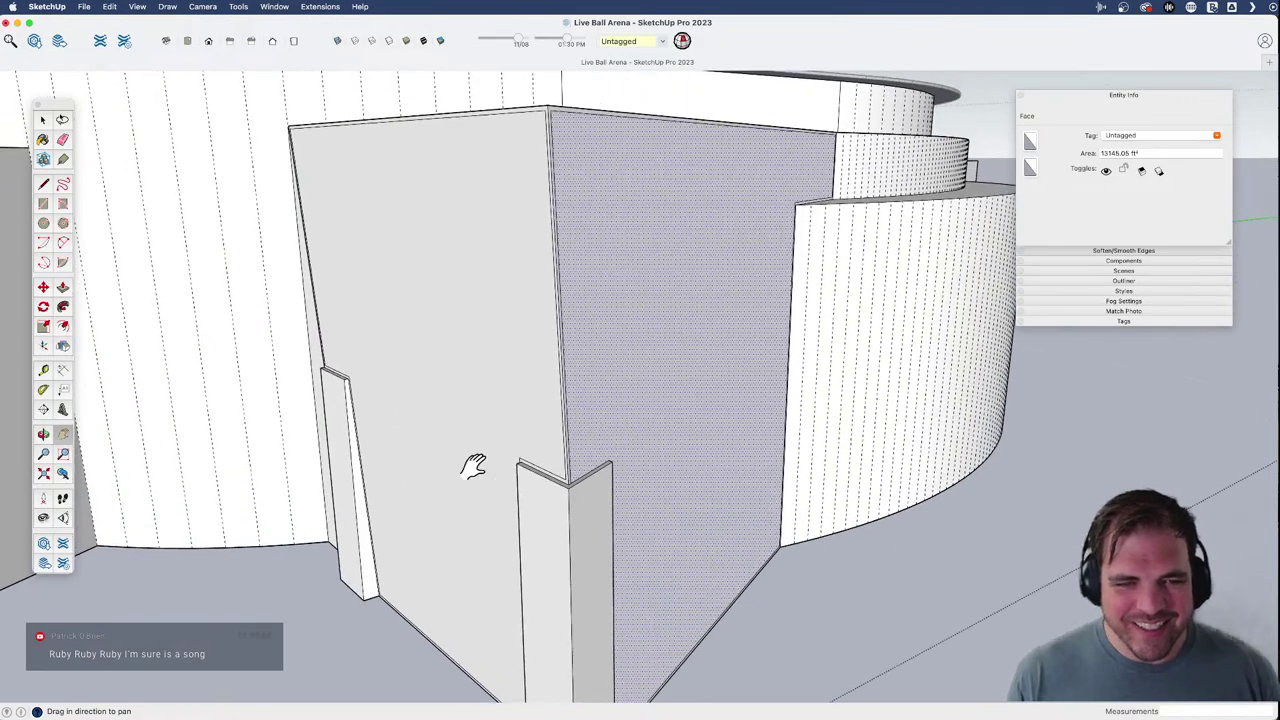
{"action": "middle_click_drag", "start_coordinate": [510, 380], "coordinate": [517, 457]}
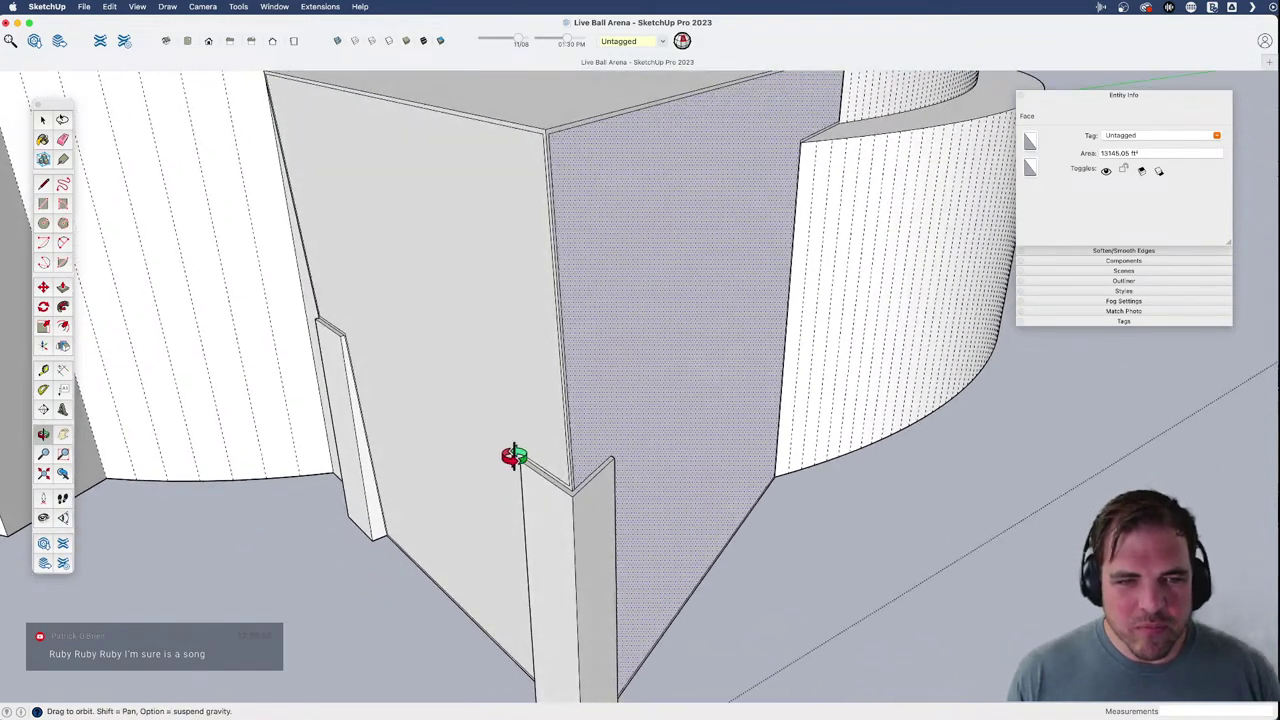
{"action": "key", "text": "space"}
{"action": "left_click", "coordinate": [522, 393]}
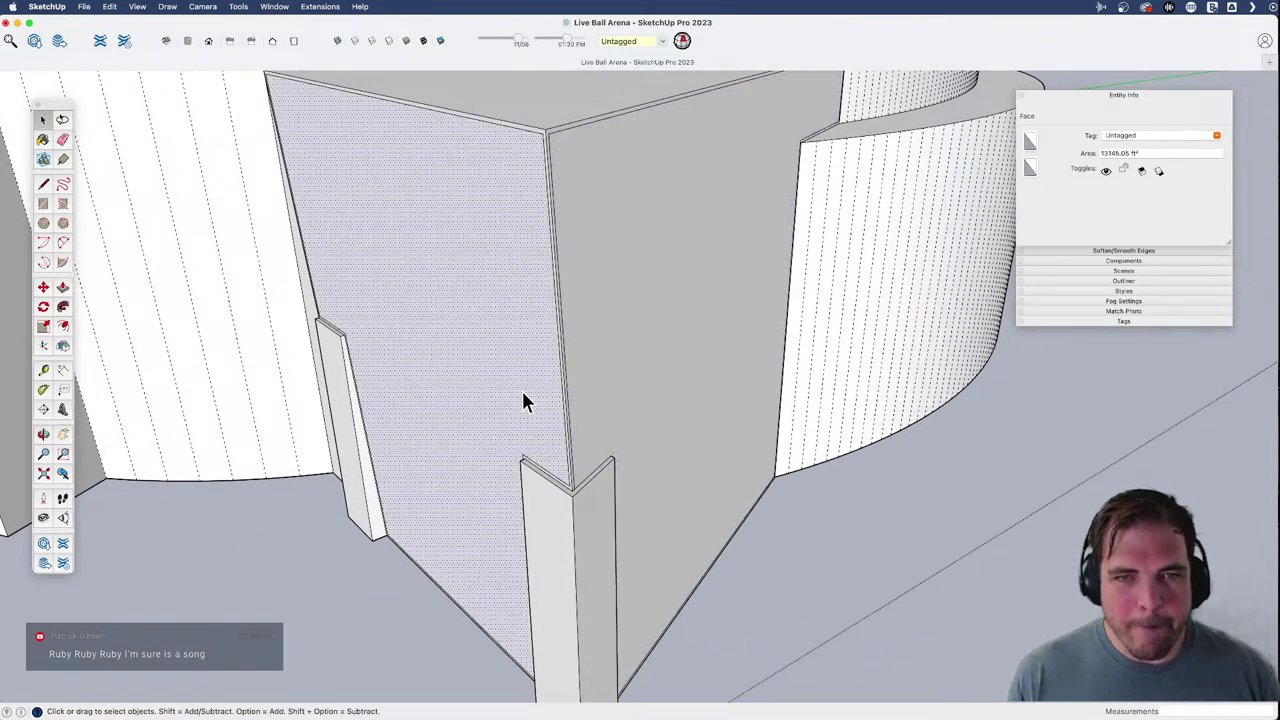
{"action": "scroll", "coordinate": [495, 420], "scroll_direction": "down", "scroll_amount": 5}
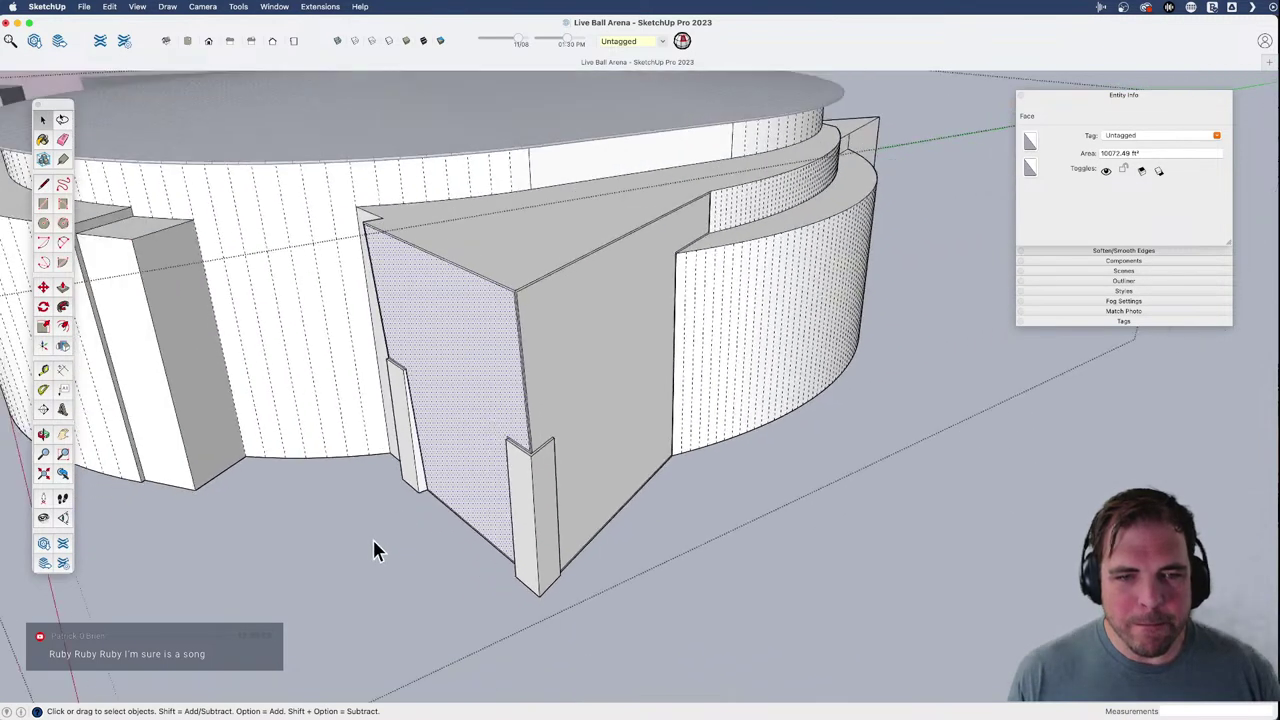
{"action": "left_click", "coordinate": [374, 542]}
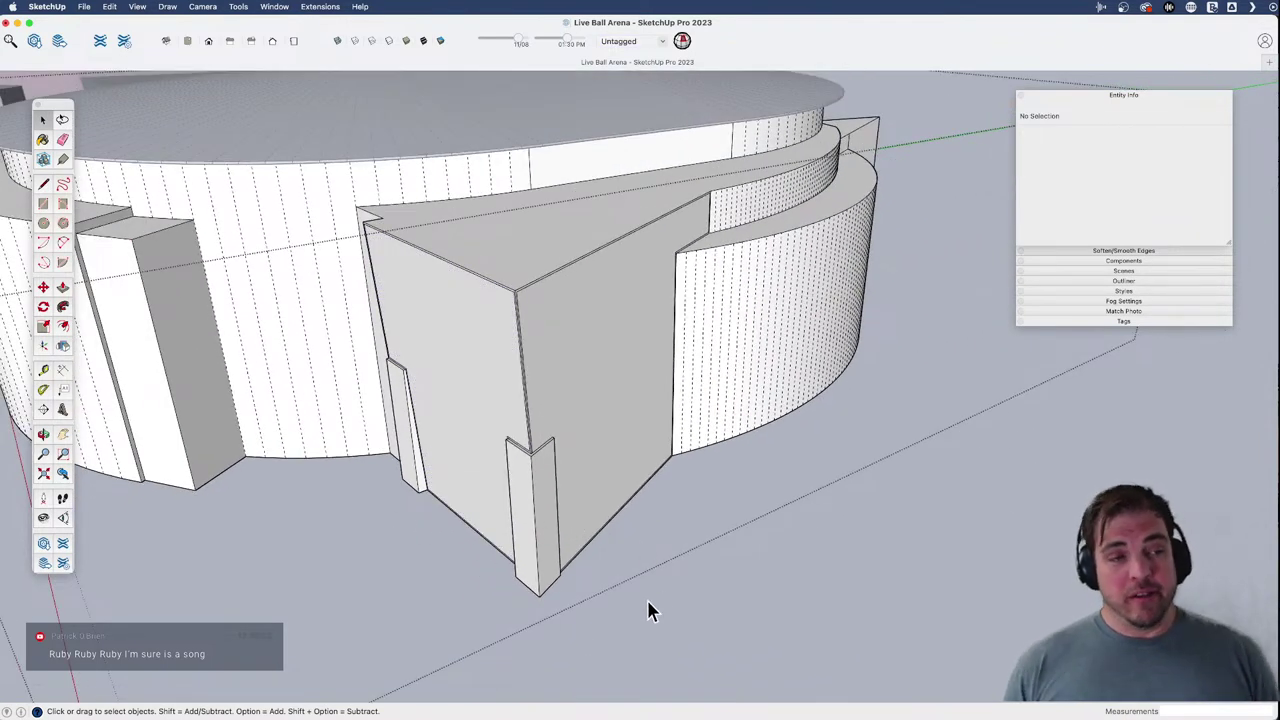
- Compare the wing with the Google Earth view, return to SketchUp and turn off the display of hidden geometry
{"action": "key", "text": "super+Tab"}
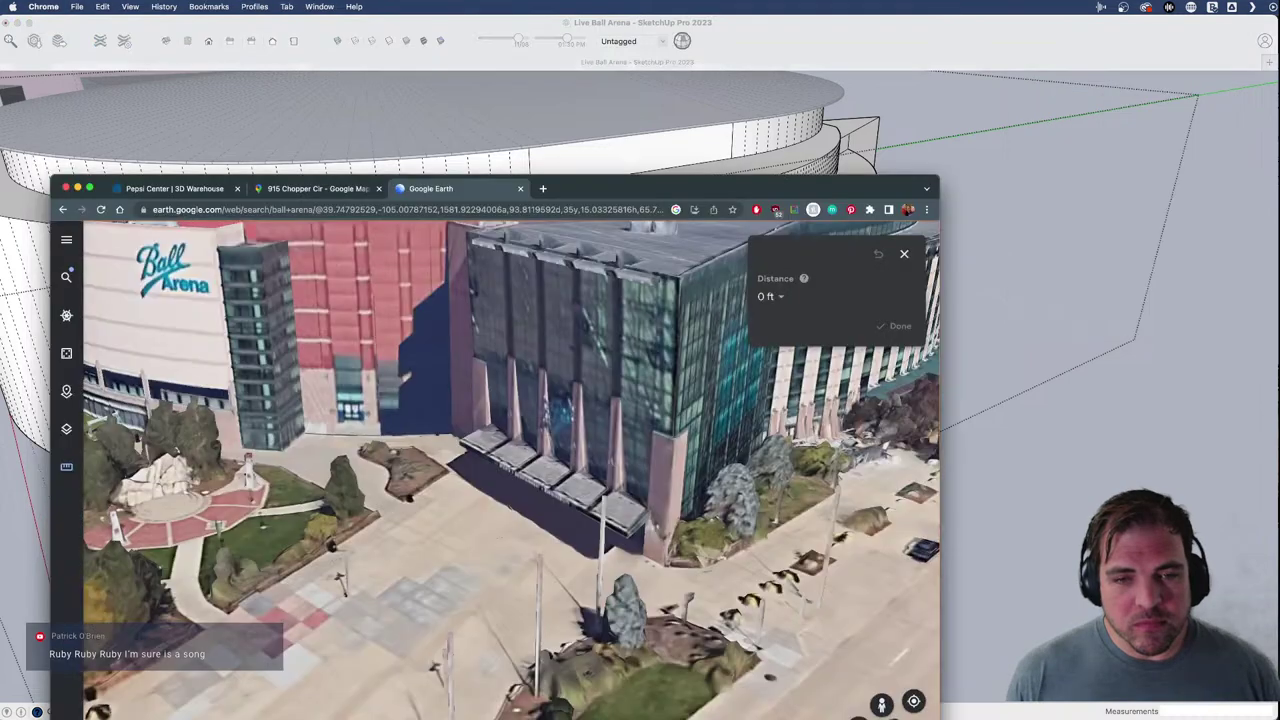
{"action": "left_click", "coordinate": [1024, 472]}
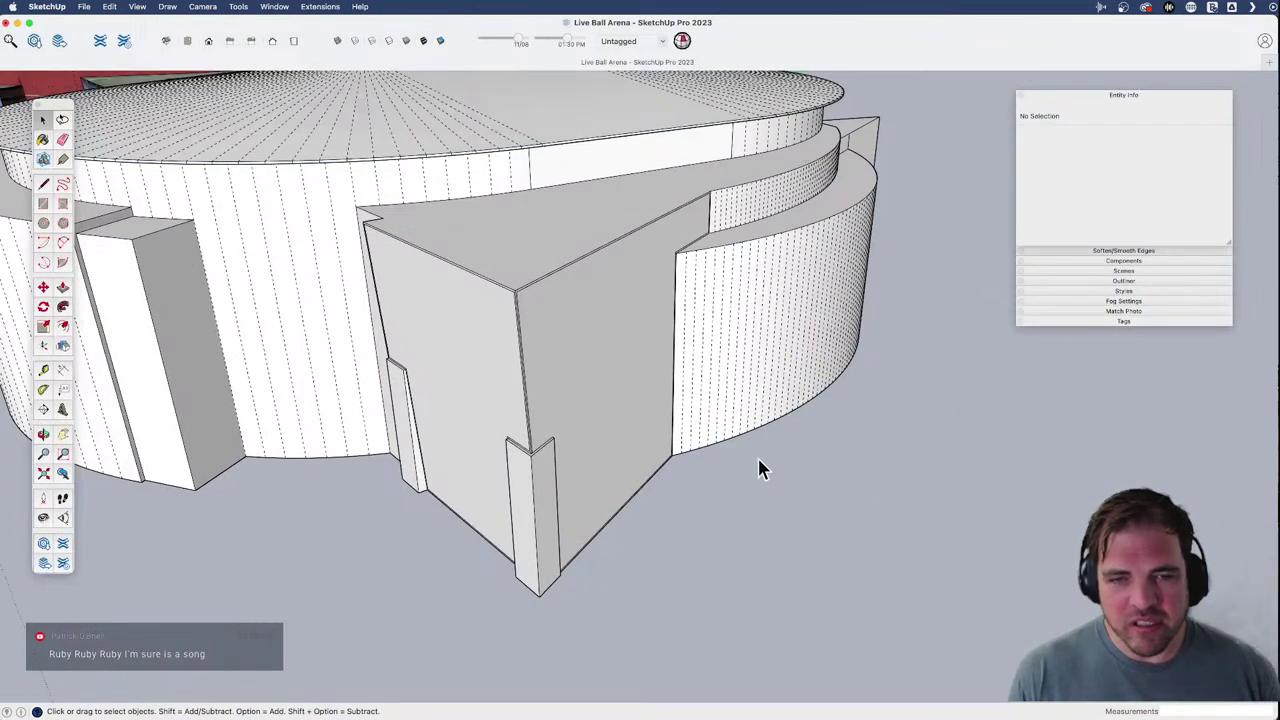
{"action": "key", "text": "alt+h"}
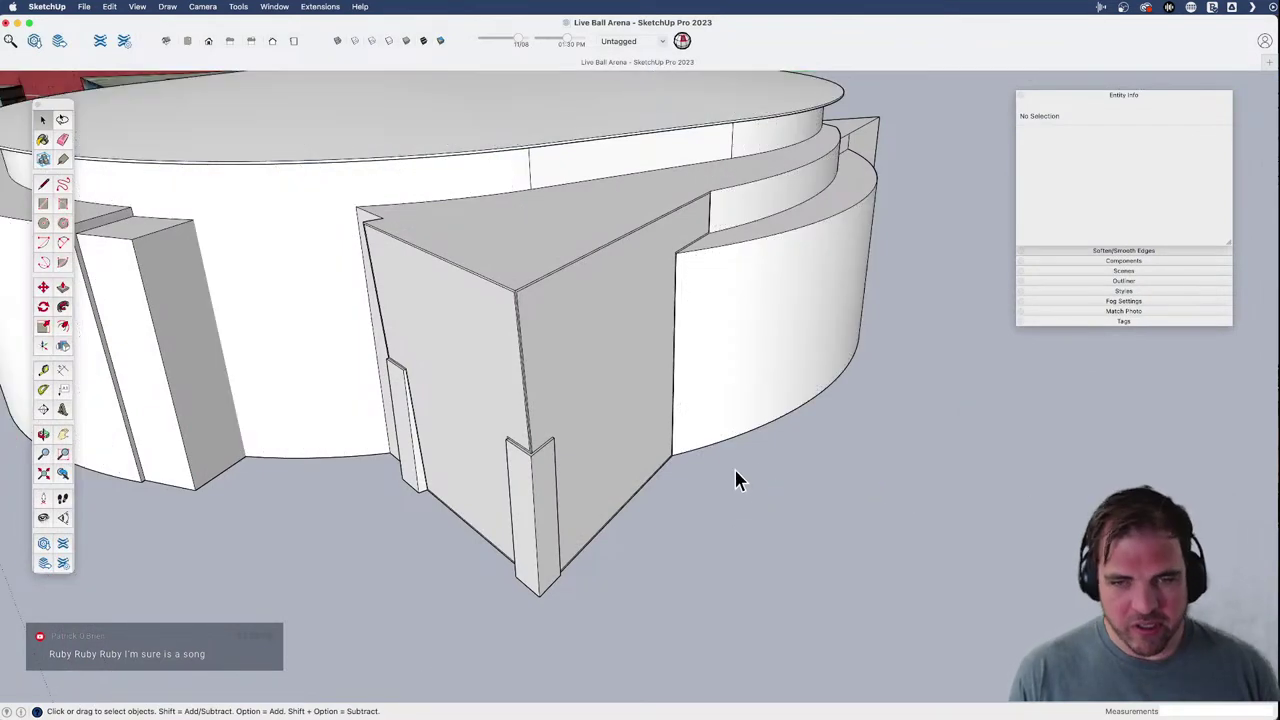
{"action": "left_click", "coordinate": [616, 454]}
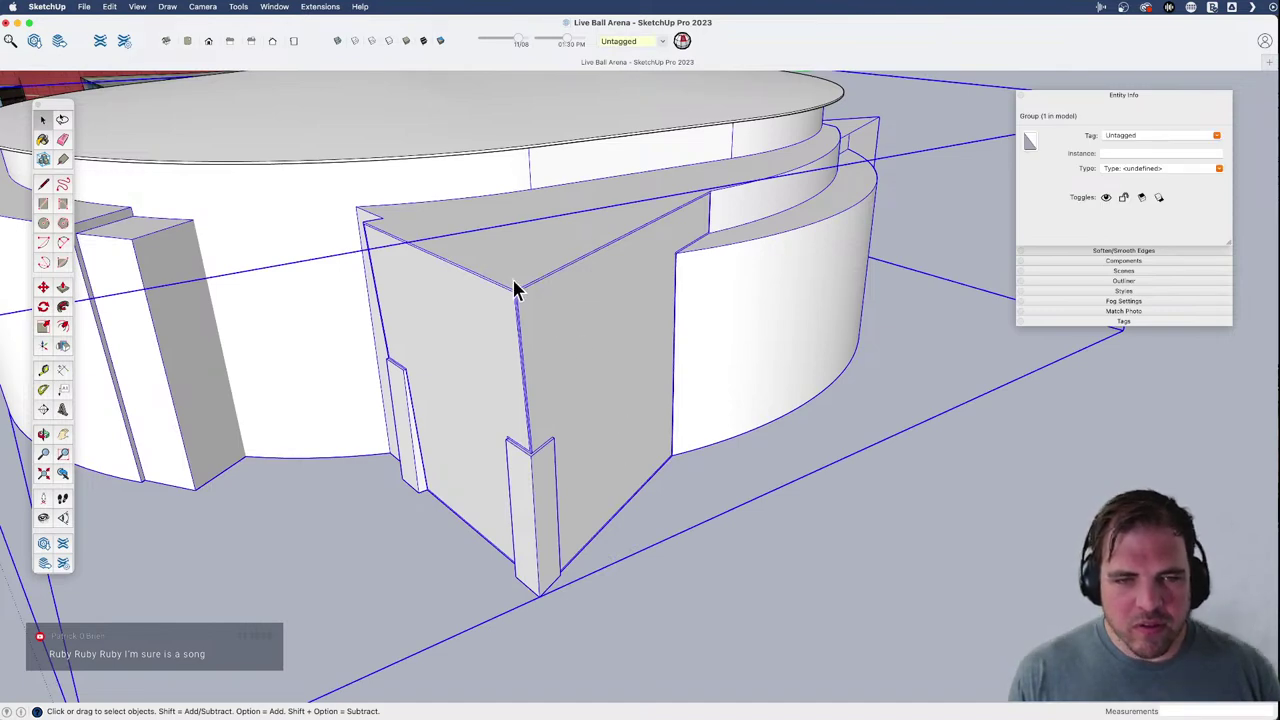
- Draw lines outside the building group along the top edges of the wing's end face and long side face
{"action": "middle_click_drag", "start_coordinate": [517, 286], "coordinate": [429, 349]}
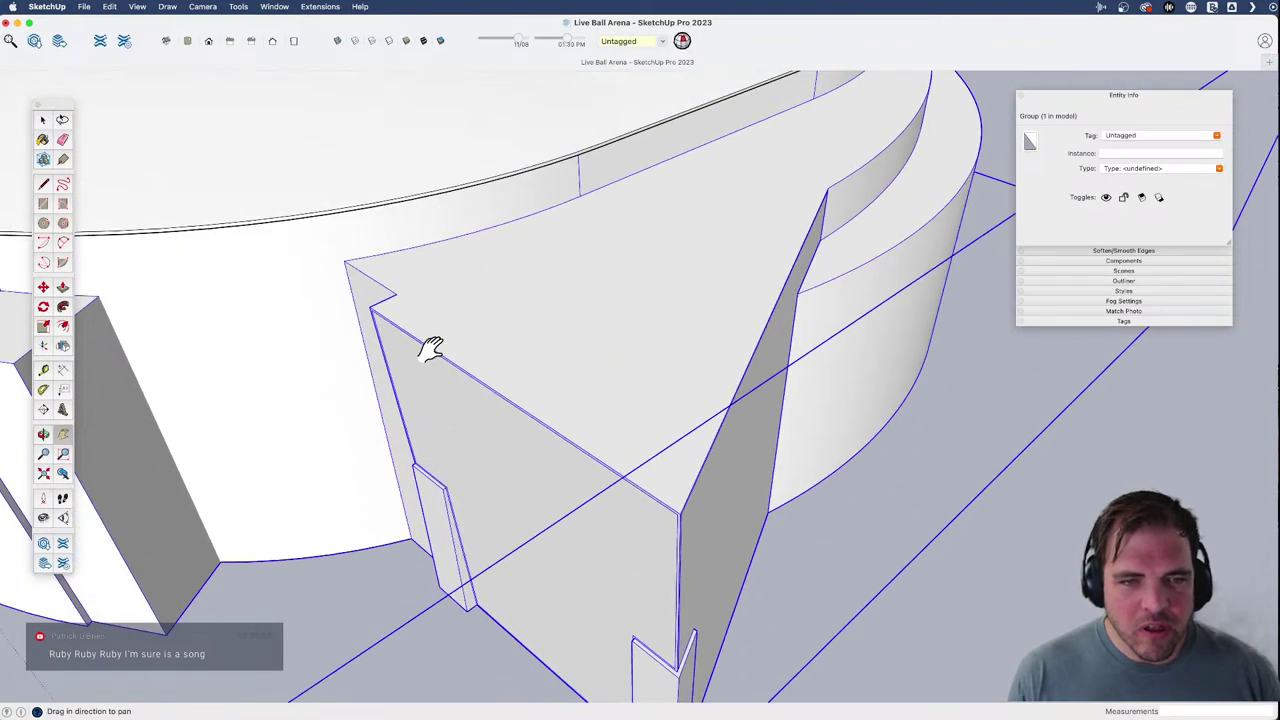
{"action": "key", "text": "l"}
{"action": "left_click", "coordinate": [373, 306]}
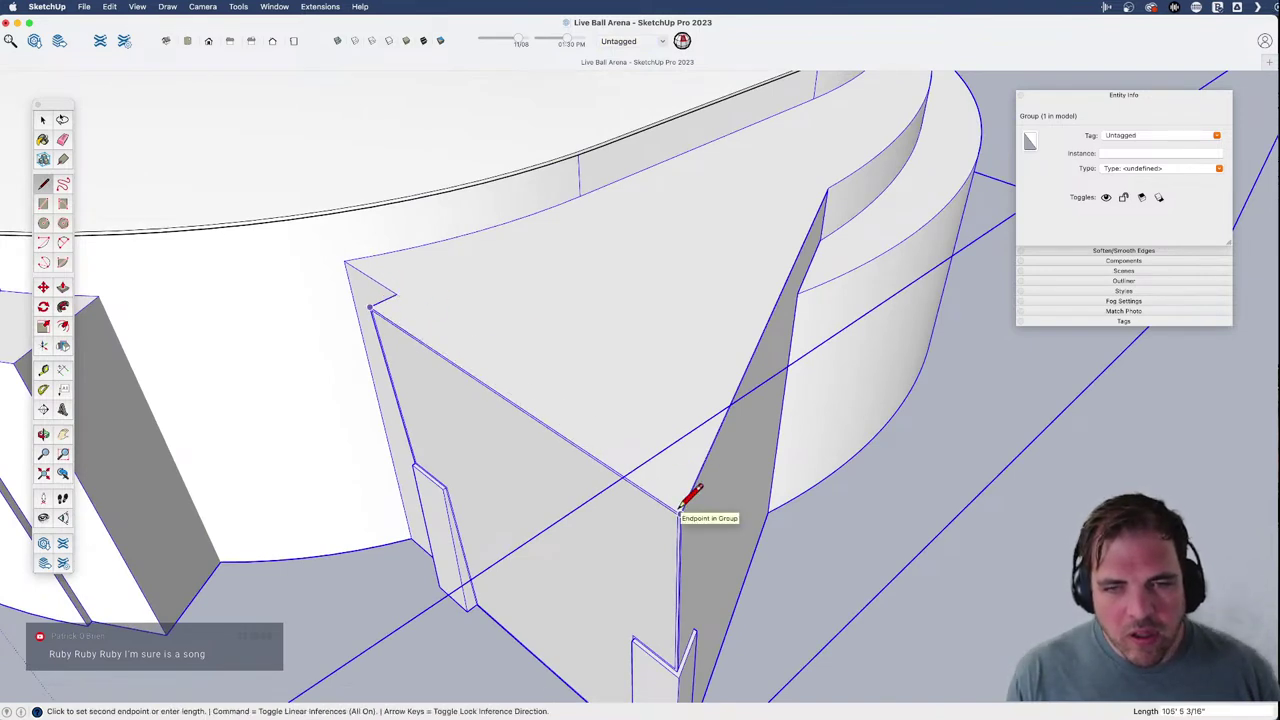
{"action": "left_click", "coordinate": [680, 511]}
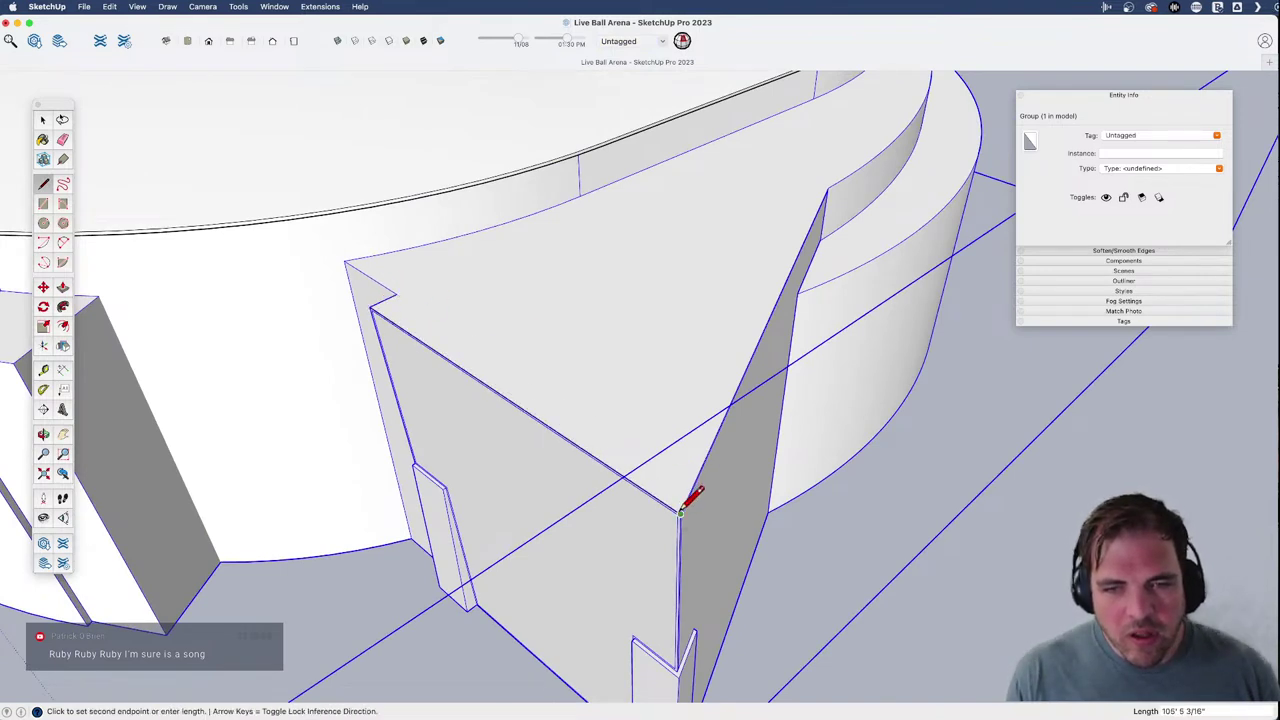
{"action": "left_click", "coordinate": [827, 190]}
{"action": "key", "text": "space"}
- Offset the two lines along the wing's top edges outward by 8 inches
{"action": "scroll", "coordinate": [695, 490], "scroll_direction": "up", "scroll_amount": 3}
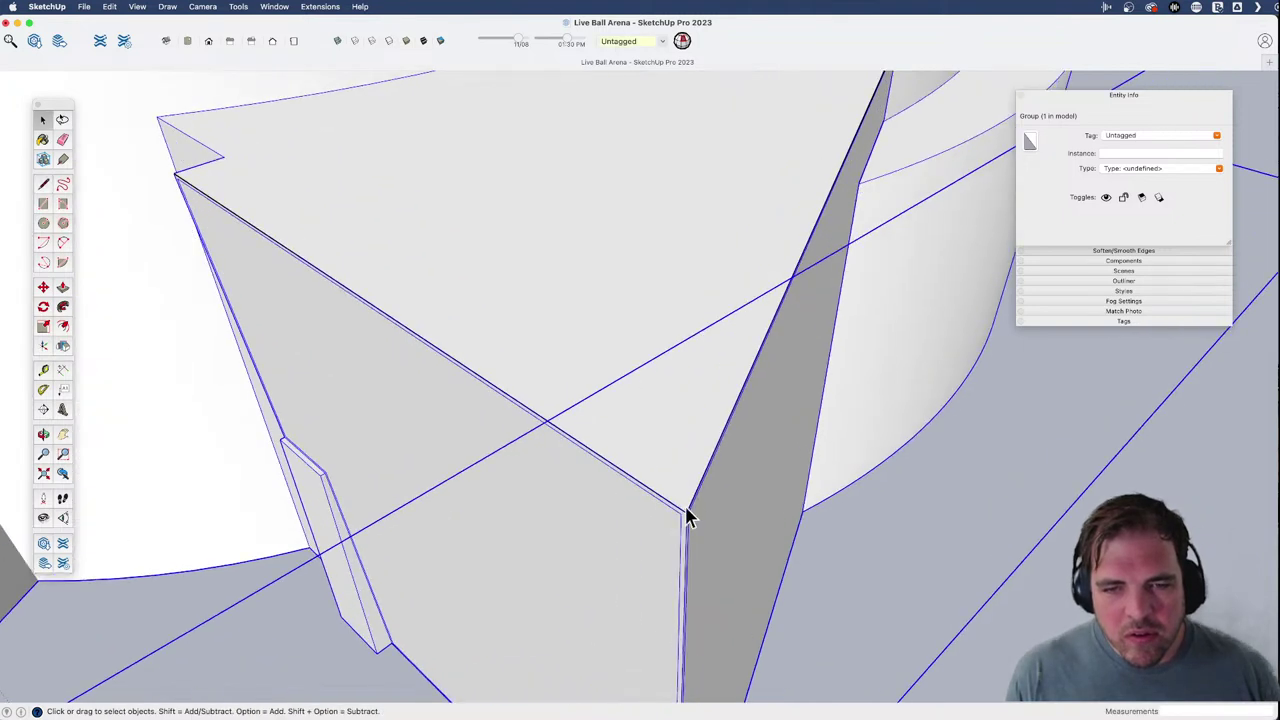
{"action": "left_click", "coordinate": [690, 512]}
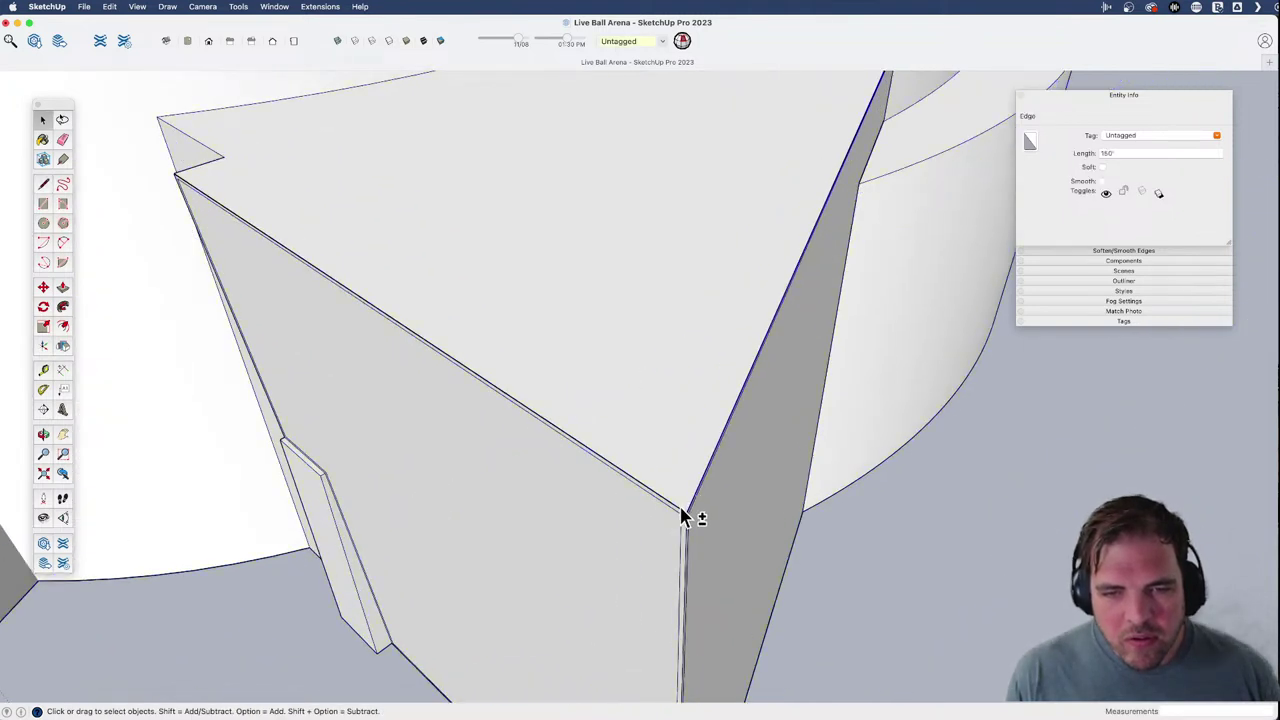
{"action": "key", "text": "f"}
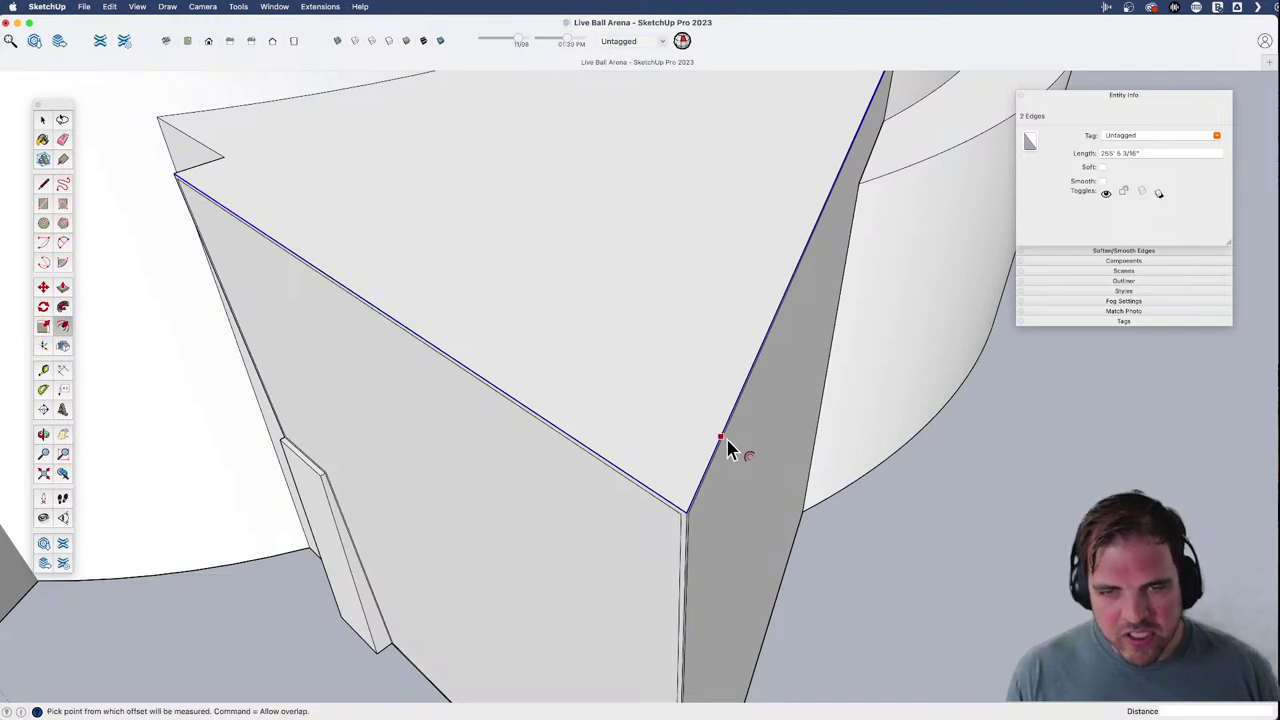
{"action": "left_click", "coordinate": [724, 440]}
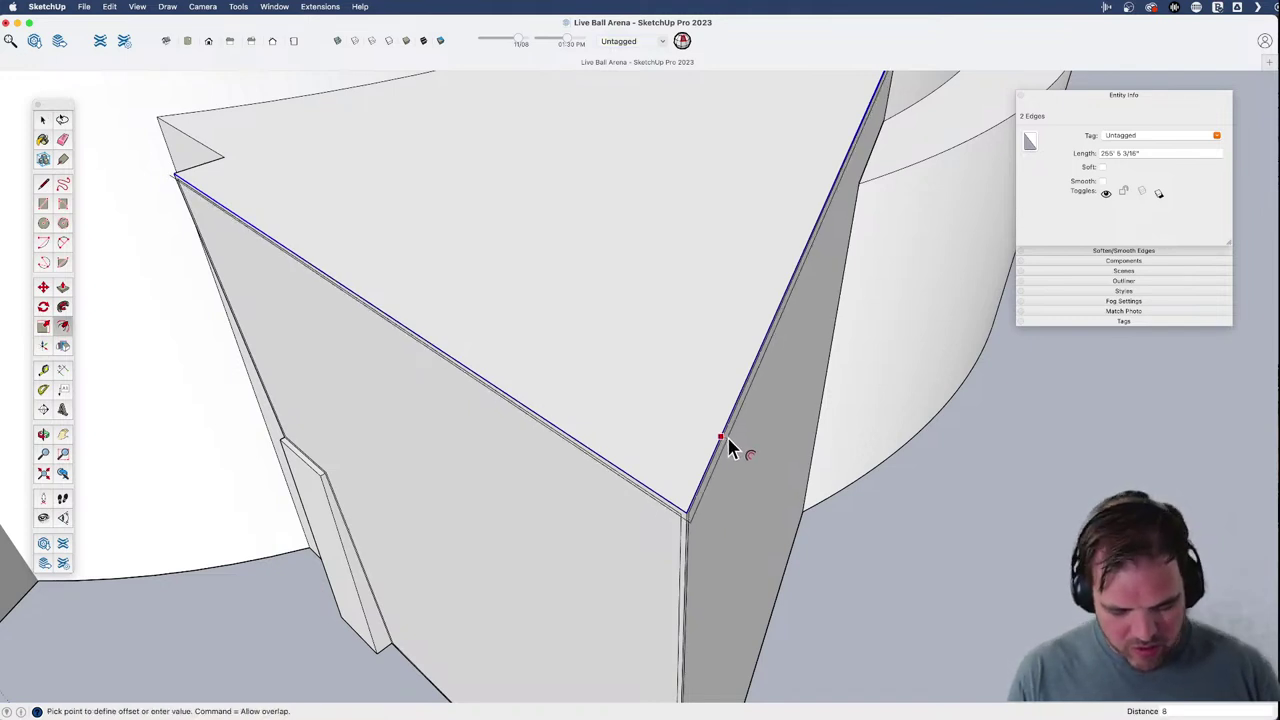
{"action": "key", "text": "Return"}
- Close the end of the offset strip beside the roof notch with a short line
{"action": "scroll", "coordinate": [413, 410], "scroll_direction": "down", "scroll_amount": 3}
{"action": "key", "text": "h"}
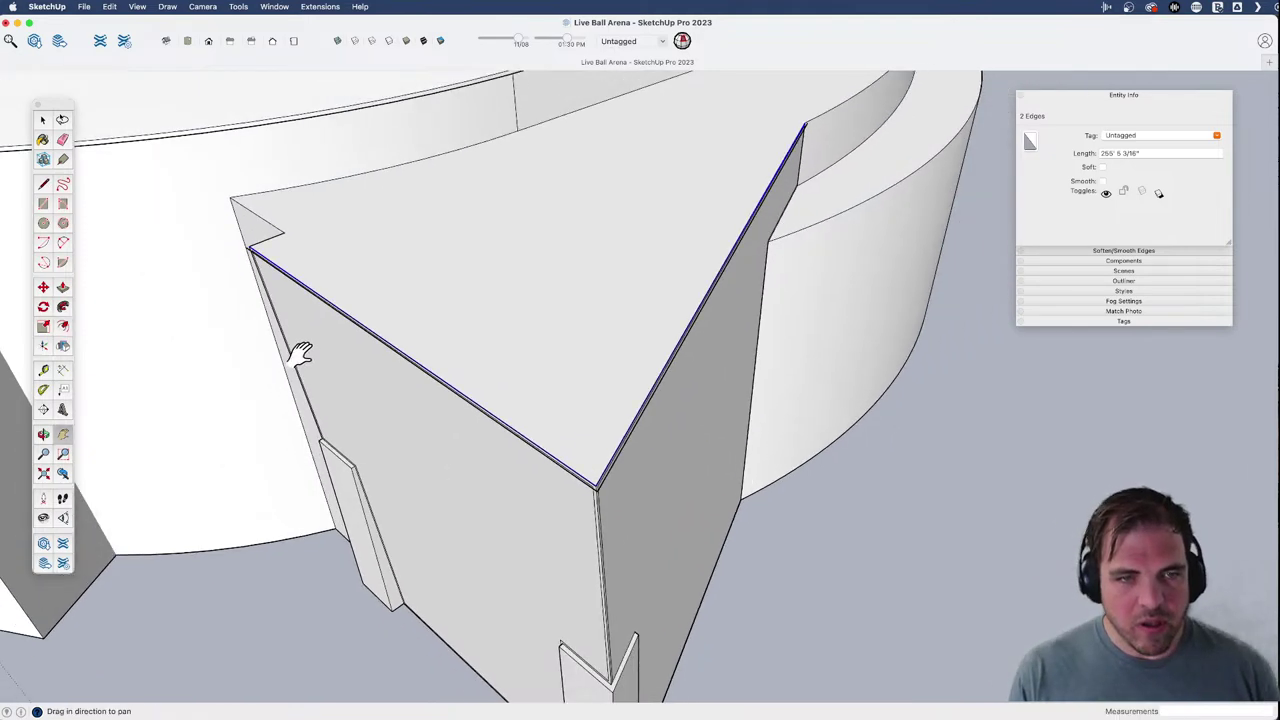
{"action": "left_click_drag", "start_coordinate": [300, 354], "coordinate": [512, 484]}
{"action": "scroll", "coordinate": [462, 376], "scroll_direction": "up", "scroll_amount": 8}
{"action": "scroll", "coordinate": [462, 355], "scroll_direction": "up", "scroll_amount": 1}
{"action": "key", "text": "l"}
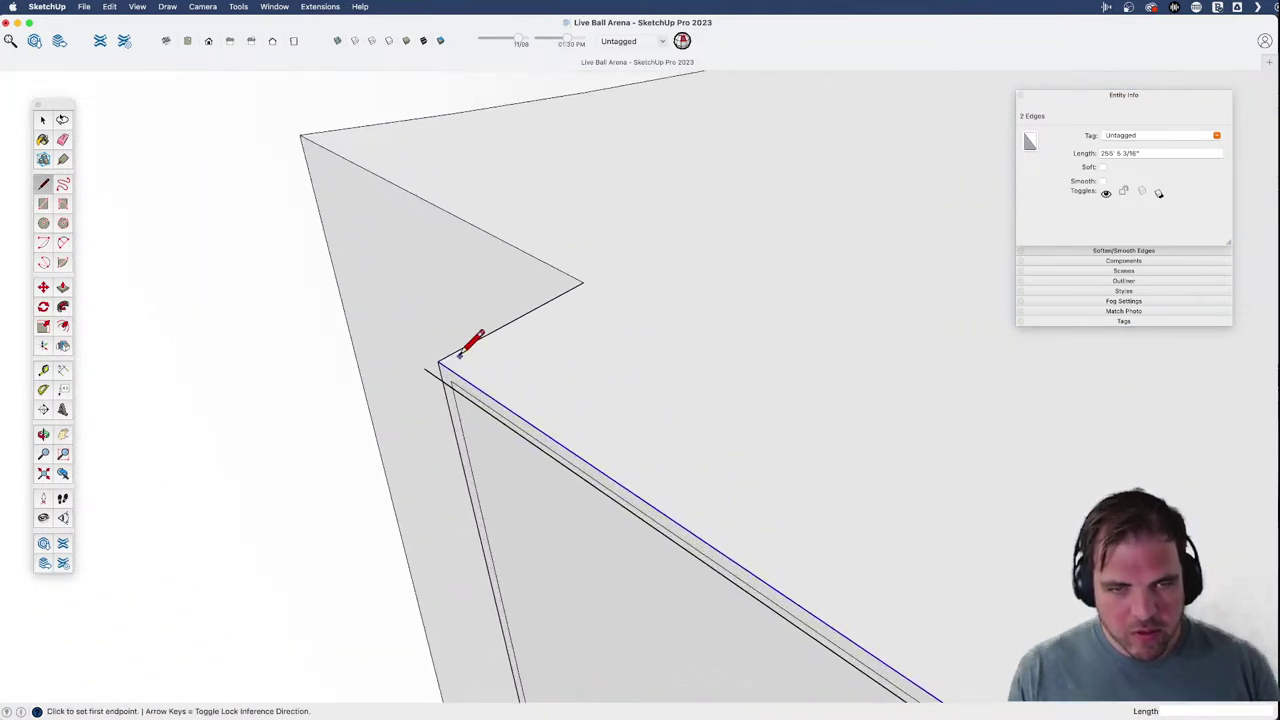
{"action": "left_click", "coordinate": [437, 360]}
{"action": "scroll", "coordinate": [326, 432], "scroll_direction": "down", "scroll_amount": 5}
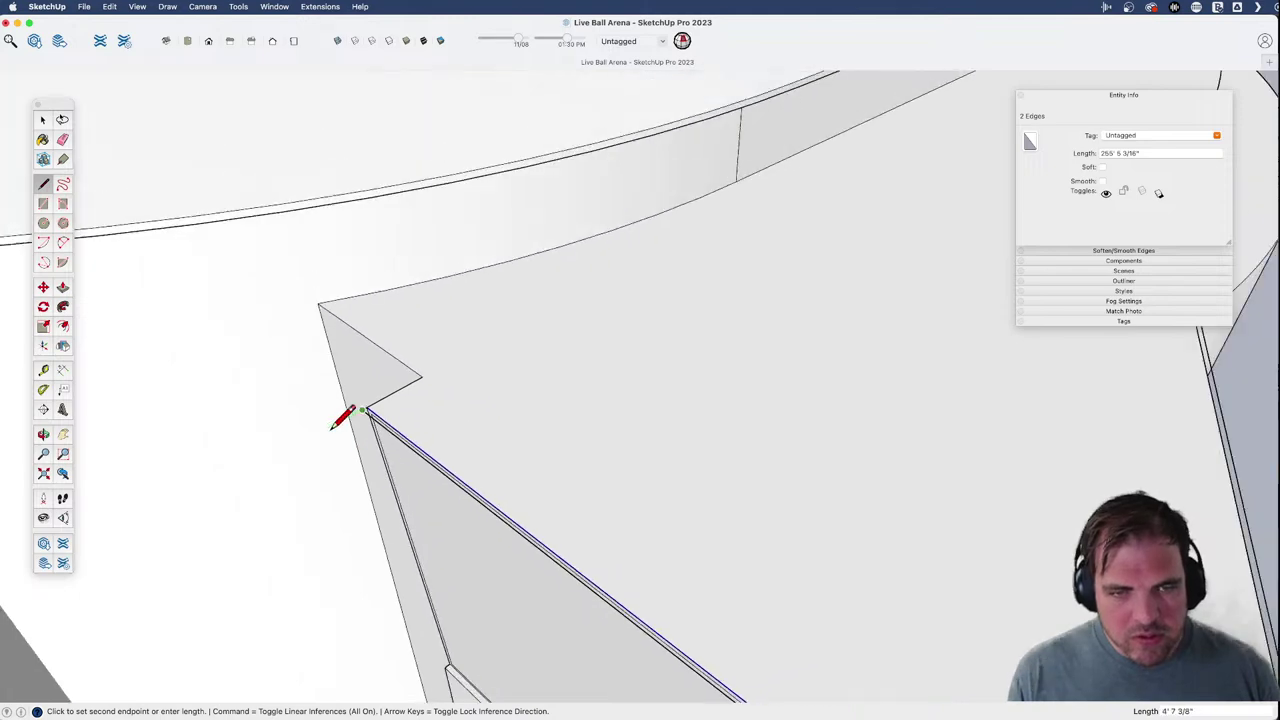
{"action": "key", "text": "space"}
- Close the strip's other end at the curved upper wall with a short line and select the resulting face
{"action": "key", "text": "h"}
{"action": "left_click_drag", "start_coordinate": [667, 380], "coordinate": [586, 410]}
{"action": "scroll", "coordinate": [691, 343], "scroll_direction": "up", "scroll_amount": 7}
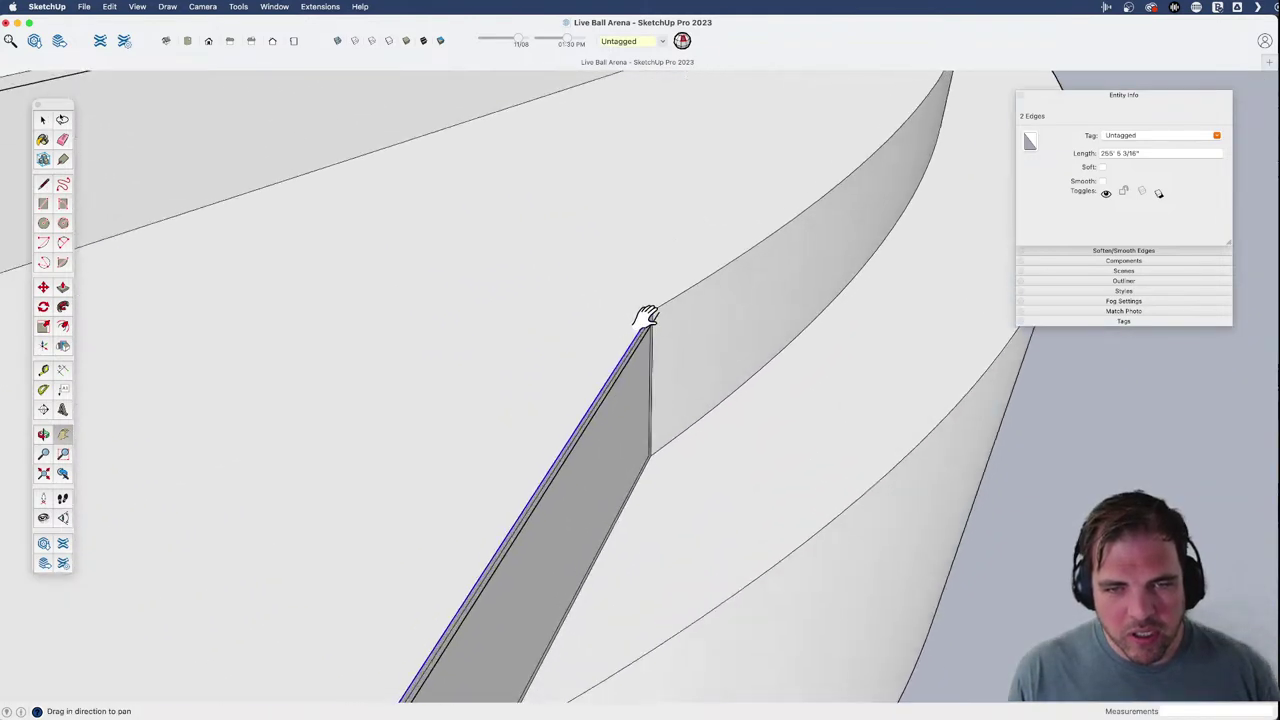
{"action": "scroll", "coordinate": [681, 320], "scroll_direction": "up", "scroll_amount": 2}
{"action": "key", "text": "l"}
{"action": "left_click", "coordinate": [652, 296]}
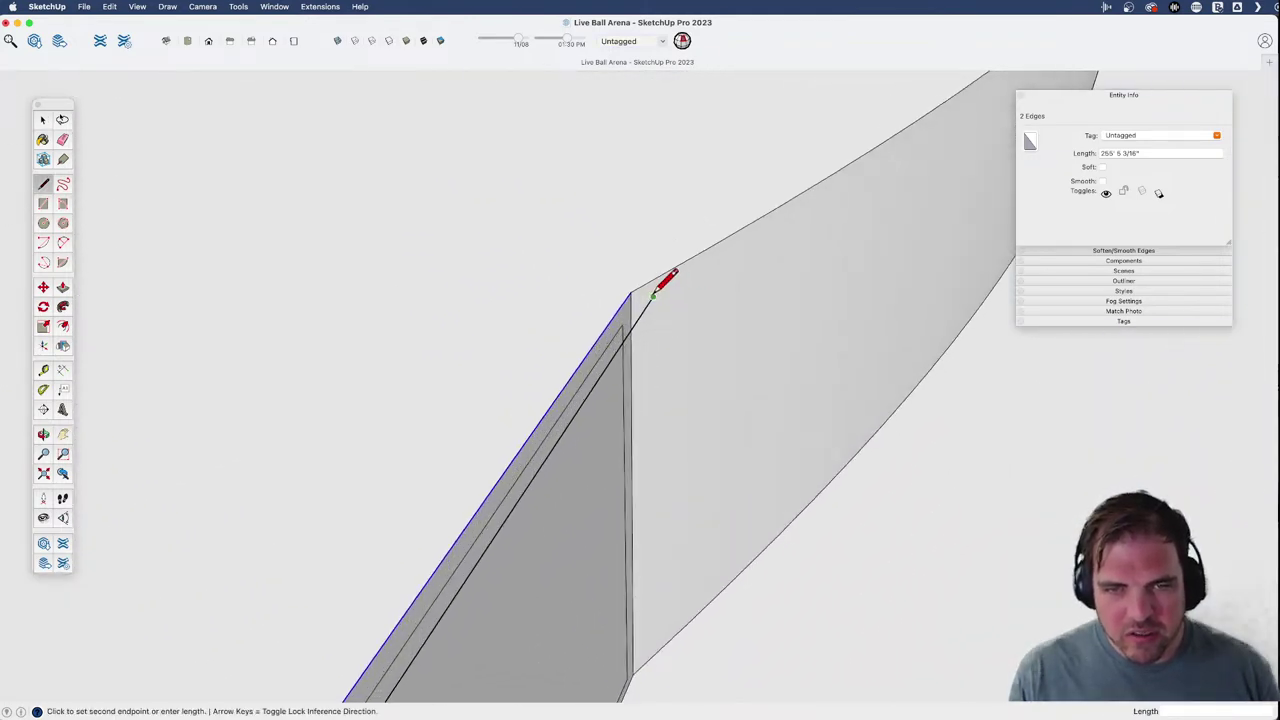
{"action": "left_click", "coordinate": [632, 293]}
{"action": "key", "text": "space"}
{"action": "left_click", "coordinate": [636, 306]}
{"action": "scroll", "coordinate": [637, 307], "scroll_direction": "down", "scroll_amount": 6}
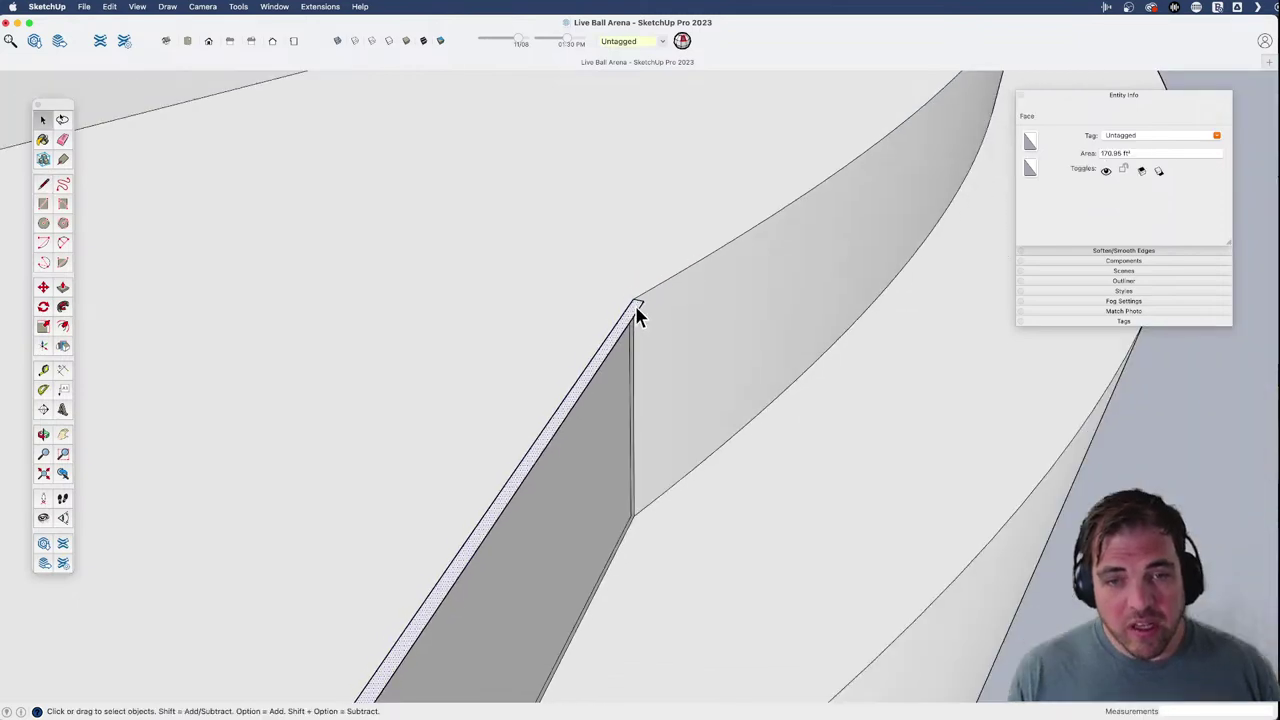
- Push/Pull the L-shaped strip along the wing's top edges to a thickness of 6 inches
{"action": "key", "text": "h"}
{"action": "left_click_drag", "start_coordinate": [586, 455], "coordinate": [751, 172]}
{"action": "scroll", "coordinate": [474, 505], "scroll_direction": "up", "scroll_amount": 2}
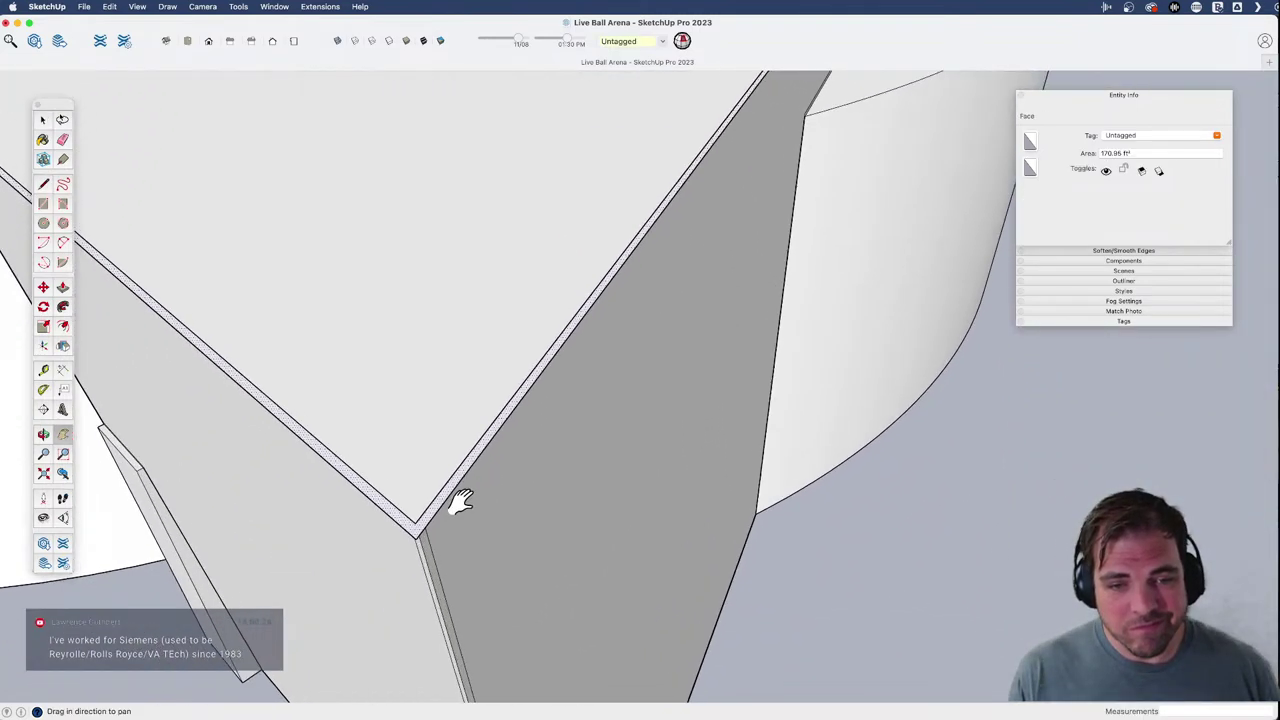
{"action": "key", "text": "p"}
{"action": "left_click", "coordinate": [462, 470]}
{"action": "left_click", "coordinate": [461, 481]}
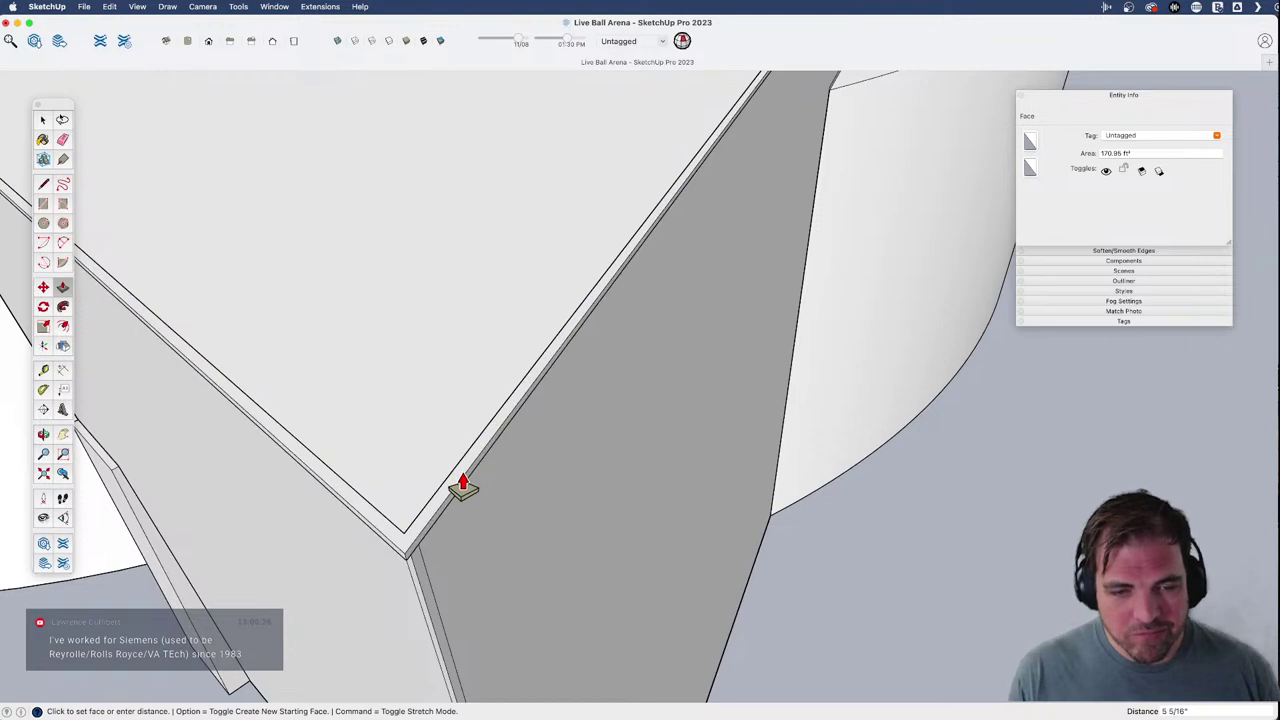
{"action": "left_click", "coordinate": [463, 484]}
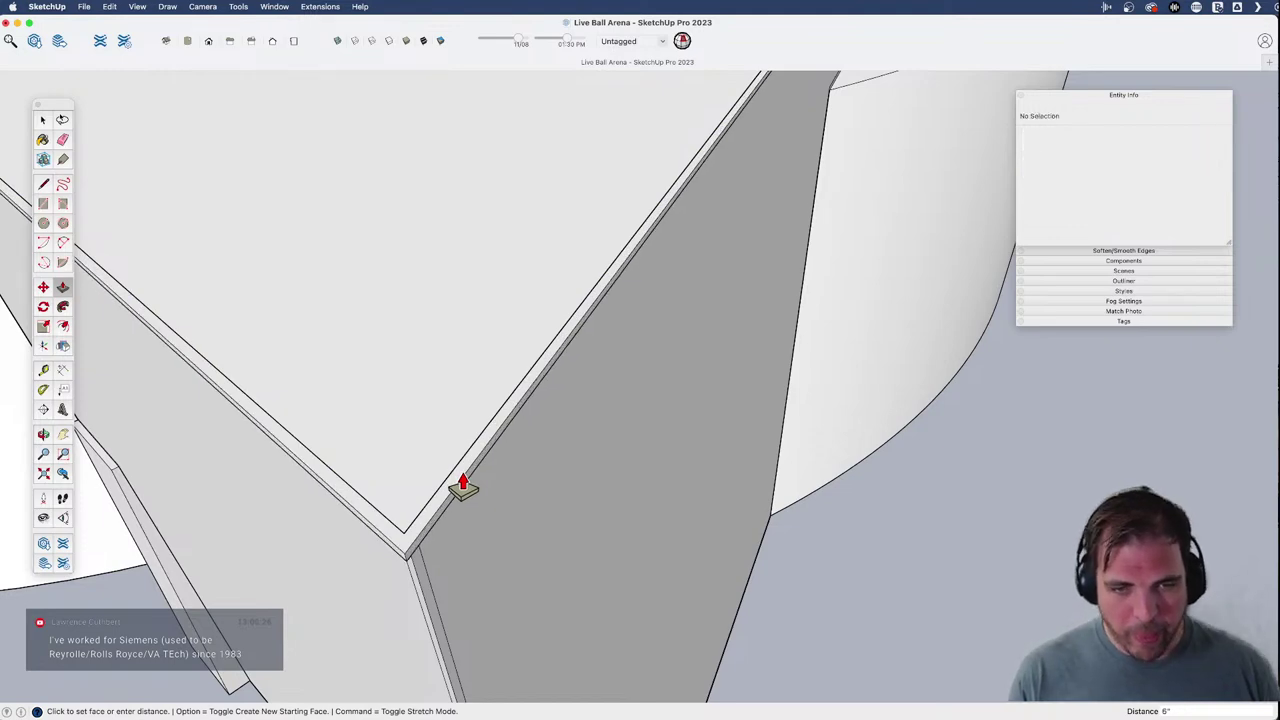
- Make the whole extruded strip a component with the definition name "corner"
{"action": "key", "text": "space"}
{"action": "double_click", "coordinate": [464, 481]}
{"action": "scroll", "coordinate": [560, 577], "scroll_direction": "down", "scroll_amount": 3}
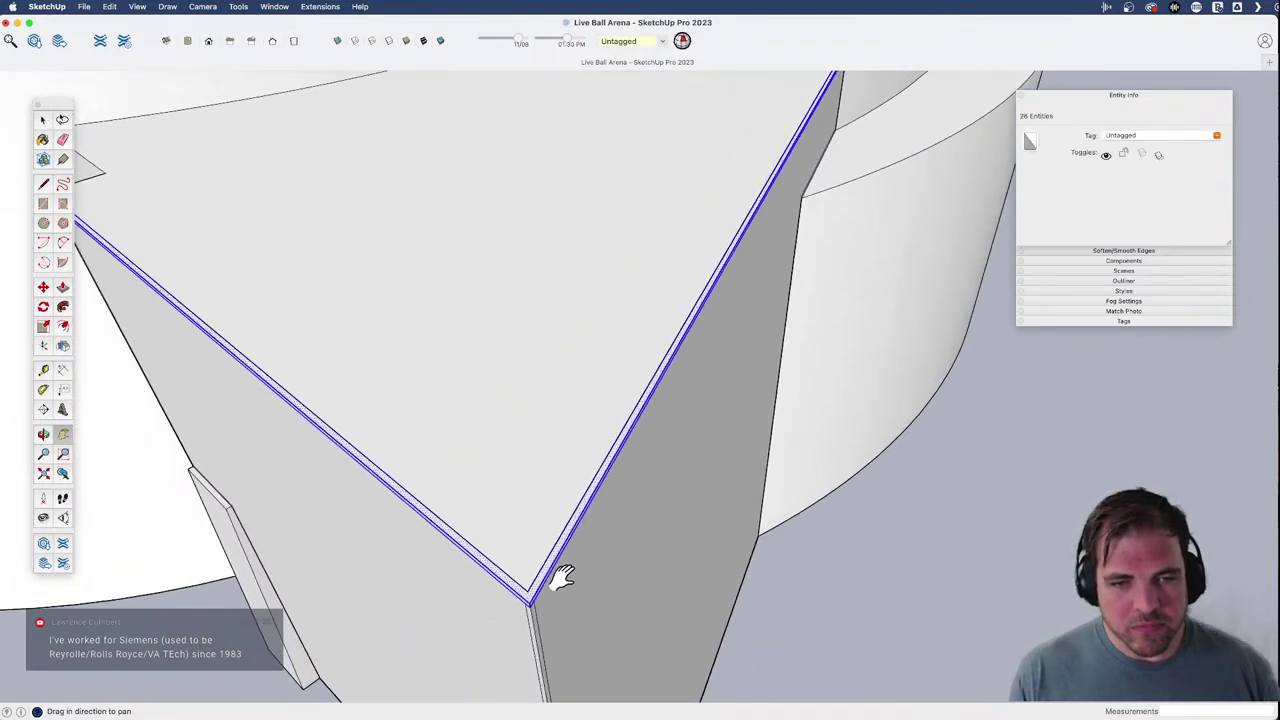
{"action": "middle_click_drag", "start_coordinate": [560, 577], "coordinate": [603, 496]}
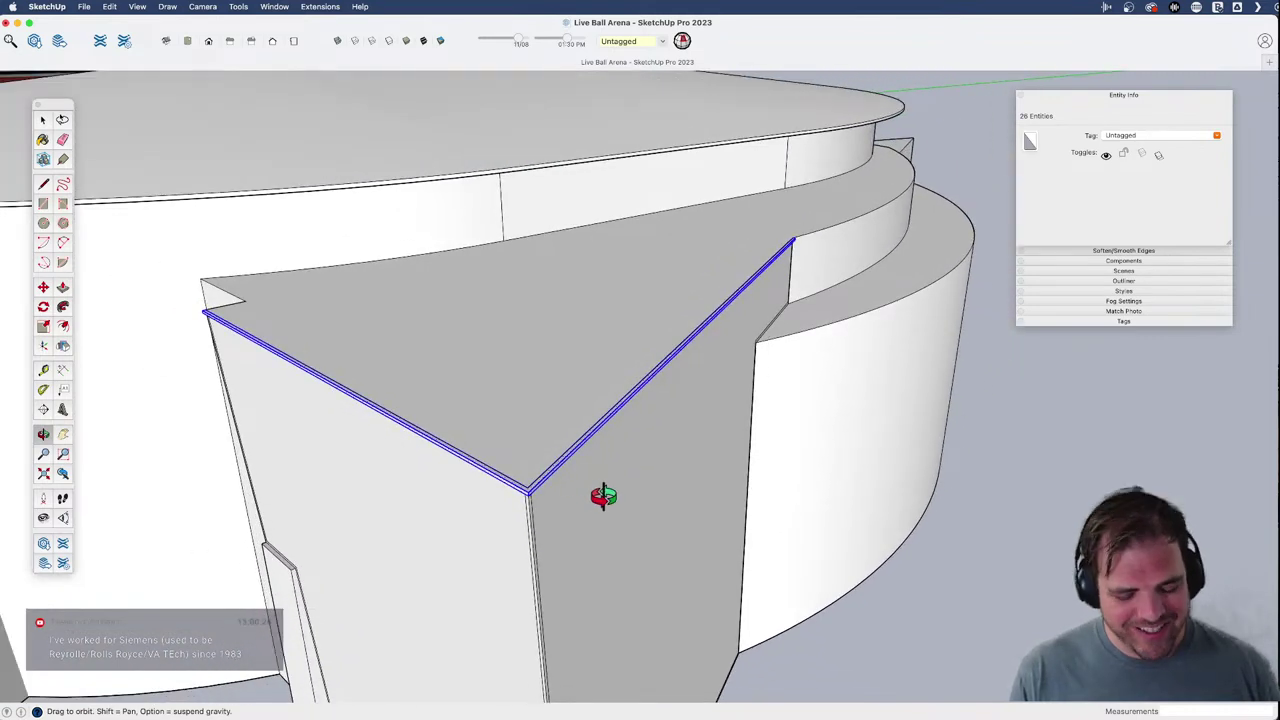
{"action": "key", "text": "g"}
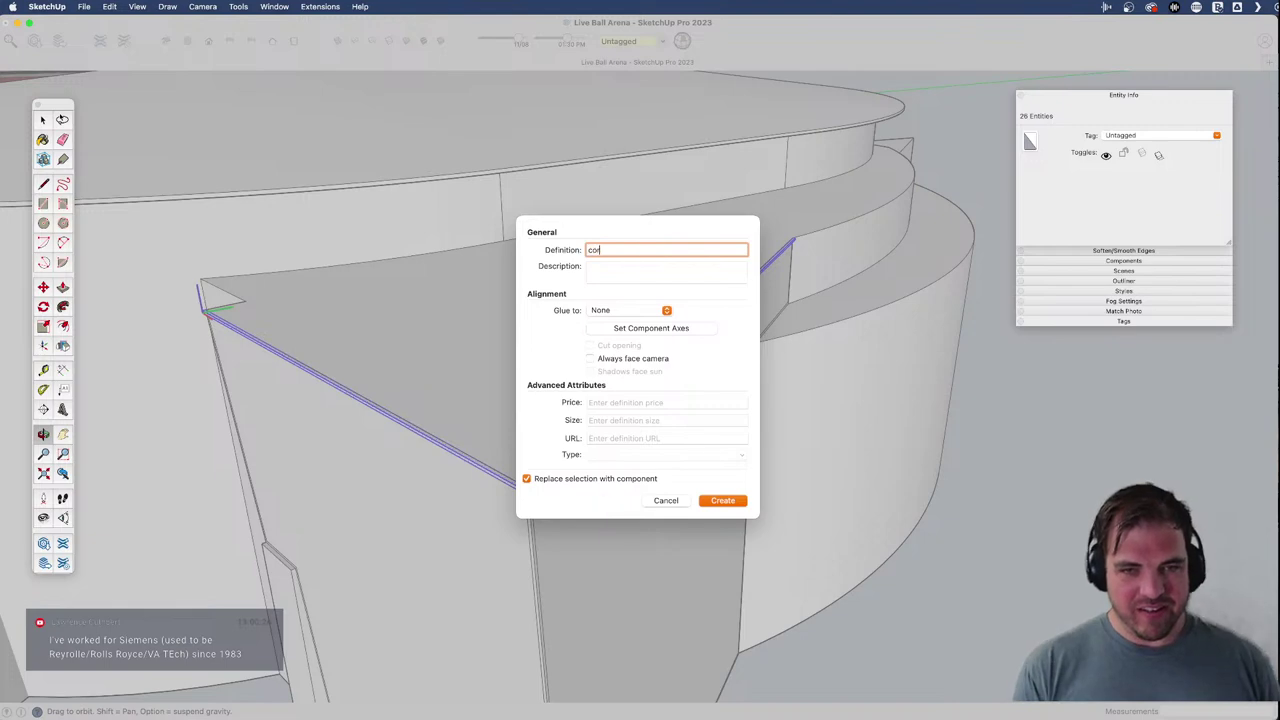
{"action": "type", "text": "corner"}
{"action": "key", "text": "Return"}
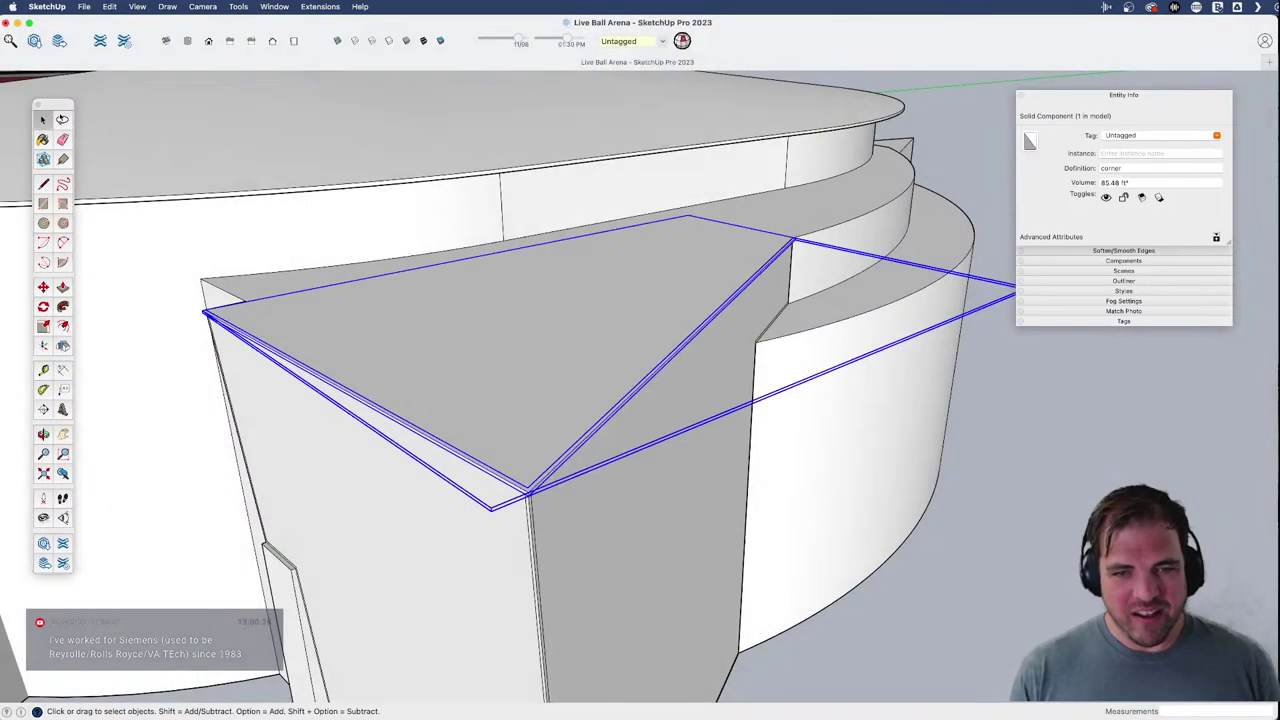
{"action": "middle_click_drag", "start_coordinate": [615, 503], "coordinate": [590, 421]}
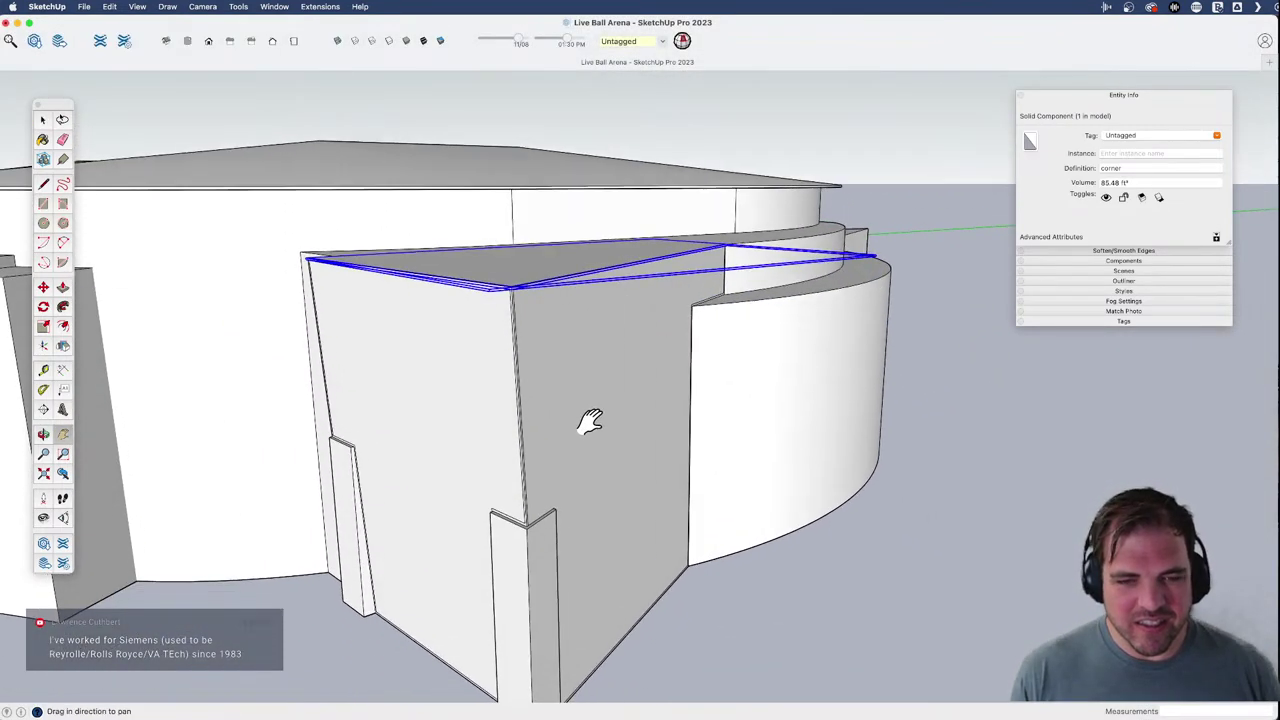
{"action": "key", "text": "m"}
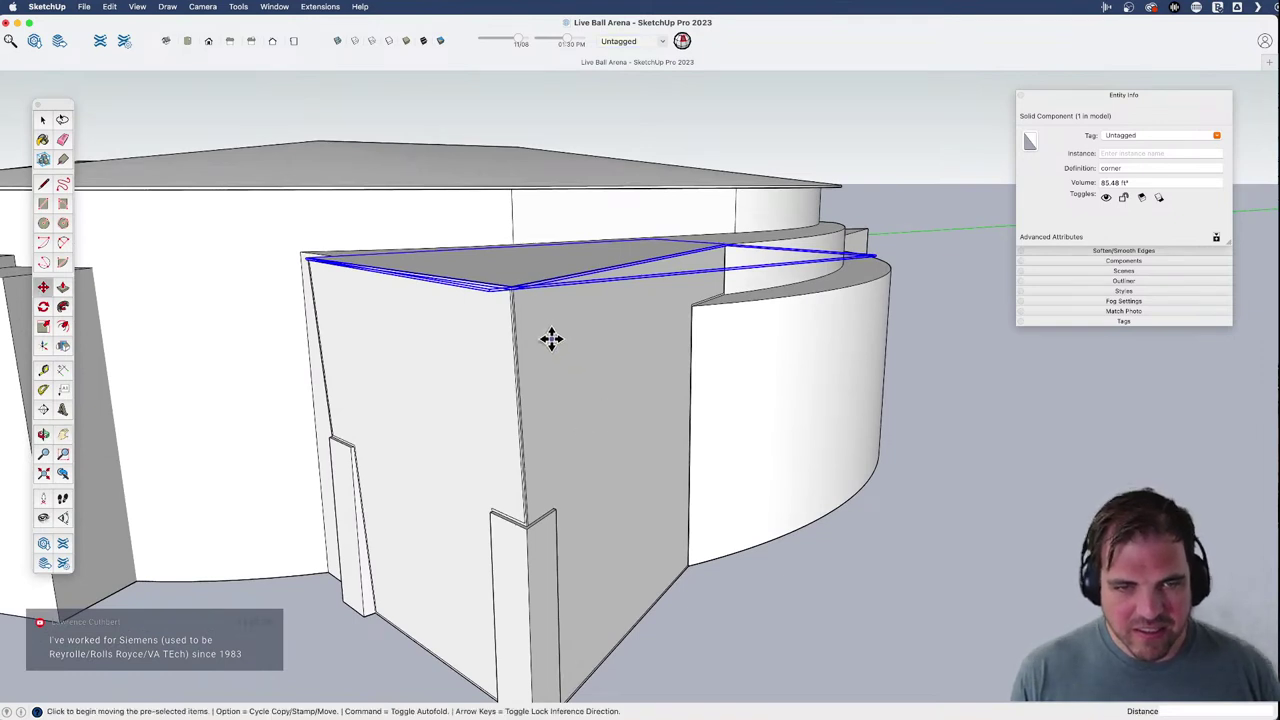
{"action": "left_click", "coordinate": [529, 287]}
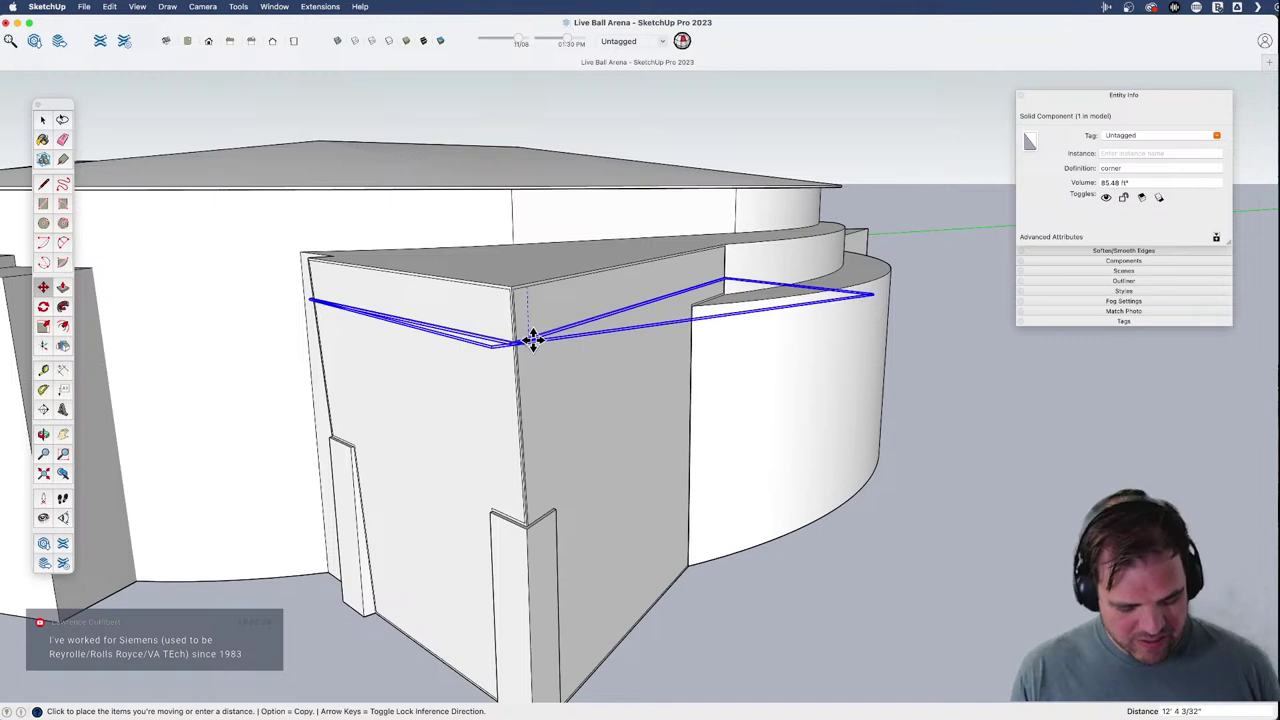
{"action": "key", "text": "alt"}
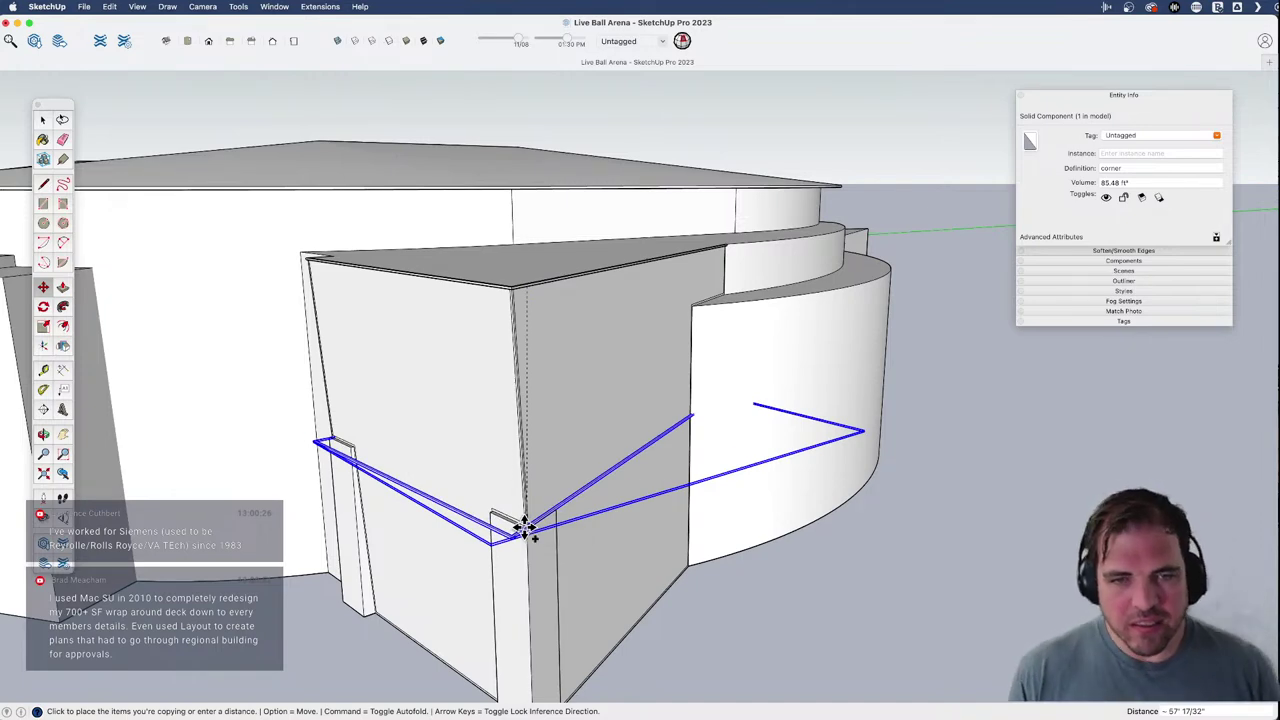
{"action": "key", "text": "Escape"}
- Copy the top corner trim straight down to the pillar tops and divide the distance into 5 equal spacings
{"action": "key", "text": "o"}
{"action": "left_click_drag", "start_coordinate": [494, 357], "coordinate": [497, 148]}
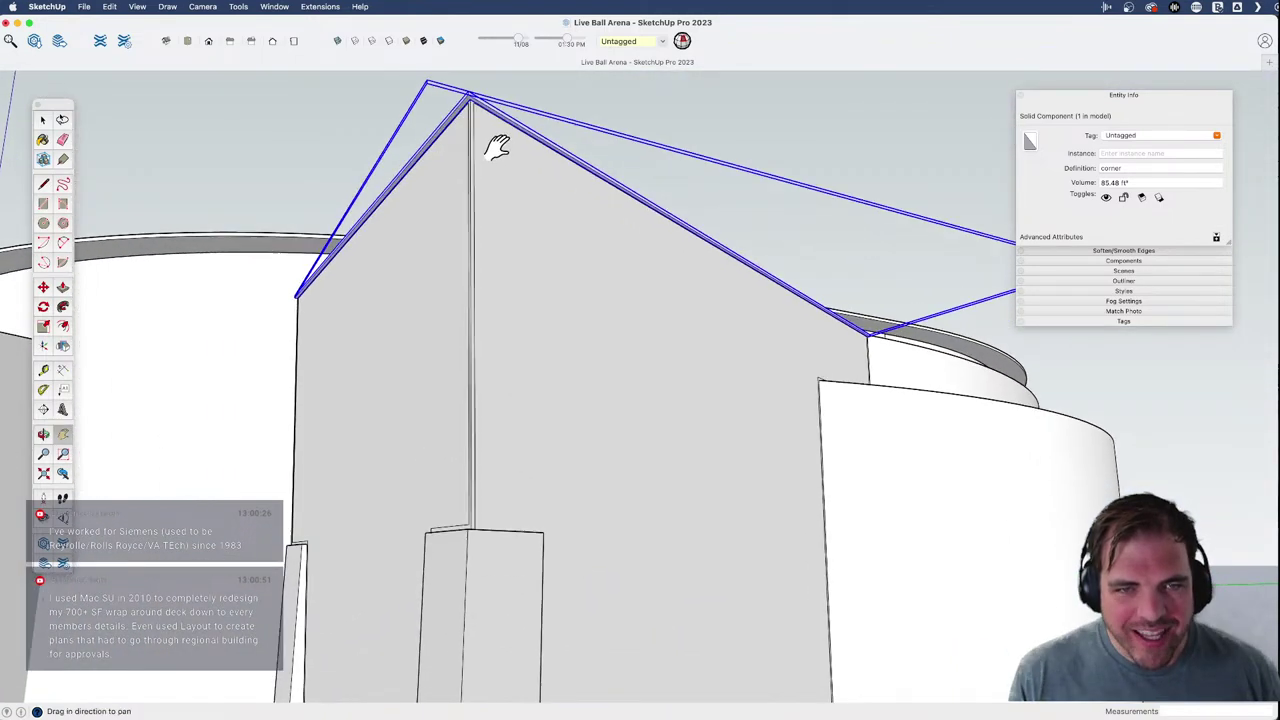
{"action": "scroll", "coordinate": [471, 114], "scroll_direction": "up", "scroll_amount": 3}
{"action": "key", "text": "m"}
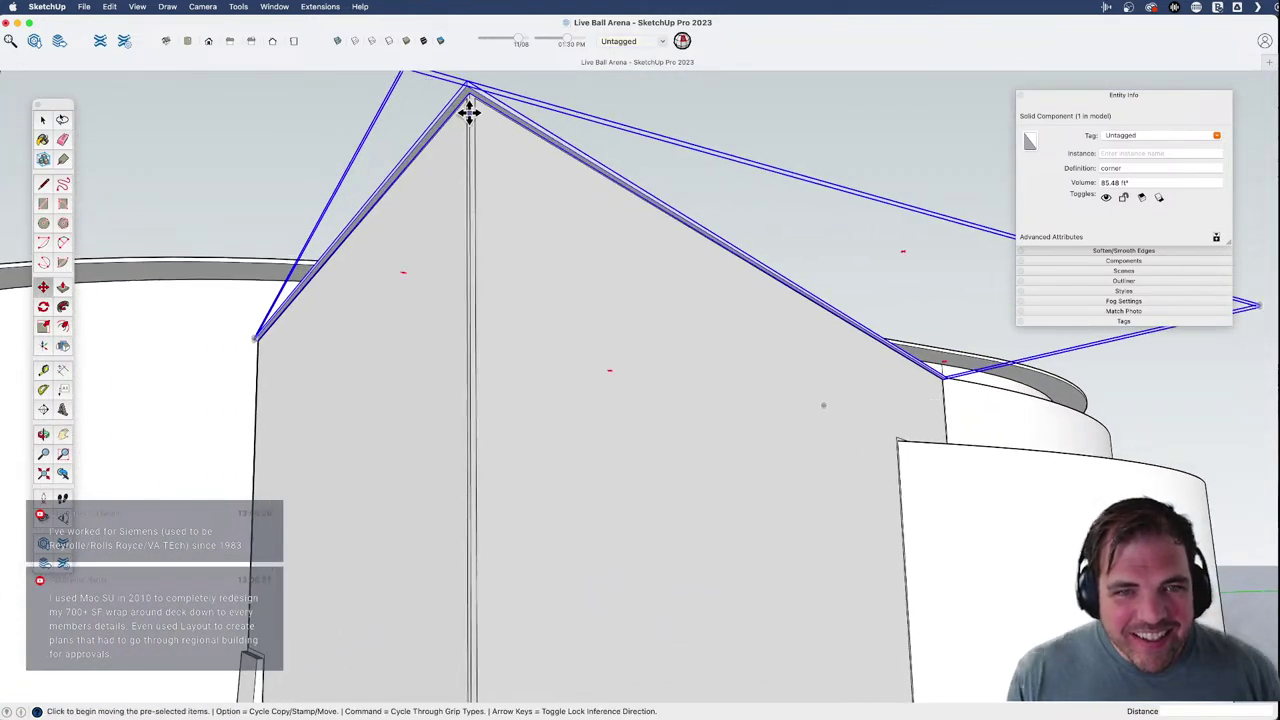
{"action": "left_click", "coordinate": [468, 110]}
{"action": "key", "text": "alt"}
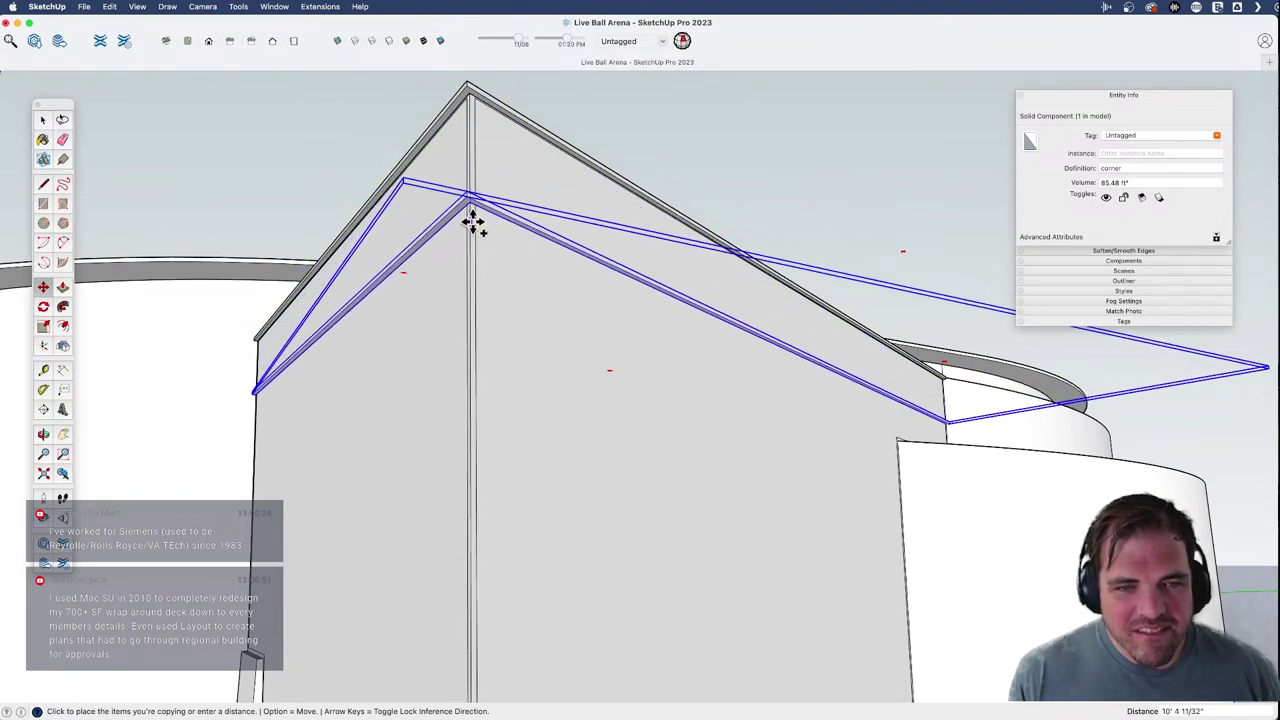
{"action": "scroll", "coordinate": [471, 213], "scroll_direction": "down", "scroll_amount": 3}
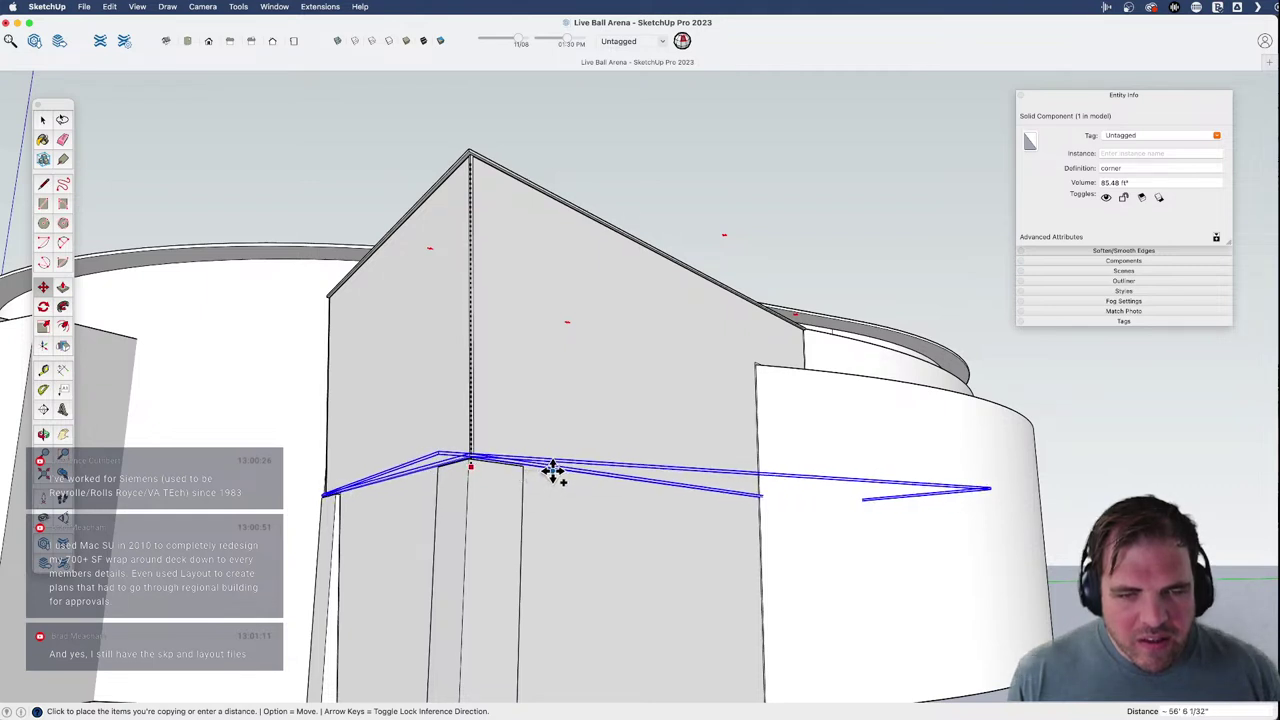
{"action": "left_click", "coordinate": [552, 473]}
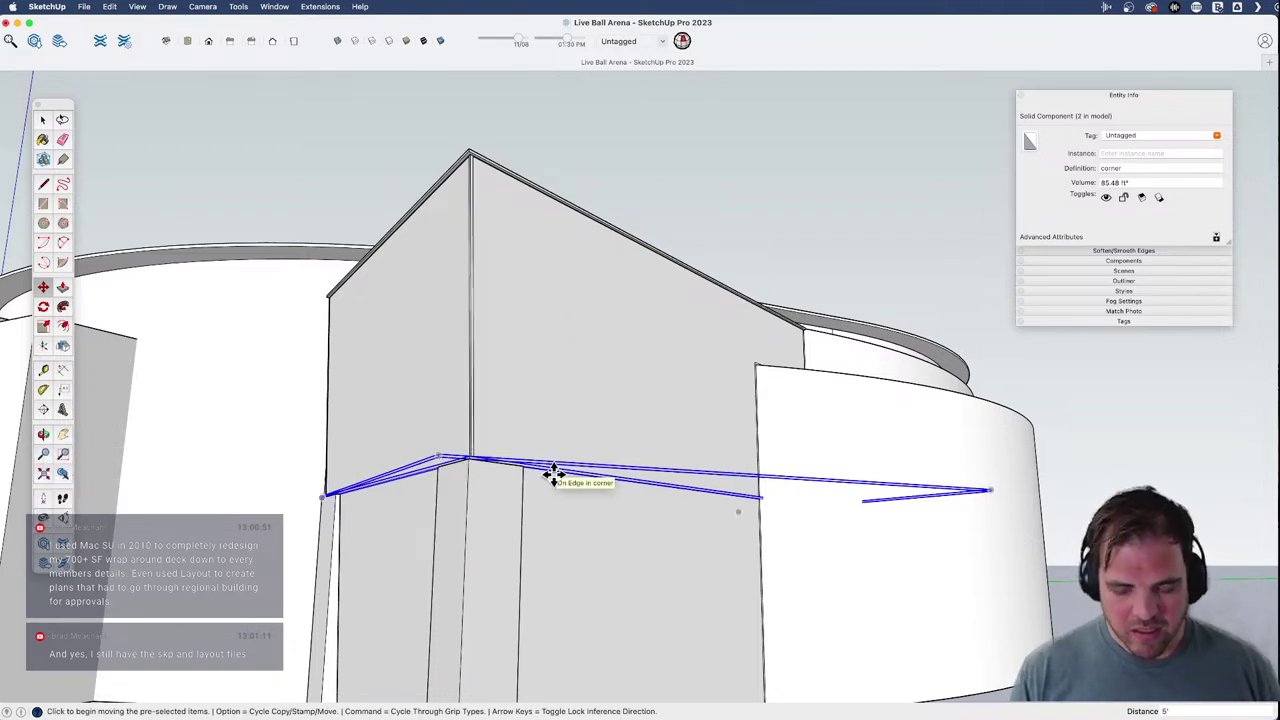
{"action": "type", "text": "/"}
{"action": "key", "text": "Return"}
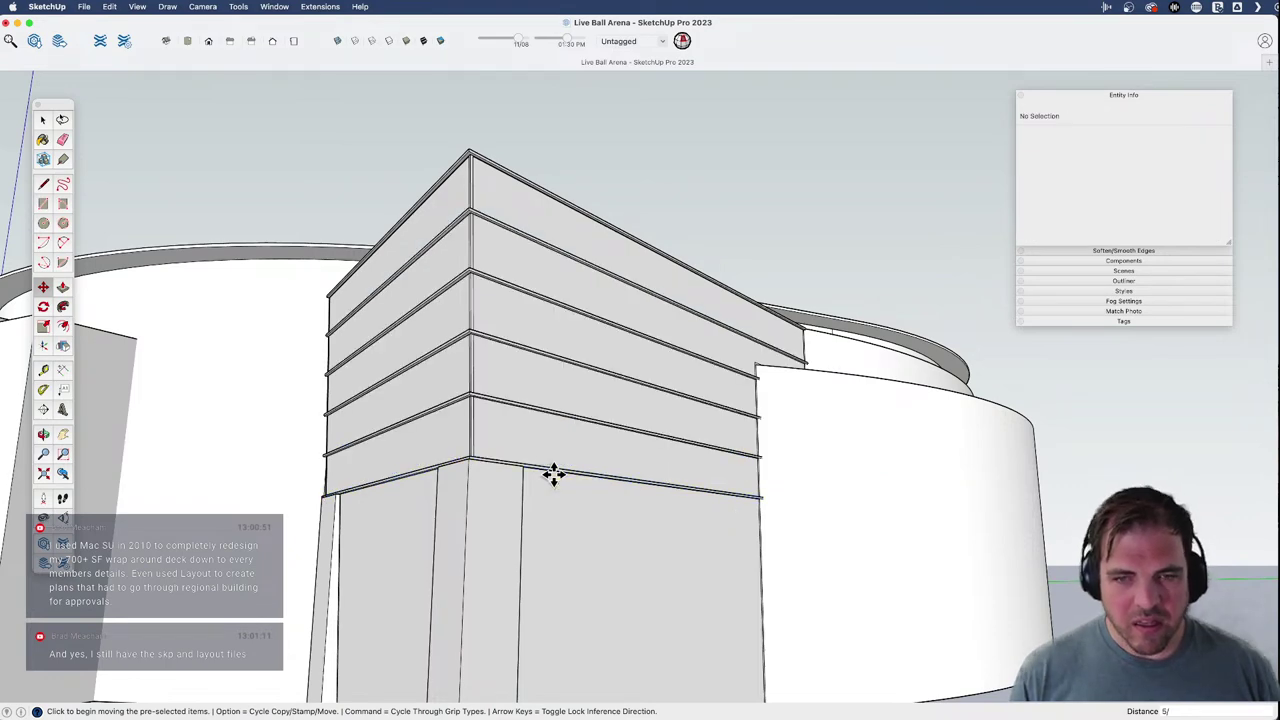
- Check the trim spacing against the reference photo in Preview and erase all the trim copies below the top one
{"action": "key", "text": "super+Tab"}
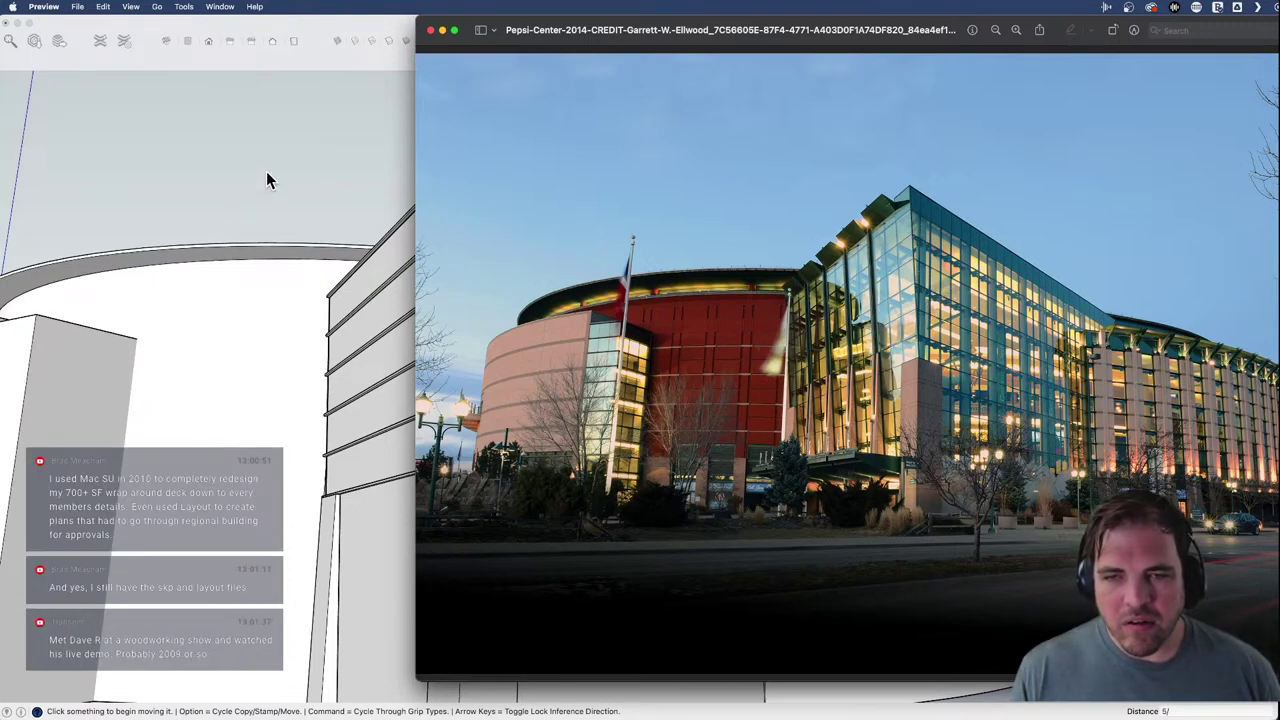
{"action": "left_click", "coordinate": [298, 181]}
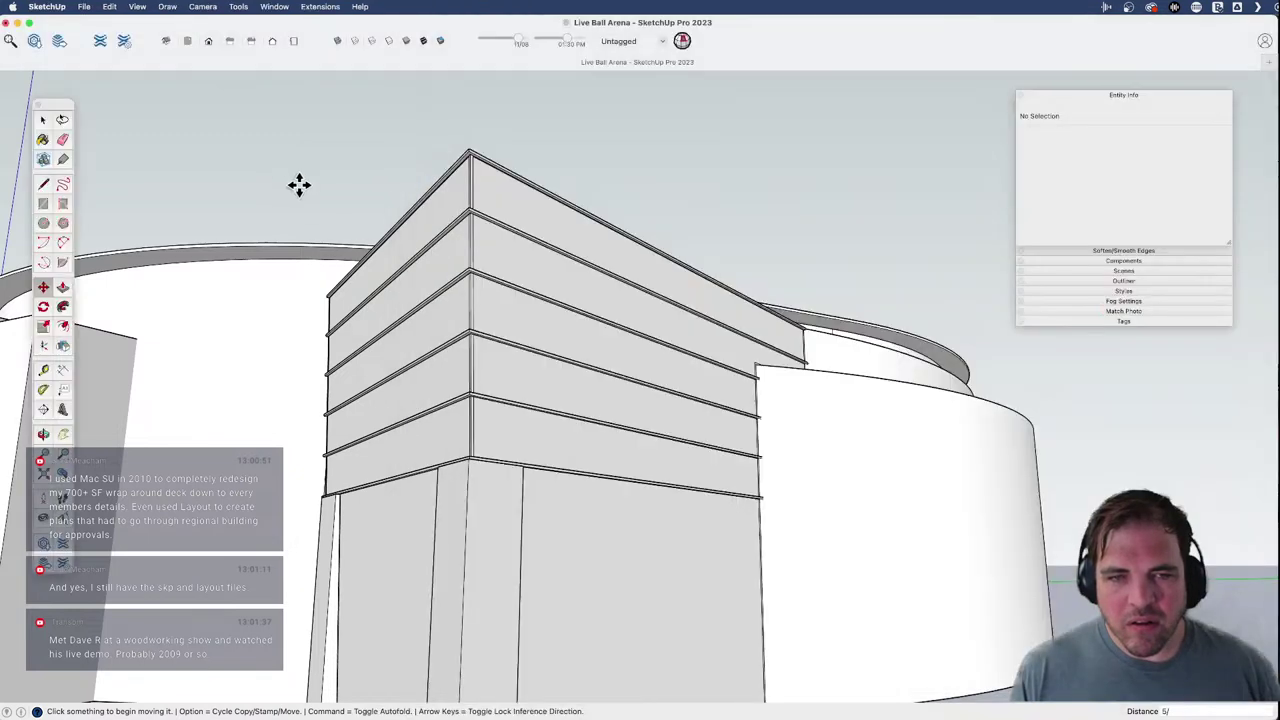
{"action": "key", "text": "e"}
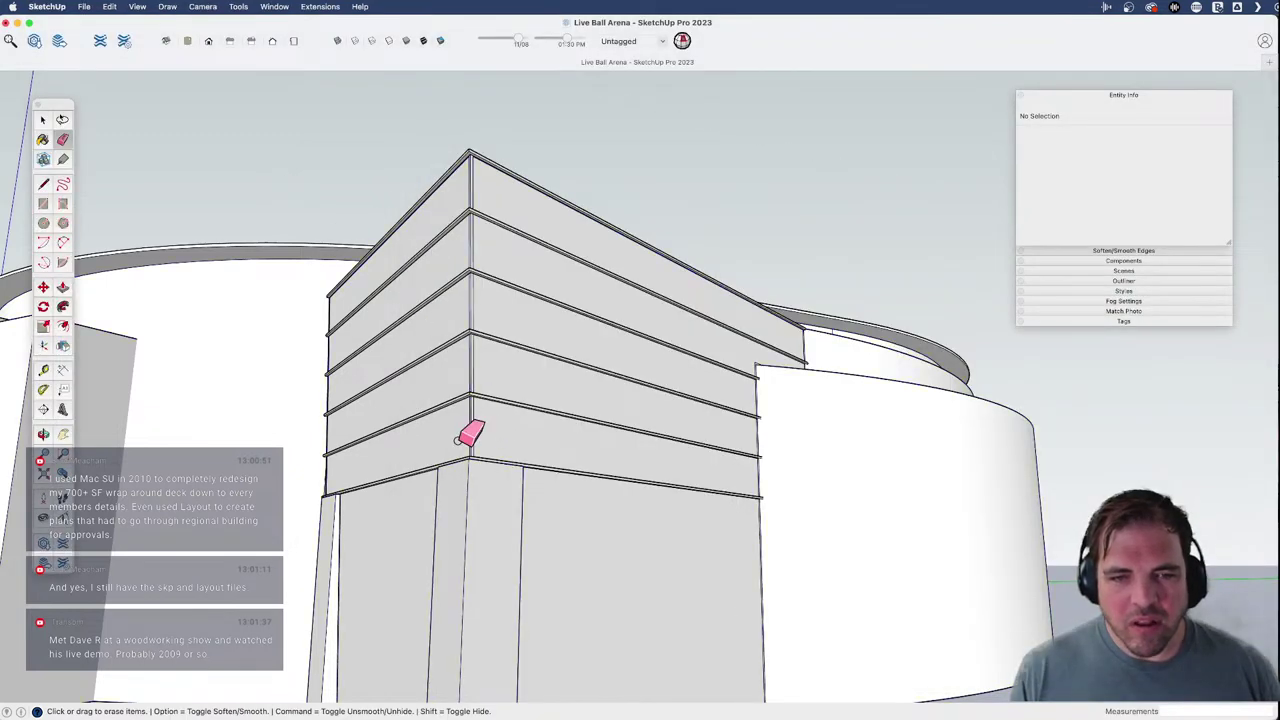
{"action": "left_click", "coordinate": [405, 482]}
{"action": "left_click_drag", "start_coordinate": [407, 449], "coordinate": [392, 267]}
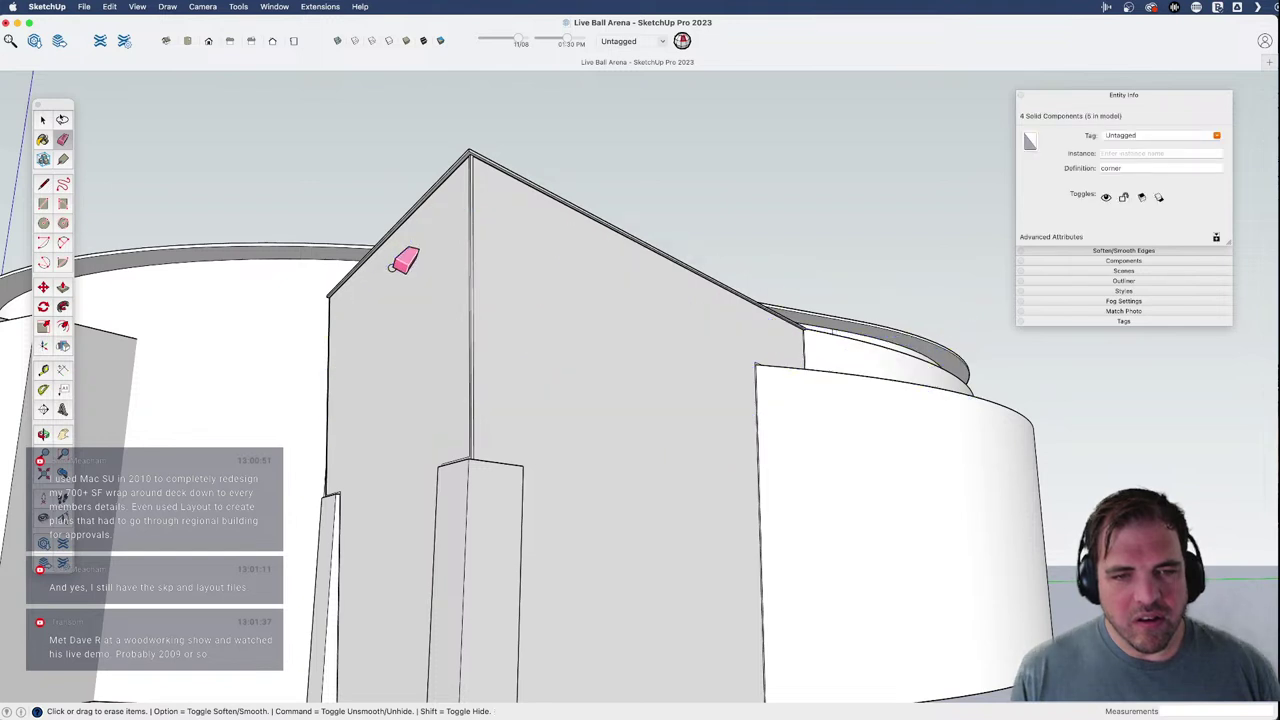
- Copy the top corner trim down to the pillar tops and divide the distance into 3 equal spacings
{"action": "key", "text": "space"}
{"action": "left_click", "coordinate": [436, 183]}
{"action": "key", "text": "m"}
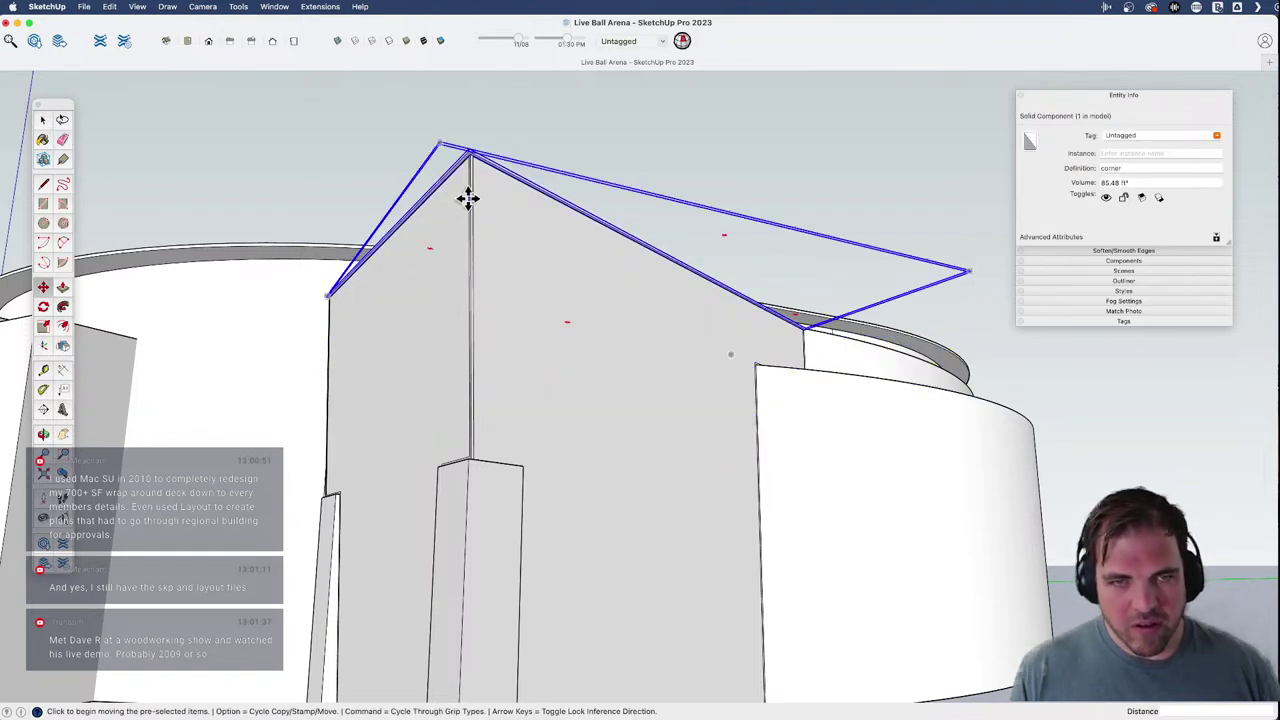
{"action": "left_click", "coordinate": [469, 192]}
{"action": "key", "text": "alt"}
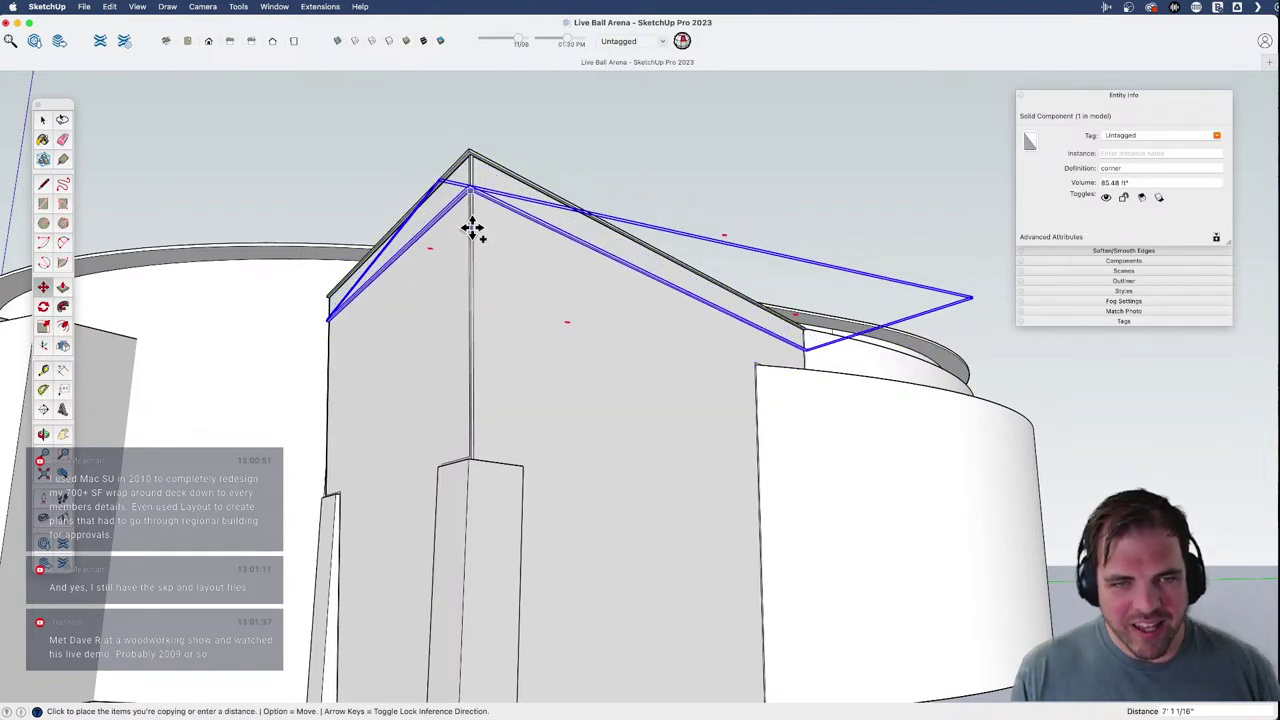
{"action": "left_click", "coordinate": [585, 499]}
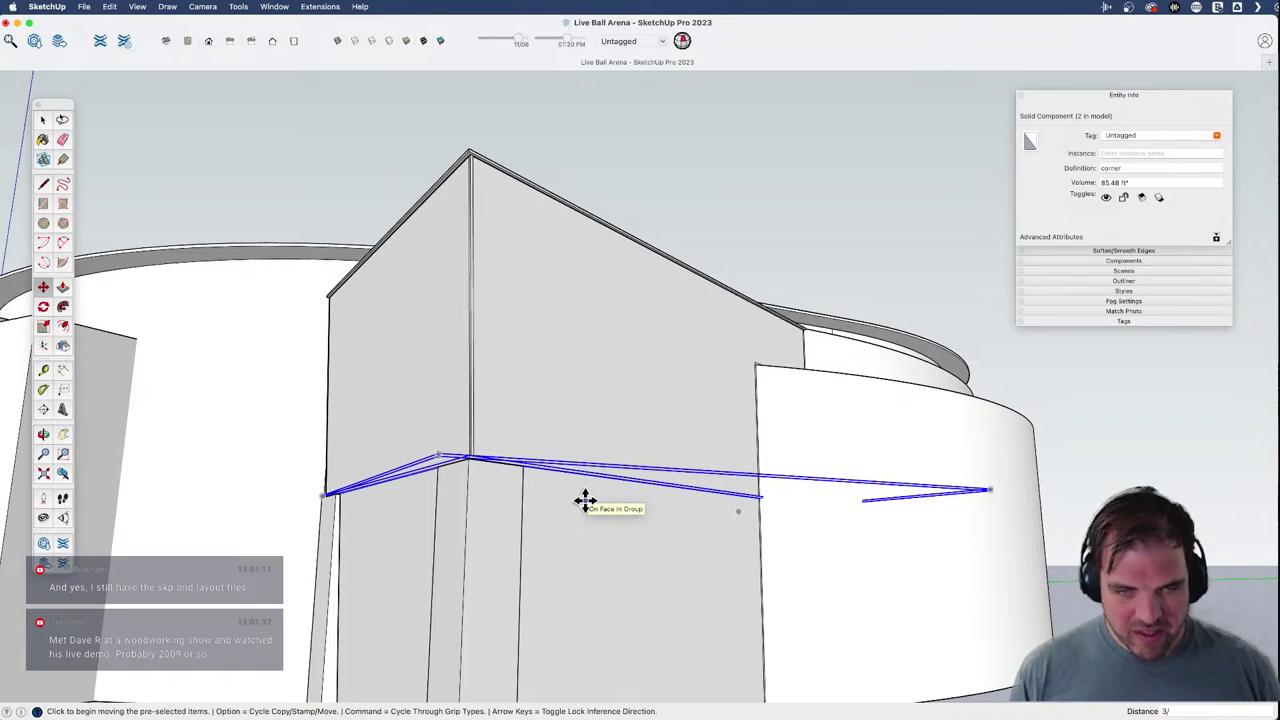
{"action": "key", "text": "Return"}
{"action": "scroll", "coordinate": [585, 500], "scroll_direction": "down", "scroll_amount": 3}
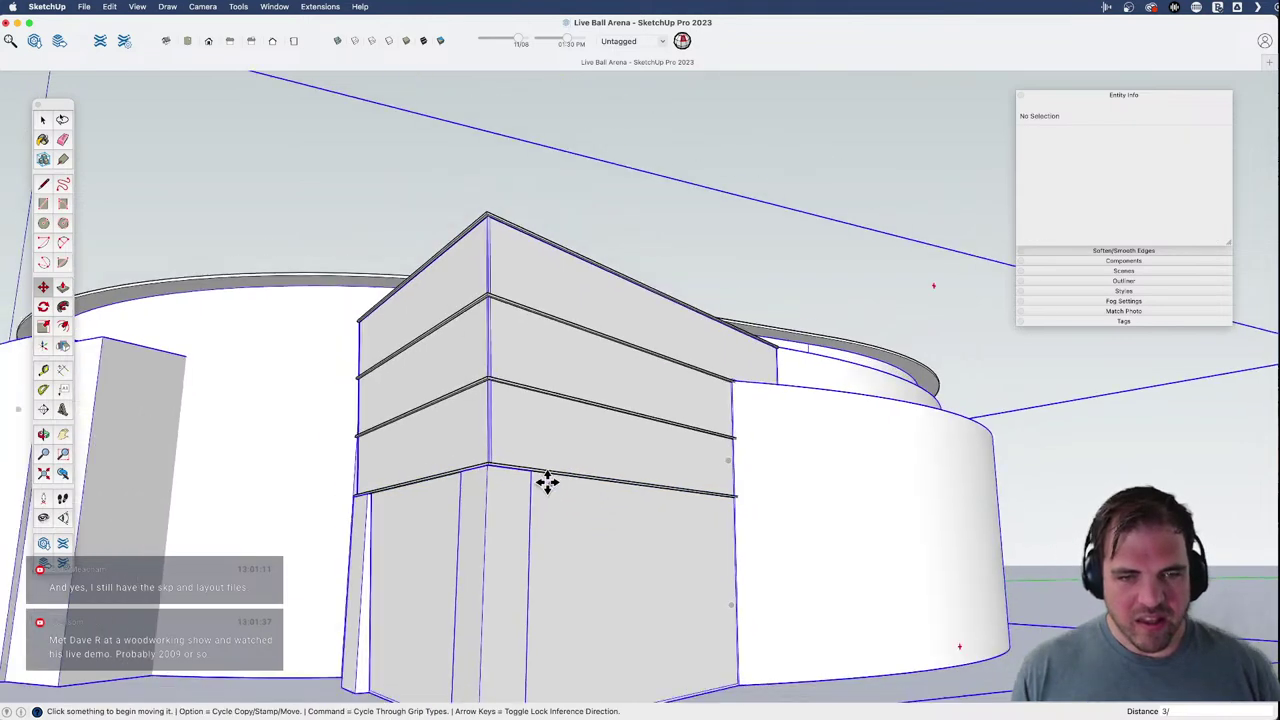
- Copy the lowest trim downward by the spacing between the two trims above it and repeat the copy 3 times
{"action": "middle_click_drag", "start_coordinate": [523, 492], "coordinate": [460, 406], "text": "shift"}
{"action": "key", "text": "space"}
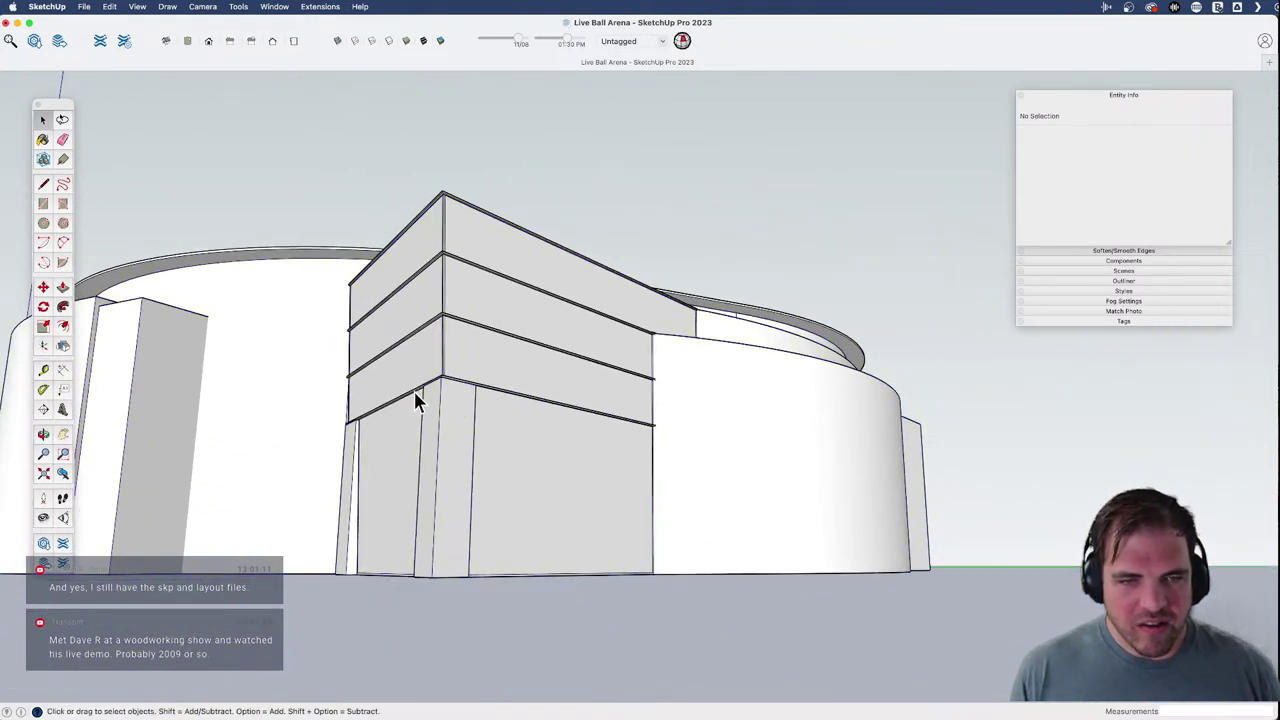
{"action": "left_click", "coordinate": [414, 391]}
{"action": "scroll", "coordinate": [460, 350], "scroll_direction": "up", "scroll_amount": 3}
{"action": "middle_click_drag", "start_coordinate": [460, 356], "coordinate": [430, 425], "text": "shift"}
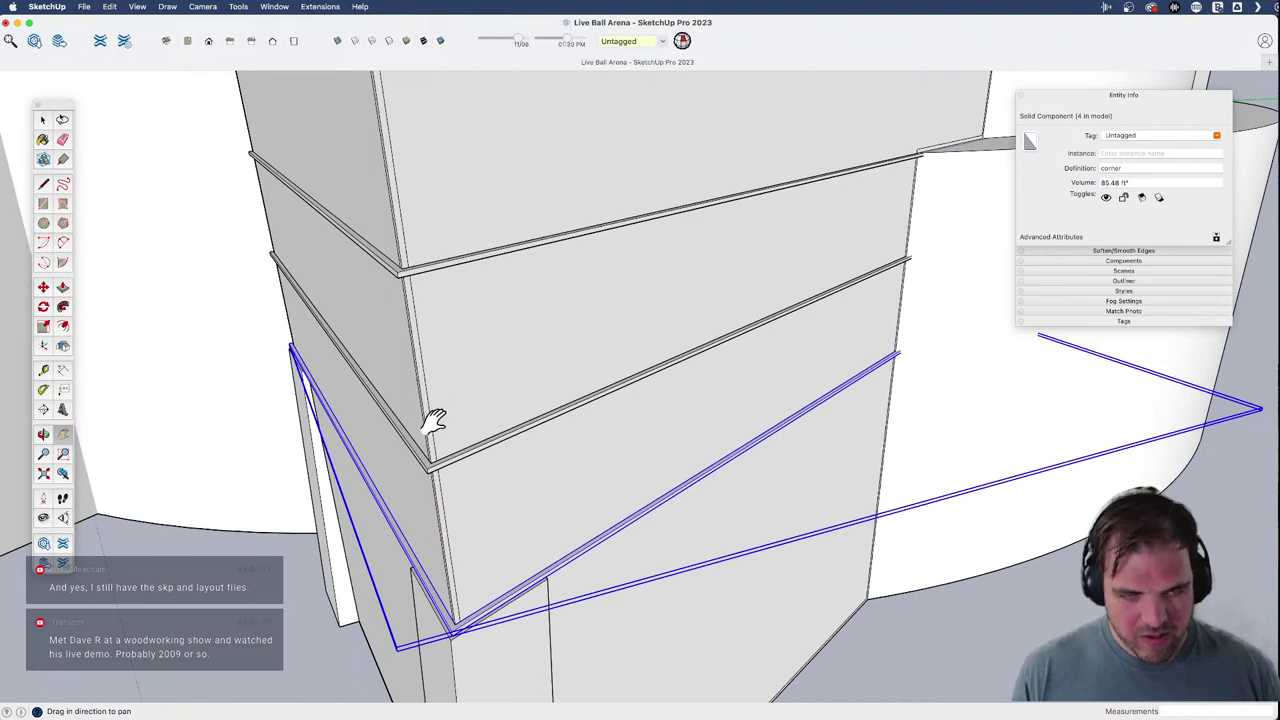
{"action": "key", "text": "m"}
{"action": "left_click", "coordinate": [397, 273]}
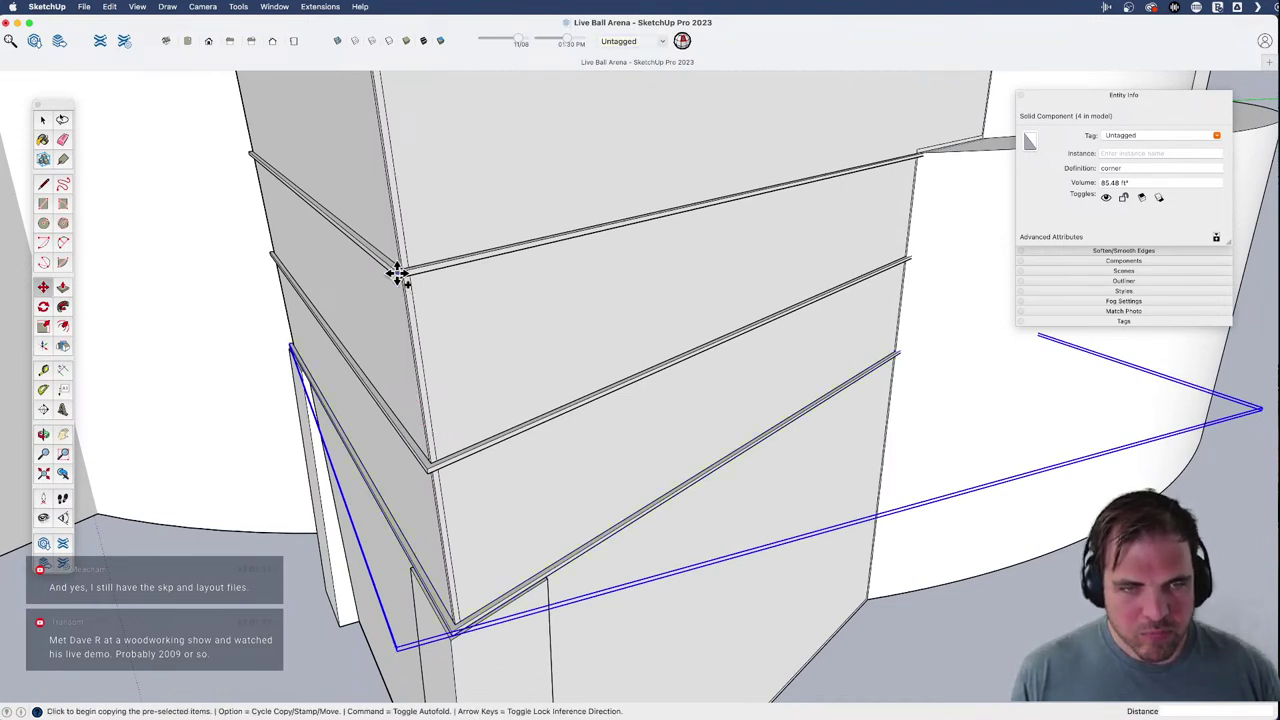
{"action": "left_click", "coordinate": [428, 468]}
{"action": "type", "text": "3x"}
{"action": "key", "text": "Return"}
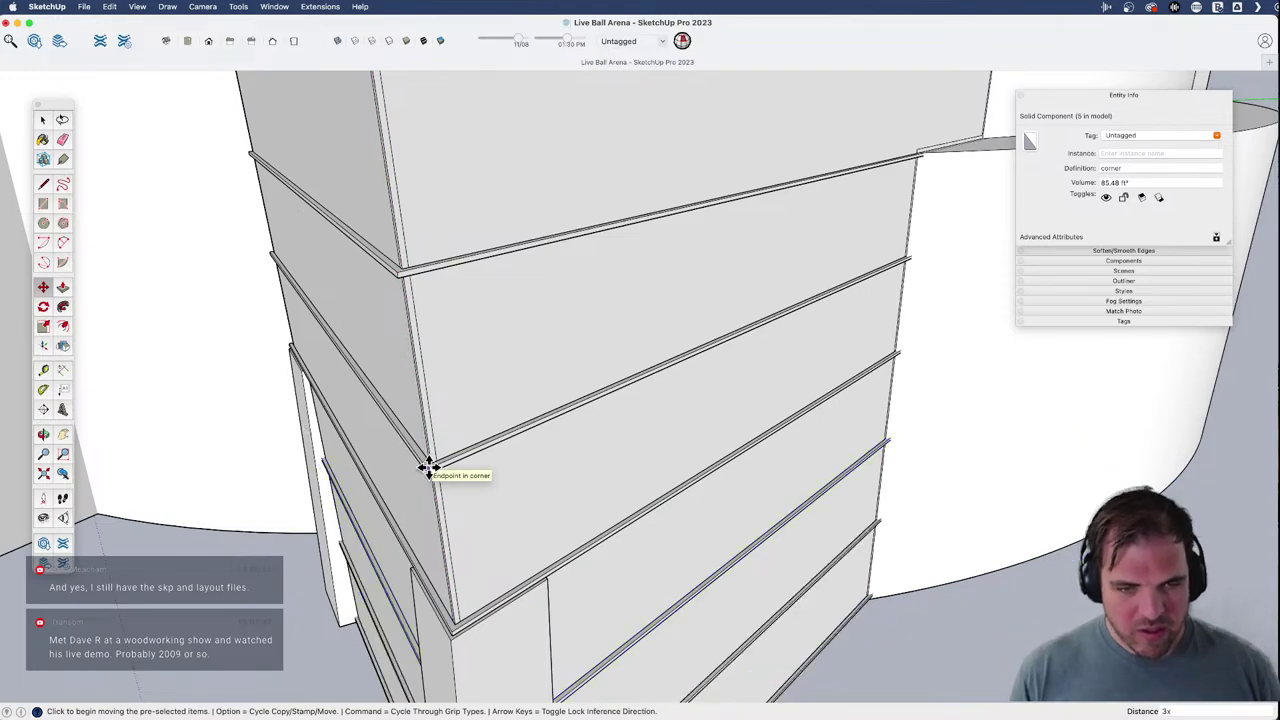
- Delete the lowest trim copy at the base of the wing
{"action": "middle_click_drag", "start_coordinate": [429, 467], "coordinate": [414, 604], "text": "shift"}
{"action": "key", "text": "space"}
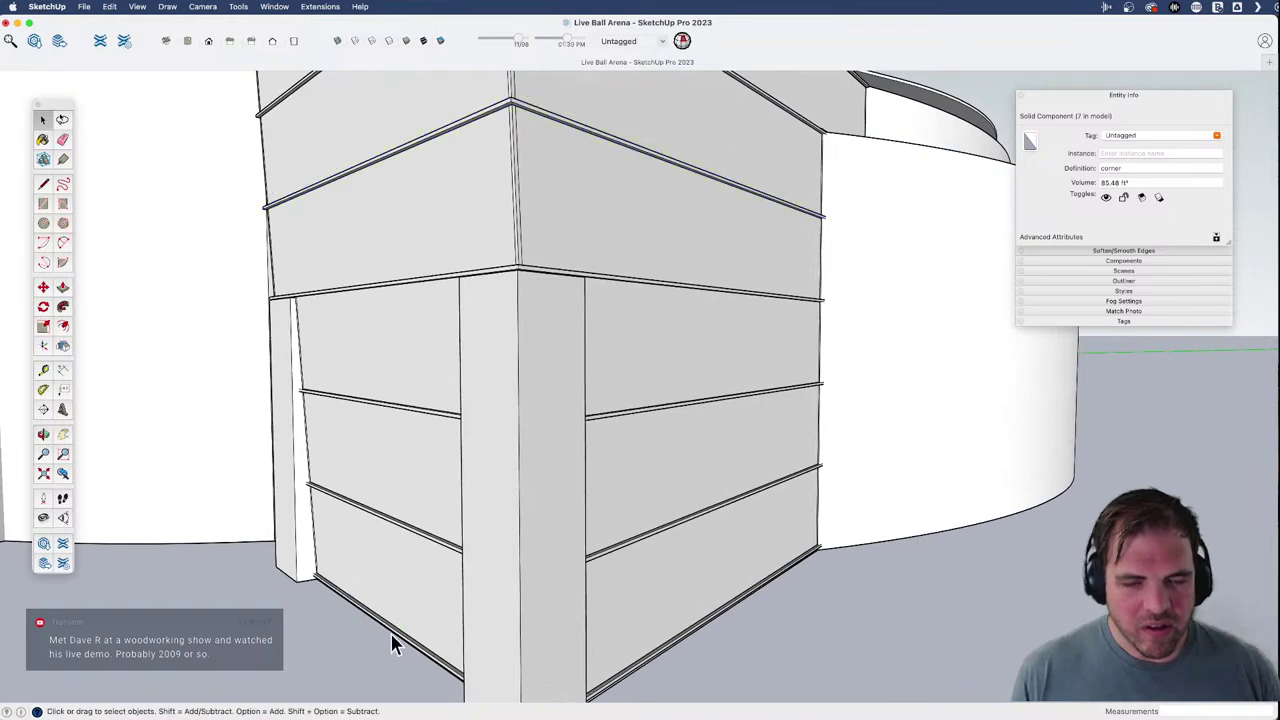
{"action": "left_click", "coordinate": [387, 624]}
{"action": "key", "text": "Escape"}
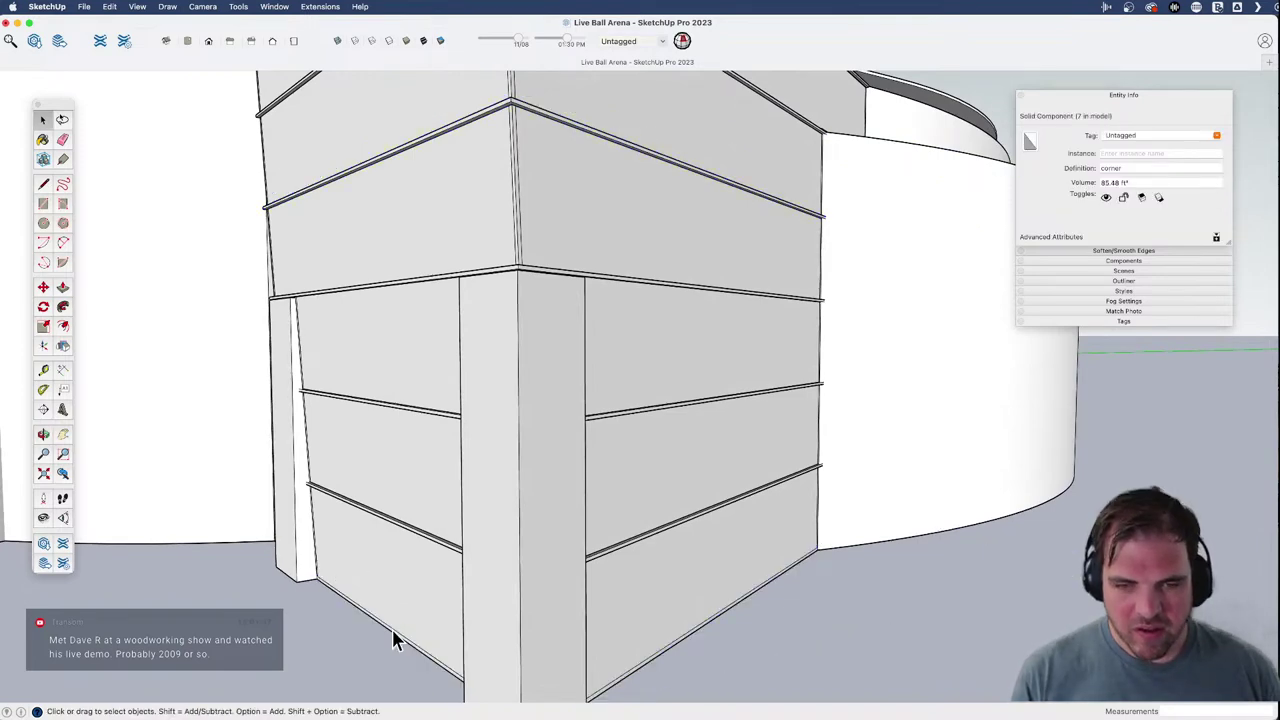
- Check the facade in the Preview reference photo and paste a copy of the far pillar's narrow inner side face just in front of it
{"action": "middle_click_drag", "start_coordinate": [394, 634], "coordinate": [463, 567]}
{"action": "key", "text": "super+Tab"}
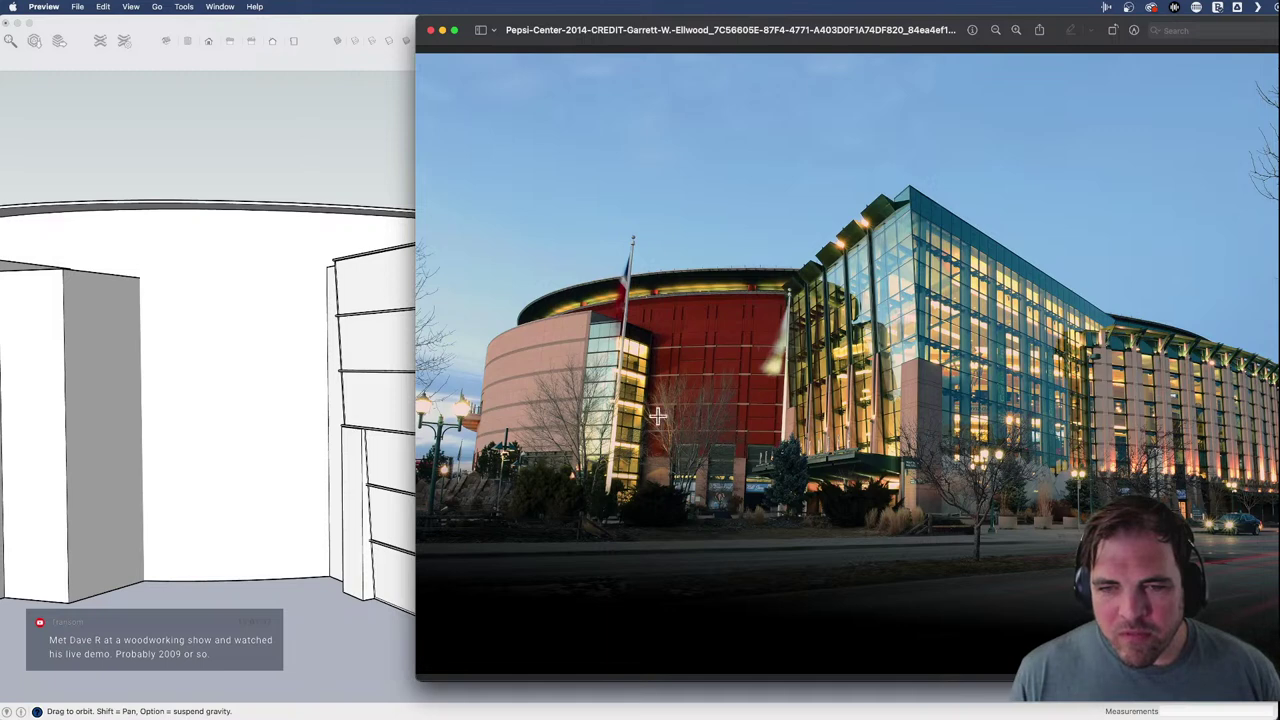
{"action": "left_click", "coordinate": [289, 500]}
{"action": "scroll", "coordinate": [411, 599], "scroll_direction": "up", "scroll_amount": 3}
{"action": "middle_click_drag", "start_coordinate": [411, 599], "coordinate": [414, 629], "text": "shift"}
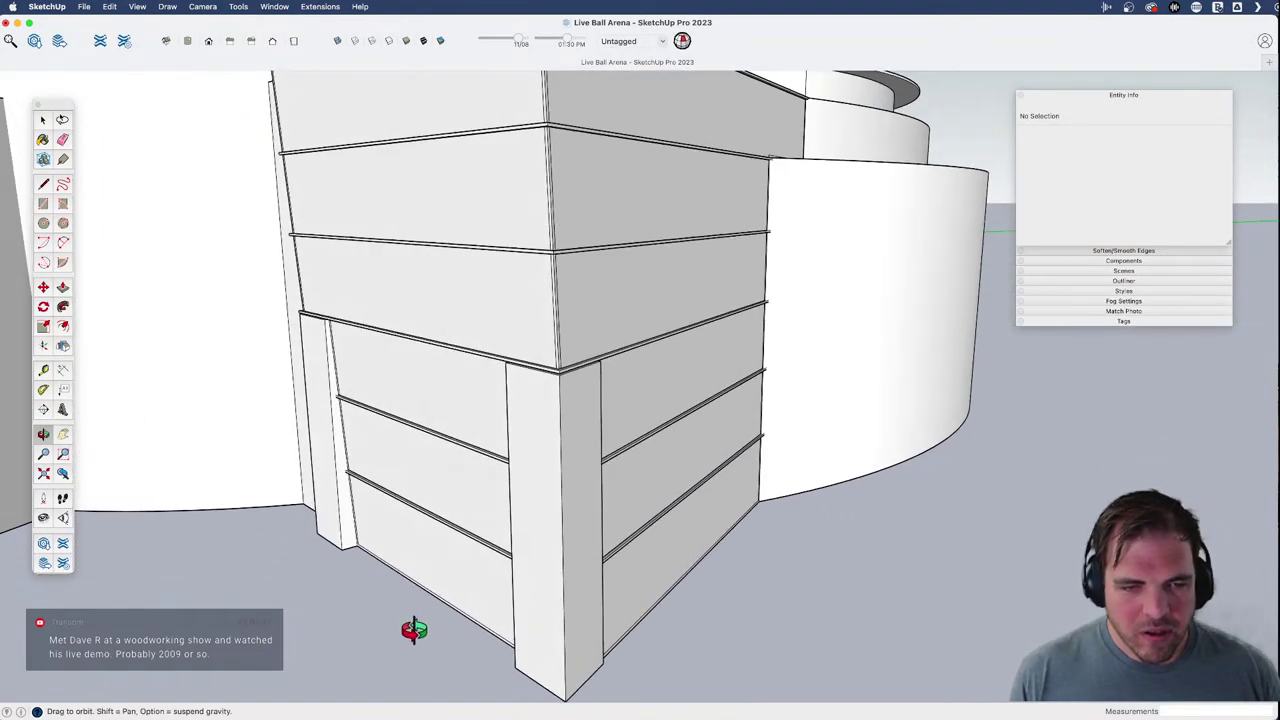
{"action": "left_click", "coordinate": [347, 535]}
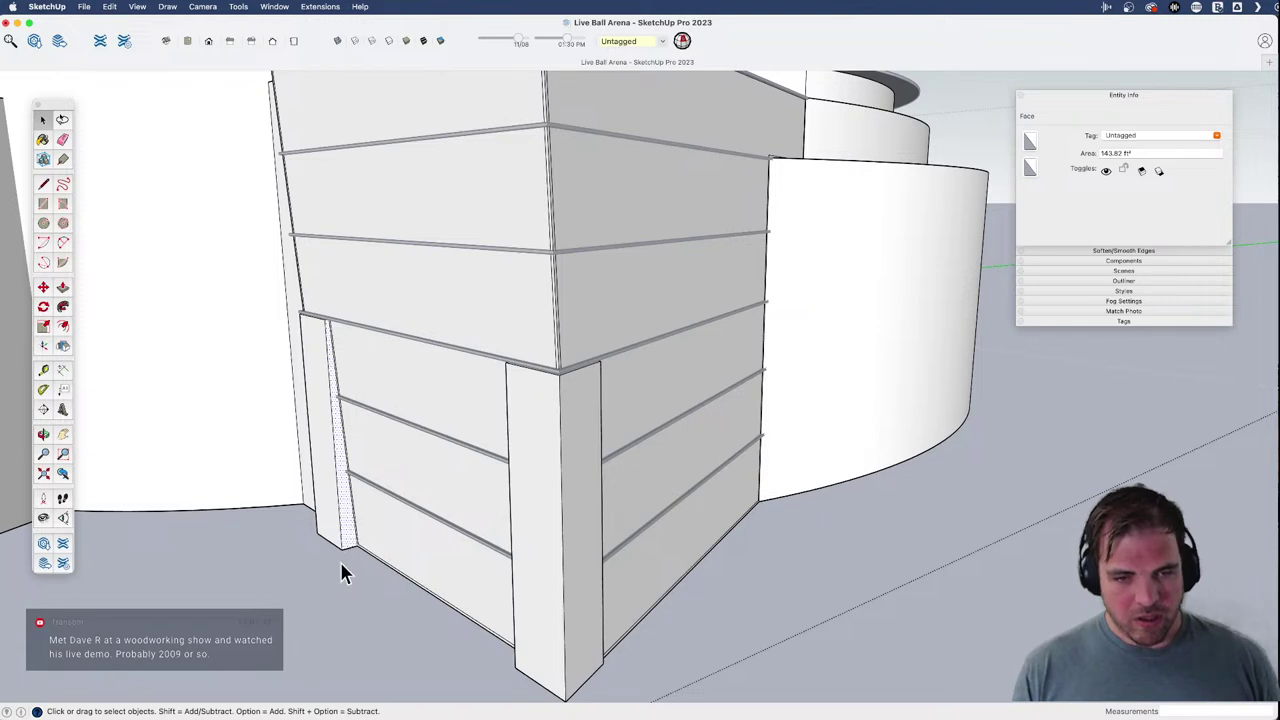
{"action": "left_click", "coordinate": [323, 593]}
{"action": "key", "text": "m"}
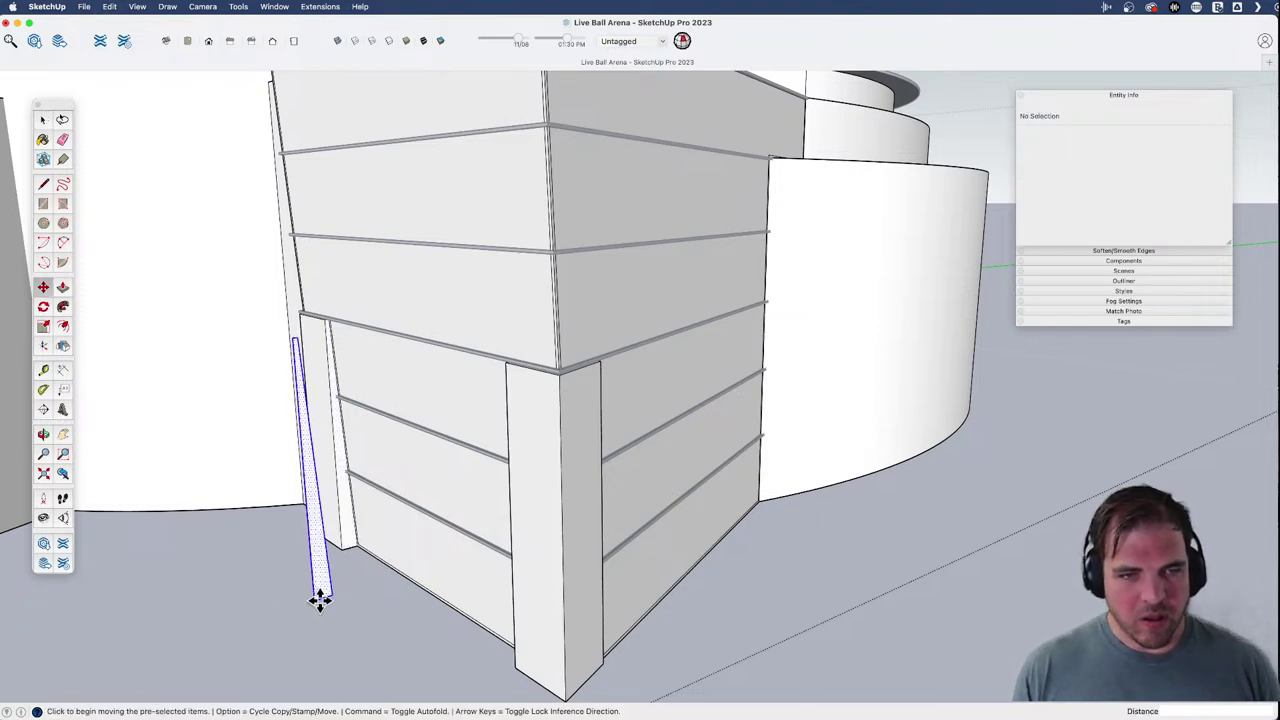
{"action": "middle_click_drag", "start_coordinate": [320, 598], "coordinate": [474, 543]}
{"action": "key", "text": "space"}
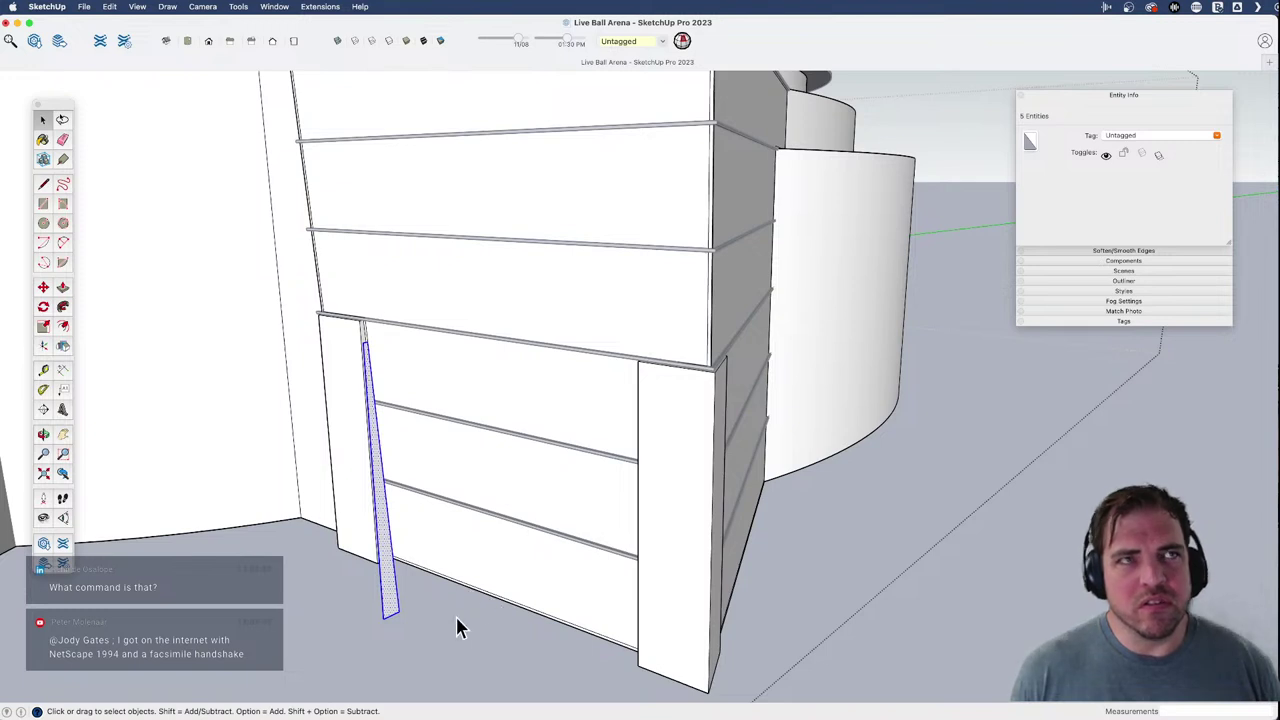
{"action": "middle_click_drag", "start_coordinate": [449, 616], "coordinate": [478, 613]}
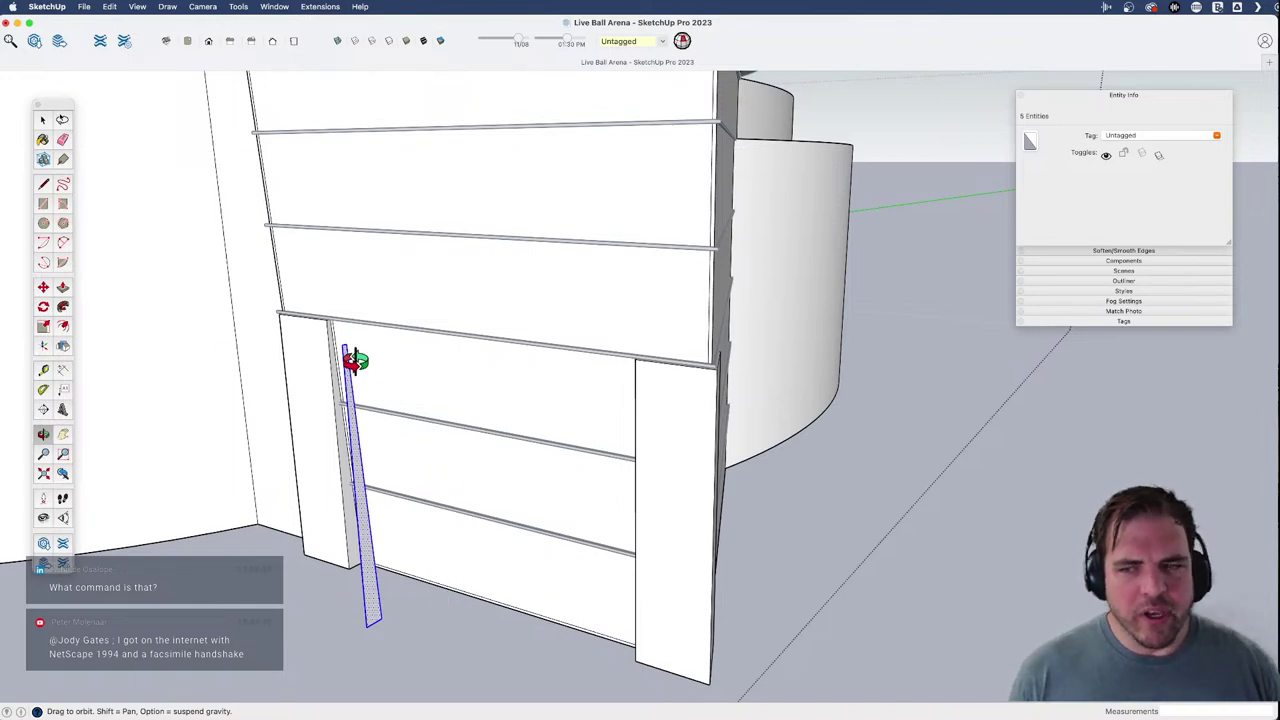
- Widen the pasted face by moving its outer long edge about 4' 1 1/8" outward along the face's bottom edge
{"action": "left_click", "coordinate": [370, 617]}
{"action": "middle_click_drag", "start_coordinate": [371, 617], "coordinate": [379, 650]}
{"action": "scroll", "coordinate": [411, 574], "scroll_direction": "up", "scroll_amount": 4}
{"action": "key", "text": "m"}
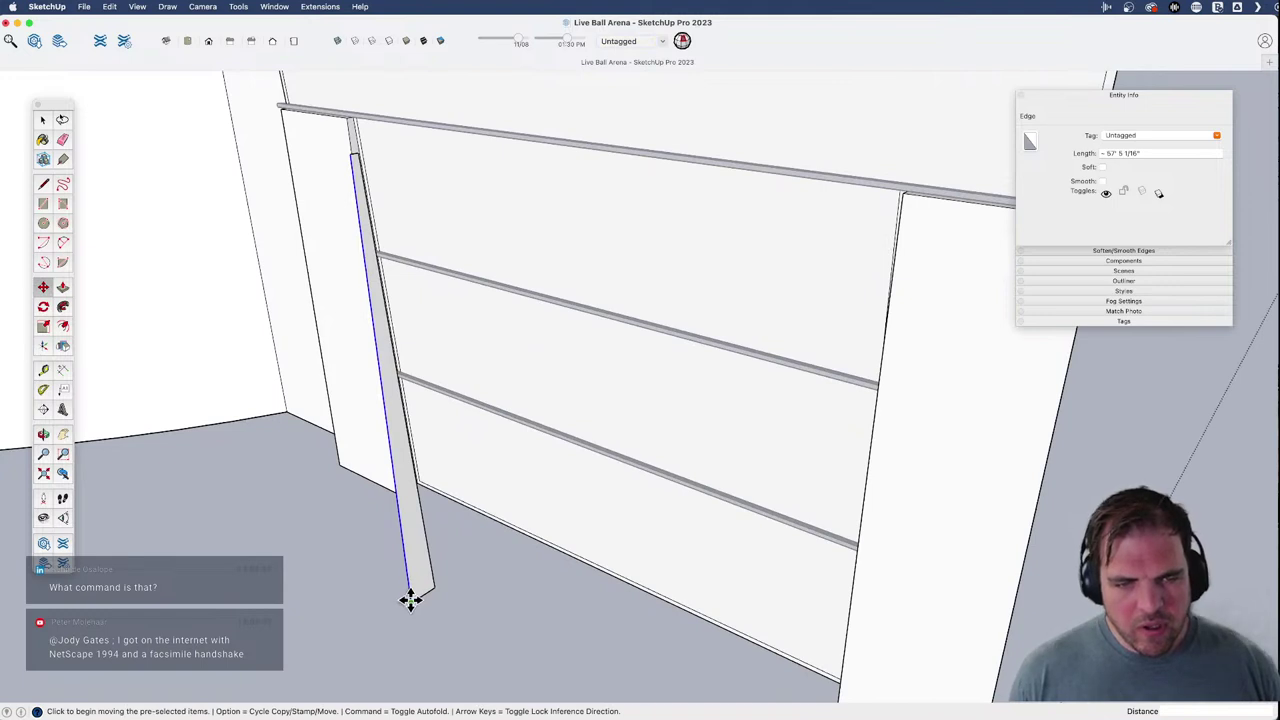
{"action": "left_click", "coordinate": [409, 598]}
{"action": "key", "text": "space"}
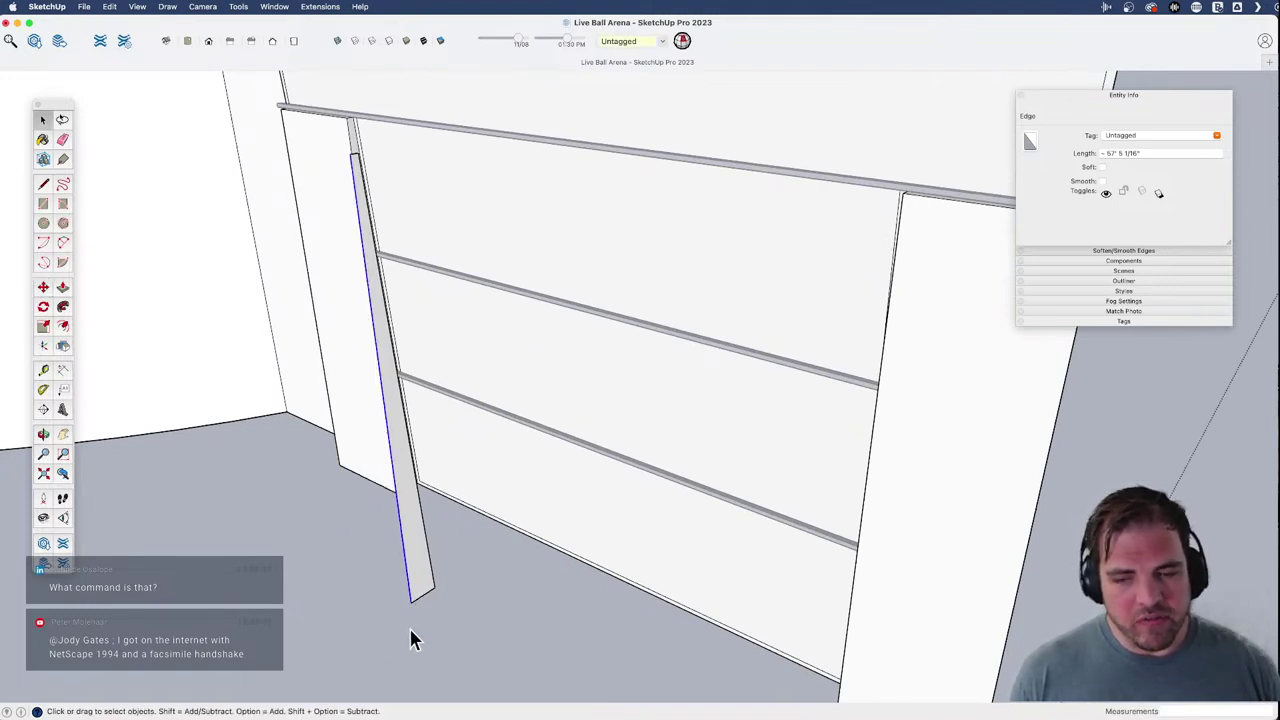
{"action": "scroll", "coordinate": [410, 627], "scroll_direction": "up", "scroll_amount": 6}
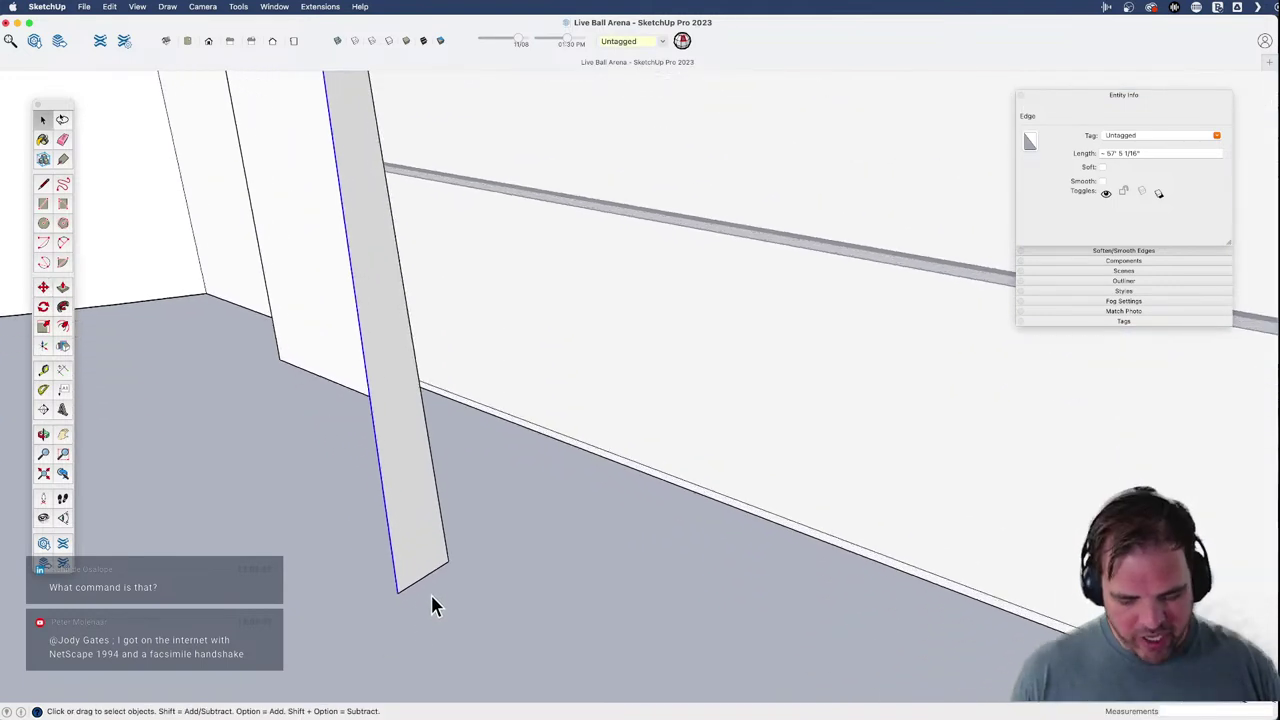
{"action": "key", "text": "m"}
{"action": "left_click", "coordinate": [437, 563]}
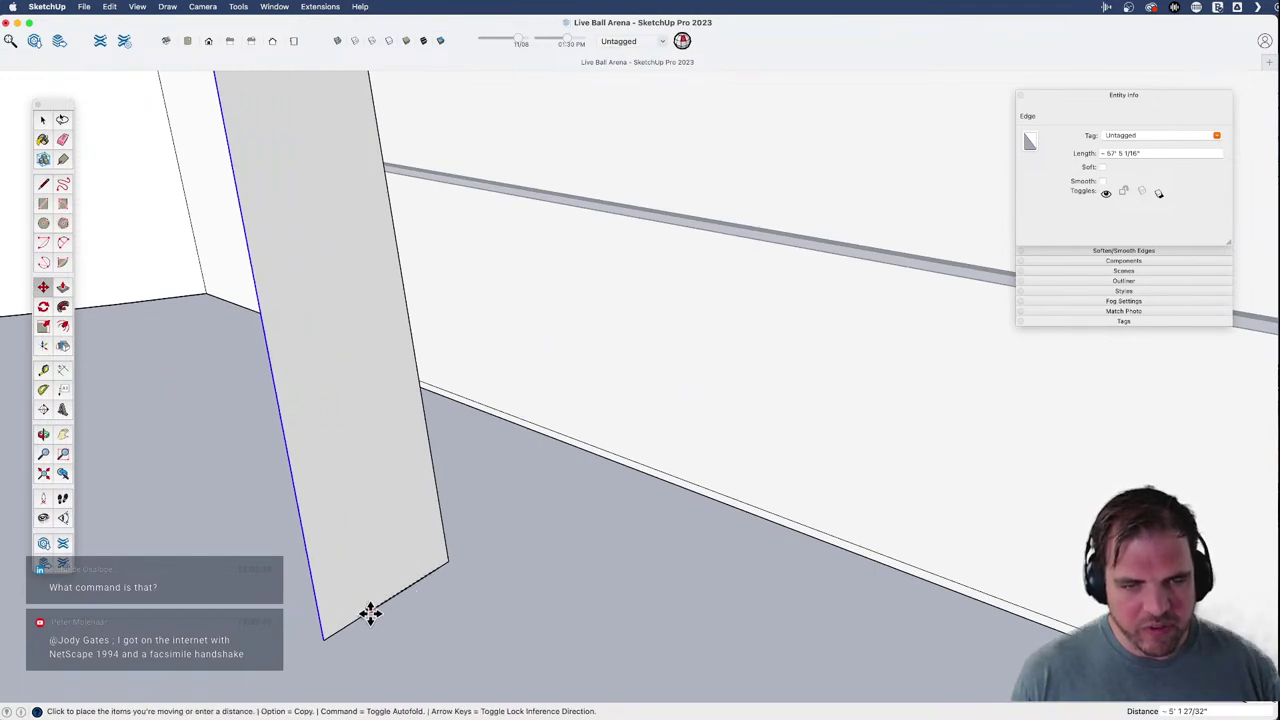
{"action": "left_click", "coordinate": [386, 595]}
{"action": "scroll", "coordinate": [420, 634], "scroll_direction": "down", "scroll_amount": 3}
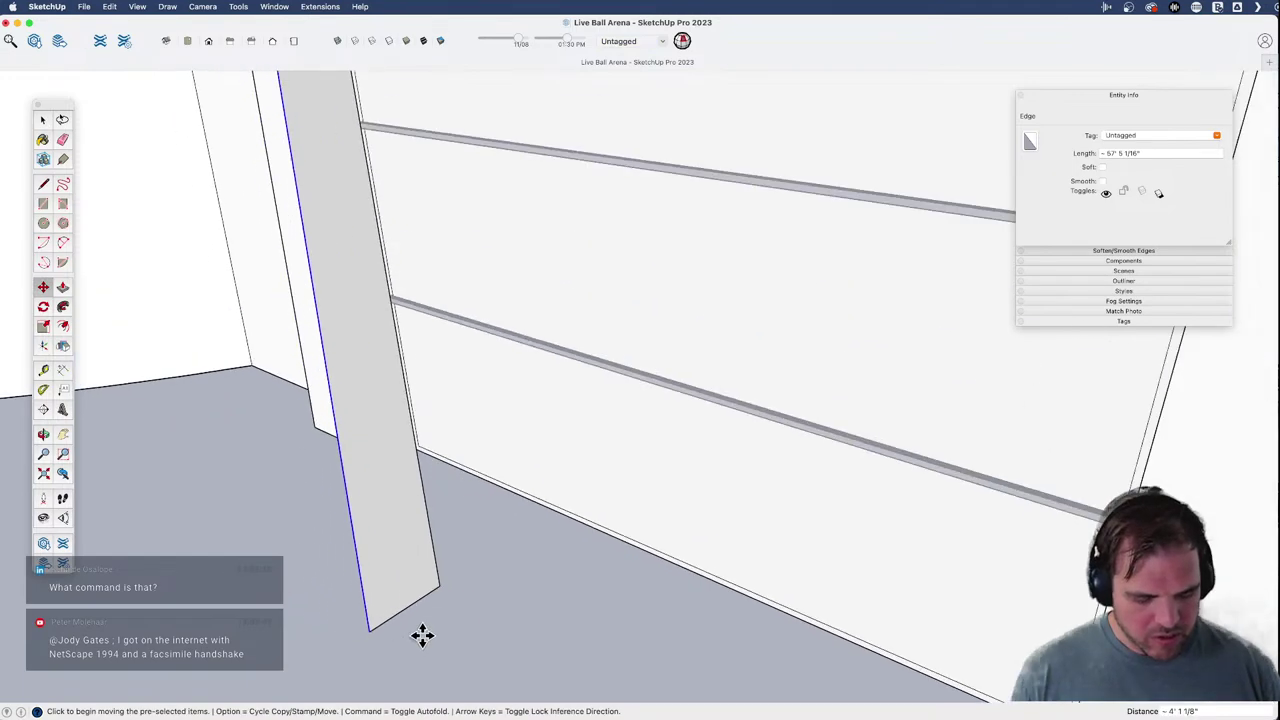
- Raise the widened face's top edge about 14' 4 5/8" so it extends above the neighbouring pillar
{"action": "scroll", "coordinate": [420, 634], "scroll_direction": "down", "scroll_amount": 3}
{"action": "key", "text": "space"}
{"action": "middle_click_drag", "start_coordinate": [369, 362], "coordinate": [452, 364]}
{"action": "key", "text": "m"}
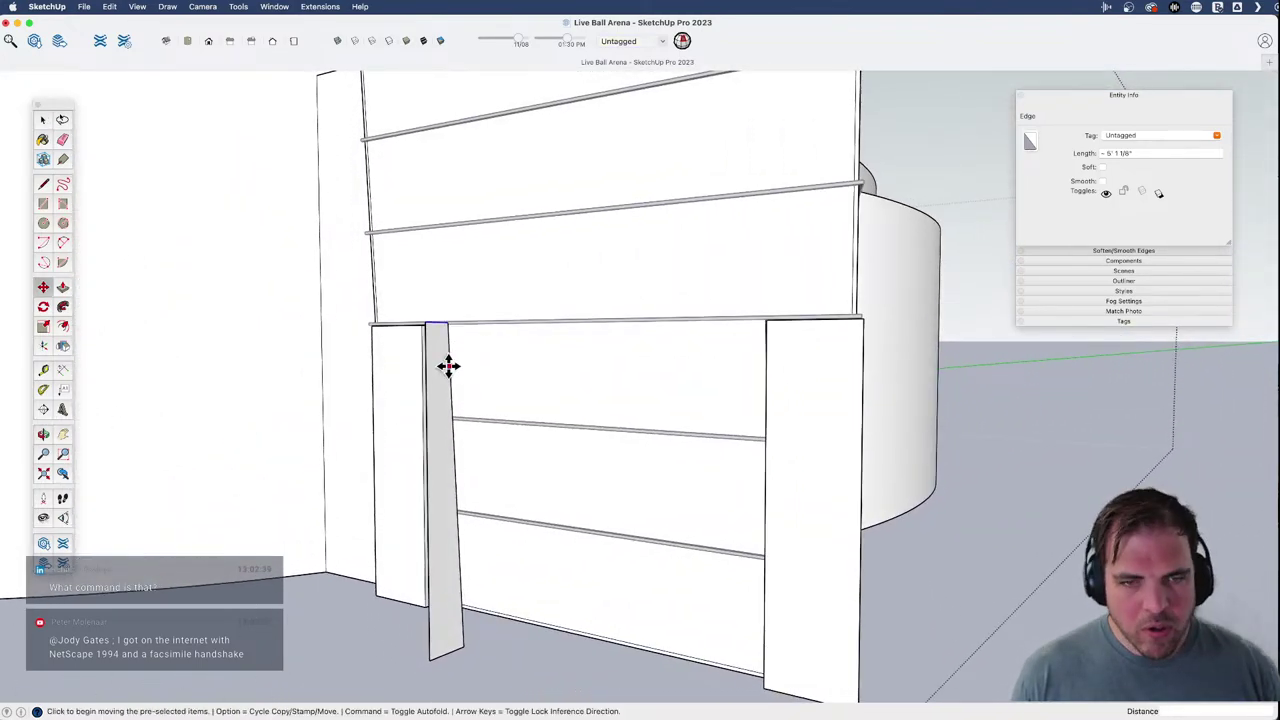
{"action": "left_click", "coordinate": [449, 367]}
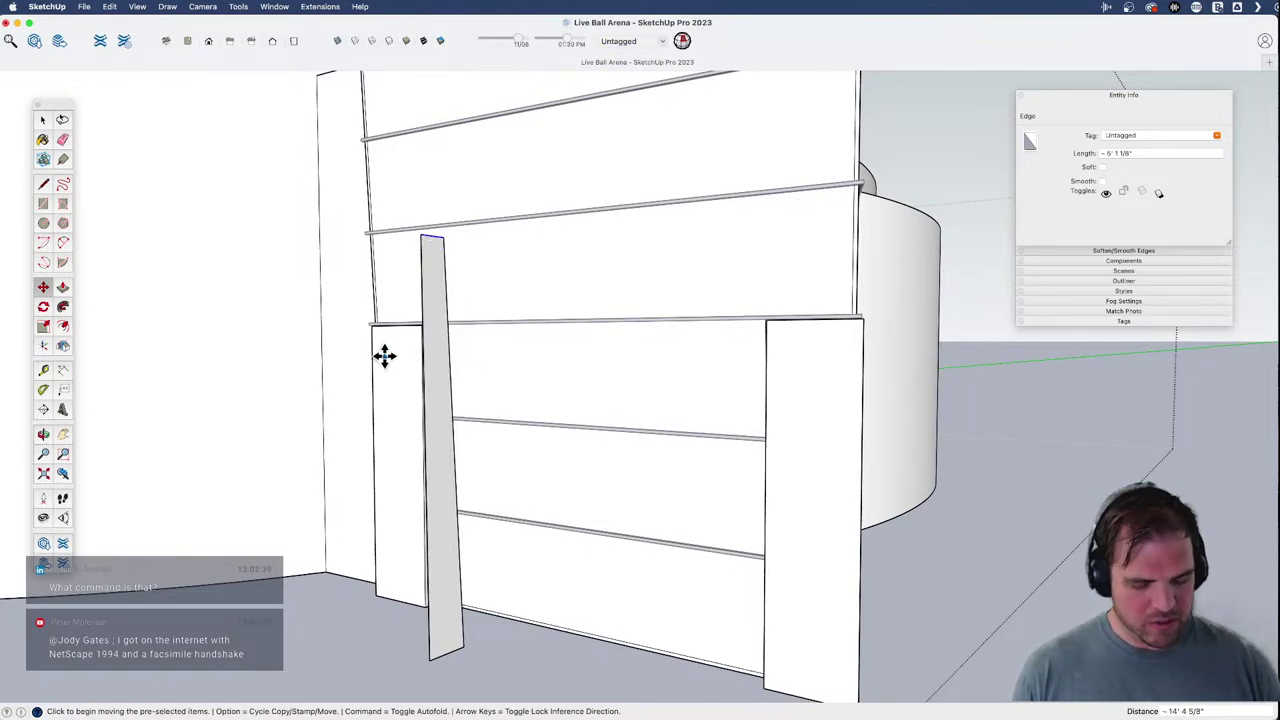
- Extrude the tall widened face with Push/Pull into a solid rectangular pillar
{"action": "middle_click_drag", "start_coordinate": [383, 354], "coordinate": [508, 571]}
{"action": "key", "text": "p"}
{"action": "left_click", "coordinate": [480, 640]}
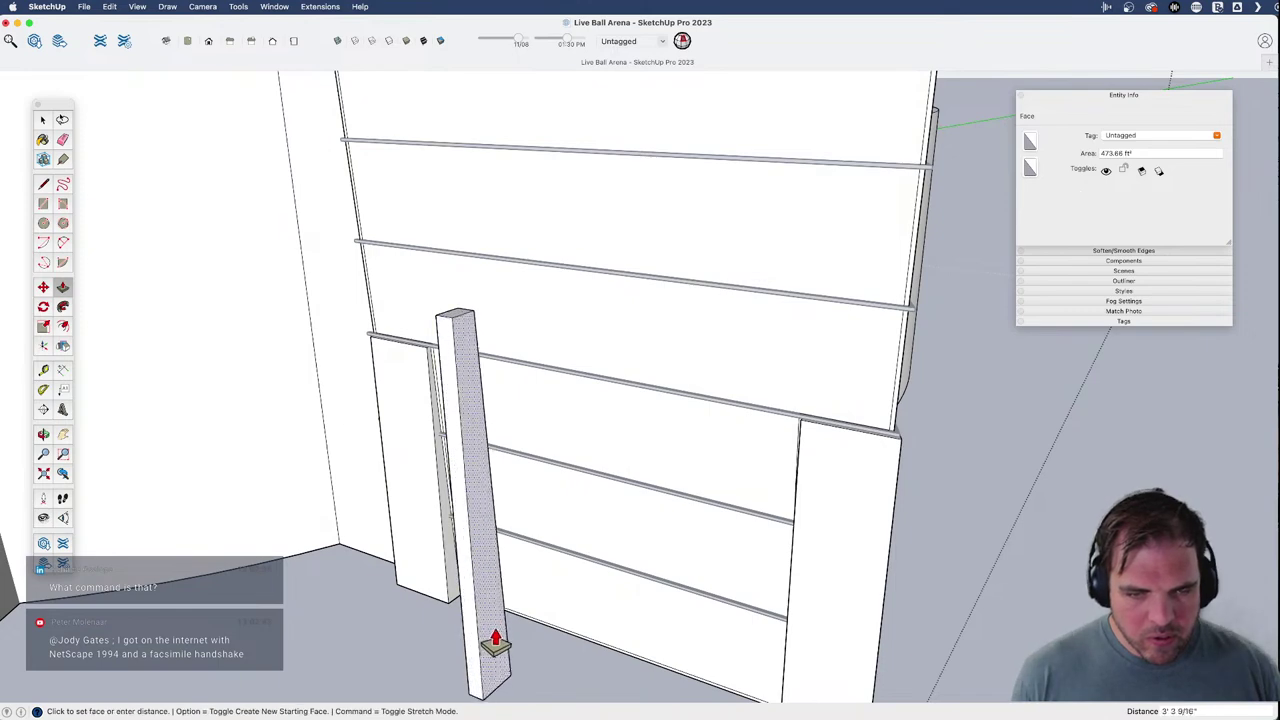
{"action": "left_click", "coordinate": [499, 640]}
- Turn the whole extruded pillar into a component named "entrance pillar"
{"action": "key", "text": "space"}
{"action": "triple_click", "coordinate": [483, 507]}
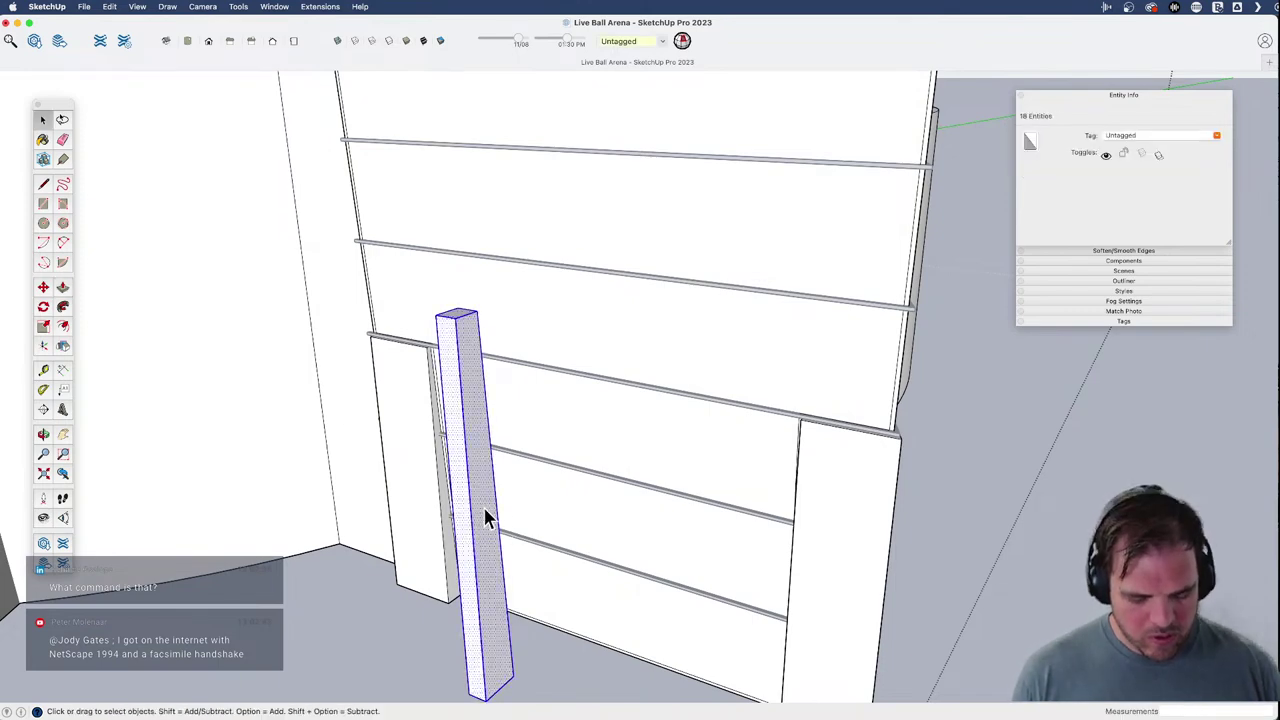
{"action": "key", "text": "g"}
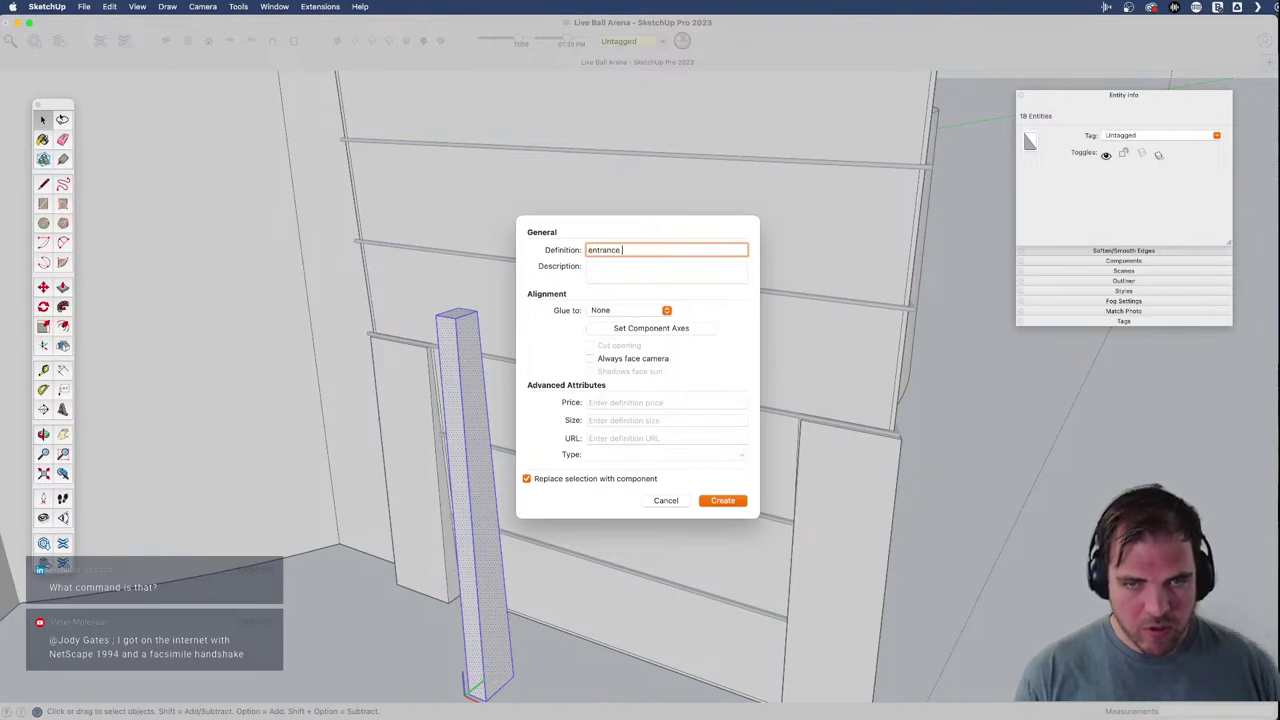
{"action": "key", "text": "Return"}
- Check the facade in the Preview reference photo, and move the entrance pillar by its inner base corner onto the glass wall's bottom edge
{"action": "scroll", "coordinate": [474, 503], "scroll_direction": "down", "scroll_amount": 4}
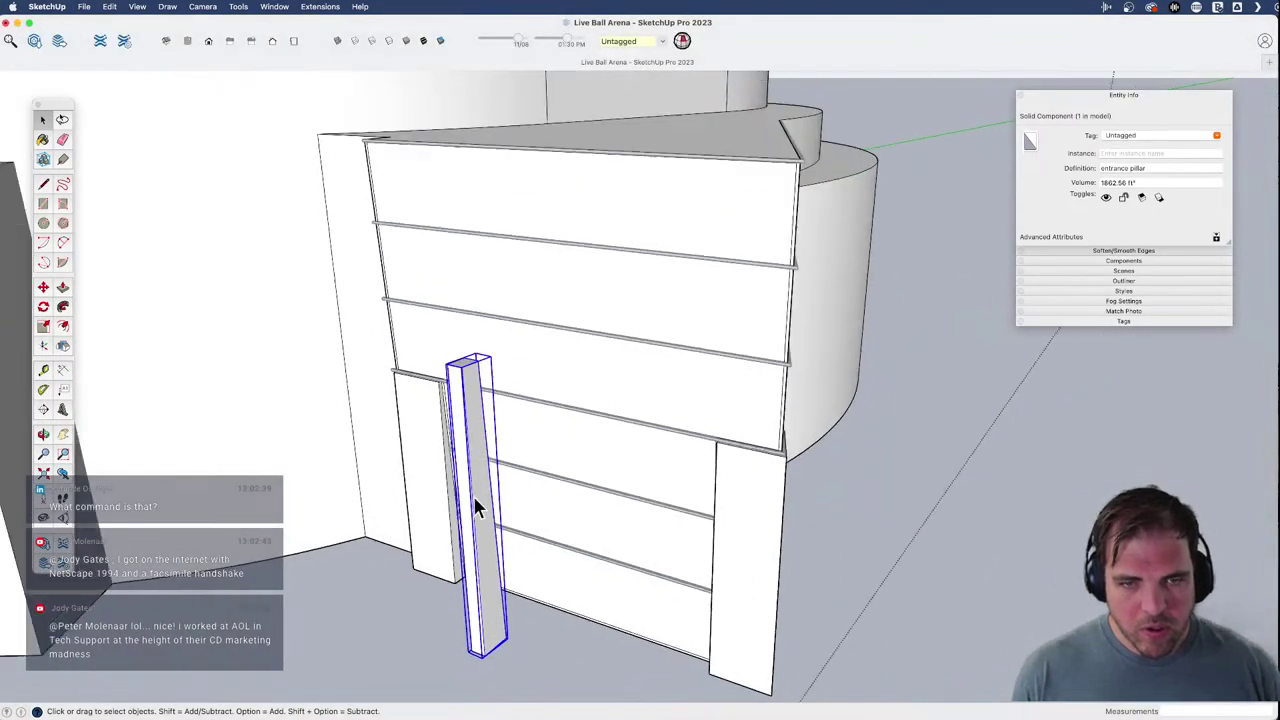
{"action": "key", "text": "super+Tab"}
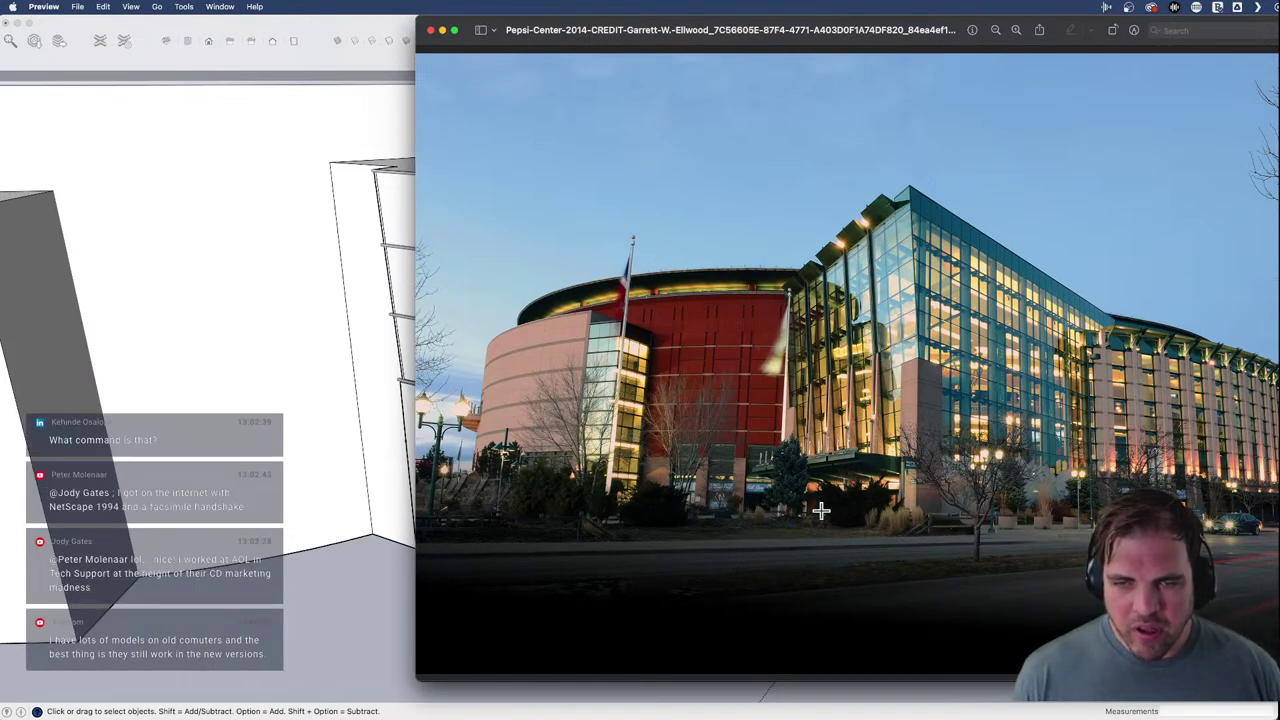
{"action": "left_click", "coordinate": [363, 551]}
{"action": "mouse_move", "coordinate": [434, 577]}
{"action": "middle_mouse_down"}
{"action": "mouse_move", "coordinate": [600, 471]}
{"action": "mouse_move", "coordinate": [371, 506]}
{"action": "mouse_move", "coordinate": [301, 364]}
{"action": "mouse_move", "coordinate": [551, 489]}
{"action": "mouse_move", "coordinate": [509, 491]}
{"action": "mouse_move", "coordinate": [451, 429]}
{"action": "mouse_move", "coordinate": [540, 441]}
{"action": "mouse_move", "coordinate": [757, 623]}
{"action": "middle_mouse_up"}
{"action": "scroll", "coordinate": [686, 603], "scroll_direction": "up", "scroll_amount": 4}
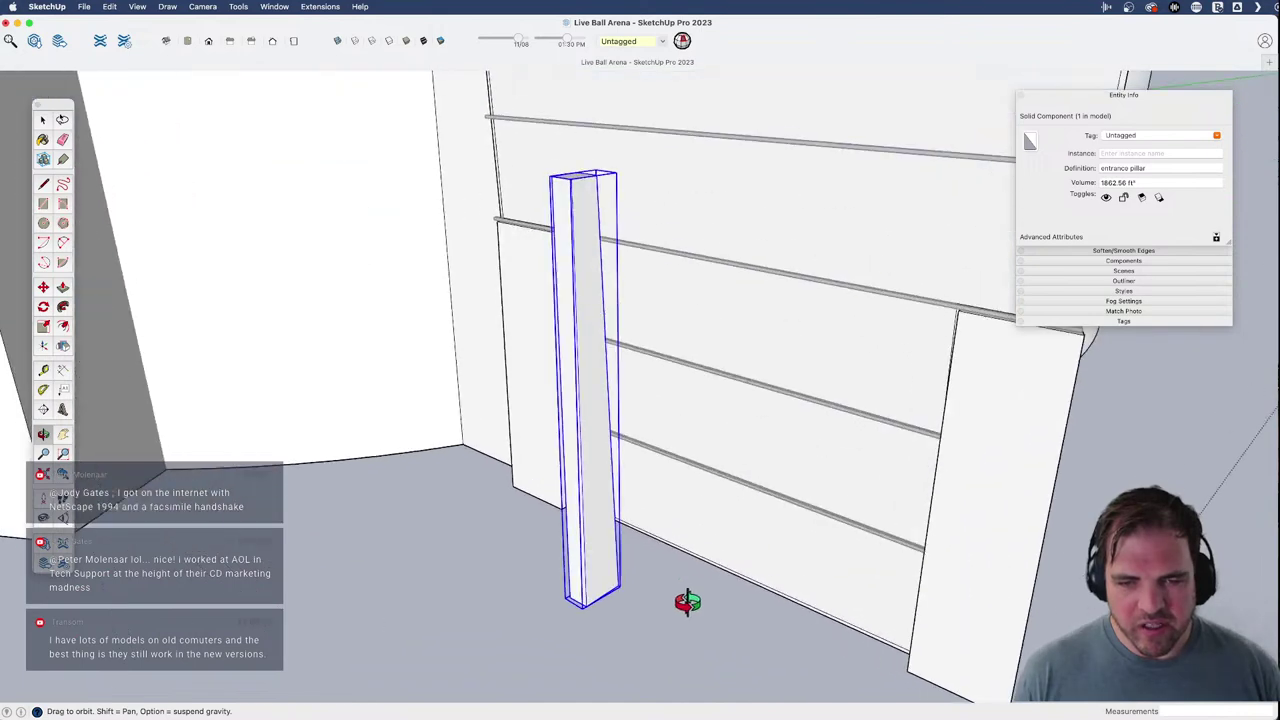
{"action": "key", "text": "m"}
{"action": "scroll", "coordinate": [580, 590], "scroll_direction": "up", "scroll_amount": 2}
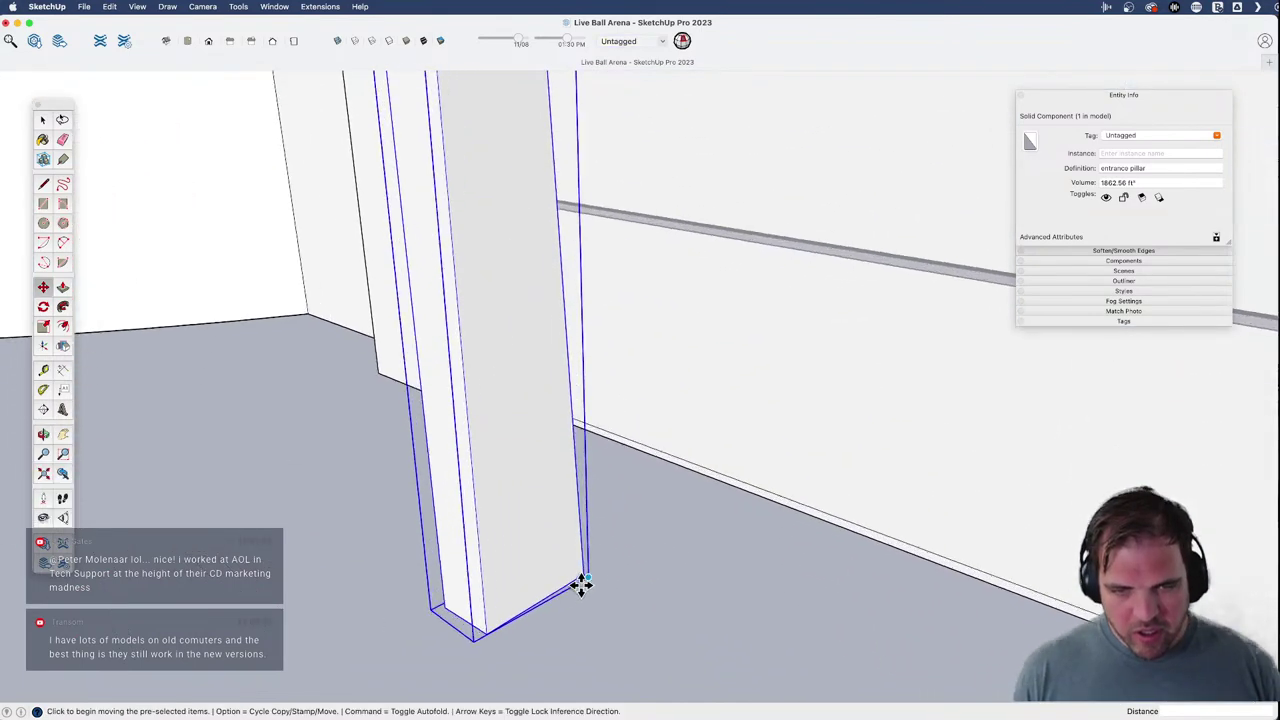
{"action": "left_click", "coordinate": [578, 572]}
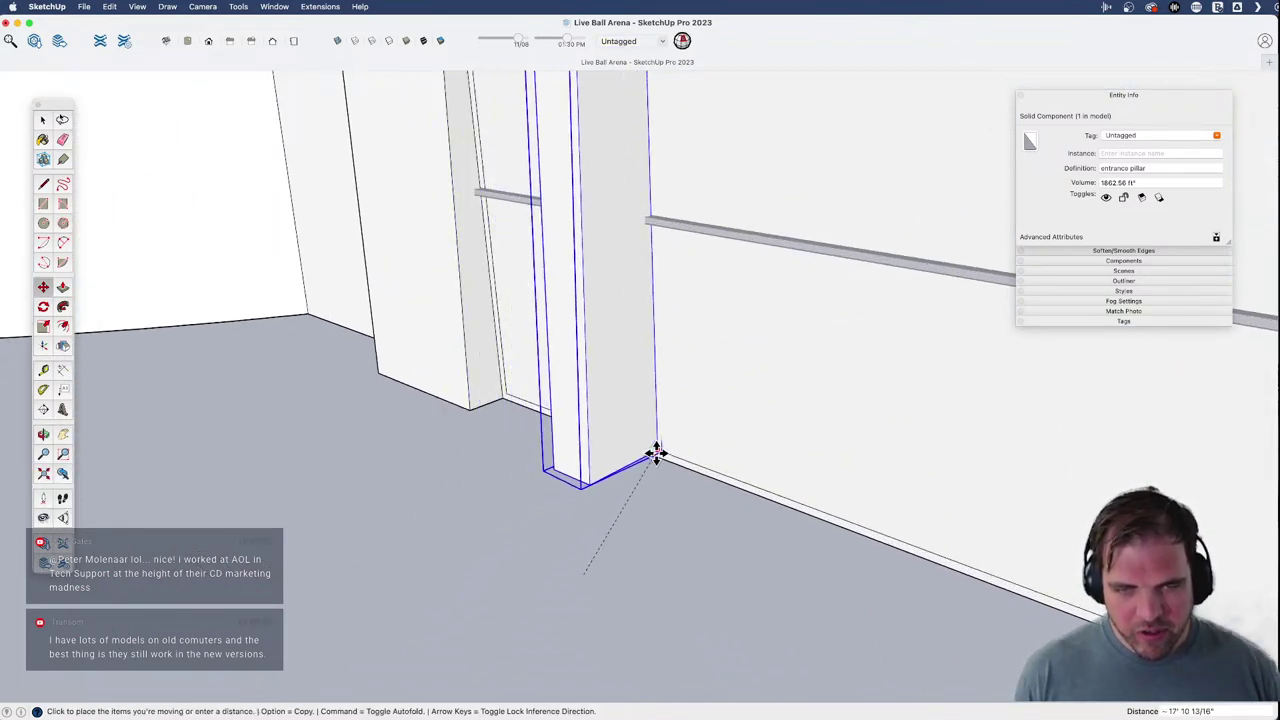
{"action": "scroll", "coordinate": [656, 458], "scroll_direction": "down", "scroll_amount": 5}
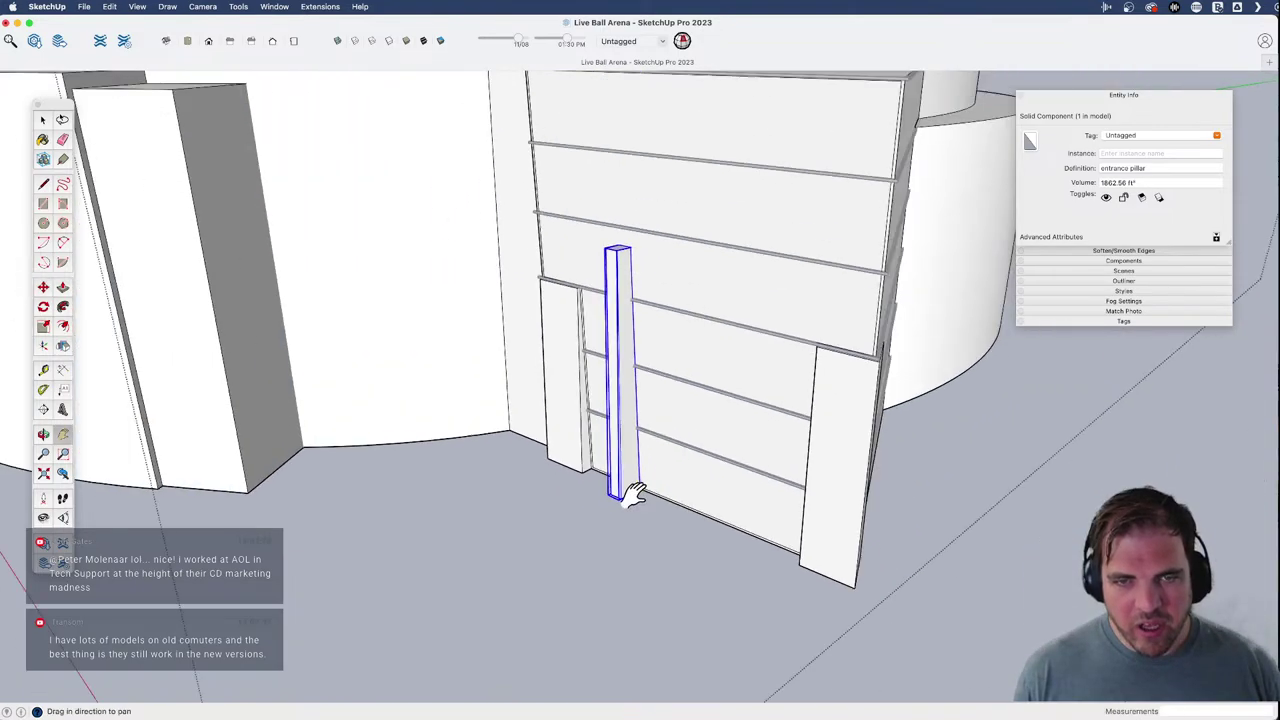
- Slide the entrance pillar about 6' 10 19/32" along the facade toward the far corner pillar
{"action": "middle_click_drag", "start_coordinate": [634, 491], "coordinate": [632, 590]}
{"action": "middle_click_drag", "start_coordinate": [672, 263], "coordinate": [677, 351]}
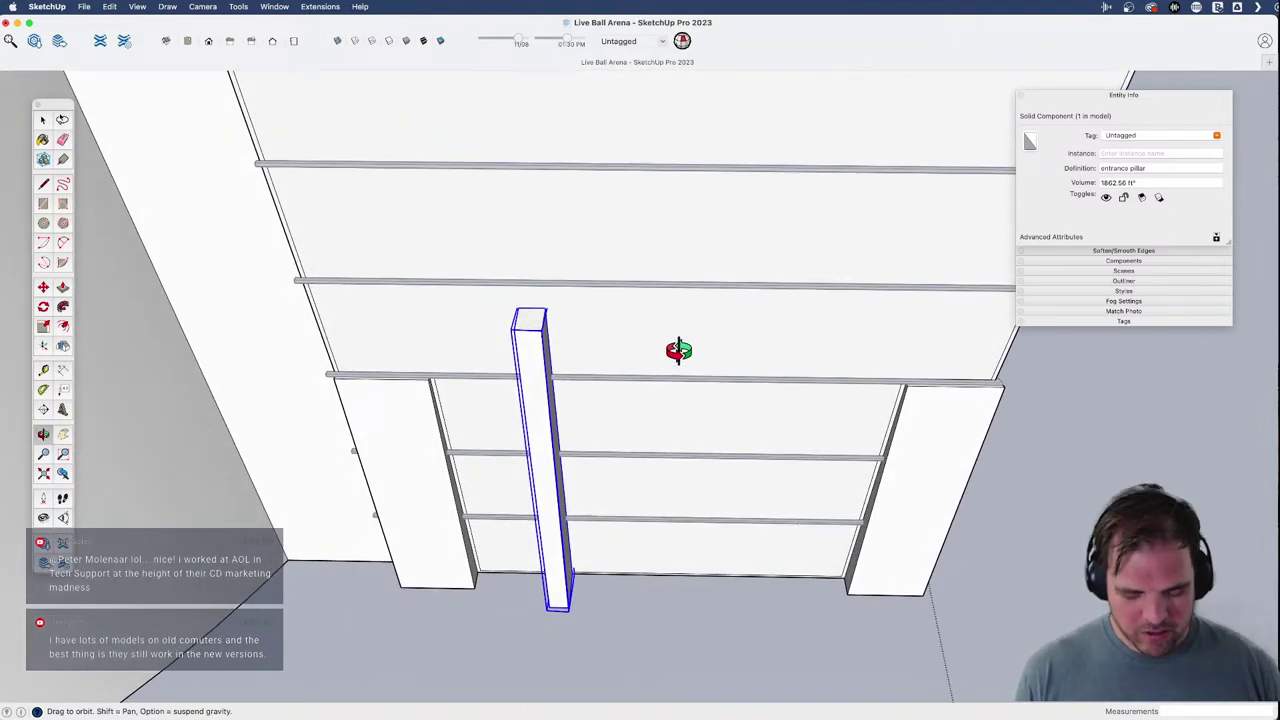
{"action": "left_click", "coordinate": [614, 283]}
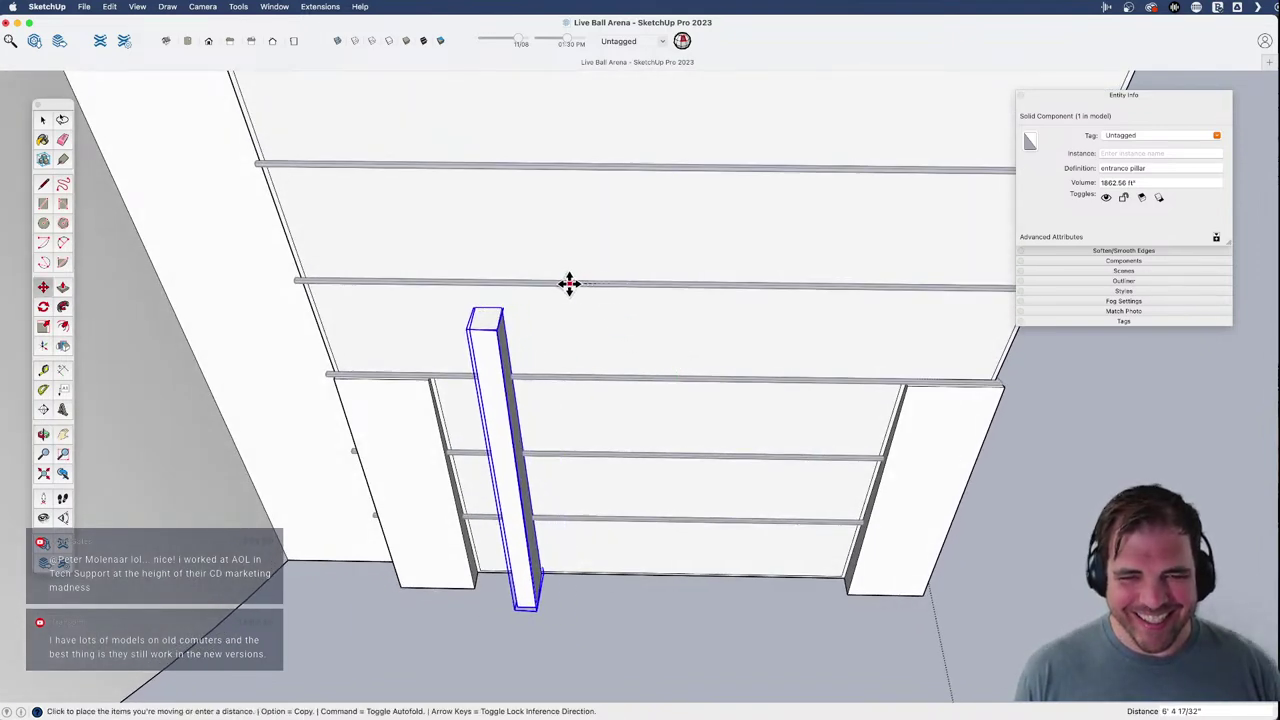
{"action": "left_click", "coordinate": [566, 283]}
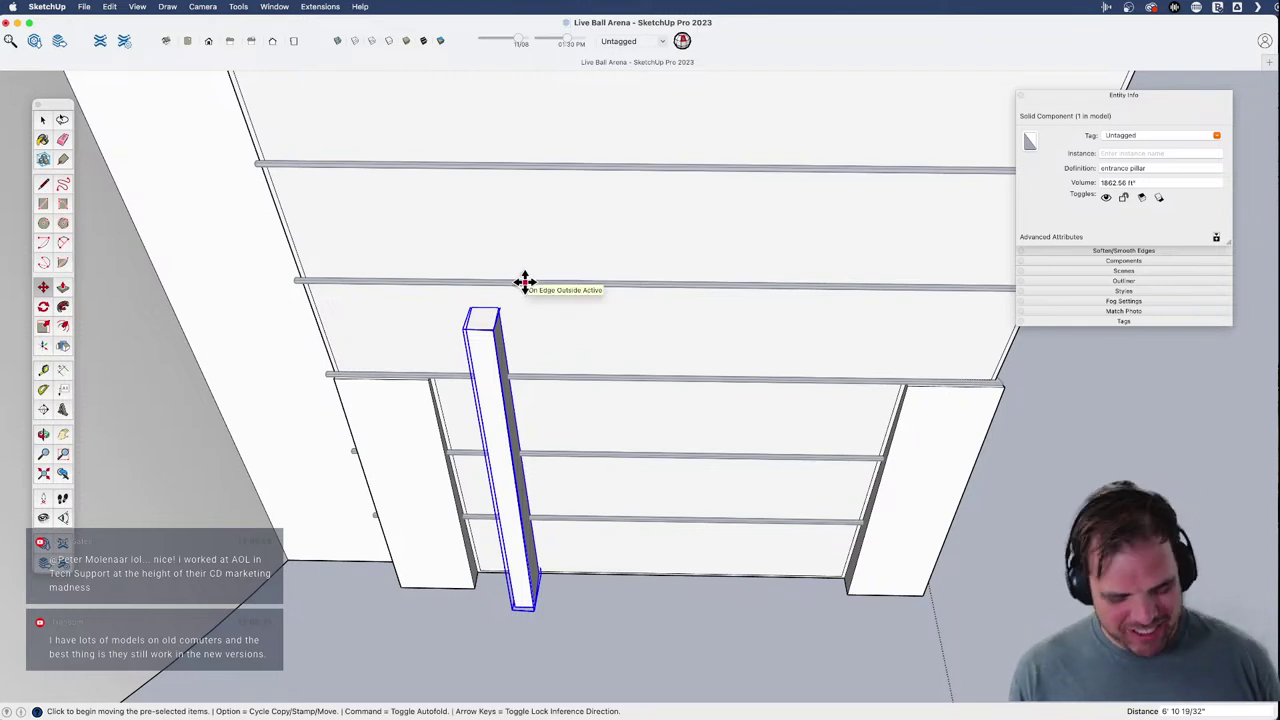
- Copy the entrance pillar about 54' 8 5/32" along the facade and divide the spacing by 3 to fill in copies between
{"action": "left_click", "coordinate": [524, 282]}
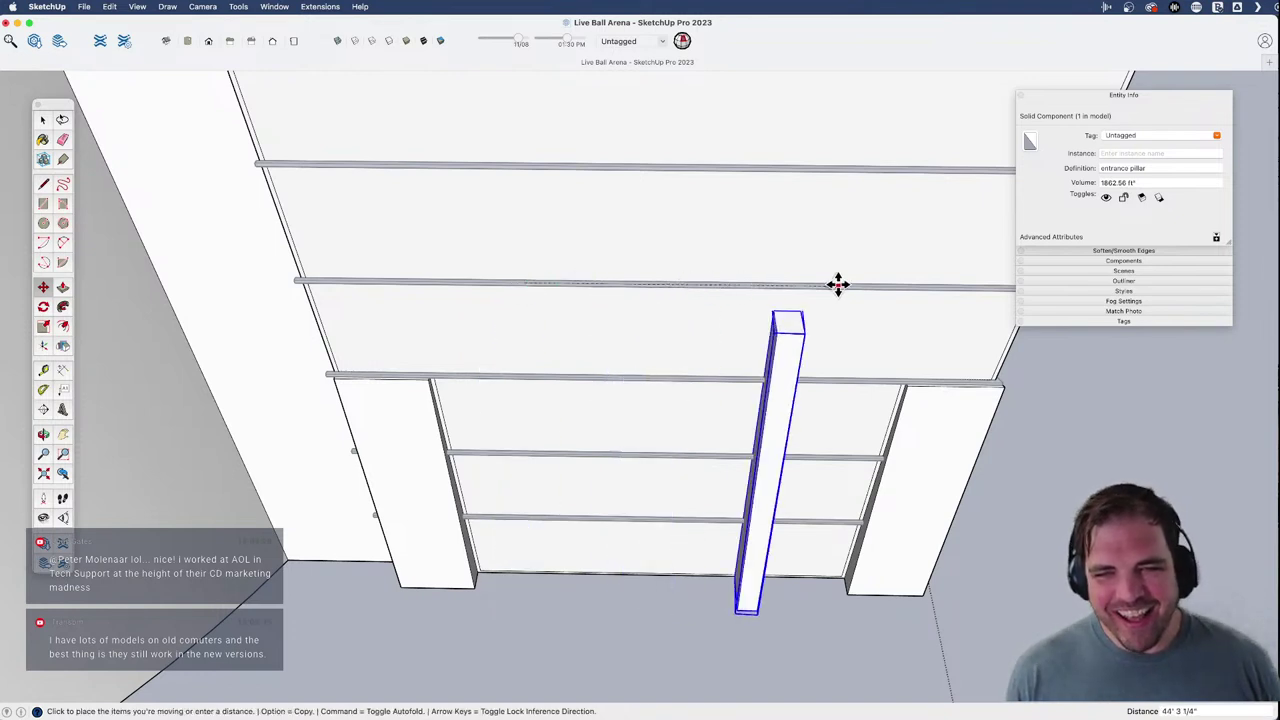
{"action": "key", "text": "alt"}
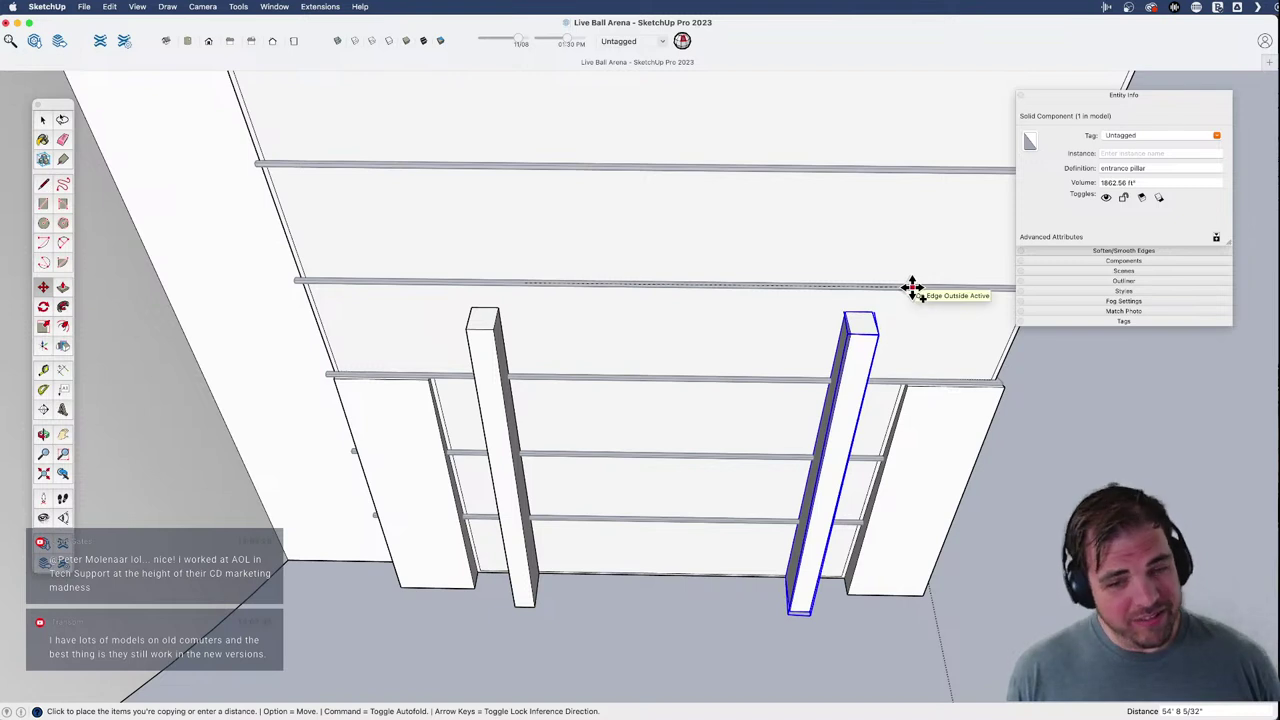
{"action": "left_click", "coordinate": [912, 287]}
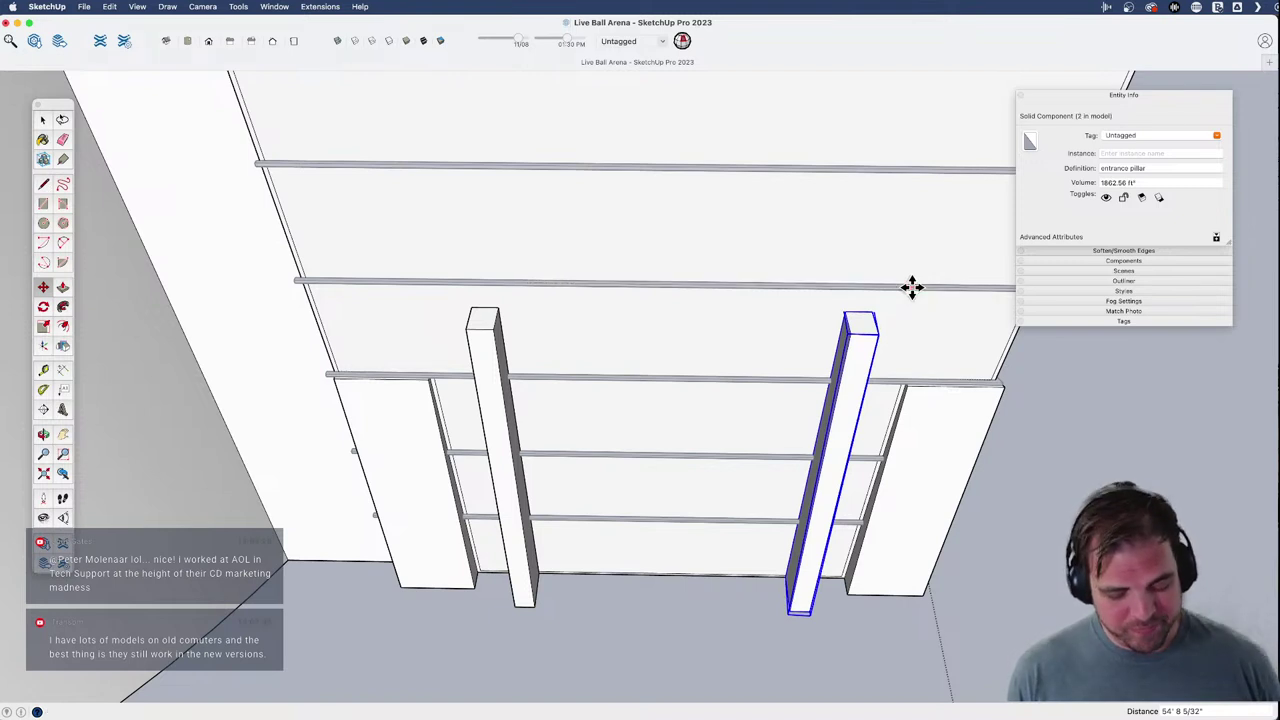
{"action": "type", "text": "3/"}
{"action": "key", "text": "Return"}
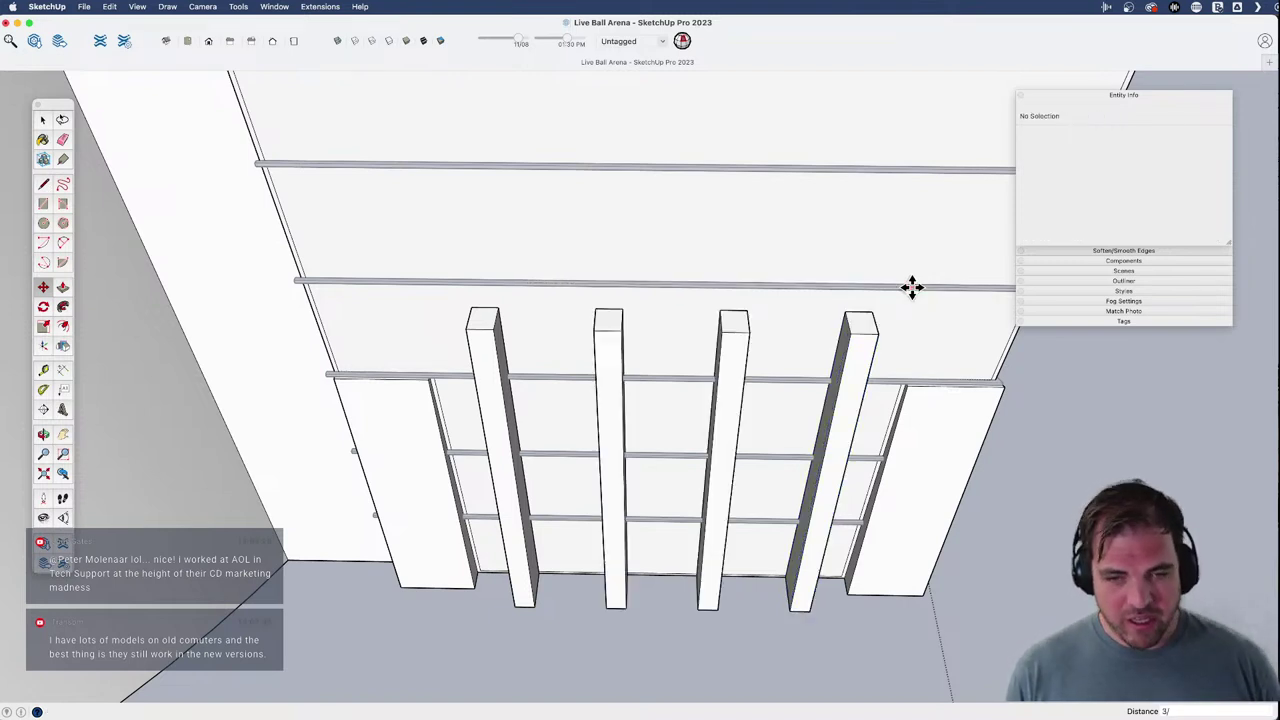
- Compare the row of pillars with the Preview reference photo and open the entrance pillar nearest the building corner for editing
{"action": "scroll", "coordinate": [736, 385], "scroll_direction": "down", "scroll_amount": 3}
{"action": "middle_click_drag", "start_coordinate": [715, 376], "coordinate": [577, 241]}
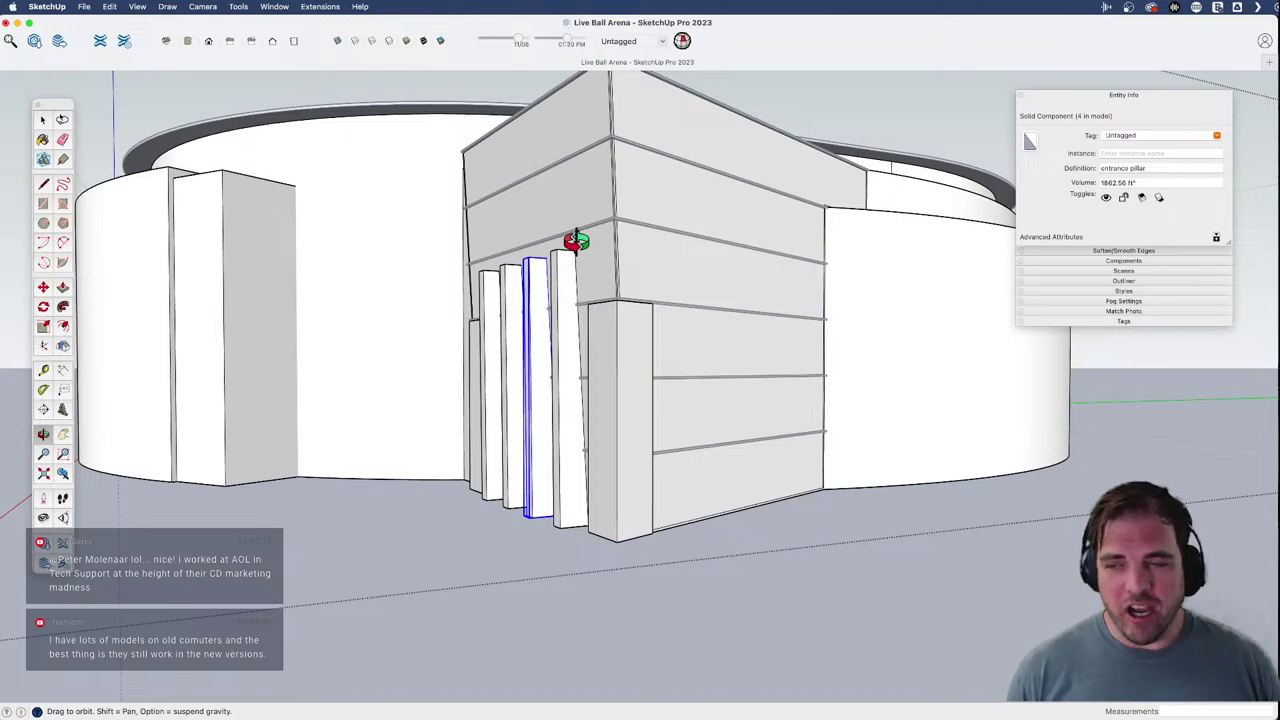
{"action": "key", "text": "super+Tab"}
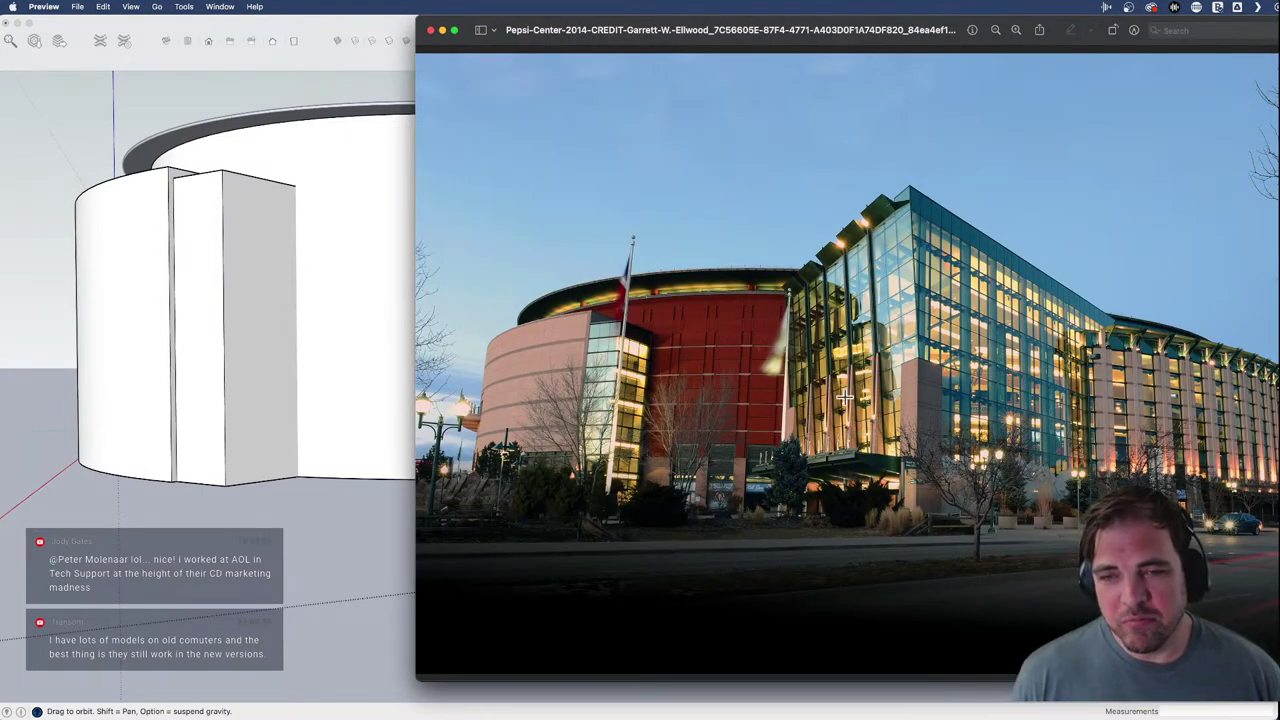
{"action": "key", "text": "super+Tab"}
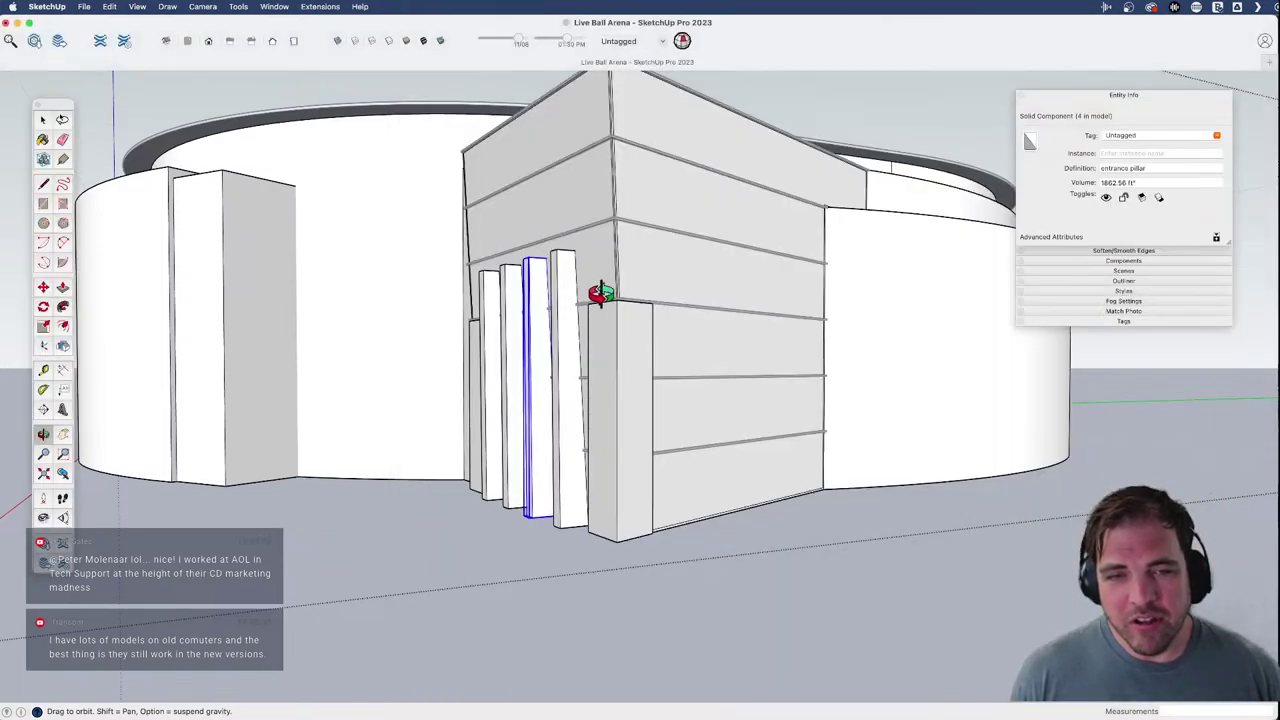
{"action": "scroll", "coordinate": [600, 291], "scroll_direction": "up", "scroll_amount": 5}
{"action": "middle_click_drag", "start_coordinate": [555, 271], "coordinate": [574, 406]}
{"action": "double_click", "coordinate": [581, 310]}
{"action": "left_click", "coordinate": [558, 248]}
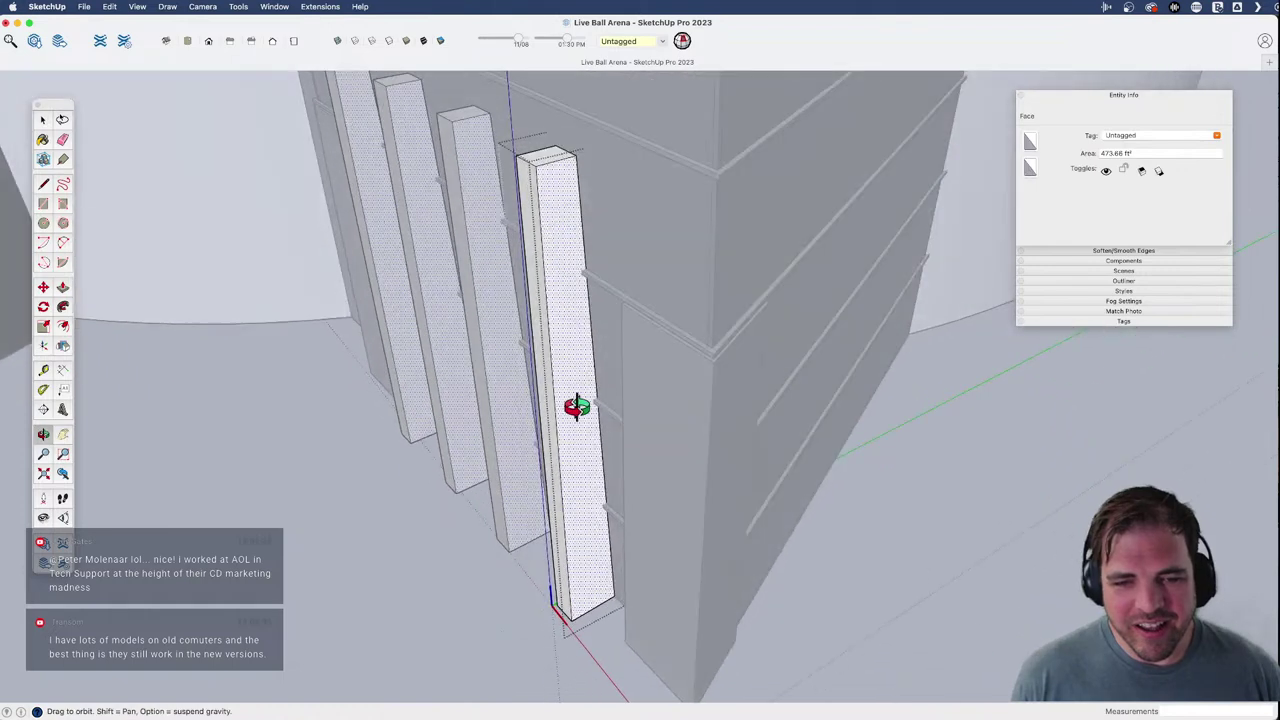
{"action": "key", "text": "p"}
{"action": "left_click", "coordinate": [539, 400]}
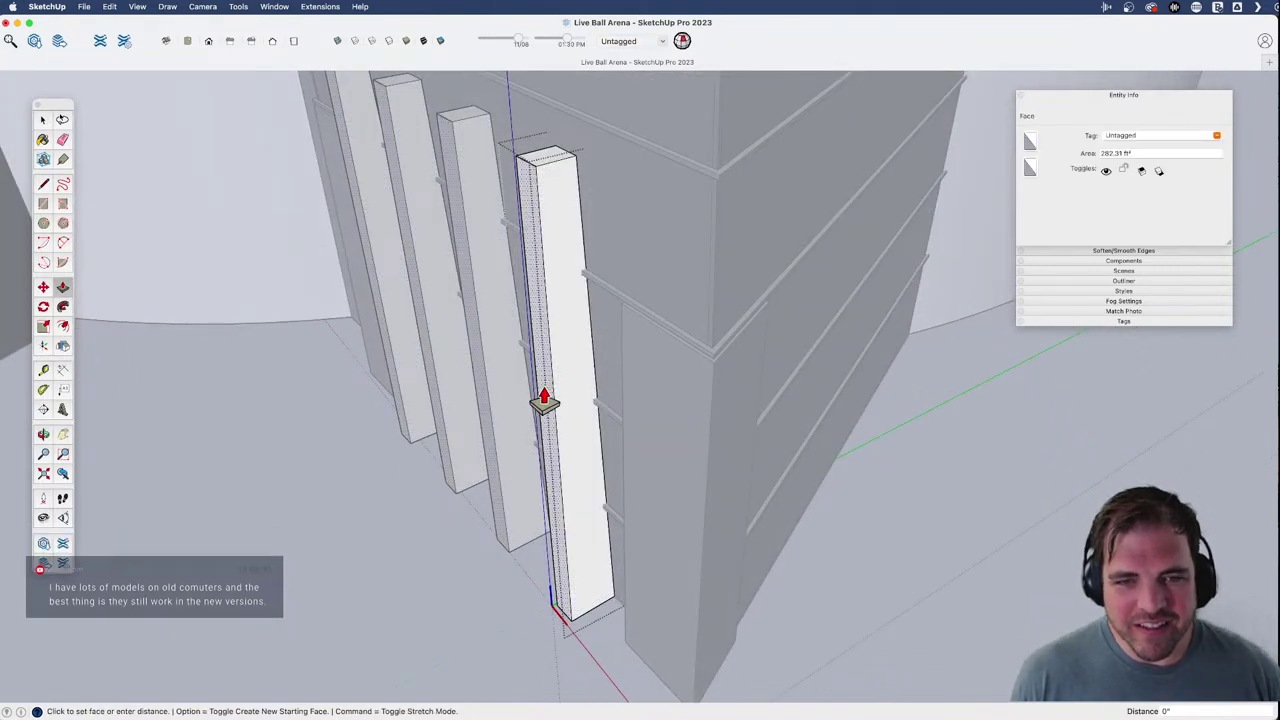
{"action": "key", "text": "space"}
{"action": "left_click", "coordinate": [543, 396]}
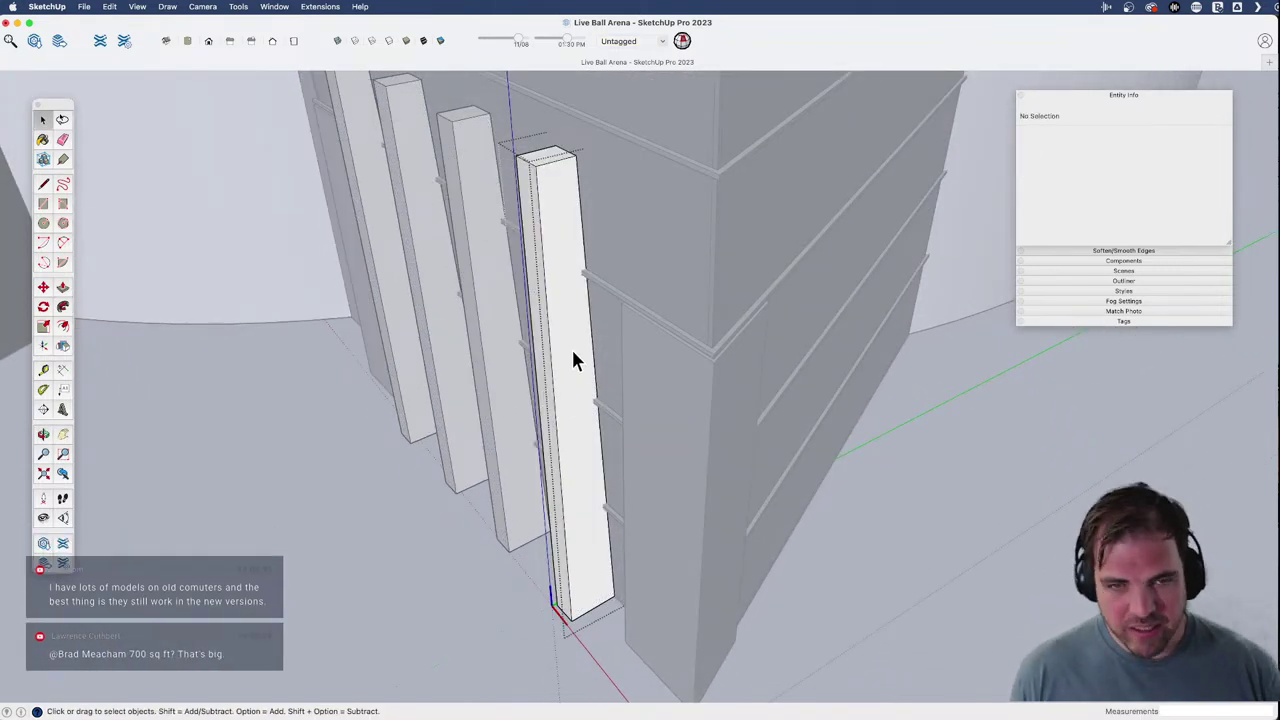
- Draw a vertical line about 74' 11 3/16" long from the top edge down the pillar's wide side face, and erase its overhang below the base
{"action": "key", "text": "l"}
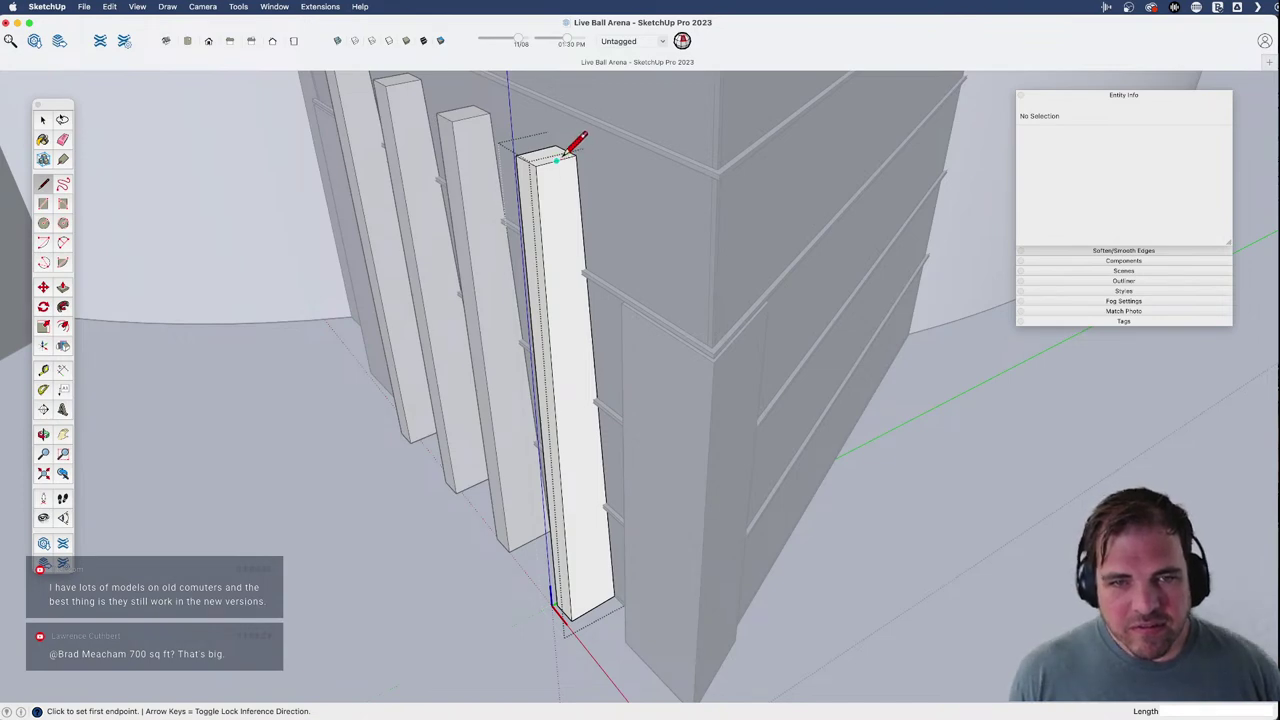
{"action": "scroll", "coordinate": [573, 143], "scroll_direction": "up", "scroll_amount": 2}
{"action": "left_click", "coordinate": [565, 157]}
{"action": "scroll", "coordinate": [571, 160], "scroll_direction": "down", "scroll_amount": 3}
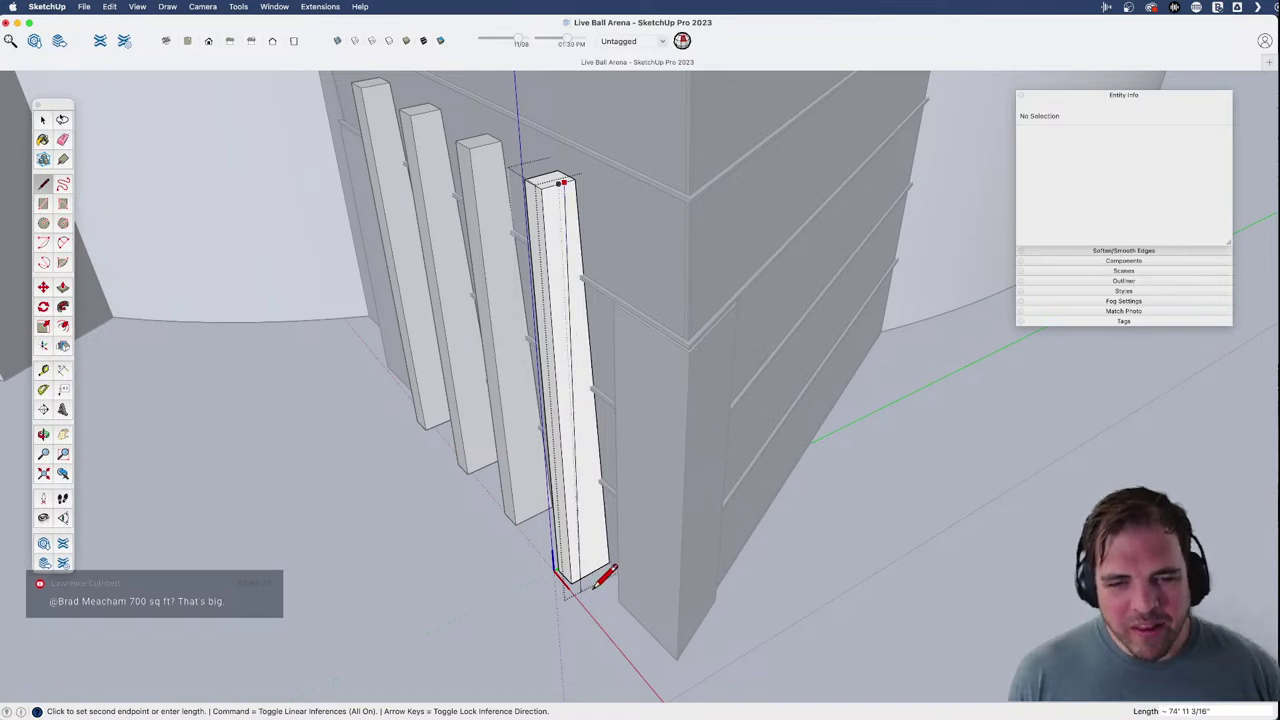
{"action": "scroll", "coordinate": [603, 576], "scroll_direction": "up", "scroll_amount": 2}
{"action": "key", "text": "e"}
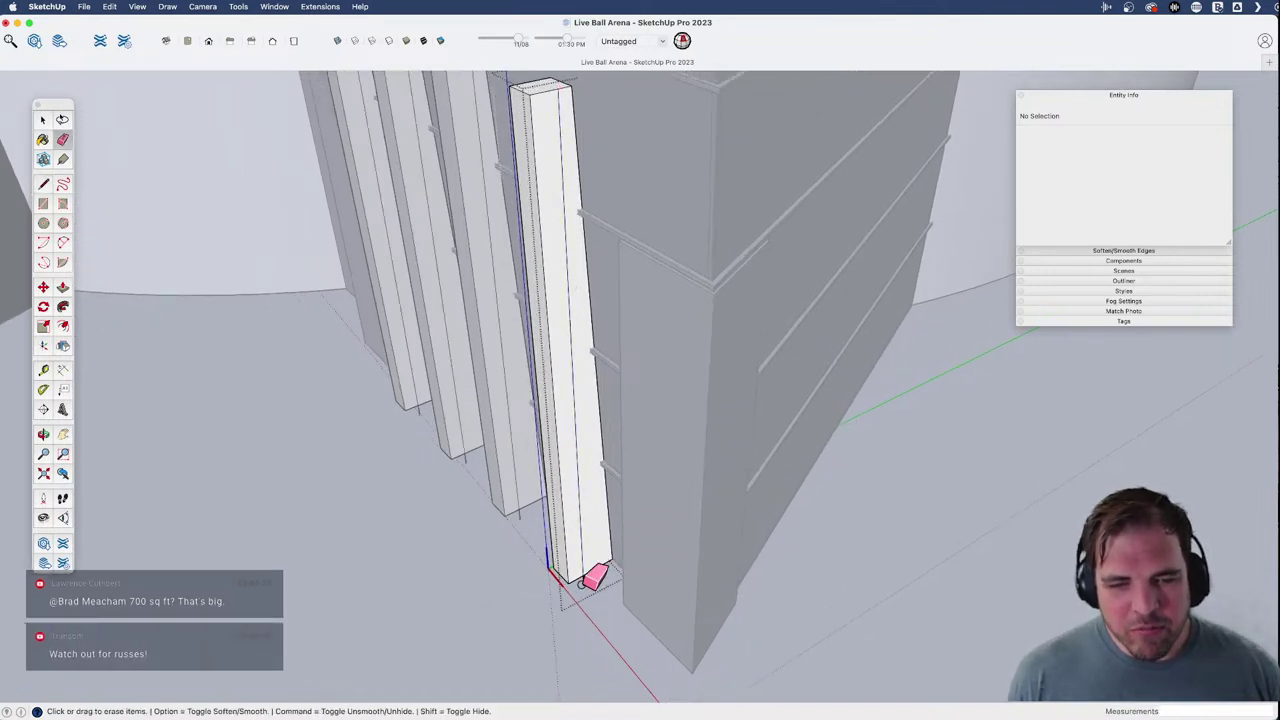
{"action": "middle_click_drag", "start_coordinate": [598, 580], "coordinate": [579, 487]}
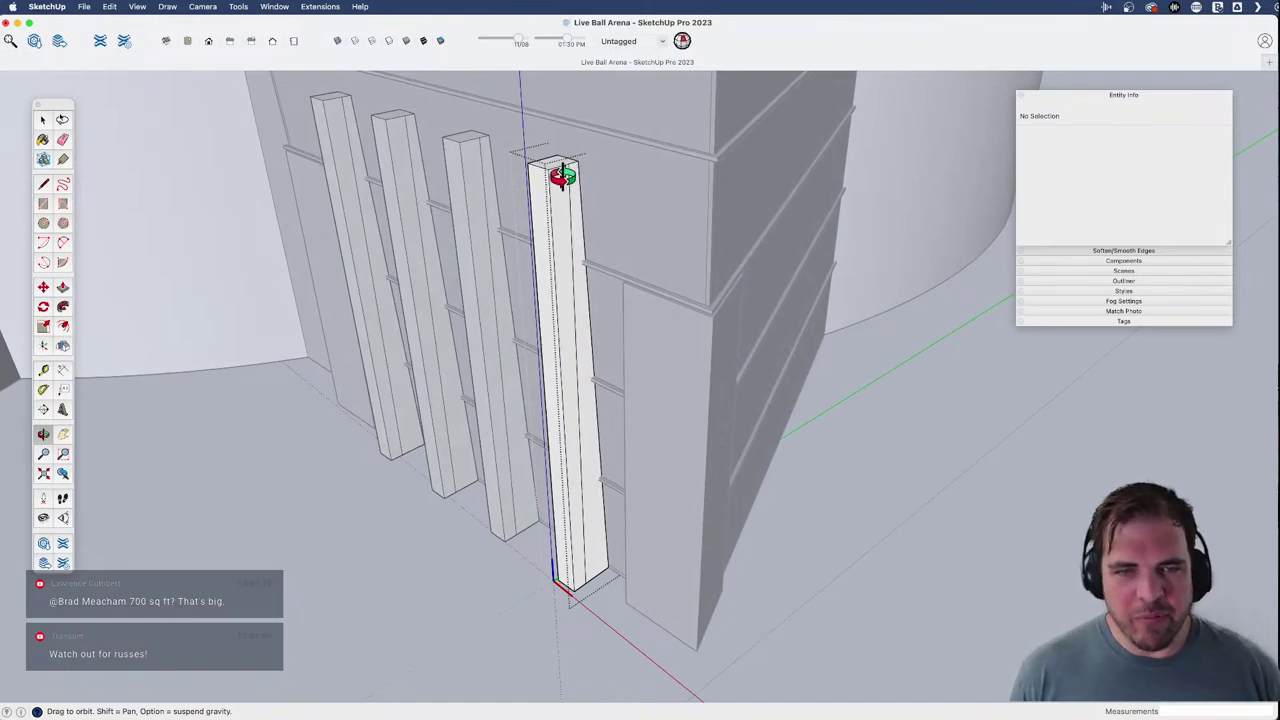
{"action": "left_click_drag", "start_coordinate": [566, 176], "coordinate": [578, 278]}
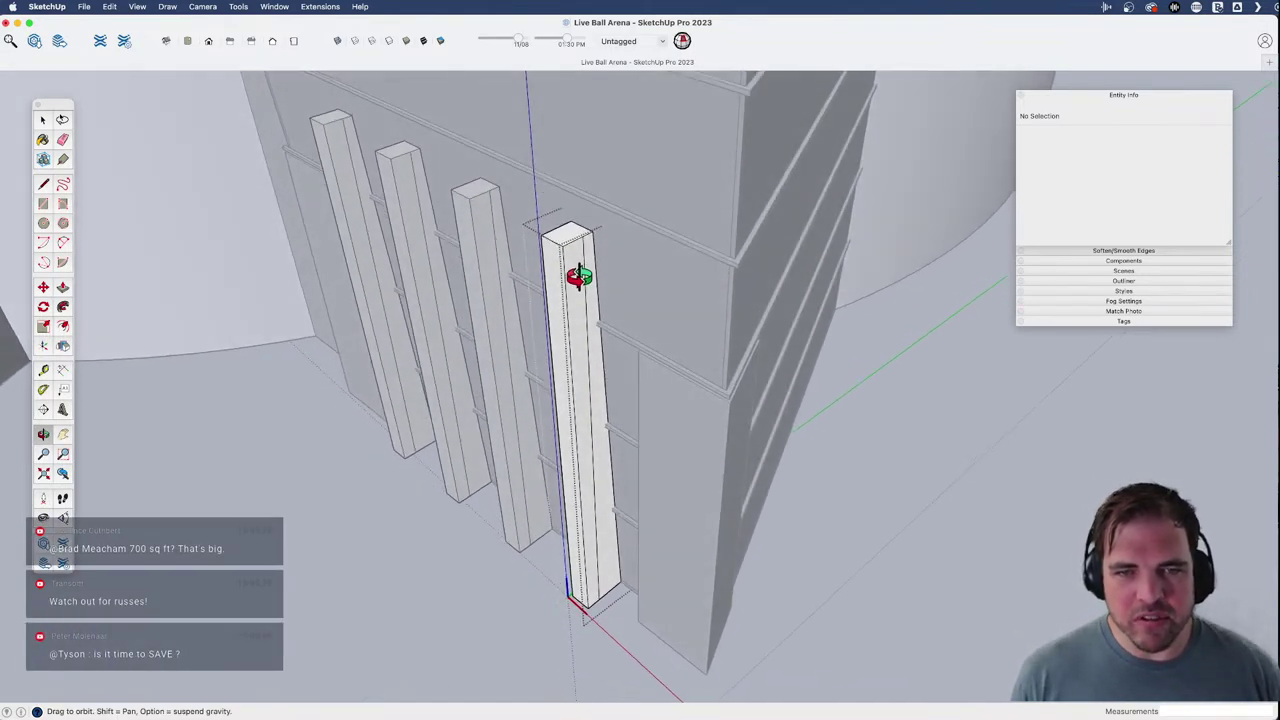
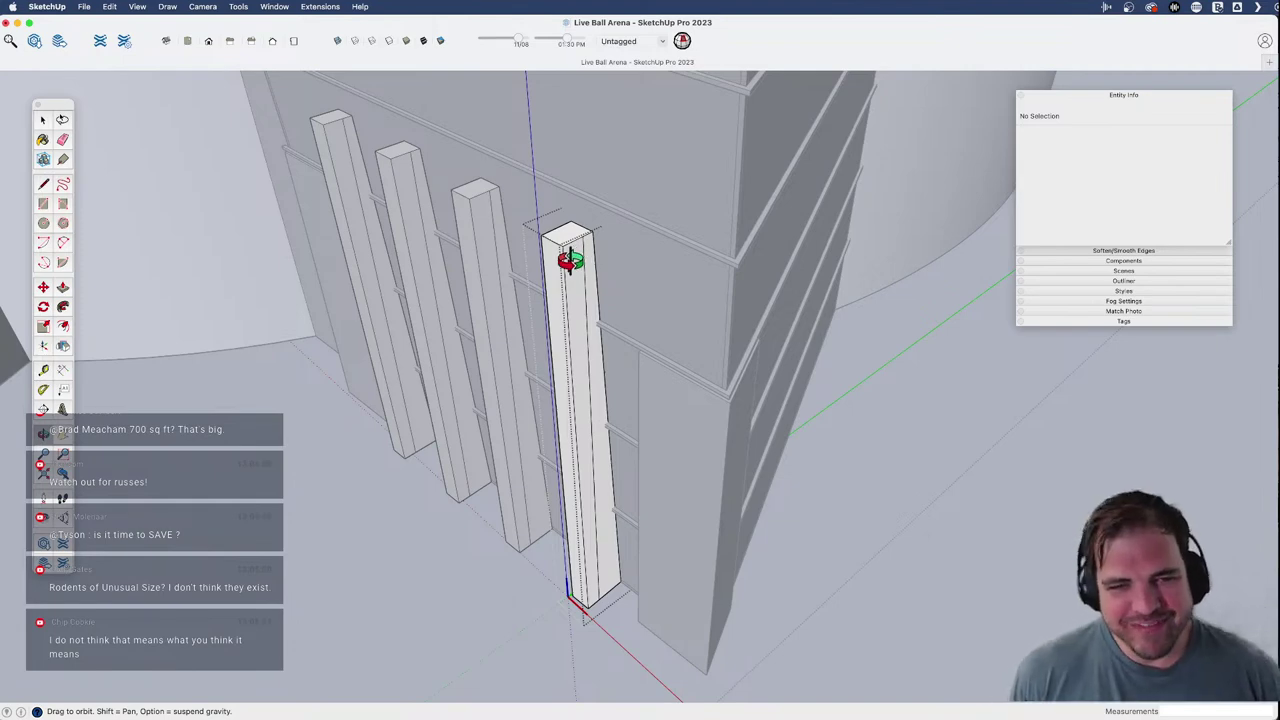
{"action": "middle_click_drag", "start_coordinate": [585, 314], "coordinate": [587, 315], "text": "shift"}
{"action": "left_click_drag", "start_coordinate": [588, 313], "coordinate": [596, 365], "text": "shift"}
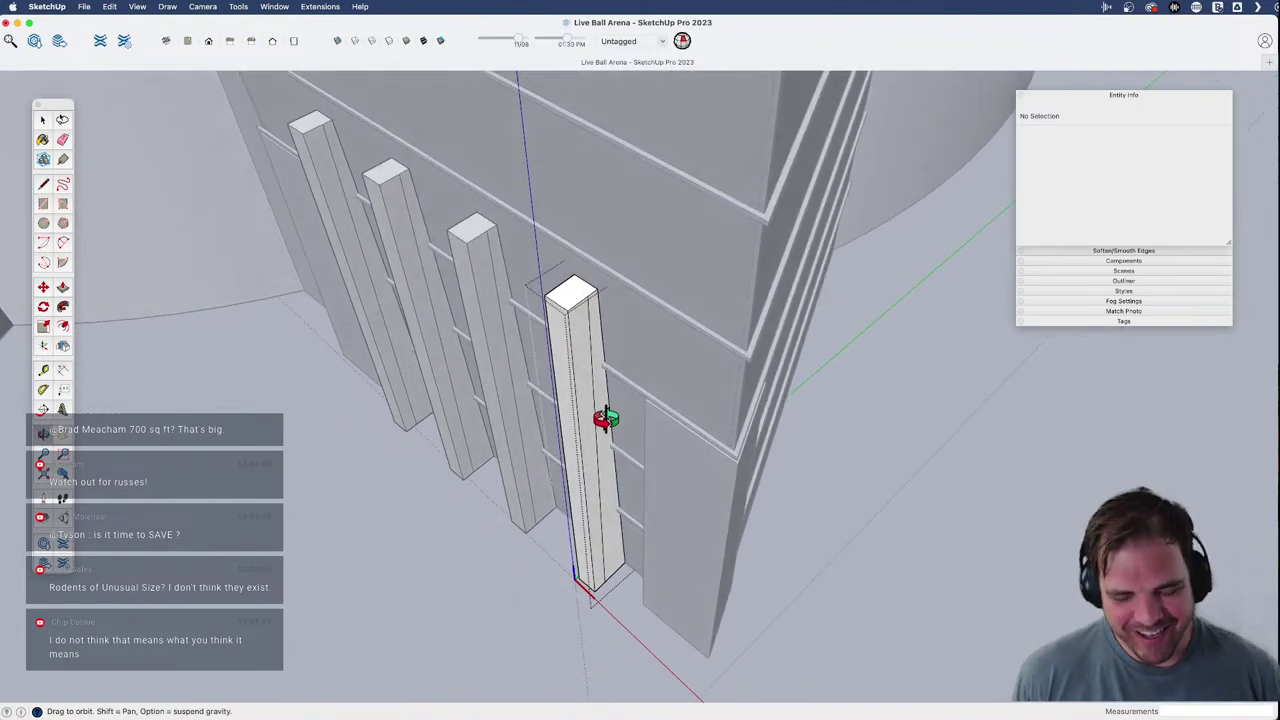
{"action": "key", "text": "l"}
{"action": "left_click", "coordinate": [591, 291]}
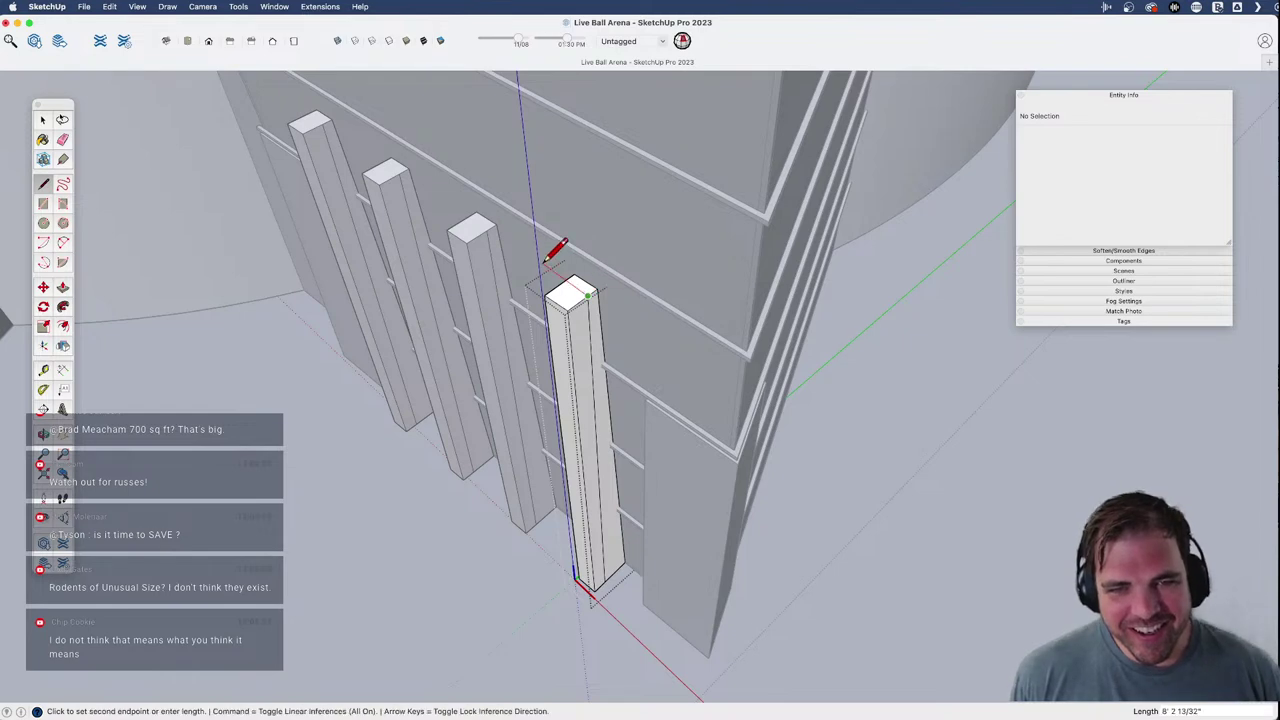
{"action": "middle_click_drag", "start_coordinate": [593, 287], "coordinate": [571, 284]}
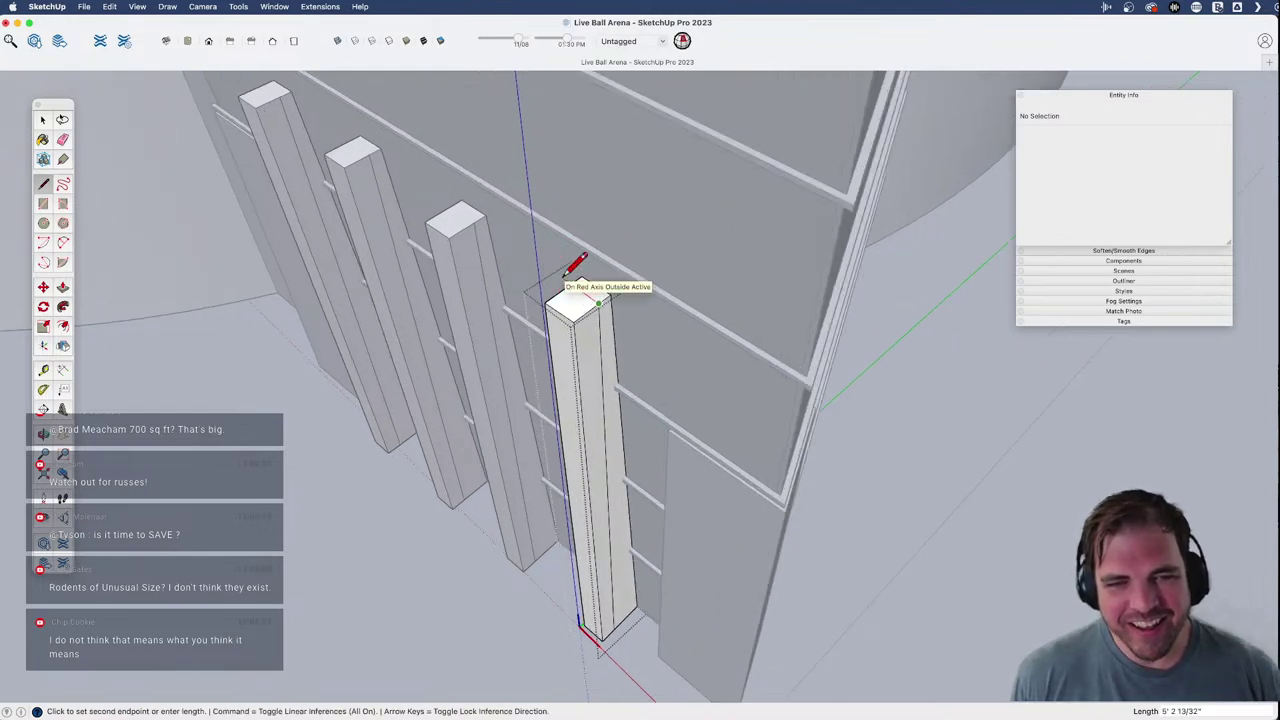
{"action": "mouse_move", "coordinate": [611, 346]}
{"action": "middle_mouse_down"}
{"action": "mouse_move", "coordinate": [520, 394]}
{"action": "mouse_move", "coordinate": [441, 344]}
{"action": "mouse_move", "coordinate": [477, 297]}
{"action": "mouse_move", "coordinate": [538, 380]}
{"action": "middle_mouse_up"}
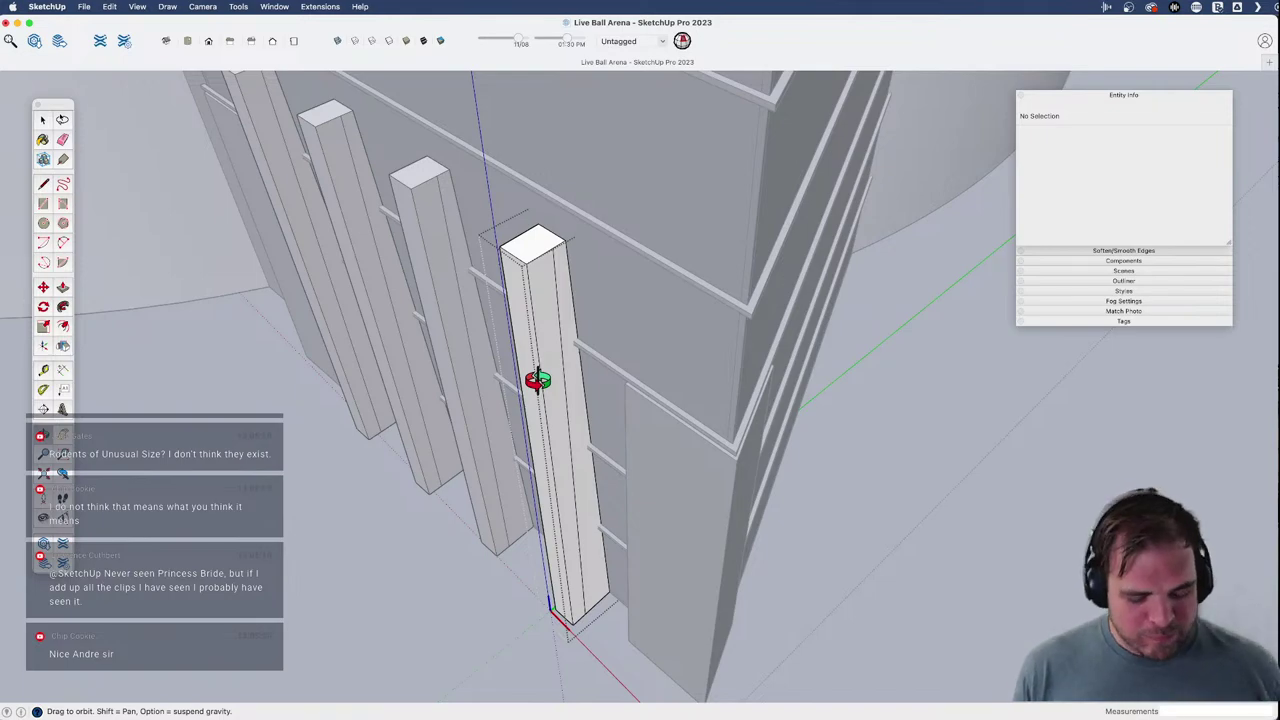
{"action": "key", "text": "space"}
- Draw a line about 3' 11 3/16" long across the pillar's top face to its opposite edge
{"action": "middle_click_drag", "start_coordinate": [558, 398], "coordinate": [734, 480]}
{"action": "key", "text": "l"}
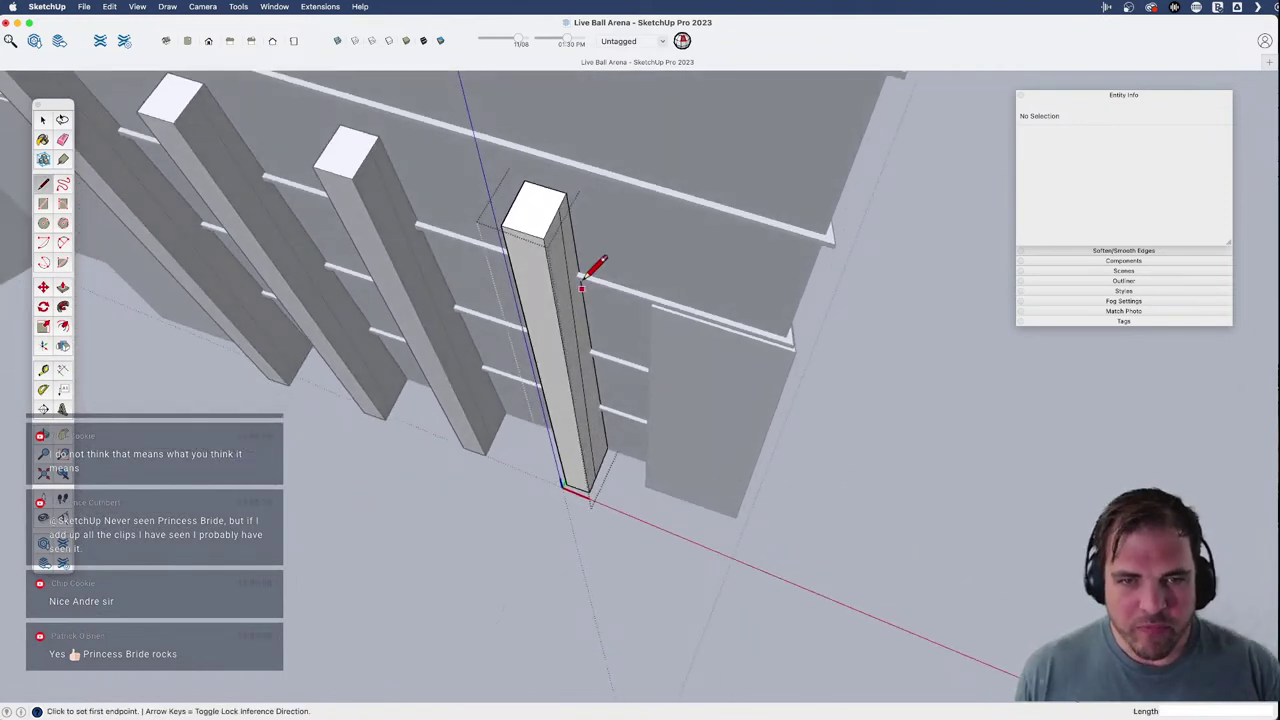
{"action": "left_click", "coordinate": [563, 205]}
{"action": "scroll", "coordinate": [563, 205], "scroll_direction": "up", "scroll_amount": 3}
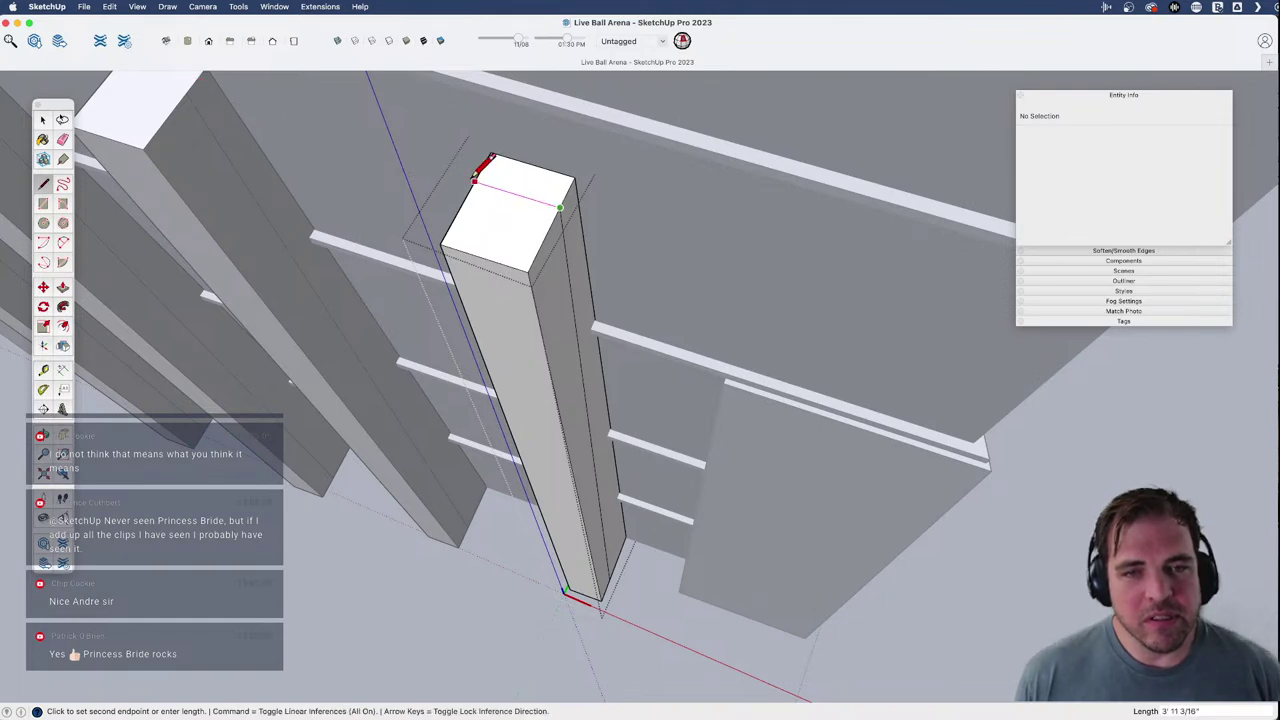
{"action": "left_click", "coordinate": [476, 179]}
- Draw a vertical line down the pillar's other wide side face to the base and join it across the bottom face with a line about 3' 11 7/8" long
{"action": "middle_click_drag", "start_coordinate": [520, 206], "coordinate": [1030, 208]}
{"action": "scroll", "coordinate": [686, 250], "scroll_direction": "down", "scroll_amount": 3}
{"action": "middle_click_drag", "start_coordinate": [686, 270], "coordinate": [600, 300], "text": "shift"}
{"action": "key", "text": "l"}
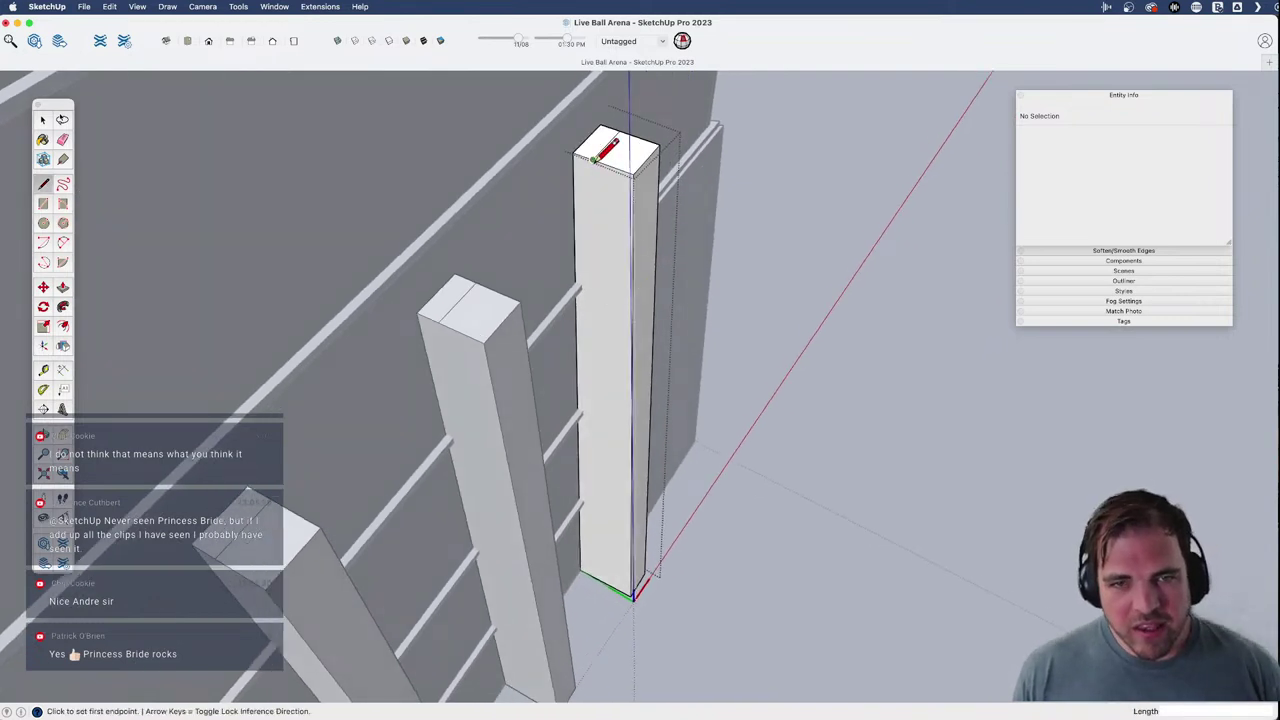
{"action": "left_click", "coordinate": [594, 160]}
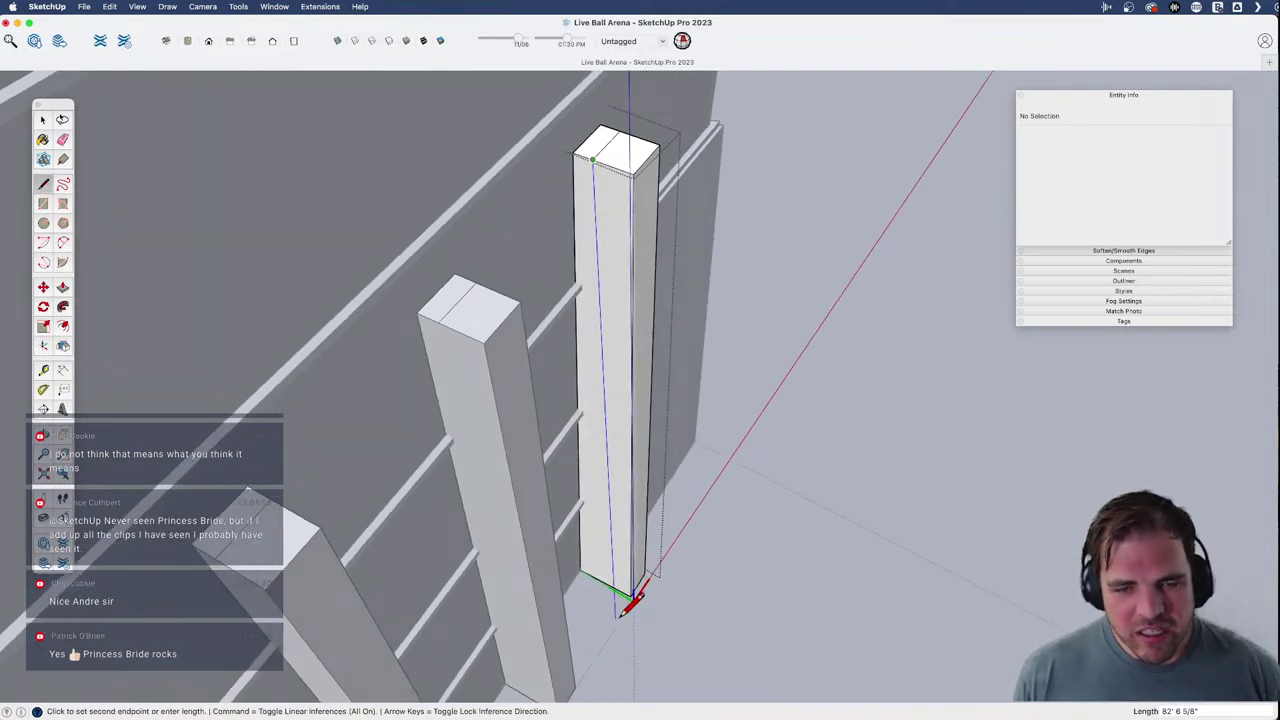
{"action": "scroll", "coordinate": [623, 594], "scroll_direction": "up", "scroll_amount": 5}
{"action": "middle_click_drag", "start_coordinate": [634, 606], "coordinate": [613, 548], "text": "shift"}
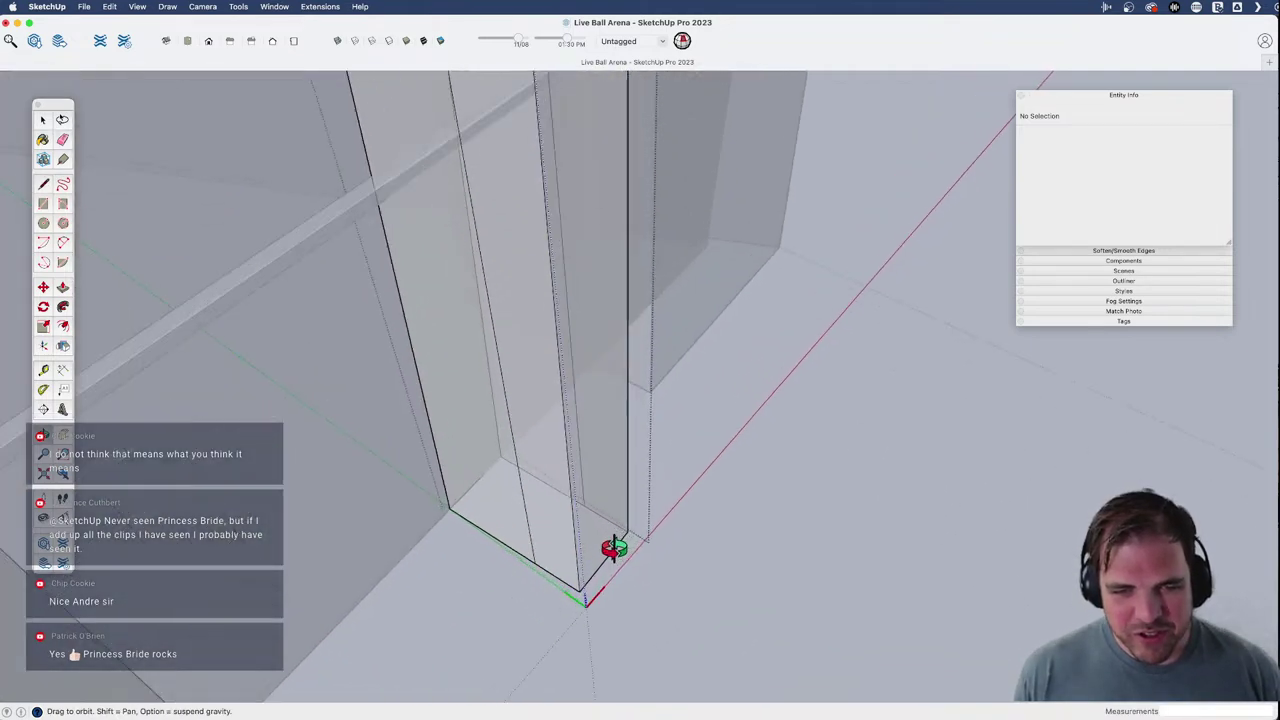
{"action": "key", "text": "l"}
{"action": "left_click", "coordinate": [535, 563]}
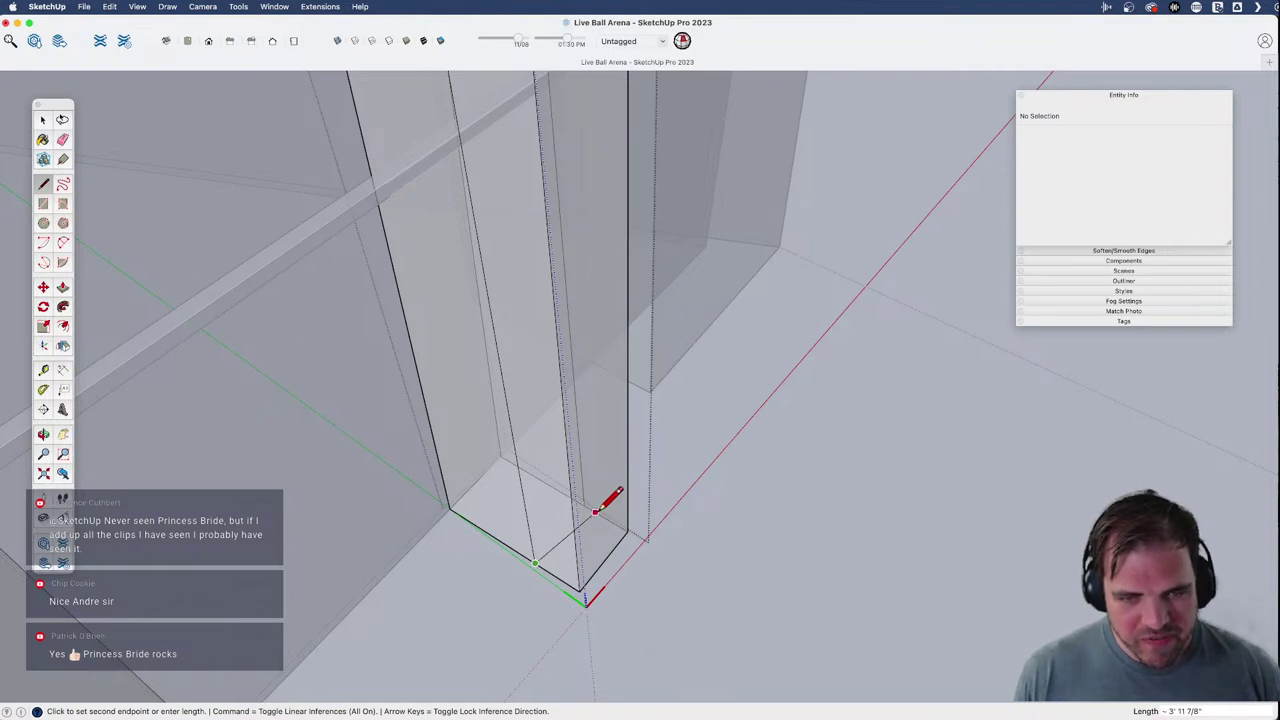
{"action": "left_click", "coordinate": [585, 505]}
- Erase the outer part of the pillar beyond the dividing lines, including the leftover edge near its top
{"action": "key", "text": "e"}
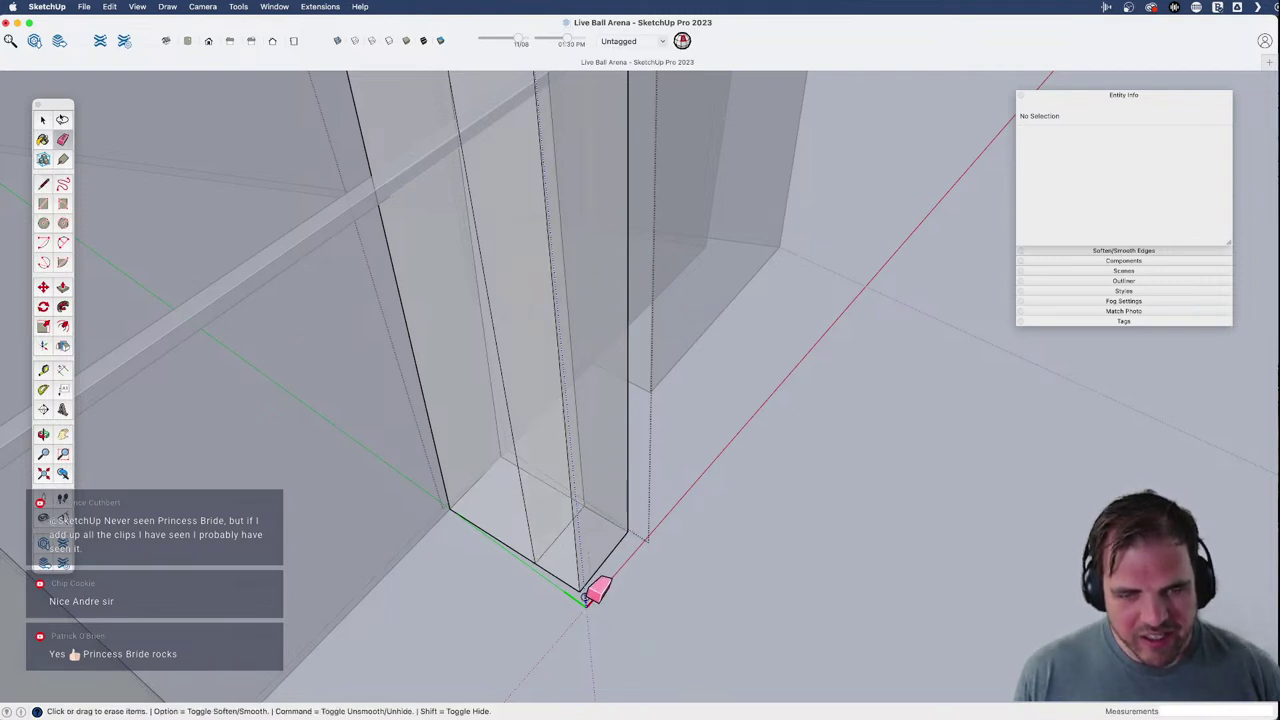
{"action": "left_click_drag", "start_coordinate": [569, 590], "coordinate": [612, 567]}
{"action": "left_click_drag", "start_coordinate": [631, 523], "coordinate": [598, 573]}
{"action": "scroll", "coordinate": [592, 599], "scroll_direction": "down", "scroll_amount": 4}
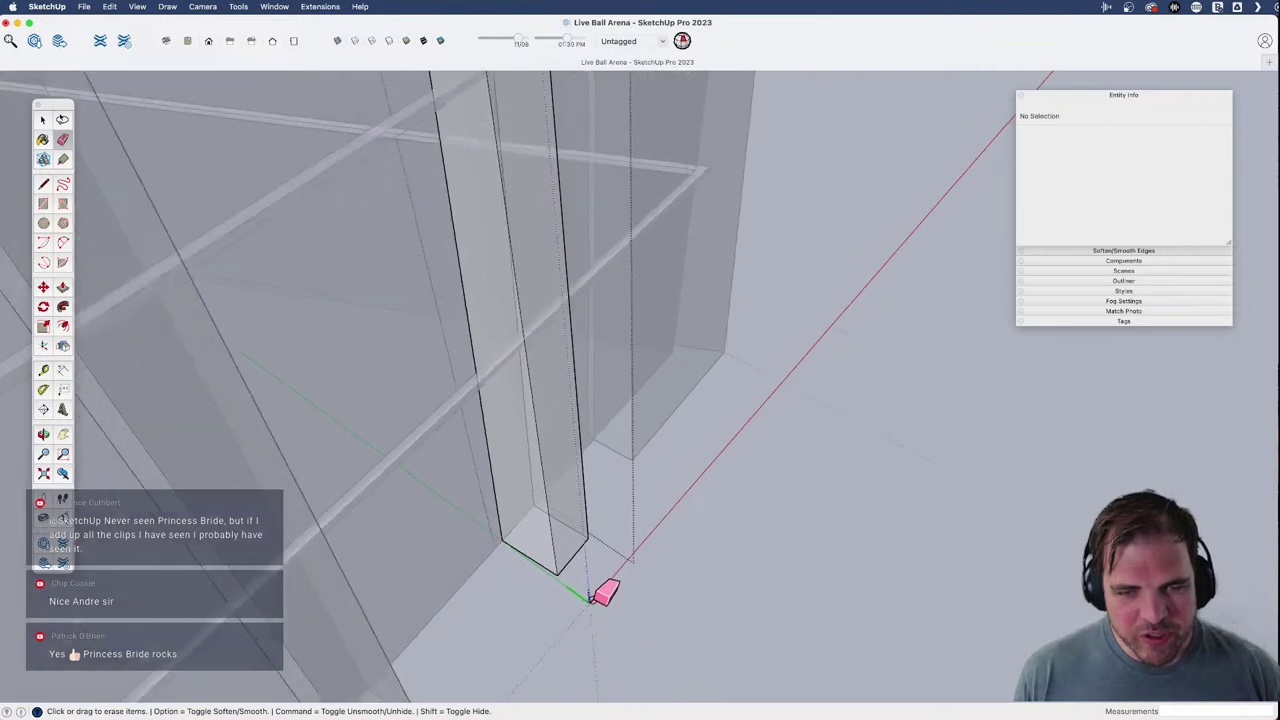
{"action": "middle_click_drag", "start_coordinate": [631, 530], "coordinate": [606, 600]}
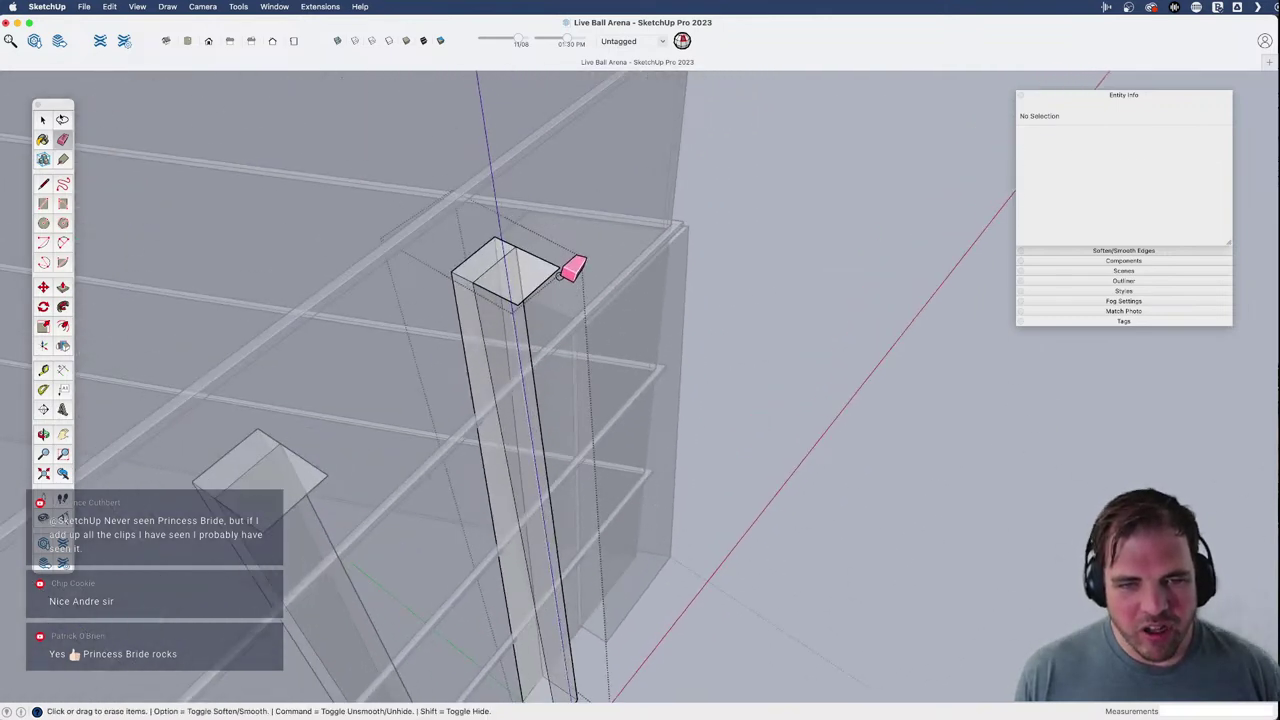
{"action": "left_click", "coordinate": [491, 293]}
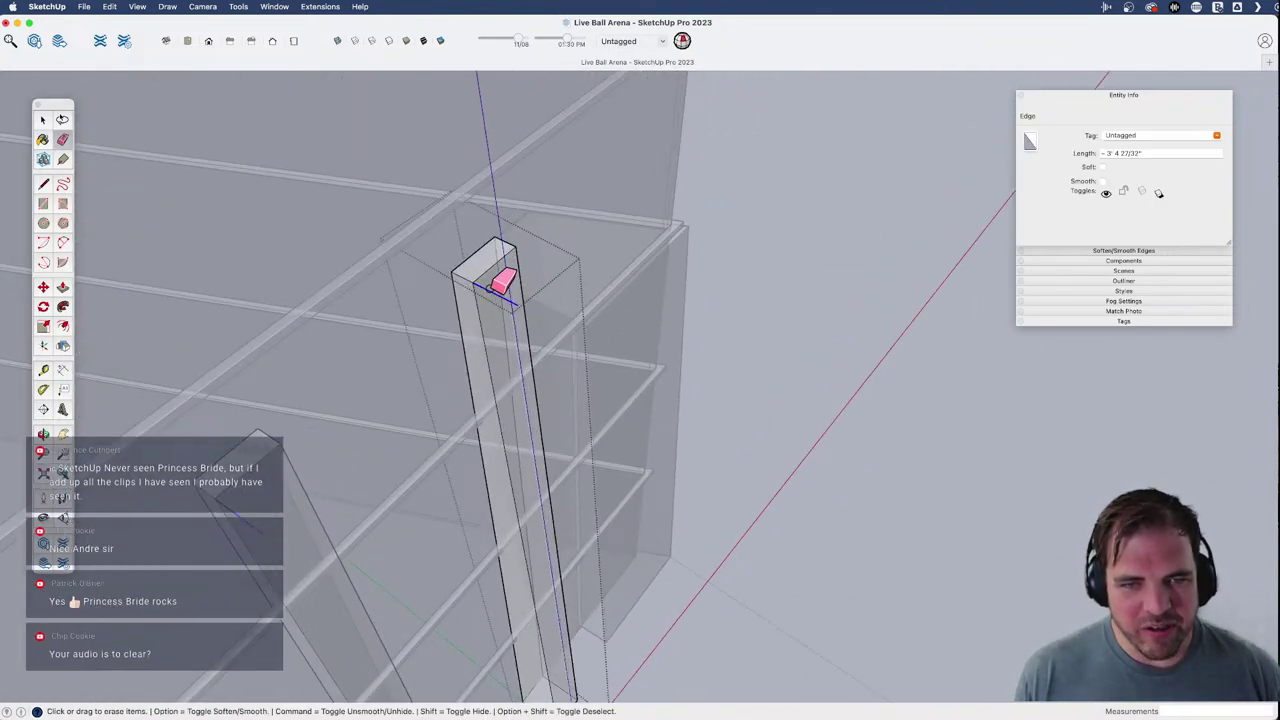
- Set the camera's field of view to 50 degrees while facing the entrance wing
{"action": "middle_click_drag", "start_coordinate": [538, 350], "coordinate": [636, 442]}
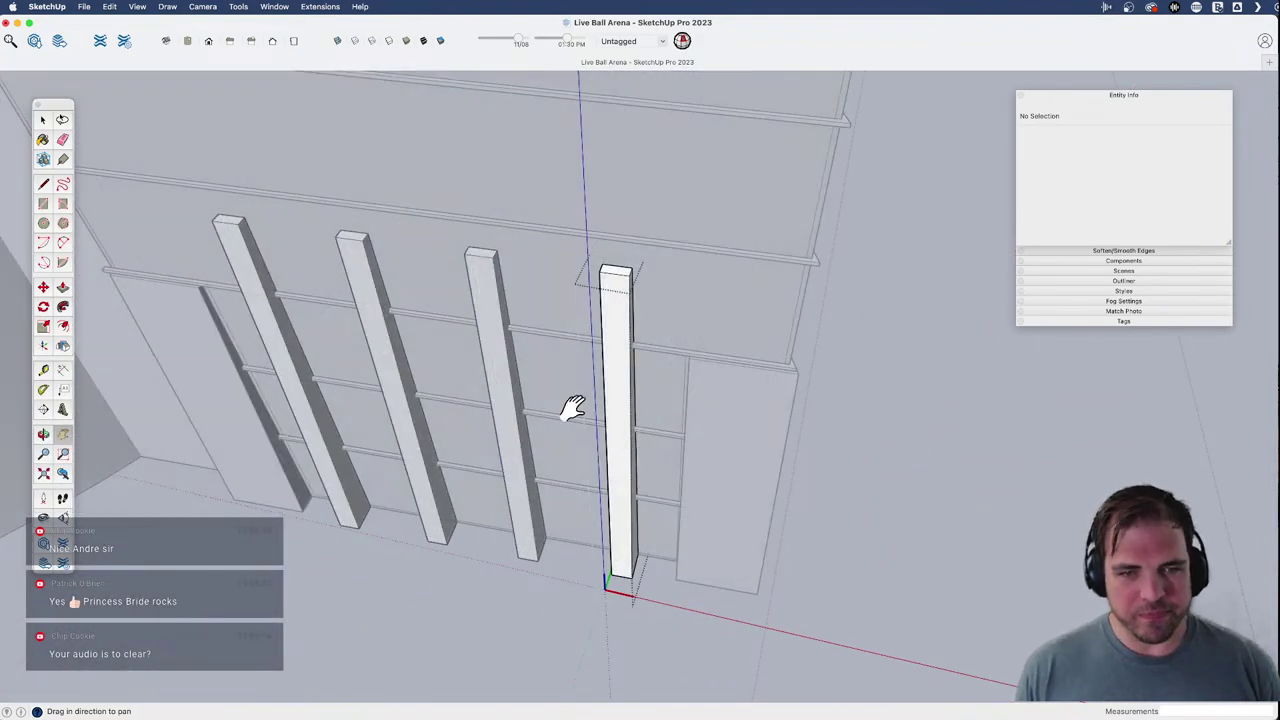
{"action": "scroll", "coordinate": [574, 409], "scroll_direction": "down", "scroll_amount": 3}
{"action": "middle_click_drag", "start_coordinate": [751, 509], "coordinate": [486, 411]}
{"action": "key", "text": "z"}
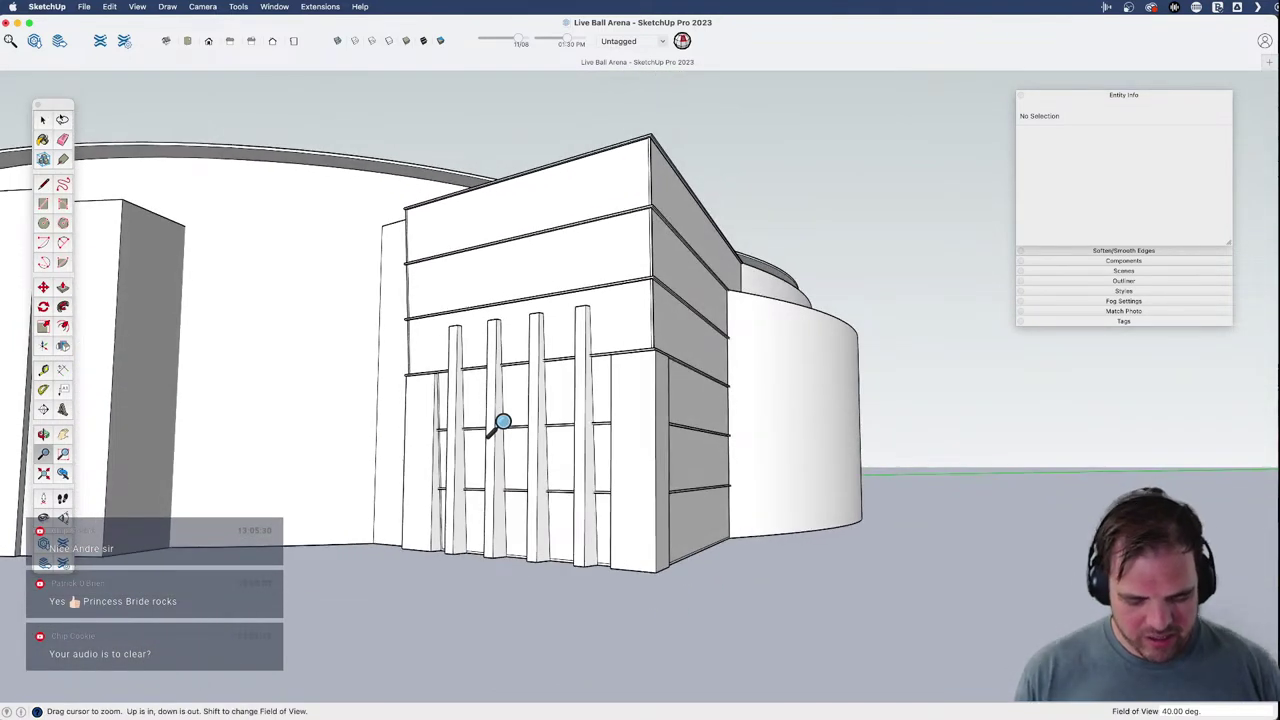
{"action": "key", "text": "Return"}
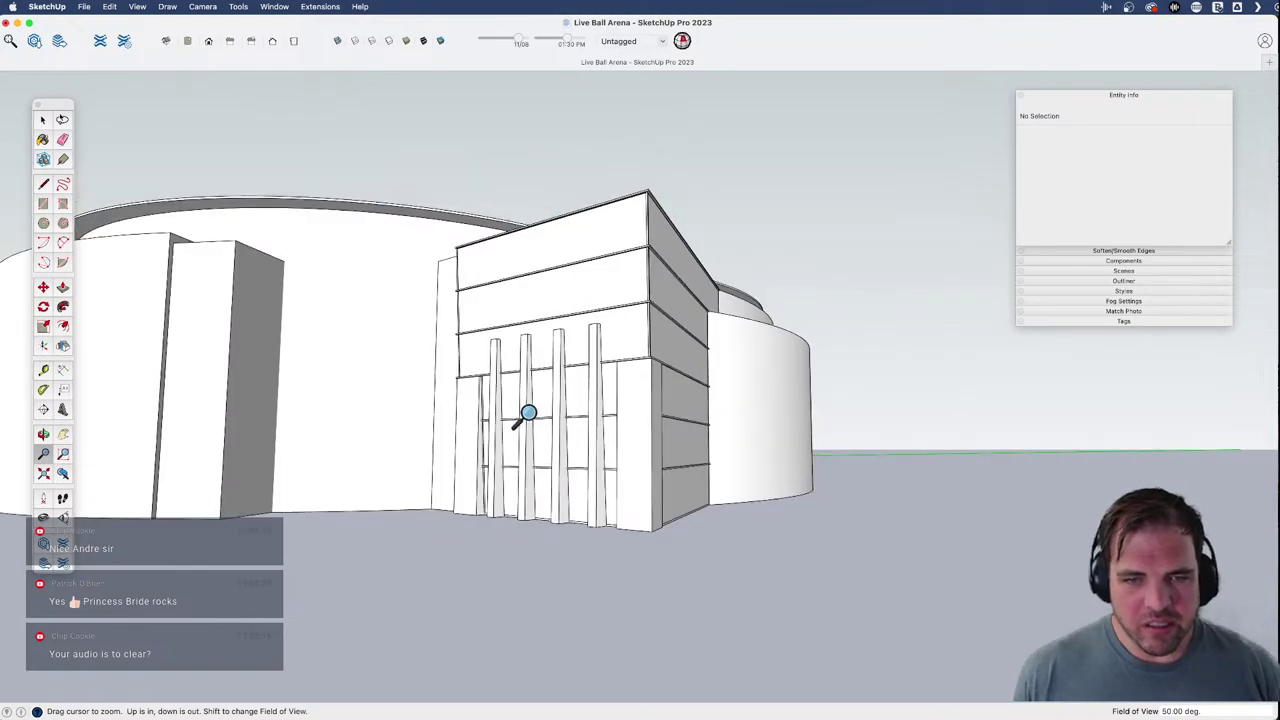
- Review the entrance wing against the Preview photo, browse the Ball Arena folder's images in Finder and preview Ball_Arena_exterior_2022.jpg
{"action": "scroll", "coordinate": [529, 409], "scroll_direction": "up", "scroll_amount": 4}
{"action": "middle_click_drag", "start_coordinate": [535, 408], "coordinate": [707, 515]}
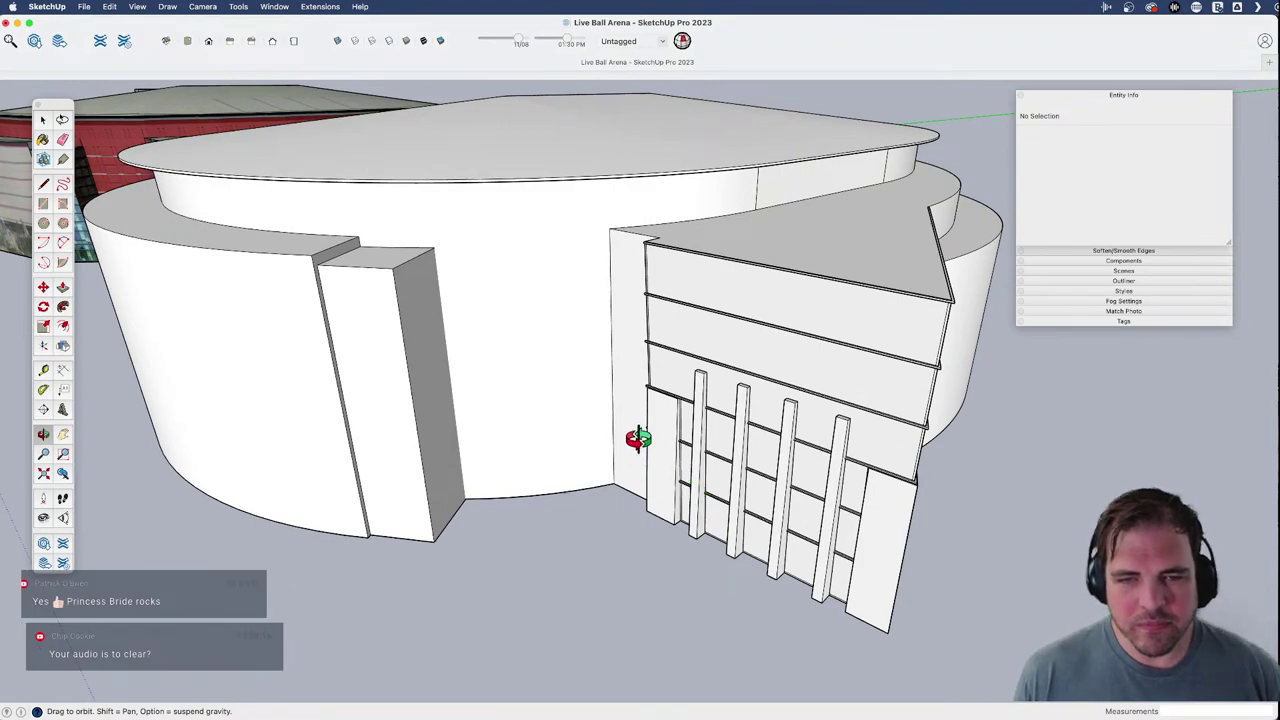
{"action": "middle_click_drag", "start_coordinate": [720, 541], "coordinate": [688, 473], "text": "shift"}
{"action": "middle_click_drag", "start_coordinate": [820, 545], "coordinate": [685, 523], "text": "shift"}
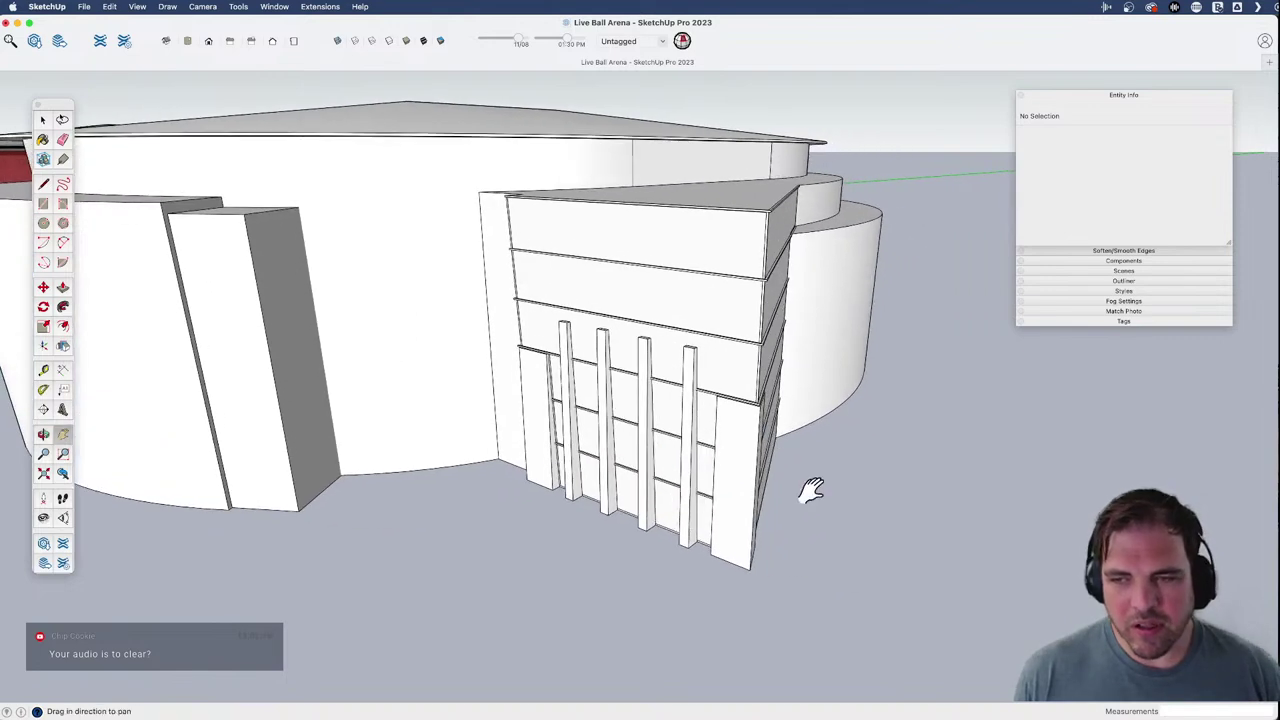
{"action": "key", "text": "super+Tab"}
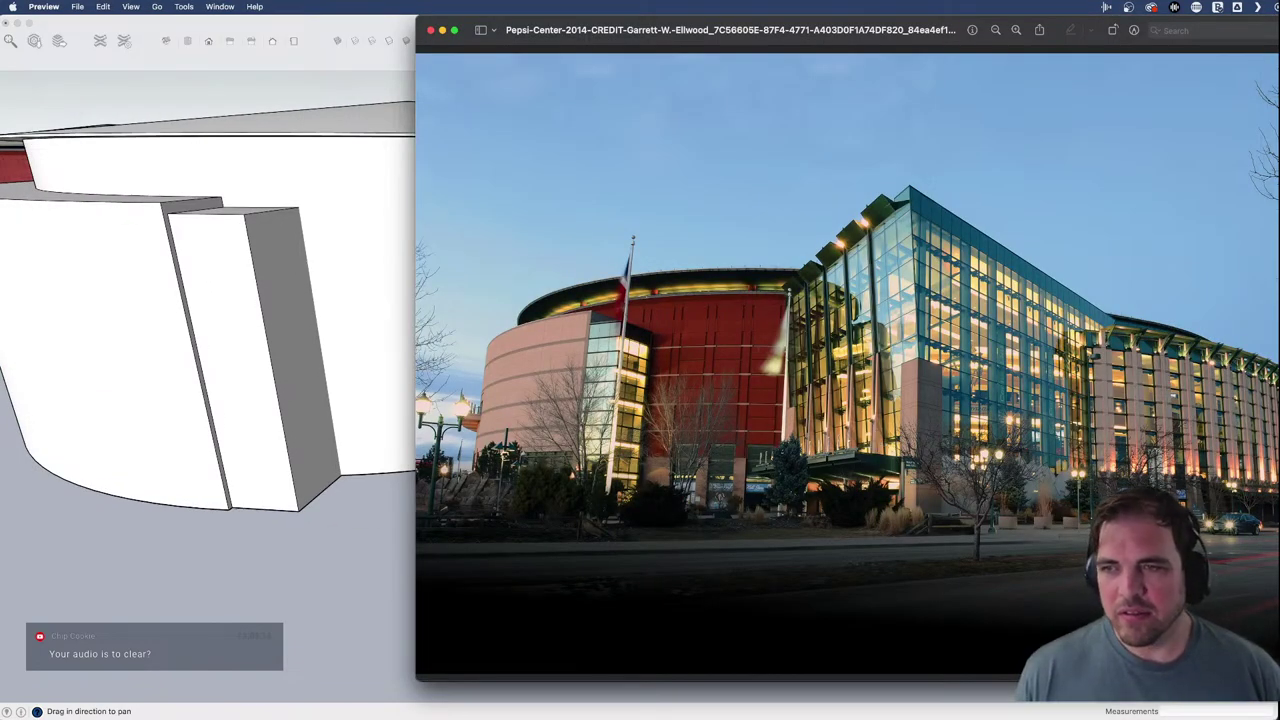
{"action": "key", "text": "super+Tab"}
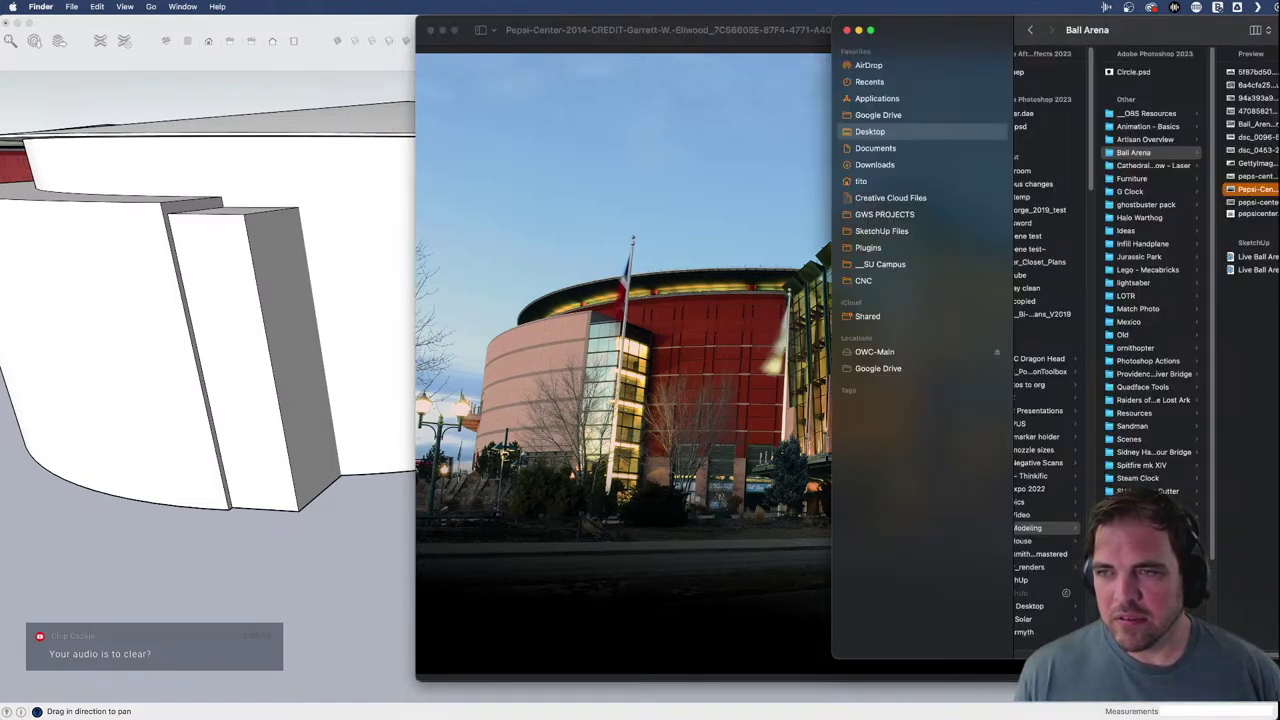
{"action": "left_click", "coordinate": [1256, 202]}
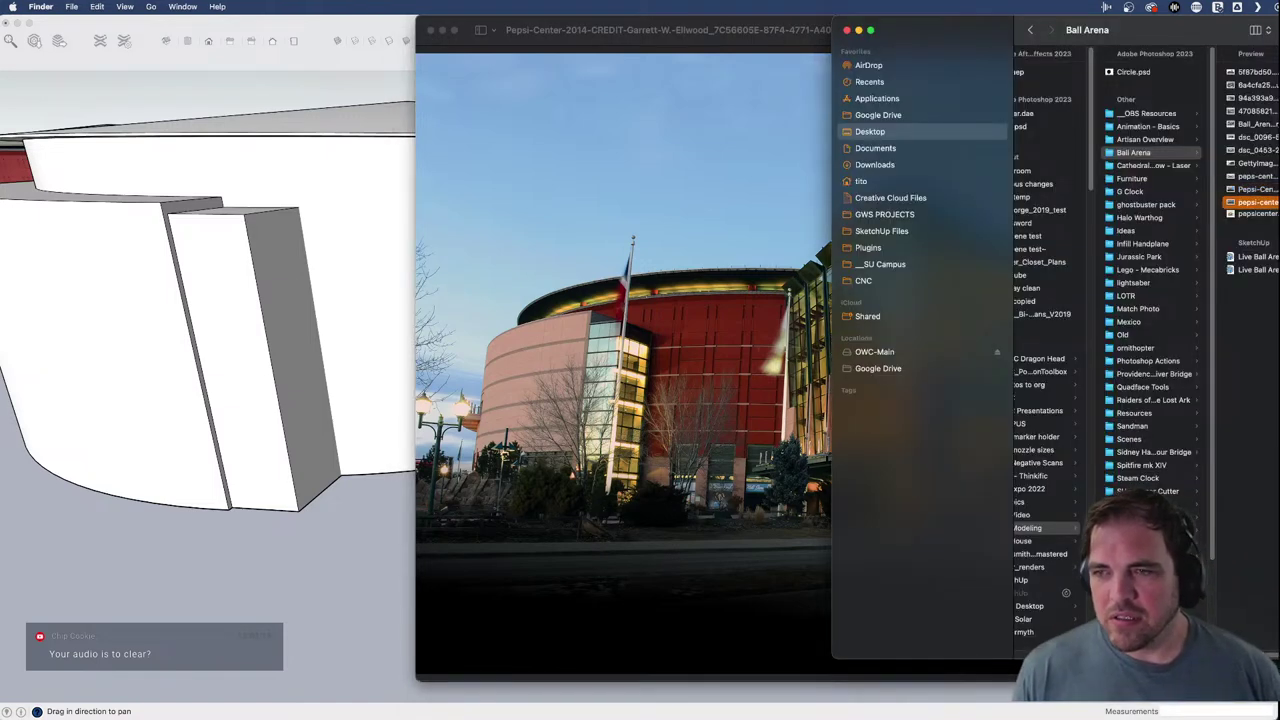
{"action": "left_click", "coordinate": [1256, 213]}
{"action": "key", "text": "Up"}
{"action": "key", "text": "Up"}
{"action": "key", "text": "Up"}
{"action": "key", "text": "Up"}
{"action": "key", "text": "Up"}
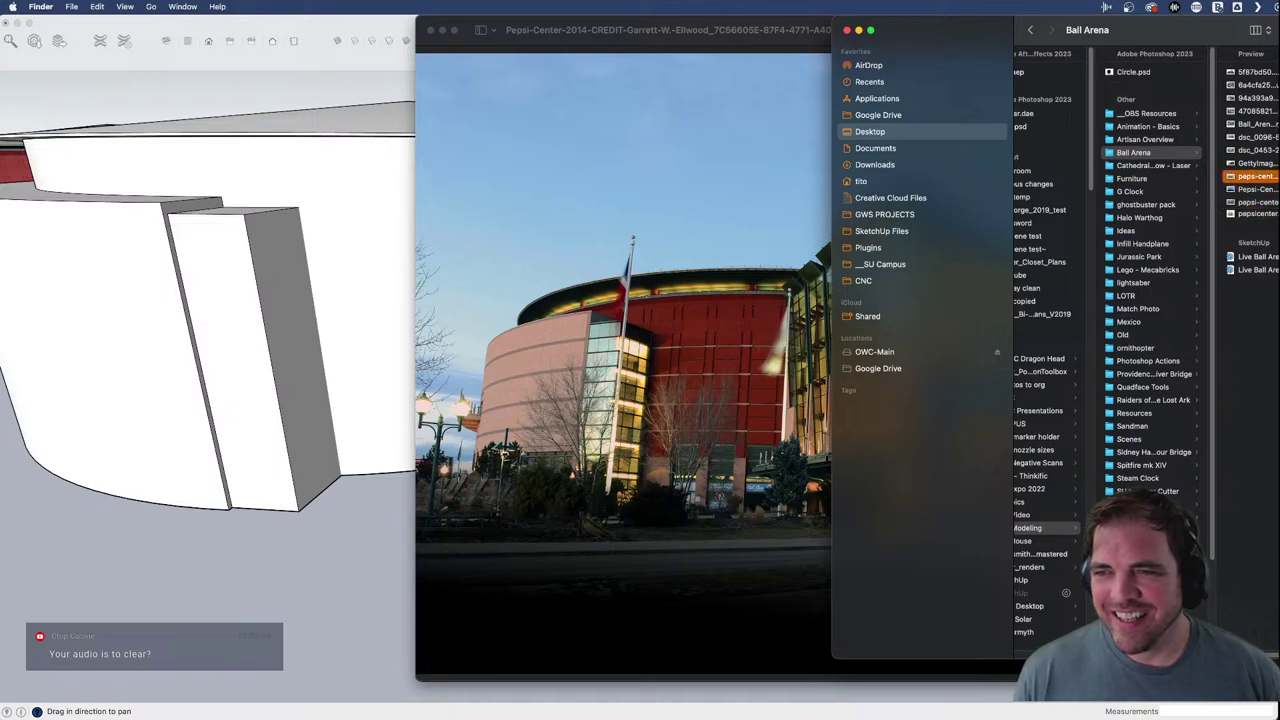
{"action": "key", "text": "Up"}
{"action": "key", "text": "Up"}
{"action": "key", "text": "Up"}
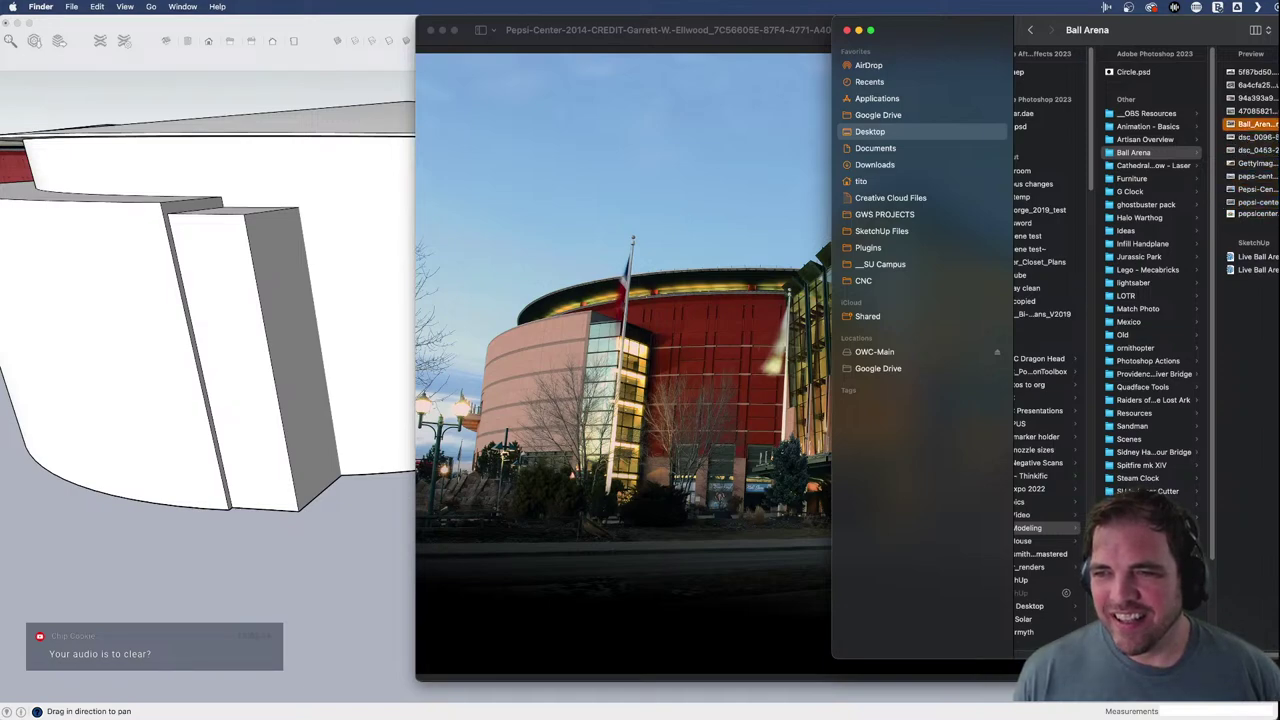
{"action": "key", "text": "Down"}
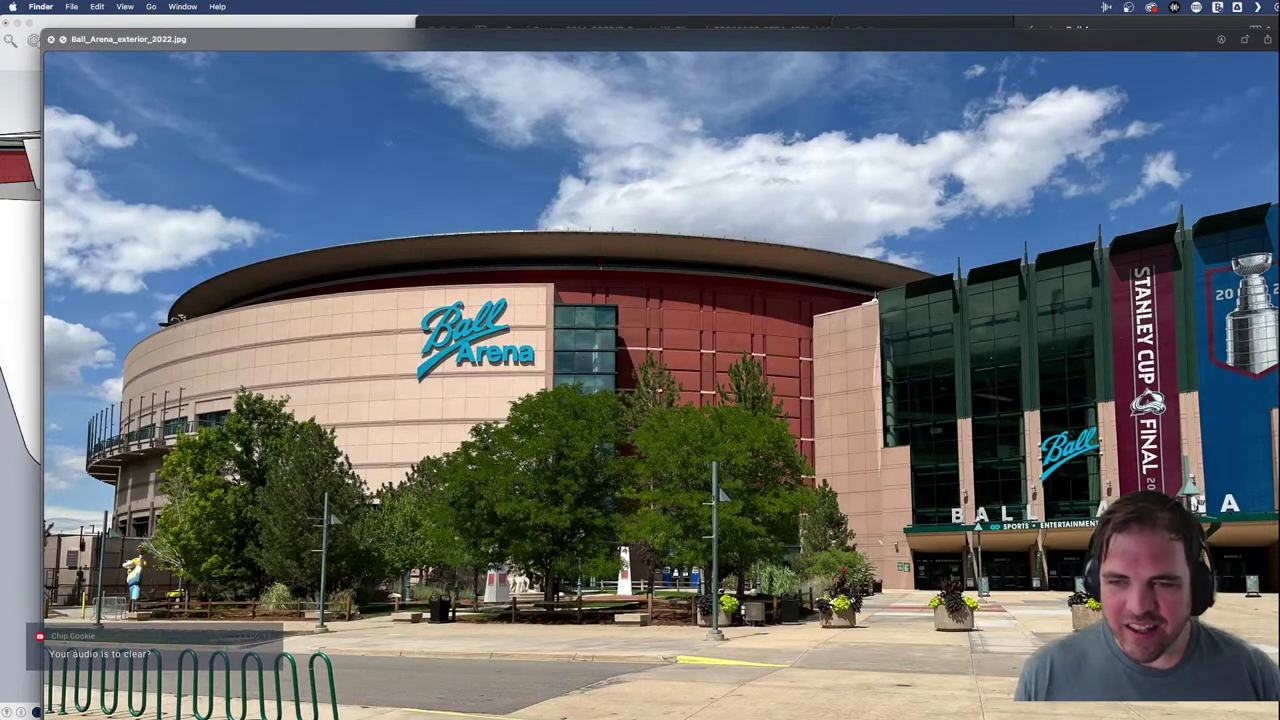
{"action": "left_click_drag", "start_coordinate": [1024, 44], "coordinate": [768, 10]}
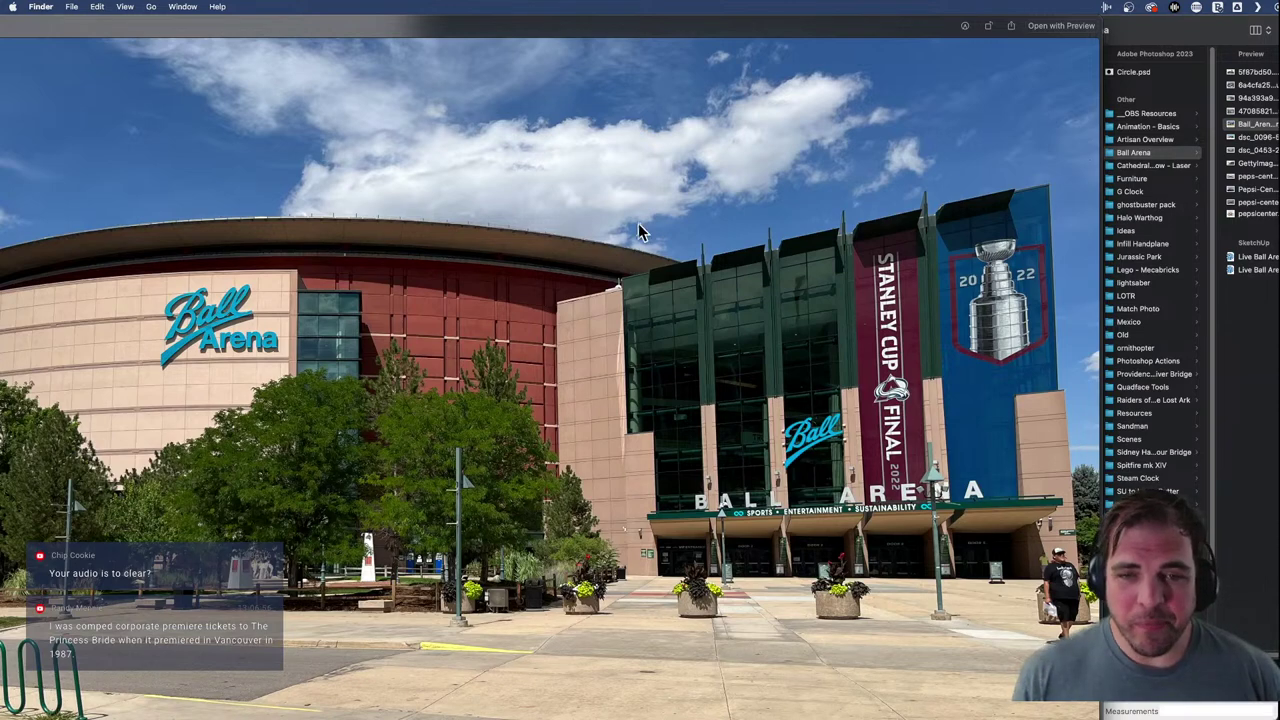
{"action": "key", "text": "space"}
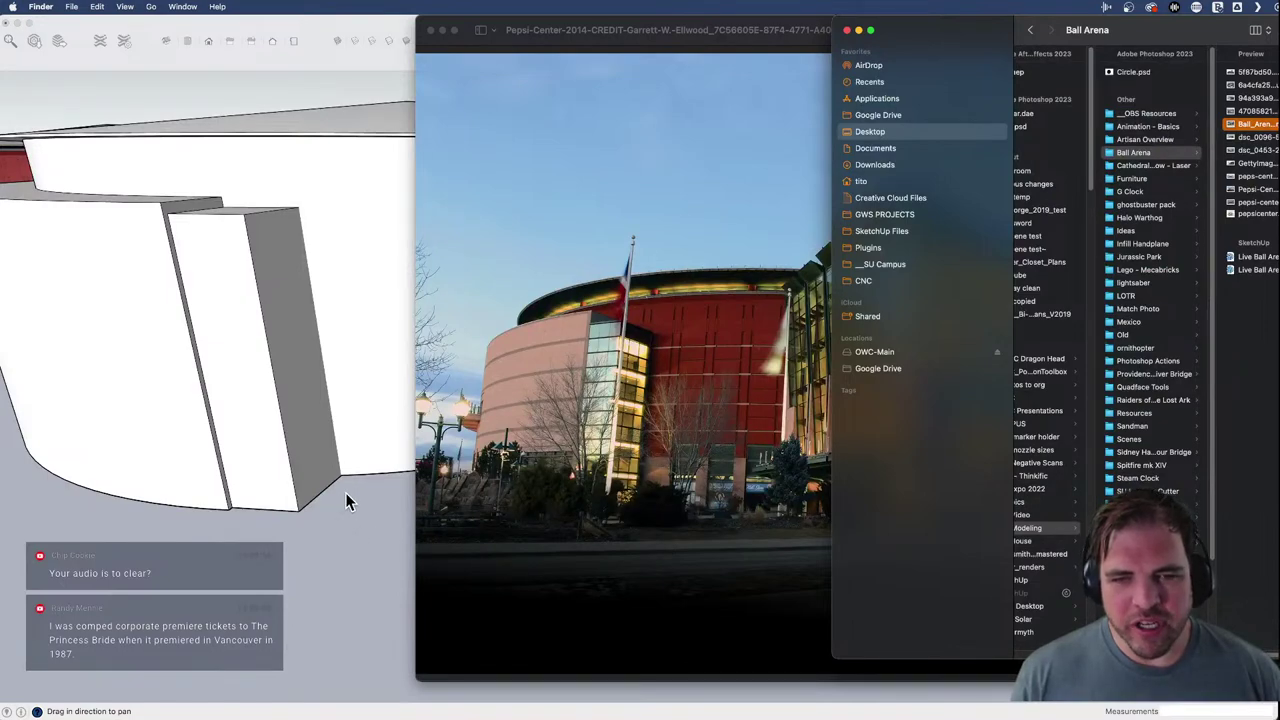
- In SketchUp, open the arena body for editing and draw a vertical line about 110' 3 1/8" along the projecting block's corner with the curved wall
{"action": "left_click", "coordinate": [312, 463]}
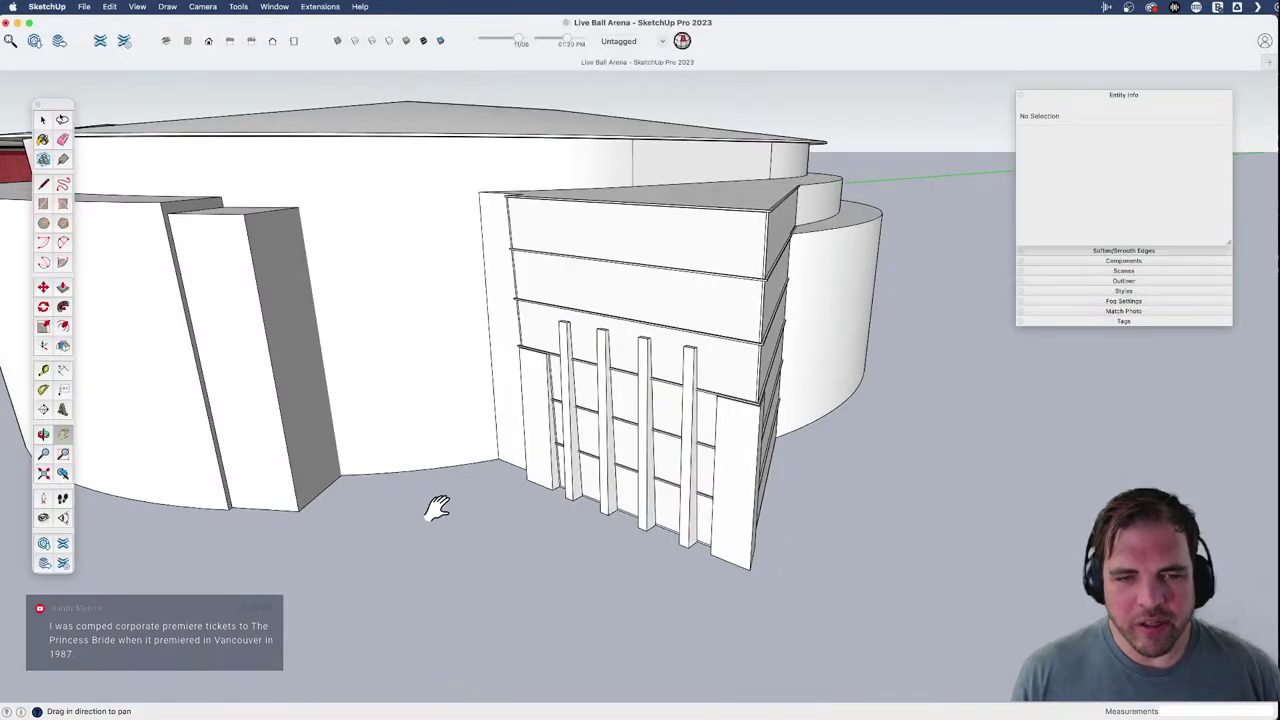
{"action": "mouse_move", "coordinate": [309, 466]}
{"action": "middle_mouse_down"}
{"action": "mouse_move", "coordinate": [631, 523]}
{"action": "mouse_move", "coordinate": [606, 408]}
{"action": "middle_mouse_up"}
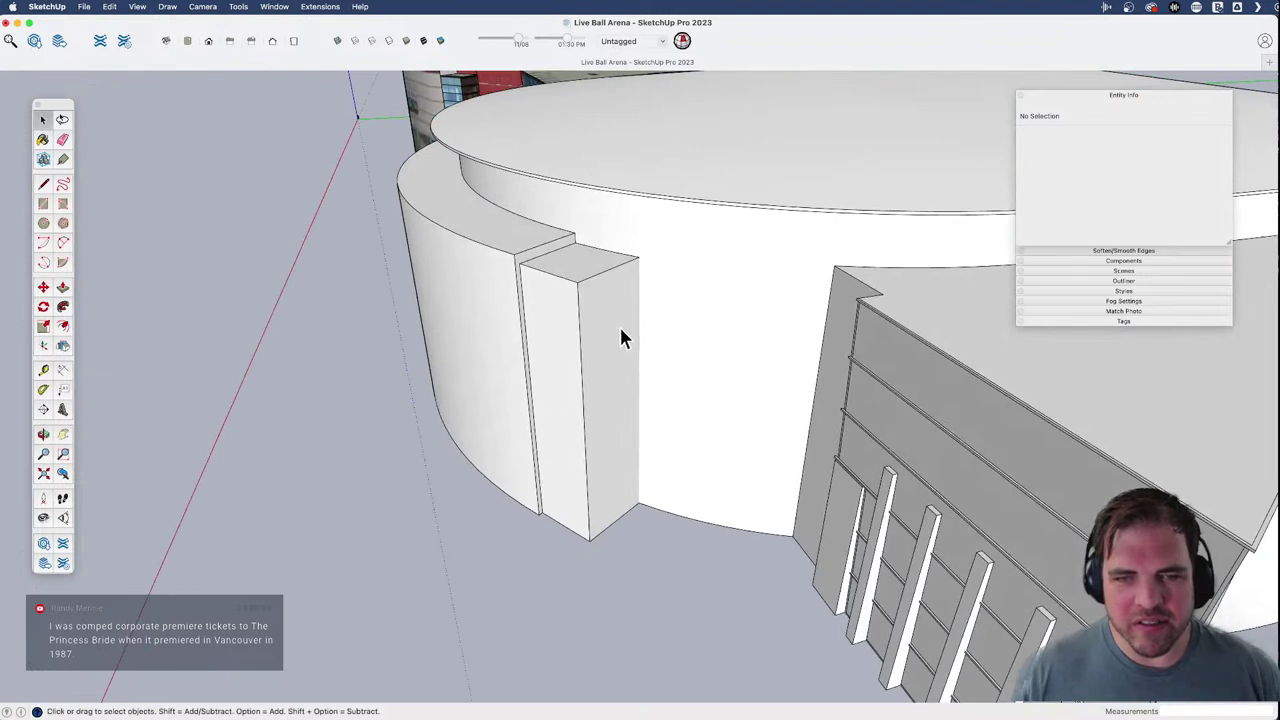
{"action": "left_click", "coordinate": [660, 432]}
{"action": "double_click", "coordinate": [605, 474]}
{"action": "key", "text": "l"}
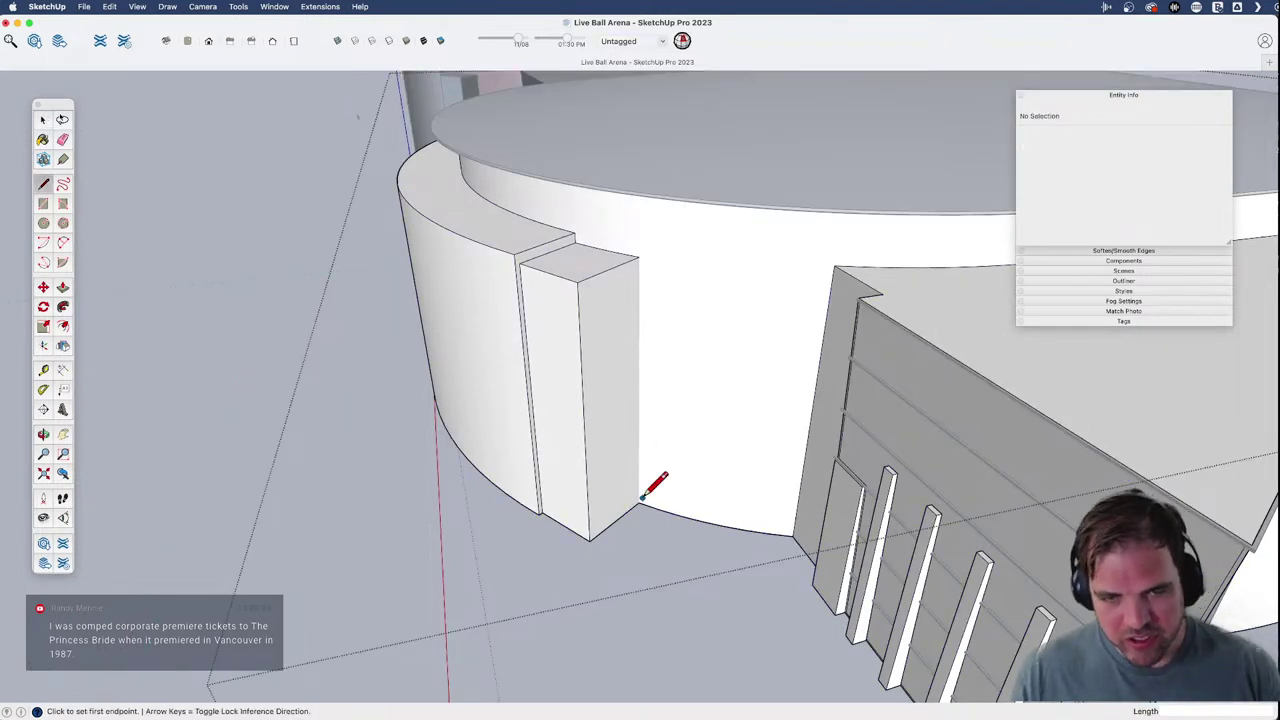
{"action": "left_click", "coordinate": [639, 504]}
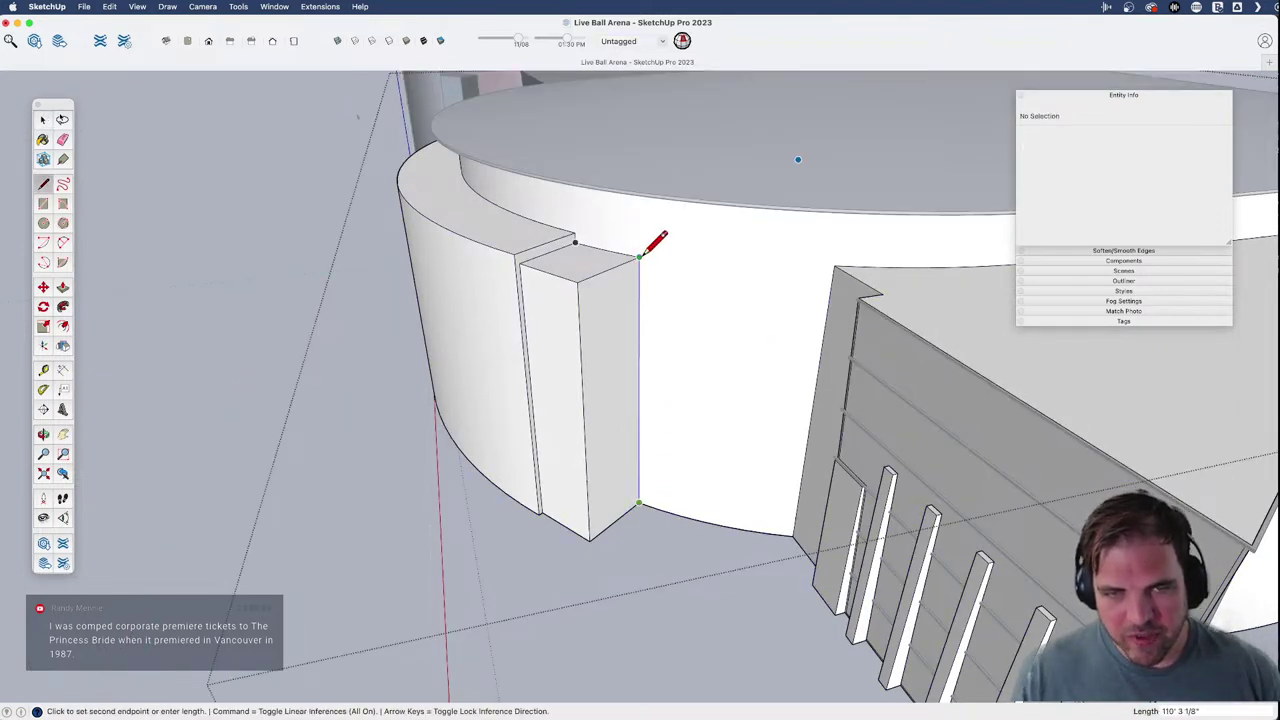
{"action": "left_click", "coordinate": [640, 256]}
- Offset the outlines of the projecting block's side face and front face inward by 8"
{"action": "key", "text": "space"}
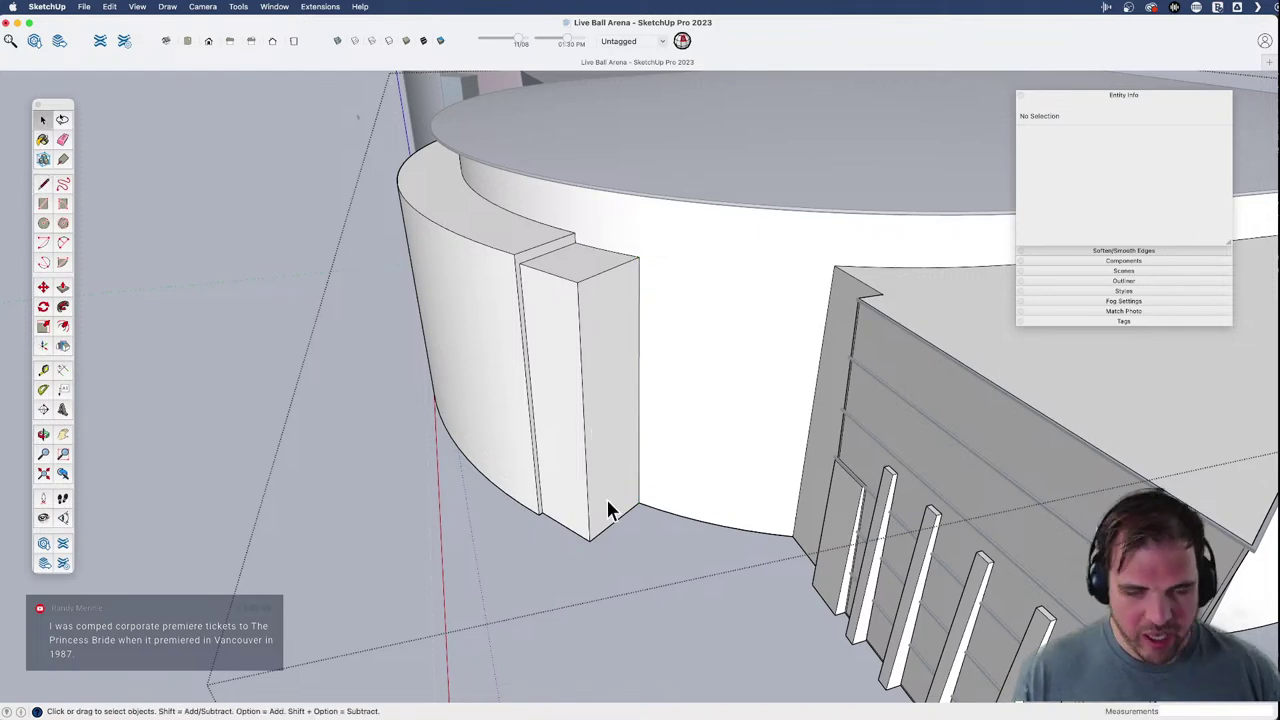
{"action": "scroll", "coordinate": [612, 510], "scroll_direction": "up", "scroll_amount": 3}
{"action": "left_click", "coordinate": [597, 529]}
{"action": "scroll", "coordinate": [597, 529], "scroll_direction": "down", "scroll_amount": 3}
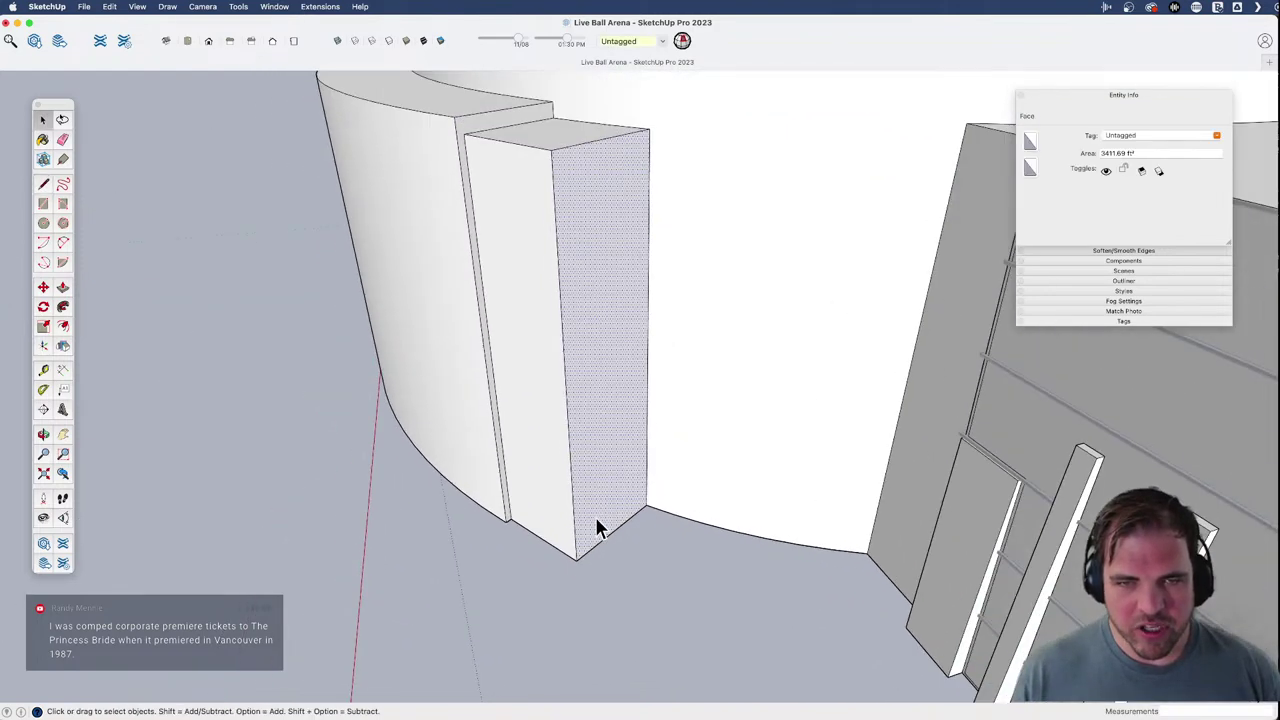
{"action": "scroll", "coordinate": [591, 513], "scroll_direction": "up", "scroll_amount": 1}
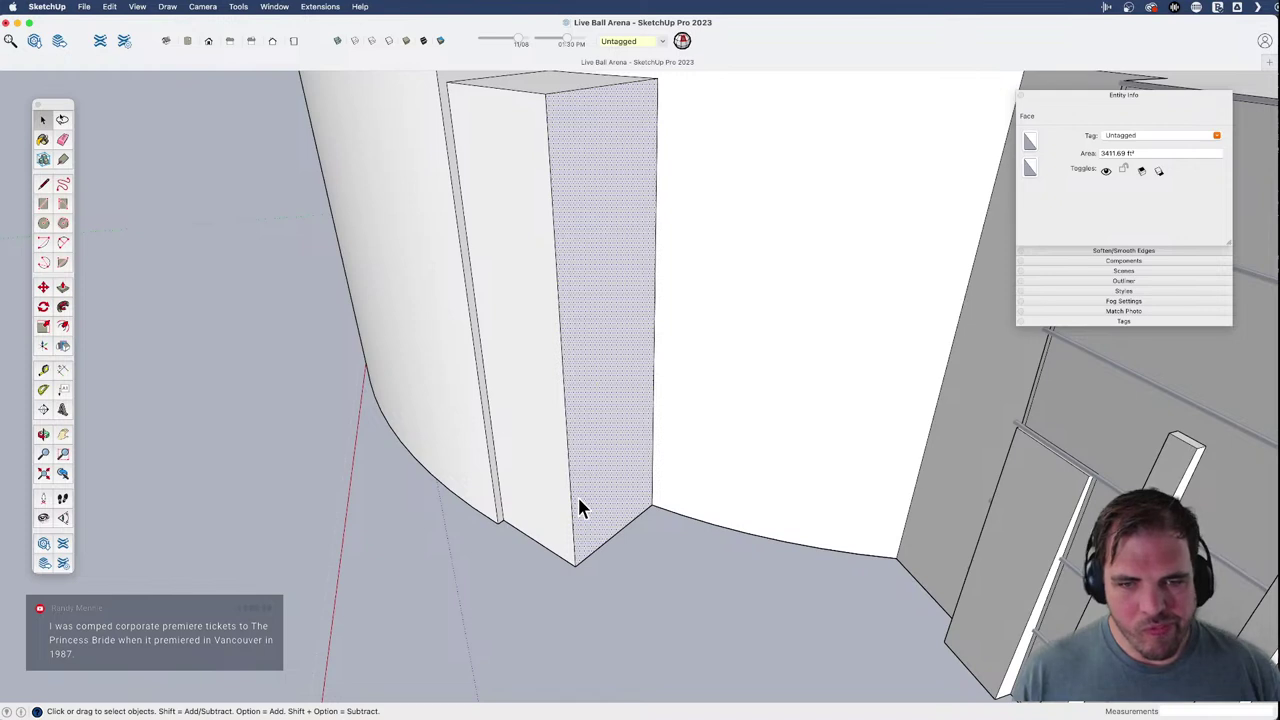
{"action": "key", "text": "f"}
{"action": "left_click", "coordinate": [578, 508]}
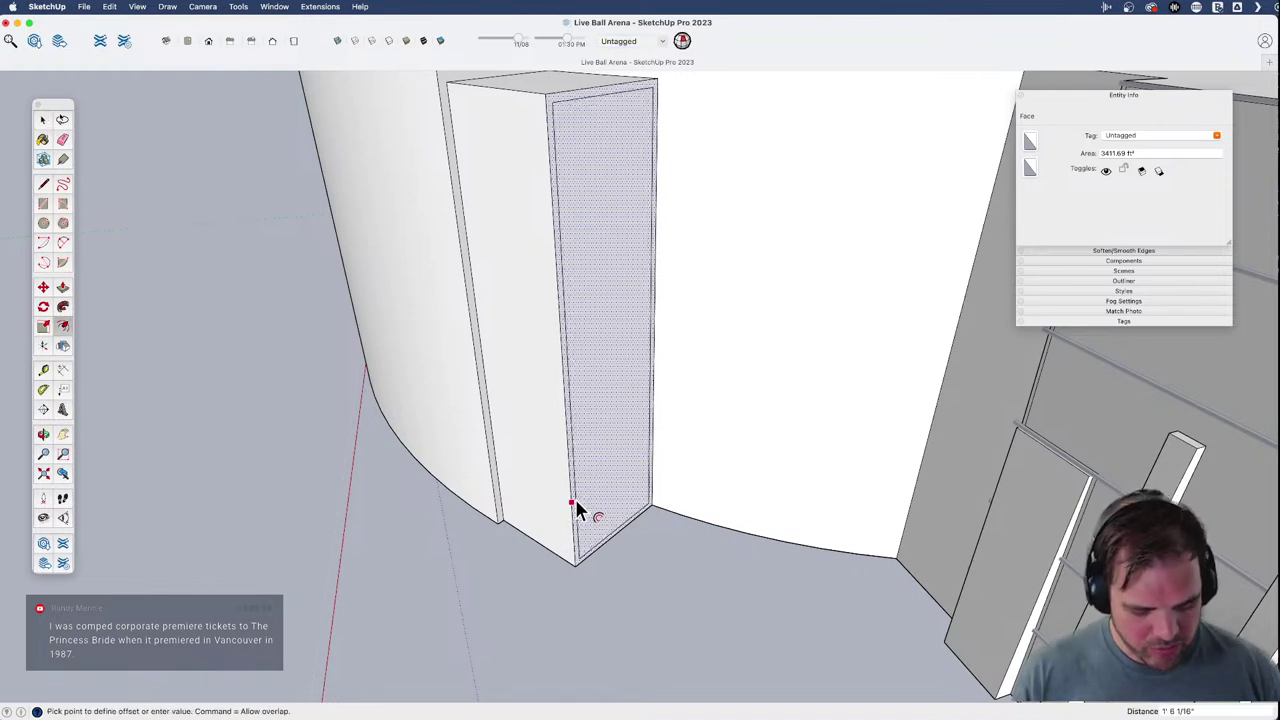
{"action": "key", "text": "Return"}
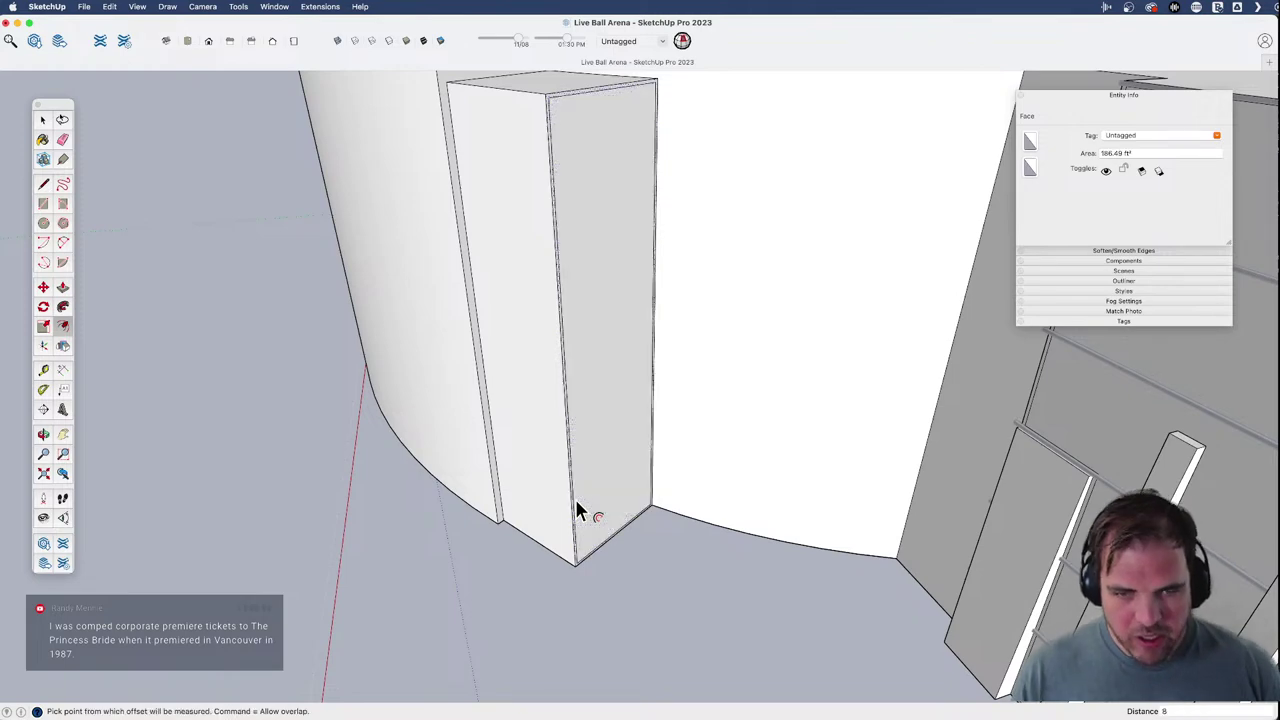
{"action": "key", "text": "space"}
{"action": "left_click", "coordinate": [539, 496]}
{"action": "key", "text": "f"}
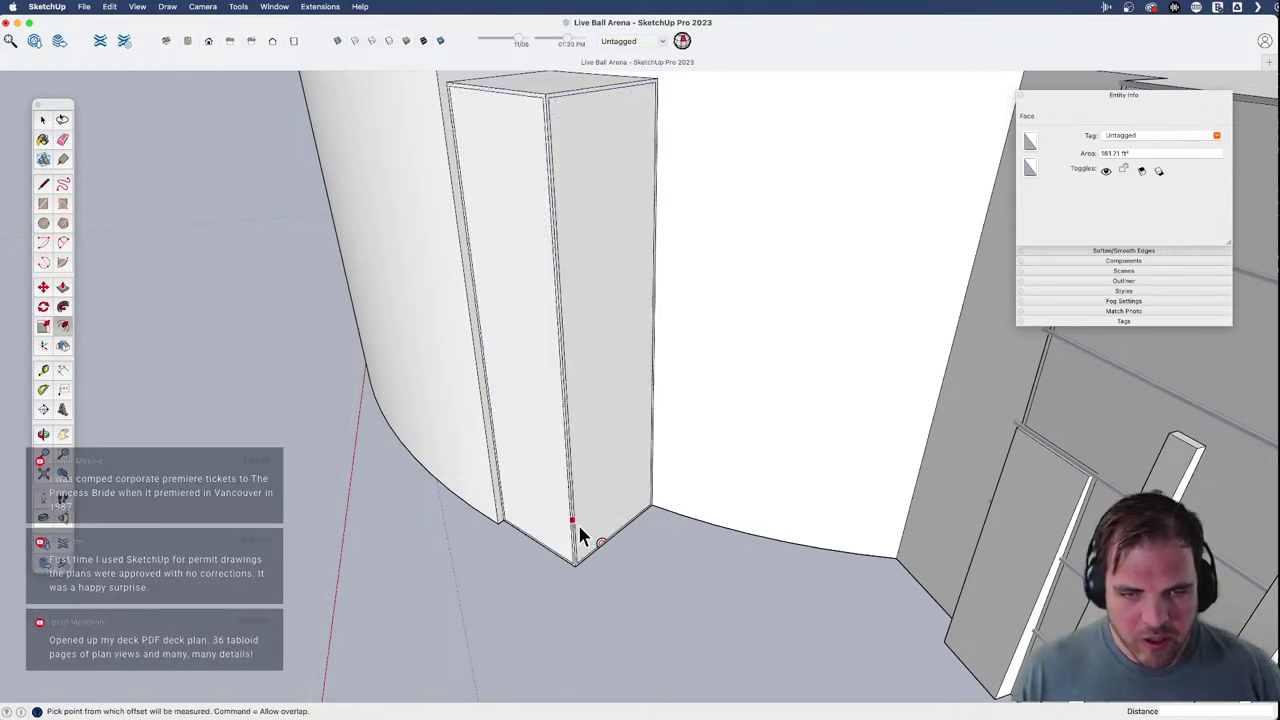
- Copy the two inset bottom edges of the projecting block up to the inset top corner, dividing the distance into 9 equal spaces
{"action": "scroll", "coordinate": [585, 540], "scroll_direction": "up", "scroll_amount": 3}
{"action": "key", "text": "space"}
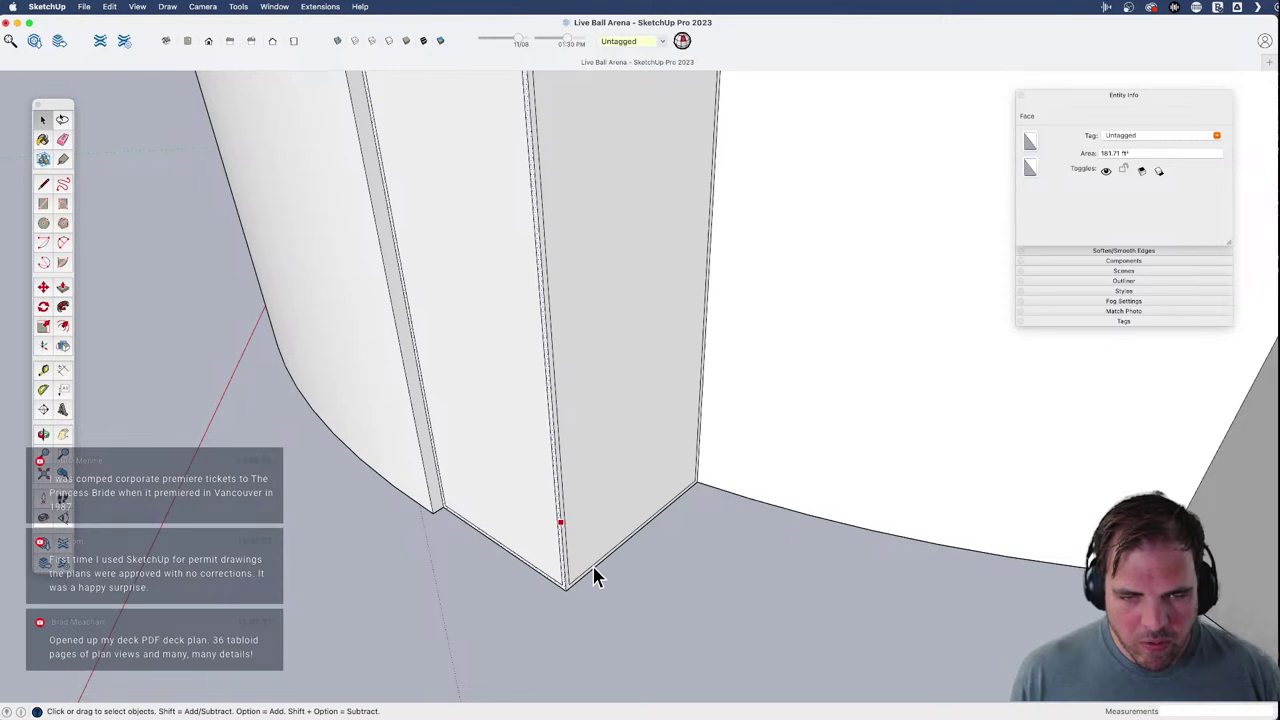
{"action": "left_click", "coordinate": [593, 566]}
{"action": "scroll", "coordinate": [593, 566], "scroll_direction": "down", "scroll_amount": 3}
{"action": "scroll", "coordinate": [558, 590], "scroll_direction": "up", "scroll_amount": 3}
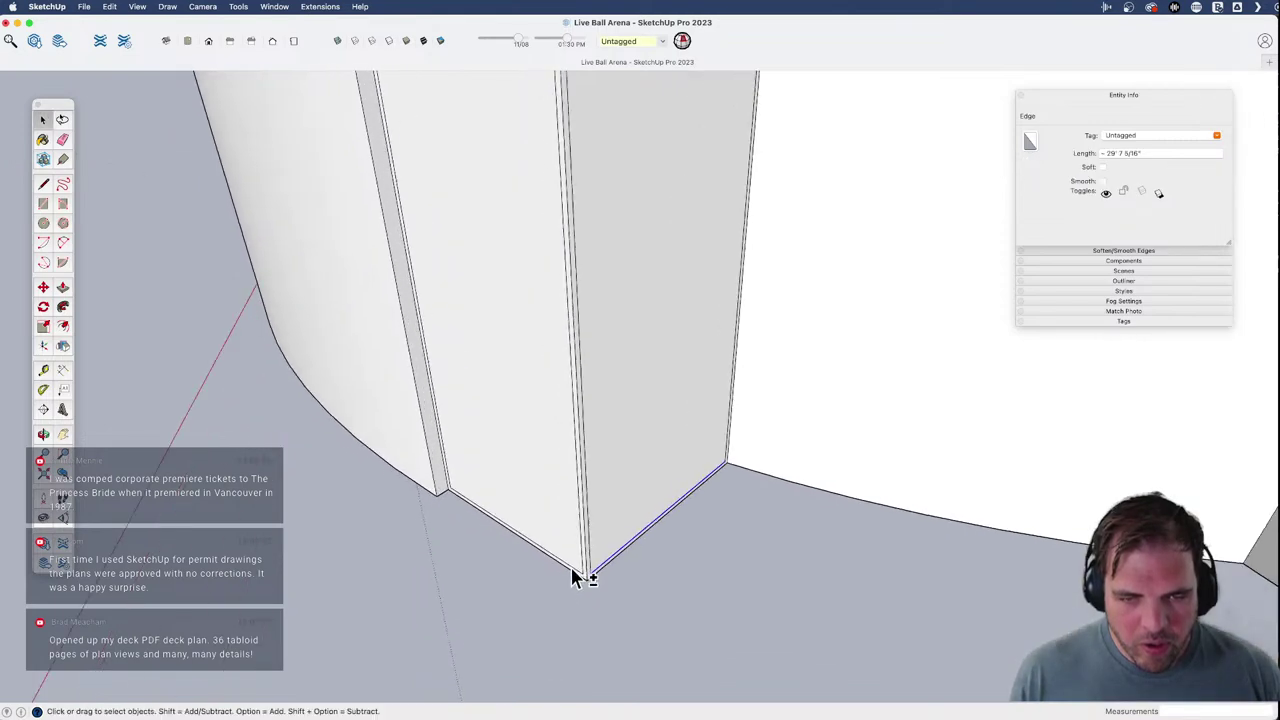
{"action": "left_click", "coordinate": [572, 571], "text": "shift"}
{"action": "middle_click_drag", "start_coordinate": [571, 571], "coordinate": [549, 486]}
{"action": "key", "text": "m"}
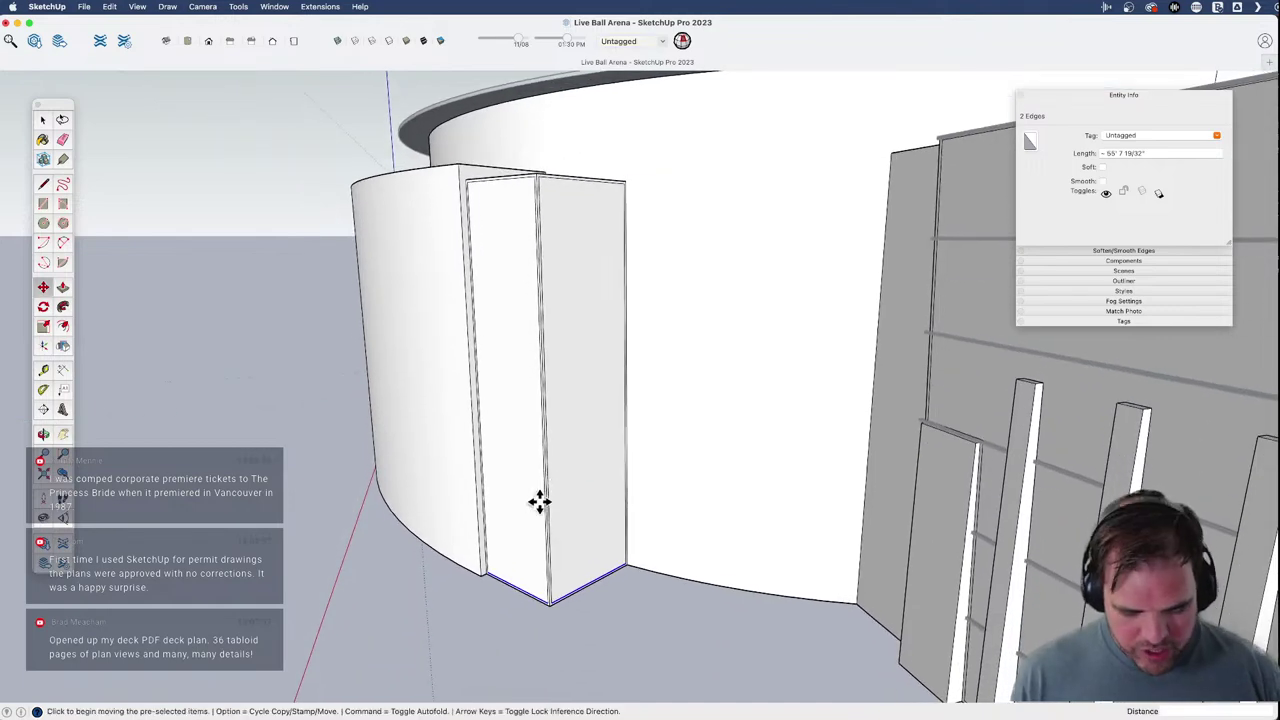
{"action": "scroll", "coordinate": [556, 600], "scroll_direction": "up", "scroll_amount": 3}
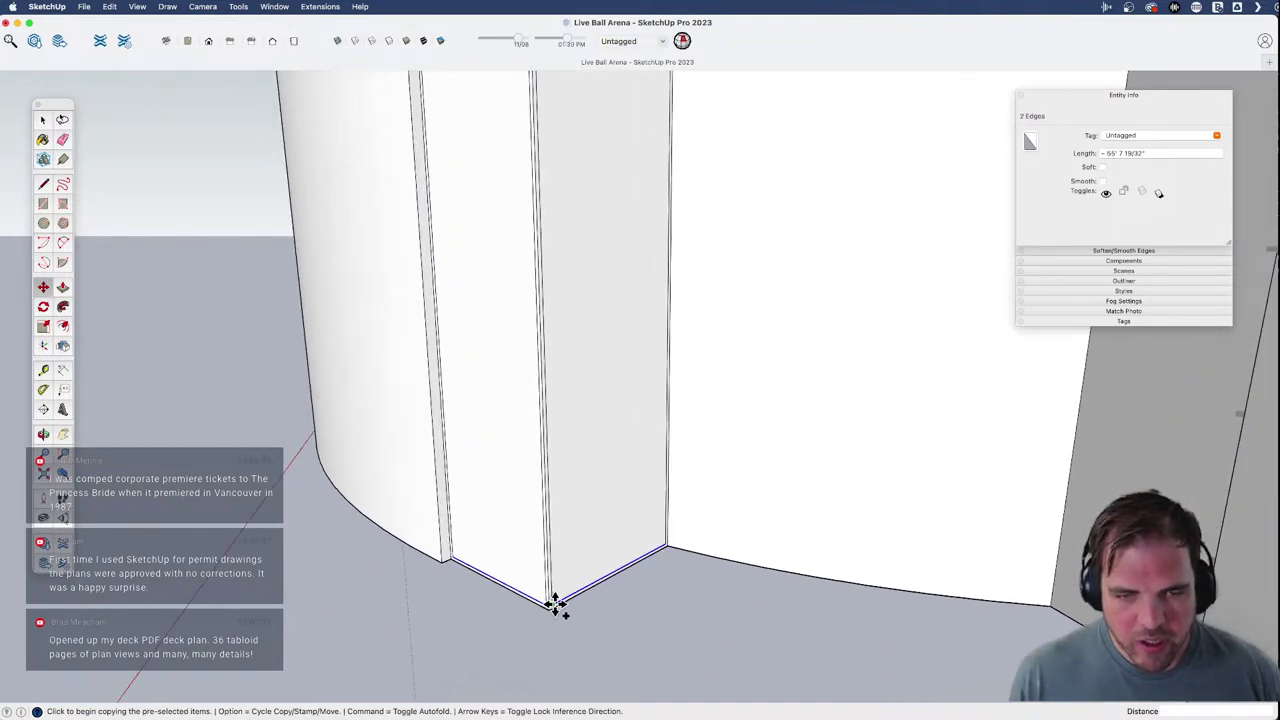
{"action": "left_click", "coordinate": [556, 603]}
{"action": "scroll", "coordinate": [556, 603], "scroll_direction": "down", "scroll_amount": 5}
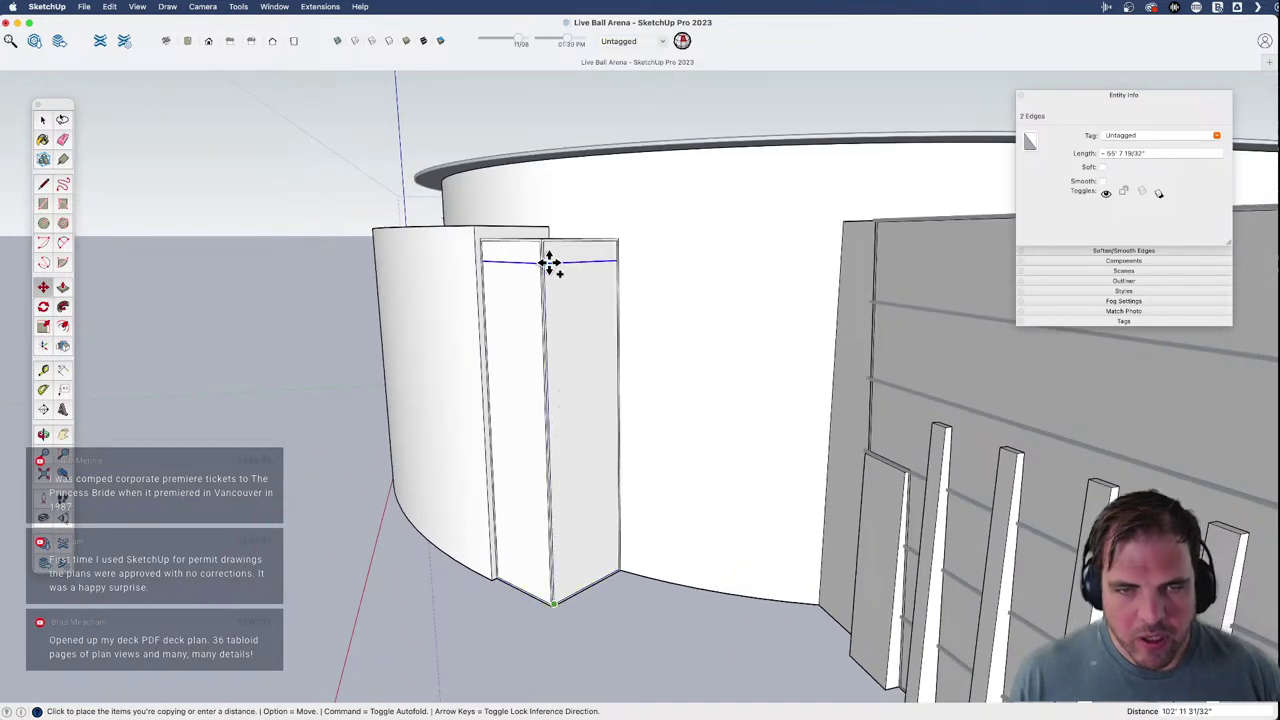
{"action": "left_click", "coordinate": [546, 246]}
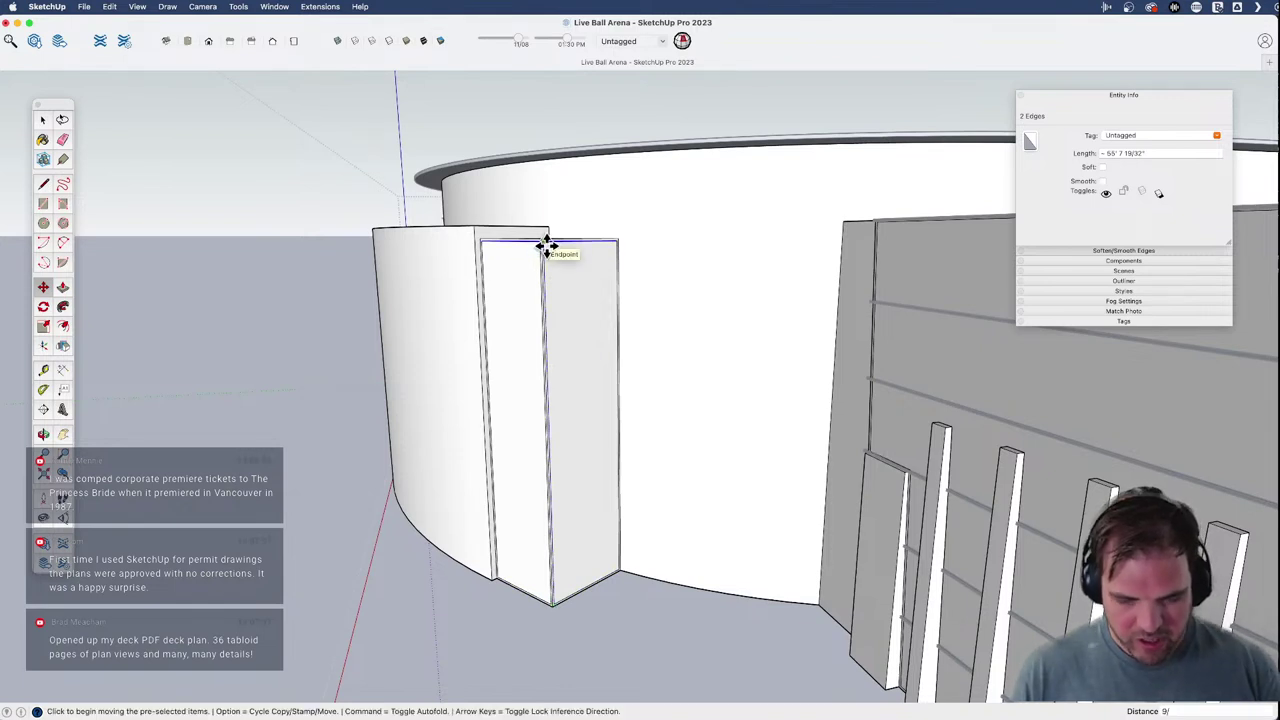
{"action": "key", "text": "Return"}
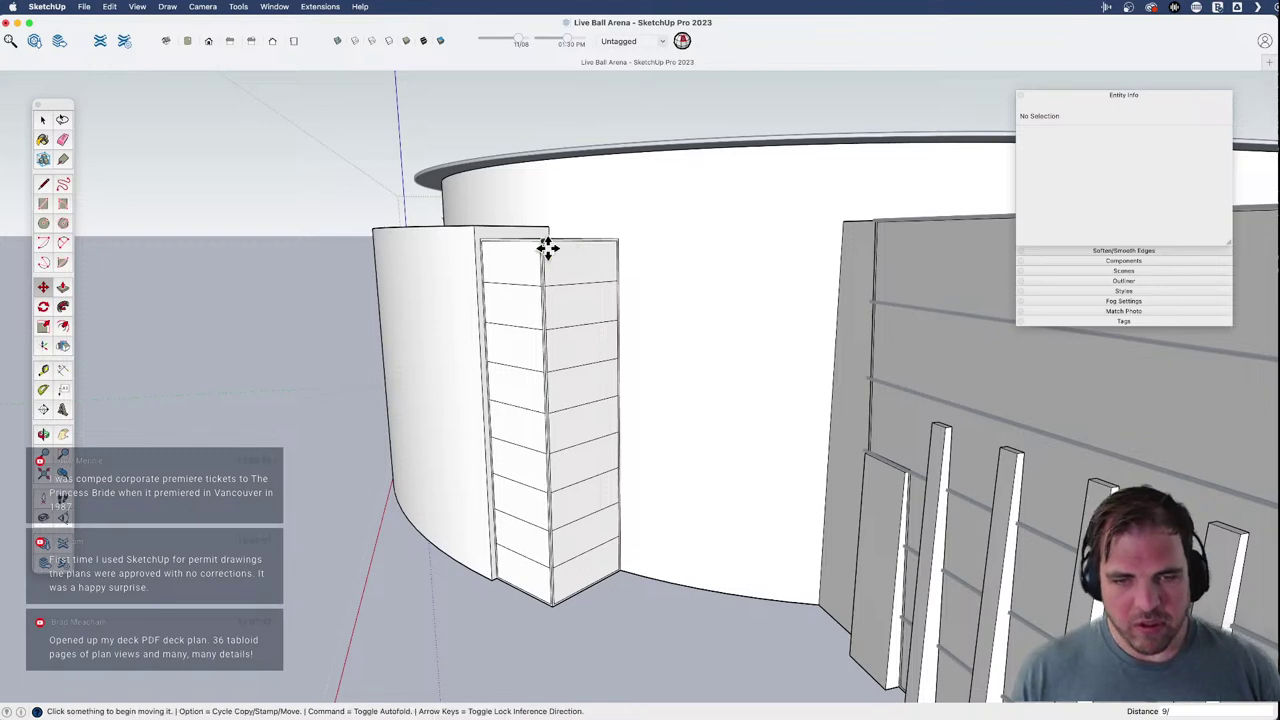
- Offset the outline of the top panel on the block's entrance-facing side inward by 4" and recess its inner face about 5 3/8"
{"action": "middle_click_drag", "start_coordinate": [597, 286], "coordinate": [583, 358]}
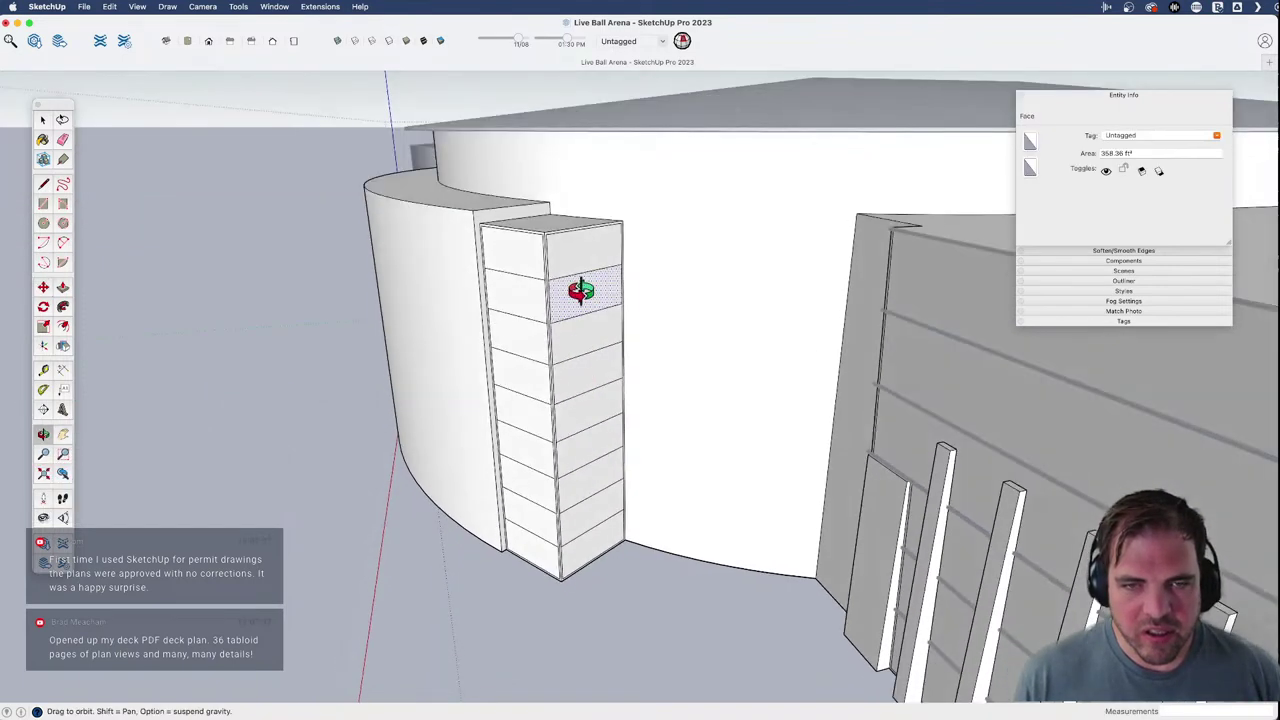
{"action": "scroll", "coordinate": [564, 245], "scroll_direction": "up", "scroll_amount": 3}
{"action": "key", "text": "f"}
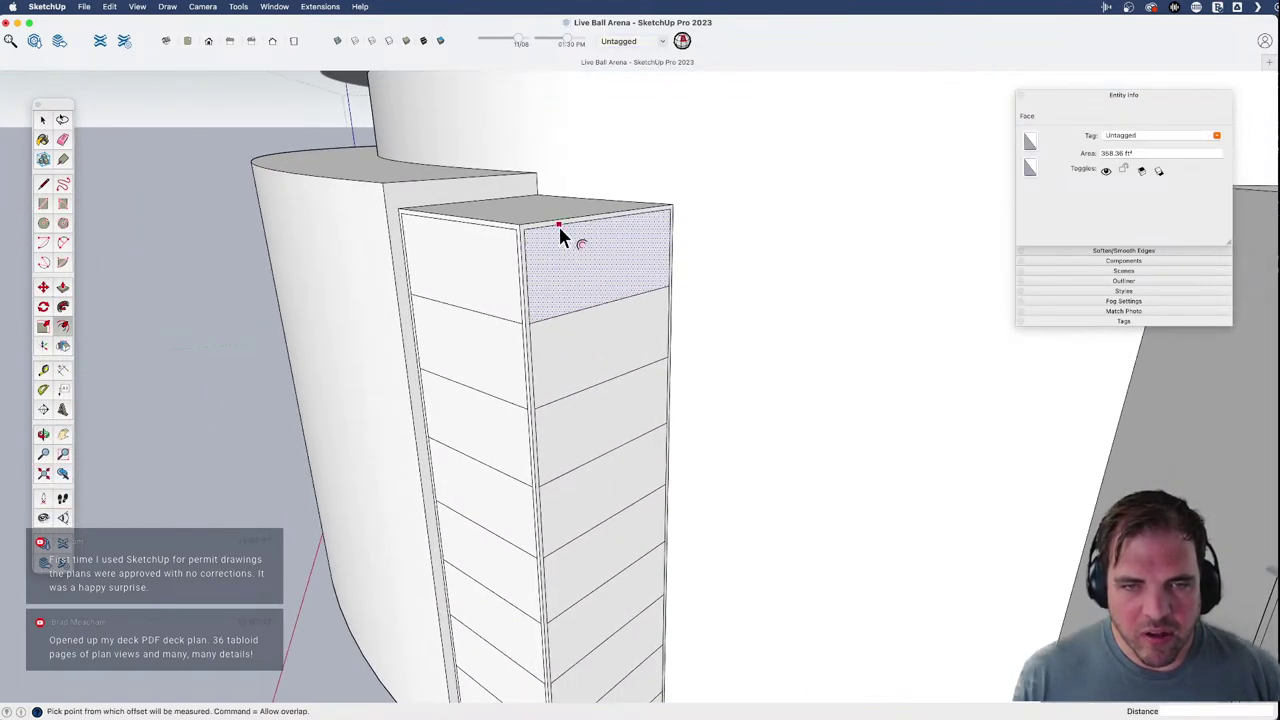
{"action": "left_click", "coordinate": [559, 227]}
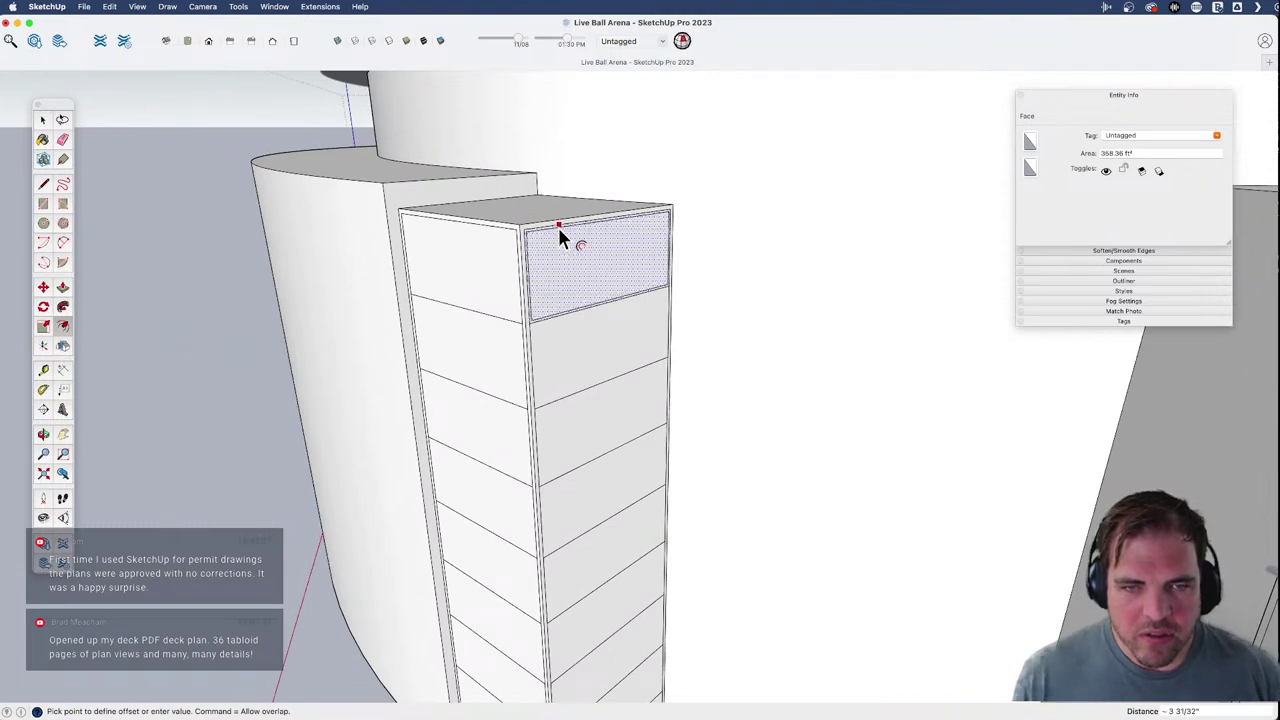
{"action": "left_click", "coordinate": [559, 231]}
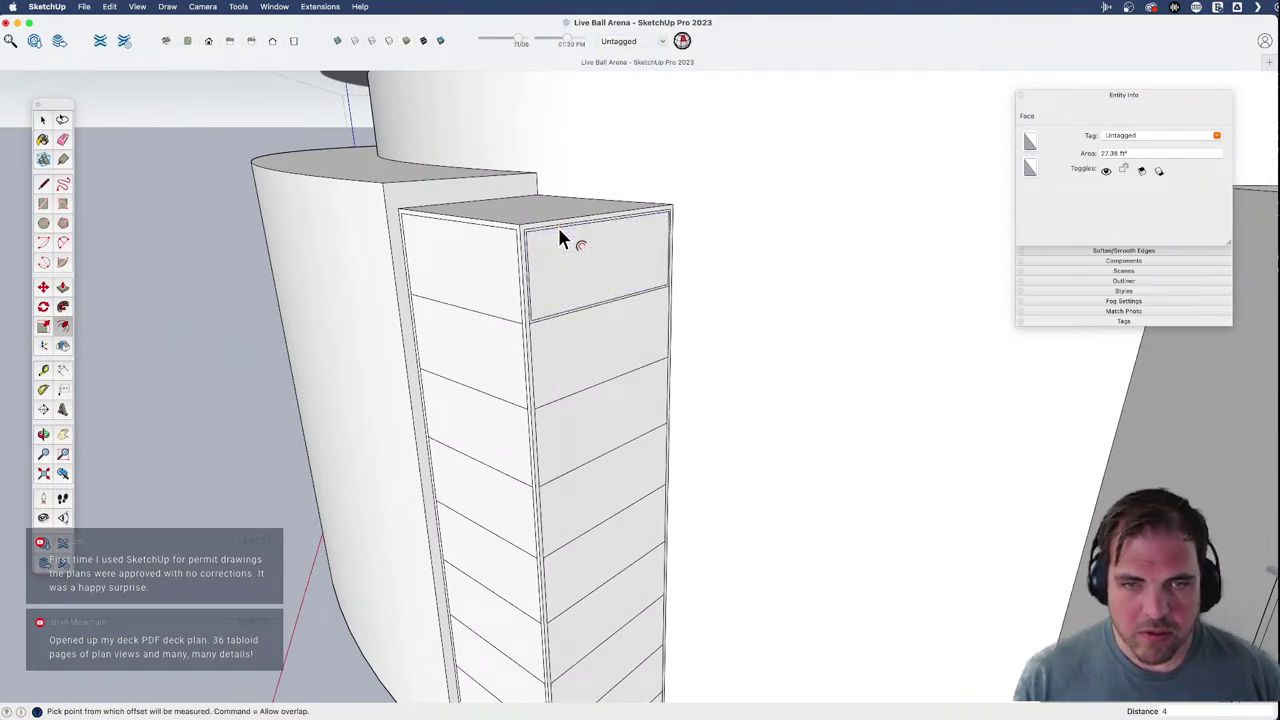
{"action": "middle_click_drag", "start_coordinate": [569, 252], "coordinate": [600, 323]}
{"action": "key", "text": "p"}
{"action": "left_click", "coordinate": [587, 287]}
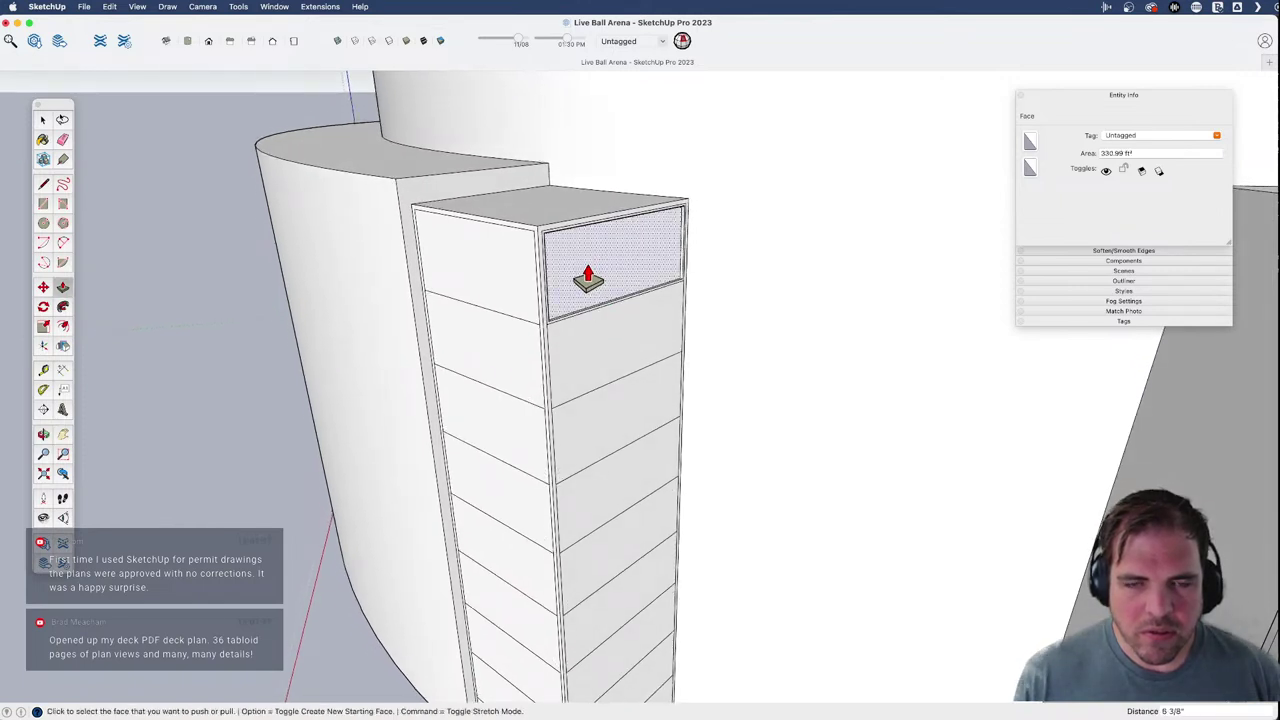
{"action": "left_click", "coordinate": [588, 280]}
- Repeat the same inward offset and recess on the top panel of the block's adjacent face
{"action": "key", "text": "f"}
{"action": "double_click", "coordinate": [510, 265]}
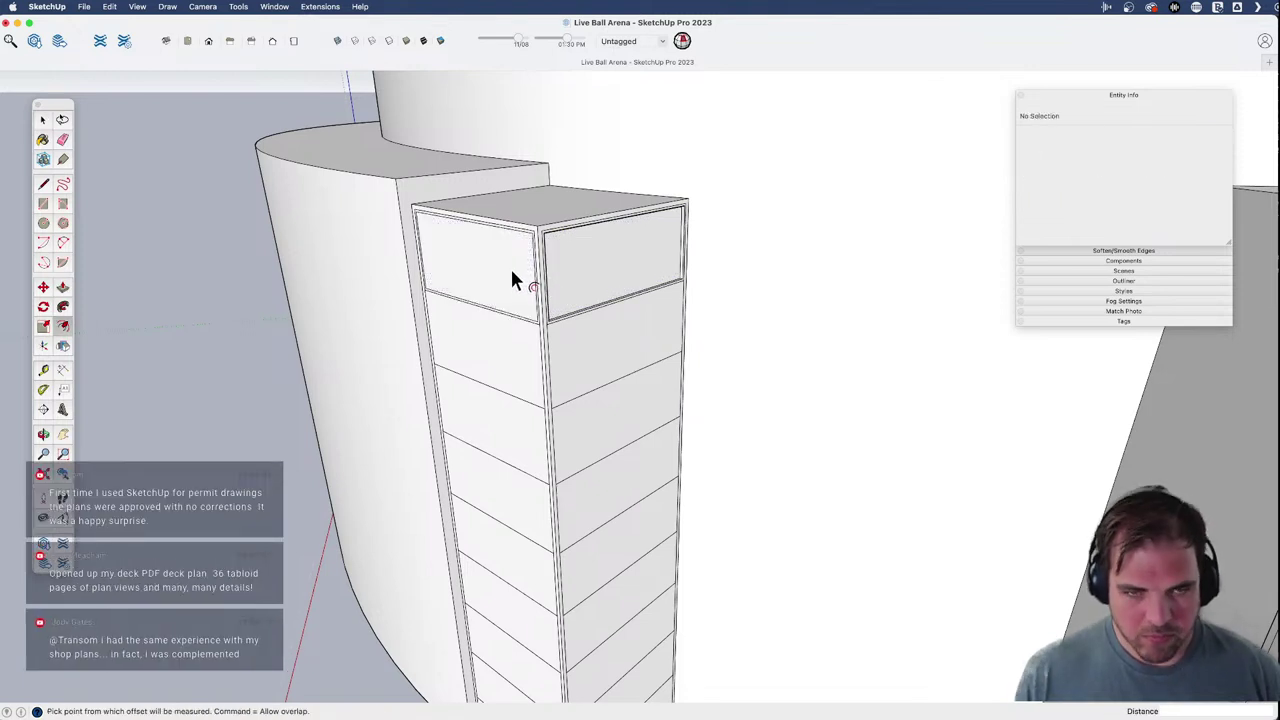
{"action": "key", "text": "p"}
{"action": "key", "text": "space"}
- Try to select the entrance-facing recessed top panel together with its surrounding reveal faces and edges
{"action": "double_click", "coordinate": [603, 277]}
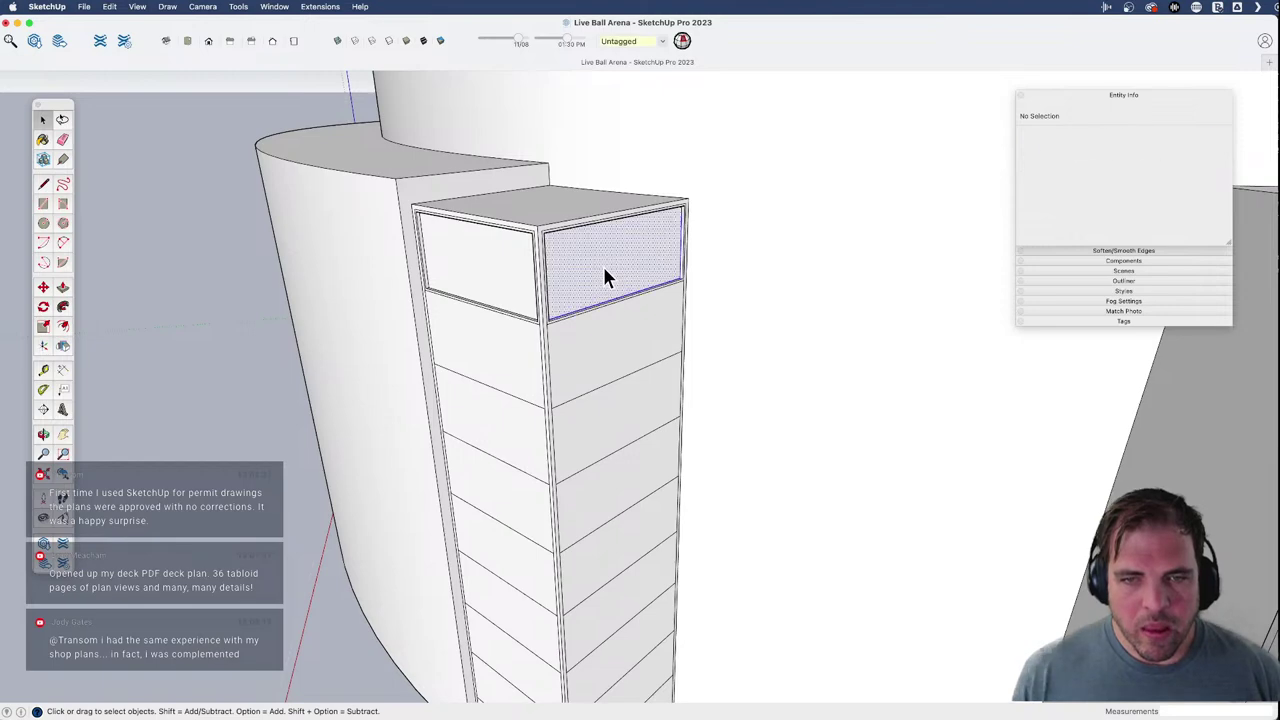
{"action": "middle_click_drag", "start_coordinate": [586, 283], "coordinate": [506, 320]}
{"action": "scroll", "coordinate": [578, 200], "scroll_direction": "up", "scroll_amount": 8}
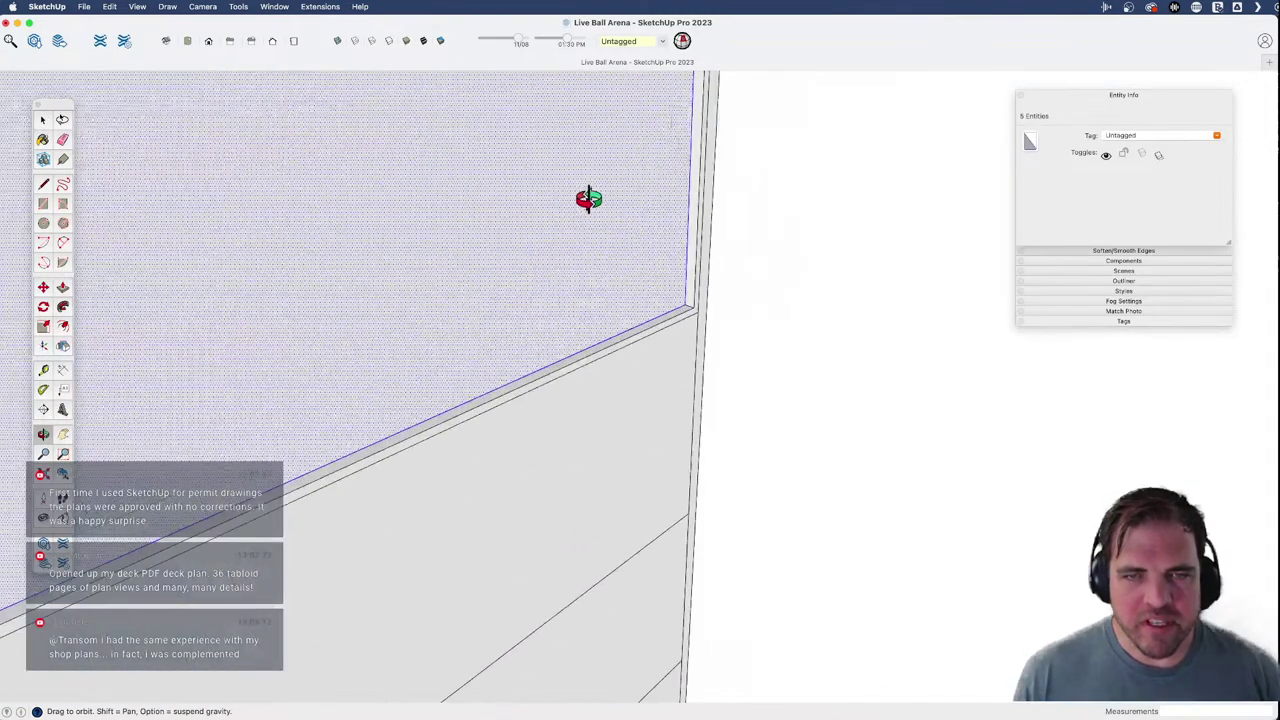
{"action": "scroll", "coordinate": [601, 247], "scroll_direction": "down", "scroll_amount": 3}
{"action": "middle_click_drag", "start_coordinate": [601, 247], "coordinate": [631, 80]}
{"action": "scroll", "coordinate": [698, 292], "scroll_direction": "up", "scroll_amount": 5}
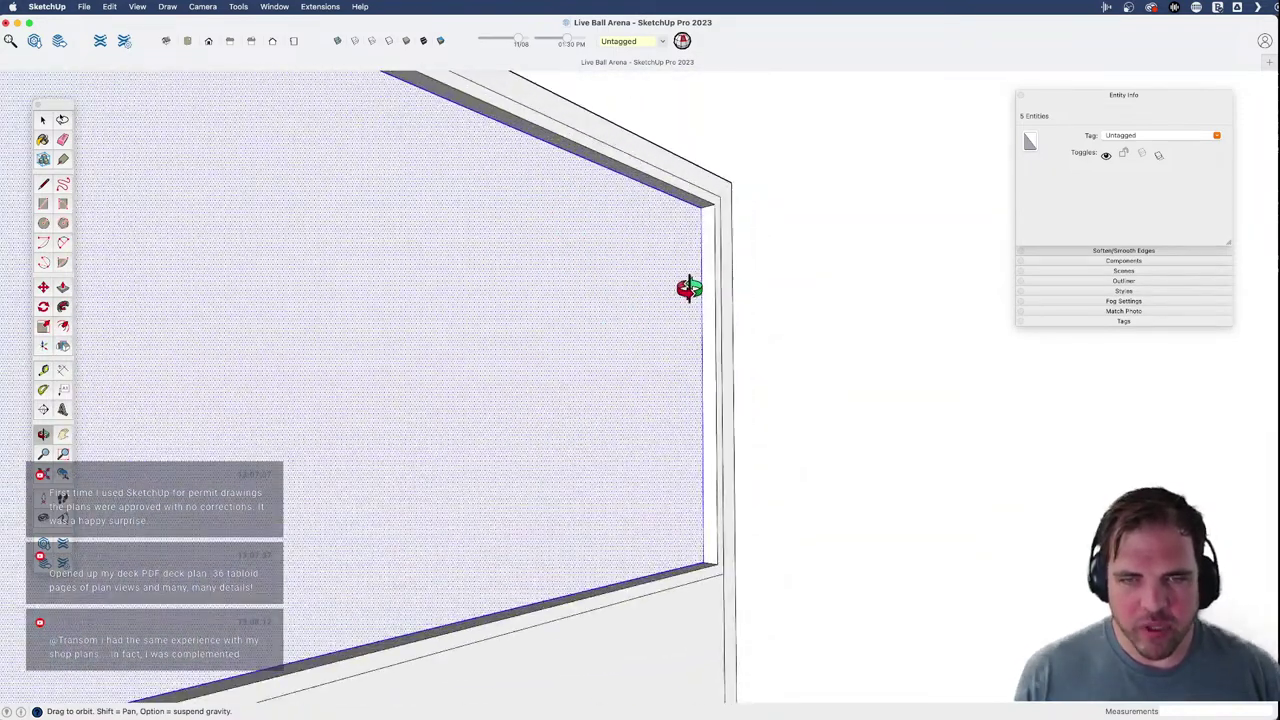
{"action": "key", "text": "space"}
{"action": "left_click", "coordinate": [706, 212]}
{"action": "scroll", "coordinate": [695, 224], "scroll_direction": "up", "scroll_amount": 2}
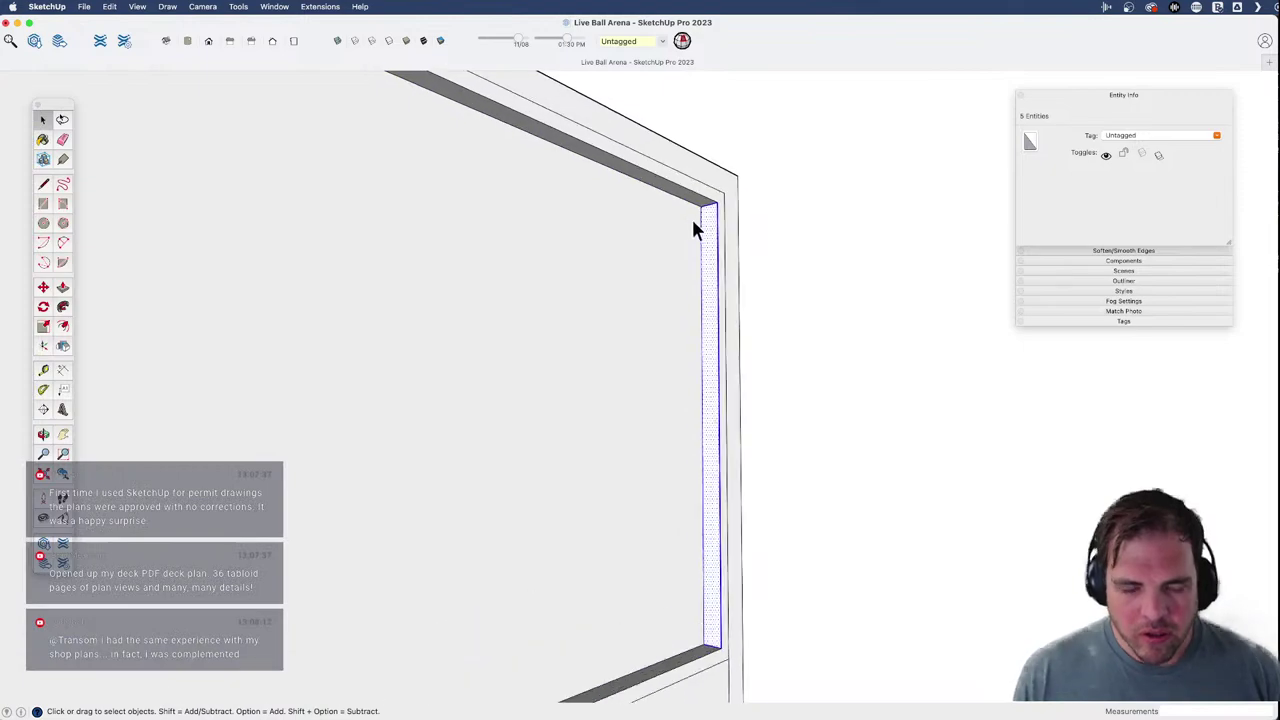
{"action": "double_click", "coordinate": [688, 240], "text": "alt"}
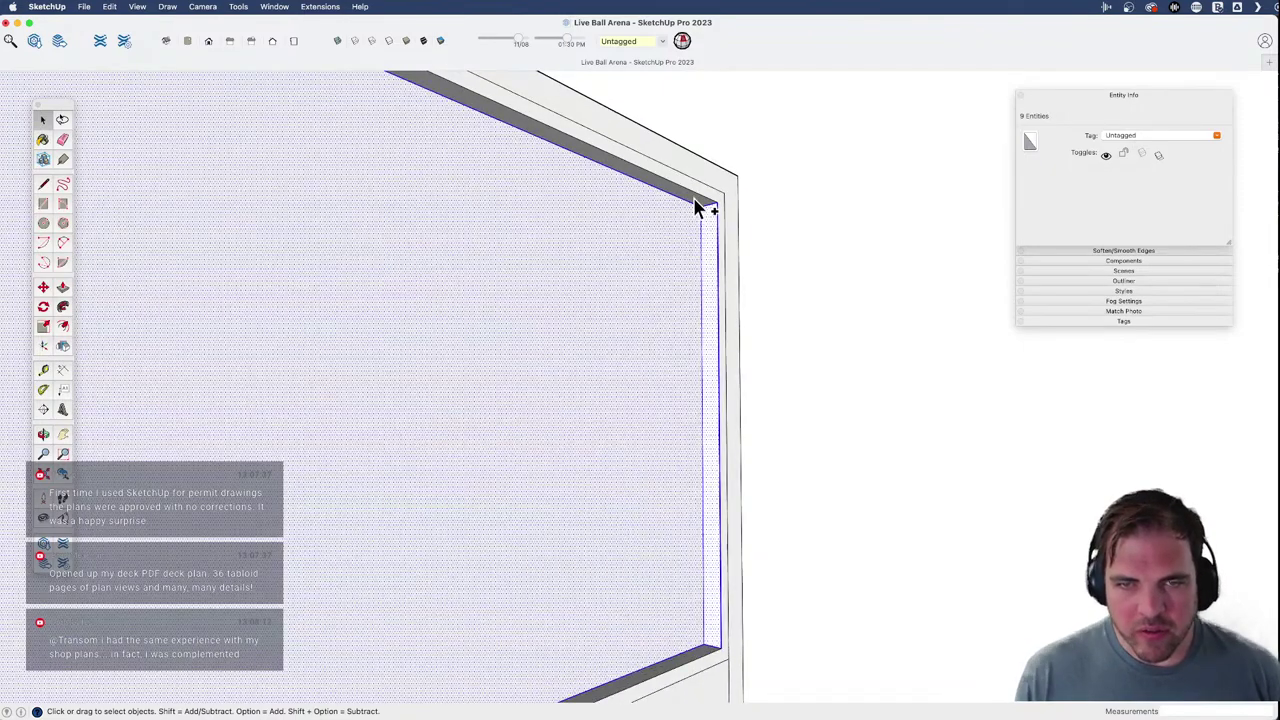
{"action": "double_click", "coordinate": [698, 207], "text": "alt"}
{"action": "middle_click_drag", "start_coordinate": [760, 213], "coordinate": [711, 403]}
{"action": "scroll", "coordinate": [744, 303], "scroll_direction": "up", "scroll_amount": 2}
{"action": "left_click", "coordinate": [738, 305], "text": "alt"}
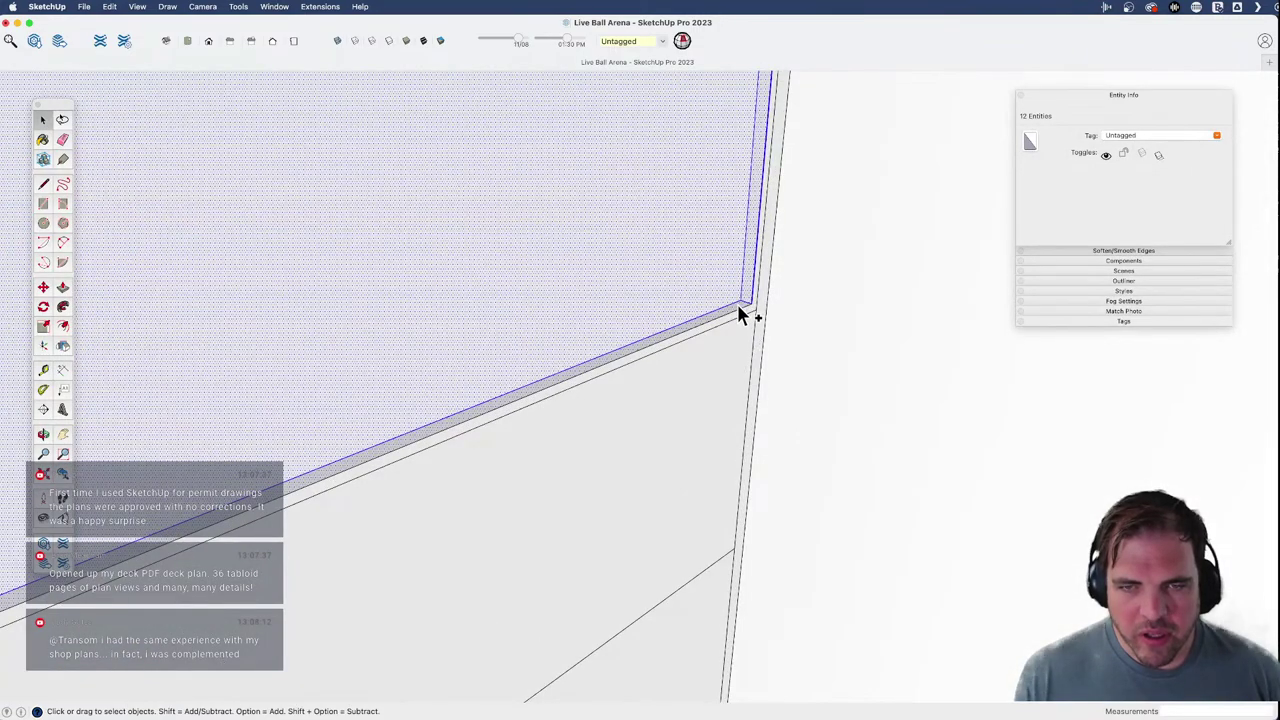
{"action": "scroll", "coordinate": [802, 300], "scroll_direction": "down", "scroll_amount": 3}
{"action": "scroll", "coordinate": [750, 312], "scroll_direction": "up", "scroll_amount": 3}
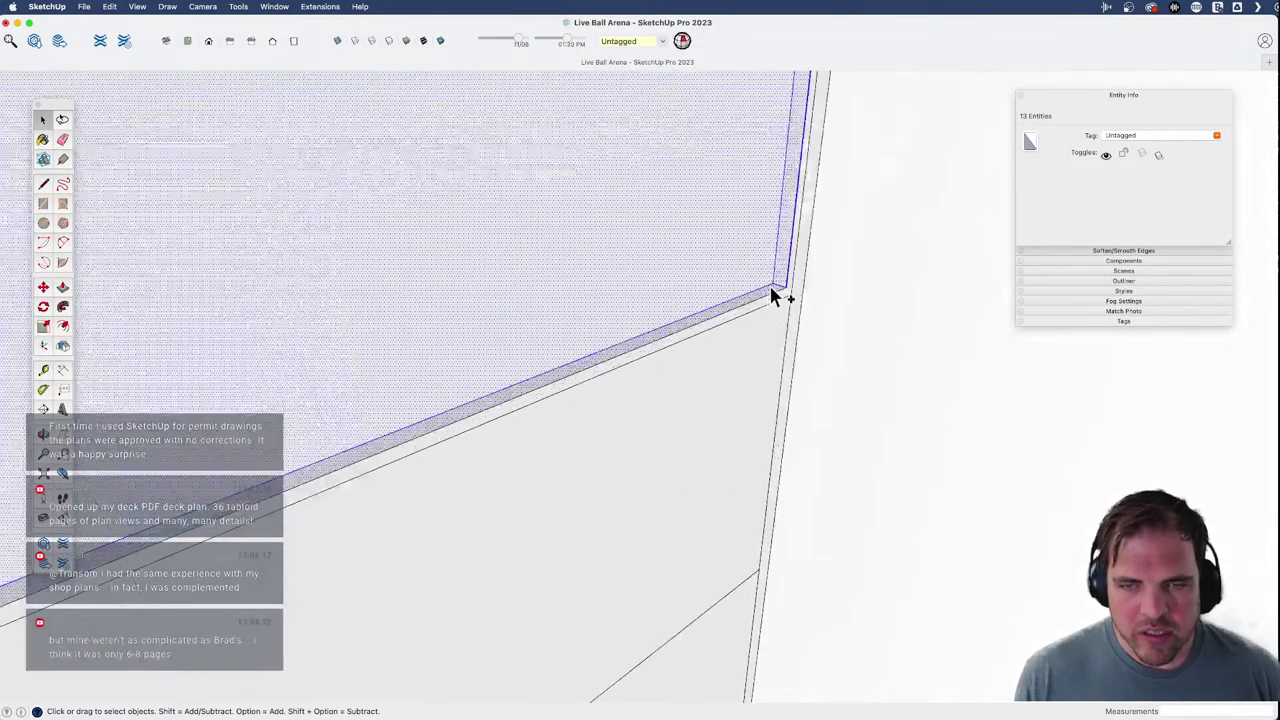
{"action": "left_click", "coordinate": [769, 290], "text": "alt"}
{"action": "scroll", "coordinate": [769, 290], "scroll_direction": "down", "scroll_amount": 3}
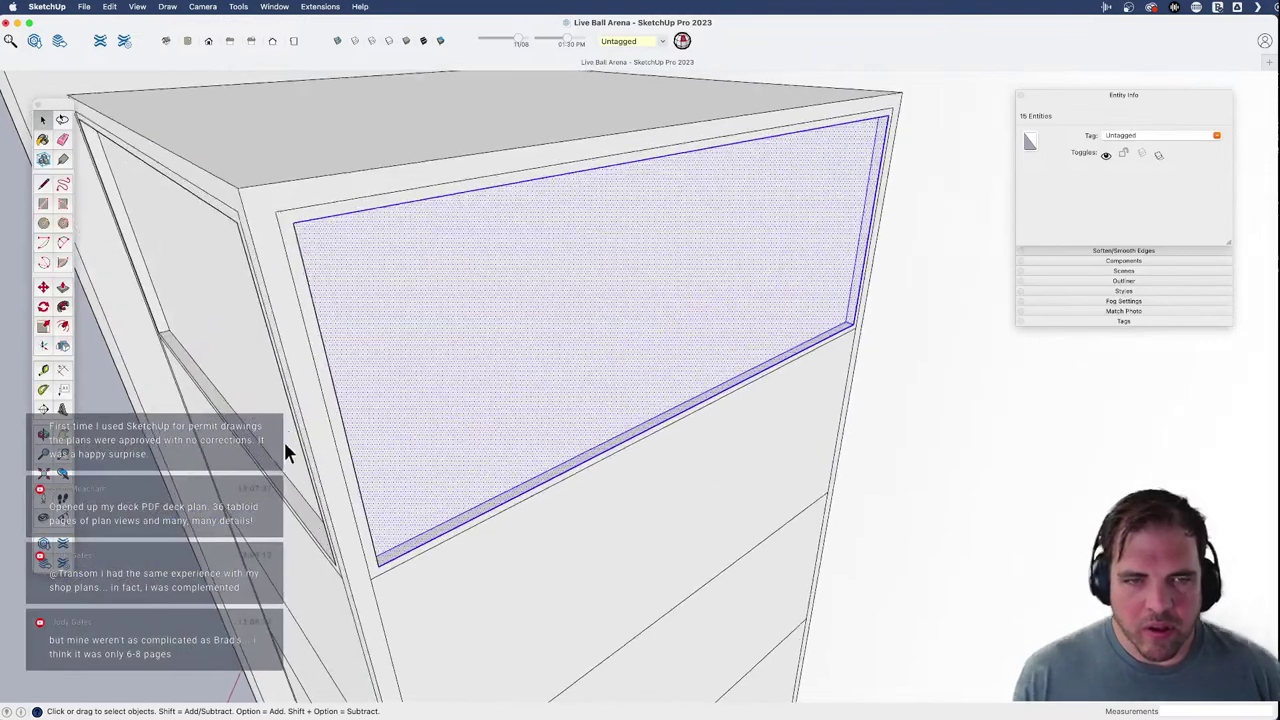
{"action": "middle_click_drag", "start_coordinate": [286, 449], "coordinate": [426, 417]}
{"action": "scroll", "coordinate": [420, 420], "scroll_direction": "down", "scroll_amount": 3}
{"action": "scroll", "coordinate": [418, 425], "scroll_direction": "up", "scroll_amount": 4}
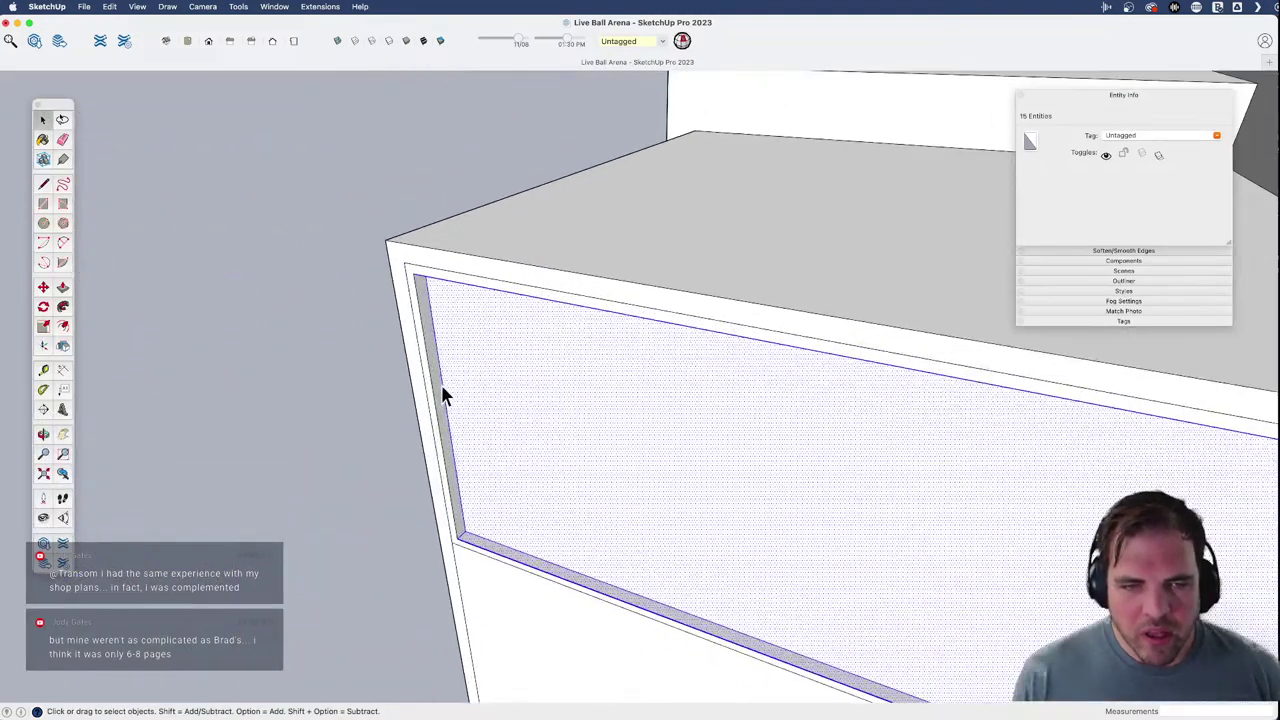
{"action": "left_click", "coordinate": [434, 369], "text": "alt"}
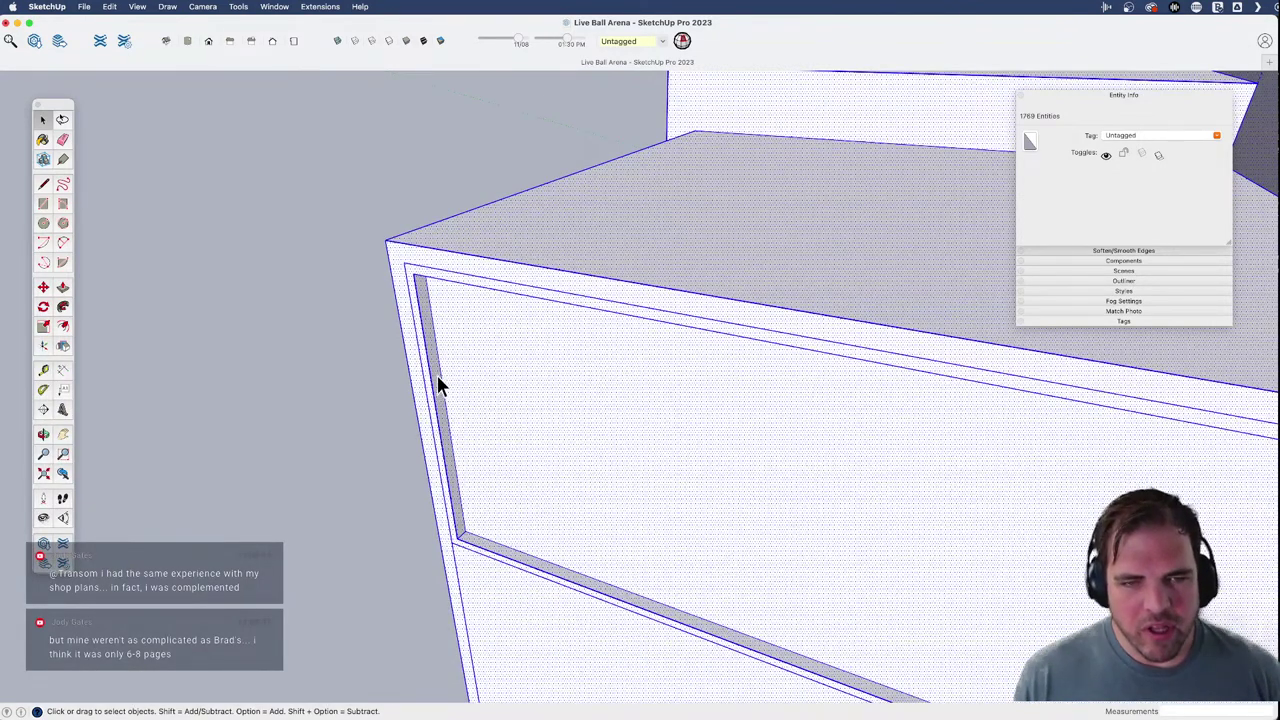
{"action": "scroll", "coordinate": [460, 418], "scroll_direction": "up", "scroll_amount": 3}
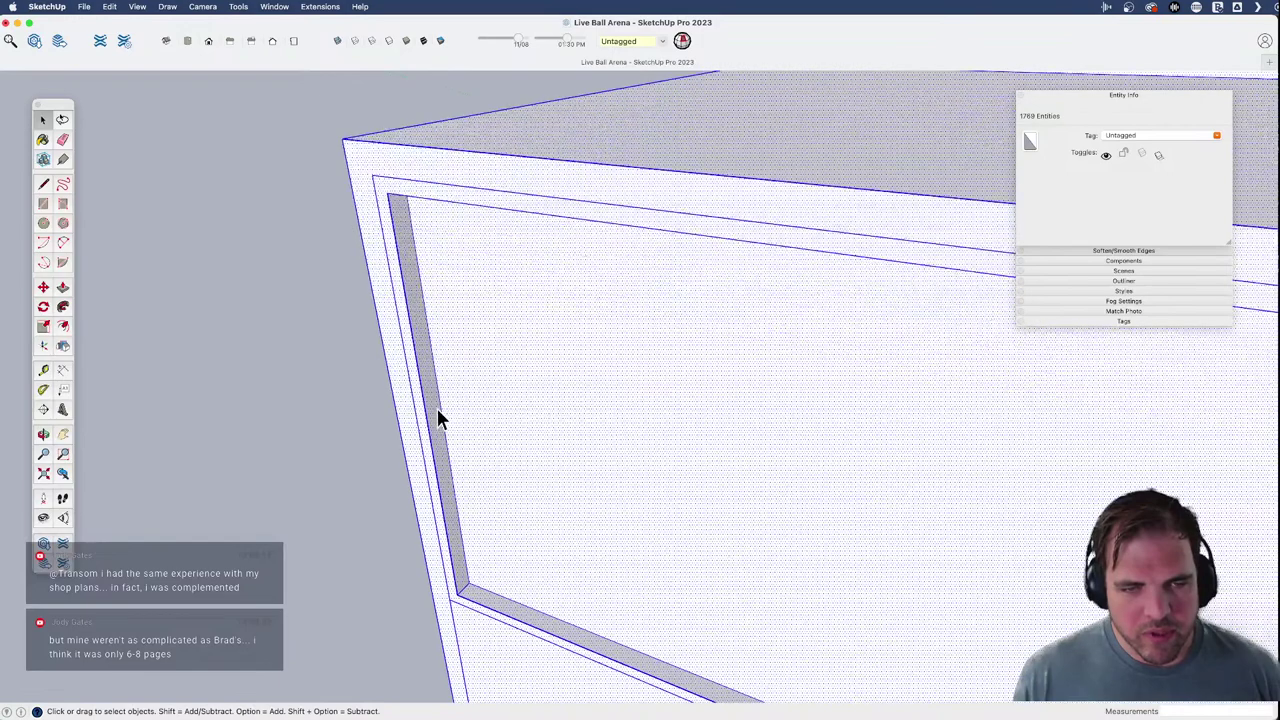
- Make the entrance-facing recessed top panel and its reveals a component named "glass", glued to any face, cutting an opening, with axes at its lower corner
{"action": "left_click", "coordinate": [430, 410]}
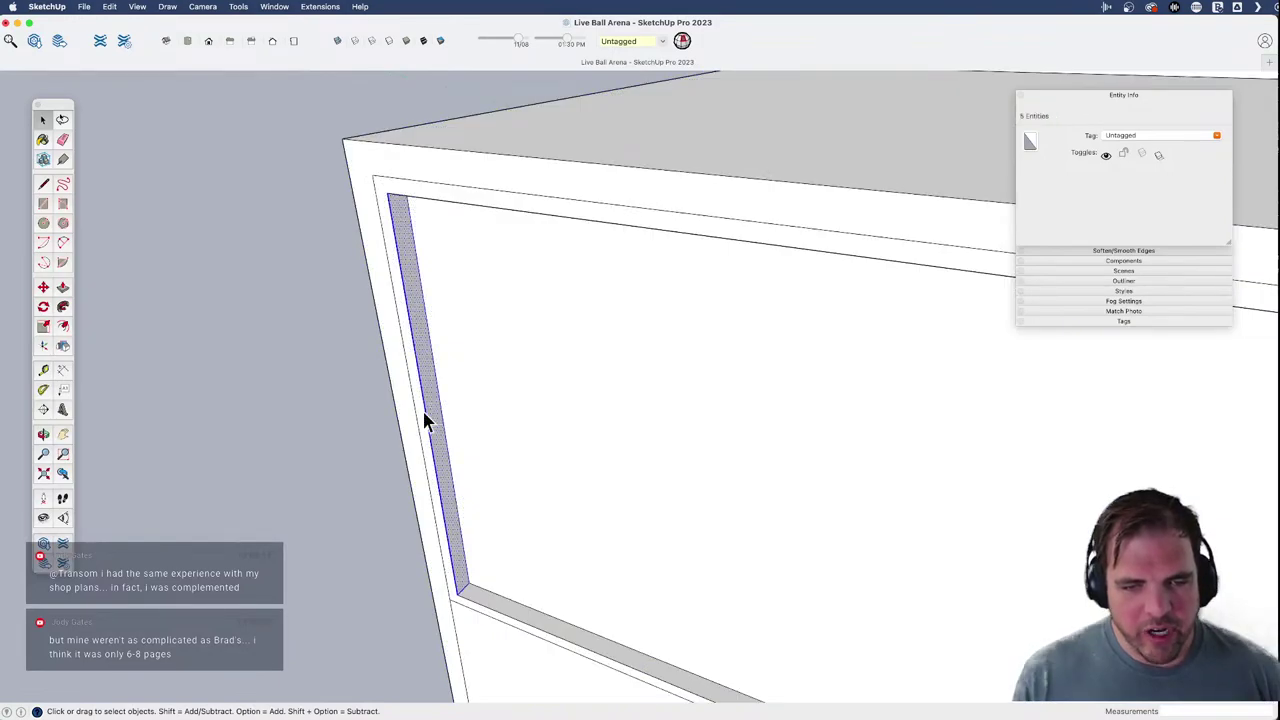
{"action": "left_click", "coordinate": [490, 605], "text": "alt"}
{"action": "left_click", "coordinate": [478, 550], "text": "alt"}
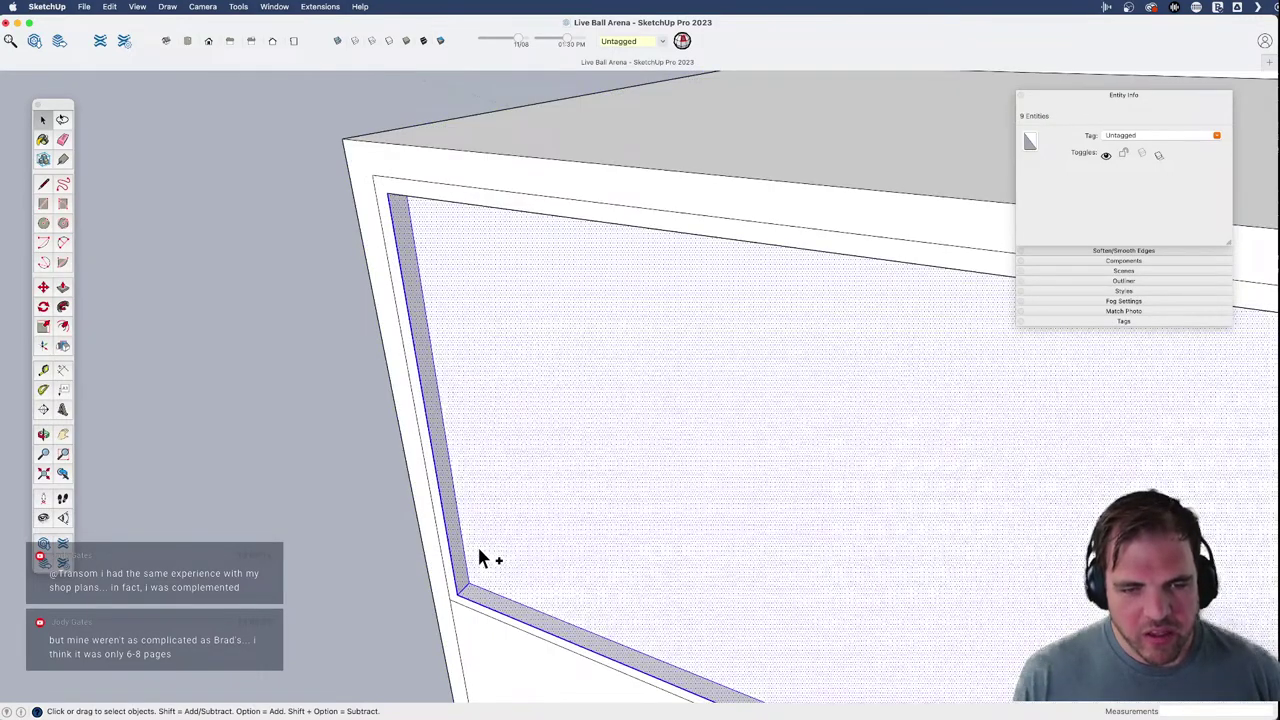
{"action": "middle_click_drag", "start_coordinate": [544, 525], "coordinate": [730, 206]}
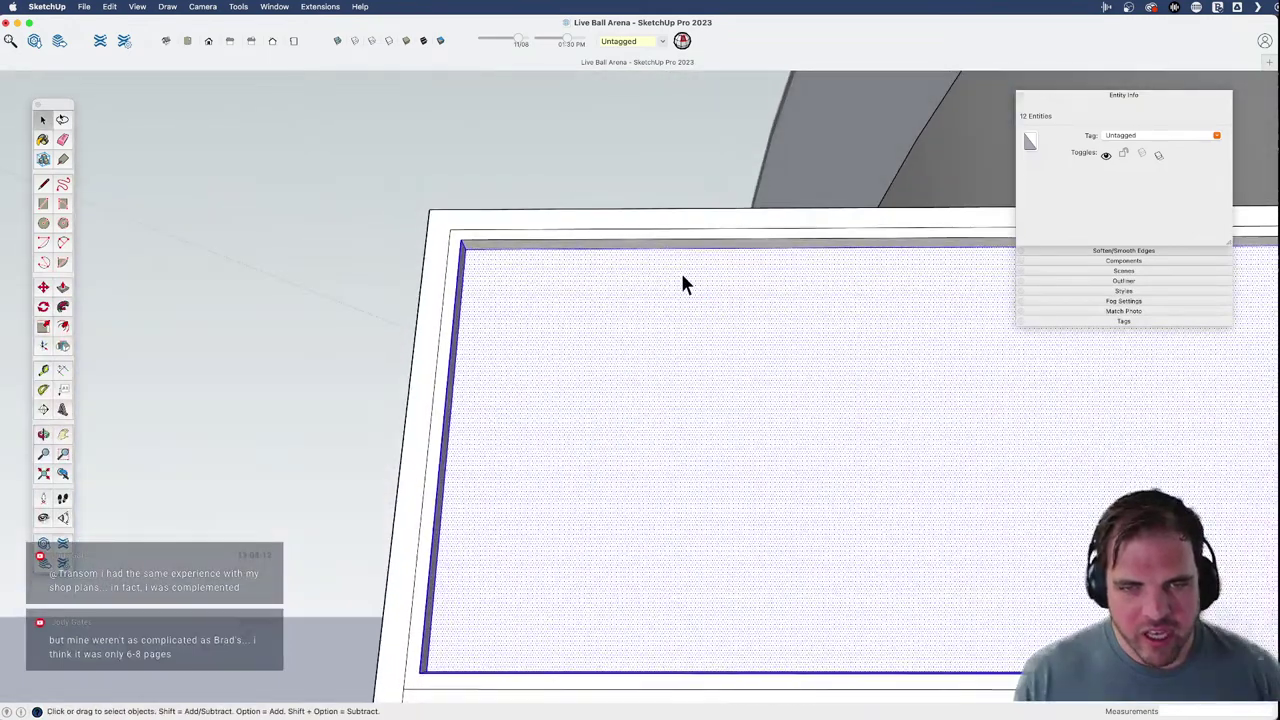
{"action": "left_click", "coordinate": [683, 250], "text": "alt"}
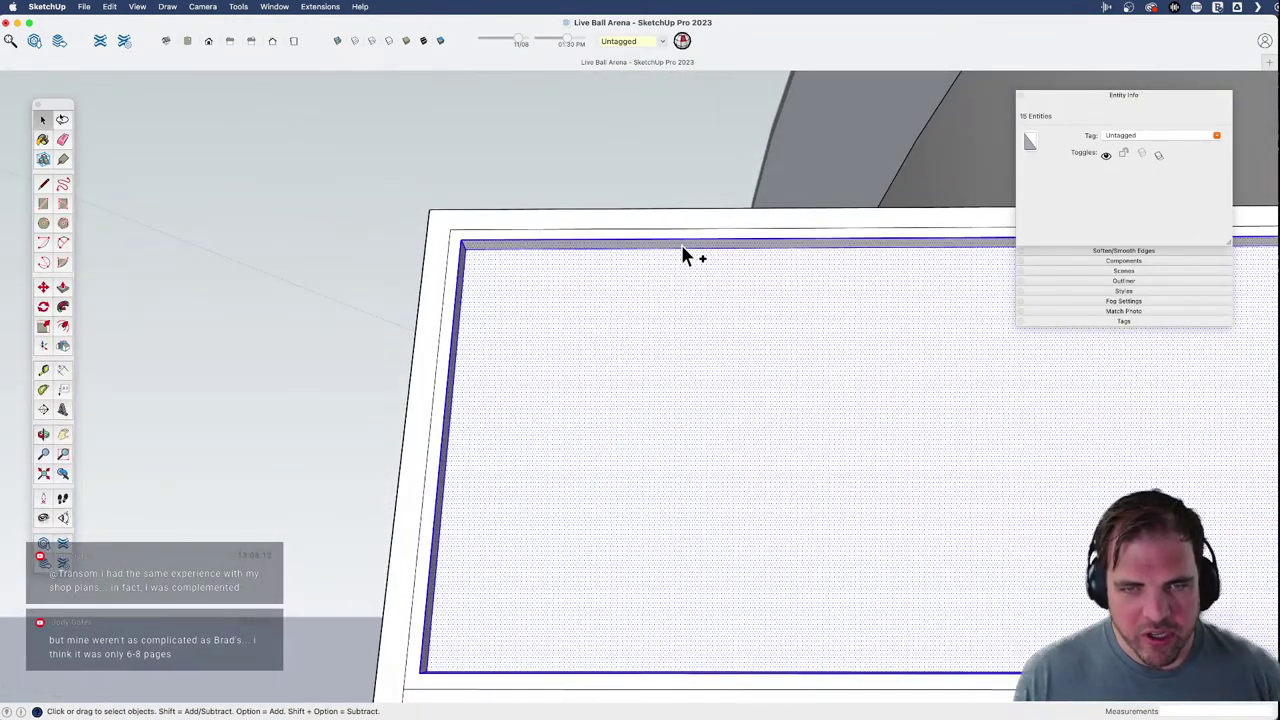
{"action": "middle_click_drag", "start_coordinate": [574, 406], "coordinate": [543, 466]}
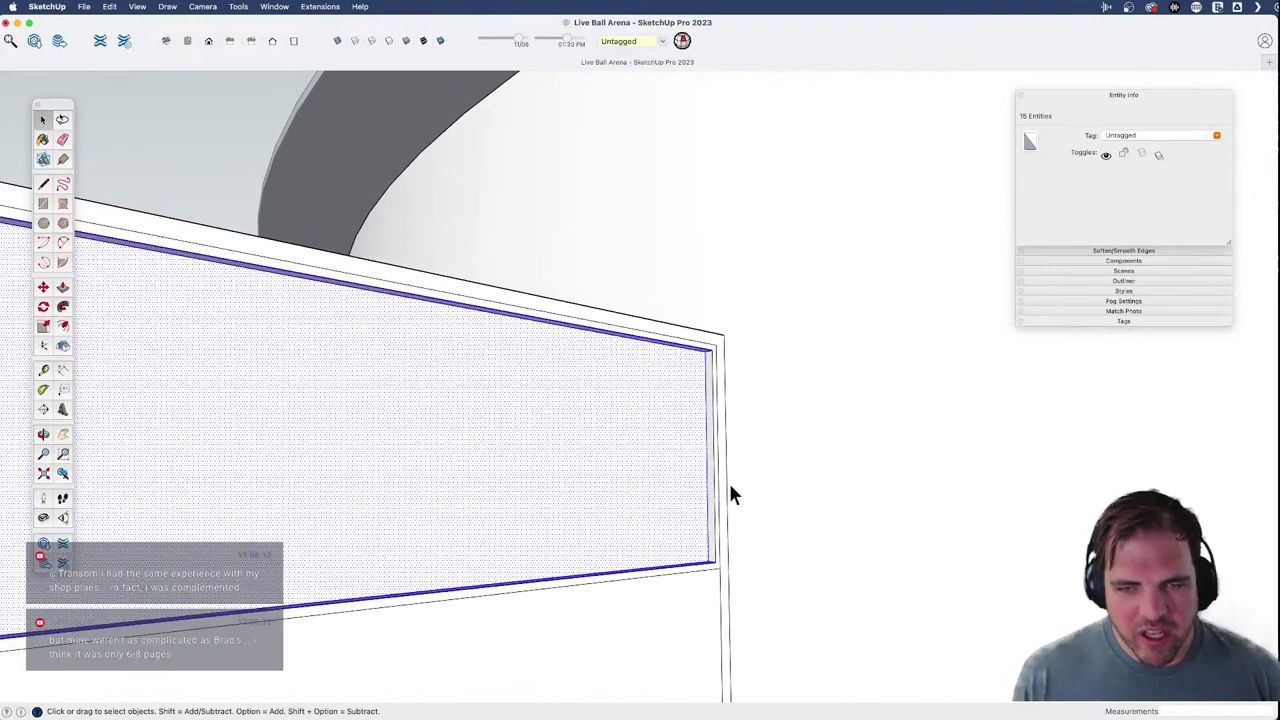
{"action": "scroll", "coordinate": [729, 480], "scroll_direction": "up", "scroll_amount": 3}
{"action": "left_click", "coordinate": [702, 440], "text": "alt"}
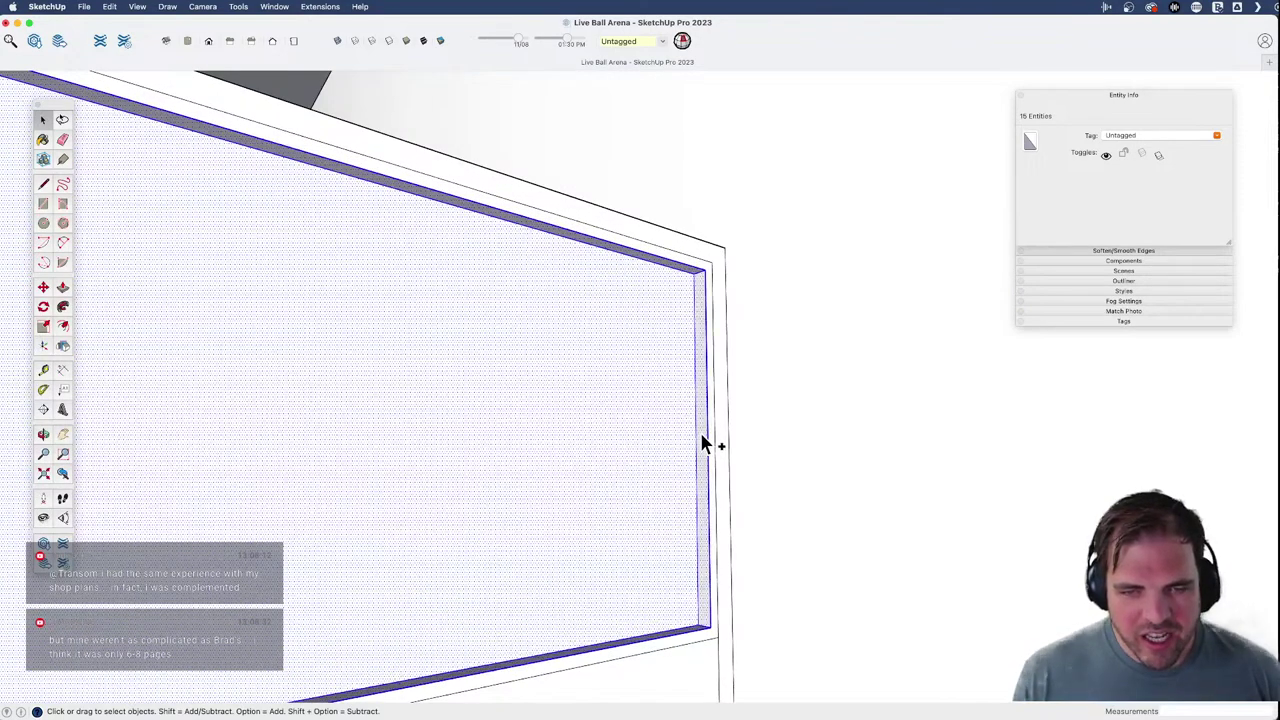
{"action": "scroll", "coordinate": [705, 440], "scroll_direction": "down", "scroll_amount": 10}
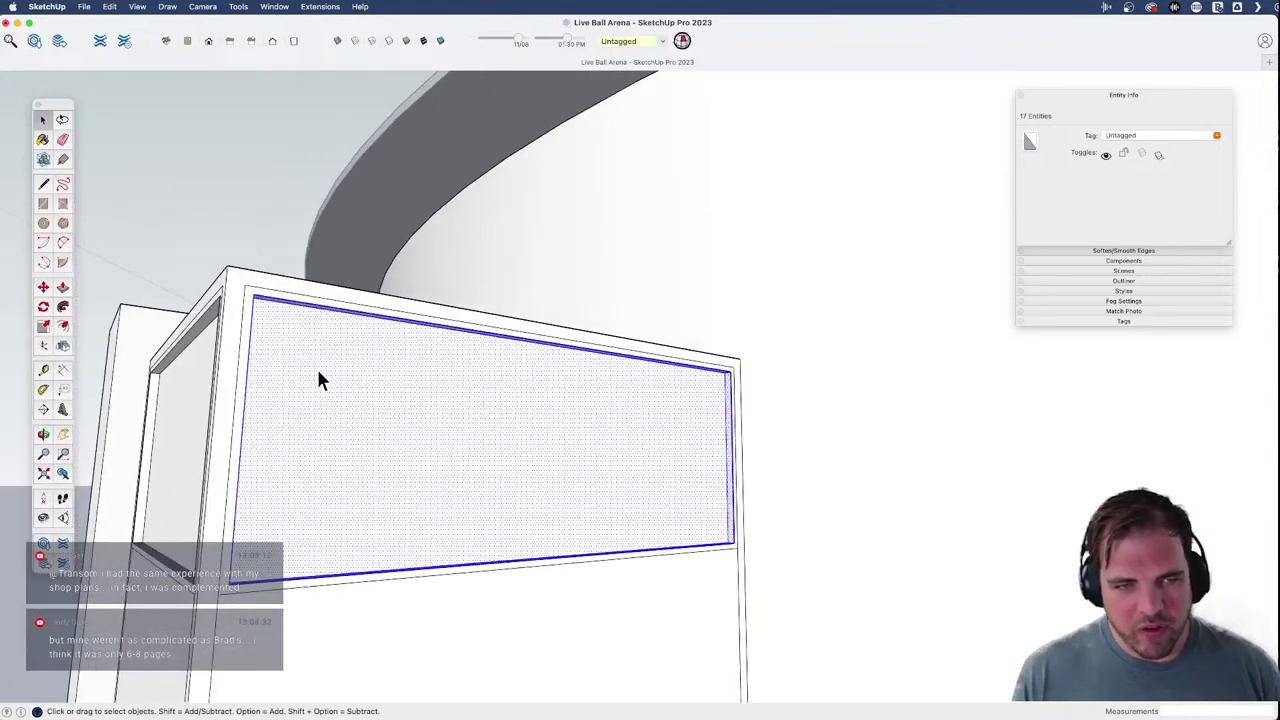
{"action": "key", "text": "g"}
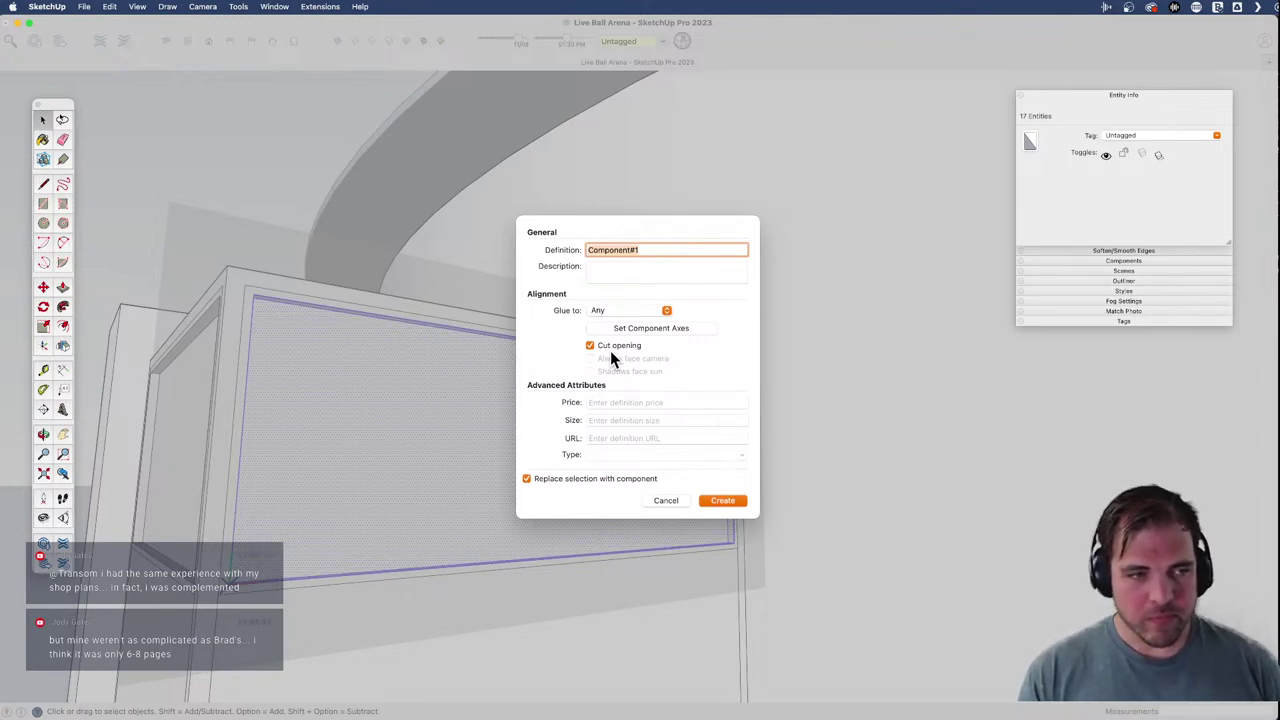
{"action": "type", "text": "g"}
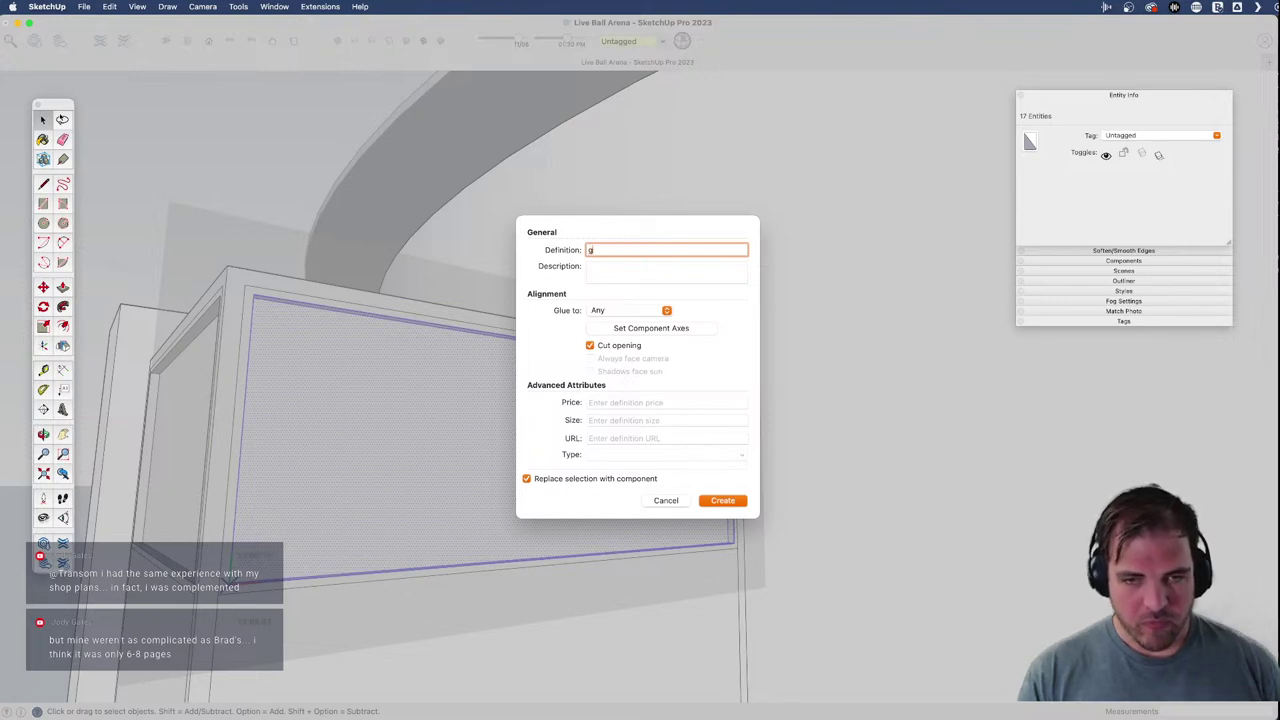
{"action": "type", "text": "lass"}
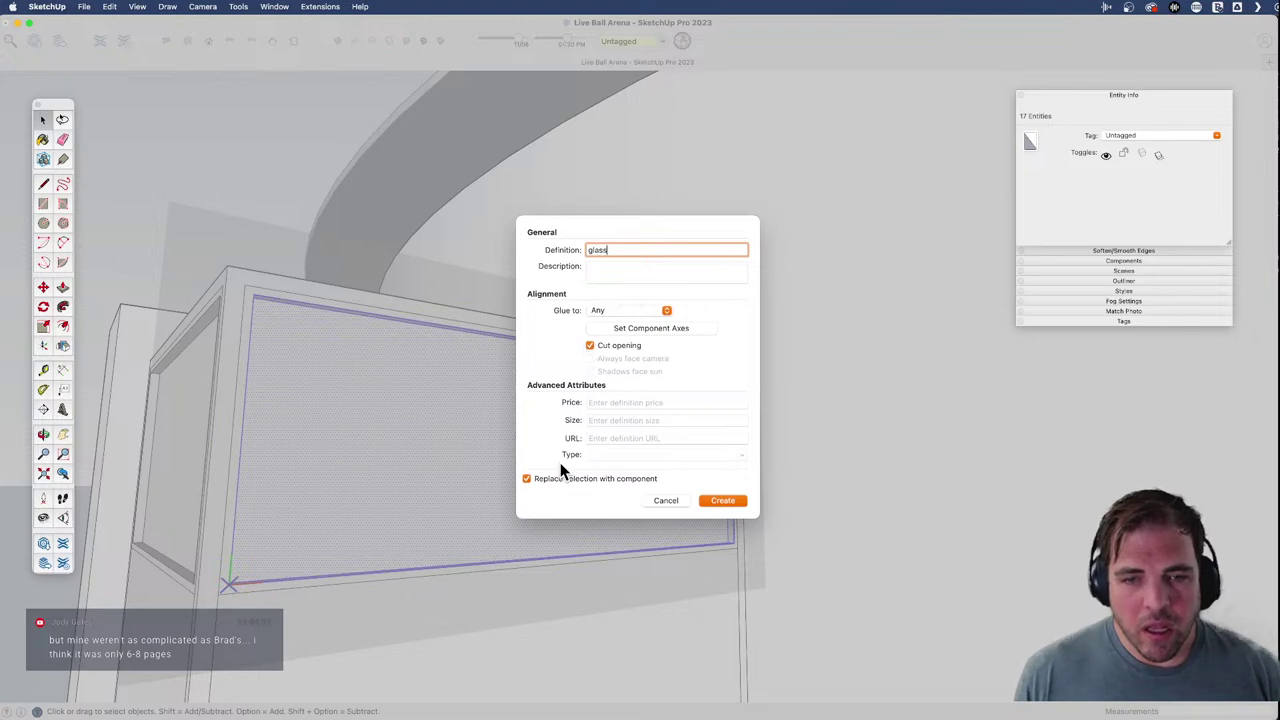
{"action": "left_click", "coordinate": [722, 500]}
{"action": "scroll", "coordinate": [690, 450], "scroll_direction": "down", "scroll_amount": 3}
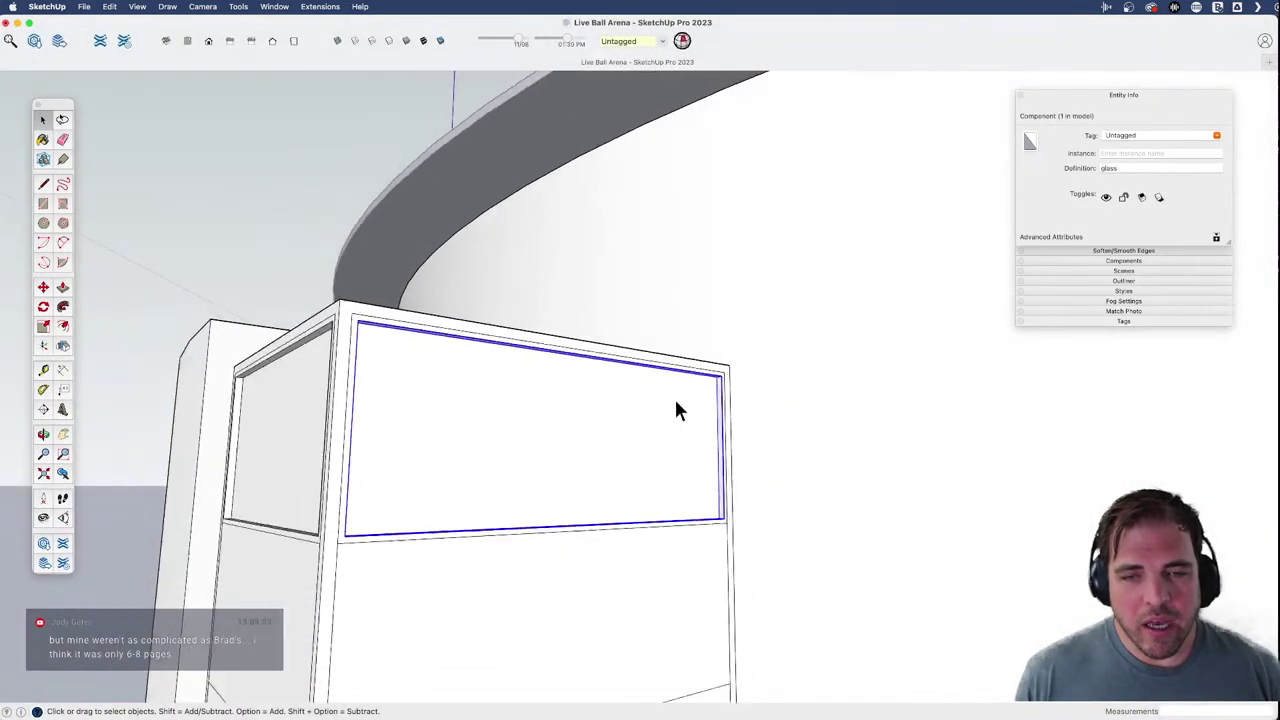
- Edit the "glass" component and push its inner face more than 5' deeper into the block
{"action": "middle_click_drag", "start_coordinate": [674, 408], "coordinate": [677, 320], "text": "shift"}
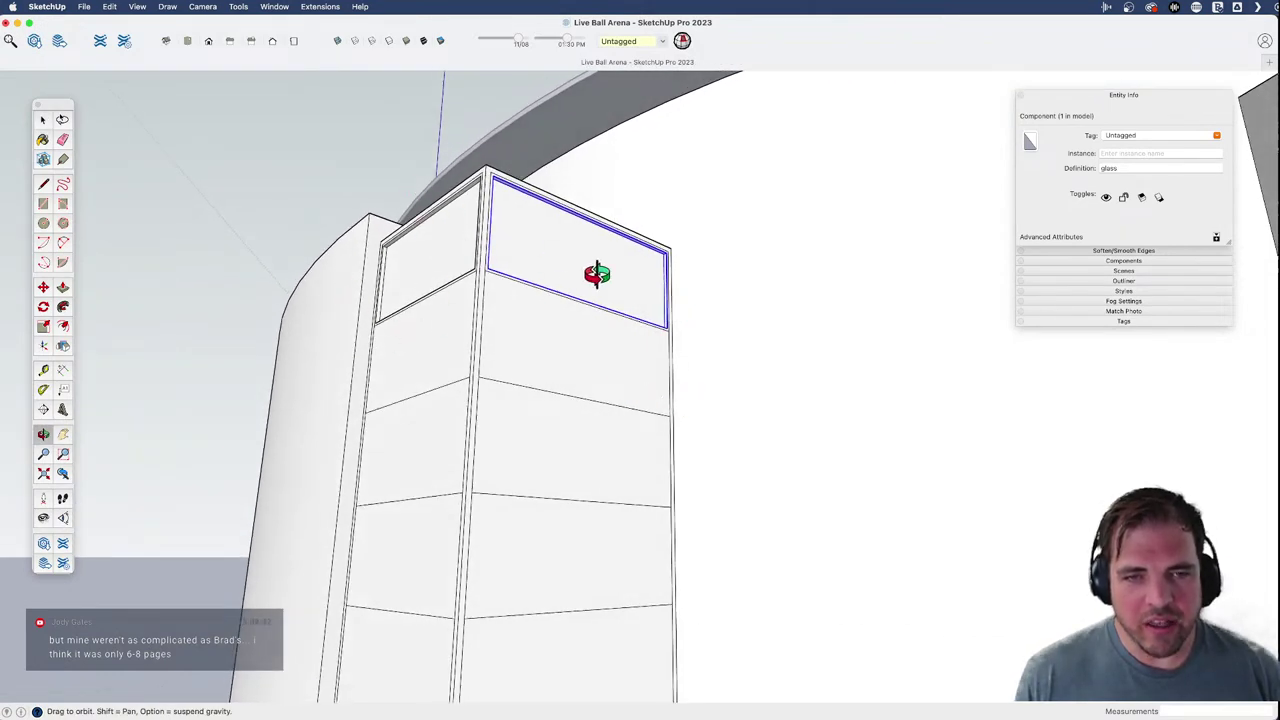
{"action": "middle_click_drag", "start_coordinate": [660, 369], "coordinate": [614, 311], "text": "shift"}
{"action": "scroll", "coordinate": [614, 311], "scroll_direction": "down", "scroll_amount": 2}
{"action": "middle_click_drag", "start_coordinate": [531, 311], "coordinate": [571, 671]}
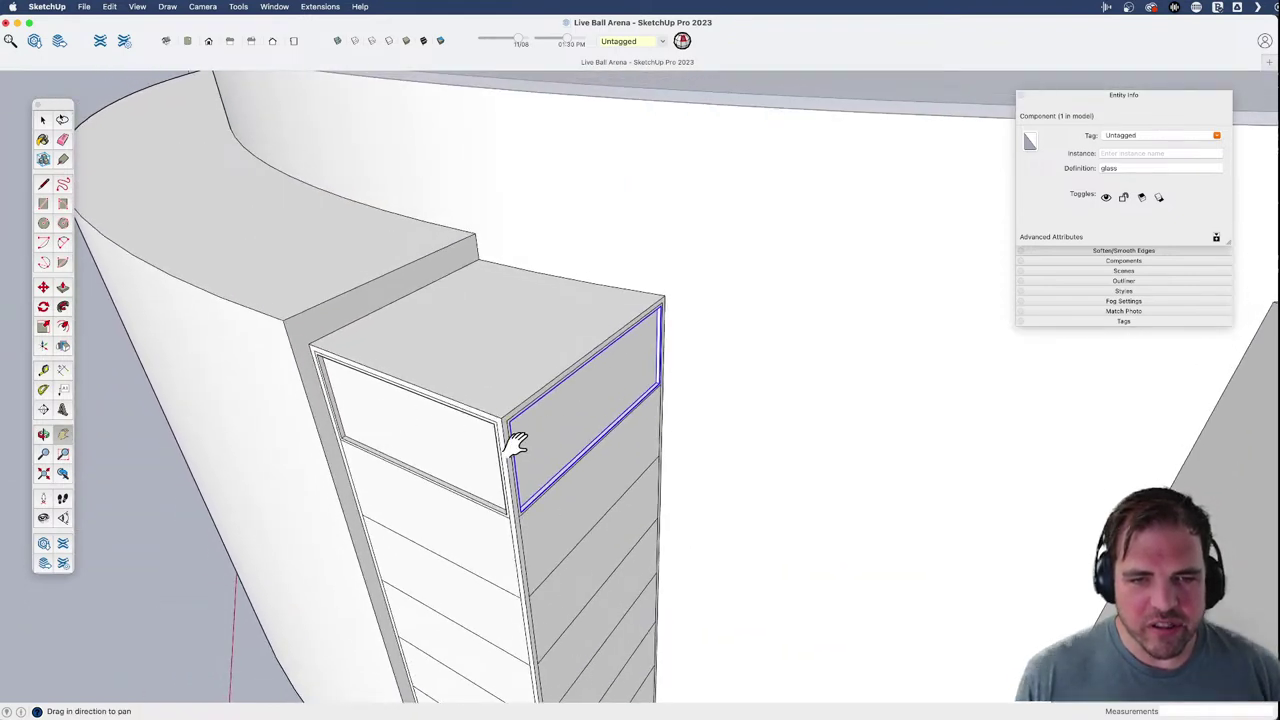
{"action": "middle_click_drag", "start_coordinate": [528, 437], "coordinate": [500, 367]}
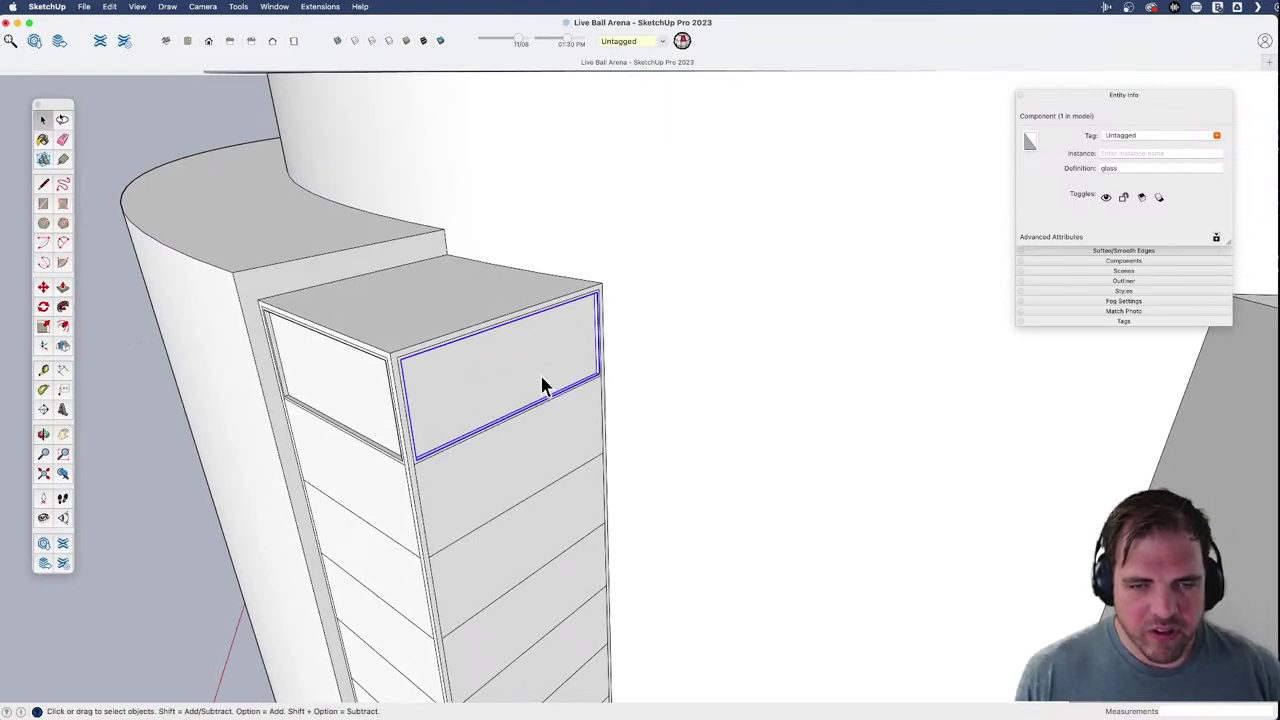
{"action": "double_click", "coordinate": [541, 384]}
{"action": "key", "text": "p"}
{"action": "left_click", "coordinate": [529, 380]}
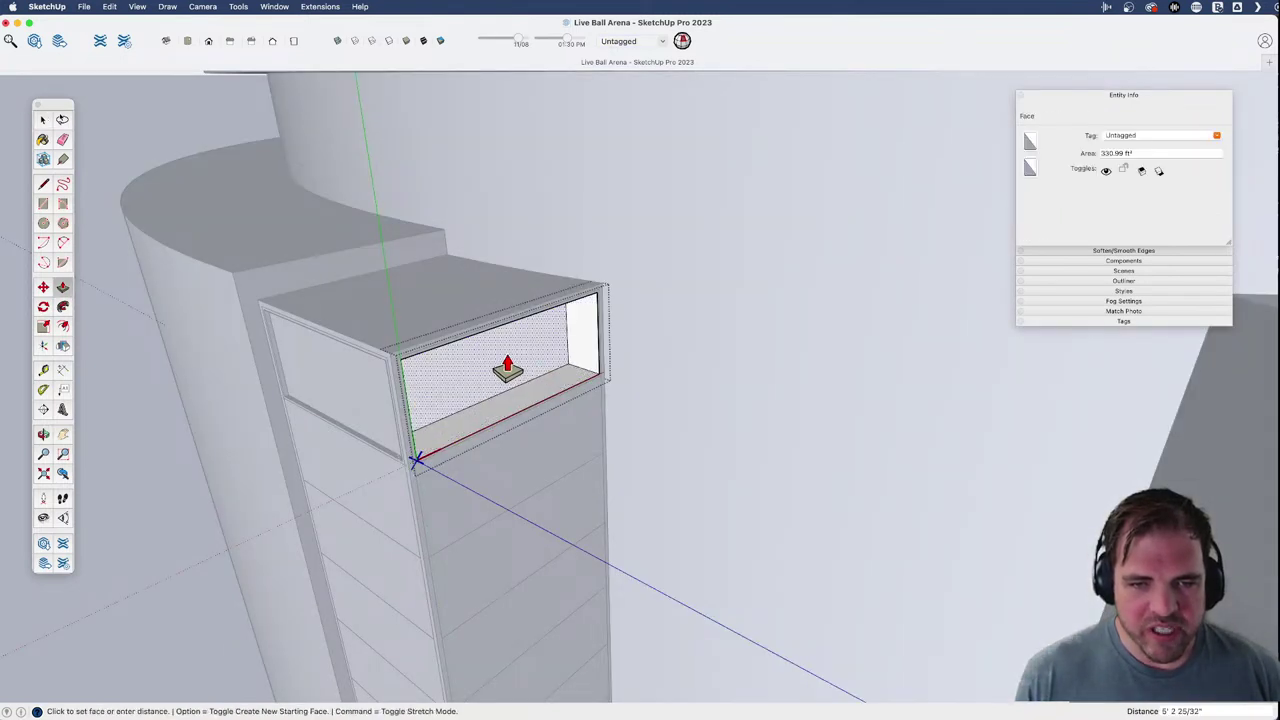
{"action": "left_click", "coordinate": [519, 369]}
{"action": "key", "text": "space"}
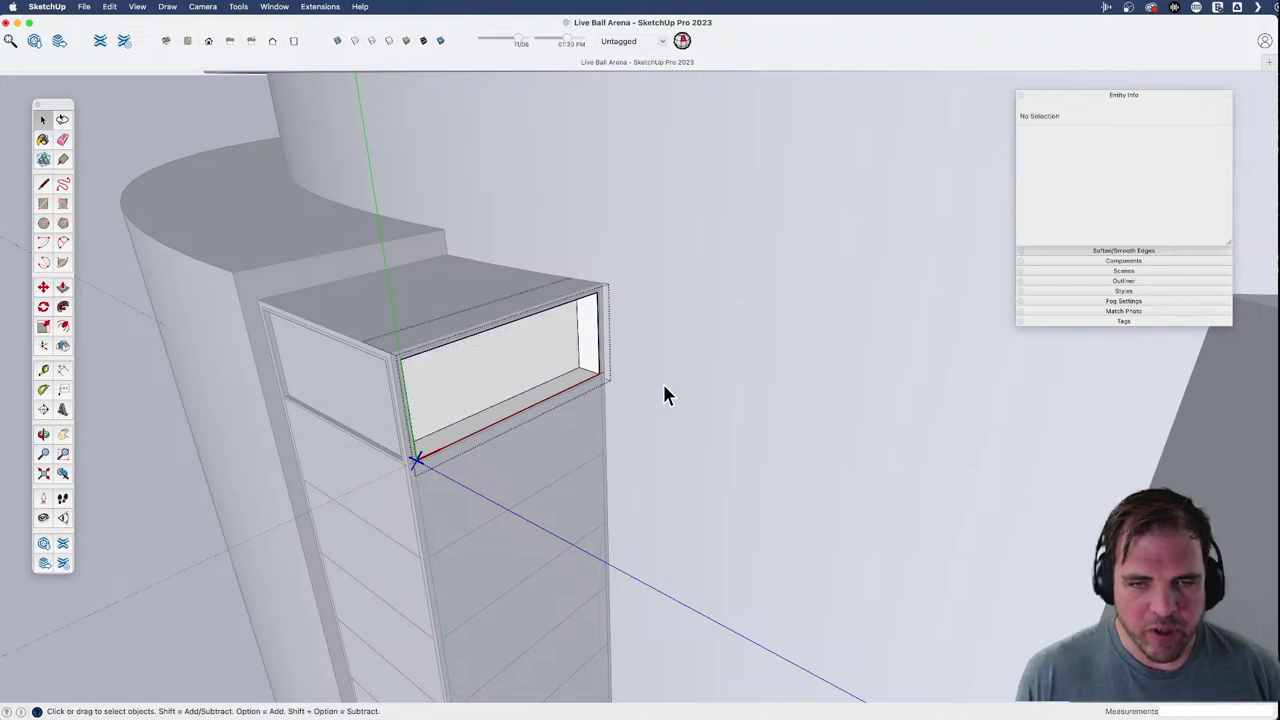
{"action": "left_click", "coordinate": [662, 385]}
- Copy the glass component down by one panel, about 12' 1 1/4", and array the copy 8x down the block's entrance-facing side
{"action": "left_click", "coordinate": [575, 367]}
{"action": "middle_click_drag", "start_coordinate": [590, 415], "coordinate": [603, 366], "text": "shift"}
{"action": "scroll", "coordinate": [606, 364], "scroll_direction": "up", "scroll_amount": 3}
{"action": "key", "text": "m"}
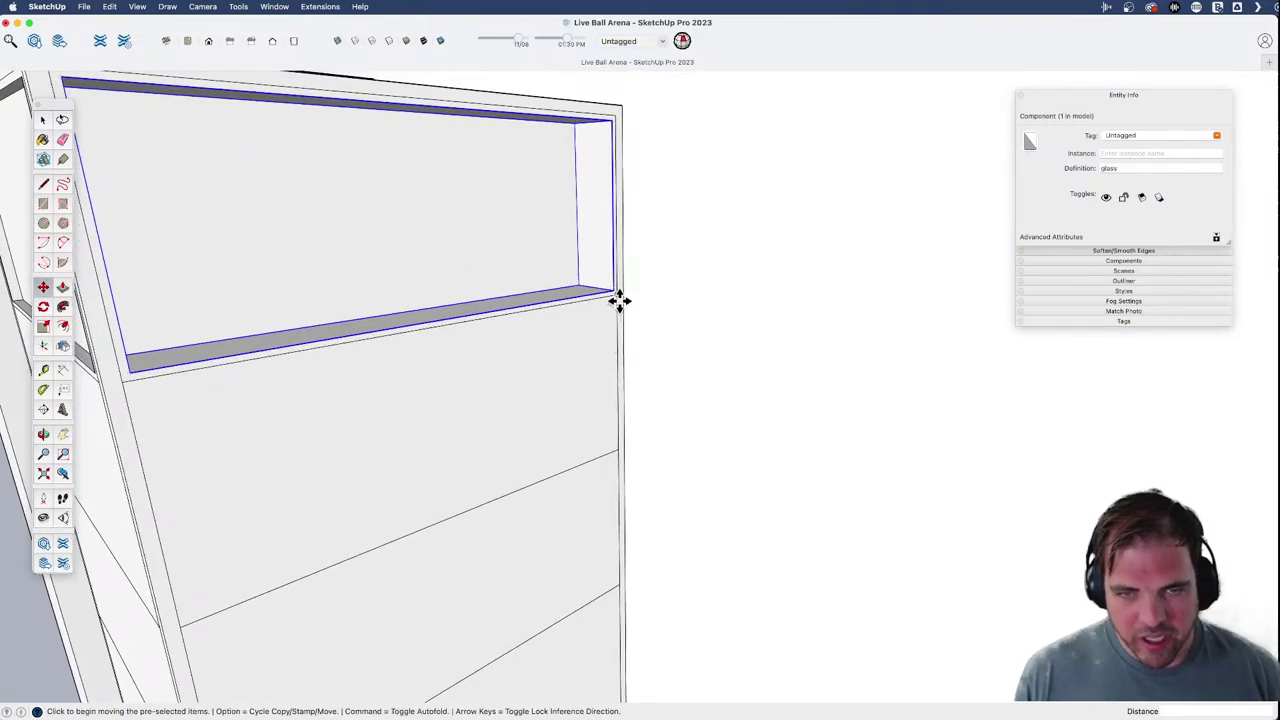
{"action": "left_click", "coordinate": [615, 293]}
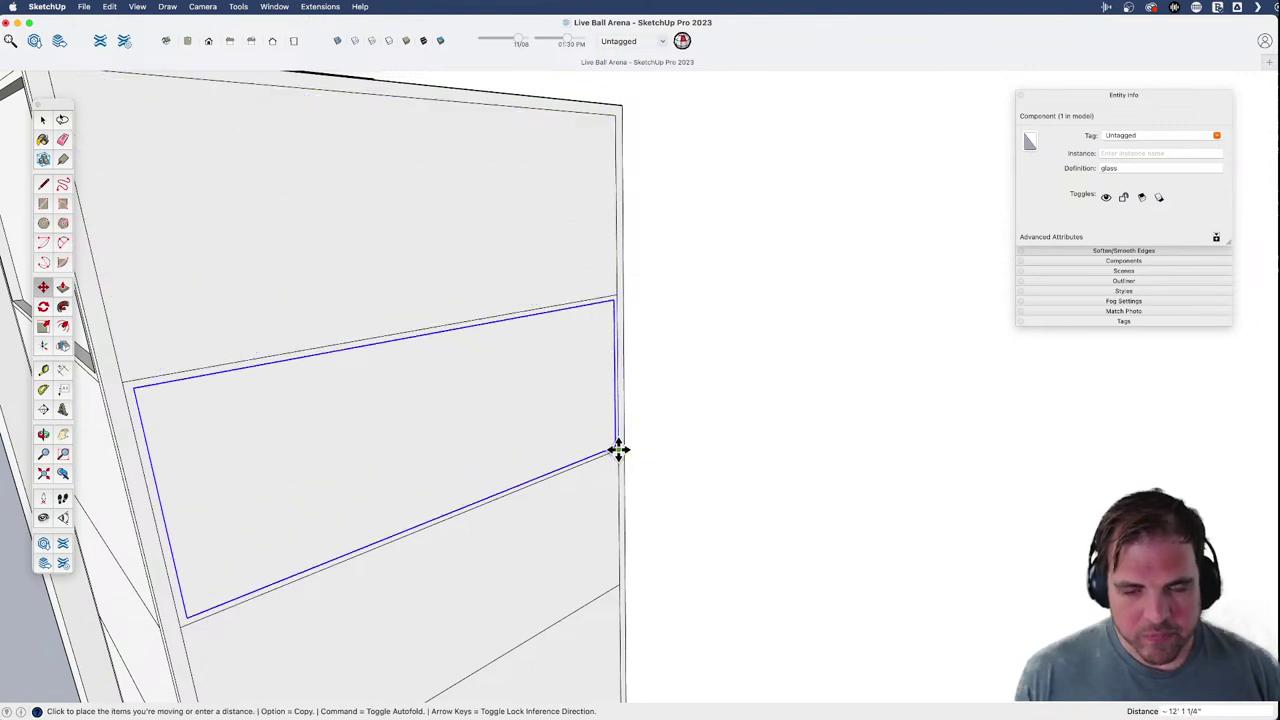
{"action": "key", "text": "alt"}
{"action": "left_click", "coordinate": [617, 450]}
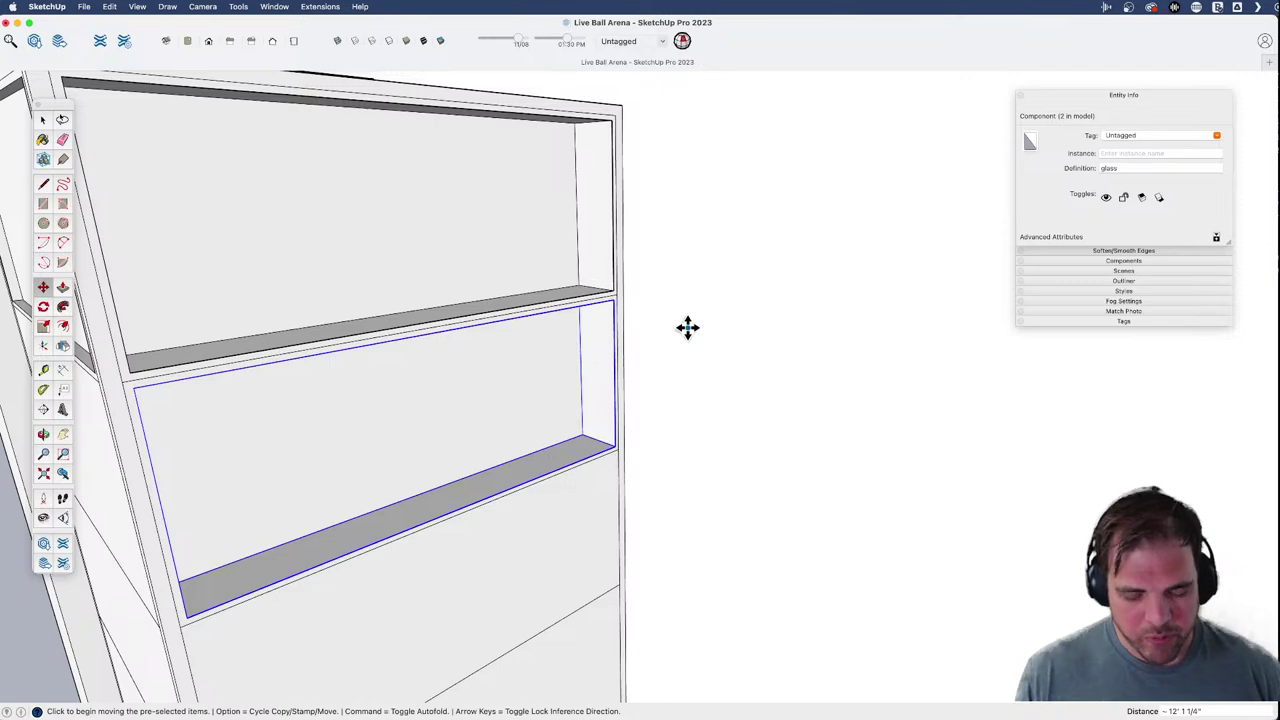
{"action": "key", "text": "Return"}
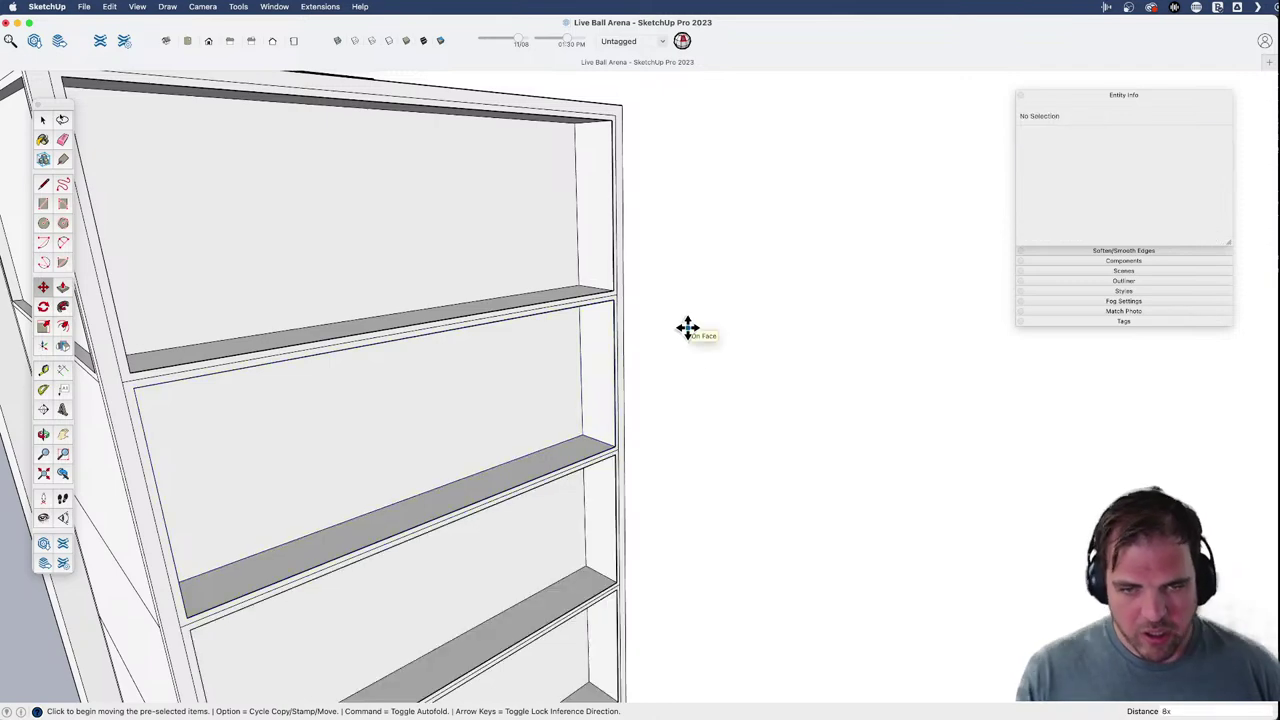
- Edit one of the arrayed glass components and adjust its inner face to a shallow recess with Push/Pull
{"action": "scroll", "coordinate": [457, 323], "scroll_direction": "down", "scroll_amount": 6}
{"action": "middle_click_drag", "start_coordinate": [505, 514], "coordinate": [534, 337], "text": "shift"}
{"action": "scroll", "coordinate": [538, 335], "scroll_direction": "up", "scroll_amount": 3}
{"action": "key", "text": "p"}
{"action": "left_click", "coordinate": [543, 340]}
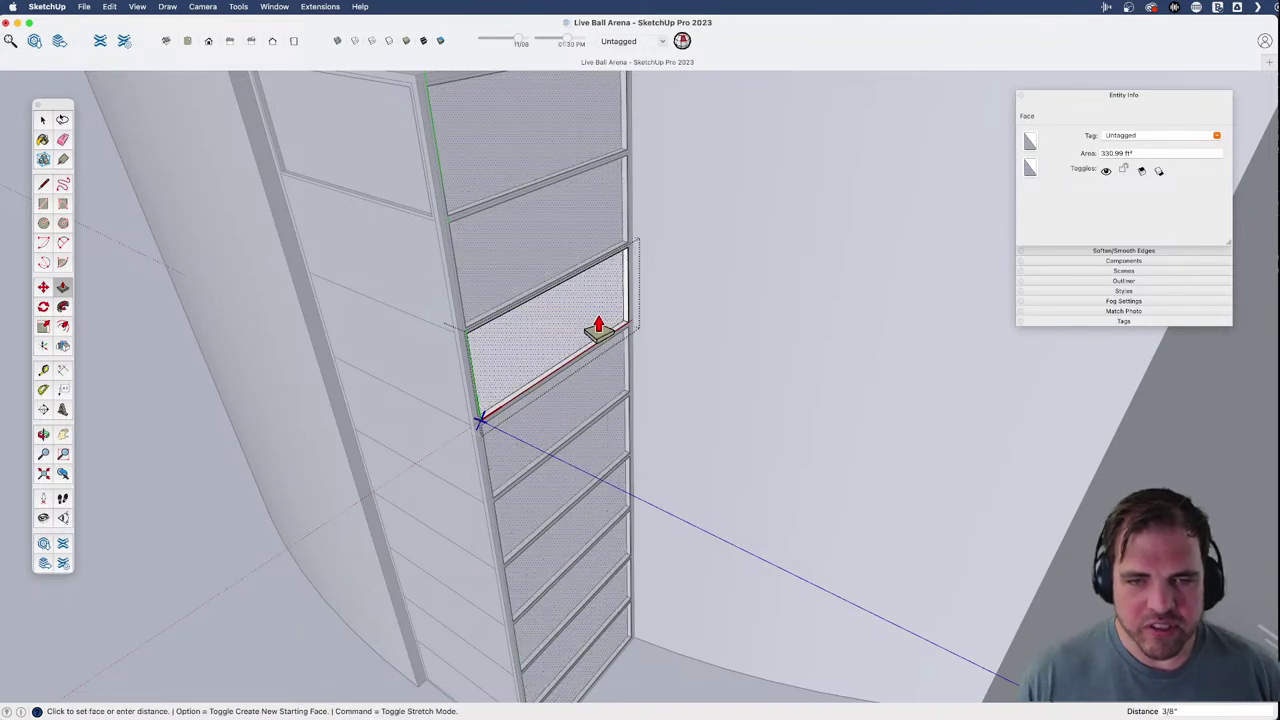
{"action": "left_click", "coordinate": [598, 325]}
{"action": "scroll", "coordinate": [600, 328], "scroll_direction": "down", "scroll_amount": 3}
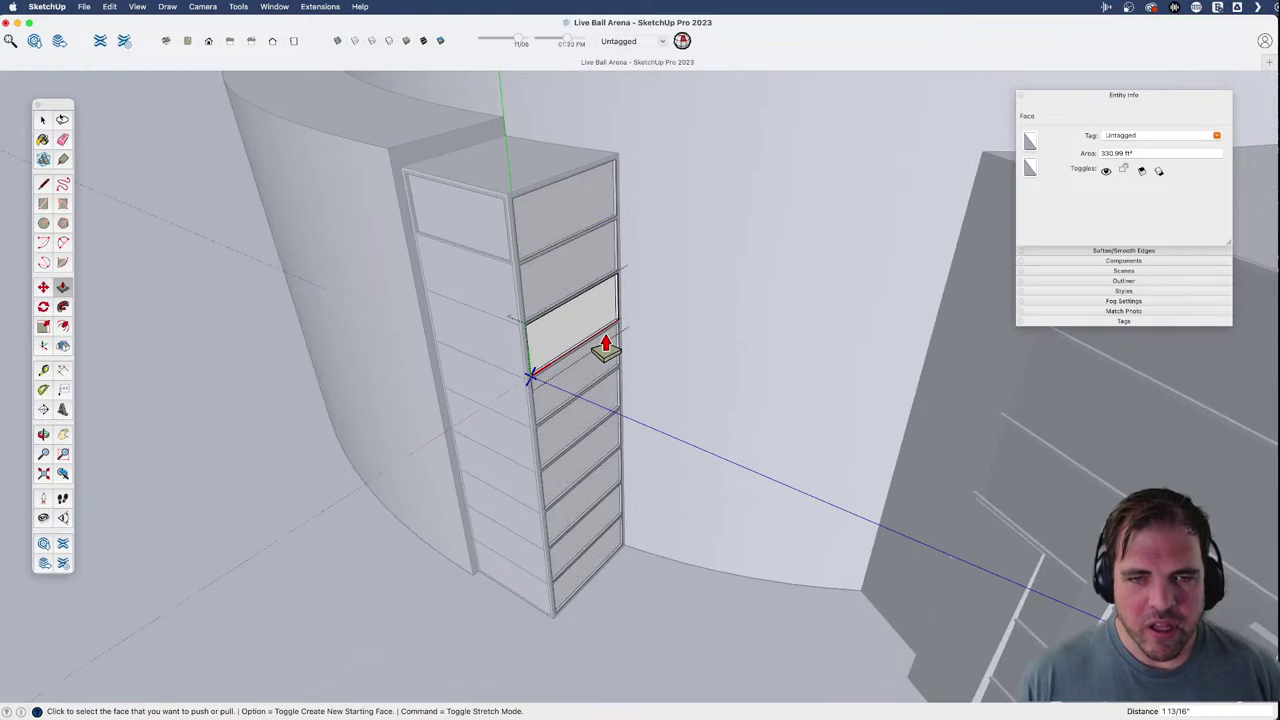
{"action": "key", "text": "space"}
{"action": "left_click", "coordinate": [474, 236]}
- Review the arrayed glass panels and the entrance wing in relation to the whole arena
{"action": "key", "text": "h"}
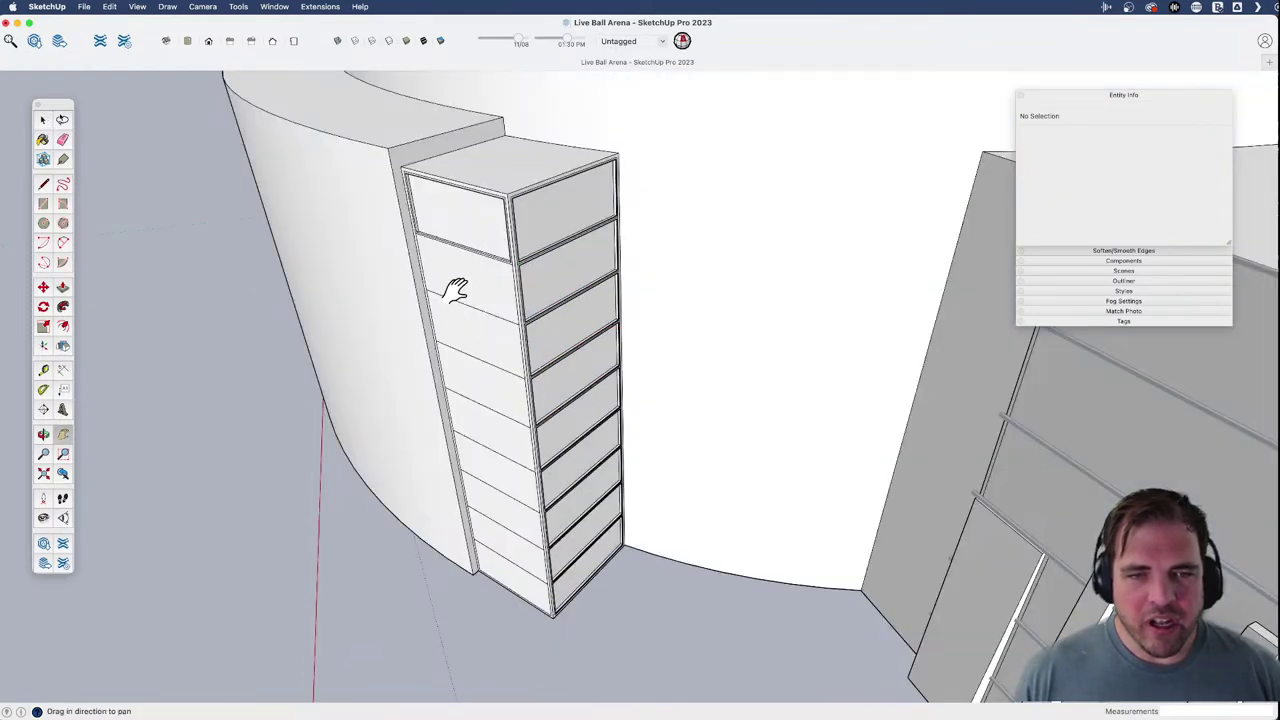
{"action": "key", "text": "o"}
{"action": "left_click_drag", "start_coordinate": [465, 234], "coordinate": [509, 296]}
{"action": "scroll", "coordinate": [510, 311], "scroll_direction": "down", "scroll_amount": 2}
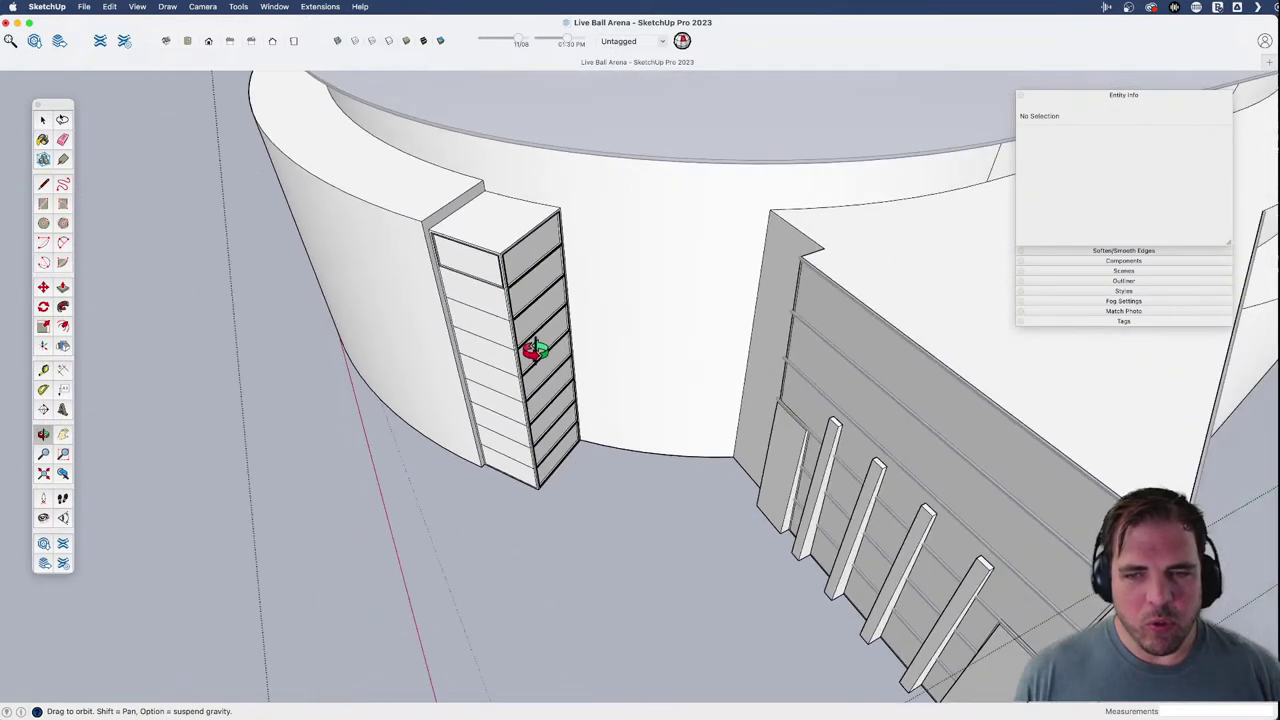
{"action": "scroll", "coordinate": [531, 351], "scroll_direction": "down", "scroll_amount": 1}
{"action": "key", "text": "h"}
{"action": "left_click_drag", "start_coordinate": [620, 380], "coordinate": [397, 403]}
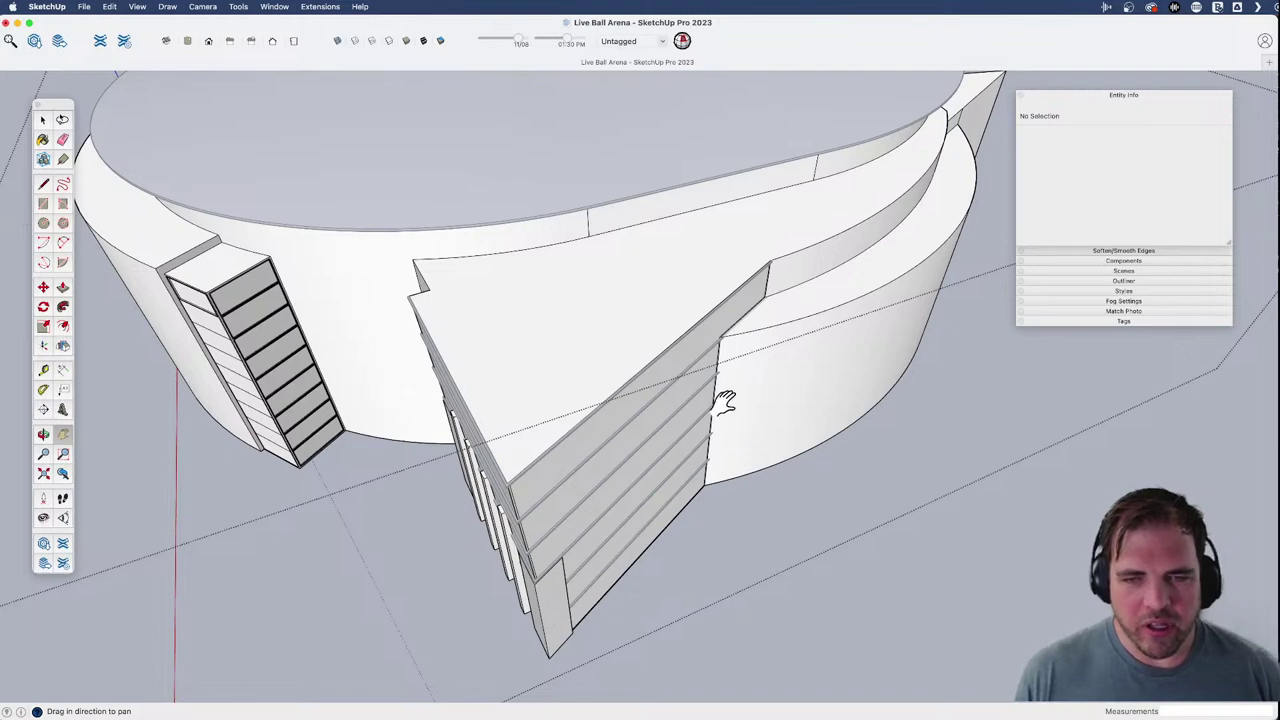
{"action": "key", "text": "space"}
{"action": "scroll", "coordinate": [760, 640], "scroll_direction": "down", "scroll_amount": 5}
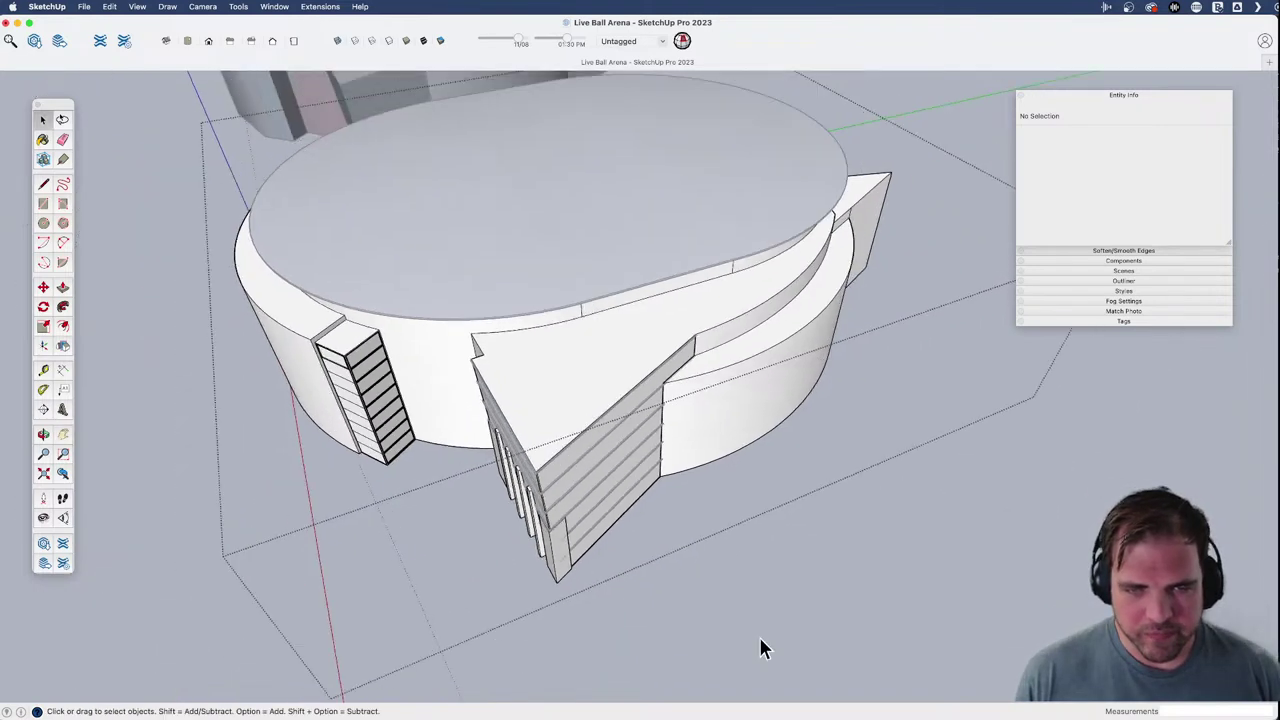
{"action": "key", "text": "o"}
{"action": "mouse_move", "coordinate": [617, 485]}
{"action": "left_mouse_down"}
{"action": "mouse_move", "coordinate": [678, 478]}
{"action": "mouse_move", "coordinate": [640, 489]}
{"action": "left_mouse_up"}
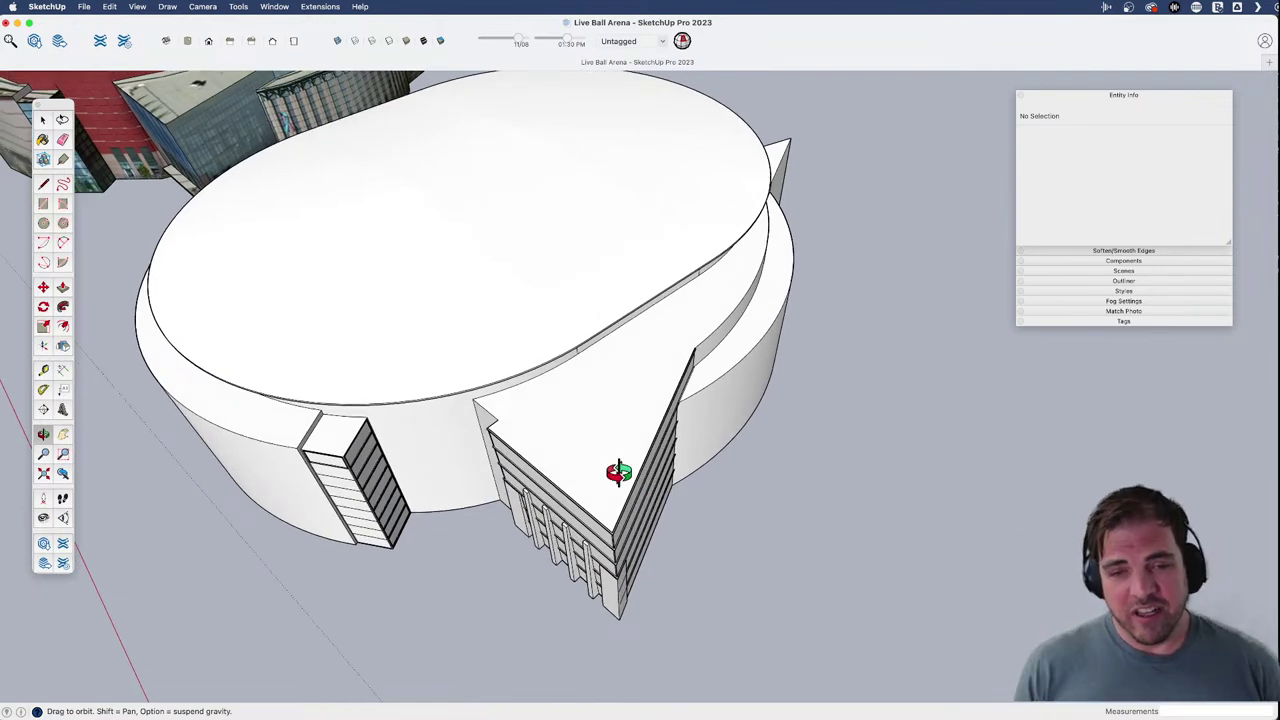
- Open the arena geometry for editing and draw a rectangle about 19' 3" by 11' 6" on the entrance wing's roof
{"action": "key", "text": "space"}
{"action": "double_click", "coordinate": [560, 445]}
{"action": "double_click", "coordinate": [567, 436]}
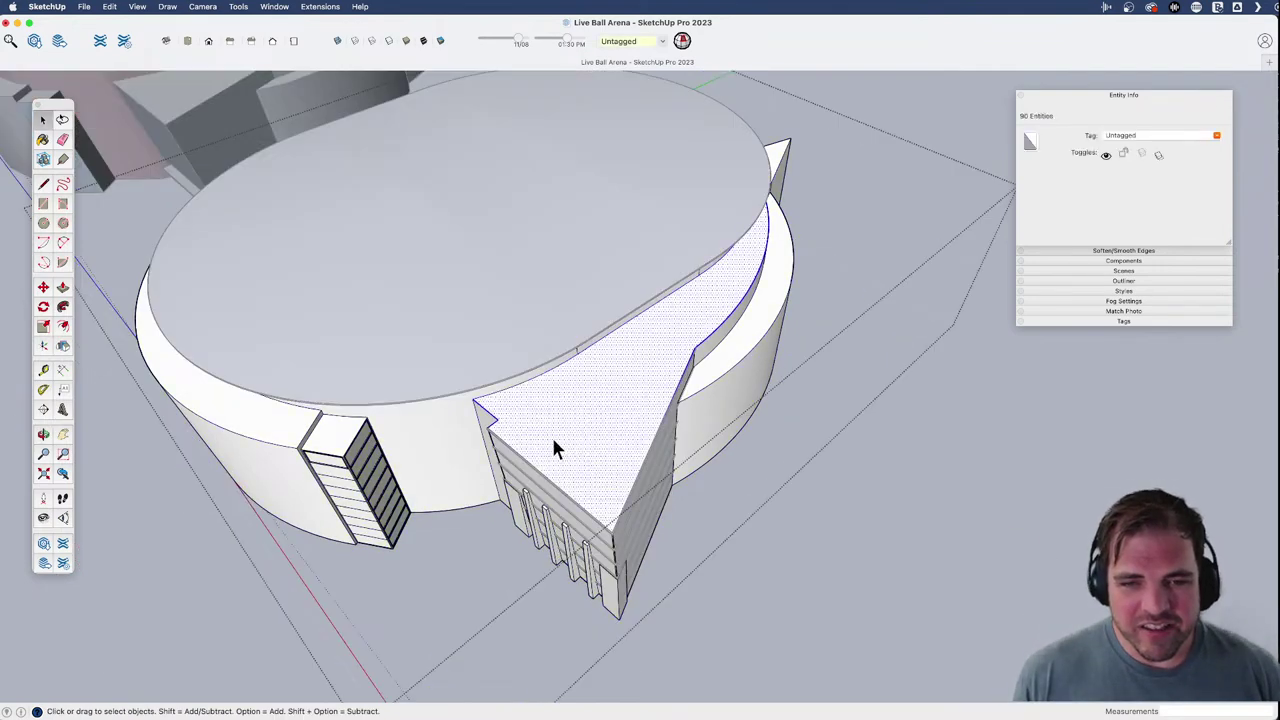
{"action": "scroll", "coordinate": [596, 386], "scroll_direction": "up", "scroll_amount": 5}
{"action": "key", "text": "r"}
{"action": "left_click", "coordinate": [423, 506]}
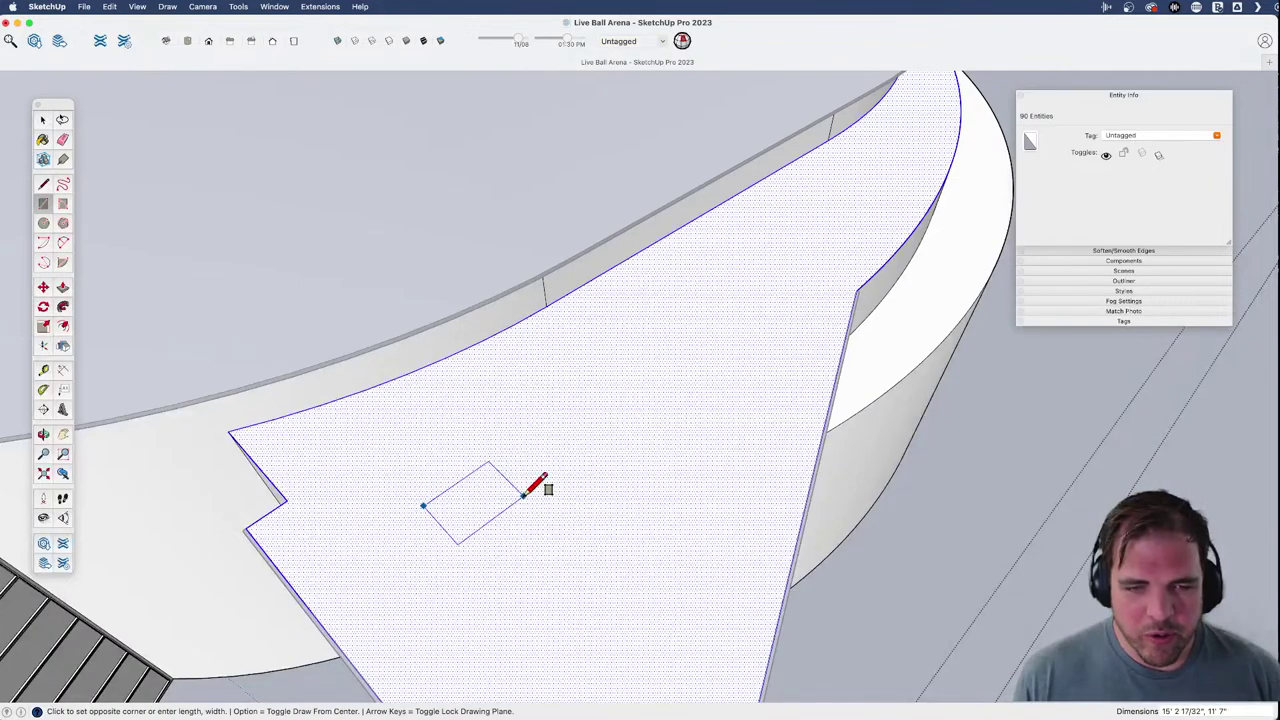
{"action": "left_click", "coordinate": [540, 484]}
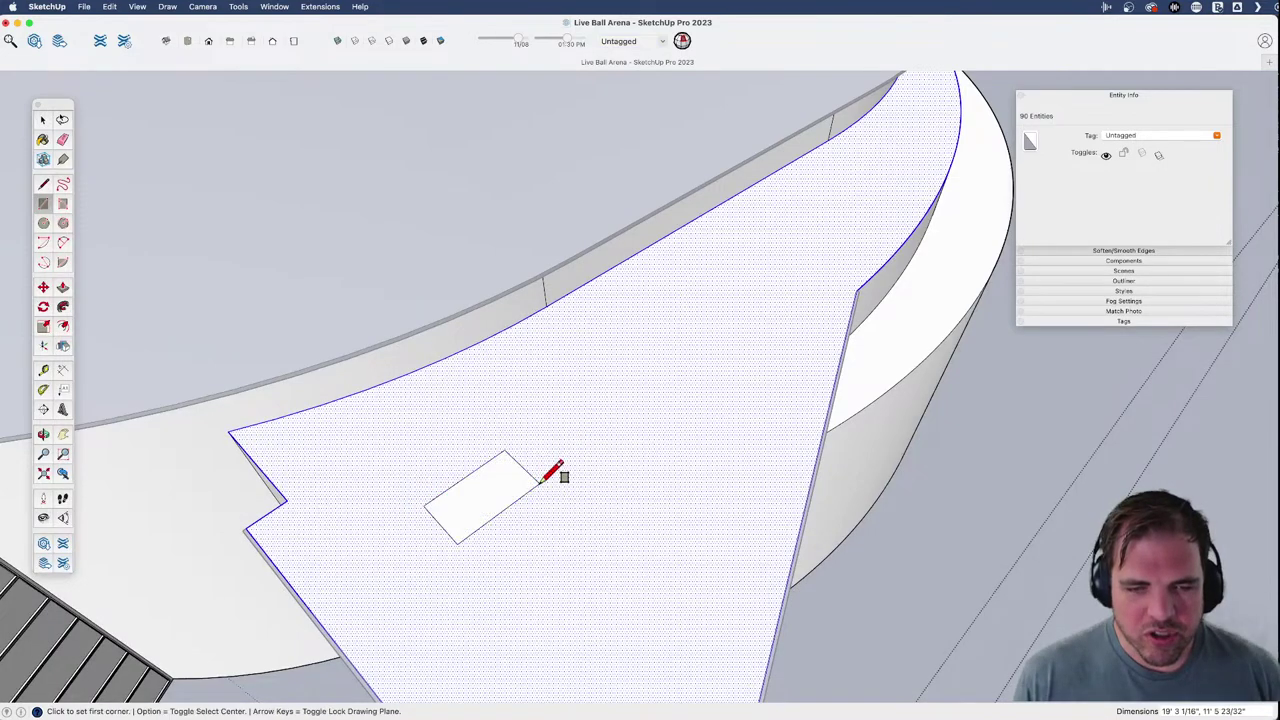
- Recess the roof rectangle downward and inspect the resulting pocket in X-ray view
{"action": "scroll", "coordinate": [486, 508], "scroll_direction": "up", "scroll_amount": 3}
{"action": "middle_click_drag", "start_coordinate": [490, 512], "coordinate": [563, 482]}
{"action": "key", "text": "p"}
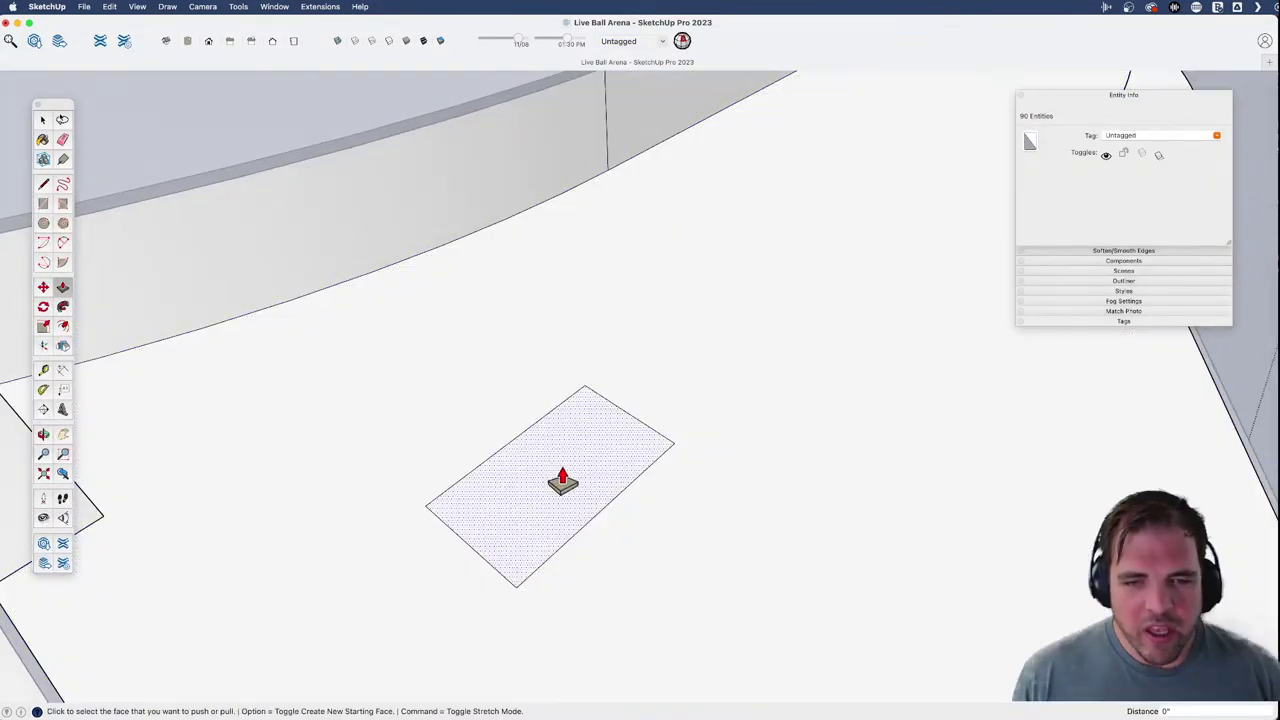
{"action": "left_click", "coordinate": [561, 481]}
{"action": "left_click", "coordinate": [560, 491]}
{"action": "middle_click_drag", "start_coordinate": [478, 565], "coordinate": [577, 440], "text": "shift"}
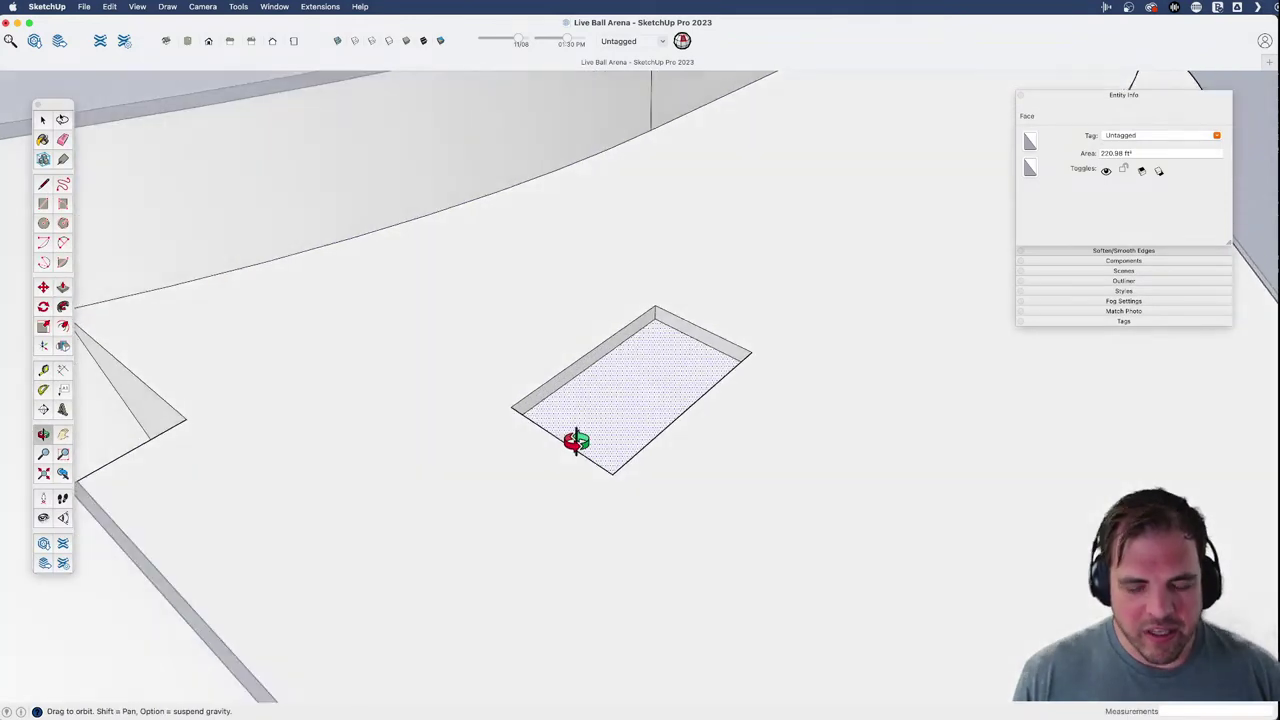
{"action": "key", "text": "shift+x"}
{"action": "middle_click_drag", "start_coordinate": [686, 404], "coordinate": [430, 366]}
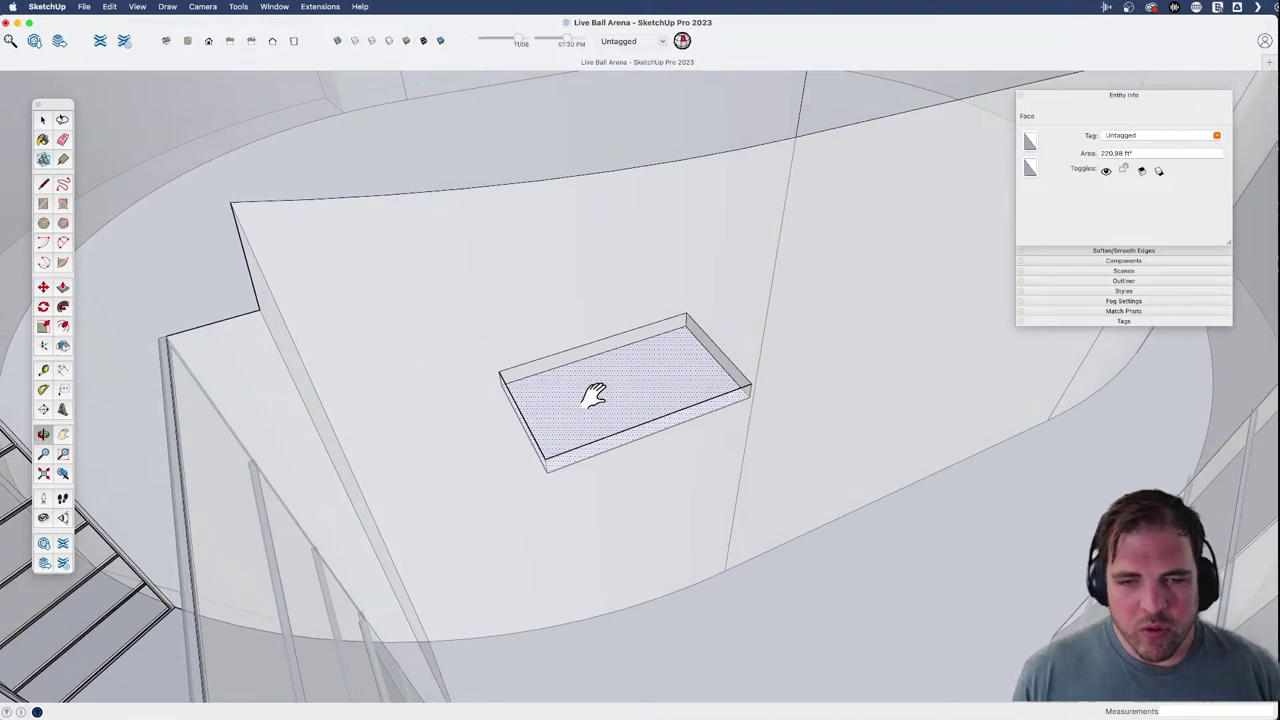
{"action": "key", "text": "shift+x"}
- Select two adjoining rim edges of the roof recess, and select the surrounding roof face instead
{"action": "key", "text": "space"}
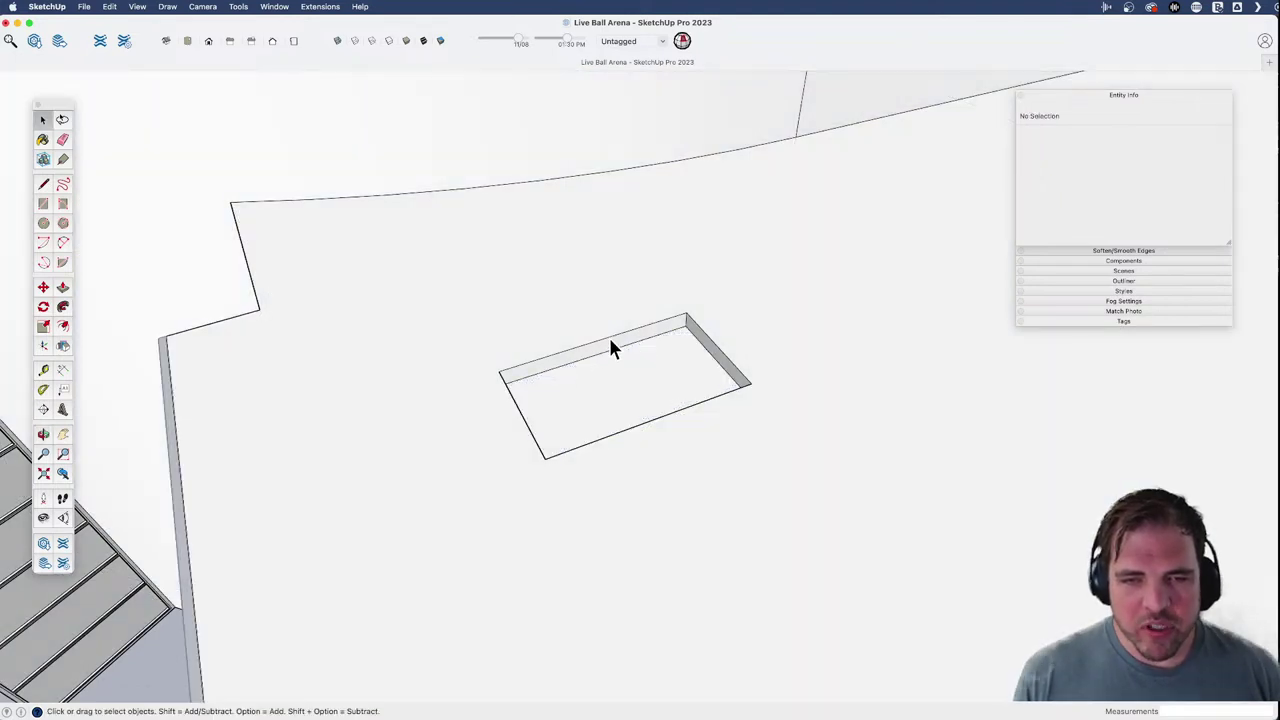
{"action": "left_click", "coordinate": [610, 339]}
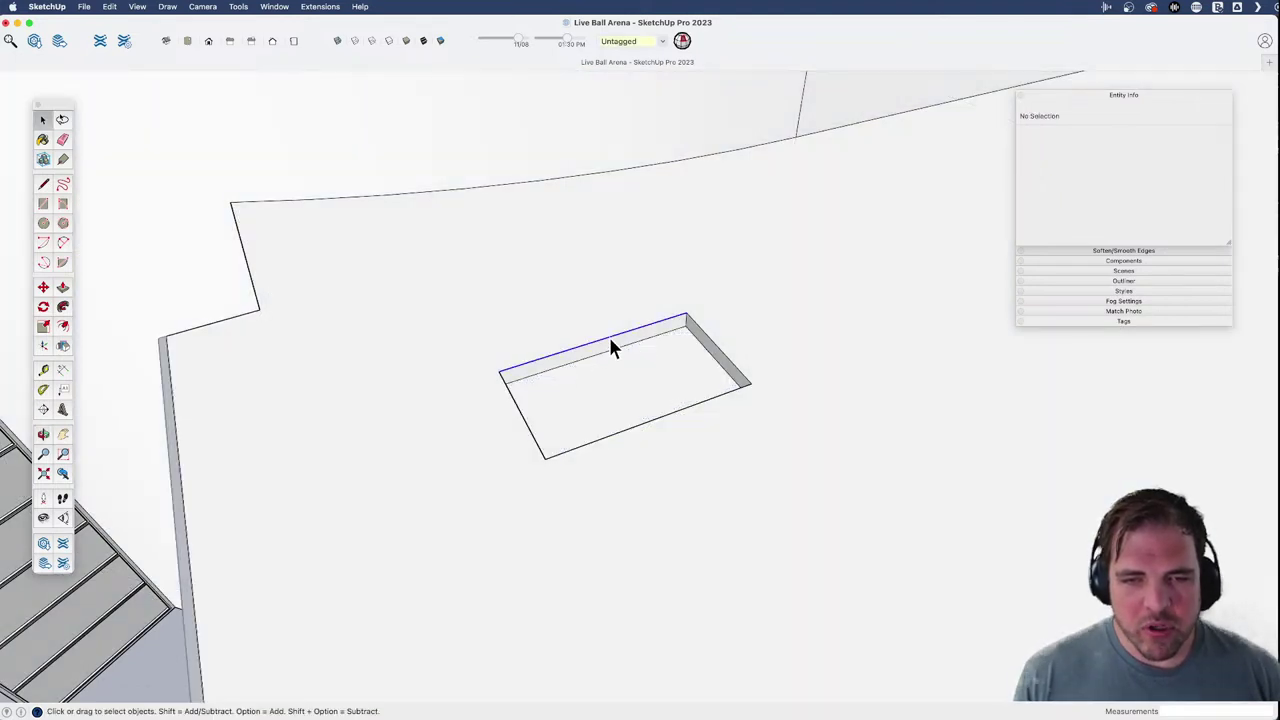
{"action": "left_click", "coordinate": [701, 333], "text": "shift"}
{"action": "scroll", "coordinate": [706, 333], "scroll_direction": "up", "scroll_amount": 3}
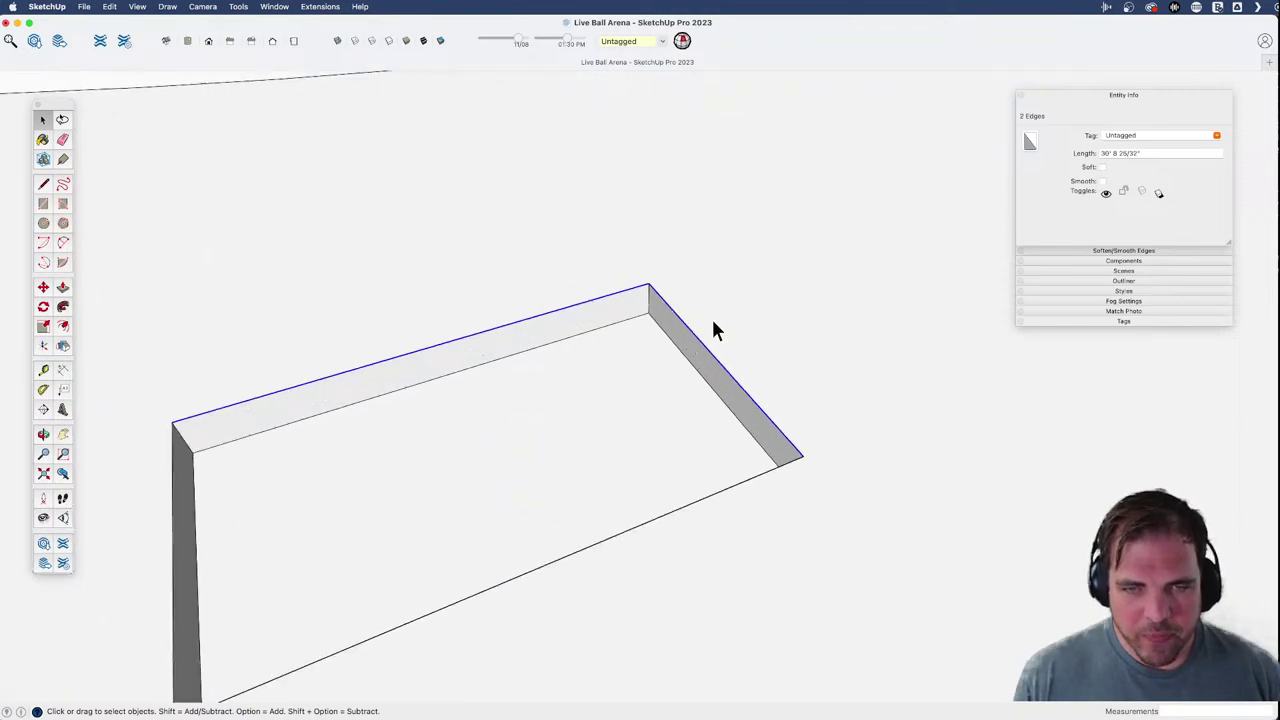
{"action": "left_click", "coordinate": [729, 314]}
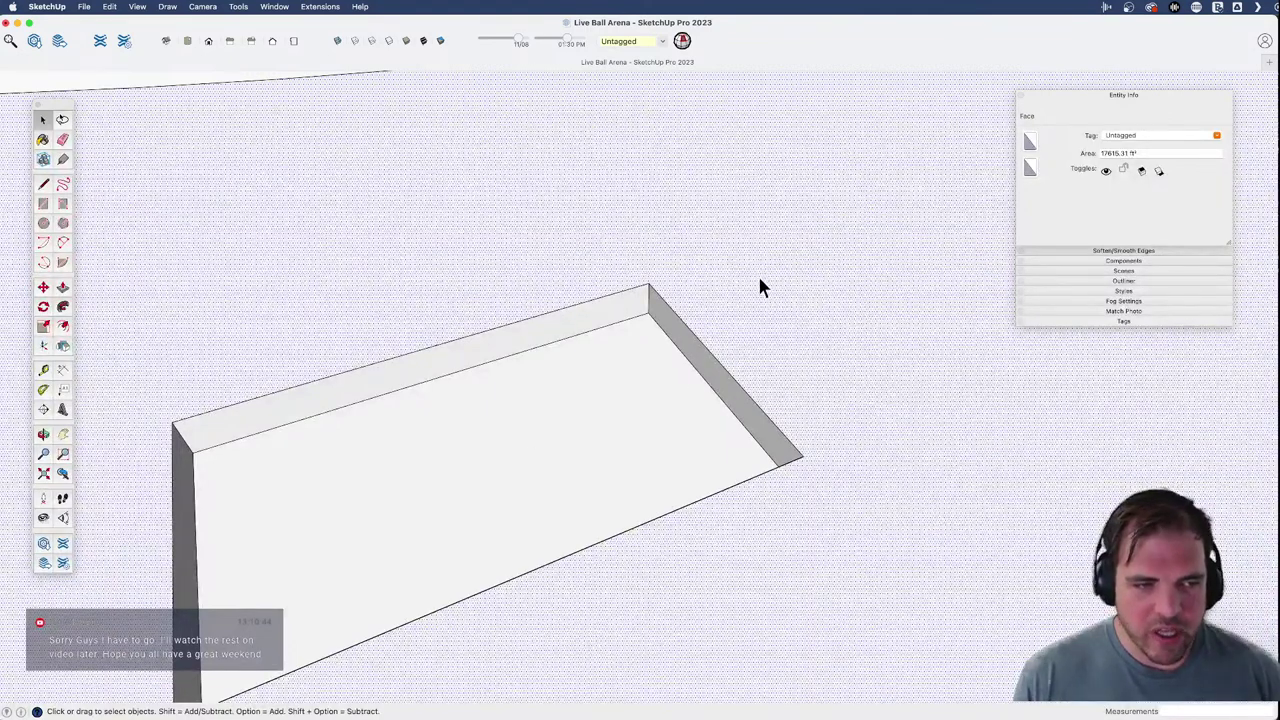
{"action": "scroll", "coordinate": [715, 290], "scroll_direction": "down", "scroll_amount": 3}
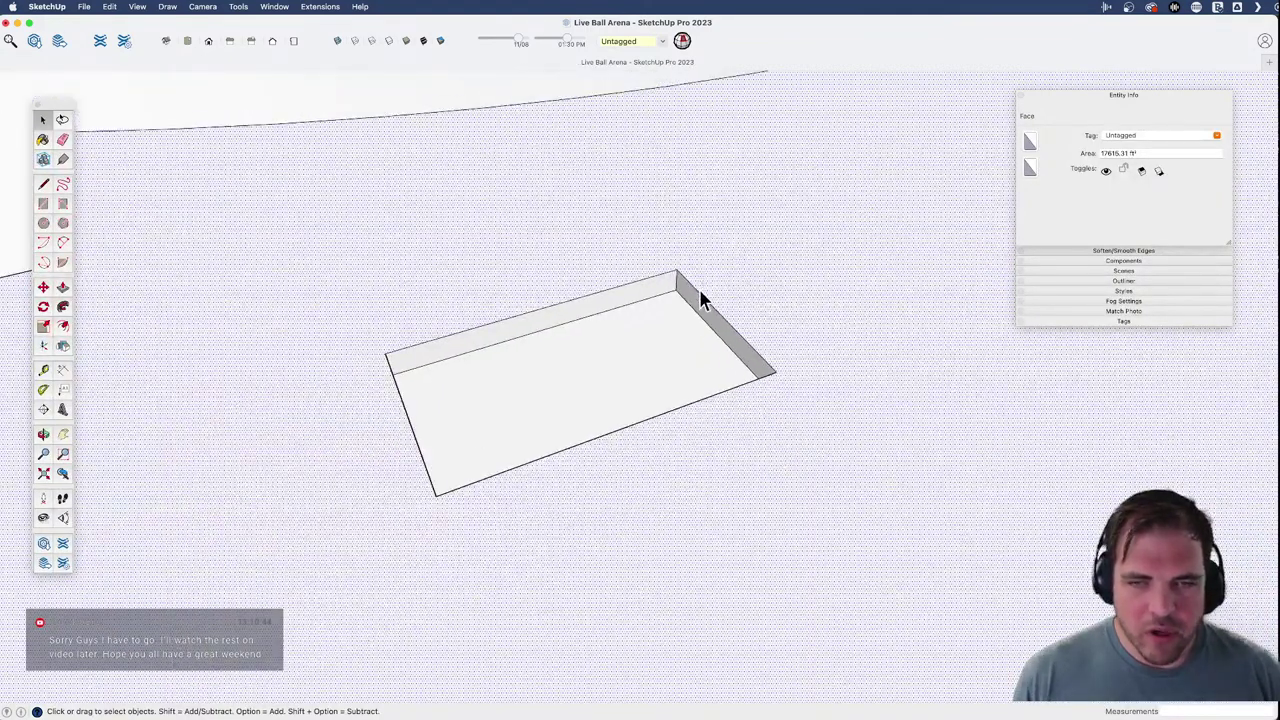
- Make the whole roof recess a component named "cutting component example", glued to any face and cutting an opening
{"action": "scroll", "coordinate": [699, 295], "scroll_direction": "down", "scroll_amount": 3}
{"action": "left_click_drag", "start_coordinate": [423, 252], "coordinate": [836, 494]}
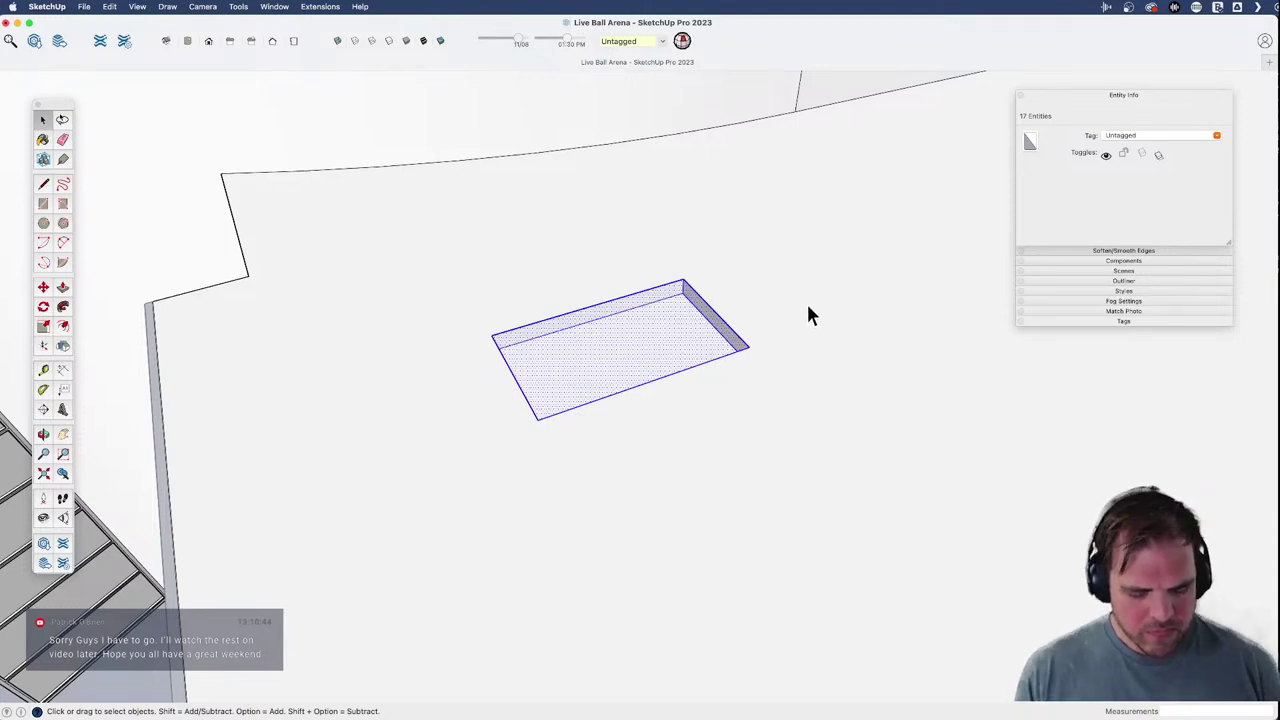
{"action": "key", "text": "x"}
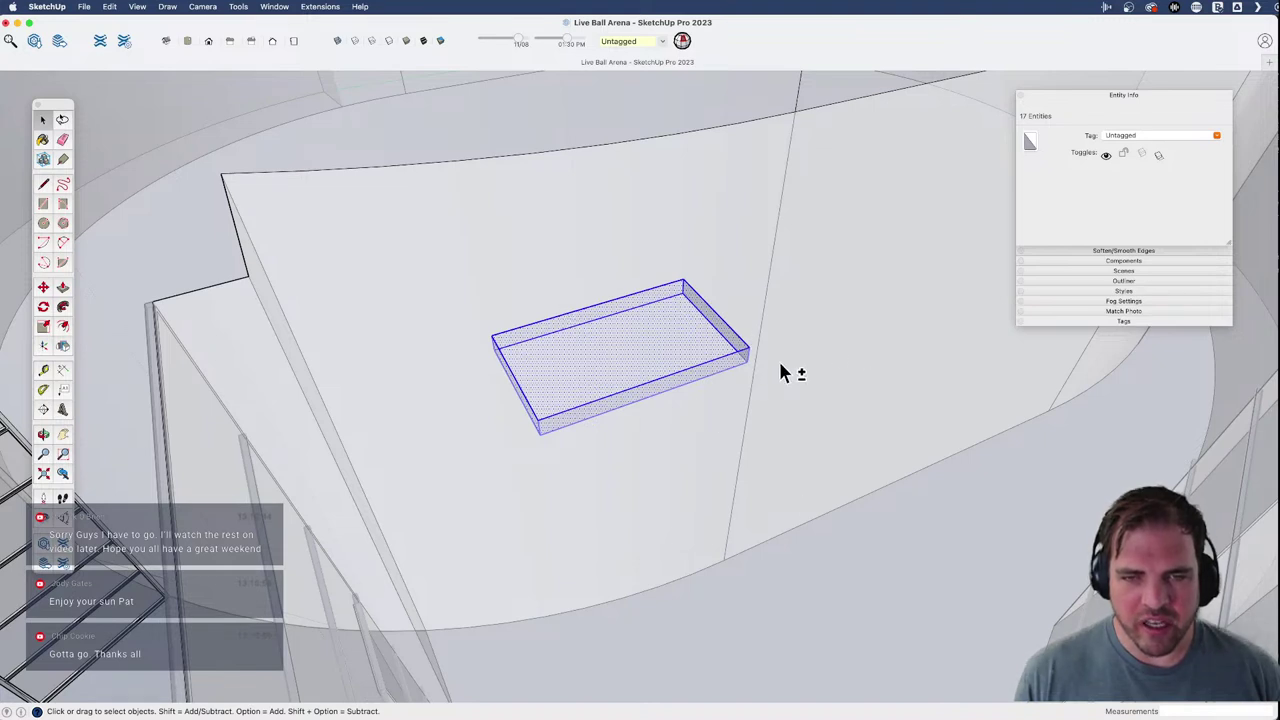
{"action": "key", "text": "x"}
{"action": "right_click", "coordinate": [612, 333]}
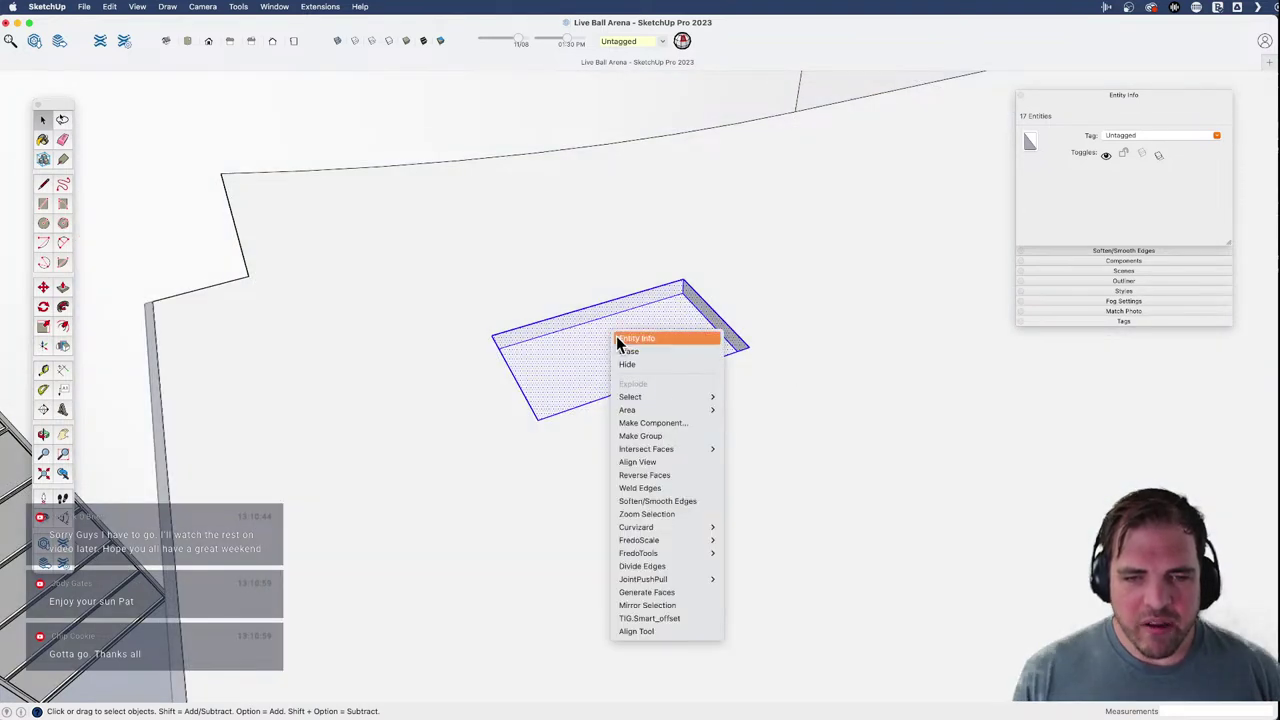
{"action": "left_click", "coordinate": [677, 422]}
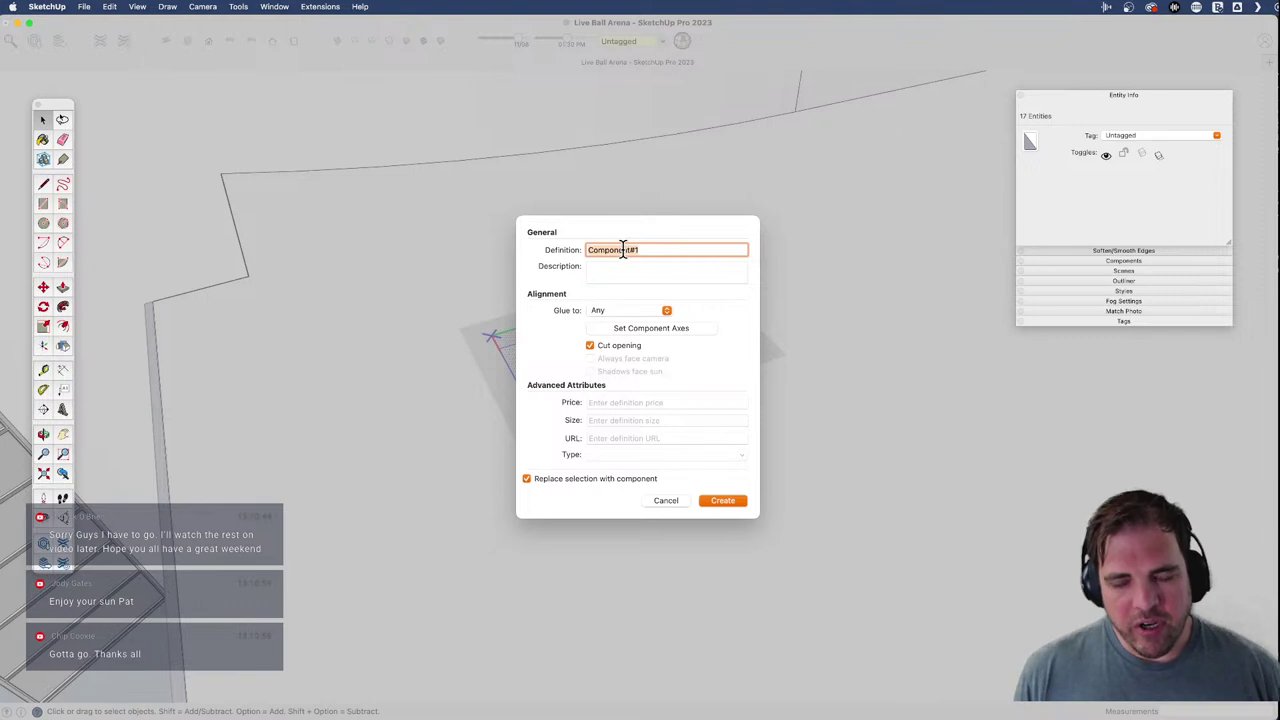
{"action": "type", "text": "cutting c"}
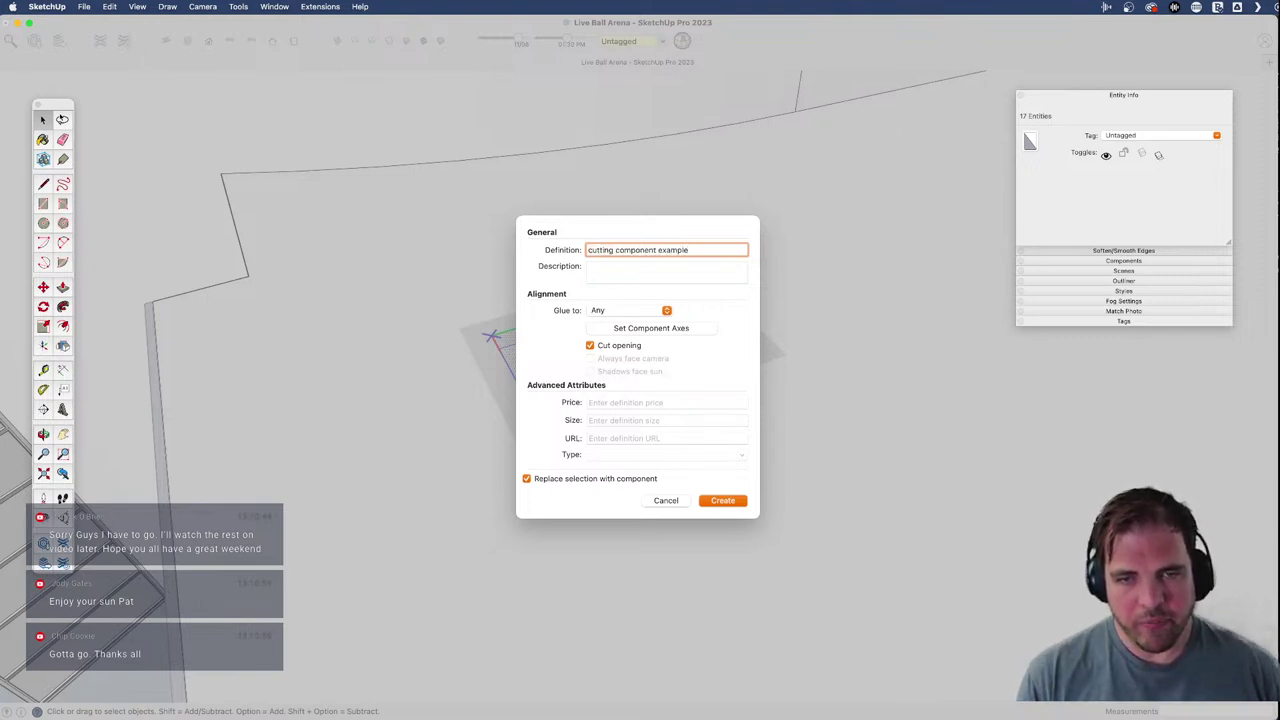
{"action": "key", "text": "Return"}
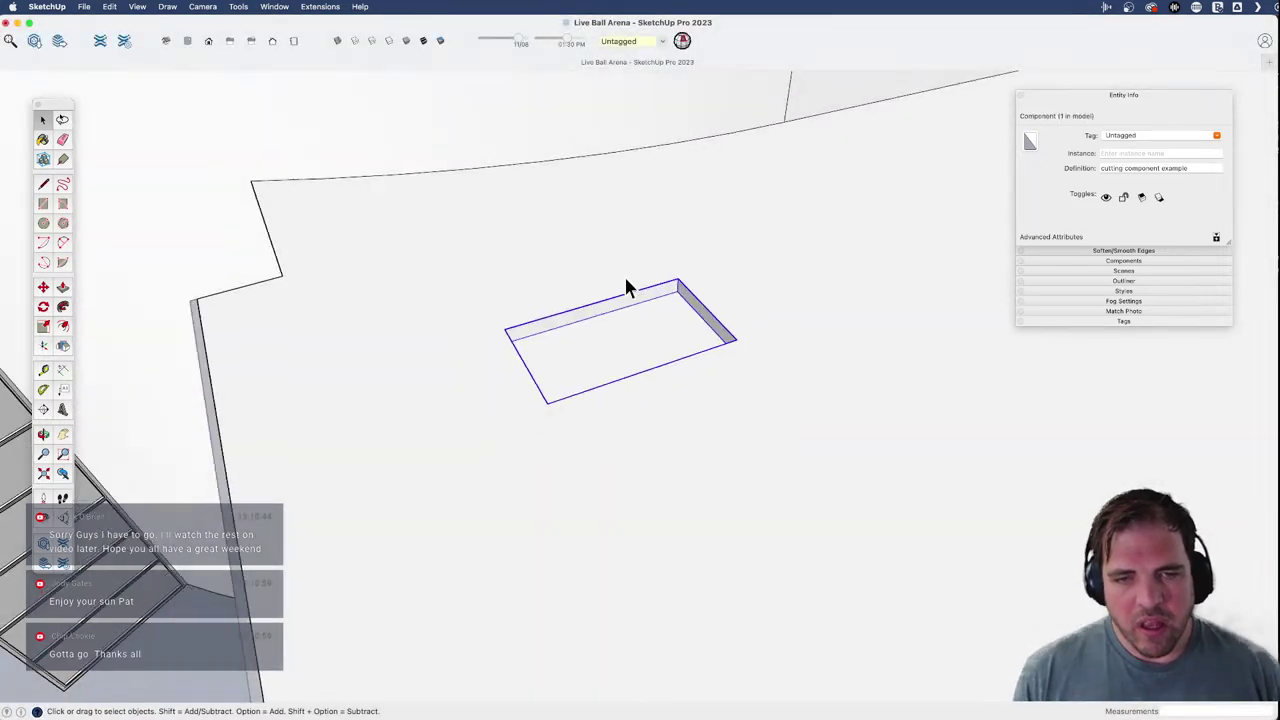
- Paste a copy of the cutting component onto the straight wall face just above the entrance wing's roof
{"action": "middle_click_drag", "start_coordinate": [623, 286], "coordinate": [540, 390]}
{"action": "scroll", "coordinate": [628, 332], "scroll_direction": "down", "scroll_amount": 1}
{"action": "middle_click_drag", "start_coordinate": [540, 390], "coordinate": [431, 449], "text": "shift"}
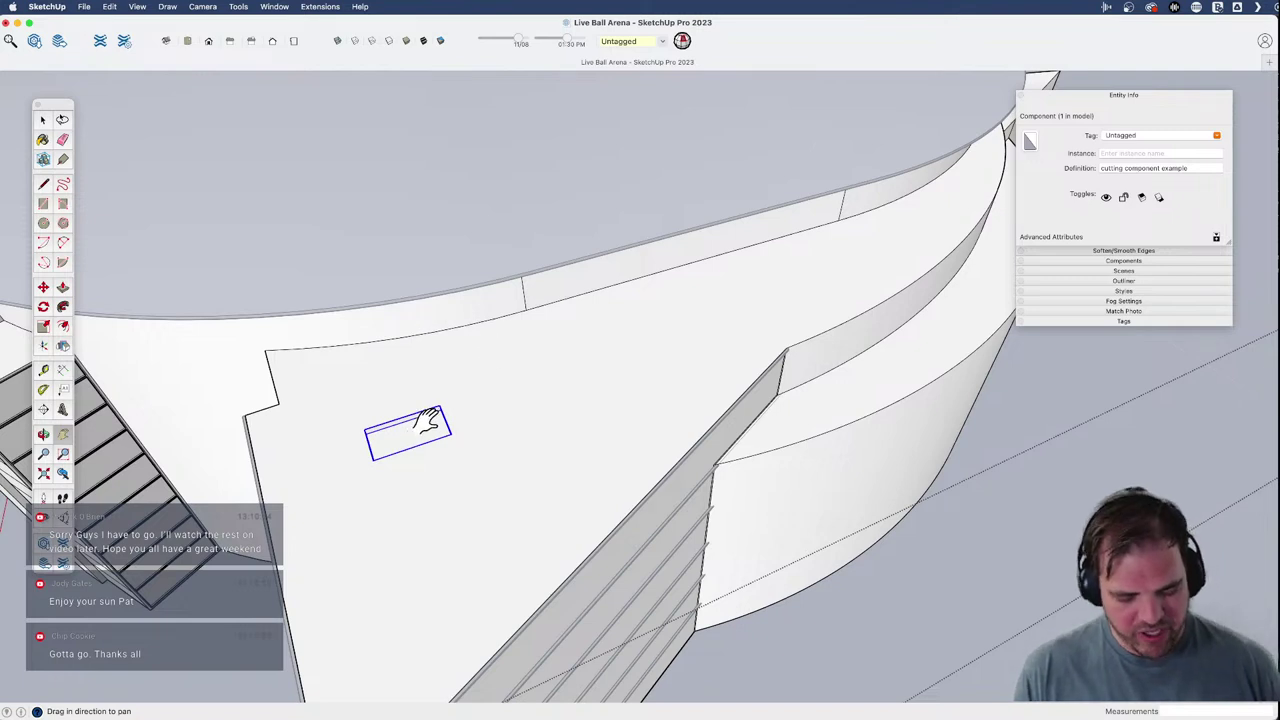
{"action": "middle_click_drag", "start_coordinate": [563, 360], "coordinate": [569, 300]}
{"action": "key", "text": "space"}
{"action": "left_click", "coordinate": [565, 280]}
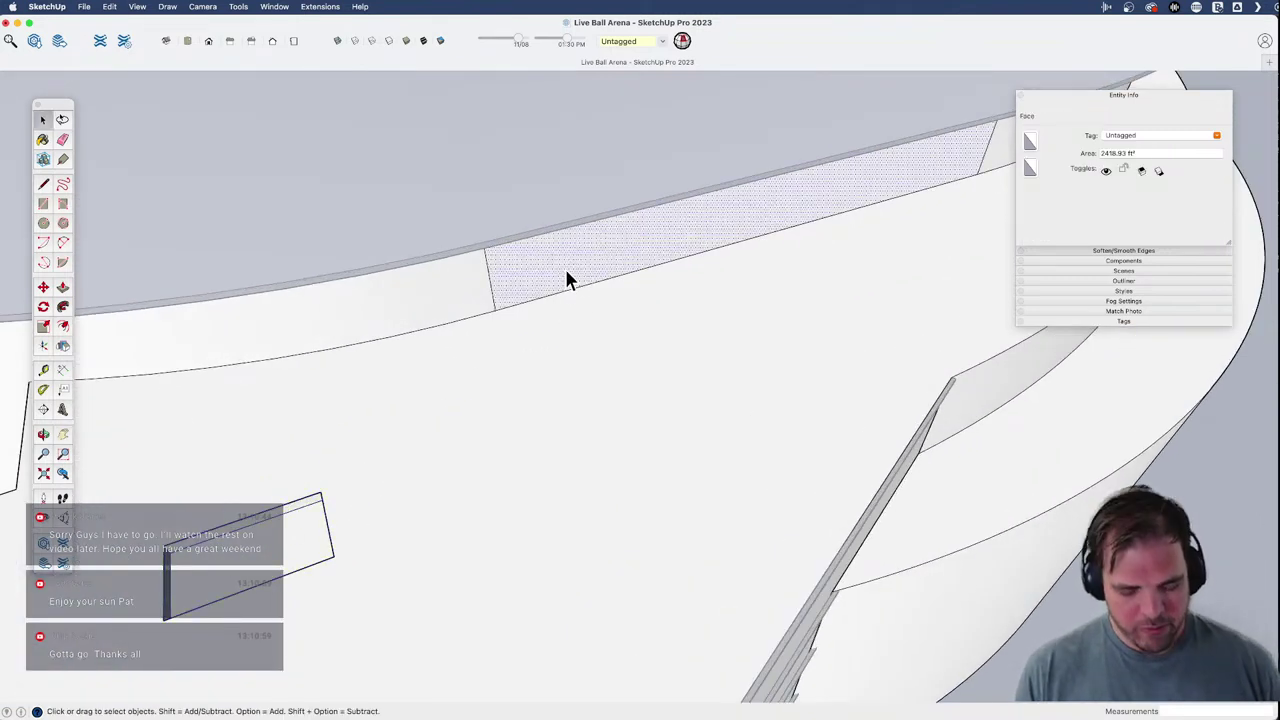
{"action": "key", "text": "super+v"}
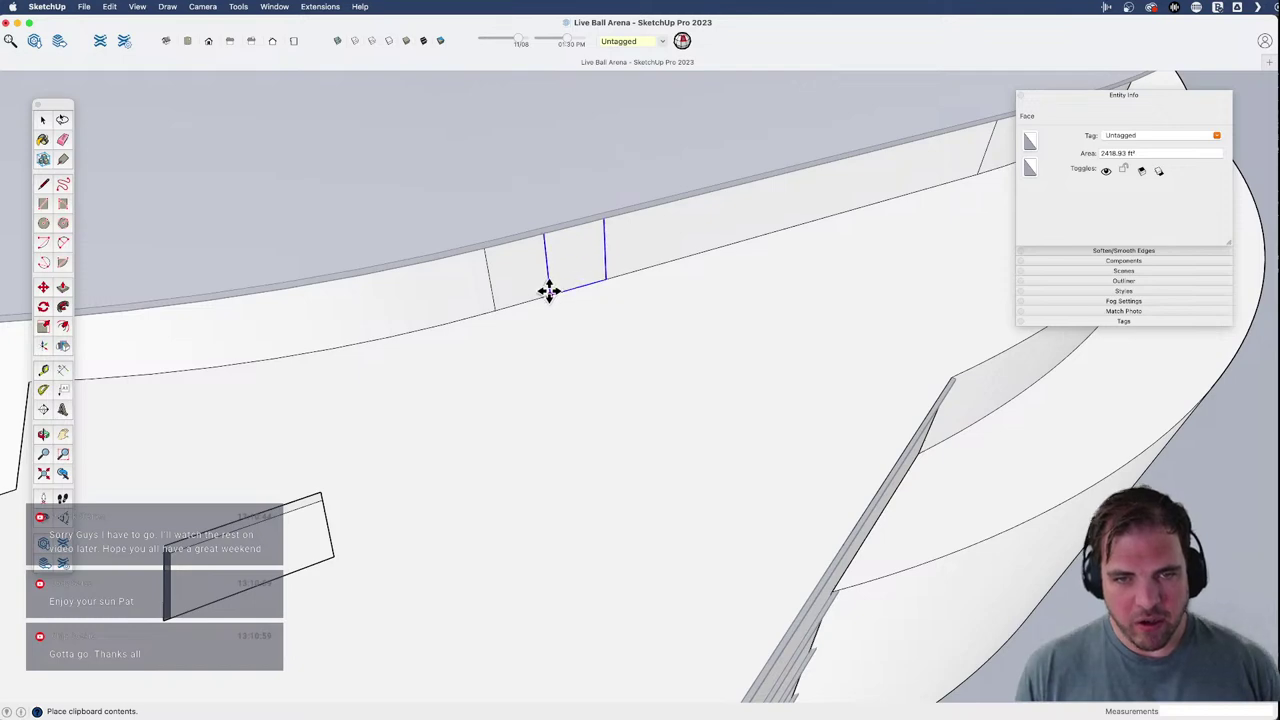
{"action": "left_click", "coordinate": [547, 287]}
{"action": "scroll", "coordinate": [586, 272], "scroll_direction": "up", "scroll_amount": 4}
{"action": "middle_click_drag", "start_coordinate": [586, 272], "coordinate": [601, 293], "text": "shift"}
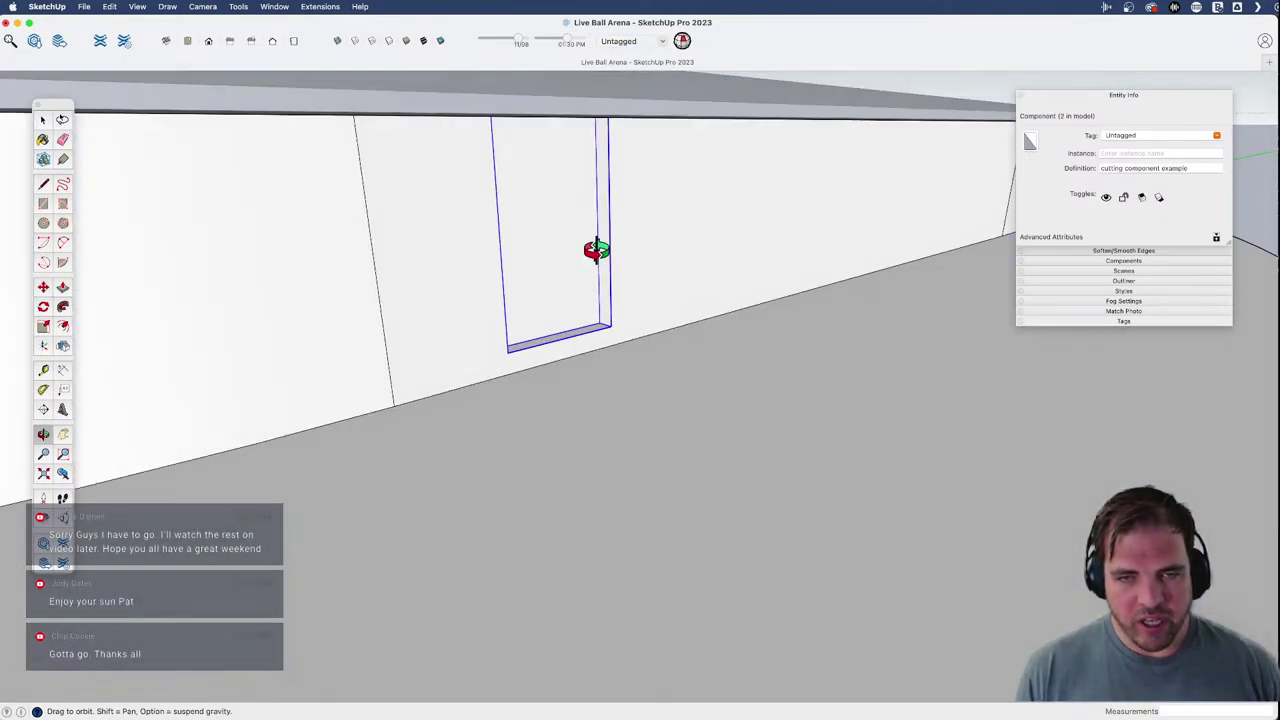
- Paste another copy of the cutting component onto the flat end wall of the projecting angular block
{"action": "middle_click_drag", "start_coordinate": [597, 249], "coordinate": [566, 383]}
{"action": "scroll", "coordinate": [543, 460], "scroll_direction": "down", "scroll_amount": 2}
{"action": "scroll", "coordinate": [630, 360], "scroll_direction": "up", "scroll_amount": 3}
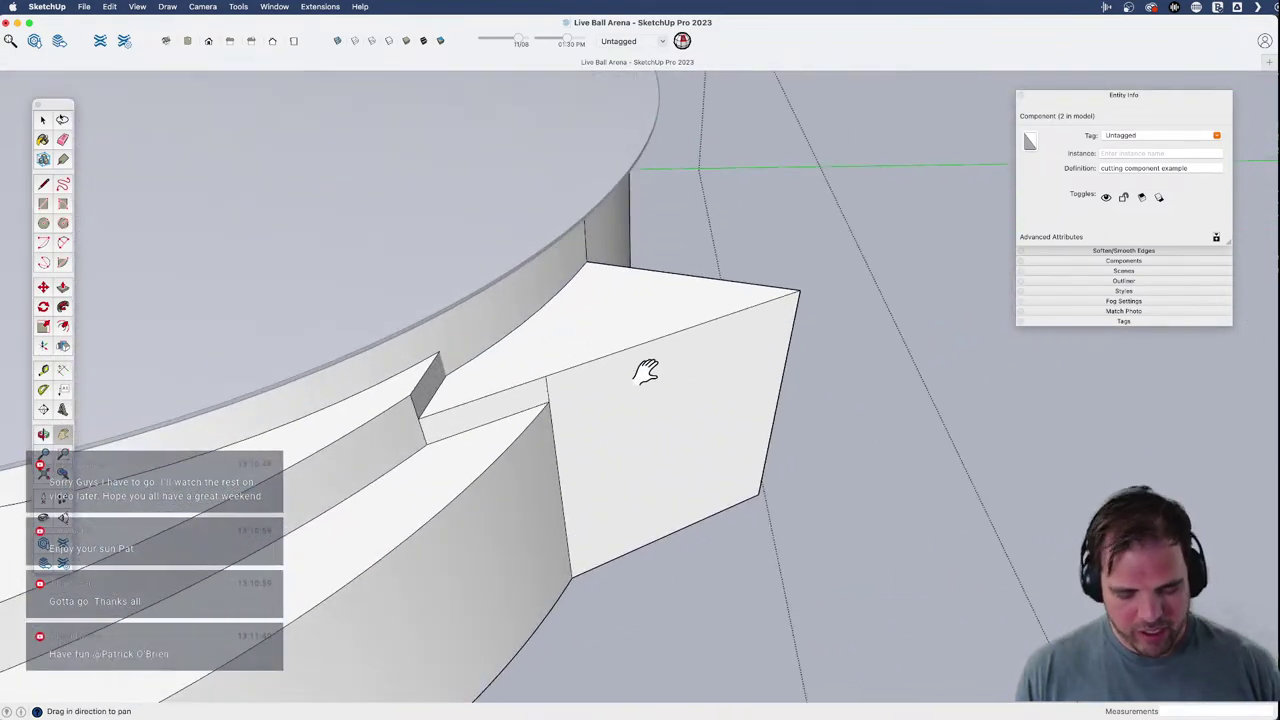
{"action": "key", "text": "super+v"}
{"action": "left_click", "coordinate": [594, 443]}
{"action": "scroll", "coordinate": [746, 411], "scroll_direction": "up", "scroll_amount": 3}
{"action": "middle_click_drag", "start_coordinate": [594, 487], "coordinate": [563, 371]}
- Copy the end wall's cutting component sideways along the block's top edge and array it 3x
{"action": "key", "text": "m"}
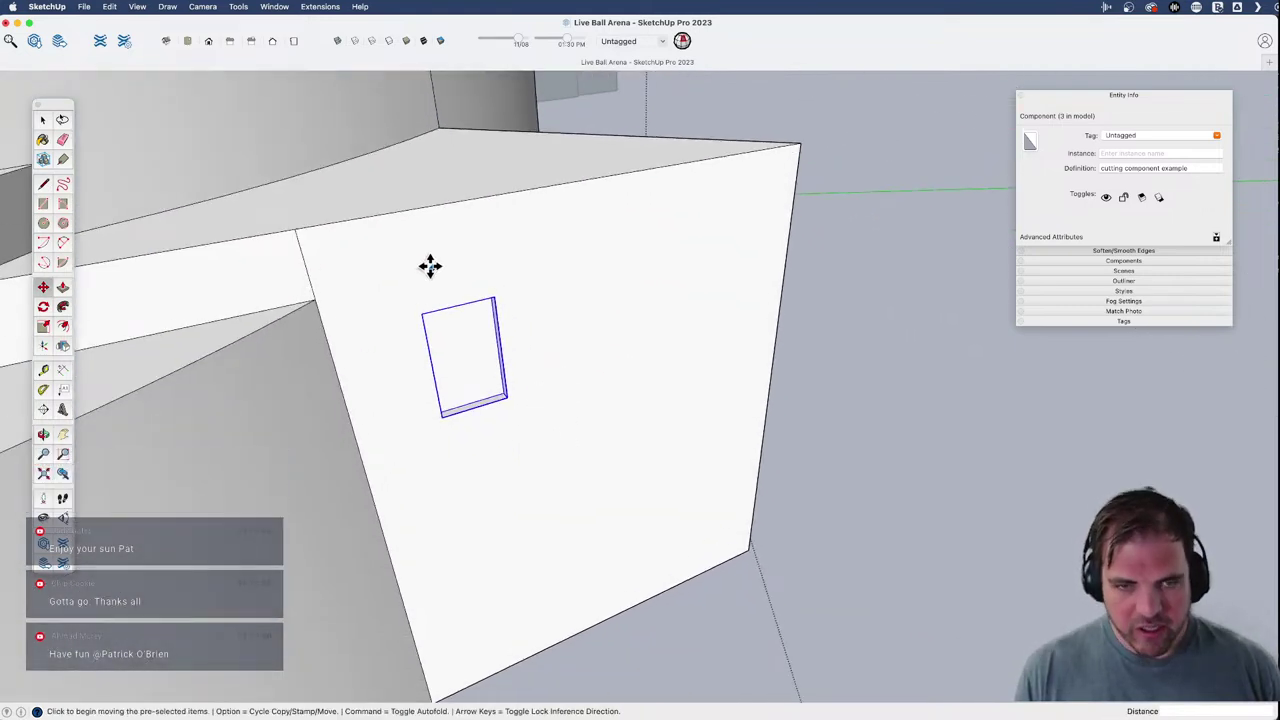
{"action": "left_click", "coordinate": [407, 210]}
{"action": "key", "text": "alt"}
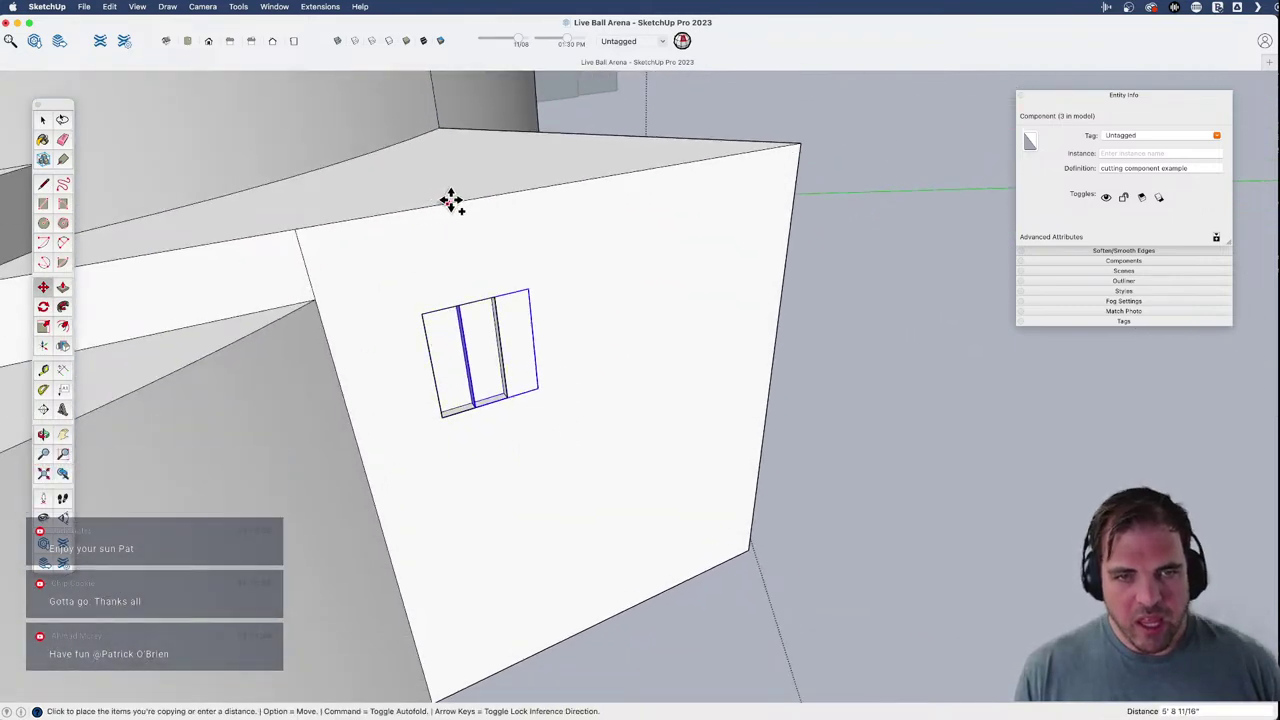
{"action": "left_click", "coordinate": [508, 188]}
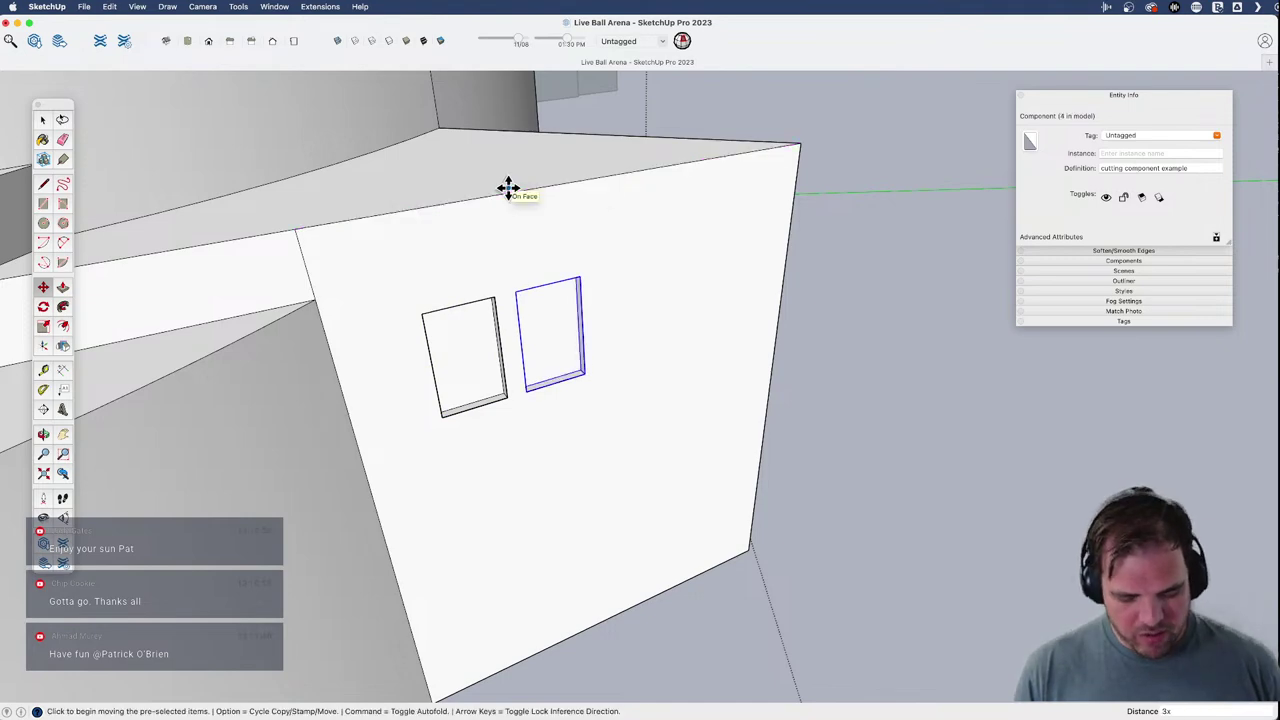
{"action": "type", "text": "3x"}
{"action": "key", "text": "Return"}
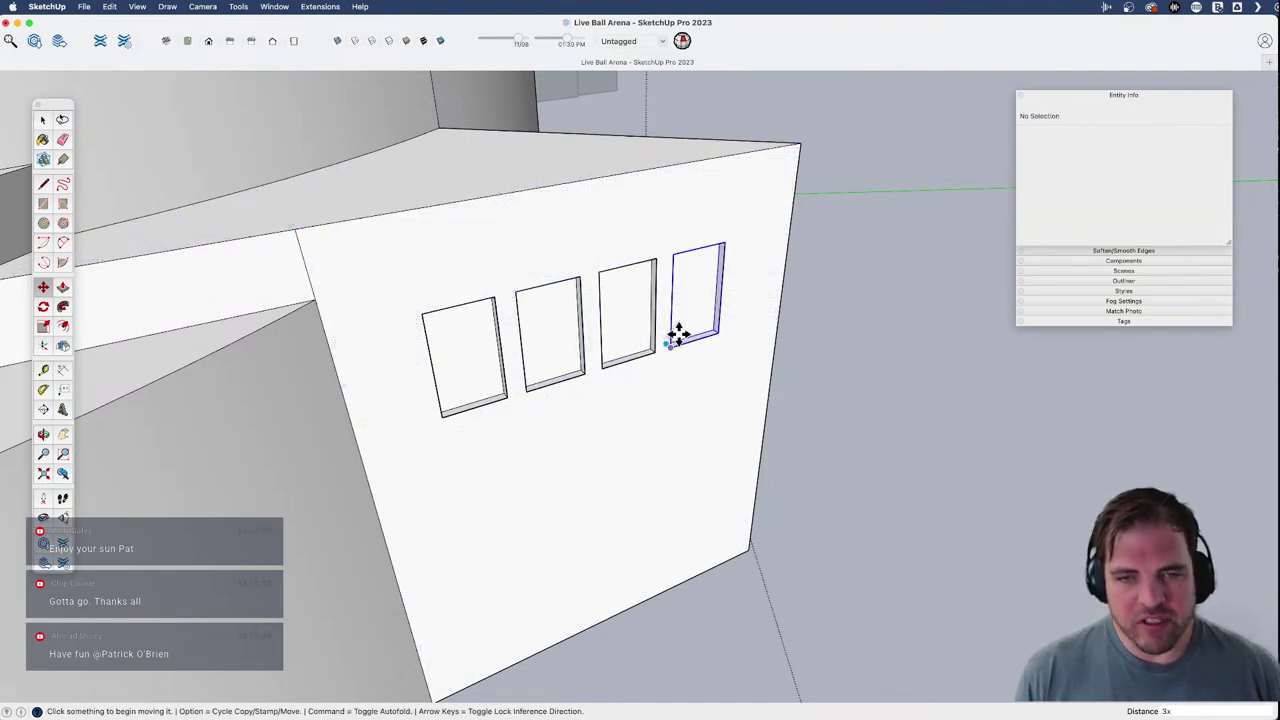
{"action": "scroll", "coordinate": [679, 334], "scroll_direction": "up", "scroll_amount": 5}
{"action": "middle_click_drag", "start_coordinate": [683, 326], "coordinate": [668, 355], "text": "shift"}
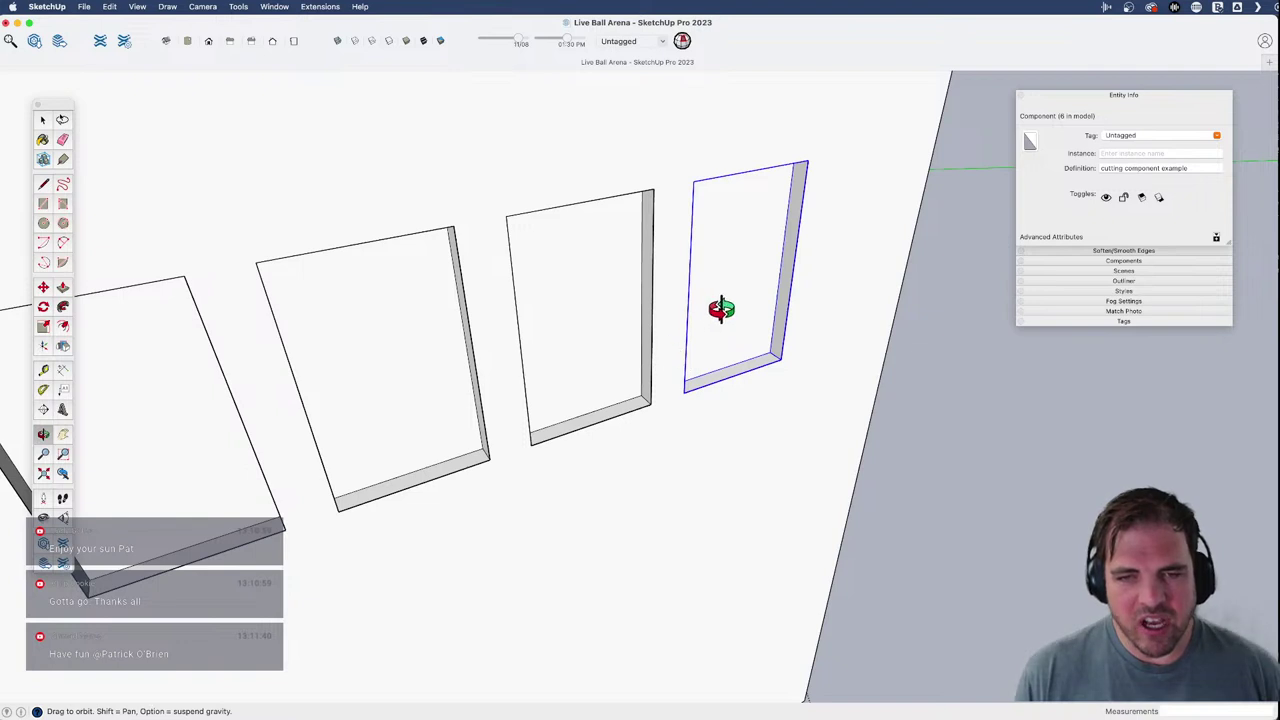
{"action": "scroll", "coordinate": [721, 309], "scroll_direction": "down", "scroll_amount": 5}
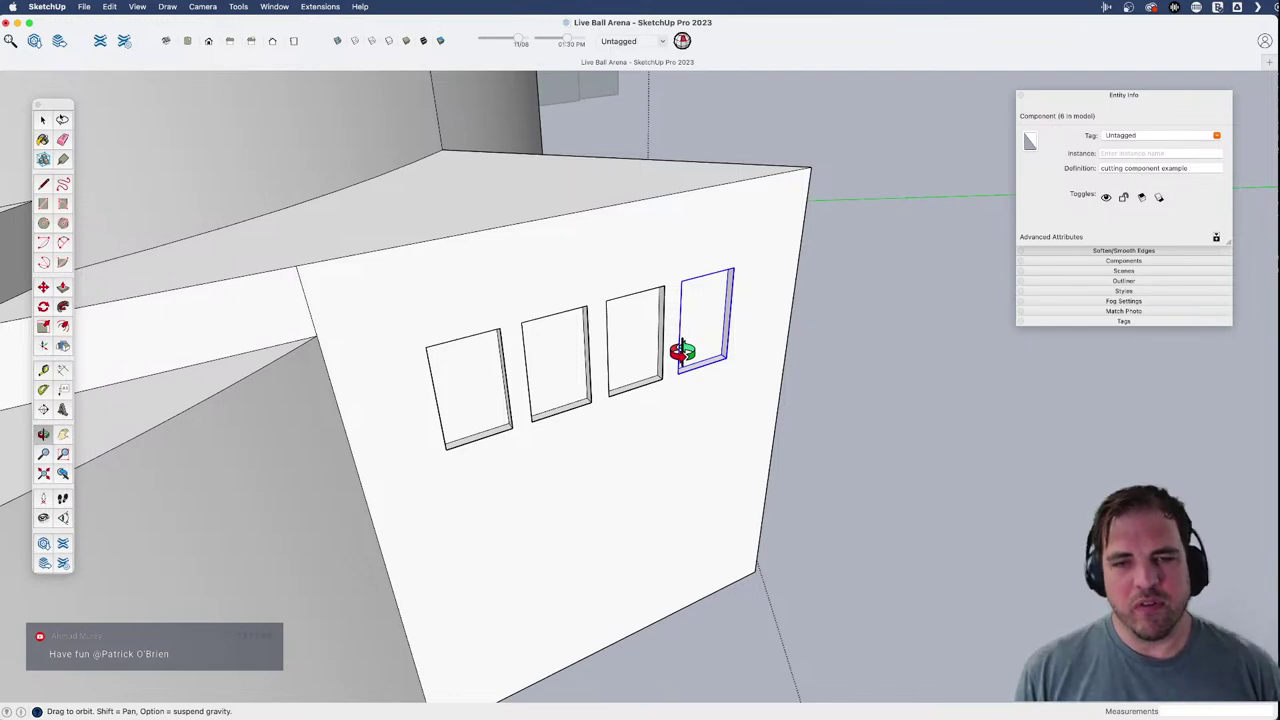
- Erase all four cutting components from the block's end wall
{"action": "key", "text": "e"}
{"action": "left_click_drag", "start_coordinate": [686, 307], "coordinate": [578, 353]}
{"action": "left_click", "coordinate": [504, 378]}
{"action": "scroll", "coordinate": [678, 399], "scroll_direction": "down", "scroll_amount": 6}
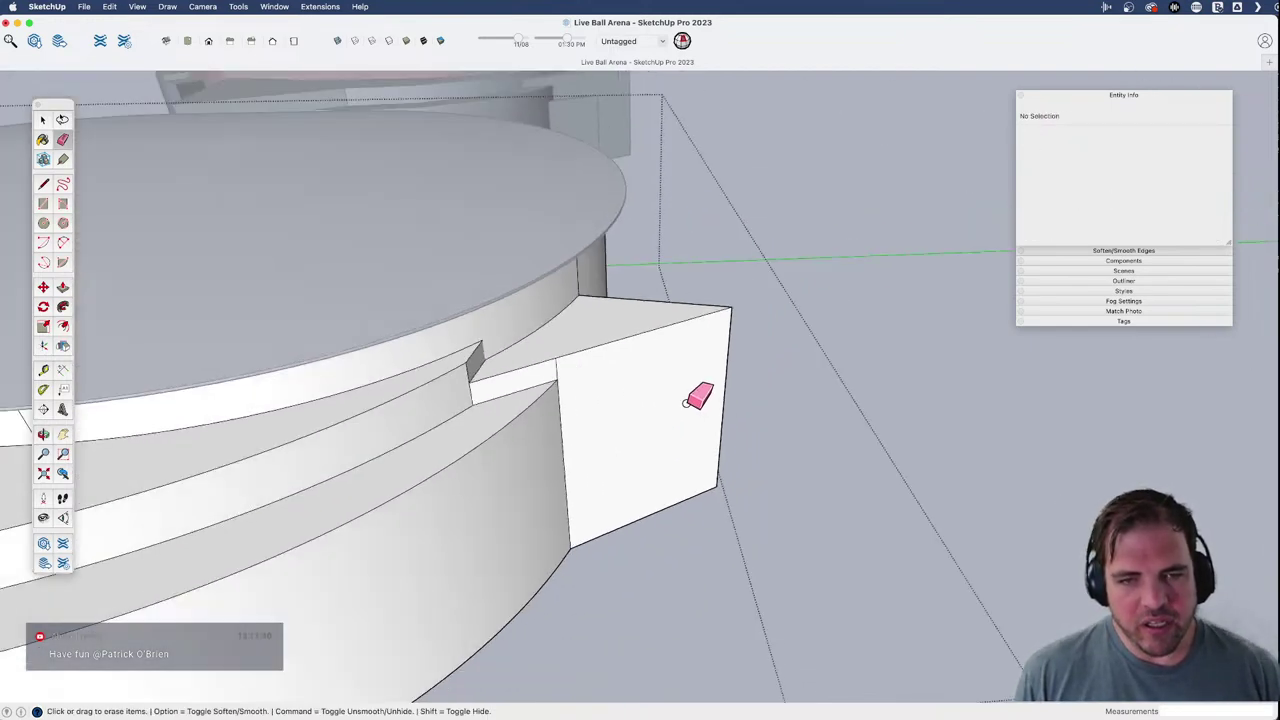
- Remove the small rectangular recess from the triangular roof of the arena's entrance block
{"action": "middle_click_drag", "start_coordinate": [585, 438], "coordinate": [828, 414]}
{"action": "scroll", "coordinate": [611, 373], "scroll_direction": "up", "scroll_amount": 6}
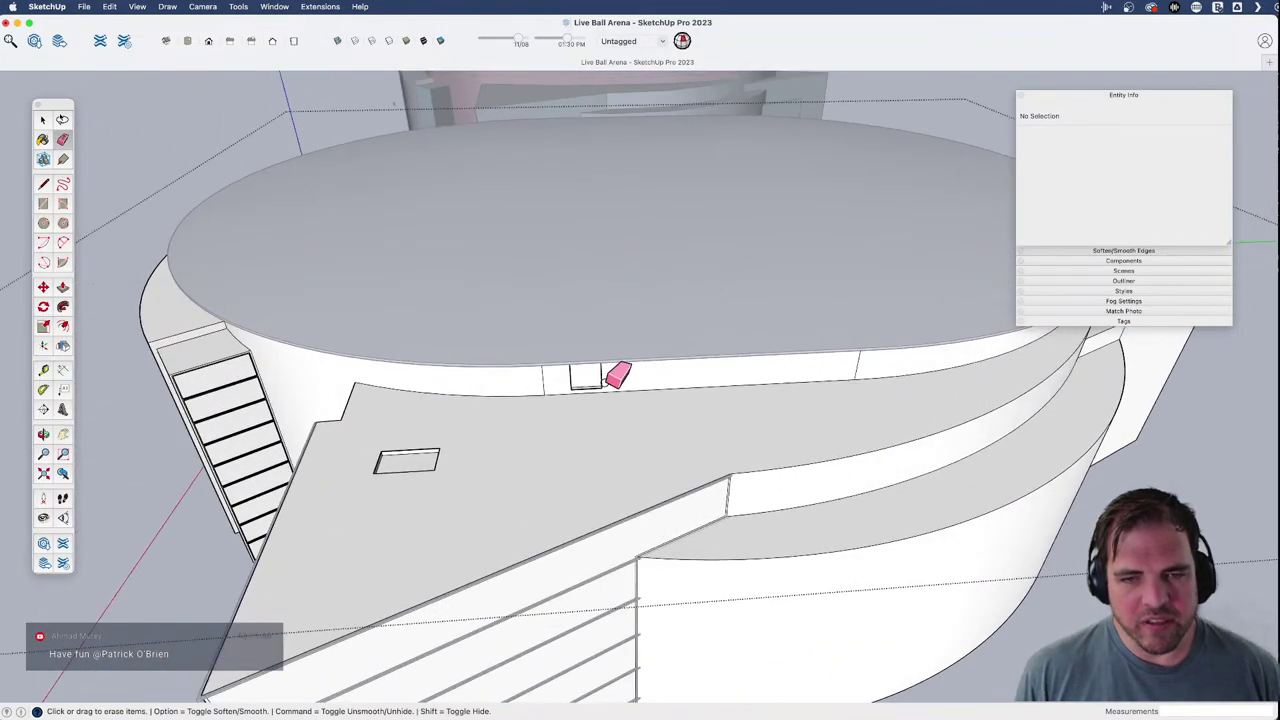
{"action": "middle_click_drag", "start_coordinate": [657, 423], "coordinate": [875, 407]}
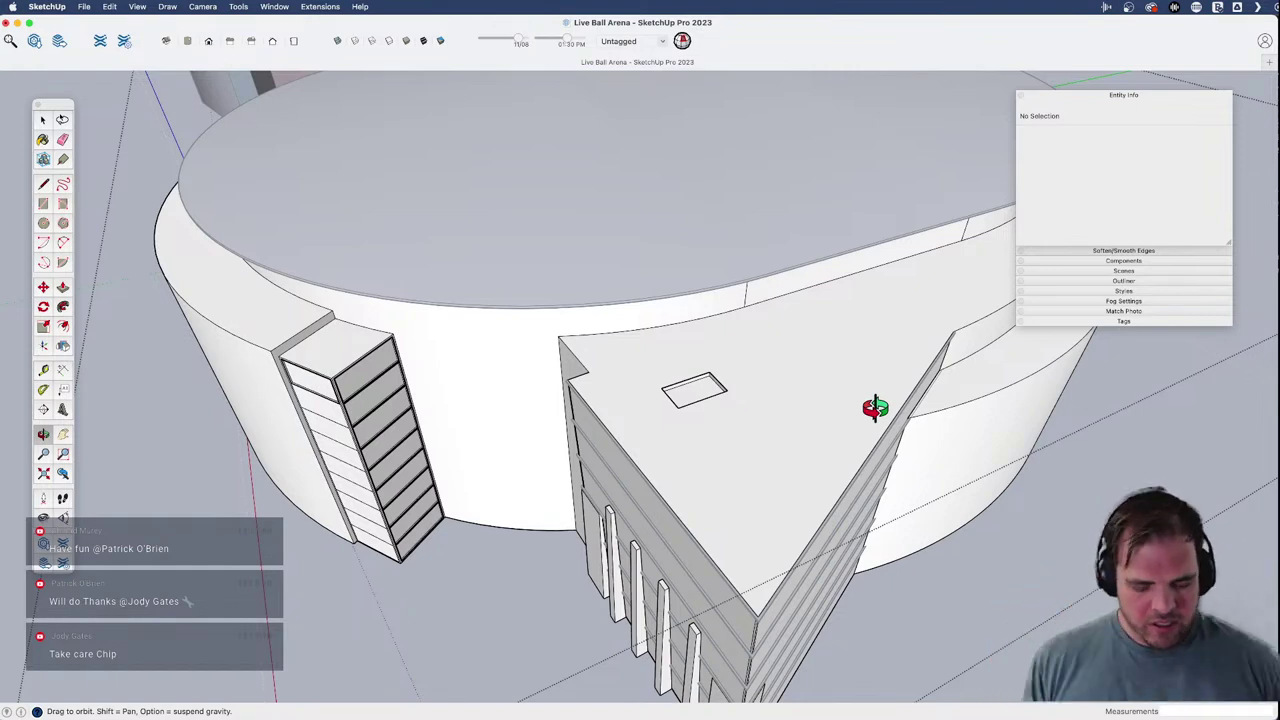
{"action": "key", "text": "e"}
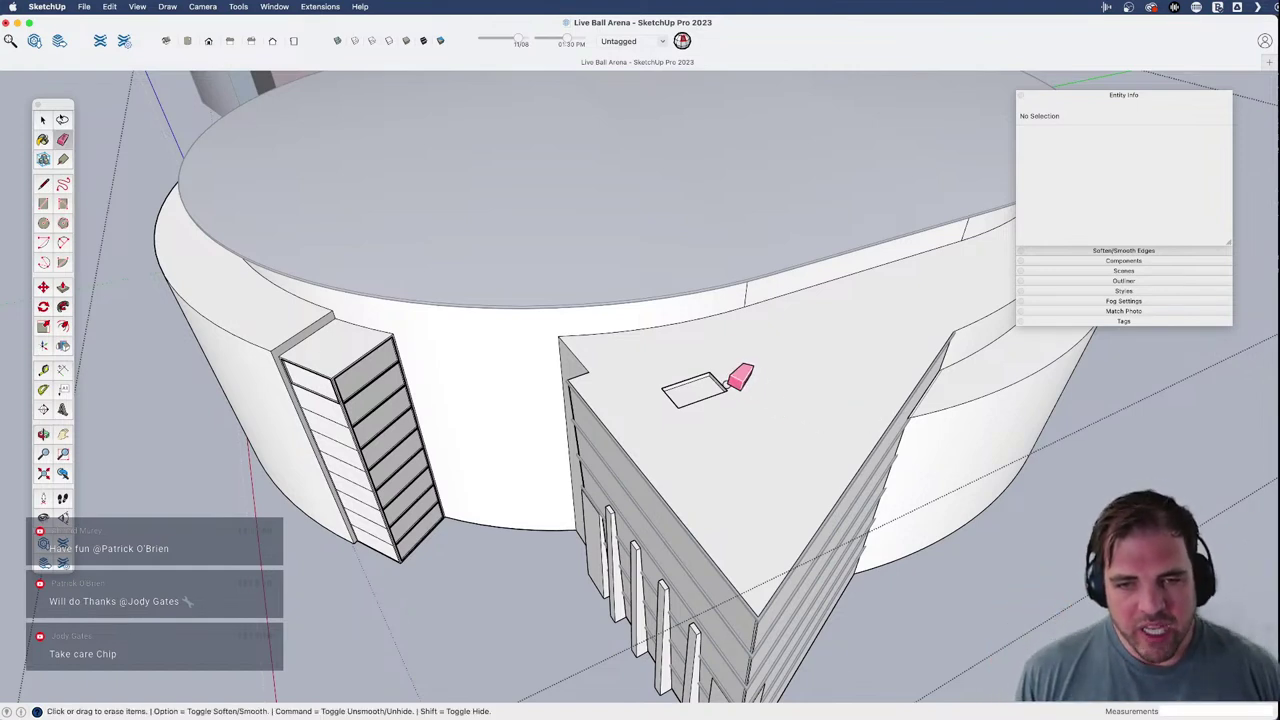
{"action": "left_click", "coordinate": [728, 387]}
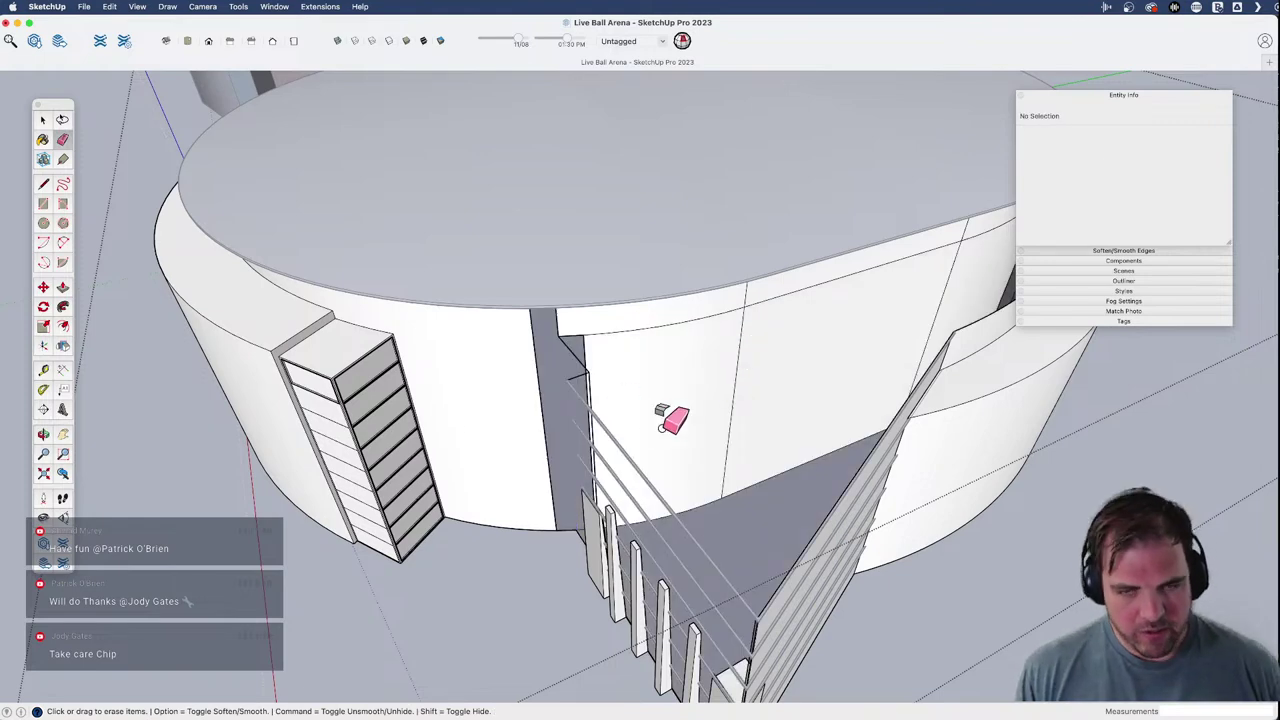
{"action": "key", "text": "super+z"}
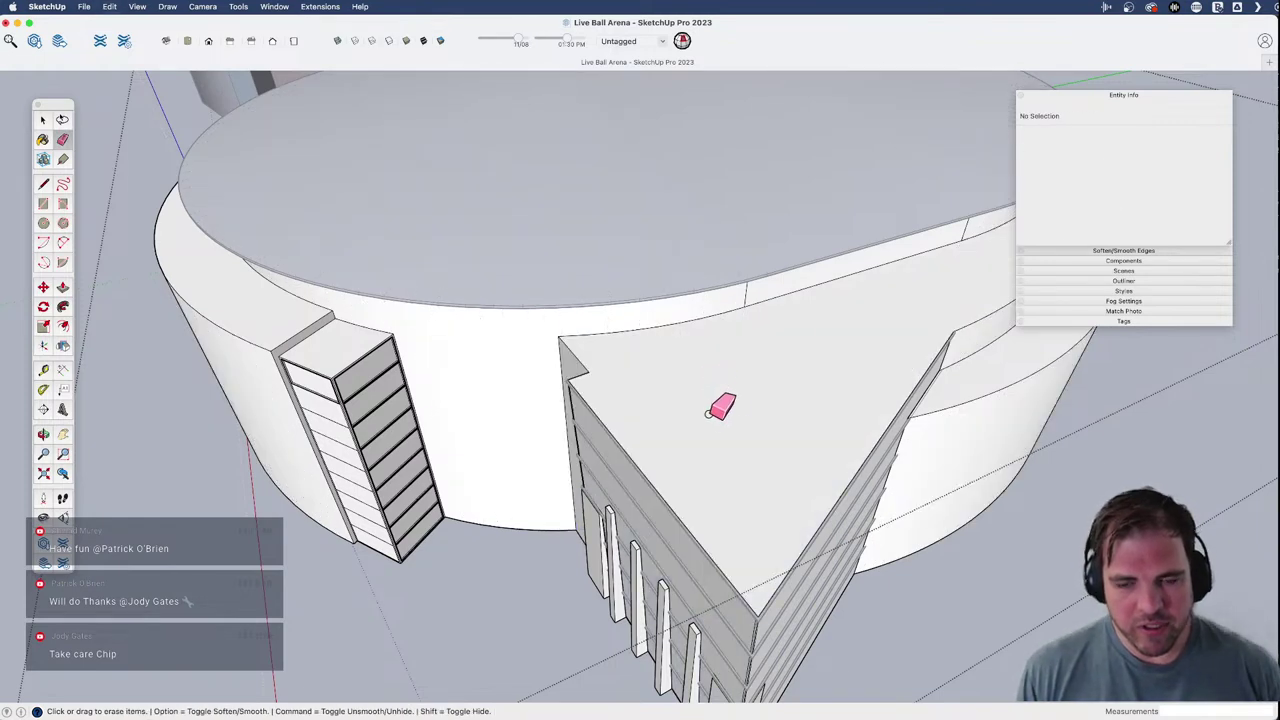
- Select the recessed panel in the front top bay of the stair tower with its edges, its upper reveal and its left reveal
{"action": "middle_click_drag", "start_coordinate": [720, 400], "coordinate": [686, 340]}
{"action": "middle_click_drag", "start_coordinate": [534, 434], "coordinate": [637, 396], "text": "shift"}
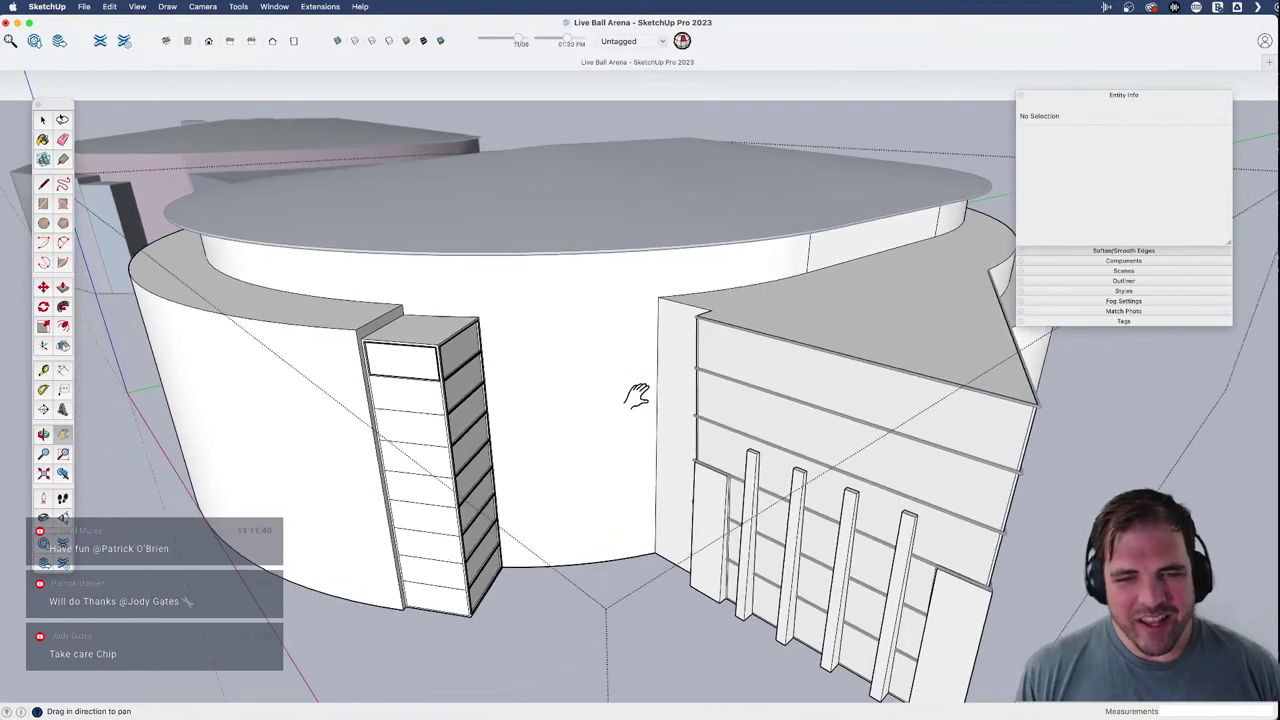
{"action": "scroll", "coordinate": [410, 395], "scroll_direction": "up", "scroll_amount": 10}
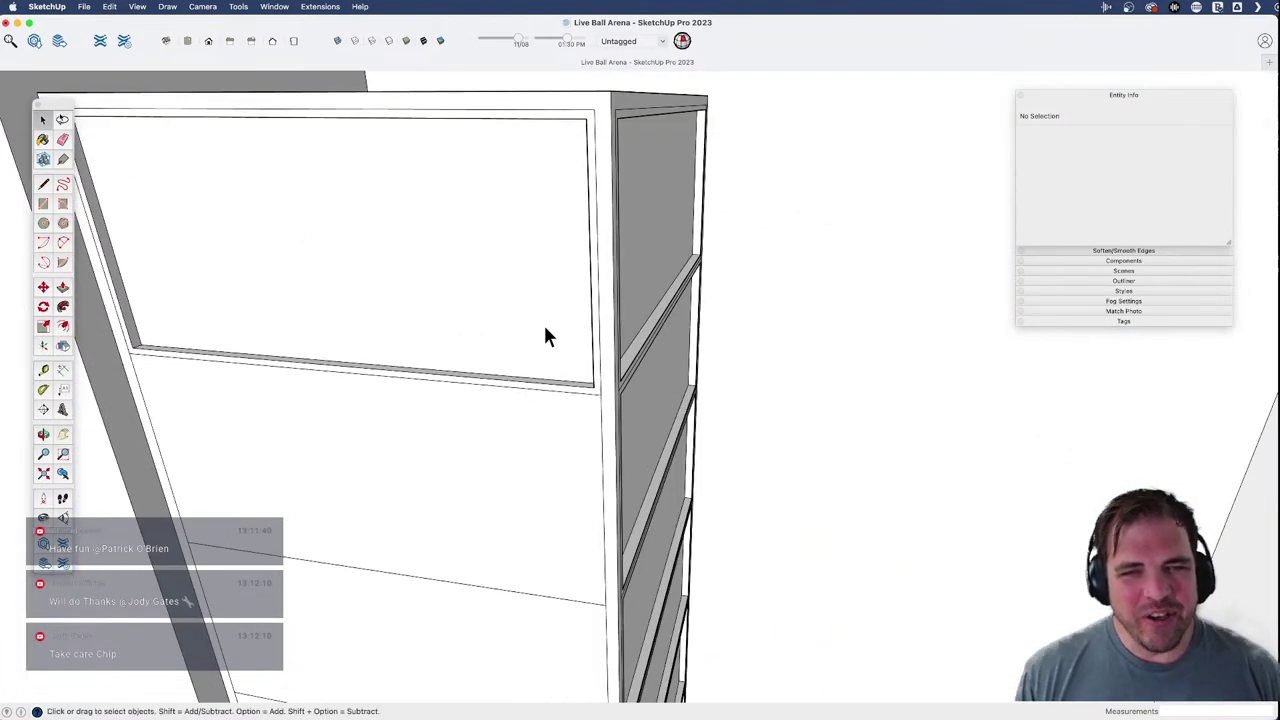
{"action": "scroll", "coordinate": [521, 239], "scroll_direction": "down", "scroll_amount": 3}
{"action": "middle_click_drag", "start_coordinate": [521, 239], "coordinate": [483, 294]}
{"action": "mouse_move", "coordinate": [483, 294]}
{"action": "middle_mouse_down", "text": "shift"}
{"action": "mouse_move", "coordinate": [483, 334]}
{"action": "mouse_move", "coordinate": [474, 289]}
{"action": "middle_mouse_up", "text": "shift"}
{"action": "scroll", "coordinate": [622, 316], "scroll_direction": "up", "scroll_amount": 3}
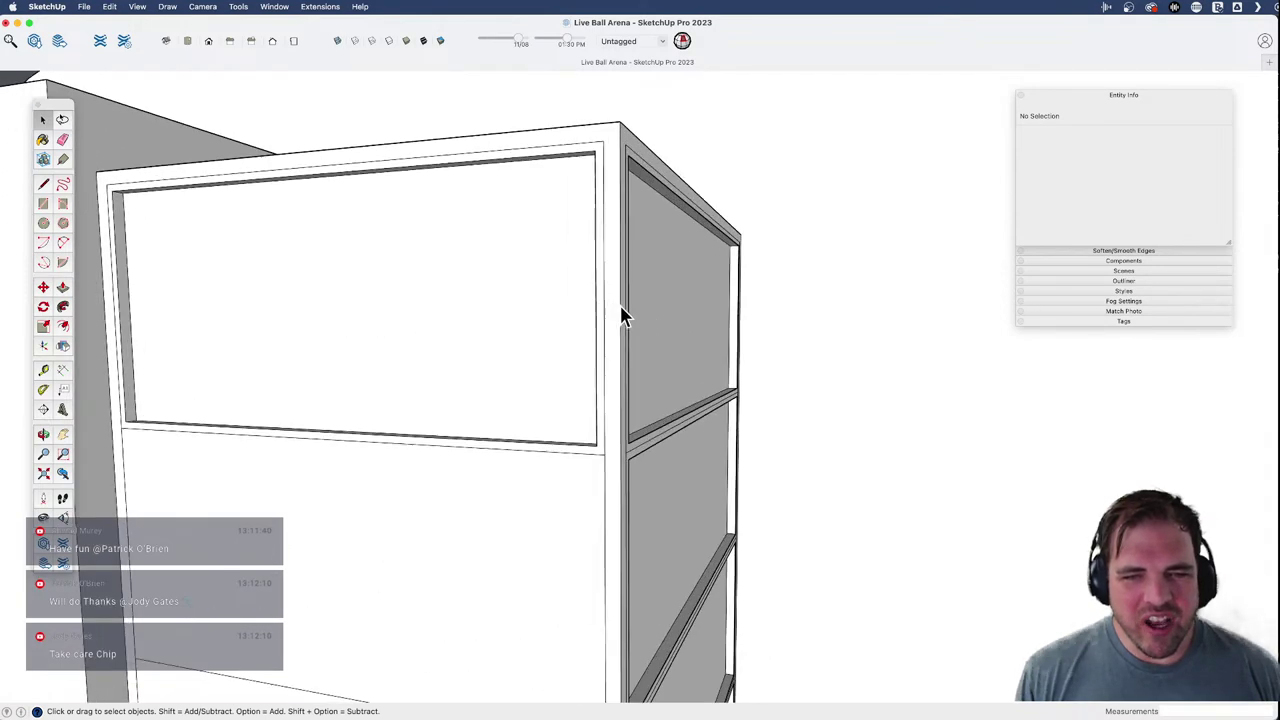
{"action": "middle_click_drag", "start_coordinate": [197, 248], "coordinate": [295, 248]}
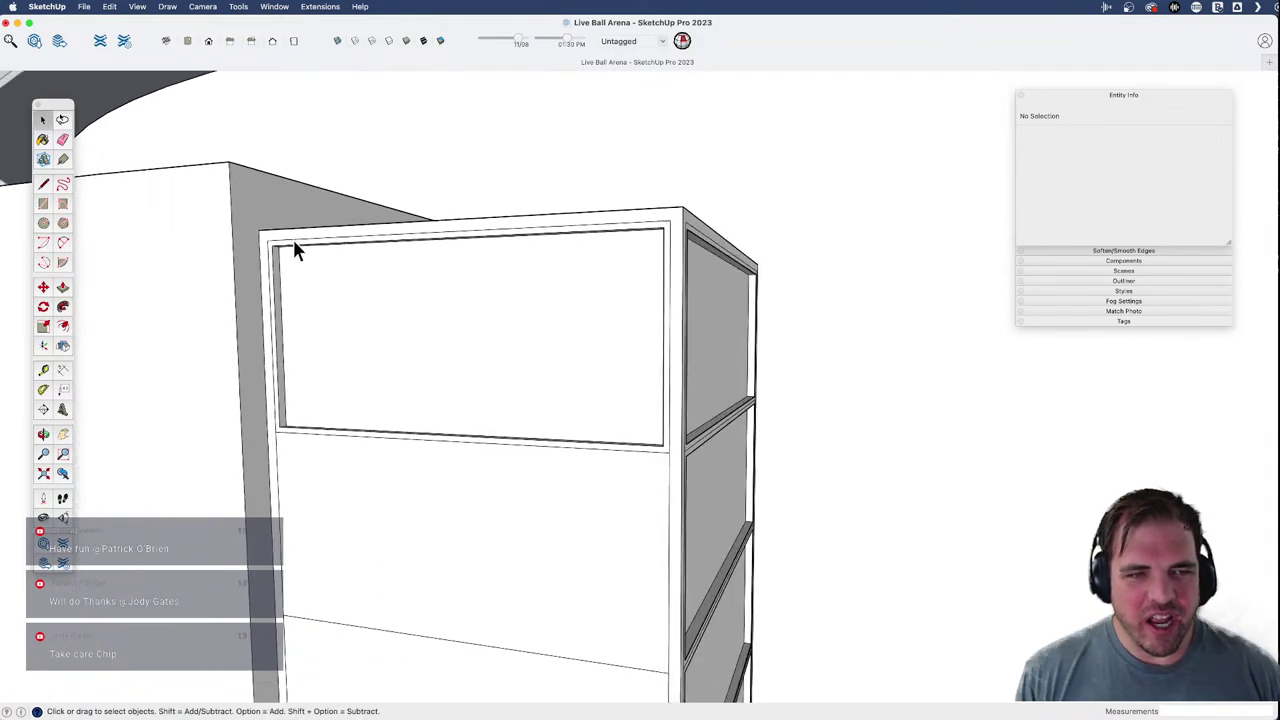
{"action": "left_click_drag", "start_coordinate": [258, 192], "coordinate": [714, 534]}
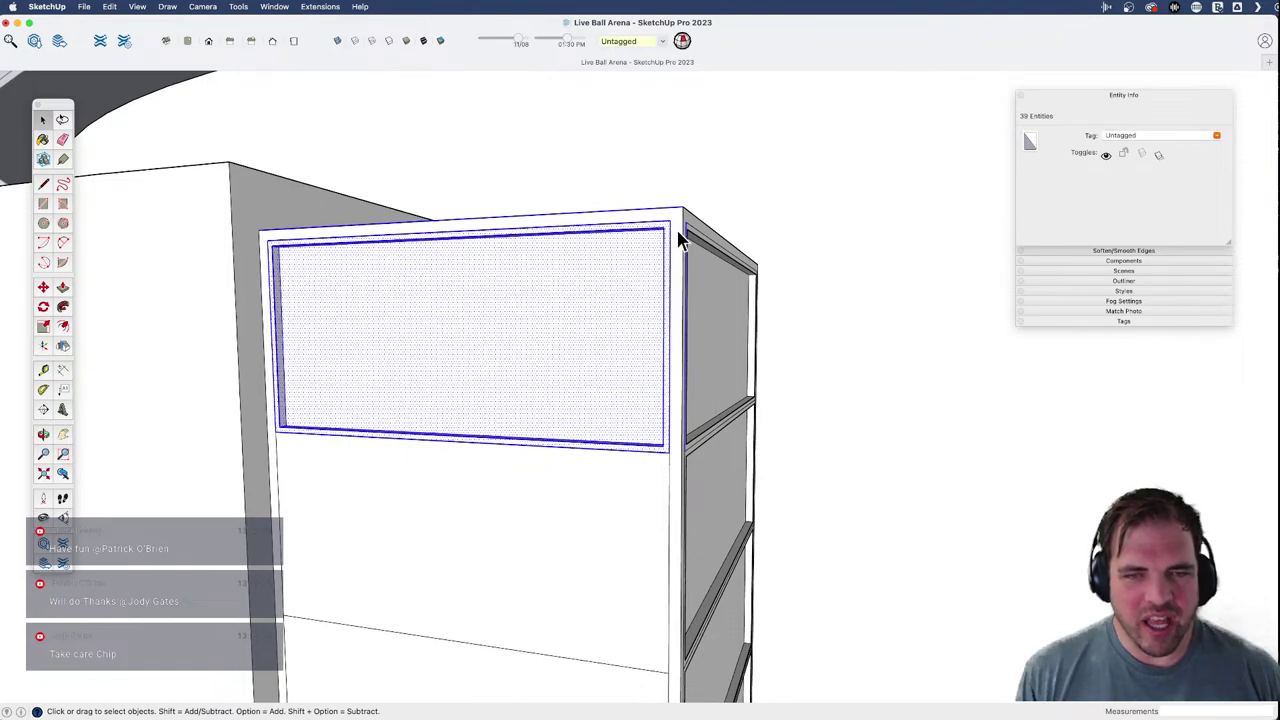
{"action": "scroll", "coordinate": [517, 283], "scroll_direction": "up", "scroll_amount": 3}
{"action": "middle_click_drag", "start_coordinate": [517, 283], "coordinate": [337, 331]}
{"action": "left_click", "coordinate": [336, 316]}
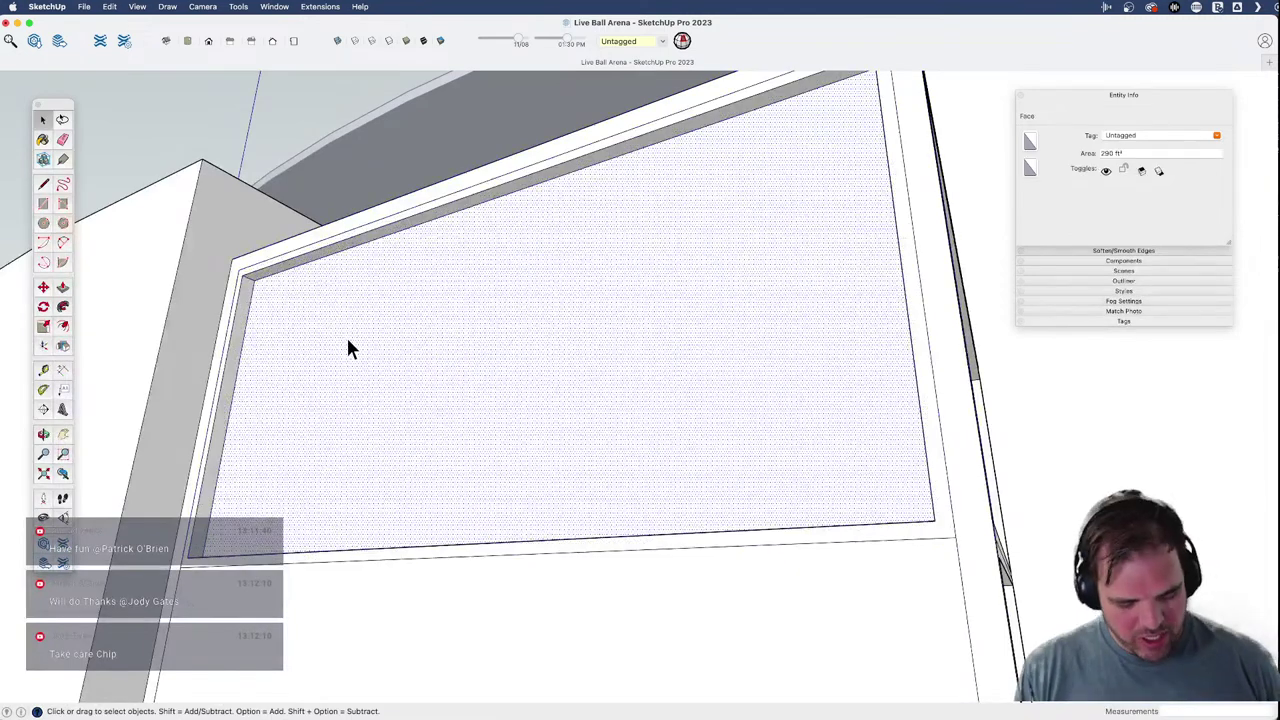
{"action": "double_click", "coordinate": [305, 300], "text": "alt"}
{"action": "left_click", "coordinate": [264, 271], "text": "alt"}
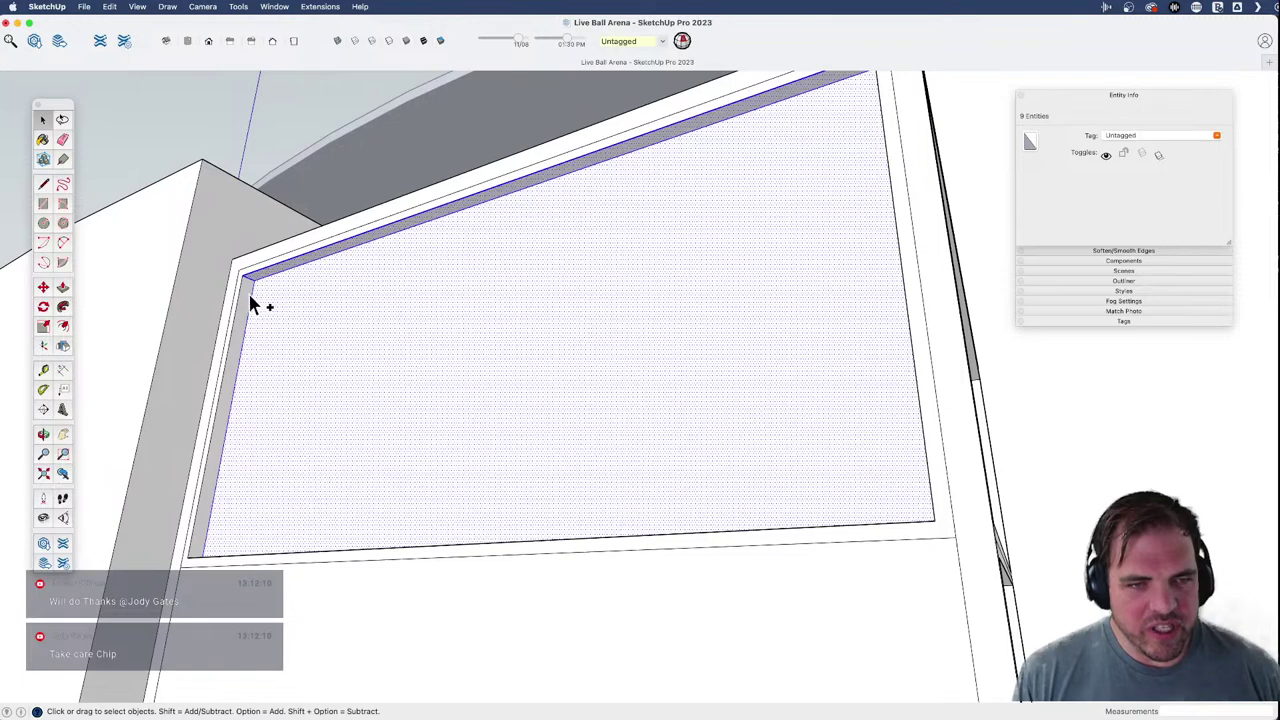
{"action": "left_click", "coordinate": [247, 294], "text": "alt"}
- Add the right and lower reveal faces of the recessed panel to the selection
{"action": "middle_click_drag", "start_coordinate": [458, 343], "coordinate": [923, 580]}
{"action": "scroll", "coordinate": [677, 380], "scroll_direction": "up", "scroll_amount": 5}
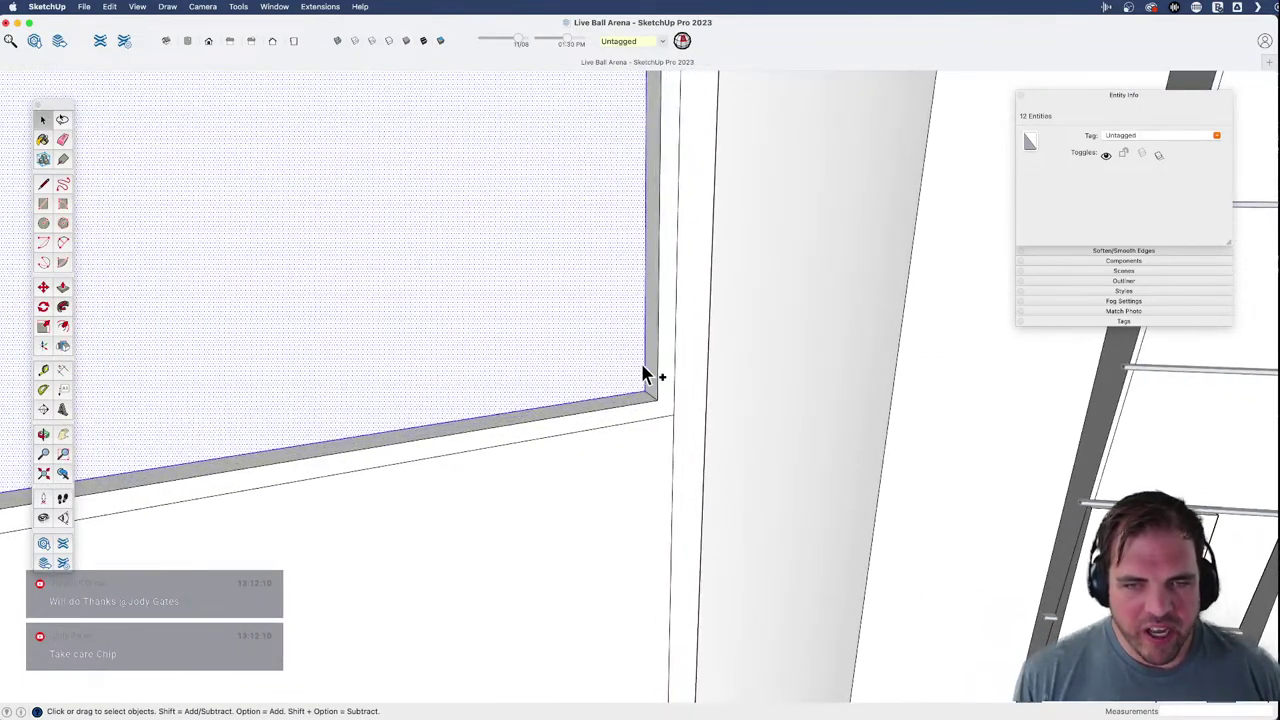
{"action": "double_click", "coordinate": [648, 358], "text": "alt"}
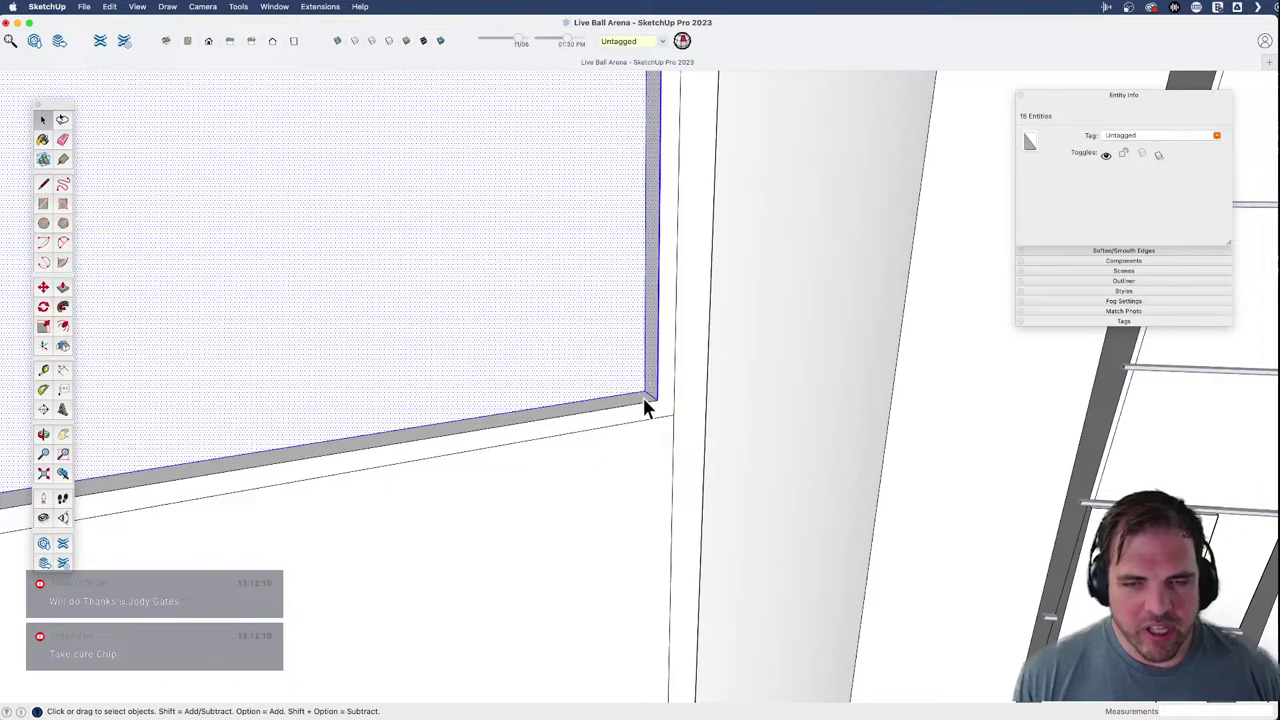
{"action": "scroll", "coordinate": [641, 397], "scroll_direction": "up", "scroll_amount": 2}
{"action": "left_click", "coordinate": [640, 400], "text": "alt"}
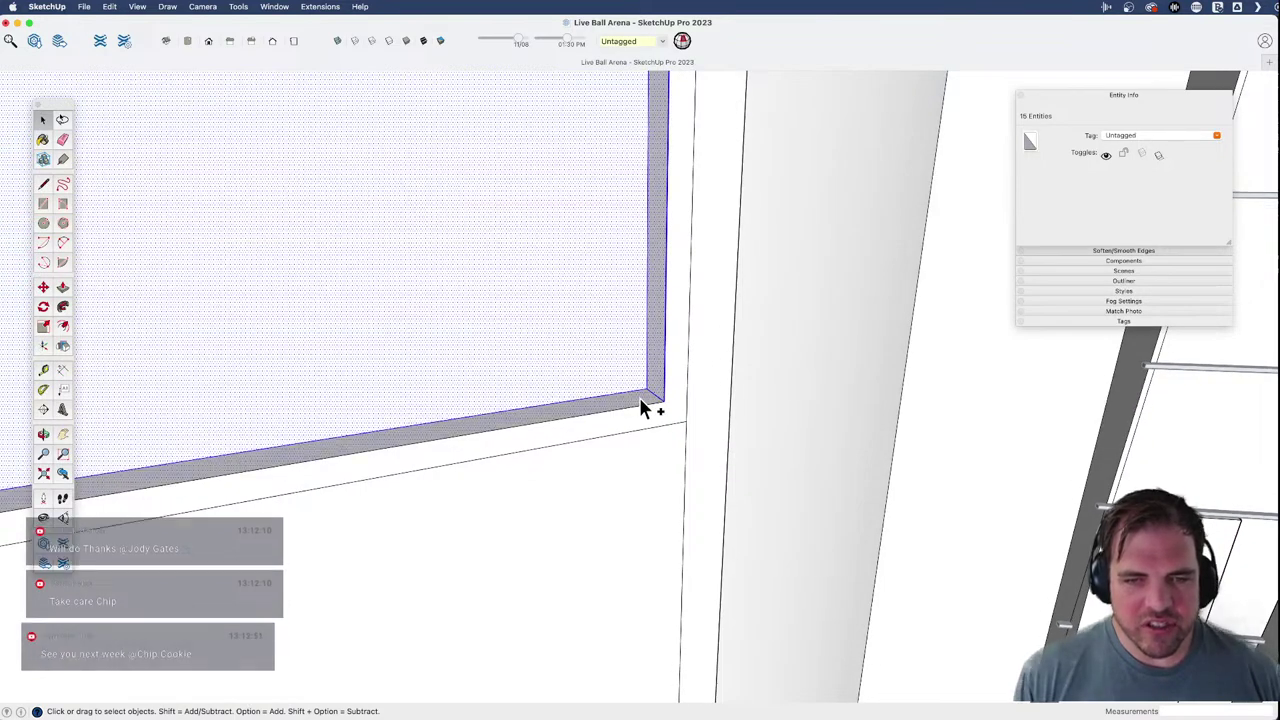
{"action": "scroll", "coordinate": [703, 412], "scroll_direction": "down", "scroll_amount": 5}
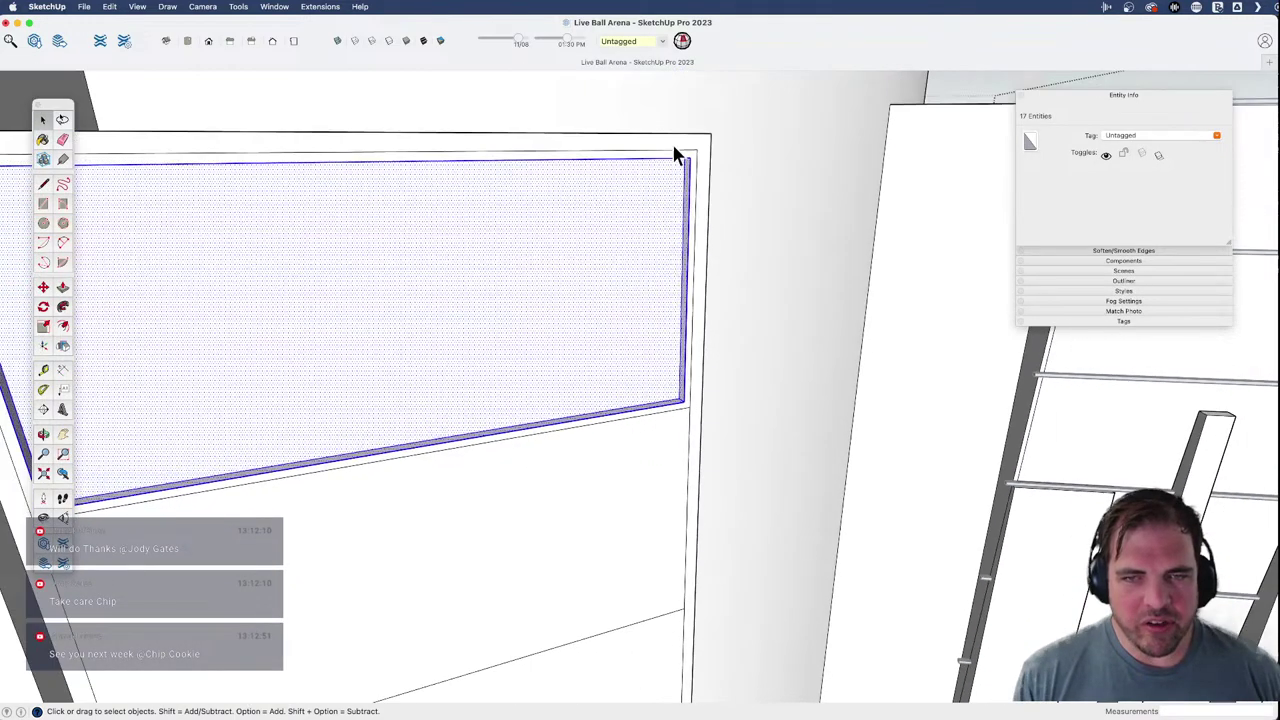
{"action": "scroll", "coordinate": [400, 243], "scroll_direction": "down", "scroll_amount": 5}
- Make the selected recessed panel and its reveals into a component that replaces the selection
{"action": "middle_click_drag", "start_coordinate": [614, 309], "coordinate": [410, 207]}
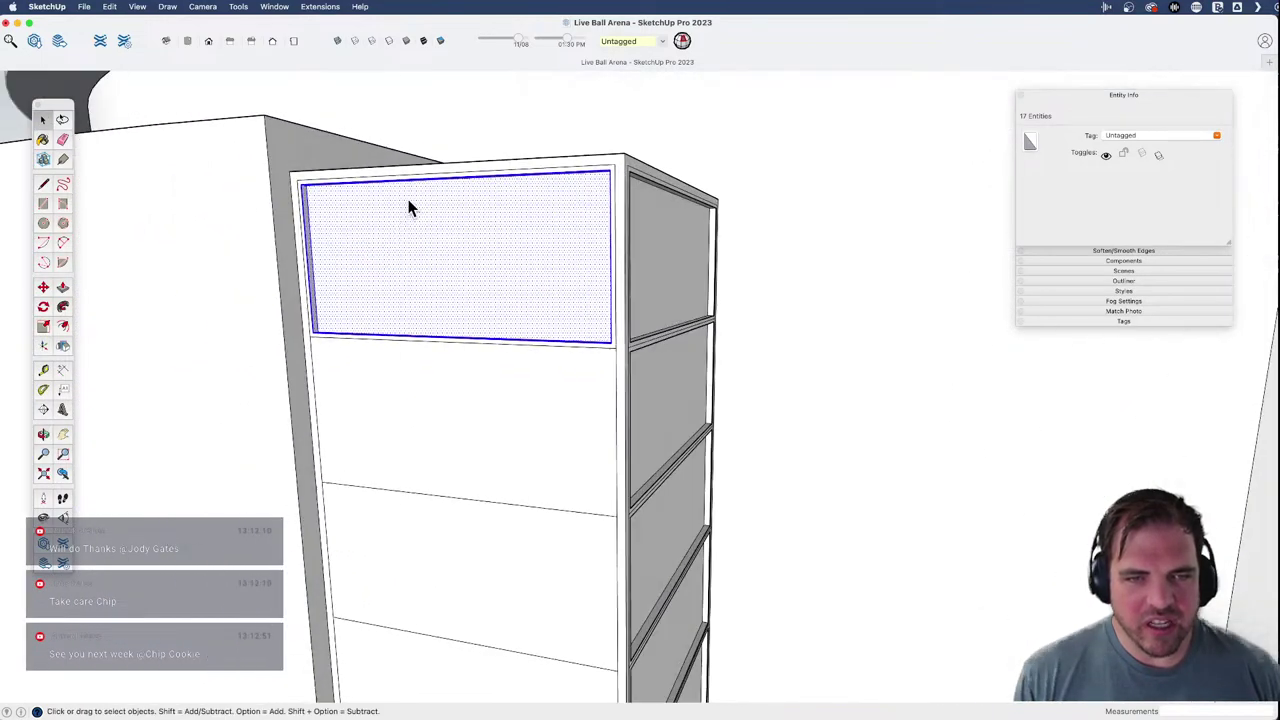
{"action": "right_click", "coordinate": [410, 207]}
{"action": "left_click", "coordinate": [468, 293]}
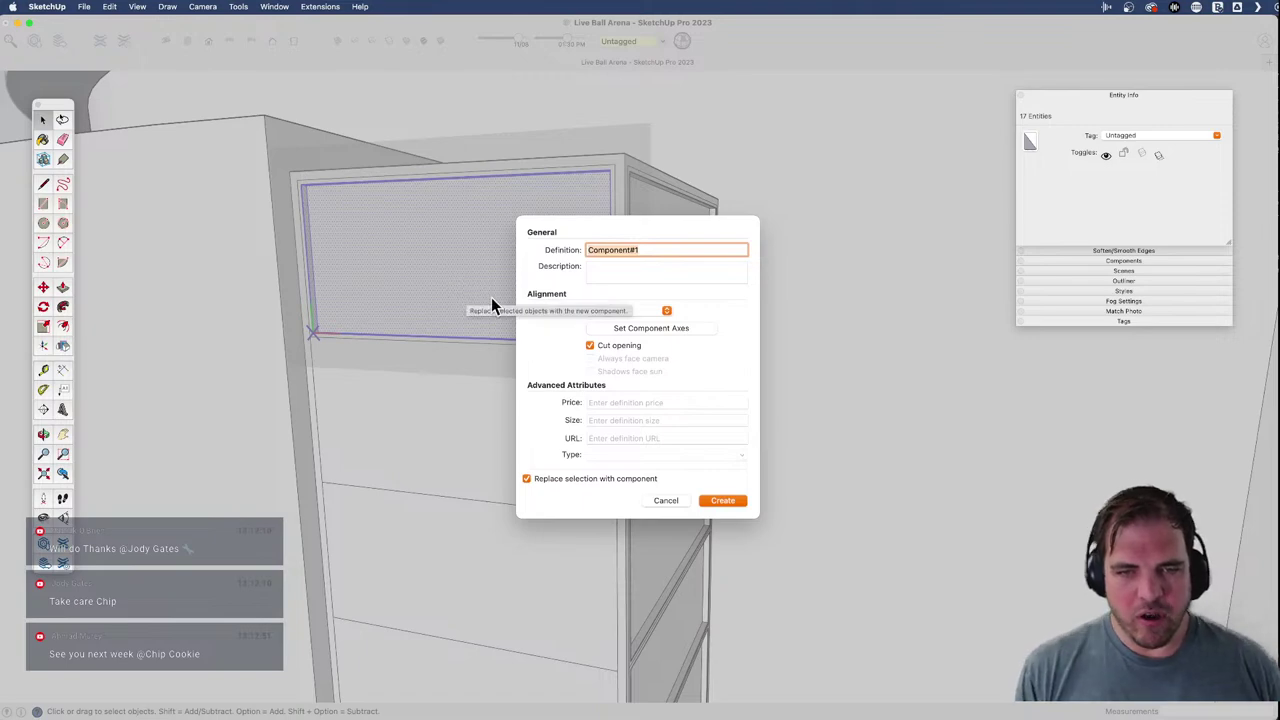
{"action": "left_click", "coordinate": [718, 500]}
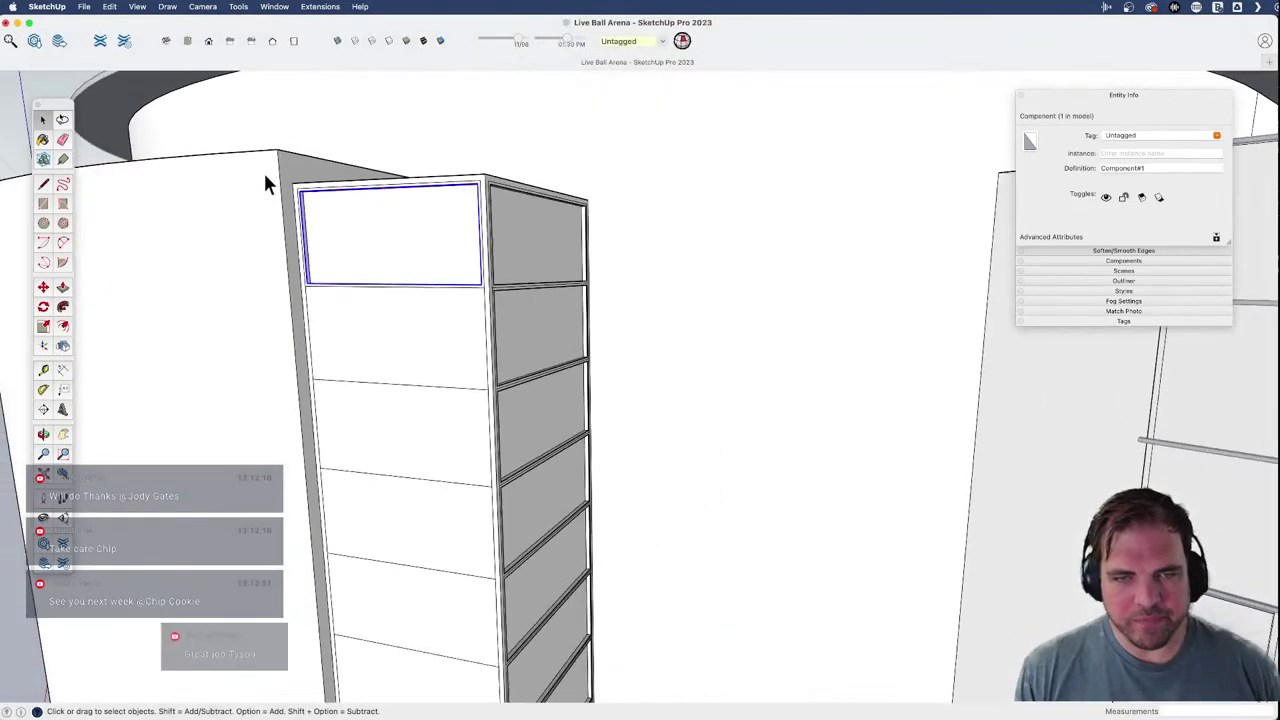
- Copy the panel component down one bay, about 12' 1 1/4", and array it 8 times down the tower's front
{"action": "key", "text": "m"}
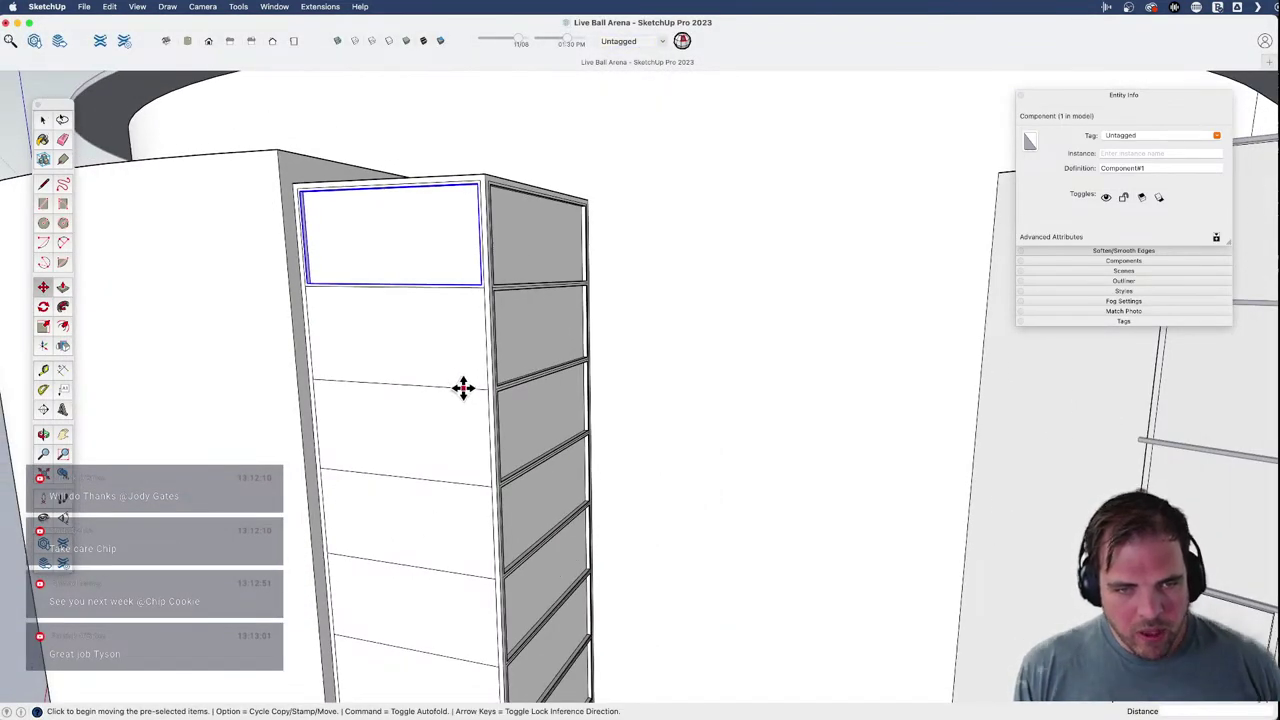
{"action": "key", "text": "alt"}
{"action": "left_click", "coordinate": [463, 389]}
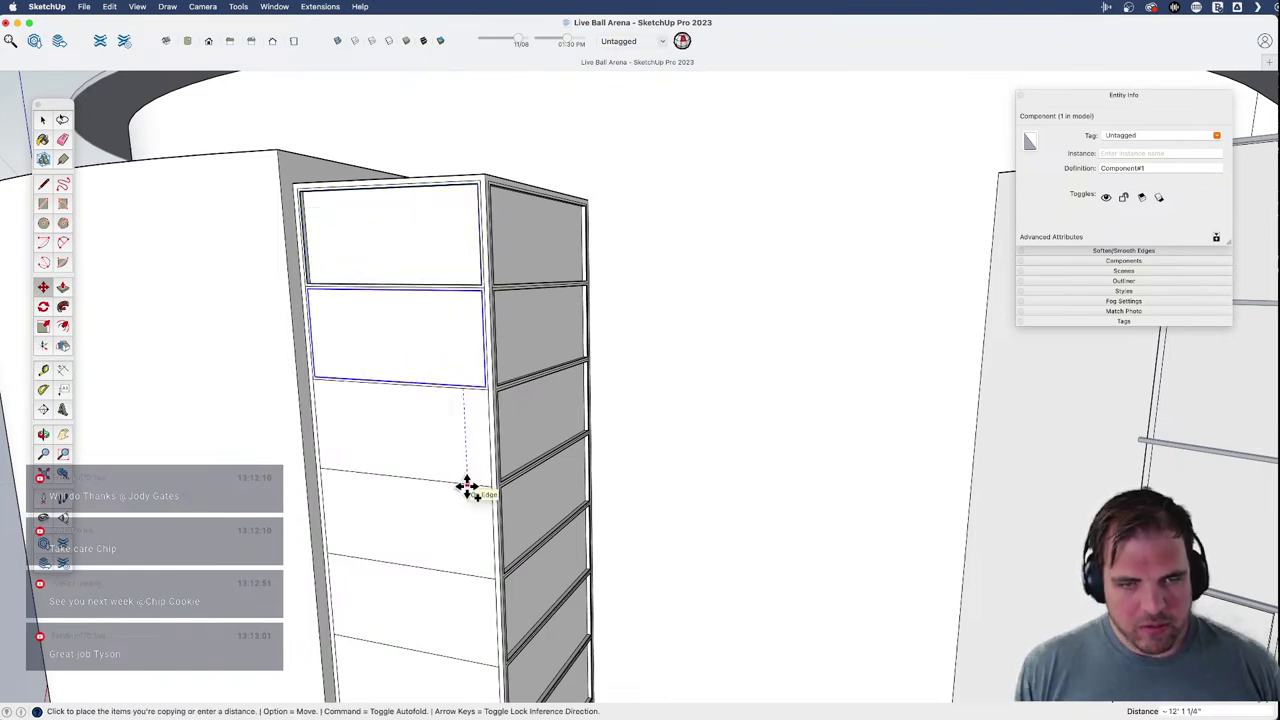
{"action": "left_click", "coordinate": [466, 487]}
{"action": "type", "text": "8"}
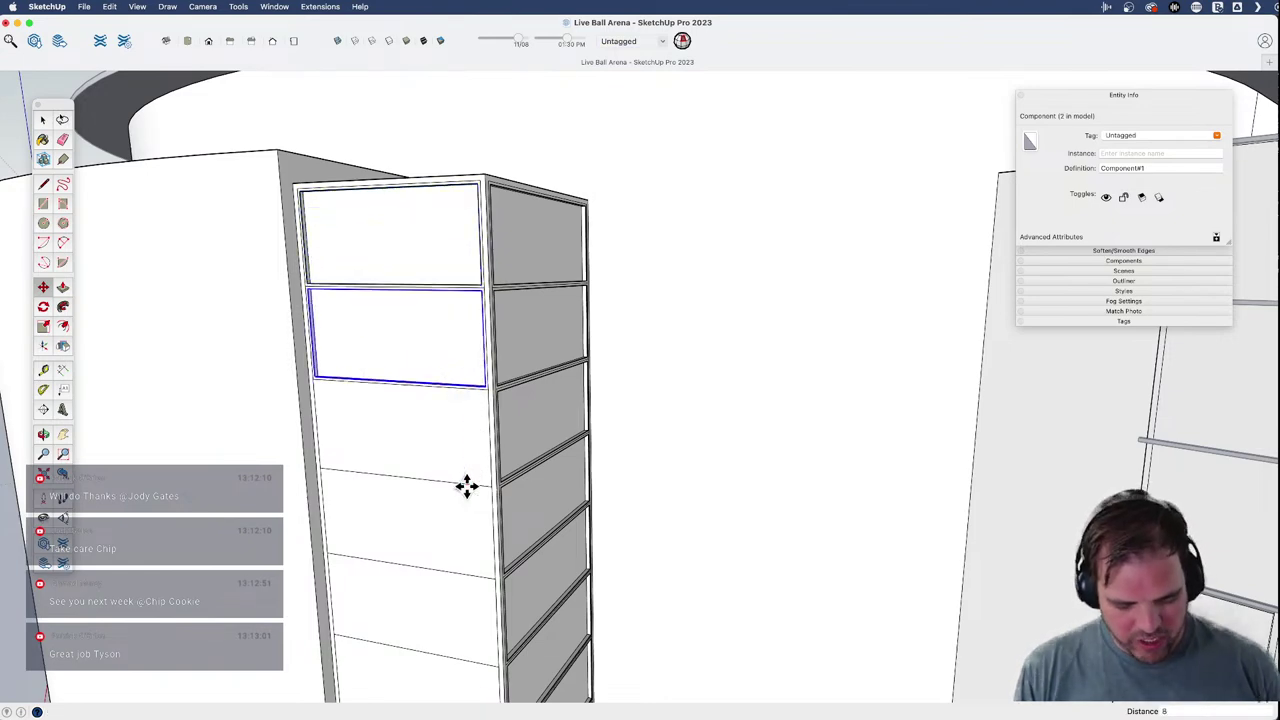
{"action": "type", "text": "x"}
{"action": "key", "text": "Return"}
- Open one window panel component on the tower's side face for editing and select its large face
{"action": "scroll", "coordinate": [454, 471], "scroll_direction": "down", "scroll_amount": 4}
{"action": "middle_click_drag", "start_coordinate": [390, 420], "coordinate": [365, 385], "text": "shift"}
{"action": "middle_click_drag", "start_coordinate": [365, 385], "coordinate": [446, 474]}
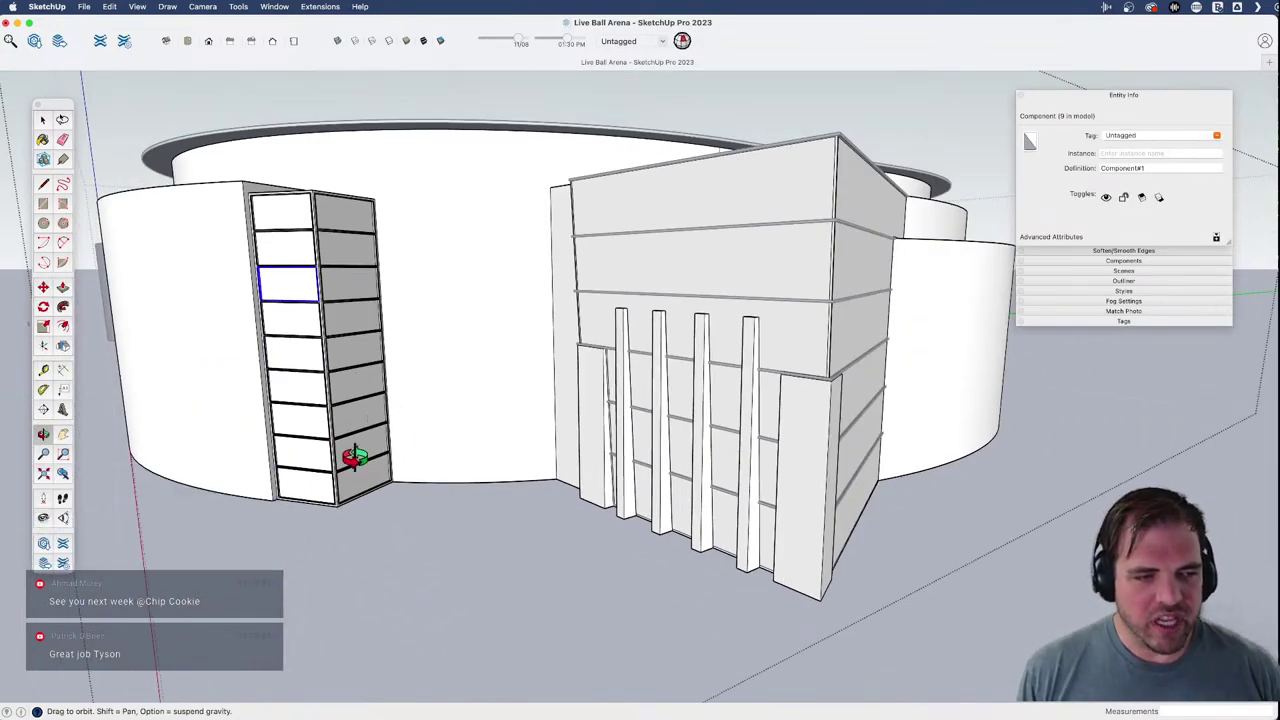
{"action": "scroll", "coordinate": [323, 410], "scroll_direction": "up", "scroll_amount": 4}
{"action": "middle_click_drag", "start_coordinate": [323, 404], "coordinate": [400, 206]}
{"action": "key", "text": "space"}
{"action": "double_click", "coordinate": [397, 366]}
{"action": "left_click", "coordinate": [406, 372]}
{"action": "scroll", "coordinate": [410, 378], "scroll_direction": "up", "scroll_amount": 3}
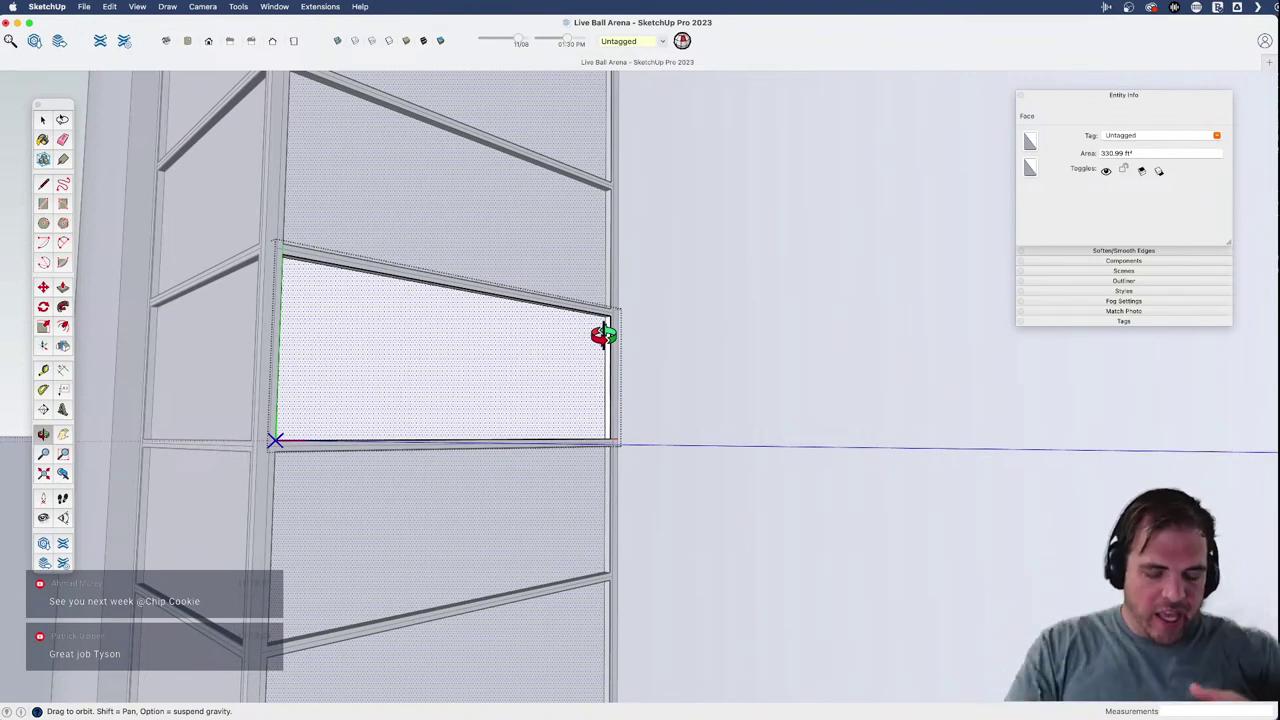
- Try to offset the window panel's face inward and push its inner face in about 7 3/16 inches
{"action": "key", "text": "f"}
{"action": "double_click", "coordinate": [480, 314]}
{"action": "key", "text": "p"}
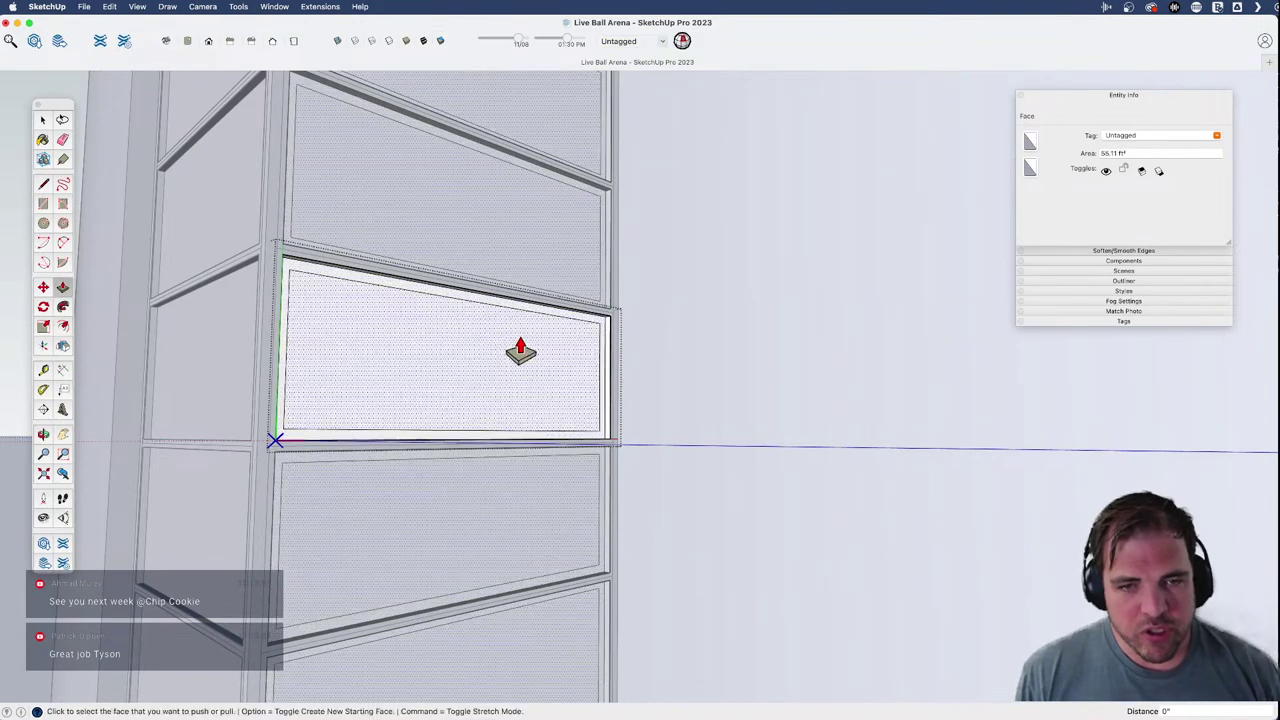
{"action": "left_click", "coordinate": [520, 352]}
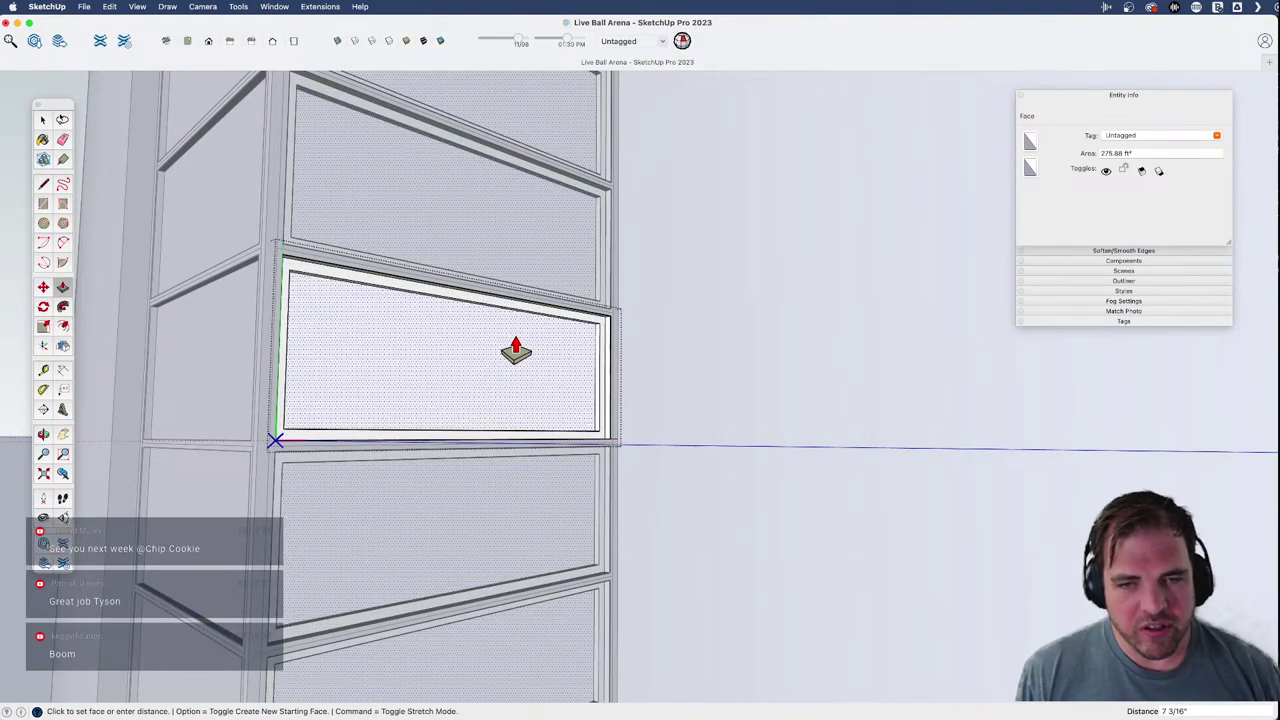
{"action": "middle_click_drag", "start_coordinate": [516, 352], "coordinate": [438, 292]}
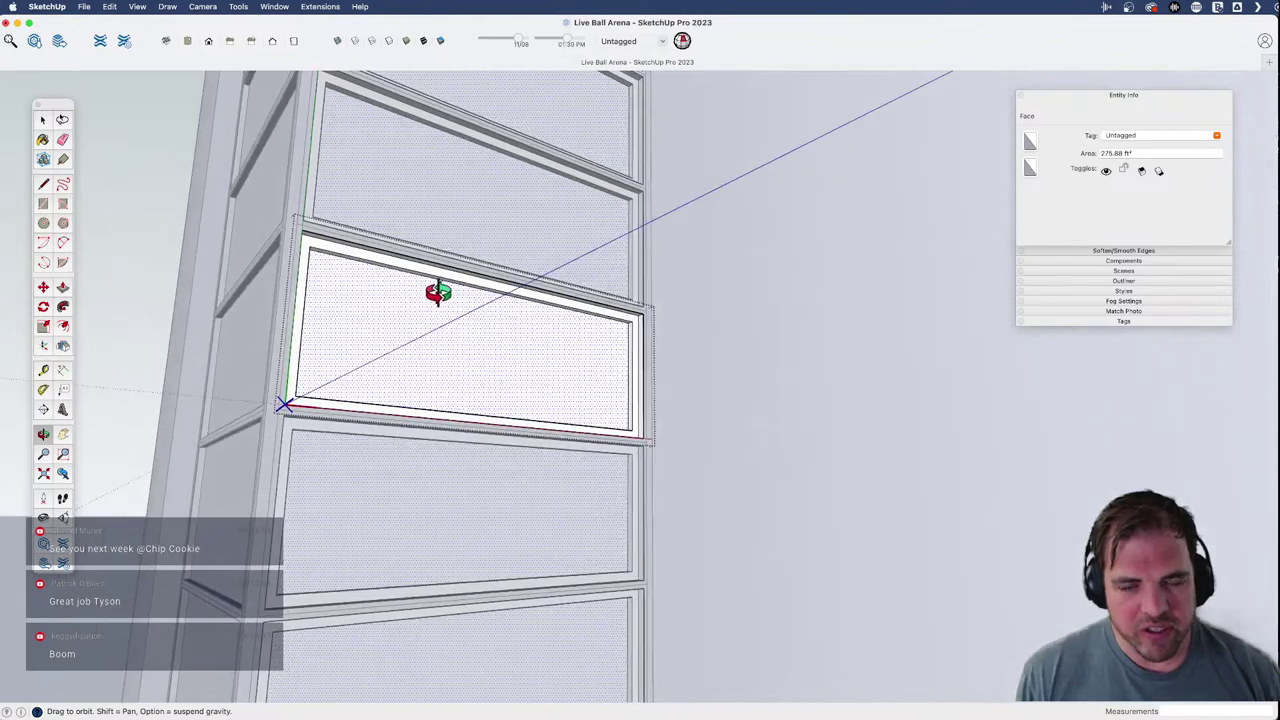
{"action": "left_click", "coordinate": [495, 314]}
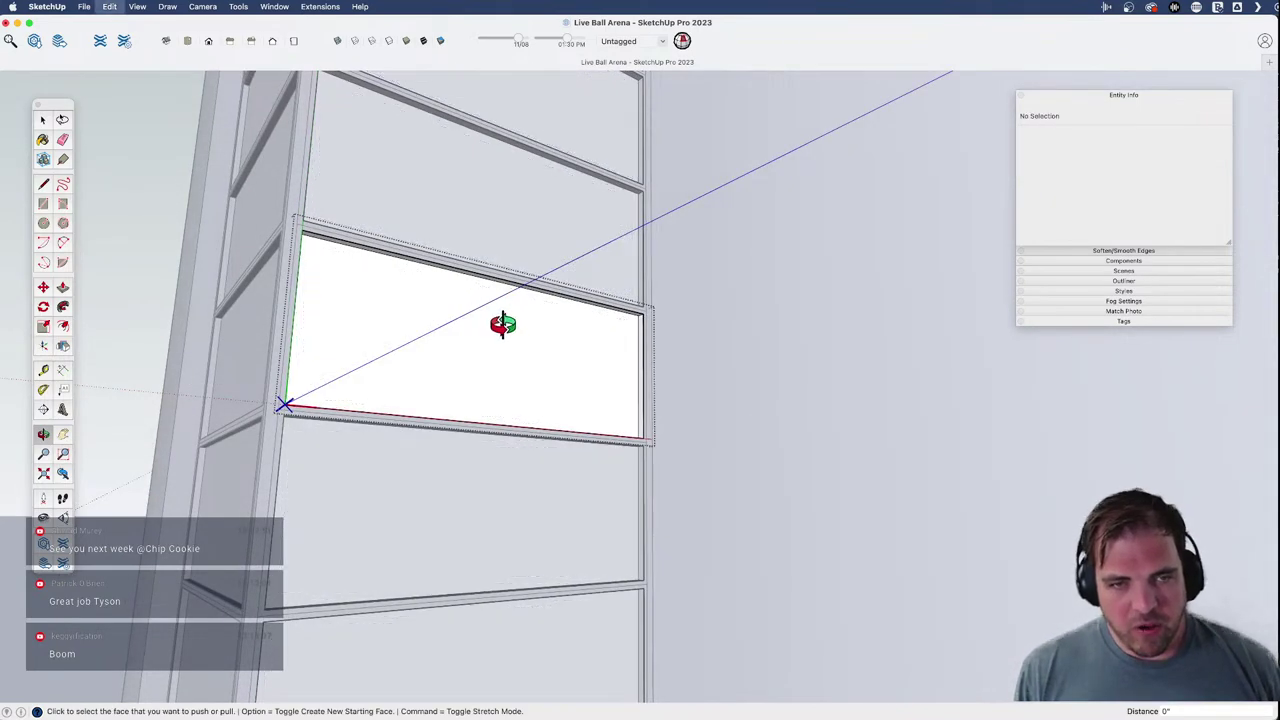
- Offset the window panel's face inward about 6 3/8 inches and split the inner face with a vertical line through its midpoints
{"action": "scroll", "coordinate": [495, 316], "scroll_direction": "up", "scroll_amount": 2}
{"action": "key", "text": "f"}
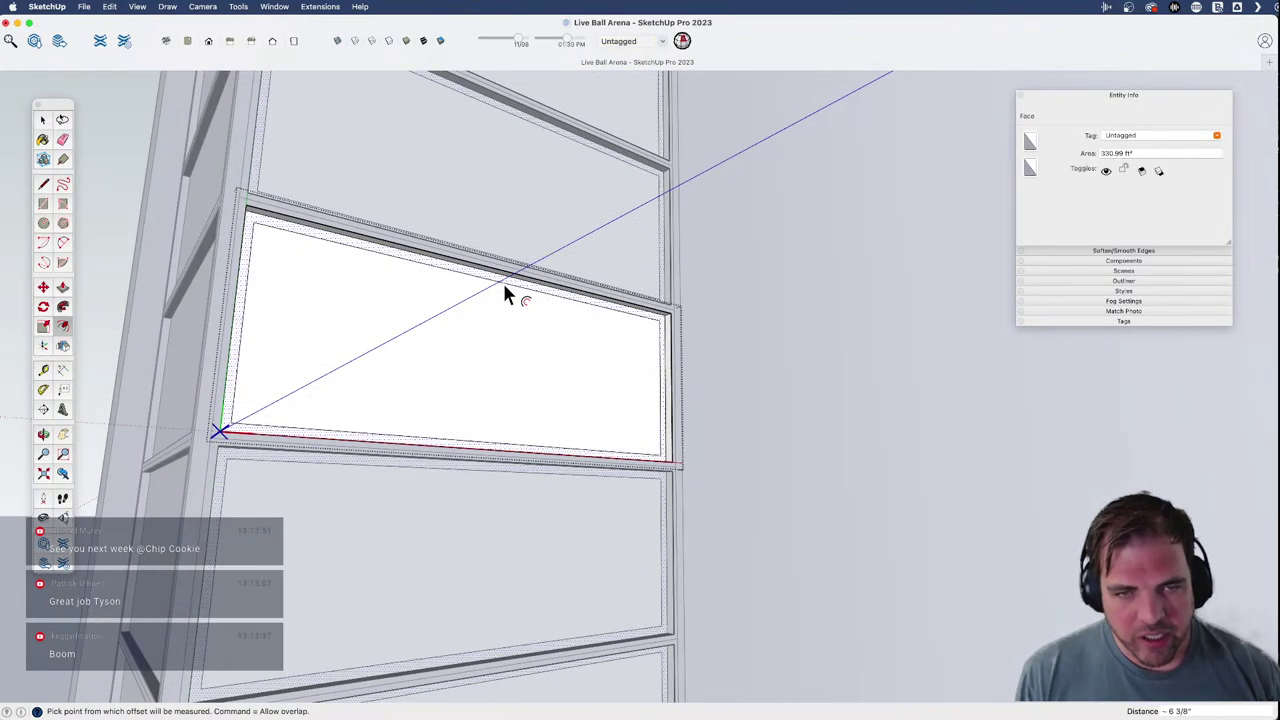
{"action": "key", "text": "l"}
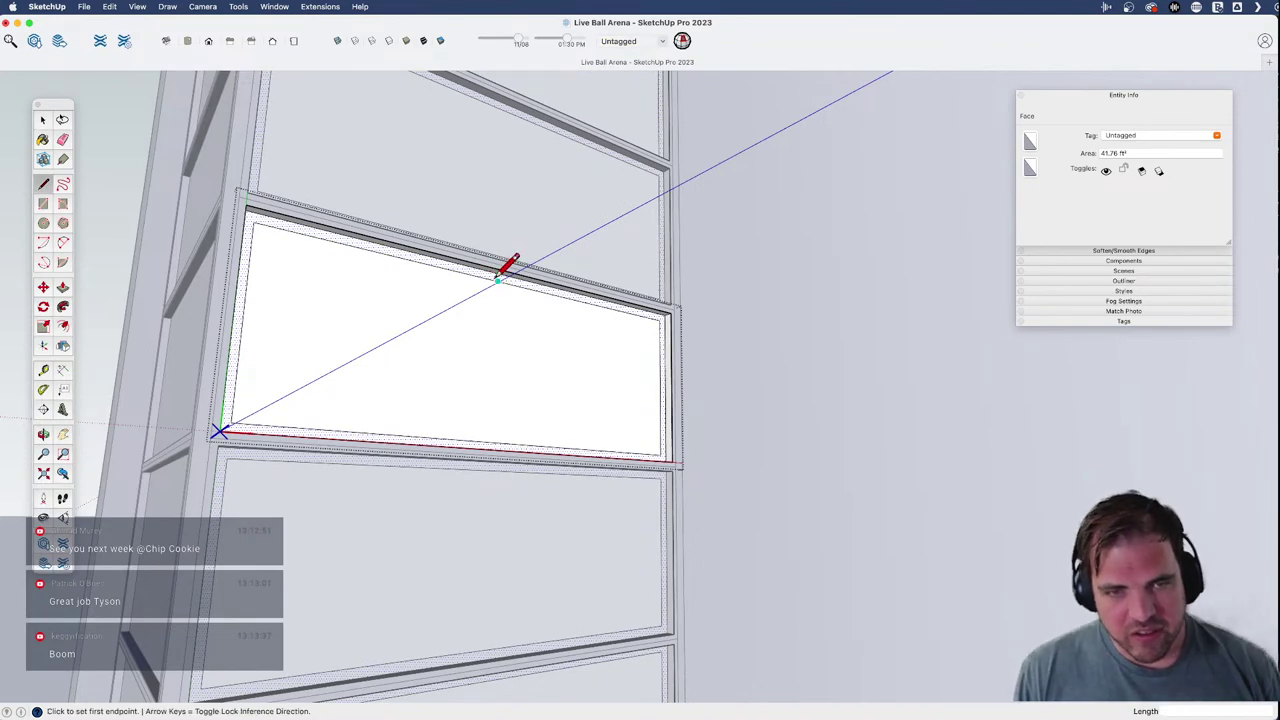
{"action": "left_click", "coordinate": [497, 282]}
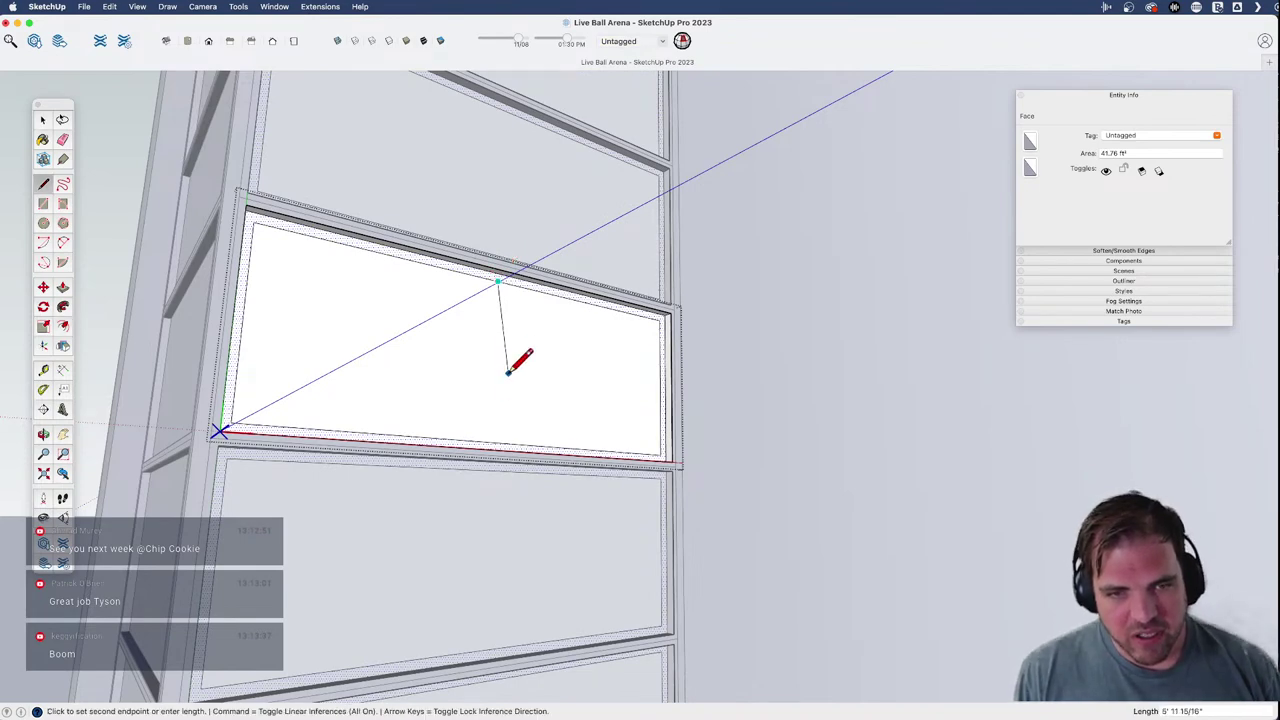
{"action": "left_click", "coordinate": [491, 440]}
{"action": "middle_click_drag", "start_coordinate": [497, 428], "coordinate": [490, 355]}
{"action": "key", "text": "f"}
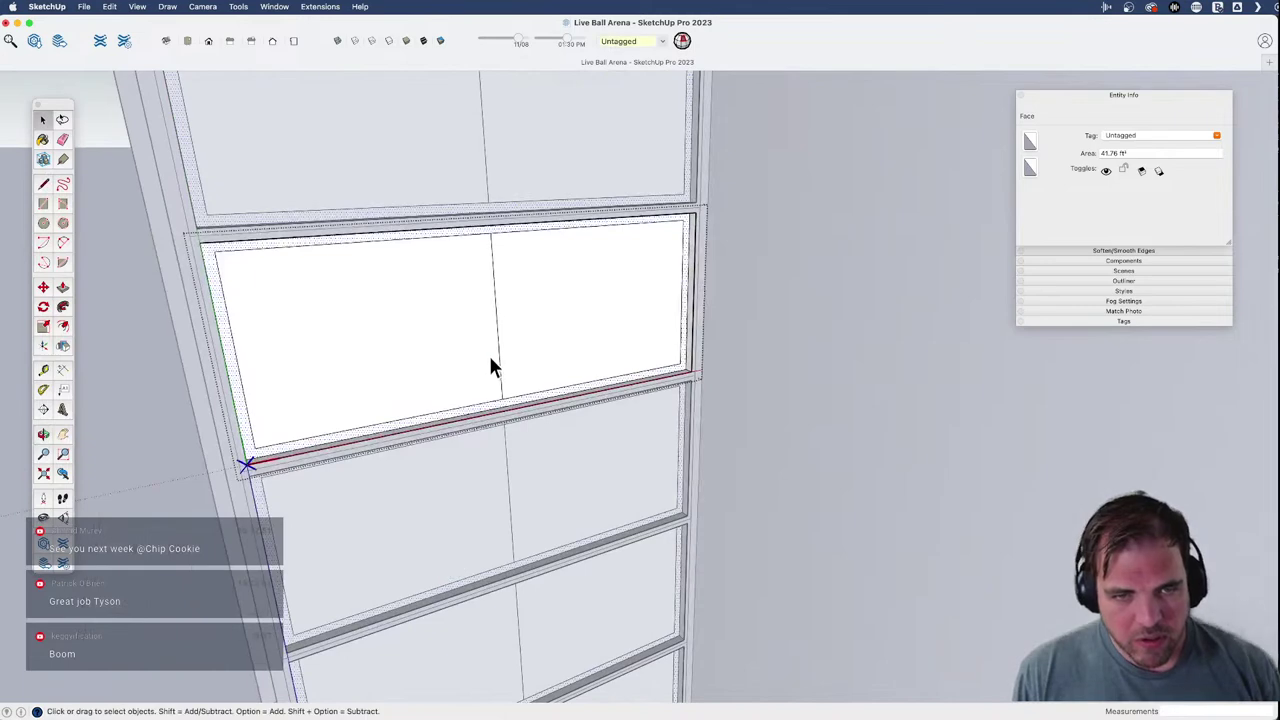
{"action": "double_click", "coordinate": [491, 346]}
{"action": "key", "text": "space"}
{"action": "key", "text": "super+z"}
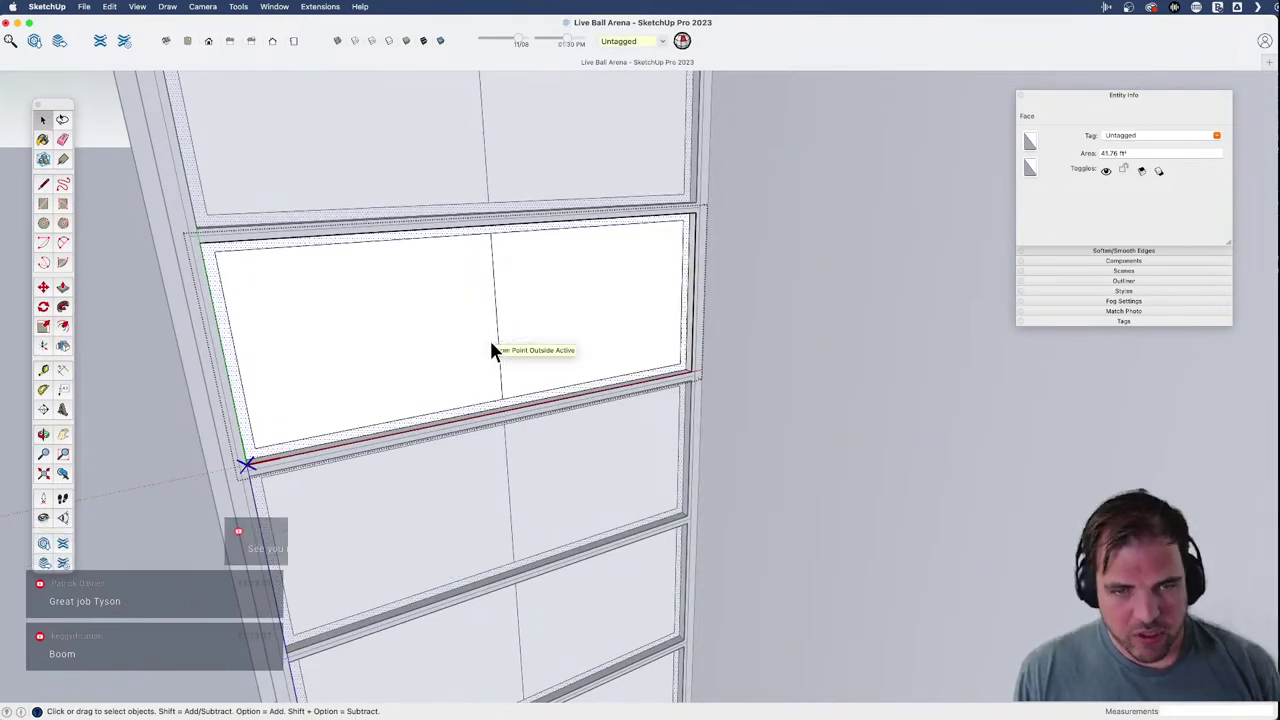
- Offset the left half of the split window pane inward about 3 7/8 inches
{"action": "left_click", "coordinate": [485, 336]}
{"action": "key", "text": "f"}
{"action": "left_click", "coordinate": [492, 327]}
{"action": "key", "text": "Escape"}
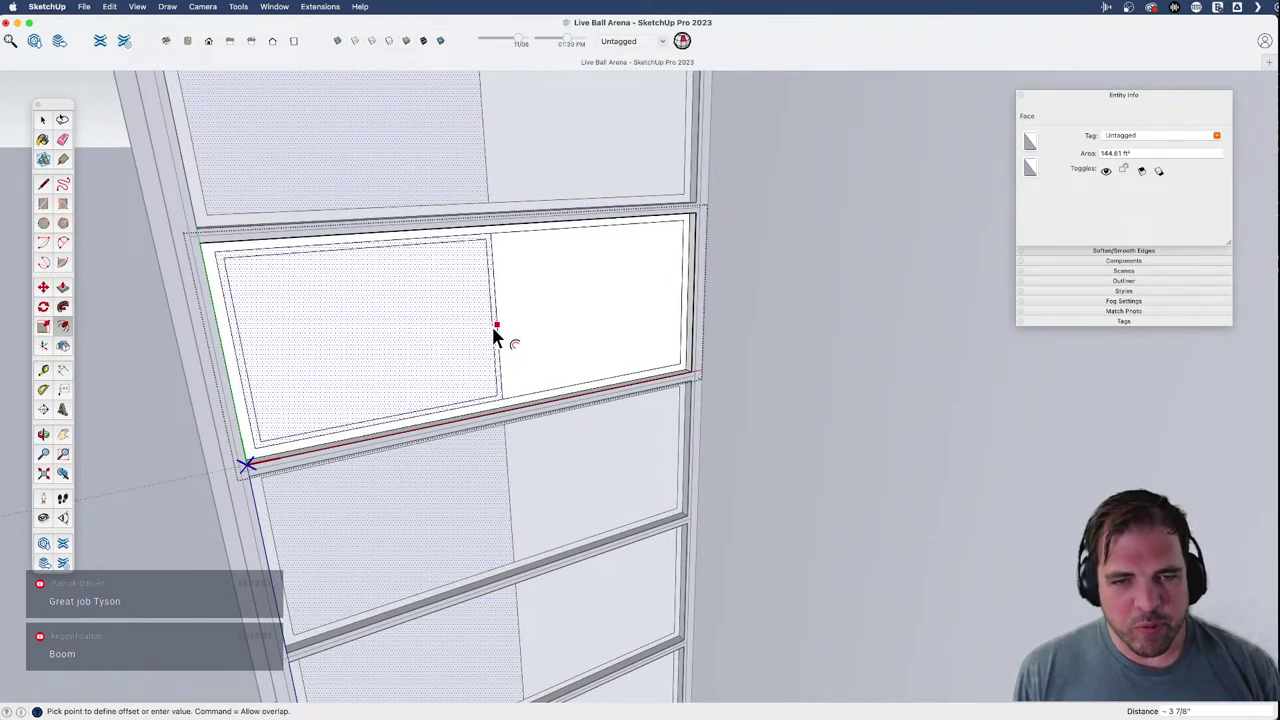
- Offset the right half of the window pane inward to match the left half and erase the dividing line between them
{"action": "key", "text": "space"}
{"action": "left_click", "coordinate": [514, 323]}
{"action": "key", "text": "f"}
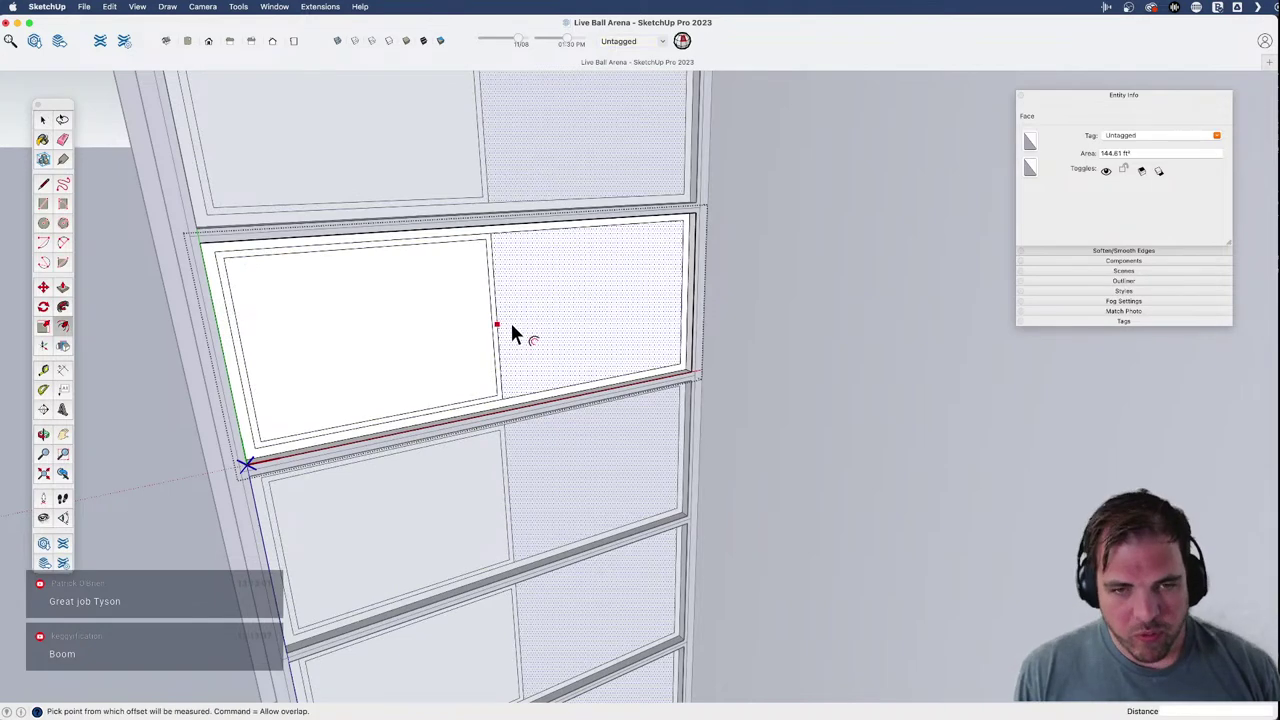
{"action": "double_click", "coordinate": [510, 326]}
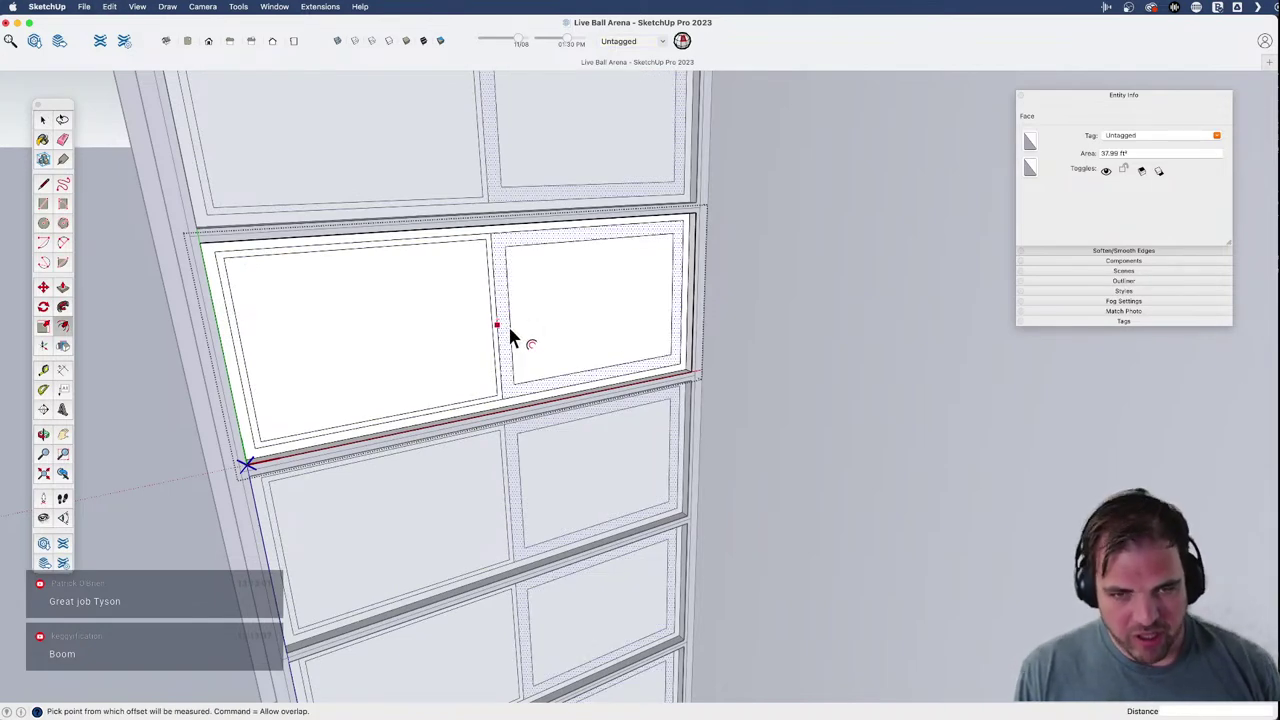
{"action": "key", "text": "super+z"}
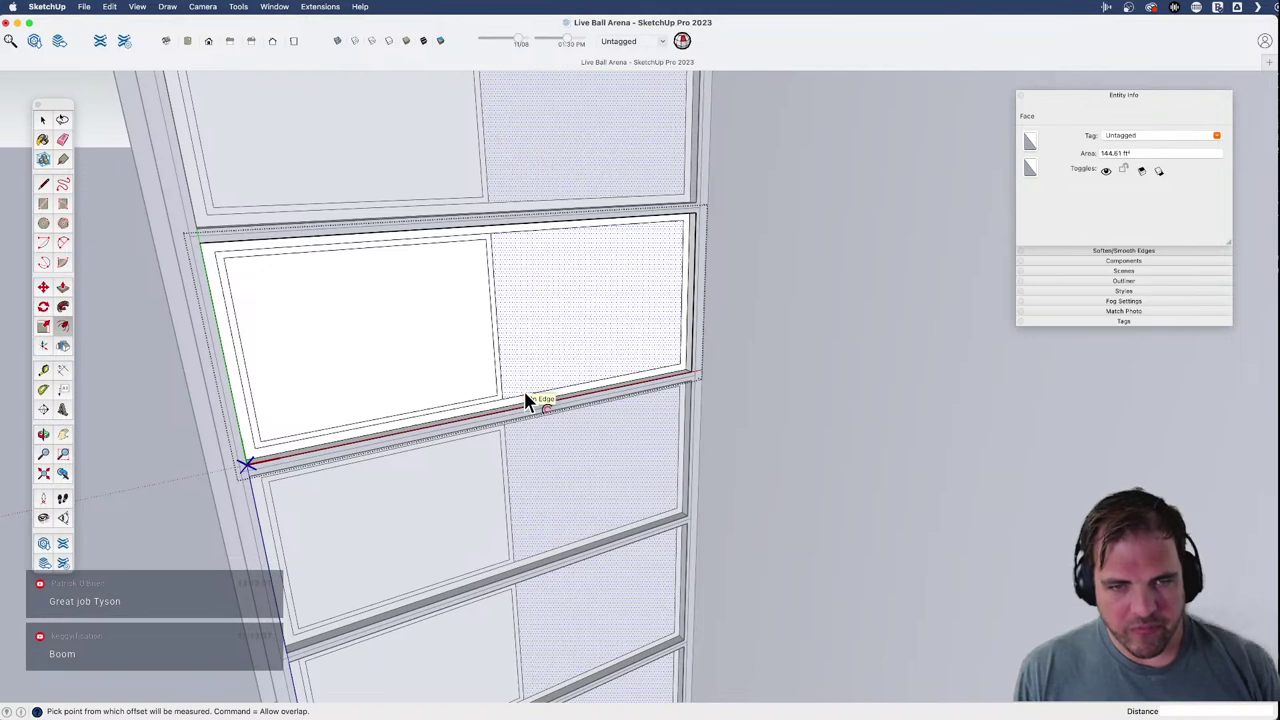
{"action": "key", "text": "e"}
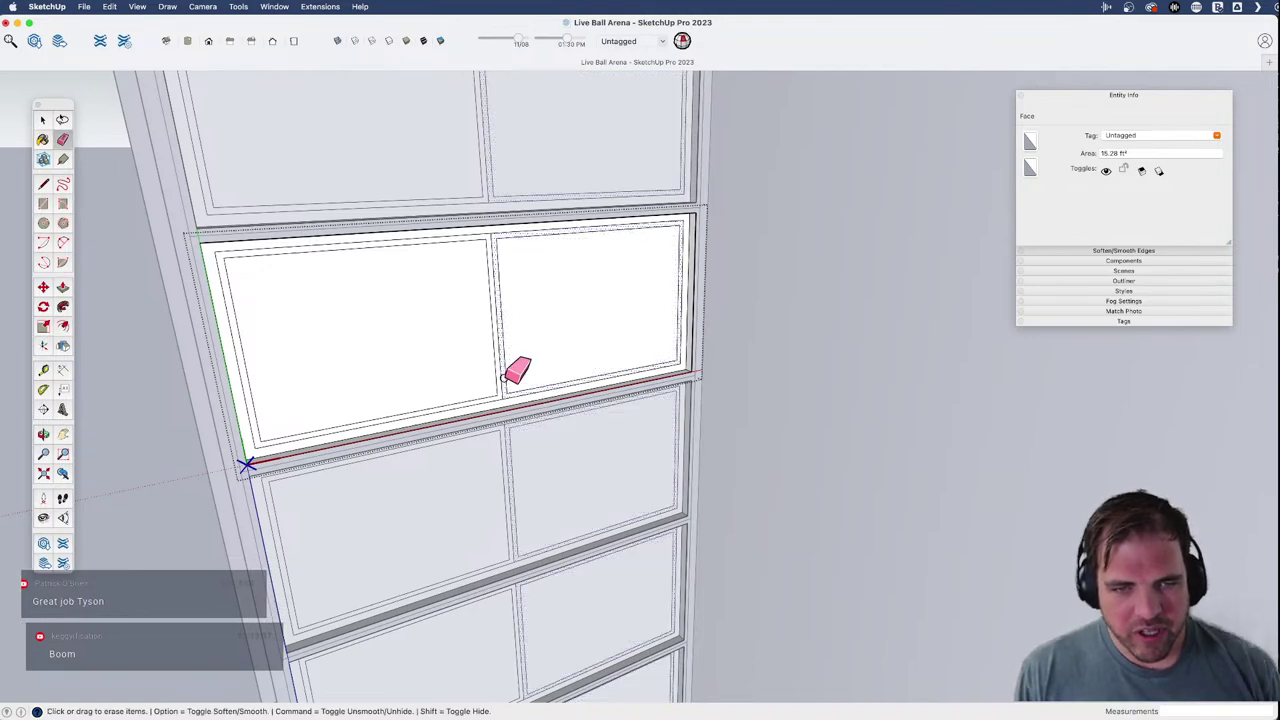
- Push the left and right inner panes of the window panel inward to recess them within the frame
{"action": "key", "text": "p"}
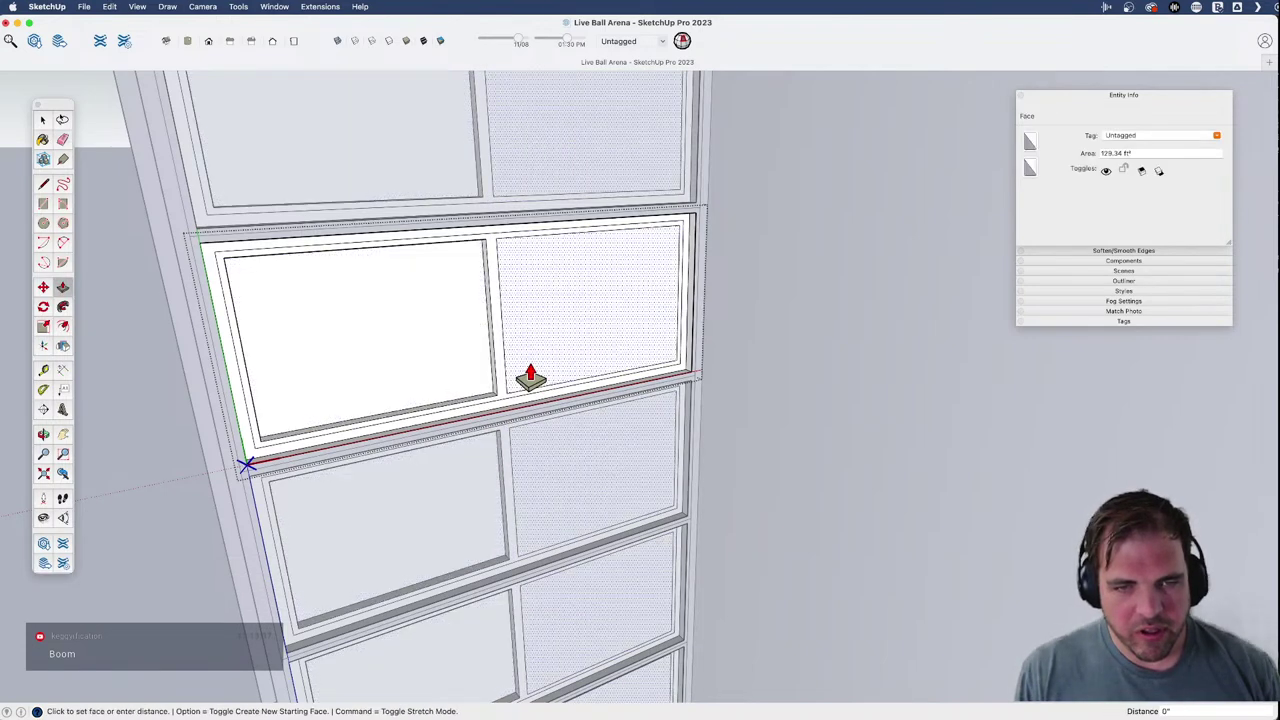
{"action": "scroll", "coordinate": [527, 375], "scroll_direction": "down", "scroll_amount": 4}
{"action": "middle_click_drag", "start_coordinate": [527, 375], "coordinate": [606, 391]}
{"action": "key", "text": "space"}
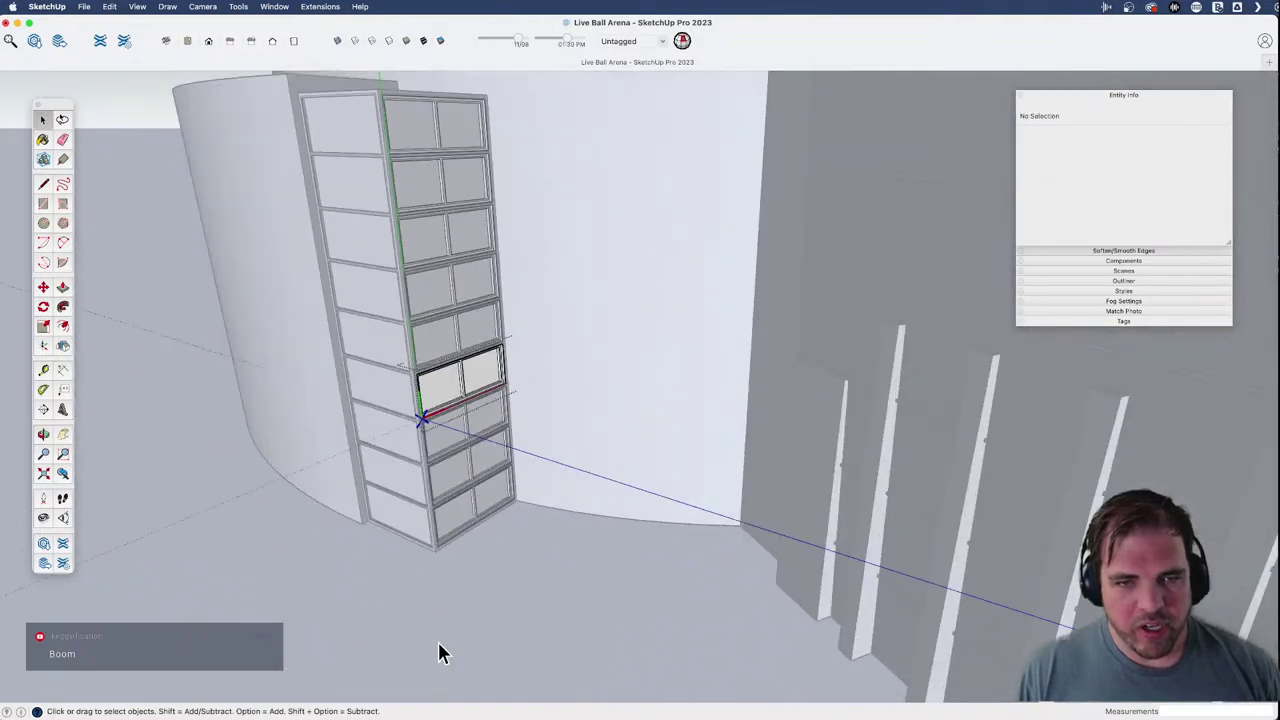
- Leave the window panel component and open one of the middle entrance pillar components for editing
{"action": "scroll", "coordinate": [414, 214], "scroll_direction": "down", "scroll_amount": 2}
{"action": "middle_click_drag", "start_coordinate": [414, 214], "coordinate": [444, 483]}
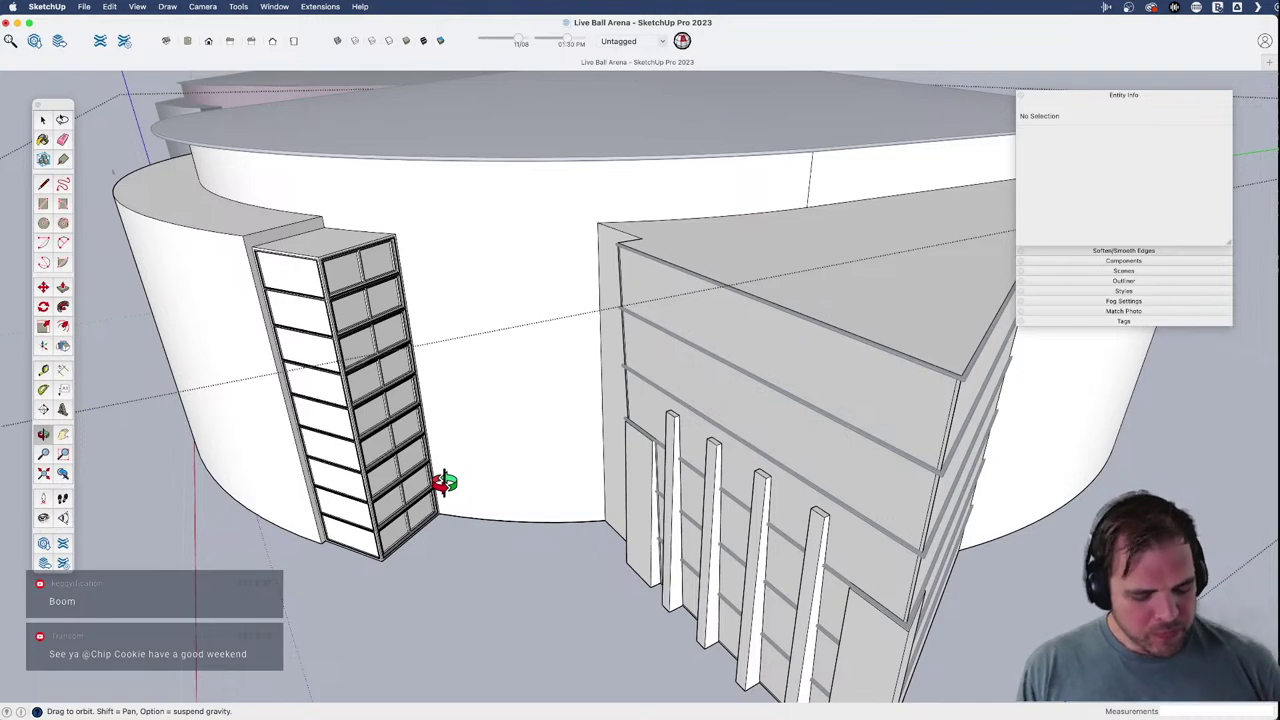
{"action": "left_click_drag", "start_coordinate": [527, 488], "coordinate": [514, 463]}
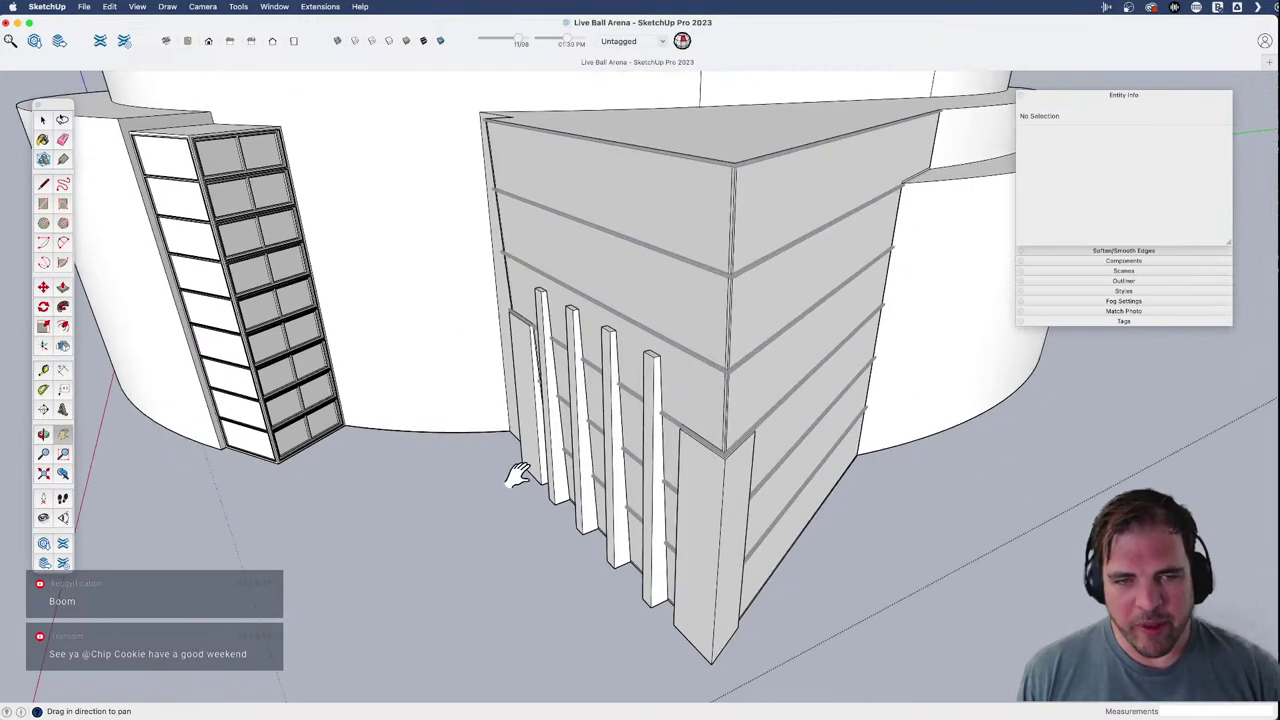
{"action": "key", "text": "space"}
{"action": "middle_click_drag", "start_coordinate": [517, 442], "coordinate": [770, 480]}
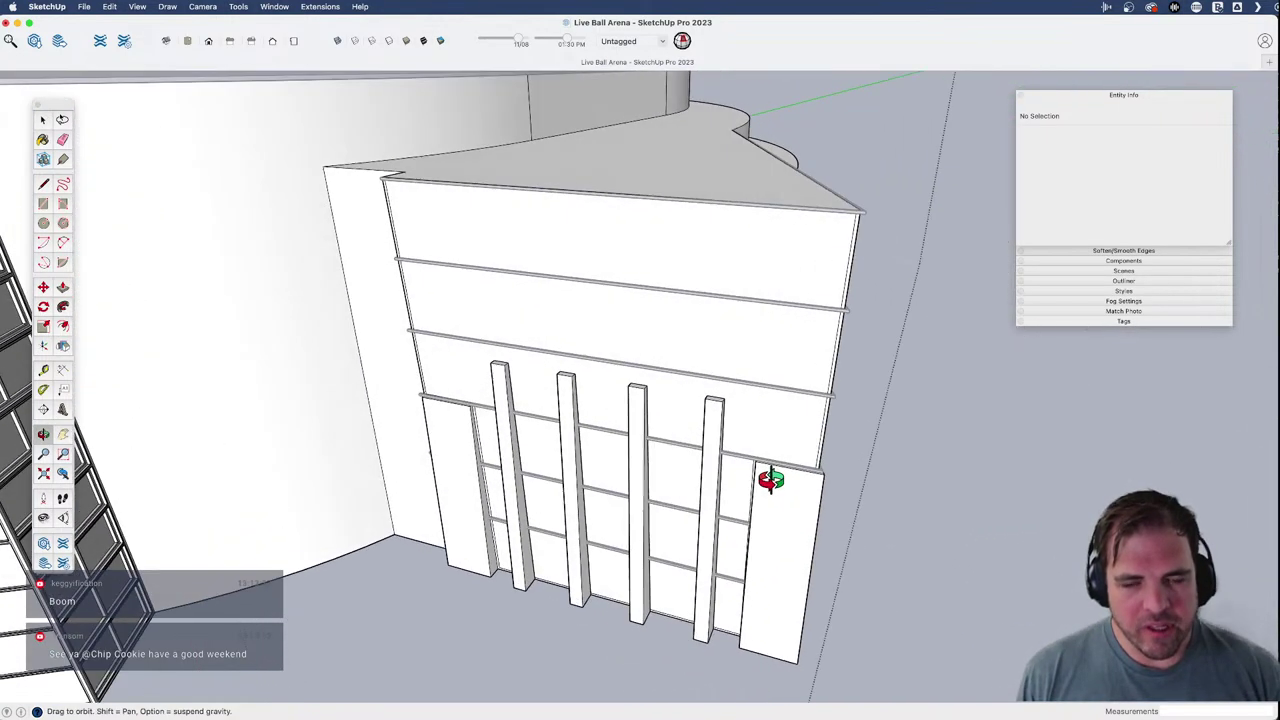
{"action": "scroll", "coordinate": [744, 462], "scroll_direction": "up", "scroll_amount": 6}
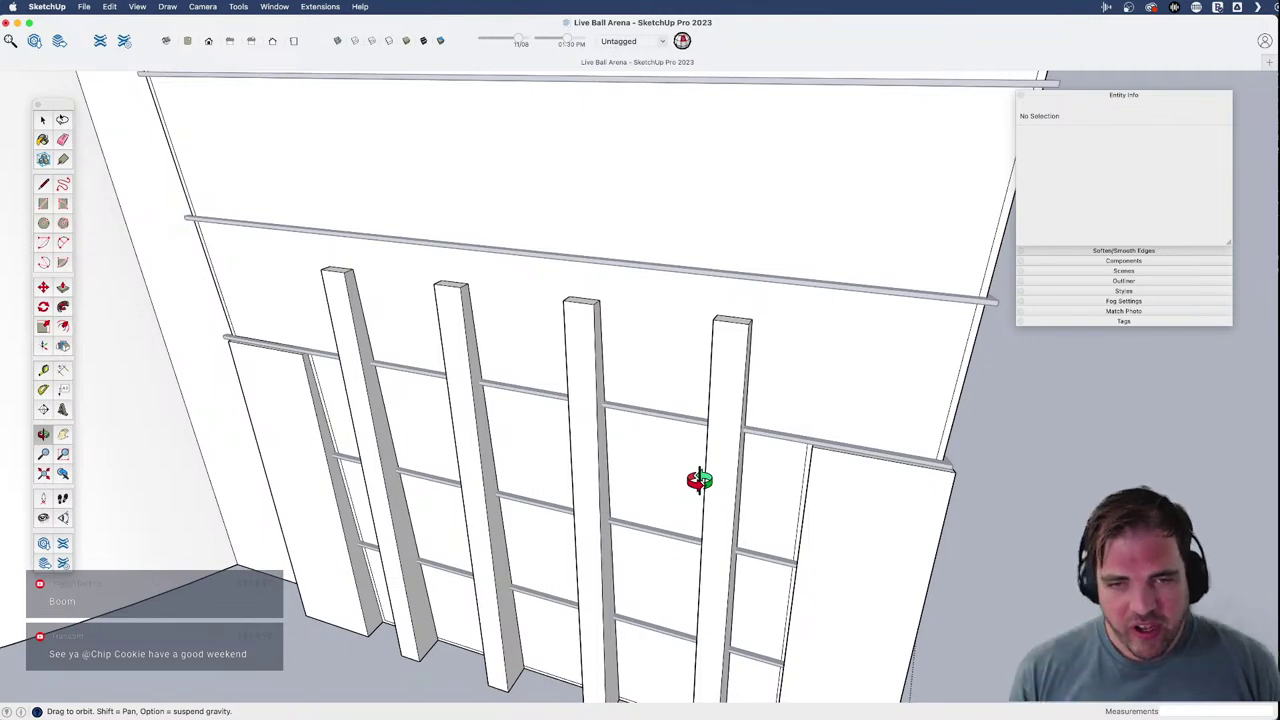
{"action": "key", "text": "space"}
{"action": "left_click", "coordinate": [586, 391]}
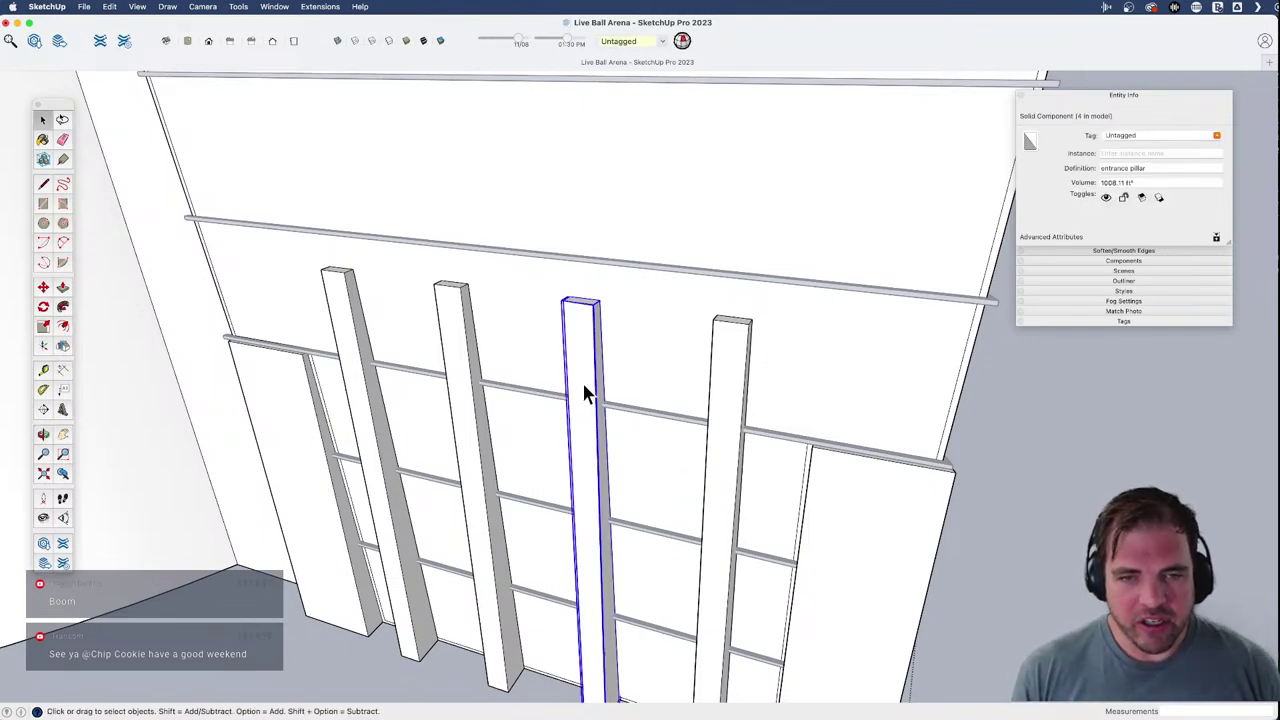
{"action": "double_click", "coordinate": [581, 382]}
{"action": "triple_click", "coordinate": [582, 388]}
- Offset the entrance pillar's front face inward about 8 27/32 inches
{"action": "scroll", "coordinate": [588, 403], "scroll_direction": "up", "scroll_amount": 3}
{"action": "mouse_move", "coordinate": [588, 403]}
{"action": "middle_mouse_down", "text": "shift"}
{"action": "mouse_move", "coordinate": [585, 345]}
{"action": "mouse_move", "coordinate": [596, 381]}
{"action": "middle_mouse_up", "text": "shift"}
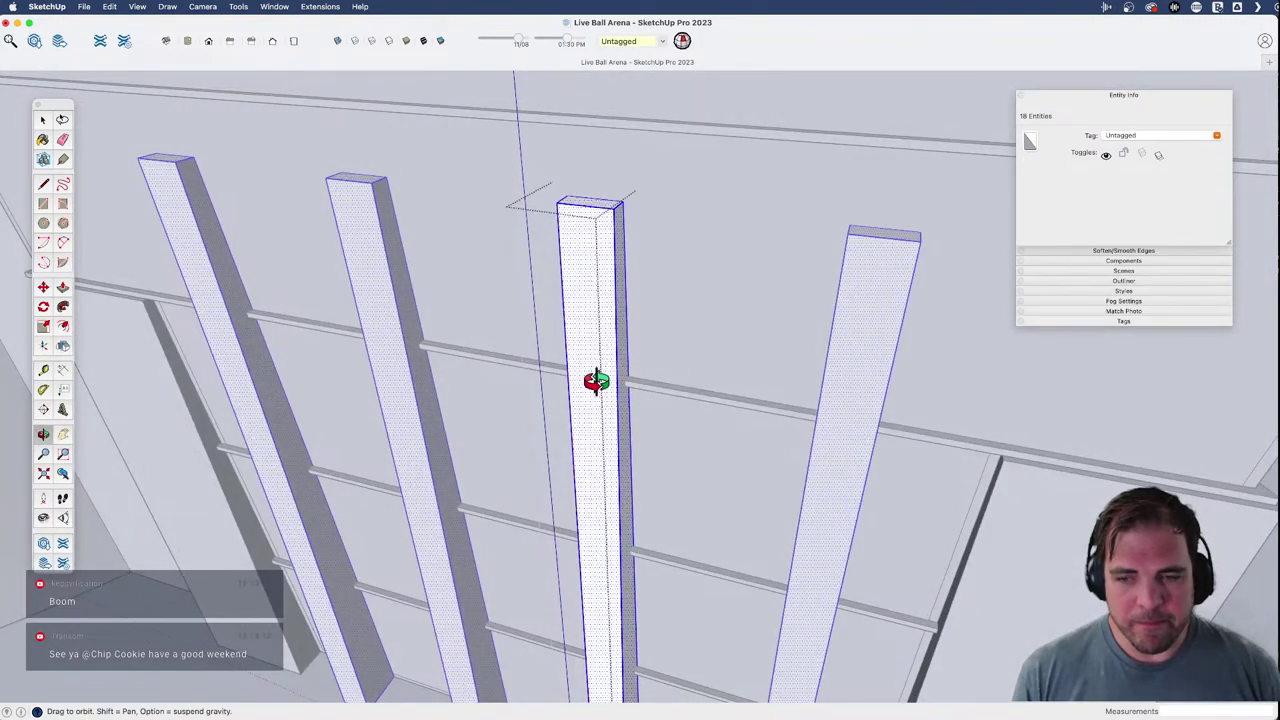
{"action": "key", "text": "space"}
{"action": "left_click", "coordinate": [576, 310]}
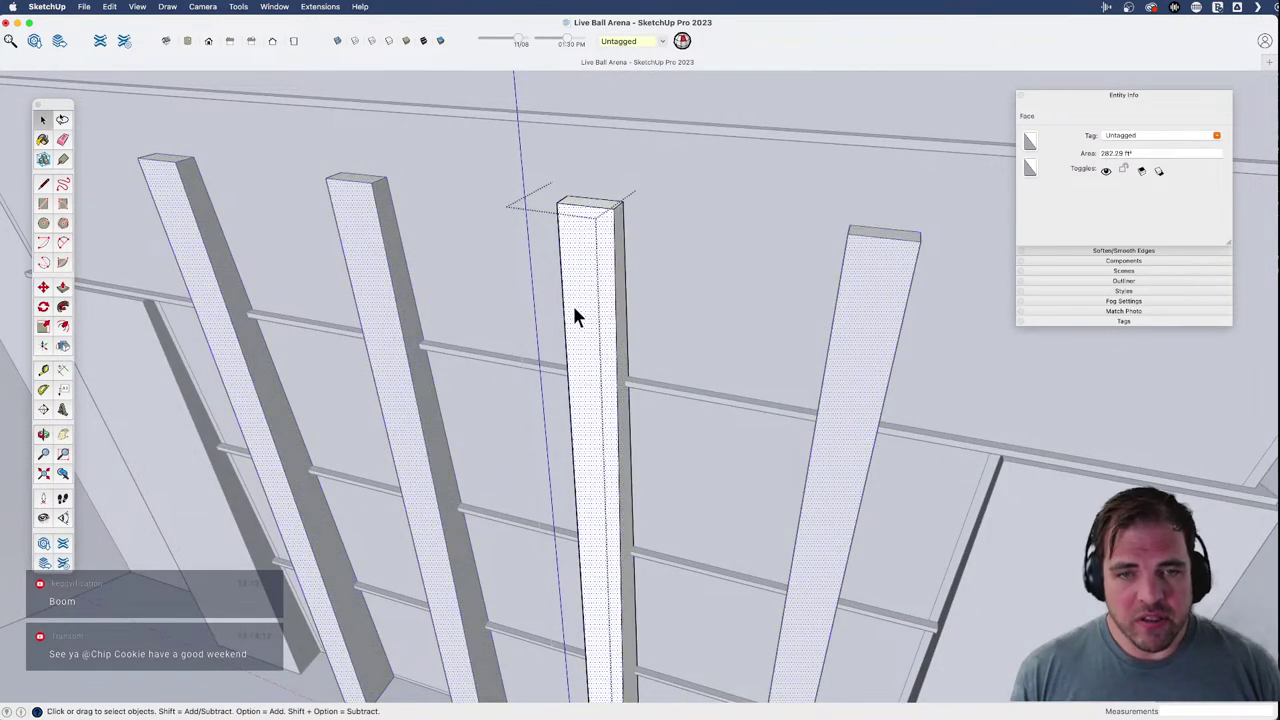
{"action": "key", "text": "f"}
{"action": "left_click", "coordinate": [565, 322]}
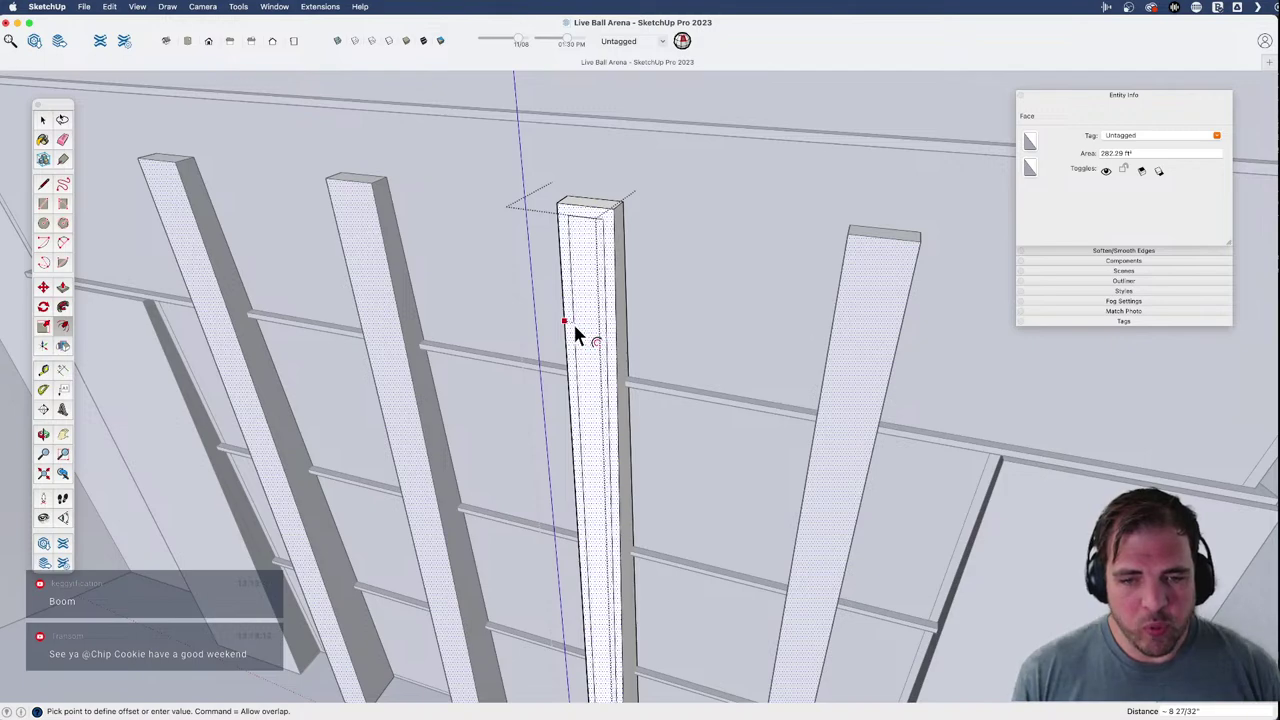
{"action": "left_click", "coordinate": [577, 325]}
{"action": "middle_click_drag", "start_coordinate": [580, 297], "coordinate": [576, 410], "text": "shift"}
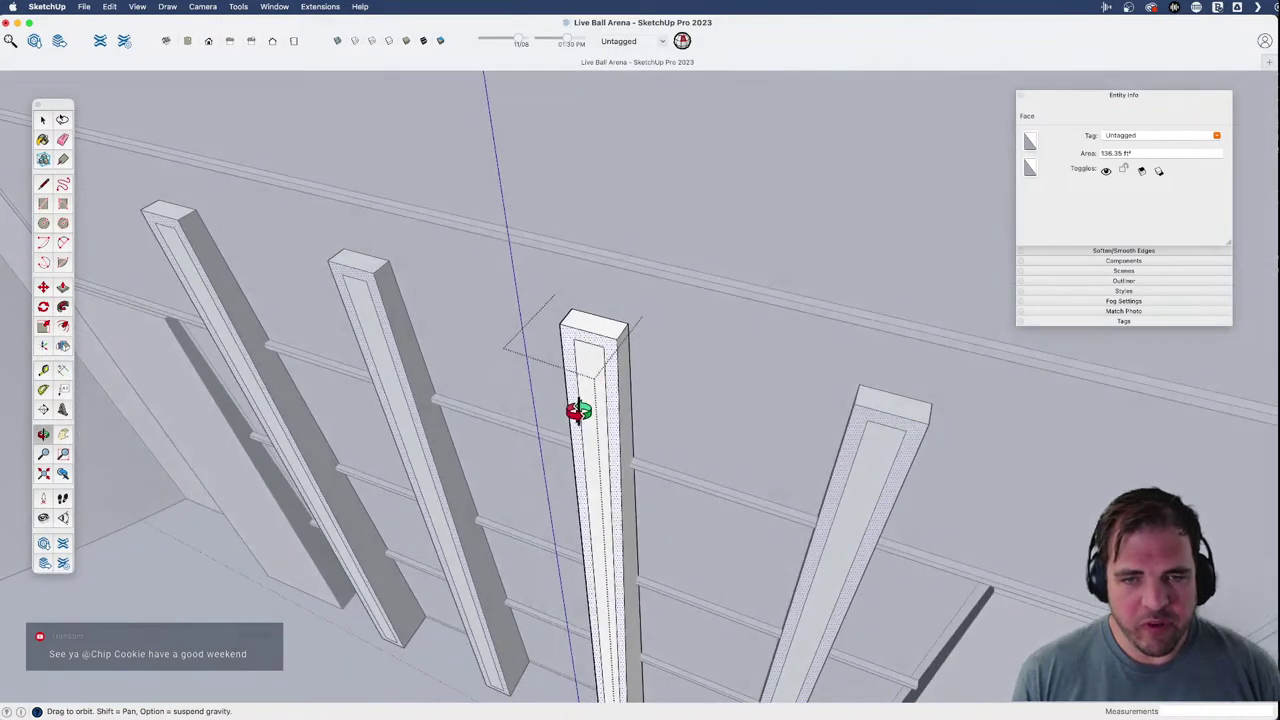
- Push the pillar's inner front face in about 8 3/4 inches to form a recess
{"action": "scroll", "coordinate": [596, 352], "scroll_direction": "up", "scroll_amount": 4}
{"action": "key", "text": "p"}
{"action": "left_click", "coordinate": [593, 388]}
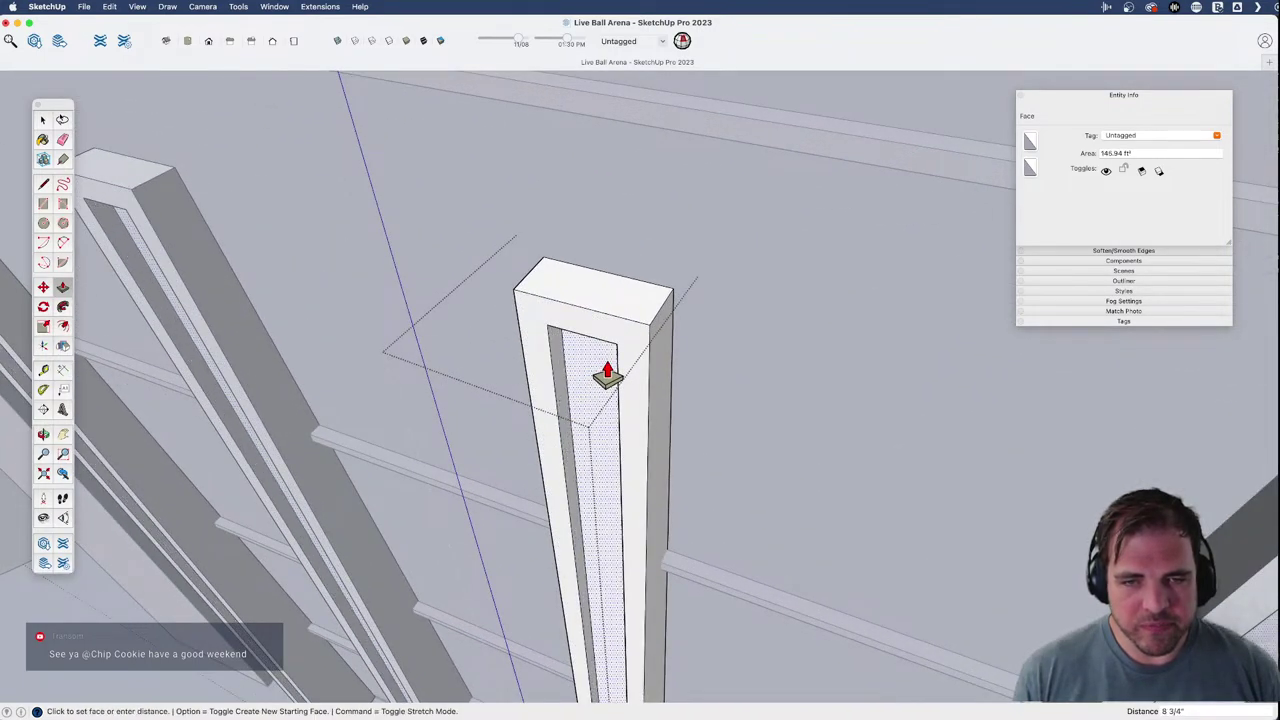
{"action": "left_click", "coordinate": [600, 378]}
- Raise the bottom face of the pillar's recess about 31' 8 7/16"
{"action": "scroll", "coordinate": [575, 385], "scroll_direction": "down", "scroll_amount": 5}
{"action": "scroll", "coordinate": [600, 630], "scroll_direction": "up", "scroll_amount": 4}
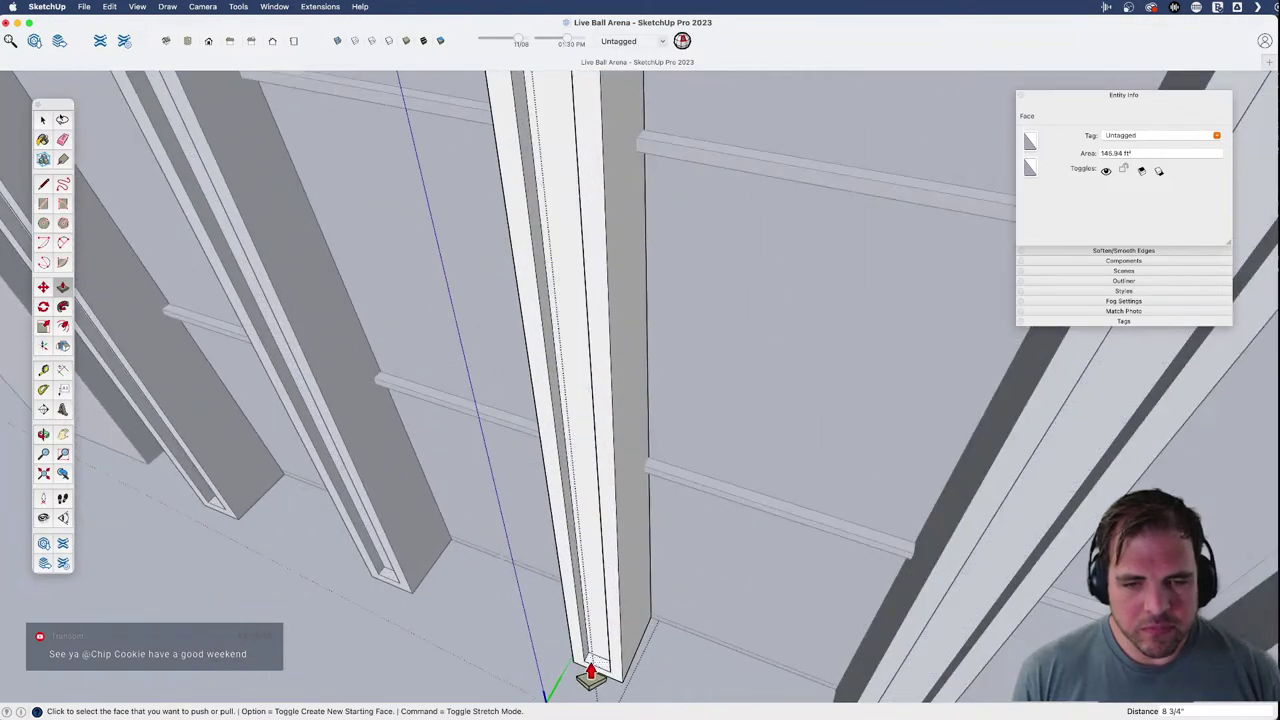
{"action": "left_click", "coordinate": [592, 670]}
{"action": "left_click", "coordinate": [566, 326]}
{"action": "scroll", "coordinate": [586, 365], "scroll_direction": "down", "scroll_amount": 4}
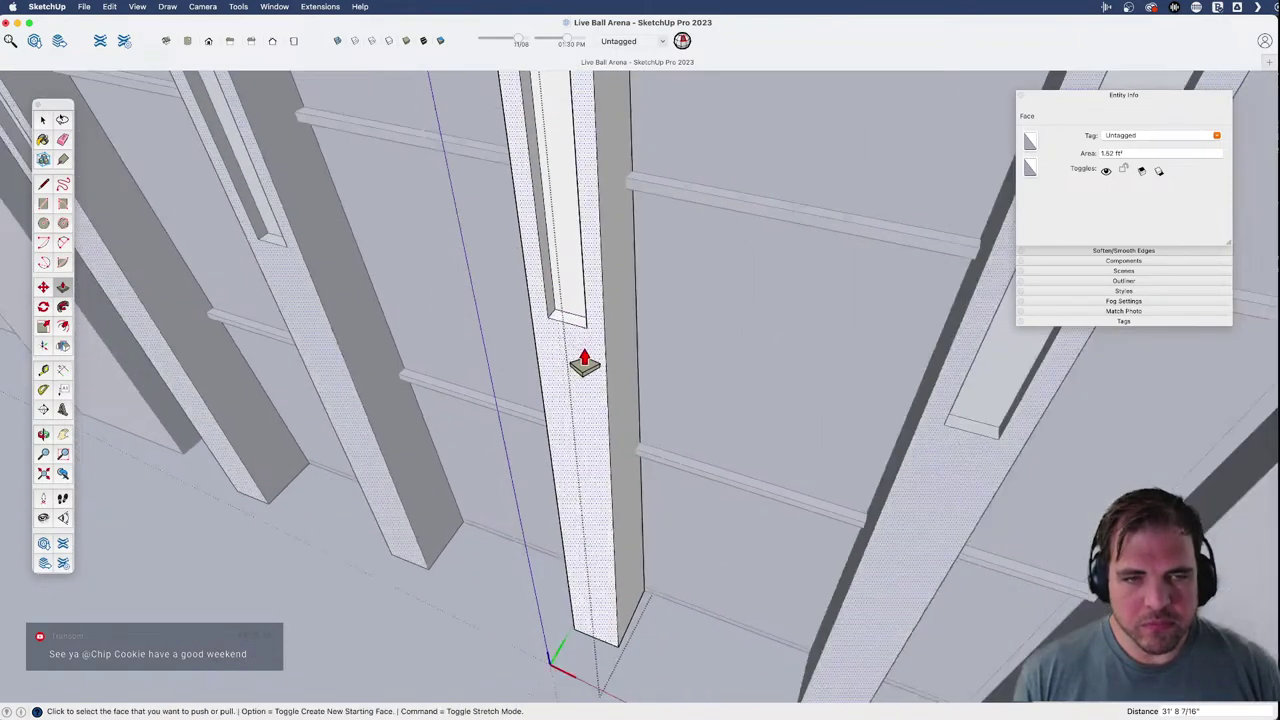
- Raise the recess's bottom face another 6' 5/8" or so, level with the adjacent horizontal trim band
{"action": "middle_click_drag", "start_coordinate": [587, 373], "coordinate": [589, 383], "text": "shift"}
{"action": "scroll", "coordinate": [590, 395], "scroll_direction": "up", "scroll_amount": 3}
{"action": "scroll", "coordinate": [588, 390], "scroll_direction": "up", "scroll_amount": 3}
{"action": "key", "text": "p"}
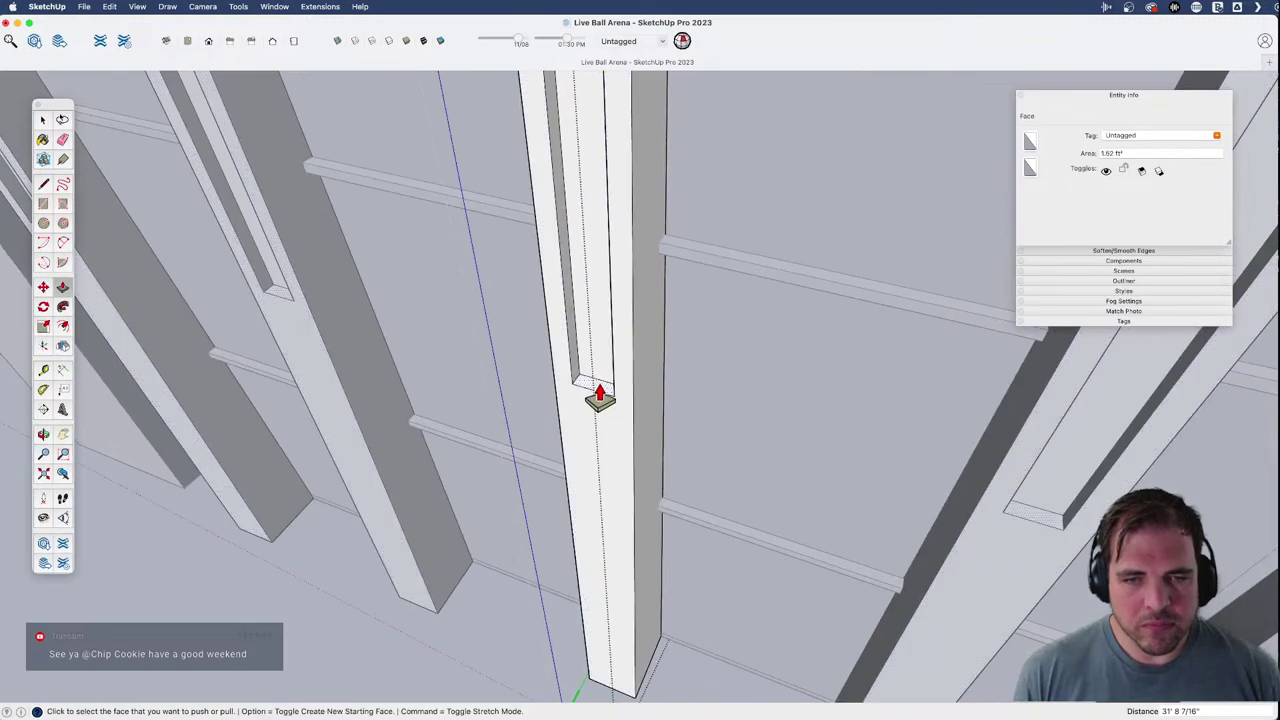
{"action": "left_click", "coordinate": [594, 402]}
{"action": "left_click", "coordinate": [687, 281]}
{"action": "scroll", "coordinate": [460, 451], "scroll_direction": "down", "scroll_amount": 6}
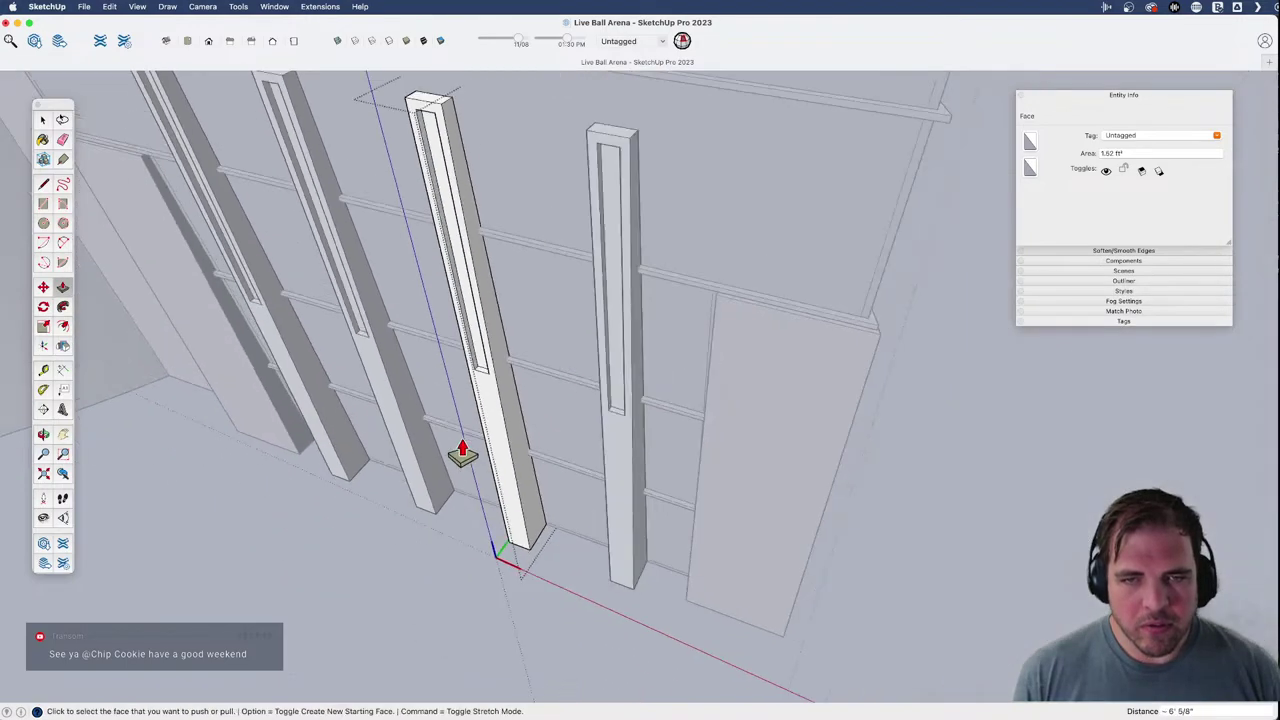
- Leave the pillar component and open the horizontal trim band at the recesses' lower ends for editing
{"action": "middle_click_drag", "start_coordinate": [495, 448], "coordinate": [516, 485], "text": "shift"}
{"action": "middle_click_drag", "start_coordinate": [474, 523], "coordinate": [533, 374]}
{"action": "scroll", "coordinate": [557, 406], "scroll_direction": "up", "scroll_amount": 5}
{"action": "scroll", "coordinate": [533, 374], "scroll_direction": "up", "scroll_amount": 2}
{"action": "double_click", "coordinate": [522, 349]}
{"action": "double_click", "coordinate": [522, 349]}
{"action": "scroll", "coordinate": [522, 349], "scroll_direction": "up", "scroll_amount": 4}
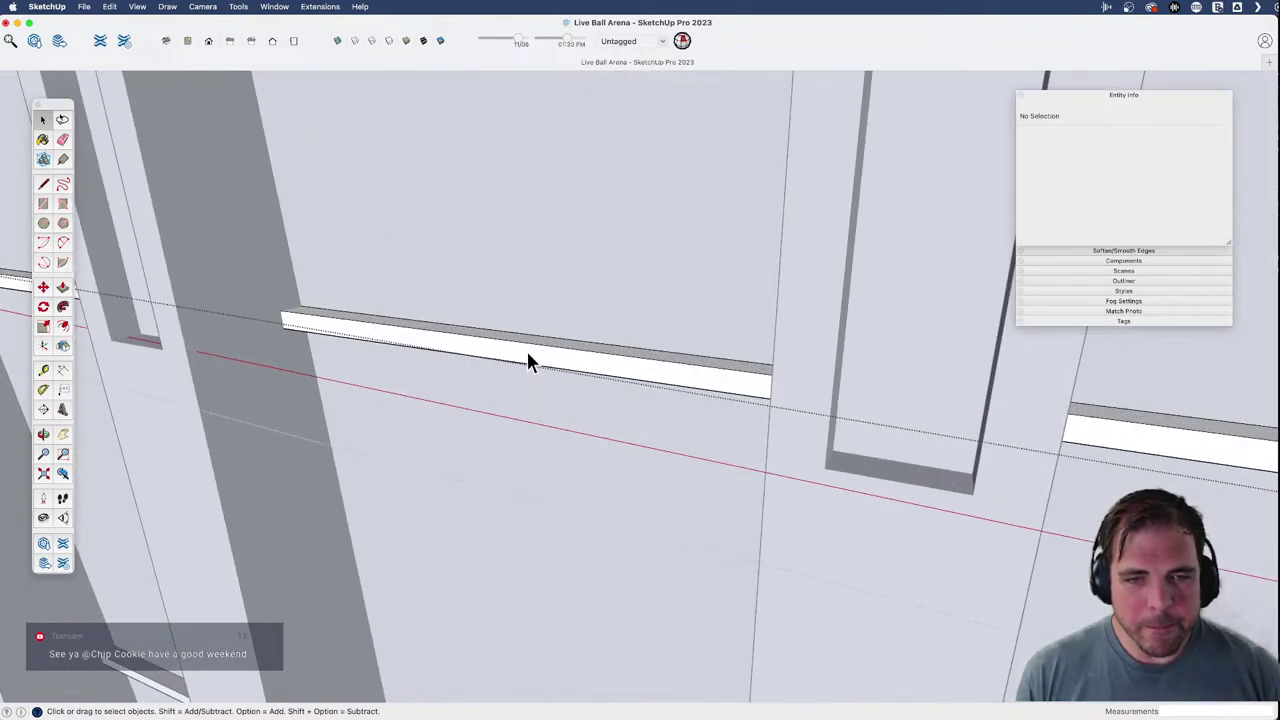
- Copy the trim band's front face and paste it in place outside the band's component
{"action": "left_click", "coordinate": [526, 349]}
{"action": "scroll", "coordinate": [524, 349], "scroll_direction": "down", "scroll_amount": 8}
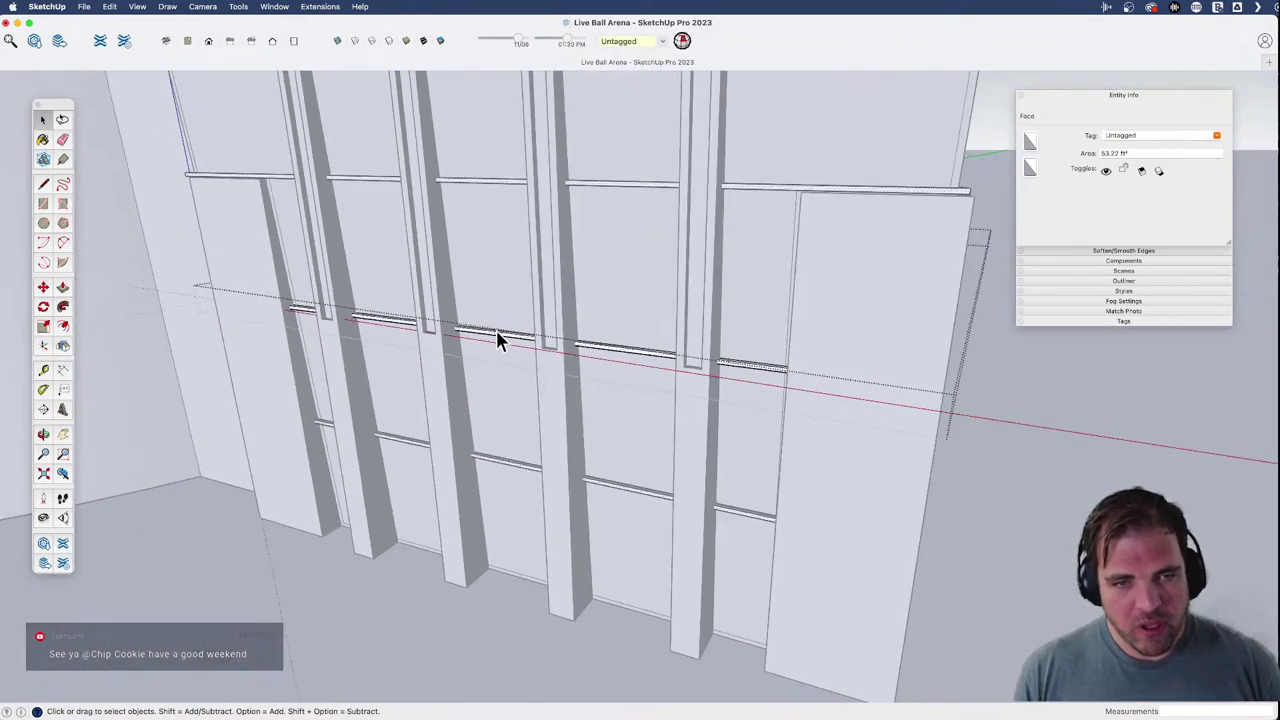
{"action": "scroll", "coordinate": [498, 338], "scroll_direction": "down", "scroll_amount": 10}
{"action": "middle_click_drag", "start_coordinate": [500, 337], "coordinate": [411, 491]}
{"action": "left_click", "coordinate": [405, 488]}
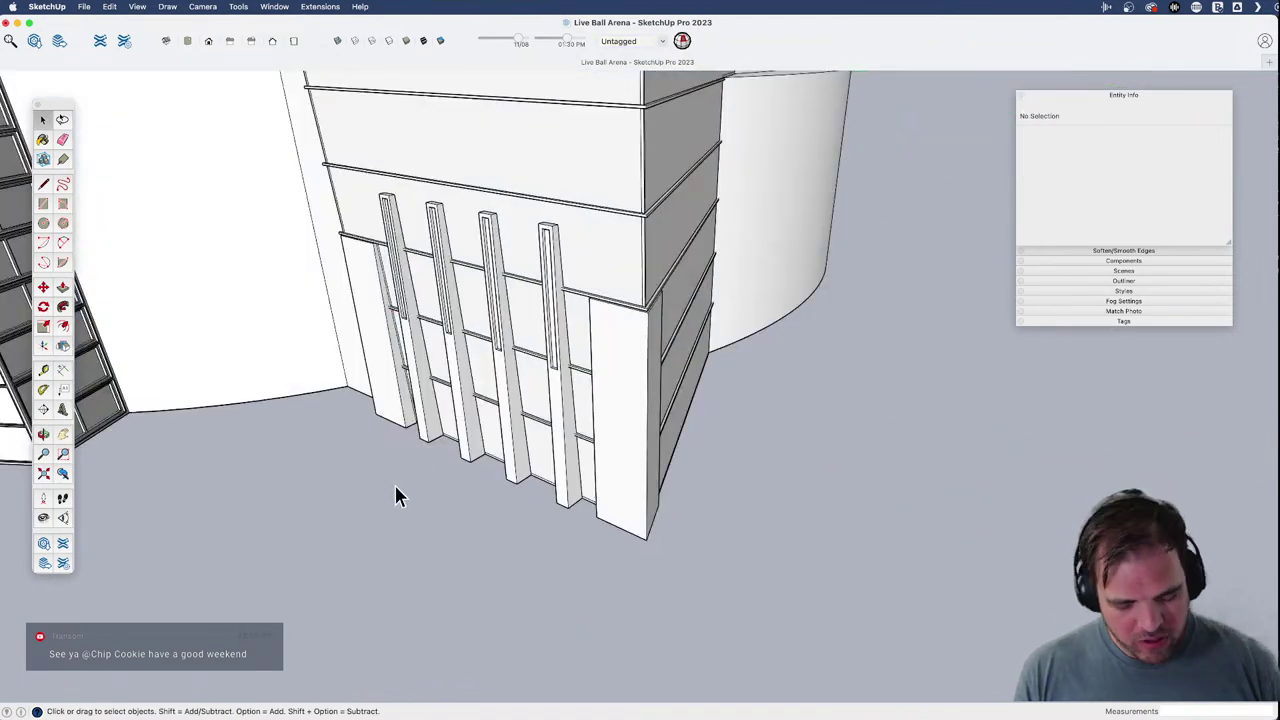
{"action": "key", "text": "super+a"}
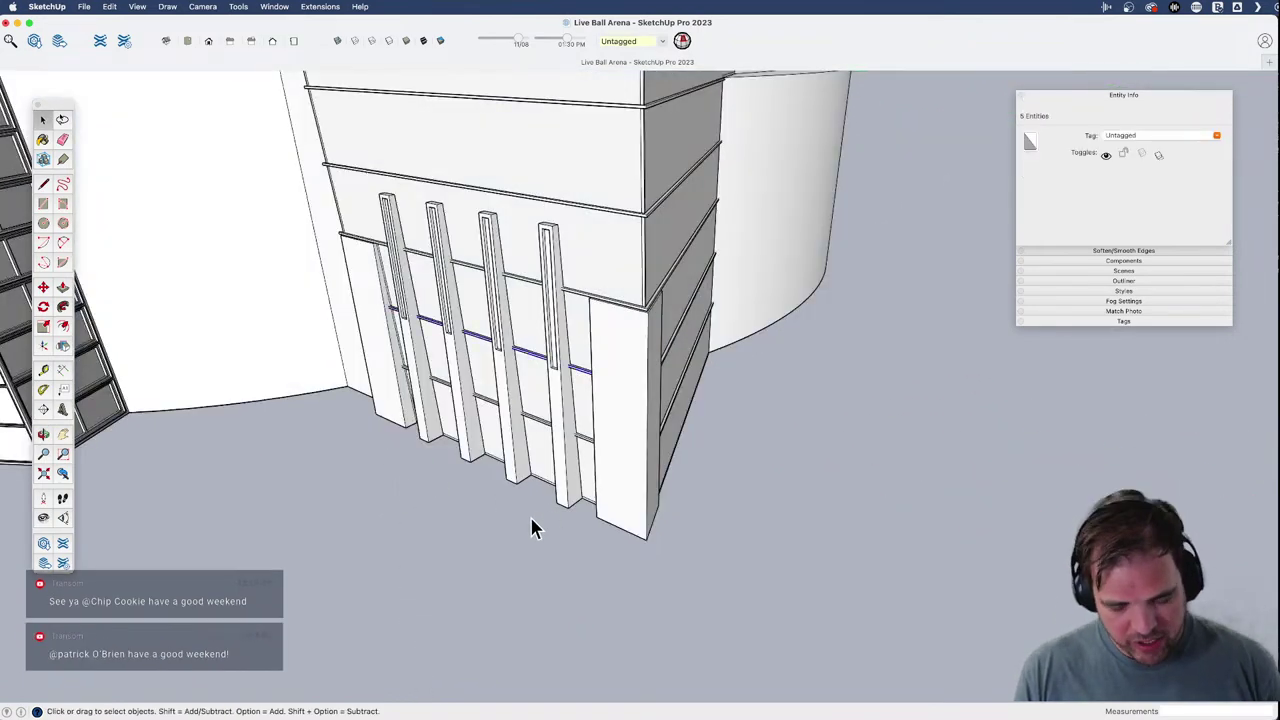
- Pull the pasted band face outward about 12' 7 15/32" to form a canopy over the entrance
{"action": "scroll", "coordinate": [497, 378], "scroll_direction": "up", "scroll_amount": 10}
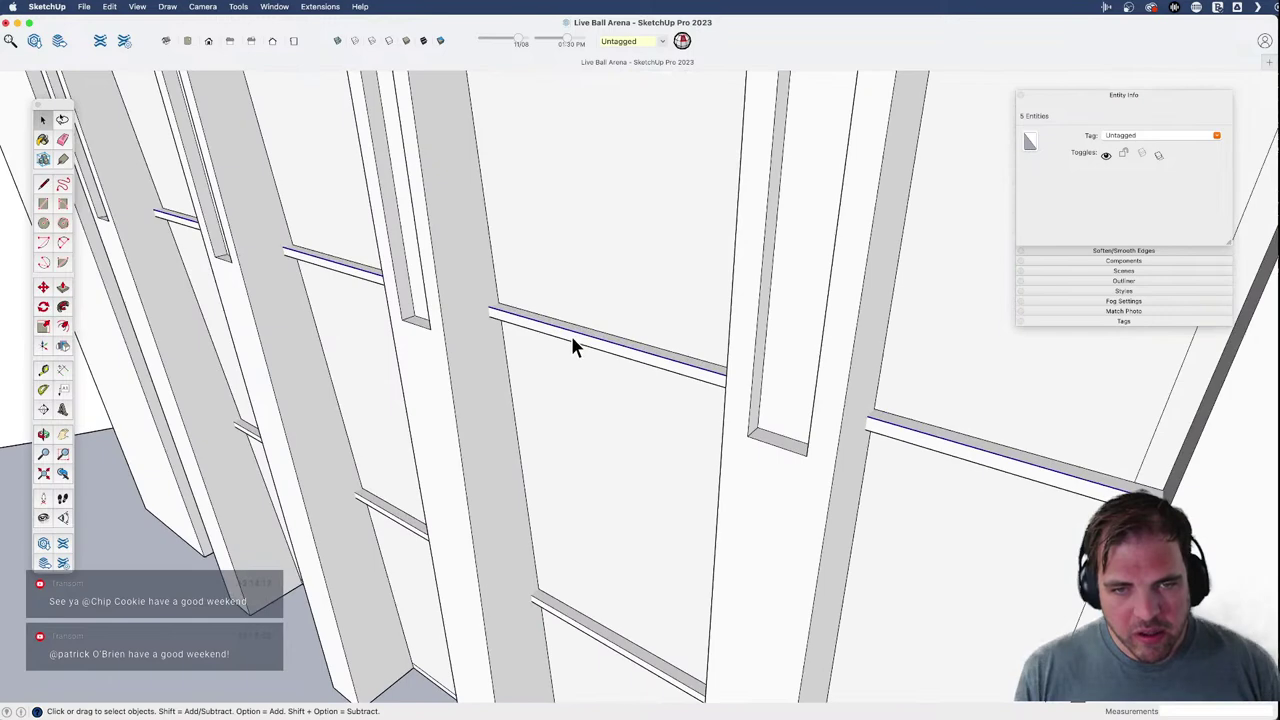
{"action": "key", "text": "p"}
{"action": "left_click", "coordinate": [568, 341]}
{"action": "scroll", "coordinate": [407, 478], "scroll_direction": "down", "scroll_amount": 6}
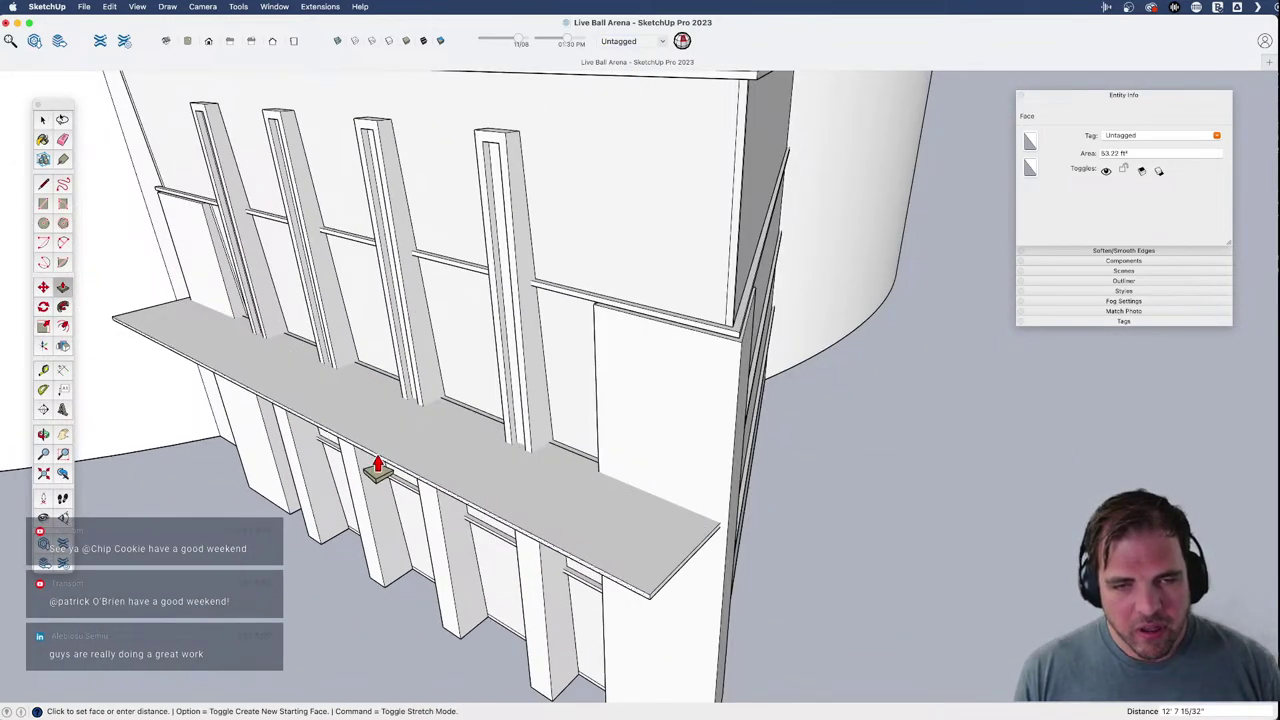
{"action": "left_click", "coordinate": [378, 460]}
- Thicken the entrance canopy from its underside and group all of its geometry
{"action": "middle_click_drag", "start_coordinate": [375, 457], "coordinate": [429, 129]}
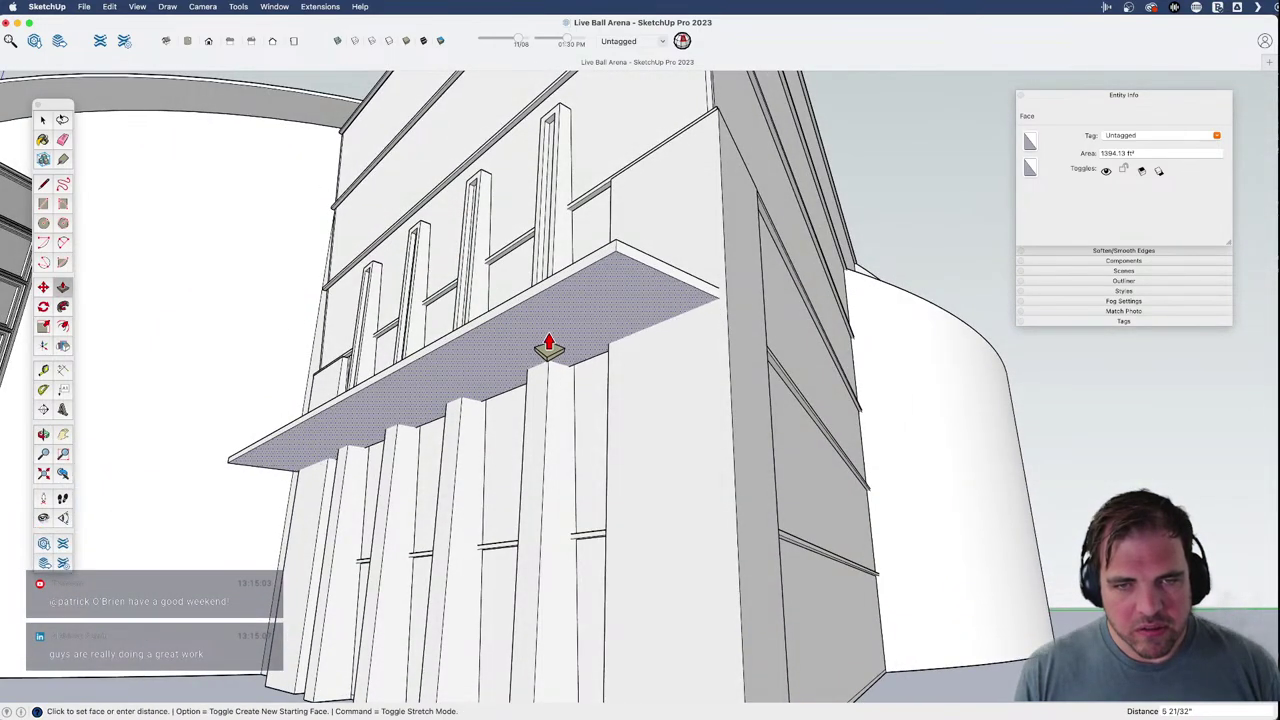
{"action": "key", "text": "space"}
{"action": "left_click", "coordinate": [559, 331]}
{"action": "double_click", "coordinate": [559, 331]}
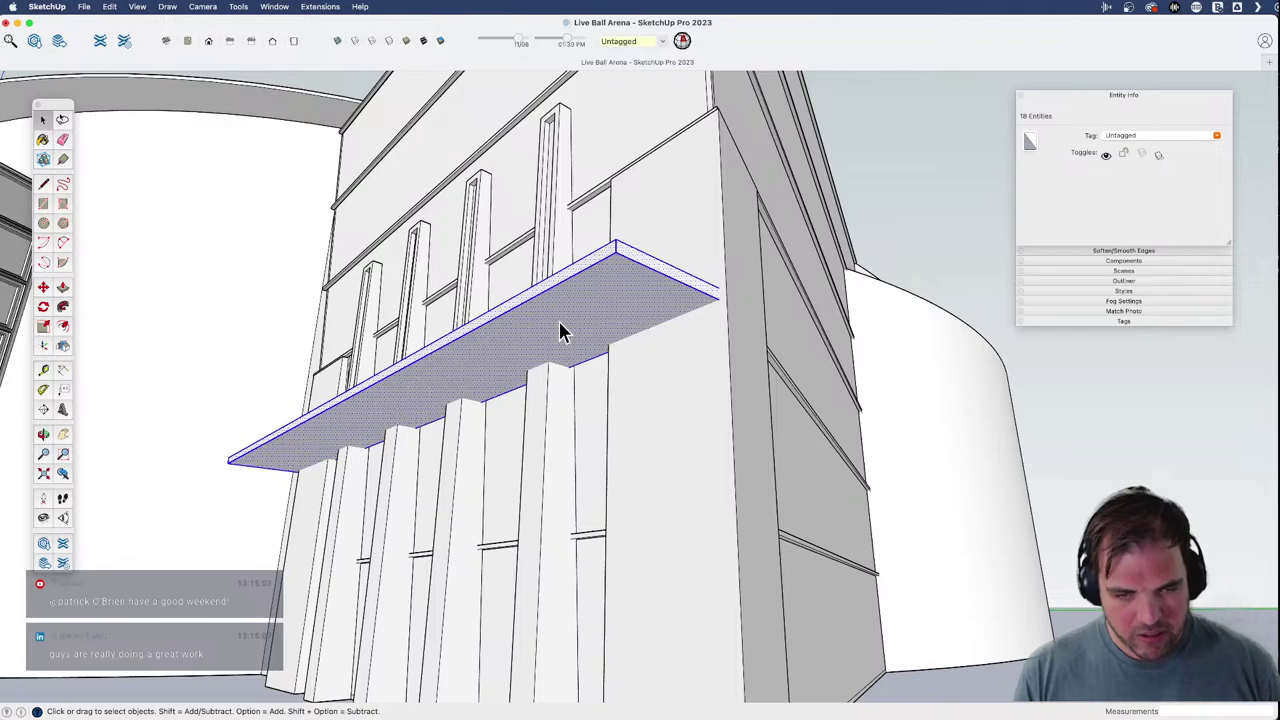
{"action": "key", "text": "super+g"}
- Open the canopy group and push its end face nearest the building corner inward about 12' 6 1/16"
{"action": "middle_click_drag", "start_coordinate": [559, 331], "coordinate": [611, 517]}
{"action": "double_click", "coordinate": [597, 497]}
{"action": "scroll", "coordinate": [606, 498], "scroll_direction": "up", "scroll_amount": 3}
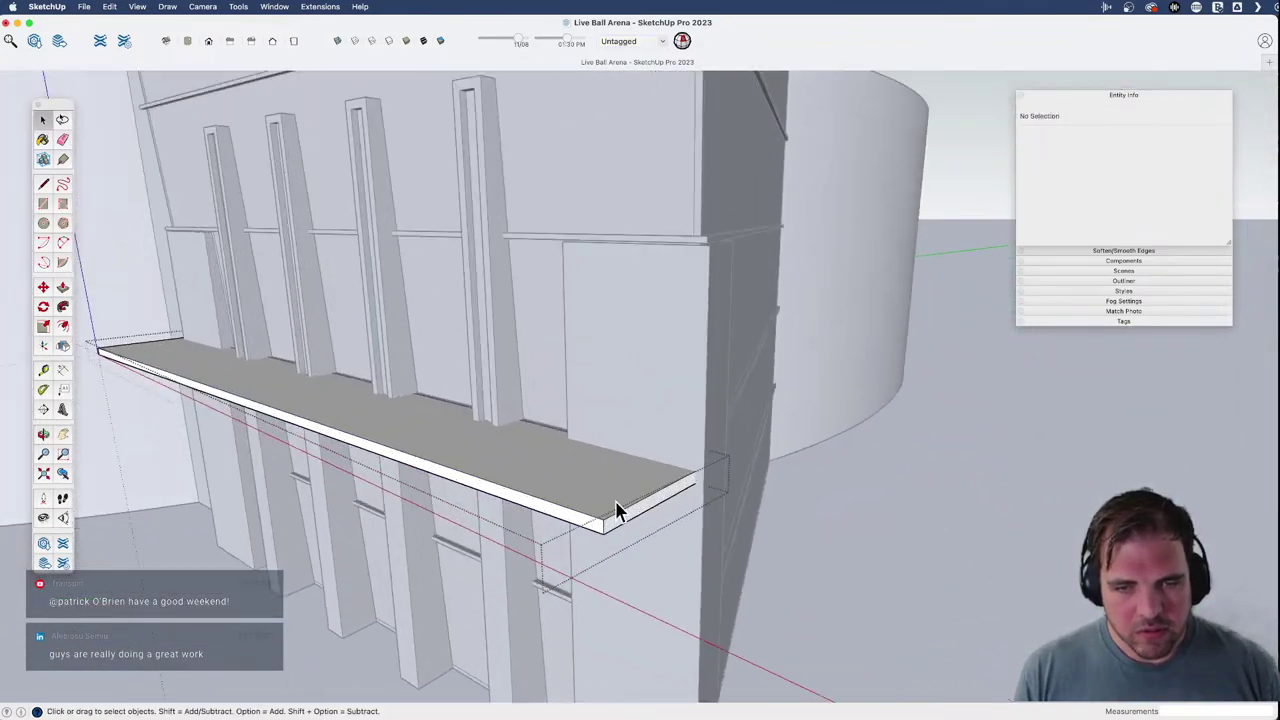
{"action": "key", "text": "p"}
{"action": "left_click", "coordinate": [616, 520]}
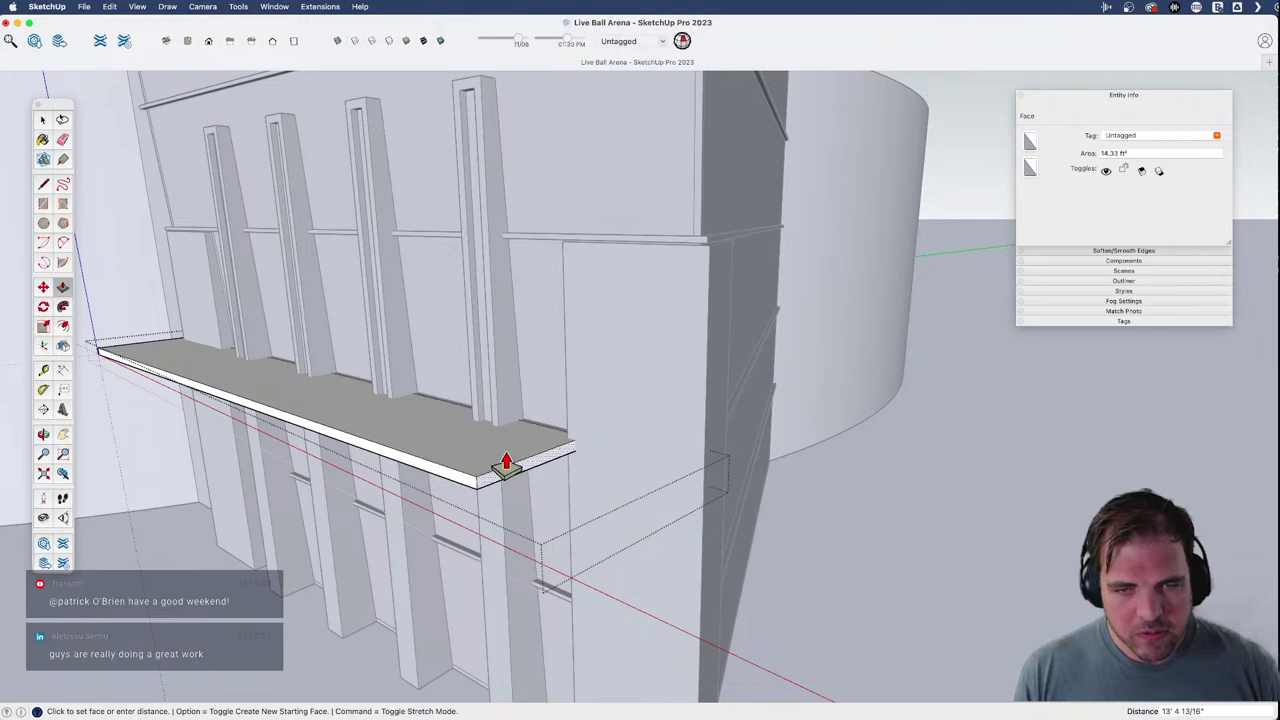
{"action": "left_click", "coordinate": [512, 470]}
- Push in the canopy's opposite end face, adjust its underside by about 3 15/32 inches, and leave the group
{"action": "middle_click_drag", "start_coordinate": [512, 470], "coordinate": [508, 528]}
{"action": "left_click", "coordinate": [495, 532]}
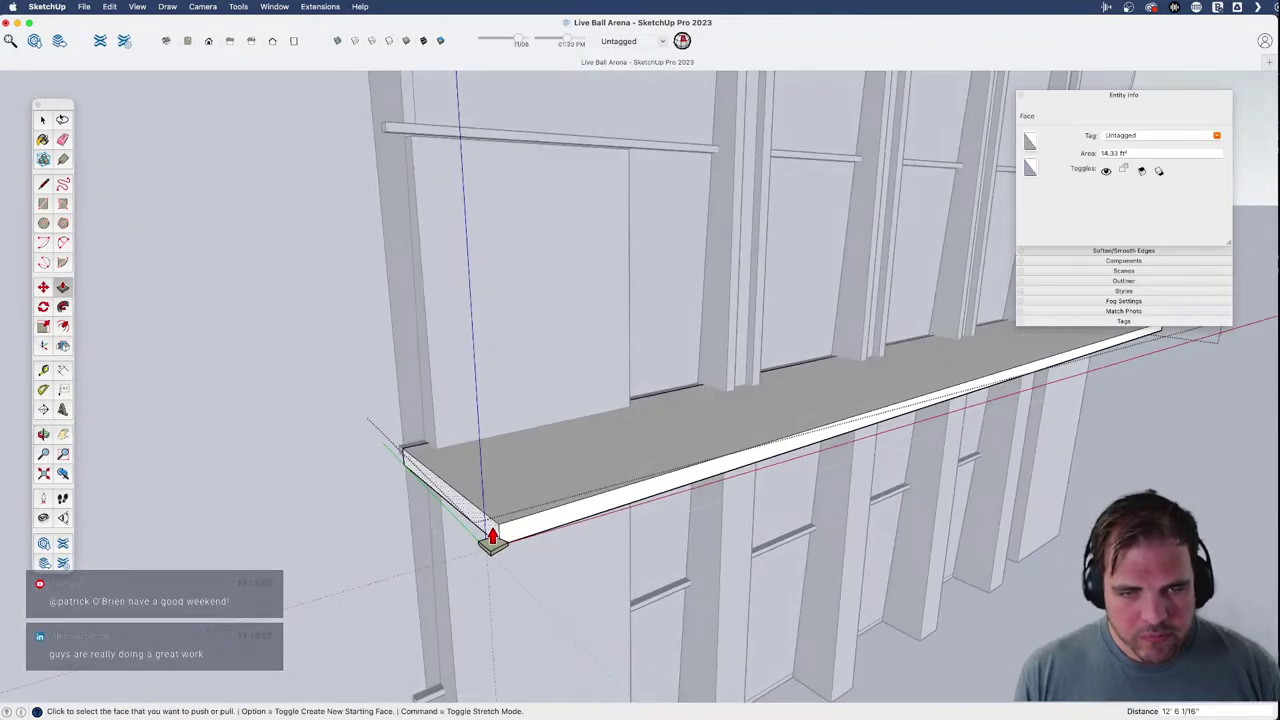
{"action": "left_click", "coordinate": [700, 449]}
{"action": "middle_click_drag", "start_coordinate": [700, 449], "coordinate": [543, 380]}
{"action": "scroll", "coordinate": [548, 395], "scroll_direction": "up", "scroll_amount": 3}
{"action": "scroll", "coordinate": [552, 408], "scroll_direction": "down", "scroll_amount": 5}
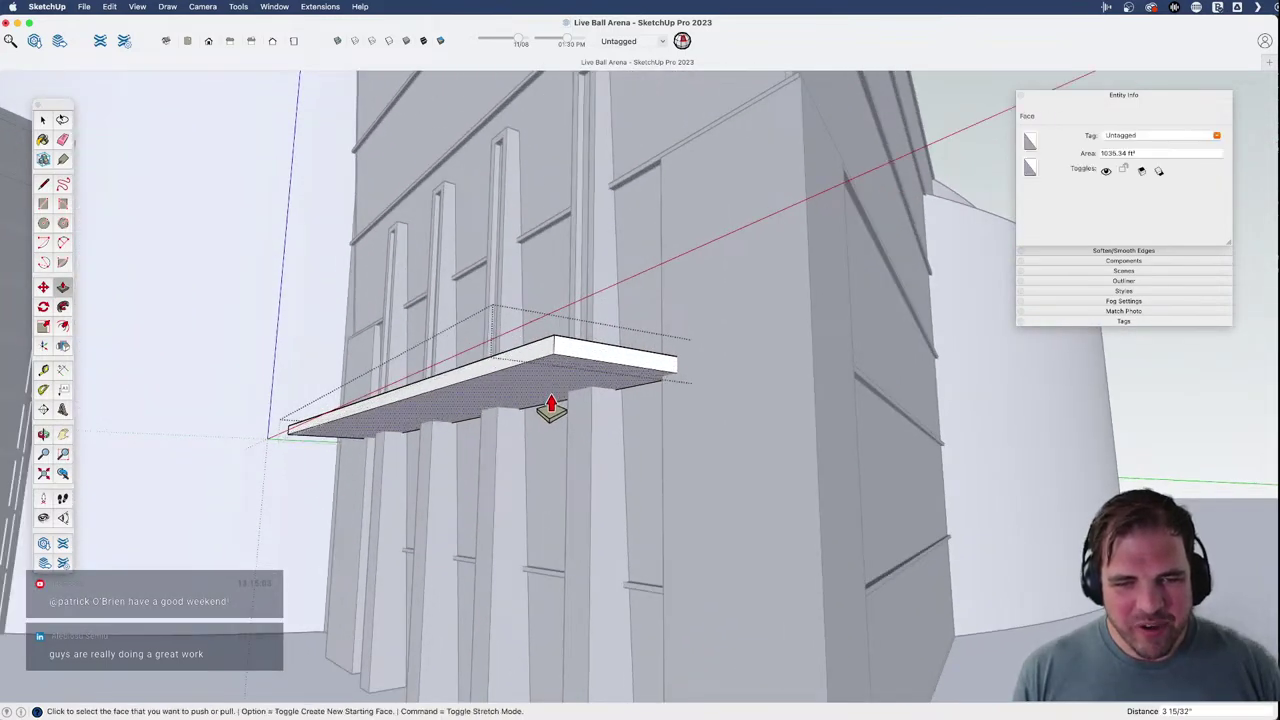
{"action": "middle_click_drag", "start_coordinate": [534, 434], "coordinate": [569, 566]}
{"action": "key", "text": "space"}
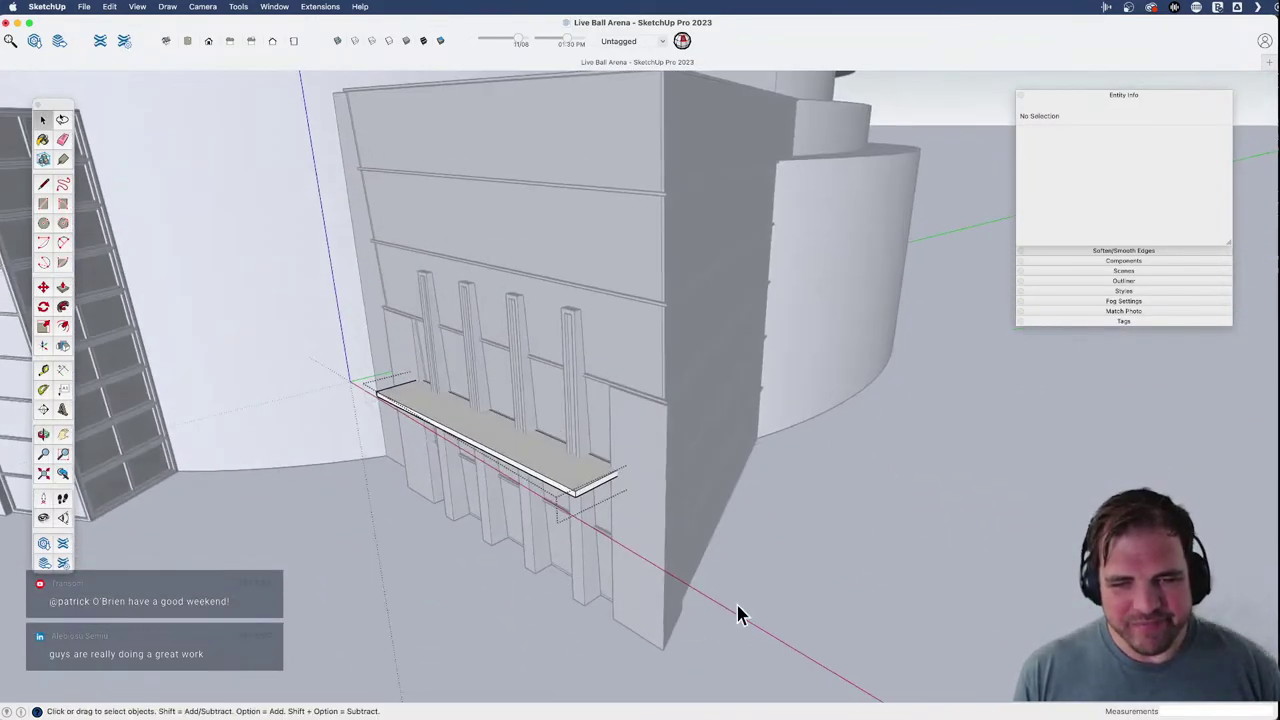
{"action": "left_click", "coordinate": [736, 603]}
{"action": "scroll", "coordinate": [736, 603], "scroll_direction": "down", "scroll_amount": 4}
{"action": "middle_click_drag", "start_coordinate": [700, 565], "coordinate": [686, 540], "text": "shift"}
{"action": "middle_click_drag", "start_coordinate": [730, 503], "coordinate": [612, 473]}
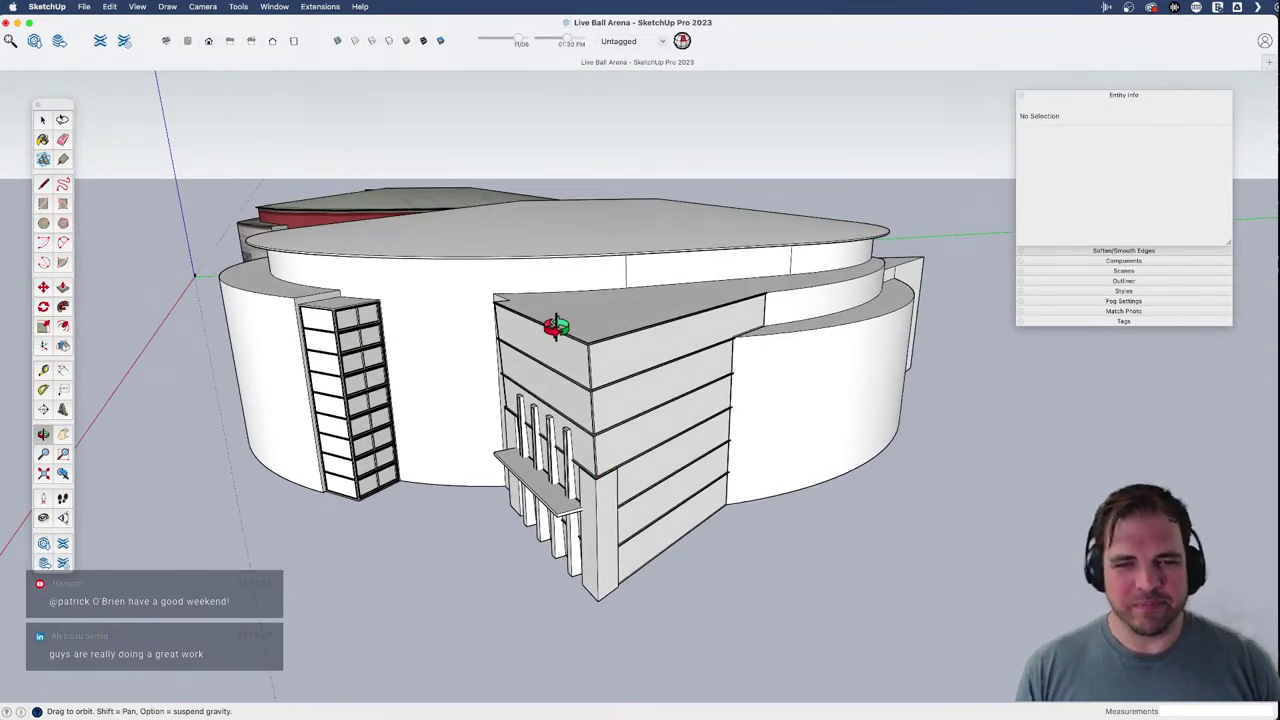
{"action": "middle_click_drag", "start_coordinate": [555, 372], "coordinate": [734, 386]}
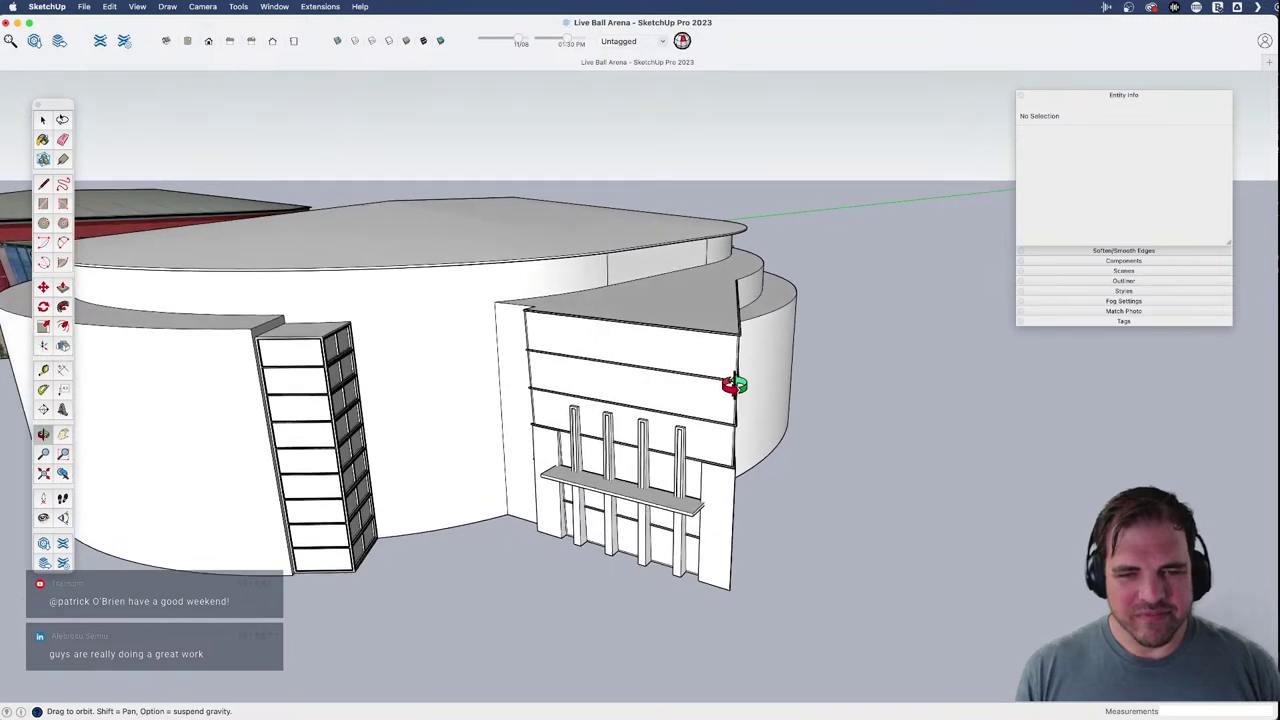
- Open an entrance pillar component and copy its top face straight up about 43' 1 3/8" to the roof edge
{"action": "left_click", "coordinate": [643, 450]}
{"action": "double_click", "coordinate": [643, 450]}
{"action": "double_click", "coordinate": [643, 448]}
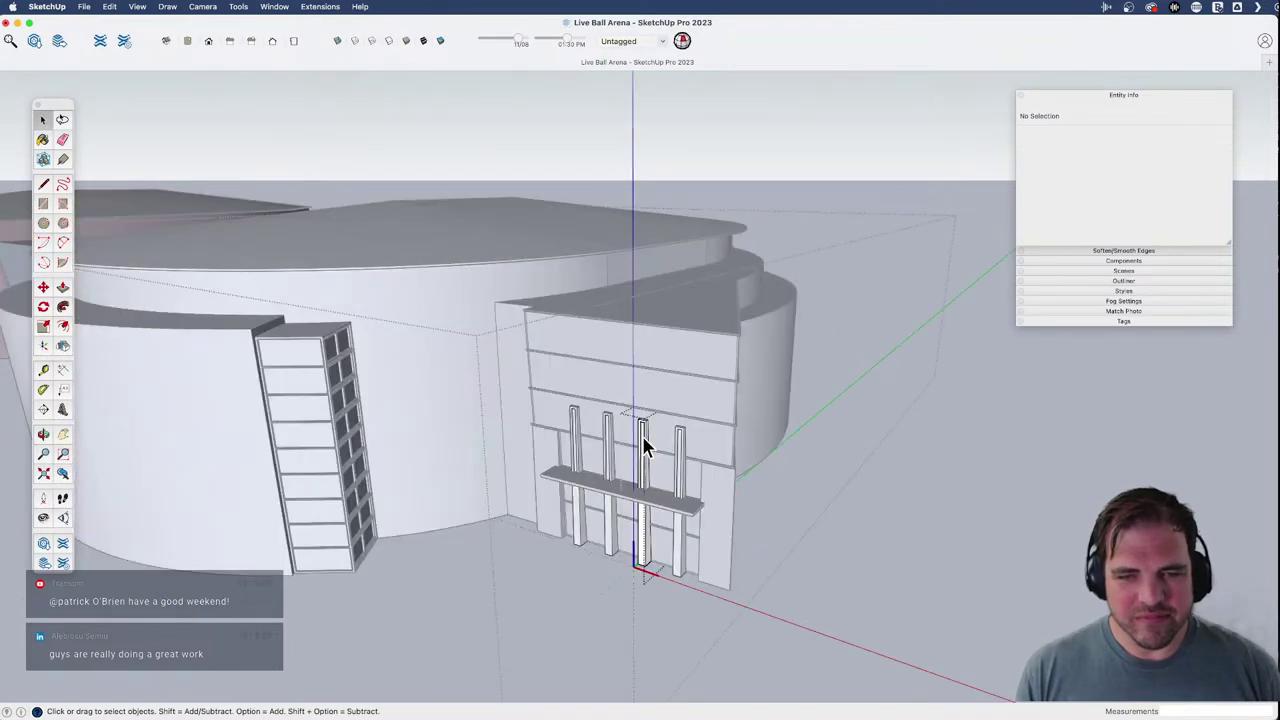
{"action": "middle_click_drag", "start_coordinate": [643, 448], "coordinate": [673, 437]}
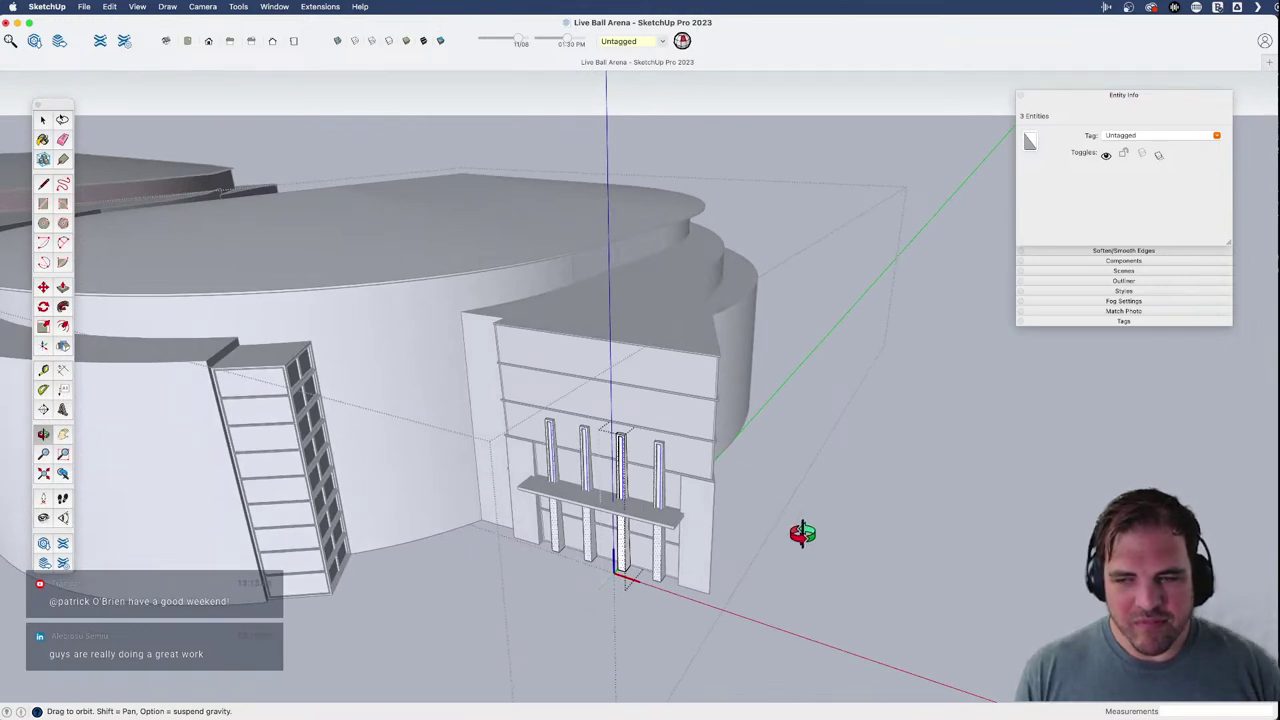
{"action": "scroll", "coordinate": [650, 407], "scroll_direction": "up", "scroll_amount": 10}
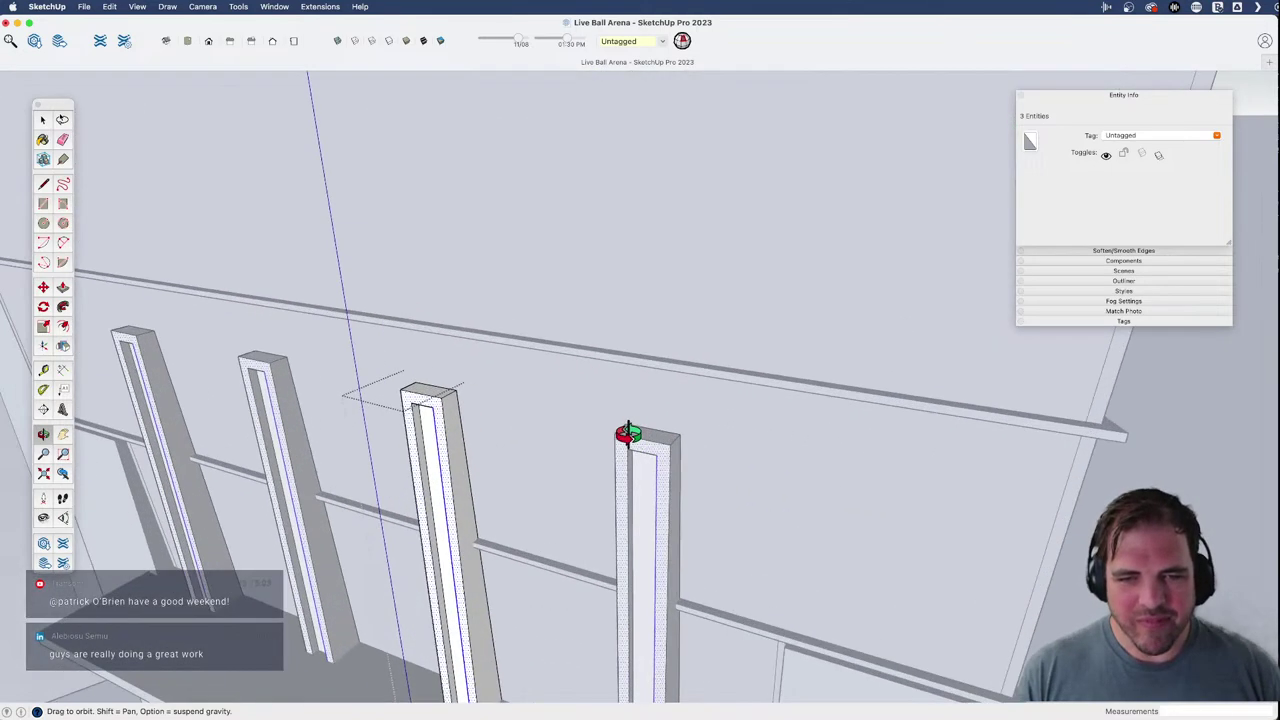
{"action": "left_click", "coordinate": [436, 399]}
{"action": "scroll", "coordinate": [457, 414], "scroll_direction": "down", "scroll_amount": 8}
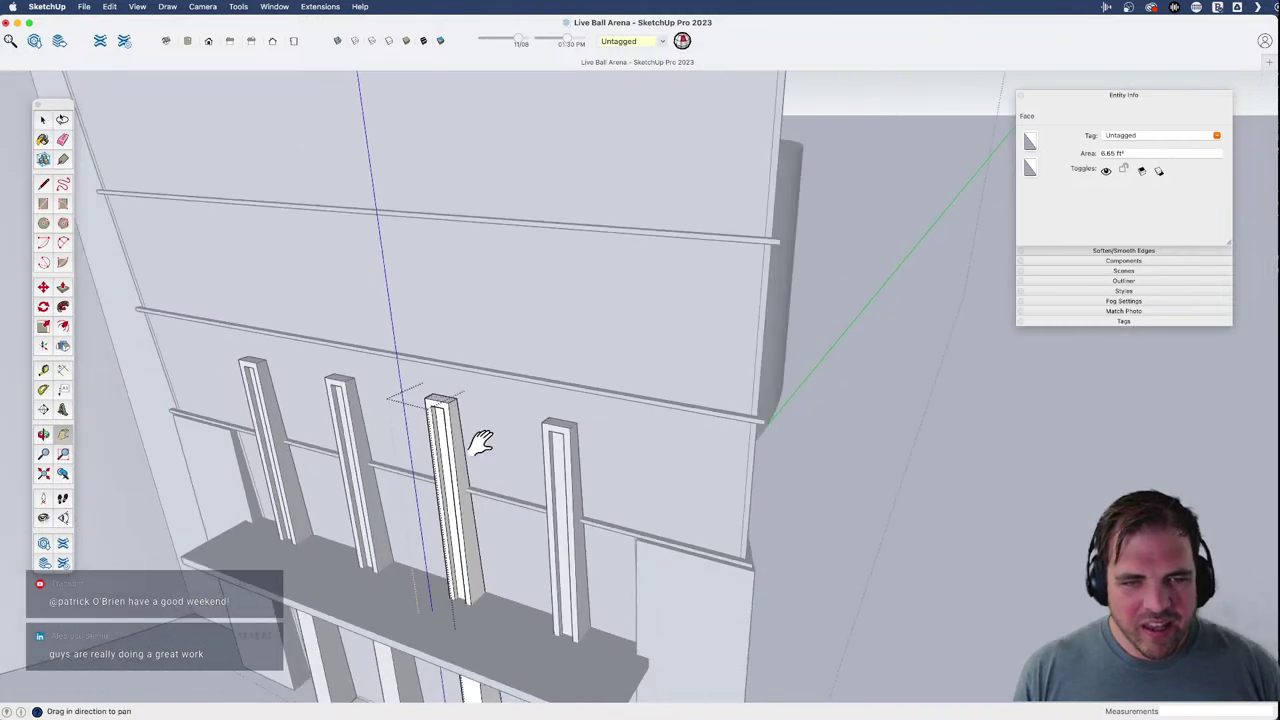
{"action": "middle_click_drag", "start_coordinate": [480, 443], "coordinate": [540, 572], "text": "shift"}
{"action": "key", "text": "m"}
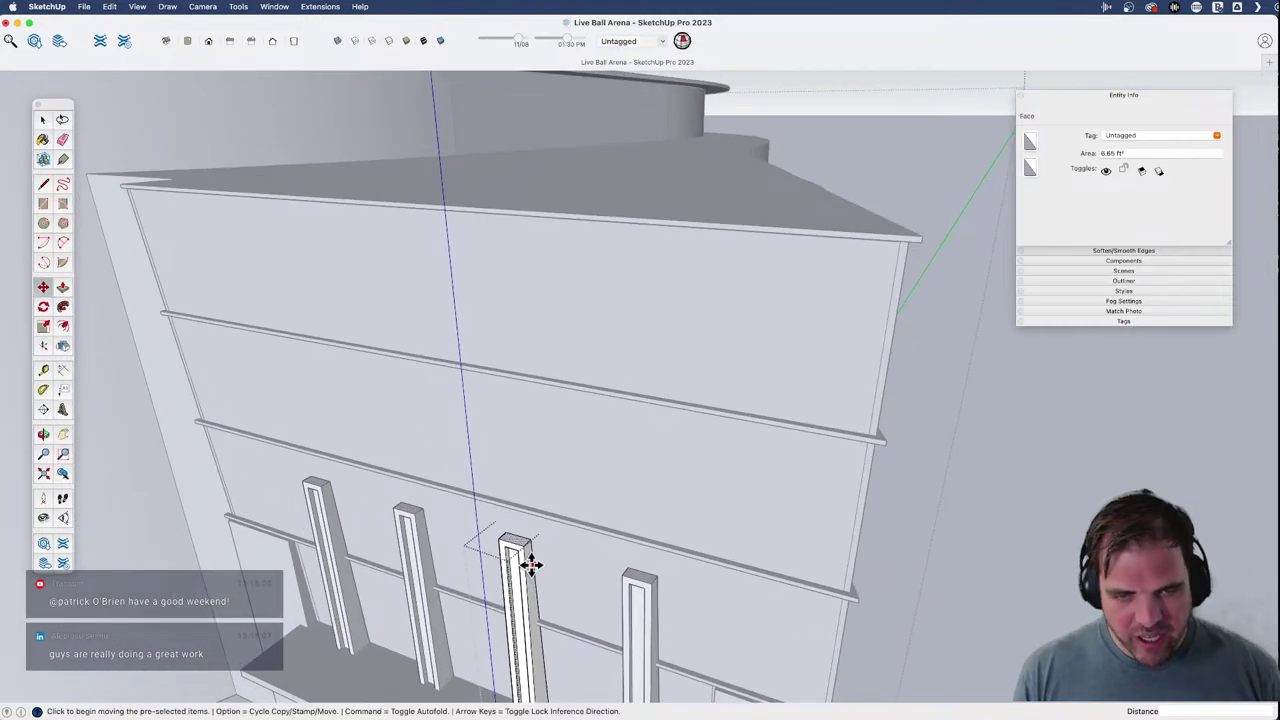
{"action": "left_click", "coordinate": [531, 540]}
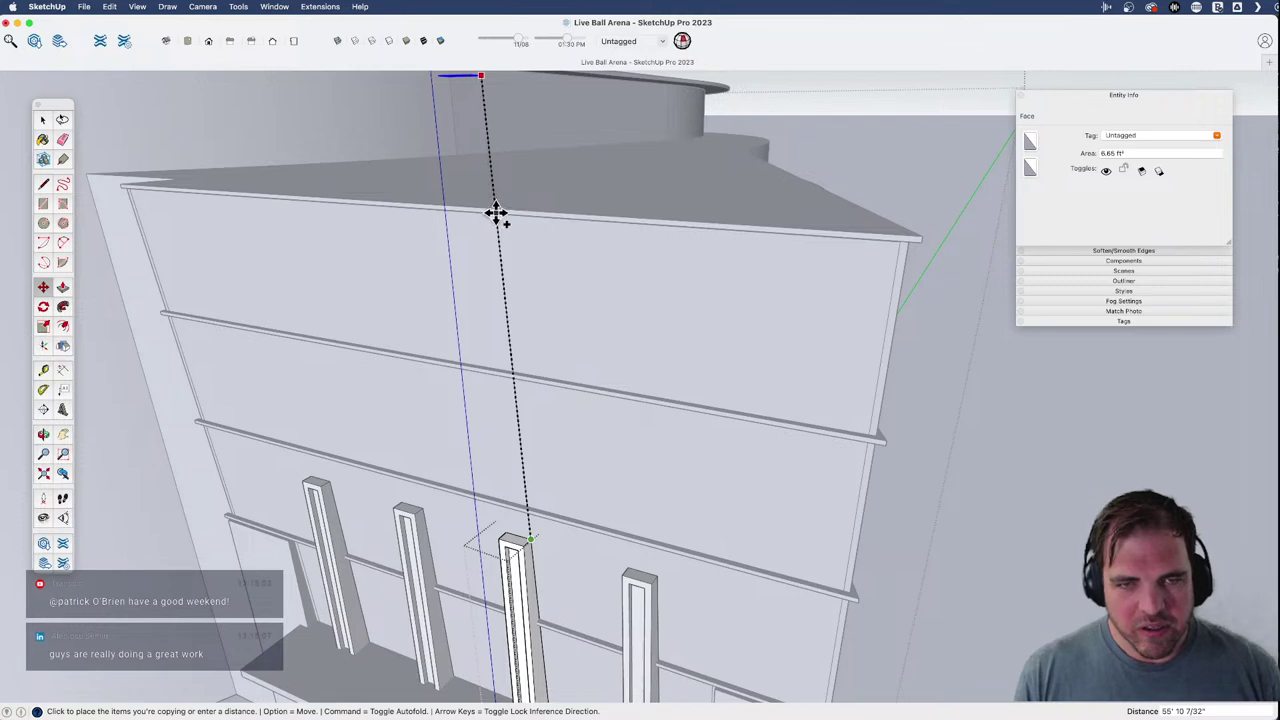
{"action": "left_click", "coordinate": [494, 209]}
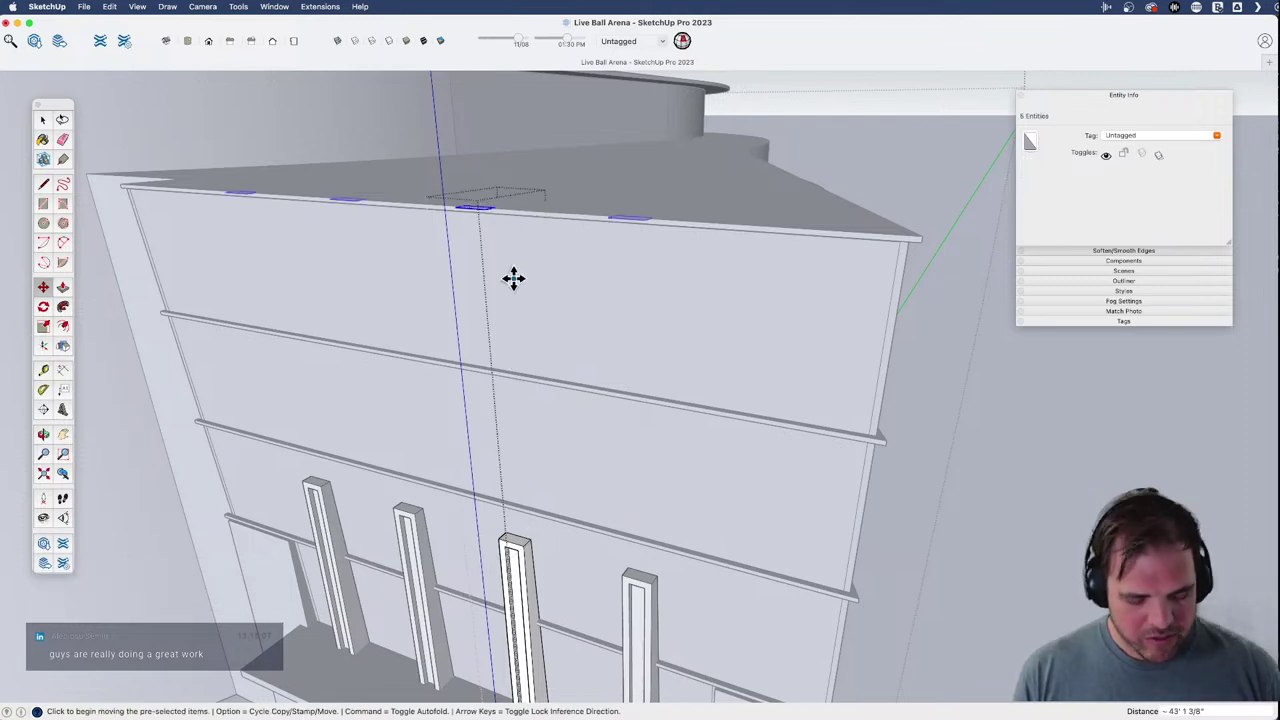
- Raise the copied face about 1' 5 25/32" above the roof edge and pull one end face sideways to widen the block
{"action": "middle_click_drag", "start_coordinate": [513, 279], "coordinate": [517, 320]}
{"action": "key", "text": "p"}
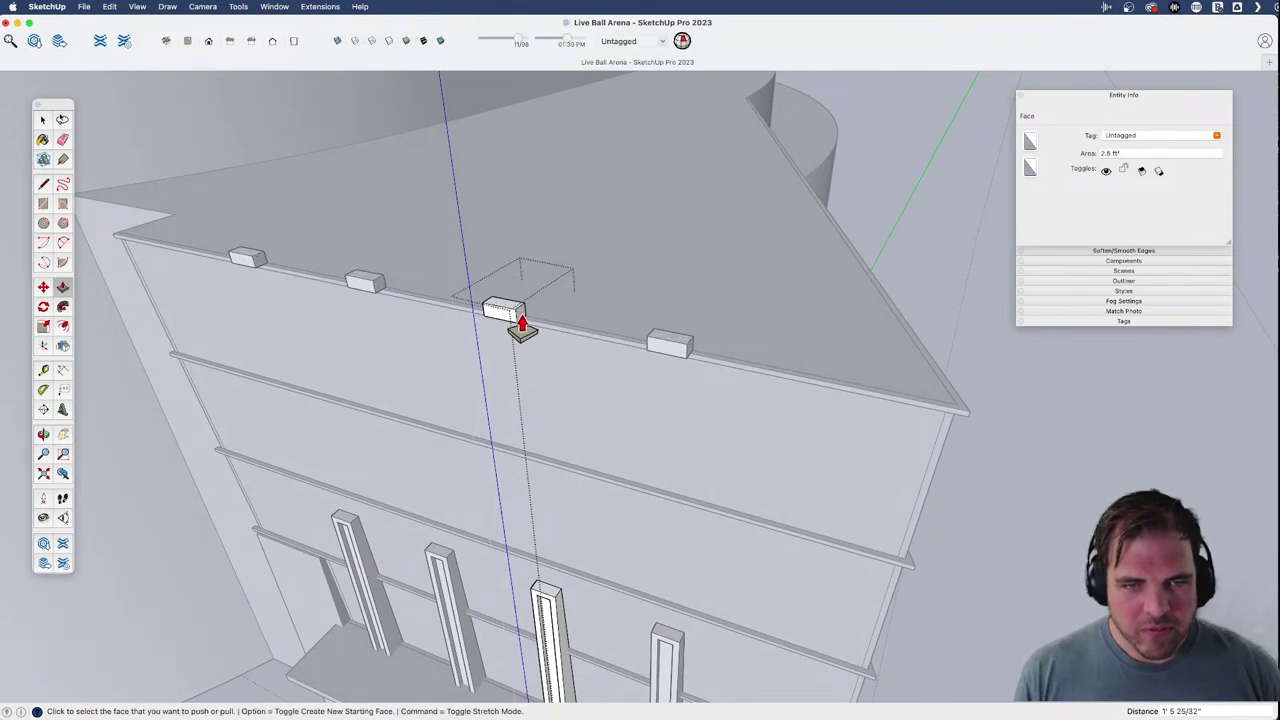
{"action": "left_click", "coordinate": [570, 345]}
- Widen the roof-edge block at its opposite end by the same amount and pull its front face outward beyond the facade
{"action": "middle_click_drag", "start_coordinate": [570, 345], "coordinate": [723, 363]}
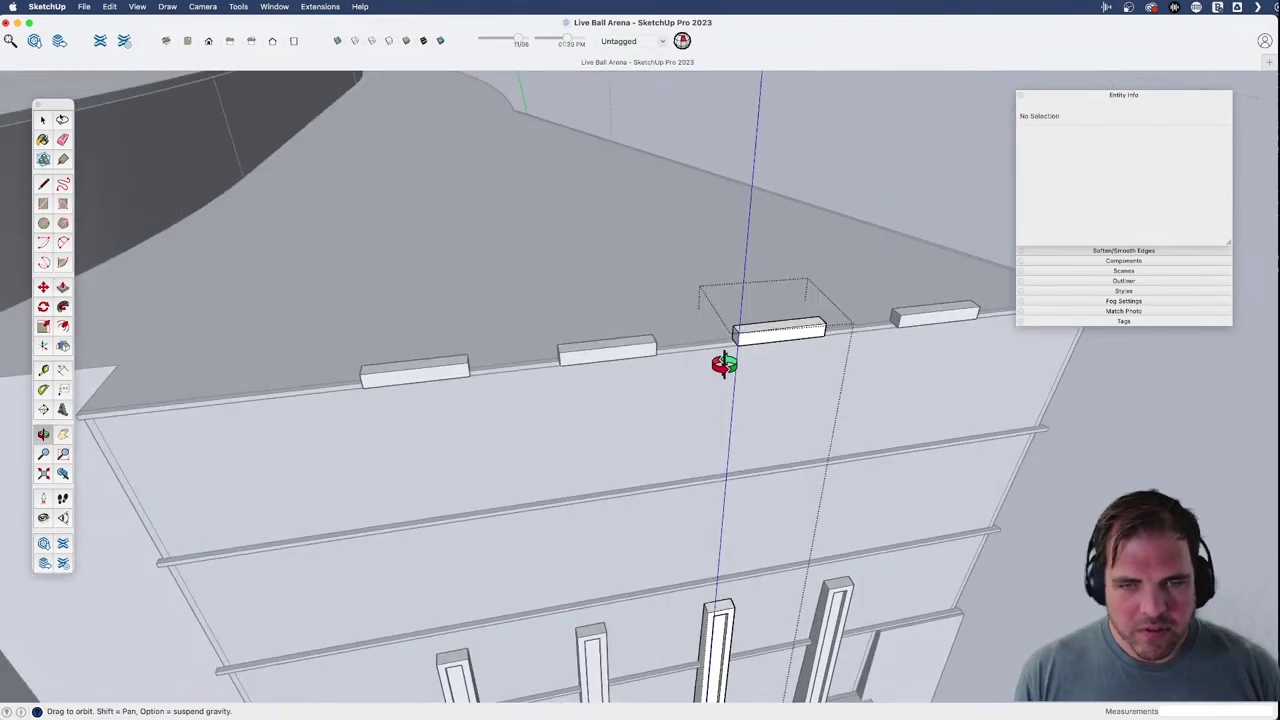
{"action": "double_click", "coordinate": [735, 355]}
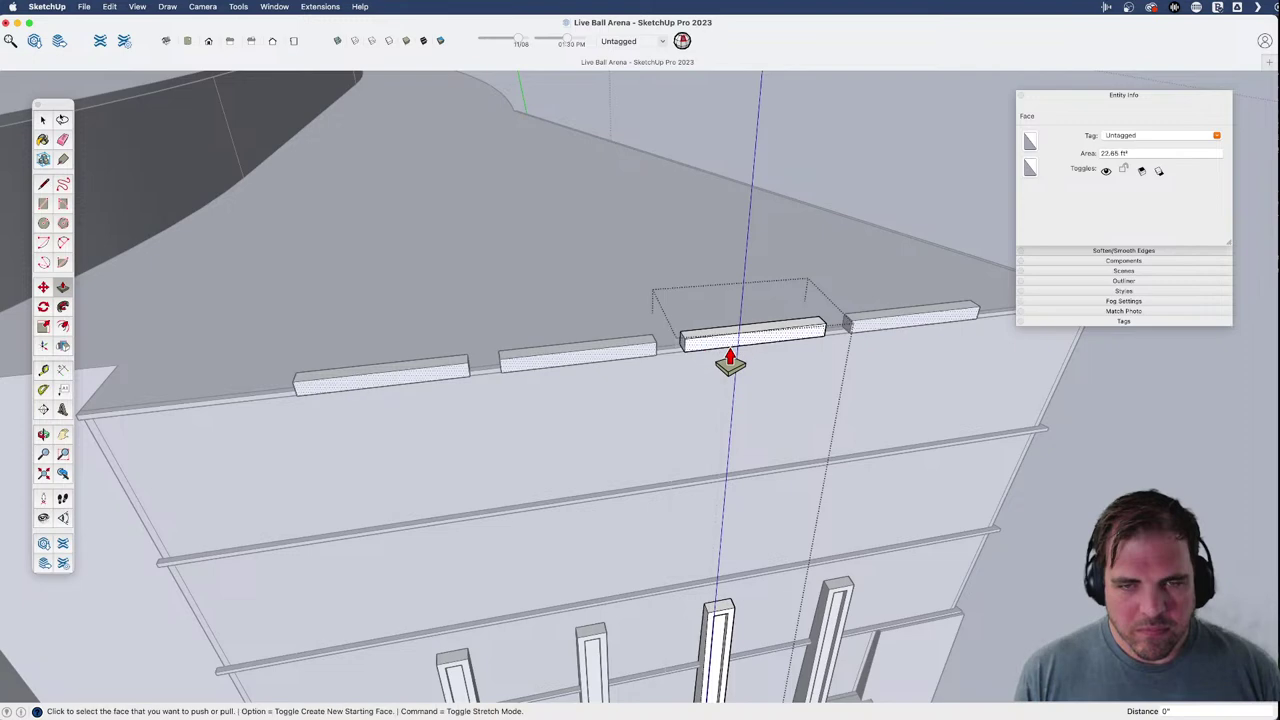
{"action": "left_click", "coordinate": [745, 355]}
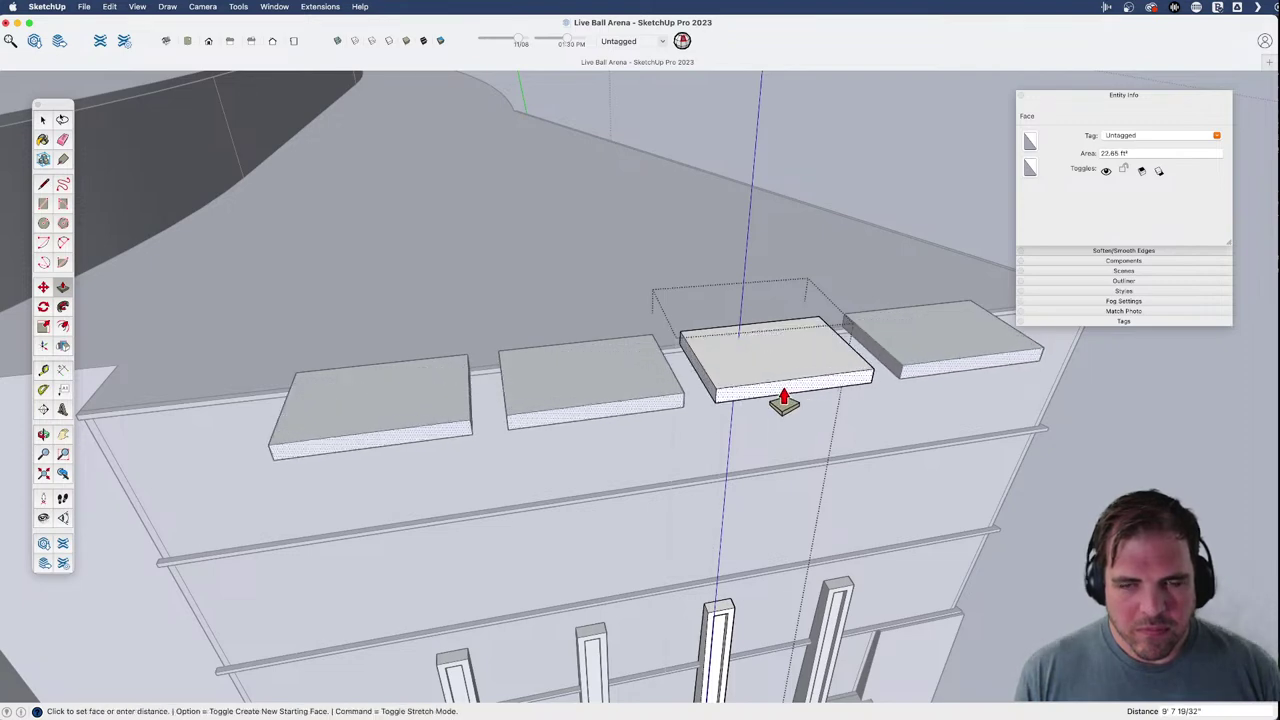
{"action": "left_click", "coordinate": [770, 420]}
- Move the rear top edge of the projecting roof slab upward to start sloping its top
{"action": "middle_click_drag", "start_coordinate": [770, 420], "coordinate": [455, 383]}
{"action": "scroll", "coordinate": [533, 292], "scroll_direction": "up", "scroll_amount": 6}
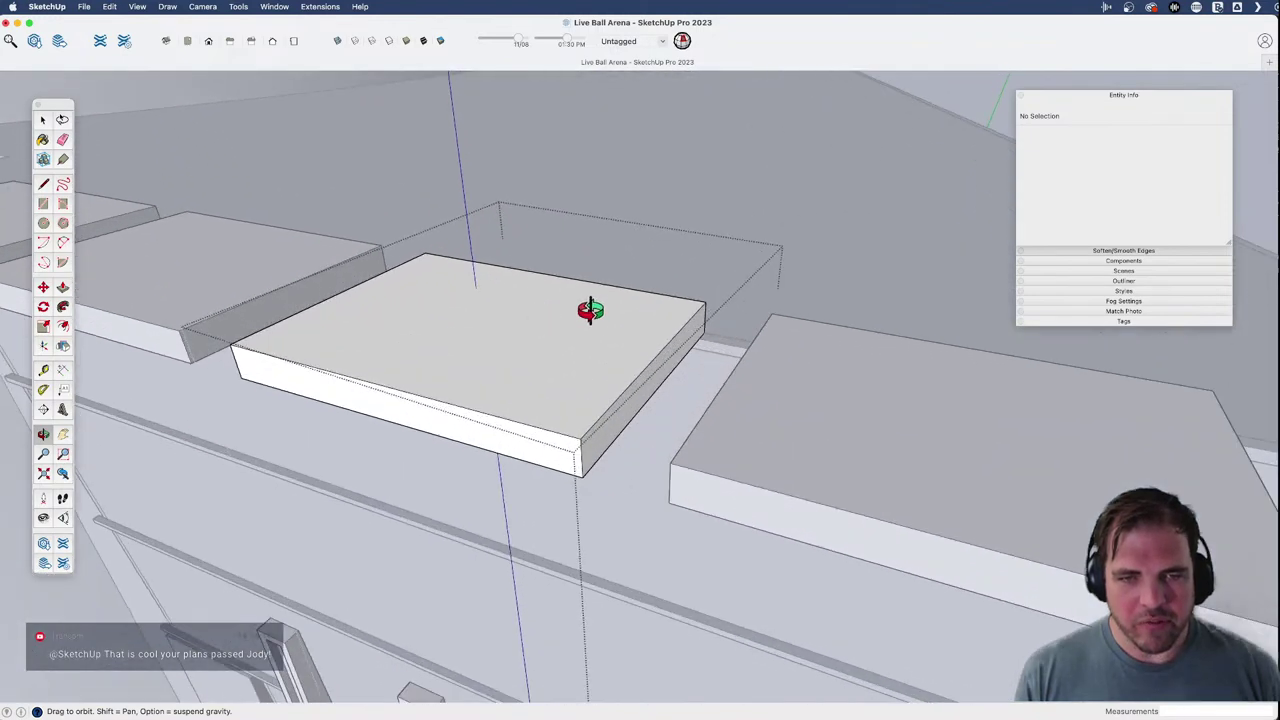
{"action": "left_click", "coordinate": [697, 313]}
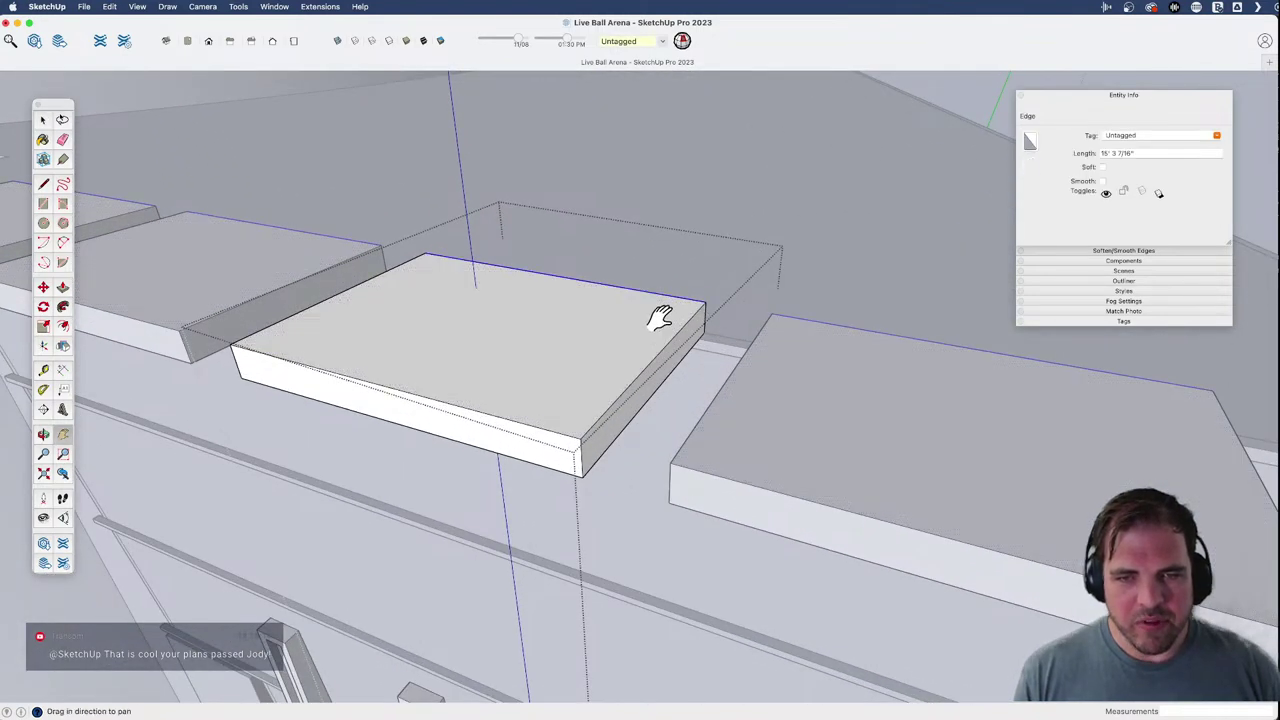
{"action": "middle_click_drag", "start_coordinate": [663, 314], "coordinate": [668, 380]}
{"action": "key", "text": "m"}
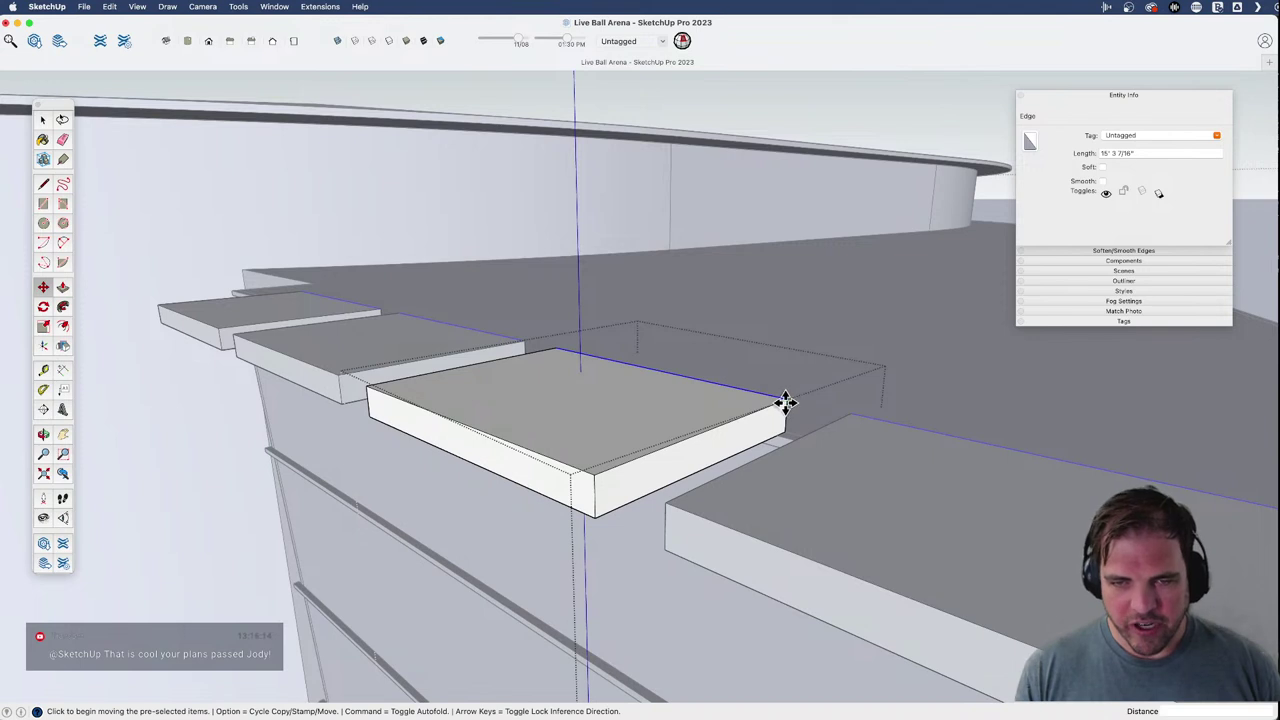
{"action": "left_click", "coordinate": [786, 402]}
{"action": "left_click", "coordinate": [787, 376]}
{"action": "key", "text": "space"}
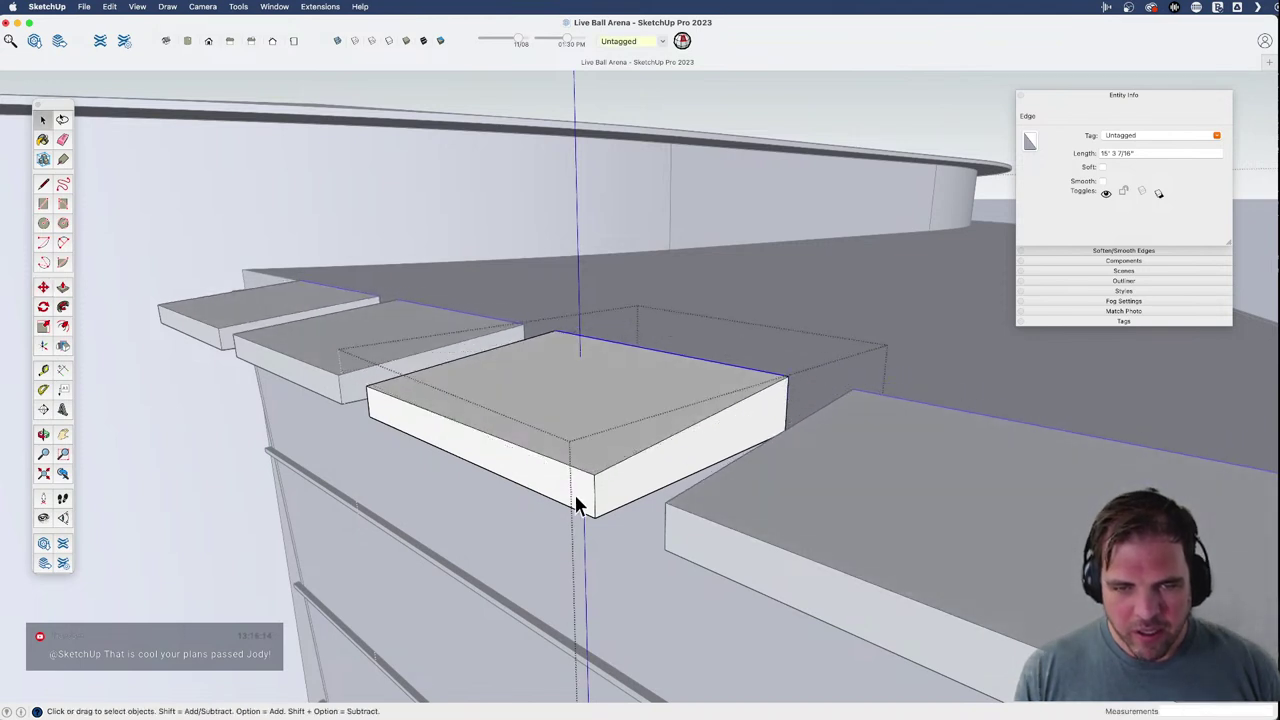
- Move the slab's front top edge down 1' to taper it to a thin outer lip
{"action": "left_click", "coordinate": [573, 472]}
{"action": "key", "text": "m"}
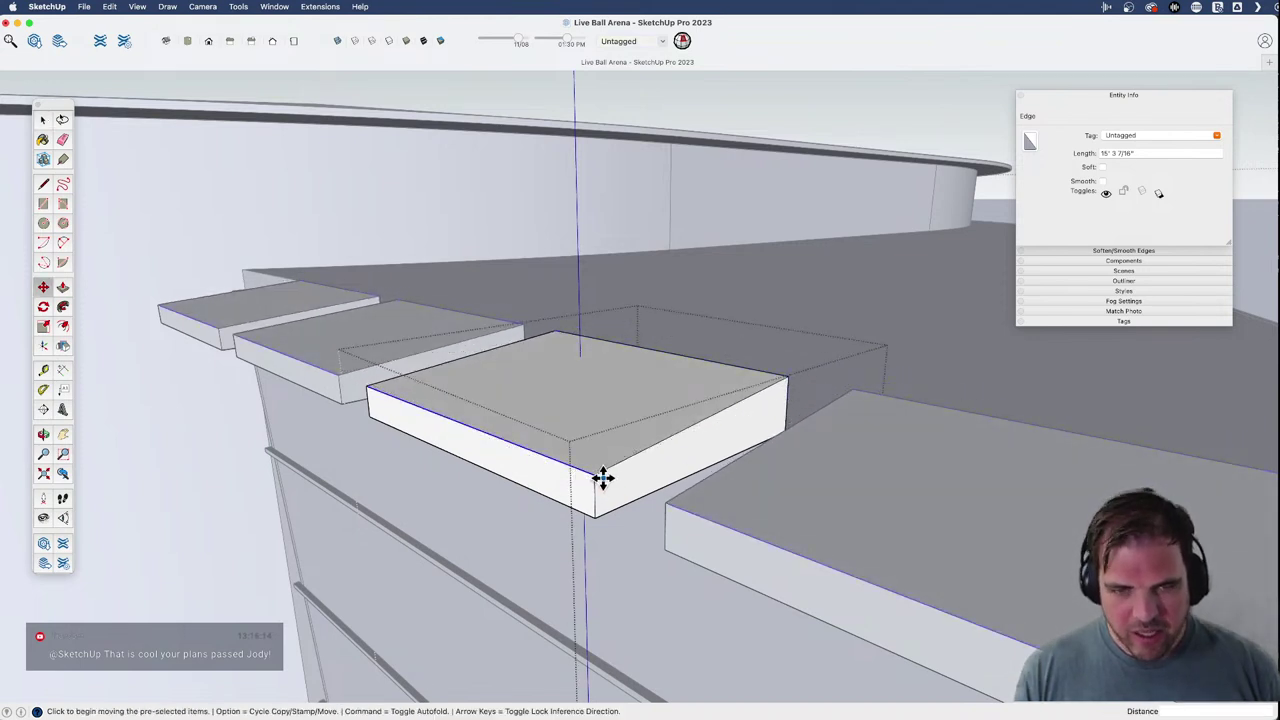
{"action": "left_click", "coordinate": [594, 477]}
{"action": "left_click", "coordinate": [595, 508]}
- Offset the slab's underside face inward about 1', push the inner panel in to recess it, and leave the component
{"action": "scroll", "coordinate": [590, 503], "scroll_direction": "down", "scroll_amount": 3}
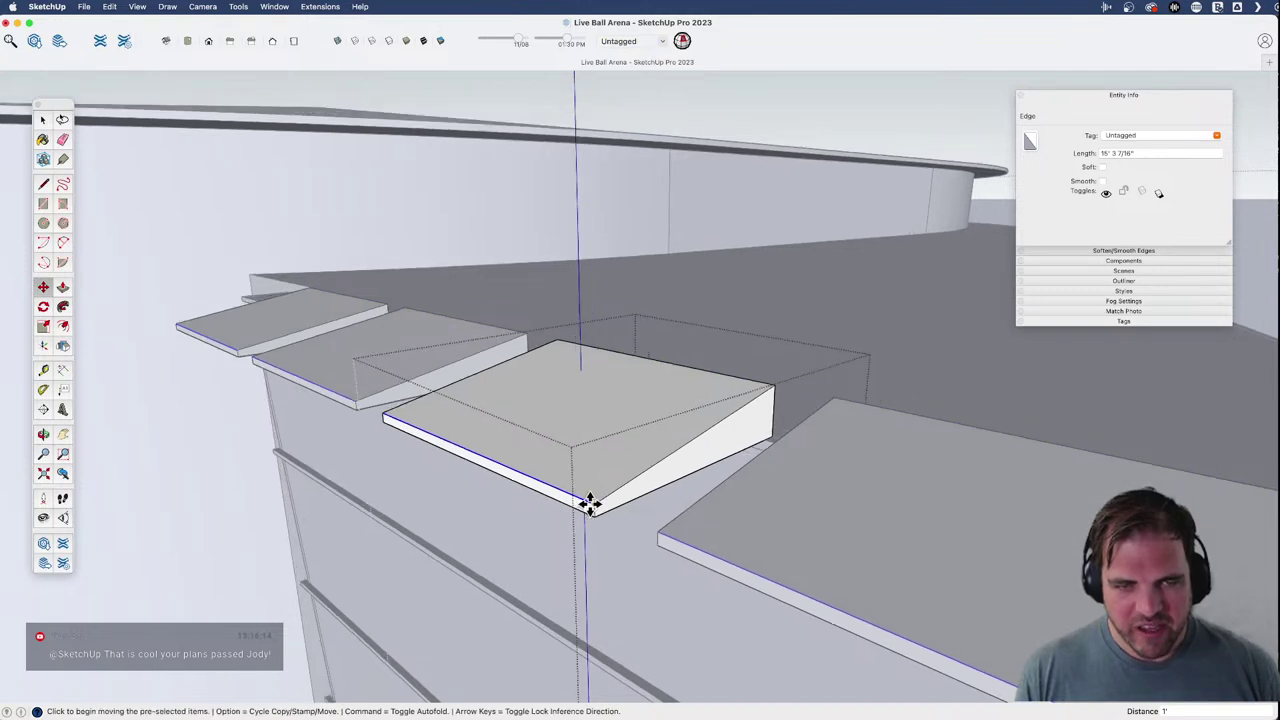
{"action": "middle_click_drag", "start_coordinate": [589, 503], "coordinate": [711, 320], "text": "shift"}
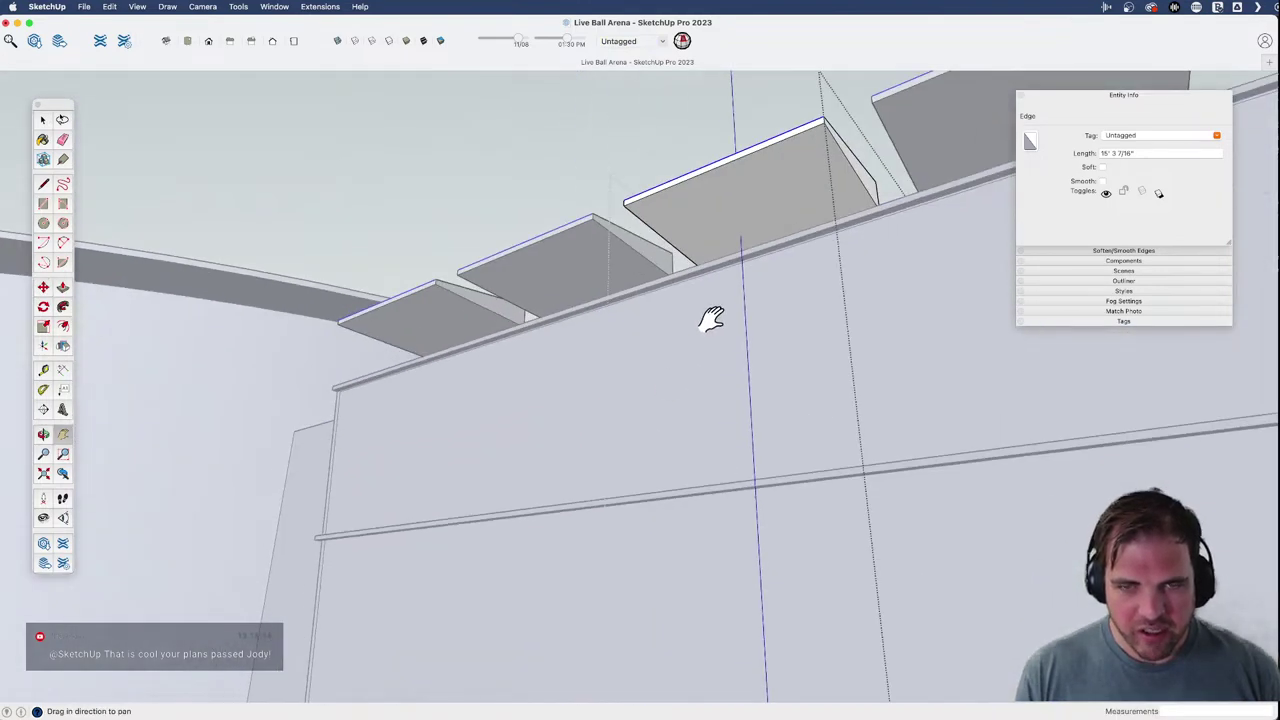
{"action": "double_click", "coordinate": [780, 205]}
{"action": "key", "text": "f"}
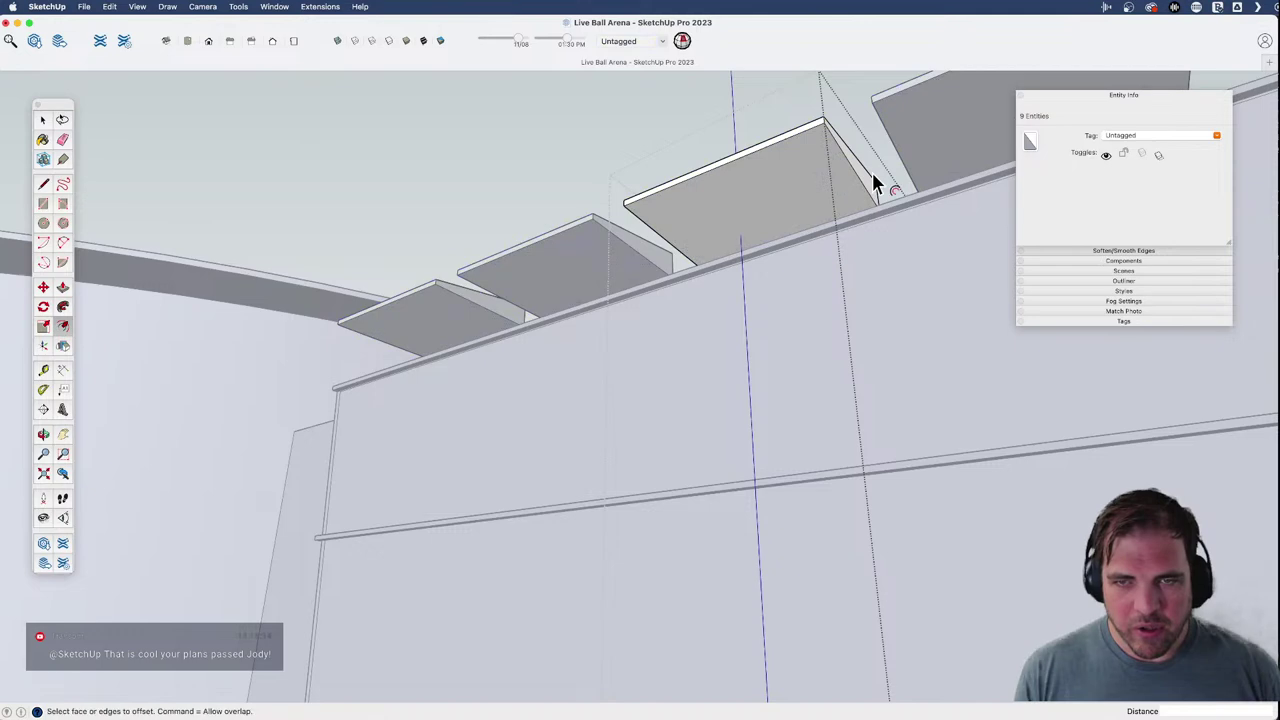
{"action": "left_click", "coordinate": [843, 182]}
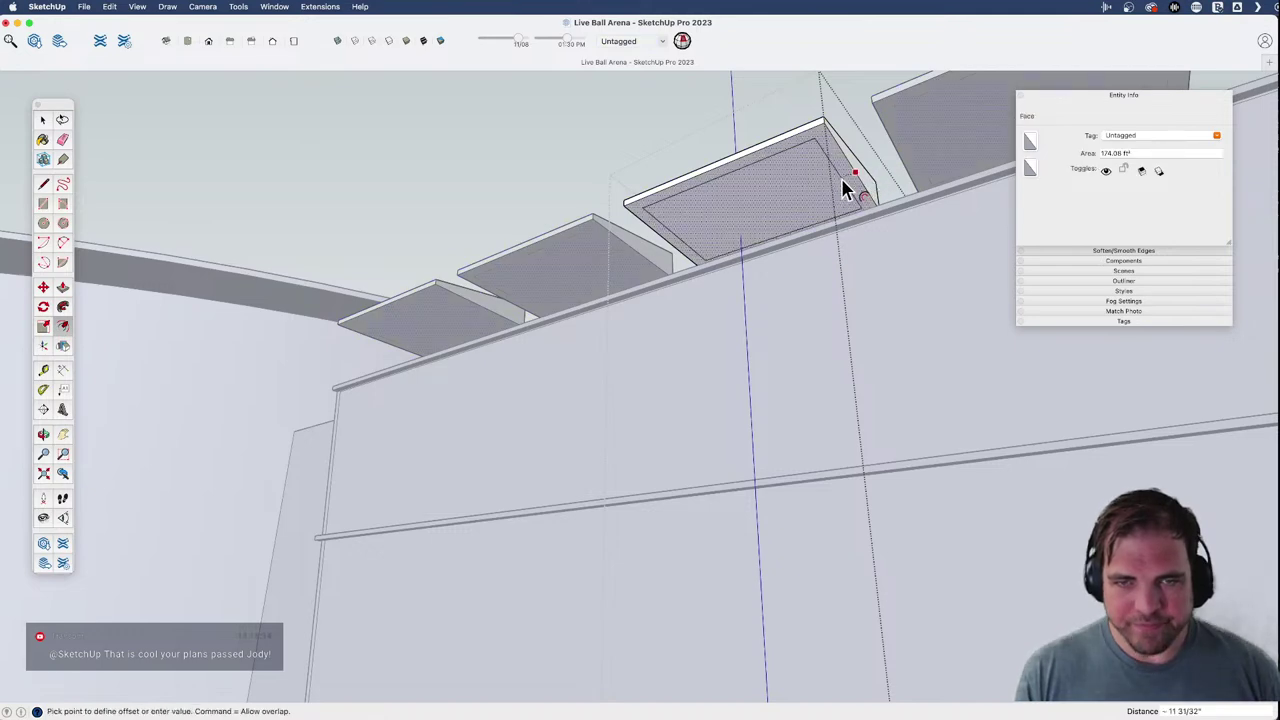
{"action": "left_click", "coordinate": [843, 181]}
{"action": "key", "text": "p"}
{"action": "left_click", "coordinate": [823, 205]}
{"action": "left_click", "coordinate": [823, 206]}
{"action": "scroll", "coordinate": [565, 323], "scroll_direction": "down", "scroll_amount": 5}
{"action": "key", "text": "space"}
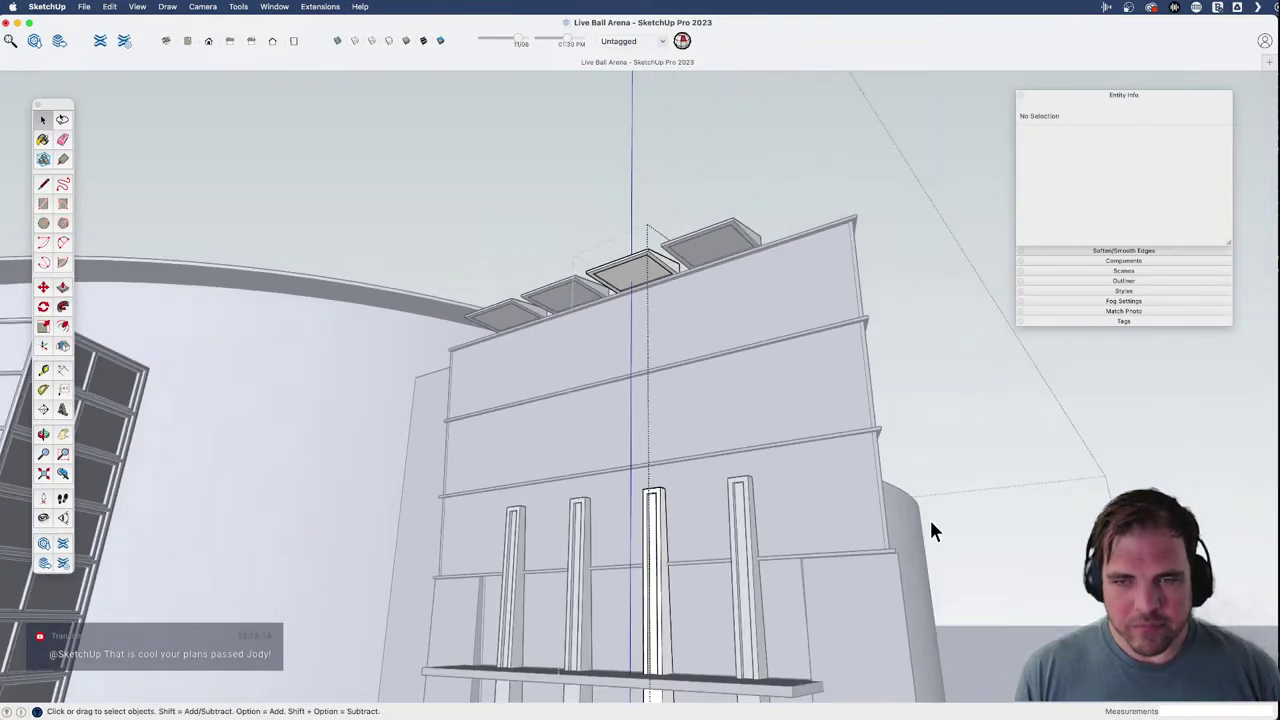
{"action": "key", "text": "Escape"}
{"action": "key", "text": "Escape"}
- Reopen the roof slab component, pull its rear face back over the roof about 11' 5 3/32", and leave the component
{"action": "scroll", "coordinate": [931, 523], "scroll_direction": "down", "scroll_amount": 5}
{"action": "middle_click_drag", "start_coordinate": [741, 508], "coordinate": [417, 491], "text": "shift"}
{"action": "scroll", "coordinate": [494, 374], "scroll_direction": "up", "scroll_amount": 5}
{"action": "middle_click_drag", "start_coordinate": [494, 374], "coordinate": [626, 413]}
{"action": "double_click", "coordinate": [635, 346]}
{"action": "double_click", "coordinate": [637, 351]}
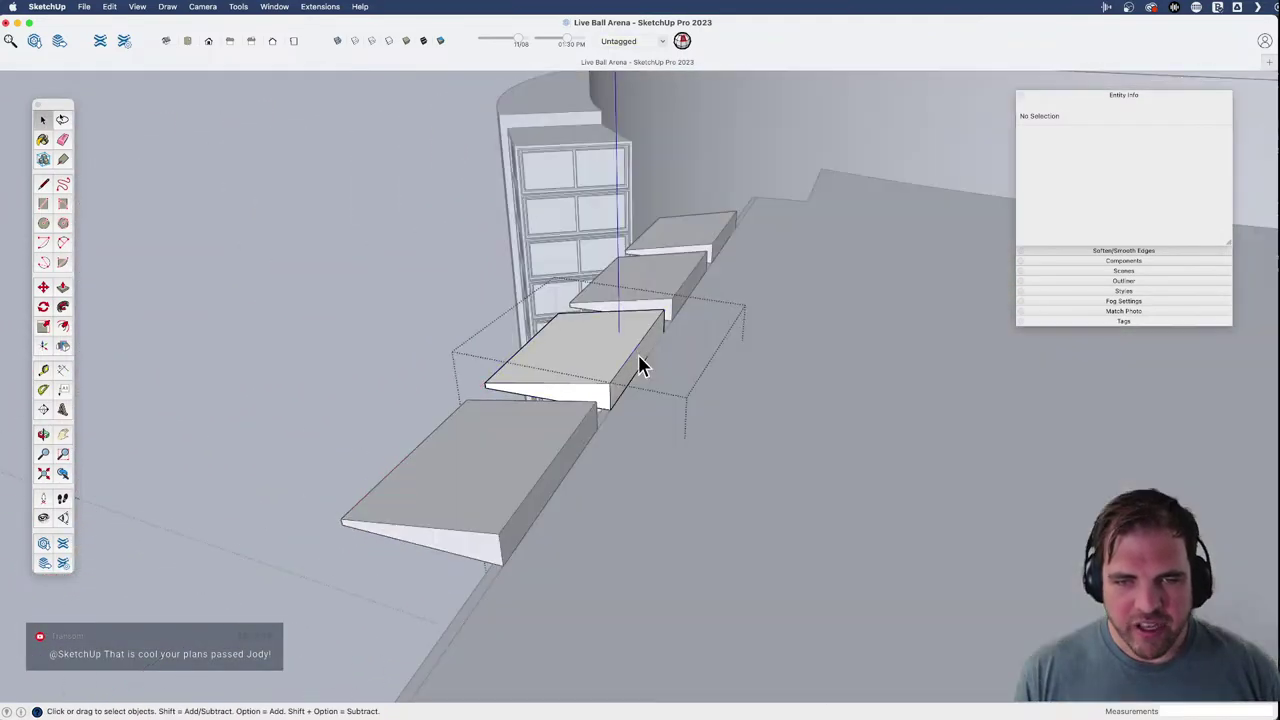
{"action": "left_click", "coordinate": [640, 366]}
{"action": "key", "text": "p"}
{"action": "scroll", "coordinate": [766, 408], "scroll_direction": "down", "scroll_amount": 3}
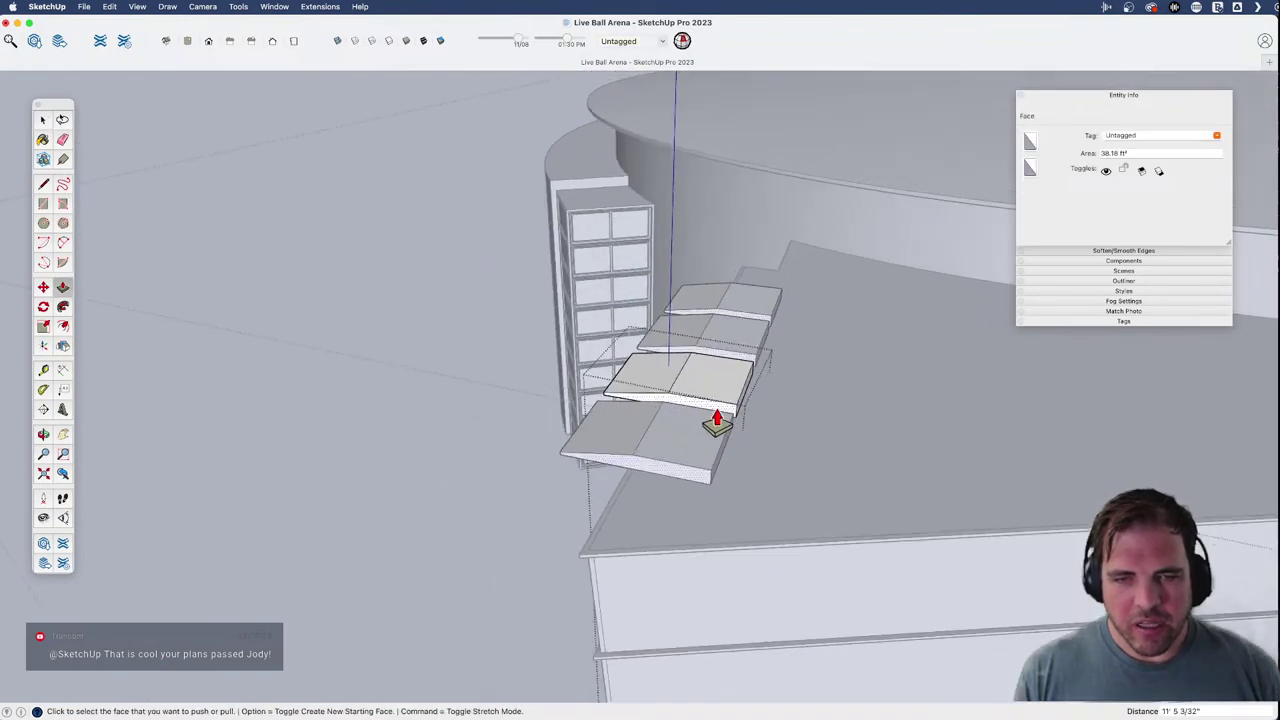
{"action": "middle_click_drag", "start_coordinate": [717, 418], "coordinate": [695, 369]}
{"action": "scroll", "coordinate": [606, 414], "scroll_direction": "down", "scroll_amount": 5}
{"action": "key", "text": "space"}
{"action": "left_click", "coordinate": [617, 580]}
{"action": "left_click", "coordinate": [617, 580]}
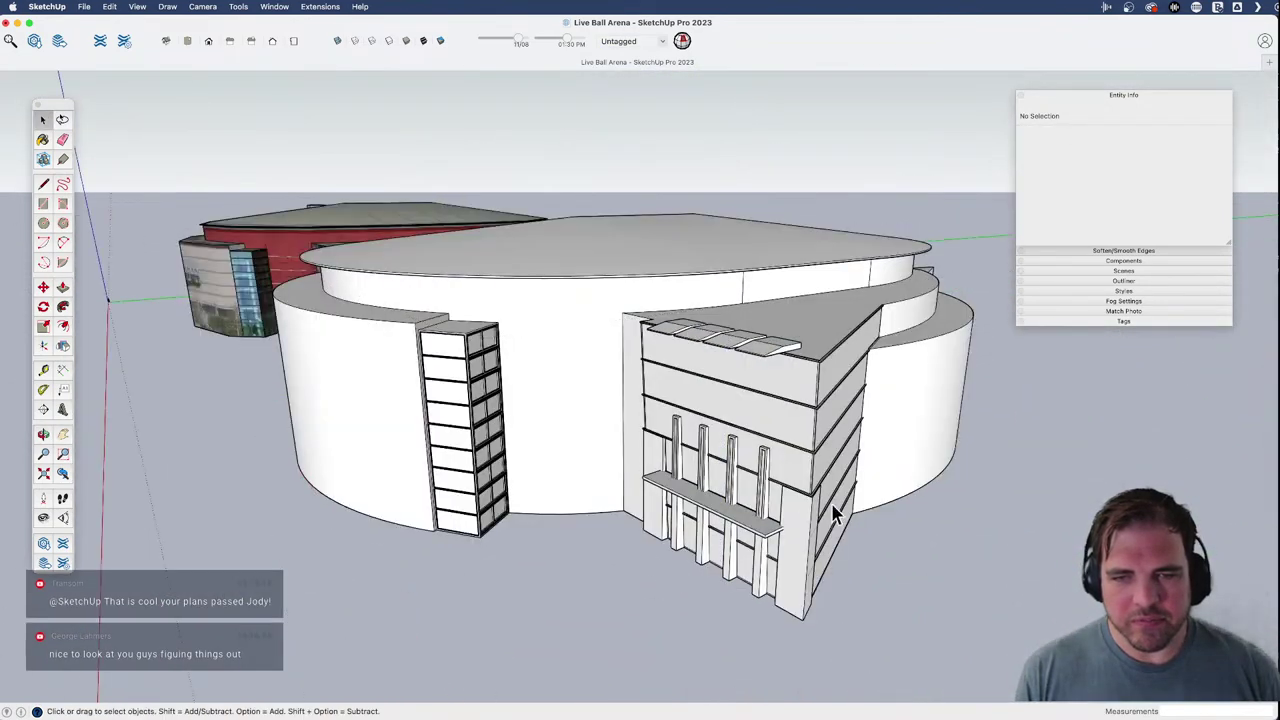
- Examine the whole arena from around the entrance wing, its banded side wall and the curved outer walls
{"action": "key", "text": "h"}
{"action": "left_click_drag", "start_coordinate": [832, 512], "coordinate": [511, 520]}
{"action": "scroll", "coordinate": [722, 434], "scroll_direction": "up", "scroll_amount": 3}
{"action": "middle_click_drag", "start_coordinate": [634, 443], "coordinate": [569, 414]}
{"action": "middle_click_drag", "start_coordinate": [674, 423], "coordinate": [492, 488]}
{"action": "scroll", "coordinate": [650, 454], "scroll_direction": "down", "scroll_amount": 3}
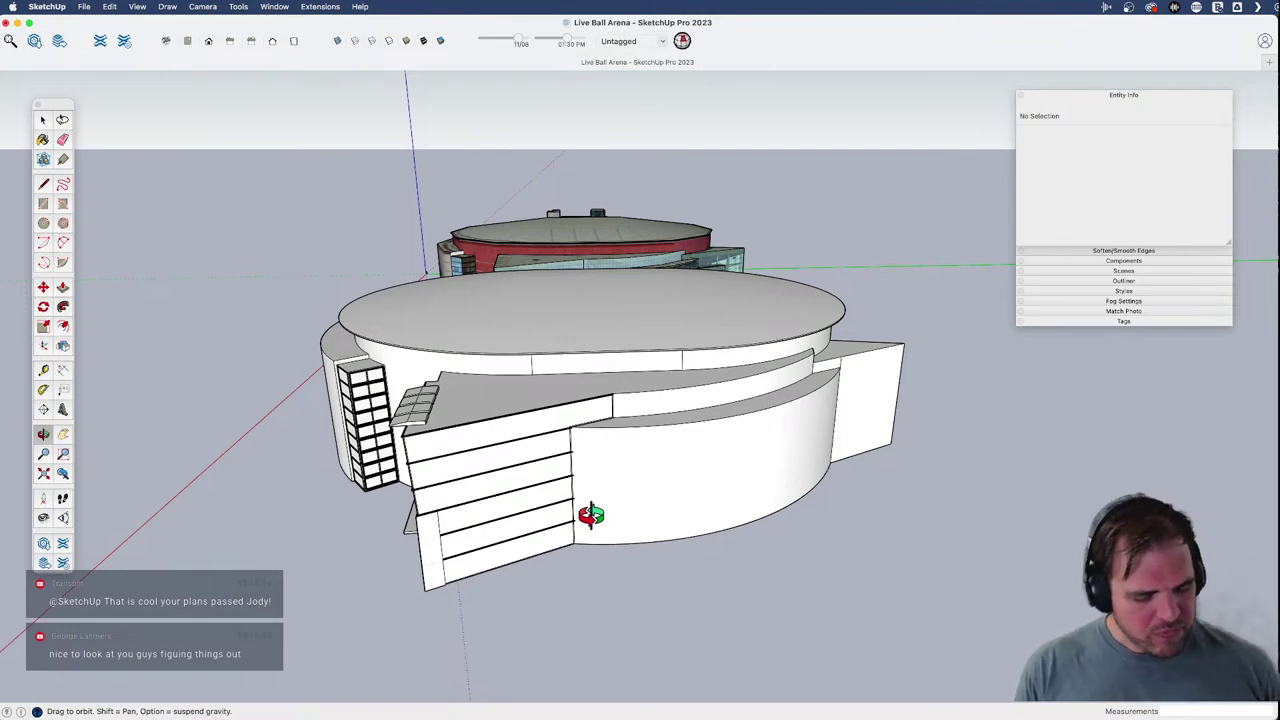
{"action": "left_click_drag", "start_coordinate": [609, 508], "coordinate": [680, 491]}
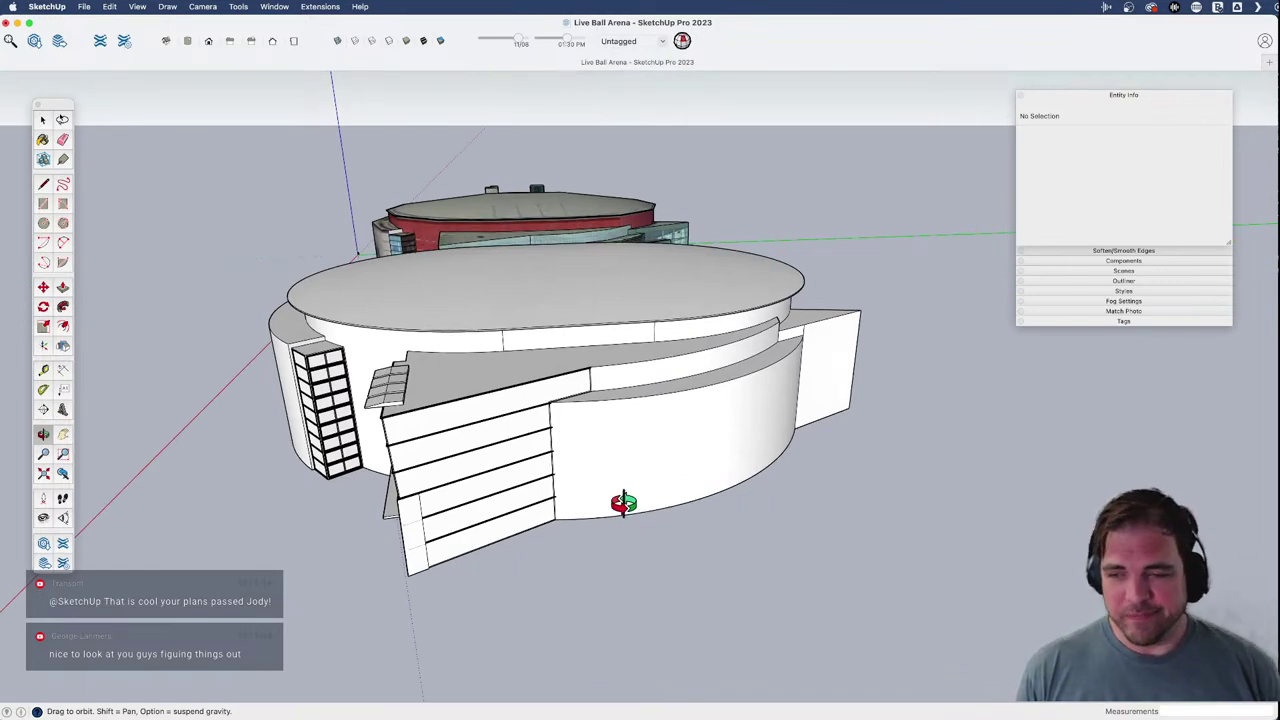
{"action": "left_click_drag", "start_coordinate": [623, 503], "coordinate": [754, 500]}
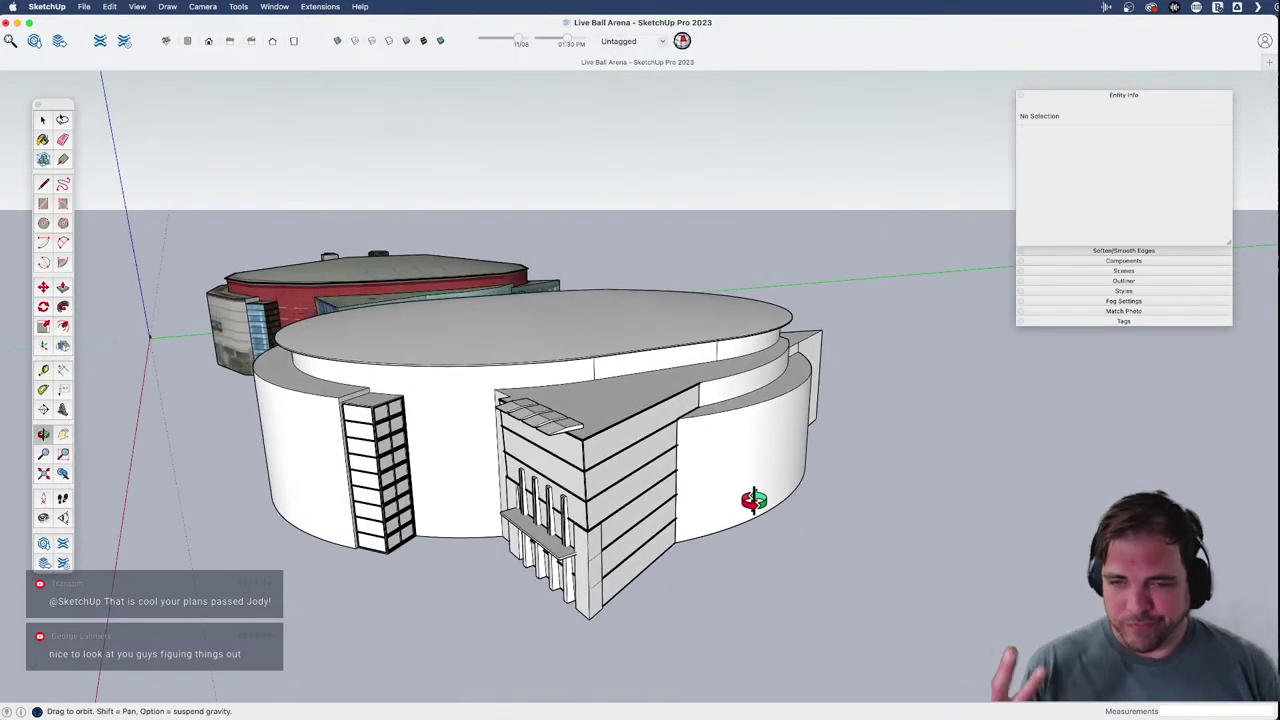
- Copy the bottom arc of the curved wall beside the stair tower 114' up to its top edge, divided into 5 equal intervals
{"action": "key", "text": "space"}
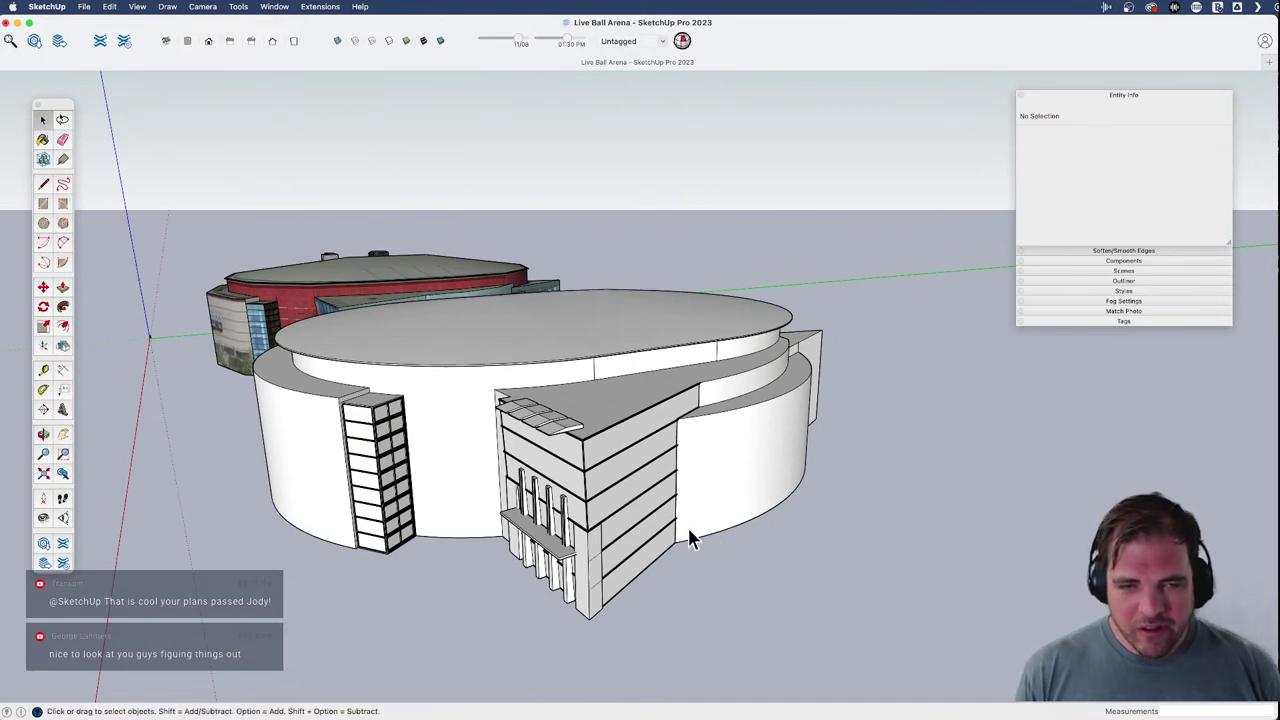
{"action": "scroll", "coordinate": [316, 527], "scroll_direction": "up", "scroll_amount": 3}
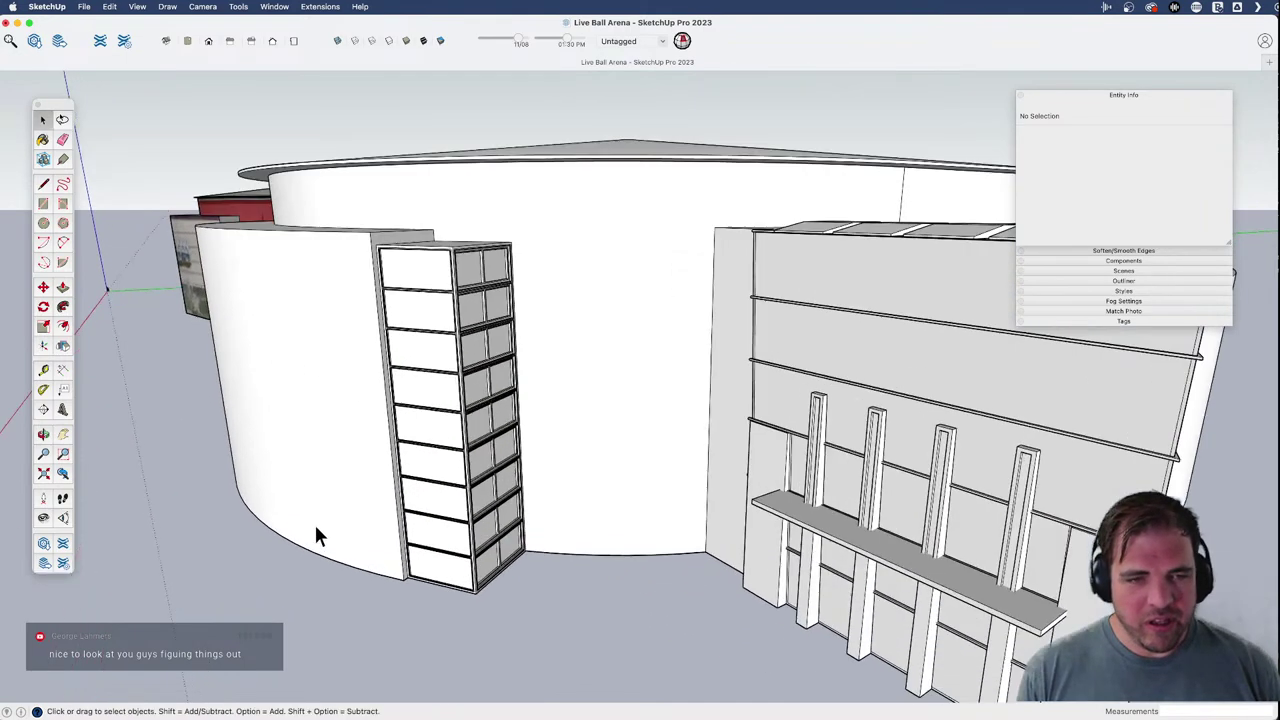
{"action": "scroll", "coordinate": [343, 540], "scroll_direction": "up", "scroll_amount": 3}
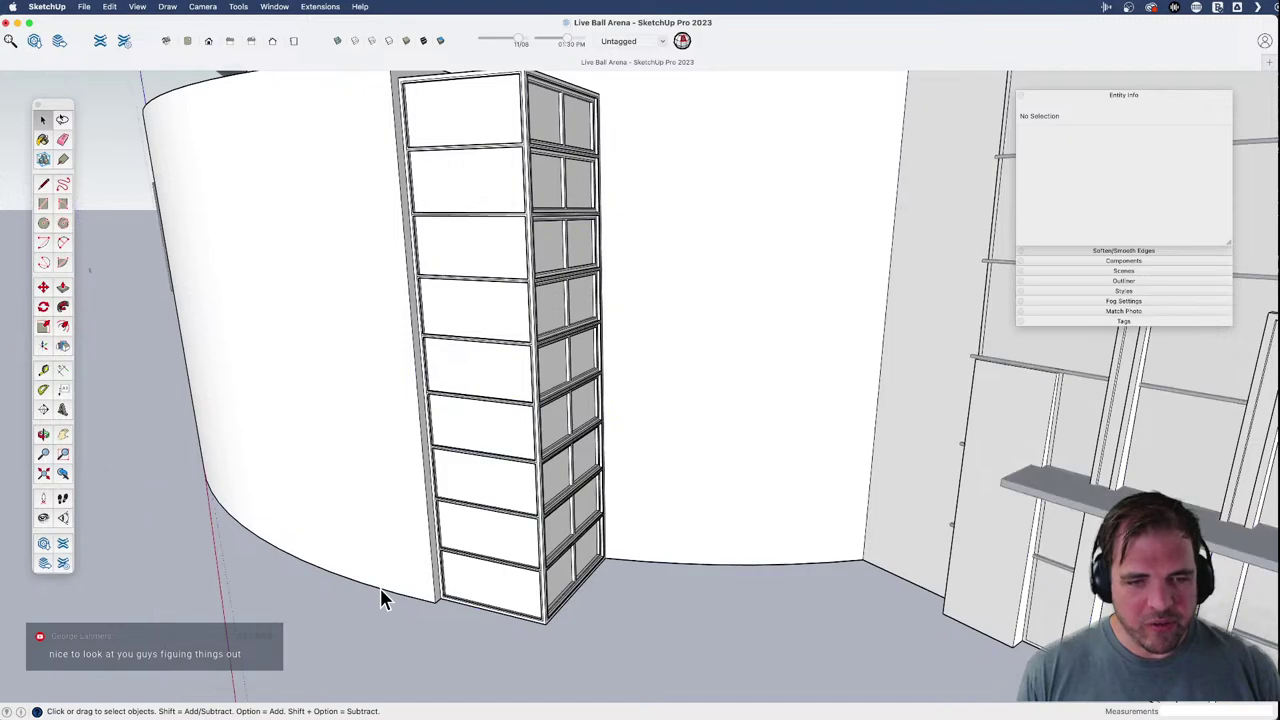
{"action": "key", "text": "super+a"}
{"action": "left_click", "coordinate": [385, 598]}
{"action": "middle_click_drag", "start_coordinate": [383, 594], "coordinate": [403, 643]}
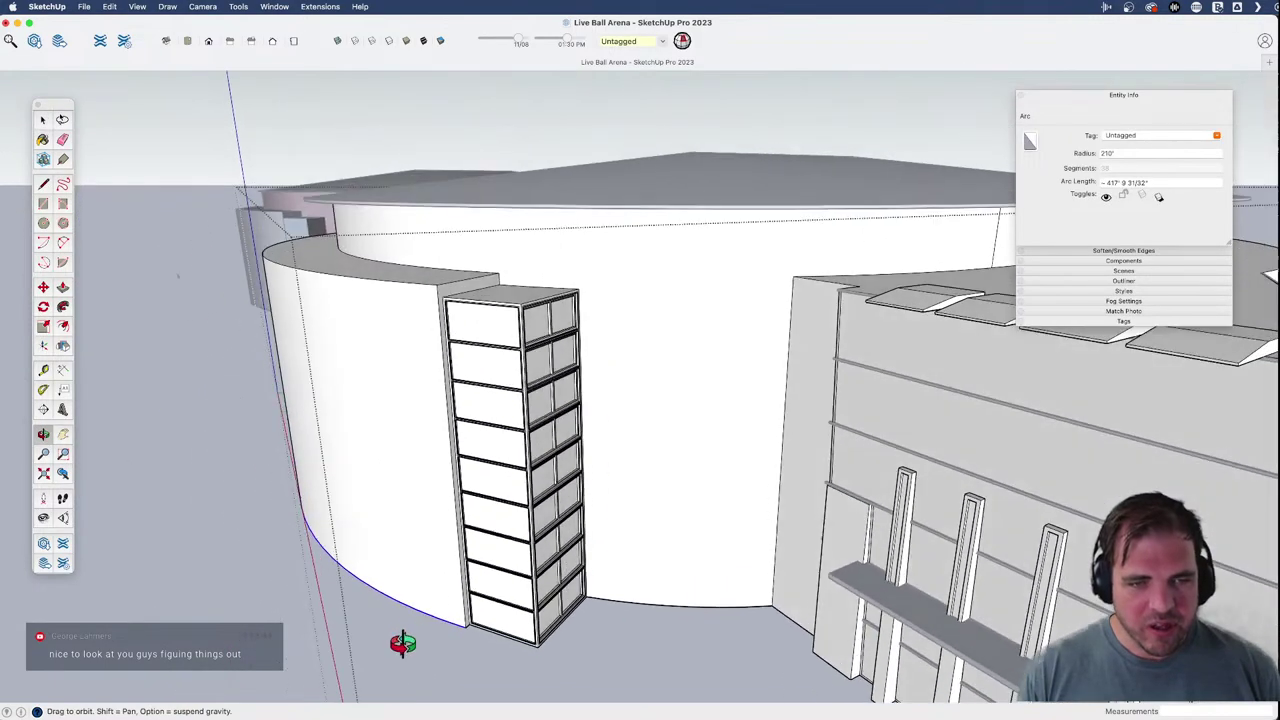
{"action": "key", "text": "m"}
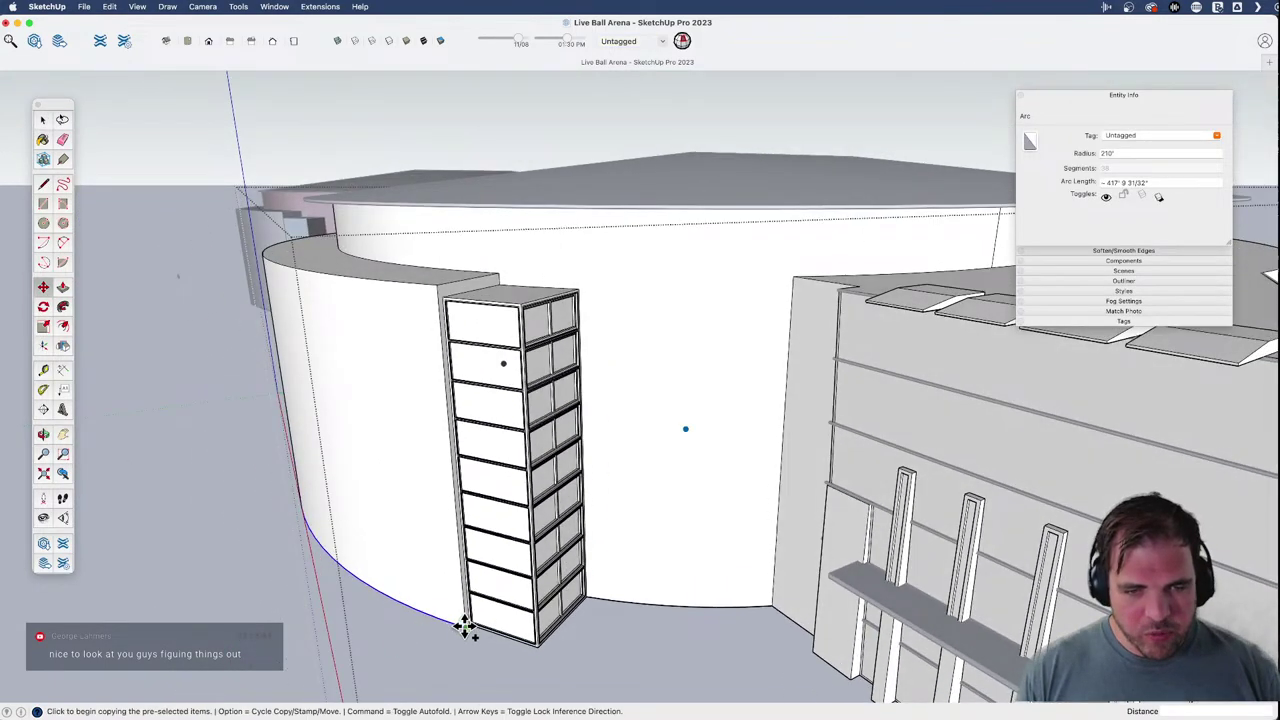
{"action": "left_click", "coordinate": [465, 626]}
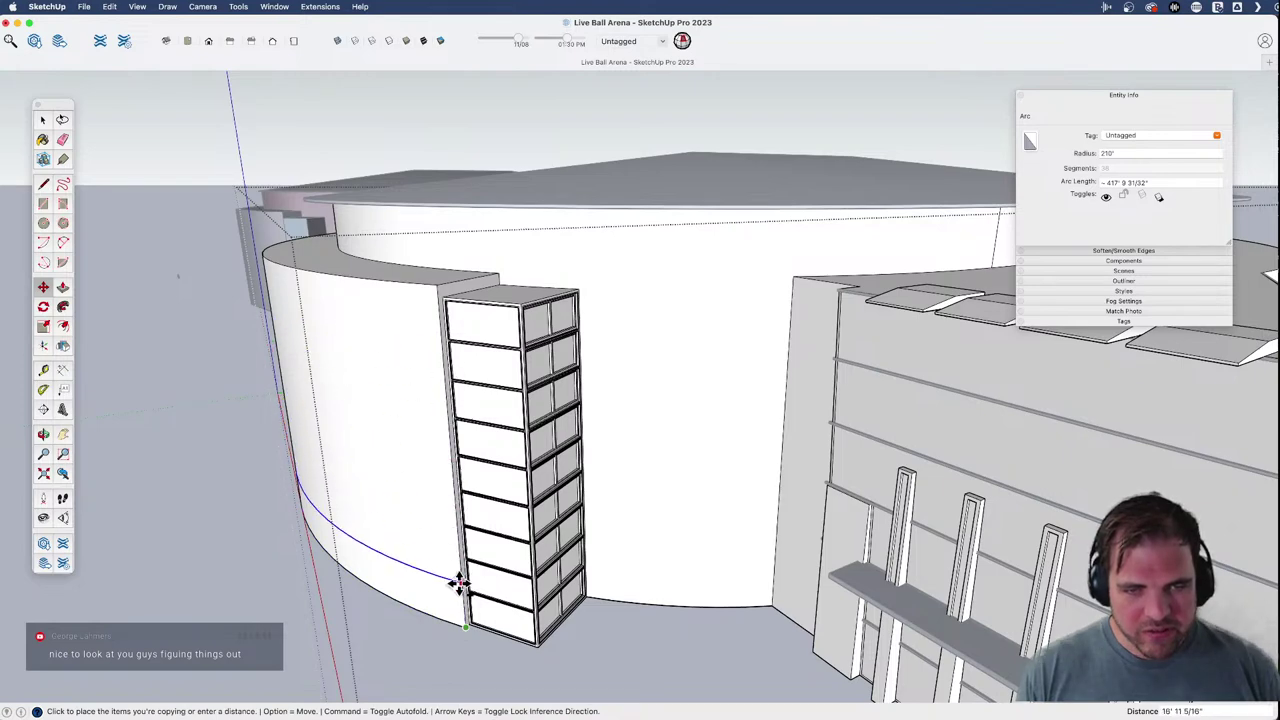
{"action": "left_click", "coordinate": [440, 285]}
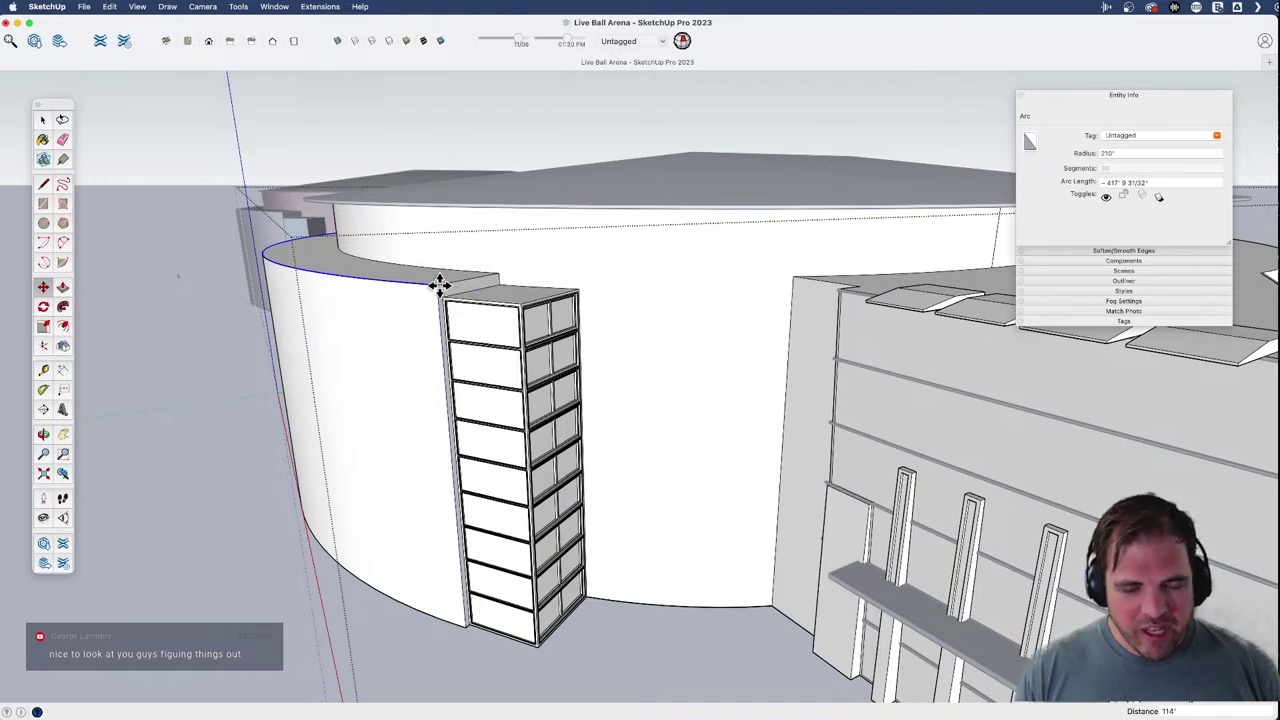
{"action": "type", "text": "5/"}
{"action": "key", "text": "Return"}
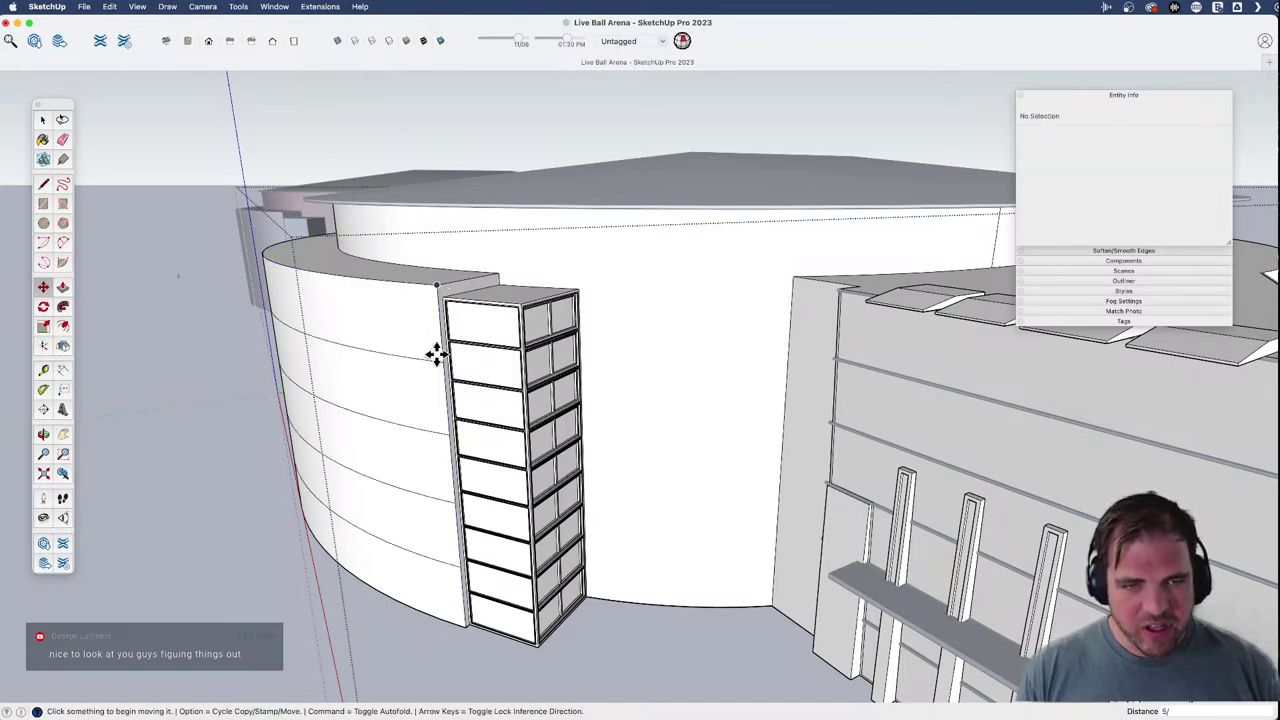
- Copy the top arc and the four intermediate arcs of the curved wall beside the stair tower 24" downward
{"action": "key", "text": "space"}
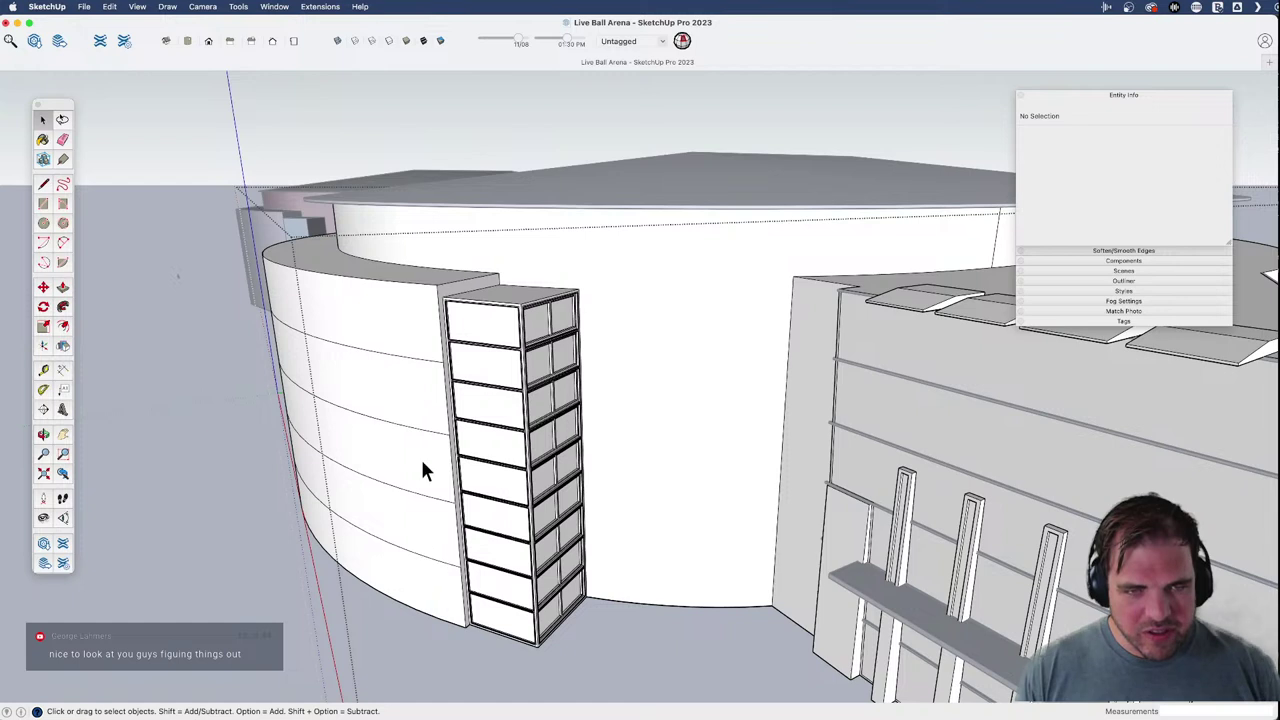
{"action": "left_click", "coordinate": [415, 283]}
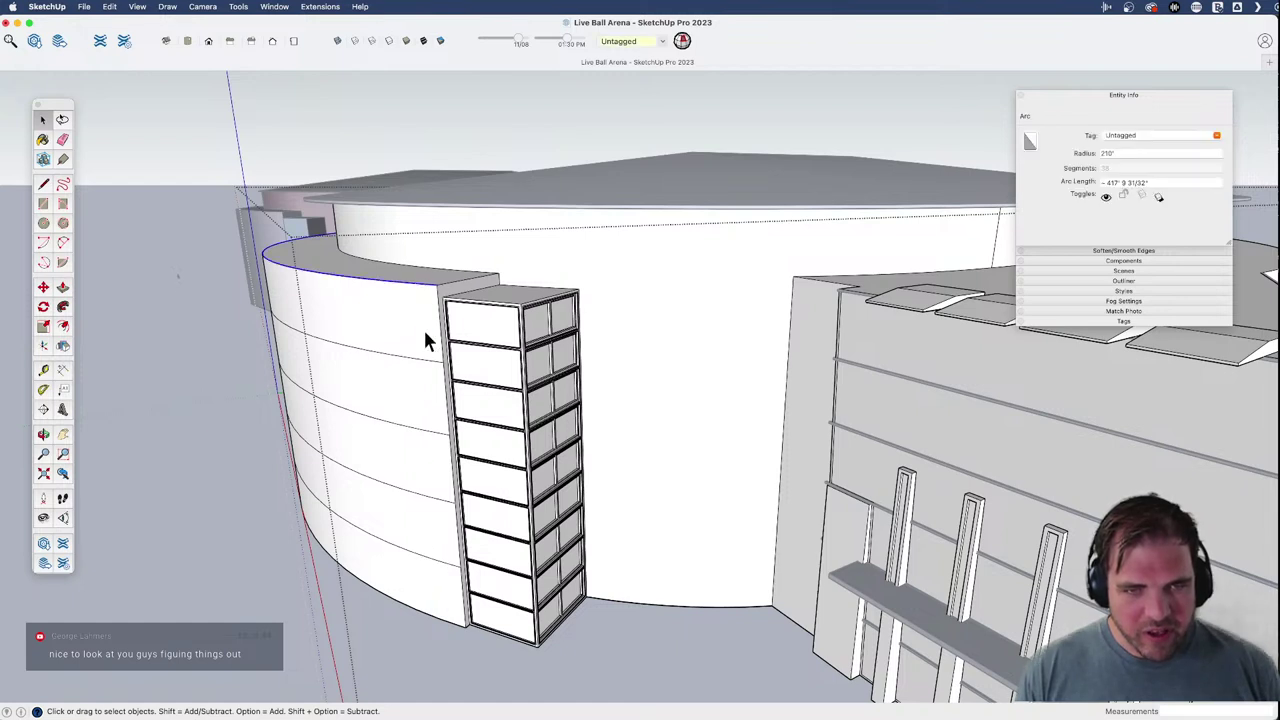
{"action": "left_click", "coordinate": [426, 357], "text": "shift"}
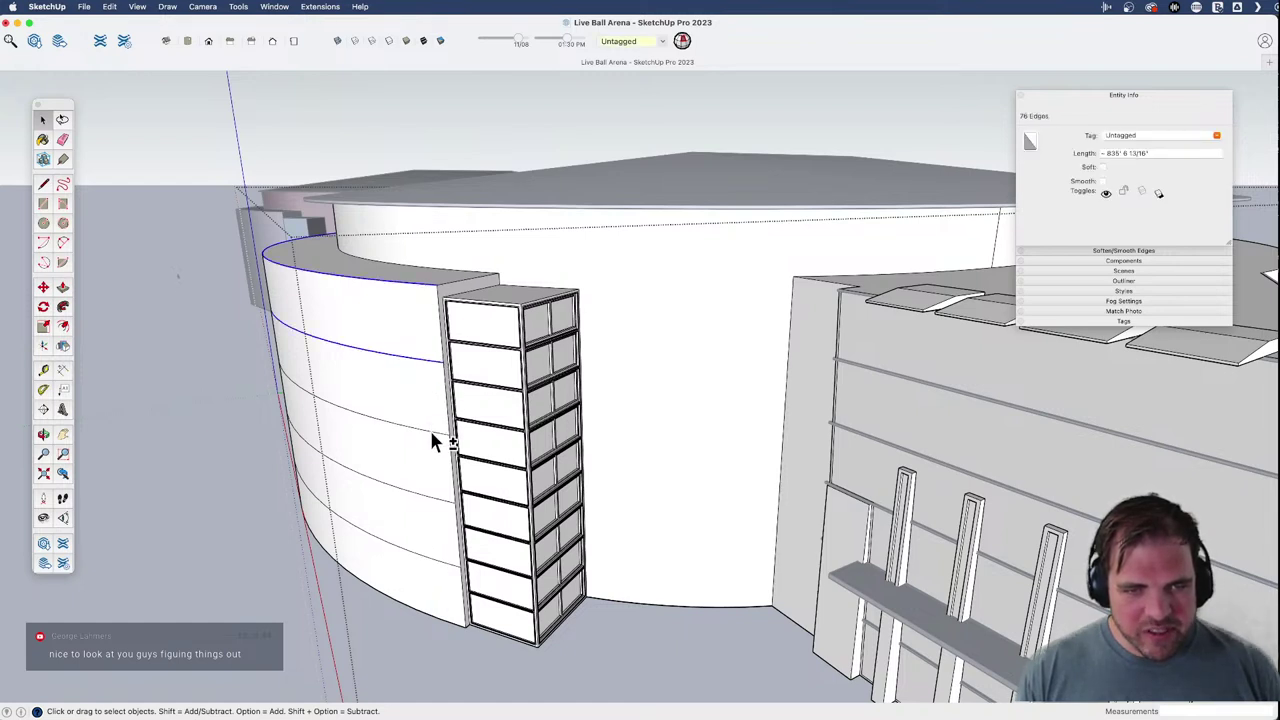
{"action": "left_click", "coordinate": [432, 434], "text": "shift"}
{"action": "left_click", "coordinate": [437, 500], "text": "shift"}
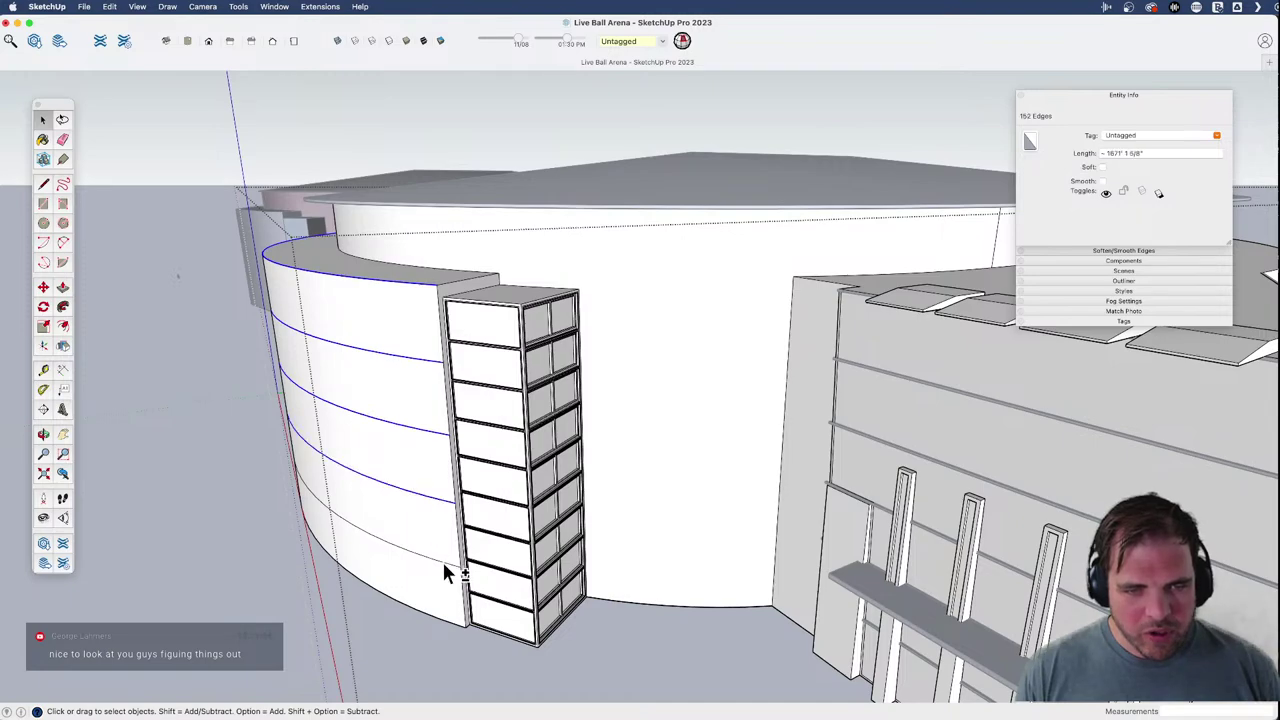
{"action": "left_click", "coordinate": [445, 566], "text": "shift"}
{"action": "scroll", "coordinate": [455, 582], "scroll_direction": "up", "scroll_amount": 3}
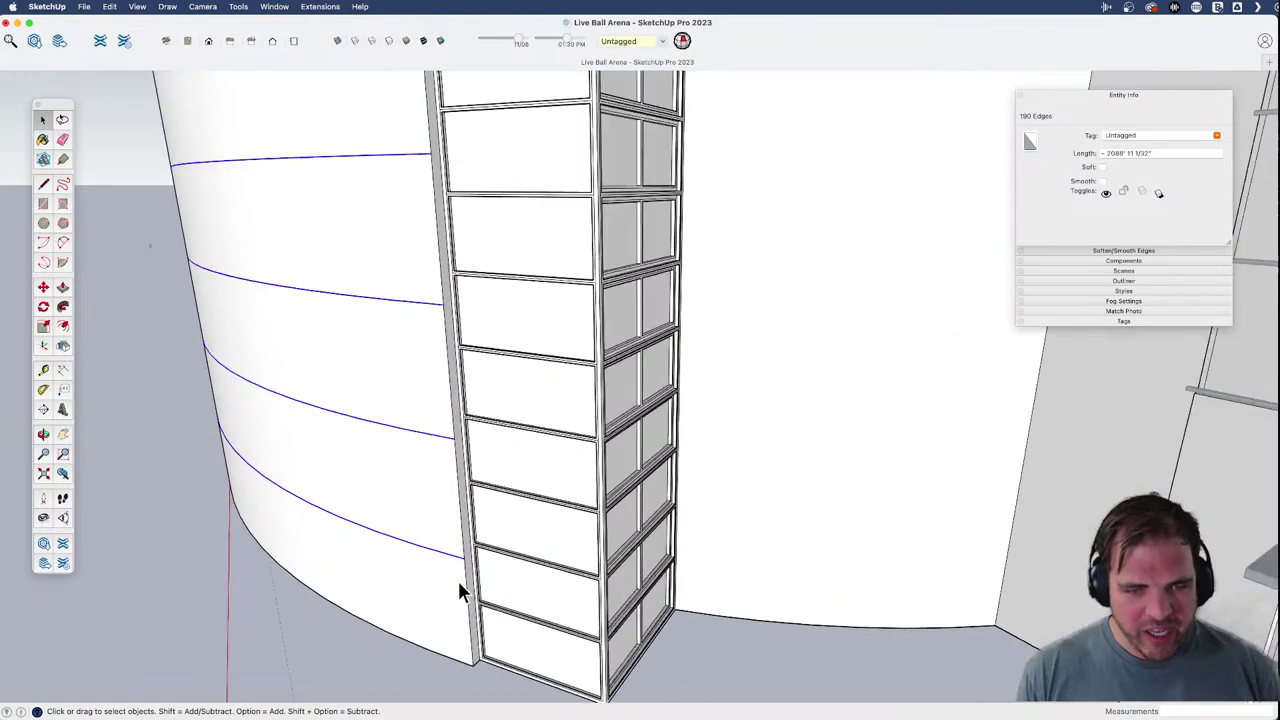
{"action": "scroll", "coordinate": [457, 591], "scroll_direction": "up", "scroll_amount": 5}
{"action": "key", "text": "m"}
{"action": "key", "text": "alt"}
{"action": "left_click", "coordinate": [470, 537]}
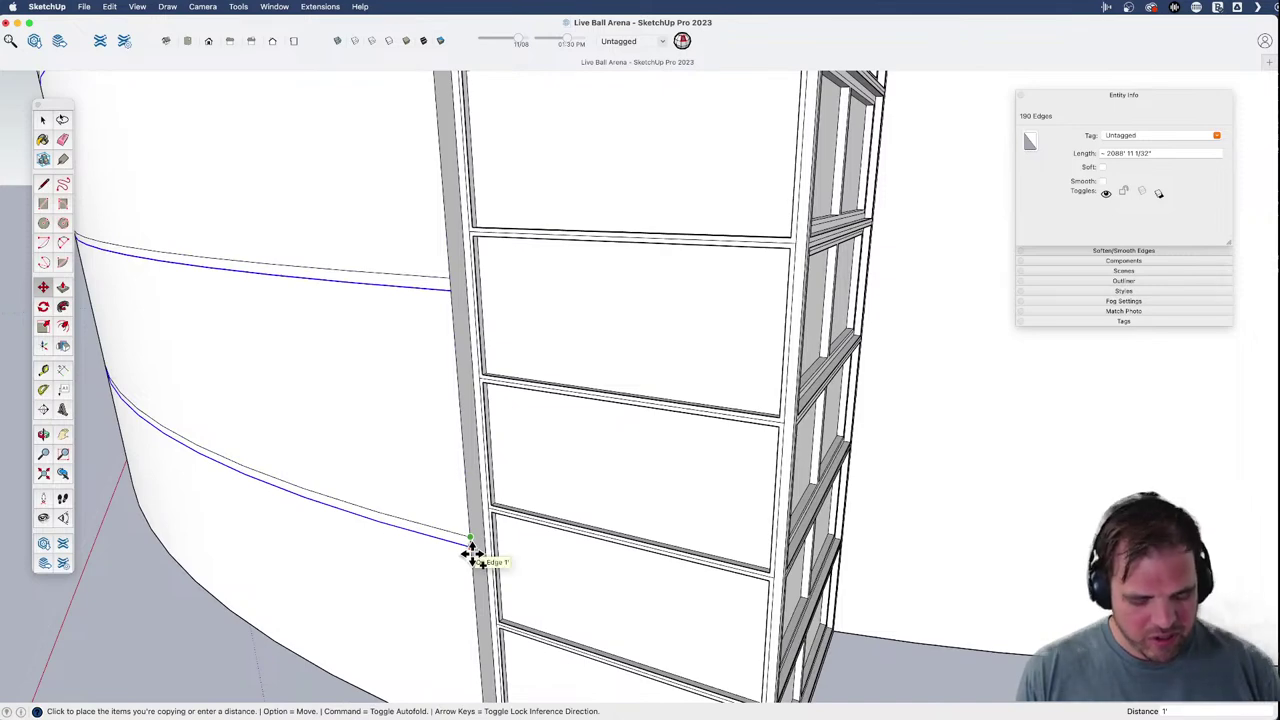
{"action": "key", "text": "Return"}
{"action": "scroll", "coordinate": [366, 643], "scroll_direction": "down", "scroll_amount": 8}
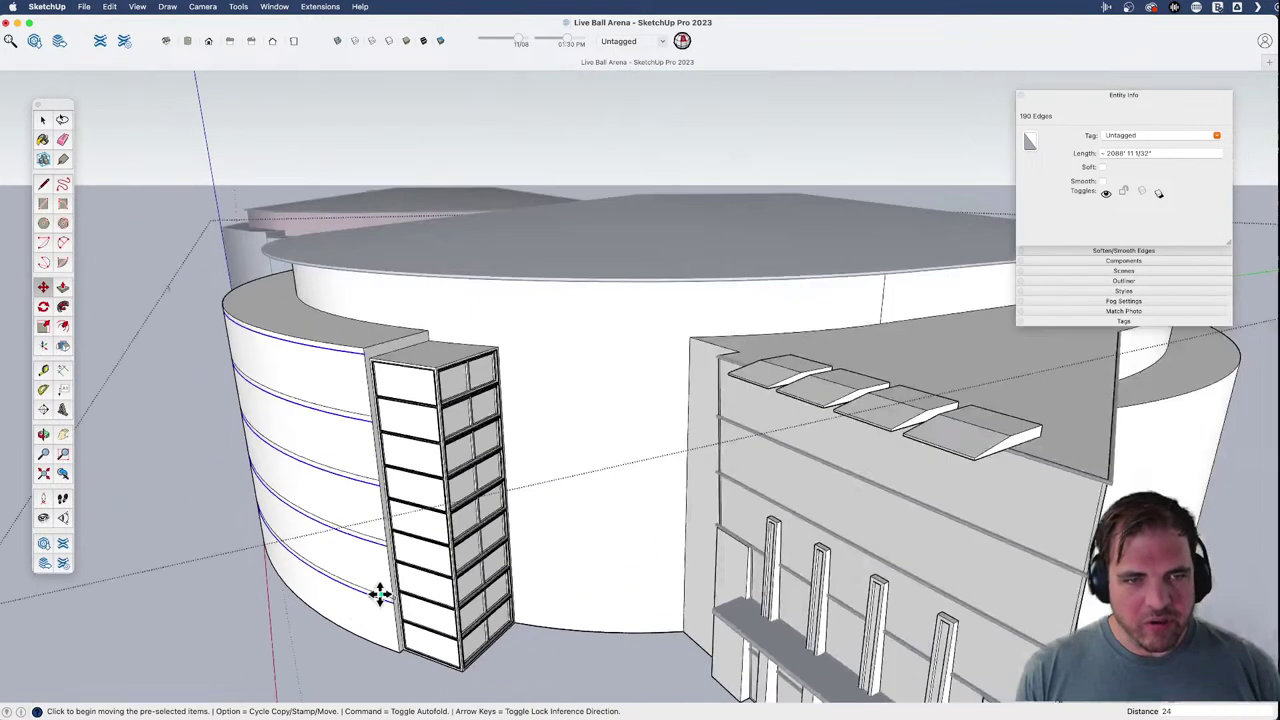
{"action": "key", "text": "space"}
{"action": "left_click", "coordinate": [220, 610]}
{"action": "scroll", "coordinate": [320, 420], "scroll_direction": "down", "scroll_amount": 4}
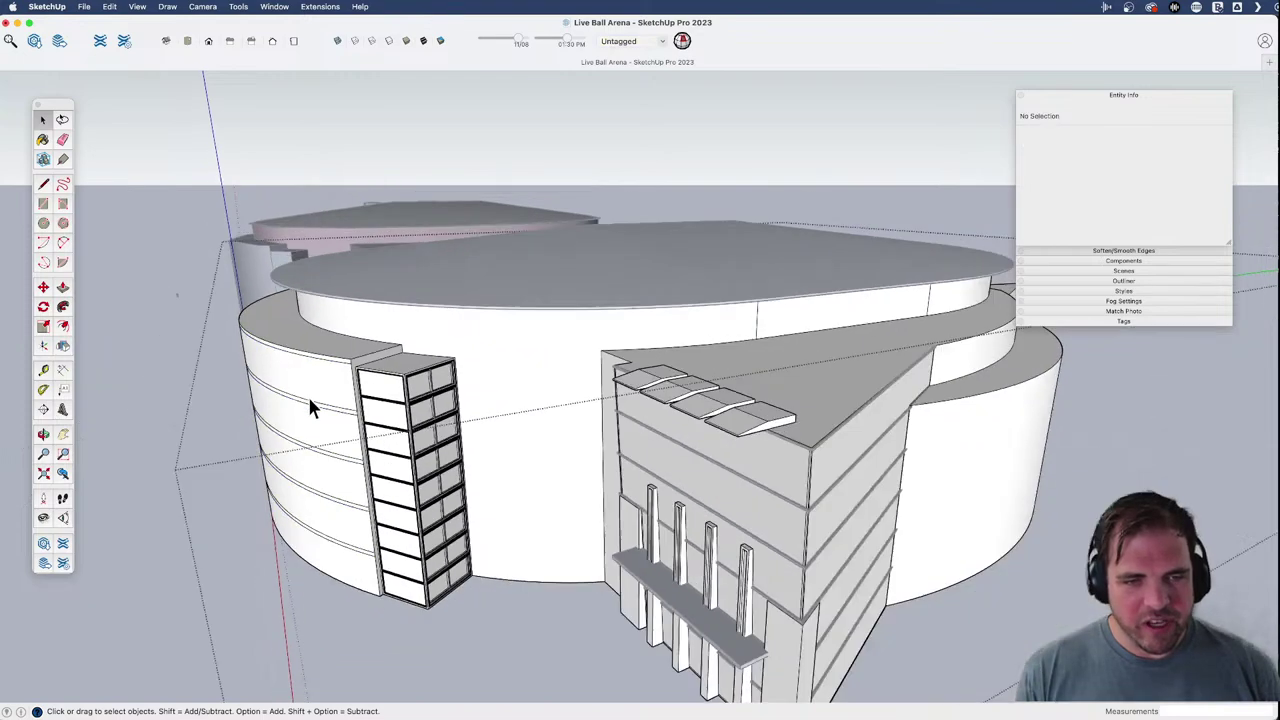
- Examine the modelled curved wall beyond the entrance wing, then switch to Google Earth and study its real pillars and glazing
{"action": "middle_click_drag", "start_coordinate": [307, 394], "coordinate": [440, 415]}
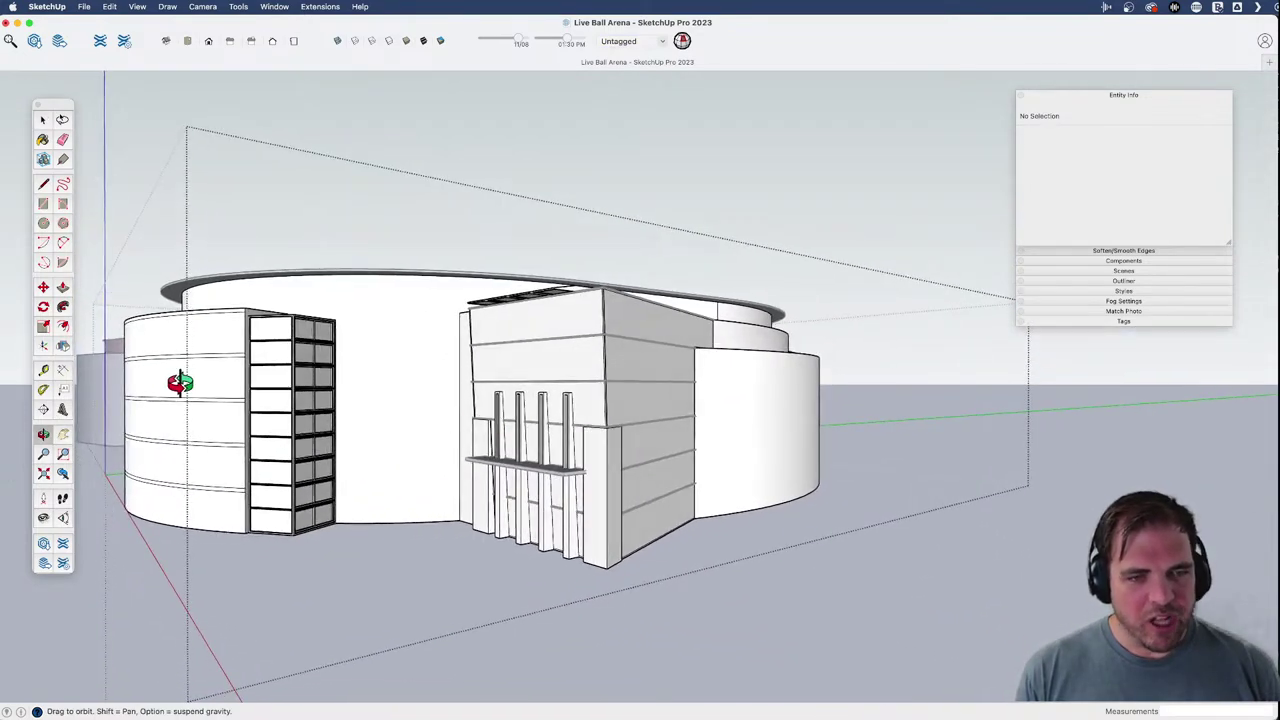
{"action": "middle_click_drag", "start_coordinate": [726, 598], "coordinate": [502, 562]}
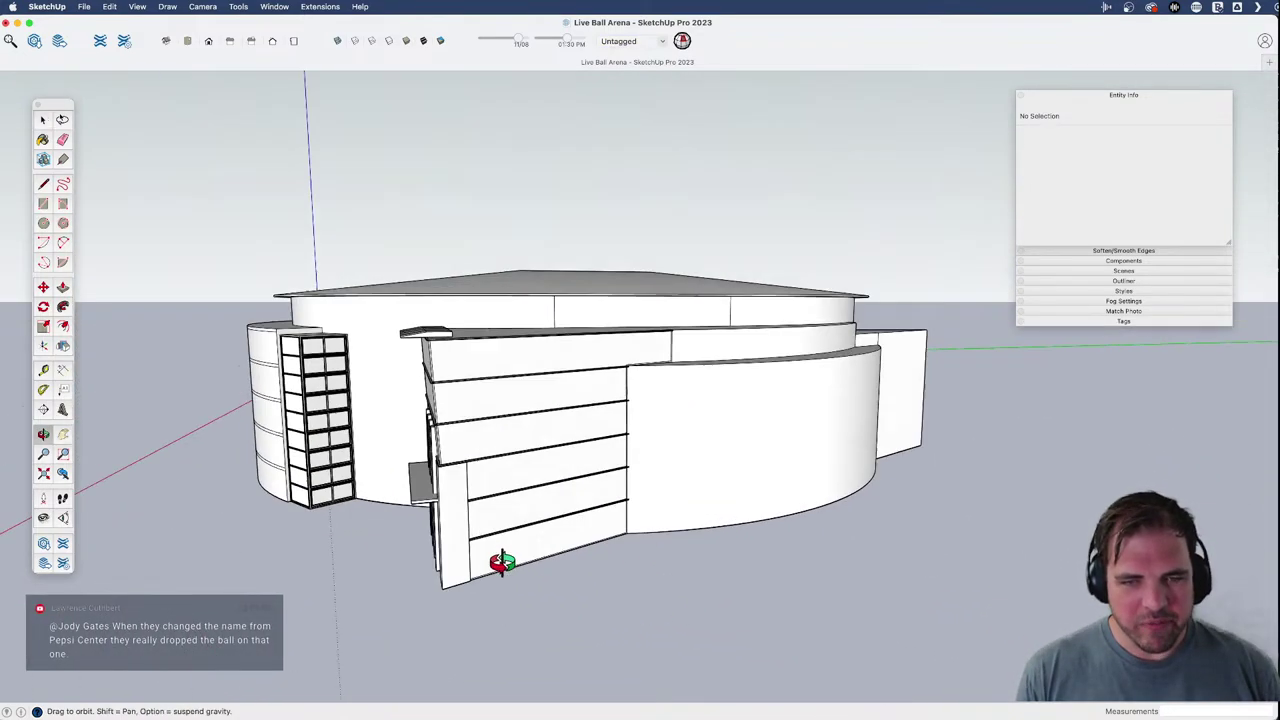
{"action": "scroll", "coordinate": [841, 432], "scroll_direction": "up", "scroll_amount": 5}
{"action": "middle_click_drag", "start_coordinate": [700, 466], "coordinate": [437, 600], "text": "shift"}
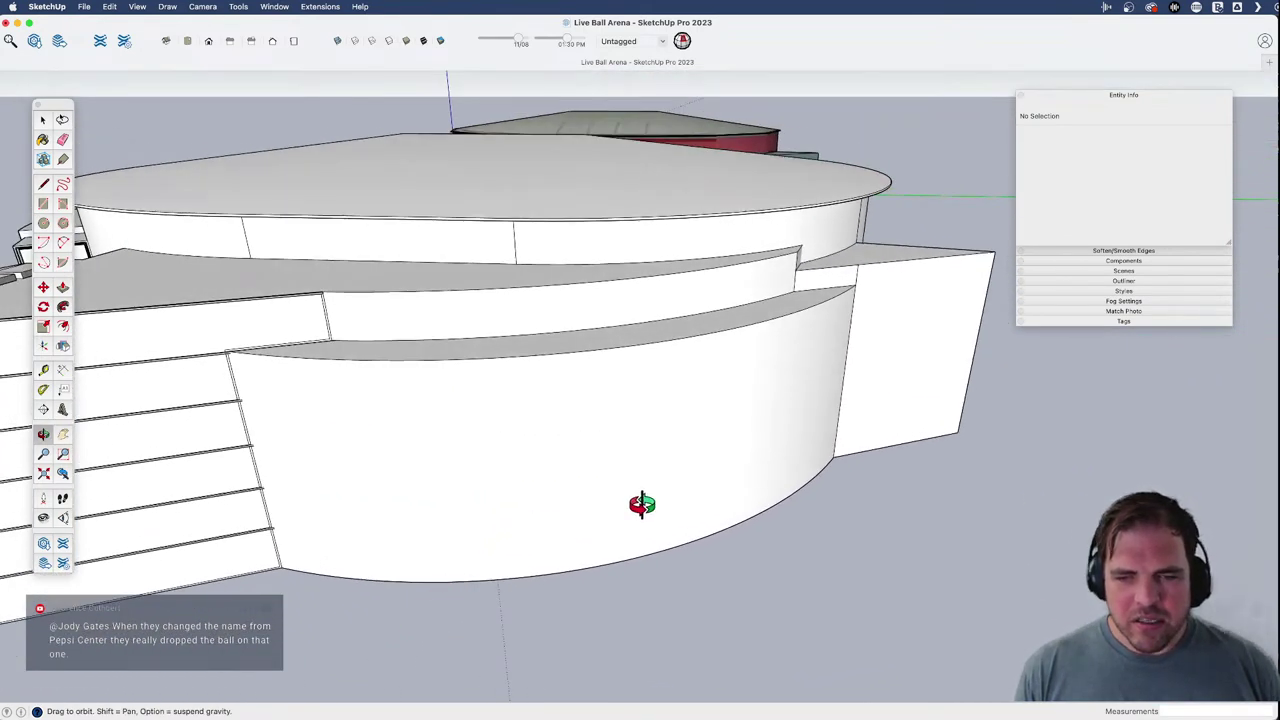
{"action": "key", "text": "super+Tab"}
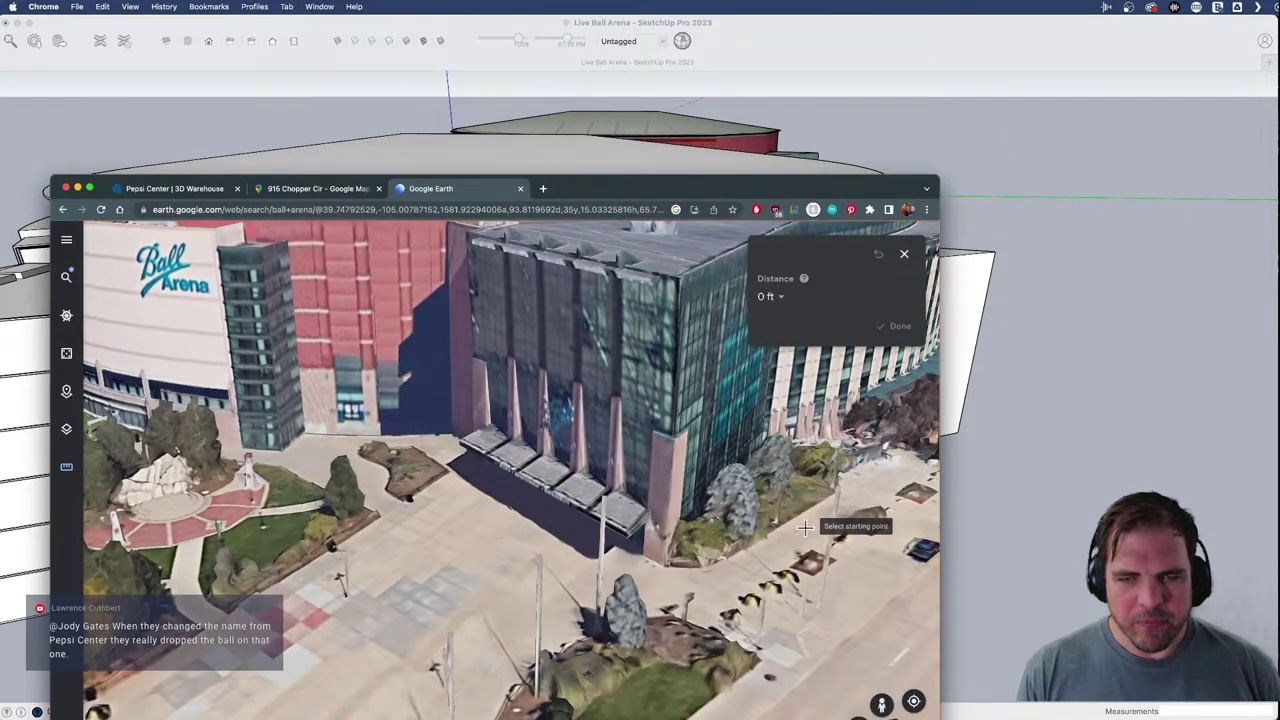
{"action": "middle_click_drag", "start_coordinate": [786, 521], "coordinate": [711, 523]}
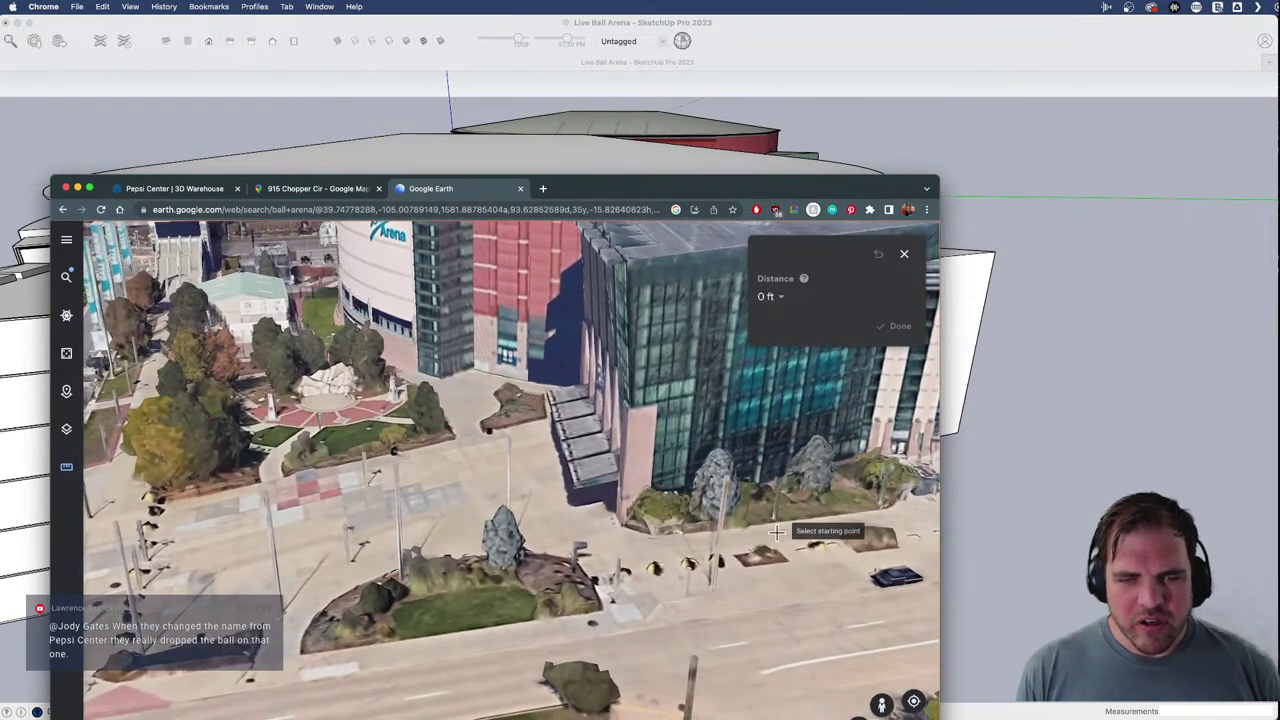
{"action": "scroll", "coordinate": [777, 532], "scroll_direction": "up", "scroll_amount": 2}
{"action": "left_click_drag", "start_coordinate": [529, 566], "coordinate": [312, 577]}
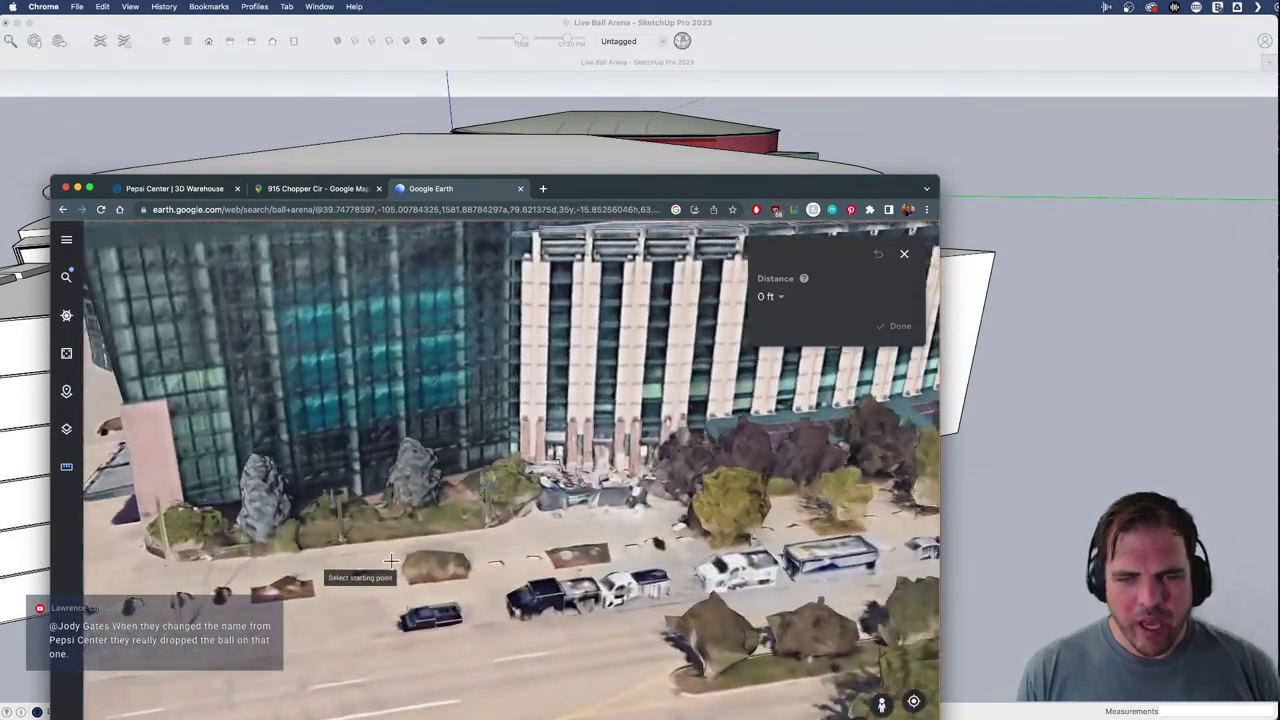
{"action": "left_click_drag", "start_coordinate": [620, 530], "coordinate": [440, 632]}
{"action": "scroll", "coordinate": [543, 620], "scroll_direction": "down", "scroll_amount": 3}
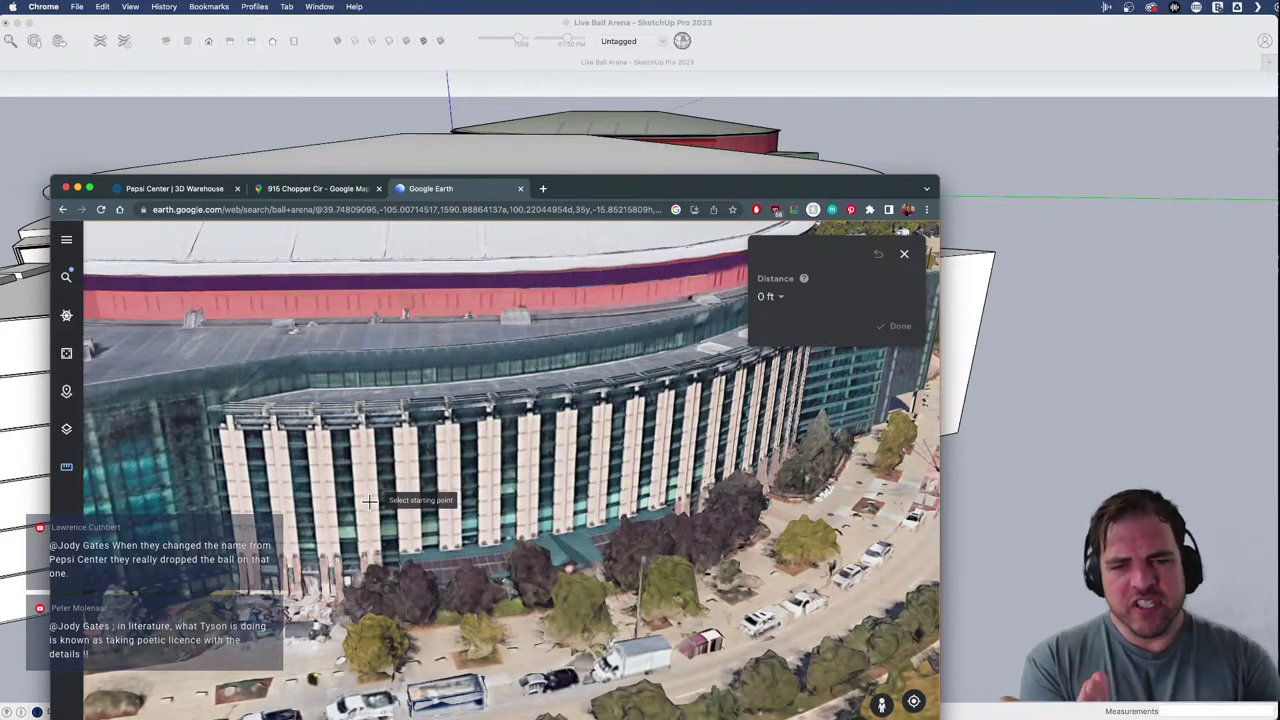
{"action": "scroll", "coordinate": [370, 500], "scroll_direction": "down", "scroll_amount": 5}
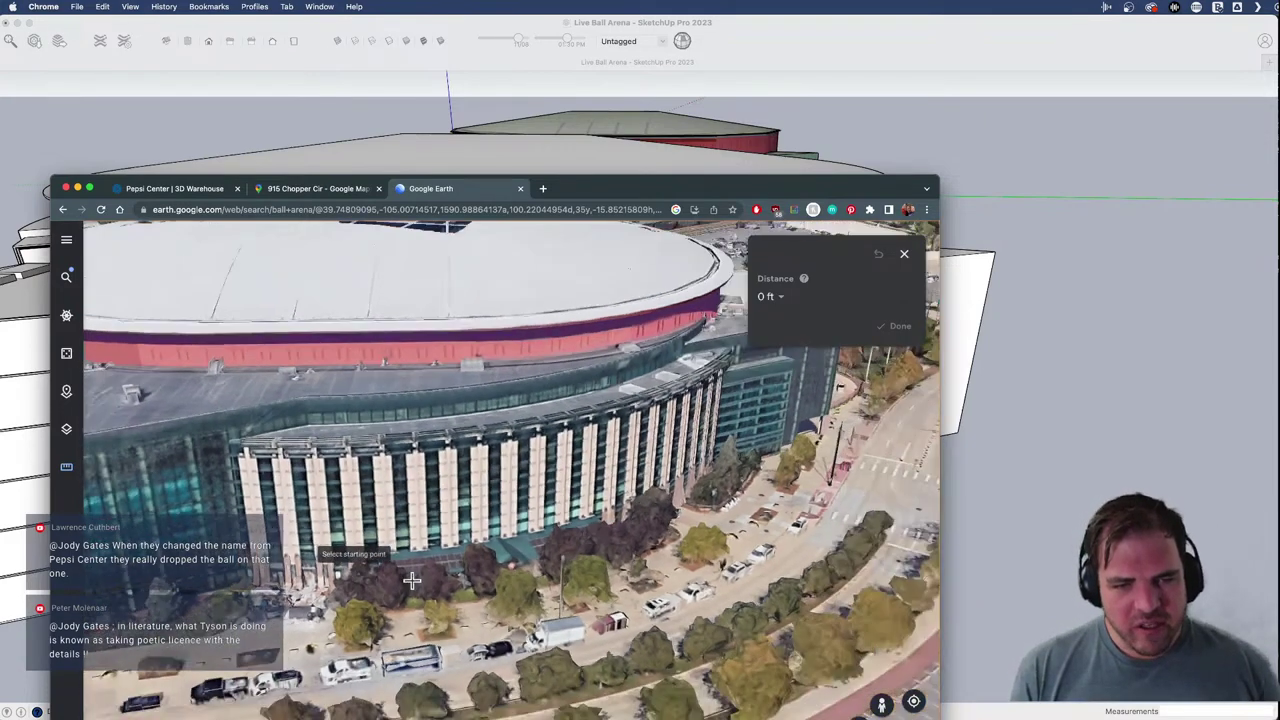
{"action": "scroll", "coordinate": [527, 507], "scroll_direction": "up", "scroll_amount": 4}
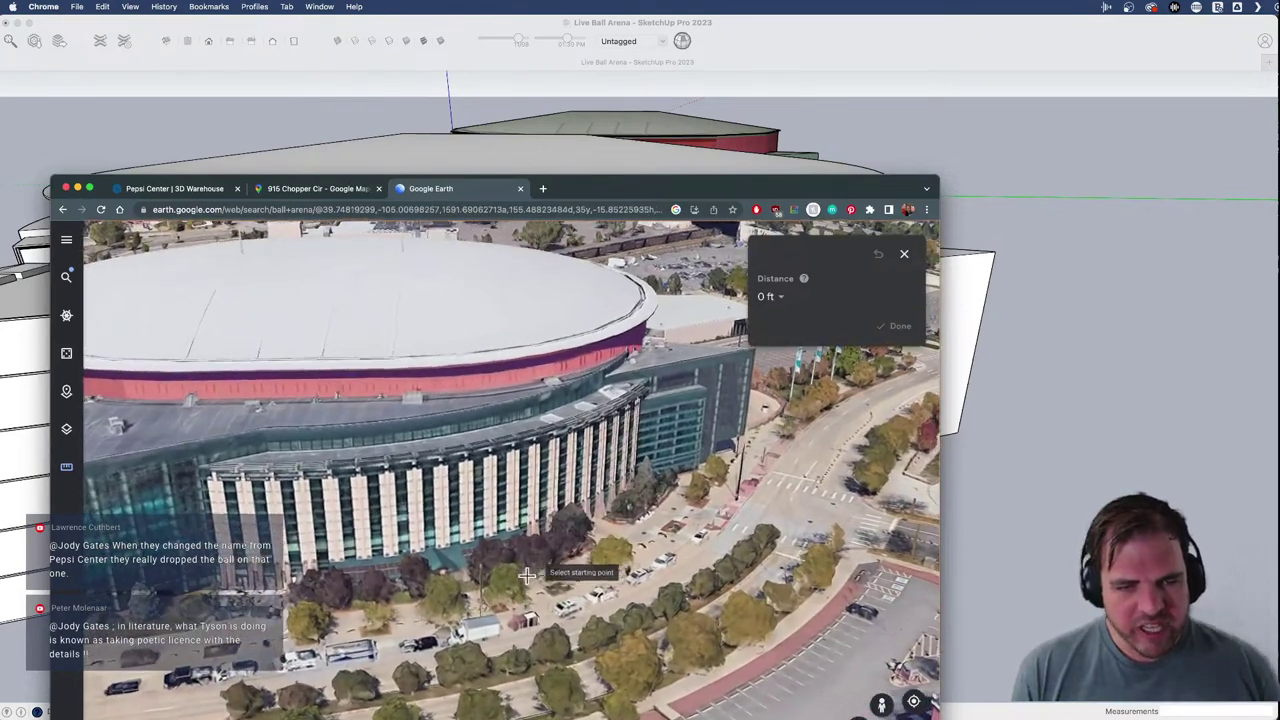
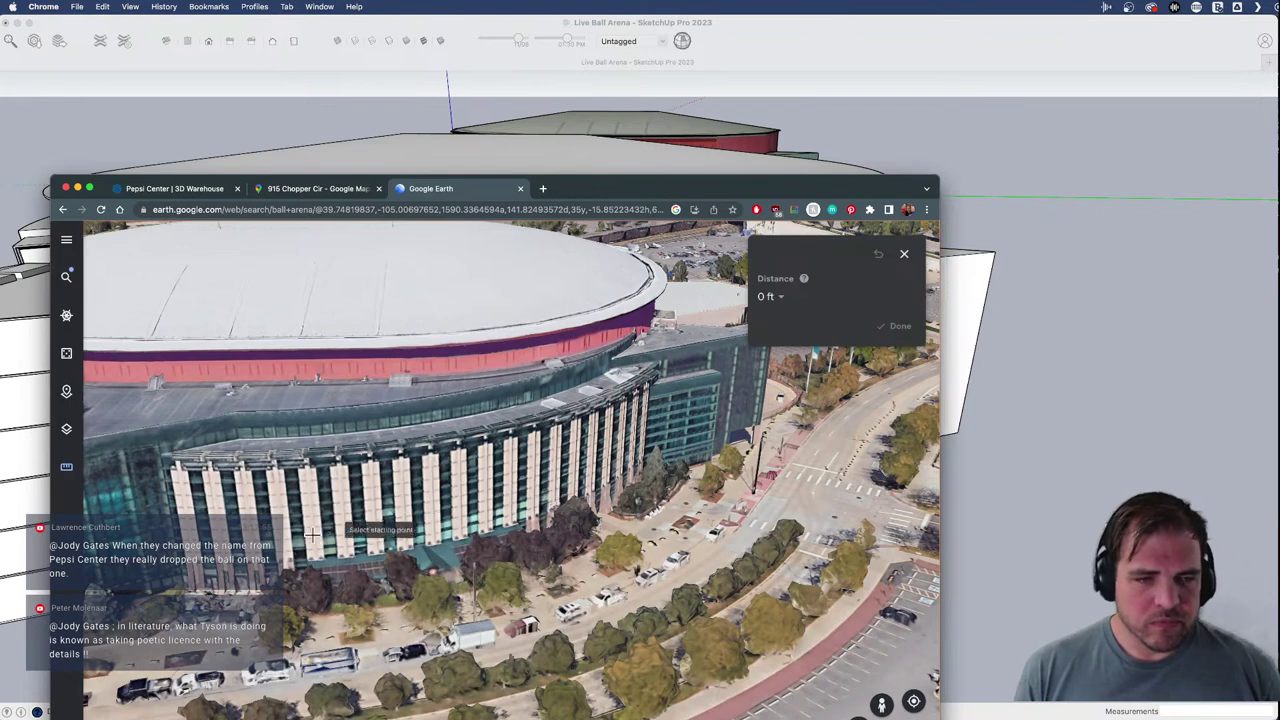
- Switch back to SketchUp, open the building for editing, and display hidden geometry with the curved wall beyond the entrance wing selected
{"action": "left_click", "coordinate": [1026, 328]}
{"action": "mouse_move", "coordinate": [980, 366]}
{"action": "middle_mouse_down"}
{"action": "mouse_move", "coordinate": [654, 503]}
{"action": "mouse_move", "coordinate": [661, 485]}
{"action": "mouse_move", "coordinate": [746, 480]}
{"action": "middle_mouse_up"}
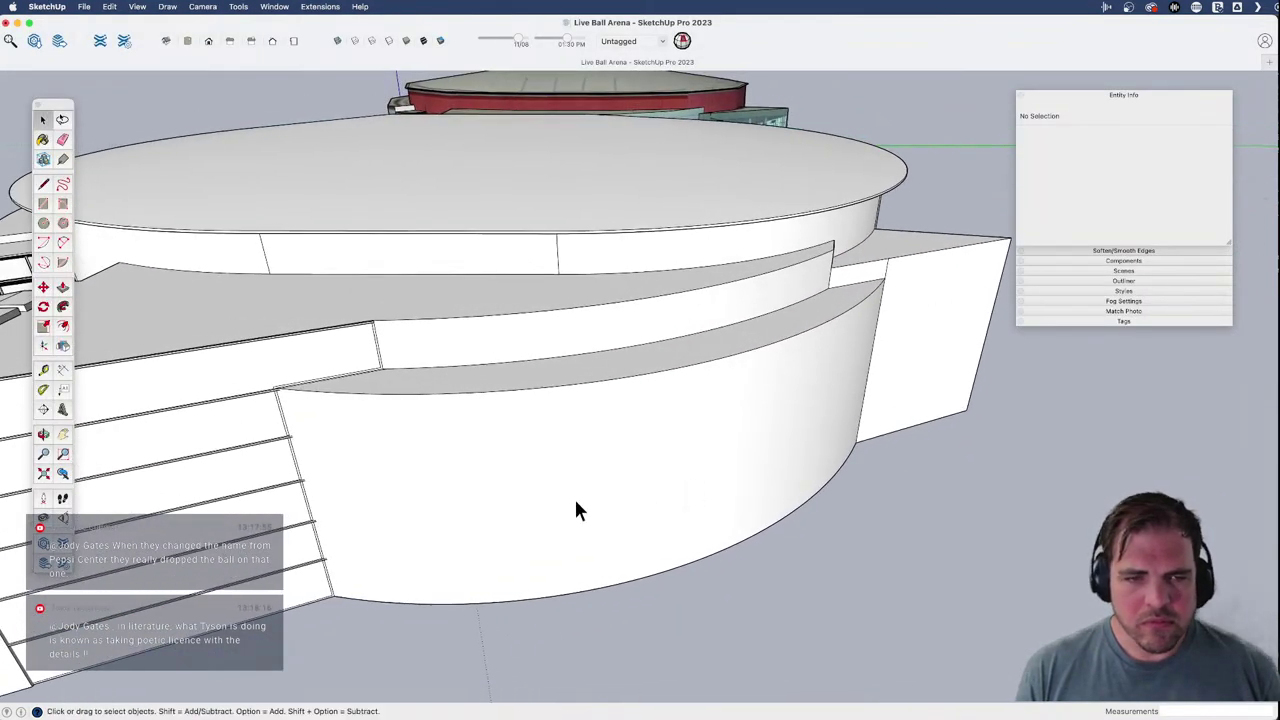
{"action": "left_click", "coordinate": [576, 499]}
{"action": "double_click", "coordinate": [557, 510]}
{"action": "left_click", "coordinate": [560, 505]}
{"action": "left_click", "coordinate": [561, 507]}
{"action": "middle_click_drag", "start_coordinate": [561, 507], "coordinate": [660, 472]}
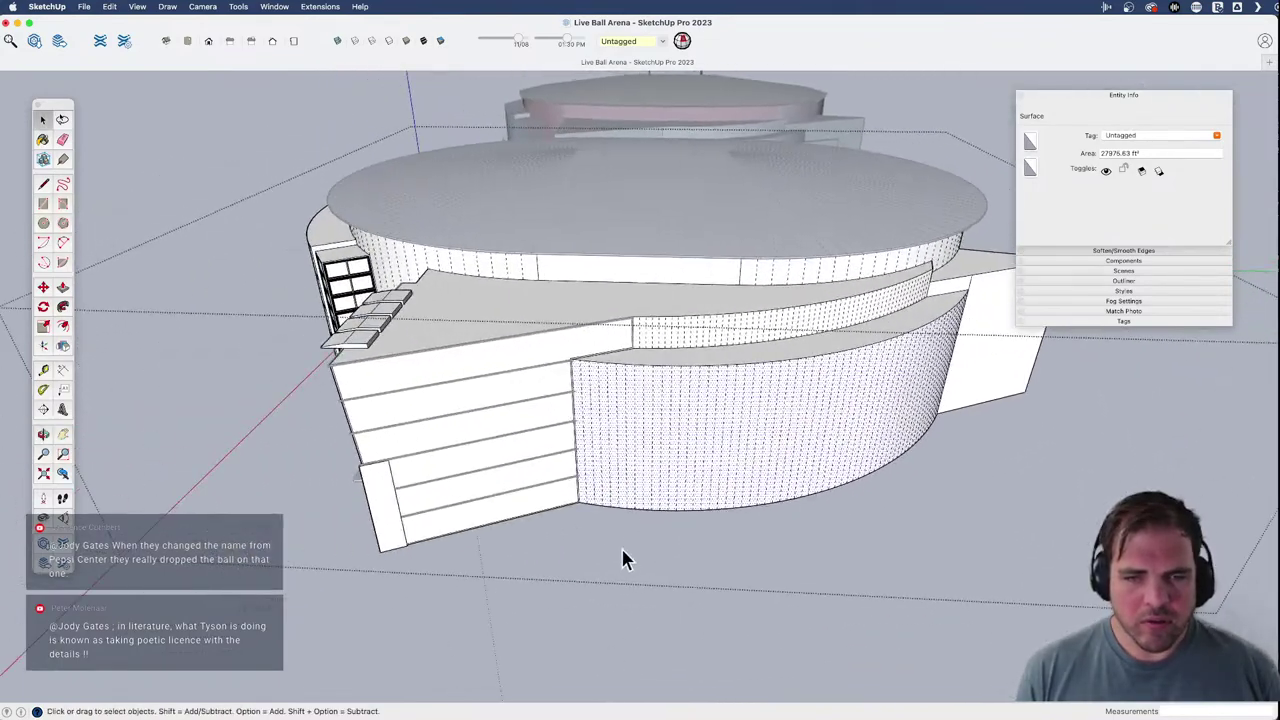
- Copy the curved wall's second facet from the entrance wing and leave the building's editing context
{"action": "scroll", "coordinate": [595, 510], "scroll_direction": "up", "scroll_amount": 6}
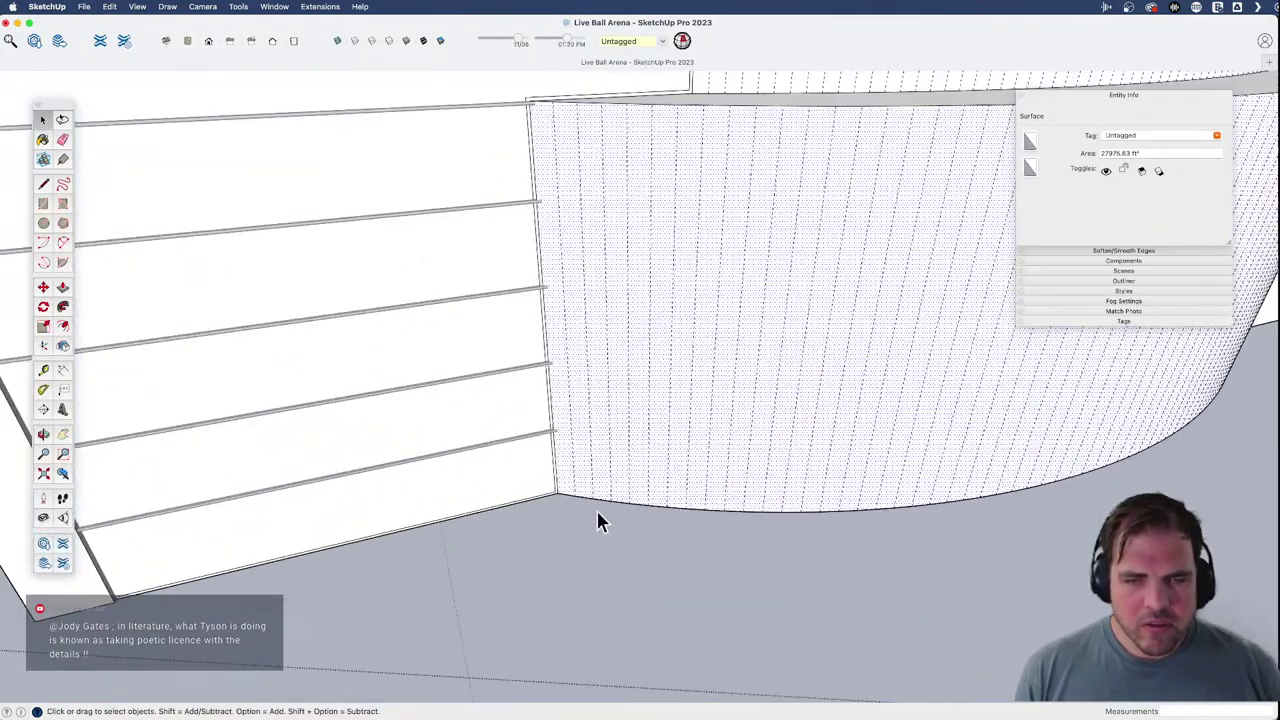
{"action": "left_click", "coordinate": [578, 476]}
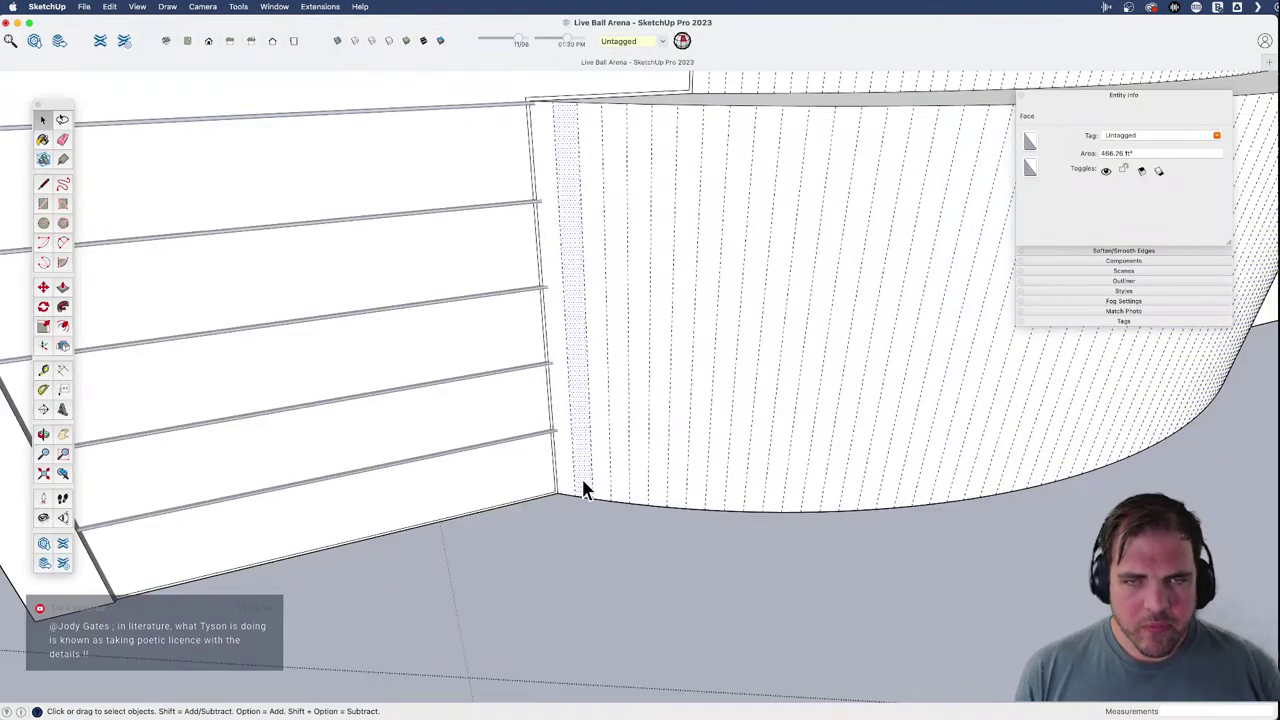
{"action": "scroll", "coordinate": [582, 480], "scroll_direction": "down", "scroll_amount": 1}
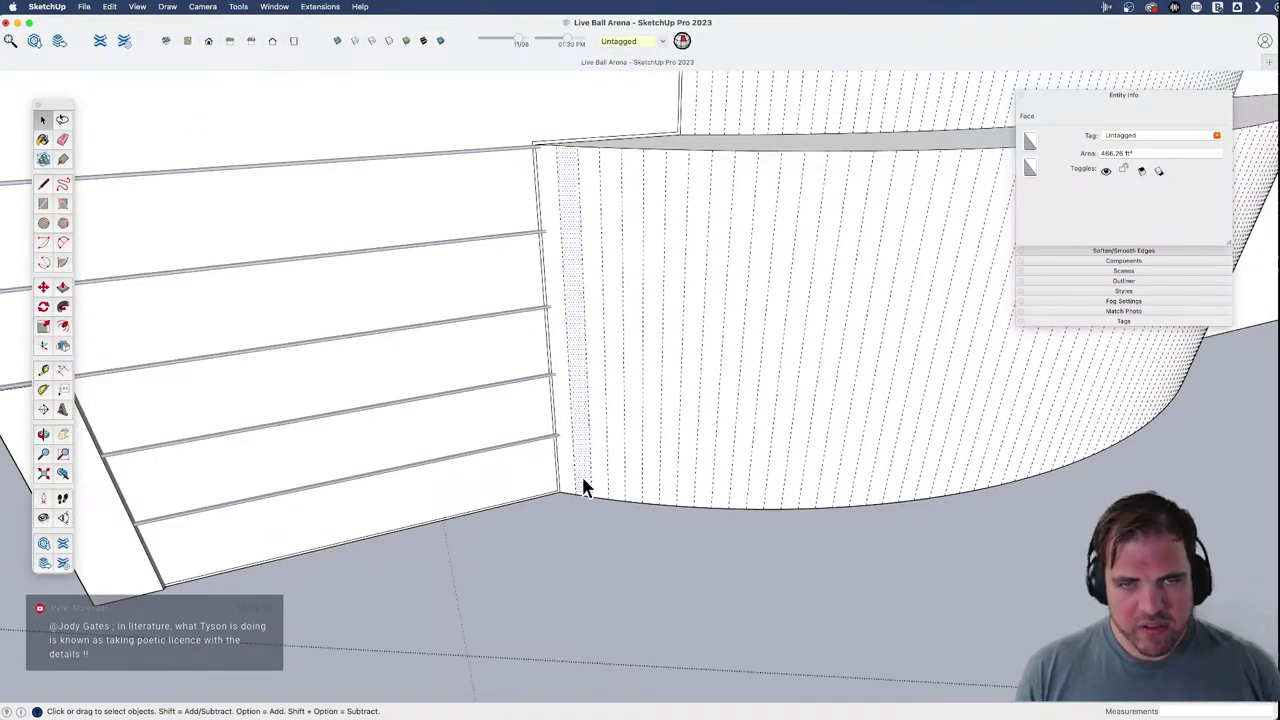
{"action": "scroll", "coordinate": [583, 480], "scroll_direction": "down", "scroll_amount": 2}
{"action": "scroll", "coordinate": [605, 512], "scroll_direction": "down", "scroll_amount": 2}
{"action": "middle_click_drag", "start_coordinate": [577, 514], "coordinate": [549, 537]}
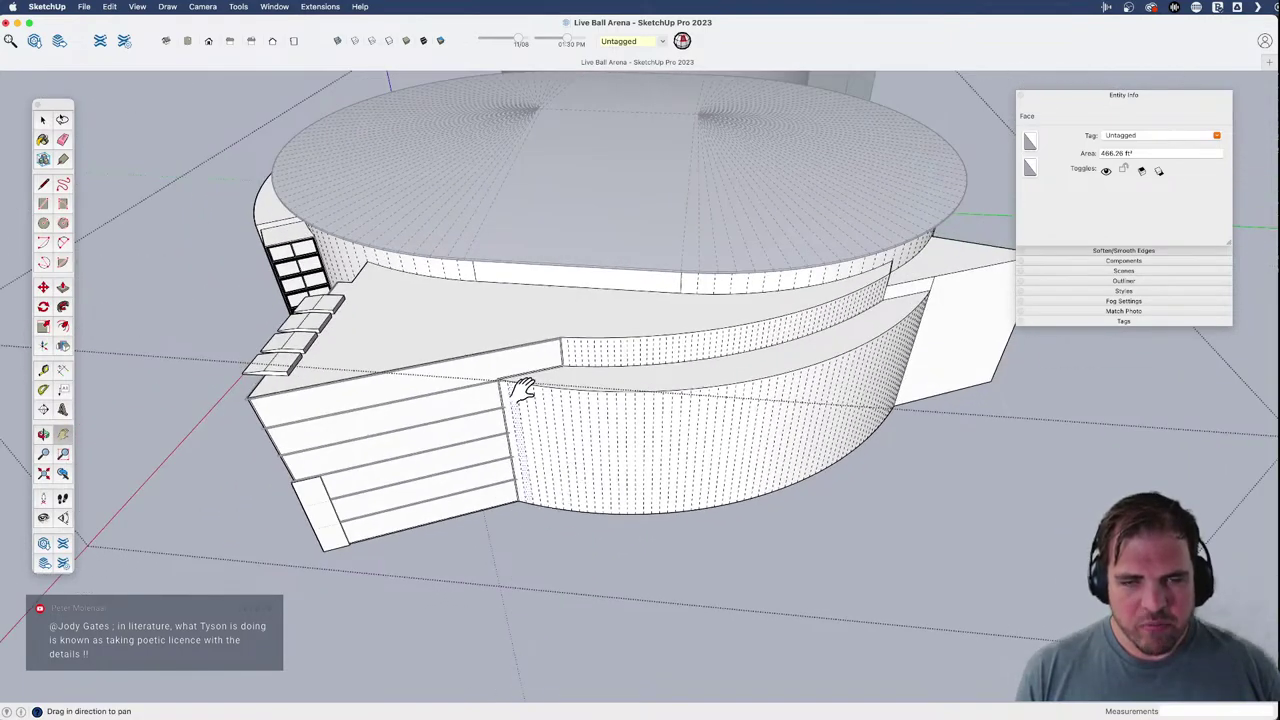
{"action": "scroll", "coordinate": [515, 388], "scroll_direction": "up", "scroll_amount": 5}
{"action": "scroll", "coordinate": [513, 388], "scroll_direction": "up", "scroll_amount": 2}
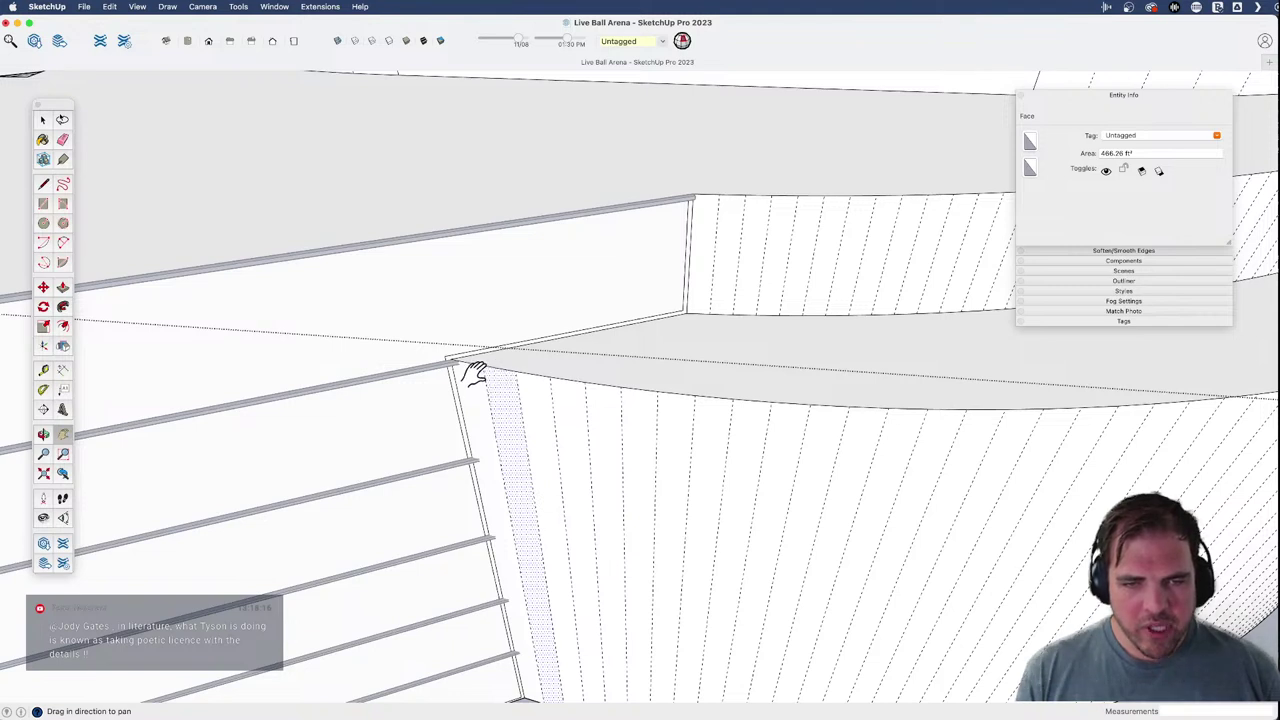
{"action": "key", "text": "space"}
{"action": "left_click", "coordinate": [612, 432]}
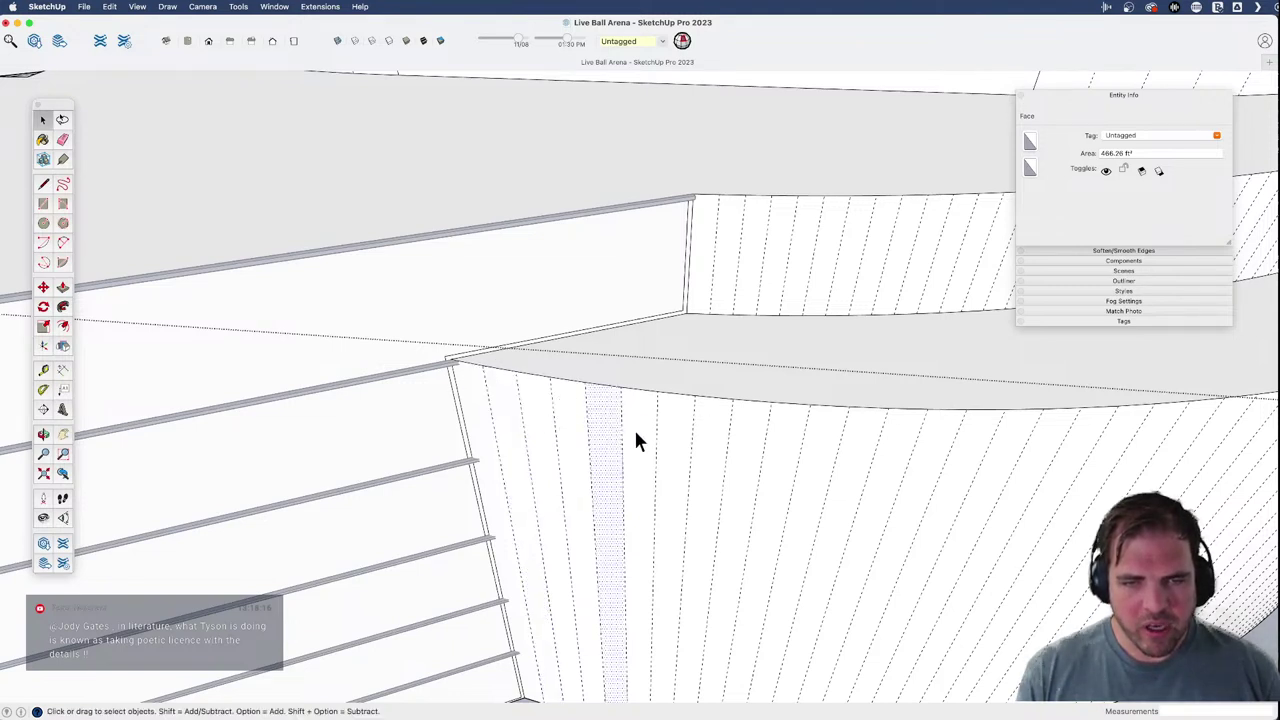
{"action": "left_click", "coordinate": [507, 437]}
{"action": "scroll", "coordinate": [508, 410], "scroll_direction": "down", "scroll_amount": 3}
{"action": "scroll", "coordinate": [548, 490], "scroll_direction": "down", "scroll_amount": 5}
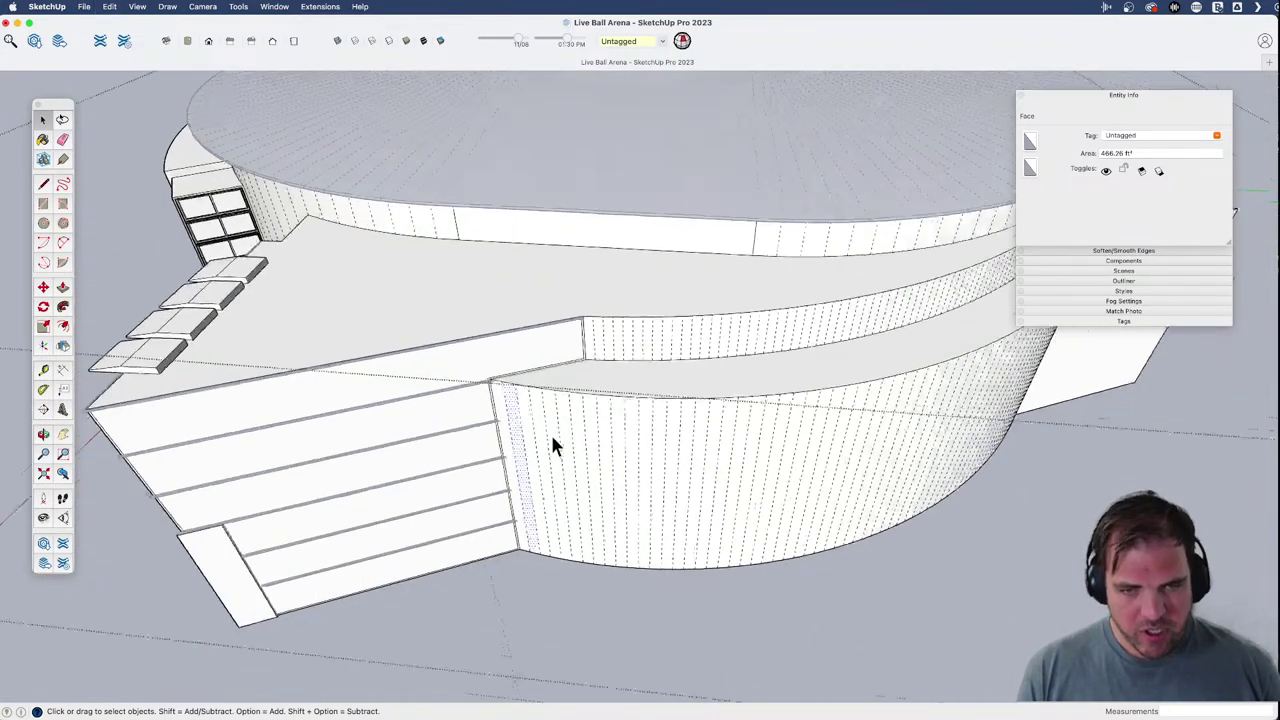
{"action": "left_click", "coordinate": [525, 615]}
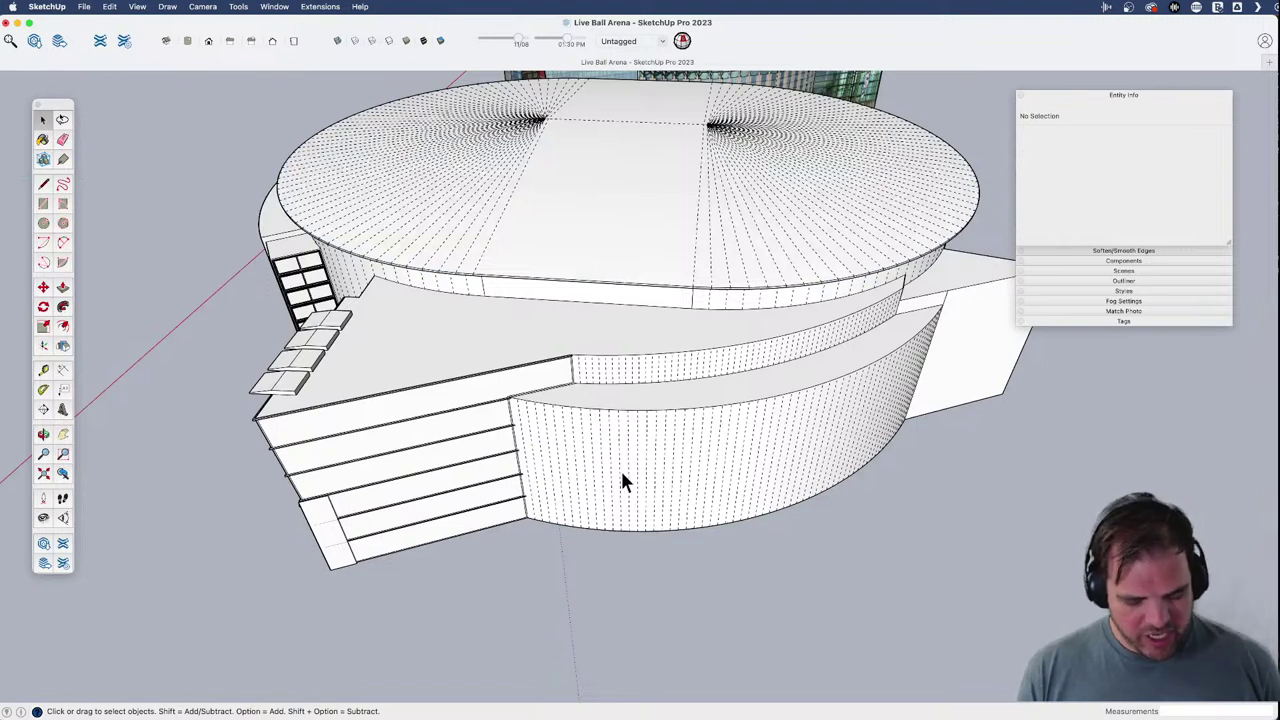
- Paste the copied facet in place outside the building and move it about 32' out from the curved wall
{"action": "key", "text": "super+shift+v"}
{"action": "key", "text": "m"}
{"action": "left_click", "coordinate": [547, 565]}
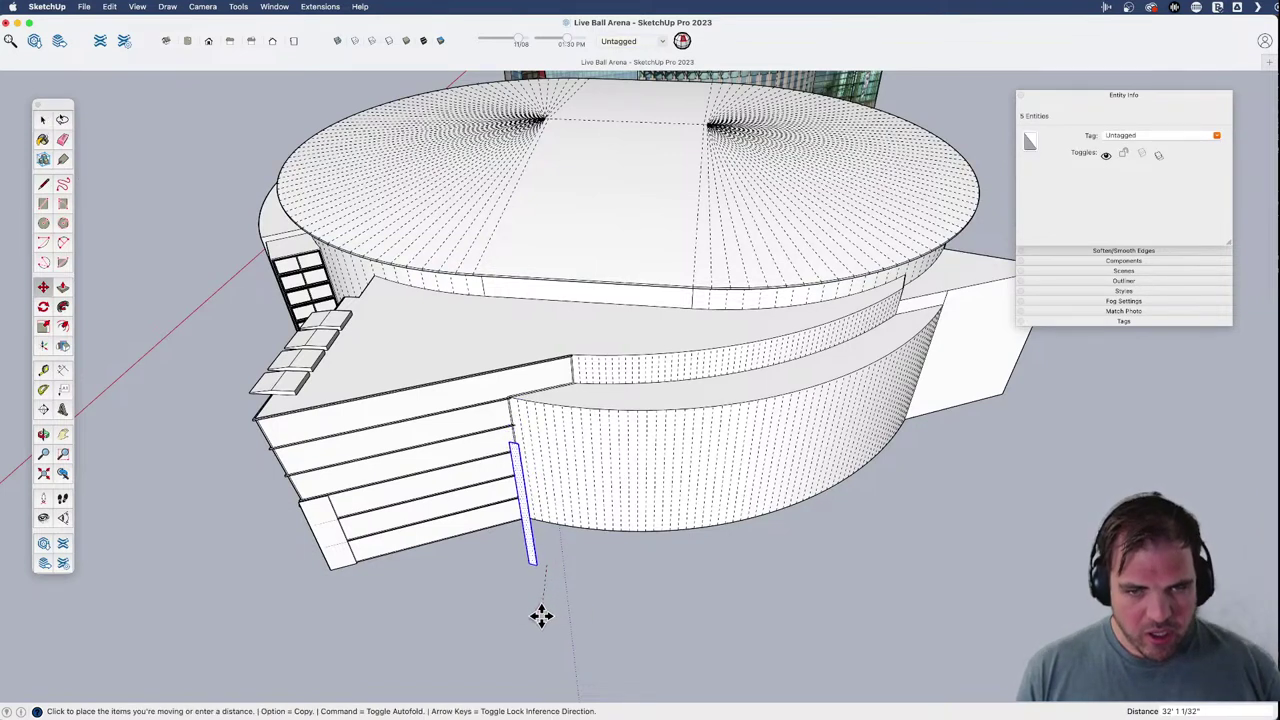
{"action": "left_click", "coordinate": [537, 619]}
{"action": "middle_click_drag", "start_coordinate": [520, 570], "coordinate": [880, 477], "text": "shift"}
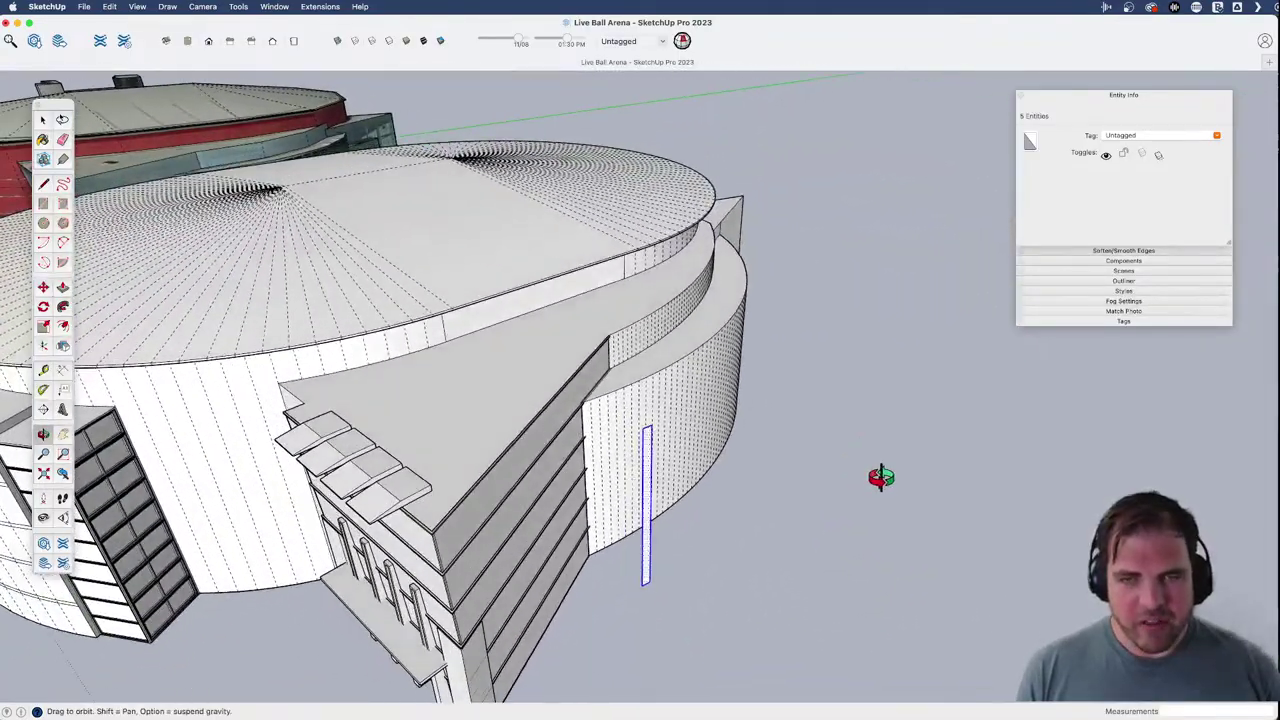
{"action": "scroll", "coordinate": [700, 523], "scroll_direction": "down", "scroll_amount": 5}
{"action": "middle_click_drag", "start_coordinate": [700, 523], "coordinate": [697, 494]}
{"action": "scroll", "coordinate": [690, 494], "scroll_direction": "up", "scroll_amount": 10}
{"action": "key", "text": "m"}
{"action": "left_click", "coordinate": [674, 526]}
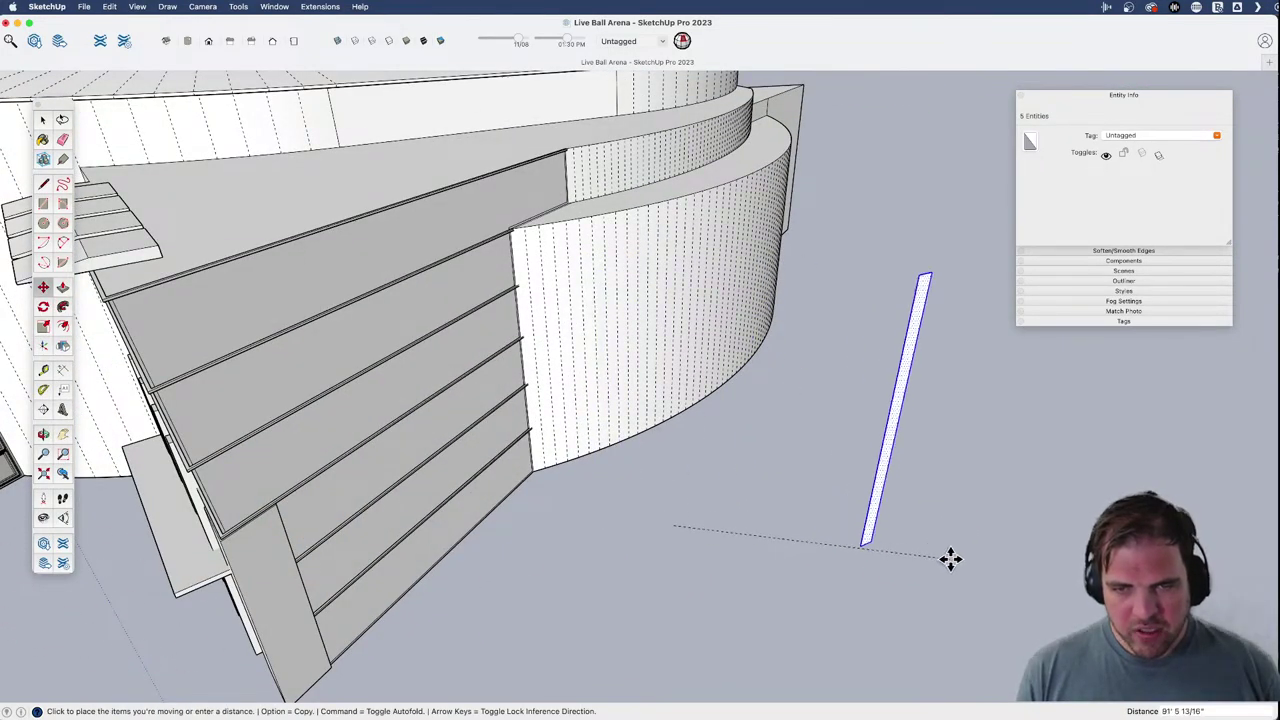
{"action": "key", "text": "space"}
- Make the detached facet strip a component with the definition name "pillar"
{"action": "middle_click_drag", "start_coordinate": [655, 510], "coordinate": [601, 529]}
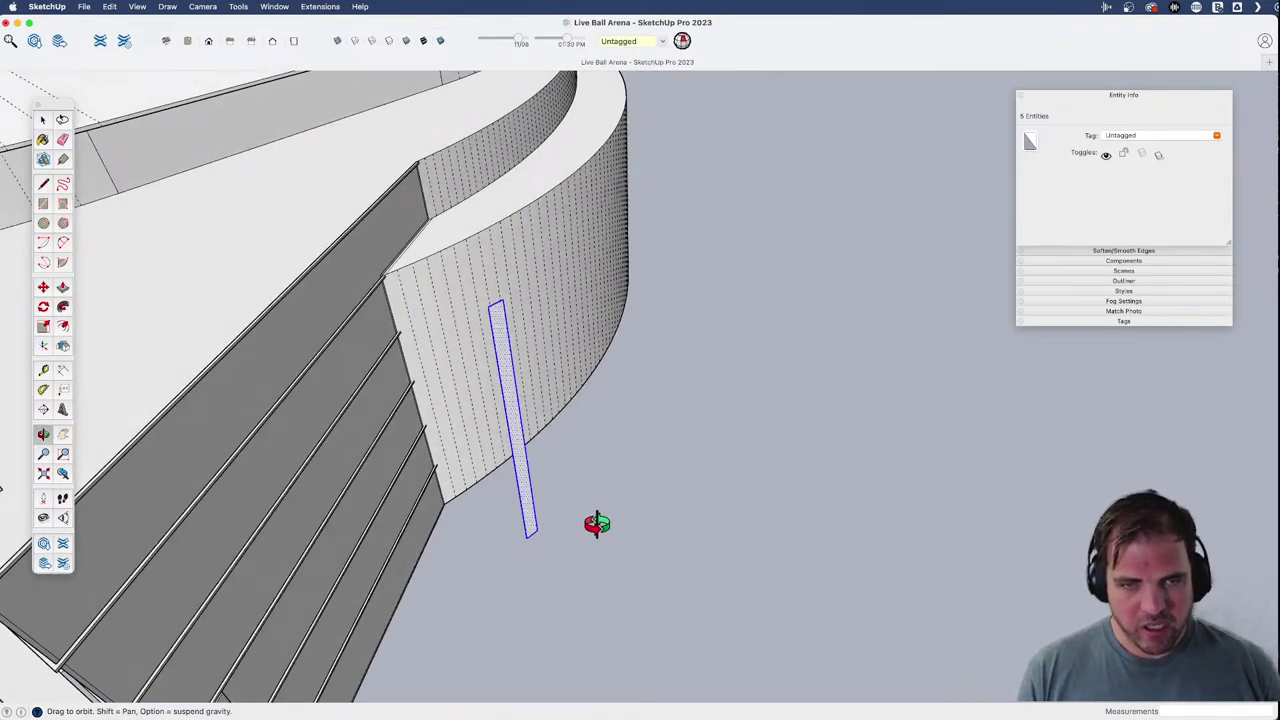
{"action": "key", "text": "g"}
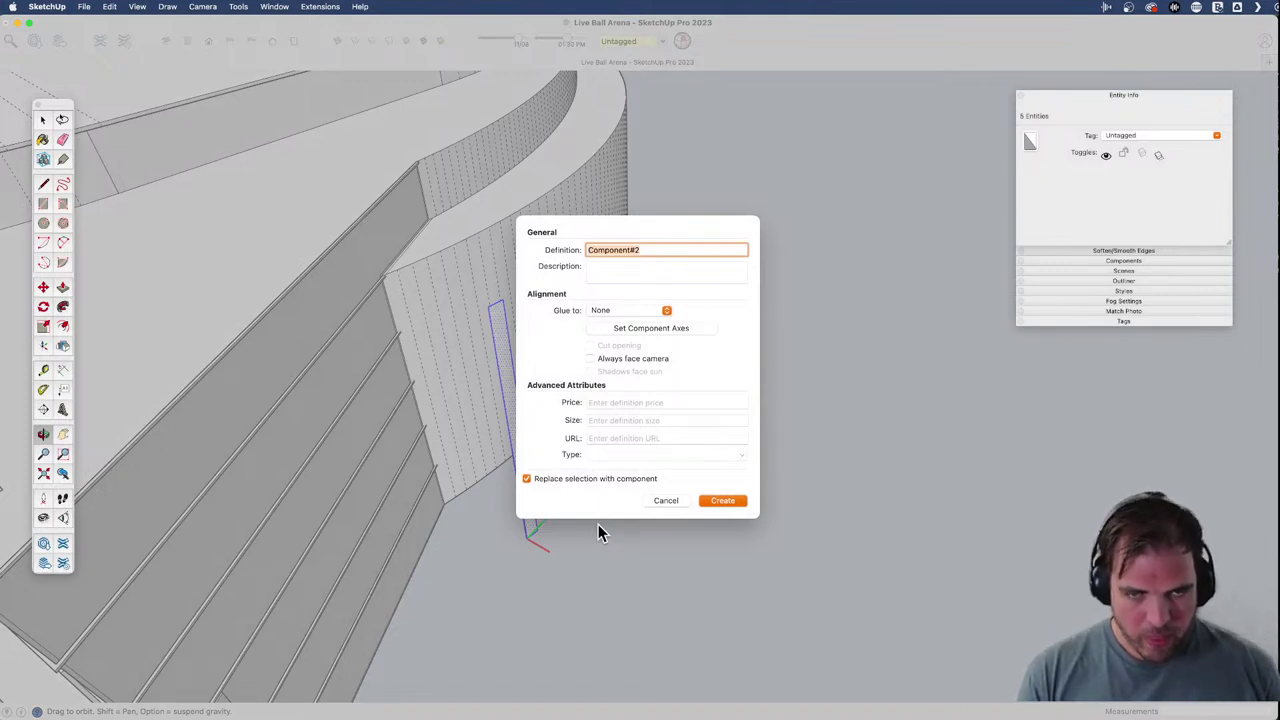
{"action": "type", "text": "pilla"}
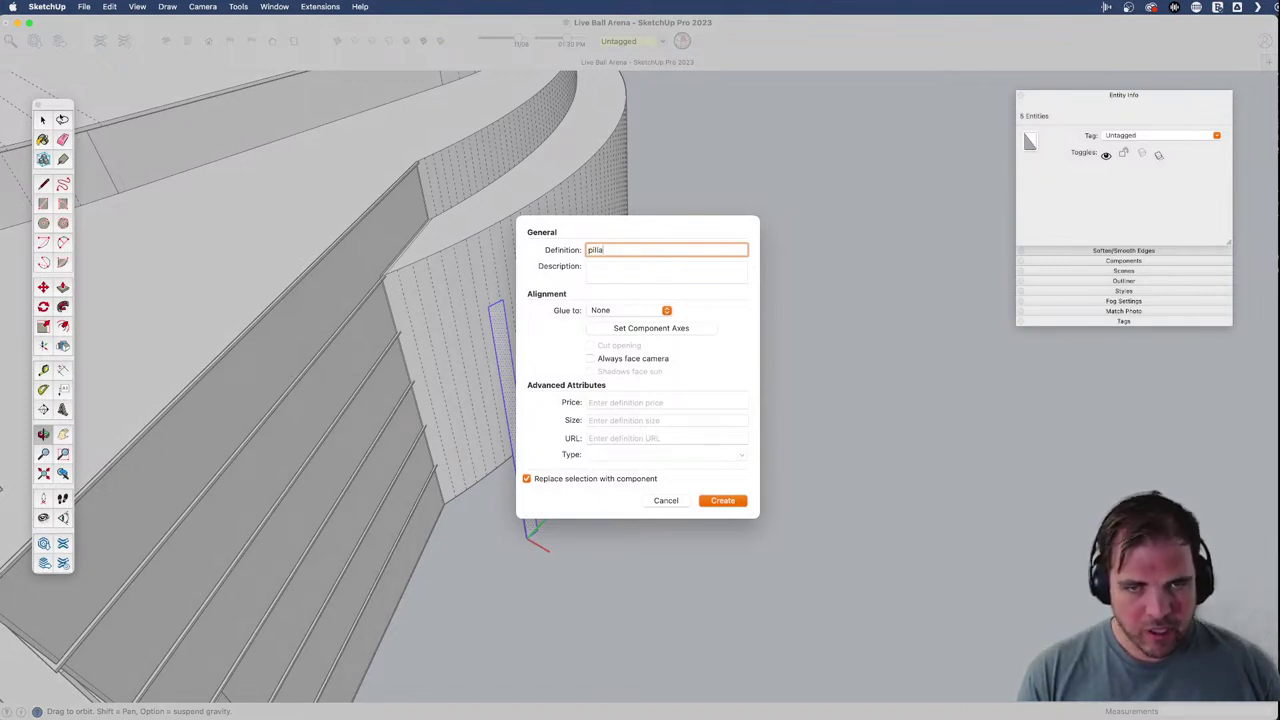
{"action": "type", "text": "r"}
{"action": "key", "text": "Return"}
{"action": "scroll", "coordinate": [545, 535], "scroll_direction": "down", "scroll_amount": 4}
{"action": "middle_click_drag", "start_coordinate": [562, 572], "coordinate": [543, 535], "text": "shift"}
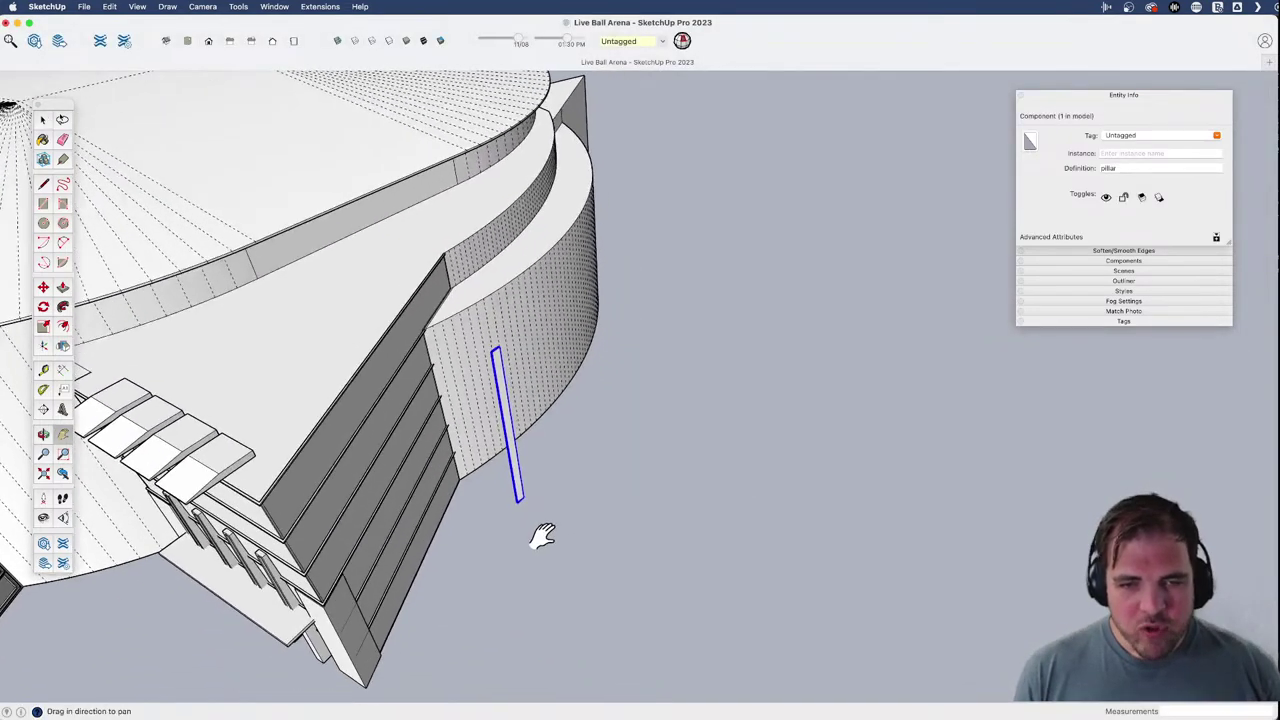
- Copy the pillar component about 110' 11" outward from the original beside the curved wall
{"action": "key", "text": "m"}
{"action": "left_click", "coordinate": [578, 527]}
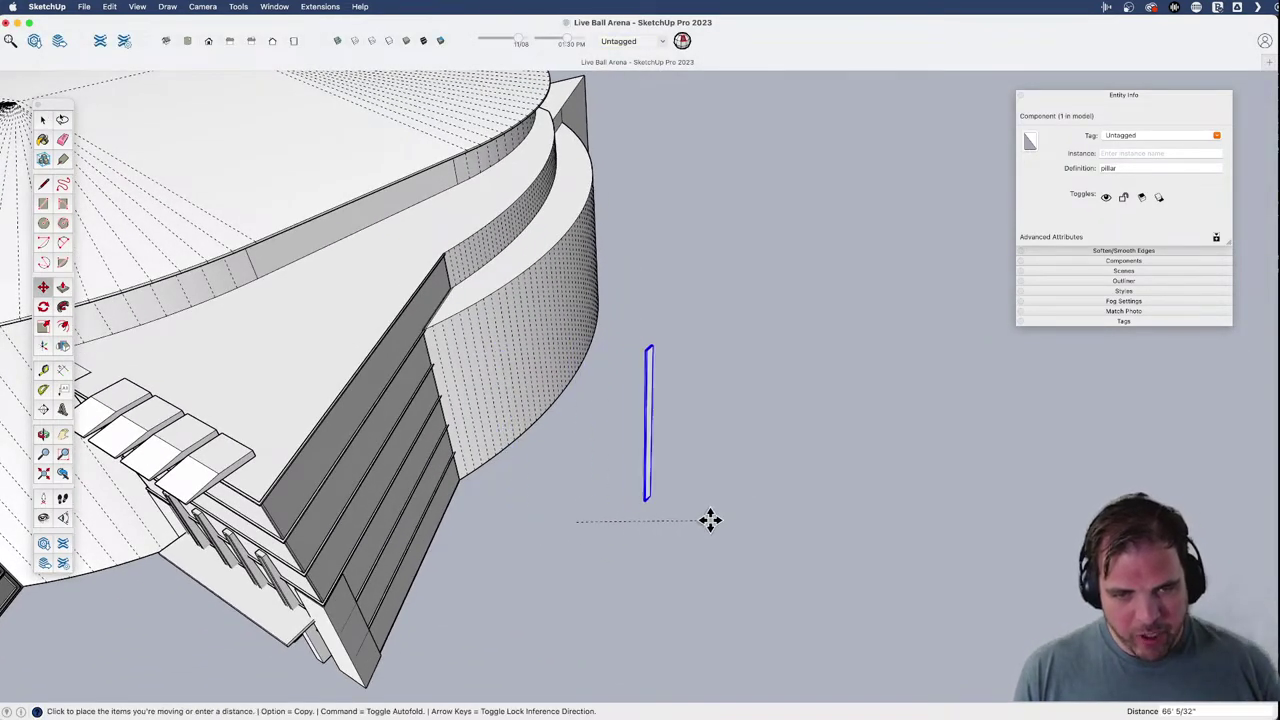
{"action": "key", "text": "alt"}
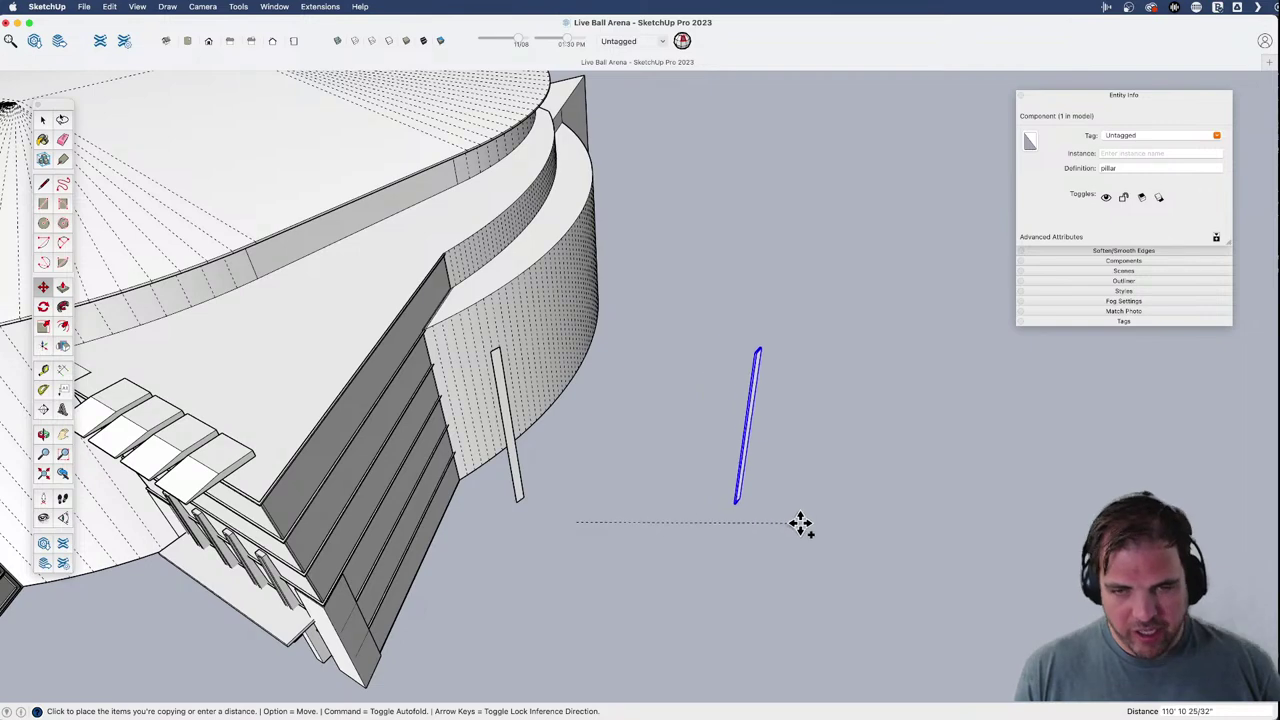
{"action": "left_click", "coordinate": [798, 523]}
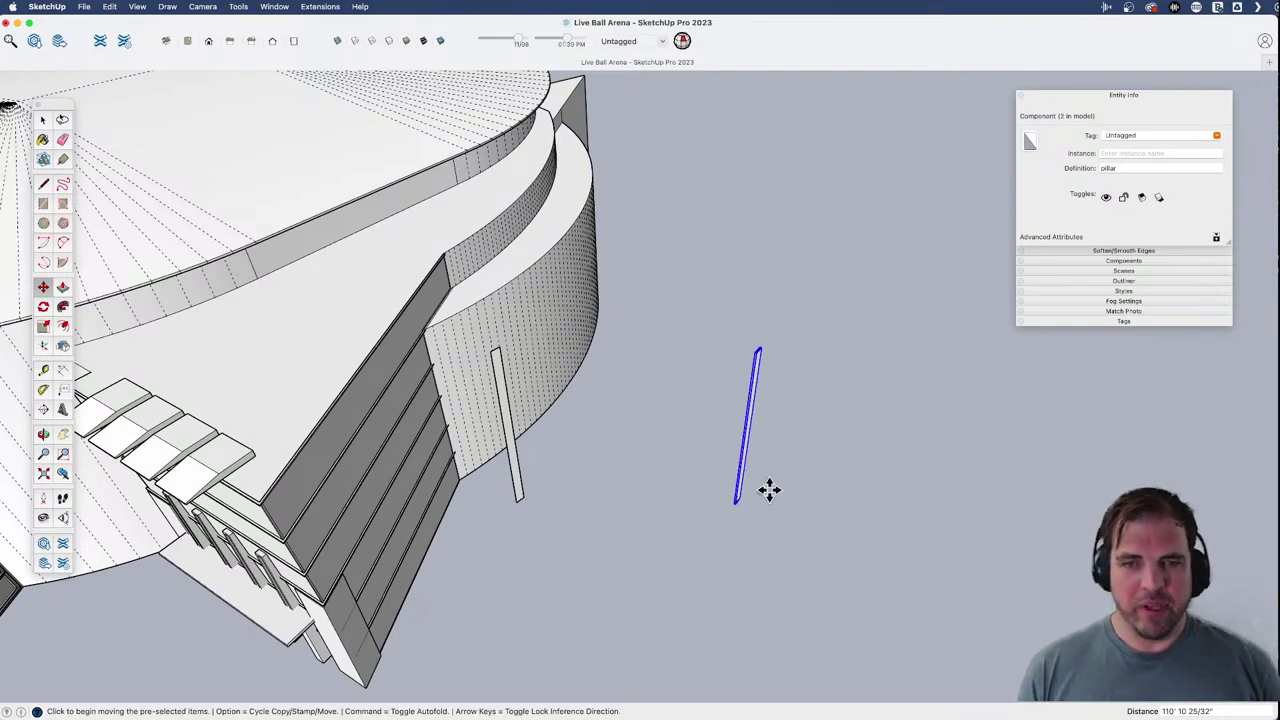
- Rotate the copied pillar about 9.3° around its bottom corner
{"action": "scroll", "coordinate": [748, 476], "scroll_direction": "up", "scroll_amount": 6}
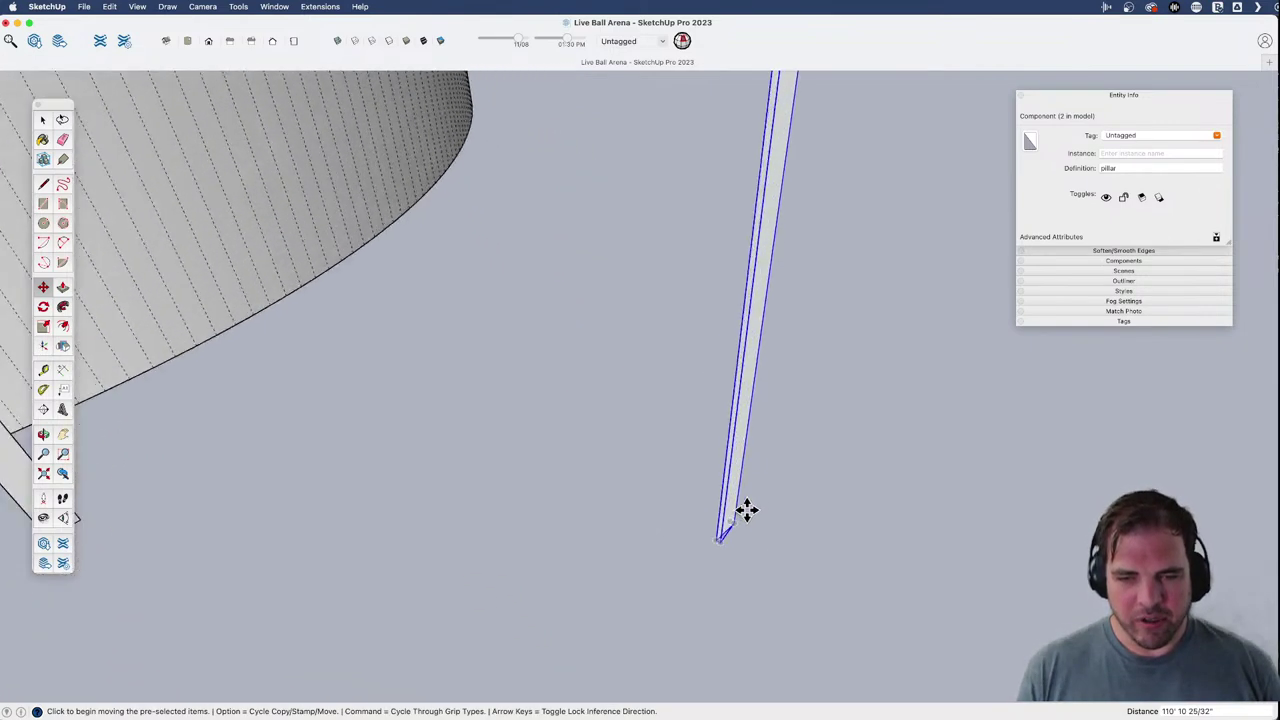
{"action": "scroll", "coordinate": [738, 563], "scroll_direction": "up", "scroll_amount": 2}
{"action": "key", "text": "space"}
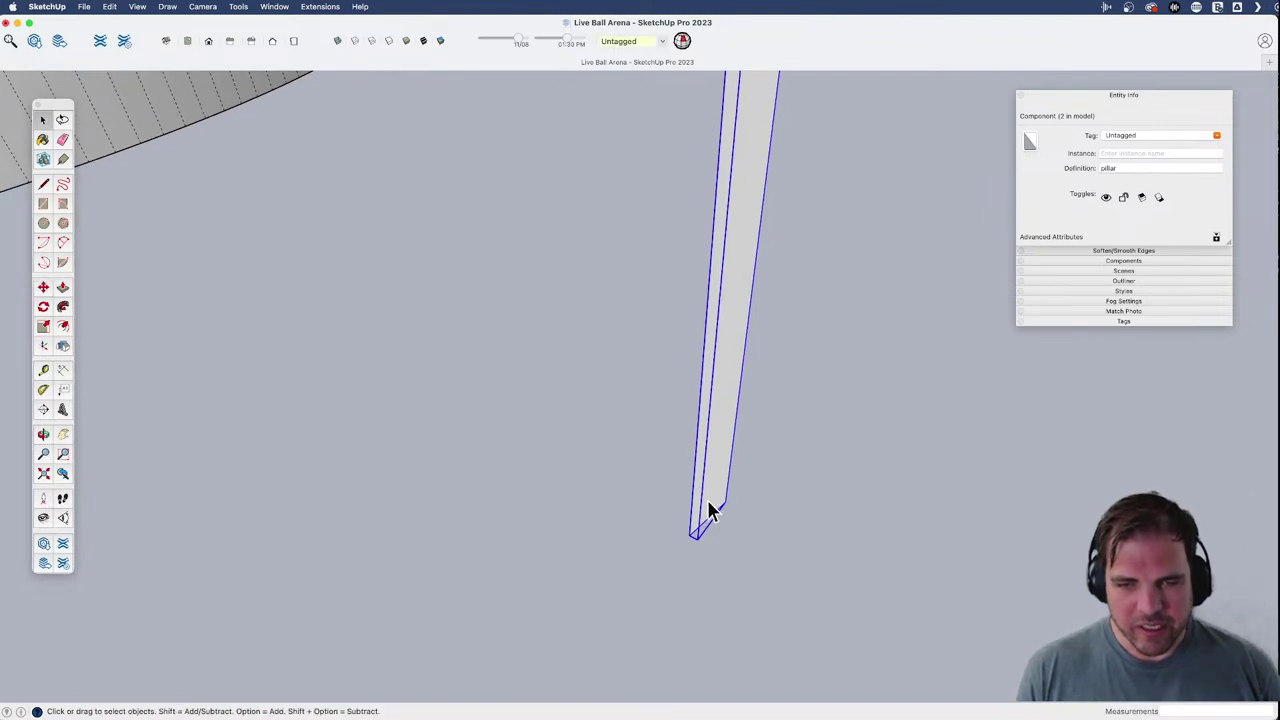
{"action": "key", "text": "q"}
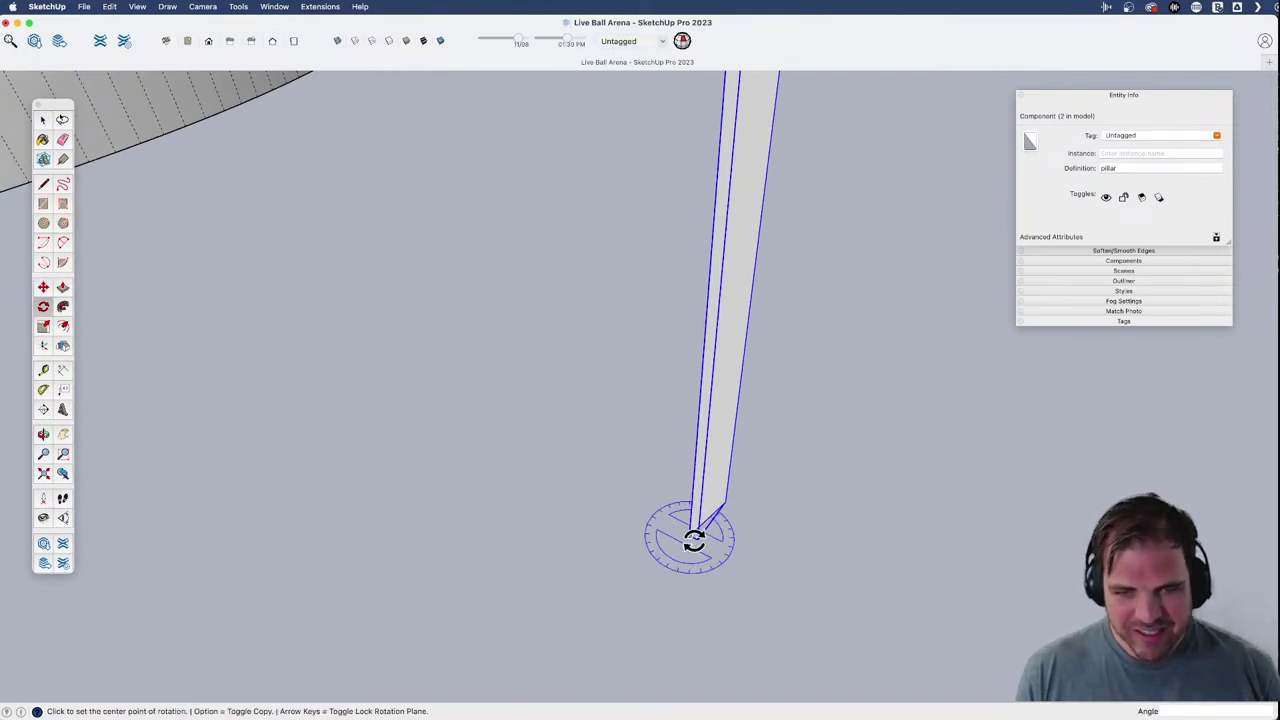
{"action": "left_click", "coordinate": [690, 537]}
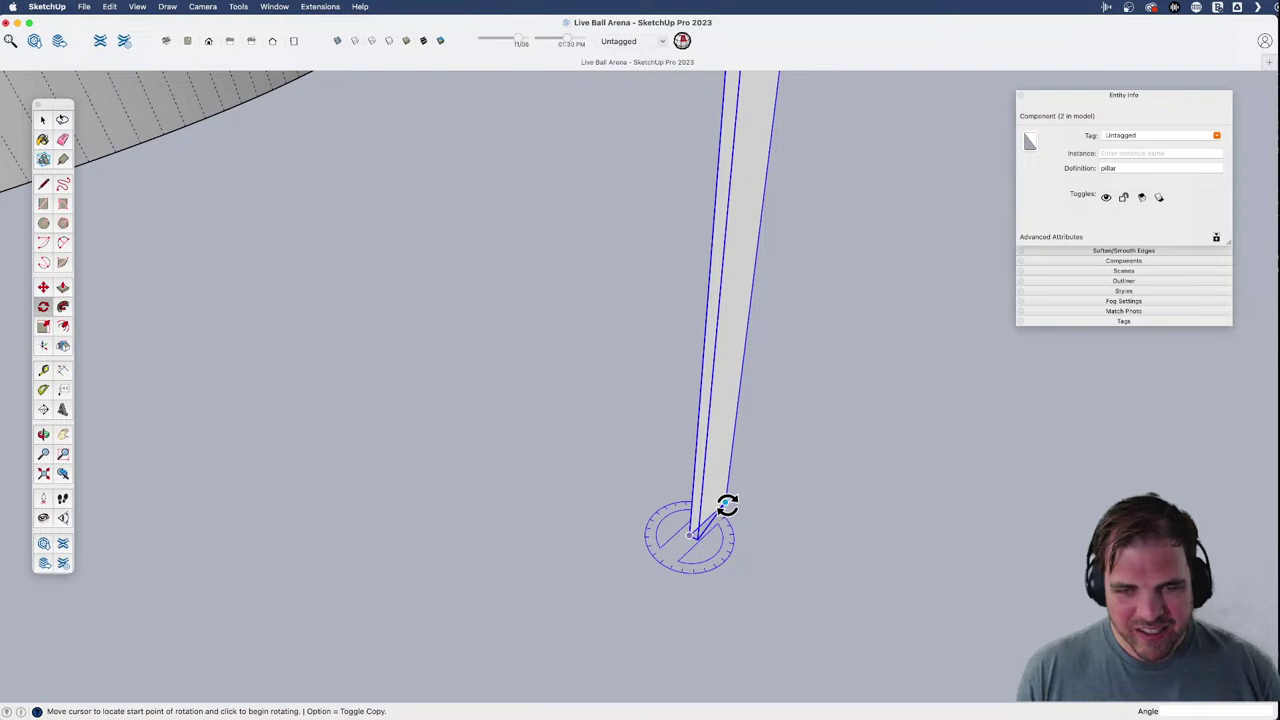
{"action": "left_click", "coordinate": [725, 502]}
{"action": "left_click", "coordinate": [743, 449]}
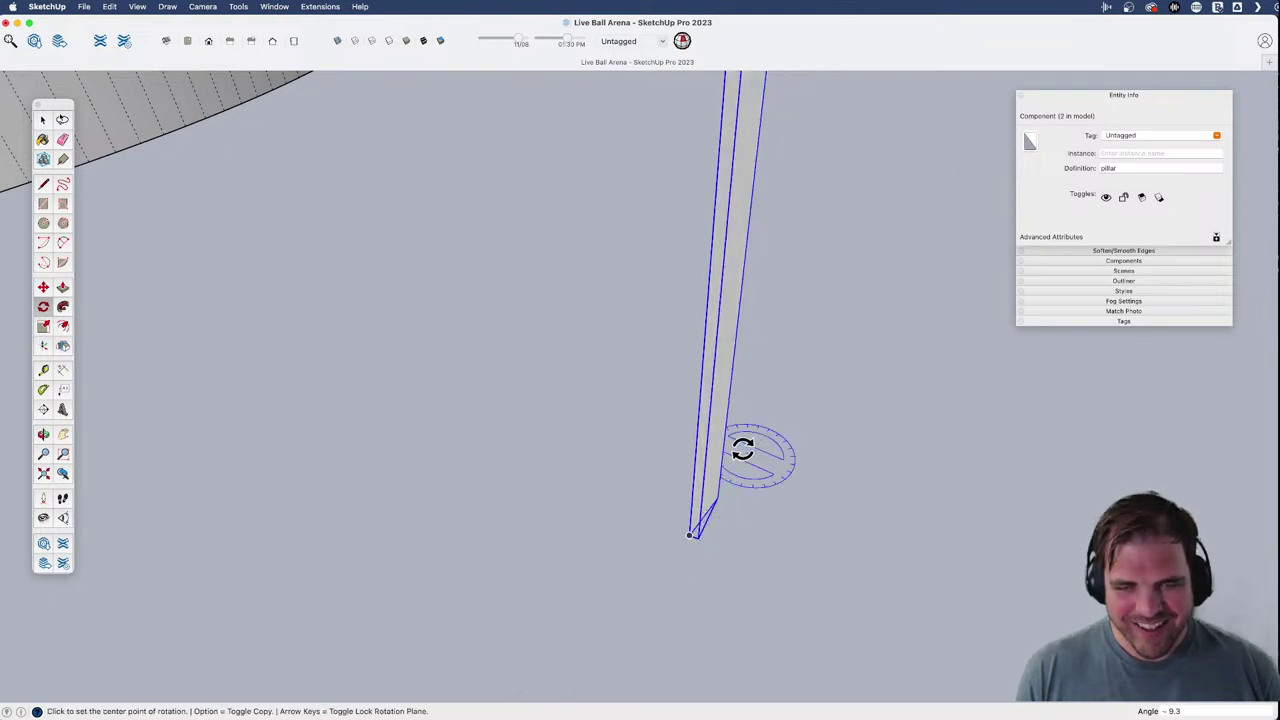
{"action": "key", "text": "space"}
- Open the copied pillar for editing and place its axes with the origin at its bottom corner and red along the existing red direction
{"action": "scroll", "coordinate": [696, 481], "scroll_direction": "down", "scroll_amount": 2}
{"action": "double_click", "coordinate": [699, 477]}
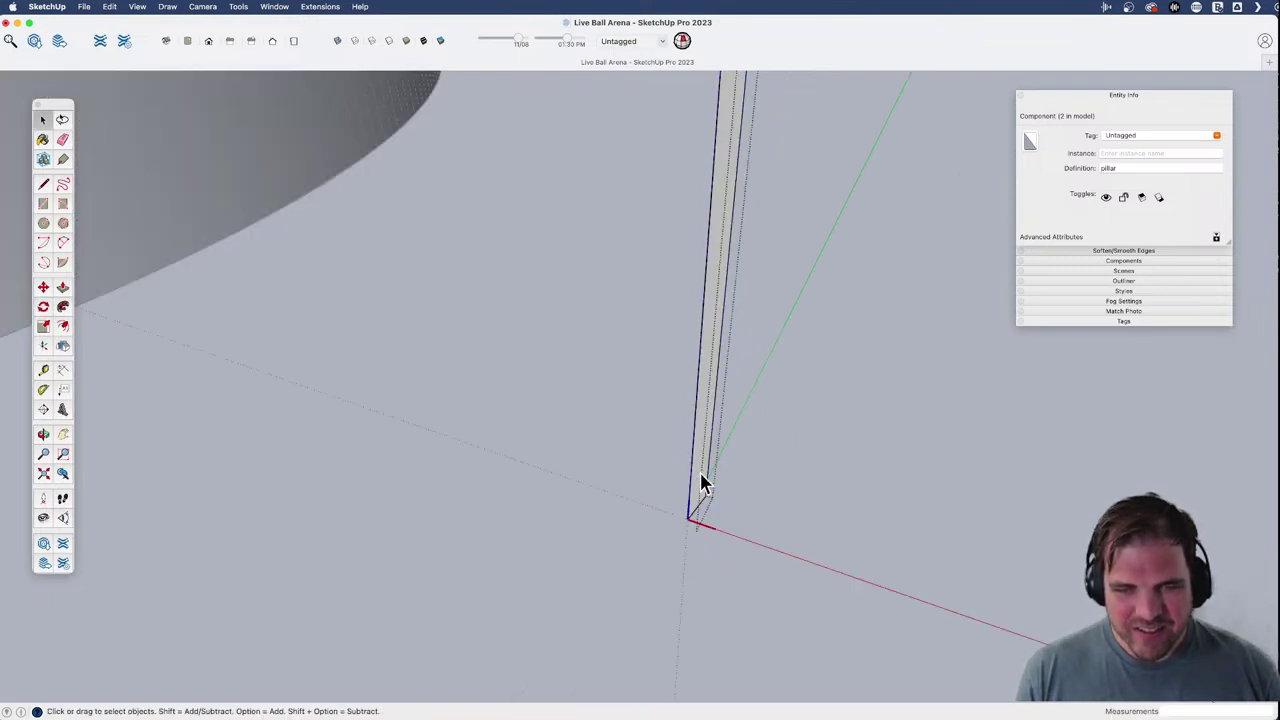
{"action": "double_click", "coordinate": [699, 477]}
{"action": "scroll", "coordinate": [717, 518], "scroll_direction": "up", "scroll_amount": 3}
{"action": "right_click", "coordinate": [724, 534]}
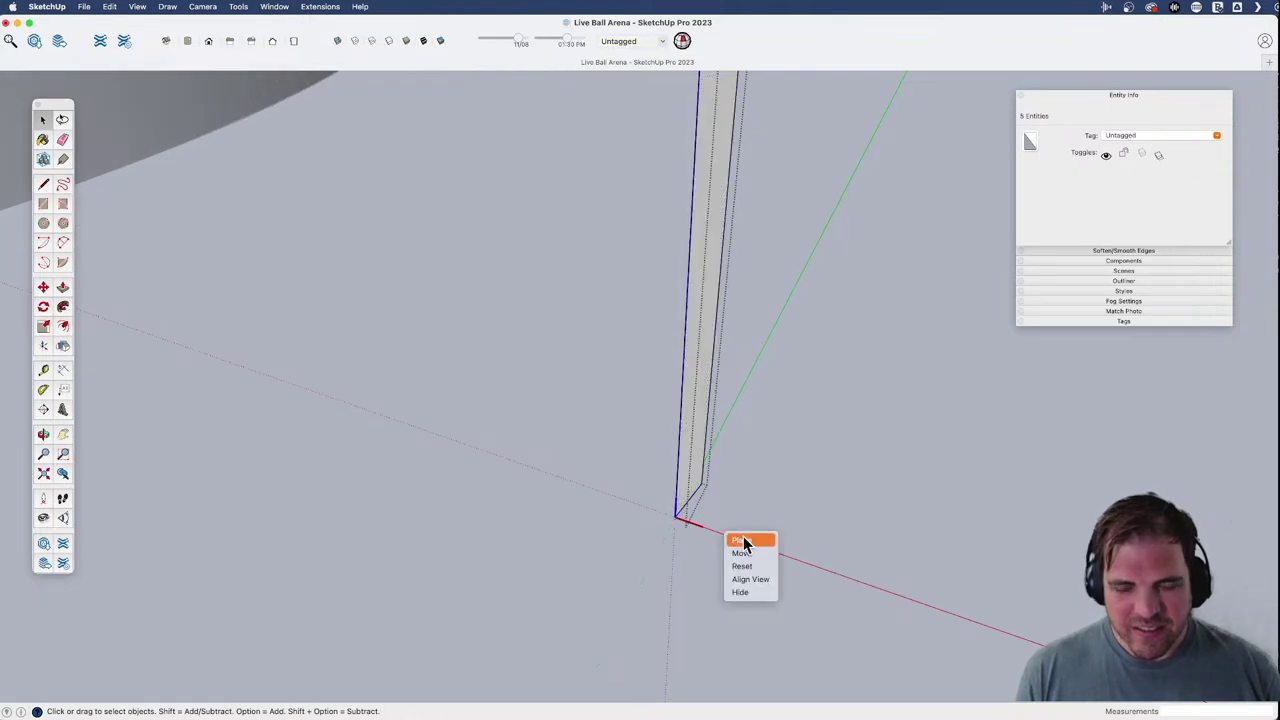
{"action": "left_click", "coordinate": [743, 538]}
{"action": "left_click", "coordinate": [676, 518]}
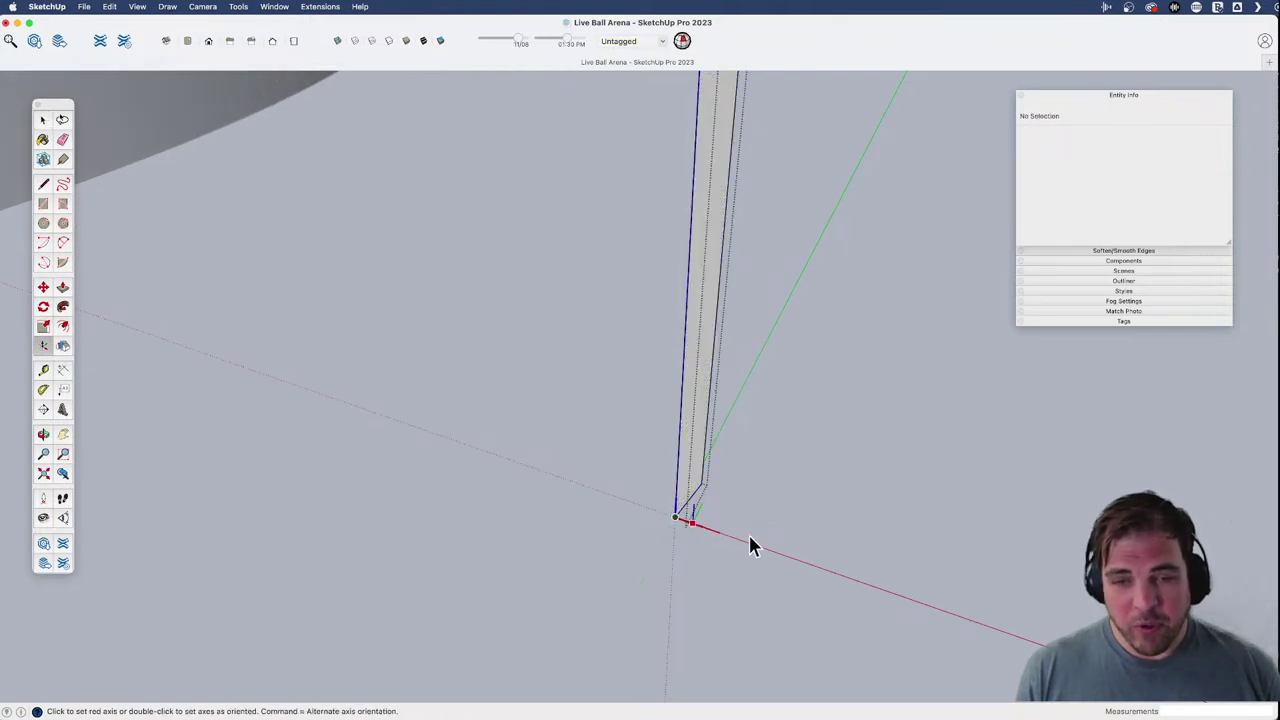
{"action": "left_click", "coordinate": [776, 556]}
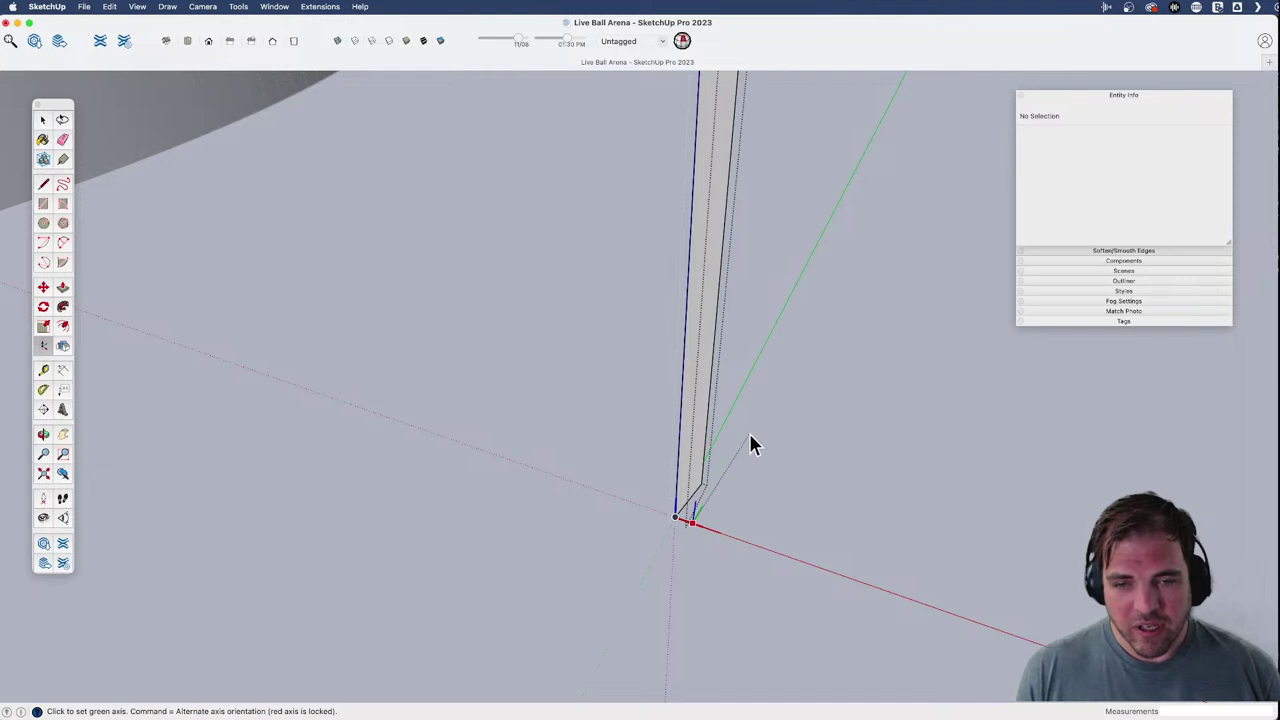
{"action": "left_click", "coordinate": [752, 445]}
{"action": "middle_click_drag", "start_coordinate": [729, 497], "coordinate": [655, 560]}
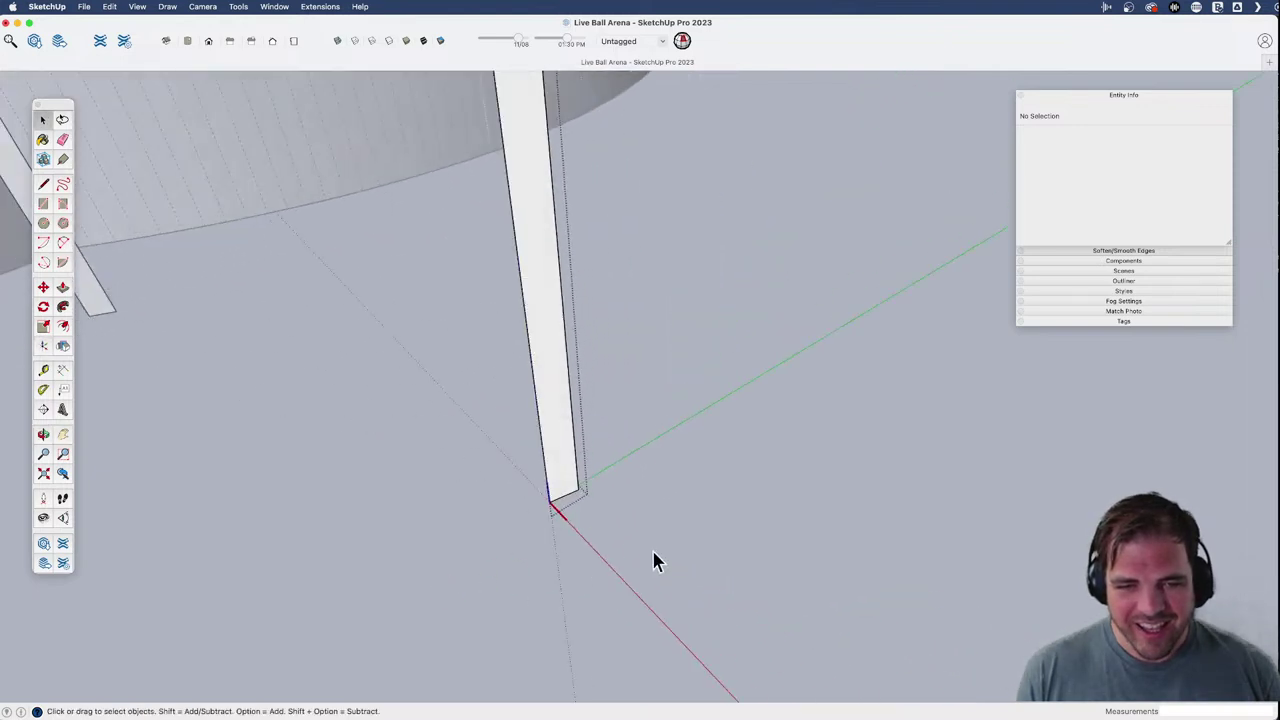
- Realign the pillar's axes with red along its bottom edge and green toward the wall, and update the component axes on leaving the component
{"action": "left_click", "coordinate": [569, 480]}
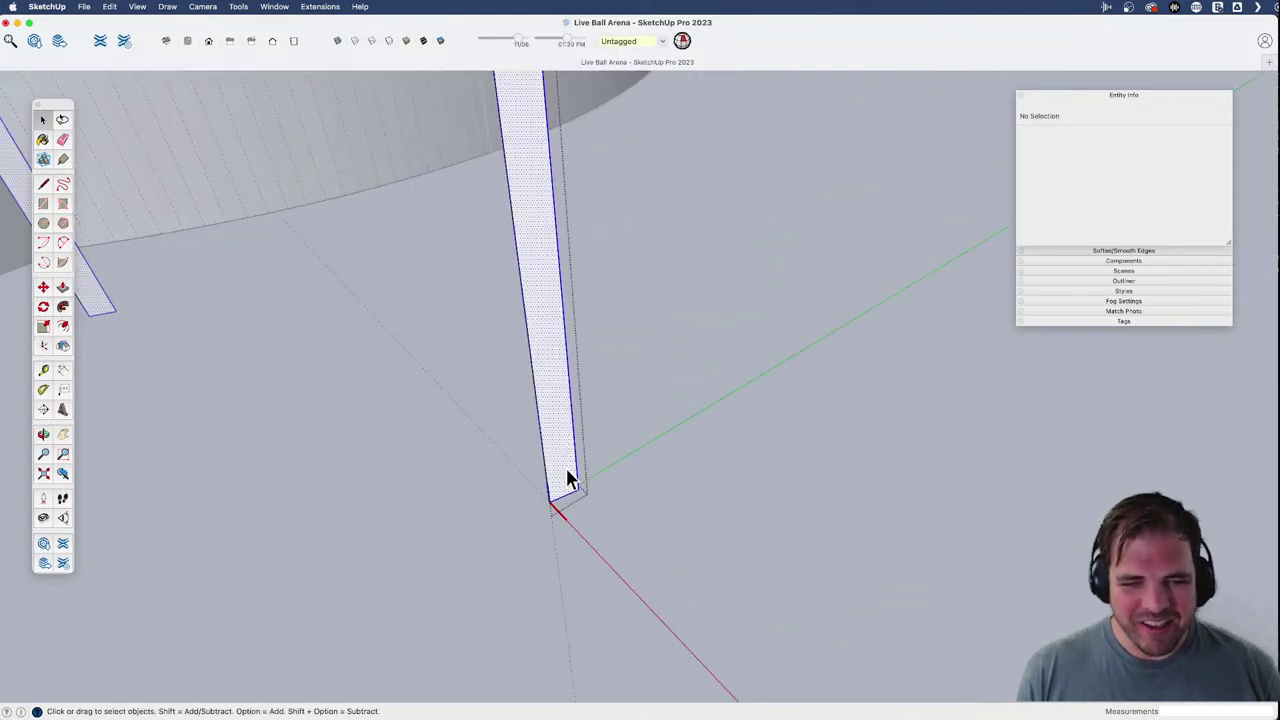
{"action": "scroll", "coordinate": [557, 491], "scroll_direction": "up", "scroll_amount": 4}
{"action": "scroll", "coordinate": [625, 490], "scroll_direction": "down", "scroll_amount": 3}
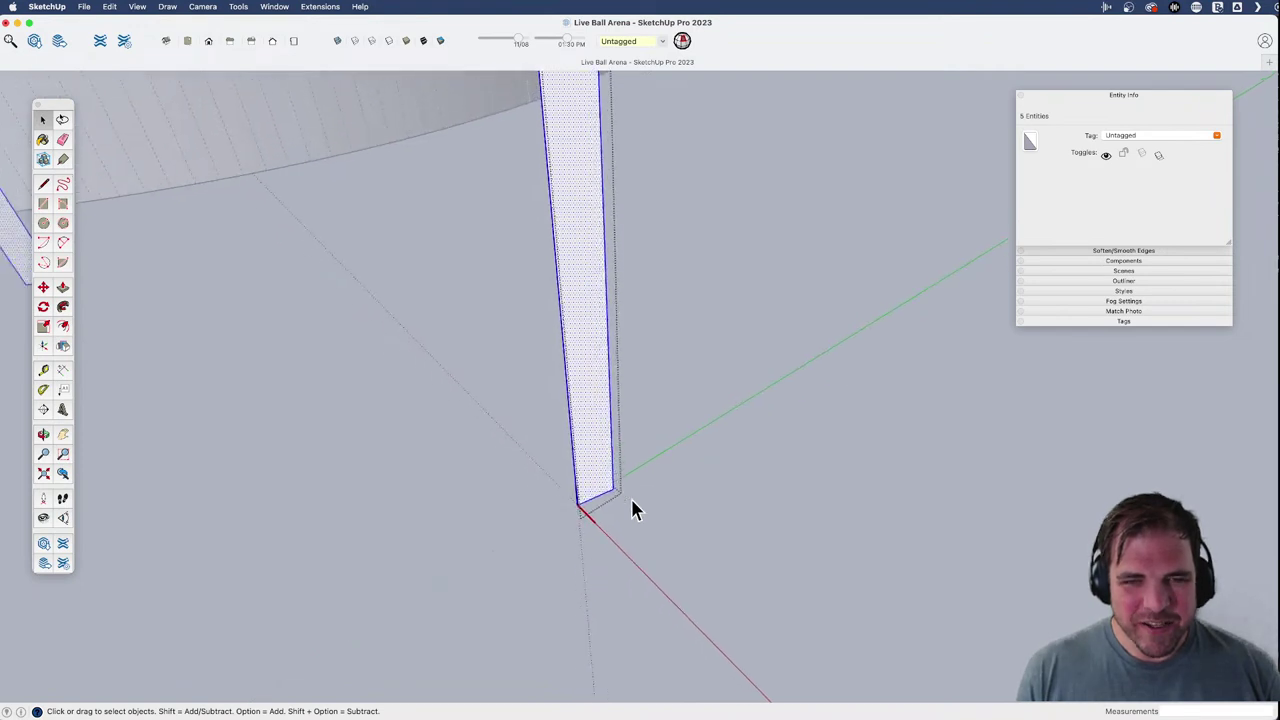
{"action": "scroll", "coordinate": [643, 505], "scroll_direction": "down", "scroll_amount": 3}
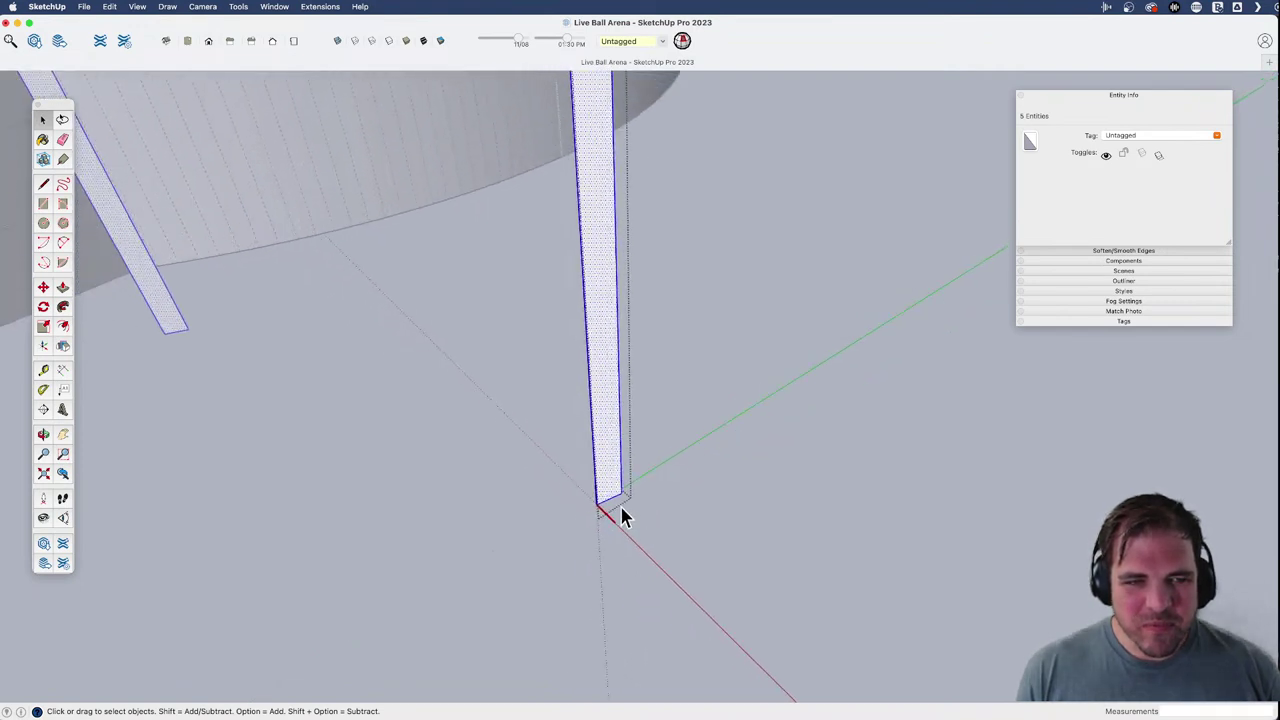
{"action": "scroll", "coordinate": [618, 520], "scroll_direction": "up", "scroll_amount": 3}
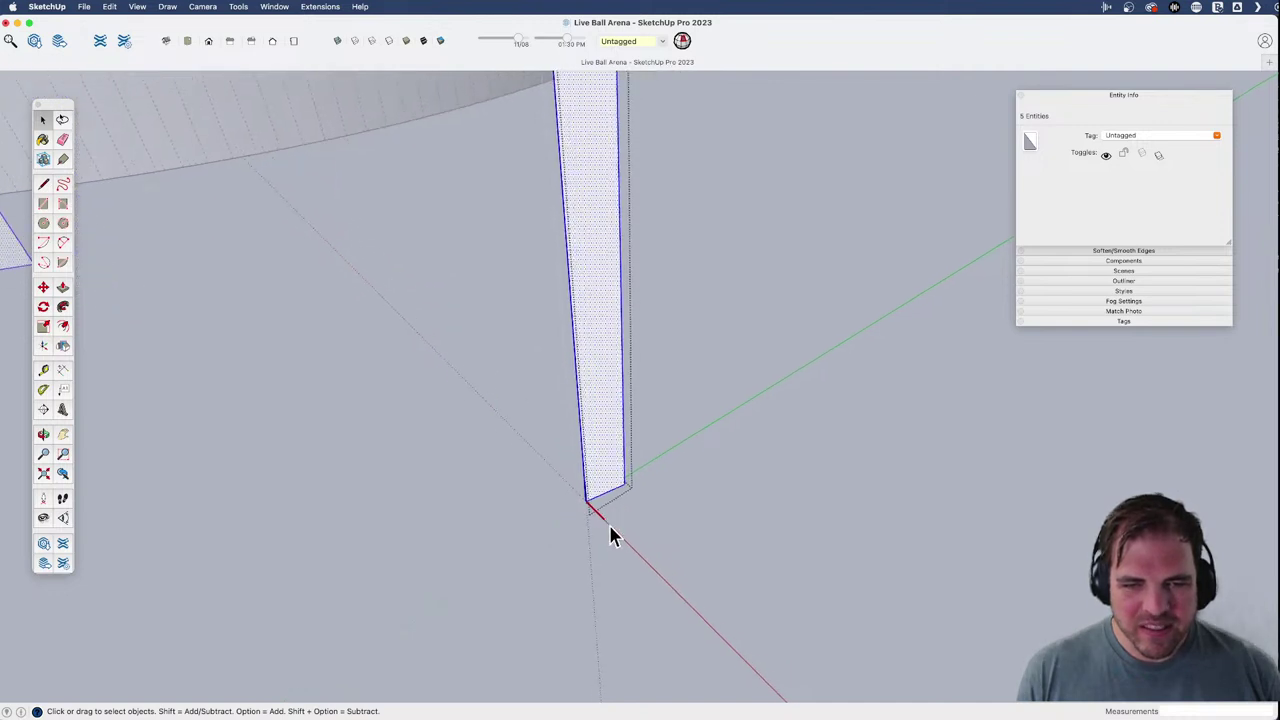
{"action": "right_click", "coordinate": [609, 524]}
{"action": "left_click", "coordinate": [632, 531]}
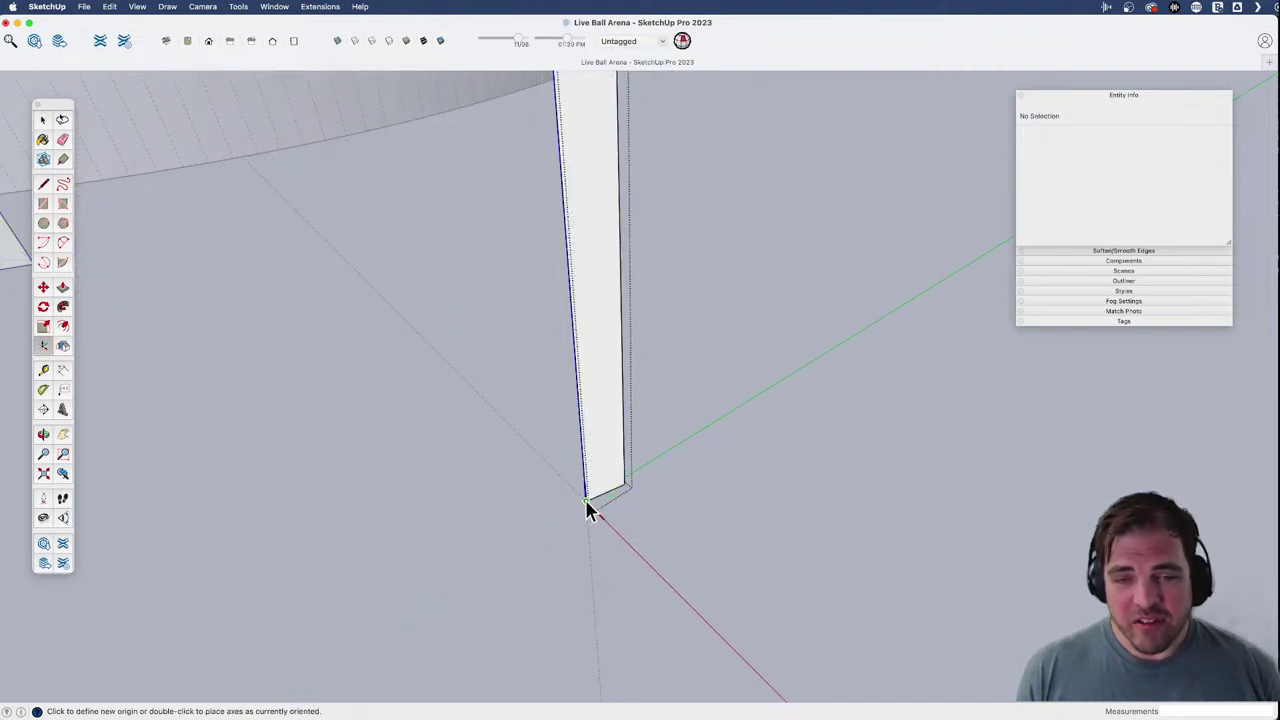
{"action": "left_click", "coordinate": [587, 502]}
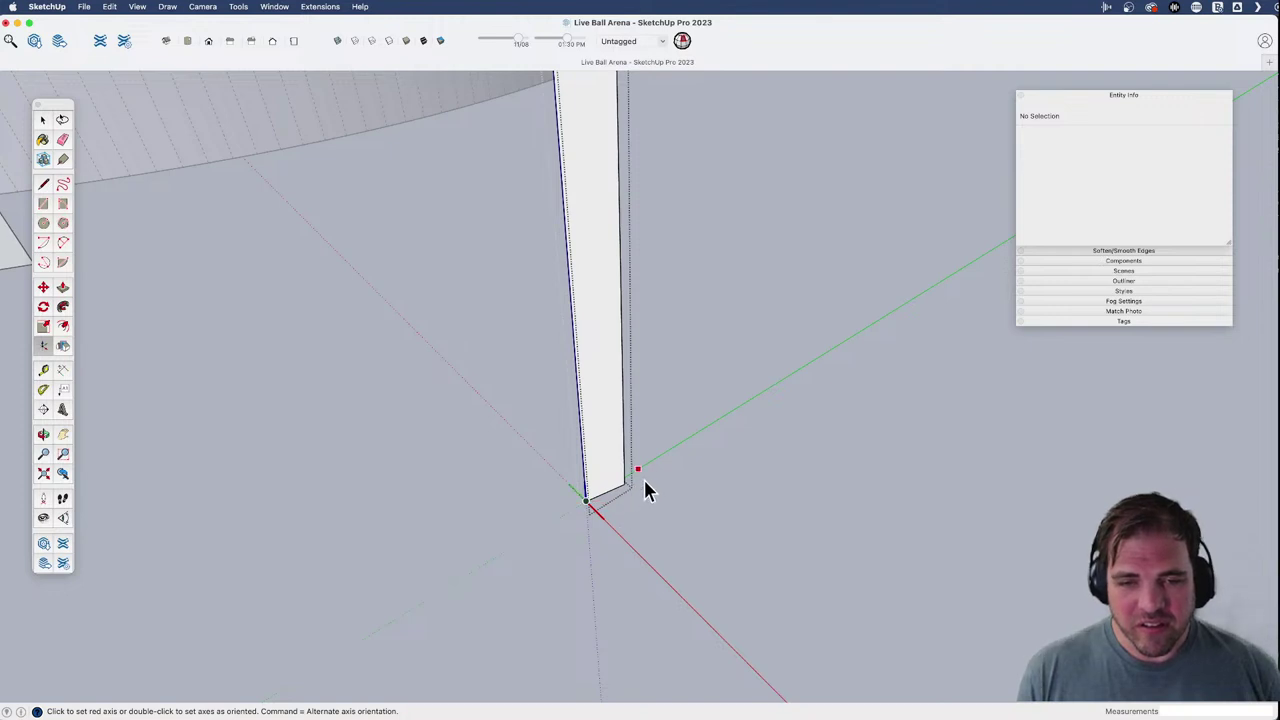
{"action": "left_click", "coordinate": [625, 487]}
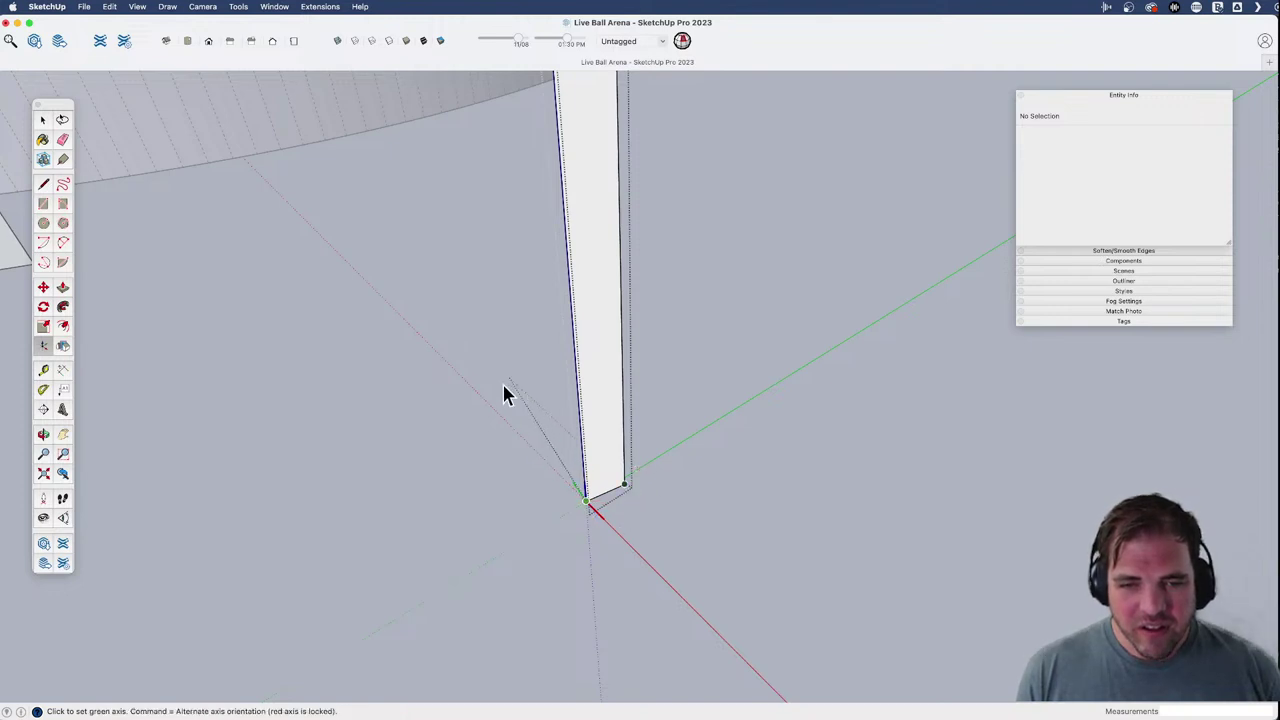
{"action": "left_click", "coordinate": [398, 332]}
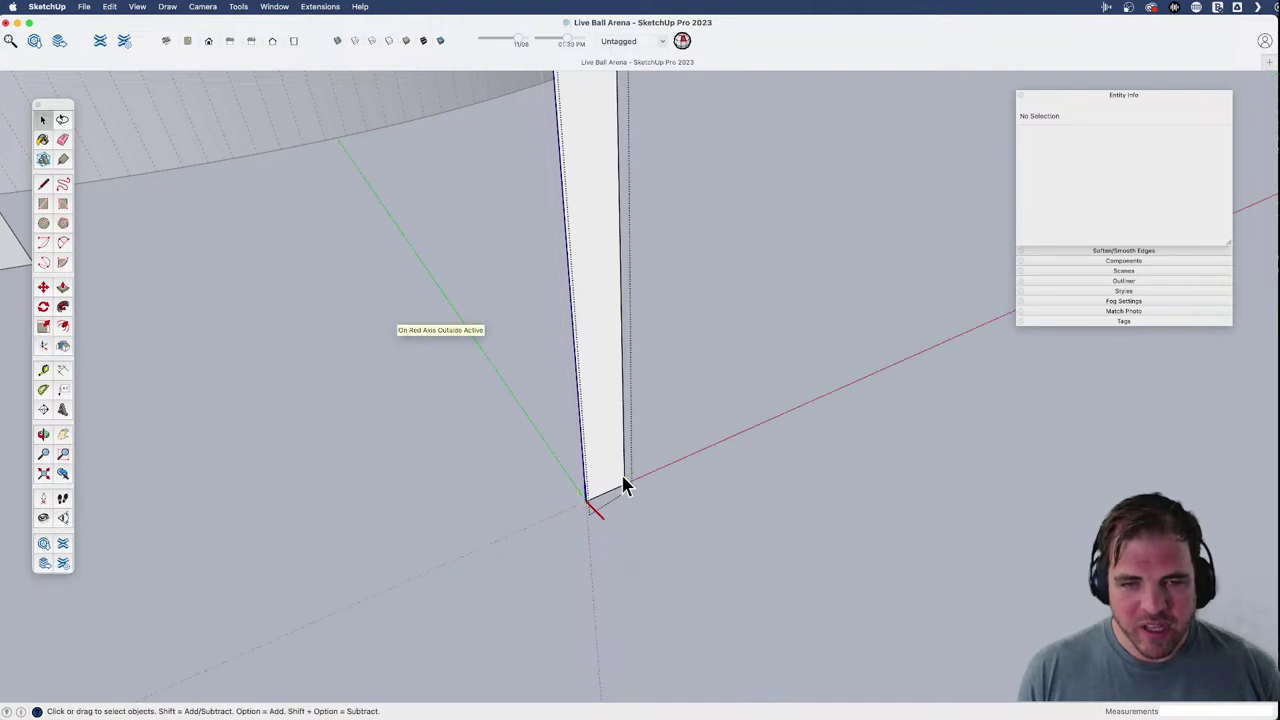
{"action": "left_click", "coordinate": [630, 527]}
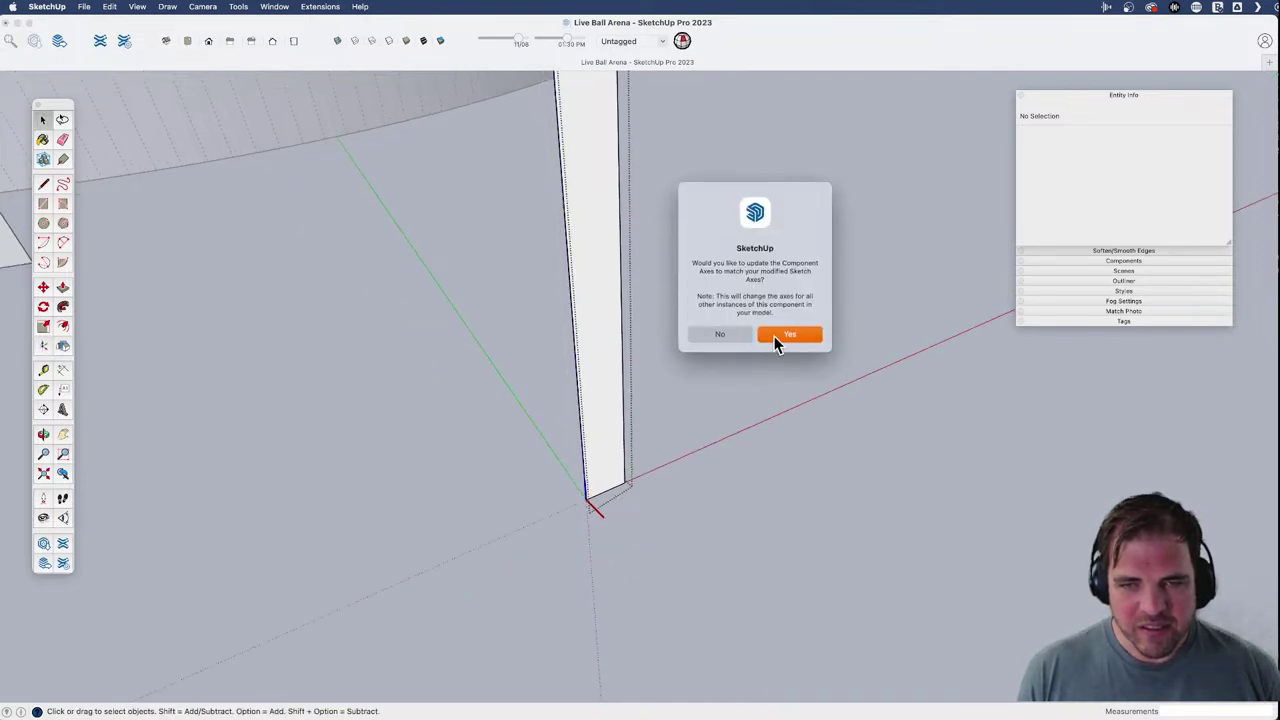
{"action": "left_click", "coordinate": [776, 336]}
- Push/Pull the face inside the copied pillar component out to a depth of about 7' 6 1/2", and leave the component
{"action": "scroll", "coordinate": [797, 386], "scroll_direction": "down", "scroll_amount": 5}
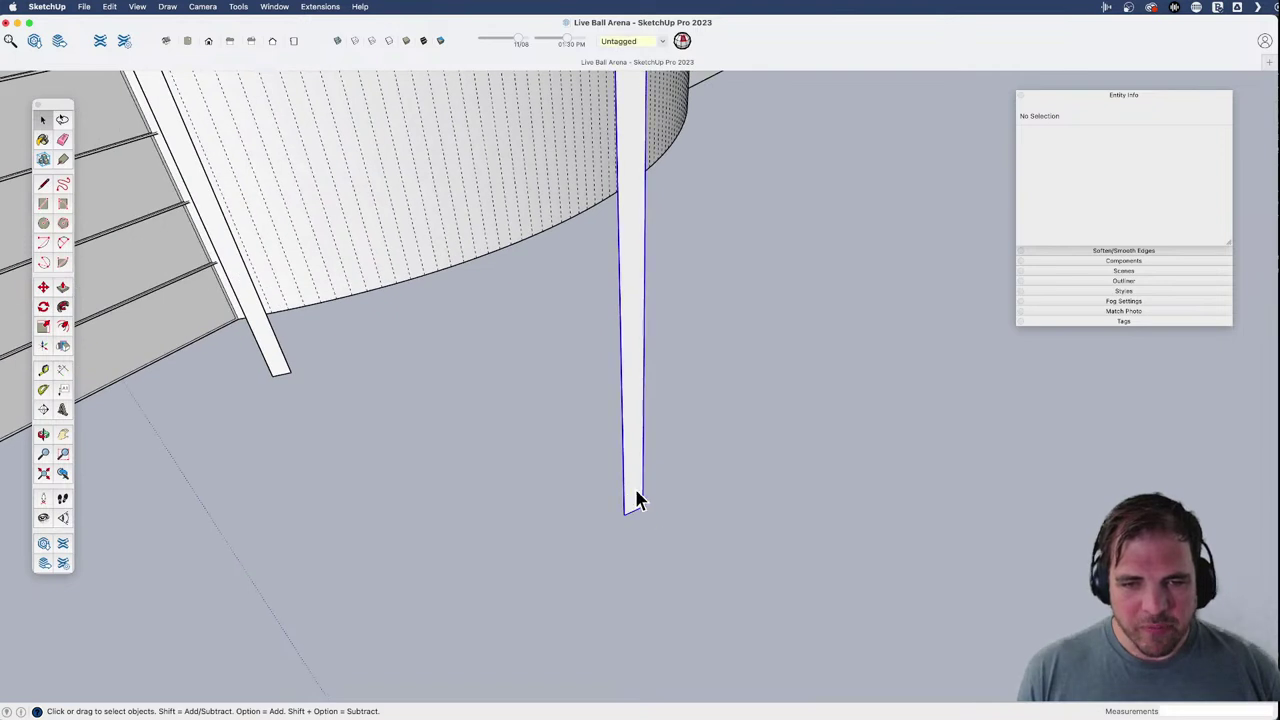
{"action": "double_click", "coordinate": [634, 500]}
{"action": "key", "text": "p"}
{"action": "left_click", "coordinate": [634, 503]}
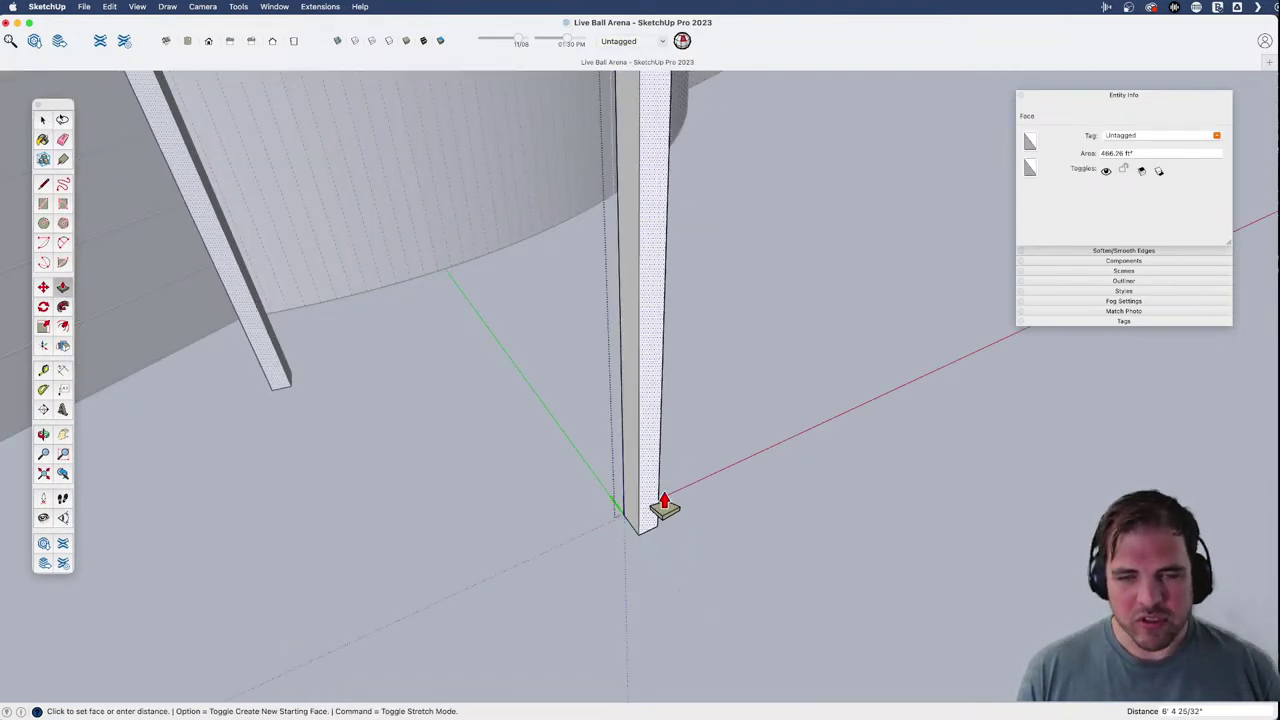
{"action": "left_click", "coordinate": [665, 508]}
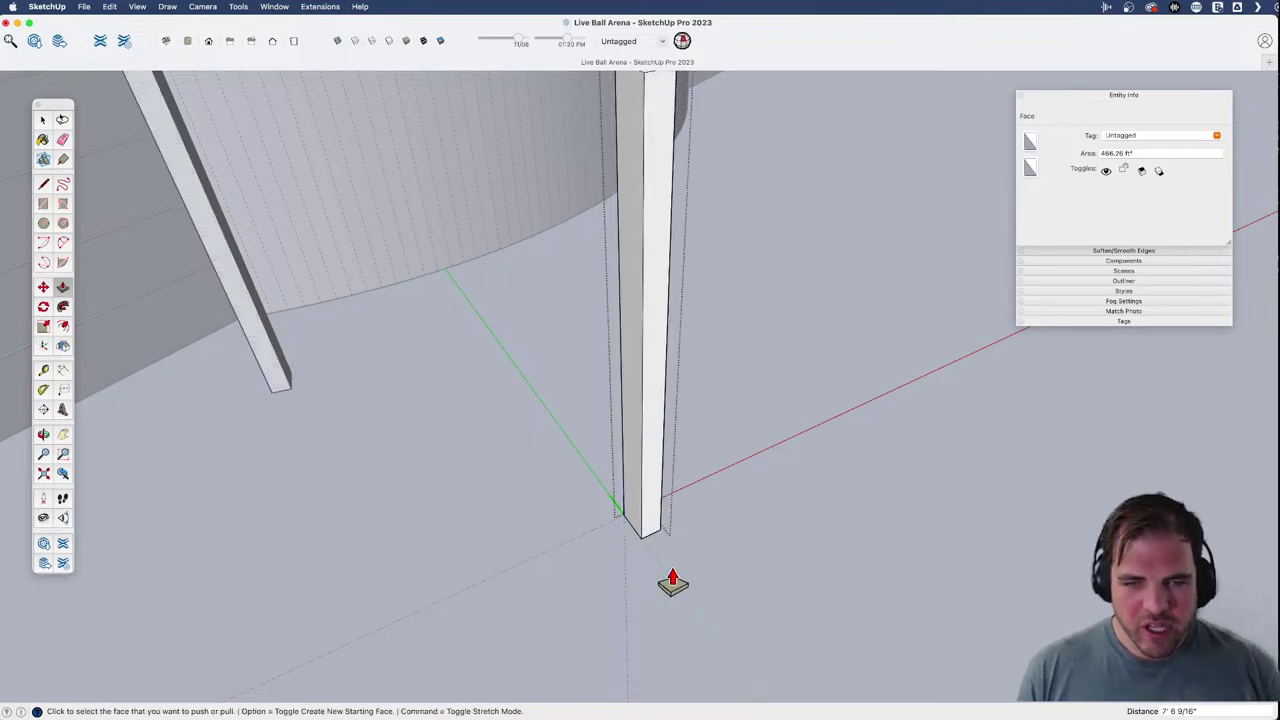
{"action": "key", "text": "space"}
{"action": "left_click", "coordinate": [706, 571]}
- Select the textured reference arena and turn off the display of hidden geometry
{"action": "scroll", "coordinate": [707, 573], "scroll_direction": "down", "scroll_amount": 4}
{"action": "middle_click_drag", "start_coordinate": [641, 527], "coordinate": [710, 492]}
{"action": "left_click", "coordinate": [766, 557]}
{"action": "scroll", "coordinate": [731, 543], "scroll_direction": "down", "scroll_amount": 5}
{"action": "scroll", "coordinate": [858, 620], "scroll_direction": "down", "scroll_amount": 5}
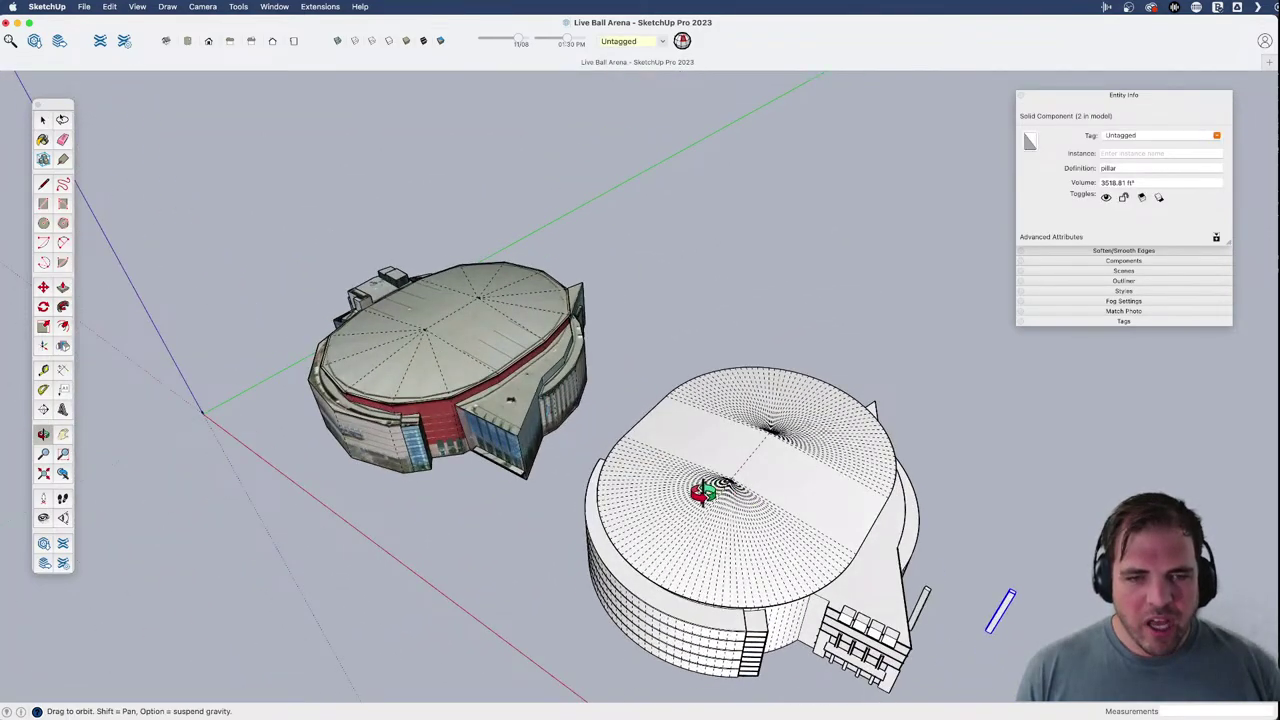
{"action": "left_click", "coordinate": [533, 412]}
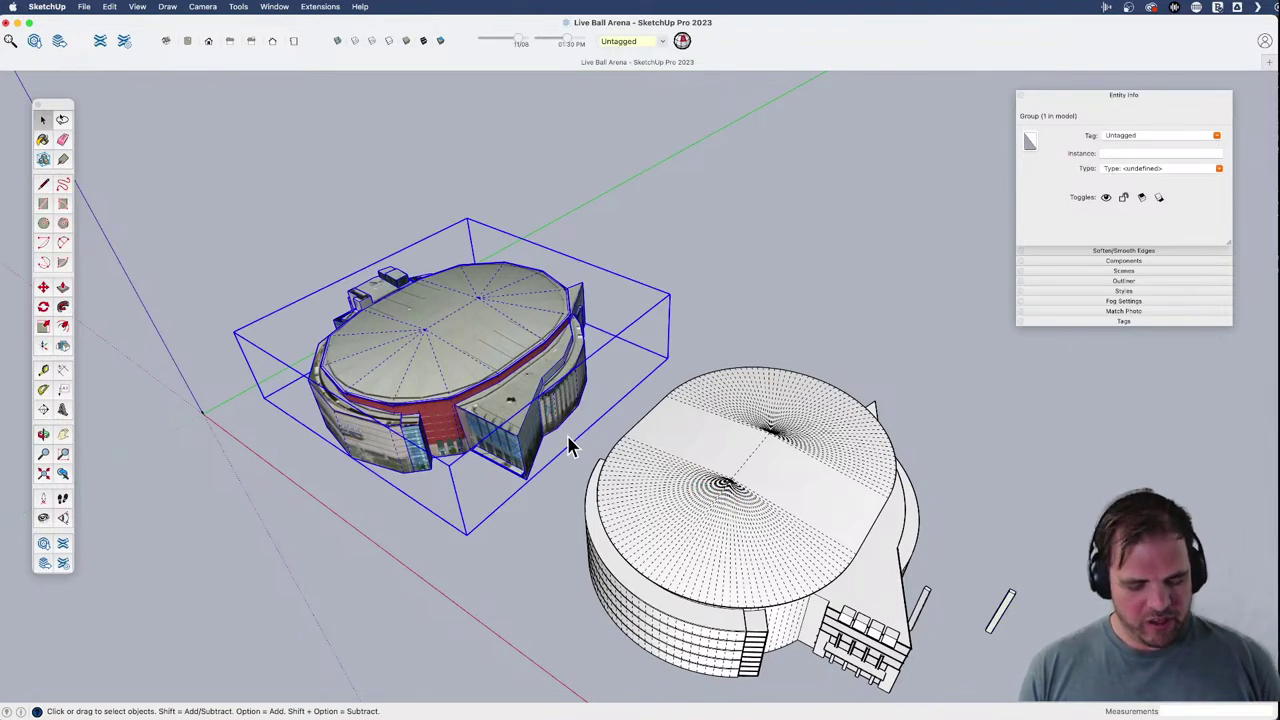
{"action": "key", "text": "alt+h"}
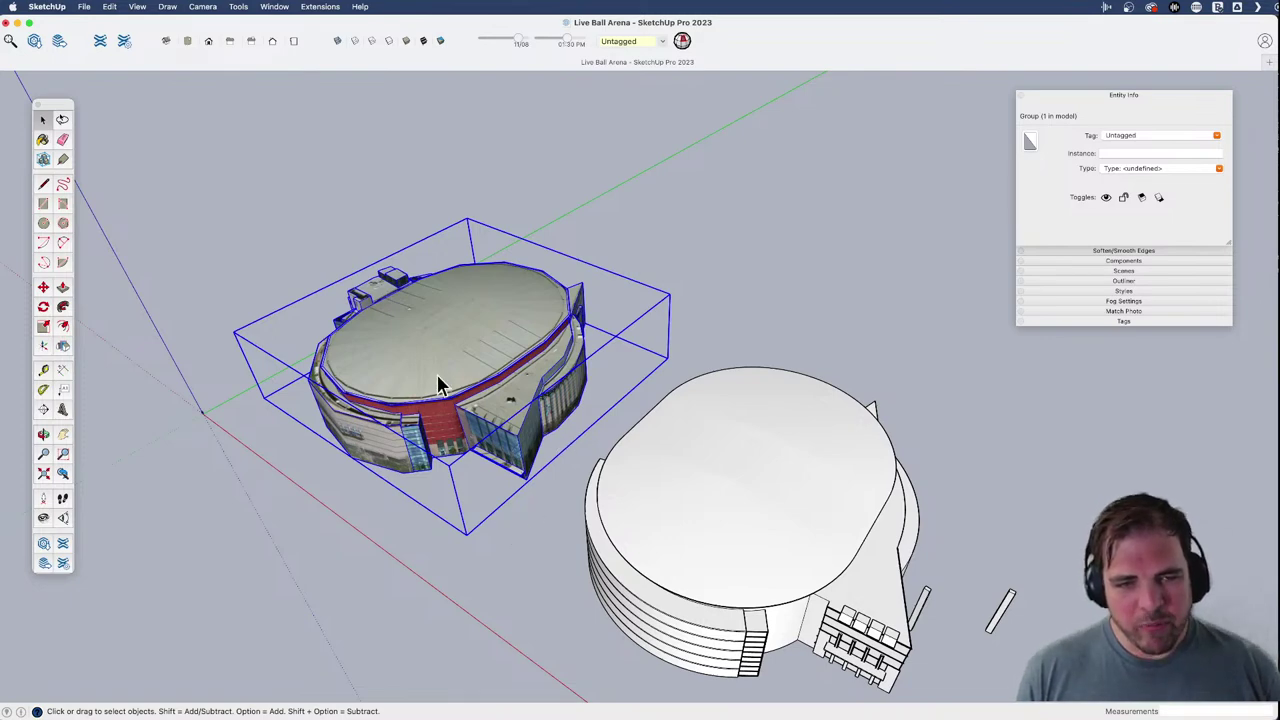
- Compare the textured reference arena's entrance wing and curved pillar wall with the modelled building from several angles
{"action": "key", "text": "o"}
{"action": "left_click_drag", "start_coordinate": [456, 494], "coordinate": [654, 469]}
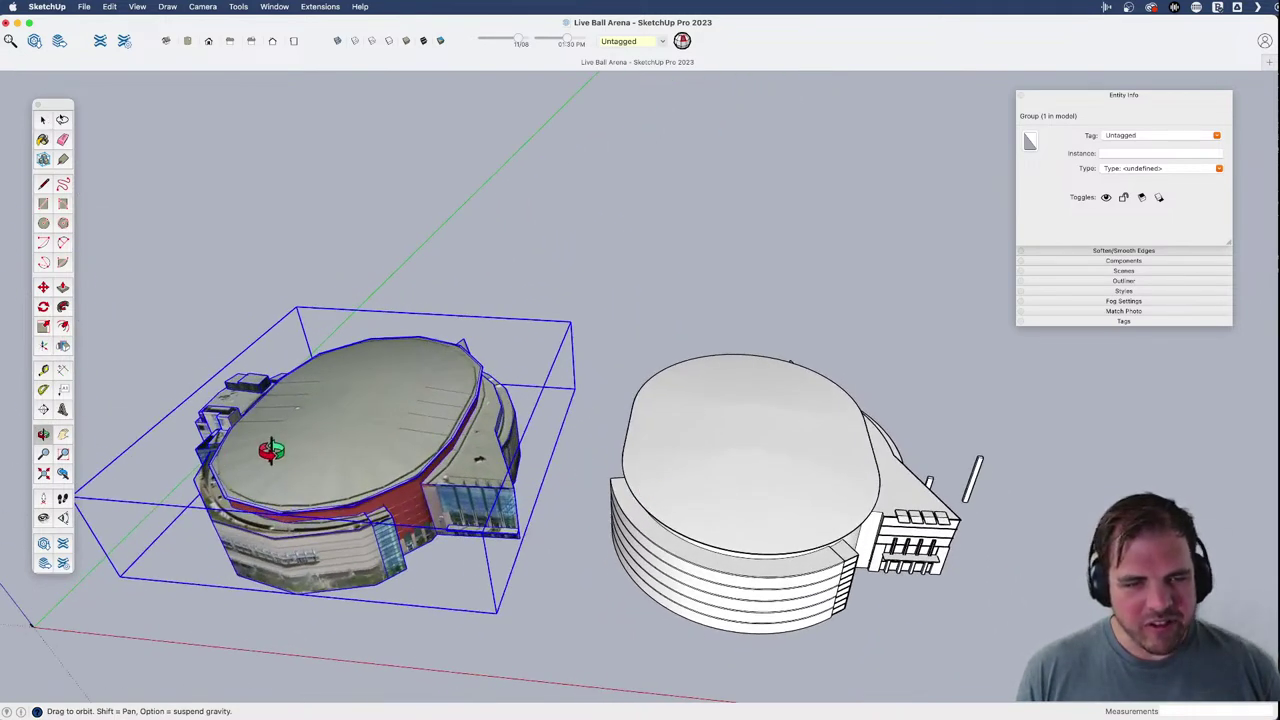
{"action": "key", "text": "h"}
{"action": "middle_click_drag", "start_coordinate": [510, 415], "coordinate": [413, 423]}
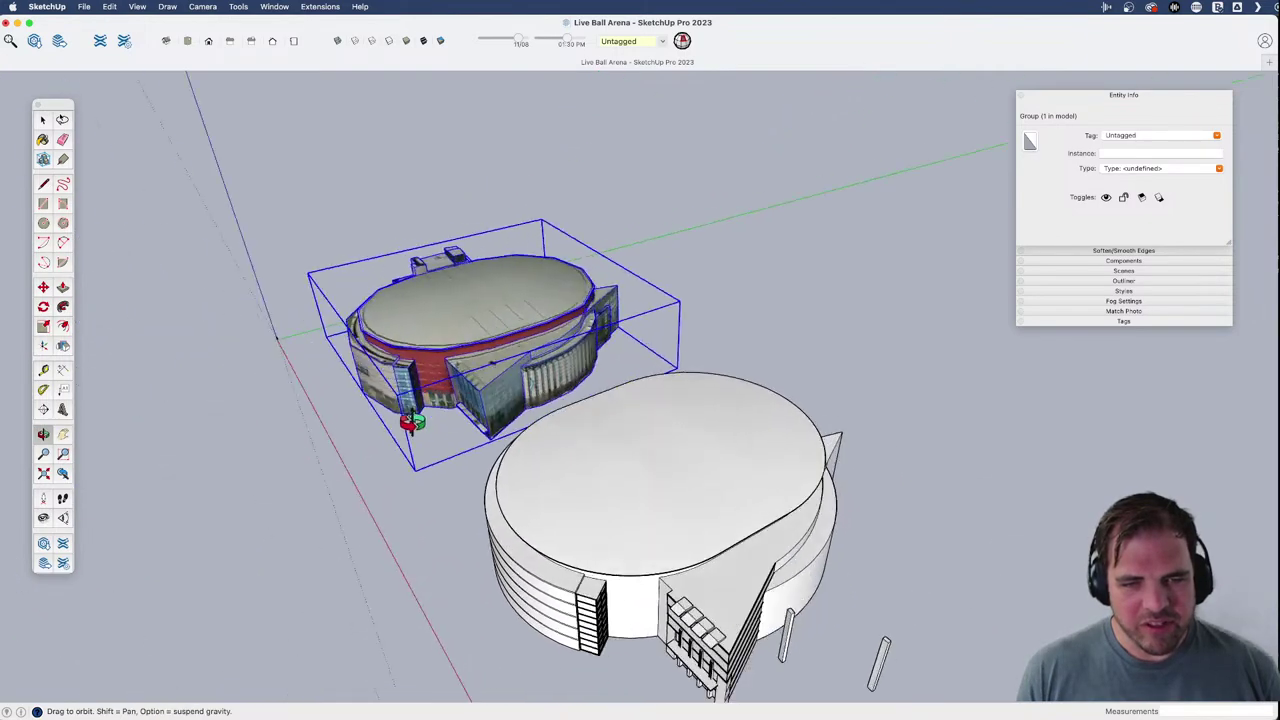
{"action": "left_click", "coordinate": [446, 560]}
{"action": "middle_click_drag", "start_coordinate": [446, 560], "coordinate": [440, 470]}
{"action": "middle_click_drag", "start_coordinate": [440, 470], "coordinate": [431, 366], "text": "shift"}
- Show hidden geometry and move the nearer loose pillar so its bottom inner corner meets the curved wall's base beside the entrance wing
{"action": "scroll", "coordinate": [471, 428], "scroll_direction": "up", "scroll_amount": 5}
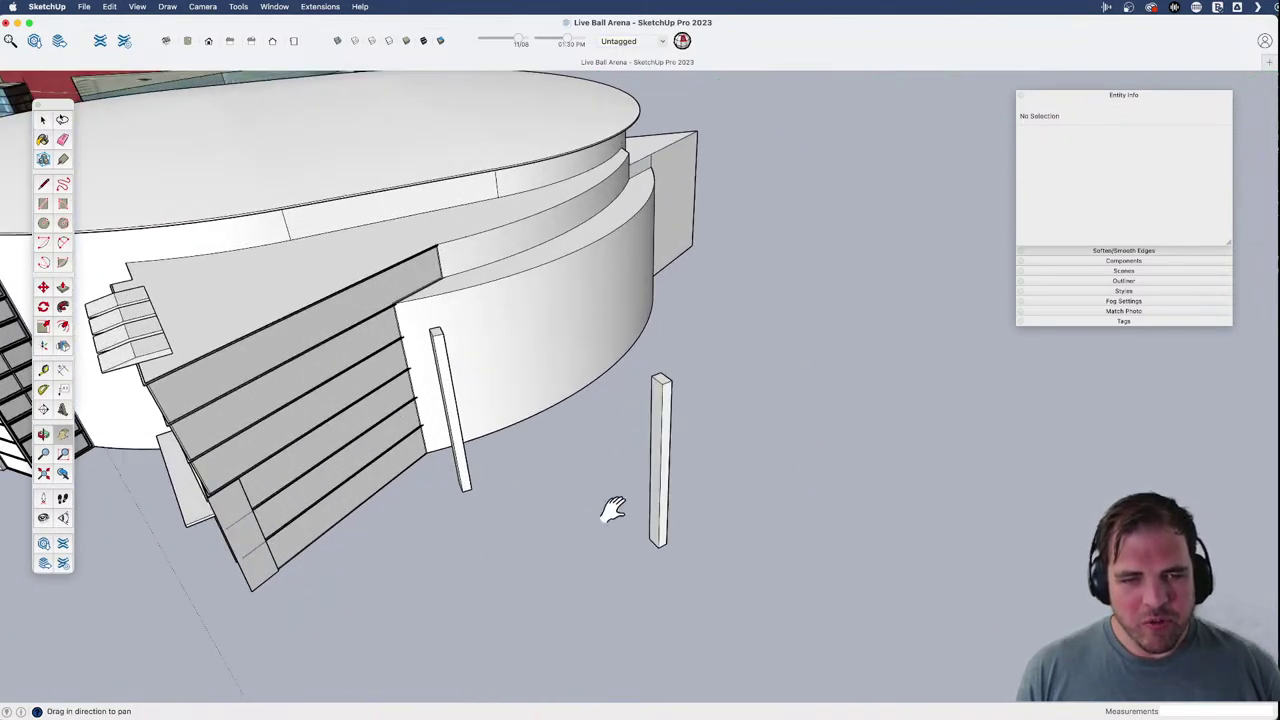
{"action": "scroll", "coordinate": [630, 505], "scroll_direction": "up", "scroll_amount": 1}
{"action": "scroll", "coordinate": [667, 498], "scroll_direction": "up", "scroll_amount": 4}
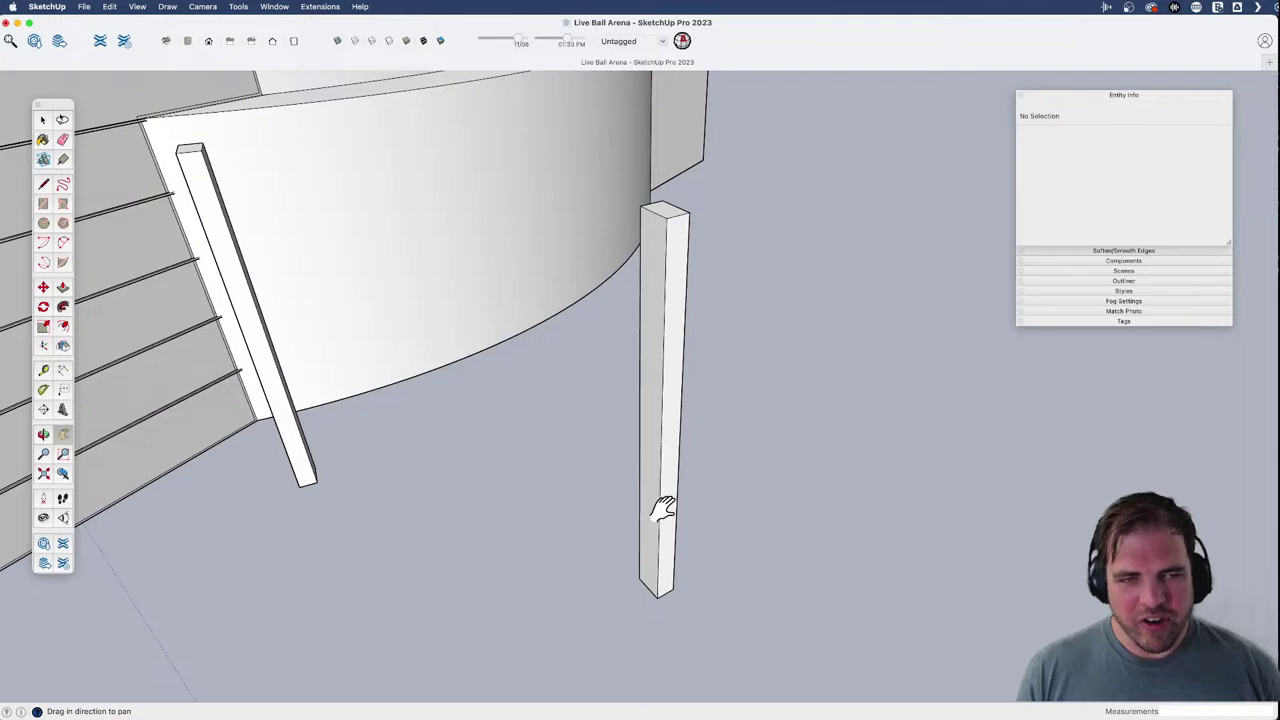
{"action": "scroll", "coordinate": [560, 522], "scroll_direction": "down", "scroll_amount": 3}
{"action": "middle_click_drag", "start_coordinate": [546, 521], "coordinate": [449, 517]}
{"action": "left_click", "coordinate": [600, 514]}
{"action": "scroll", "coordinate": [617, 517], "scroll_direction": "up", "scroll_amount": 5}
{"action": "key", "text": "m"}
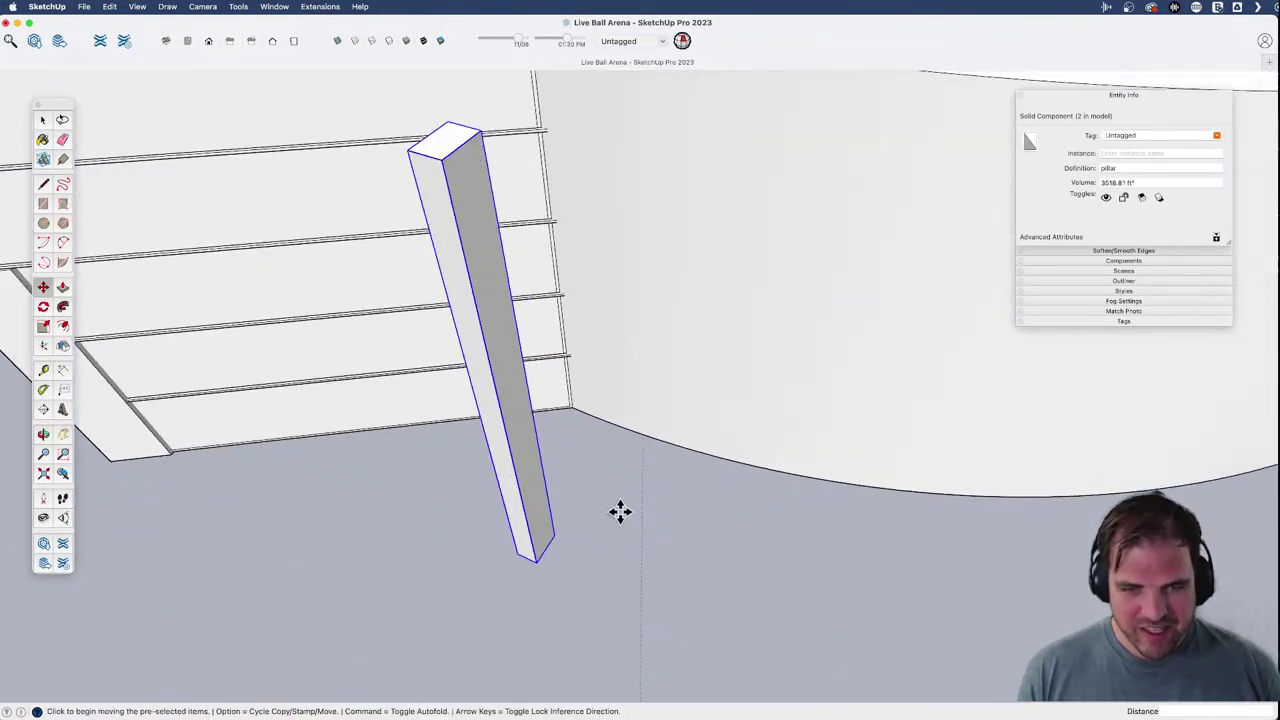
{"action": "left_click", "coordinate": [561, 537]}
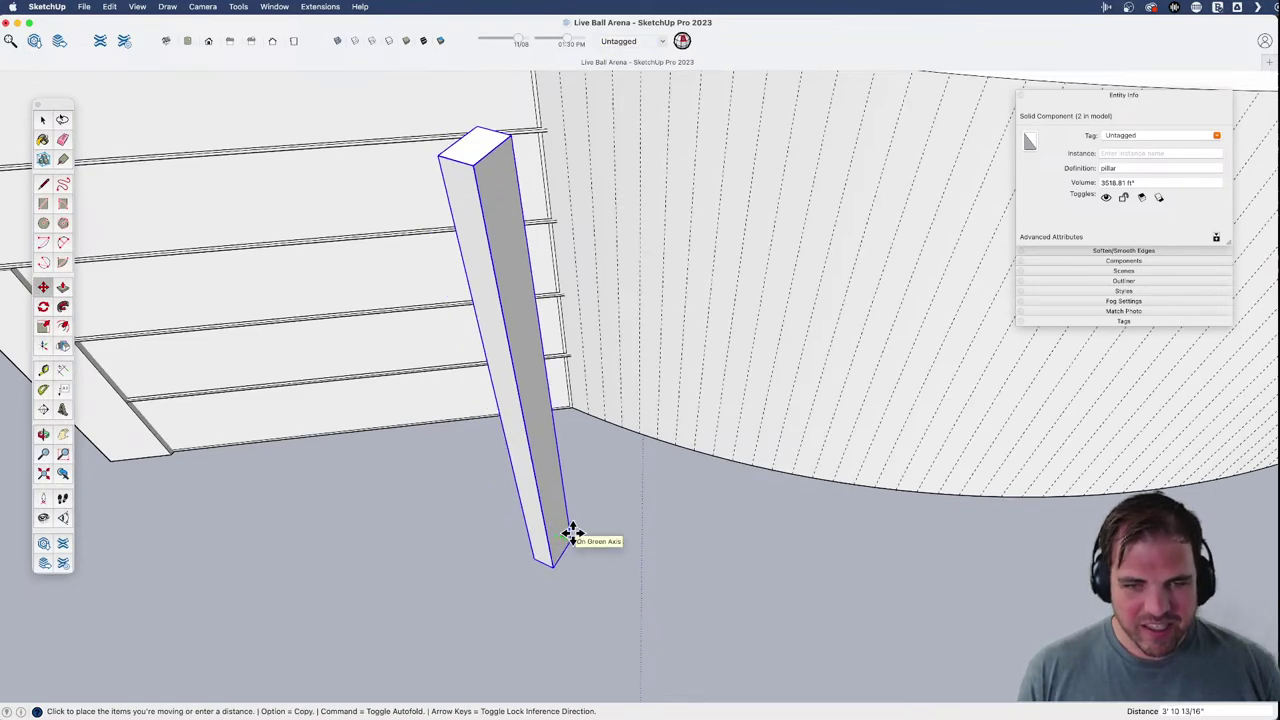
{"action": "scroll", "coordinate": [604, 420], "scroll_direction": "up", "scroll_amount": 3}
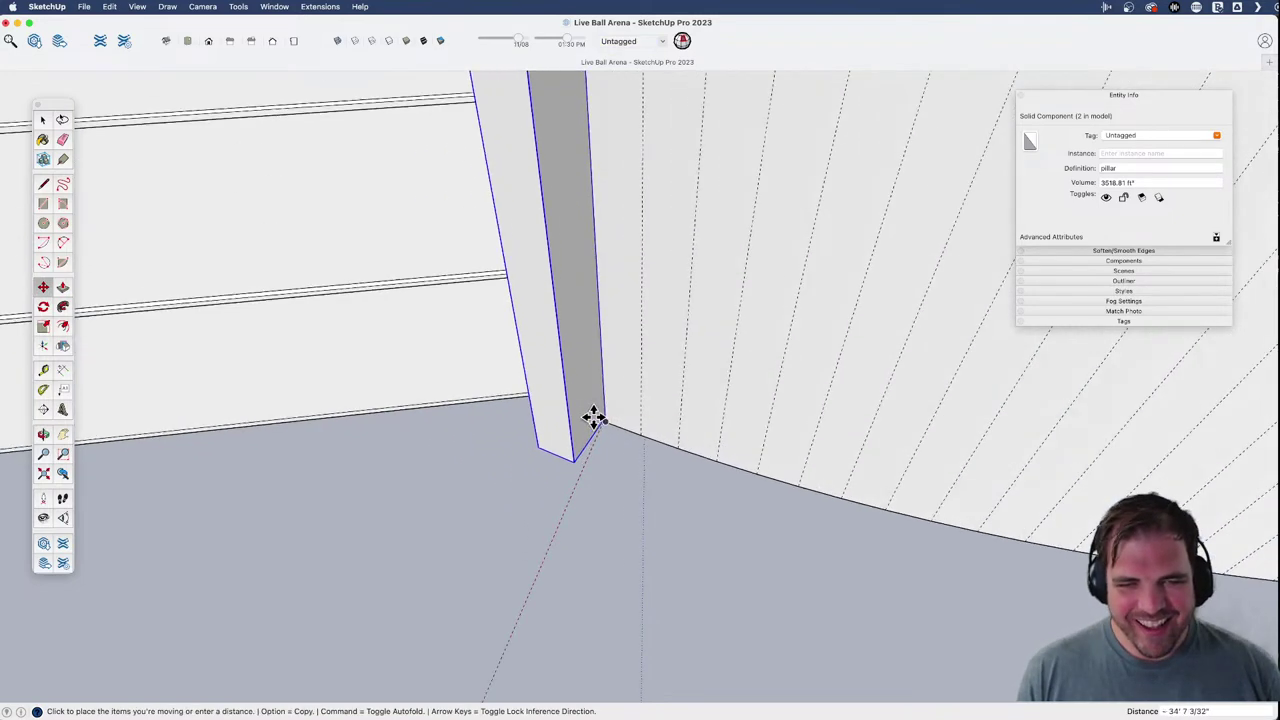
{"action": "left_click", "coordinate": [603, 420]}
{"action": "key", "text": "space"}
{"action": "scroll", "coordinate": [600, 452], "scroll_direction": "down", "scroll_amount": 5}
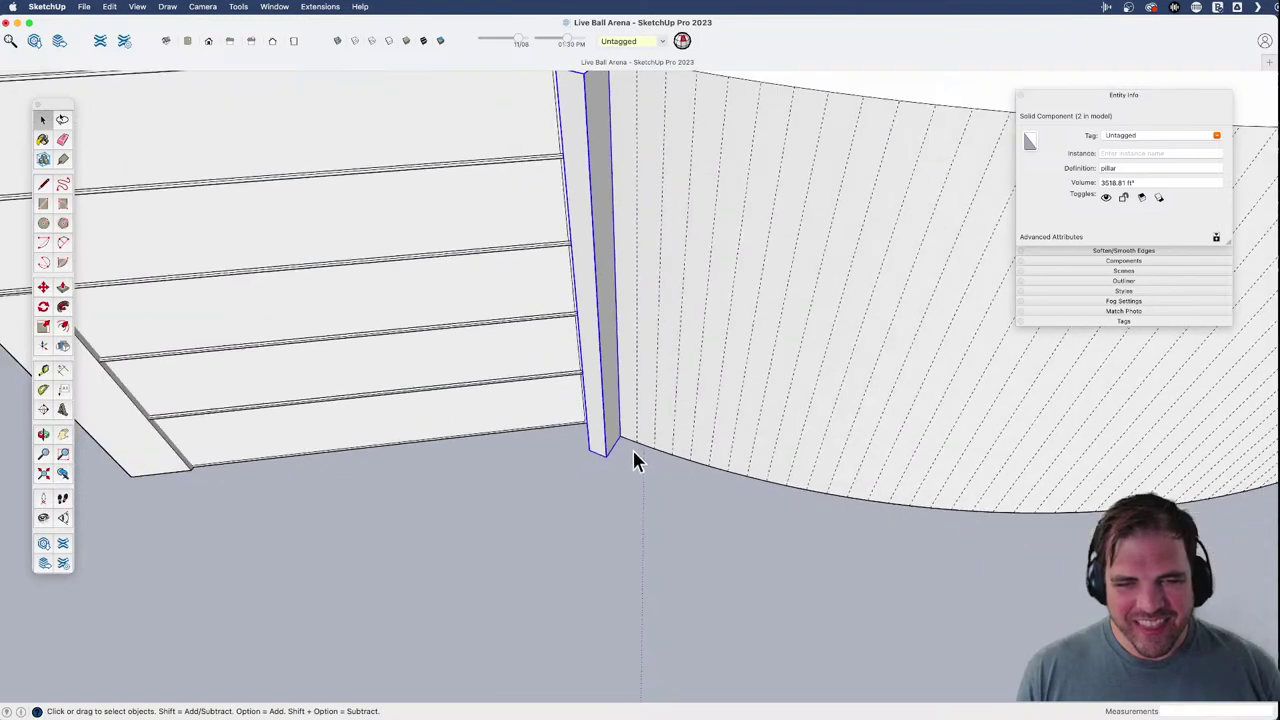
- Inspect the top arc of the curved wall inside the building group, and leave the group
{"action": "mouse_move", "coordinate": [640, 462]}
{"action": "middle_mouse_down"}
{"action": "mouse_move", "coordinate": [600, 550]}
{"action": "mouse_move", "coordinate": [657, 443]}
{"action": "middle_mouse_up"}
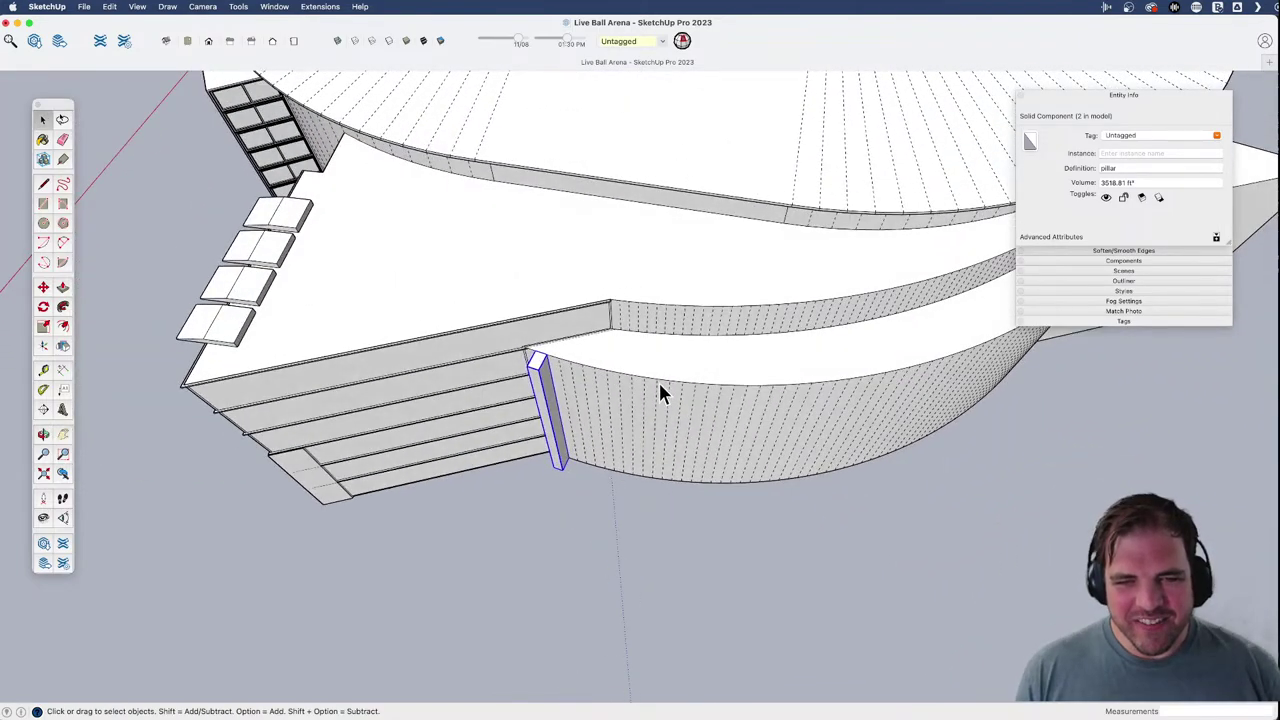
{"action": "scroll", "coordinate": [649, 436], "scroll_direction": "down", "scroll_amount": 5}
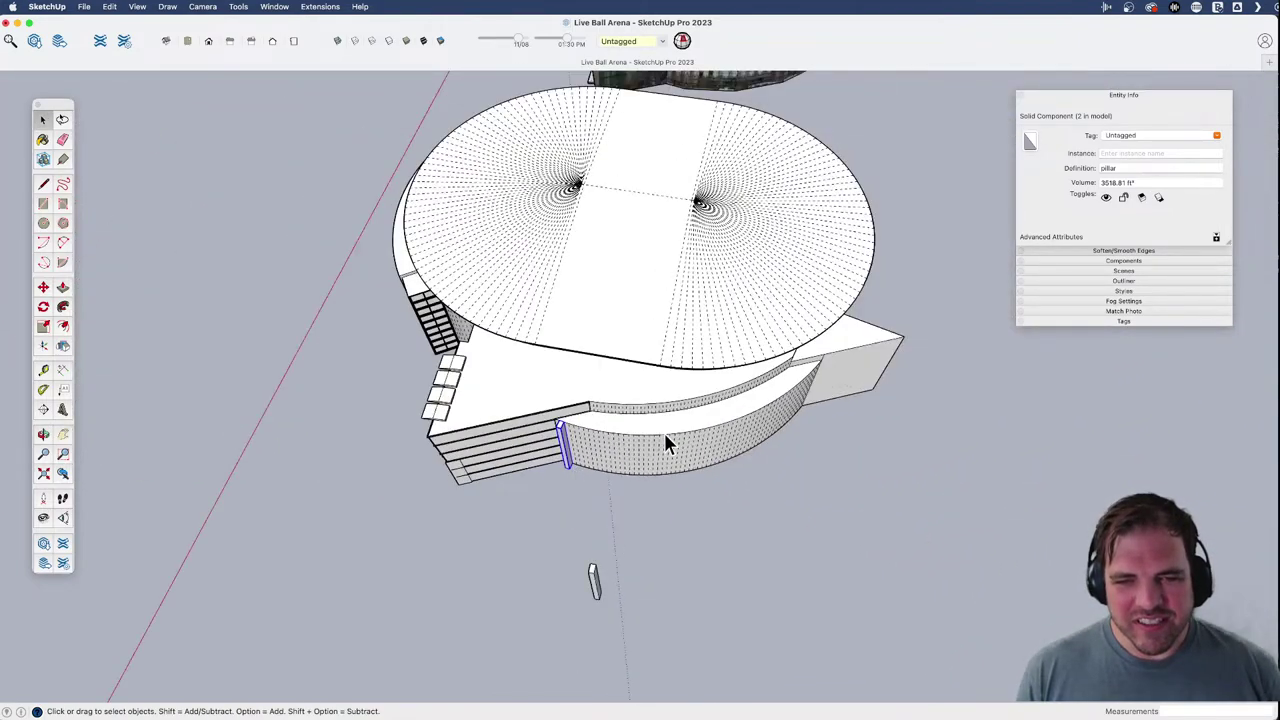
{"action": "double_click", "coordinate": [664, 433]}
{"action": "left_click", "coordinate": [672, 433]}
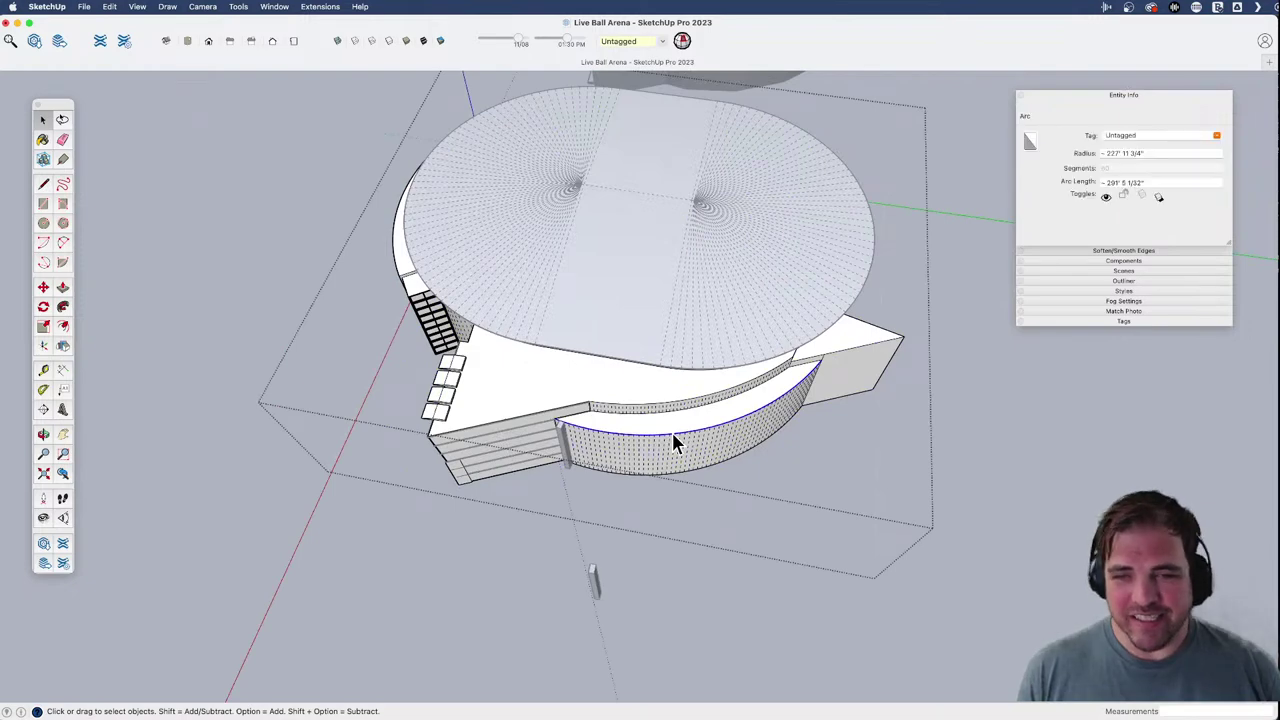
{"action": "left_click", "coordinate": [570, 465]}
{"action": "left_click", "coordinate": [546, 516]}
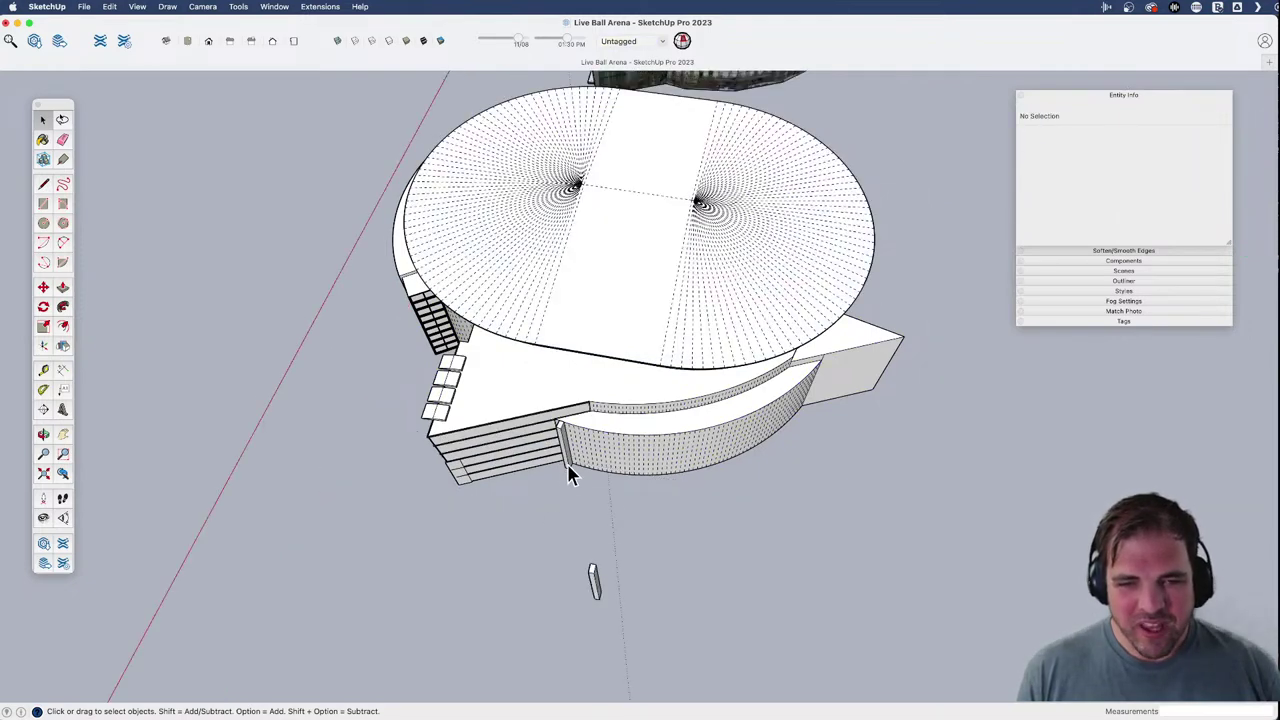
- Rotate-copy the placed pillar about the curved wall's centre by about 3.7° to a wall division, and array the copy 19 times along the curve
{"action": "left_click", "coordinate": [567, 470]}
{"action": "middle_click_drag", "start_coordinate": [666, 494], "coordinate": [571, 543]}
{"action": "key", "text": "q"}
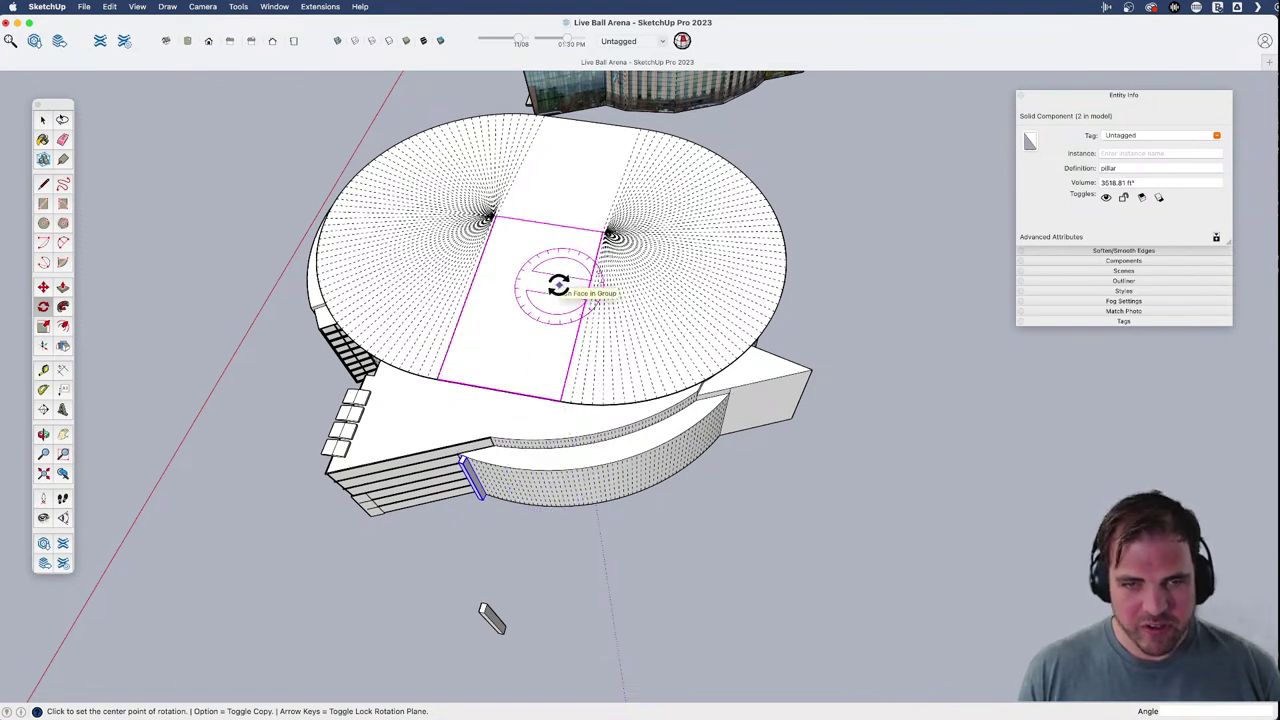
{"action": "key", "text": "x"}
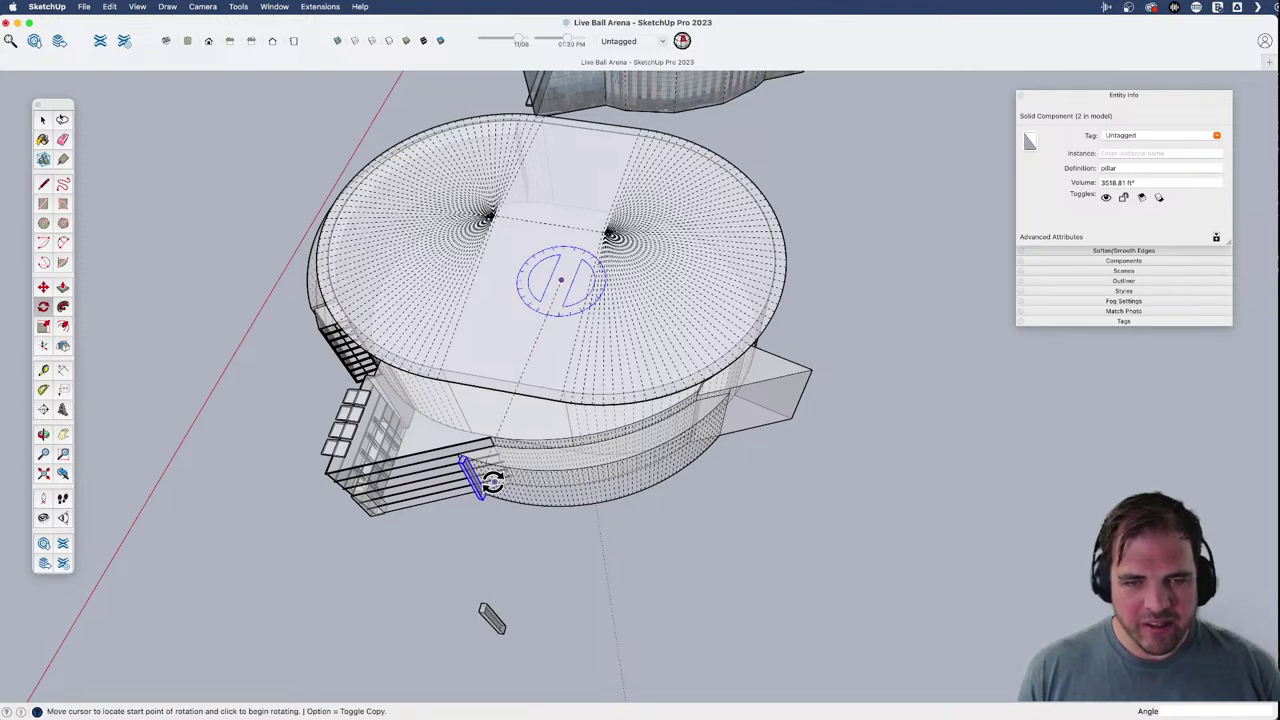
{"action": "scroll", "coordinate": [486, 468], "scroll_direction": "up", "scroll_amount": 8}
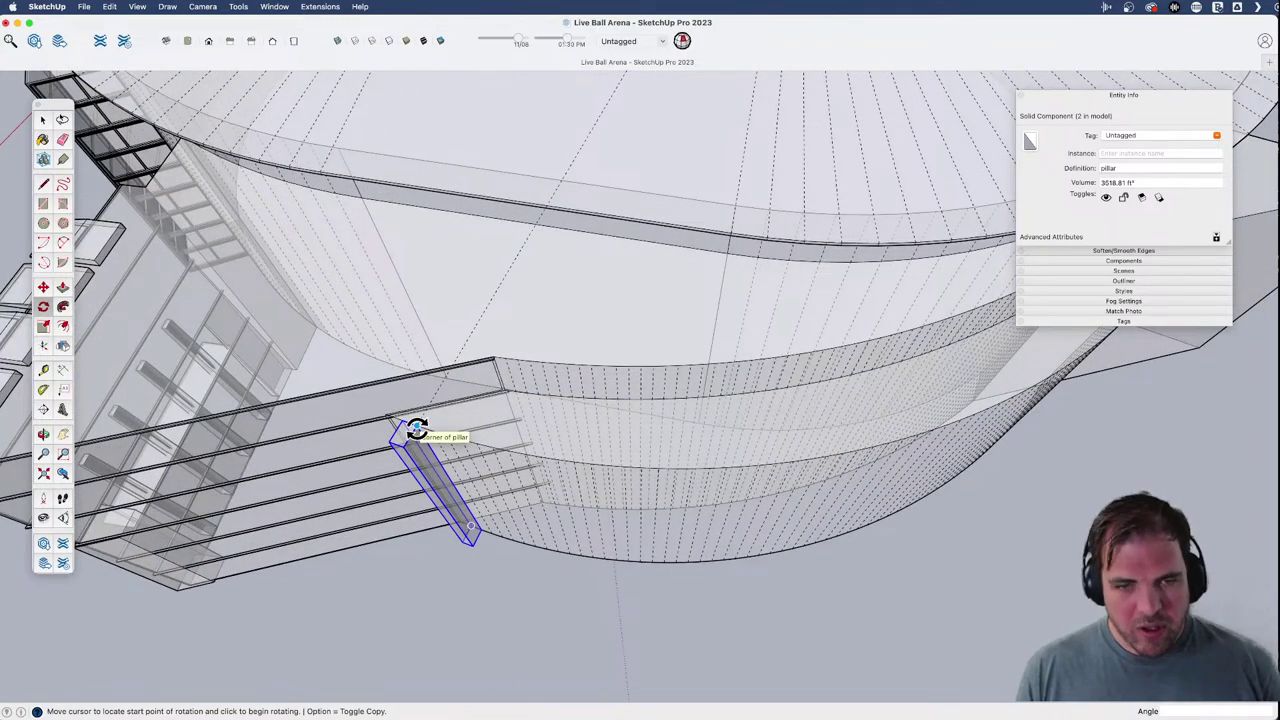
{"action": "key", "text": "x"}
{"action": "left_click", "coordinate": [436, 435]}
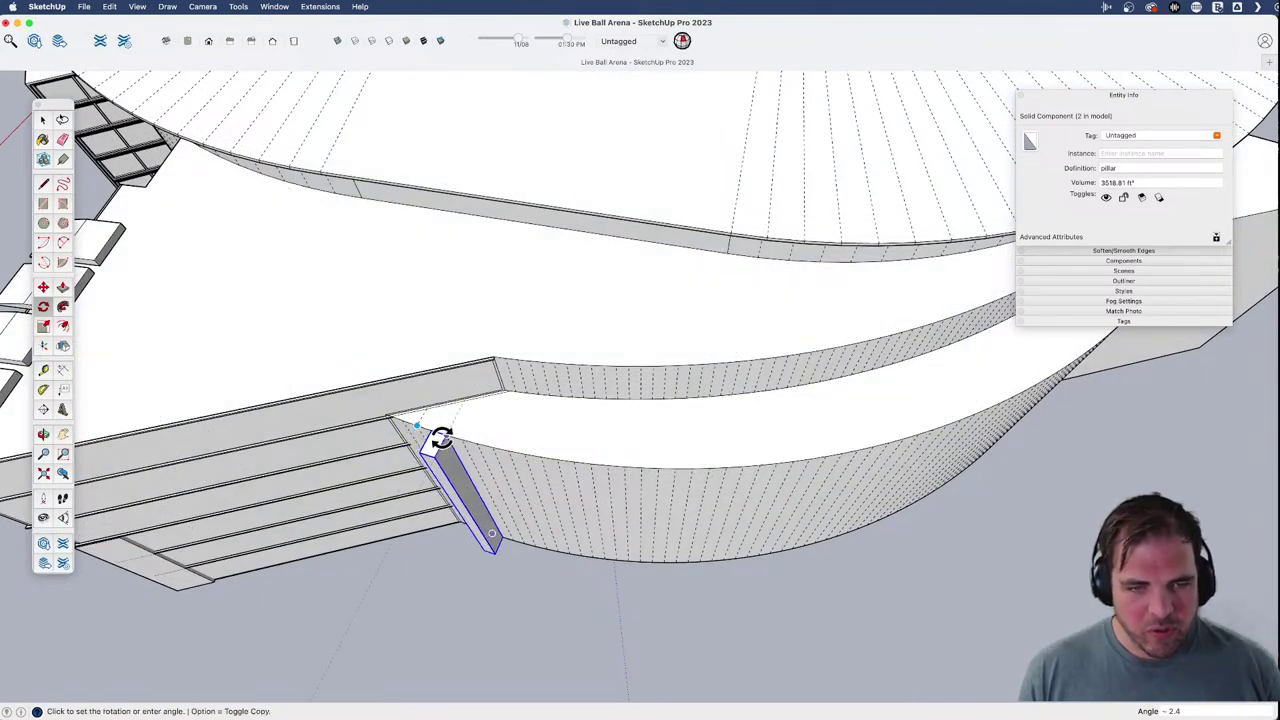
{"action": "key", "text": "alt"}
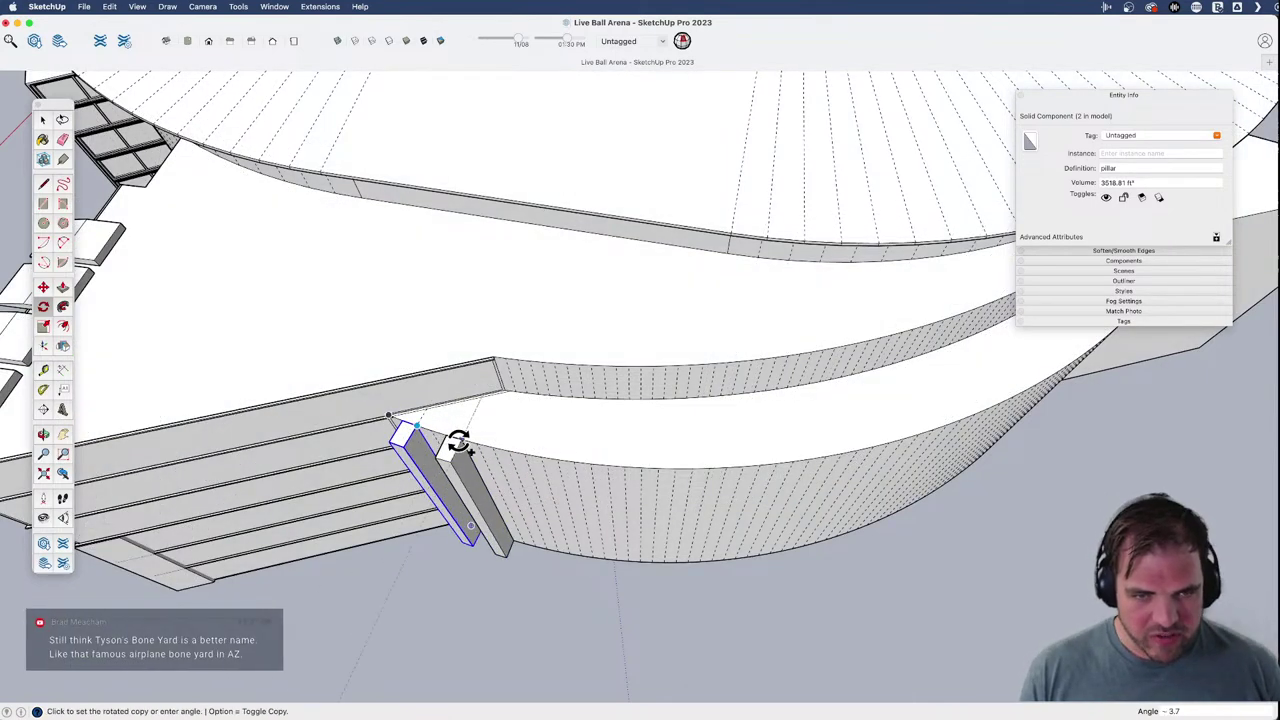
{"action": "scroll", "coordinate": [445, 438], "scroll_direction": "up", "scroll_amount": 3}
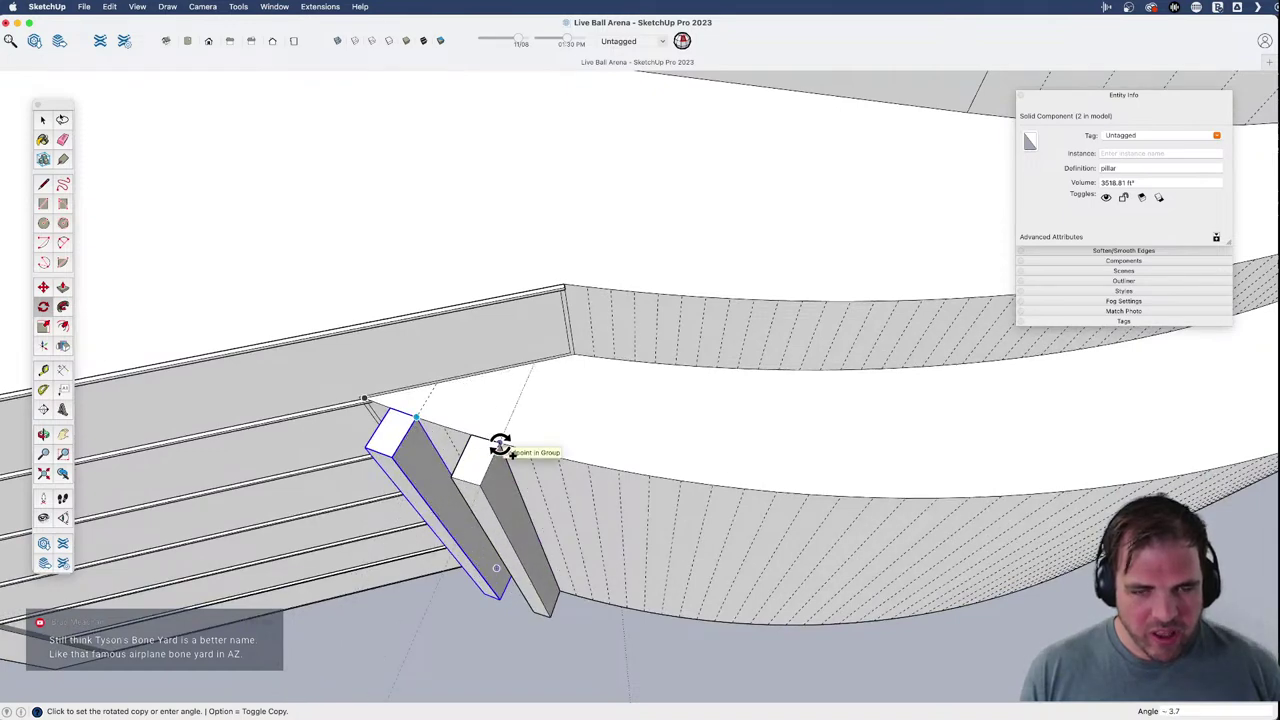
{"action": "scroll", "coordinate": [500, 447], "scroll_direction": "down", "scroll_amount": 5}
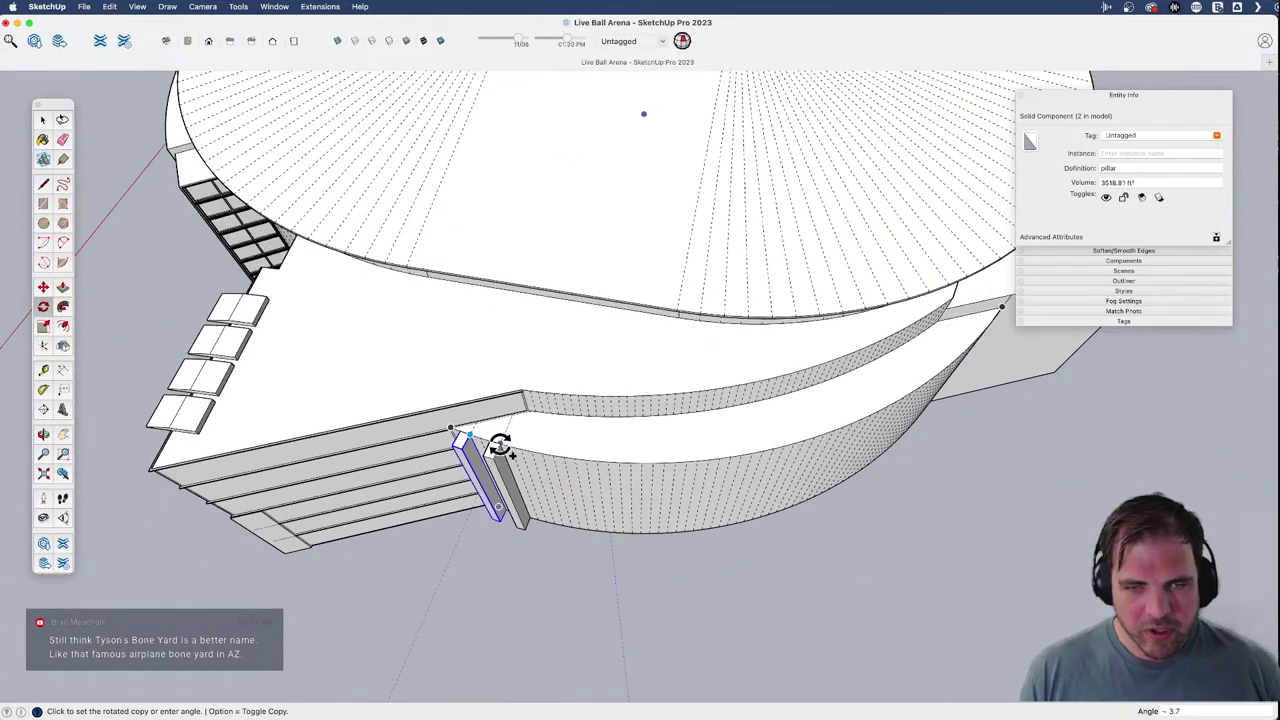
{"action": "left_click", "coordinate": [500, 447]}
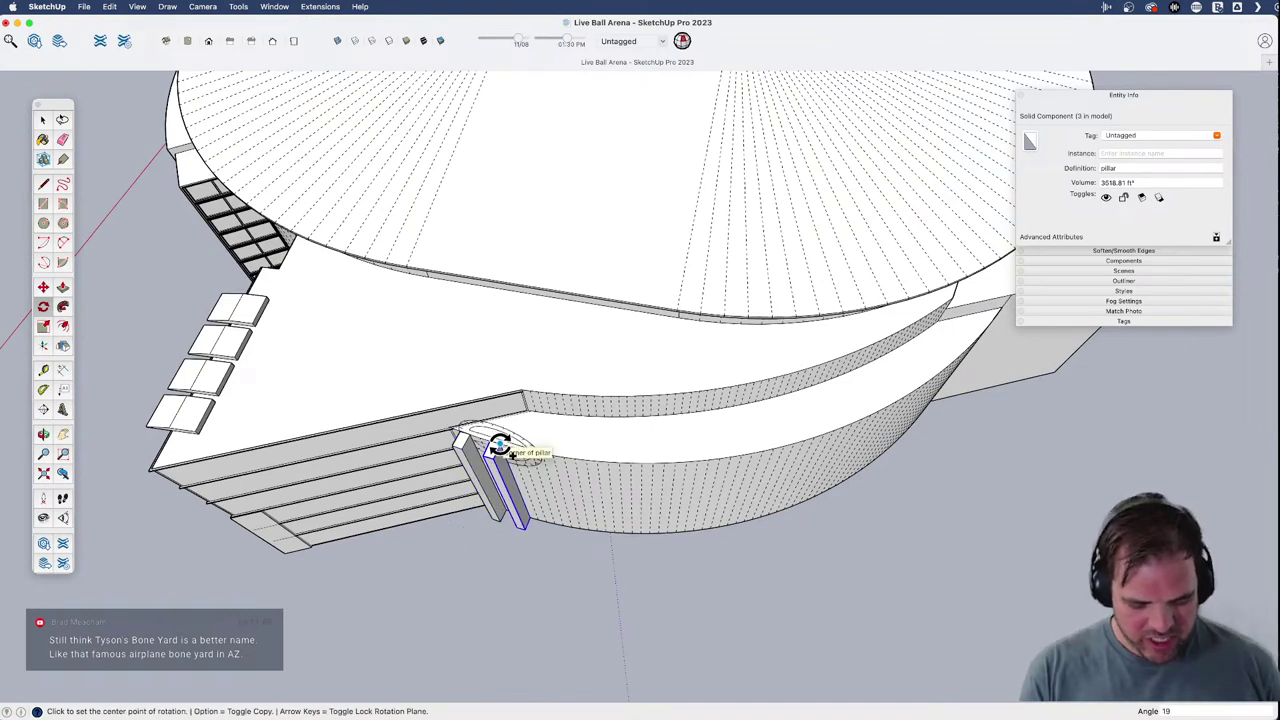
{"action": "key", "text": "Return"}
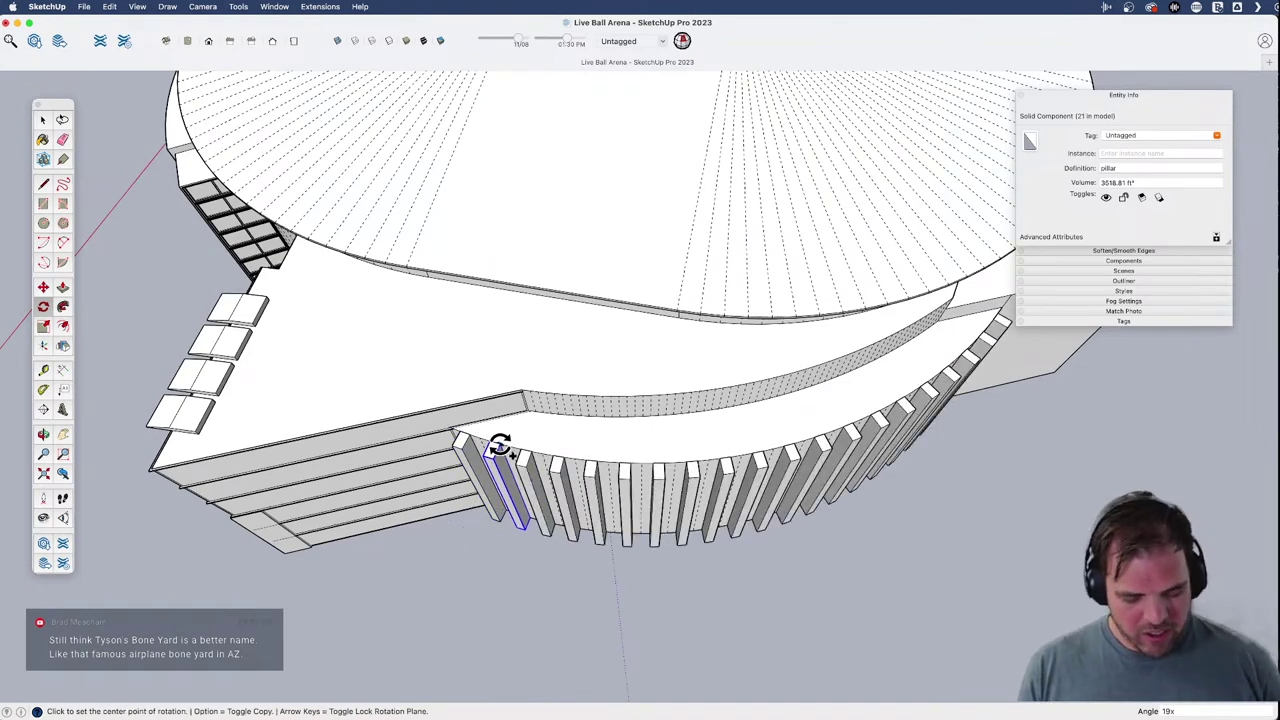
- Review the arrayed pillars along the curved wall and select the loose pillar standing in front of it
{"action": "scroll", "coordinate": [590, 530], "scroll_direction": "down", "scroll_amount": 3}
{"action": "middle_click_drag", "start_coordinate": [723, 509], "coordinate": [396, 460], "text": "shift"}
{"action": "middle_click_drag", "start_coordinate": [417, 517], "coordinate": [593, 467]}
{"action": "middle_click_drag", "start_coordinate": [585, 540], "coordinate": [666, 606], "text": "shift"}
{"action": "left_click", "coordinate": [646, 620]}
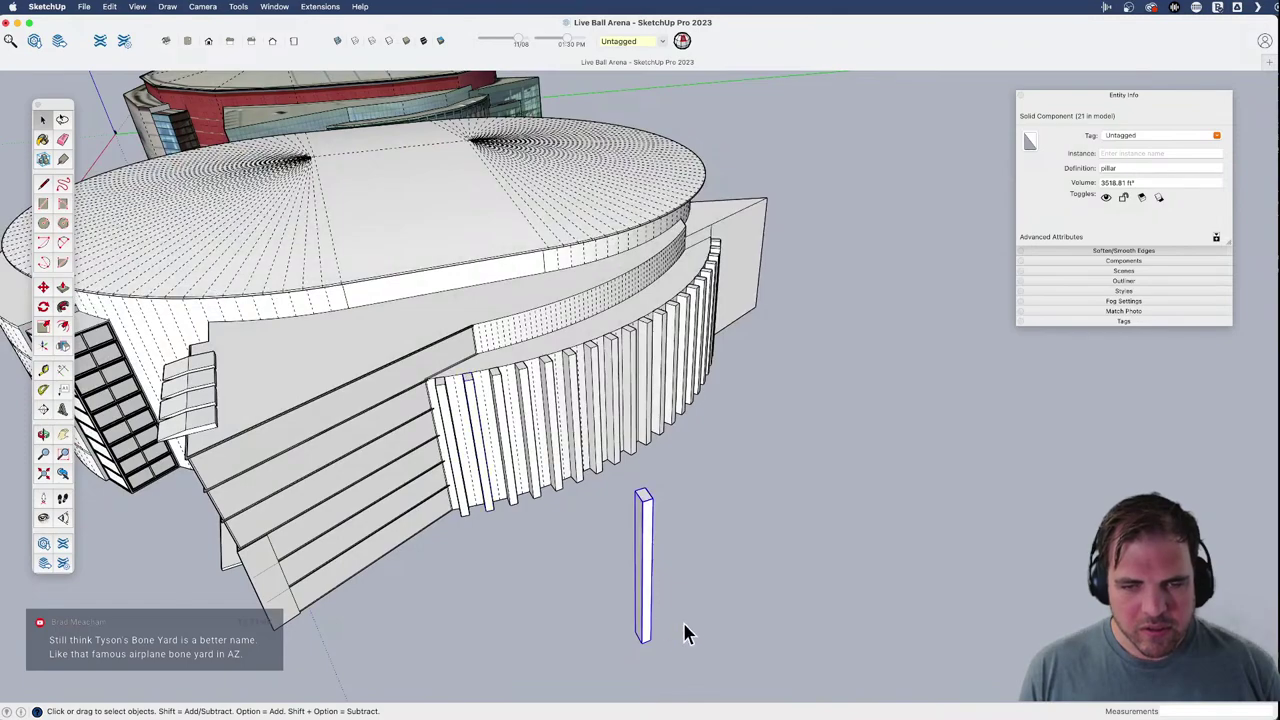
{"action": "middle_click_drag", "start_coordinate": [686, 546], "coordinate": [775, 451]}
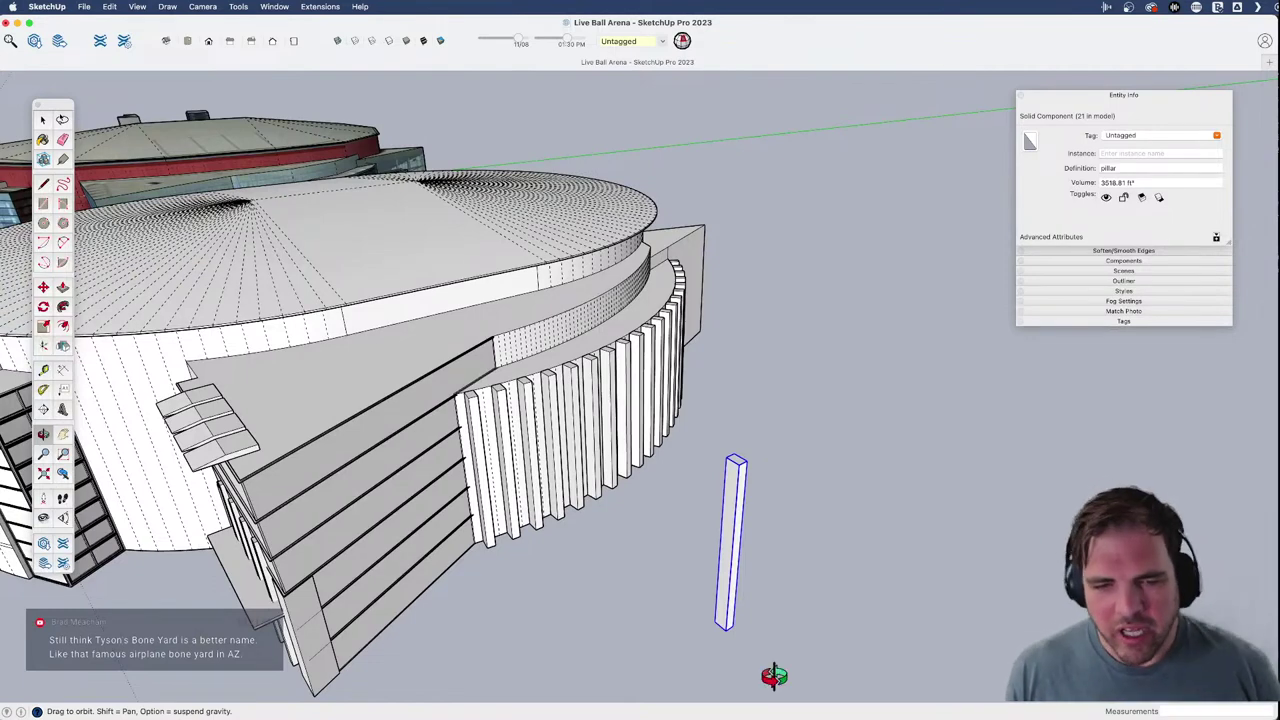
- Switch to Finder and look through the image files in the Ball Arena folder for a reference photo of the pillar wall
{"action": "key", "text": "super+Tab"}
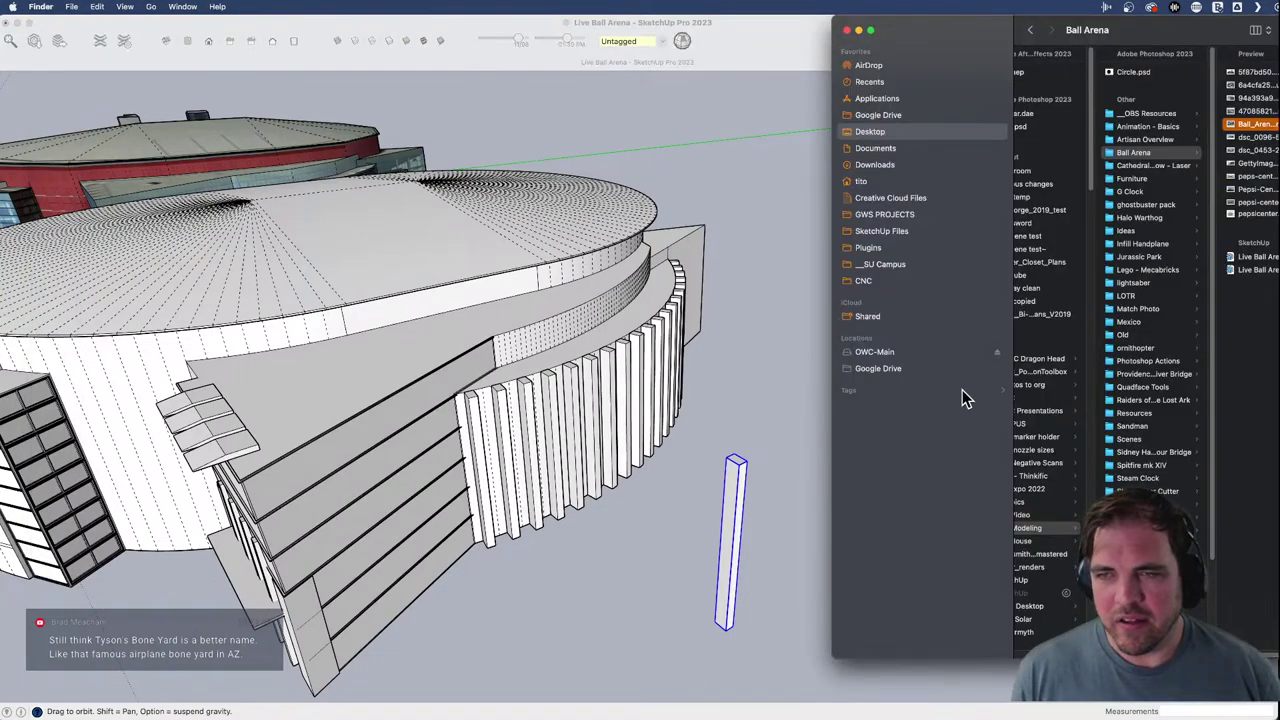
{"action": "left_click", "coordinate": [1262, 163]}
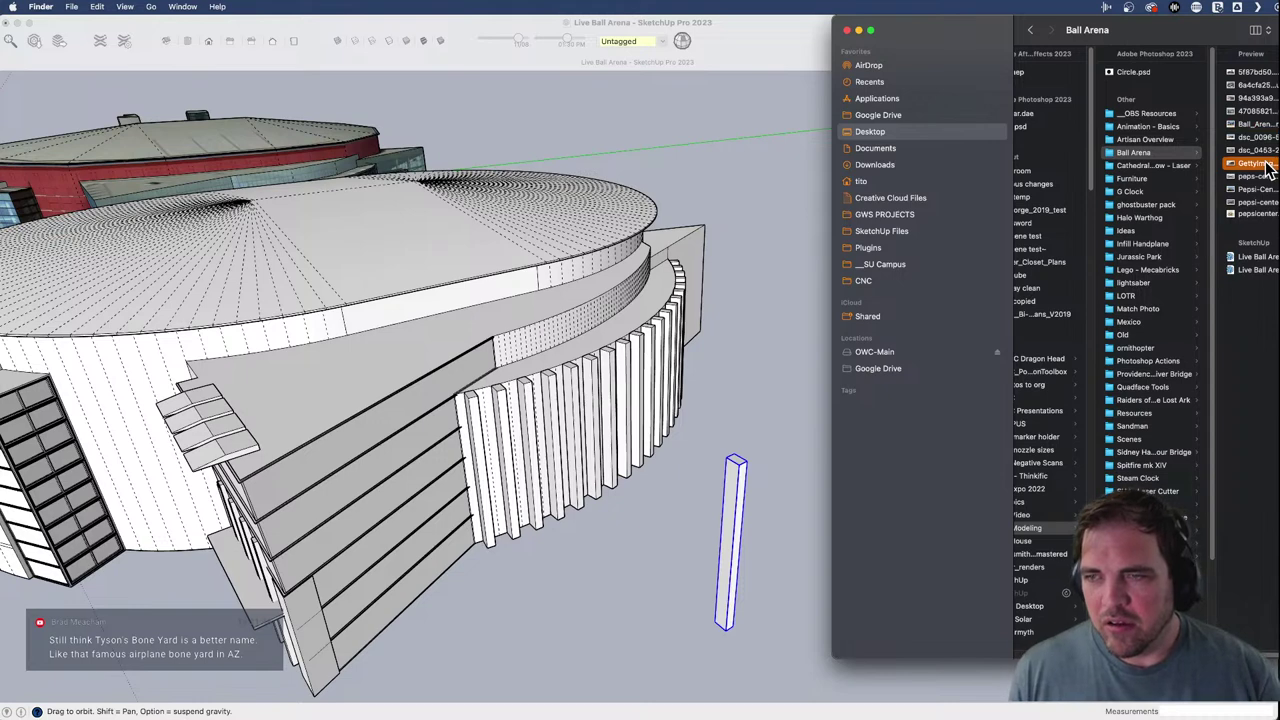
{"action": "key", "text": "Up"}
{"action": "key", "text": "Up"}
{"action": "key", "text": "Up"}
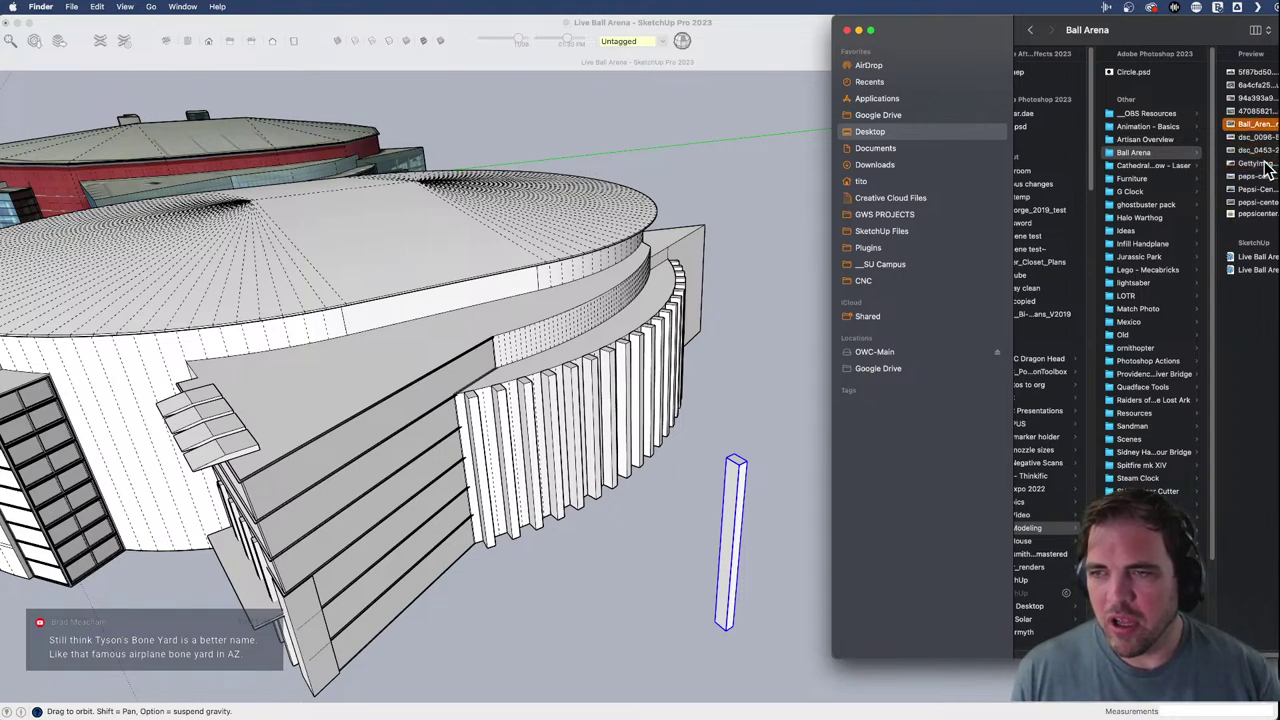
{"action": "key", "text": "Up"}
{"action": "key", "text": "Up"}
{"action": "key", "text": "Up"}
{"action": "key", "text": "Up"}
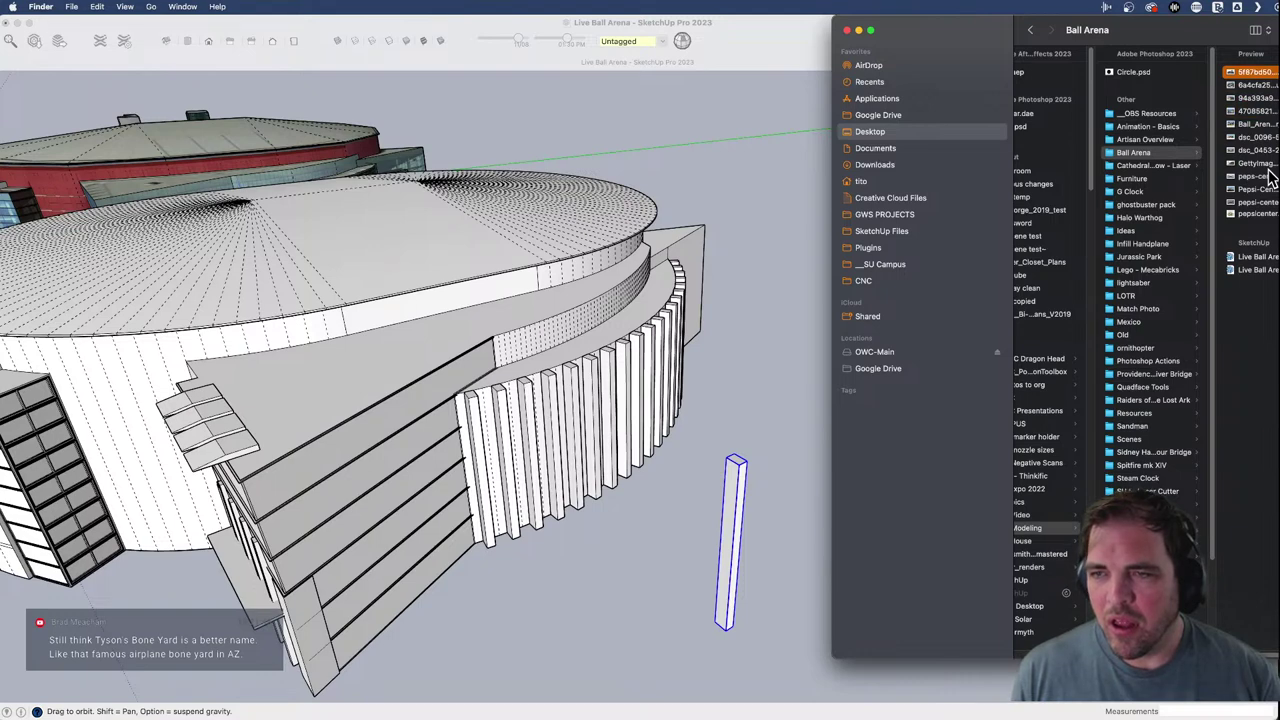
{"action": "key", "text": "Down"}
{"action": "key", "text": "Down"}
{"action": "key", "text": "Down"}
{"action": "key", "text": "Down"}
{"action": "left_click", "coordinate": [1258, 203]}
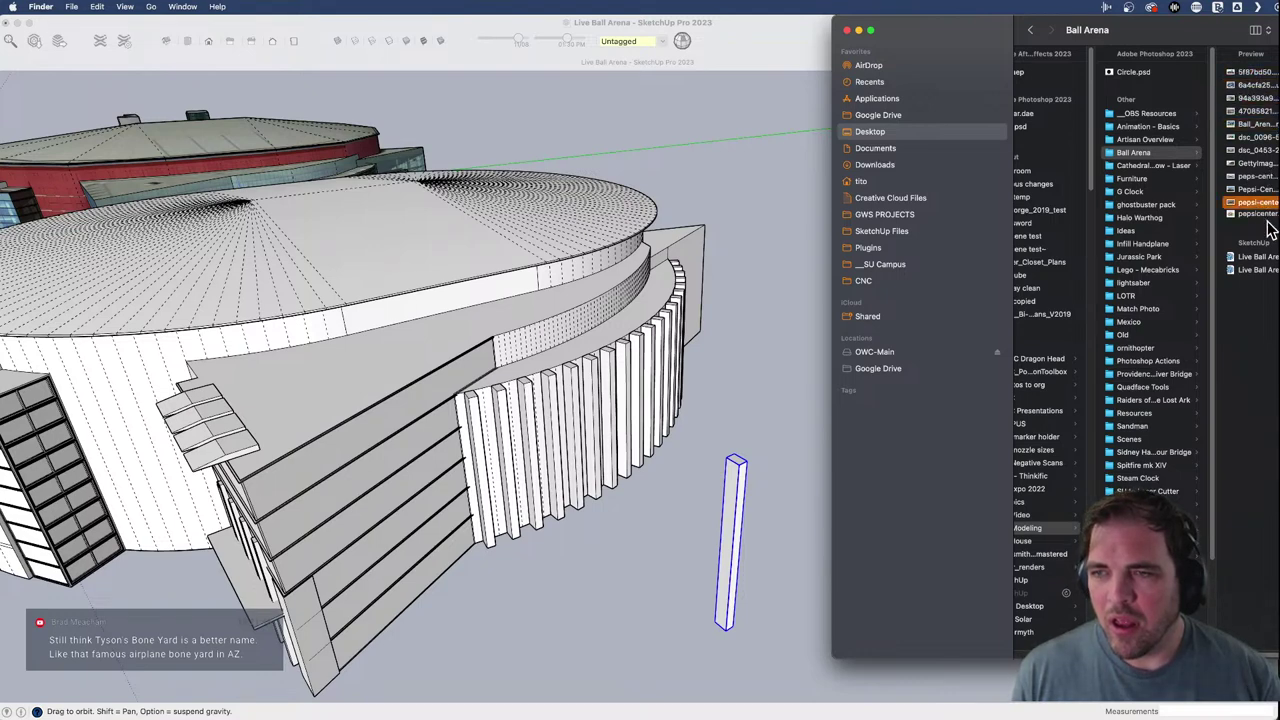
{"action": "key", "text": "Up"}
{"action": "key", "text": "Down"}
{"action": "key", "text": "Down"}
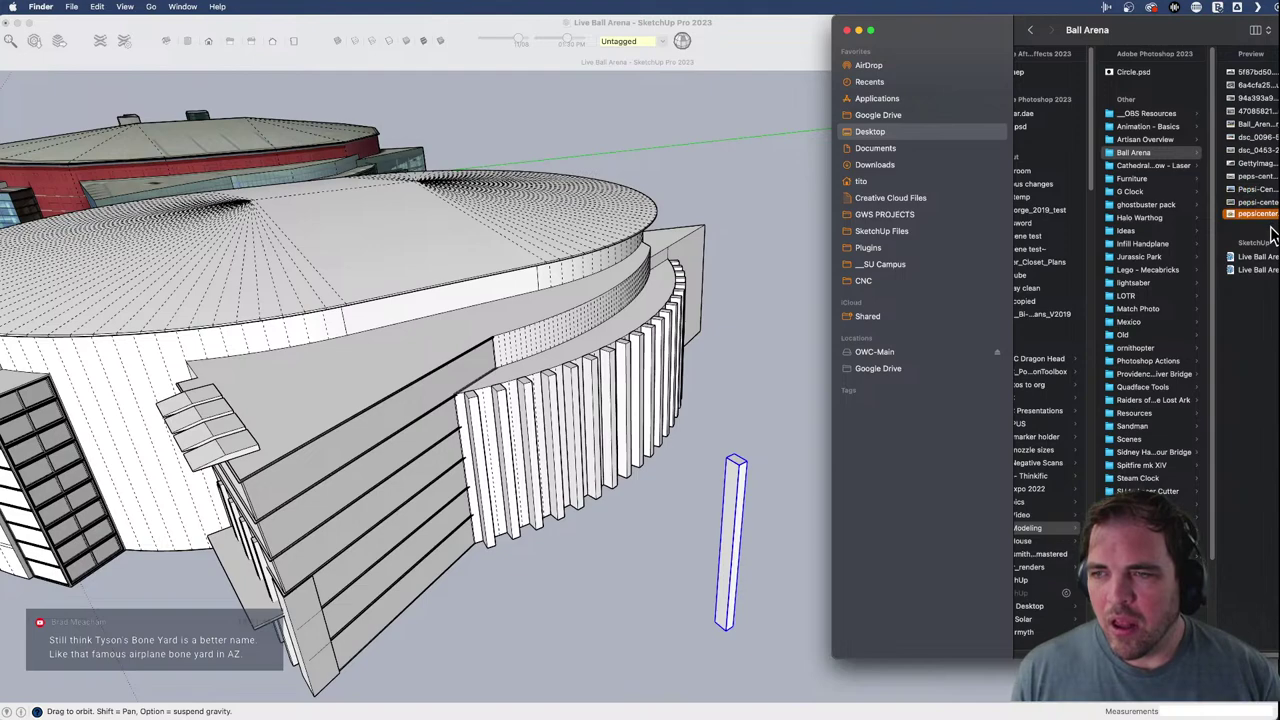
{"action": "key", "text": "Up"}
{"action": "key", "text": "Up"}
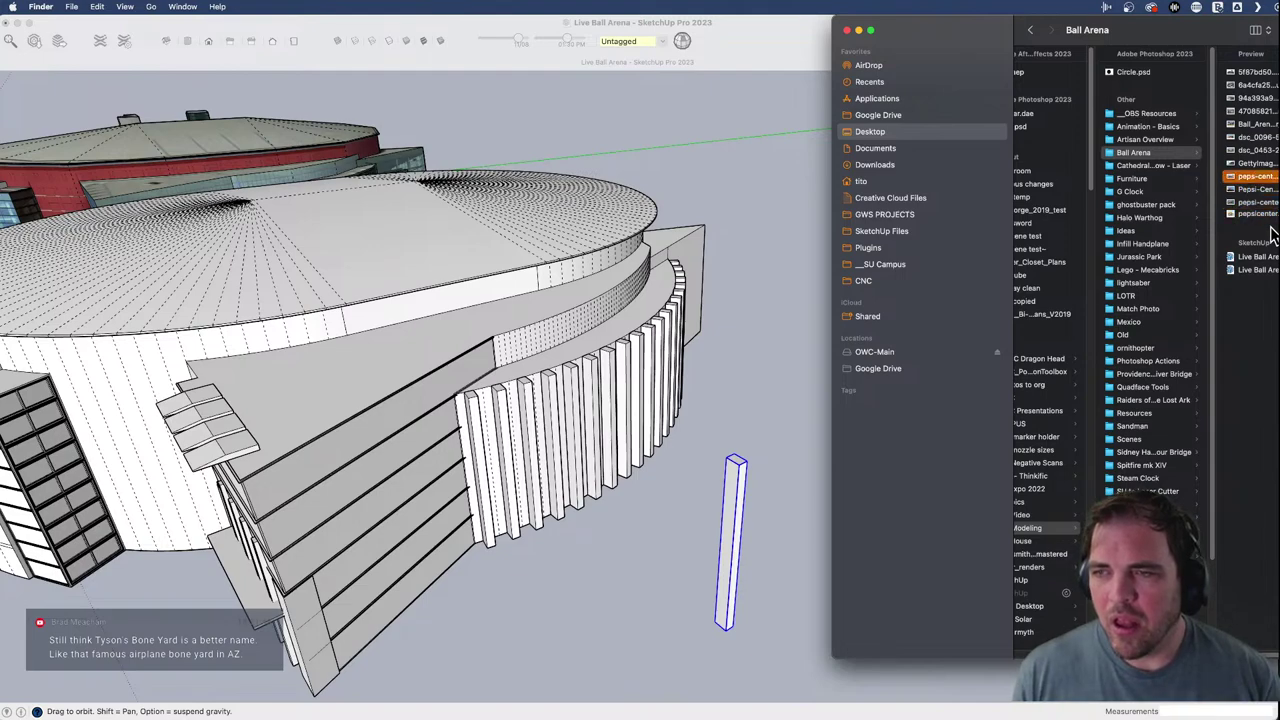
- Preview the Pepsi-Center photo of the entrance wing and pillars, view the aerial pepsi-center.webp, and close the preview
{"action": "key", "text": "Down"}
{"action": "key", "text": "space"}
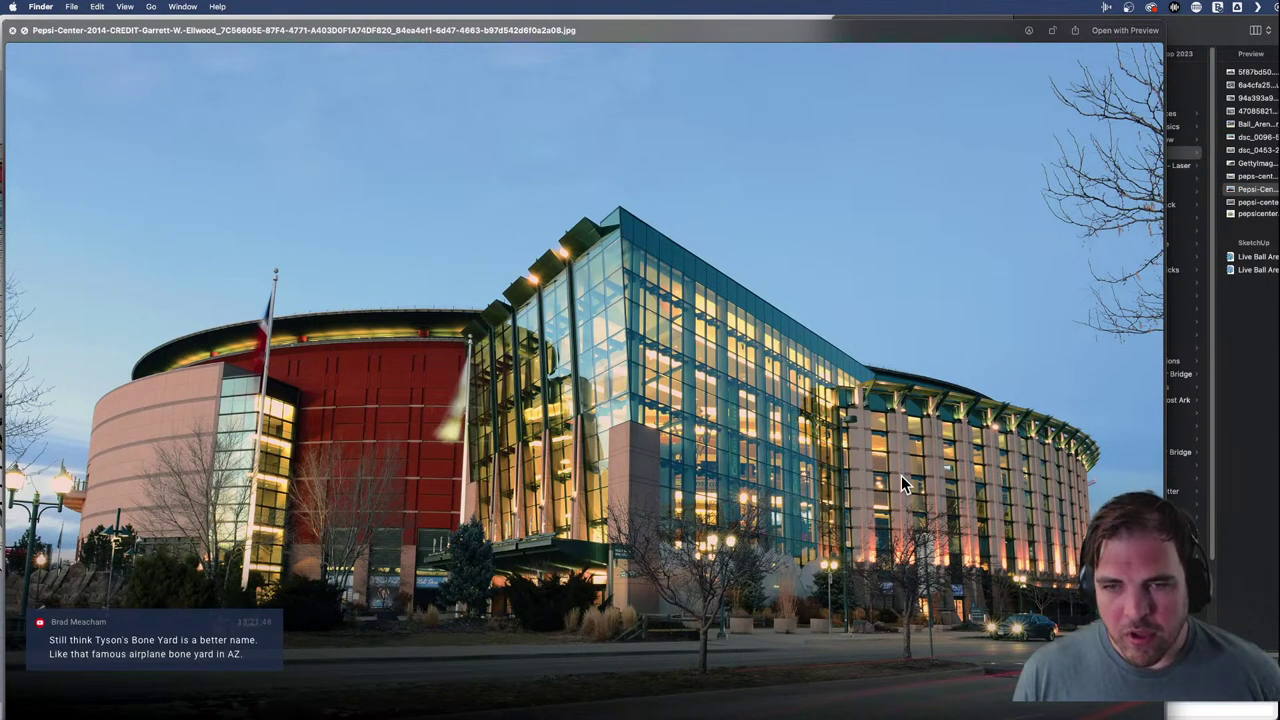
{"action": "key", "text": "Down"}
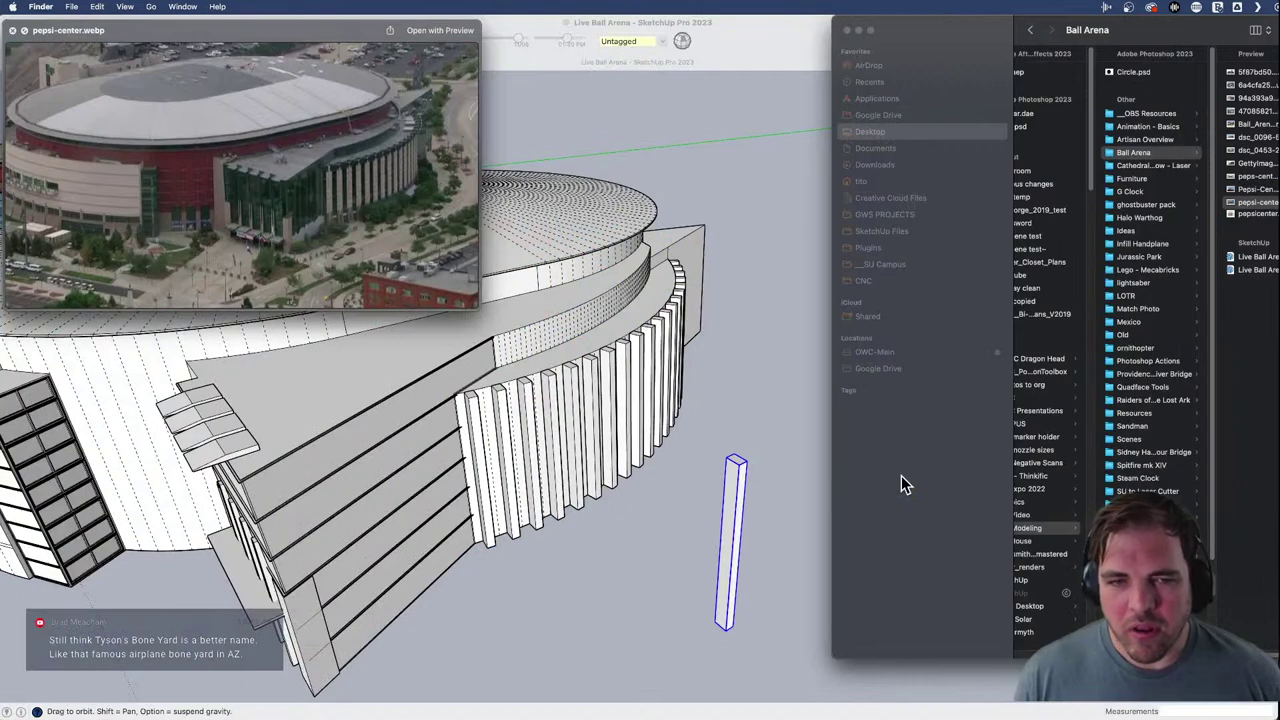
{"action": "key", "text": "space"}
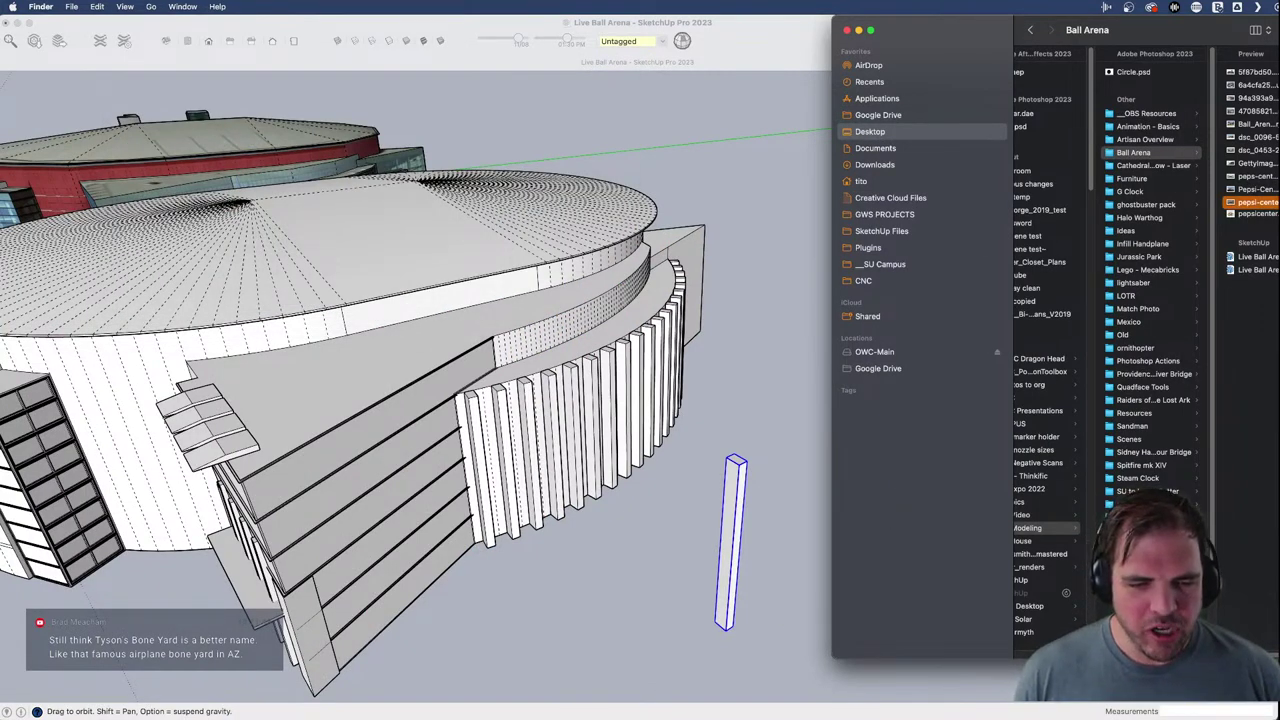
- Switch to Chrome's Google Street View of the arena and advance along the street to examine the curved pillar wall up close
{"action": "key", "text": "super+Tab"}
{"action": "left_click", "coordinate": [287, 193]}
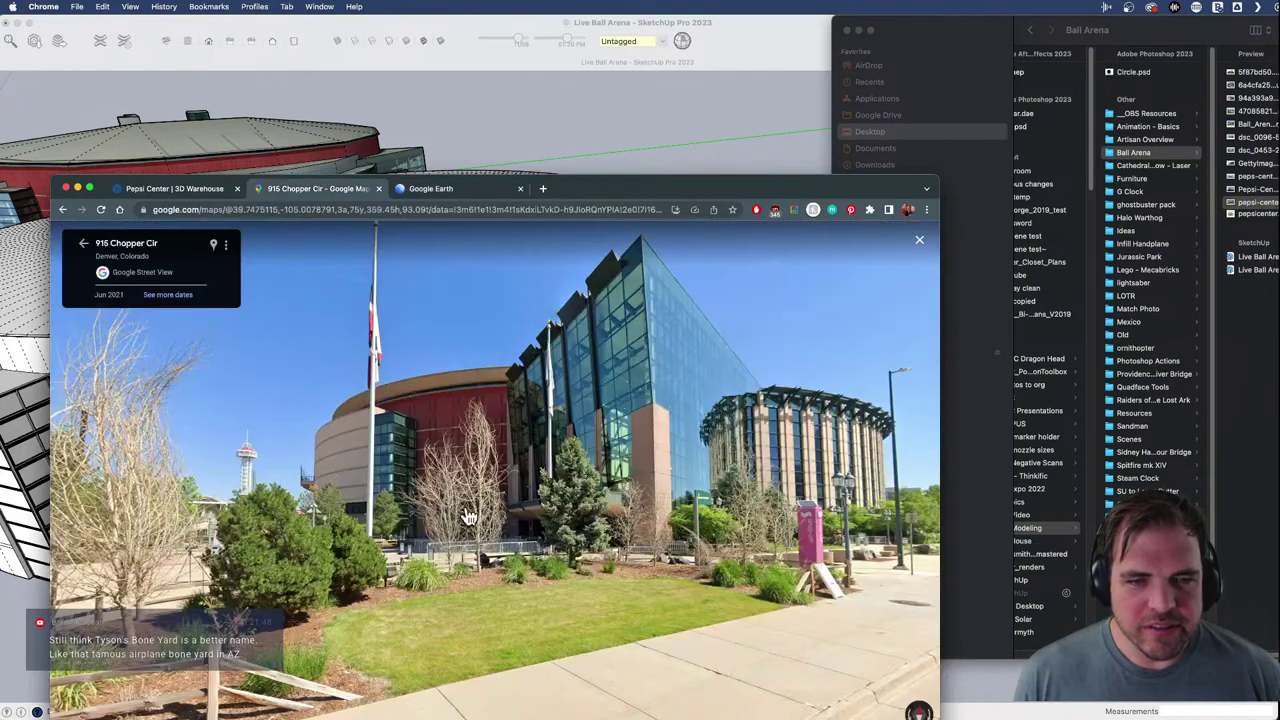
{"action": "left_click", "coordinate": [842, 645]}
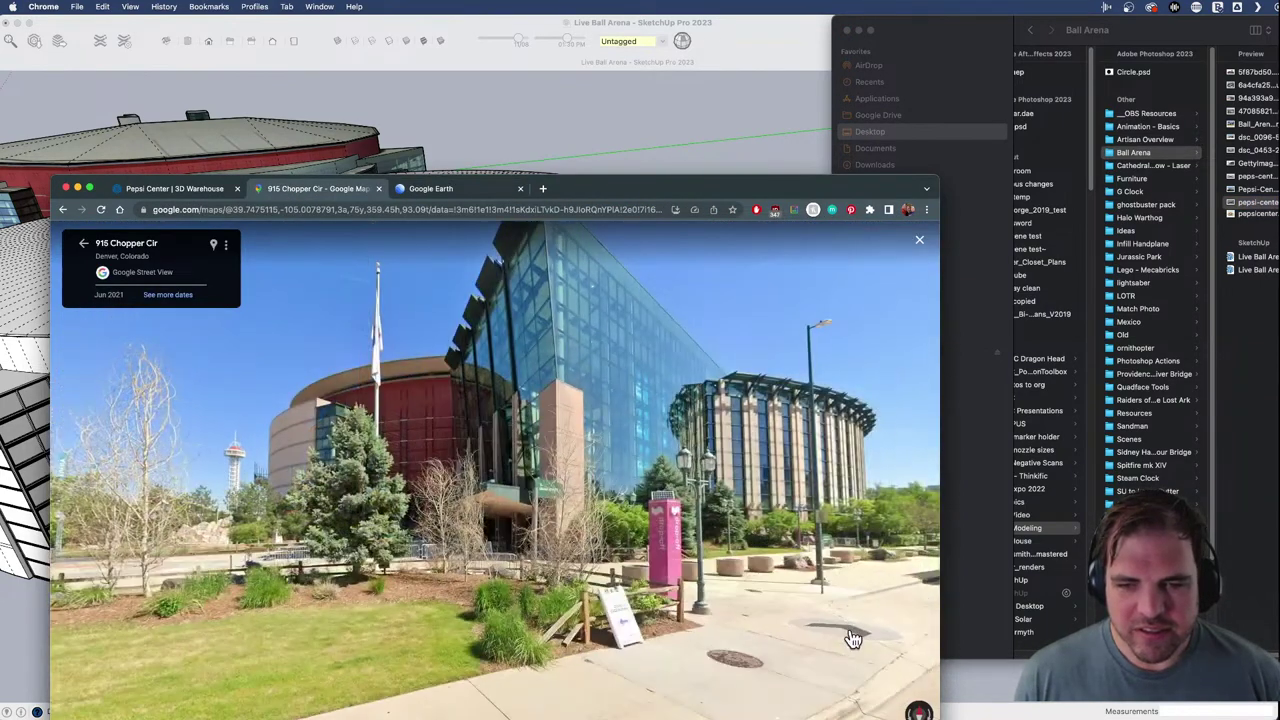
{"action": "left_click", "coordinate": [846, 642]}
{"action": "left_click", "coordinate": [852, 640]}
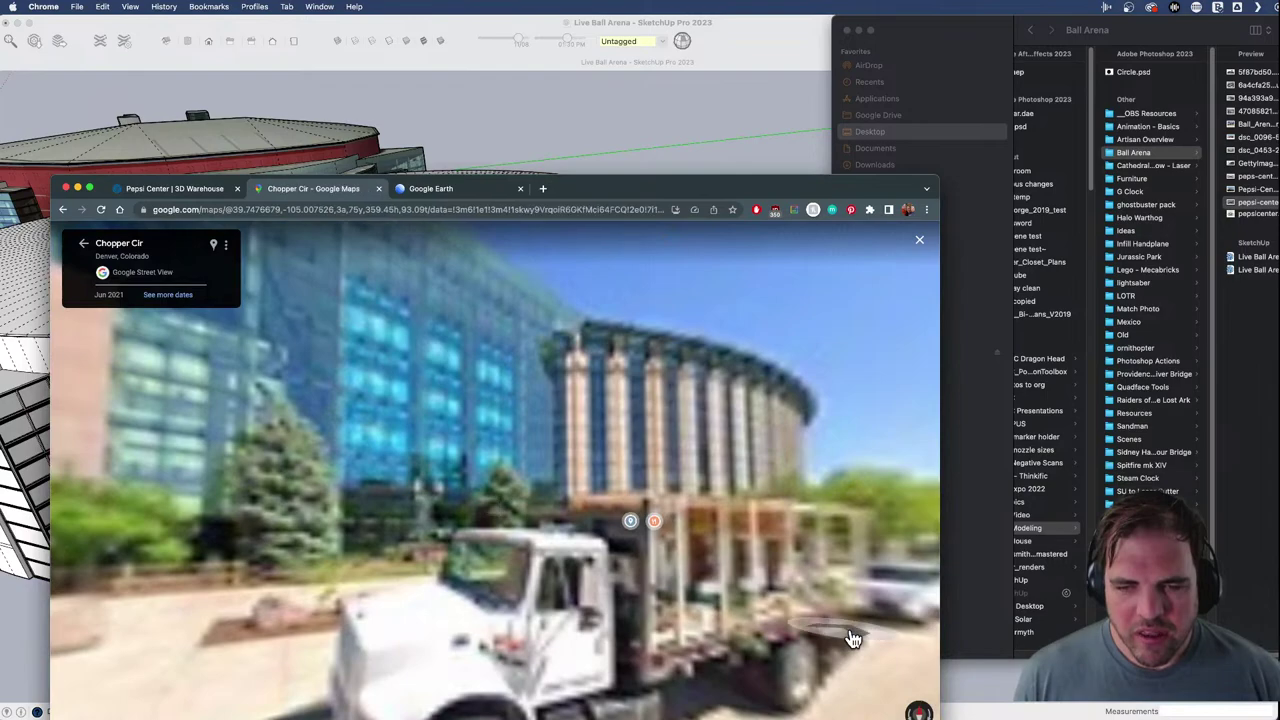
{"action": "left_click", "coordinate": [856, 641]}
{"action": "left_click", "coordinate": [858, 641]}
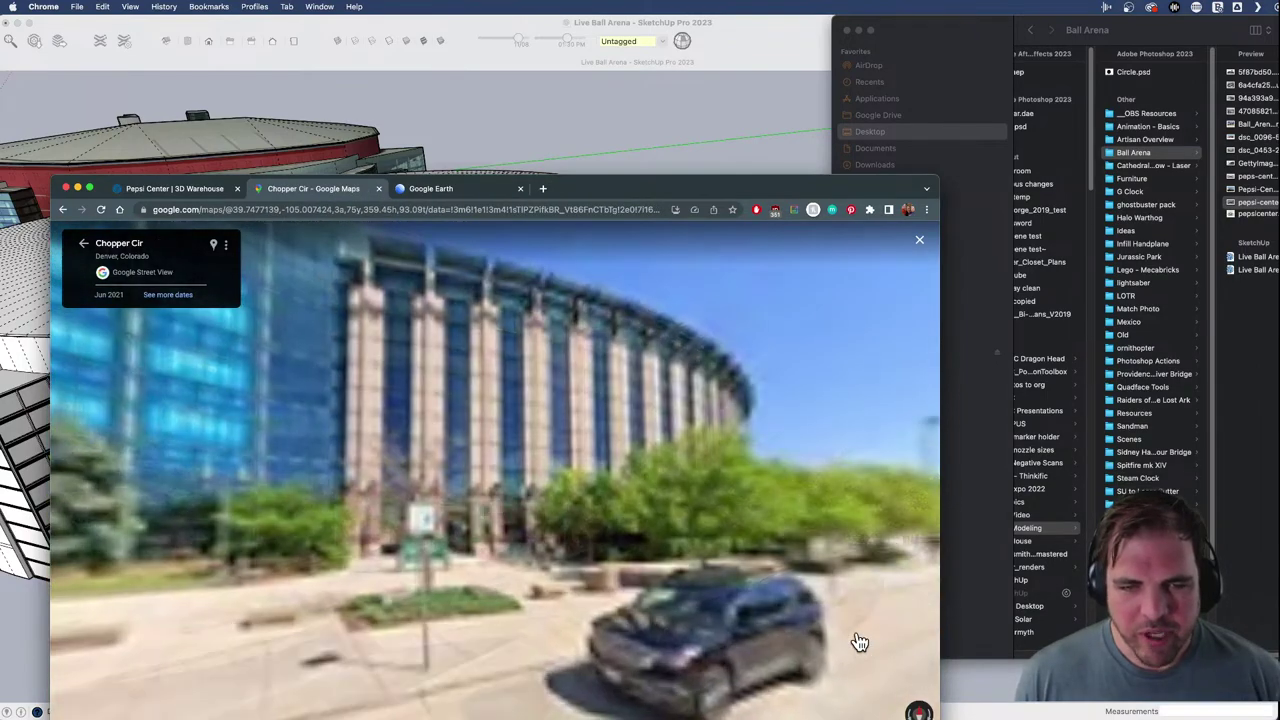
- Move farther along Chopper Cir in Street View, turn to face the pillars beside the glass entrance, and shift the browser window aside
{"action": "left_click", "coordinate": [872, 637]}
{"action": "left_click", "coordinate": [876, 635]}
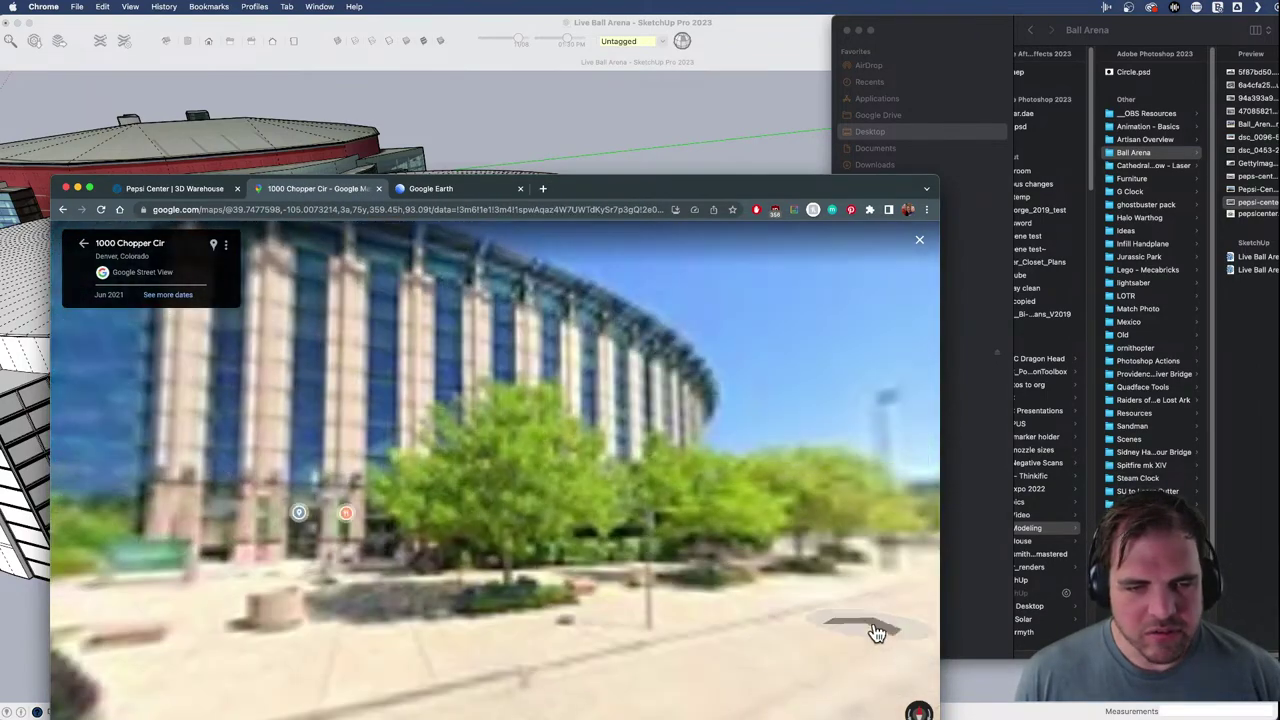
{"action": "left_click", "coordinate": [643, 643]}
{"action": "left_click_drag", "start_coordinate": [420, 456], "coordinate": [604, 514]}
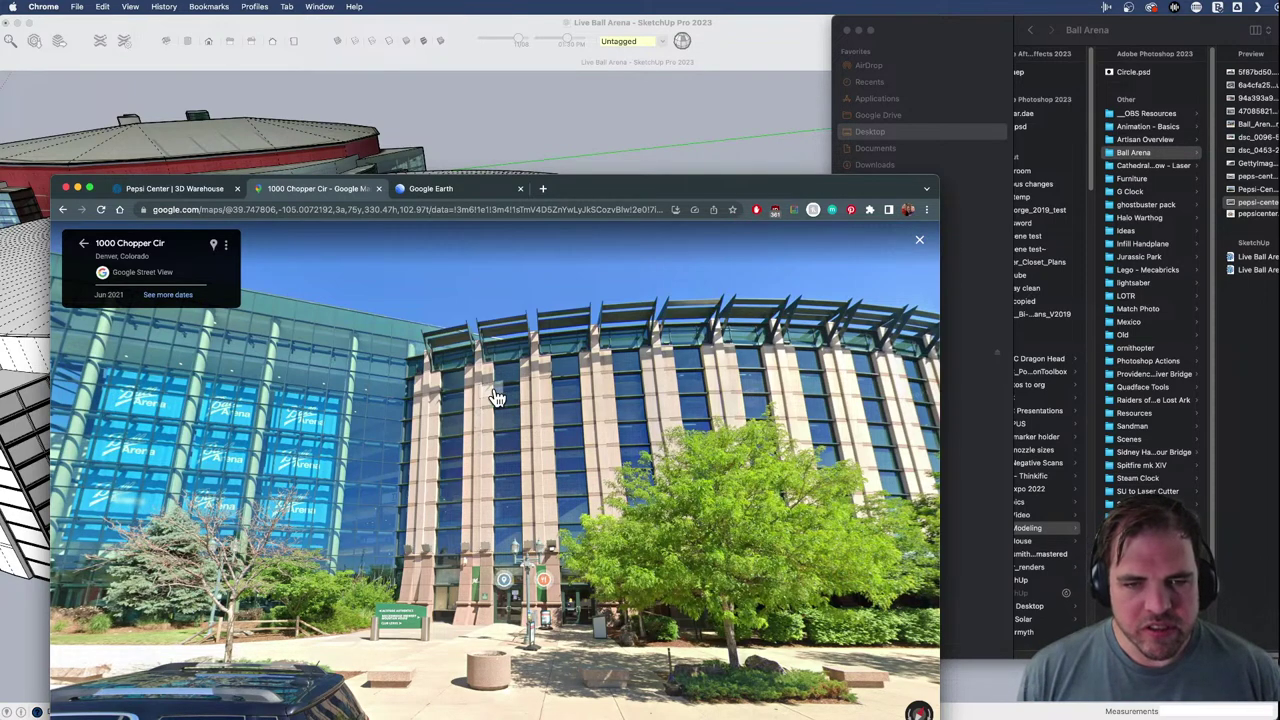
{"action": "left_click_drag", "start_coordinate": [634, 185], "coordinate": [662, 213]}
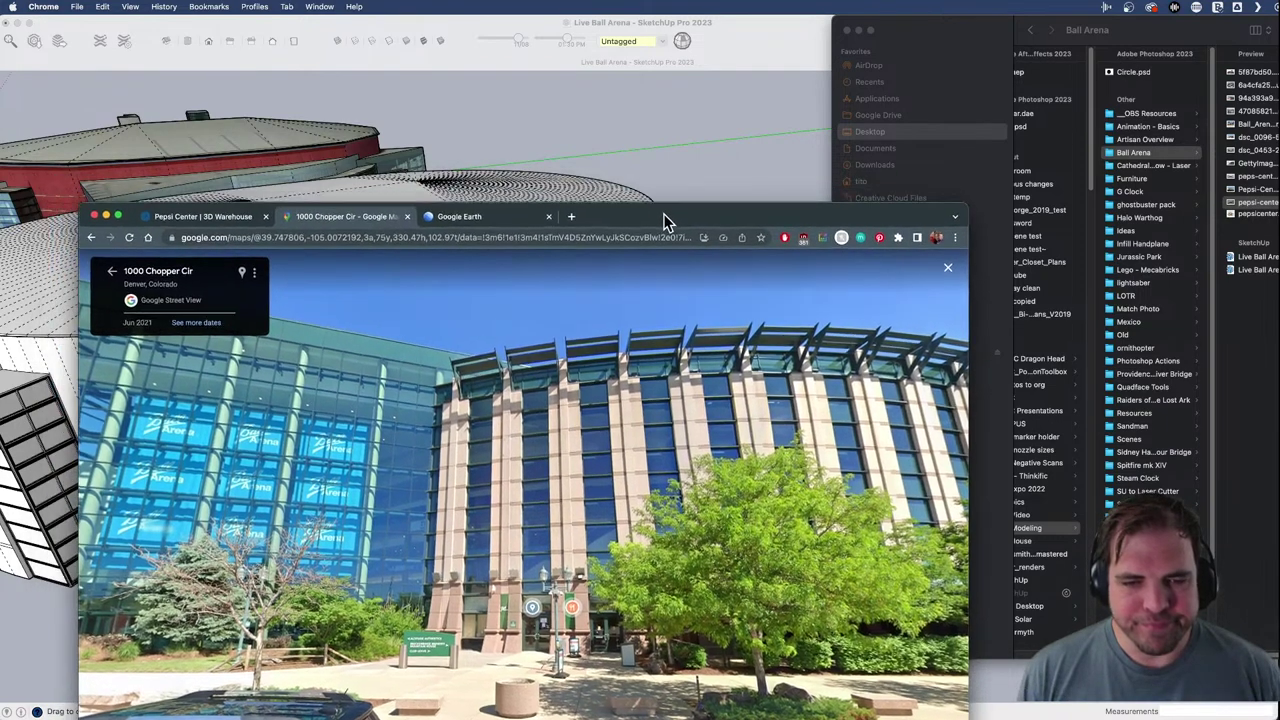
- Switch to SketchUp, open the second pillar of the curved wall for editing, and push its front face back about 5' 10"
{"action": "left_click", "coordinate": [544, 125]}
{"action": "key", "text": "space"}
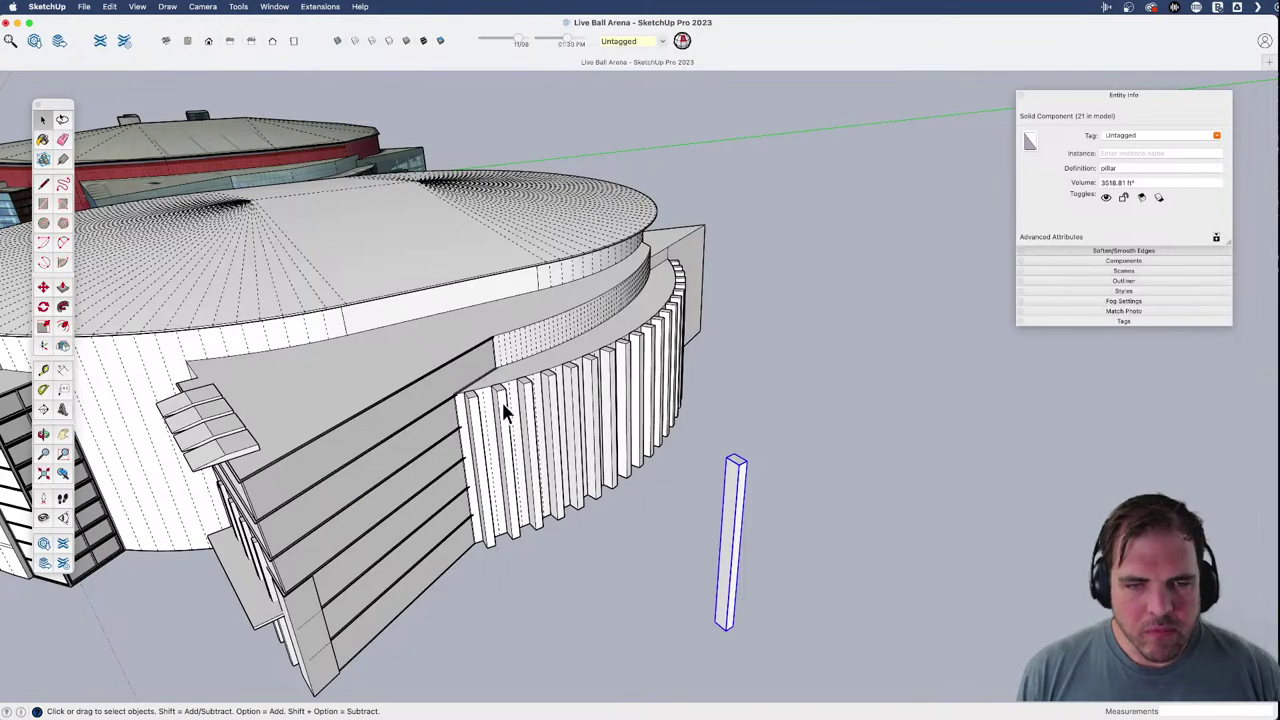
{"action": "left_click", "coordinate": [505, 410]}
{"action": "scroll", "coordinate": [503, 407], "scroll_direction": "up", "scroll_amount": 10}
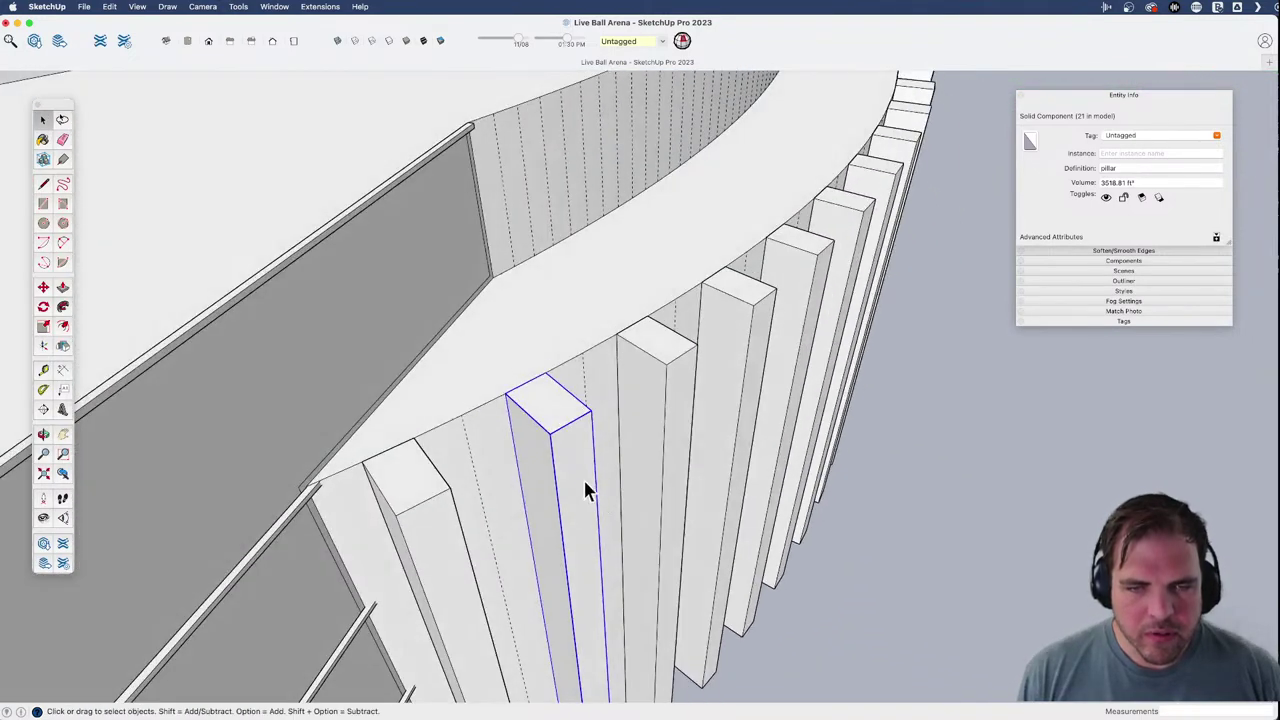
{"action": "double_click", "coordinate": [575, 458]}
{"action": "key", "text": "p"}
{"action": "left_click", "coordinate": [574, 466]}
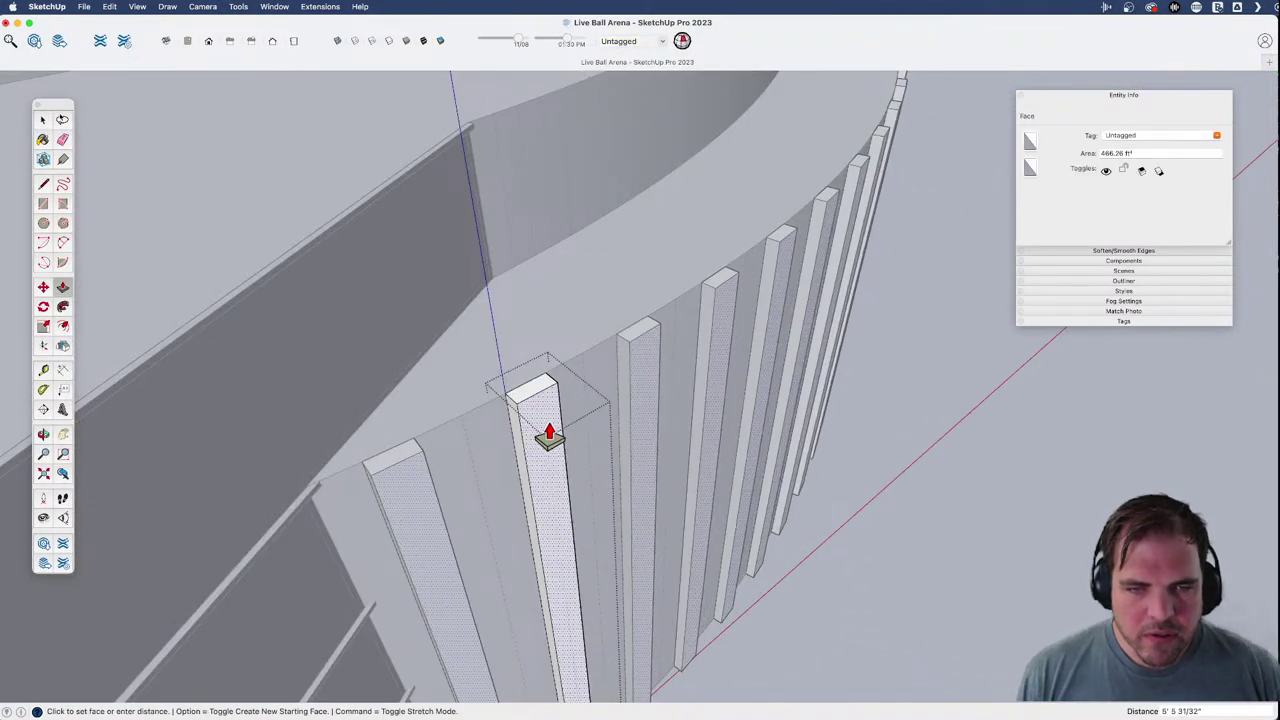
{"action": "left_click", "coordinate": [538, 432]}
- Push the pillar's front face a further 9 1/2" or so toward the curved wall
{"action": "middle_click_drag", "start_coordinate": [566, 480], "coordinate": [422, 461], "text": "shift"}
{"action": "scroll", "coordinate": [493, 567], "scroll_direction": "up", "scroll_amount": 6}
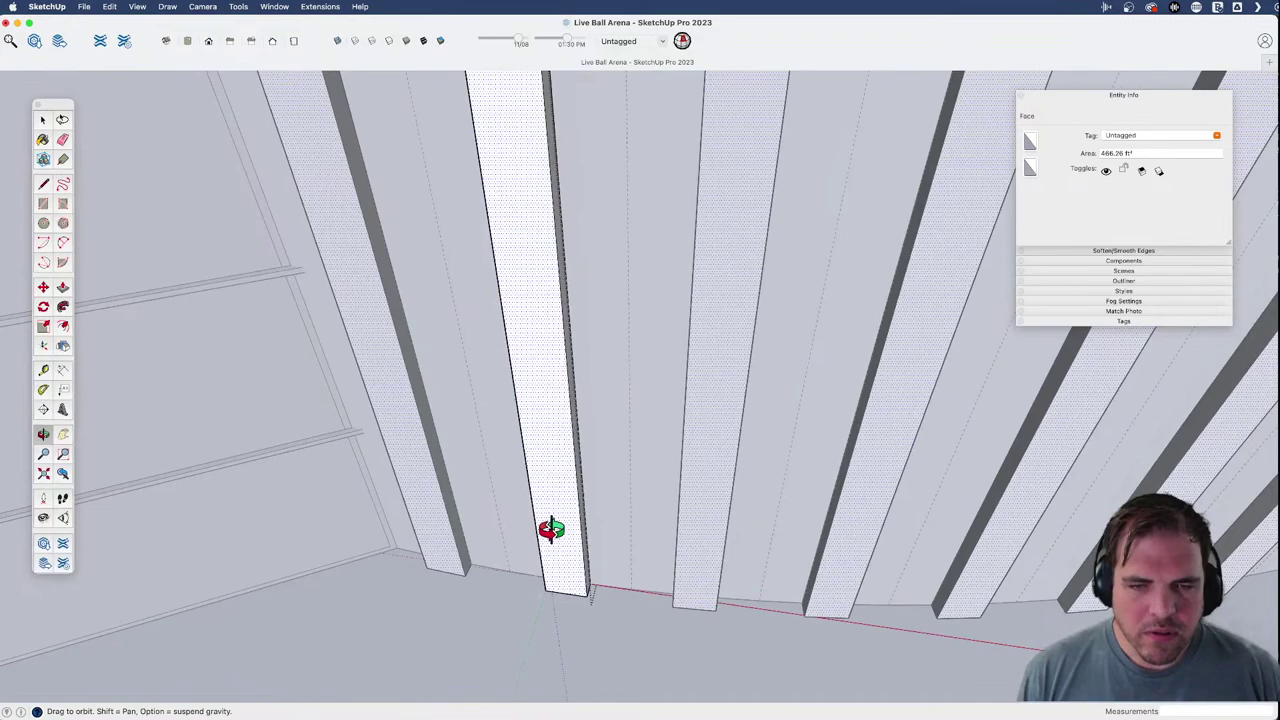
{"action": "middle_click_drag", "start_coordinate": [551, 529], "coordinate": [557, 569], "text": "shift"}
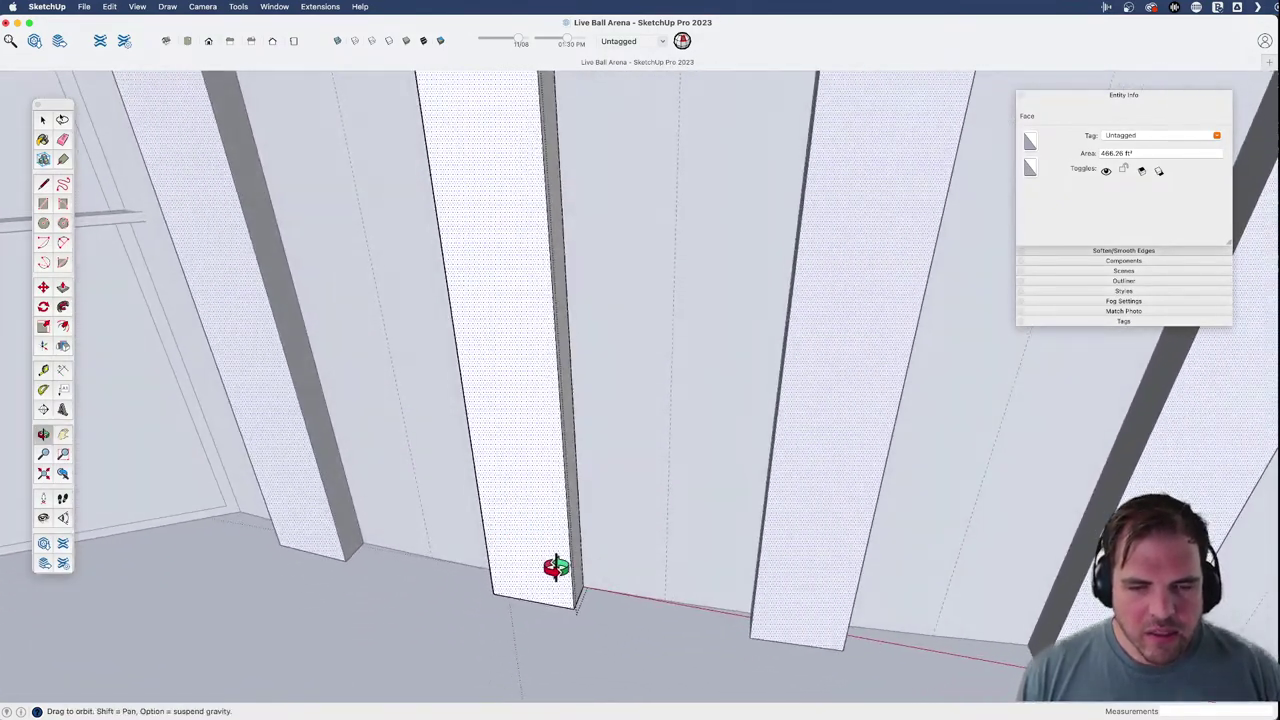
{"action": "key", "text": "p"}
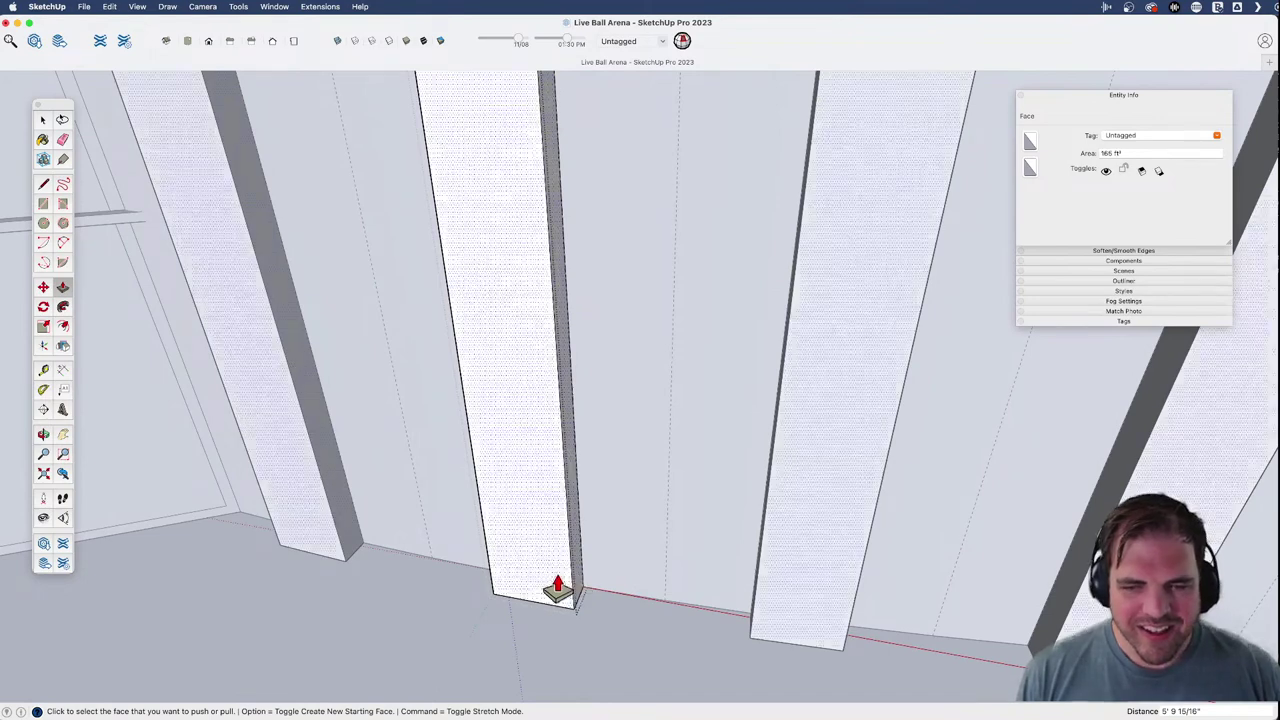
{"action": "left_click", "coordinate": [550, 589]}
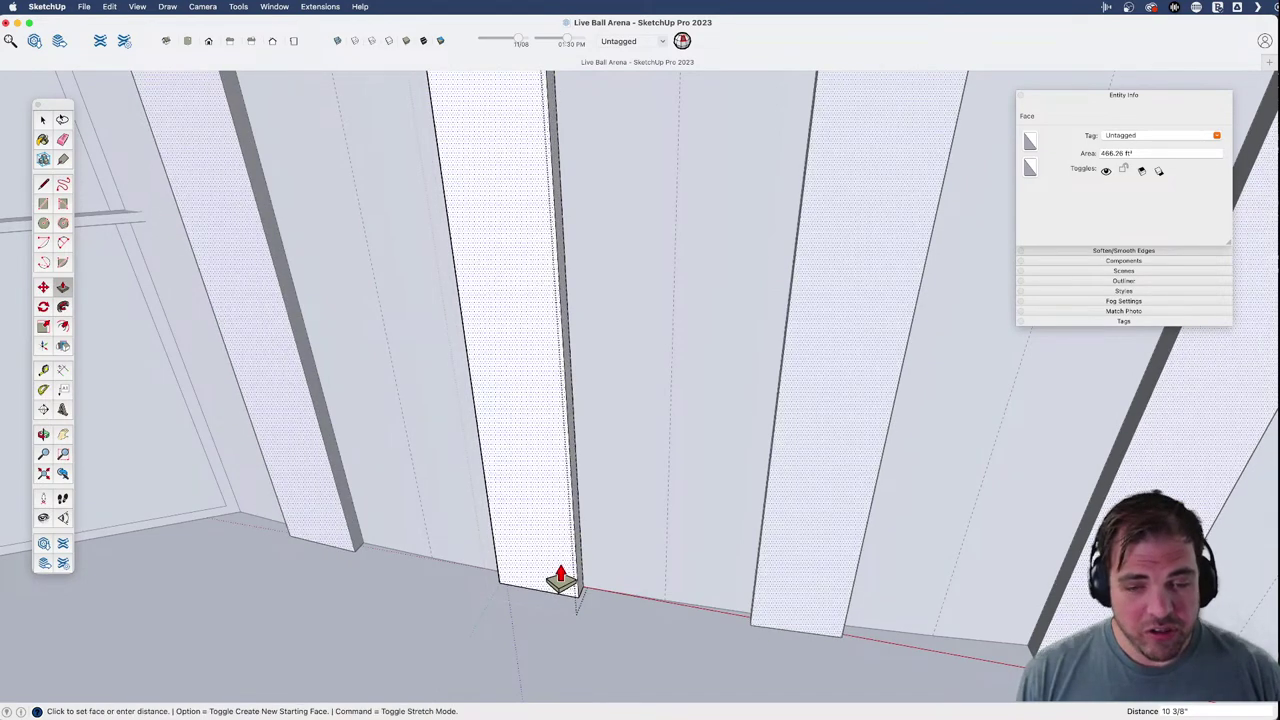
{"action": "left_click", "coordinate": [561, 583]}
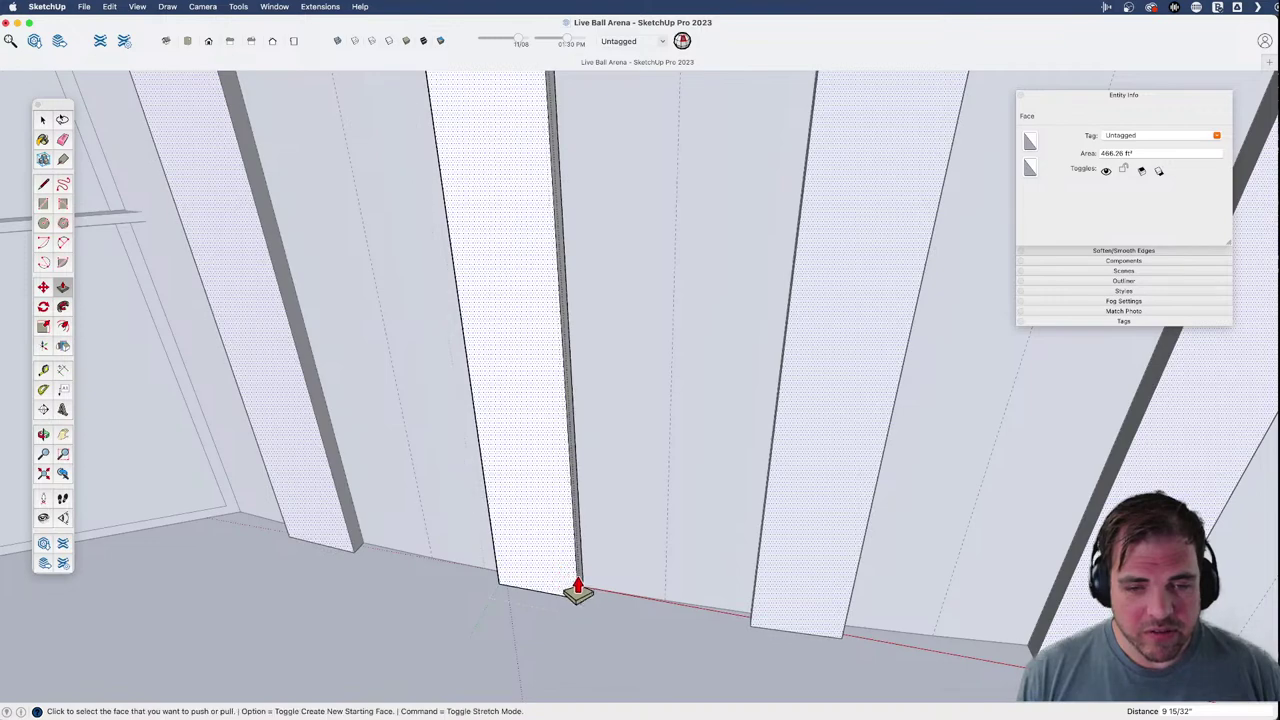
- Narrow the pillar by pushing both of its side faces inward by the same distance, about 1' 3"
{"action": "left_click", "coordinate": [580, 590]}
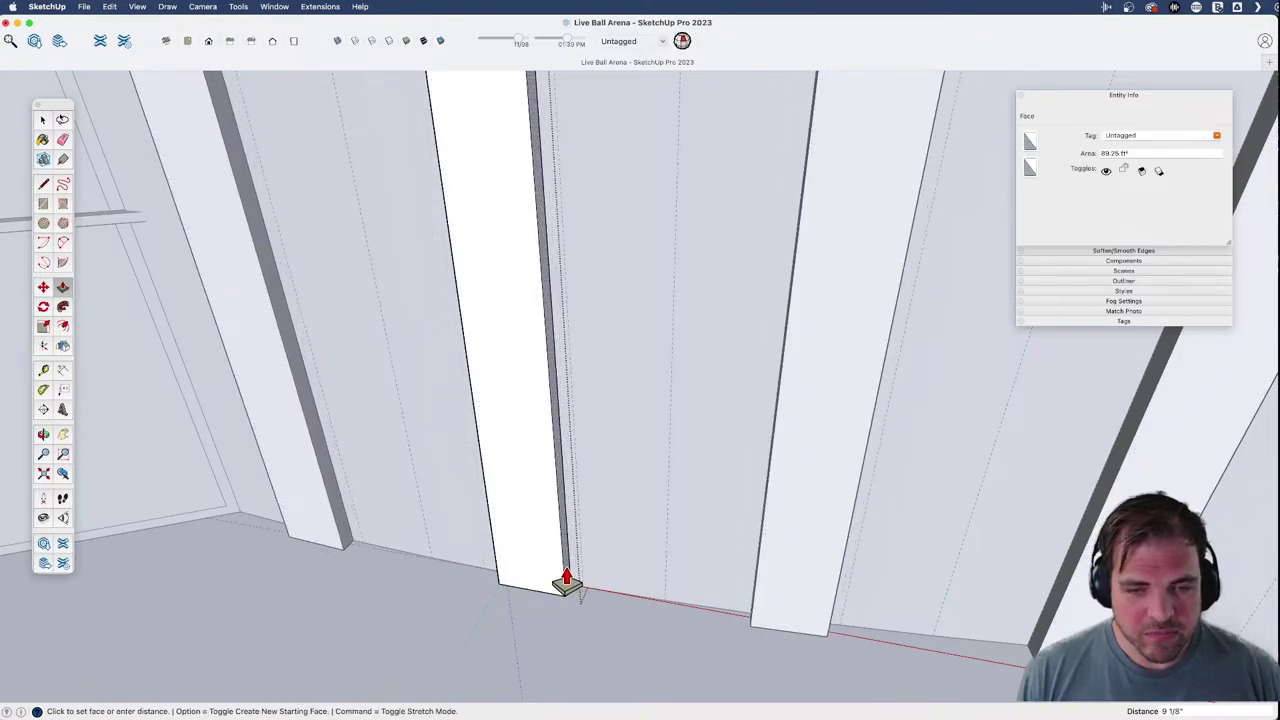
{"action": "left_click", "coordinate": [560, 583]}
{"action": "middle_click_drag", "start_coordinate": [560, 583], "coordinate": [869, 532]}
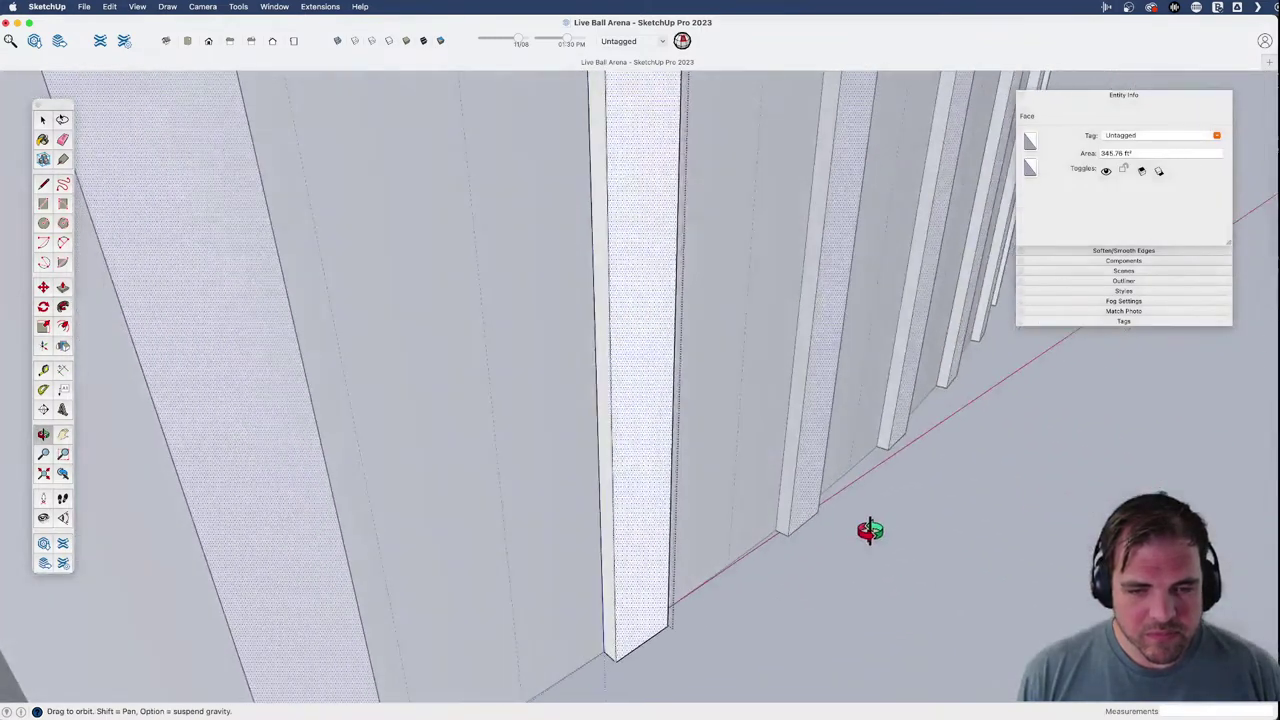
{"action": "double_click", "coordinate": [609, 648]}
{"action": "scroll", "coordinate": [680, 614], "scroll_direction": "down", "scroll_amount": 3}
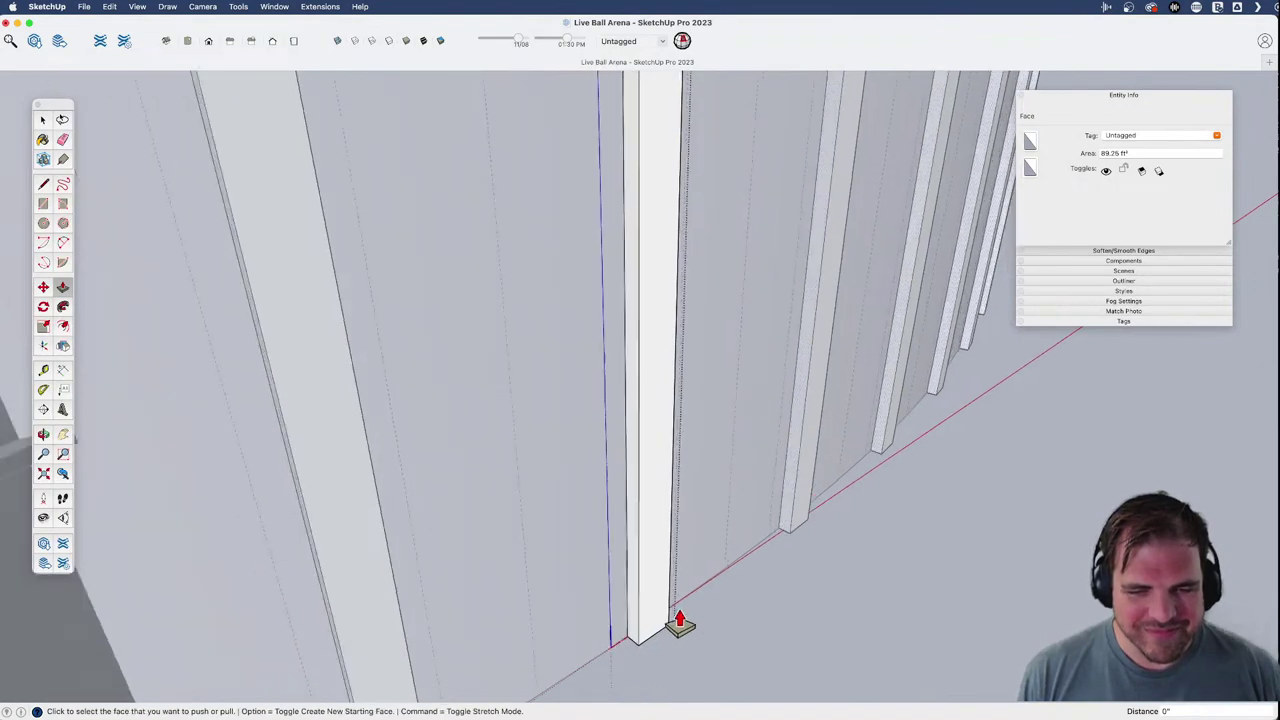
- Extrude separate strips about 1' 3" wide from both sides of the pillar, and pull the central strip forward about 4 3/4"
{"action": "middle_click_drag", "start_coordinate": [697, 605], "coordinate": [611, 538]}
{"action": "left_click", "coordinate": [611, 538]}
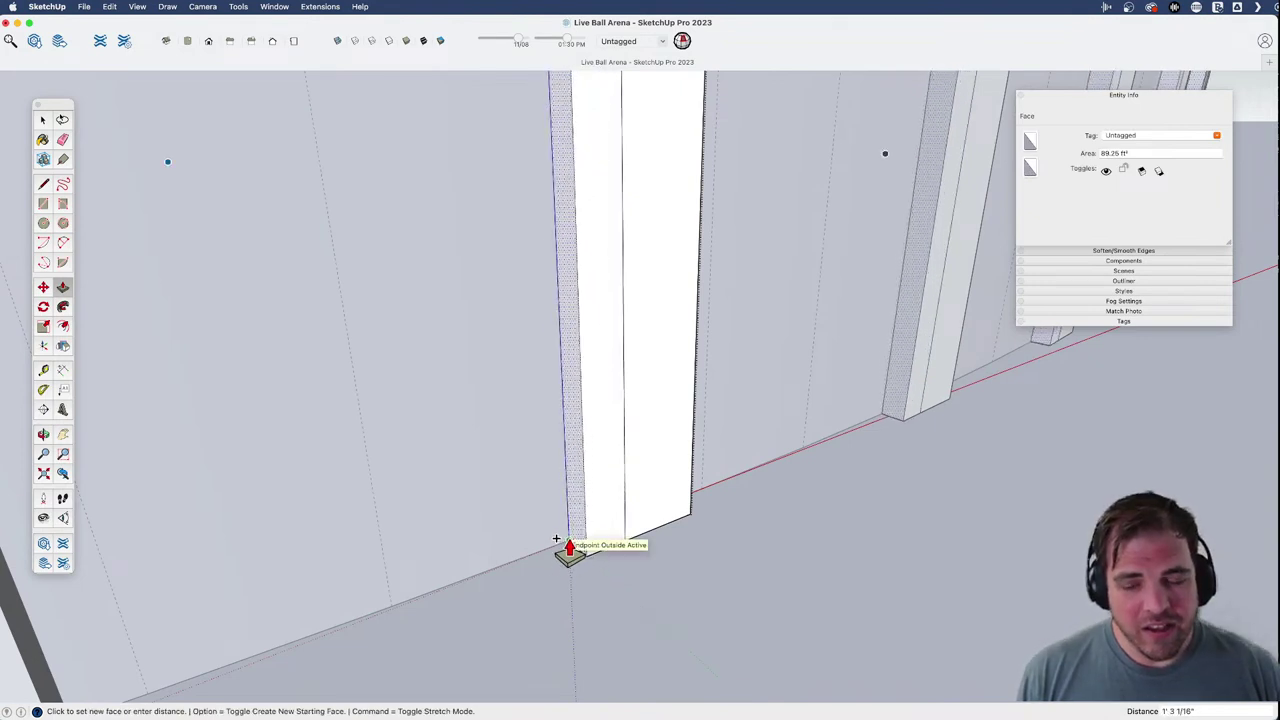
{"action": "left_click", "coordinate": [568, 548]}
{"action": "middle_click_drag", "start_coordinate": [580, 534], "coordinate": [506, 534]}
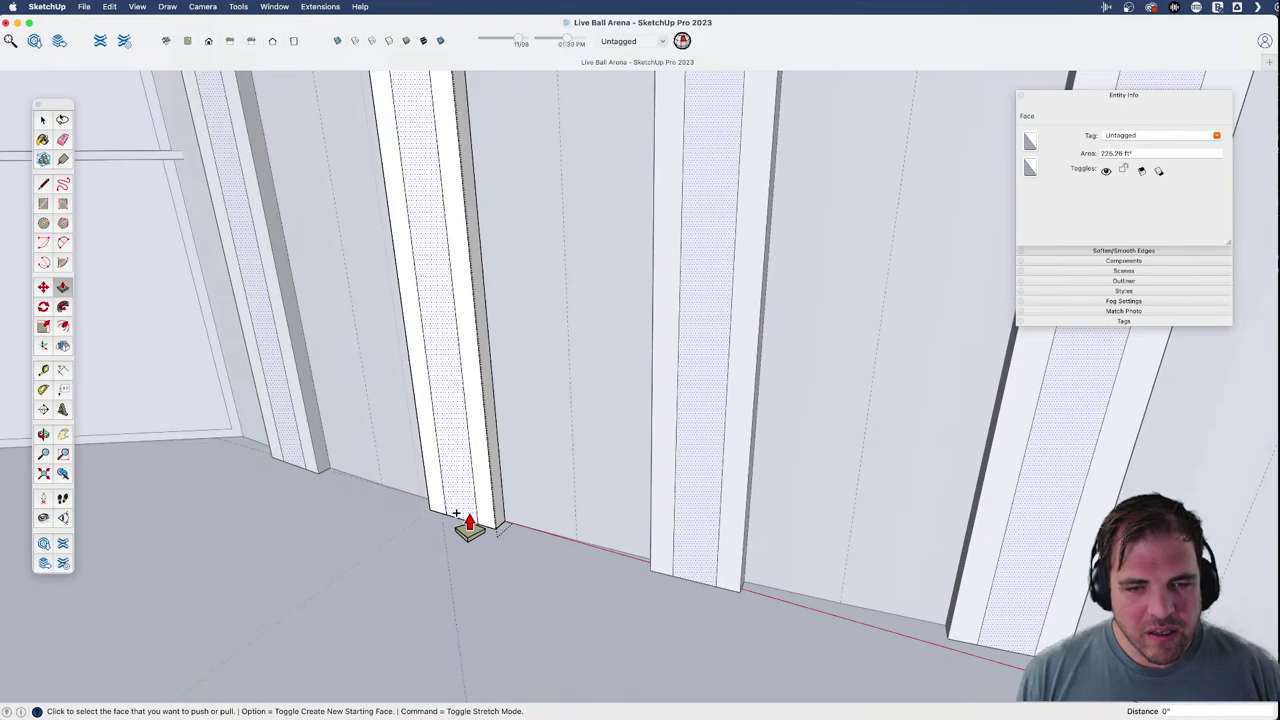
{"action": "left_click", "coordinate": [465, 524]}
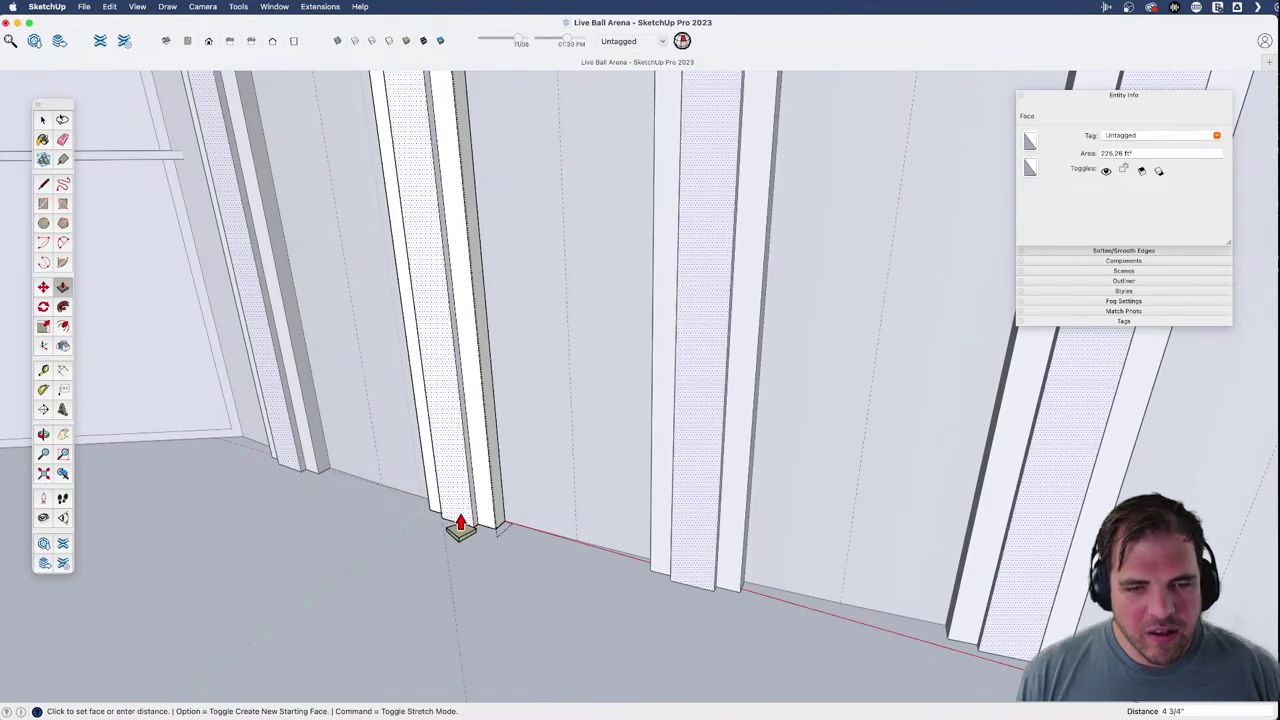
{"action": "left_click", "coordinate": [461, 526]}
- Check the pillar tops in the Street View photo, and push the tops of both side strips down equally below the central strip
{"action": "scroll", "coordinate": [499, 578], "scroll_direction": "down", "scroll_amount": 5}
{"action": "middle_click_drag", "start_coordinate": [498, 577], "coordinate": [589, 572]}
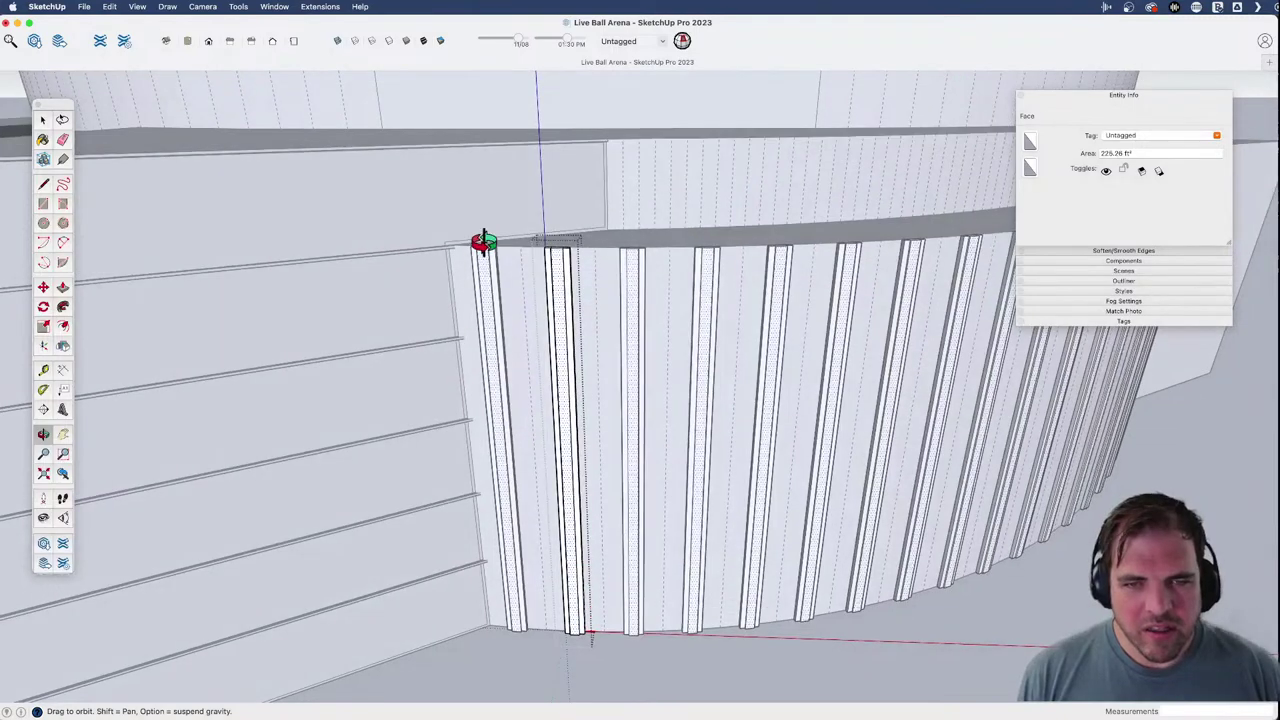
{"action": "middle_click_drag", "start_coordinate": [483, 242], "coordinate": [614, 299]}
{"action": "scroll", "coordinate": [560, 243], "scroll_direction": "up", "scroll_amount": 6}
{"action": "middle_click_drag", "start_coordinate": [614, 299], "coordinate": [546, 280]}
{"action": "key", "text": "super+Tab"}
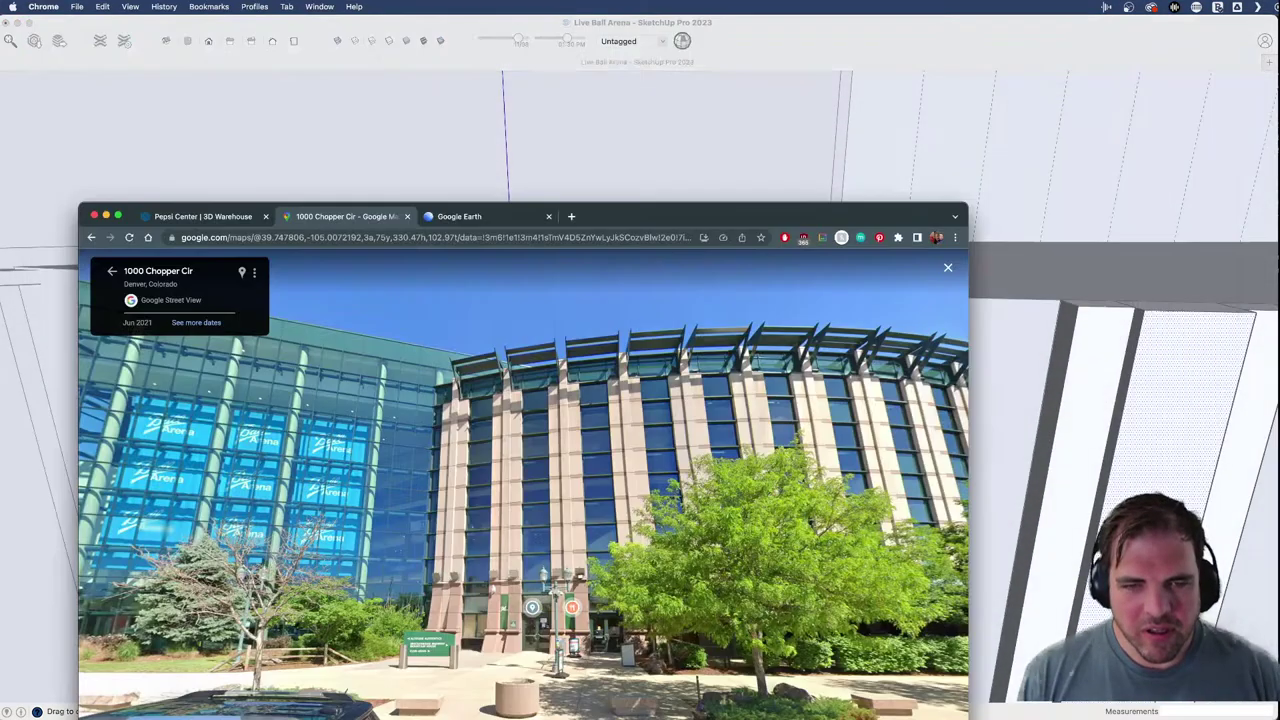
{"action": "left_click", "coordinate": [547, 90]}
{"action": "mouse_move", "coordinate": [563, 263]}
{"action": "middle_mouse_down"}
{"action": "mouse_move", "coordinate": [586, 380]}
{"action": "mouse_move", "coordinate": [580, 357]}
{"action": "mouse_move", "coordinate": [621, 415]}
{"action": "middle_mouse_up"}
{"action": "key", "text": "p"}
{"action": "left_click", "coordinate": [646, 300]}
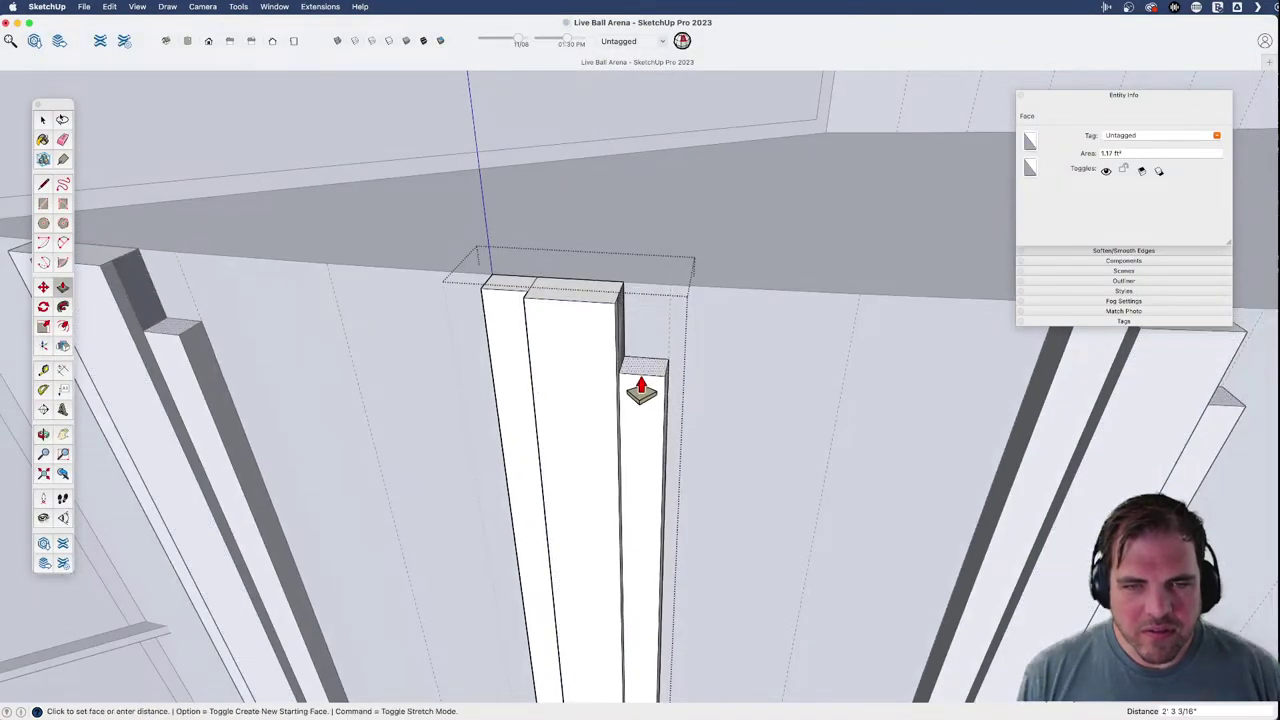
{"action": "left_click", "coordinate": [646, 457]}
{"action": "double_click", "coordinate": [517, 294]}
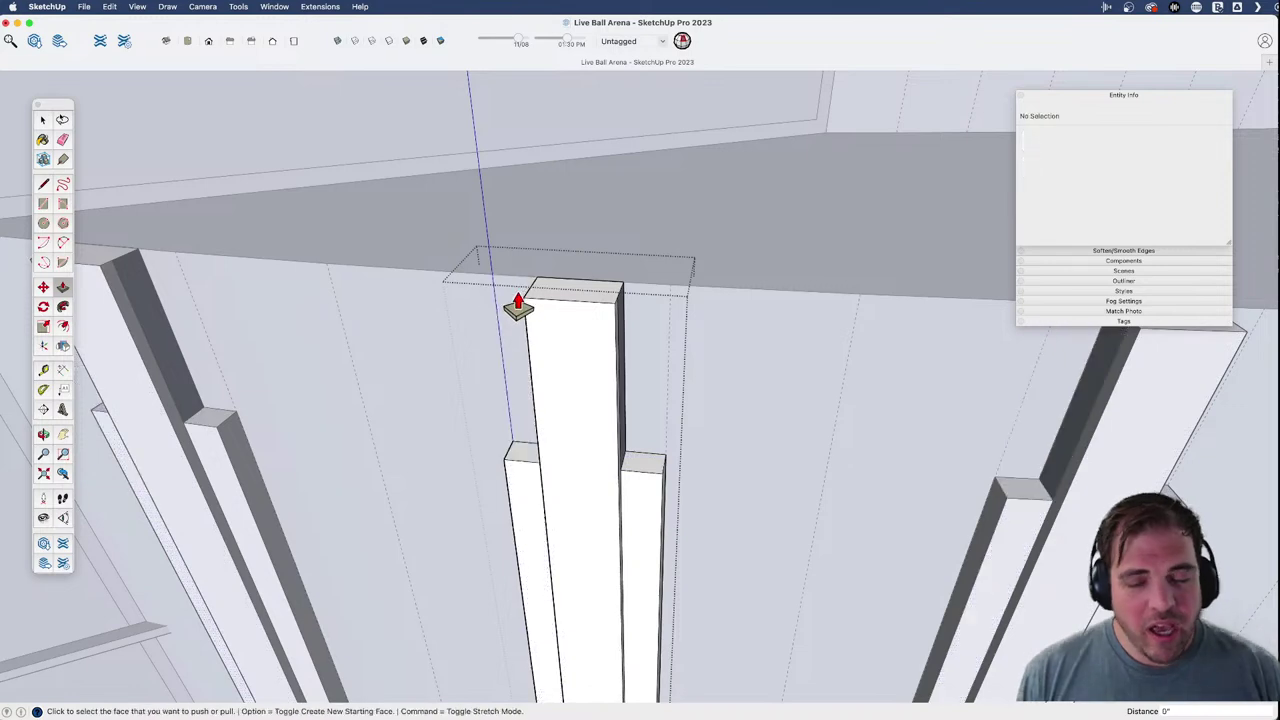
- Erase the leftover vertical edges on both exposed sides of the central strip and select one of its side faces
{"action": "mouse_move", "coordinate": [580, 472]}
{"action": "middle_mouse_down"}
{"action": "mouse_move", "coordinate": [594, 471]}
{"action": "mouse_move", "coordinate": [569, 446]}
{"action": "mouse_move", "coordinate": [626, 423]}
{"action": "middle_mouse_up"}
{"action": "key", "text": "e"}
{"action": "left_click", "coordinate": [618, 438]}
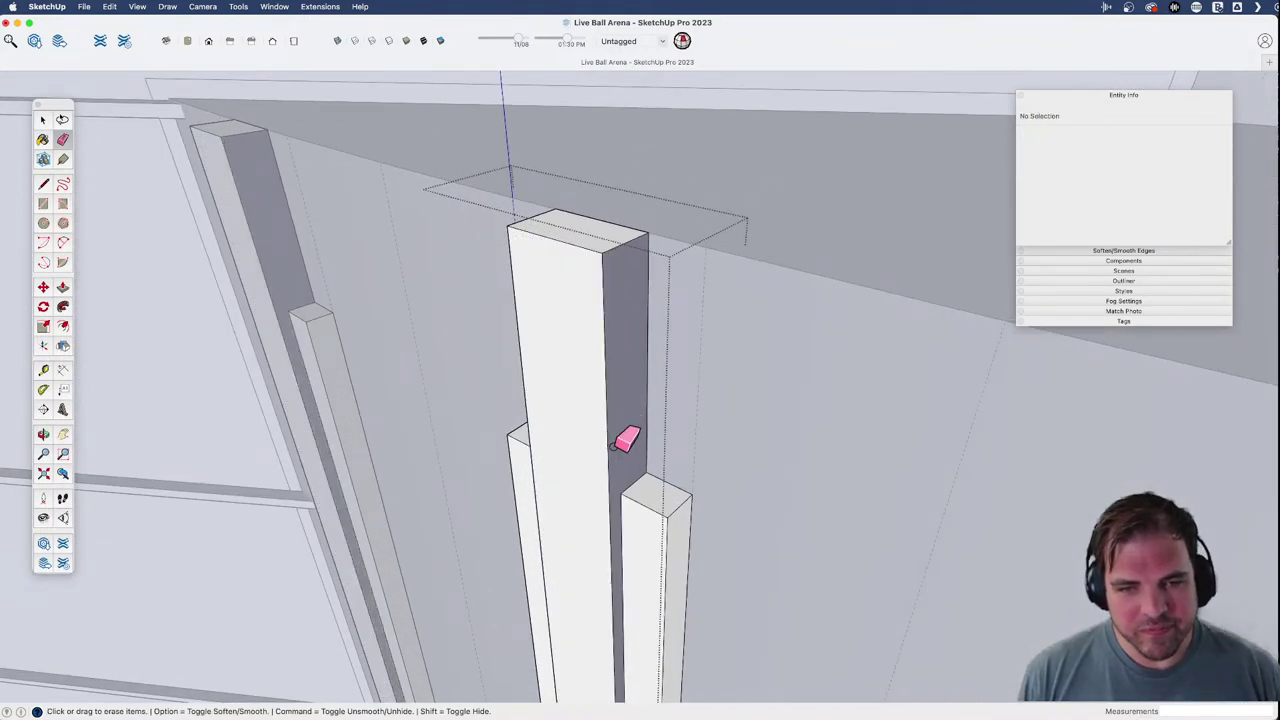
{"action": "key", "text": "space"}
{"action": "left_click", "coordinate": [605, 449]}
{"action": "mouse_move", "coordinate": [609, 449]}
{"action": "middle_mouse_down"}
{"action": "mouse_move", "coordinate": [457, 471]}
{"action": "mouse_move", "coordinate": [987, 467]}
{"action": "mouse_move", "coordinate": [714, 449]}
{"action": "middle_mouse_up"}
{"action": "key", "text": "e"}
{"action": "left_click", "coordinate": [697, 420]}
{"action": "key", "text": "space"}
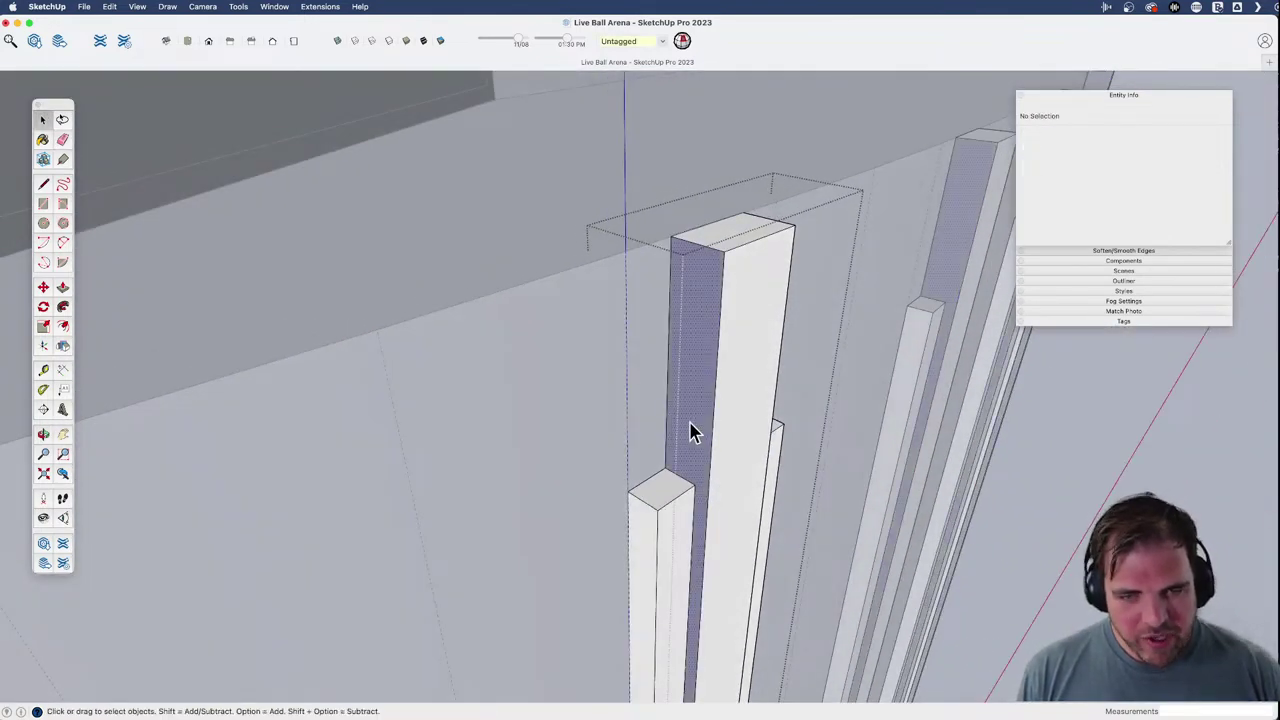
{"action": "left_click", "coordinate": [693, 432]}
{"action": "middle_click_drag", "start_coordinate": [688, 418], "coordinate": [647, 443]}
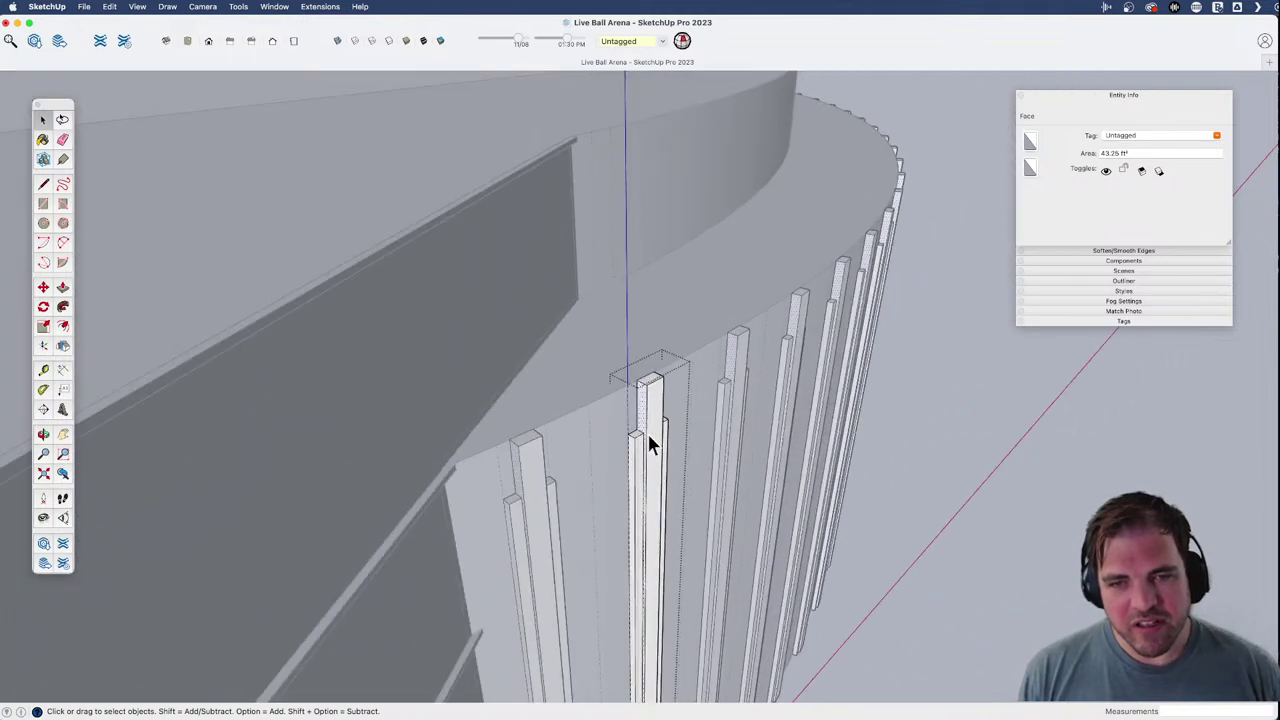
- Lower the tops of both side strips further by the same amount and review the stepped pillars along the wall
{"action": "key", "text": "p"}
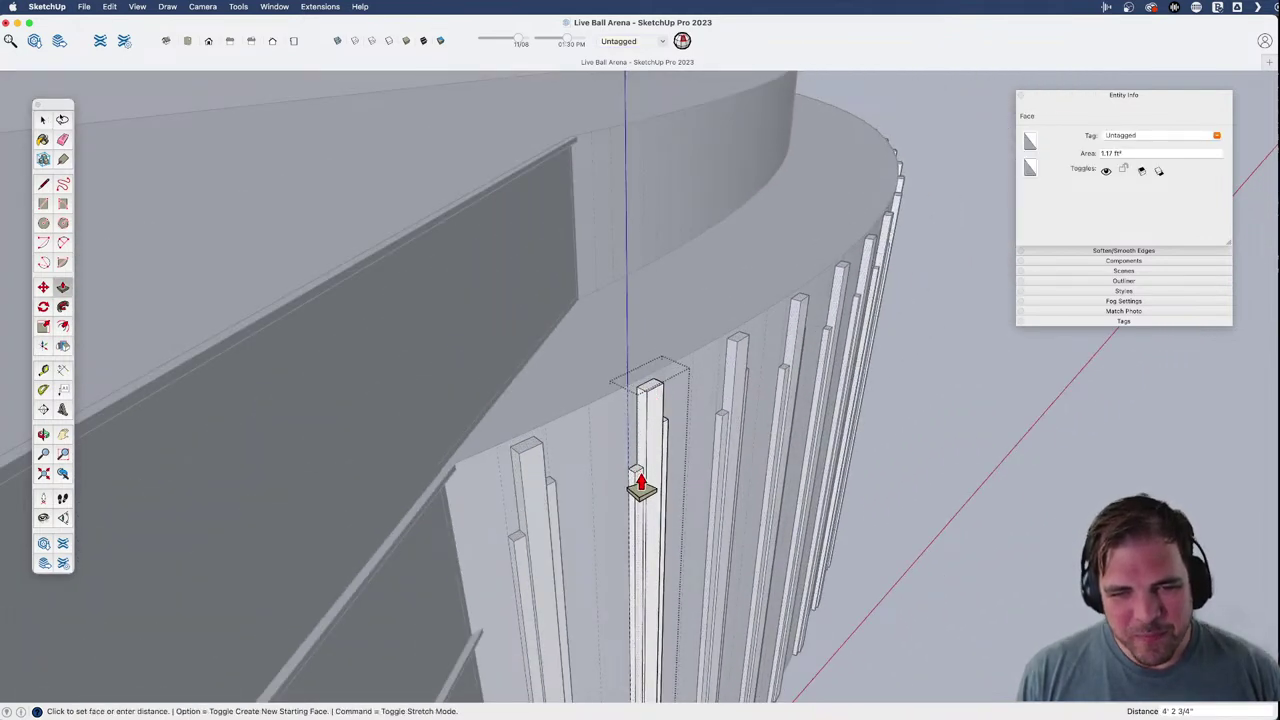
{"action": "middle_click_drag", "start_coordinate": [640, 478], "coordinate": [657, 518]}
{"action": "scroll", "coordinate": [636, 446], "scroll_direction": "up", "scroll_amount": 4}
{"action": "double_click", "coordinate": [629, 429]}
{"action": "scroll", "coordinate": [628, 455], "scroll_direction": "down", "scroll_amount": 4}
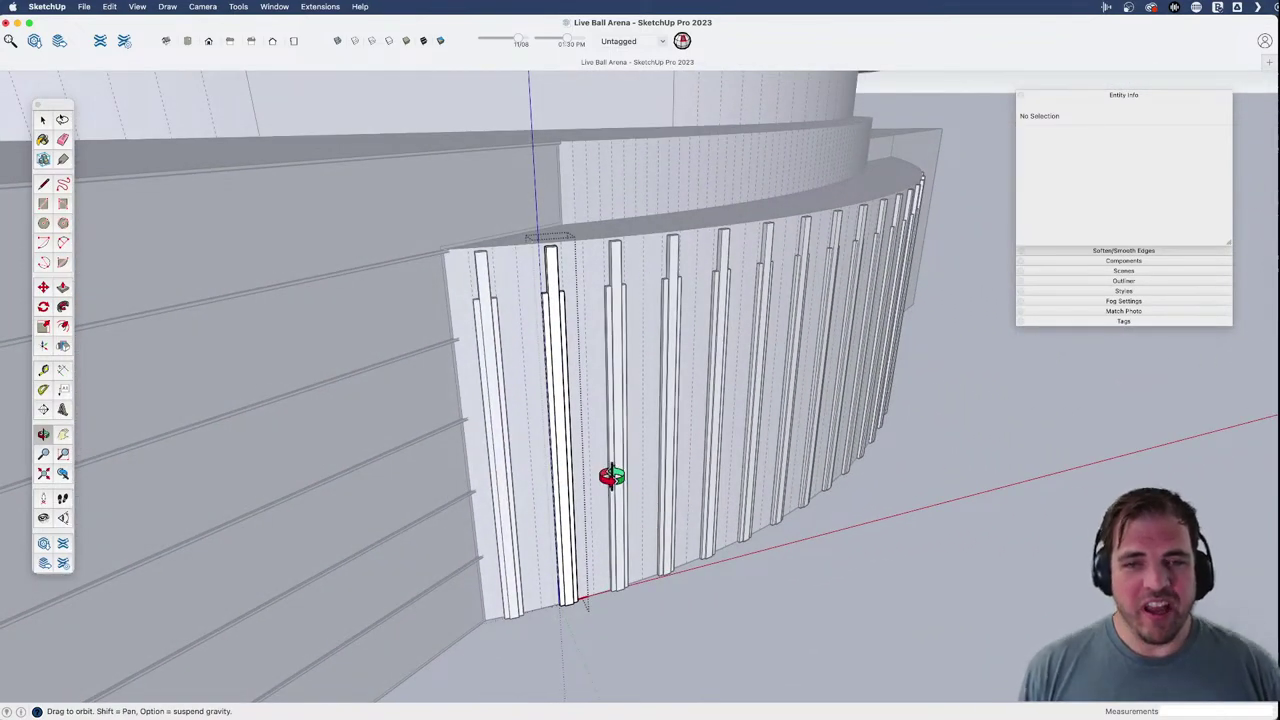
{"action": "middle_click_drag", "start_coordinate": [611, 476], "coordinate": [697, 470]}
{"action": "left_click_drag", "start_coordinate": [694, 463], "coordinate": [551, 484]}
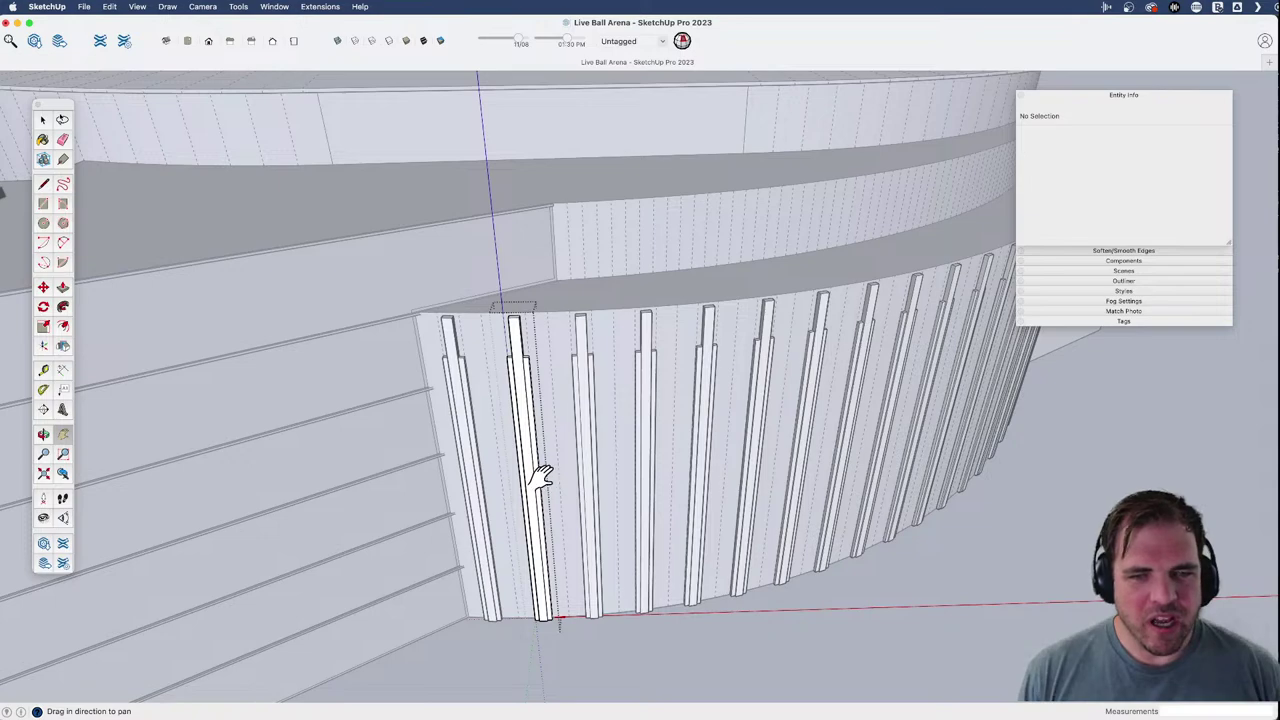
{"action": "left_click_drag", "start_coordinate": [545, 475], "coordinate": [480, 491]}
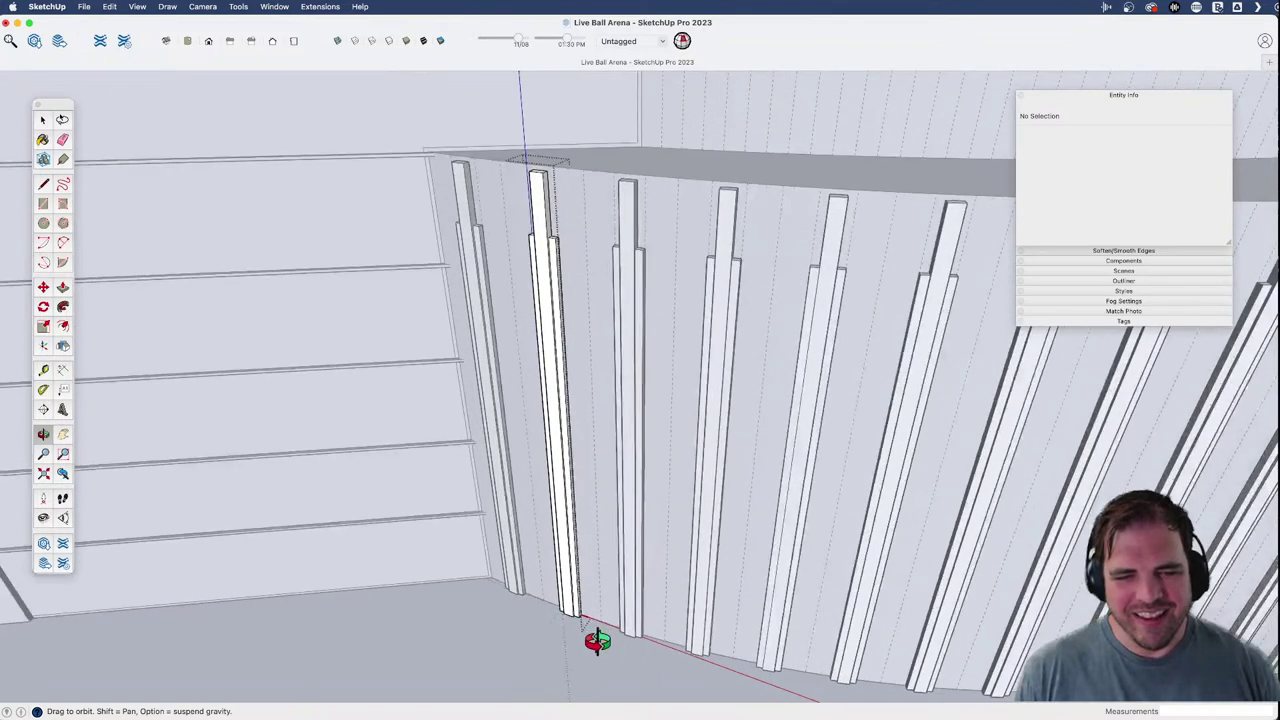
- Push both side faces of the central strip inward about 2 7/8" and erase the leftover edges on the side strips
{"action": "scroll", "coordinate": [590, 630], "scroll_direction": "up", "scroll_amount": 5}
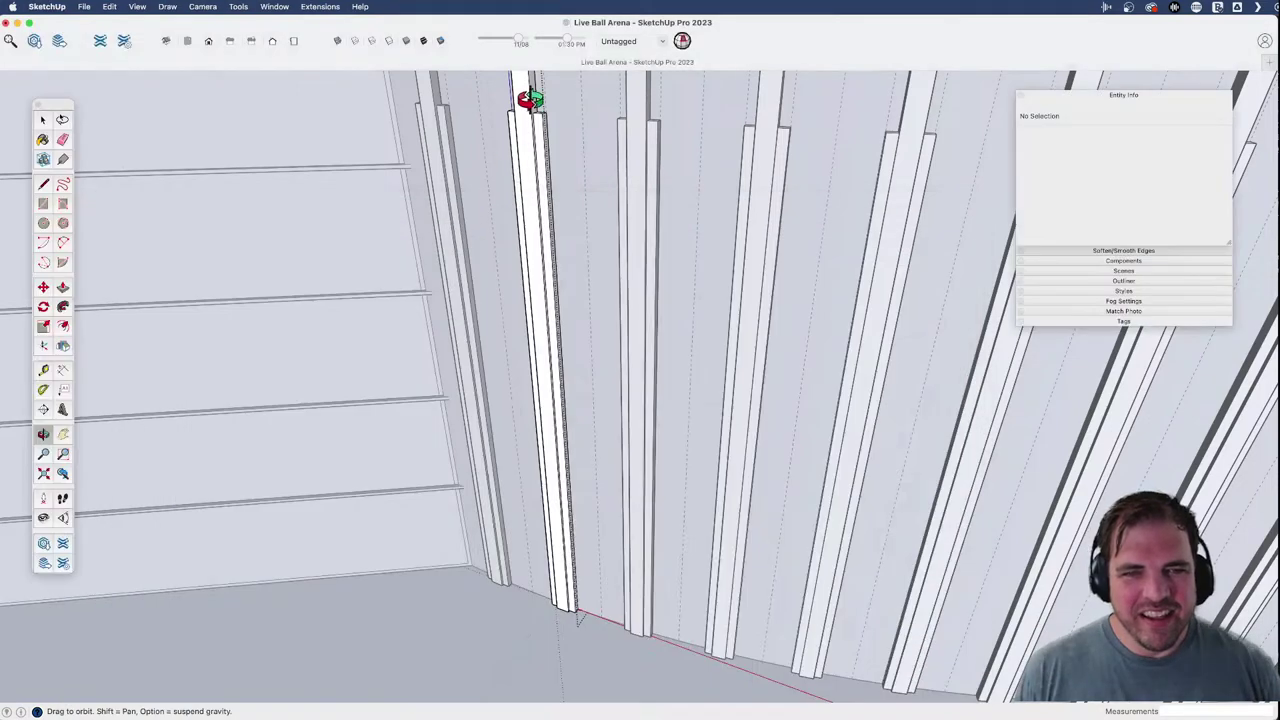
{"action": "scroll", "coordinate": [528, 103], "scroll_direction": "up", "scroll_amount": 4}
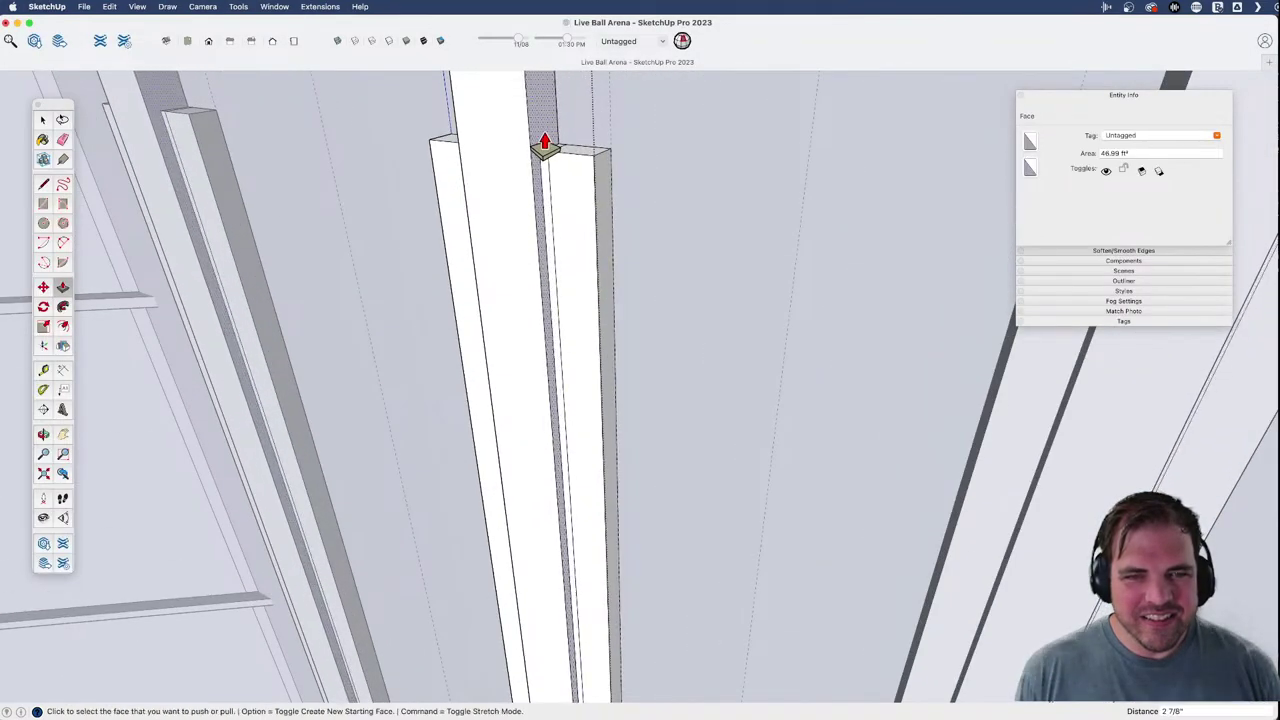
{"action": "middle_click_drag", "start_coordinate": [551, 143], "coordinate": [710, 336]}
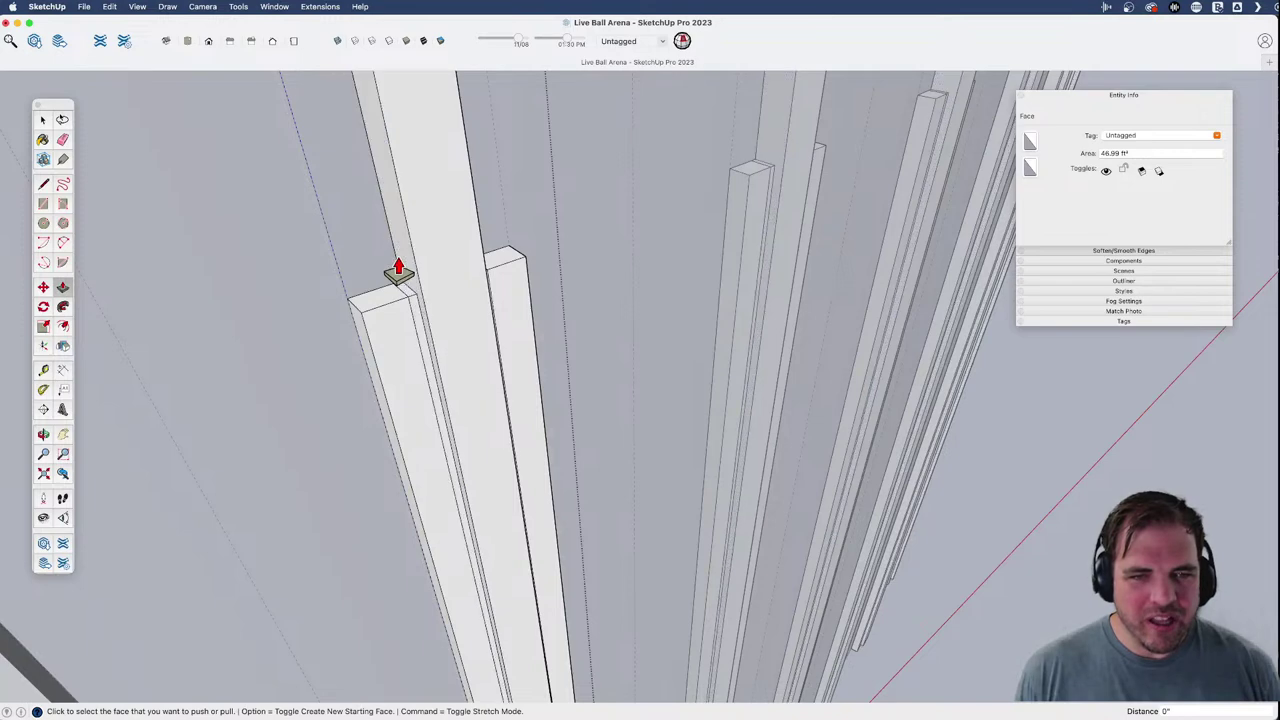
{"action": "mouse_move", "coordinate": [394, 274]}
{"action": "middle_mouse_down", "text": "shift"}
{"action": "mouse_move", "coordinate": [471, 320]}
{"action": "mouse_move", "coordinate": [645, 303]}
{"action": "mouse_move", "coordinate": [603, 286]}
{"action": "mouse_move", "coordinate": [740, 305]}
{"action": "mouse_move", "coordinate": [314, 294]}
{"action": "mouse_move", "coordinate": [723, 343]}
{"action": "middle_mouse_up", "text": "shift"}
{"action": "key", "text": "e"}
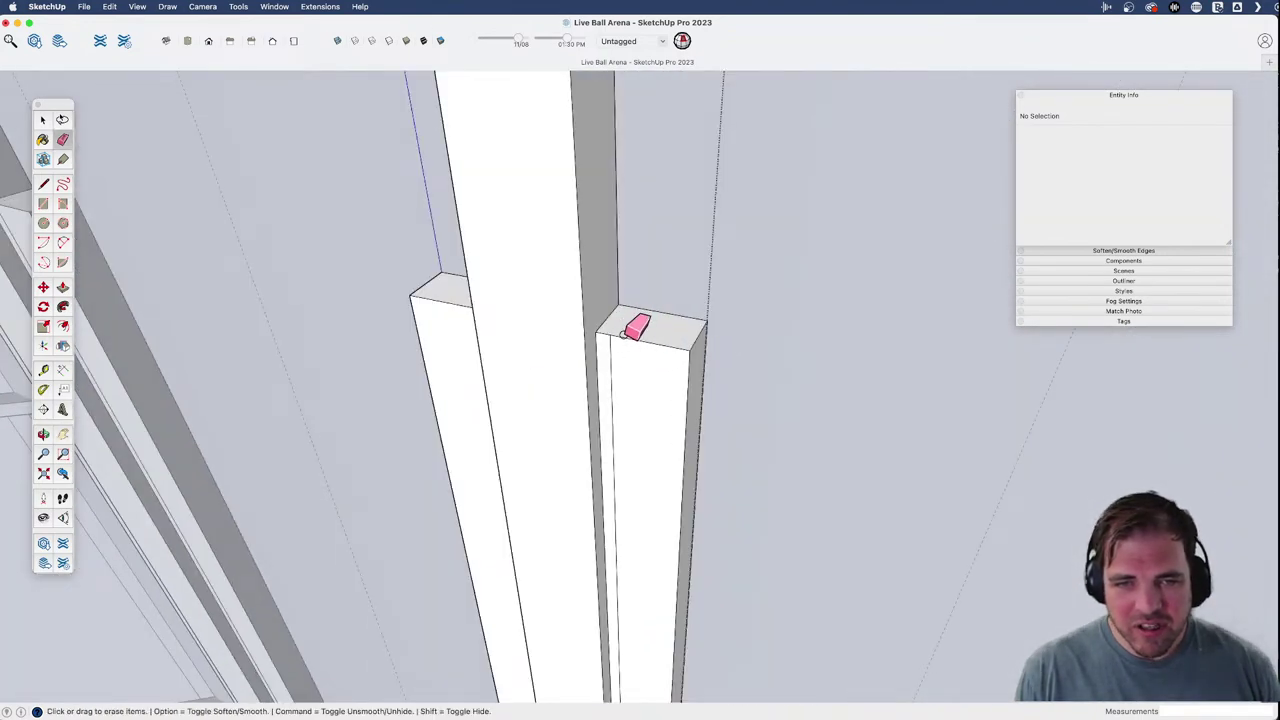
{"action": "scroll", "coordinate": [617, 366], "scroll_direction": "down", "scroll_amount": 10}
- Push/Pull the central strip's front face by about 1 13/16"
{"action": "middle_click_drag", "start_coordinate": [620, 369], "coordinate": [506, 300]}
{"action": "key", "text": "p"}
{"action": "left_click", "coordinate": [483, 286]}
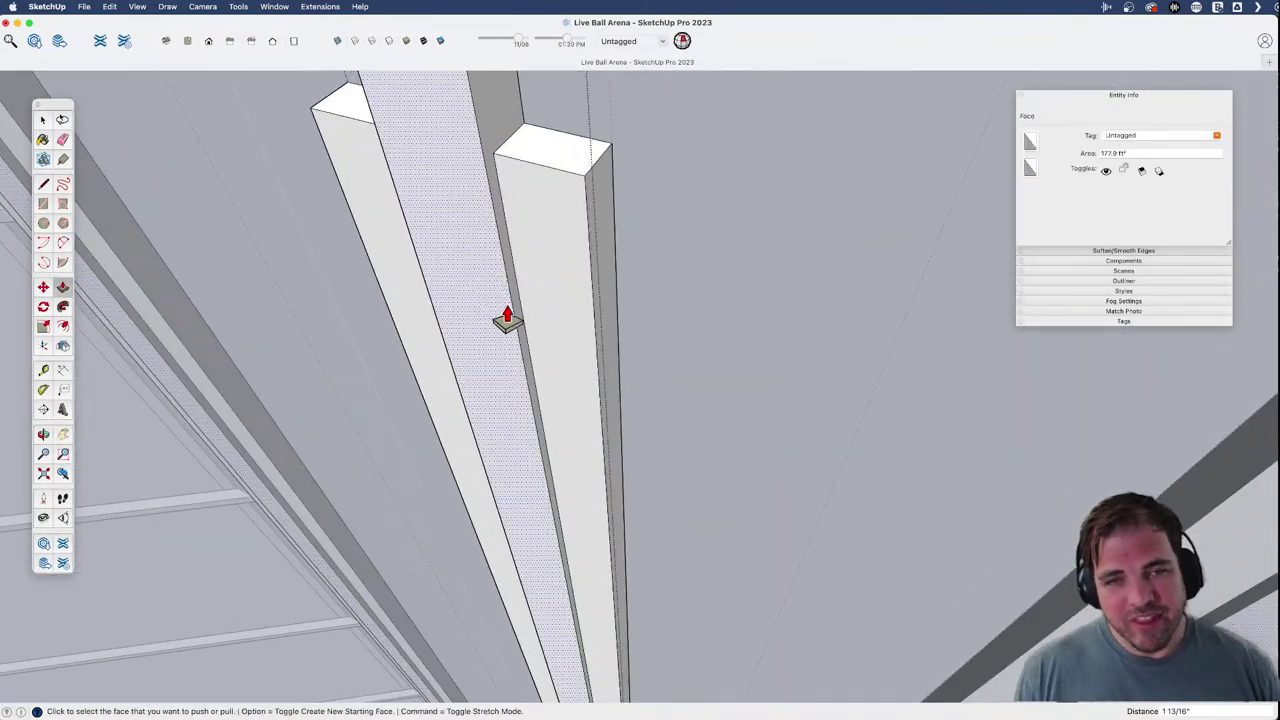
- Review the stepped pillars along the curved wall, compare them with the Street View photo, and clear the face selection
{"action": "scroll", "coordinate": [522, 345], "scroll_direction": "down", "scroll_amount": 8}
{"action": "middle_click_drag", "start_coordinate": [537, 371], "coordinate": [583, 277], "text": "shift"}
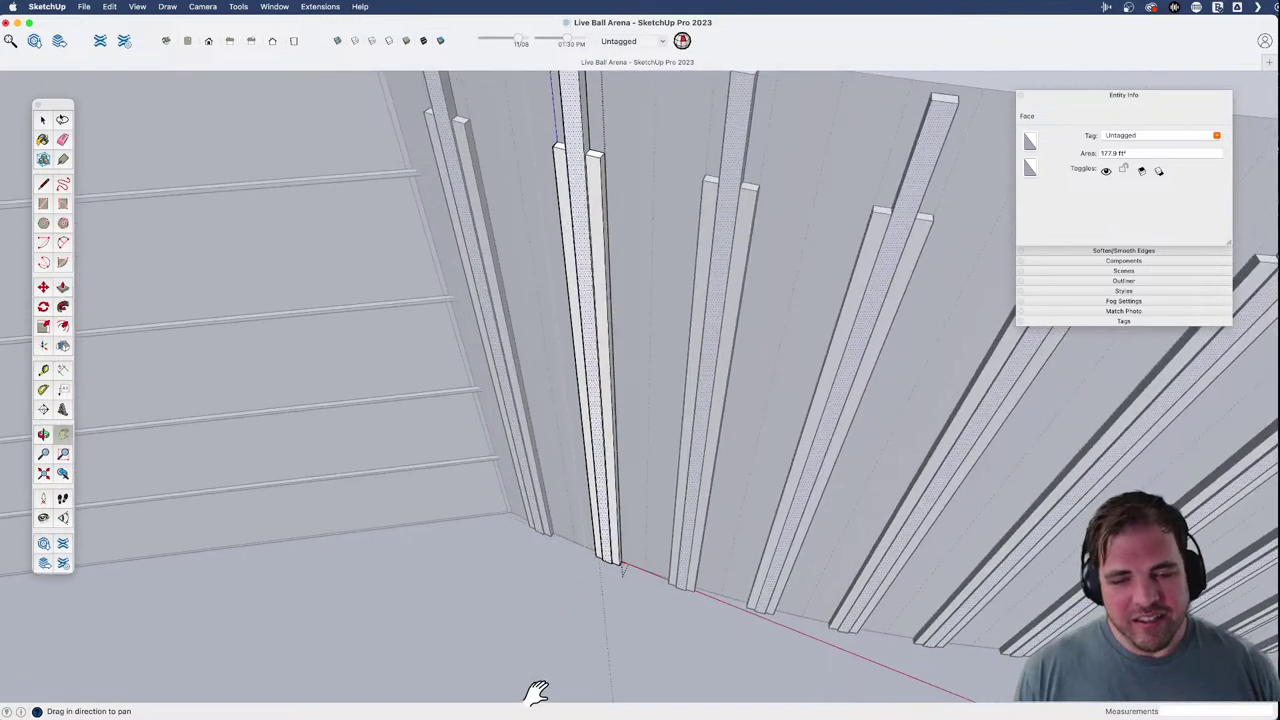
{"action": "key", "text": "super+Tab"}
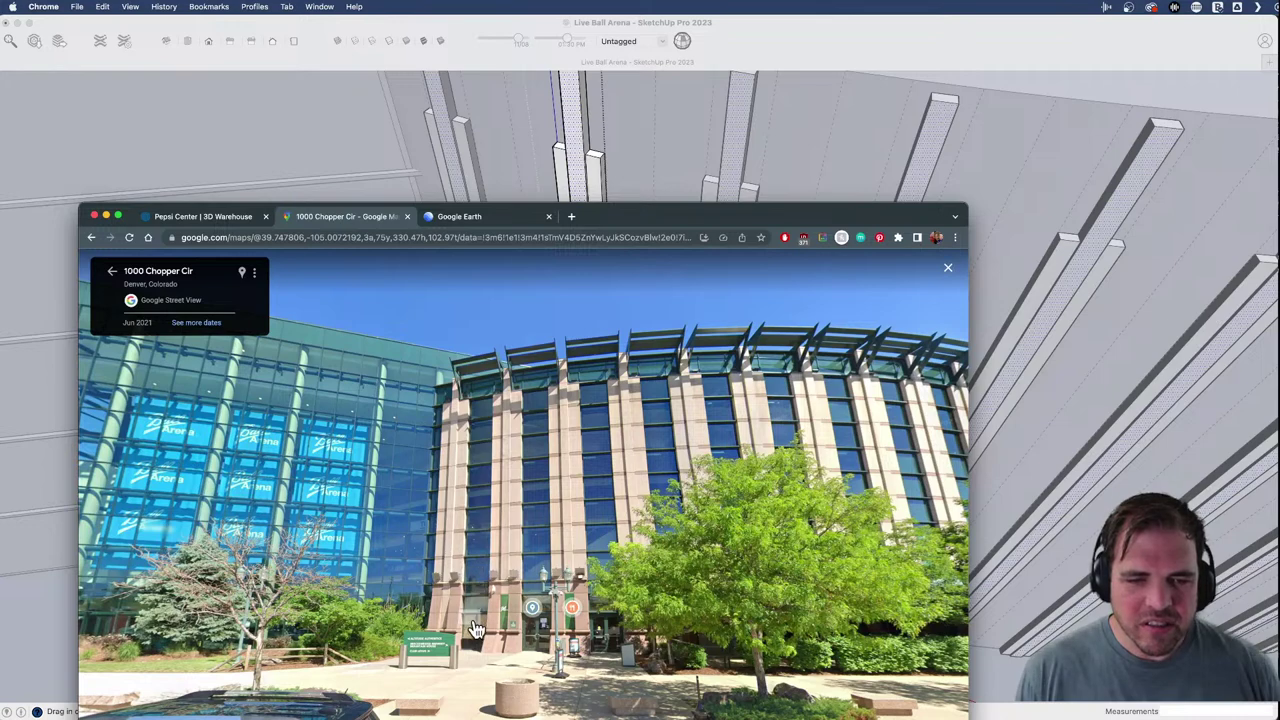
{"action": "left_click", "coordinate": [818, 55]}
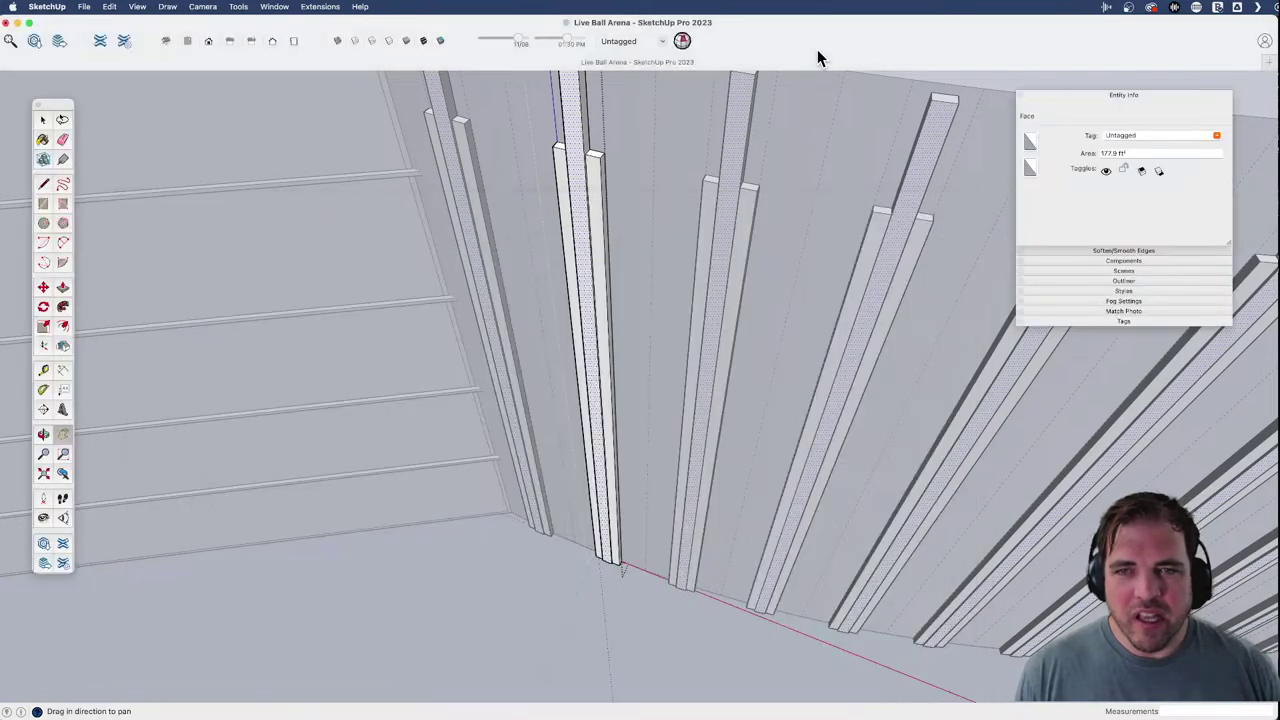
{"action": "key", "text": "h"}
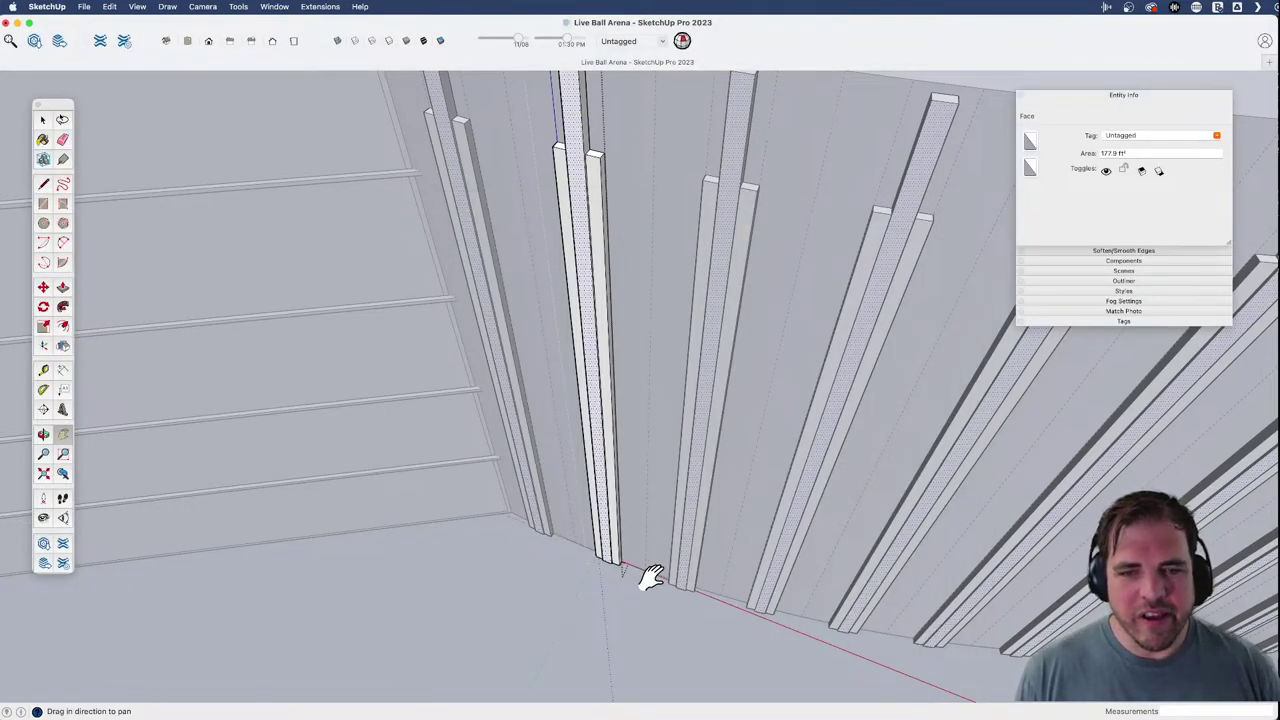
{"action": "middle_click_drag", "start_coordinate": [603, 563], "coordinate": [753, 445]}
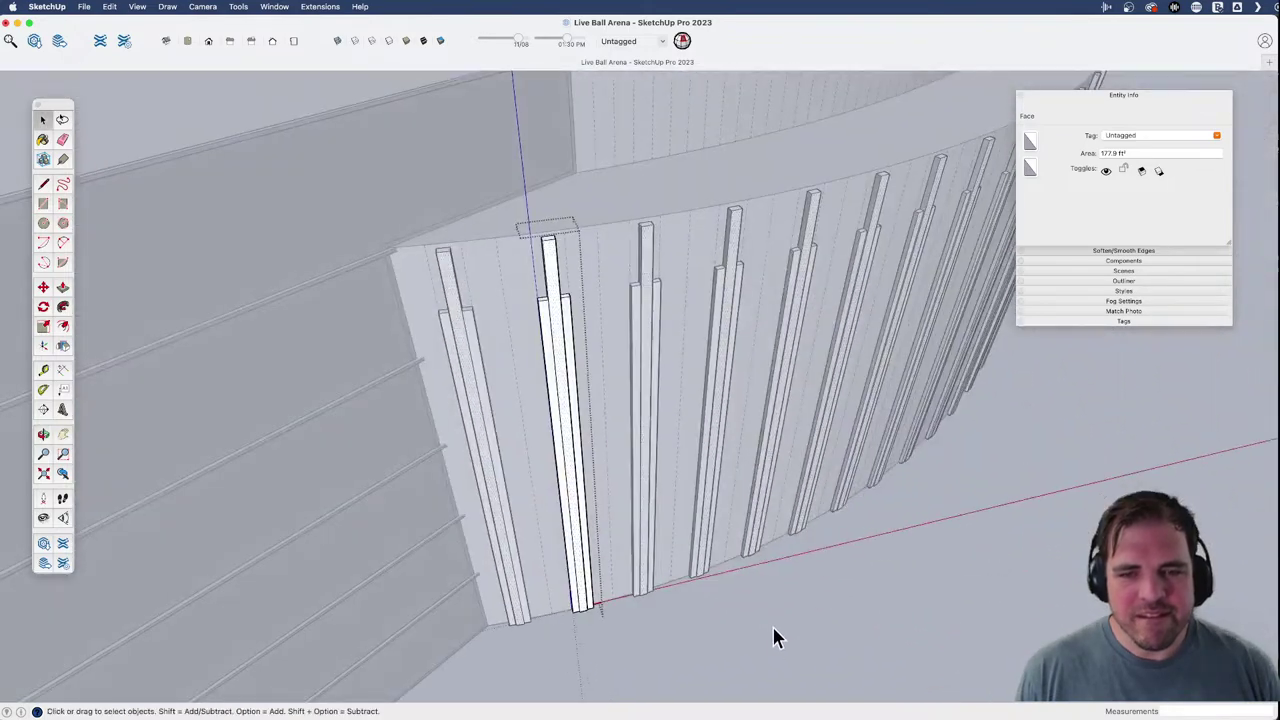
{"action": "left_click", "coordinate": [764, 612]}
{"action": "middle_click_drag", "start_coordinate": [589, 540], "coordinate": [646, 443], "text": "shift"}
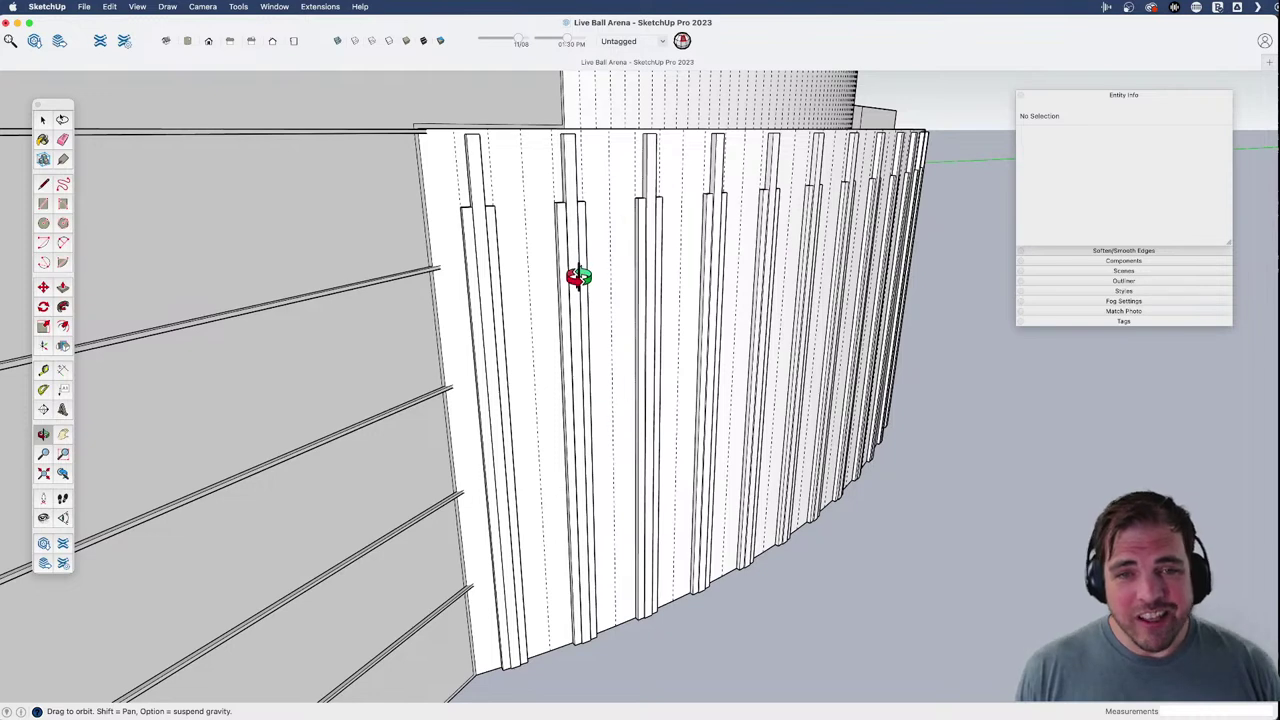
- Inside the curved wall group, copy the curved top edge down to the base and divide the spacing into 10 equal bands
{"action": "key", "text": "space"}
{"action": "double_click", "coordinate": [594, 142]}
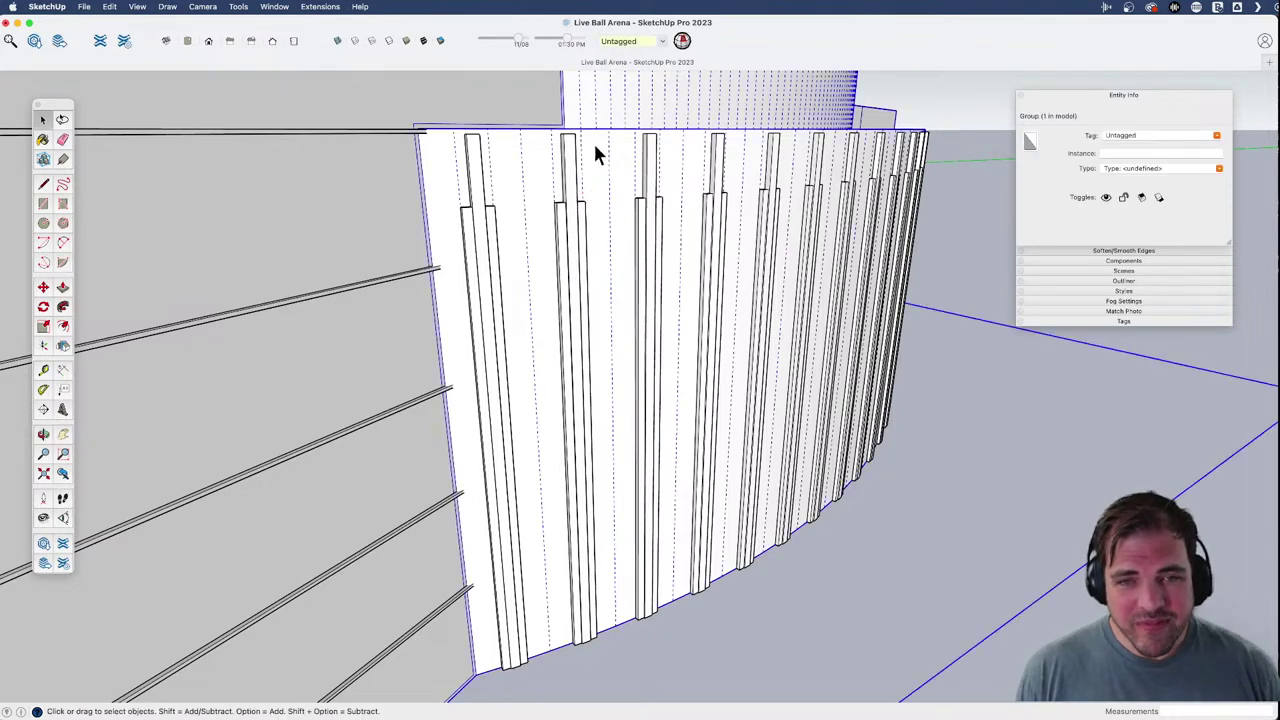
{"action": "left_click", "coordinate": [594, 131]}
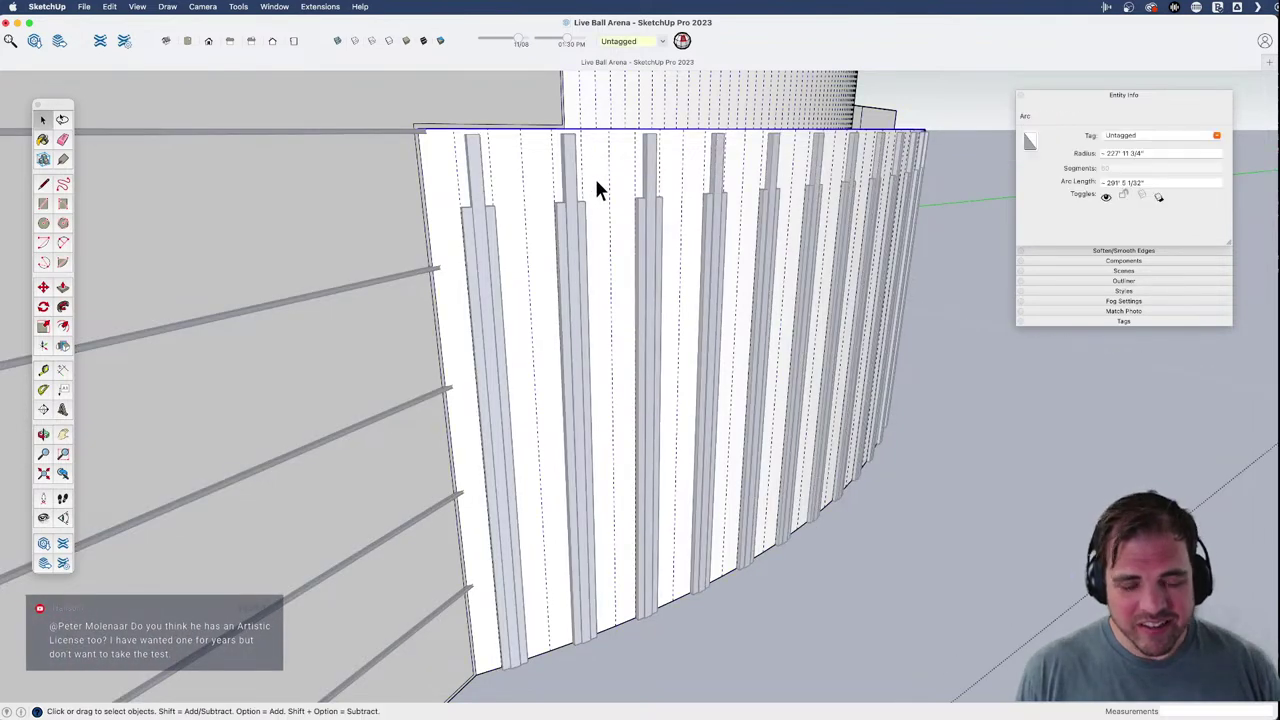
{"action": "middle_click_drag", "start_coordinate": [595, 180], "coordinate": [596, 366]}
{"action": "key", "text": "m"}
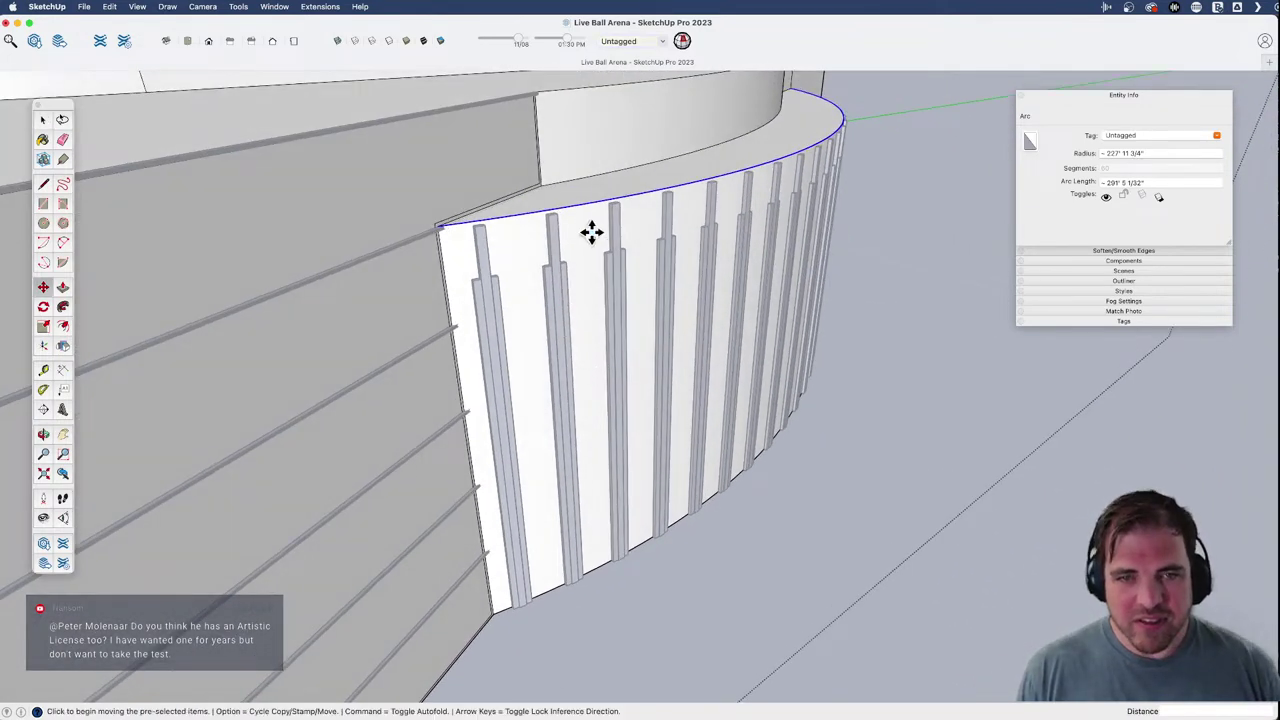
{"action": "left_click", "coordinate": [588, 203]}
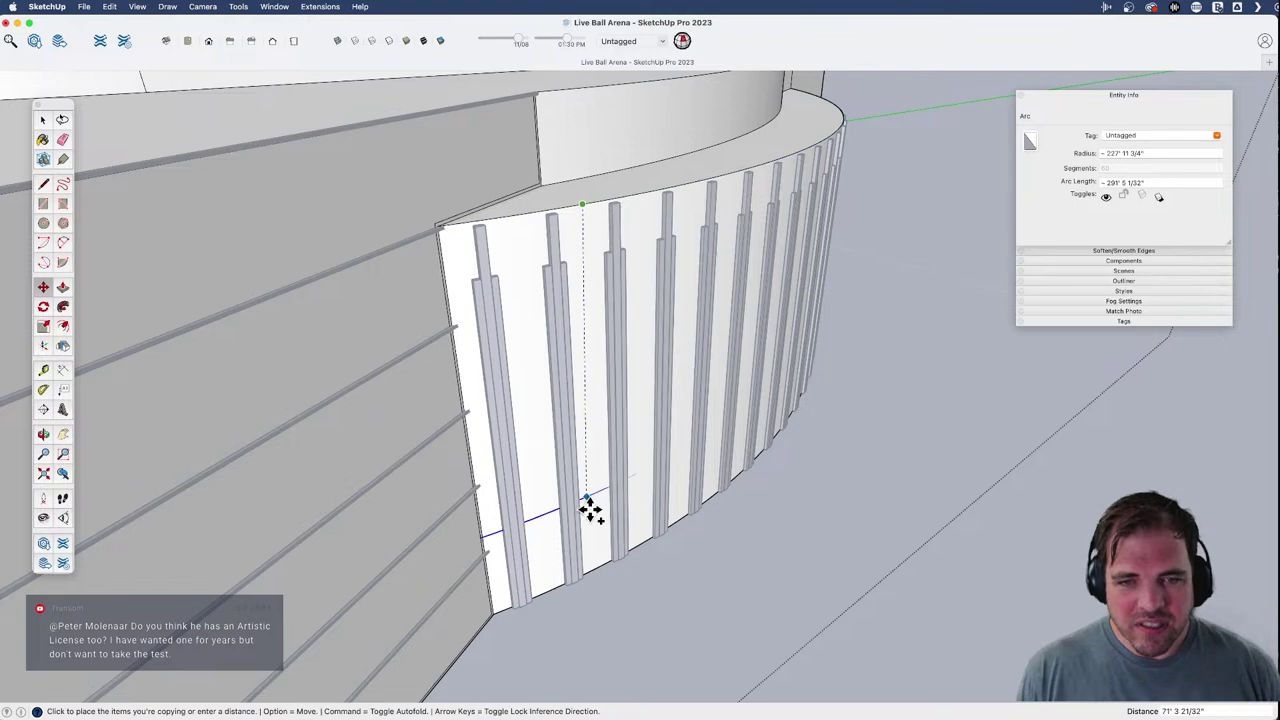
{"action": "left_click", "coordinate": [597, 567]}
{"action": "type", "text": "9"}
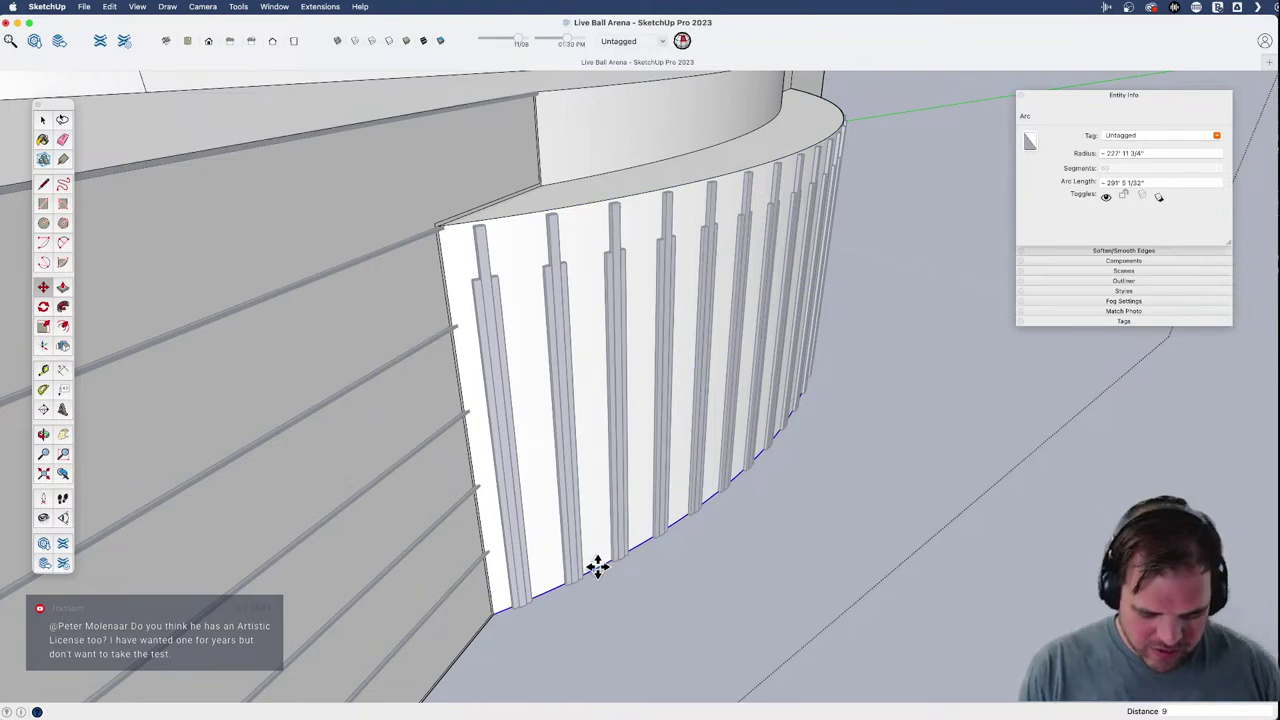
{"action": "type", "text": "/"}
{"action": "key", "text": "Return"}
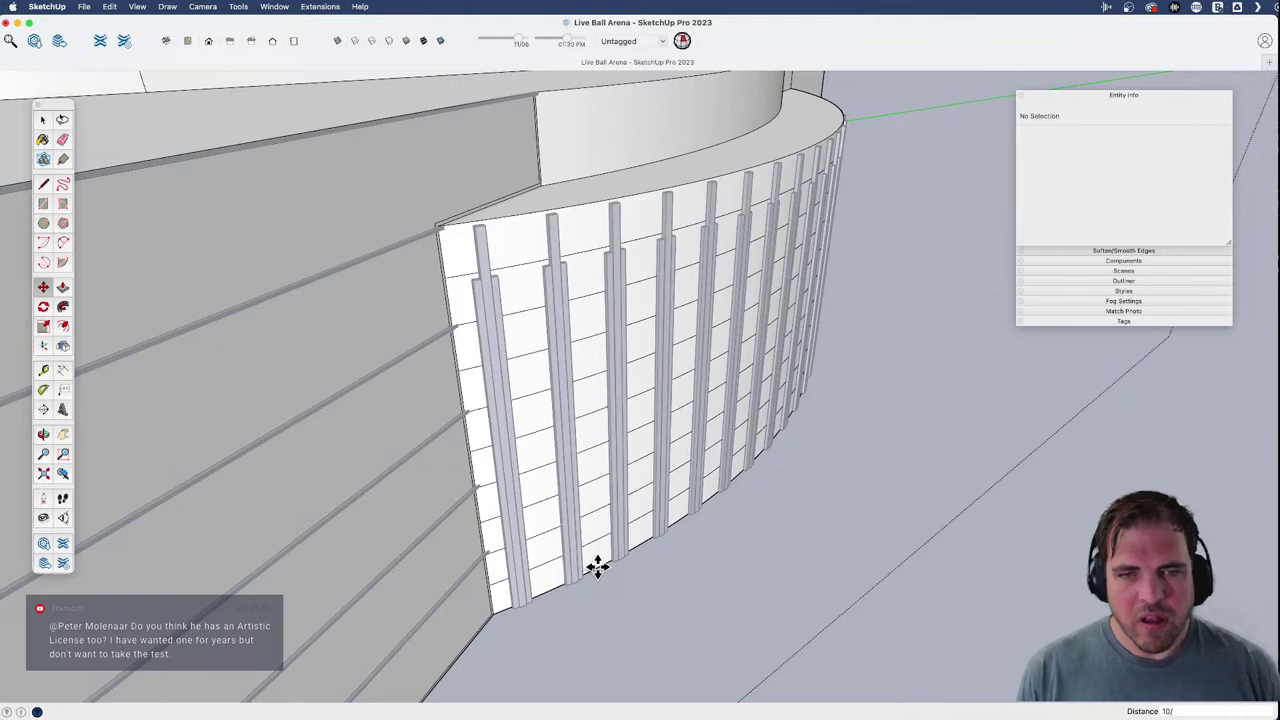
- Inspect the horizontal bands on the curved wall and try measuring the lowest band's height from the base edge
{"action": "key", "text": "space"}
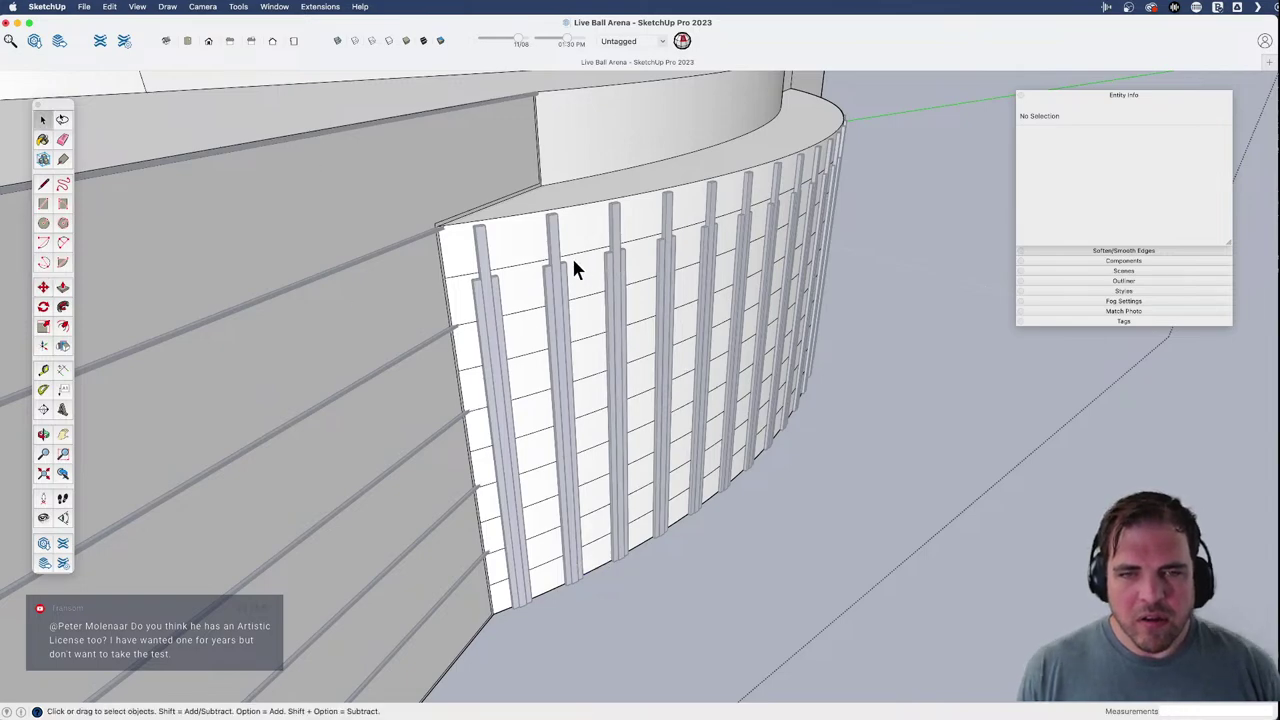
{"action": "left_click", "coordinate": [571, 275]}
{"action": "middle_click_drag", "start_coordinate": [571, 275], "coordinate": [591, 177]}
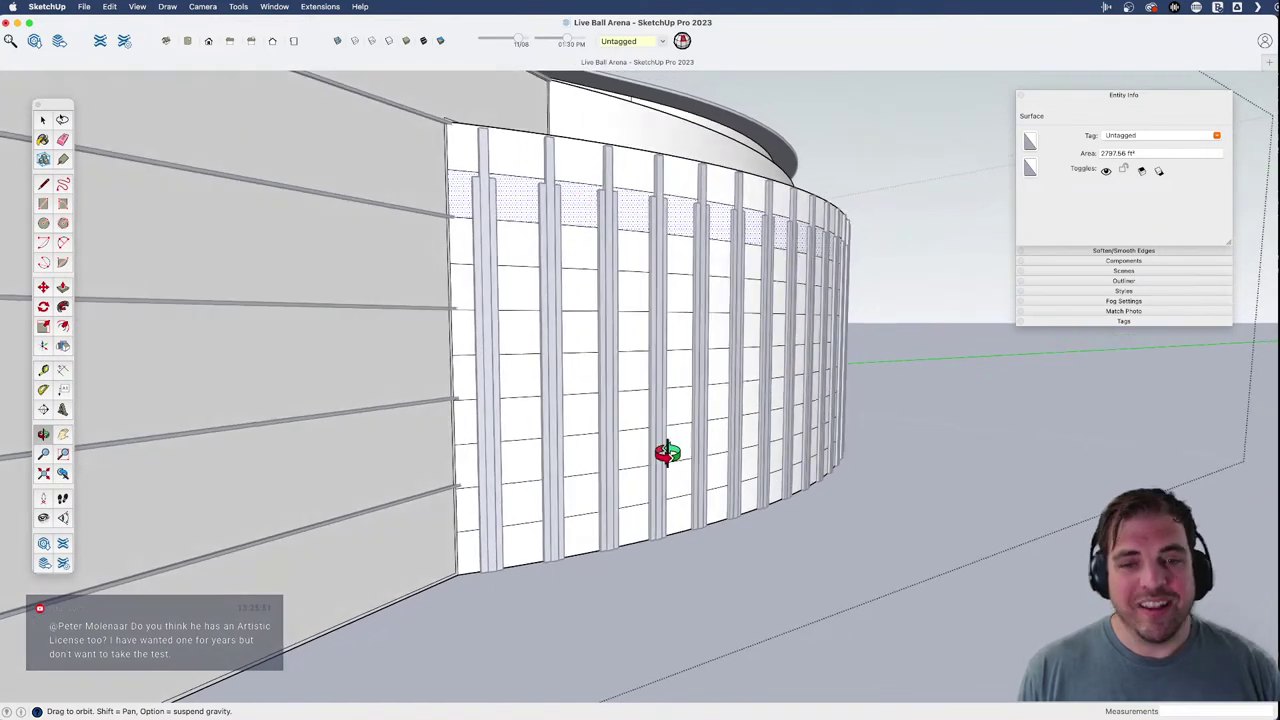
{"action": "left_click", "coordinate": [586, 140]}
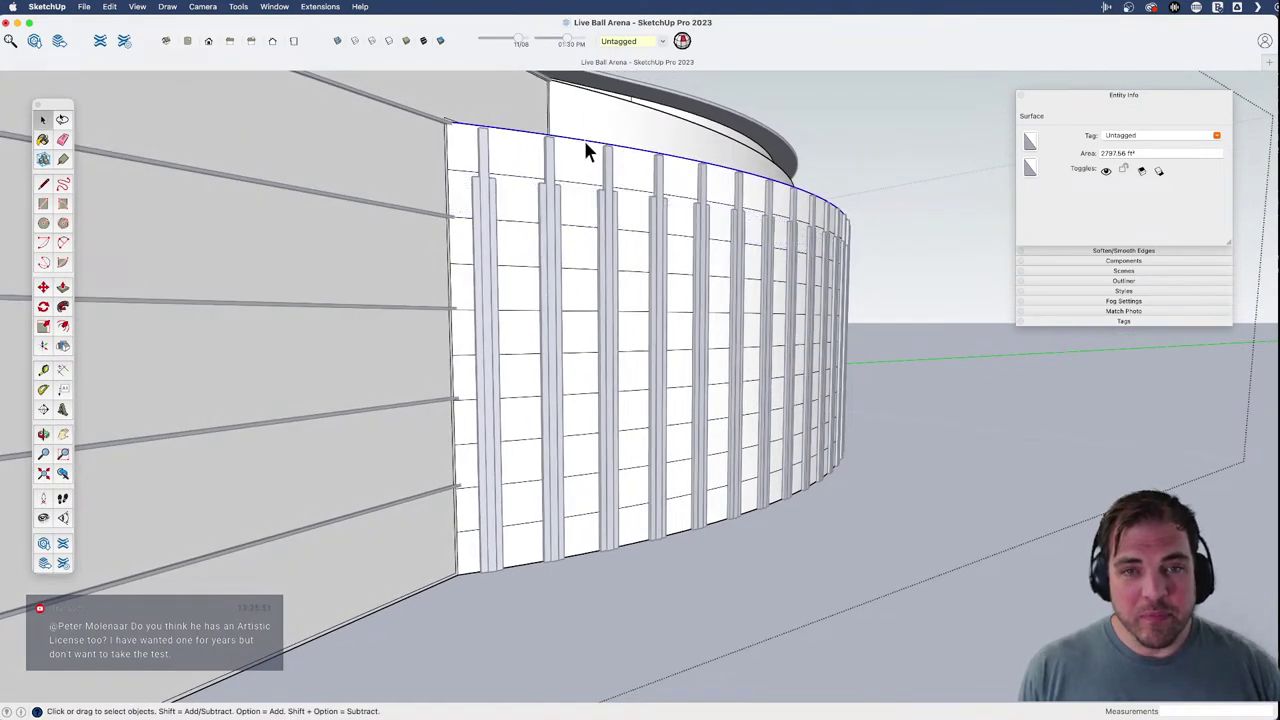
{"action": "key", "text": "t"}
{"action": "left_click", "coordinate": [581, 553]}
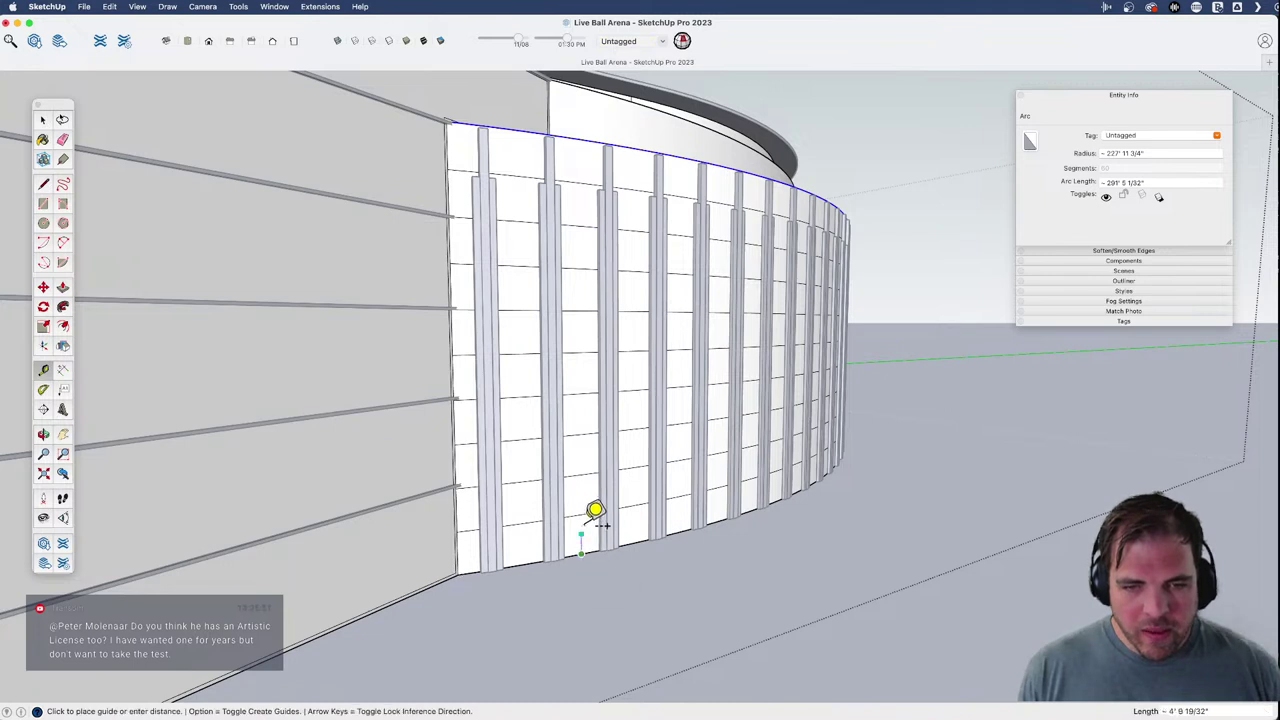
{"action": "key", "text": "space"}
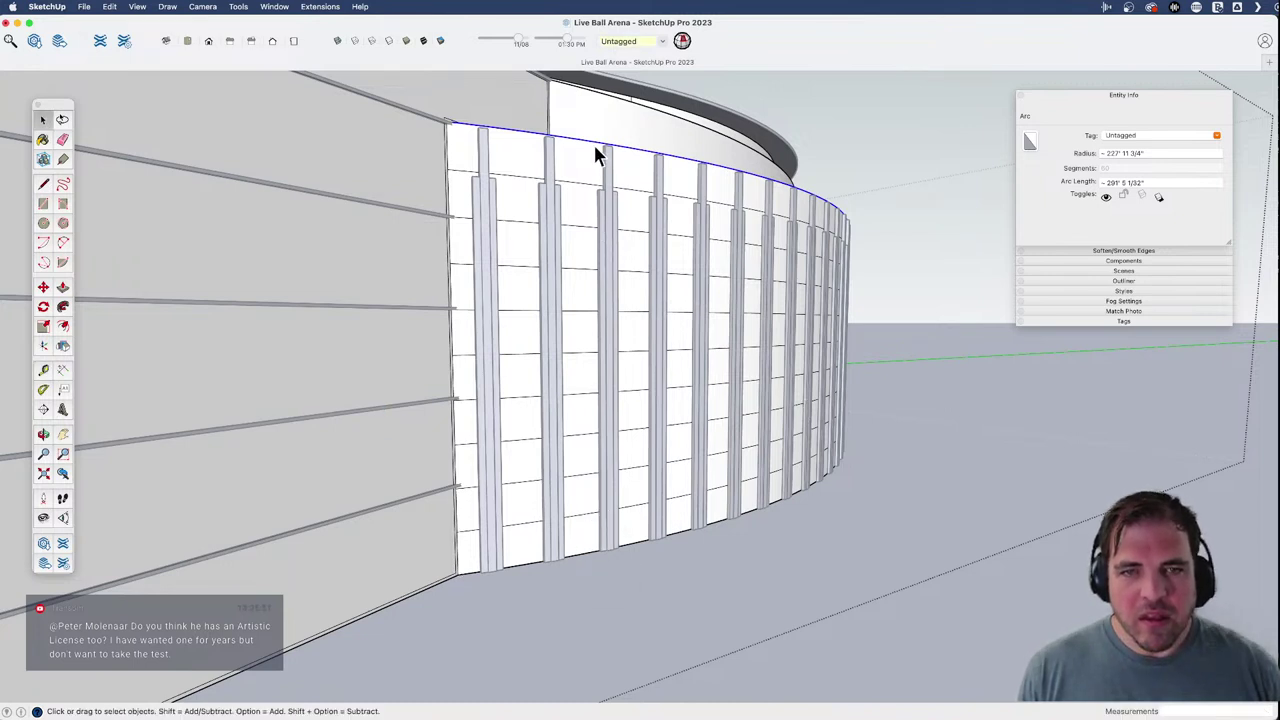
- Add the six curved division edges below the top edge to the selection and check the band layout against the Street View photo
{"action": "left_click", "coordinate": [583, 187], "text": "shift"}
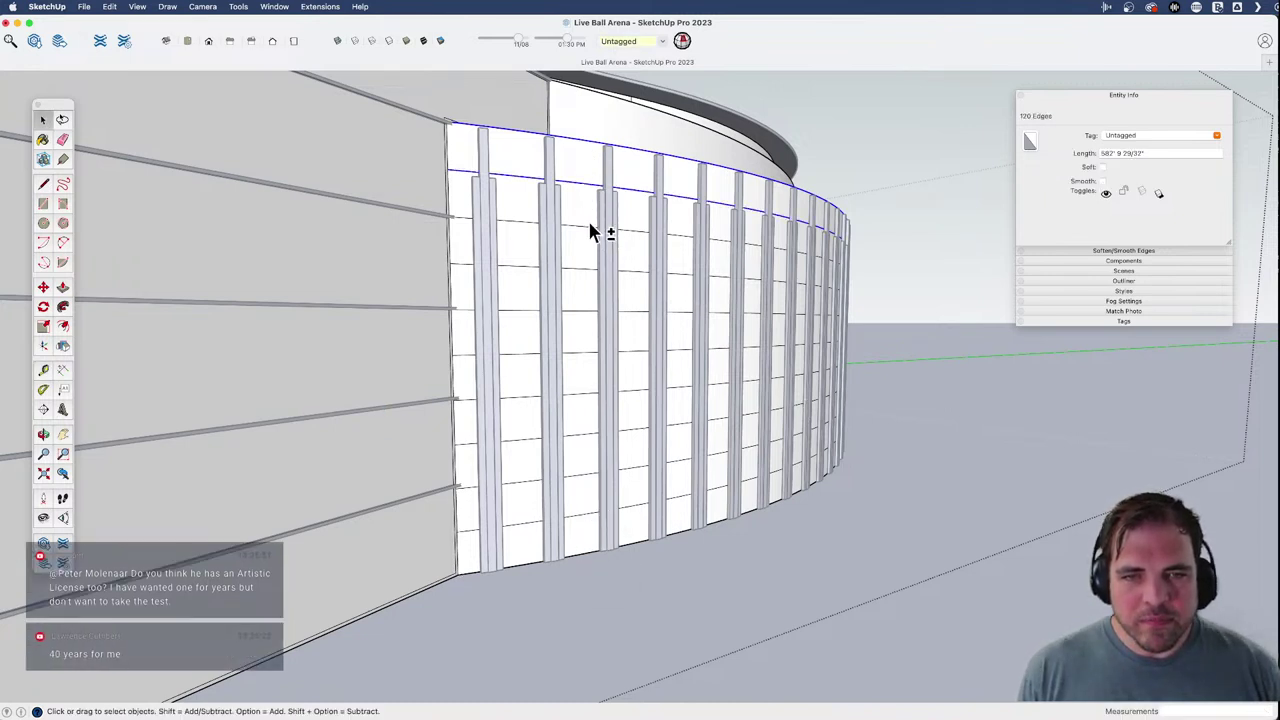
{"action": "left_click", "coordinate": [586, 227], "text": "shift"}
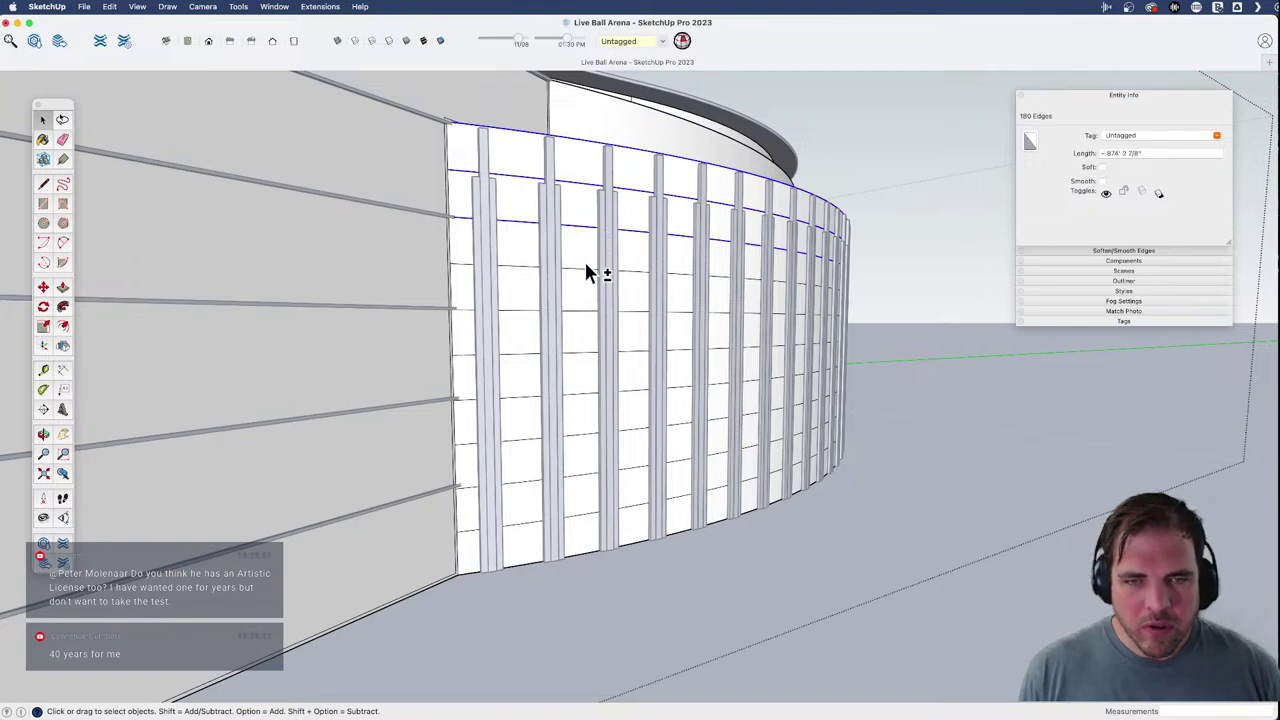
{"action": "left_click", "coordinate": [583, 261], "text": "shift"}
{"action": "left_click", "coordinate": [583, 268], "text": "shift"}
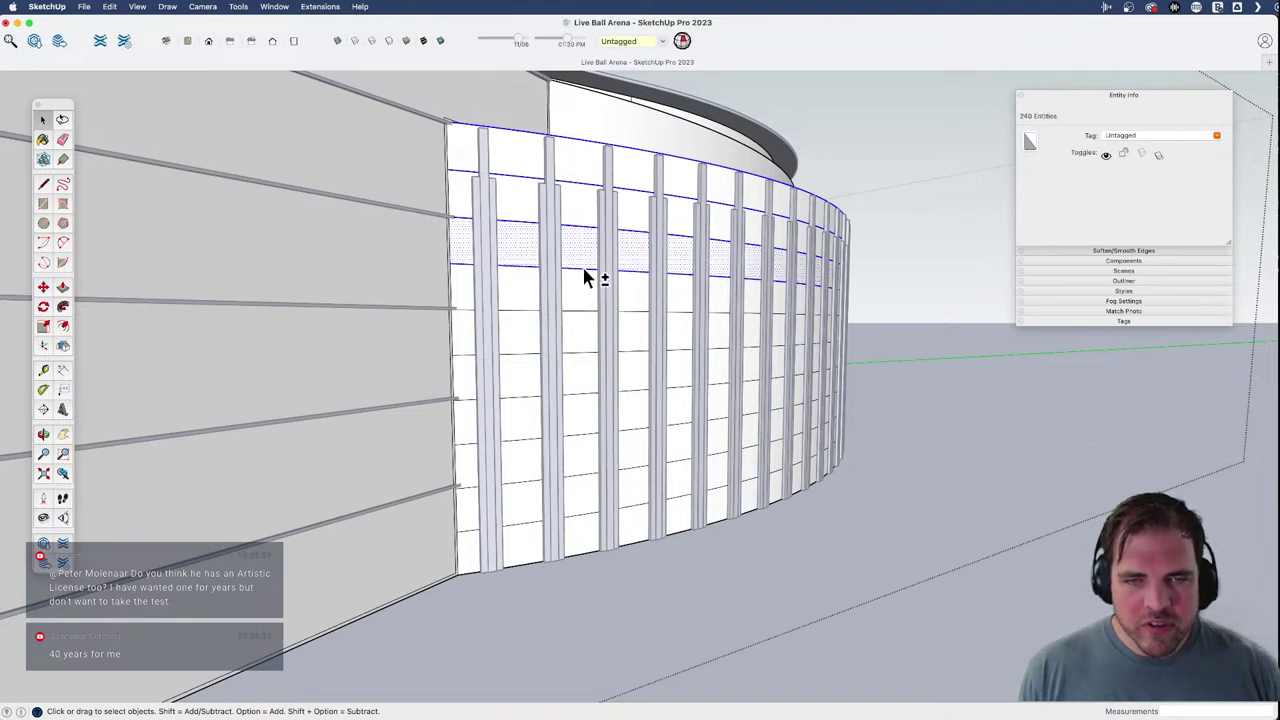
{"action": "left_click", "coordinate": [584, 254], "text": "shift"}
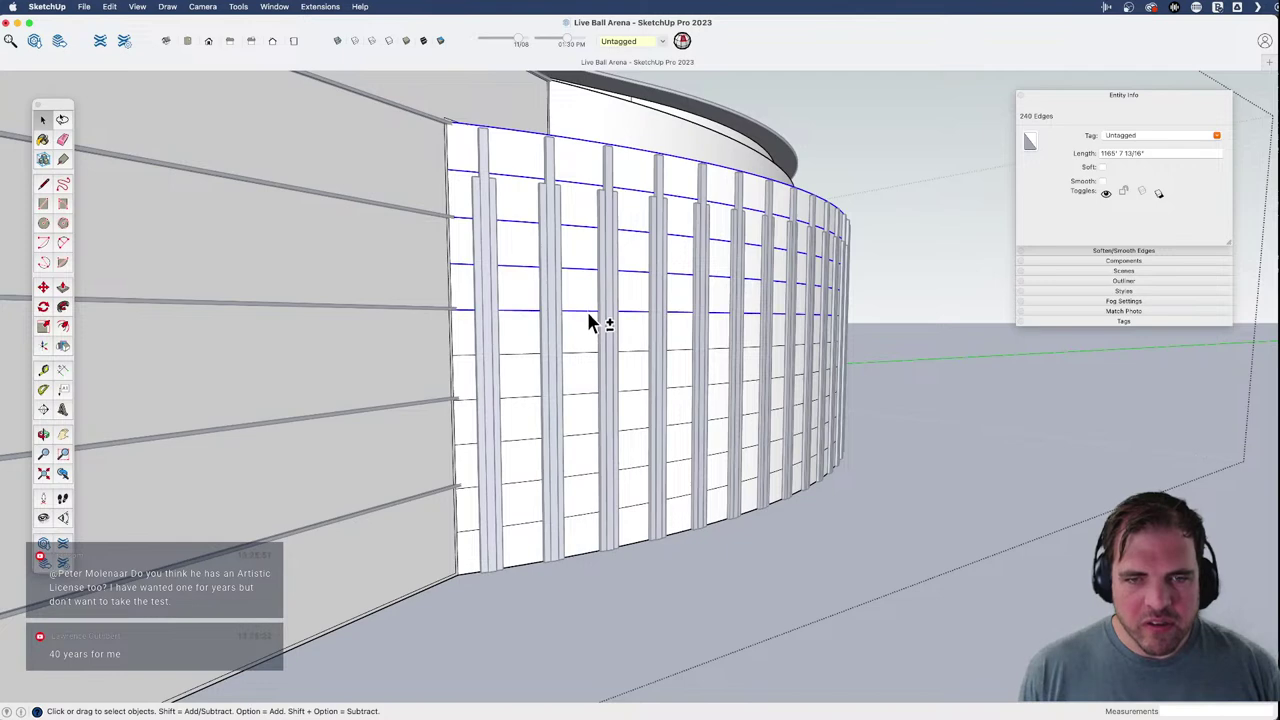
{"action": "scroll", "coordinate": [575, 363], "scroll_direction": "up", "scroll_amount": 3}
{"action": "left_click", "coordinate": [588, 349], "text": "shift"}
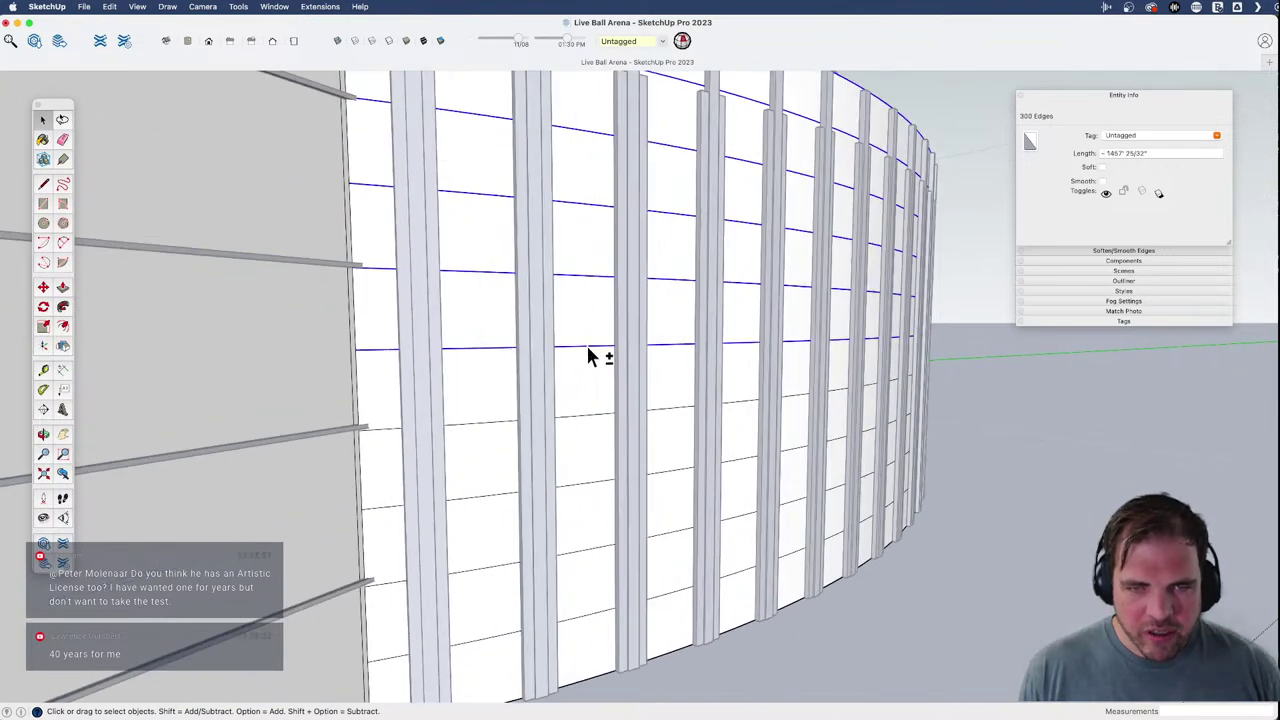
{"action": "left_click", "coordinate": [591, 418], "text": "shift"}
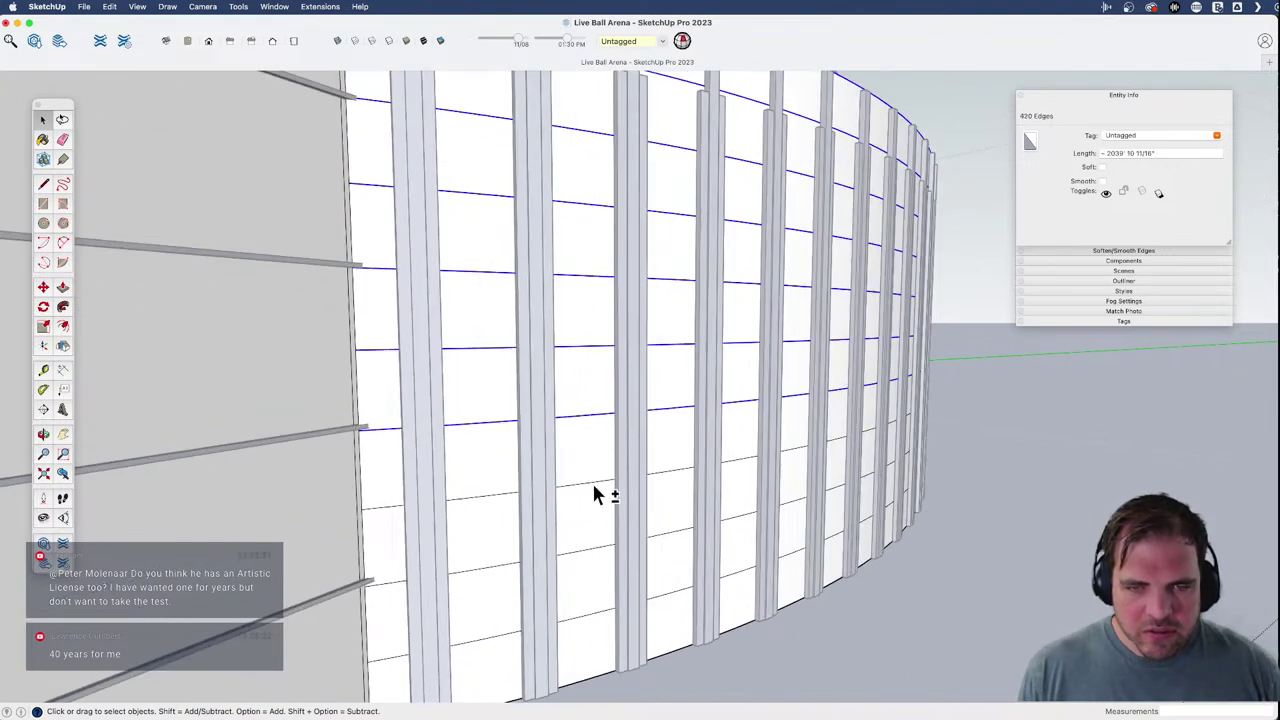
{"action": "scroll", "coordinate": [606, 486], "scroll_direction": "down", "scroll_amount": 5}
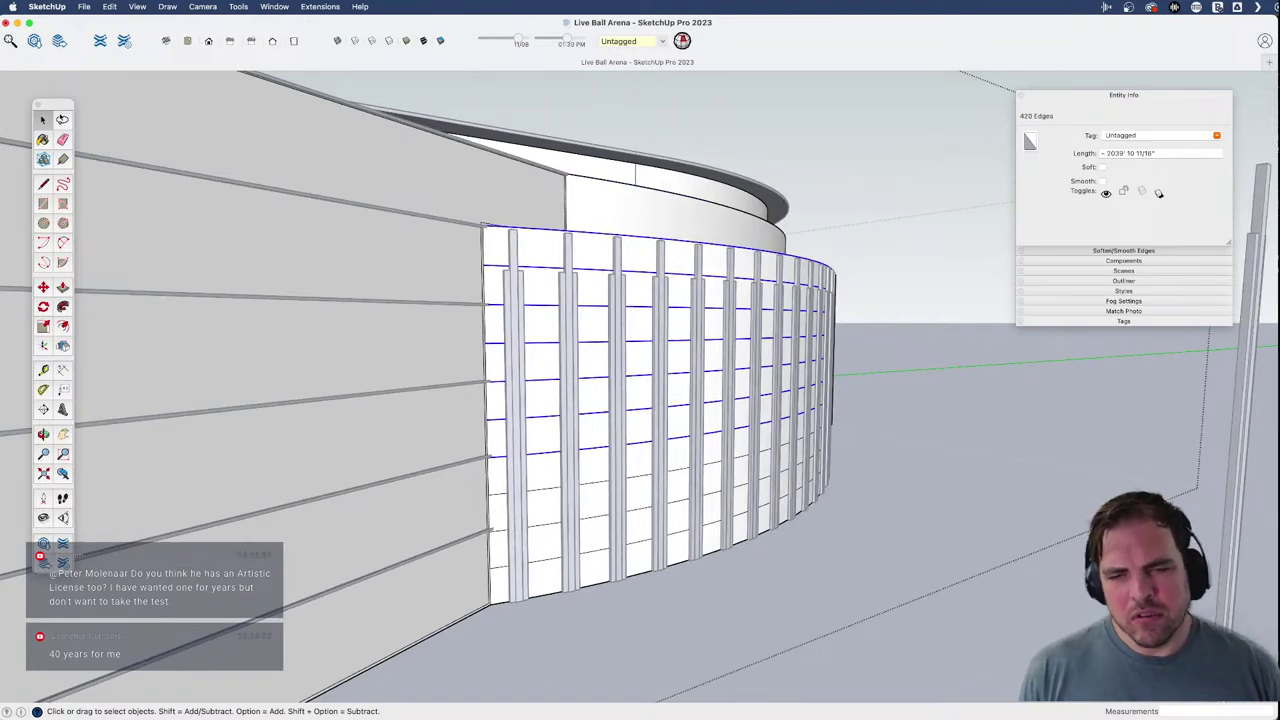
{"action": "key", "text": "super+Tab"}
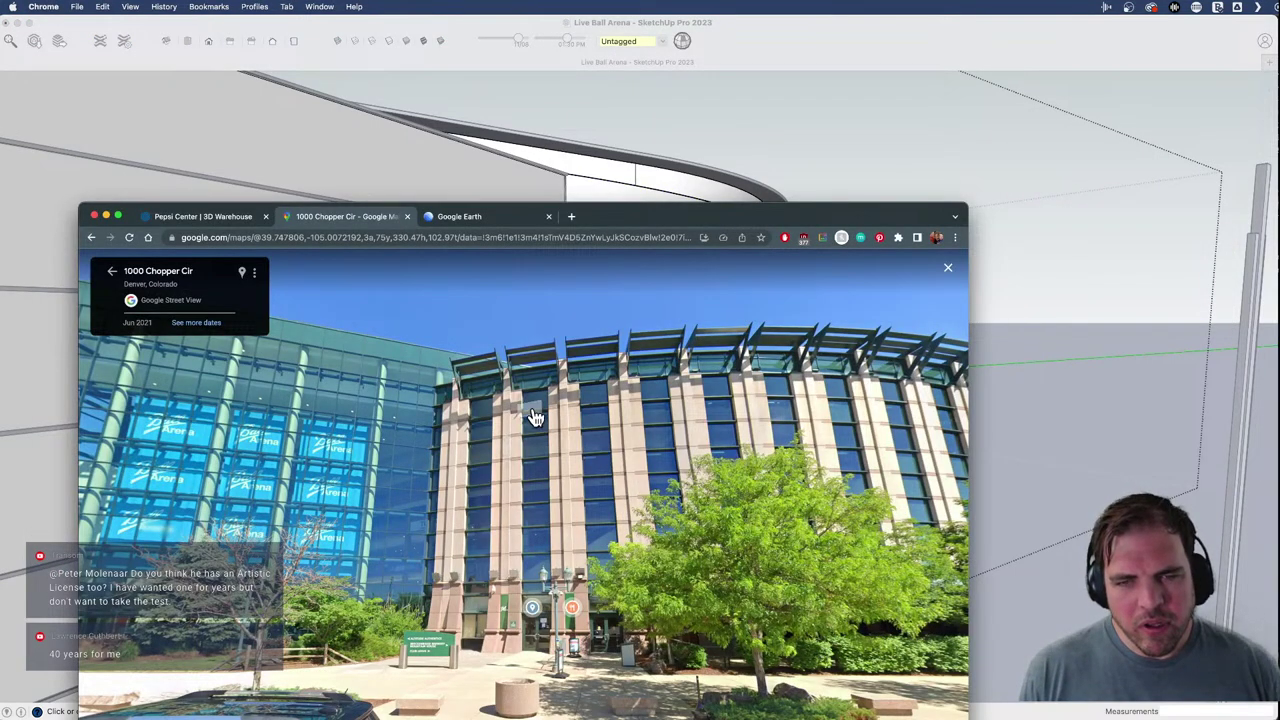
{"action": "key", "text": "super+Tab"}
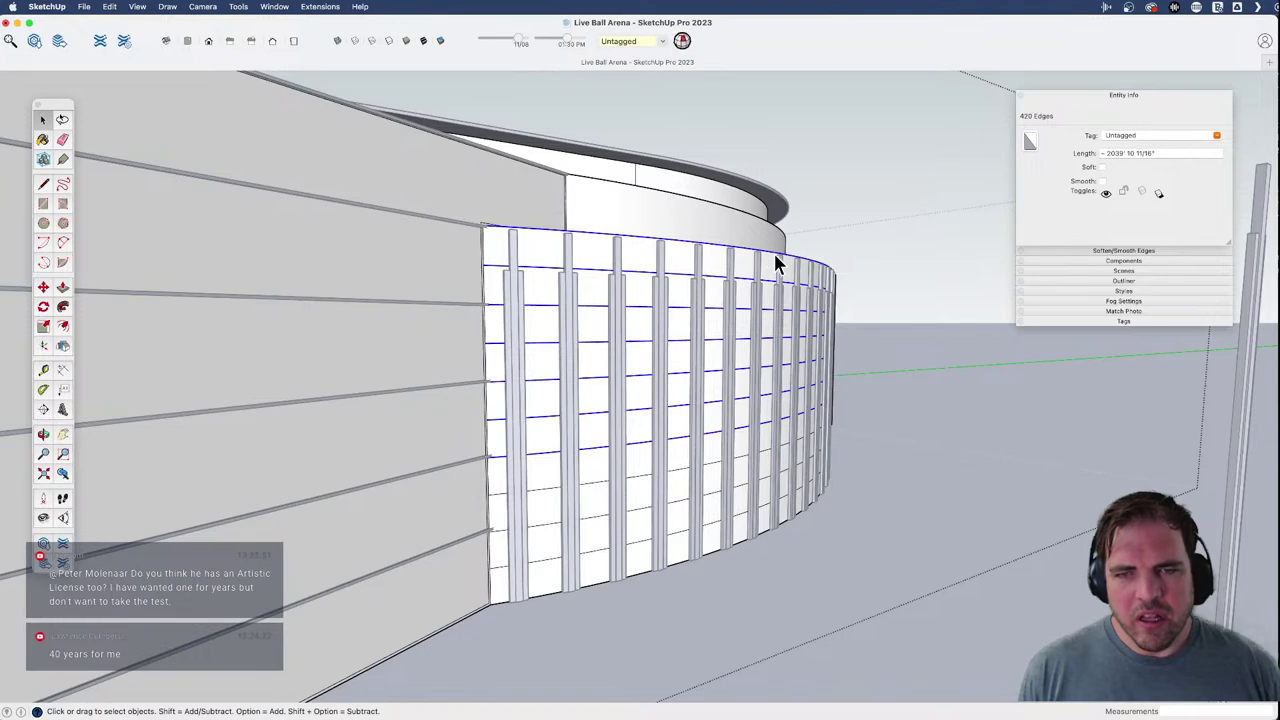
- Copy only the curved wall's top edge straight up by about 16'
{"action": "left_click", "coordinate": [774, 252]}
{"action": "scroll", "coordinate": [826, 250], "scroll_direction": "up", "scroll_amount": 5}
{"action": "middle_click_drag", "start_coordinate": [826, 250], "coordinate": [765, 336]}
{"action": "key", "text": "m"}
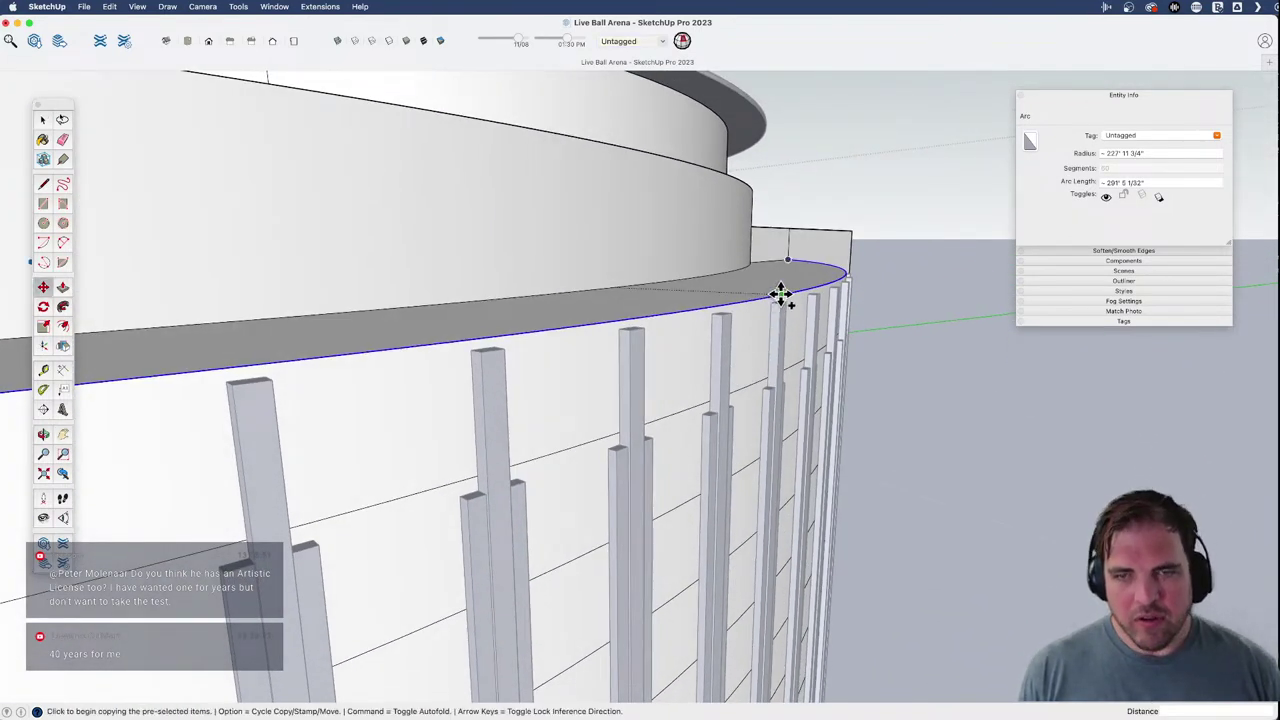
{"action": "middle_click_drag", "start_coordinate": [786, 286], "coordinate": [760, 309]}
{"action": "key", "text": "alt"}
{"action": "left_click", "coordinate": [822, 277]}
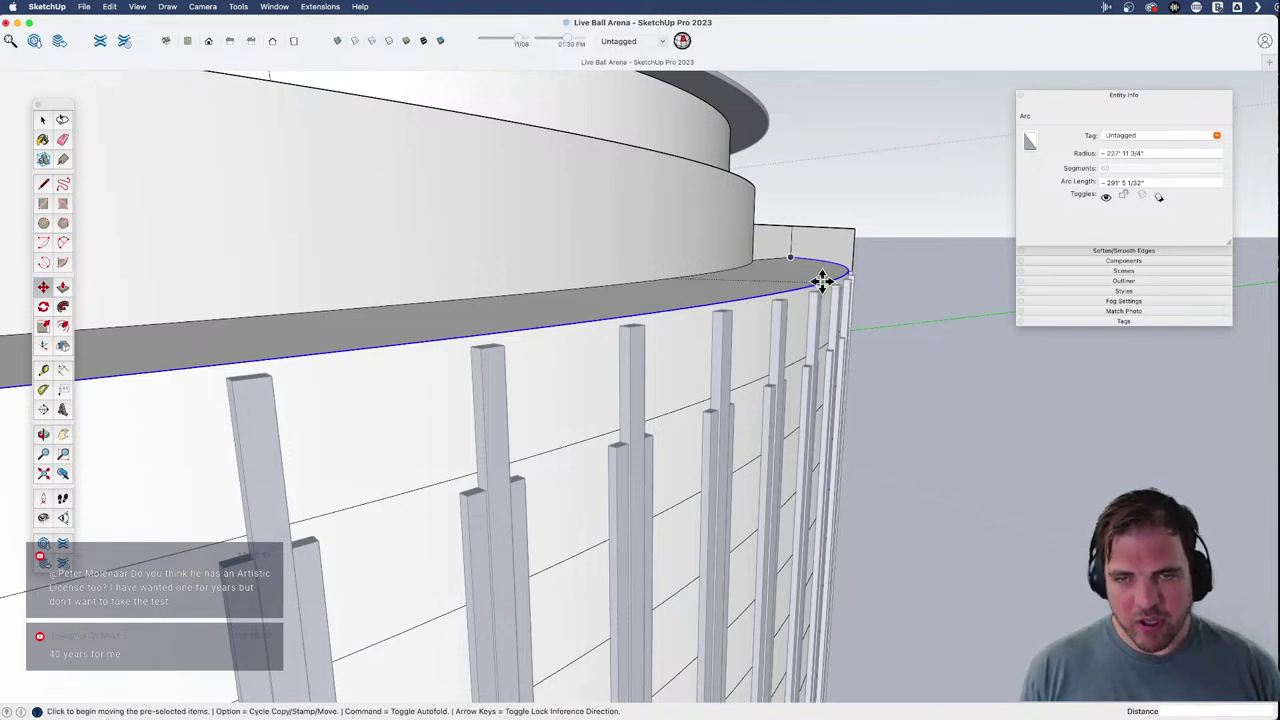
{"action": "left_click", "coordinate": [822, 280]}
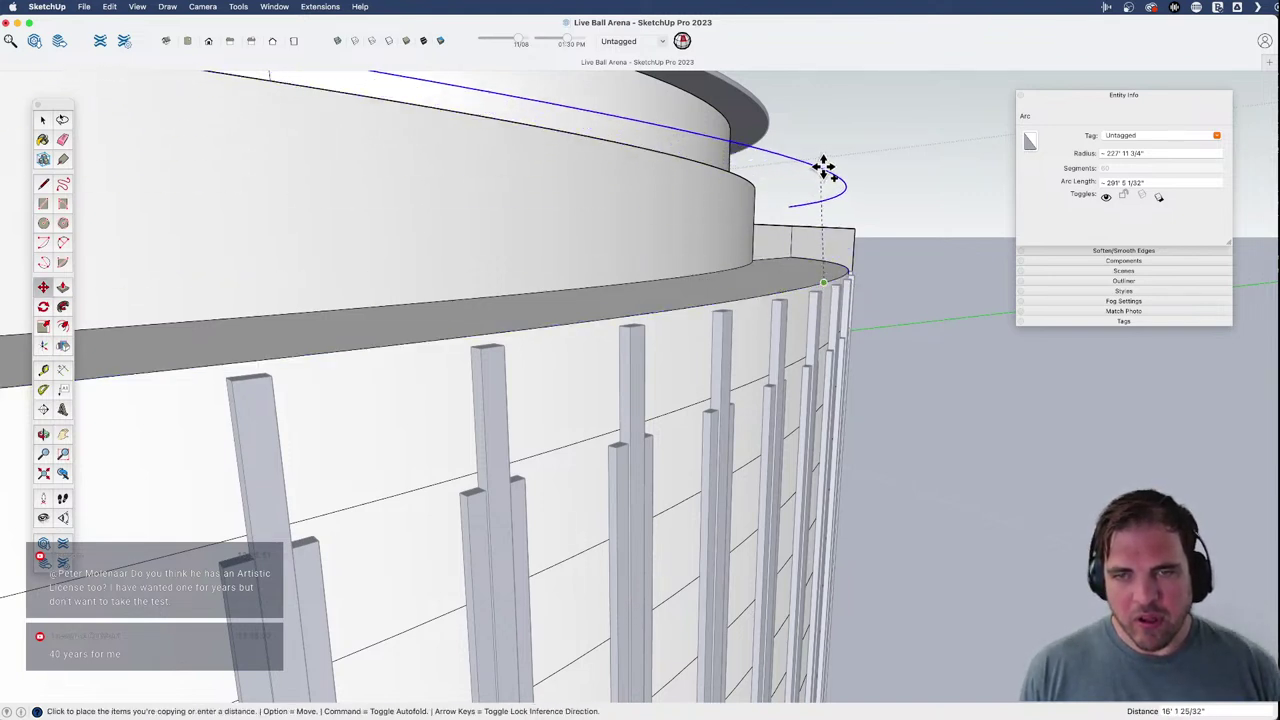
{"action": "left_click", "coordinate": [826, 164]}
- Offset the raised arc outward by 9"
{"action": "key", "text": "f"}
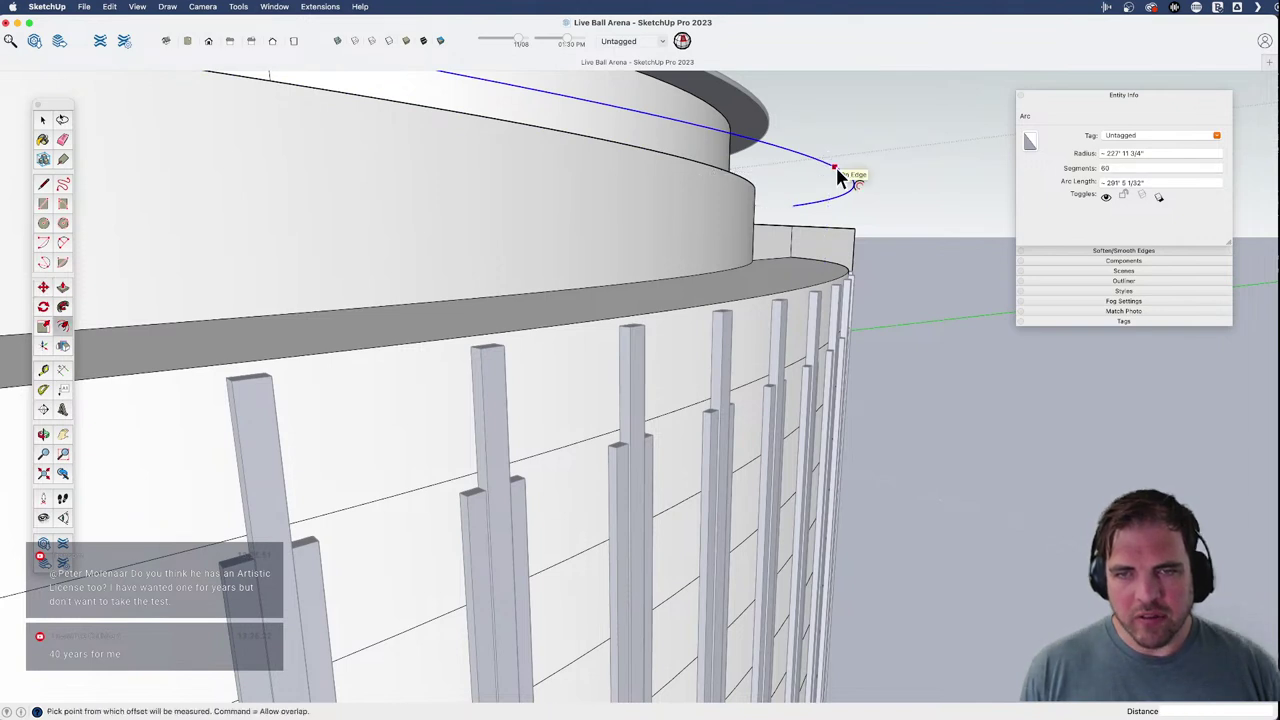
{"action": "left_click", "coordinate": [838, 172]}
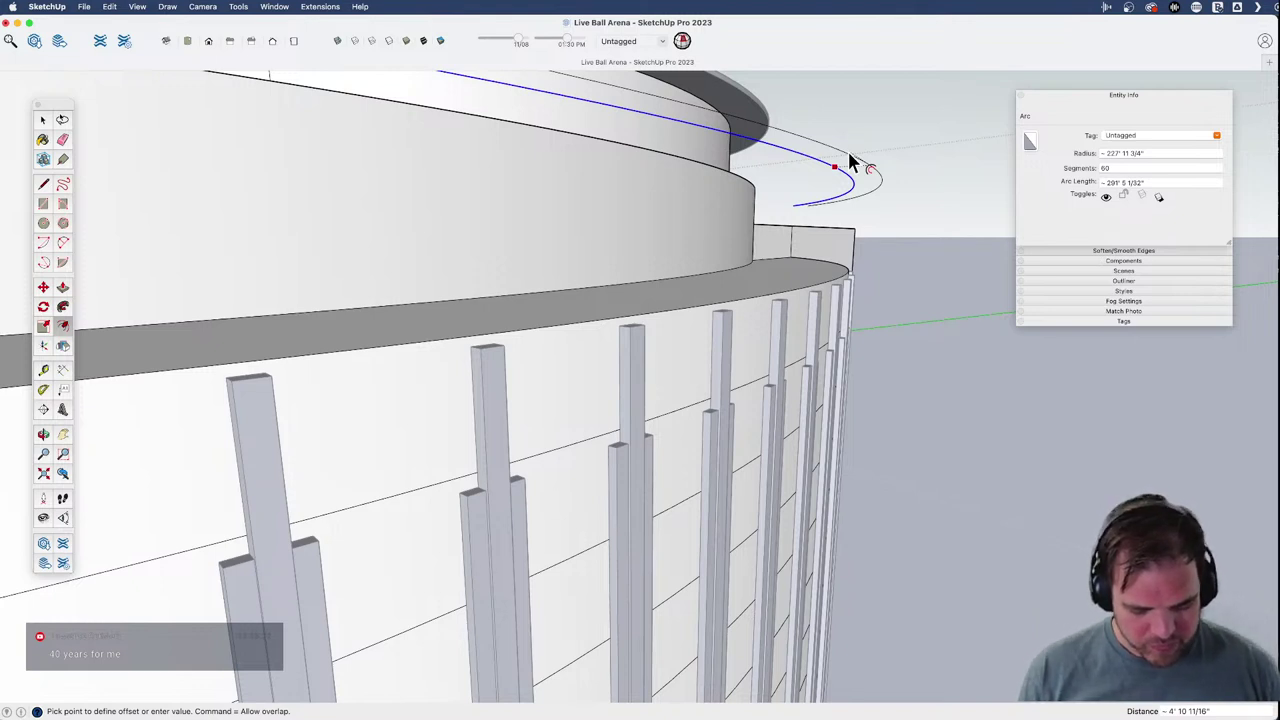
{"action": "type", "text": "9"}
{"action": "key", "text": "Return"}
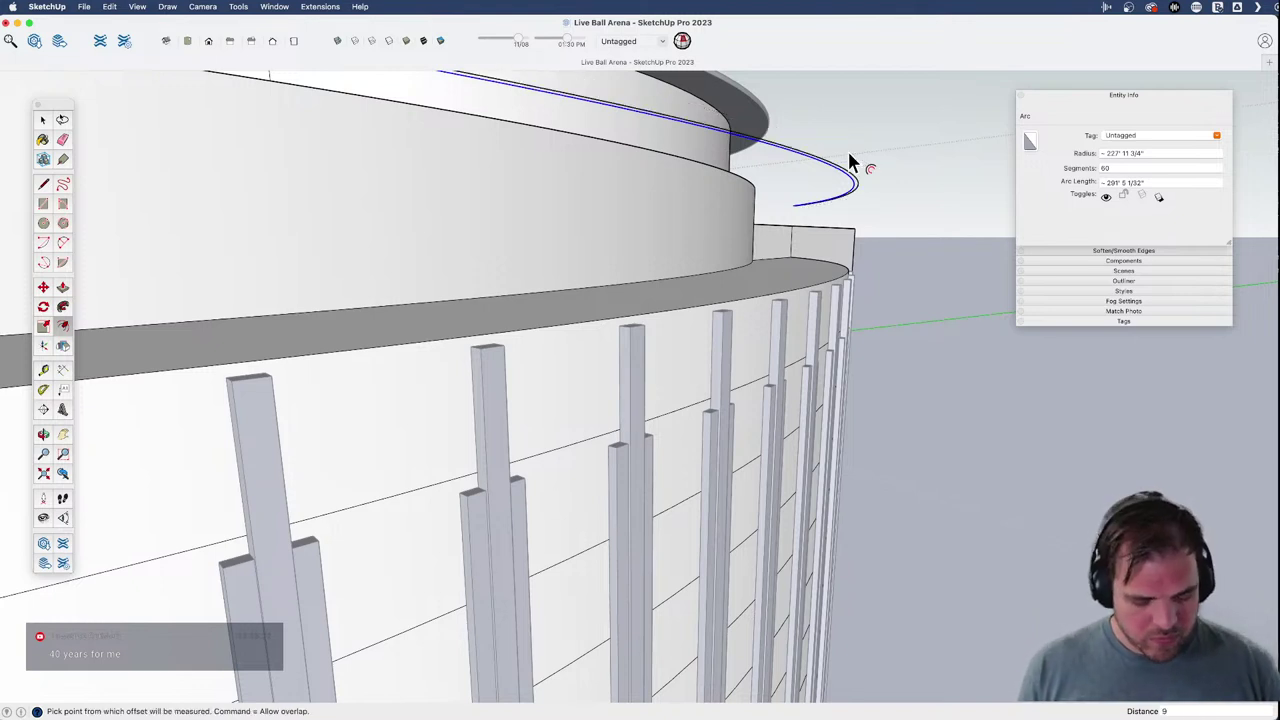
- Draw a short line joining the far end of the raised arc to the end of its offset copy
{"action": "middle_click_drag", "start_coordinate": [770, 247], "coordinate": [835, 226]}
{"action": "scroll", "coordinate": [820, 246], "scroll_direction": "up", "scroll_amount": 6}
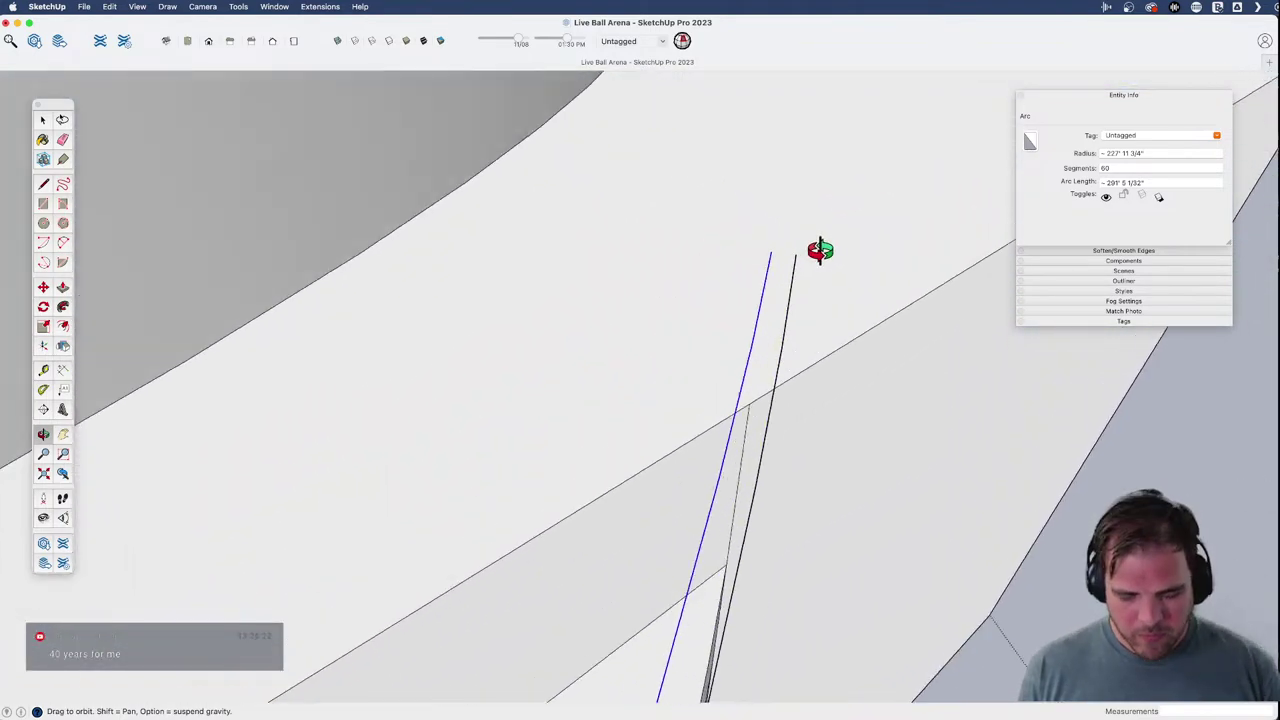
{"action": "key", "text": "l"}
{"action": "left_click", "coordinate": [747, 250]}
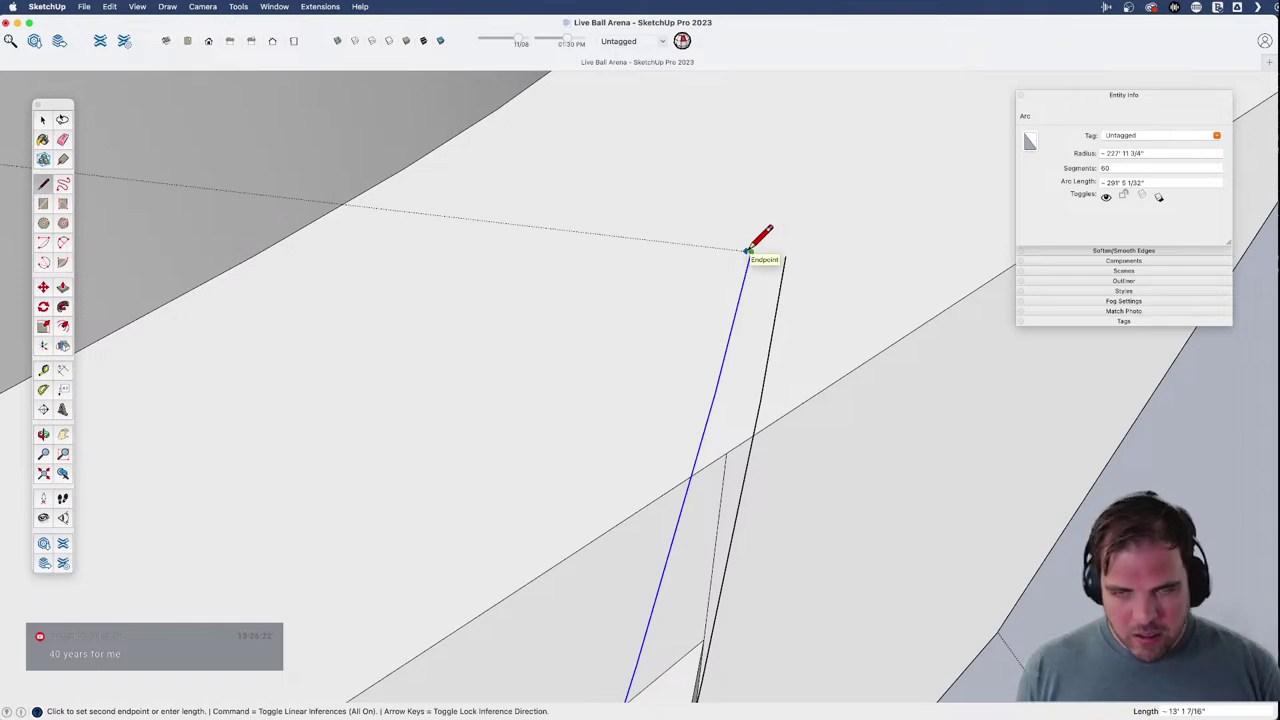
{"action": "key", "text": "Escape"}
{"action": "left_click", "coordinate": [750, 251]}
{"action": "left_click", "coordinate": [786, 257]}
{"action": "scroll", "coordinate": [894, 225], "scroll_direction": "down", "scroll_amount": 3}
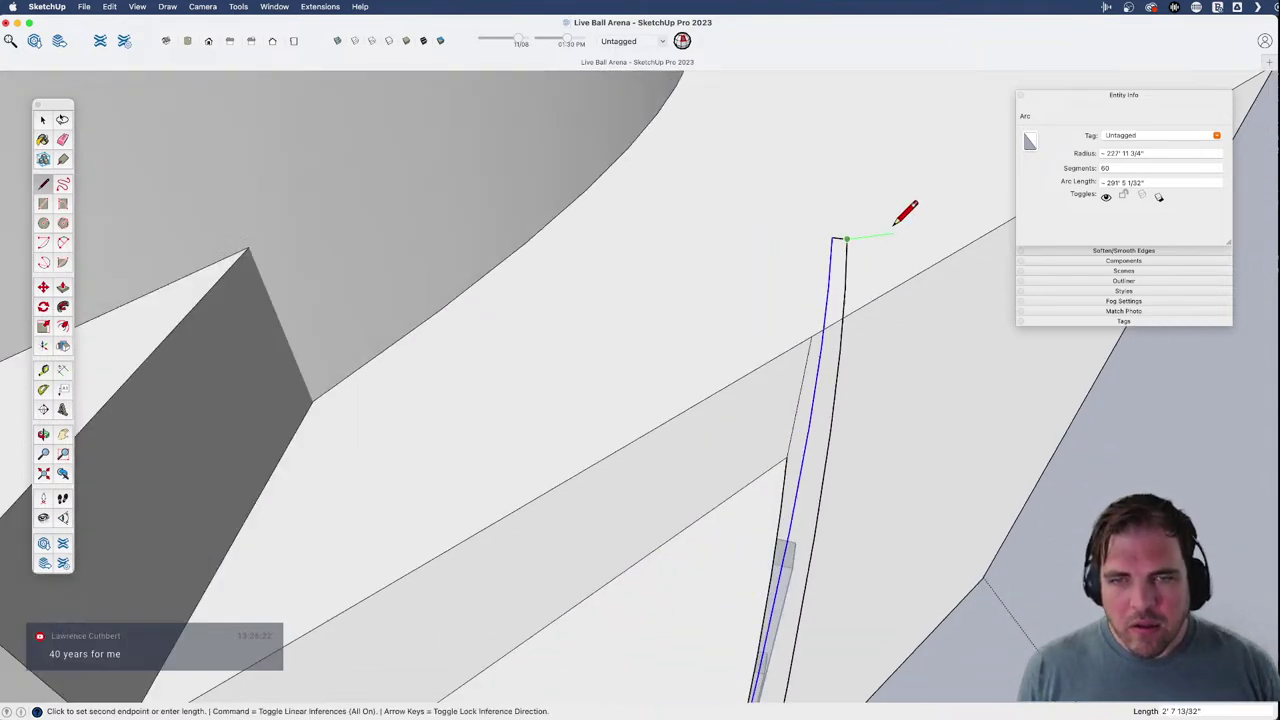
- Close the other end of the raised strip with a 9" line joining the arc to its offset copy
{"action": "key", "text": "space"}
{"action": "scroll", "coordinate": [891, 237], "scroll_direction": "down", "scroll_amount": 6}
{"action": "key", "text": "h"}
{"action": "left_click_drag", "start_coordinate": [554, 523], "coordinate": [830, 425]}
{"action": "scroll", "coordinate": [120, 548], "scroll_direction": "up", "scroll_amount": 3}
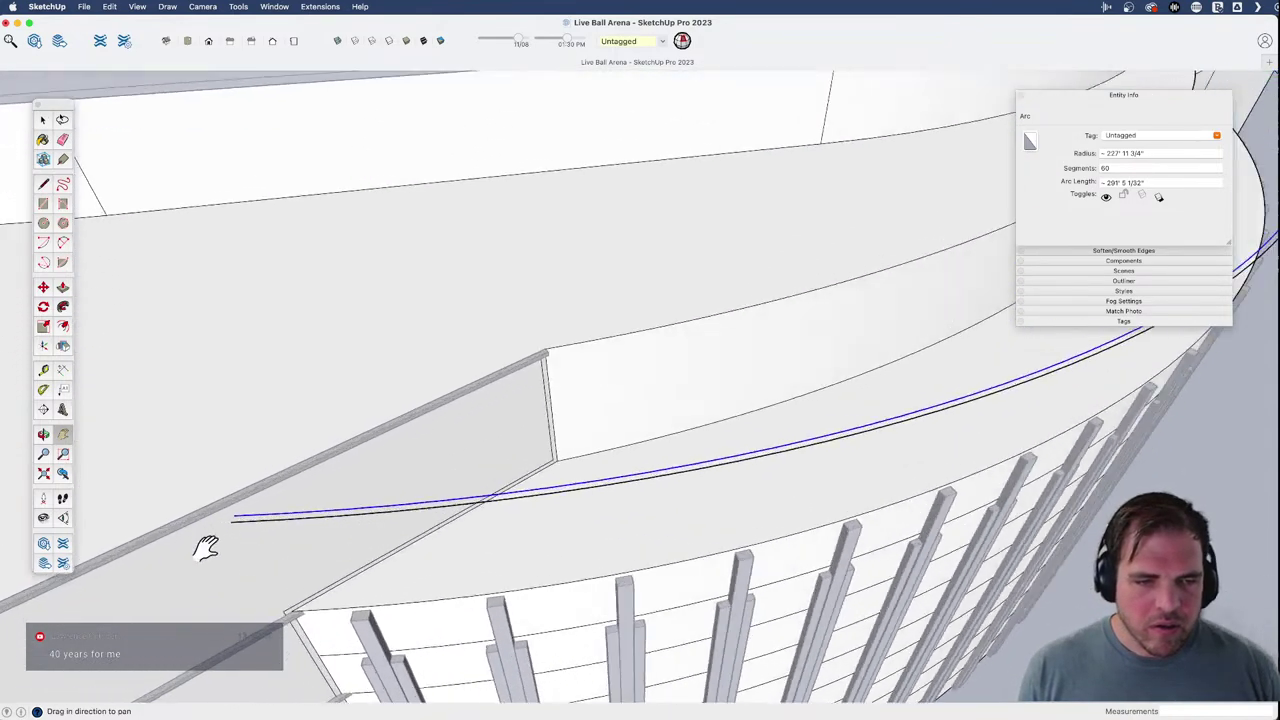
{"action": "scroll", "coordinate": [240, 517], "scroll_direction": "up", "scroll_amount": 5}
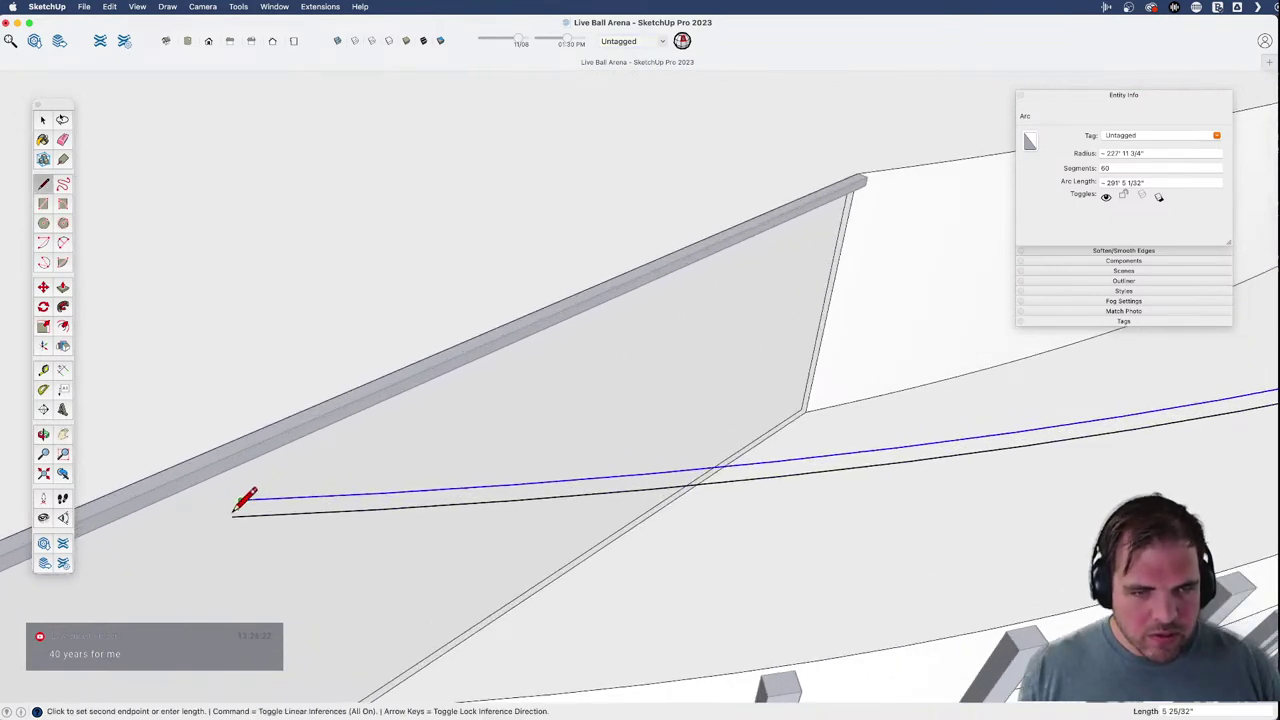
{"action": "scroll", "coordinate": [232, 515], "scroll_direction": "up", "scroll_amount": 1}
{"action": "left_click", "coordinate": [245, 514]}
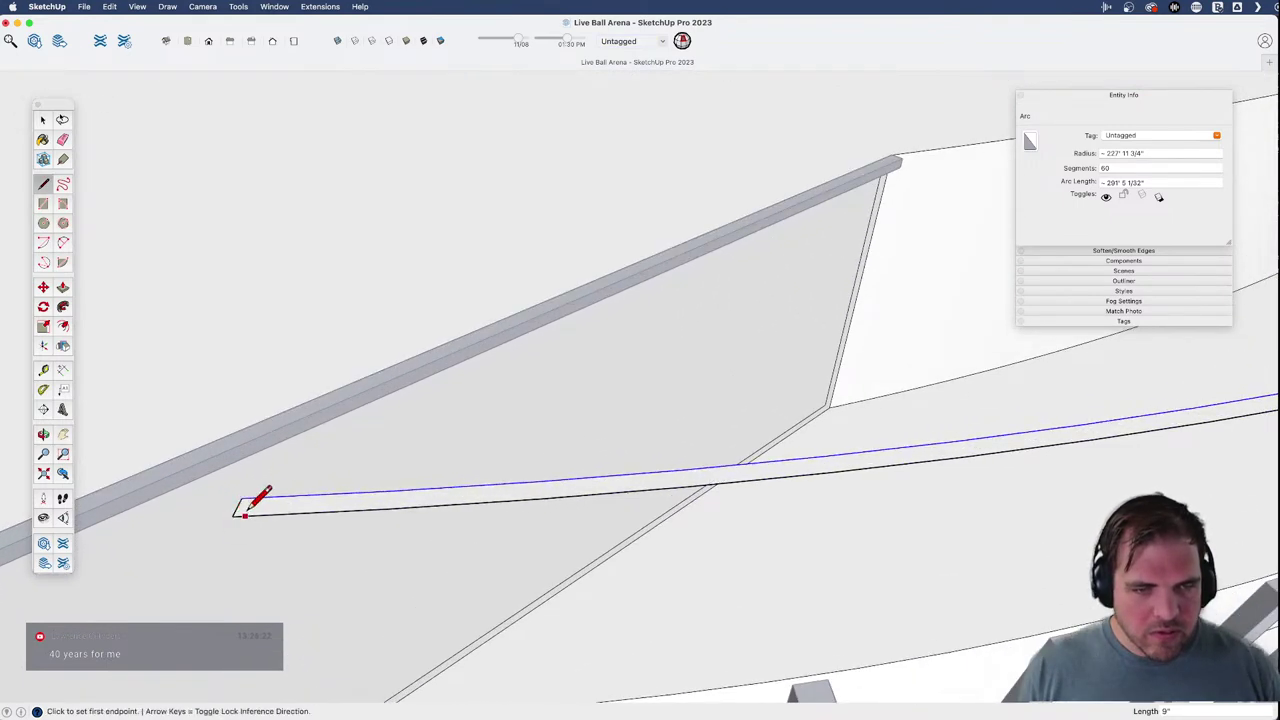
- Push/Pull the raised strip's curved face to a thickness of 8"
{"action": "key", "text": "p"}
{"action": "left_click", "coordinate": [299, 515]}
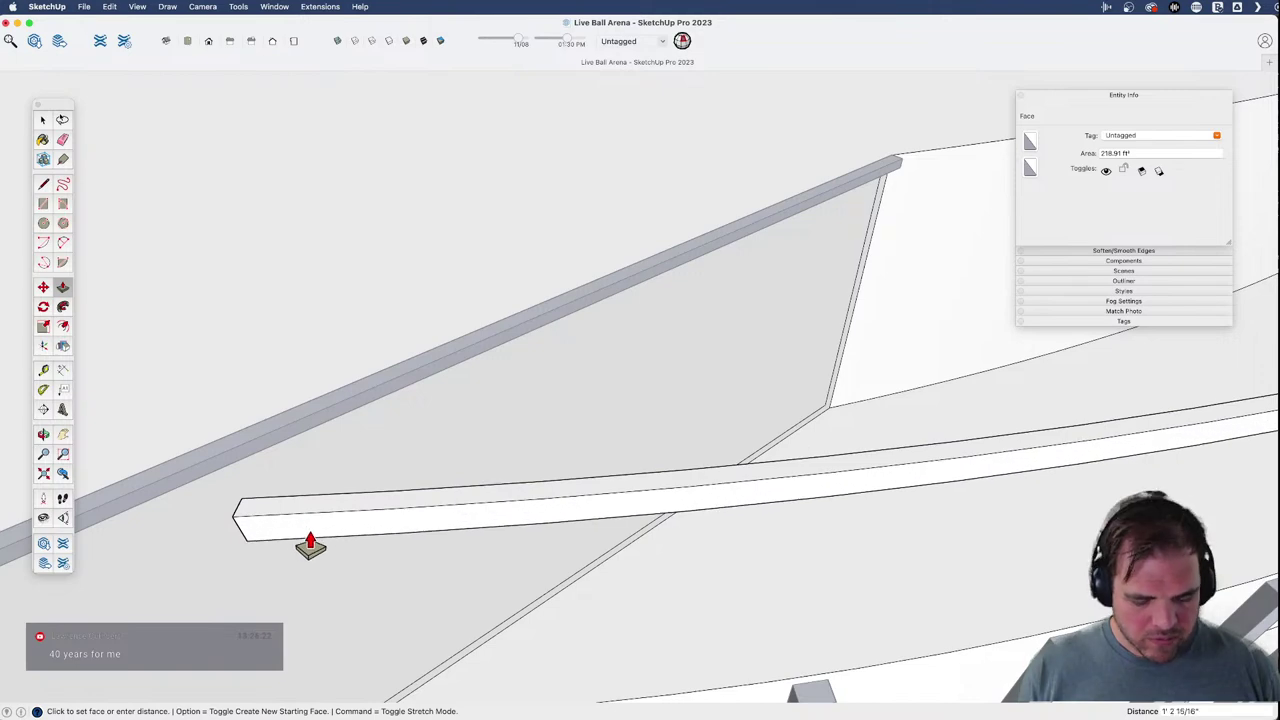
{"action": "type", "text": "8"}
{"action": "key", "text": "Return"}
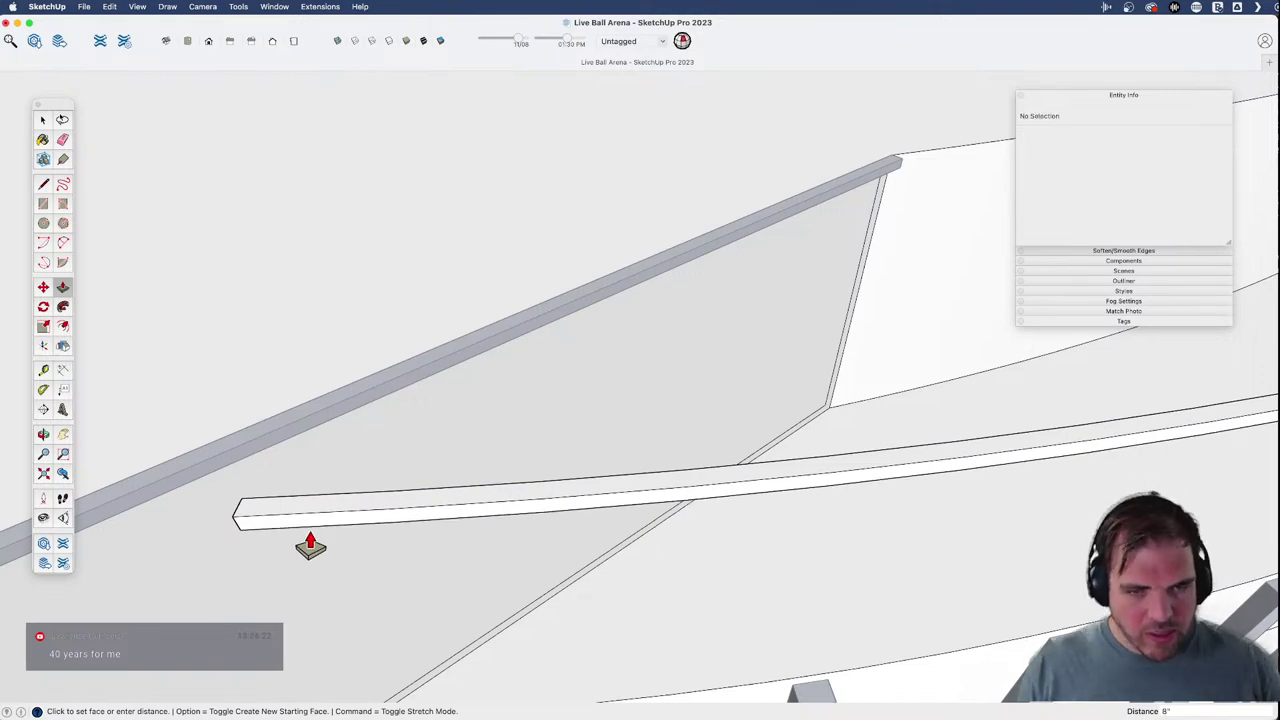
- Select the whole curved trim solid and make it a component with the default definition name
{"action": "key", "text": "space"}
{"action": "triple_click", "coordinate": [329, 514]}
{"action": "key", "text": "g"}
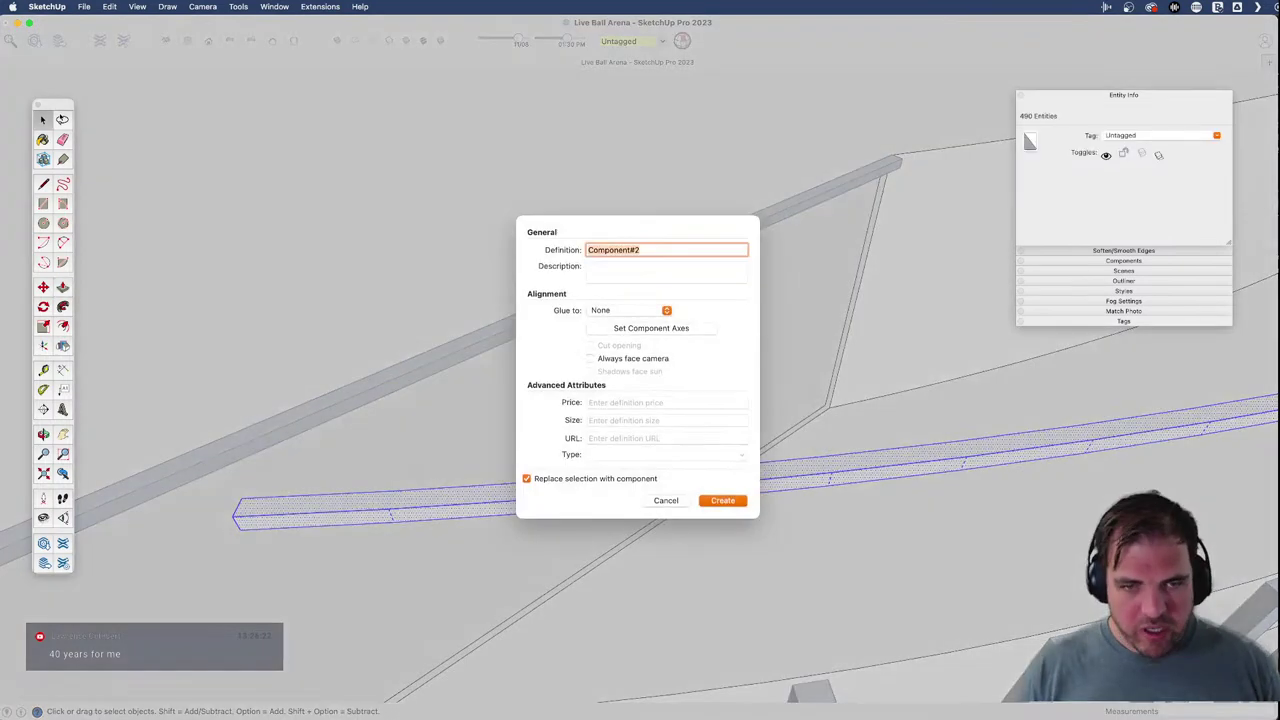
{"action": "key", "text": "Return"}
- Move the curved trim component straight down about 16' 4" onto the pillared wall's top edge
{"action": "middle_click_drag", "start_coordinate": [400, 480], "coordinate": [651, 372]}
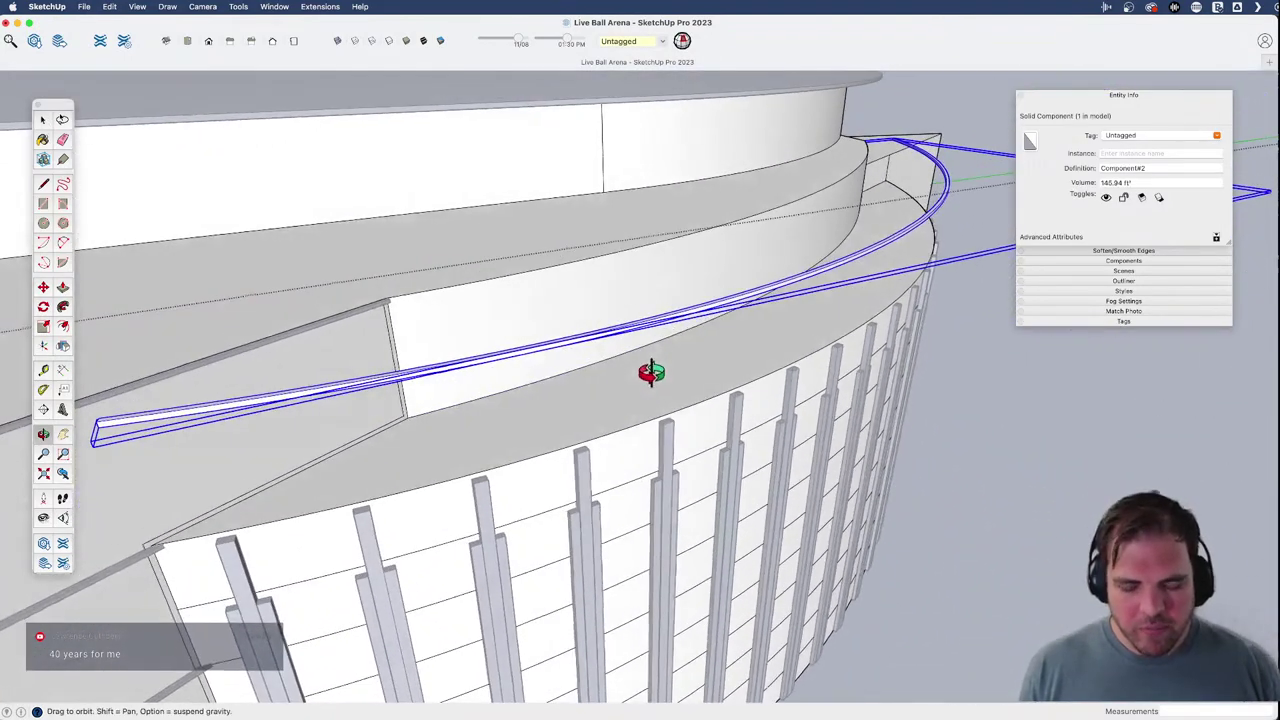
{"action": "key", "text": "m"}
{"action": "scroll", "coordinate": [763, 294], "scroll_direction": "up", "scroll_amount": 4}
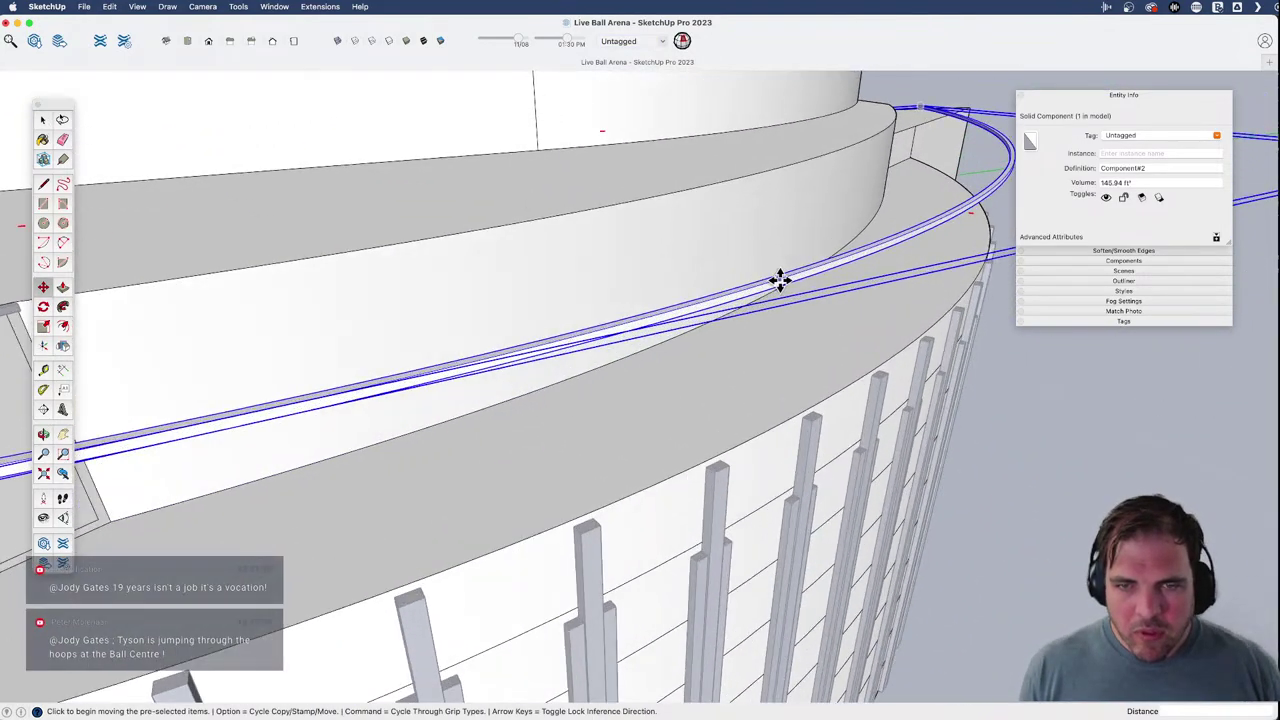
{"action": "left_click", "coordinate": [780, 278]}
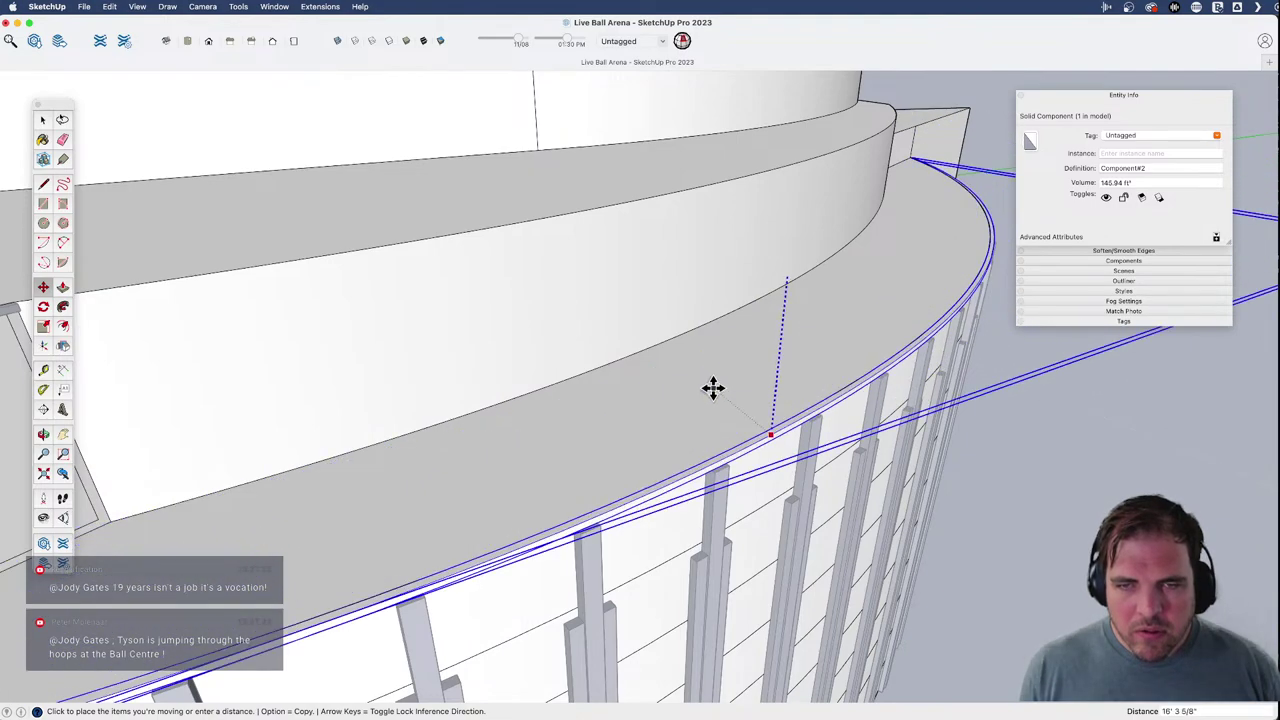
{"action": "middle_click_drag", "start_coordinate": [717, 391], "coordinate": [585, 425], "text": "shift"}
{"action": "scroll", "coordinate": [733, 419], "scroll_direction": "down", "scroll_amount": 1}
{"action": "key", "text": "space"}
{"action": "key", "text": "super+z"}
{"action": "scroll", "coordinate": [732, 417], "scroll_direction": "down", "scroll_amount": 3}
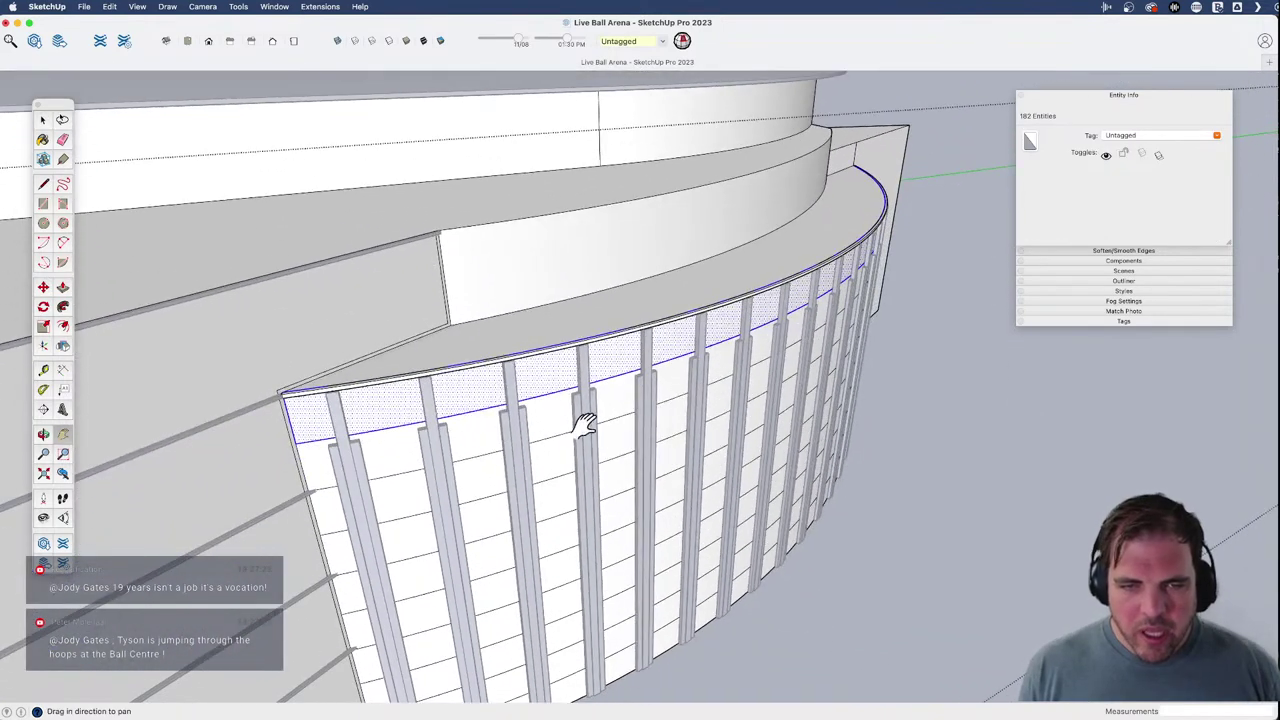
- Erase all the horizontal division edges from the curved pillared wall
{"action": "key", "text": "e"}
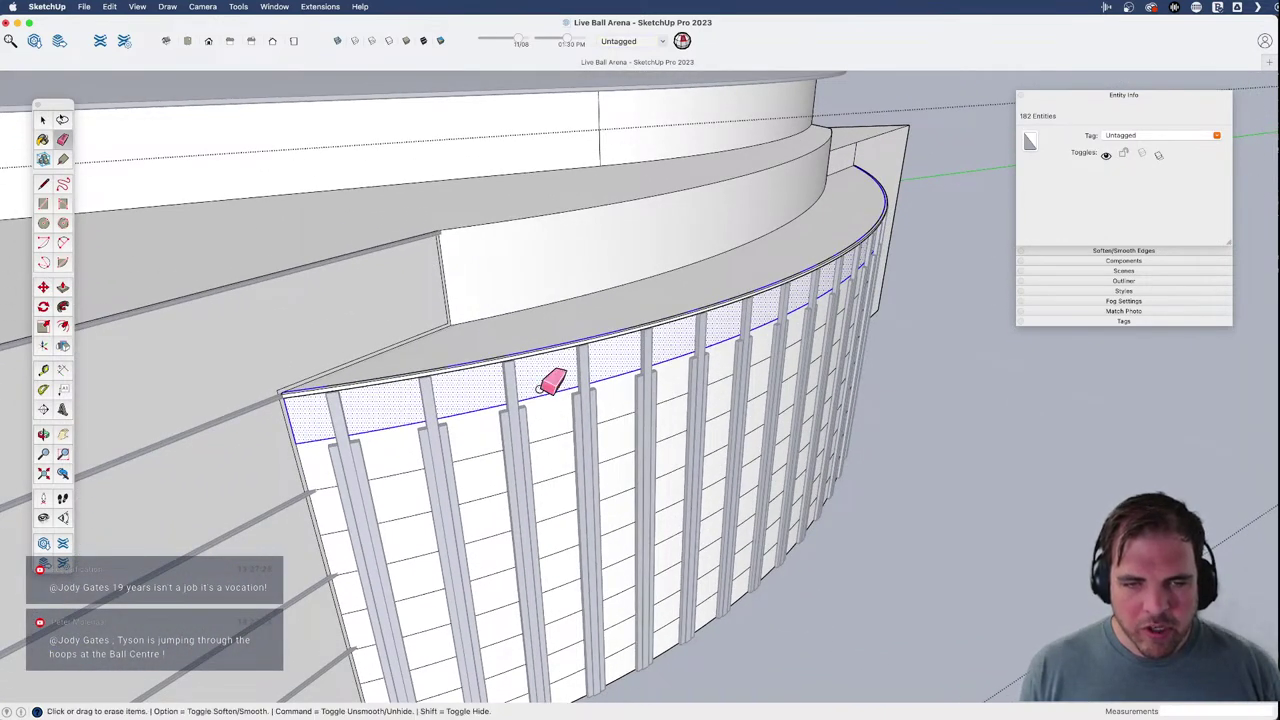
{"action": "left_click_drag", "start_coordinate": [543, 371], "coordinate": [586, 663]}
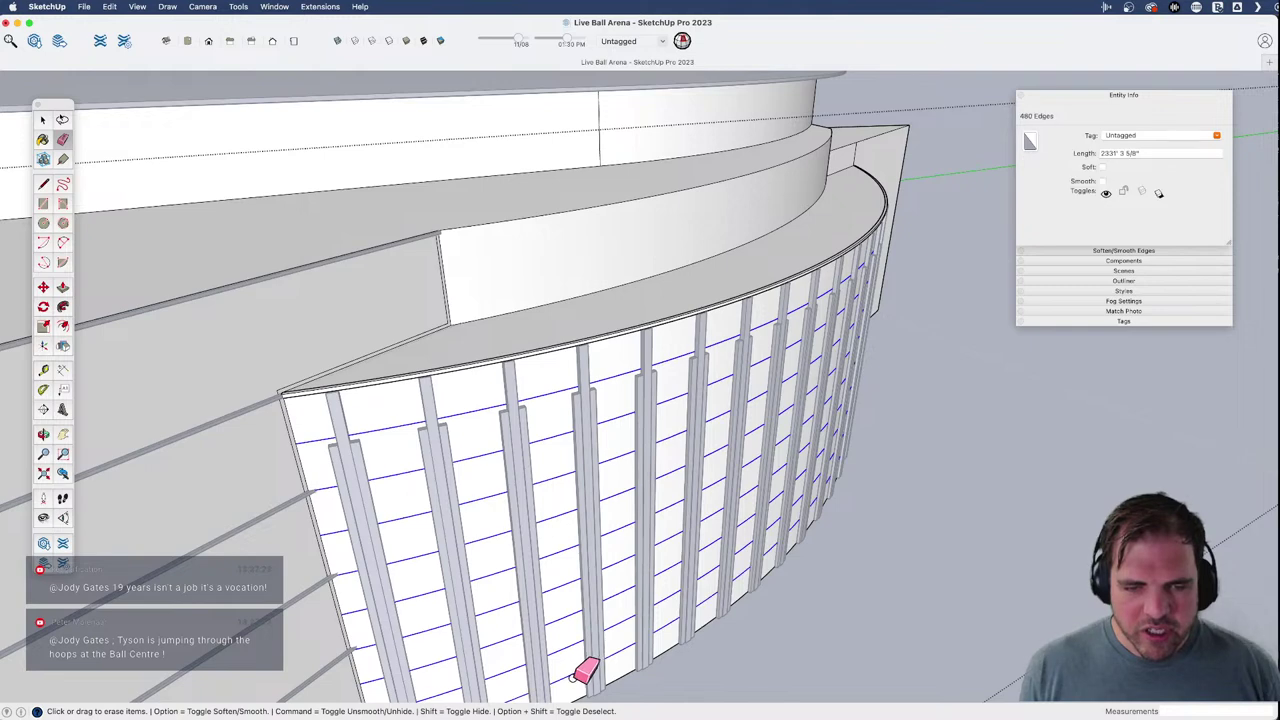
{"action": "key", "text": "space"}
- Copy the curved trim component straight down 96' from the wall's top edge to its base
{"action": "left_click", "coordinate": [616, 333]}
{"action": "middle_click_drag", "start_coordinate": [616, 333], "coordinate": [640, 316], "text": "shift"}
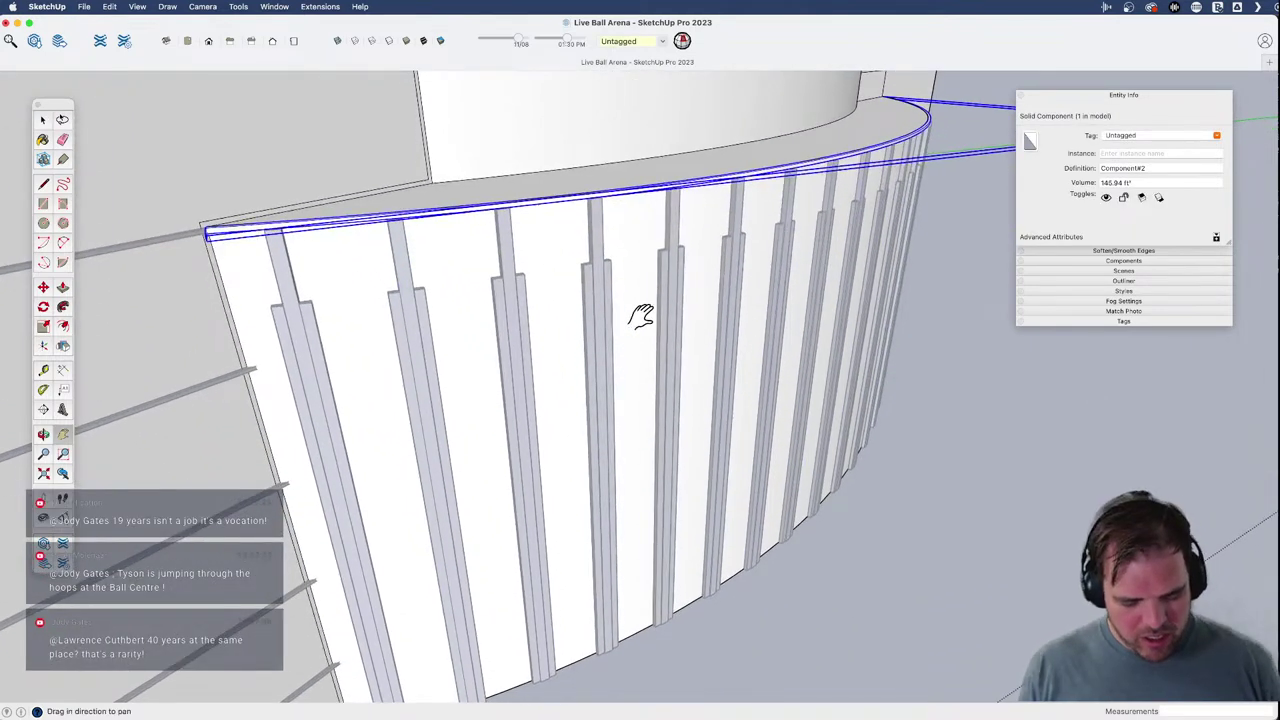
{"action": "key", "text": "m"}
{"action": "key", "text": "alt"}
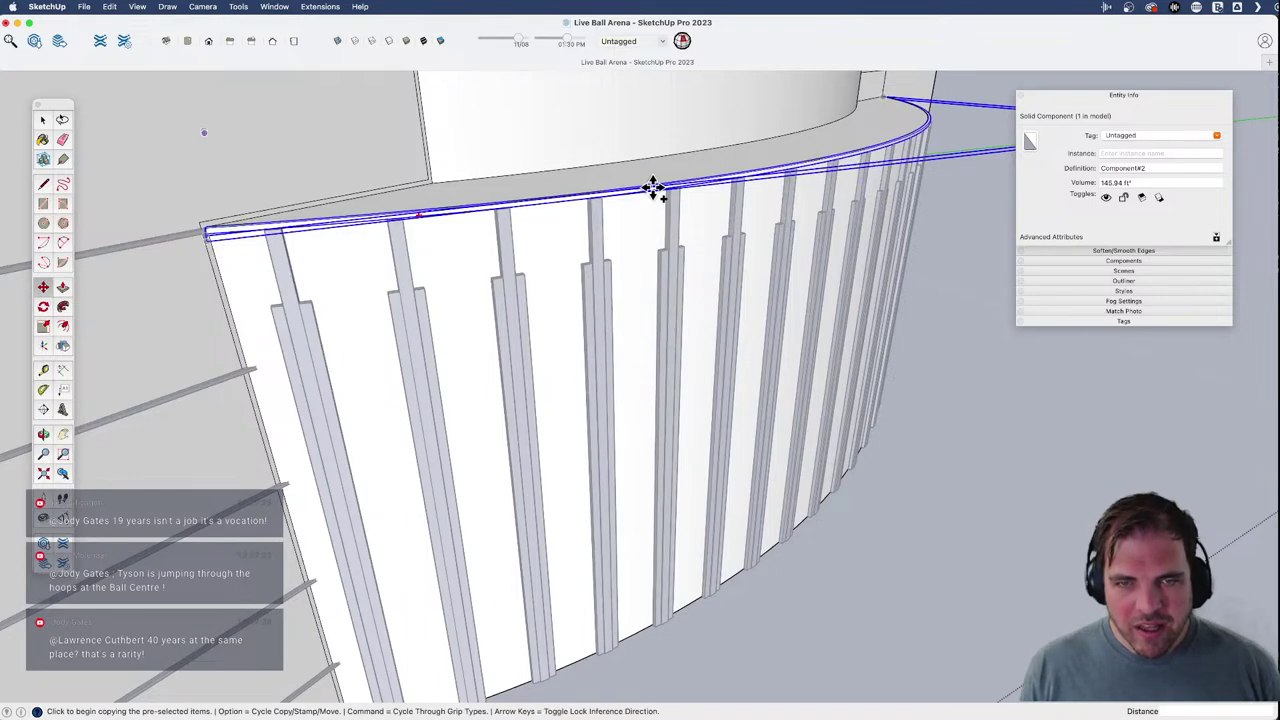
{"action": "left_click", "coordinate": [651, 188]}
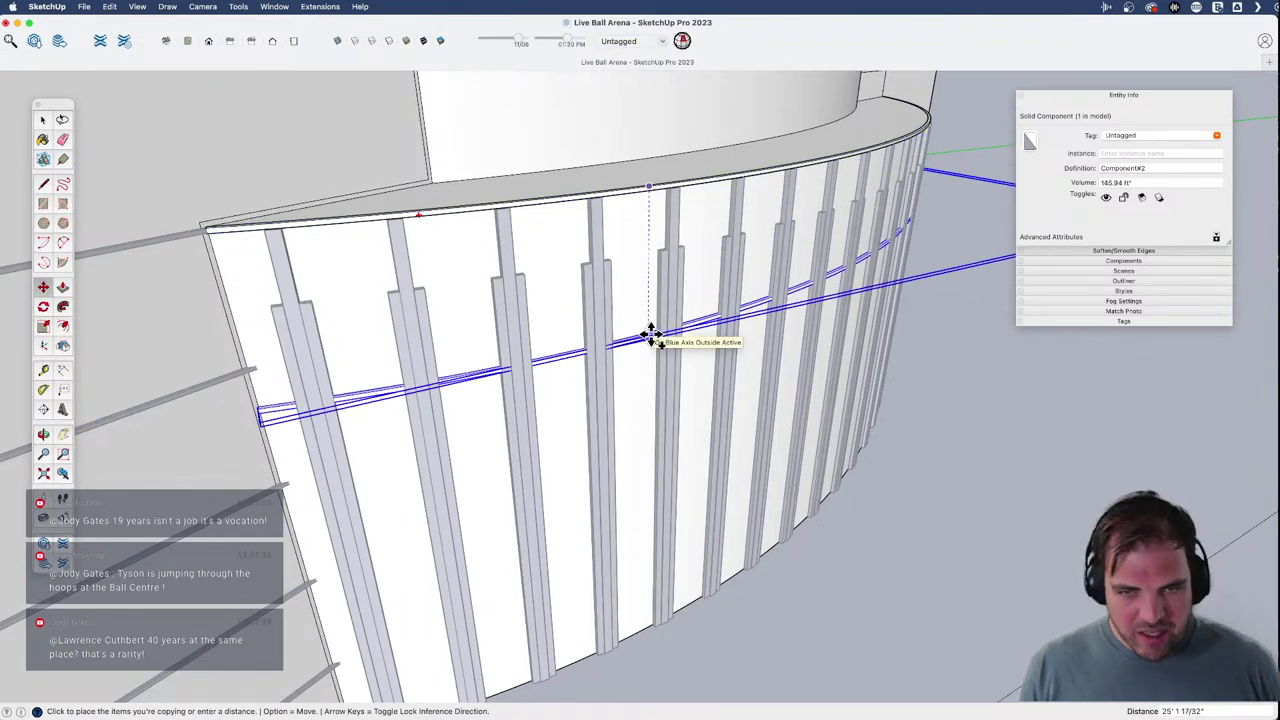
{"action": "key", "text": "alt"}
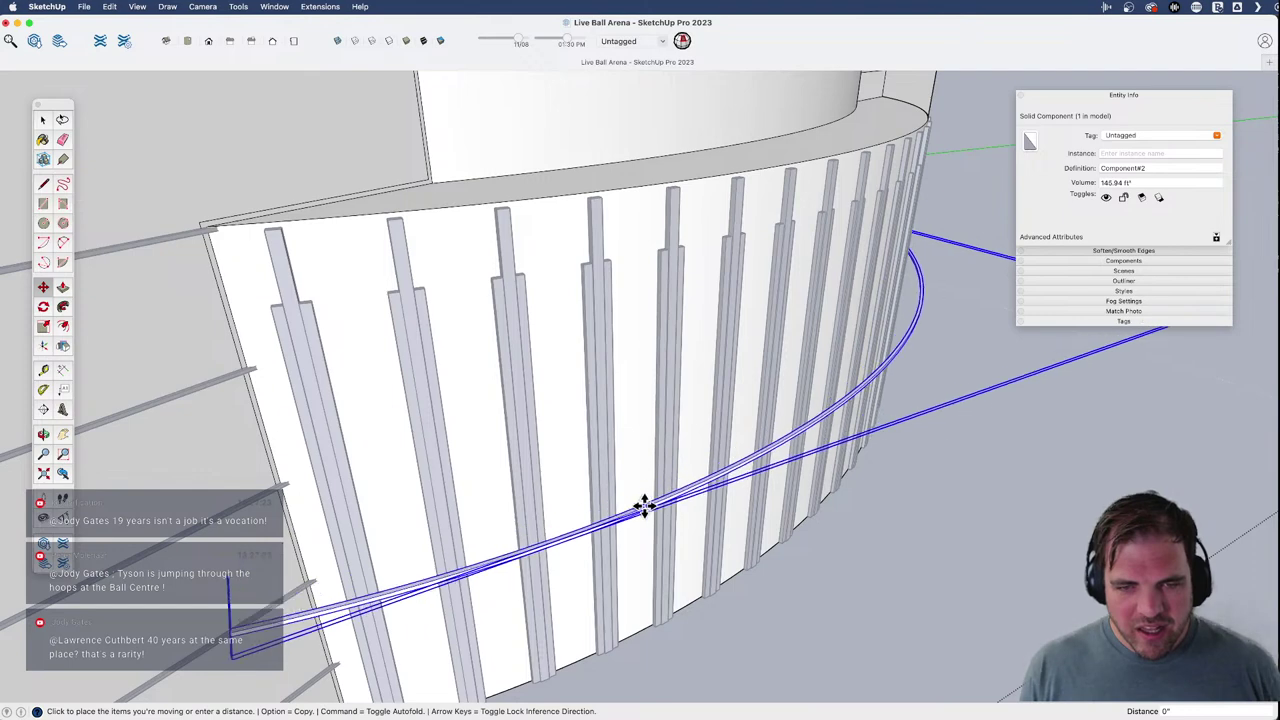
{"action": "key", "text": "alt"}
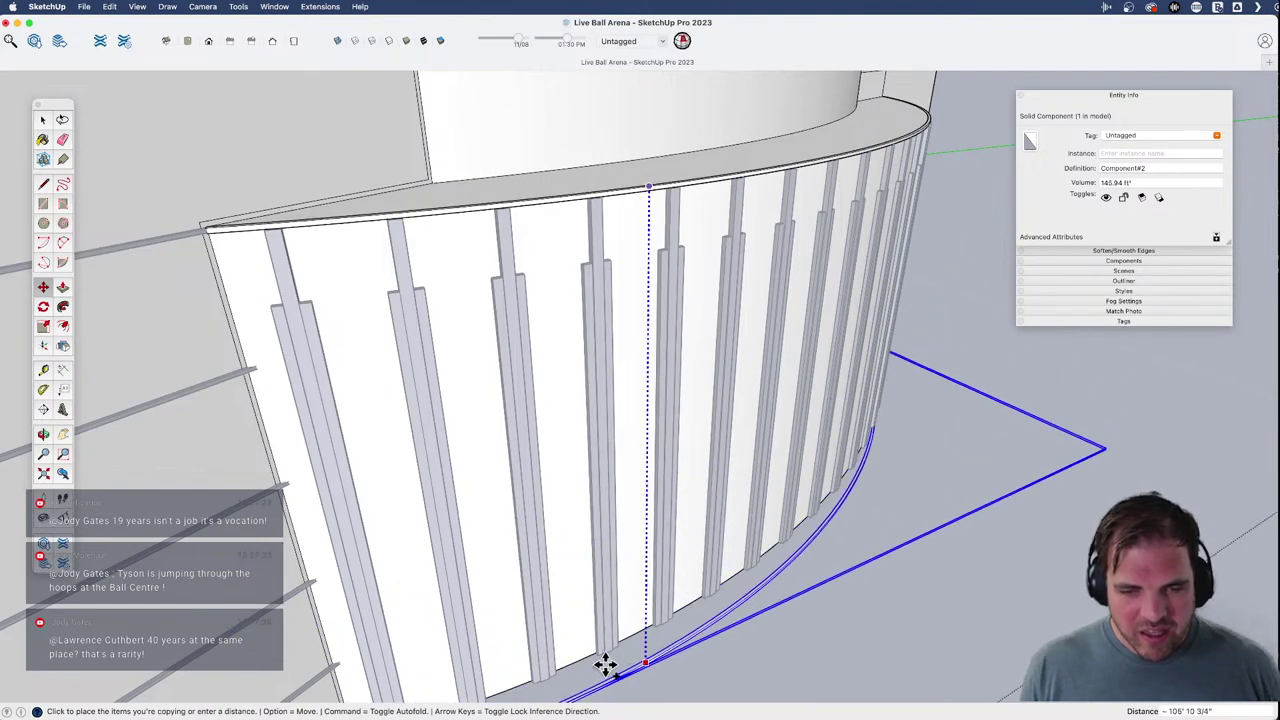
{"action": "left_click", "coordinate": [605, 665]}
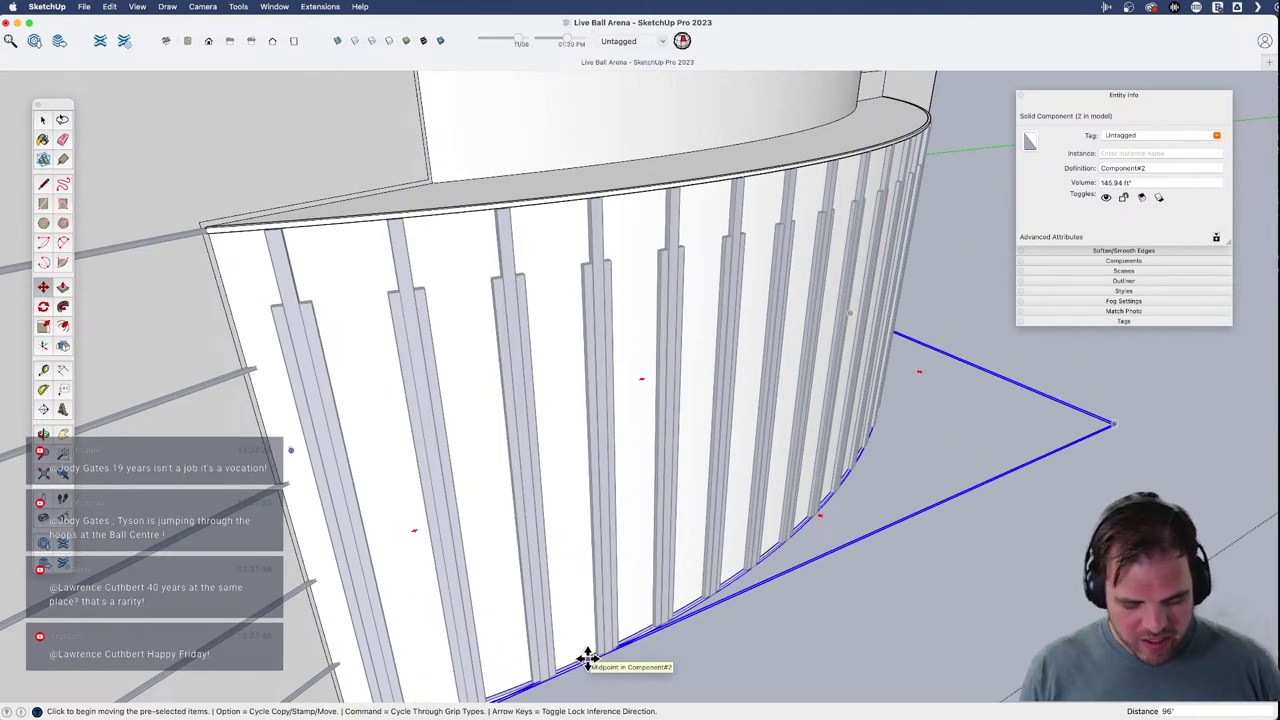
- Divide the copy distance into 10 evenly spaced trims and erase the lowest one at the wall's base
{"action": "type", "text": "10/"}
{"action": "key", "text": "Return"}
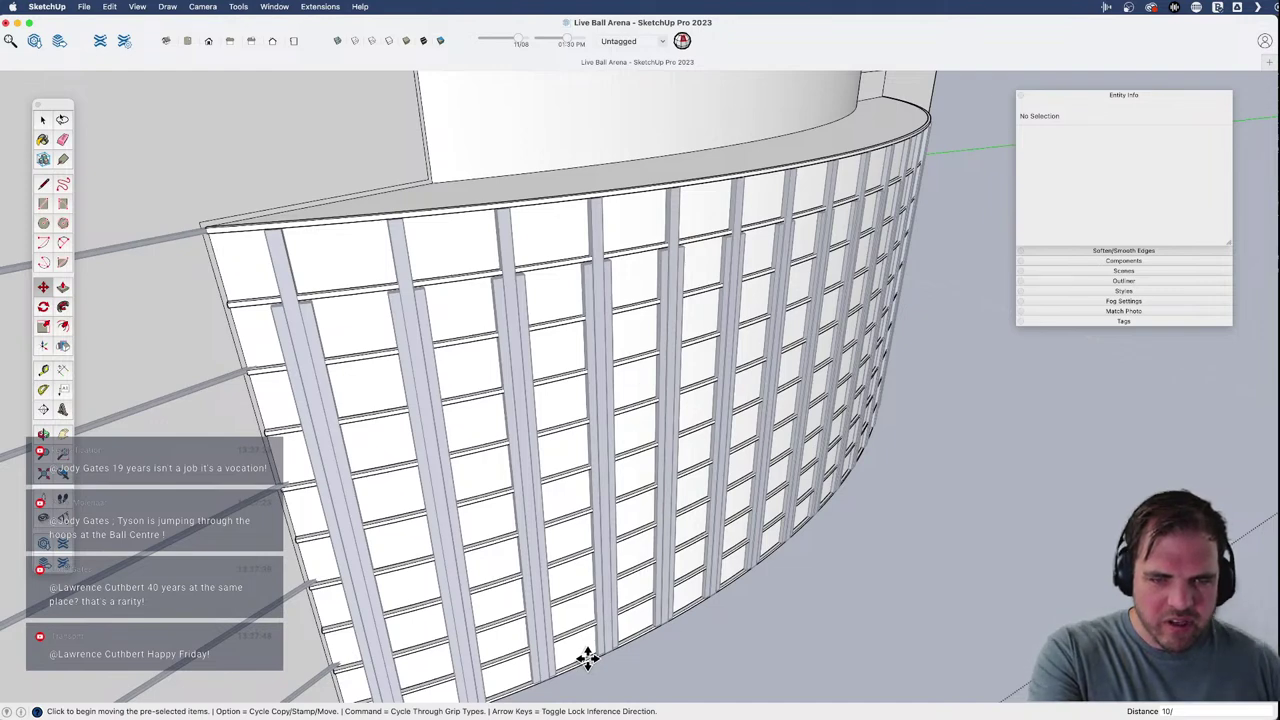
{"action": "key", "text": "e"}
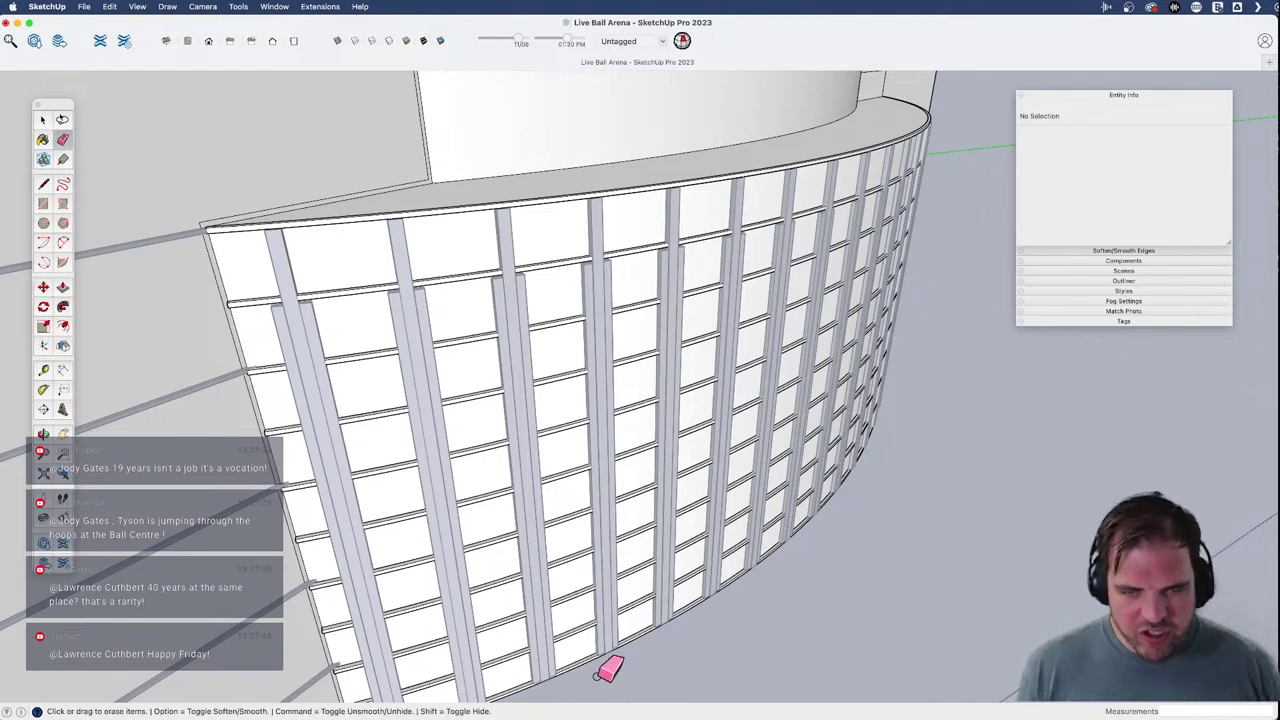
{"action": "left_click", "coordinate": [592, 664]}
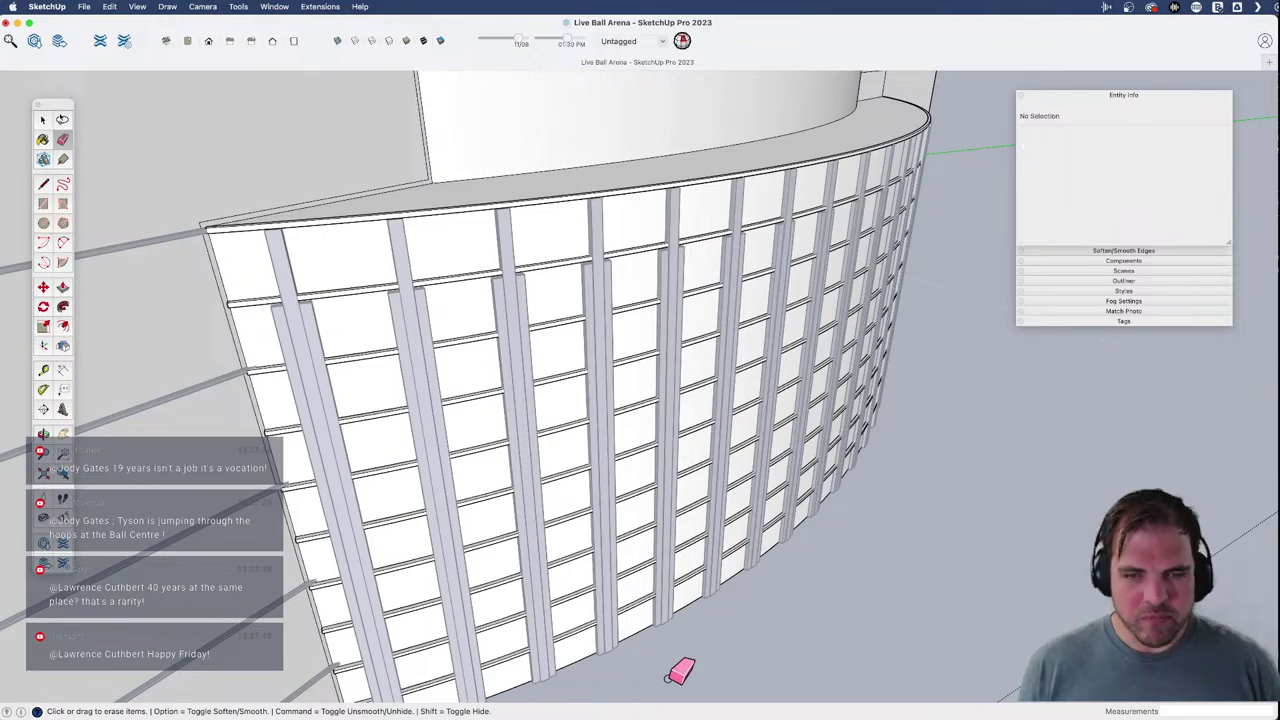
- Open the pillar component and pull the tops of both side strips up to the underside of the horizontal trim above them
{"action": "scroll", "coordinate": [668, 678], "scroll_direction": "down", "scroll_amount": 3}
{"action": "middle_click_drag", "start_coordinate": [668, 678], "coordinate": [623, 363], "text": "shift"}
{"action": "scroll", "coordinate": [623, 300], "scroll_direction": "up", "scroll_amount": 6}
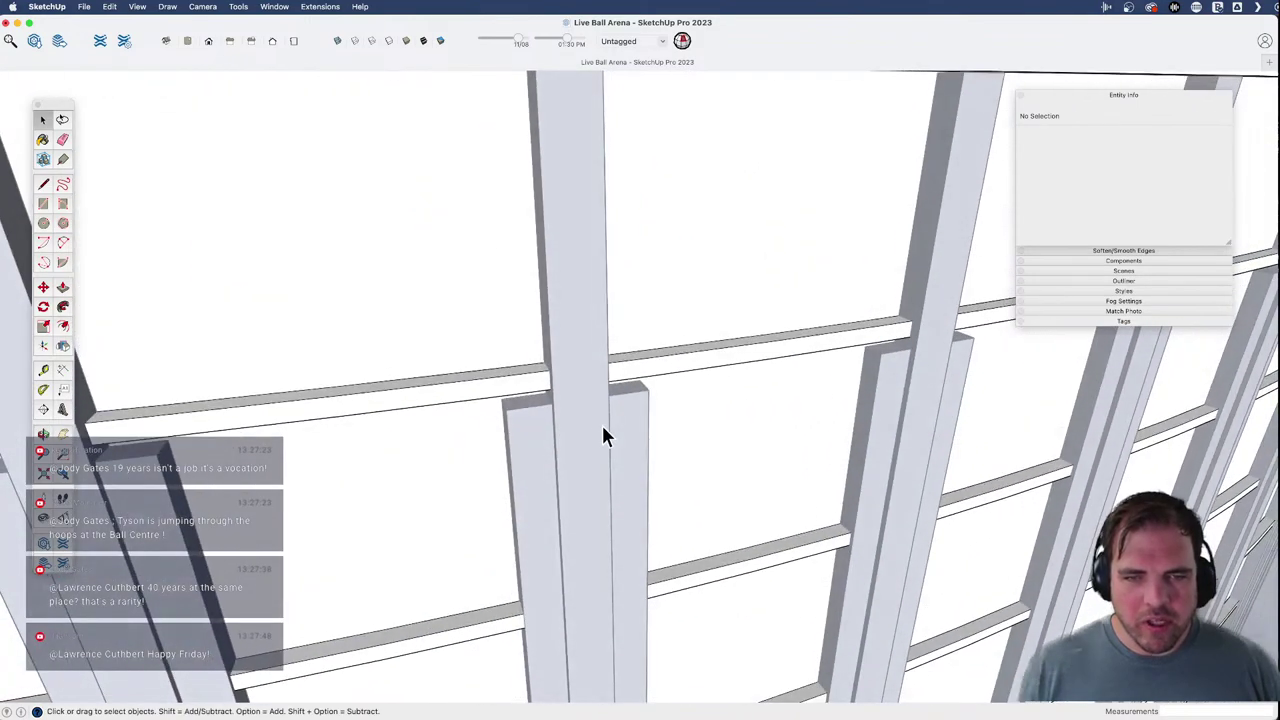
{"action": "double_click", "coordinate": [601, 422]}
{"action": "left_click", "coordinate": [616, 408]}
{"action": "left_click", "coordinate": [627, 400]}
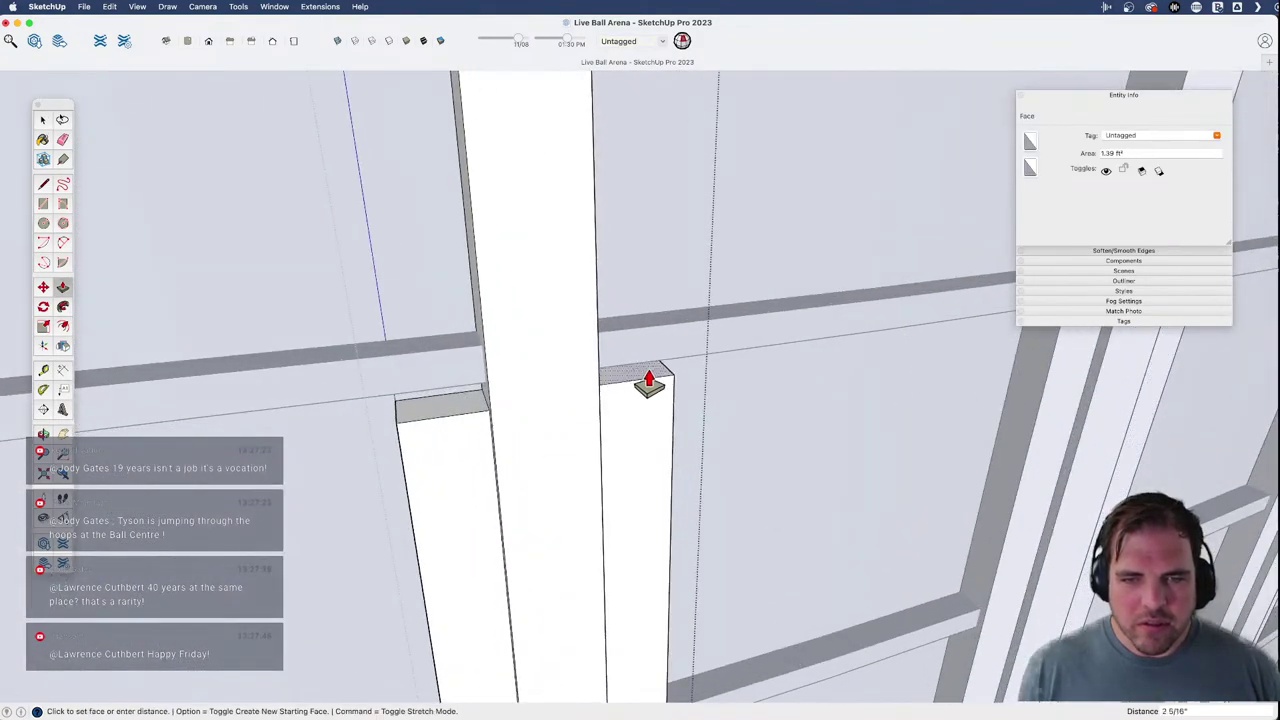
{"action": "left_click", "coordinate": [674, 366]}
{"action": "left_click", "coordinate": [465, 412]}
{"action": "left_click", "coordinate": [465, 412]}
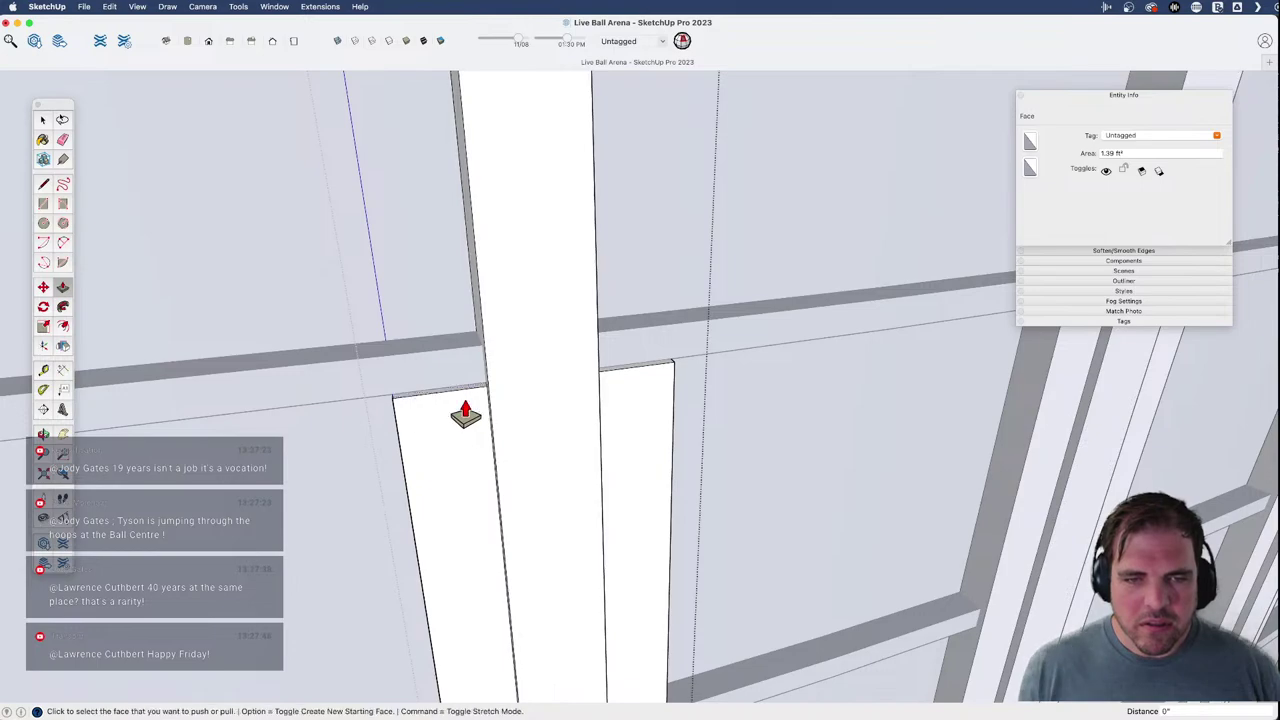
- Compare the whole pillared wall and its horizontal trims with the Street View photo in Chrome
{"action": "scroll", "coordinate": [594, 414], "scroll_direction": "down", "scroll_amount": 10}
{"action": "middle_click_drag", "start_coordinate": [593, 417], "coordinate": [593, 422], "text": "shift"}
{"action": "left_click_drag", "start_coordinate": [593, 422], "coordinate": [615, 362]}
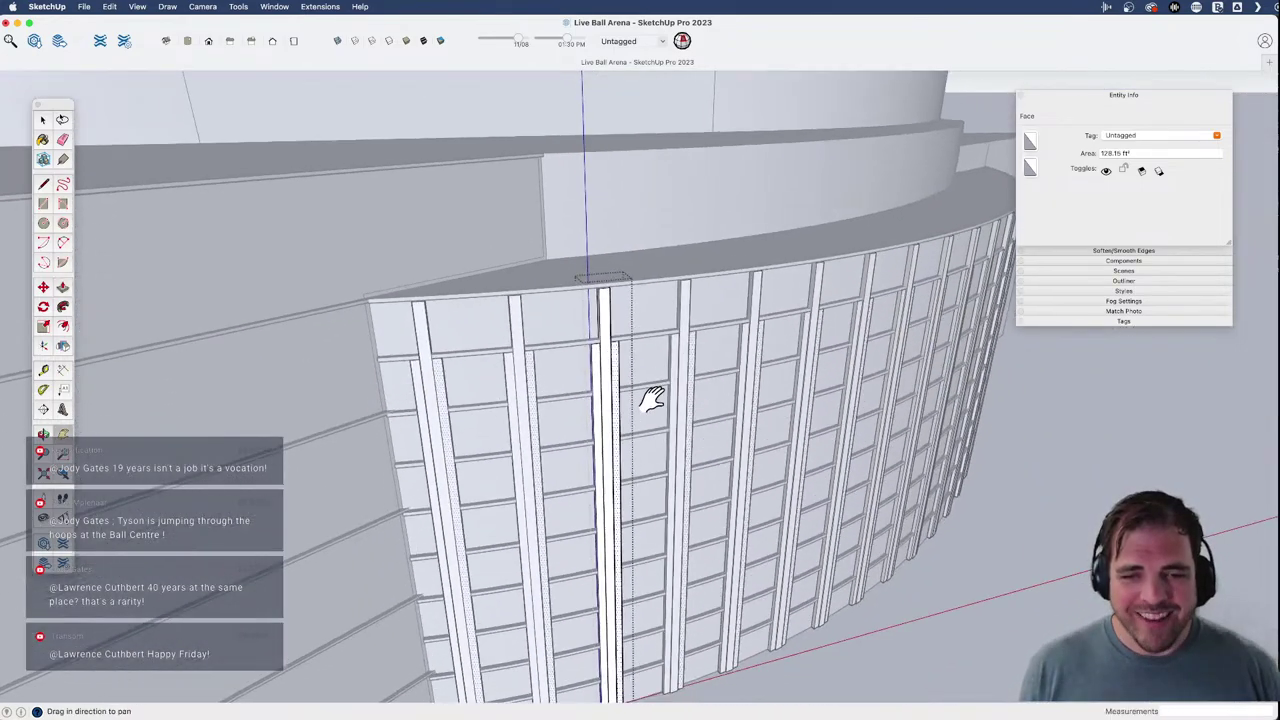
{"action": "scroll", "coordinate": [648, 398], "scroll_direction": "down", "scroll_amount": 3}
{"action": "key", "text": "space"}
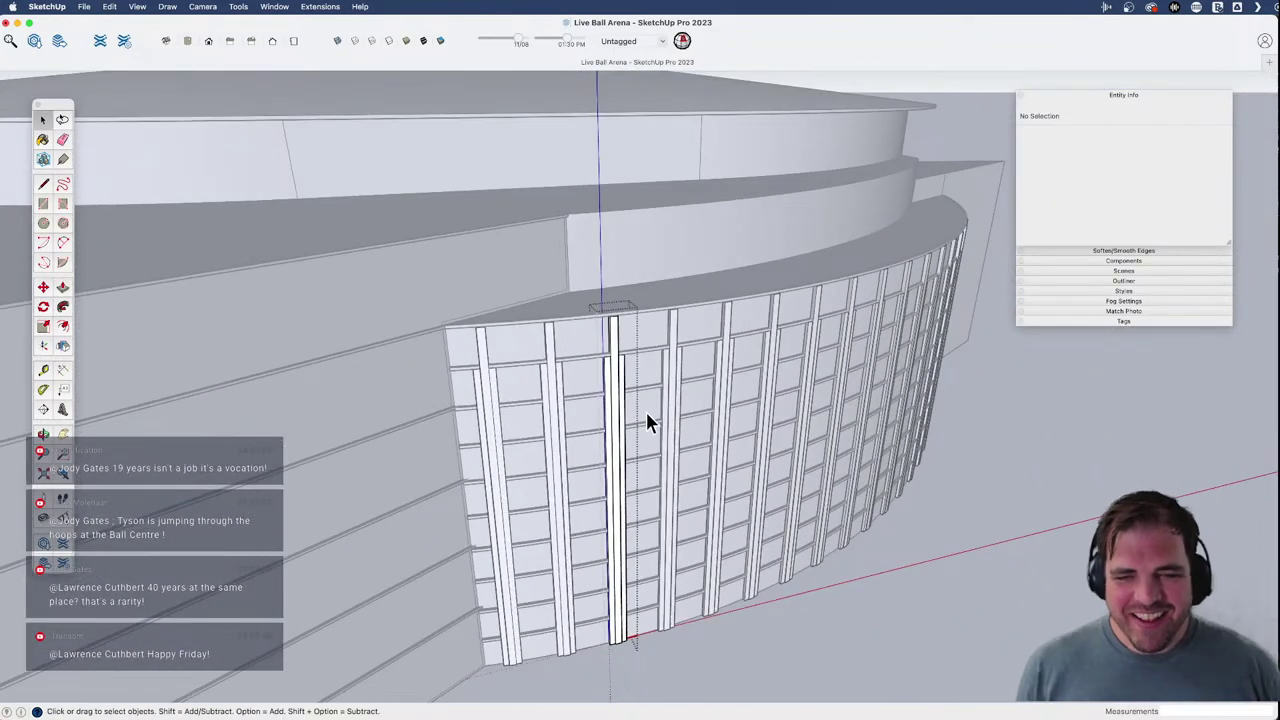
{"action": "left_click", "coordinate": [670, 630]}
{"action": "key", "text": "h"}
{"action": "middle_click_drag", "start_coordinate": [676, 535], "coordinate": [595, 491]}
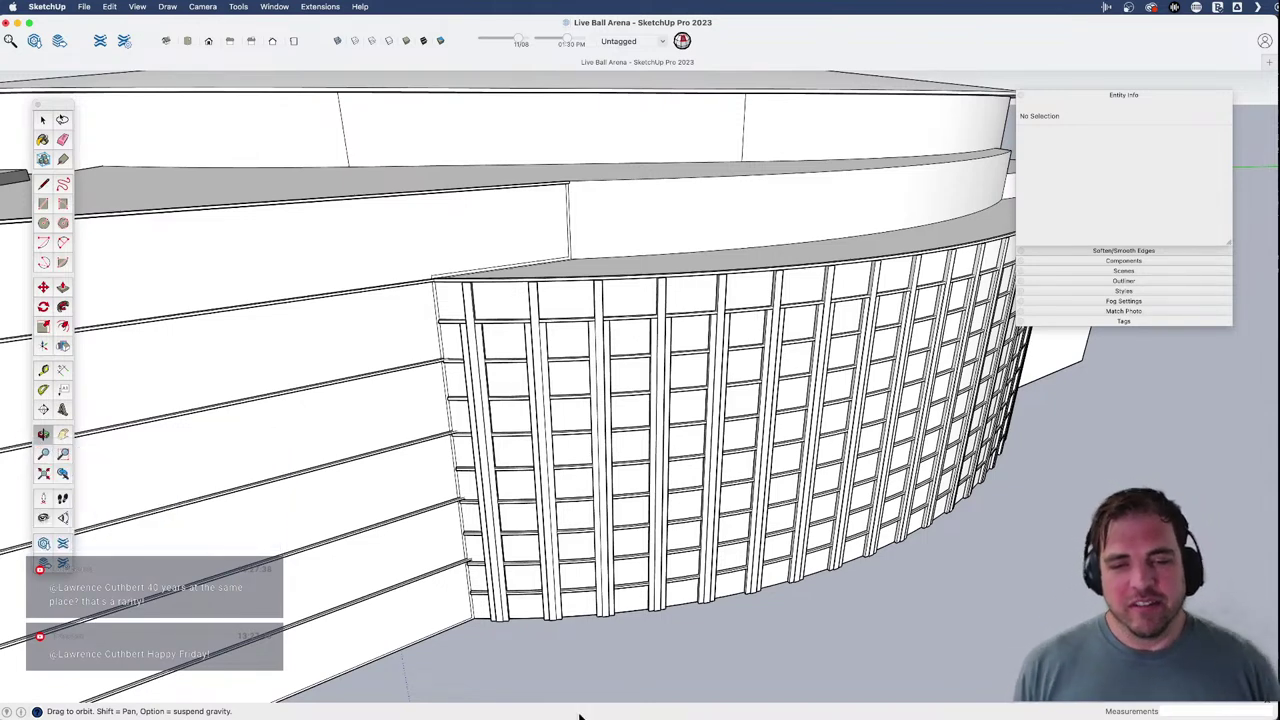
{"action": "key", "text": "super+Tab"}
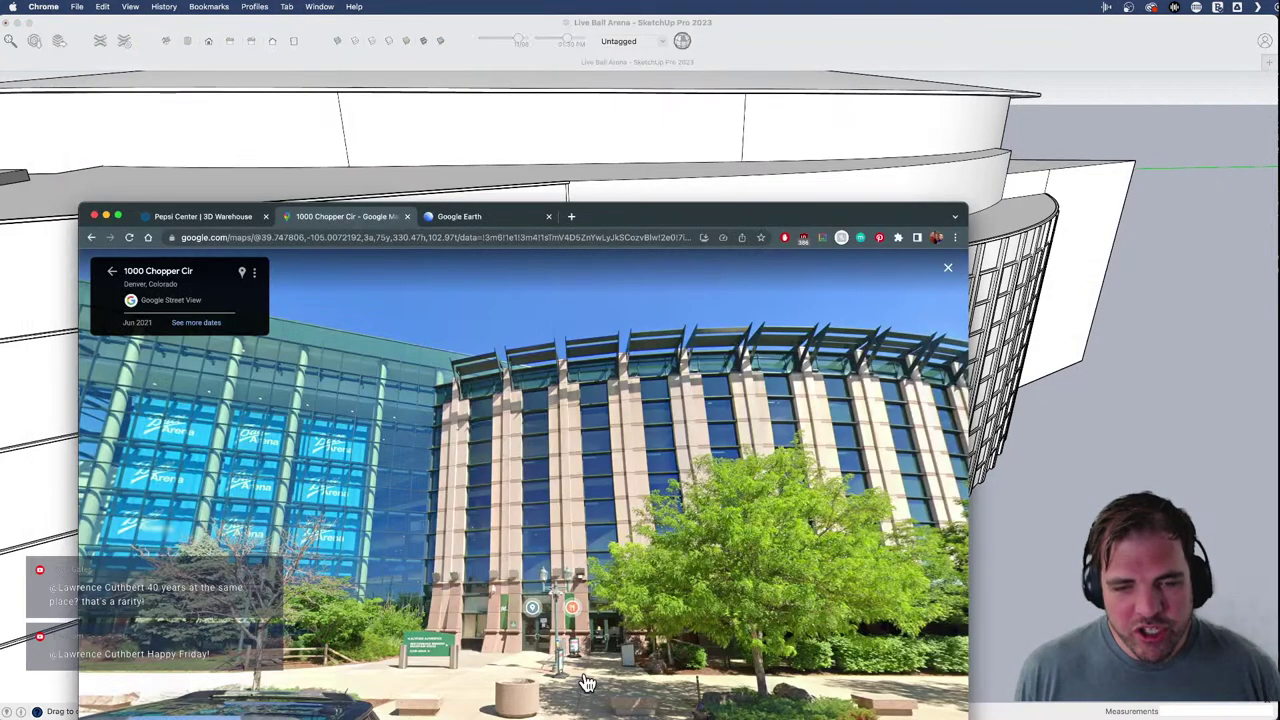
{"action": "mouse_move", "coordinate": [532, 601]}
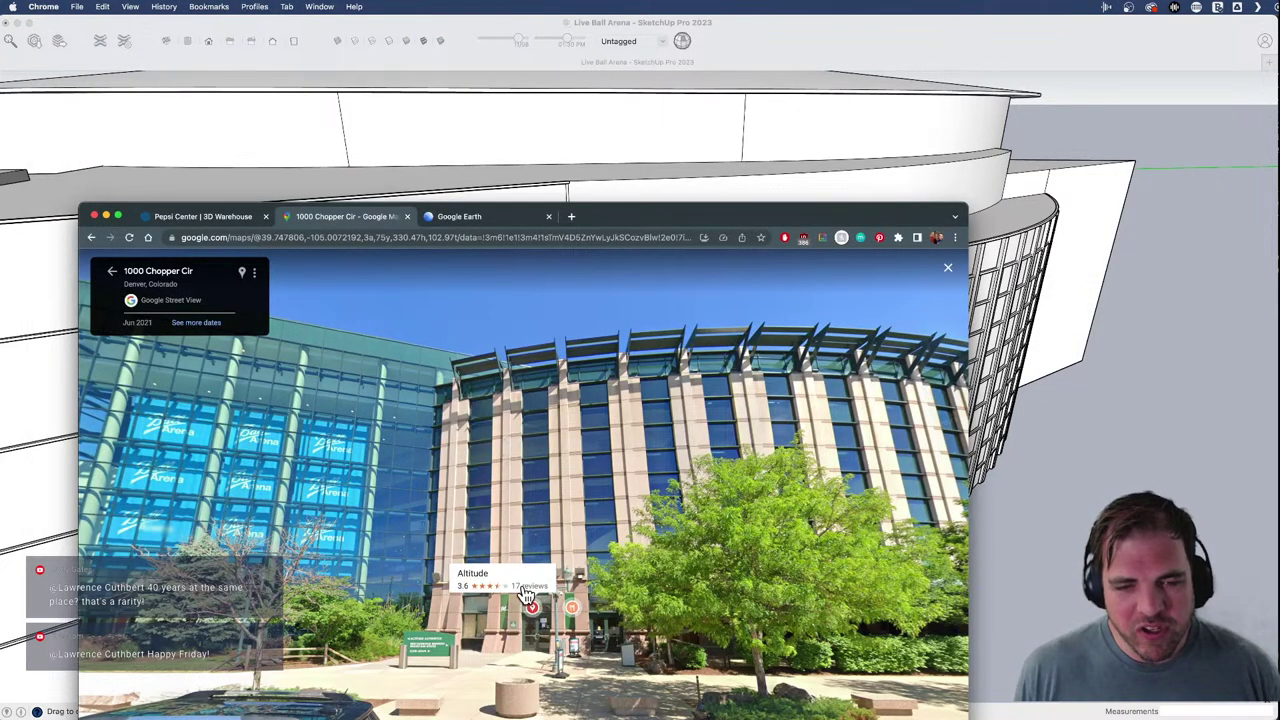
{"action": "left_click", "coordinate": [620, 180]}
- Inside the pillar component, copy the side strips' bottom edges up about 28' to the underside of the third trim above ground
{"action": "mouse_move", "coordinate": [623, 429]}
{"action": "left_mouse_down"}
{"action": "mouse_move", "coordinate": [571, 603]}
{"action": "mouse_move", "coordinate": [607, 546]}
{"action": "mouse_move", "coordinate": [580, 433]}
{"action": "left_mouse_up"}
{"action": "key", "text": "space"}
{"action": "scroll", "coordinate": [579, 390], "scroll_direction": "up", "scroll_amount": 3}
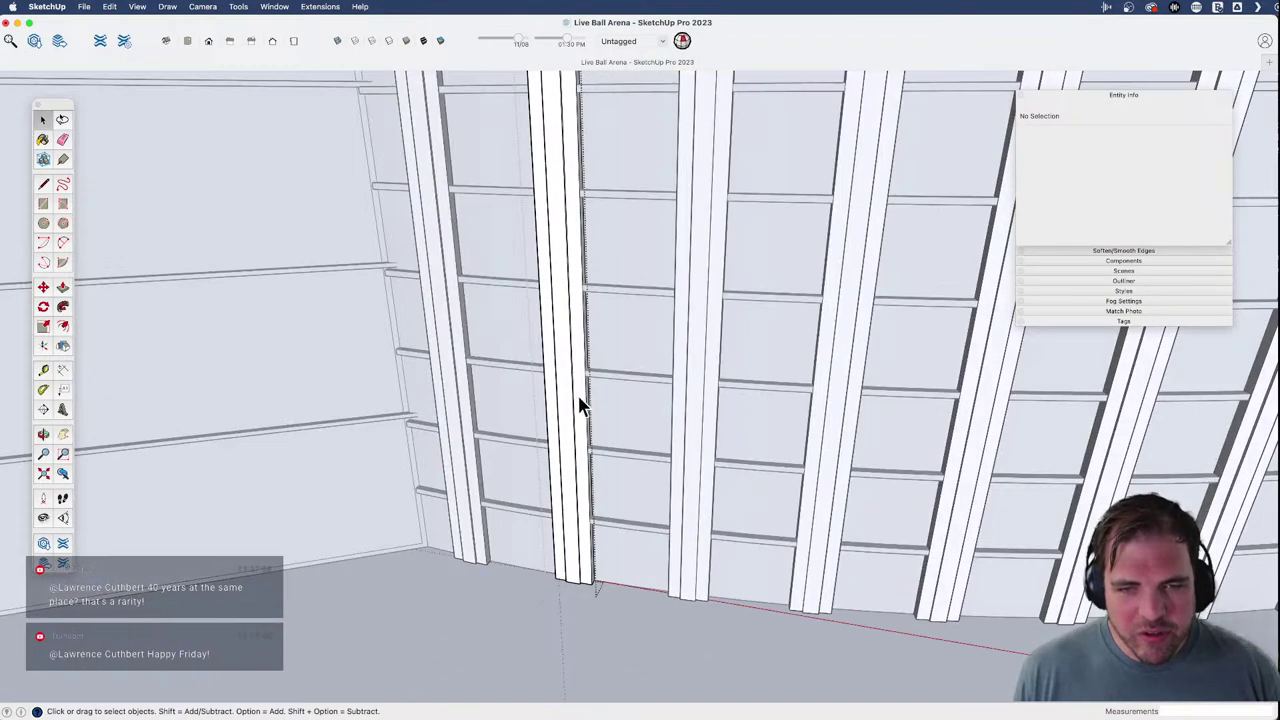
{"action": "double_click", "coordinate": [580, 398]}
{"action": "scroll", "coordinate": [575, 375], "scroll_direction": "up", "scroll_amount": 3}
{"action": "middle_click_drag", "start_coordinate": [573, 375], "coordinate": [537, 627]}
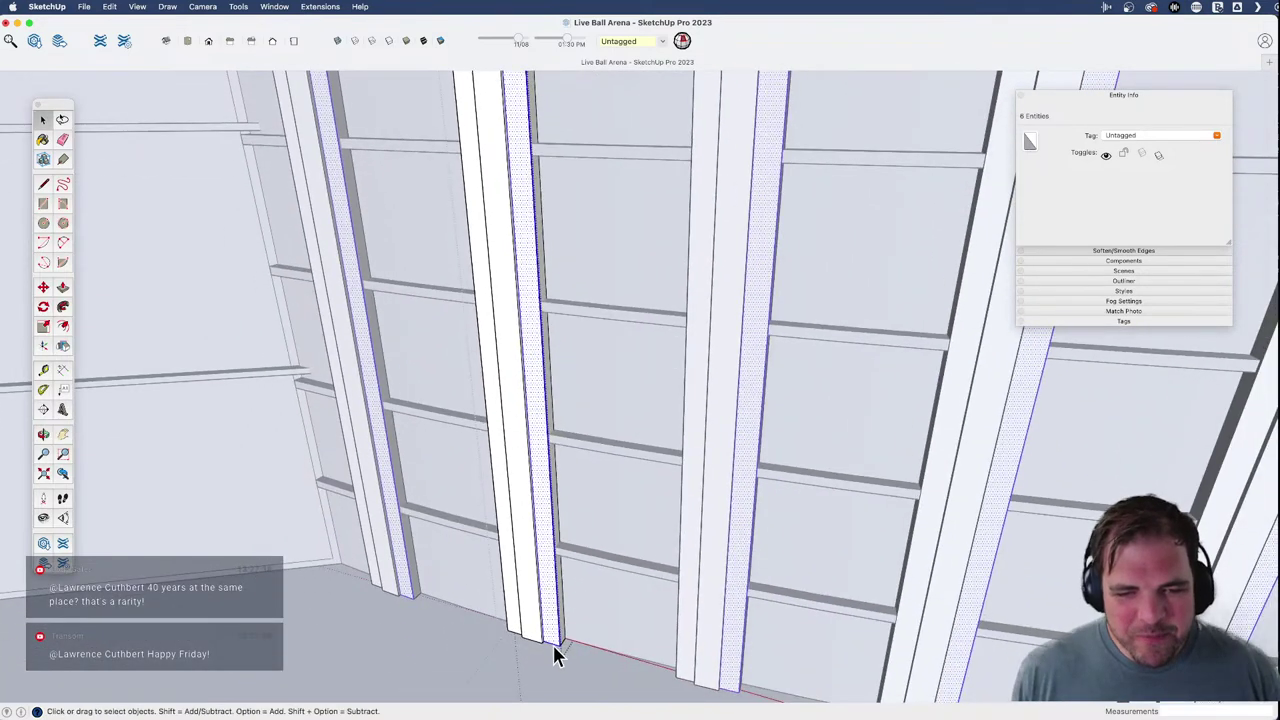
{"action": "left_click", "coordinate": [553, 644]}
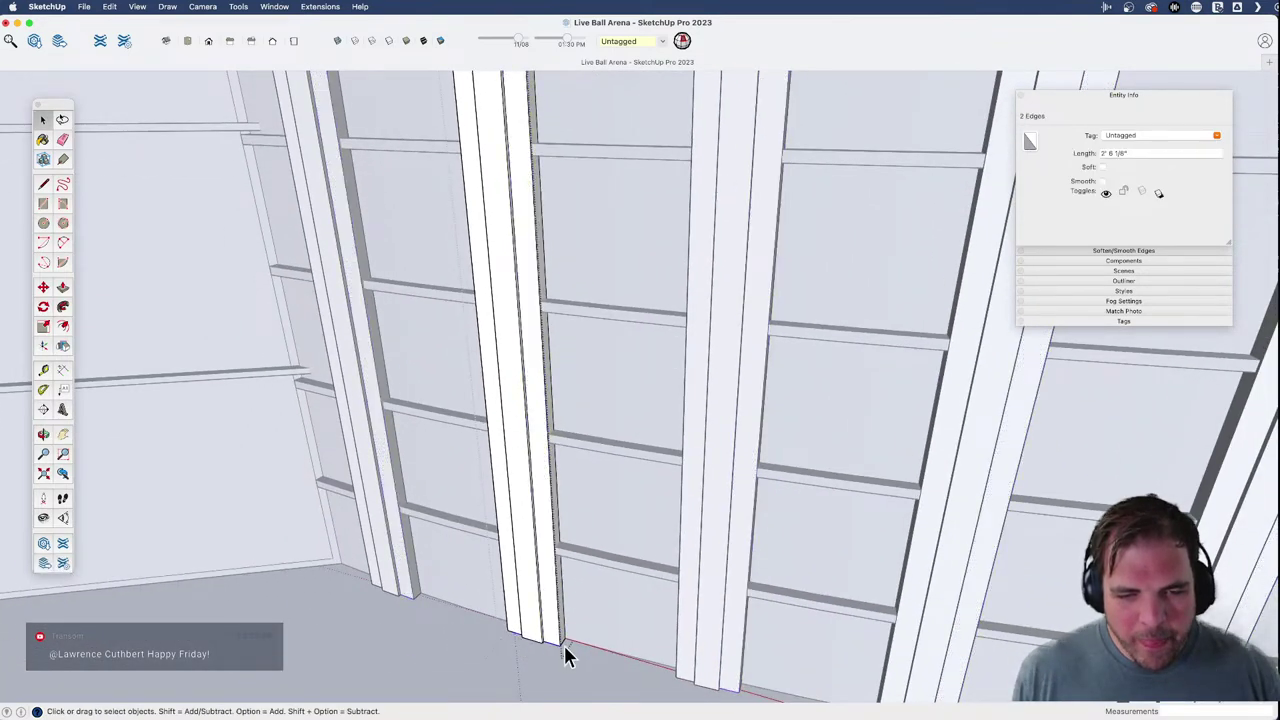
{"action": "key", "text": "m"}
{"action": "key", "text": "alt"}
{"action": "left_click", "coordinate": [560, 645]}
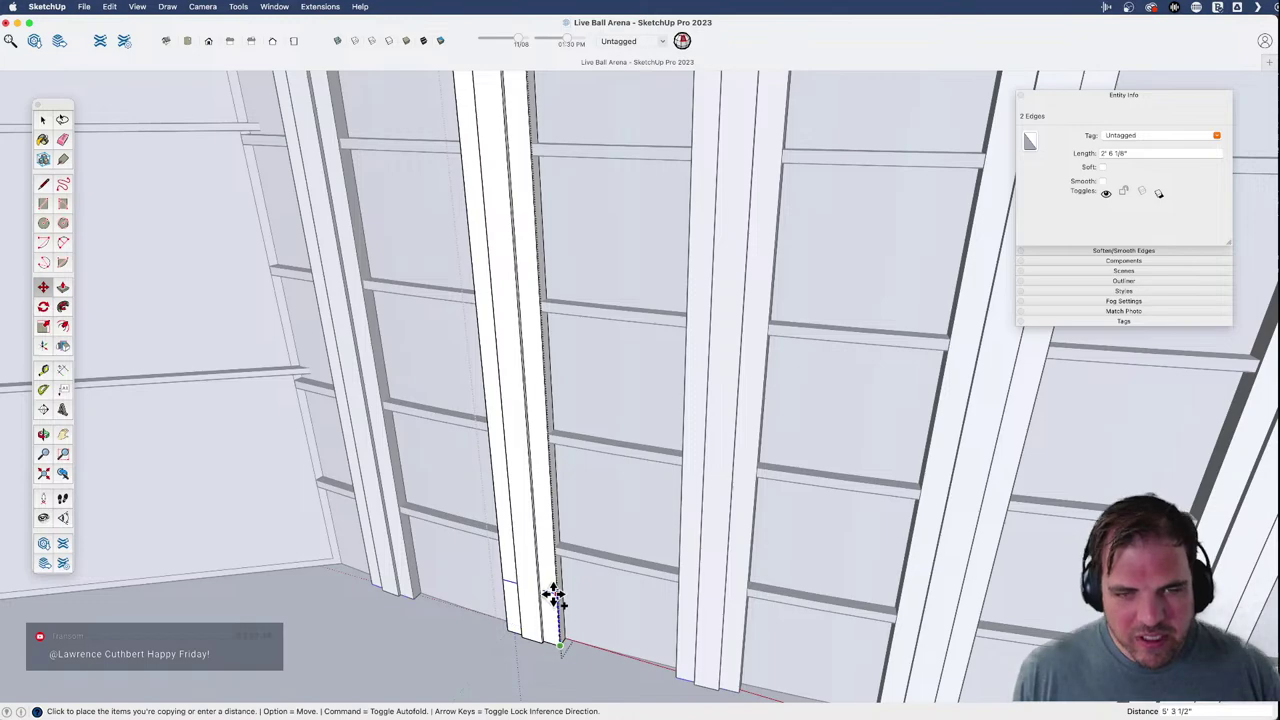
{"action": "left_click", "coordinate": [550, 312]}
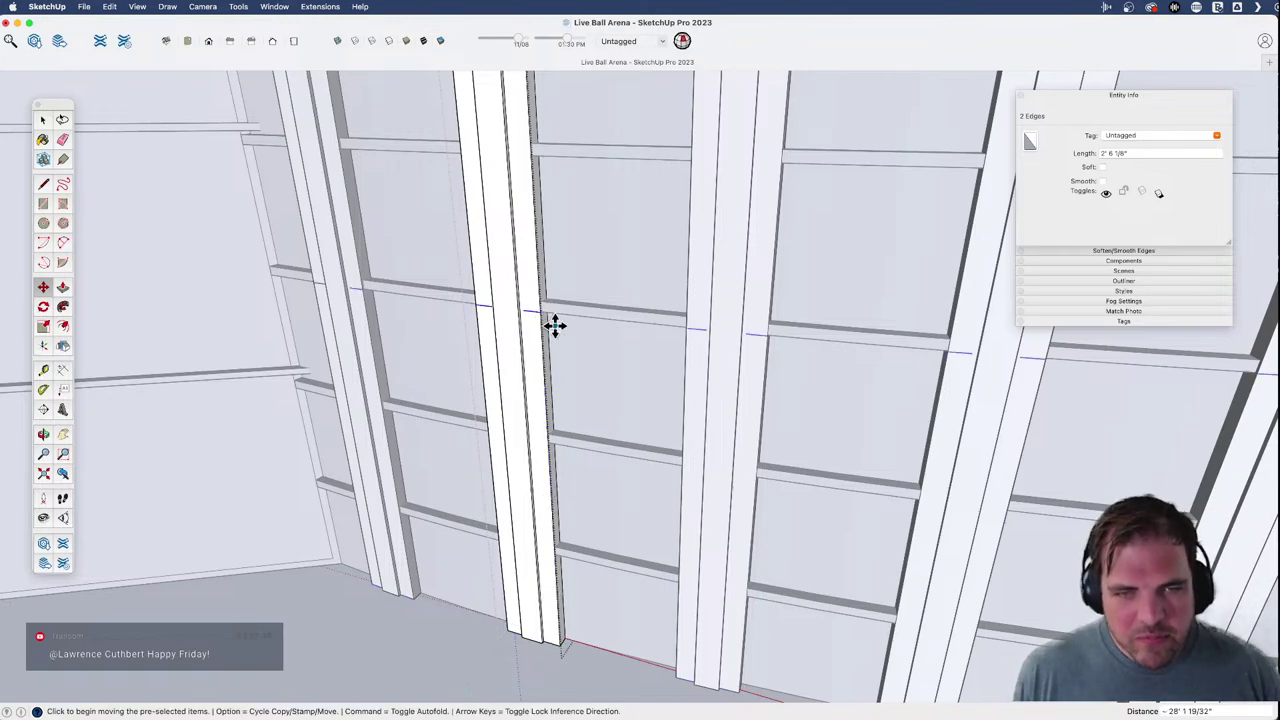
{"action": "scroll", "coordinate": [500, 318], "scroll_direction": "up", "scroll_amount": 3}
{"action": "middle_click_drag", "start_coordinate": [503, 319], "coordinate": [994, 371], "text": "shift"}
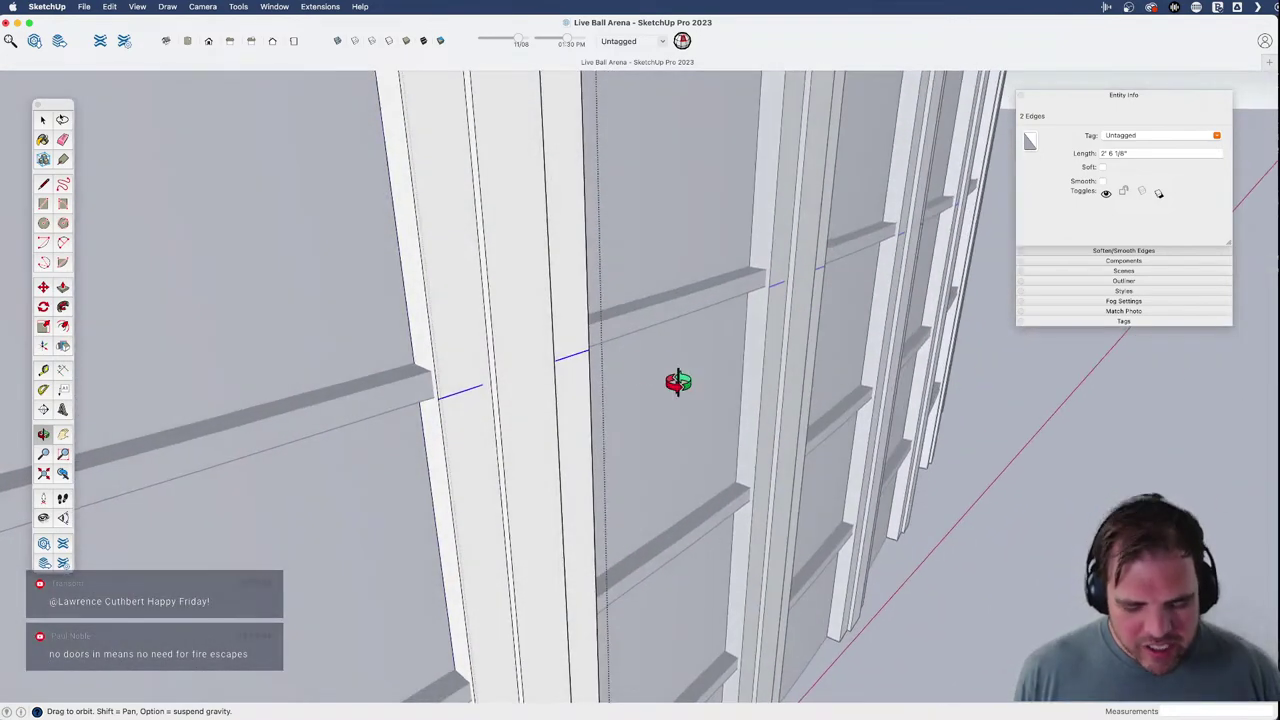
- Complete the copied edges with lines across both side strips so they divide the strips at the third trim, erasing the stray line
{"action": "scroll", "coordinate": [560, 366], "scroll_direction": "up", "scroll_amount": 5}
{"action": "key", "text": "l"}
{"action": "left_click", "coordinate": [376, 409]}
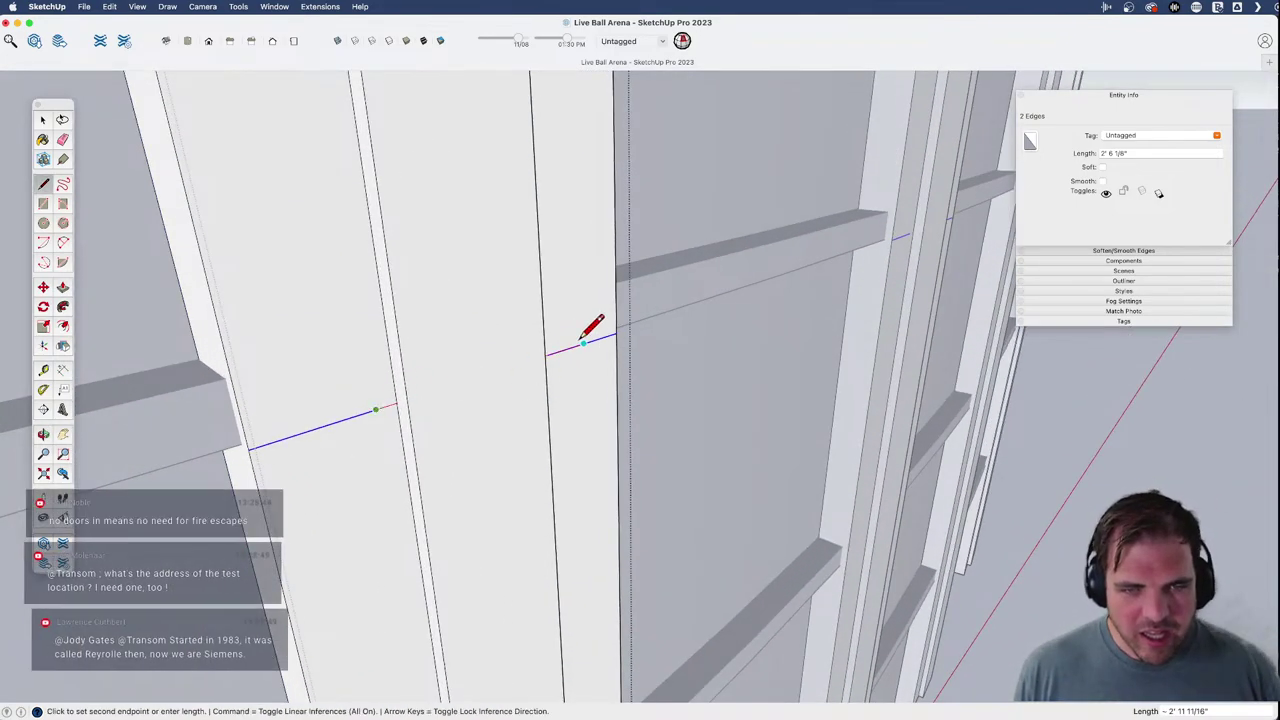
{"action": "left_click", "coordinate": [547, 354]}
{"action": "scroll", "coordinate": [547, 355], "scroll_direction": "down", "scroll_amount": 3}
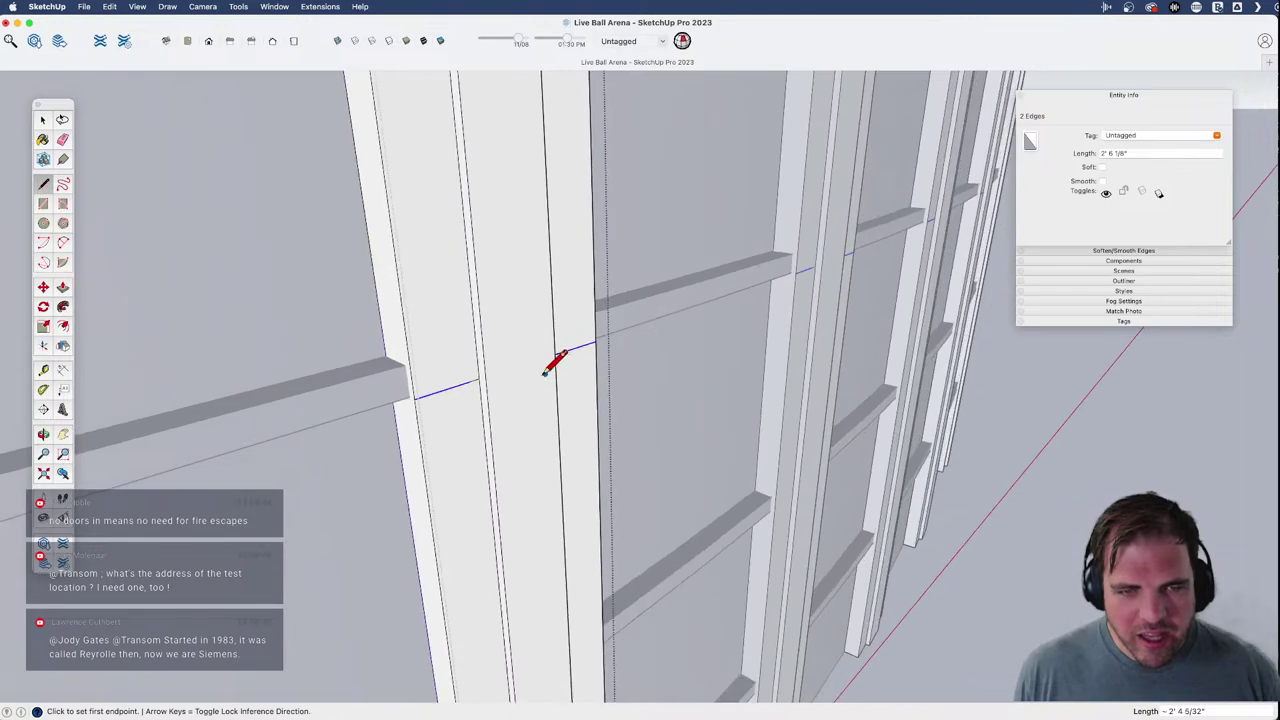
{"action": "left_click", "coordinate": [468, 381]}
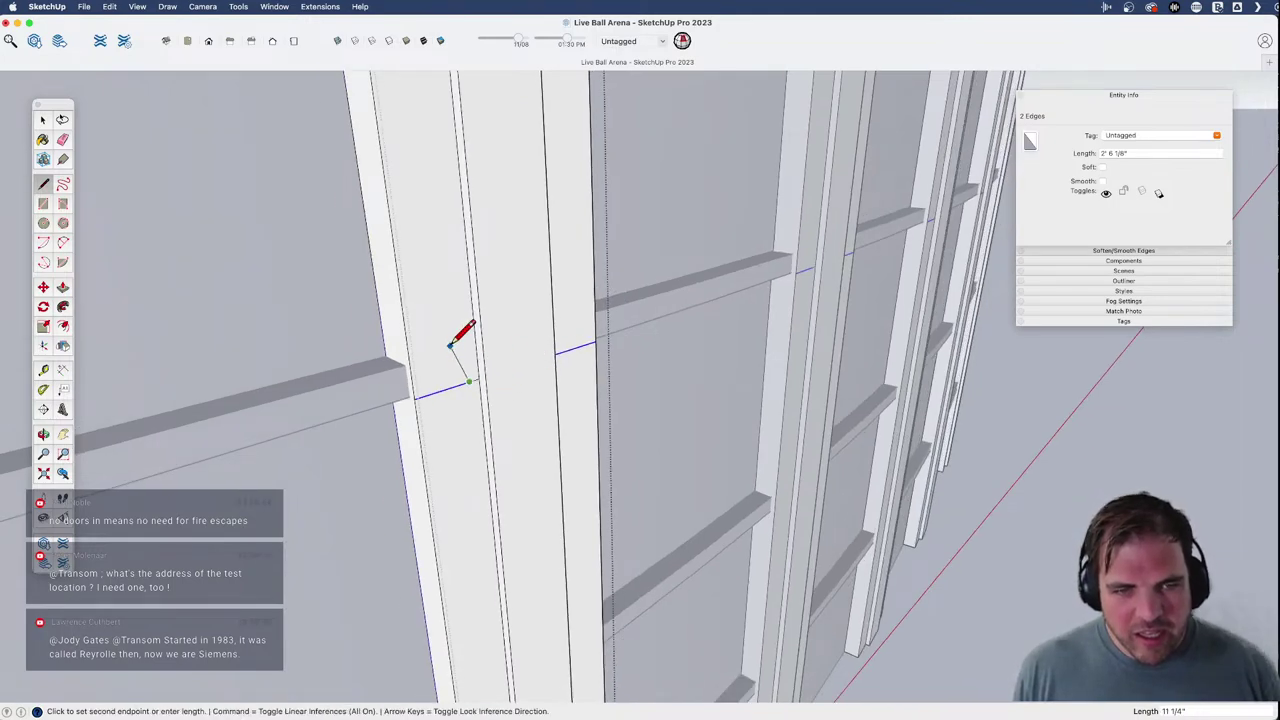
{"action": "left_click", "coordinate": [450, 345]}
{"action": "key", "text": "e"}
{"action": "left_click", "coordinate": [457, 356]}
{"action": "middle_click_drag", "start_coordinate": [498, 370], "coordinate": [268, 437], "text": "shift"}
{"action": "mouse_move", "coordinate": [268, 437]}
{"action": "left_mouse_down"}
{"action": "mouse_move", "coordinate": [529, 429]}
{"action": "mouse_move", "coordinate": [551, 400]}
{"action": "left_mouse_up"}
{"action": "key", "text": "l"}
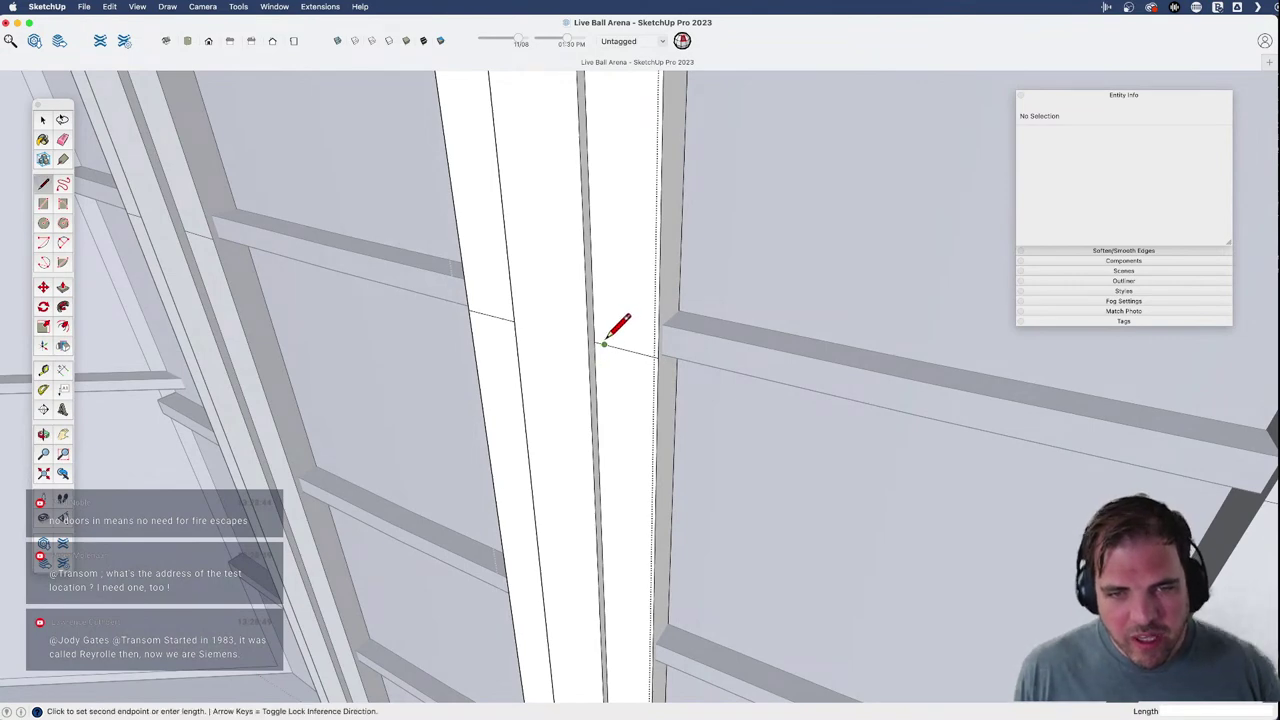
{"action": "key", "text": "e"}
{"action": "mouse_move", "coordinate": [600, 330]}
{"action": "middle_mouse_down"}
{"action": "mouse_move", "coordinate": [563, 298]}
{"action": "mouse_move", "coordinate": [591, 471]}
{"action": "middle_mouse_up"}
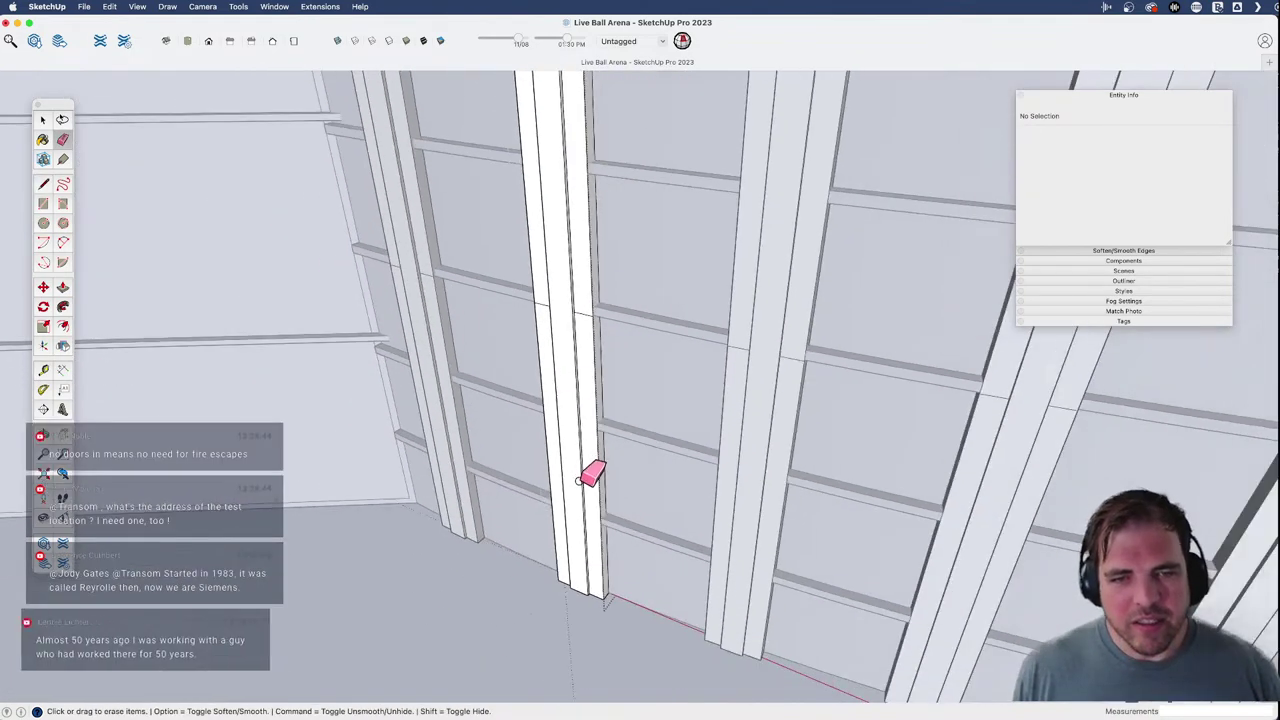
- Pull the lower front faces of both side strips out from the pillar by about 3' 4 3/4"
{"action": "key", "text": "p"}
{"action": "left_click", "coordinate": [566, 583]}
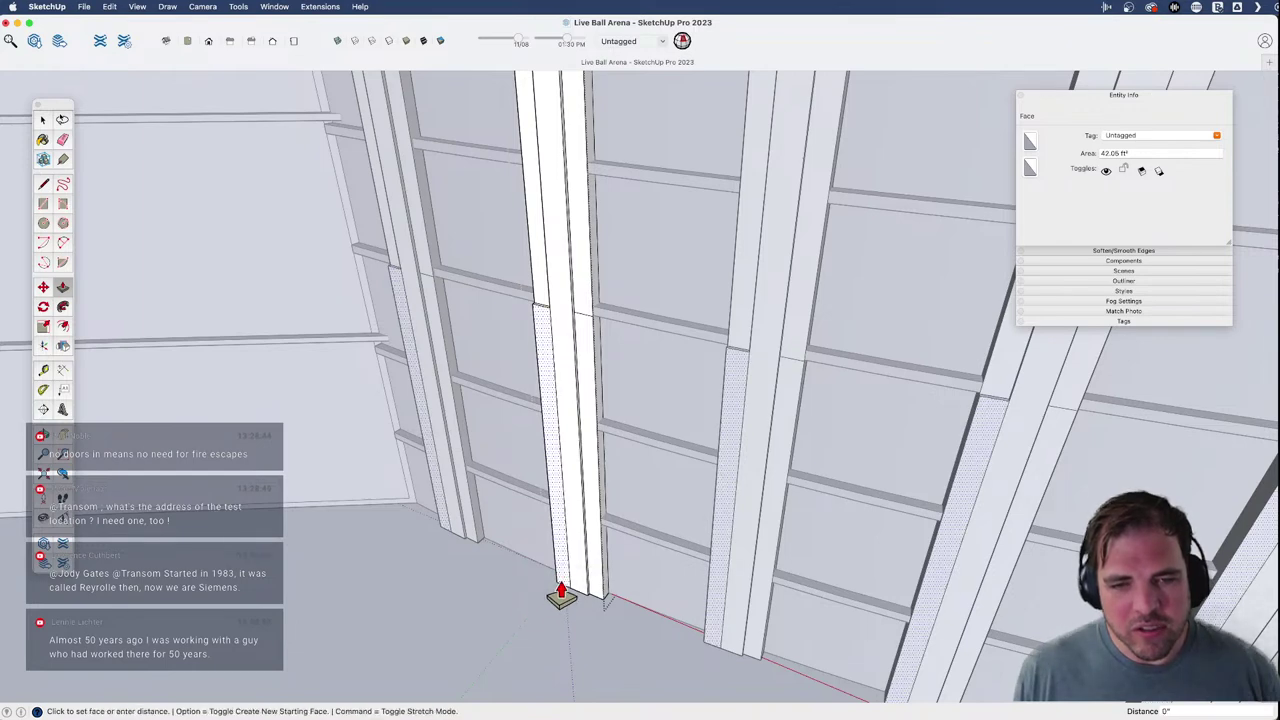
{"action": "key", "text": "space"}
{"action": "key", "text": "p"}
{"action": "left_click", "coordinate": [593, 592]}
{"action": "left_click", "coordinate": [571, 590]}
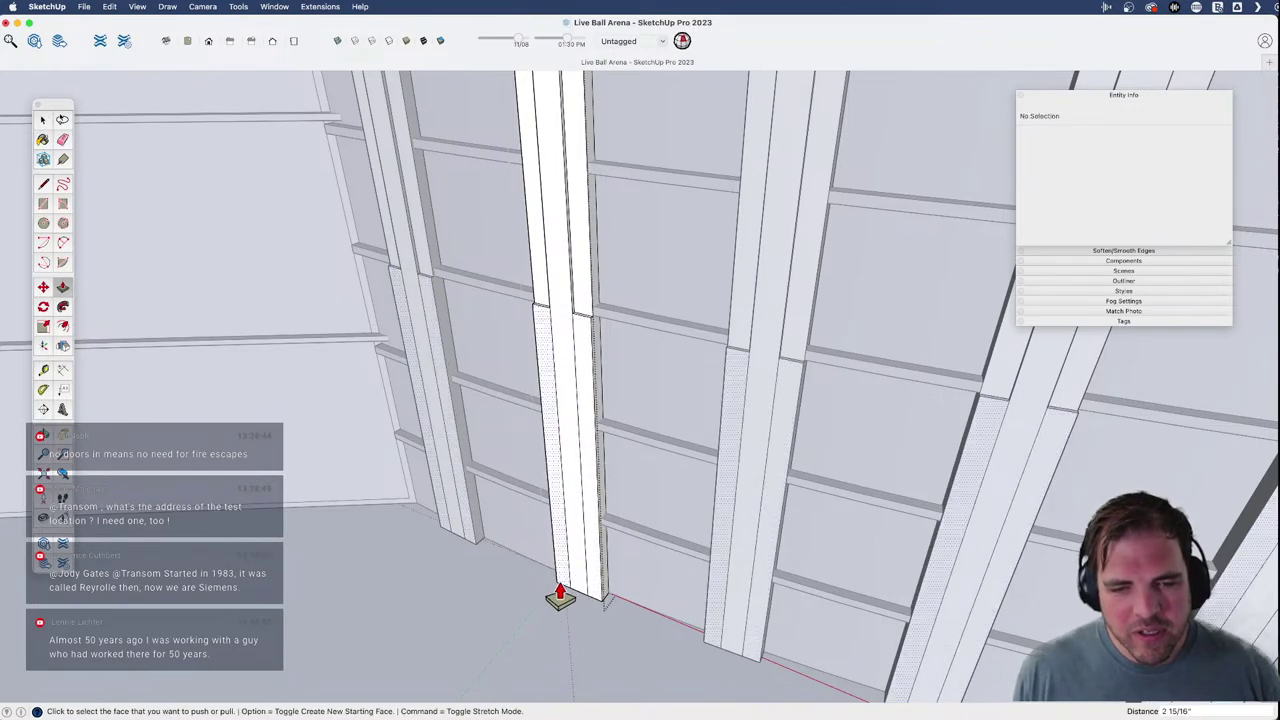
{"action": "left_click", "coordinate": [560, 597]}
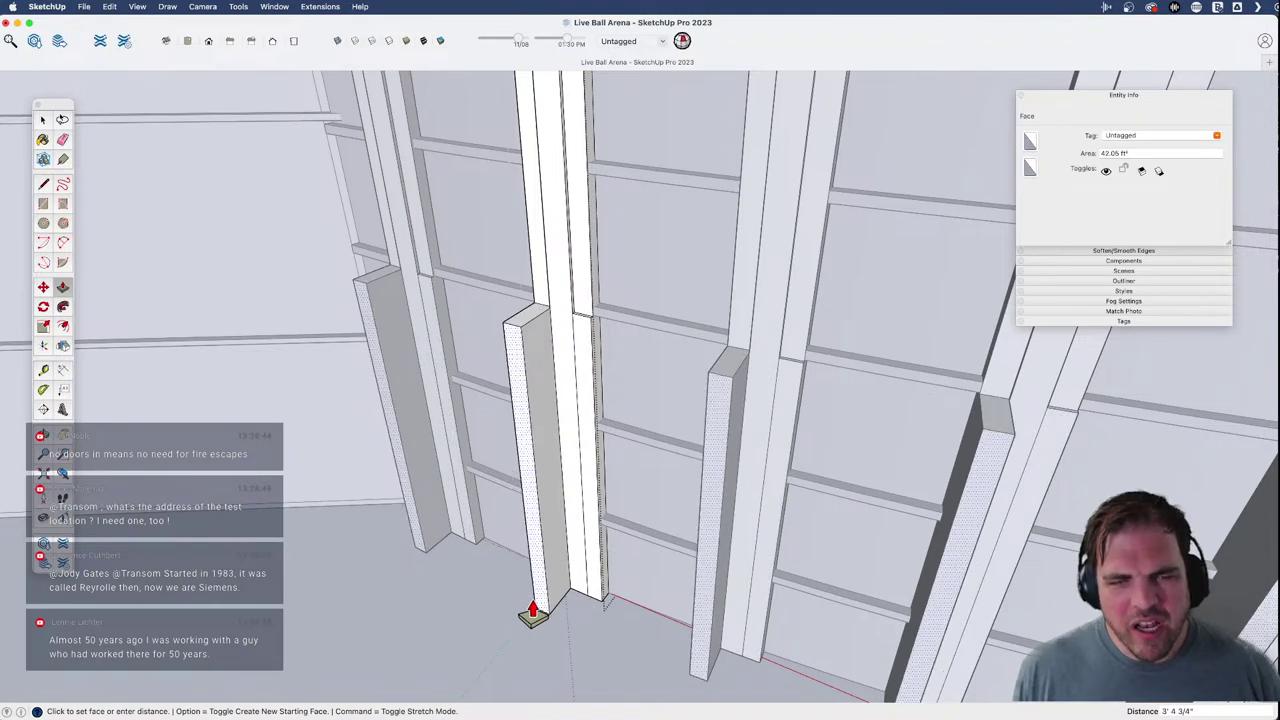
{"action": "left_click", "coordinate": [533, 610]}
{"action": "double_click", "coordinate": [596, 607]}
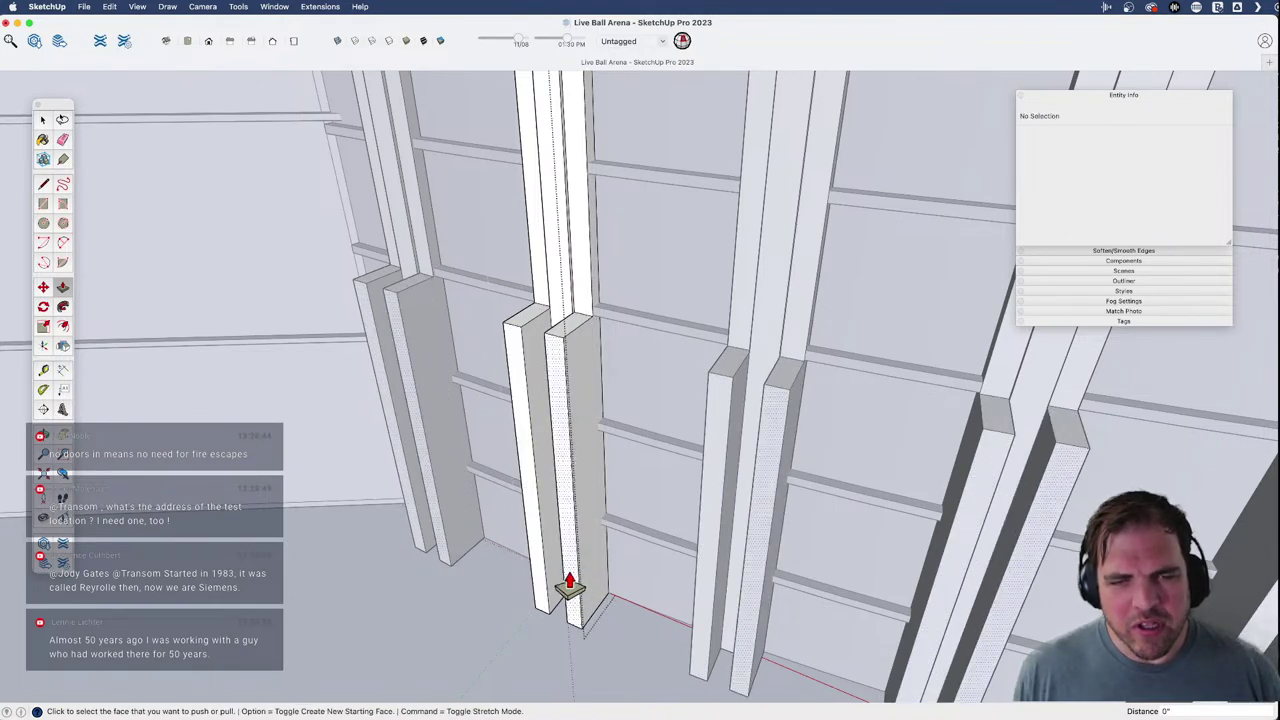
- After checking the Street View photo in Chrome, split the middle strip level with the side bases' tops and pull its lower part out about 1' 8"
{"action": "scroll", "coordinate": [569, 586], "scroll_direction": "down", "scroll_amount": 3}
{"action": "key", "text": "super+Tab"}
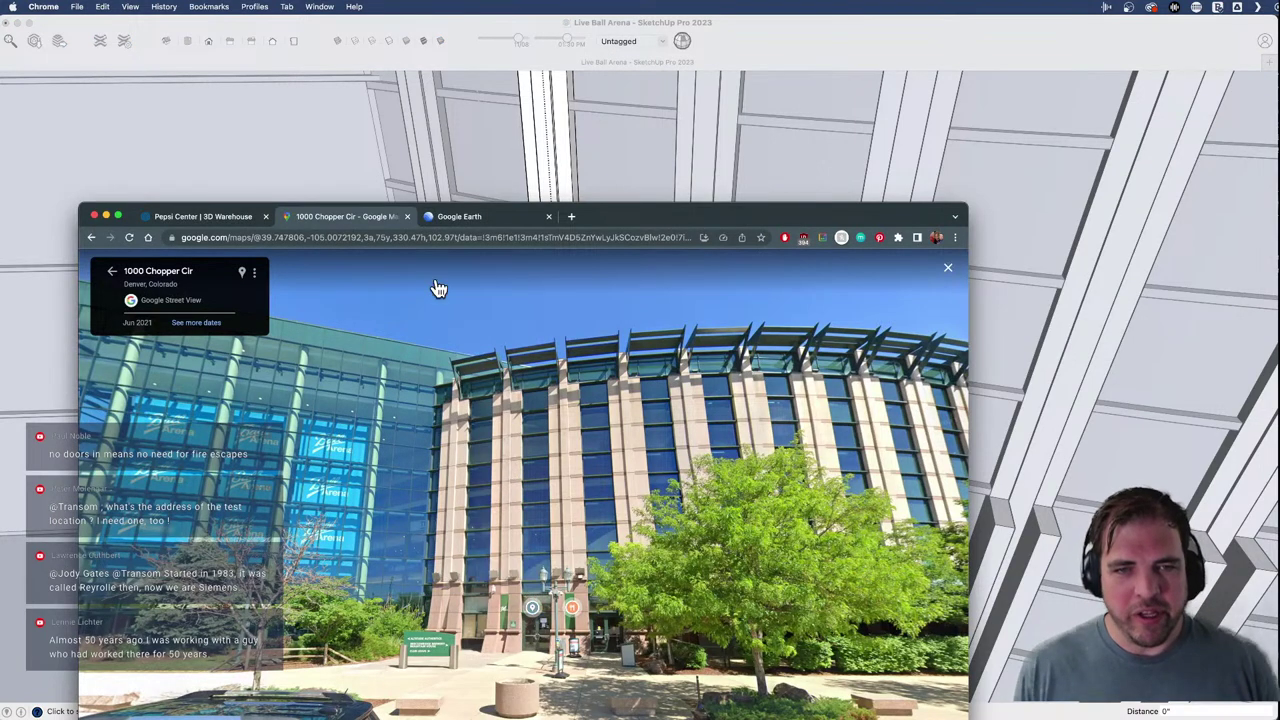
{"action": "left_click", "coordinate": [393, 141]}
{"action": "key", "text": "l"}
{"action": "scroll", "coordinate": [560, 423], "scroll_direction": "up", "scroll_amount": 5}
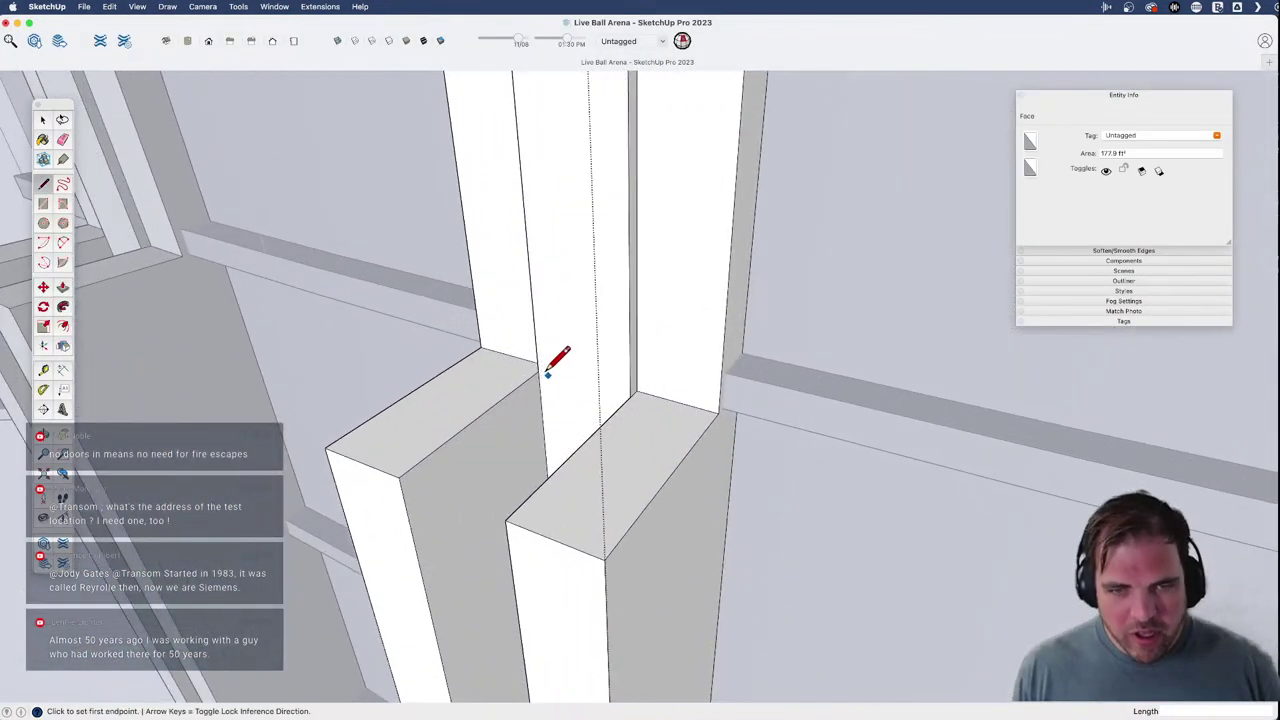
{"action": "left_click", "coordinate": [538, 372]}
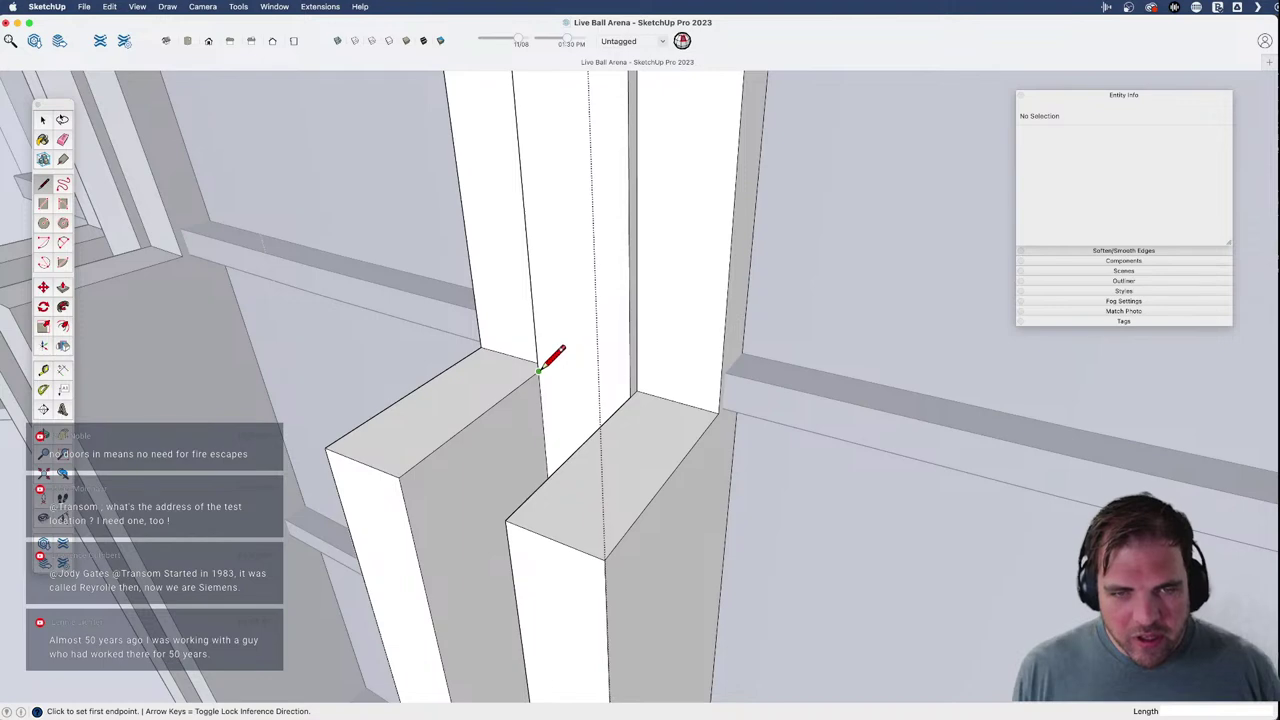
{"action": "left_click", "coordinate": [630, 396]}
{"action": "key", "text": "p"}
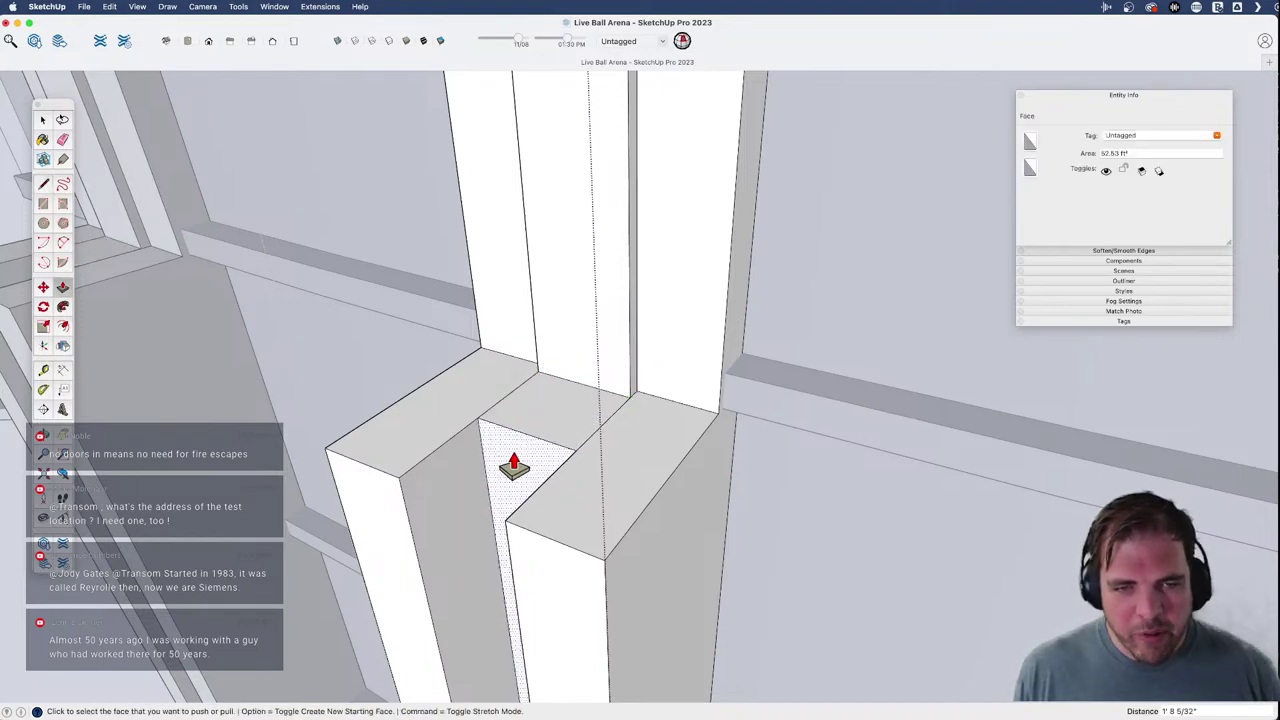
- Push the front faces of both lower side strips back 11 1/4" toward the wall
{"action": "scroll", "coordinate": [514, 467], "scroll_direction": "down", "scroll_amount": 5}
{"action": "middle_click_drag", "start_coordinate": [514, 467], "coordinate": [540, 304], "text": "shift"}
{"action": "scroll", "coordinate": [543, 406], "scroll_direction": "down", "scroll_amount": 3}
{"action": "middle_click_drag", "start_coordinate": [546, 429], "coordinate": [566, 391], "text": "shift"}
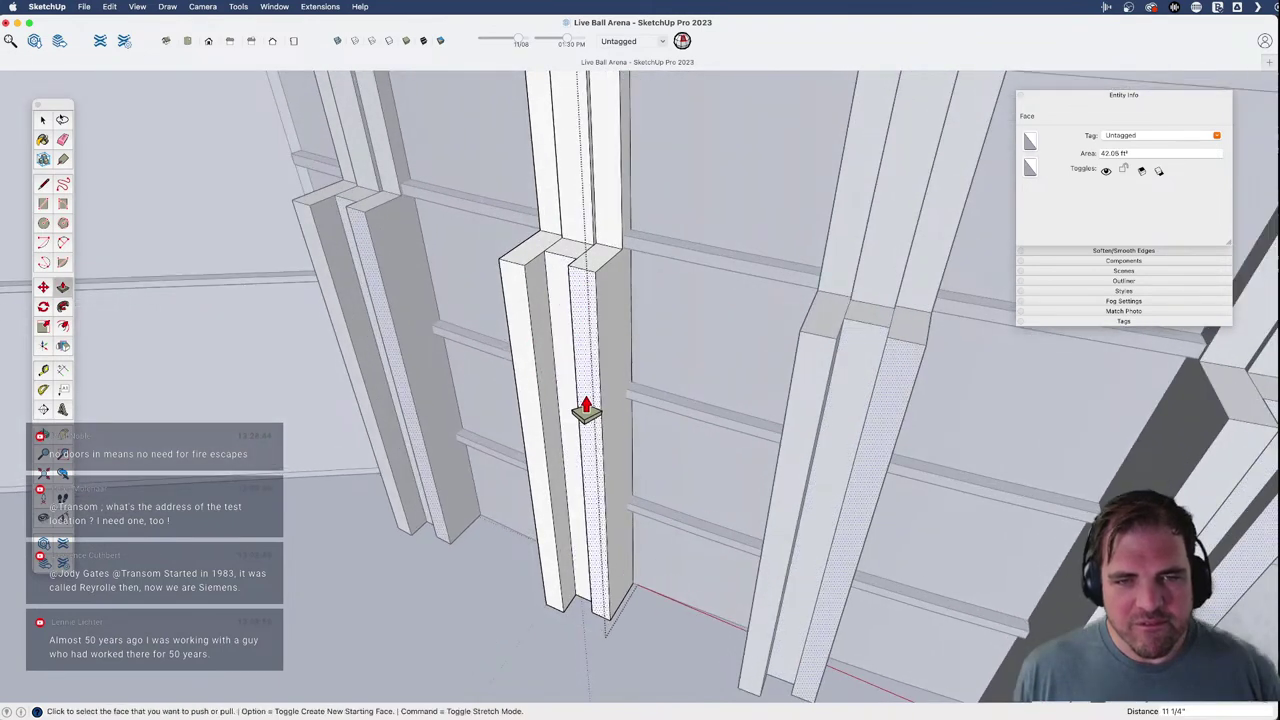
{"action": "double_click", "coordinate": [520, 393]}
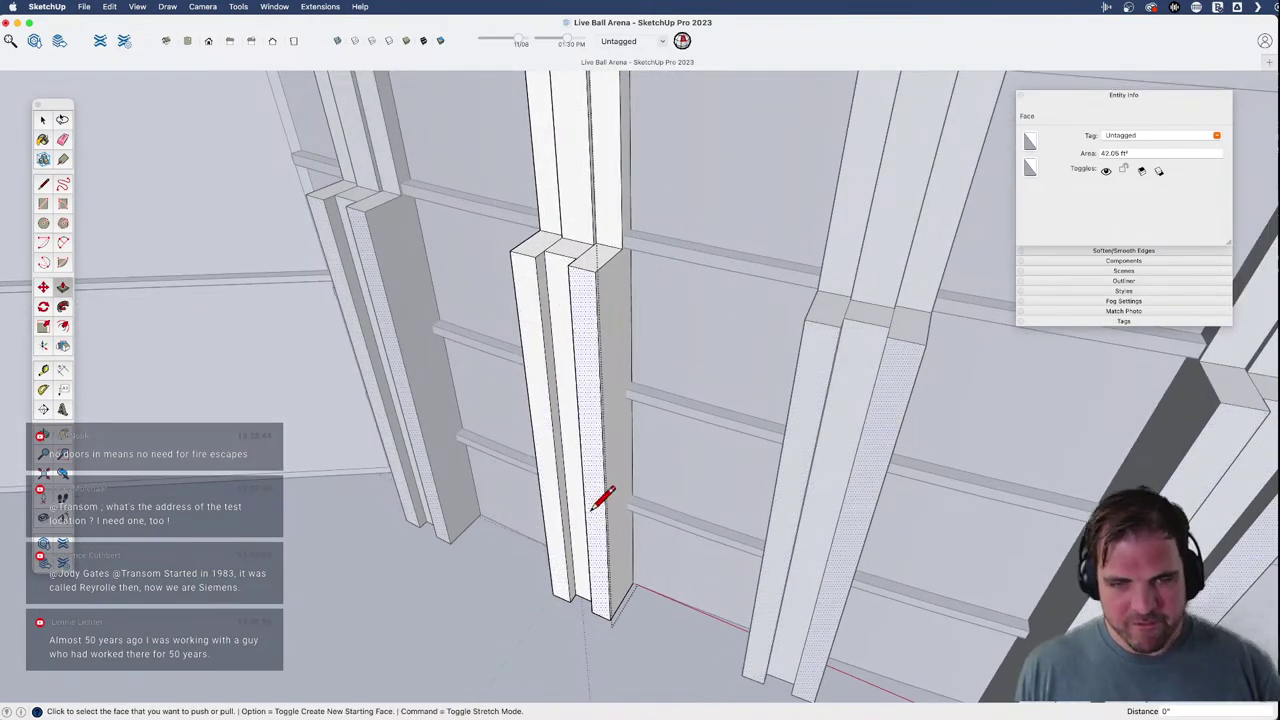
- Try to move the top front edge of the lower middle strip back toward the wall
{"action": "mouse_move", "coordinate": [600, 466]}
{"action": "middle_mouse_down"}
{"action": "mouse_move", "coordinate": [586, 491]}
{"action": "mouse_move", "coordinate": [600, 337]}
{"action": "mouse_move", "coordinate": [618, 432]}
{"action": "mouse_move", "coordinate": [611, 486]}
{"action": "middle_mouse_up"}
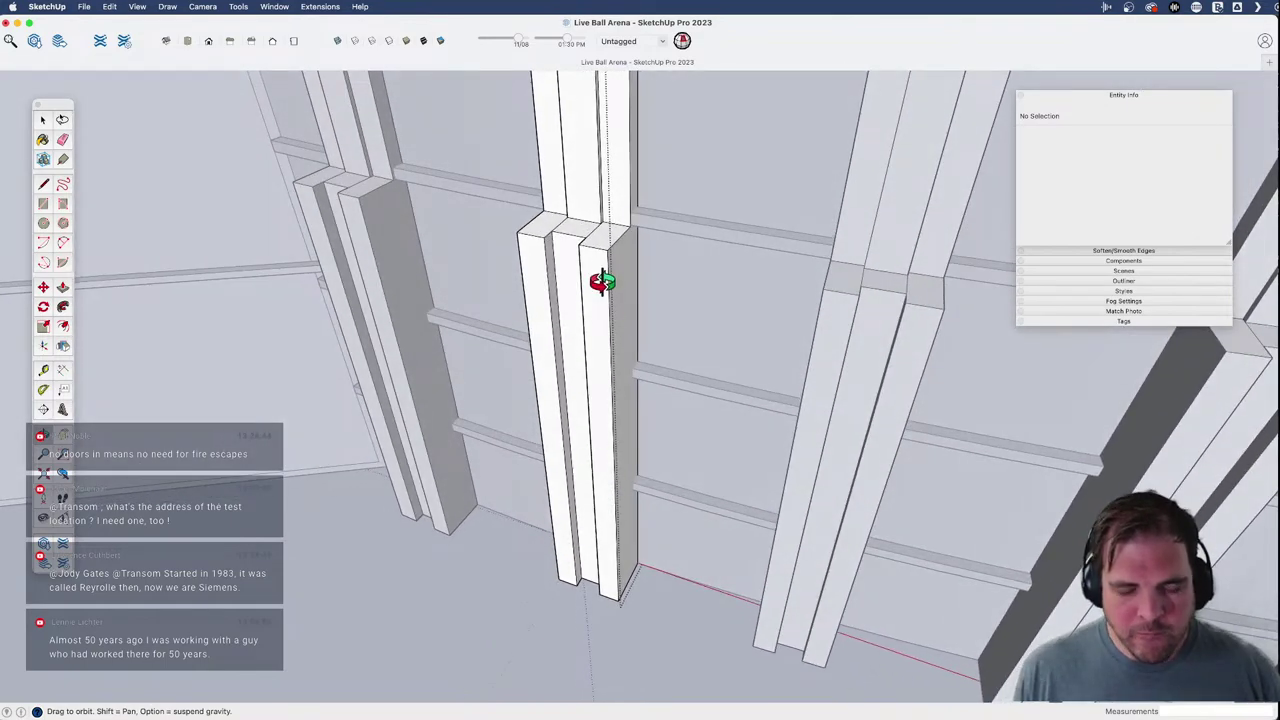
{"action": "key", "text": "m"}
{"action": "left_click", "coordinate": [565, 231]}
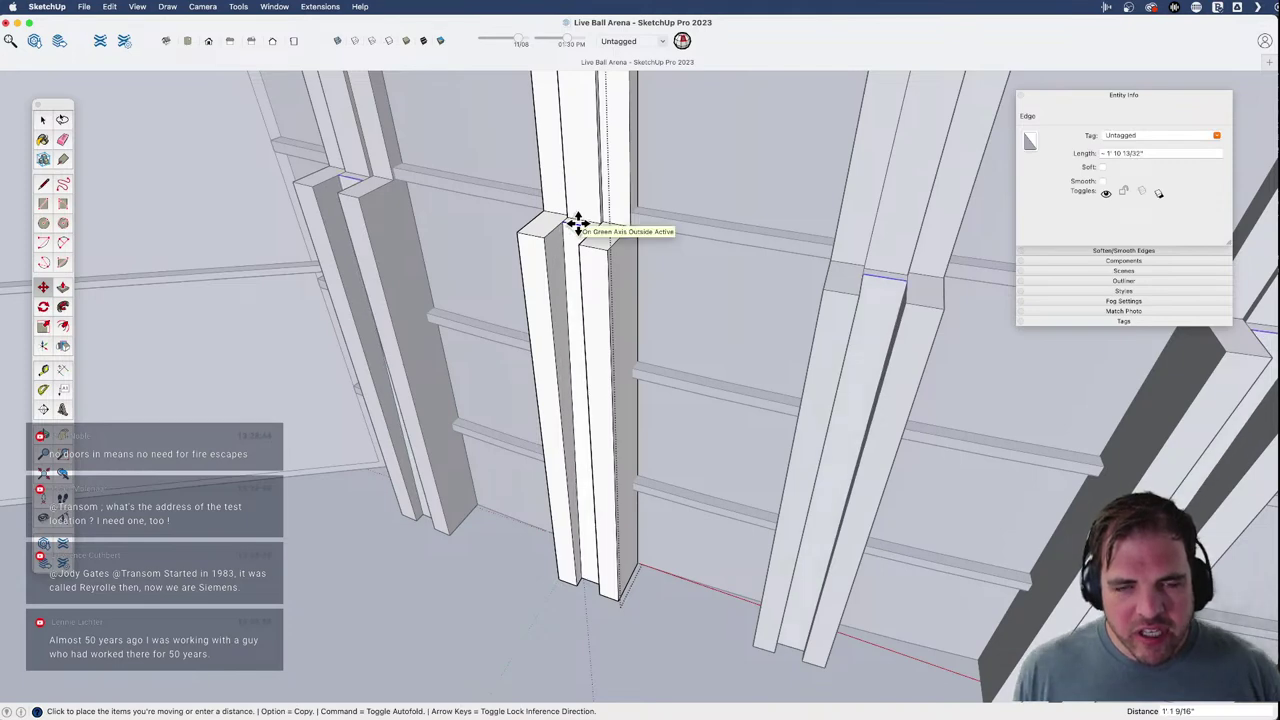
{"action": "left_click", "coordinate": [580, 243]}
- Draw a line across the lower middle strip's front face, aligned with the next horizontal trim below its top
{"action": "middle_click_drag", "start_coordinate": [566, 350], "coordinate": [600, 309], "text": "shift"}
{"action": "scroll", "coordinate": [602, 318], "scroll_direction": "up", "scroll_amount": 3}
{"action": "key", "text": "l"}
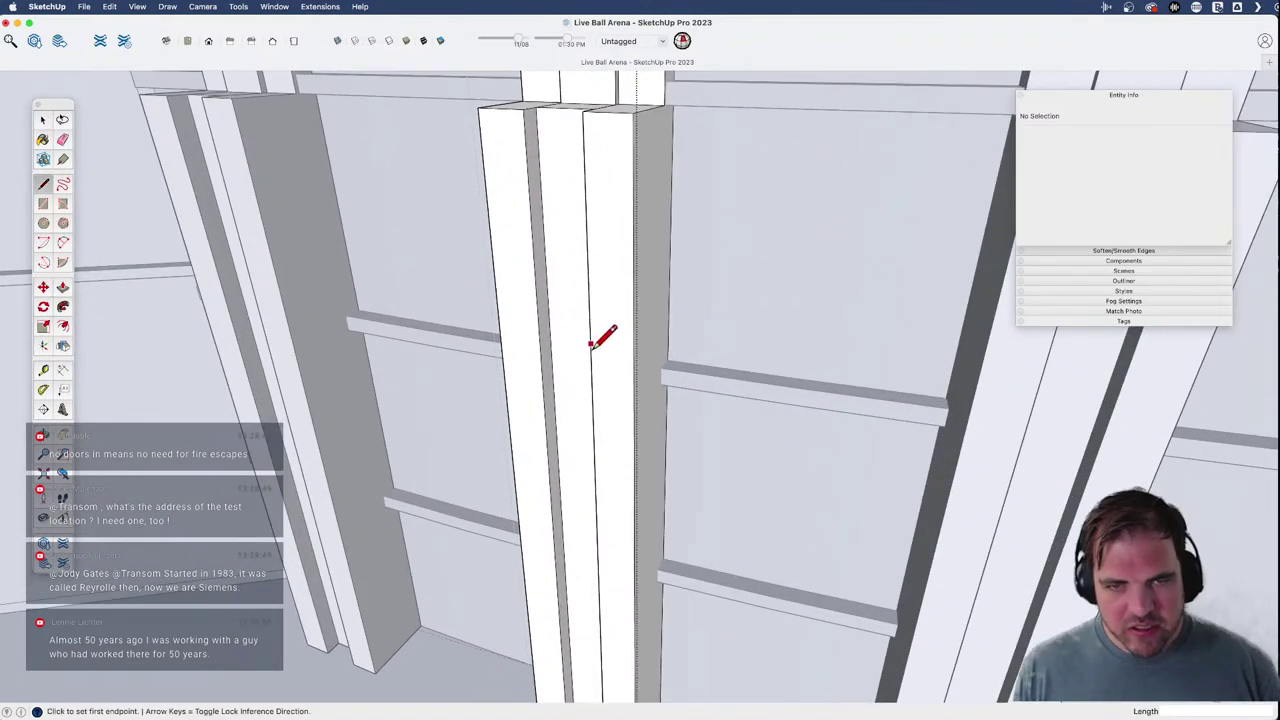
{"action": "left_click", "coordinate": [662, 368]}
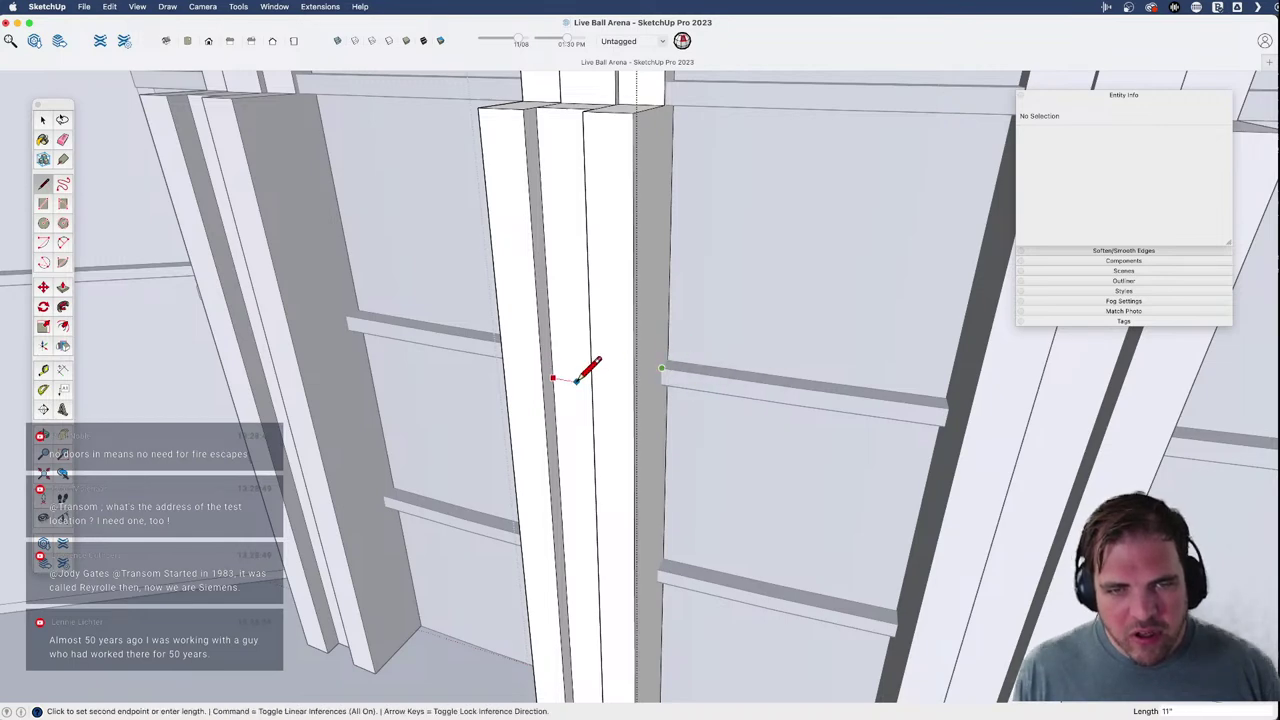
{"action": "middle_click_drag", "start_coordinate": [576, 381], "coordinate": [808, 393]}
{"action": "scroll", "coordinate": [802, 390], "scroll_direction": "up", "scroll_amount": 3}
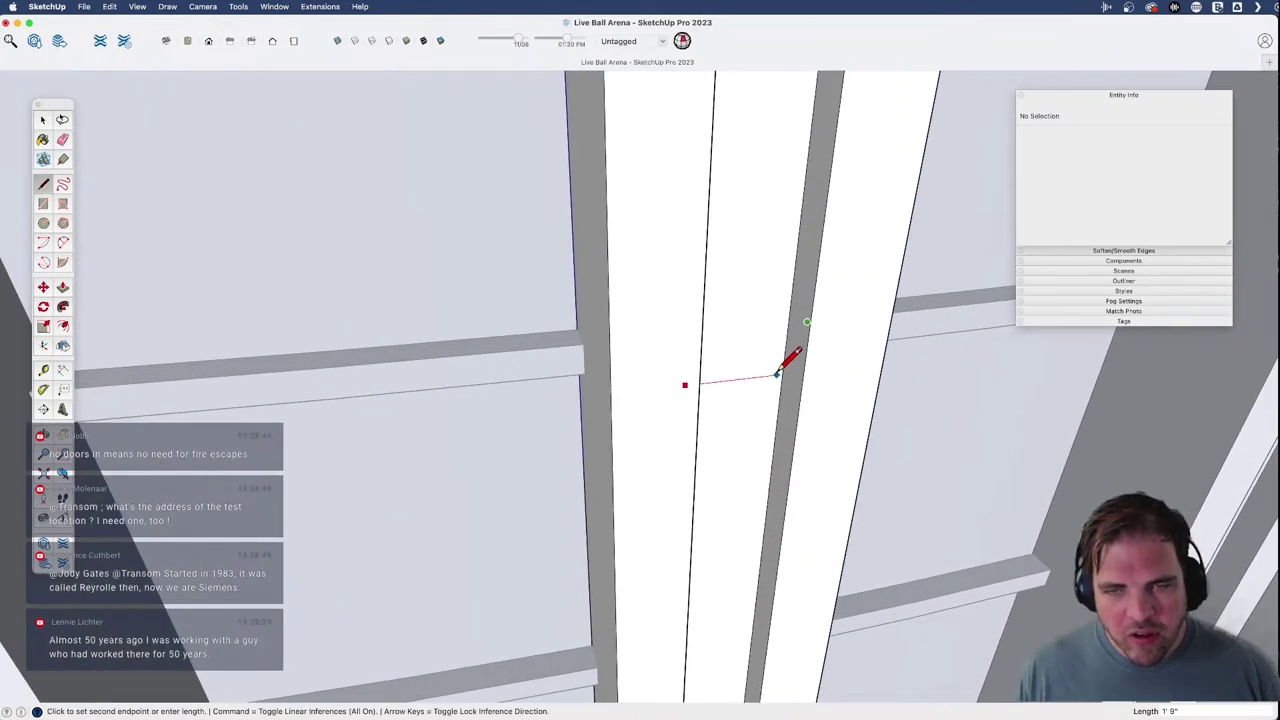
{"action": "left_click", "coordinate": [783, 374]}
{"action": "scroll", "coordinate": [756, 397], "scroll_direction": "down", "scroll_amount": 4}
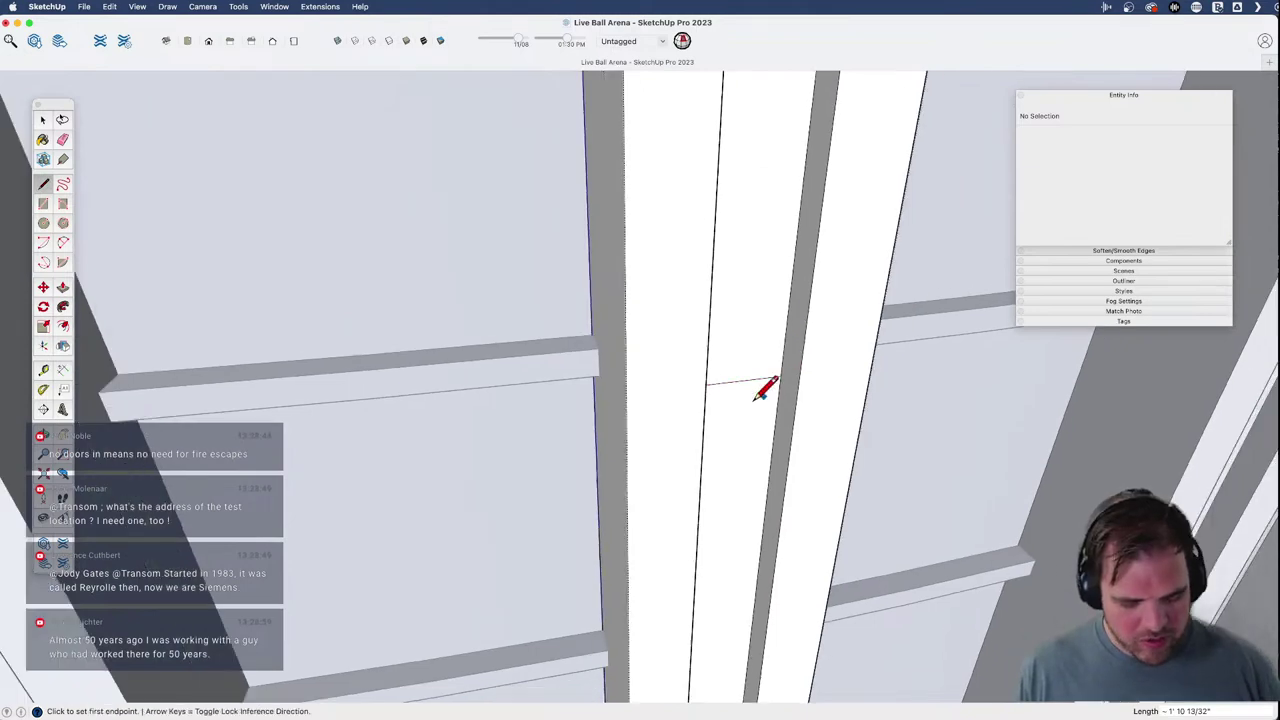
{"action": "middle_click_drag", "start_coordinate": [756, 397], "coordinate": [739, 422], "text": "shift"}
- Move the middle strip's top front edge back toward the wall about 1' 13/16" to slope the face above the new line
{"action": "key", "text": "space"}
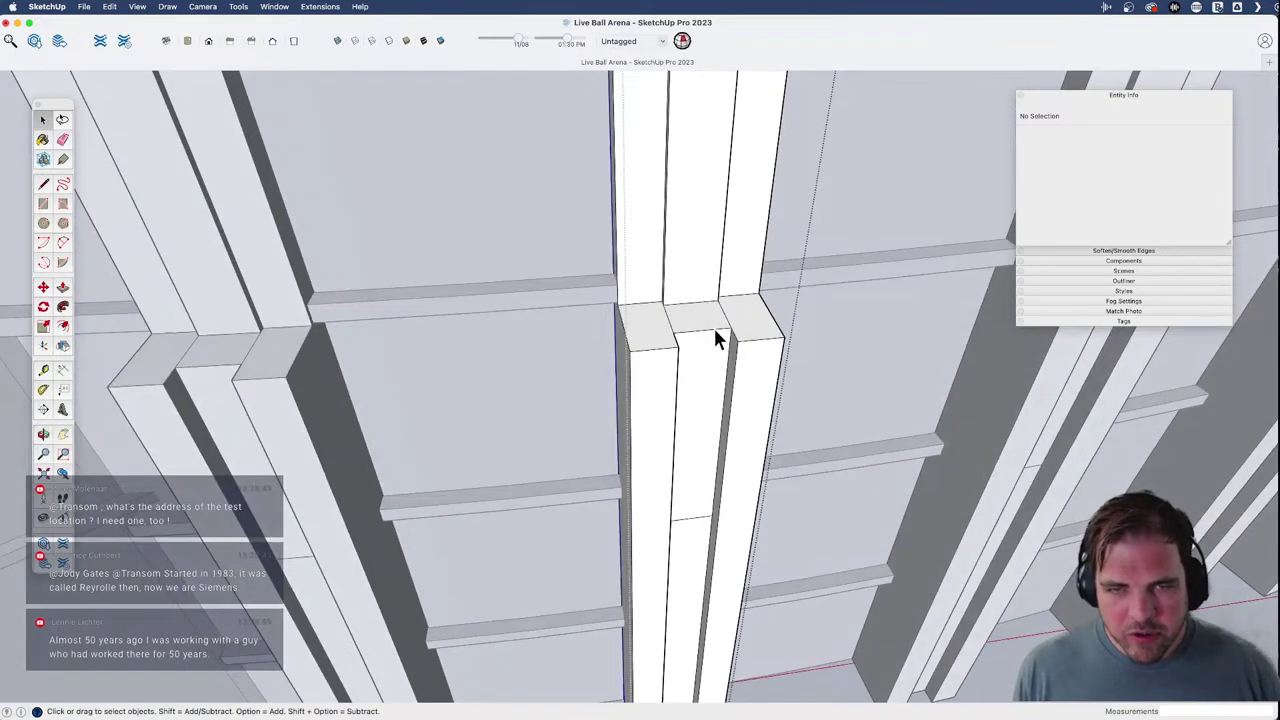
{"action": "left_click", "coordinate": [714, 328]}
{"action": "key", "text": "m"}
{"action": "left_click", "coordinate": [731, 329]}
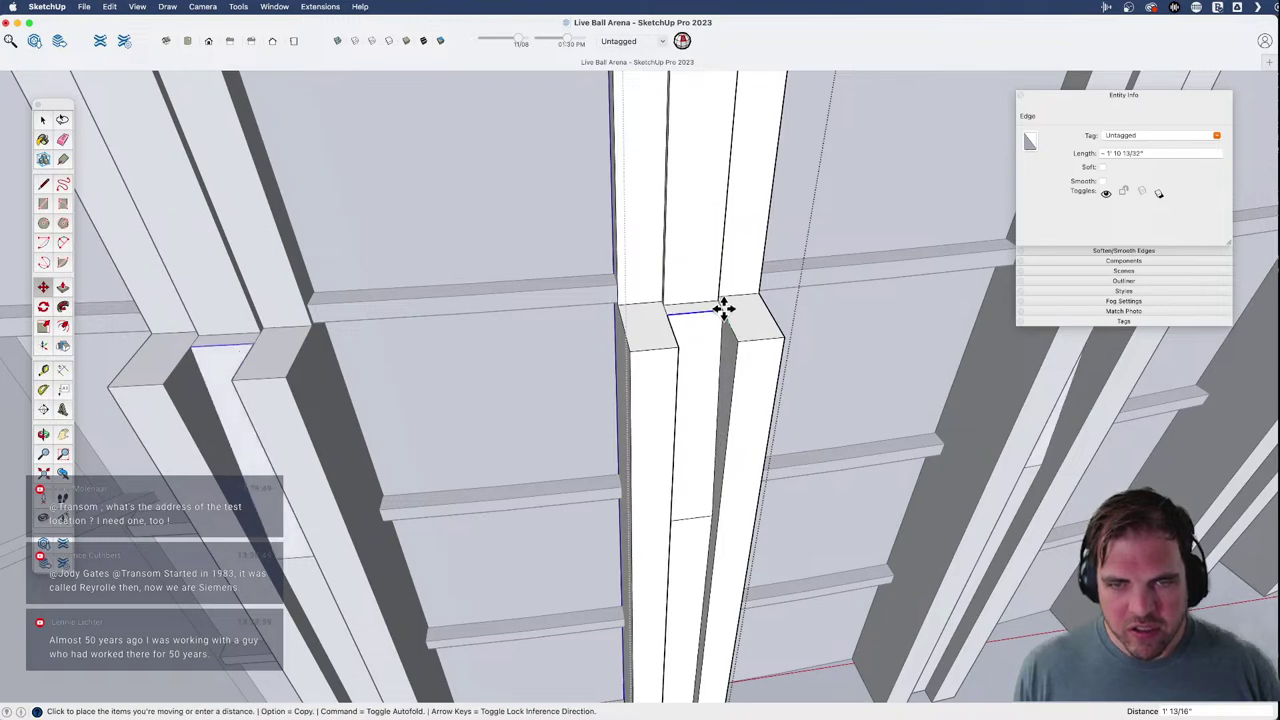
{"action": "middle_click_drag", "start_coordinate": [723, 306], "coordinate": [520, 555]}
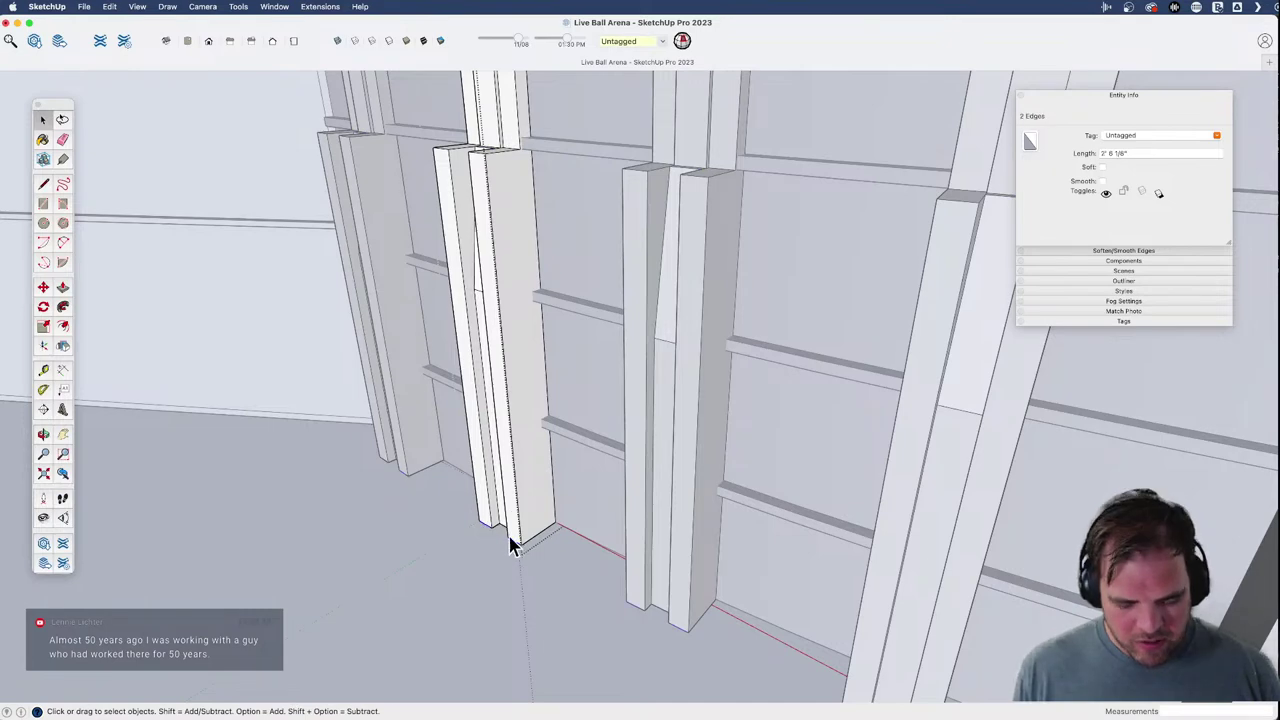
{"action": "scroll", "coordinate": [510, 537], "scroll_direction": "up", "scroll_amount": 2}
{"action": "key", "text": "m"}
{"action": "left_click", "coordinate": [522, 548]}
{"action": "key", "text": "space"}
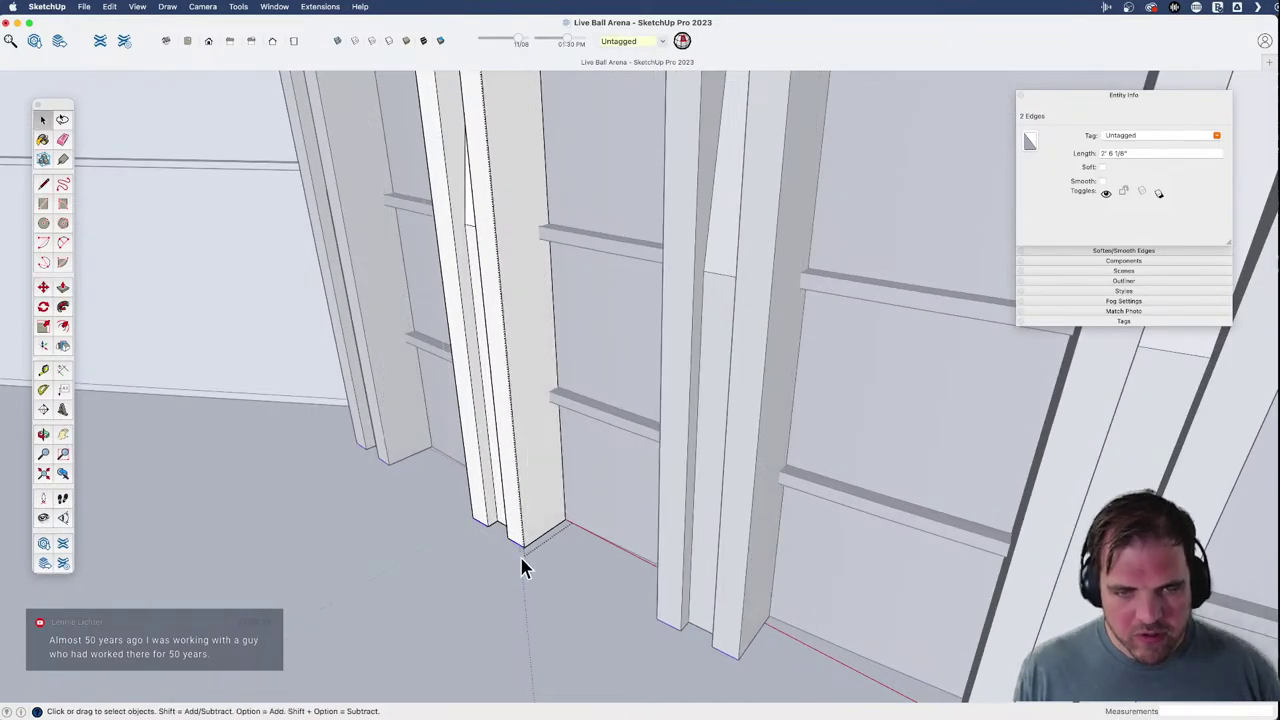
{"action": "key", "text": "m"}
{"action": "left_click", "coordinate": [516, 540]}
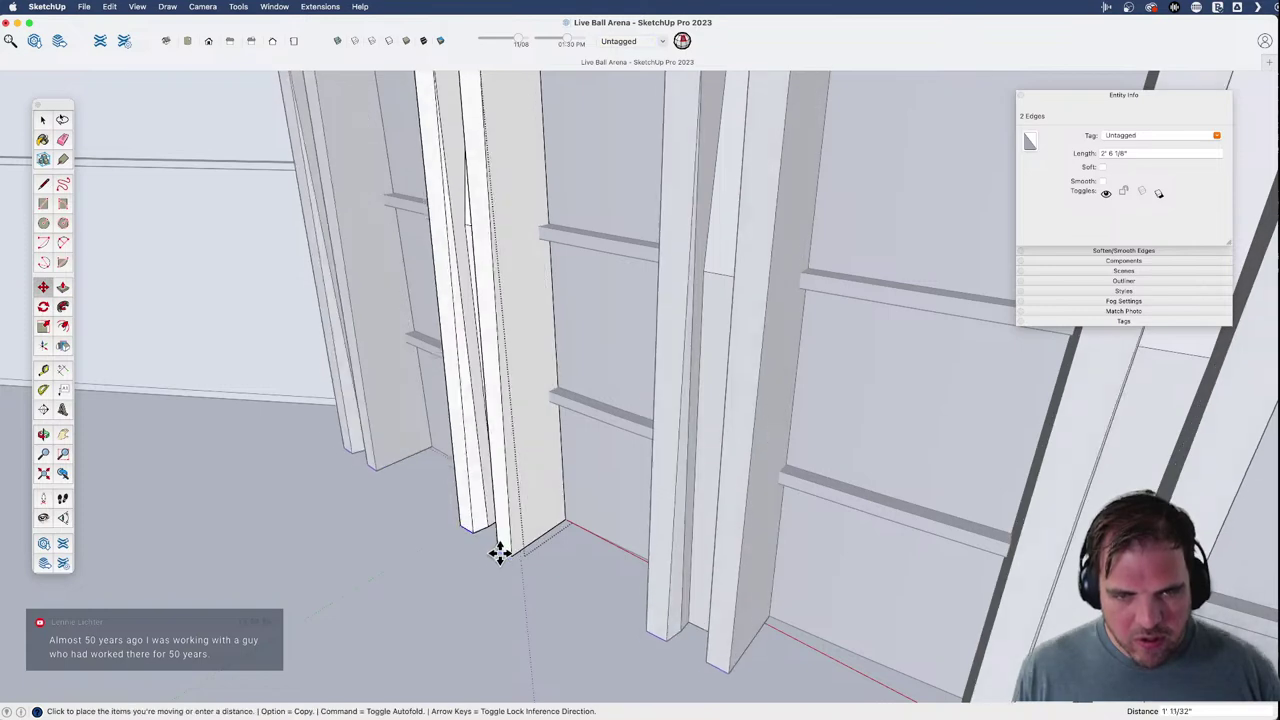
{"action": "key", "text": "space"}
{"action": "scroll", "coordinate": [509, 554], "scroll_direction": "up", "scroll_amount": 3}
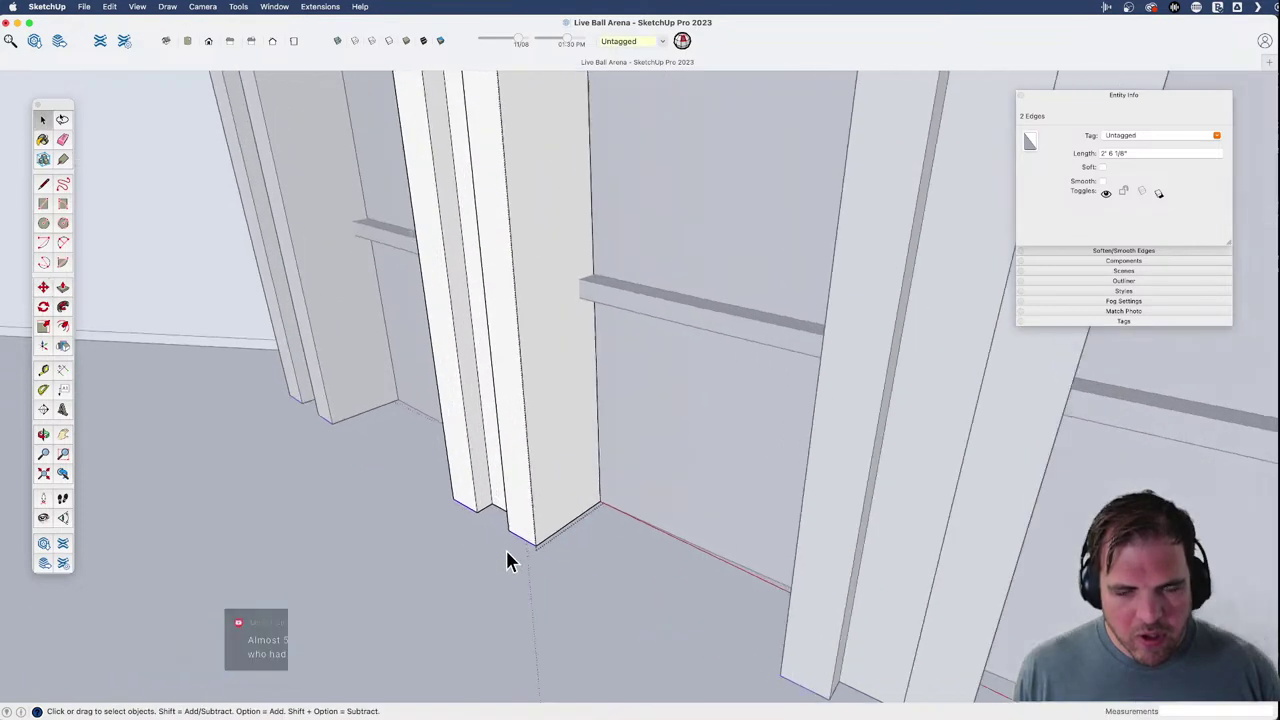
- Pull the front faces of both lower side strips outward by about 7 11/32"
{"action": "key", "text": "p"}
{"action": "left_click", "coordinate": [525, 540]}
{"action": "left_click", "coordinate": [514, 546]}
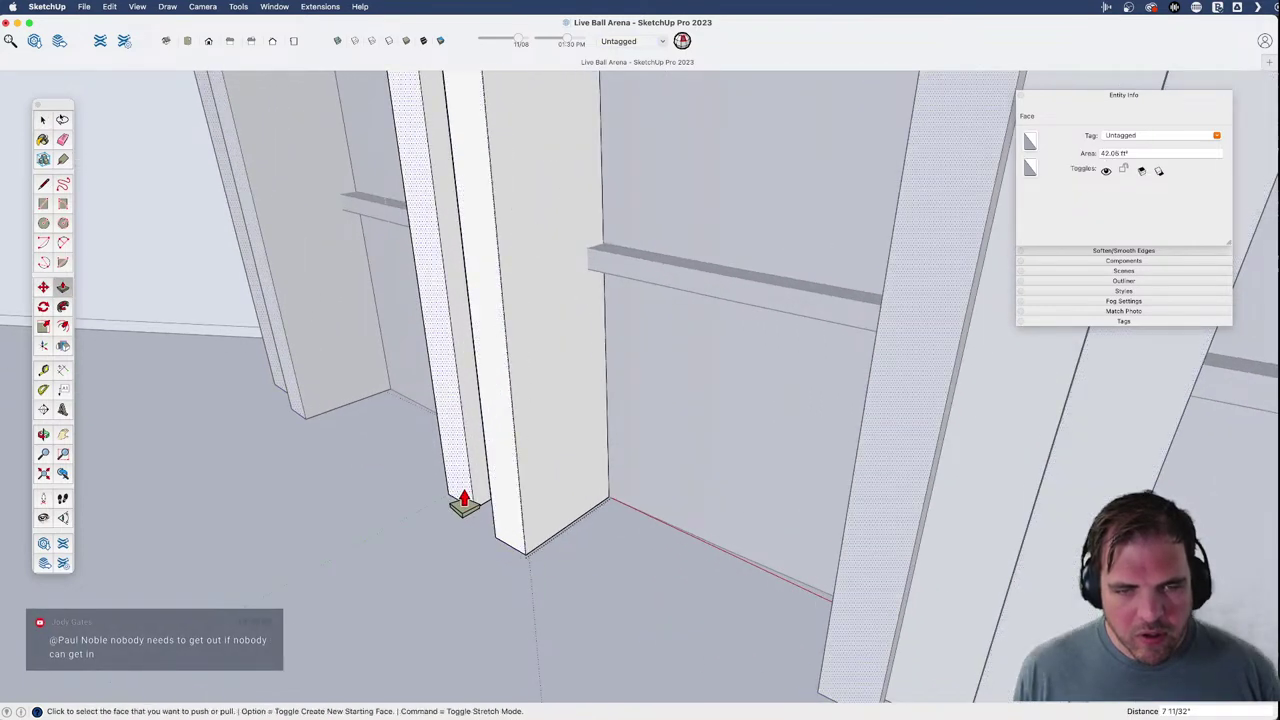
{"action": "double_click", "coordinate": [464, 502]}
{"action": "scroll", "coordinate": [470, 508], "scroll_direction": "down", "scroll_amount": 2}
{"action": "middle_click_drag", "start_coordinate": [506, 549], "coordinate": [586, 580], "text": "shift"}
{"action": "scroll", "coordinate": [586, 594], "scroll_direction": "down", "scroll_amount": 2}
{"action": "key", "text": "l"}
{"action": "scroll", "coordinate": [575, 585], "scroll_direction": "up", "scroll_amount": 1}
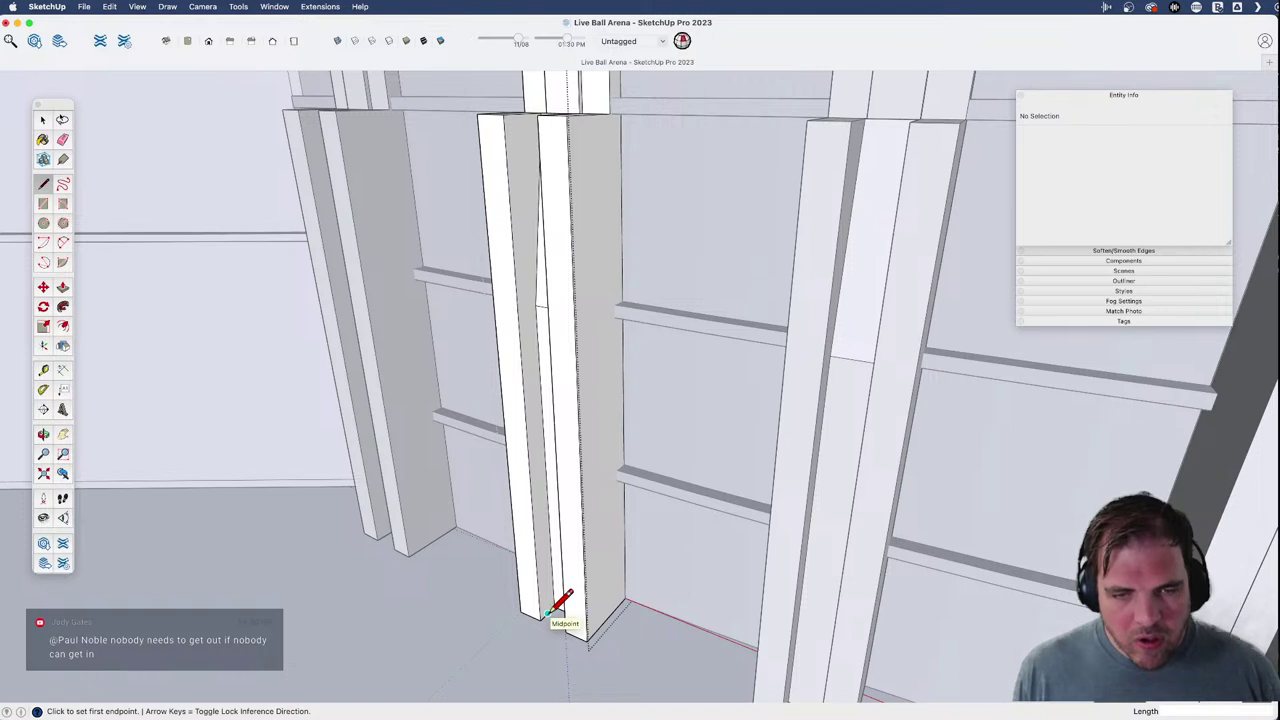
{"action": "left_click", "coordinate": [547, 612]}
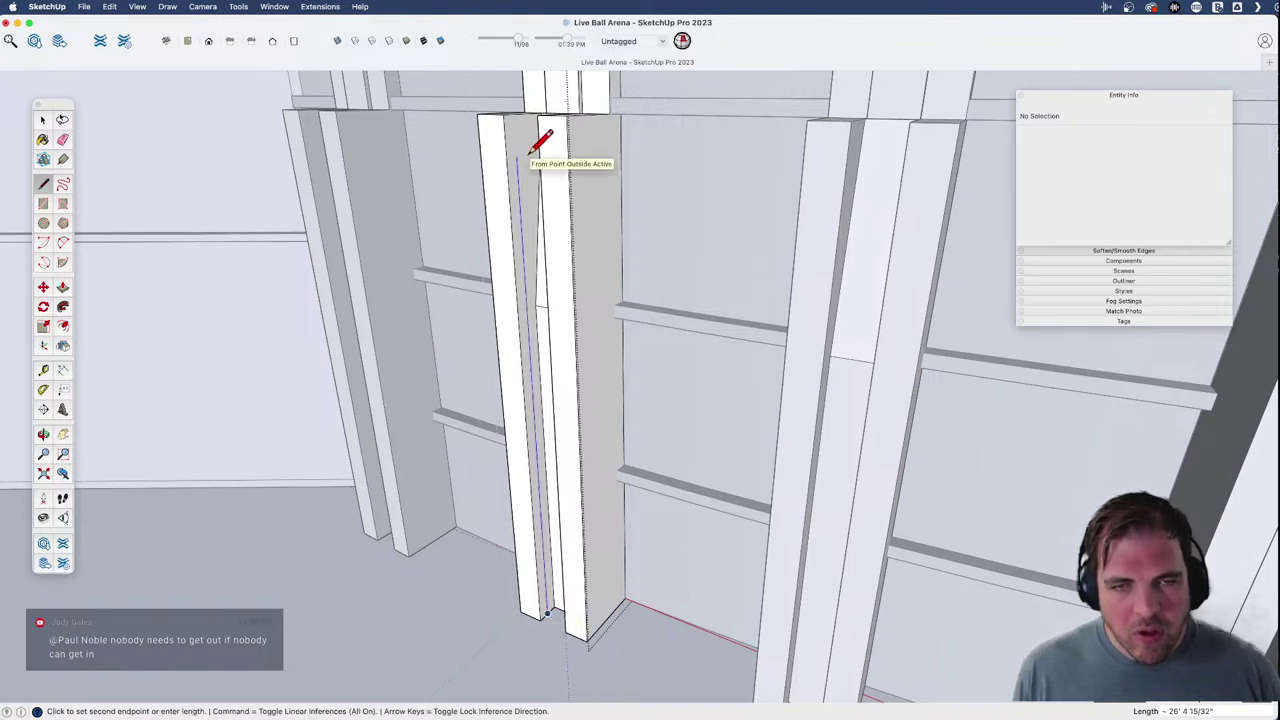
{"action": "key", "text": "space"}
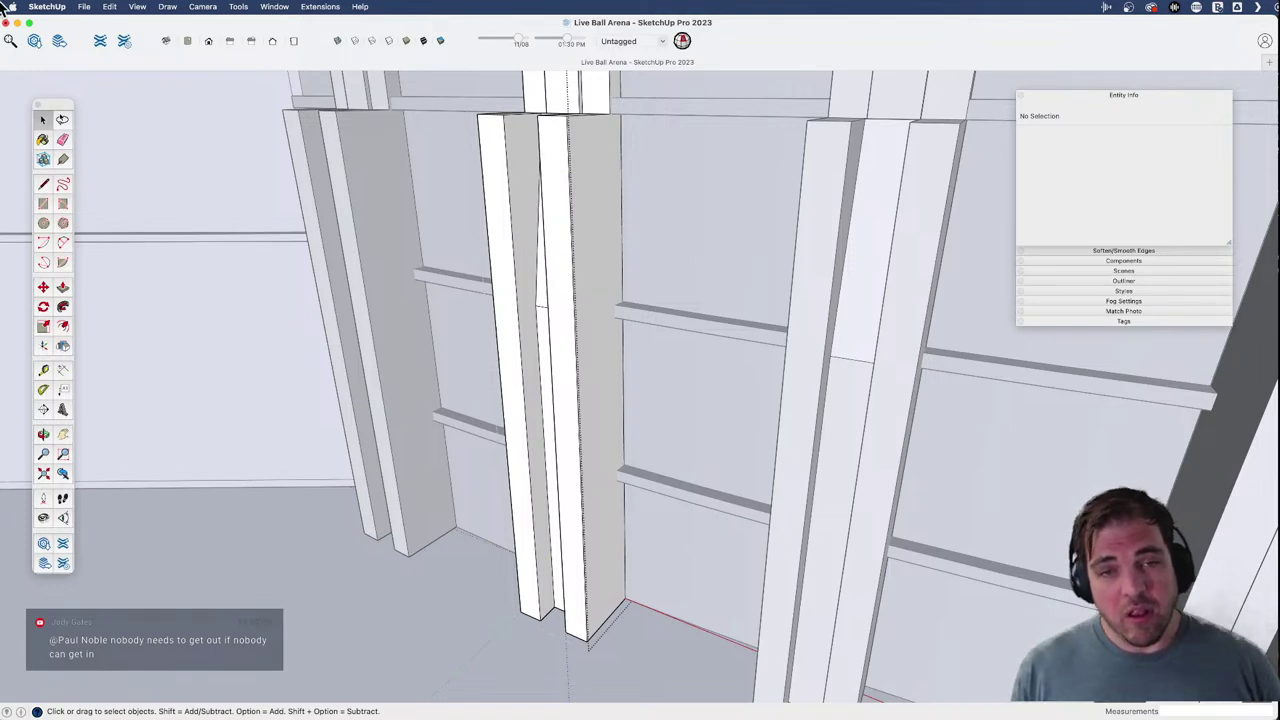
- Compare the thickened pillar bases with the Street View photo in Chrome
{"action": "key", "text": "super+Tab"}
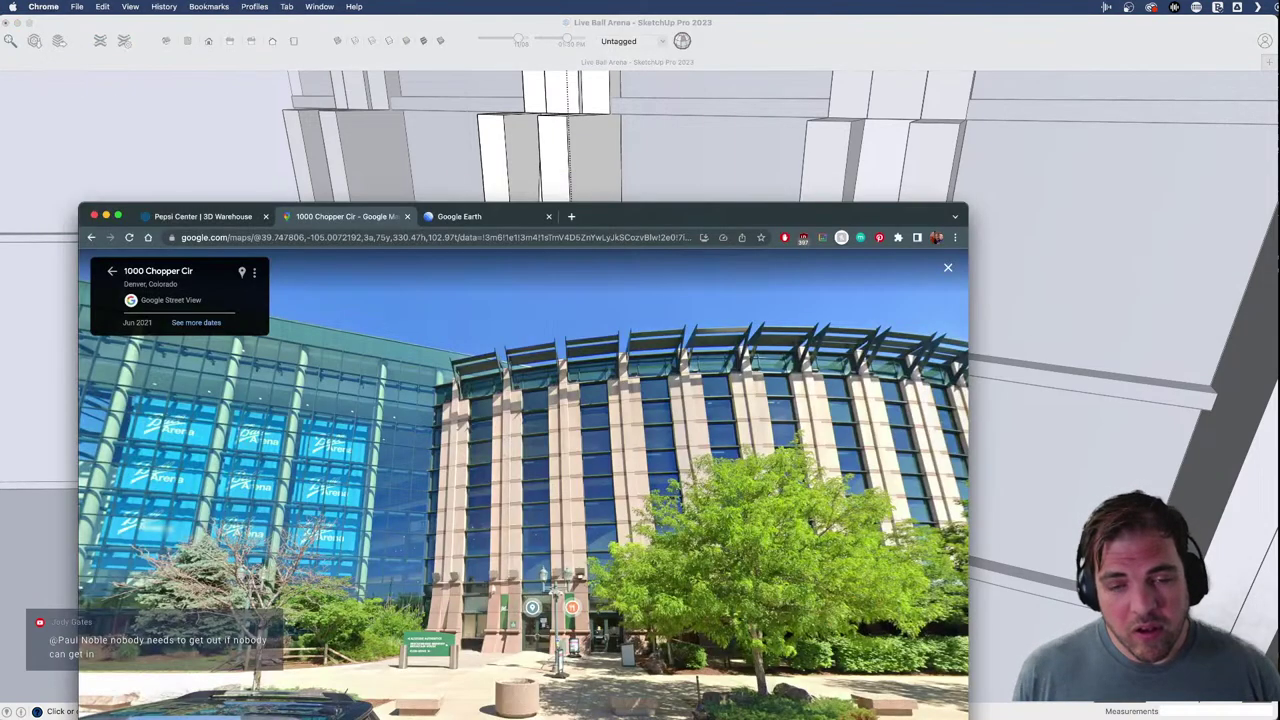
{"action": "mouse_move", "coordinate": [541, 623]}
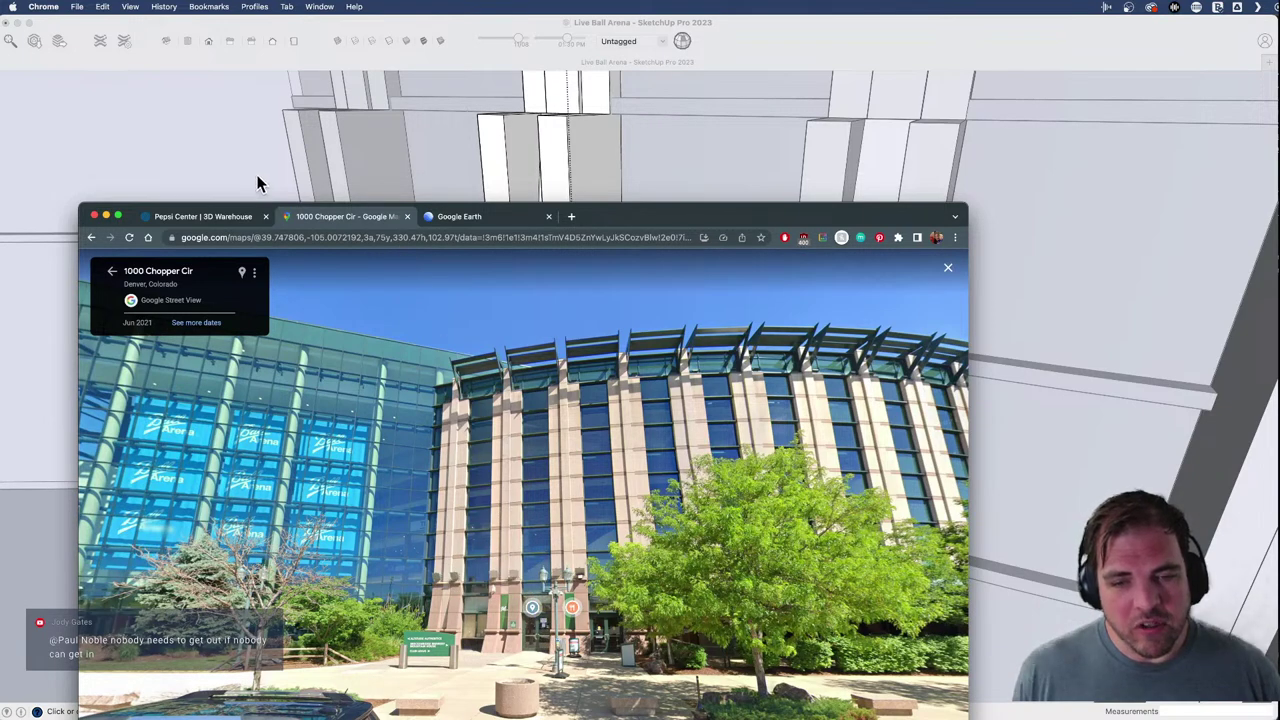
{"action": "key", "text": "super+Tab"}
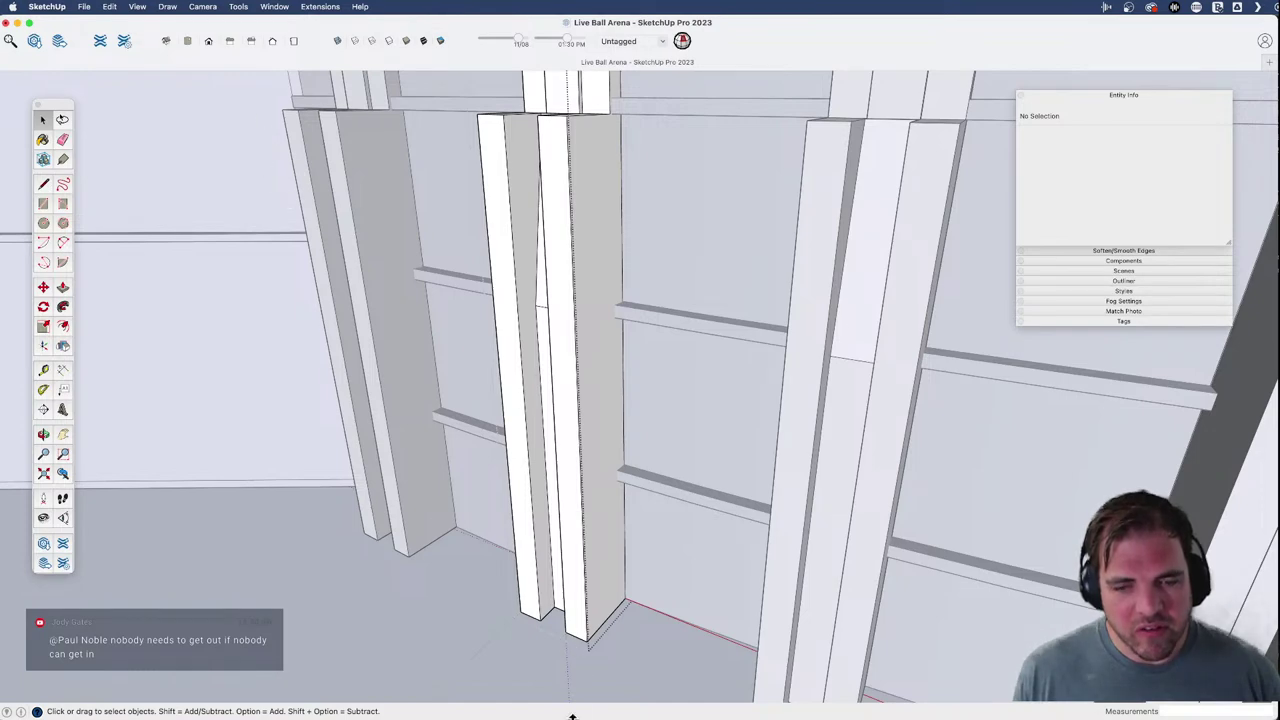
{"action": "key", "text": "super+Tab"}
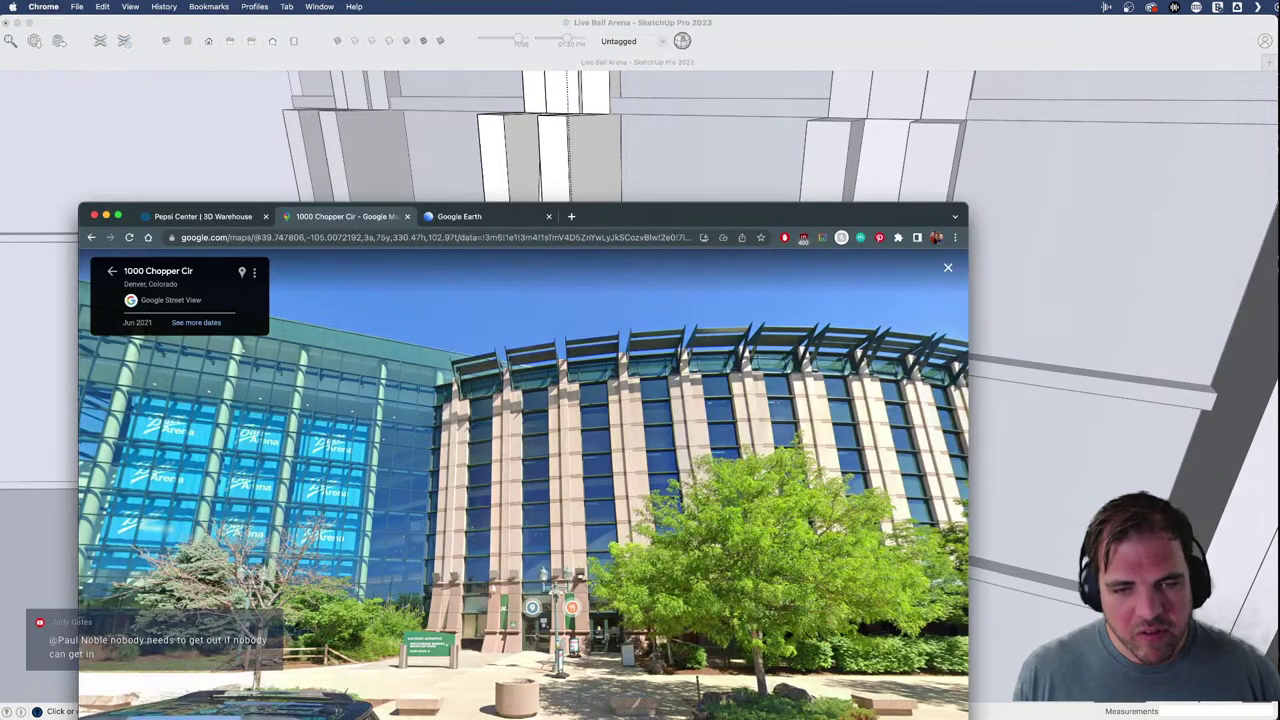
- Switch back to the Live Ball Arena model in SketchUp
{"action": "left_click", "coordinate": [203, 130]}
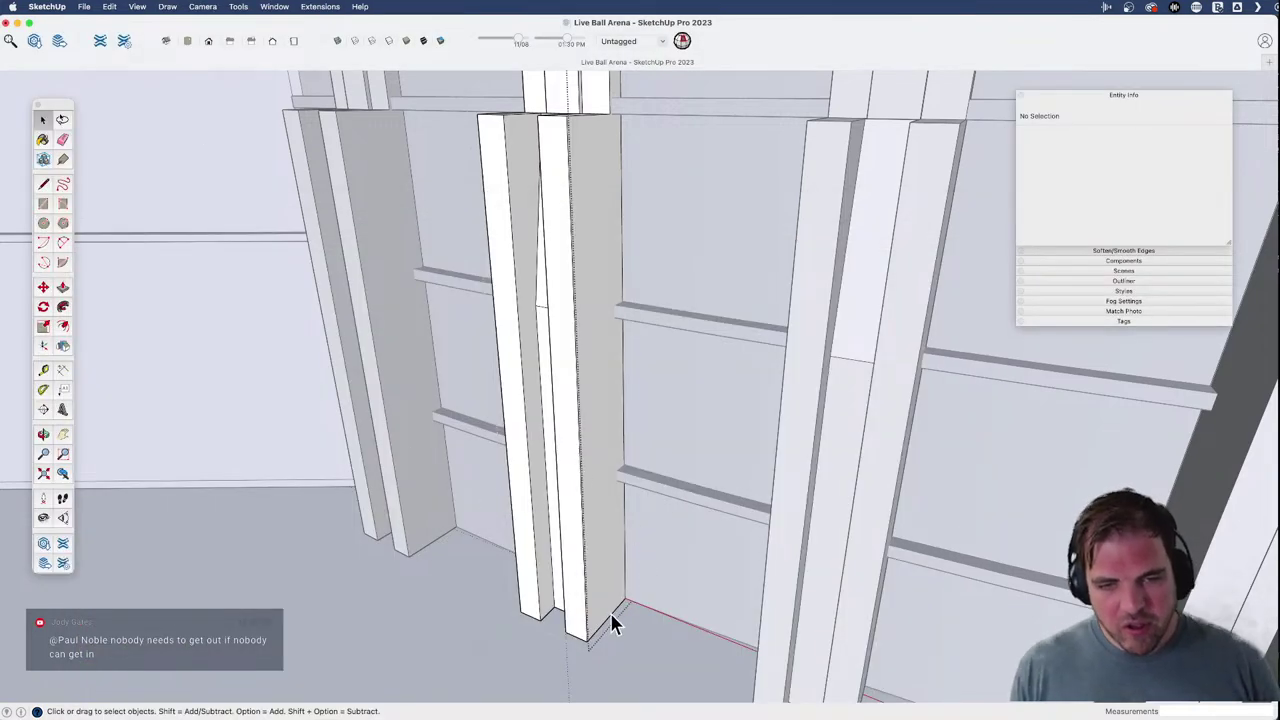
{"action": "left_click", "coordinate": [535, 628], "text": "shift"}
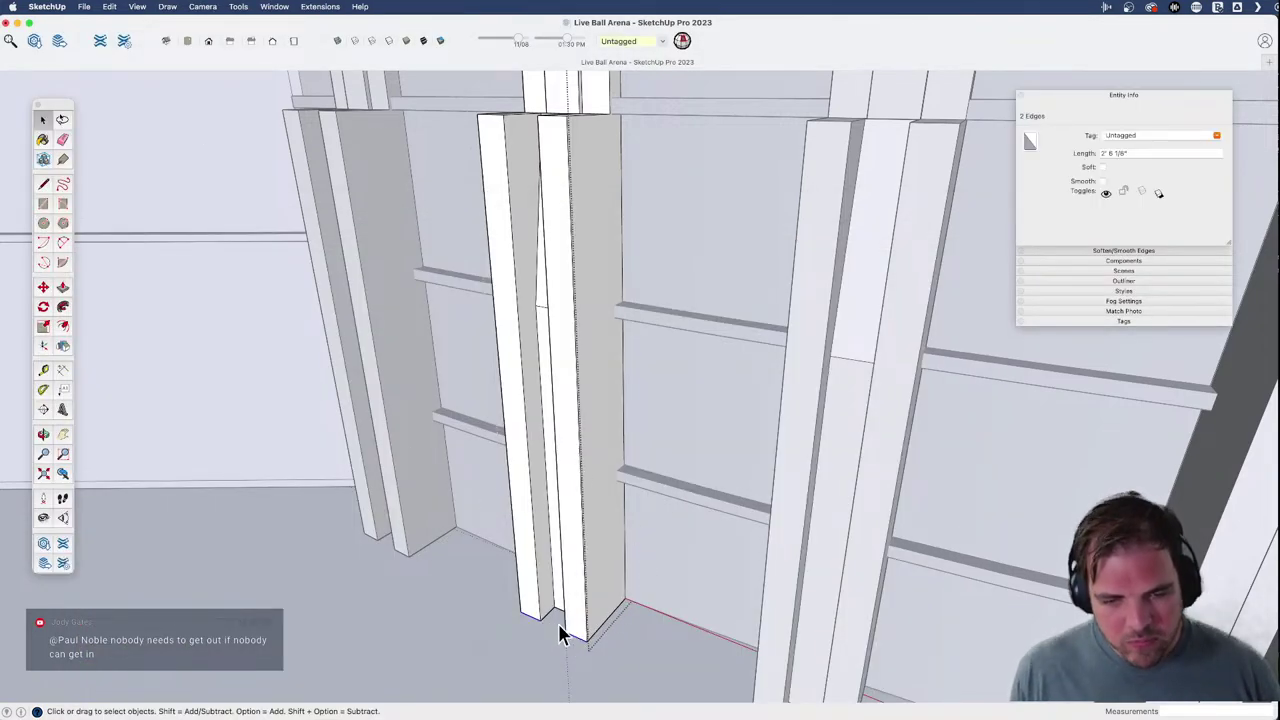
{"action": "key", "text": "m"}
{"action": "key", "text": "alt"}
{"action": "left_click", "coordinate": [587, 640]}
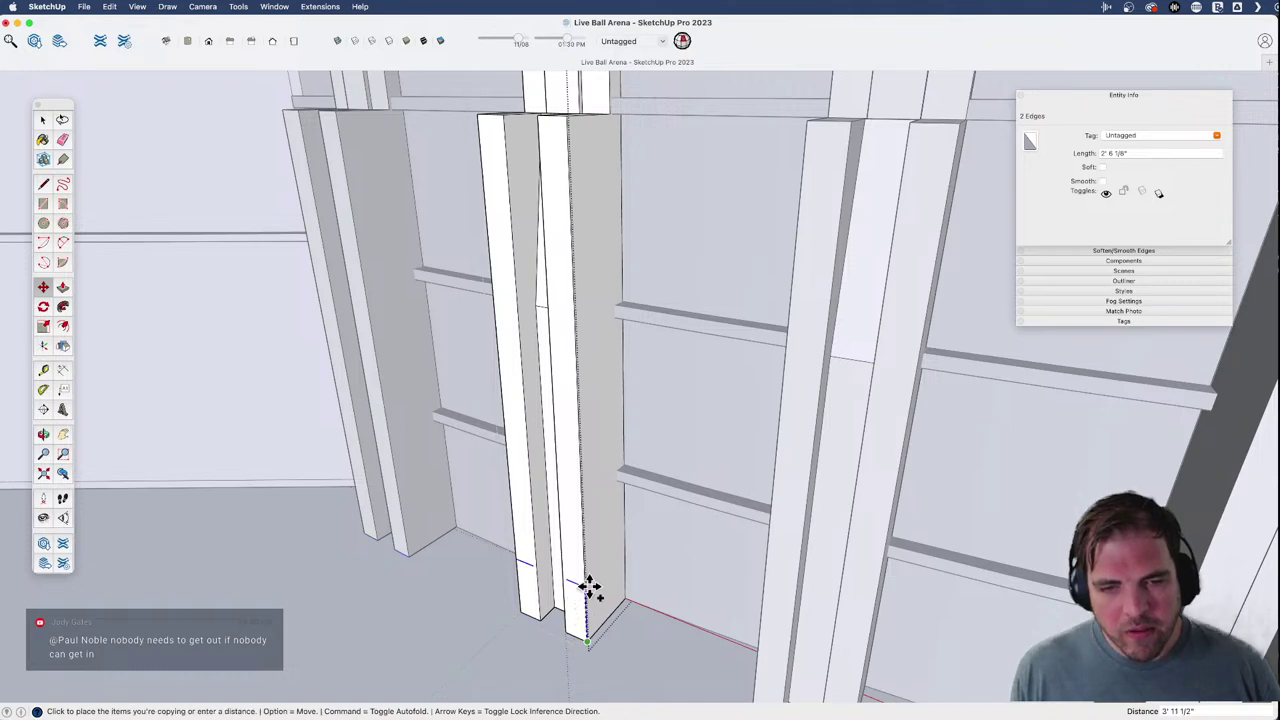
{"action": "middle_click_drag", "start_coordinate": [590, 587], "coordinate": [616, 117]}
- Erase the two stray lines running across the underside of the pillar base
{"action": "scroll", "coordinate": [609, 335], "scroll_direction": "up", "scroll_amount": 3}
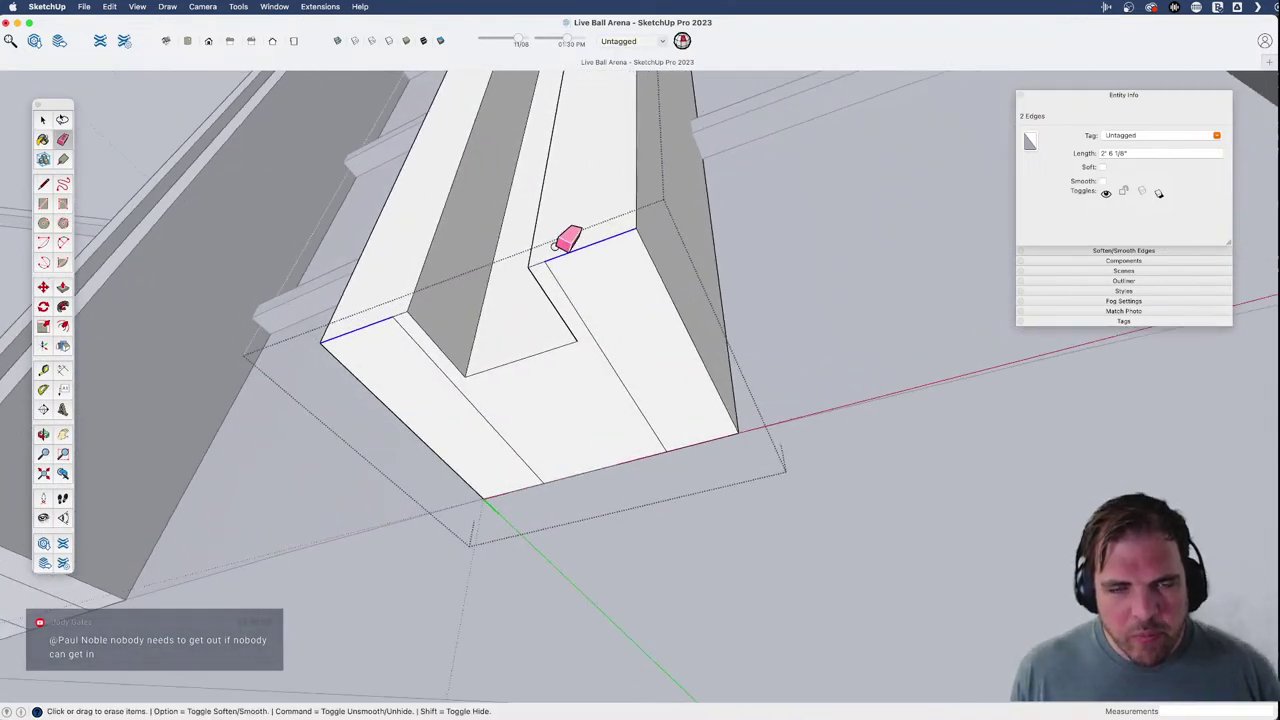
{"action": "key", "text": "space"}
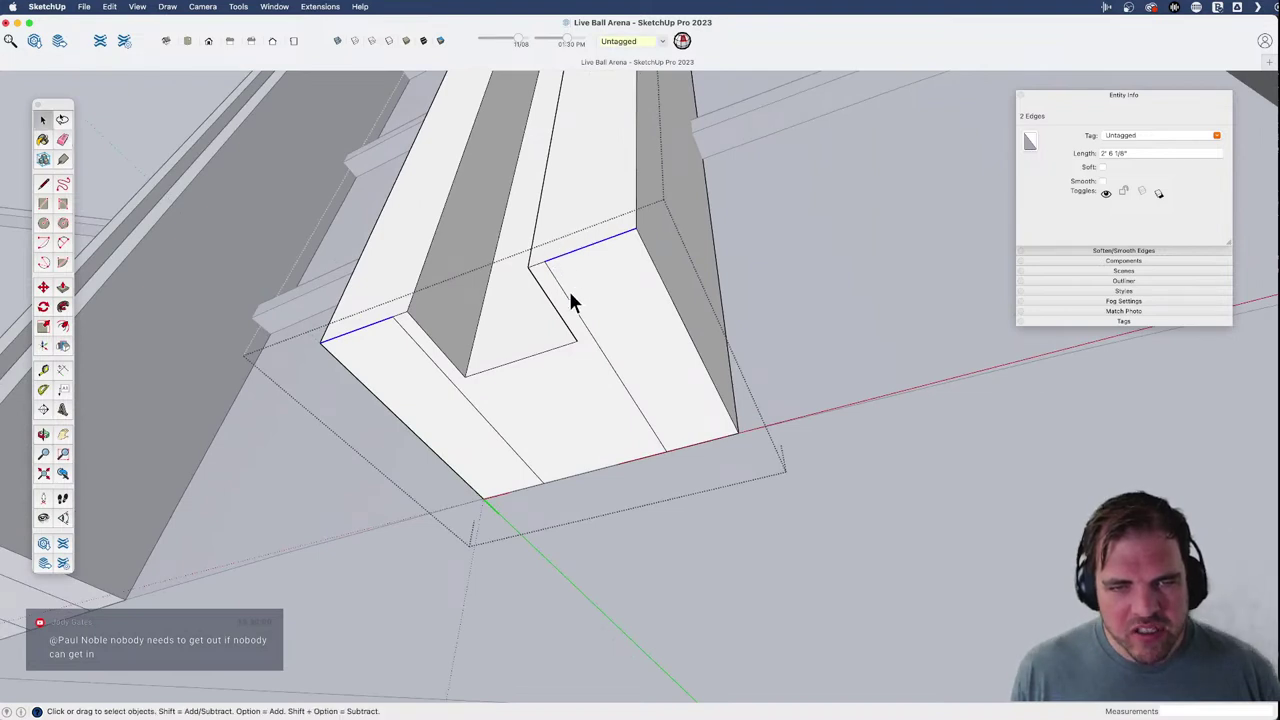
{"action": "key", "text": "e"}
{"action": "left_click", "coordinate": [570, 298]}
{"action": "left_click_drag", "start_coordinate": [492, 430], "coordinate": [540, 415]}
{"action": "mouse_move", "coordinate": [557, 294]}
{"action": "middle_mouse_down"}
{"action": "mouse_move", "coordinate": [609, 297]}
{"action": "mouse_move", "coordinate": [598, 290]}
{"action": "middle_mouse_up"}
- Copy the bottom front edges of both side strips up about 9' 7 3/16", level with the top of the lowest horizontal trim
{"action": "key", "text": "space"}
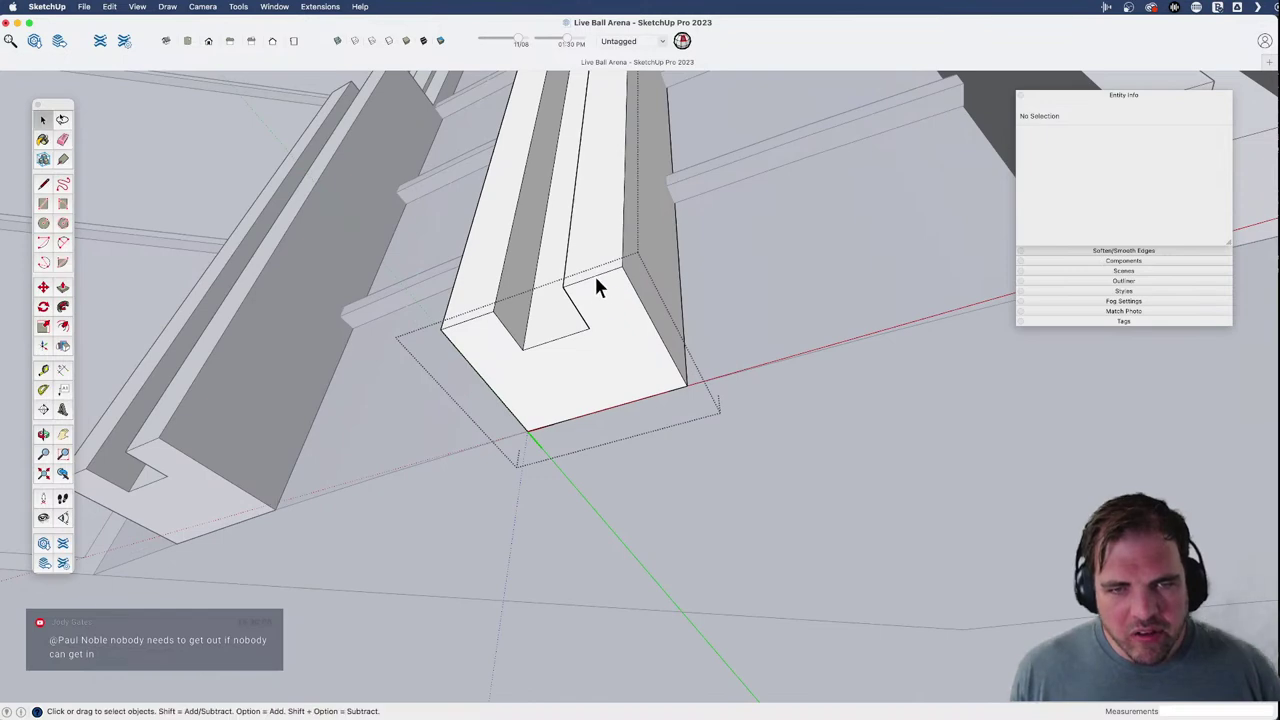
{"action": "left_click", "coordinate": [595, 276]}
{"action": "left_click", "coordinate": [632, 288], "text": "shift"}
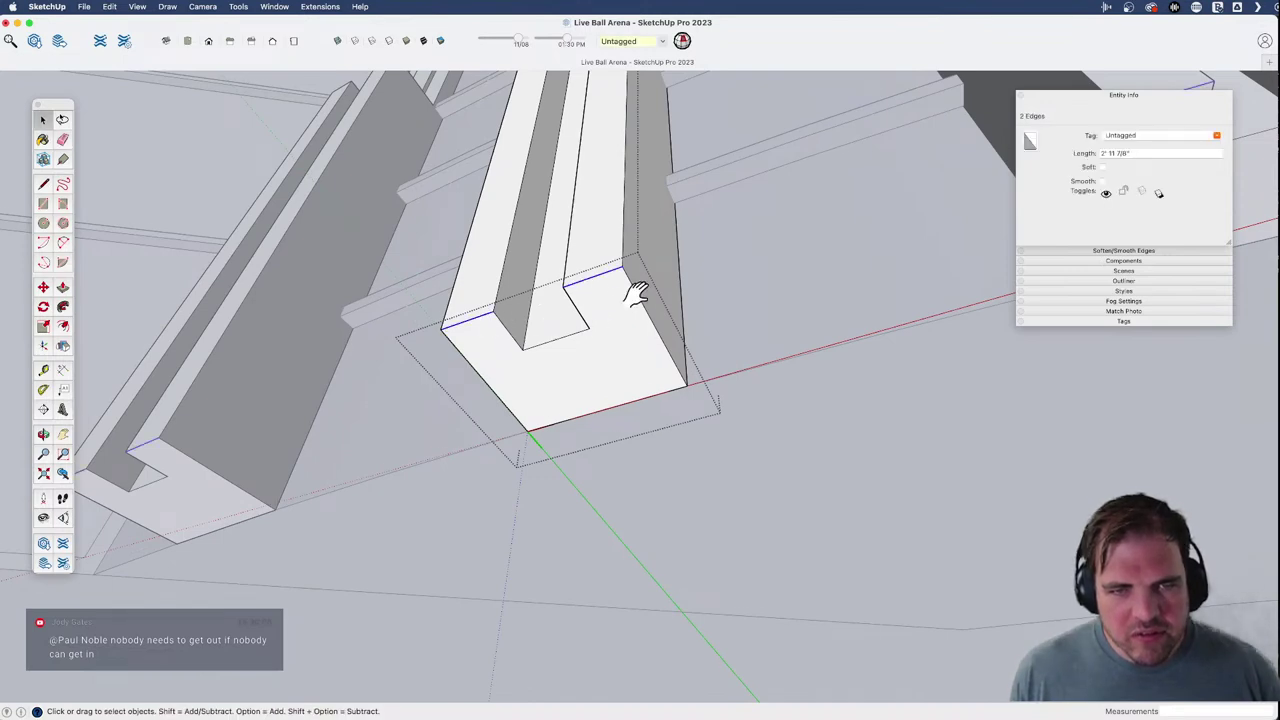
{"action": "middle_click_drag", "start_coordinate": [632, 288], "coordinate": [578, 552]}
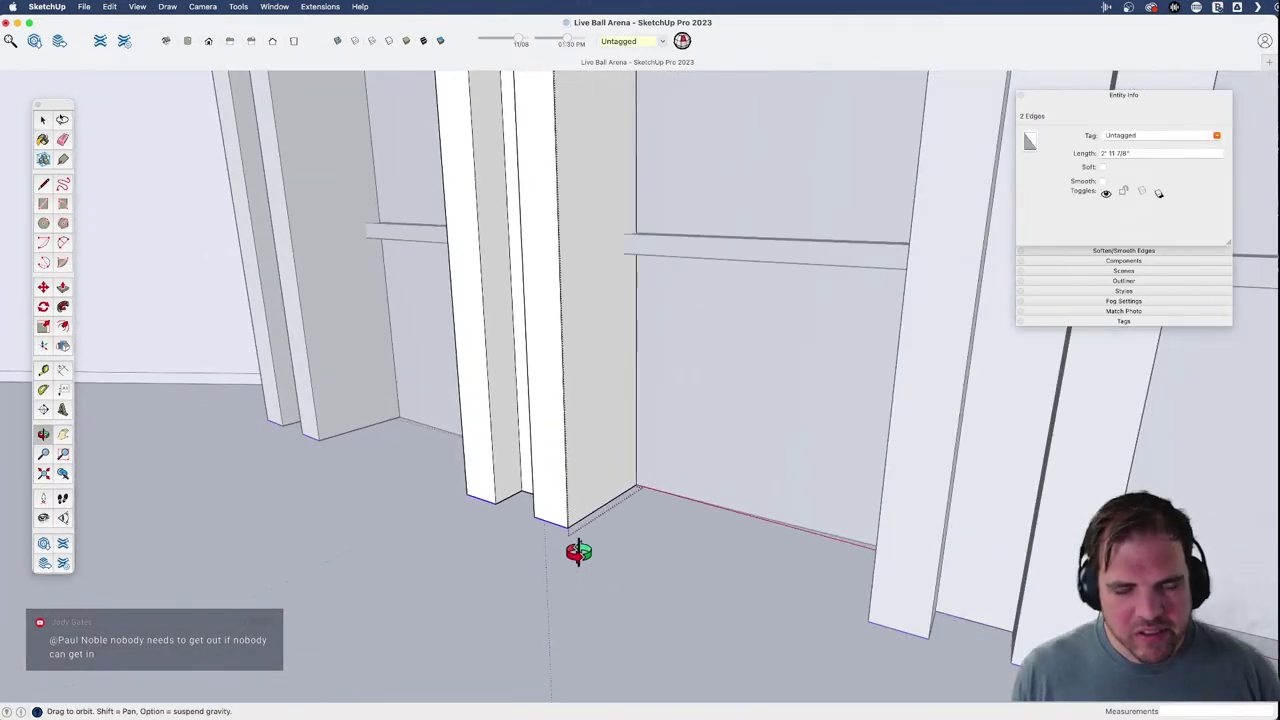
{"action": "key", "text": "m"}
{"action": "left_click", "coordinate": [567, 527]}
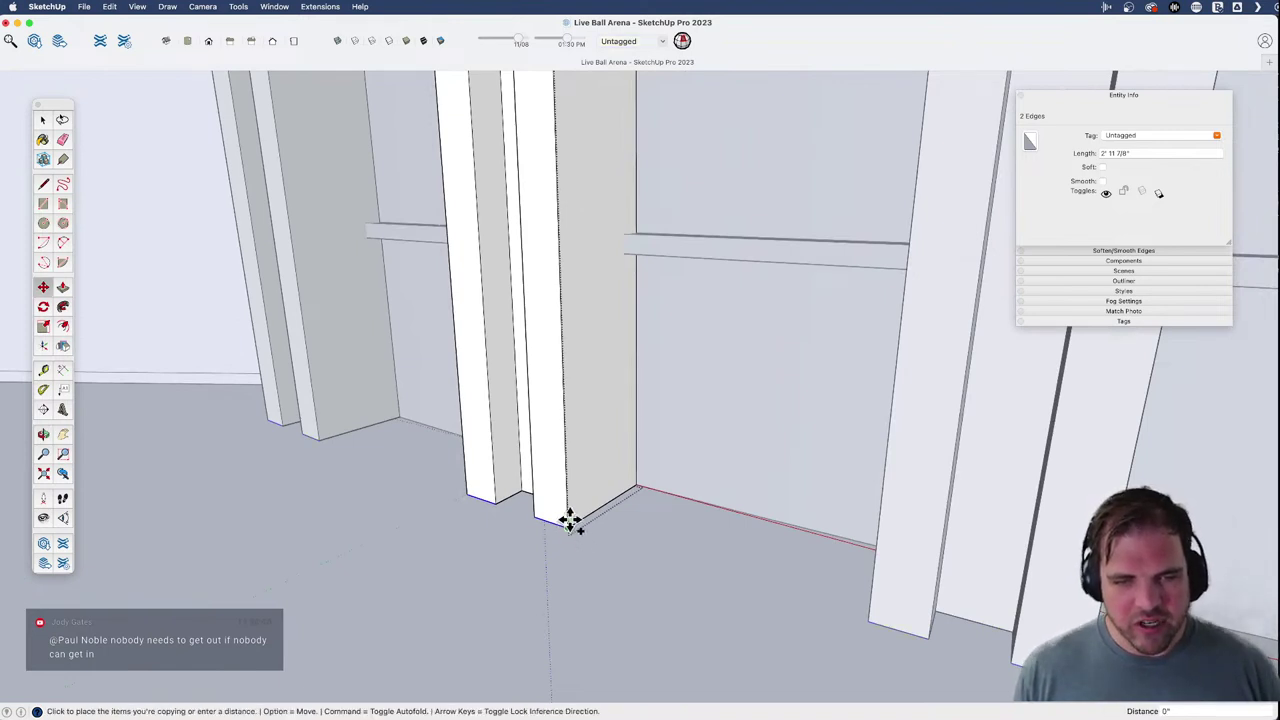
{"action": "key", "text": "alt"}
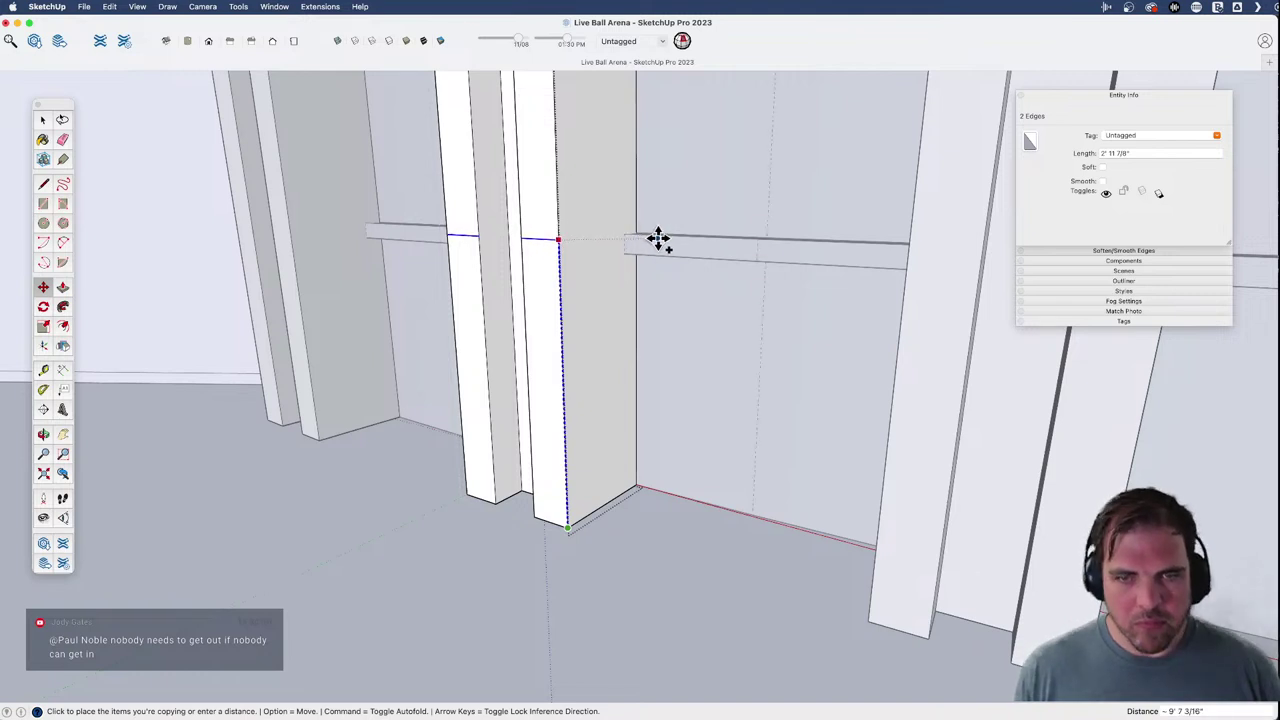
{"action": "left_click", "coordinate": [757, 240]}
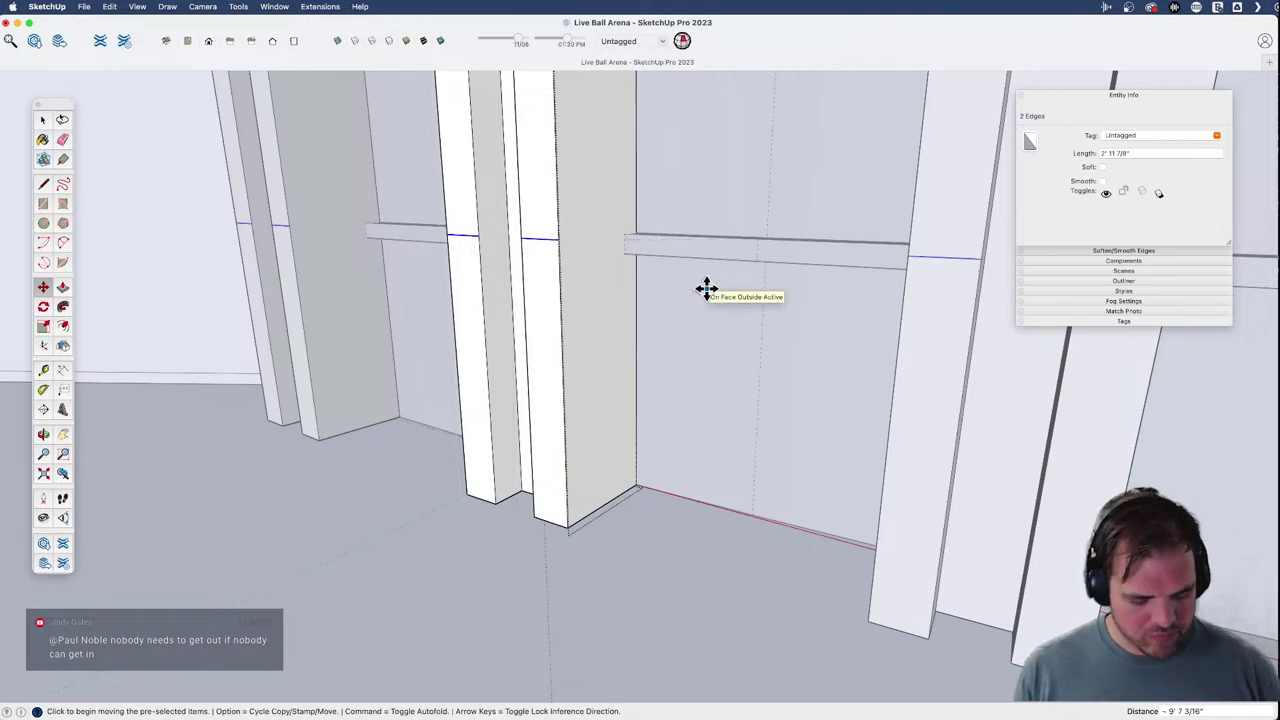
- Pull the front faces below the new lines on both side strips outward by about 1' 5 31/32"
{"action": "middle_click_drag", "start_coordinate": [600, 380], "coordinate": [571, 520]}
{"action": "key", "text": "p"}
{"action": "left_click", "coordinate": [571, 491]}
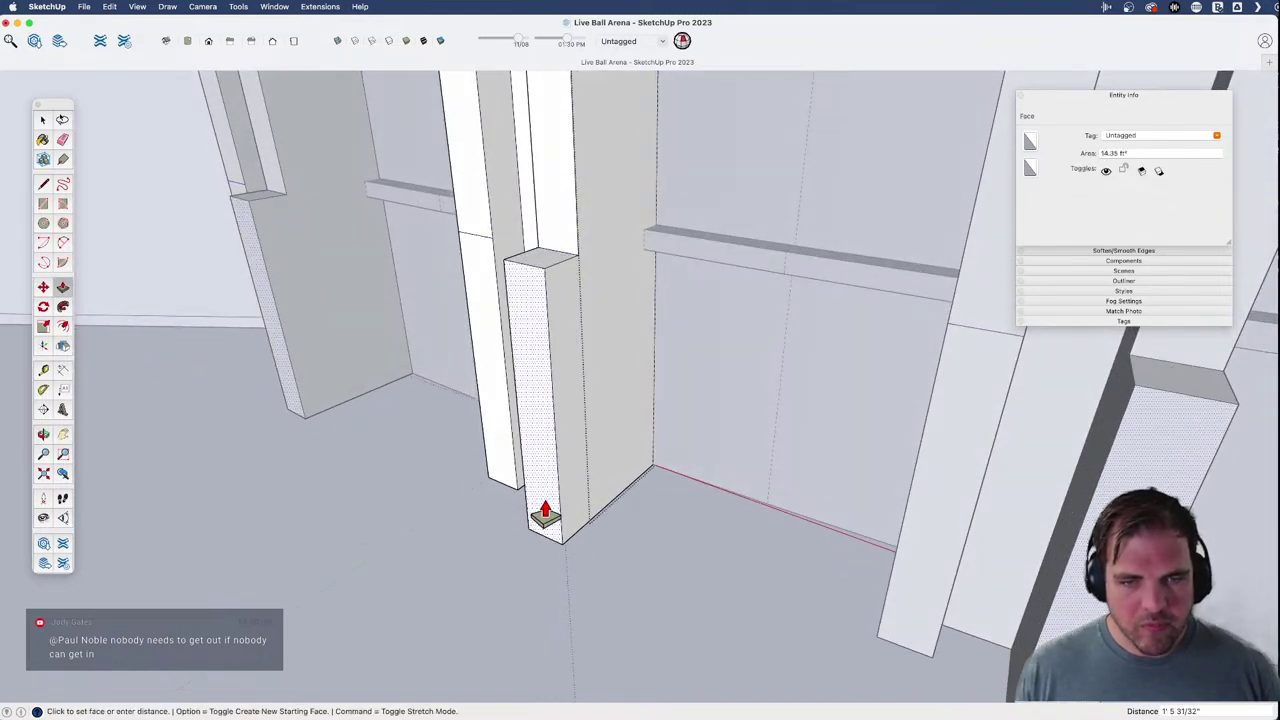
{"action": "left_click", "coordinate": [545, 512]}
{"action": "double_click", "coordinate": [491, 468]}
- Move the top front edges of both projecting blocks back to the strip faces above, sloping the blocks' front faces
{"action": "key", "text": "space"}
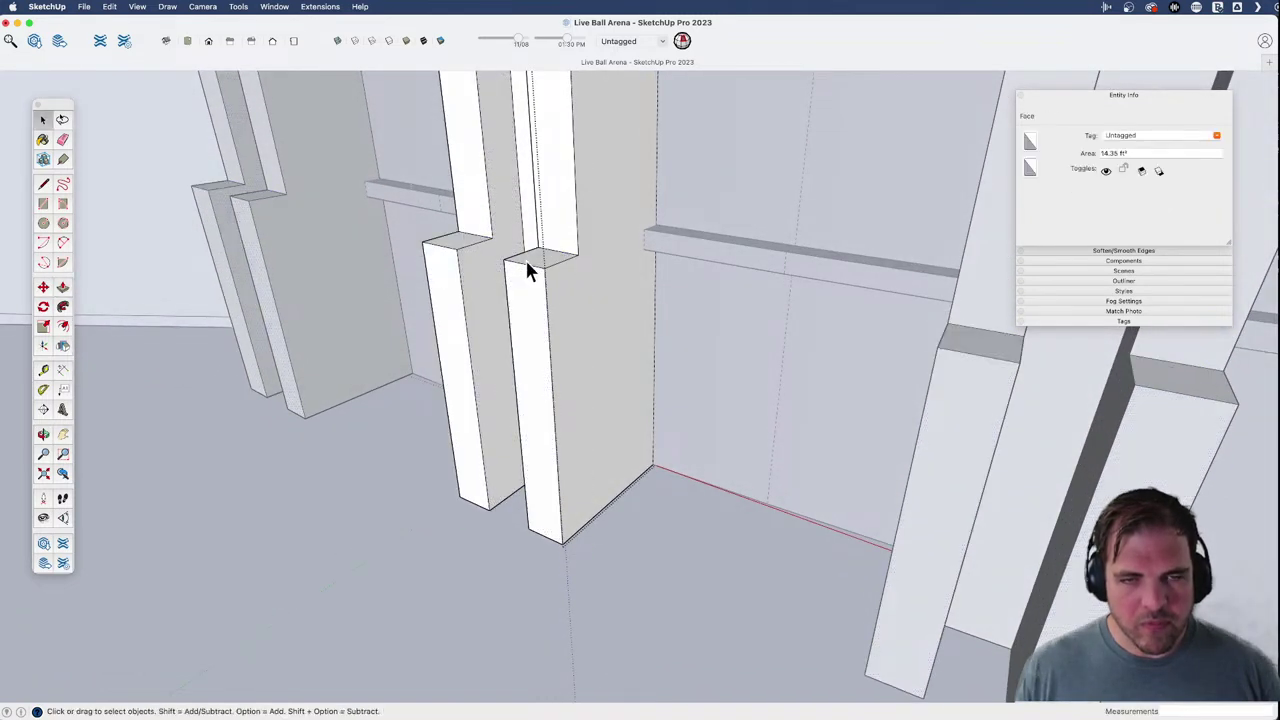
{"action": "left_click", "coordinate": [527, 263]}
{"action": "middle_click_drag", "start_coordinate": [527, 263], "coordinate": [580, 463]}
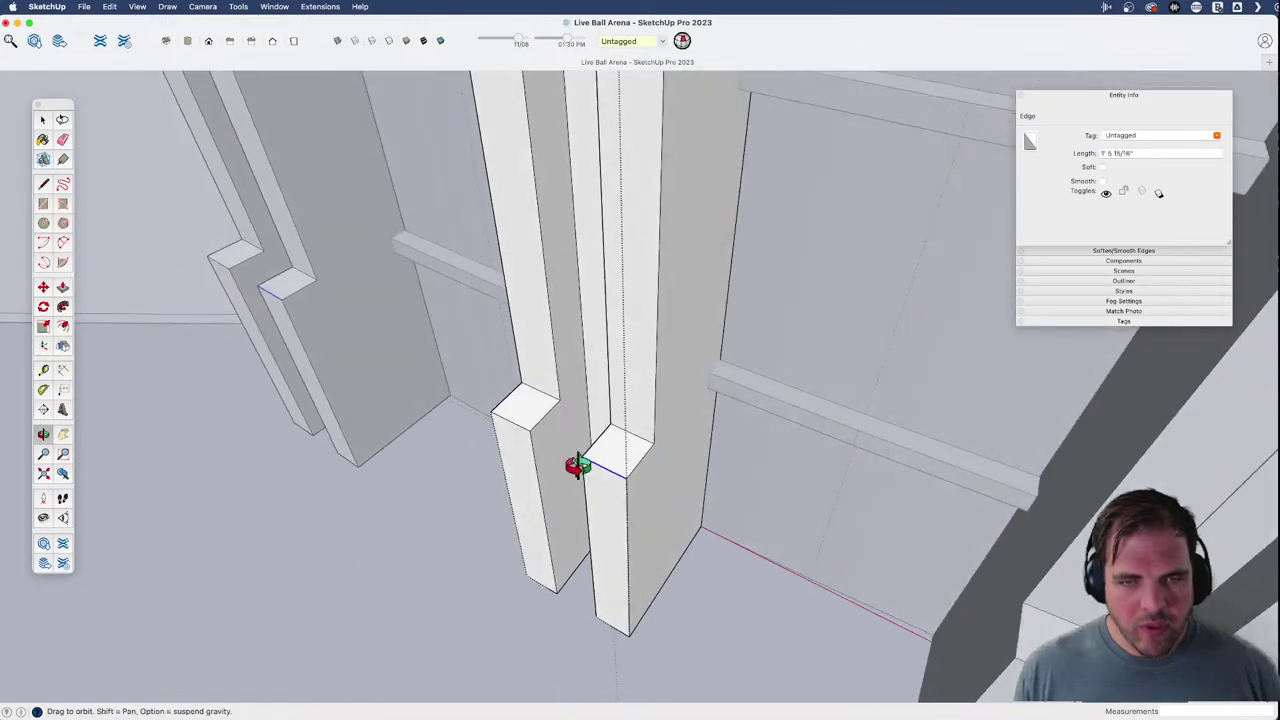
{"action": "left_click", "coordinate": [523, 428], "text": "shift"}
{"action": "key", "text": "m"}
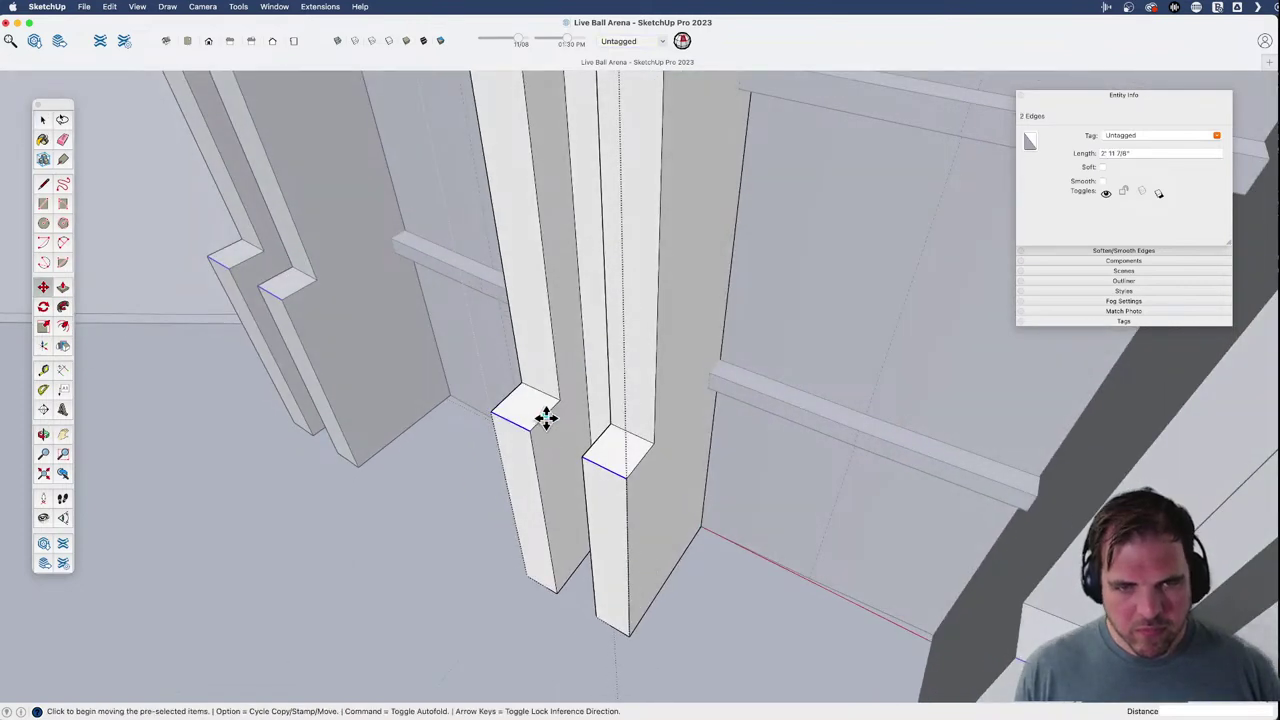
{"action": "scroll", "coordinate": [537, 420], "scroll_direction": "up", "scroll_amount": 3}
{"action": "left_click", "coordinate": [531, 429]}
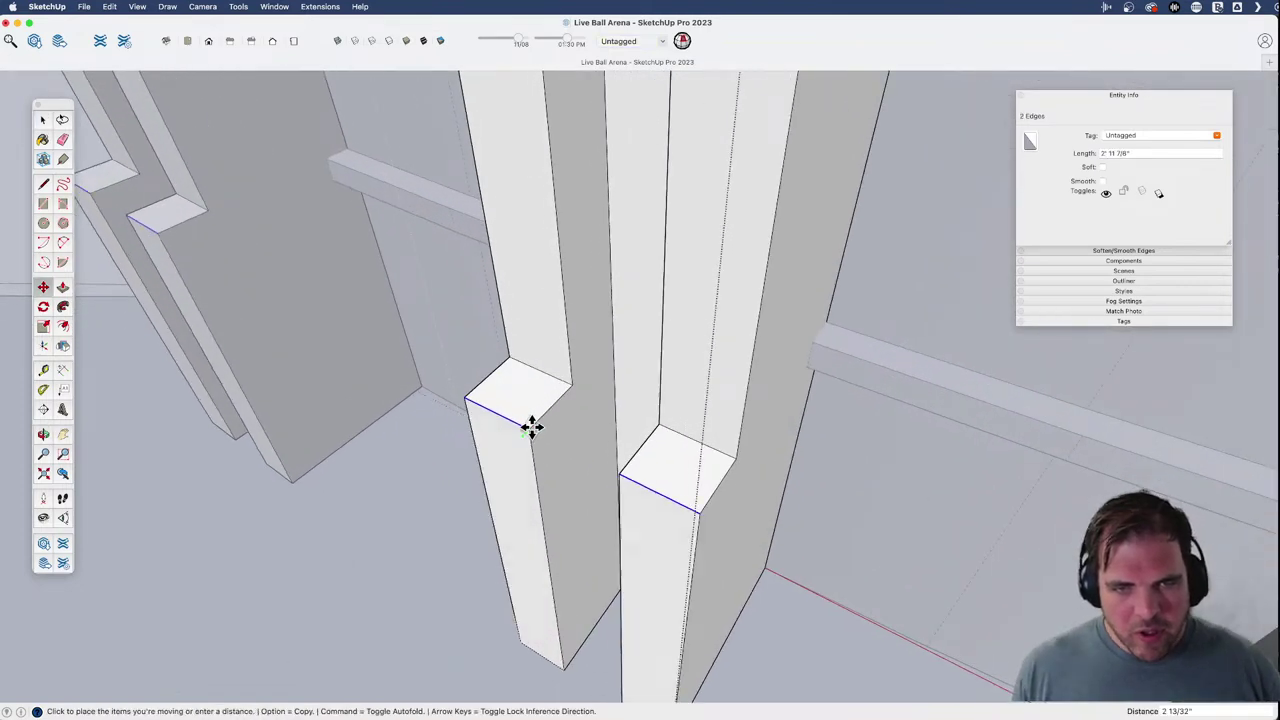
{"action": "left_click", "coordinate": [572, 381]}
- Draw lines across both outer side faces of the pillar base, from the slope's top front corners to the back edges
{"action": "middle_click_drag", "start_coordinate": [571, 386], "coordinate": [577, 462]}
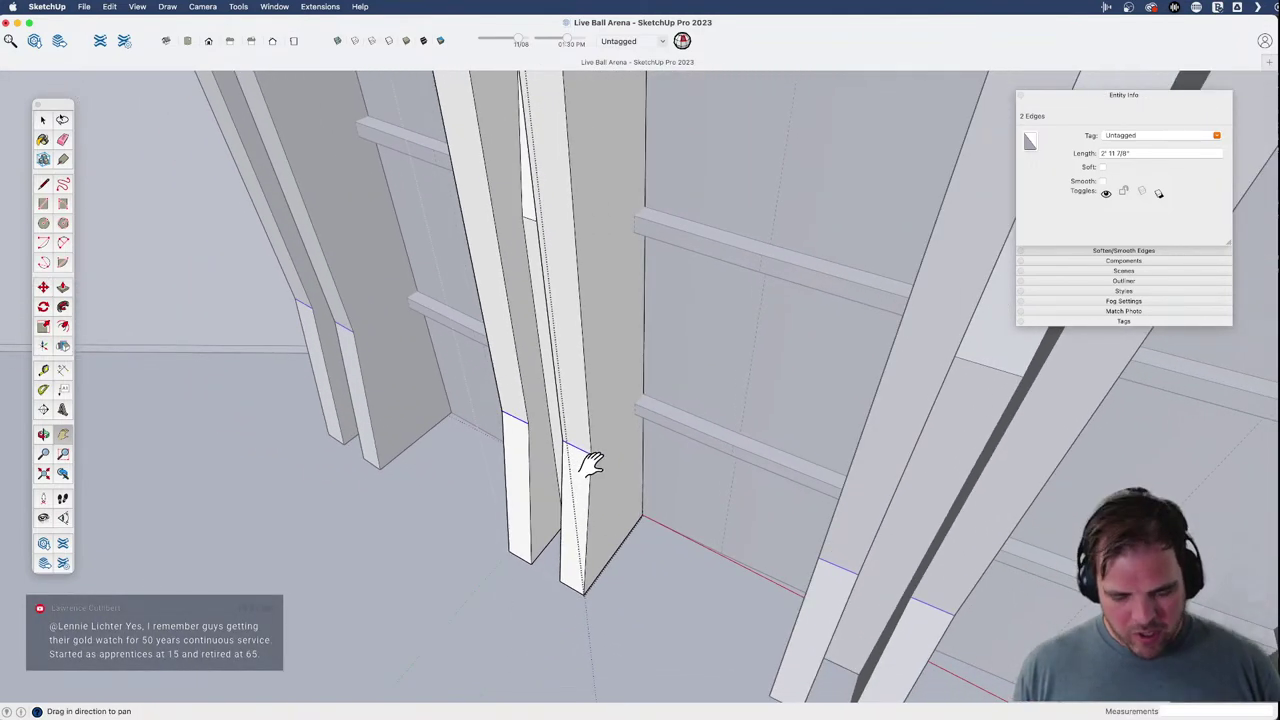
{"action": "key", "text": "l"}
{"action": "left_click", "coordinate": [591, 455]}
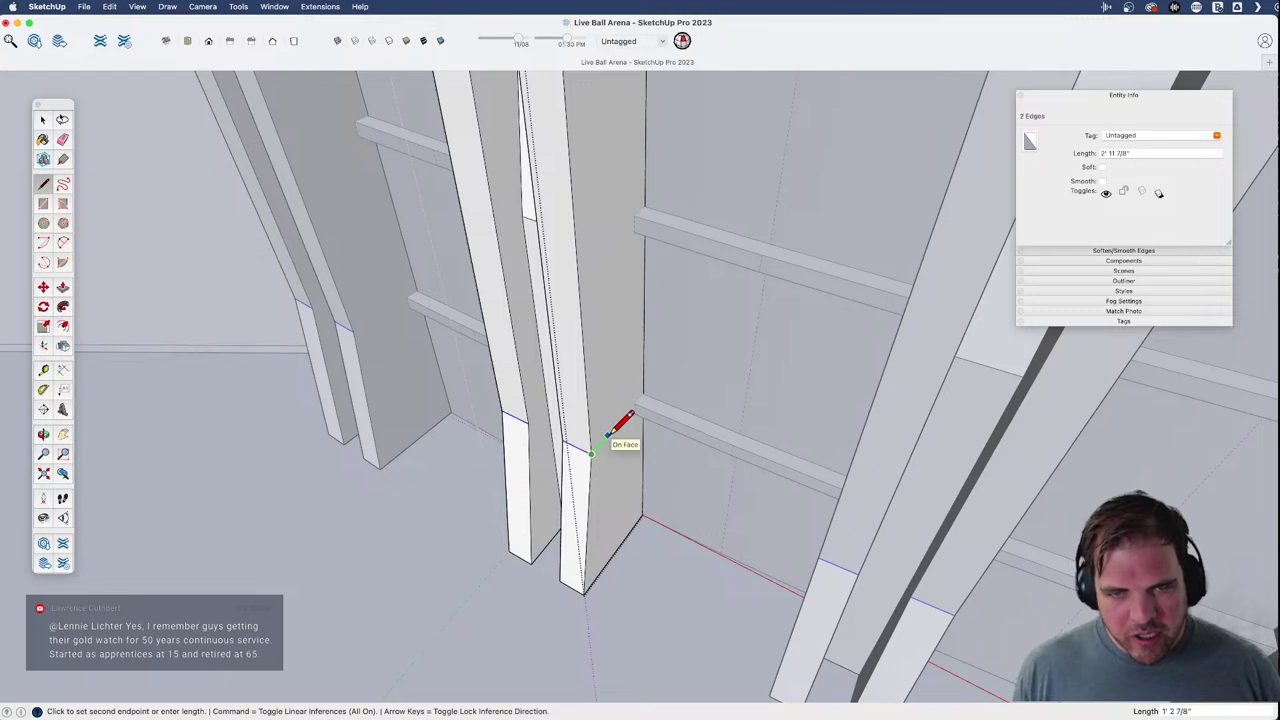
{"action": "key", "text": "o"}
{"action": "left_click_drag", "start_coordinate": [651, 349], "coordinate": [843, 427]}
{"action": "middle_click_drag", "start_coordinate": [807, 429], "coordinate": [808, 428], "text": "shift"}
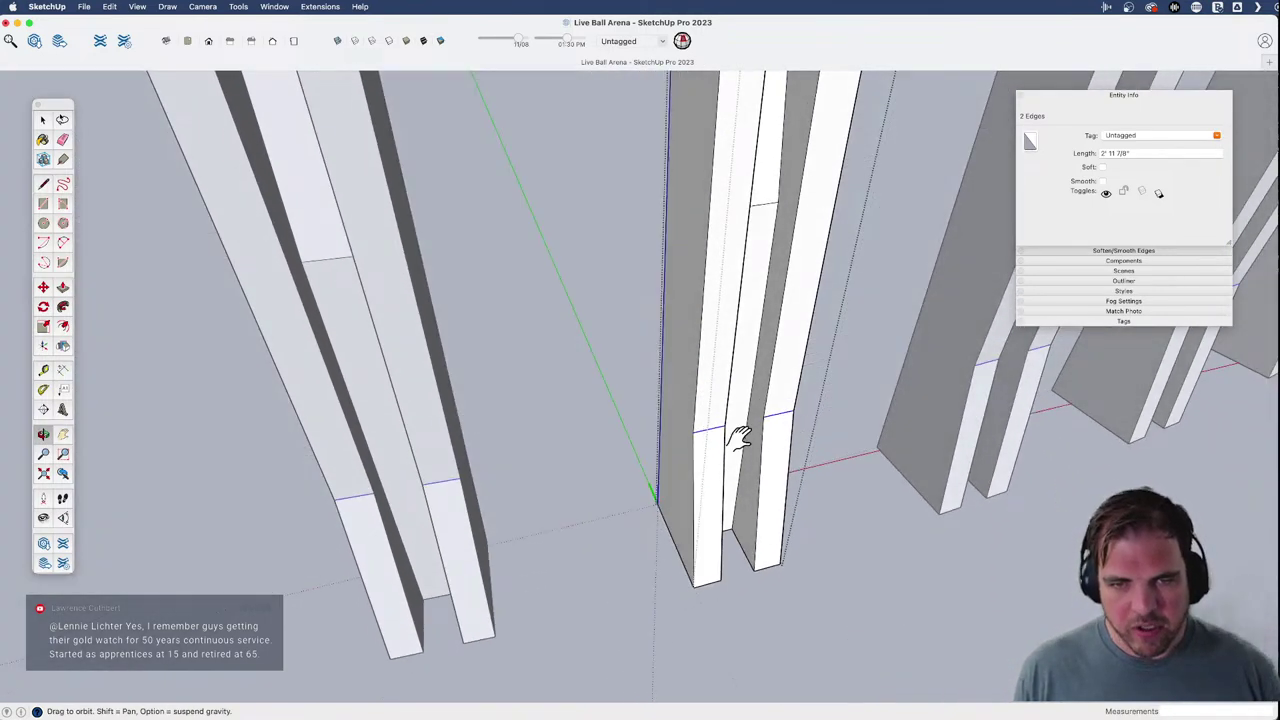
{"action": "scroll", "coordinate": [738, 438], "scroll_direction": "up", "scroll_amount": 3}
{"action": "key", "text": "l"}
{"action": "scroll", "coordinate": [677, 429], "scroll_direction": "up", "scroll_amount": 3}
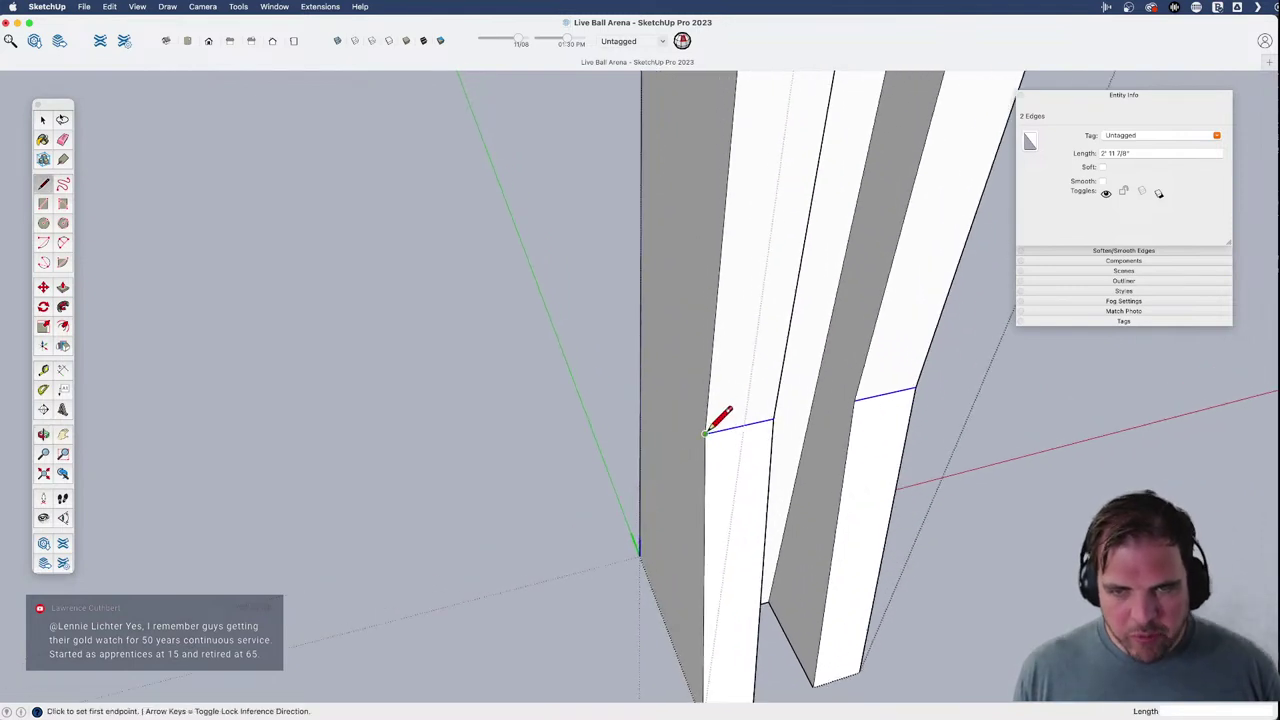
{"action": "left_click", "coordinate": [705, 432]}
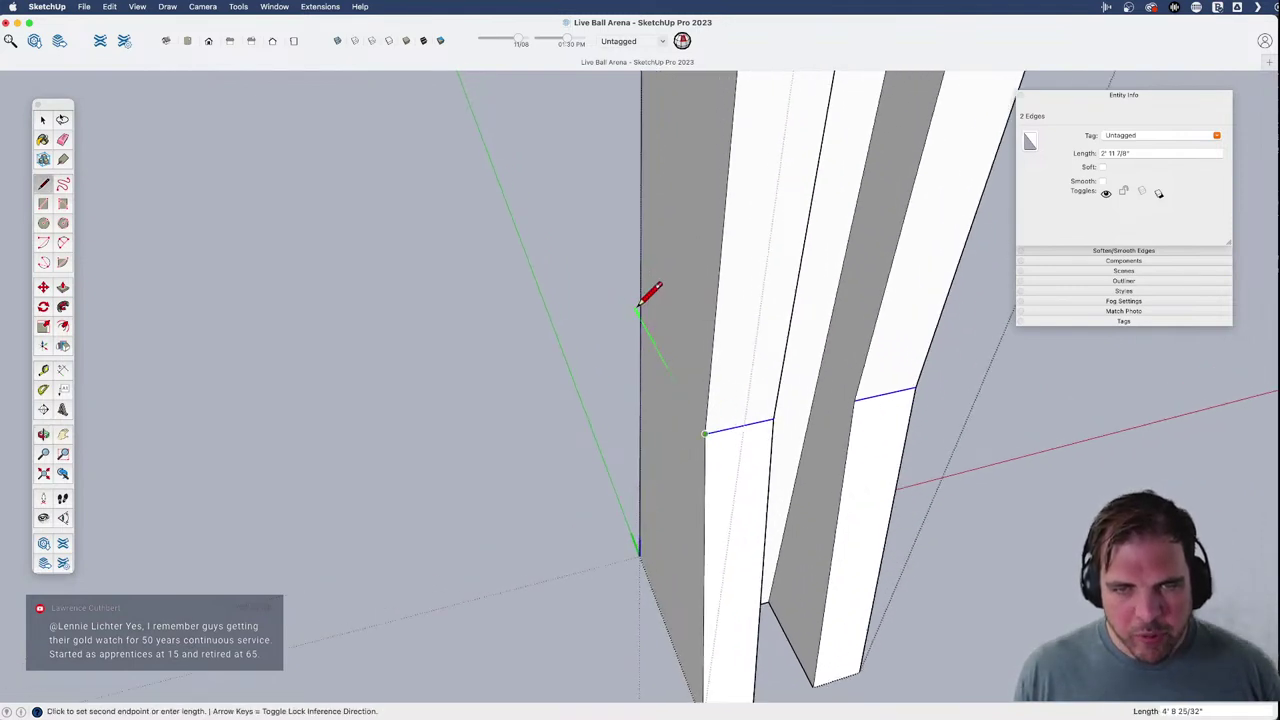
{"action": "left_click", "coordinate": [641, 319]}
- Pull the outer side faces below the new lines outward by about 9 13/32" on both sides of the pillar base
{"action": "key", "text": "p"}
{"action": "left_click", "coordinate": [683, 514]}
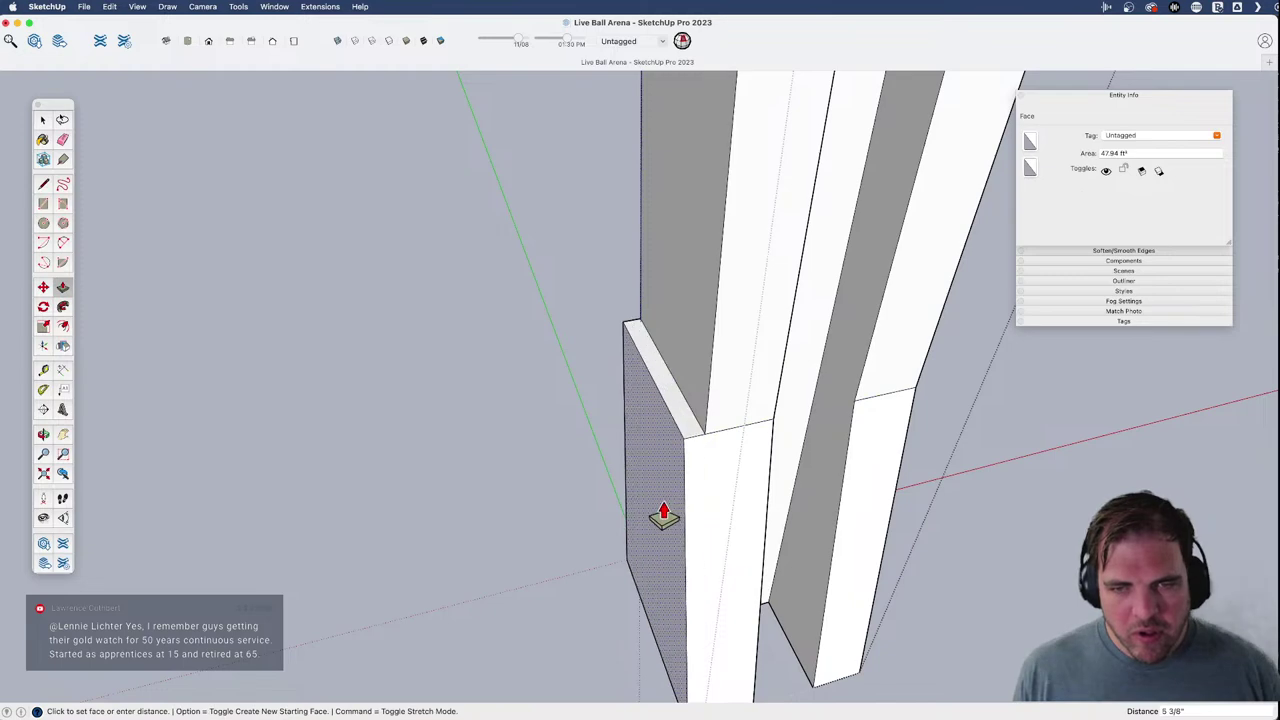
{"action": "left_click", "coordinate": [649, 514]}
{"action": "middle_click_drag", "start_coordinate": [732, 484], "coordinate": [480, 408], "text": "shift"}
{"action": "double_click", "coordinate": [852, 542]}
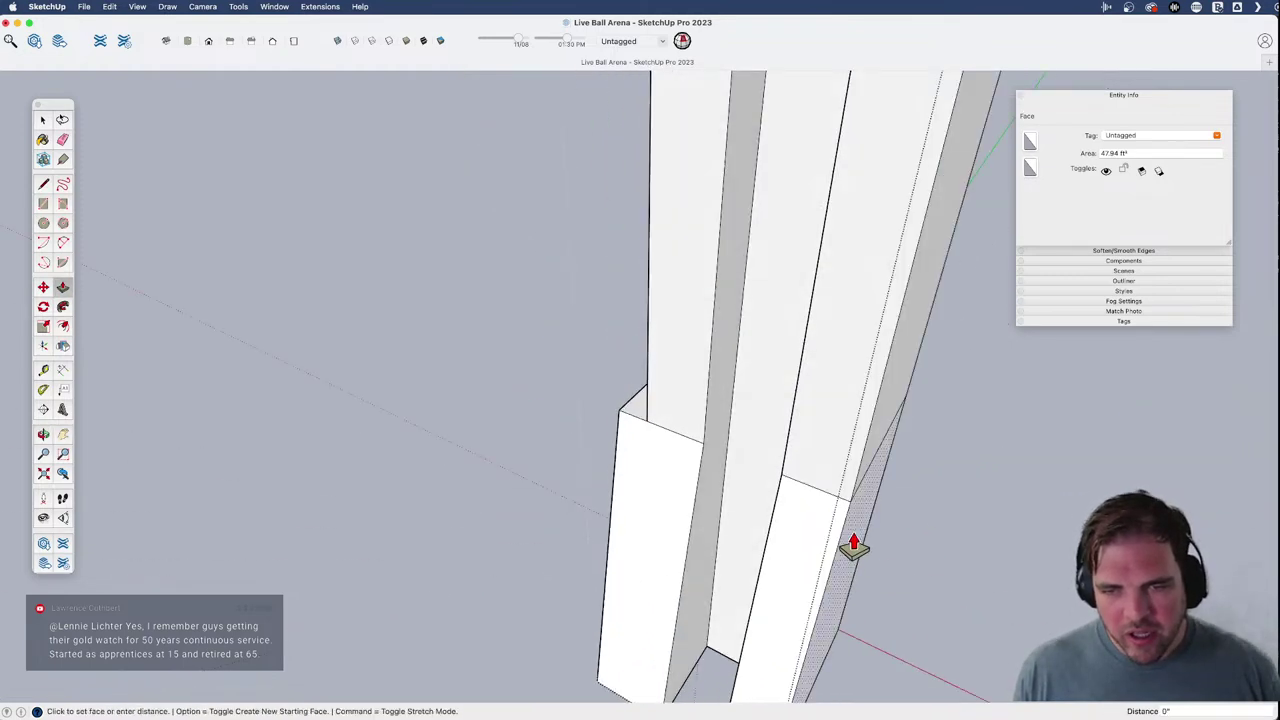
{"action": "middle_click_drag", "start_coordinate": [823, 522], "coordinate": [609, 383], "text": "shift"}
{"action": "scroll", "coordinate": [617, 380], "scroll_direction": "down", "scroll_amount": 1}
- Move the top outer edges of both side projections inward to the strip's side faces, tapering the base's sides
{"action": "key", "text": "space"}
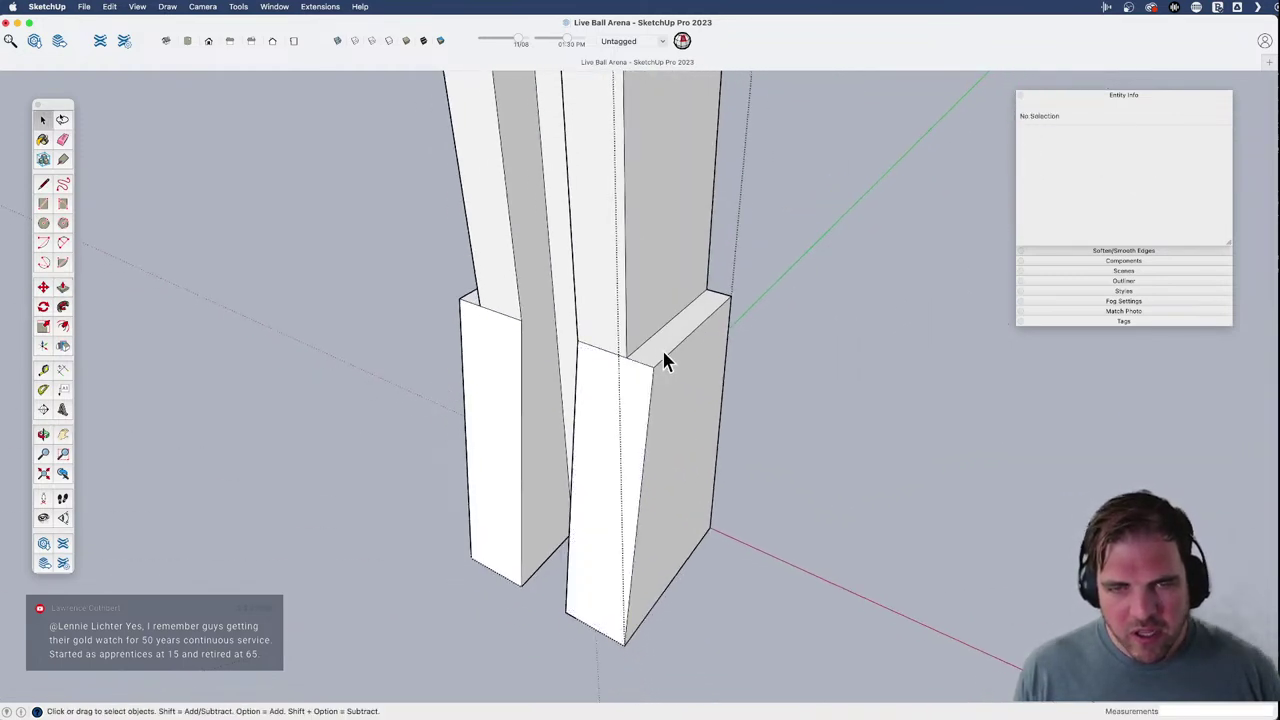
{"action": "left_click", "coordinate": [668, 368]}
{"action": "left_click", "coordinate": [650, 368]}
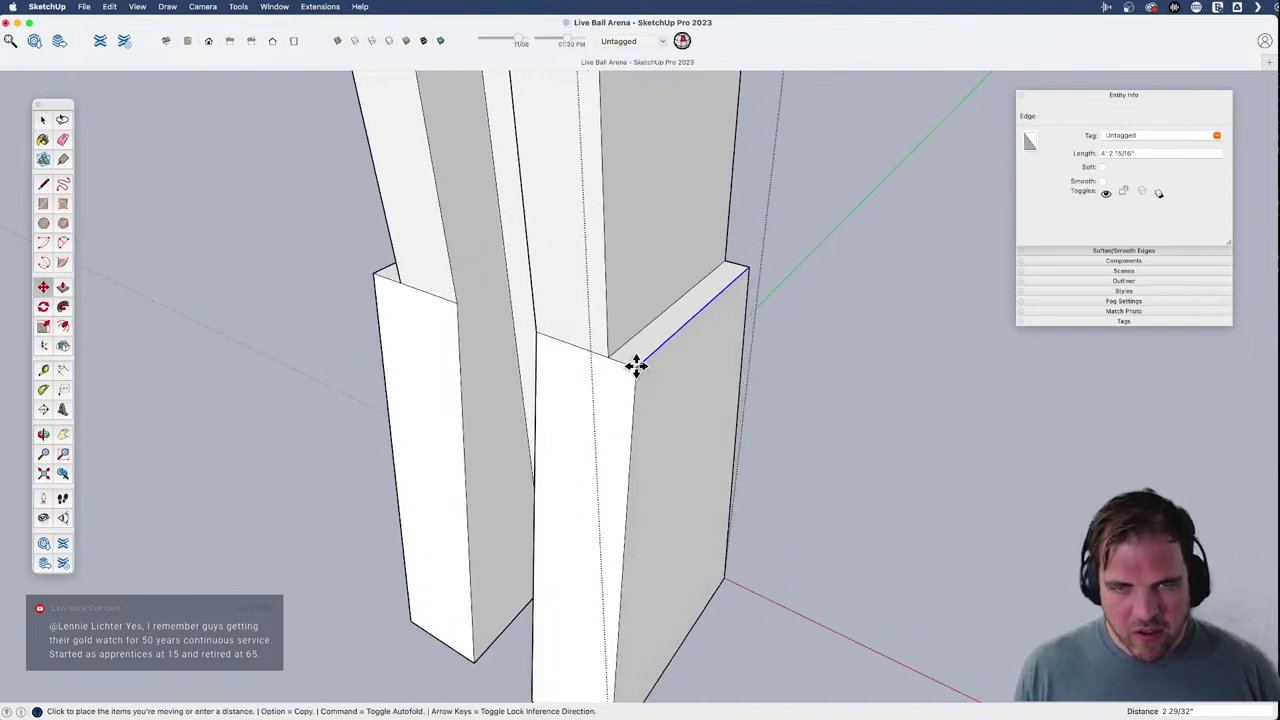
{"action": "left_click", "coordinate": [613, 357]}
{"action": "middle_click_drag", "start_coordinate": [613, 357], "coordinate": [920, 470]}
{"action": "key", "text": "space"}
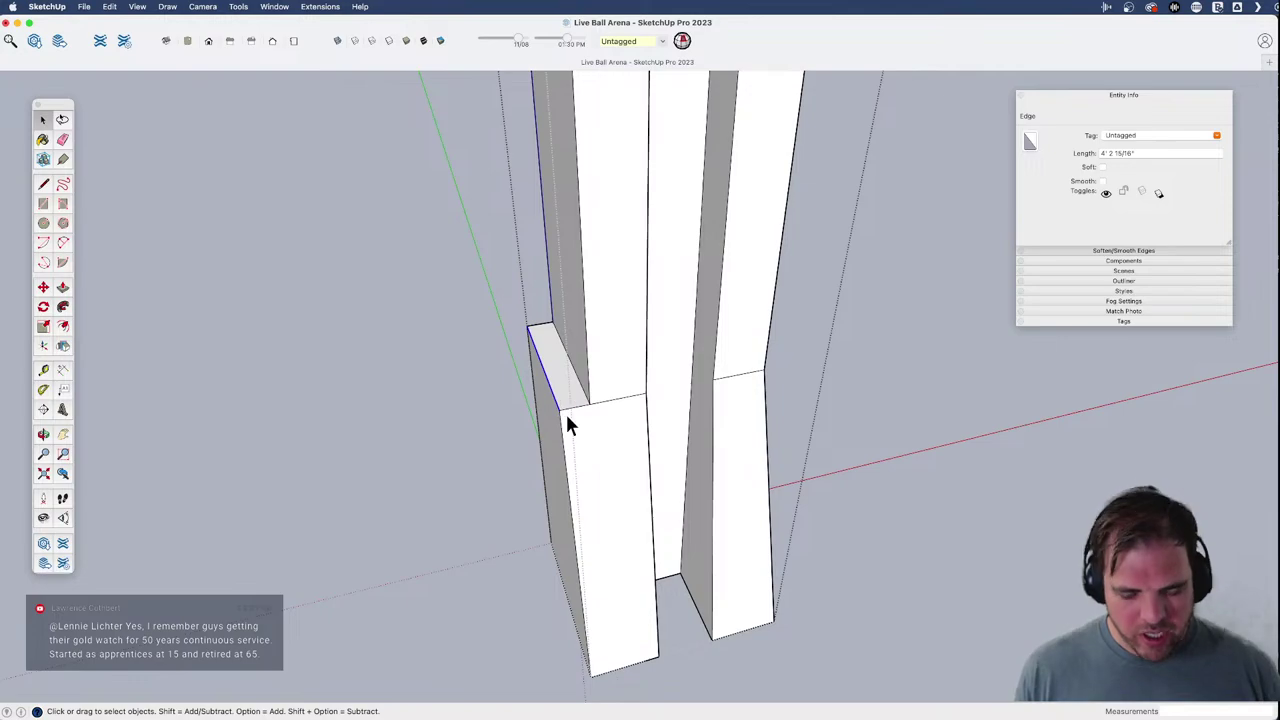
{"action": "key", "text": "m"}
{"action": "left_click", "coordinate": [561, 410]}
{"action": "left_click", "coordinate": [589, 404]}
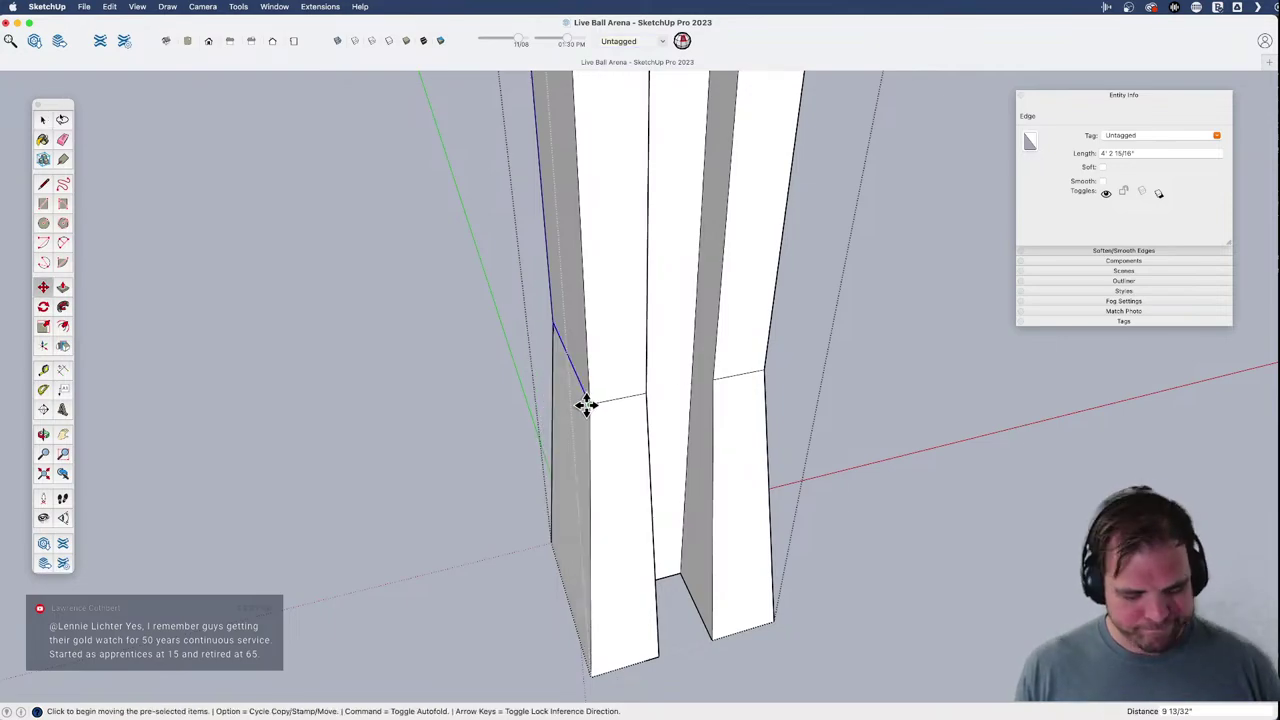
- Select a side strip's inner side face with its bounding edges and prepare a line from its top back corner
{"action": "scroll", "coordinate": [586, 405], "scroll_direction": "down", "scroll_amount": 10}
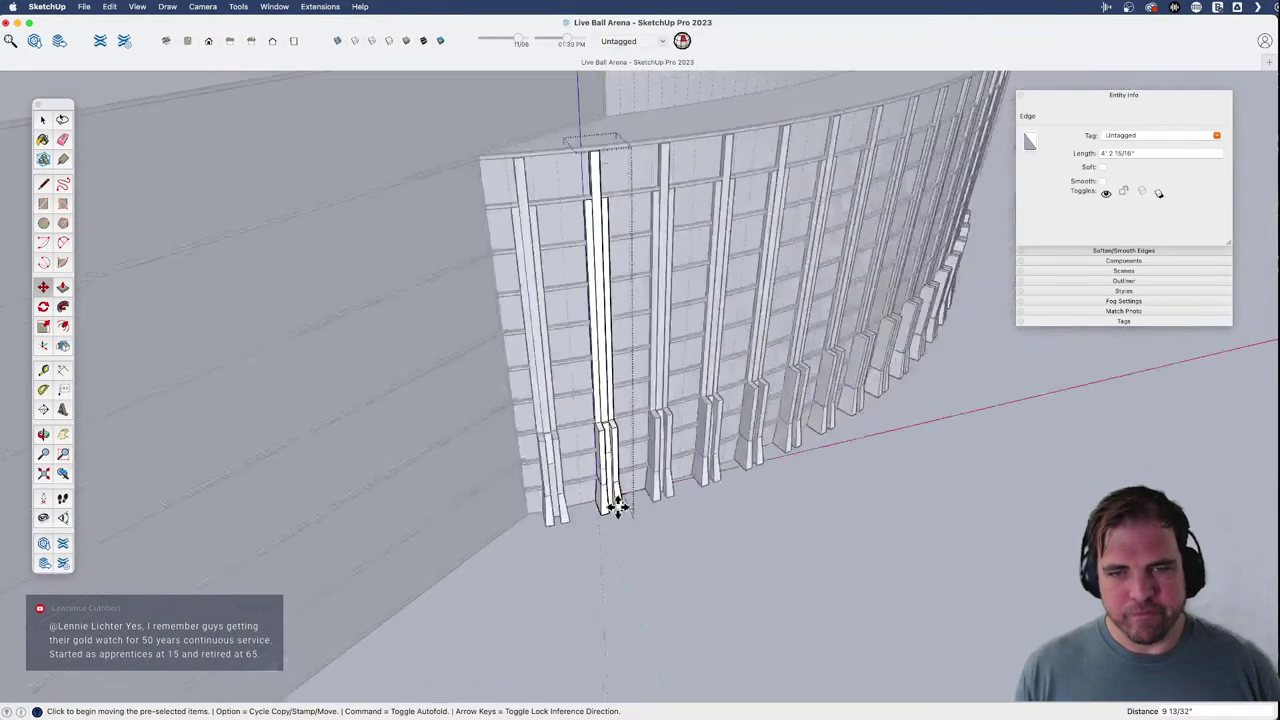
{"action": "middle_click_drag", "start_coordinate": [617, 507], "coordinate": [569, 363]}
{"action": "scroll", "coordinate": [543, 407], "scroll_direction": "up", "scroll_amount": 10}
{"action": "left_click", "coordinate": [542, 323]}
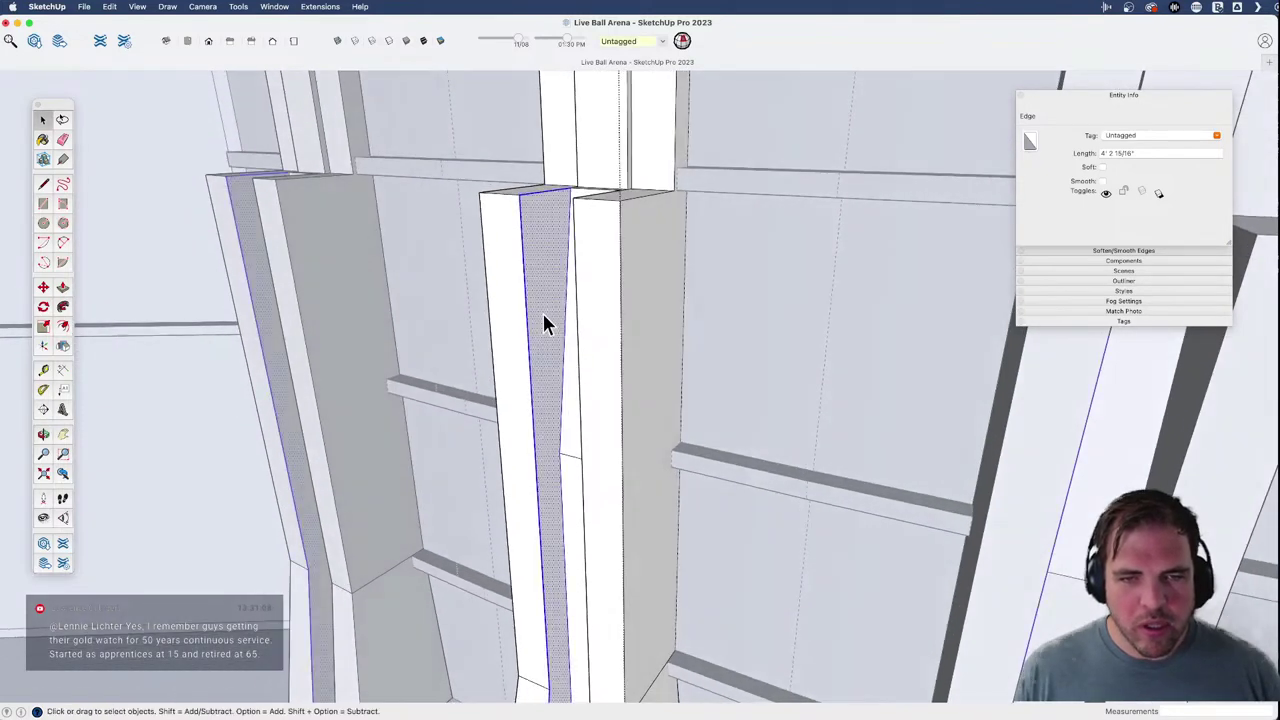
{"action": "double_click", "coordinate": [542, 323]}
{"action": "mouse_move", "coordinate": [549, 314]}
{"action": "middle_mouse_down"}
{"action": "mouse_move", "coordinate": [514, 349]}
{"action": "mouse_move", "coordinate": [548, 327]}
{"action": "middle_mouse_up"}
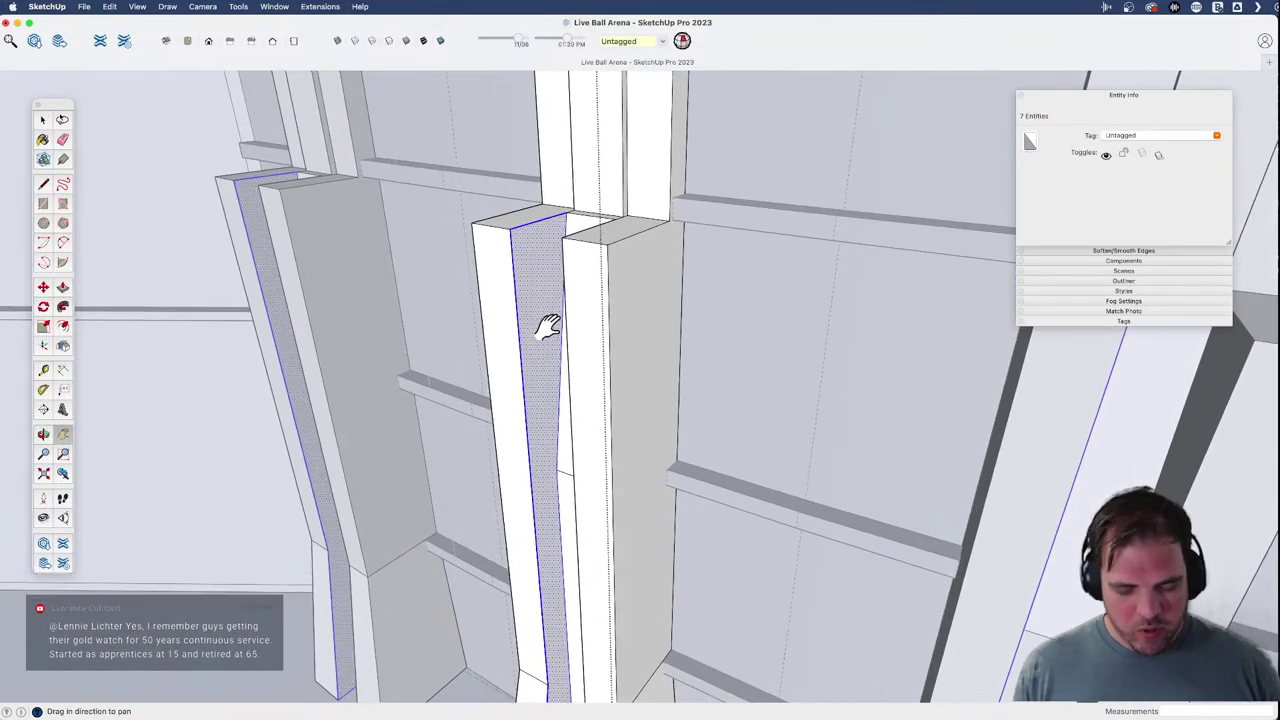
{"action": "key", "text": "l"}
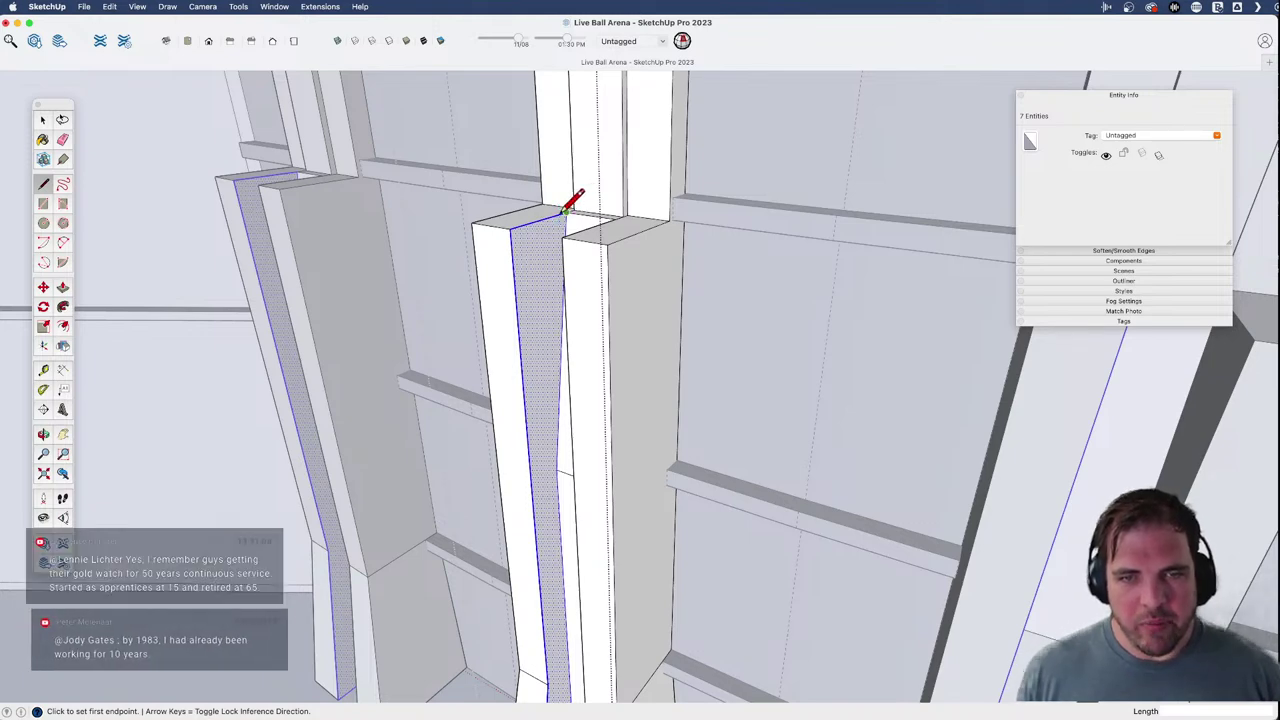
- Draw a line down the side face of the splayed pillar leg from its top edge, and copy the split-off face to the opposite leg
{"action": "left_click", "coordinate": [549, 216]}
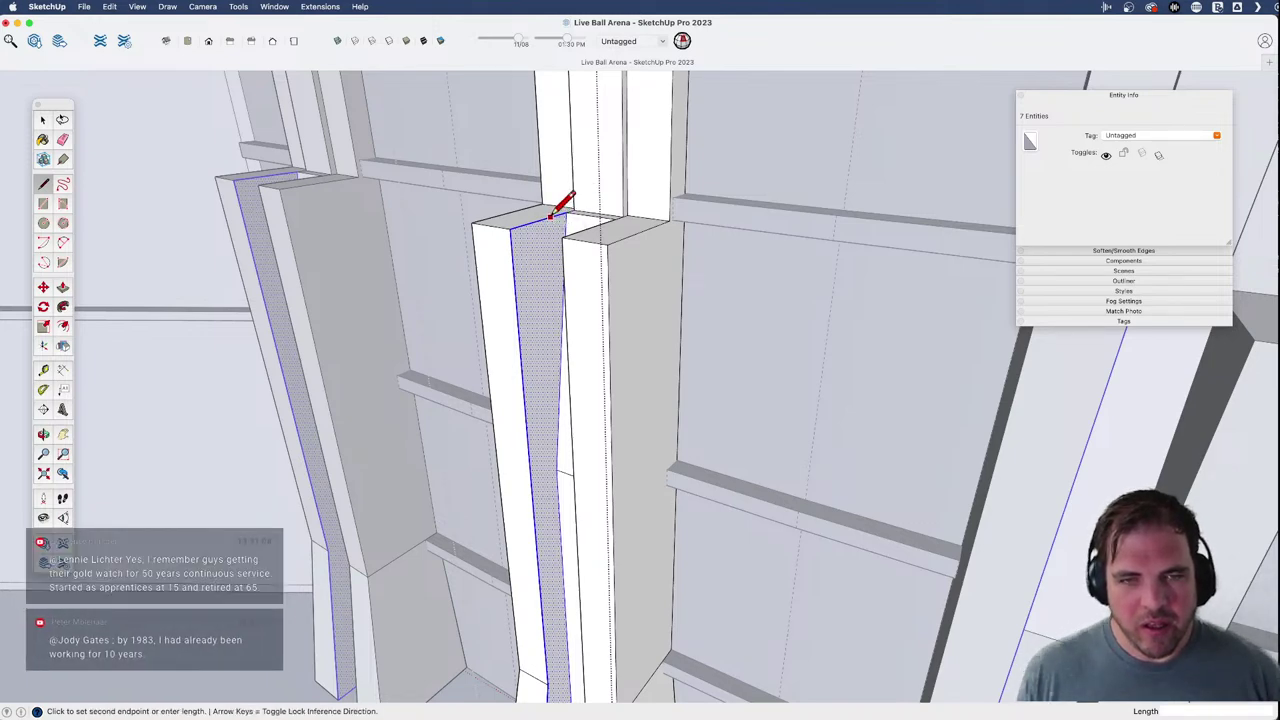
{"action": "left_click", "coordinate": [541, 465]}
{"action": "key", "text": "h"}
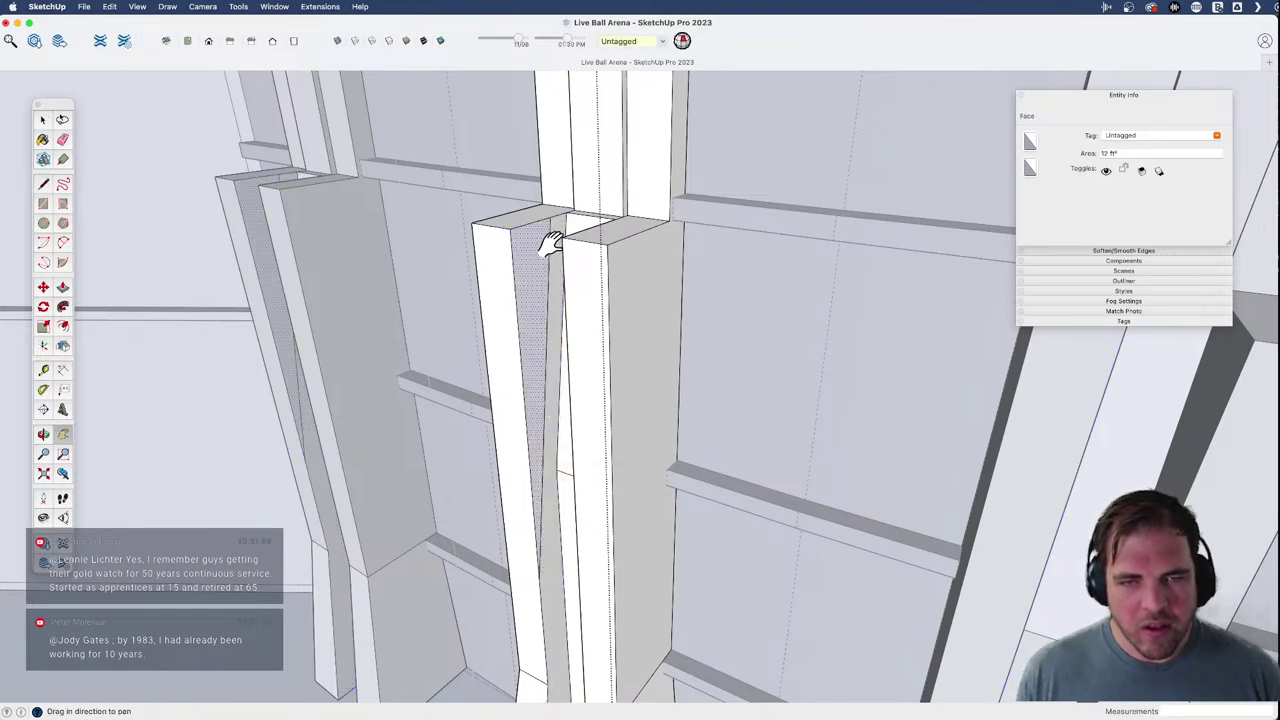
{"action": "key", "text": "m"}
{"action": "left_click", "coordinate": [550, 217]}
{"action": "key", "text": "alt"}
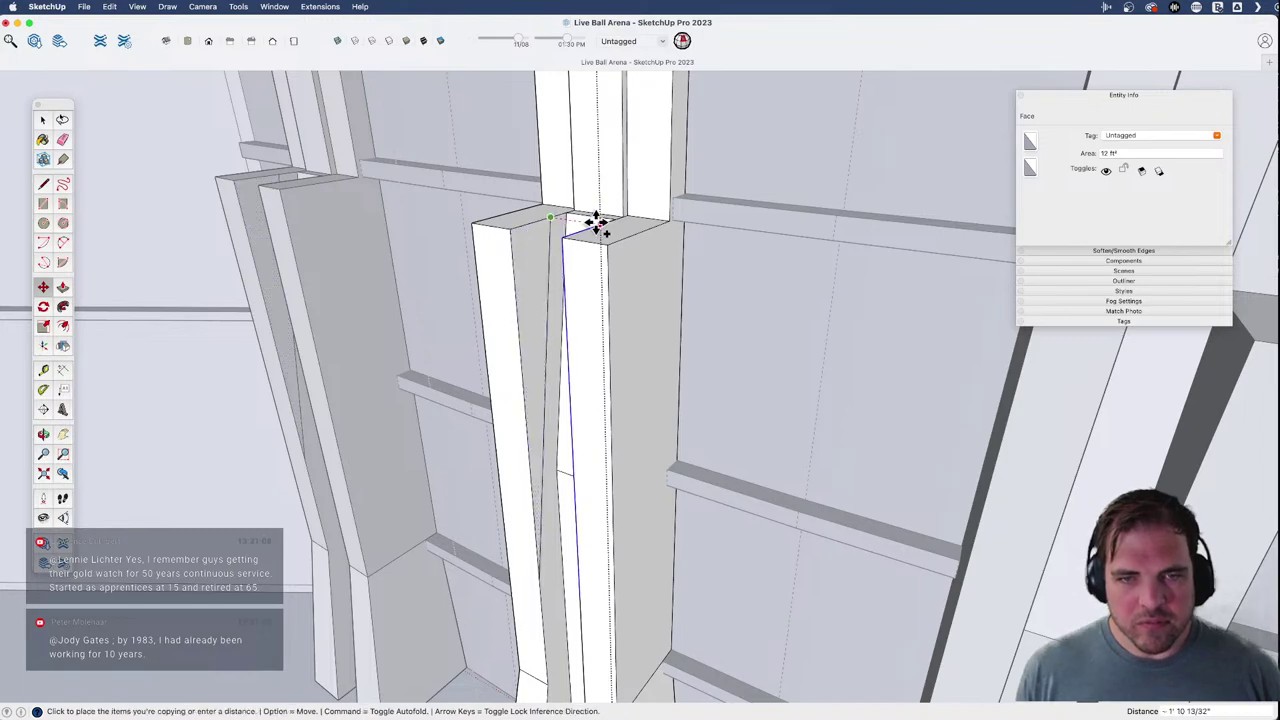
{"action": "left_click", "coordinate": [600, 223]}
- Push/Pull the split-off wedge of the pillar leg about 1' 5 15/16" across the leg's thickness and close the pillar component
{"action": "key", "text": "p"}
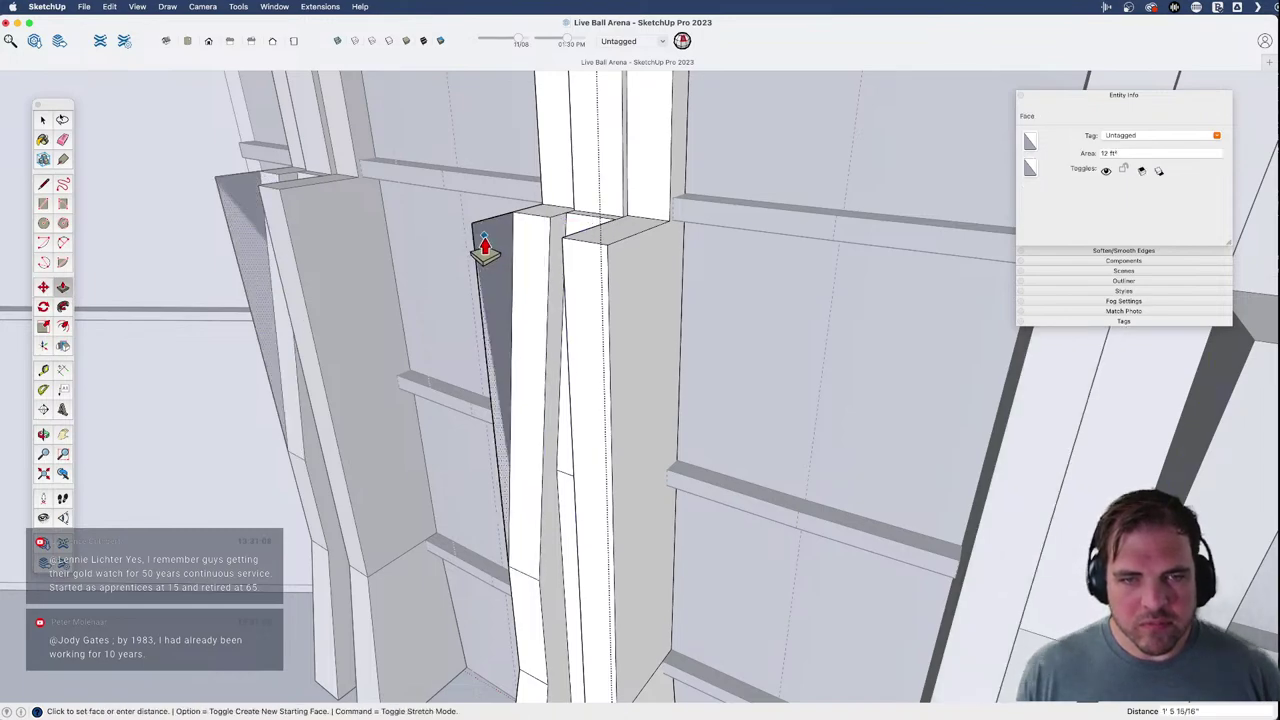
{"action": "left_click", "coordinate": [484, 250]}
{"action": "key", "text": "h"}
{"action": "middle_click_drag", "start_coordinate": [528, 268], "coordinate": [957, 309]}
{"action": "key", "text": "p"}
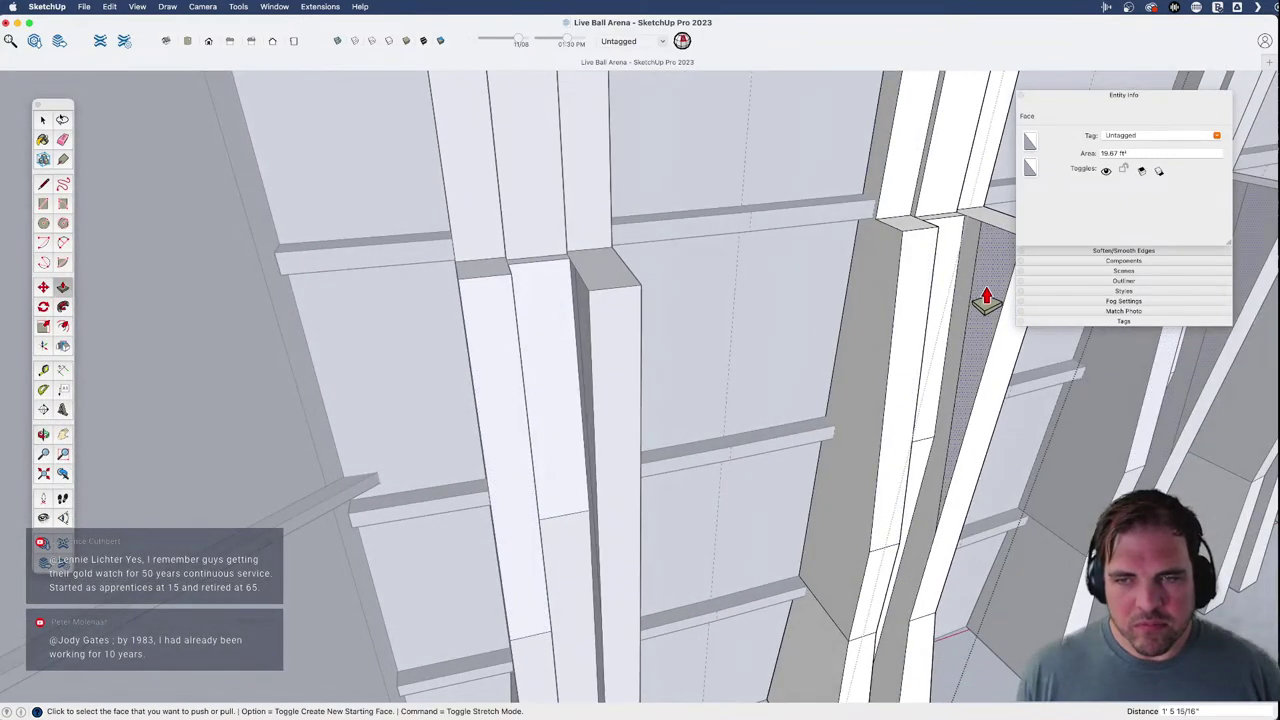
{"action": "scroll", "coordinate": [734, 400], "scroll_direction": "down", "scroll_amount": 8}
{"action": "middle_click_drag", "start_coordinate": [734, 406], "coordinate": [676, 318]}
{"action": "key", "text": "space"}
{"action": "left_click", "coordinate": [878, 264]}
- Examine the curved pillared facade and compare it with the Street View photo in Chrome
{"action": "scroll", "coordinate": [862, 324], "scroll_direction": "down", "scroll_amount": 6}
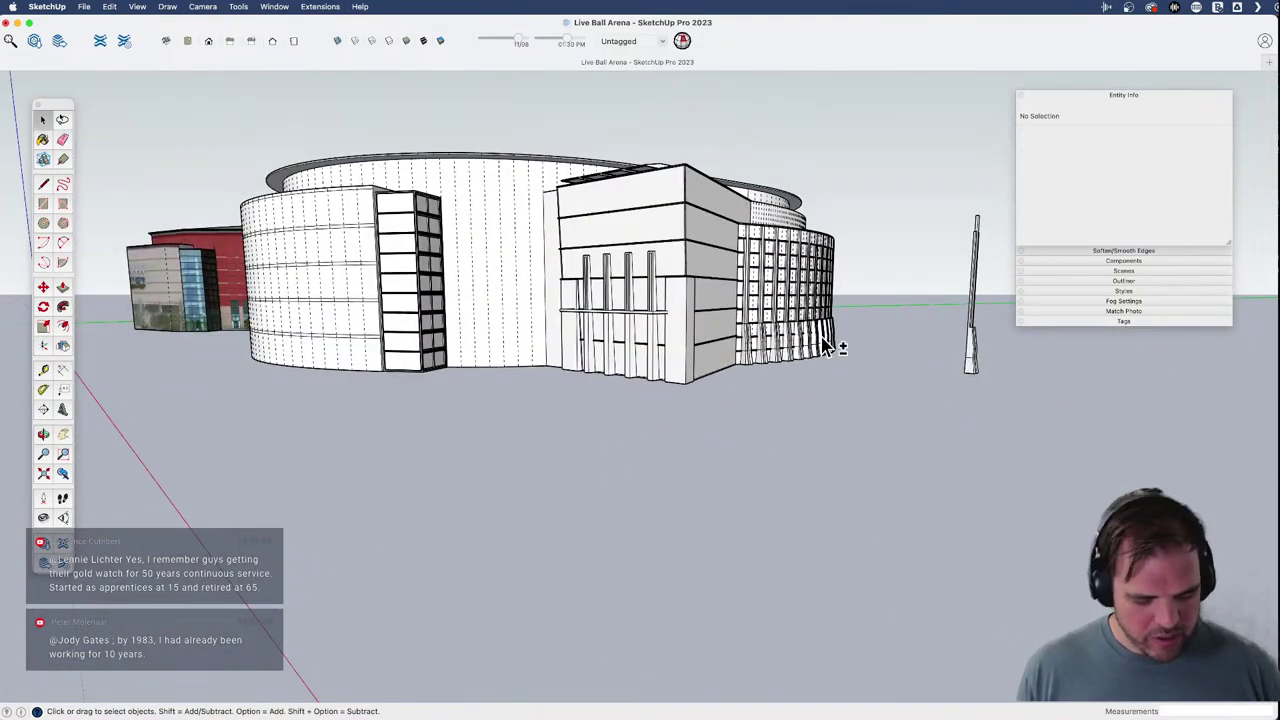
{"action": "scroll", "coordinate": [826, 340], "scroll_direction": "up", "scroll_amount": 5}
{"action": "middle_click_drag", "start_coordinate": [826, 335], "coordinate": [500, 370]}
{"action": "scroll", "coordinate": [404, 380], "scroll_direction": "down", "scroll_amount": 5}
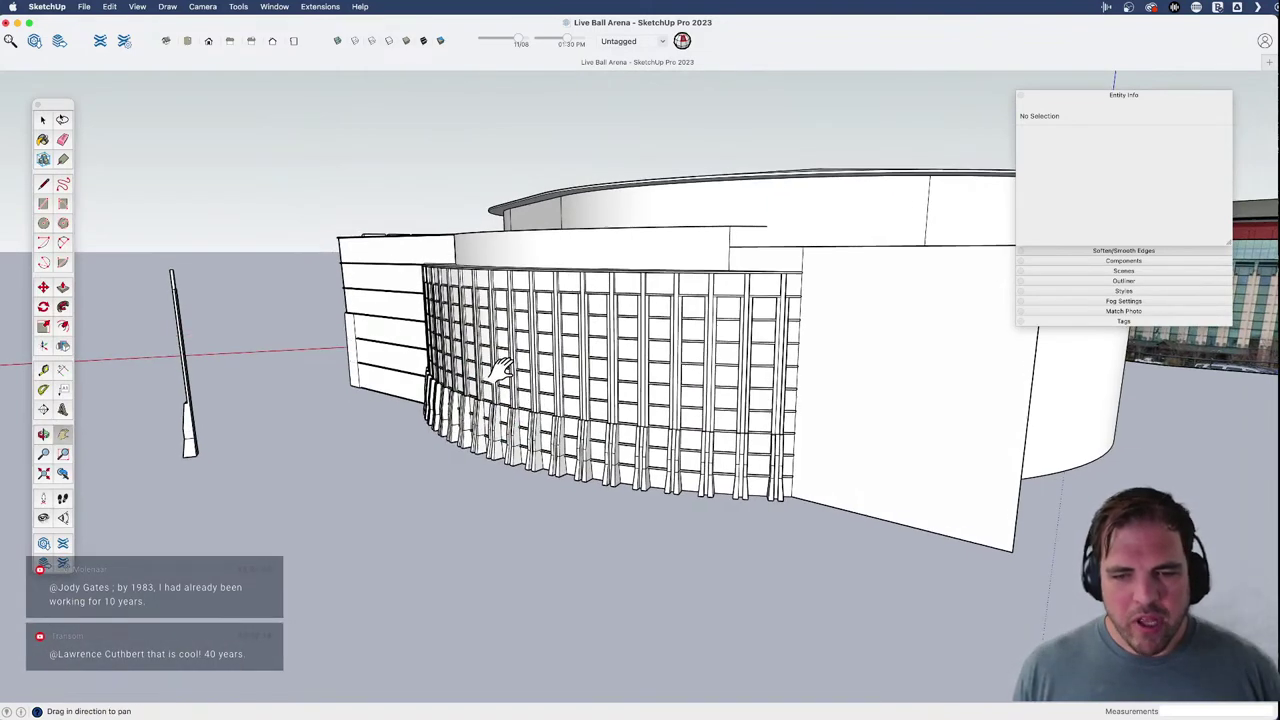
{"action": "key", "text": "super+Tab"}
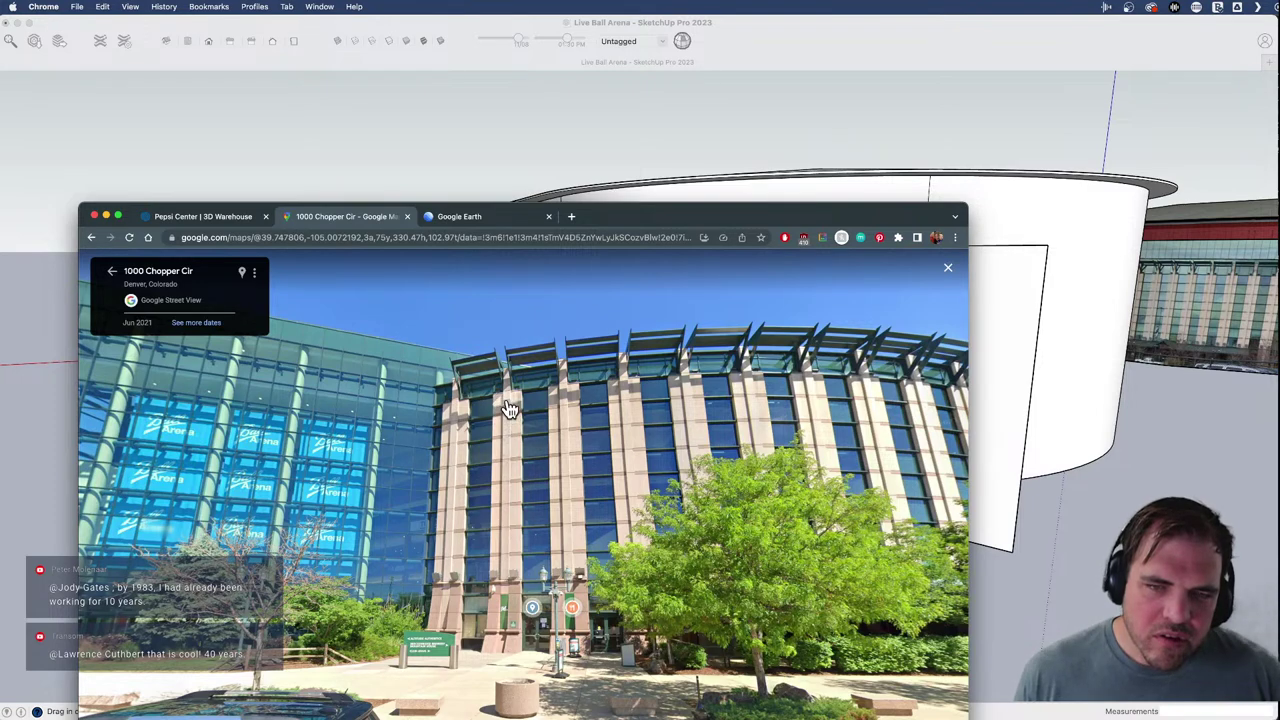
{"action": "left_click", "coordinate": [538, 188]}
- Draw a horizontal four-sided face about 11' 9" wide with the Line tool, projecting outward from the wall top between two pillars
{"action": "scroll", "coordinate": [434, 279], "scroll_direction": "up", "scroll_amount": 4}
{"action": "mouse_move", "coordinate": [436, 287]}
{"action": "middle_mouse_down"}
{"action": "mouse_move", "coordinate": [483, 310]}
{"action": "mouse_move", "coordinate": [709, 331]}
{"action": "mouse_move", "coordinate": [723, 363]}
{"action": "mouse_move", "coordinate": [397, 343]}
{"action": "mouse_move", "coordinate": [680, 331]}
{"action": "mouse_move", "coordinate": [746, 291]}
{"action": "mouse_move", "coordinate": [746, 171]}
{"action": "mouse_move", "coordinate": [571, 217]}
{"action": "mouse_move", "coordinate": [606, 220]}
{"action": "mouse_move", "coordinate": [509, 229]}
{"action": "mouse_move", "coordinate": [343, 212]}
{"action": "mouse_move", "coordinate": [509, 203]}
{"action": "middle_mouse_up"}
{"action": "scroll", "coordinate": [571, 217], "scroll_direction": "up", "scroll_amount": 5}
{"action": "key", "text": "l"}
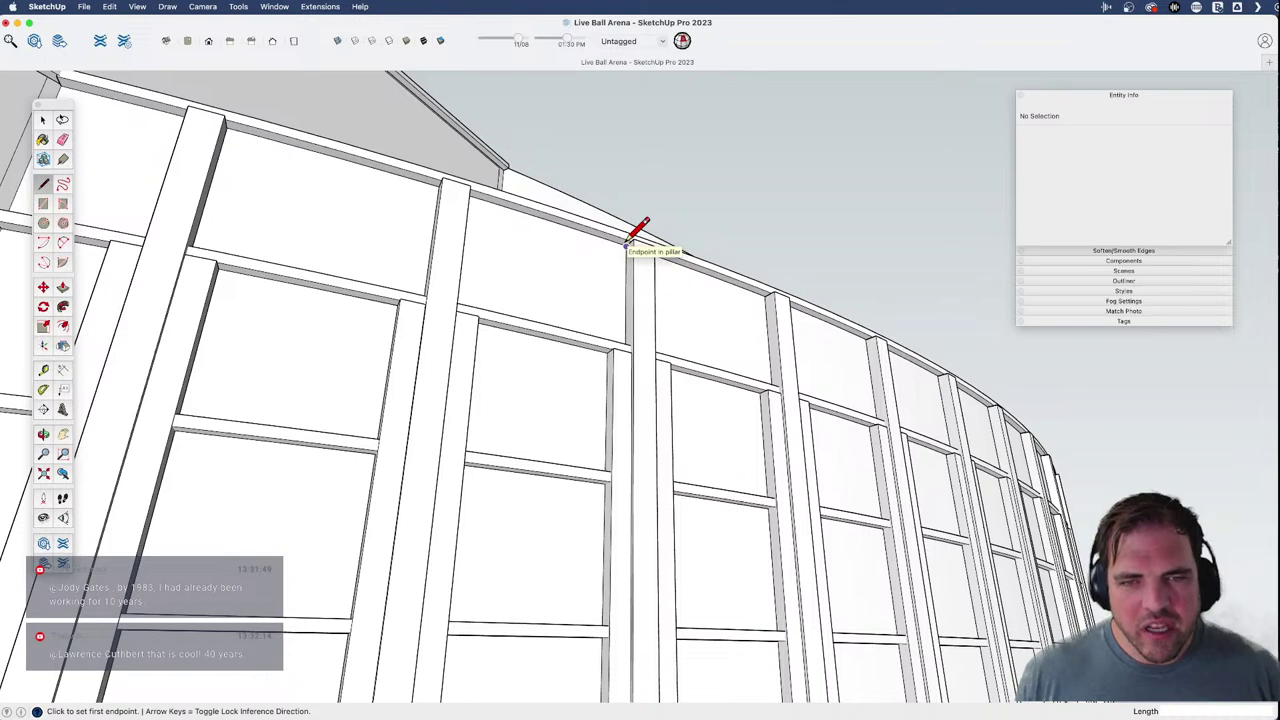
{"action": "left_click", "coordinate": [627, 245]}
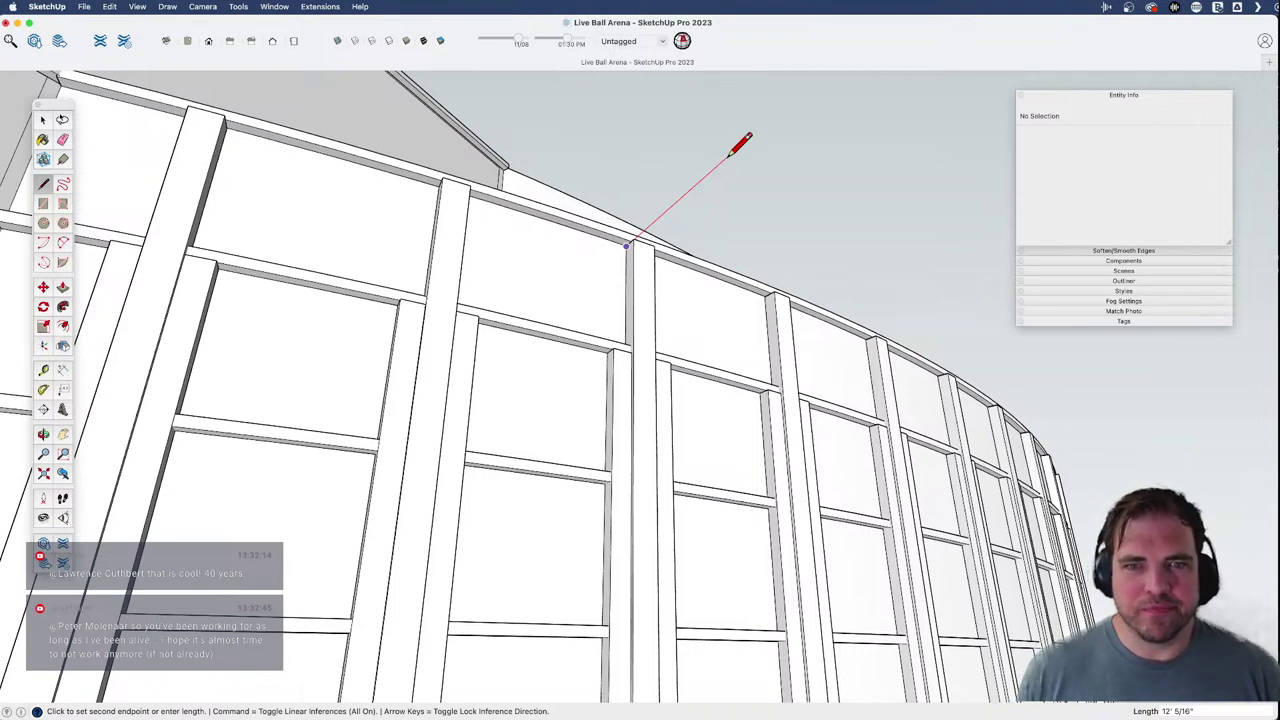
{"action": "mouse_move", "coordinate": [737, 150]}
{"action": "middle_mouse_down"}
{"action": "mouse_move", "coordinate": [737, 194]}
{"action": "mouse_move", "coordinate": [771, 137]}
{"action": "mouse_move", "coordinate": [822, 140]}
{"action": "middle_mouse_up"}
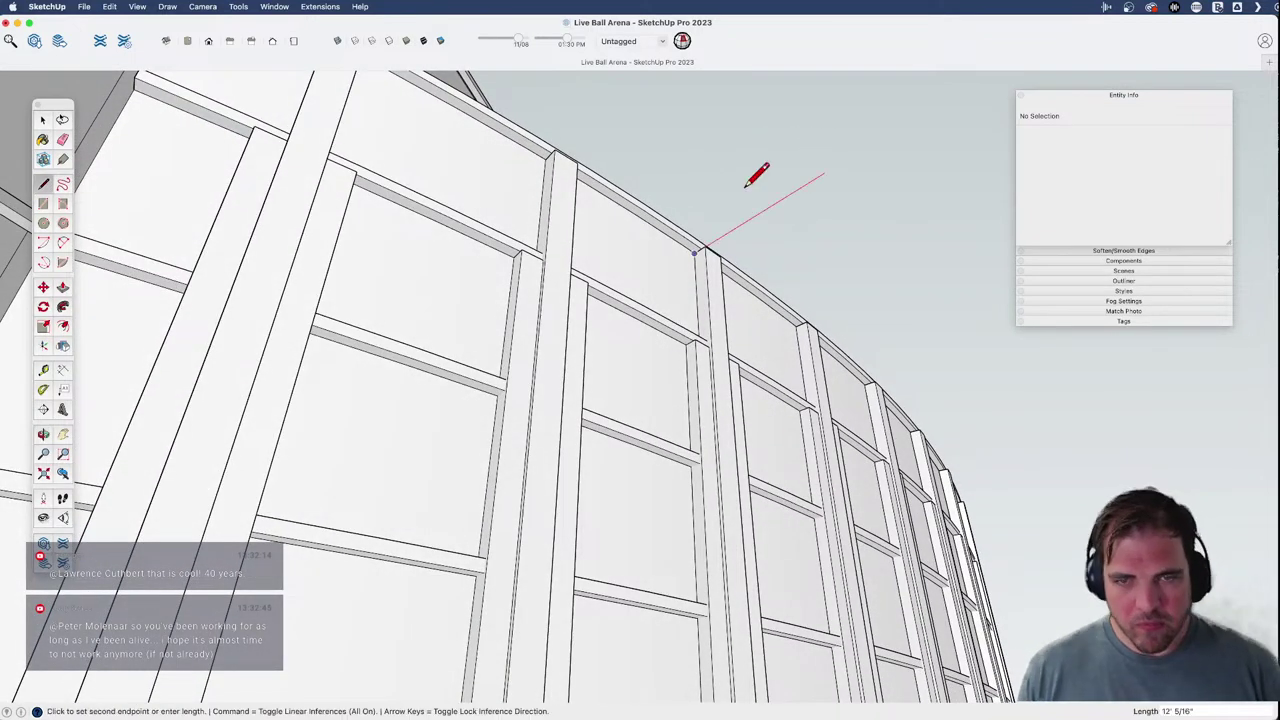
{"action": "left_click", "coordinate": [810, 183]}
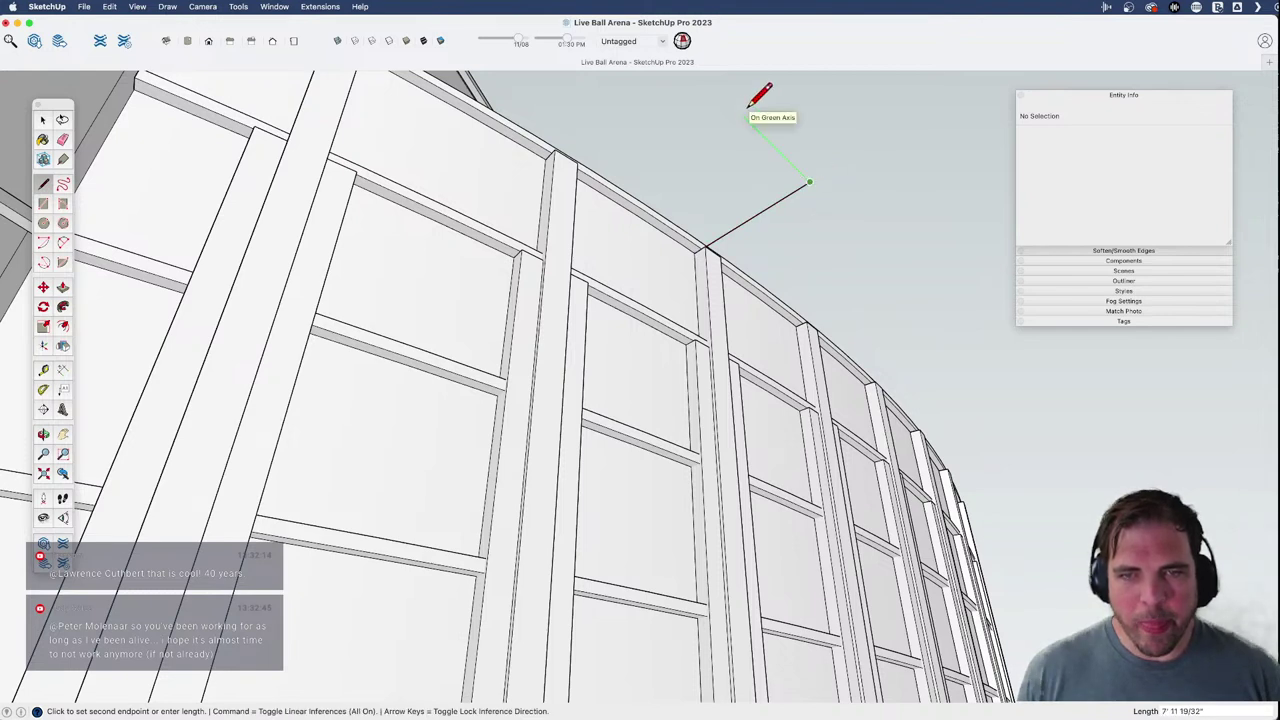
{"action": "key", "text": "Left"}
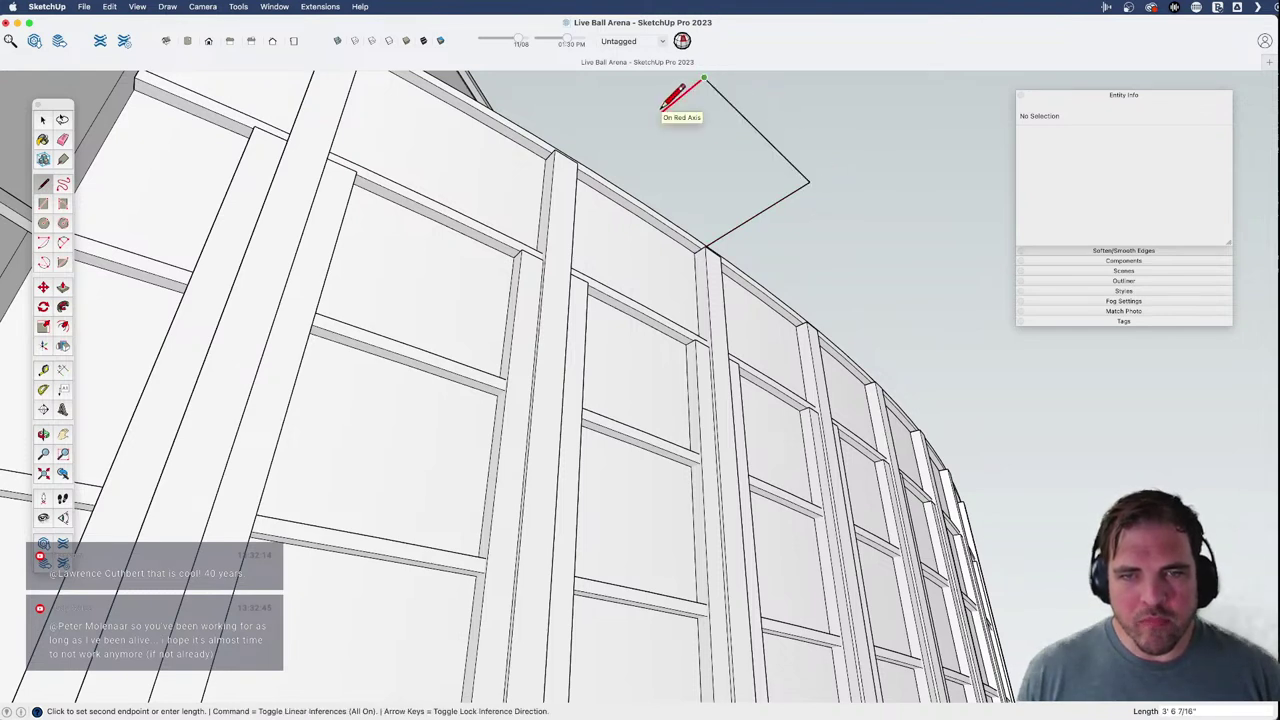
{"action": "key", "text": "Right"}
{"action": "left_click", "coordinate": [696, 250]}
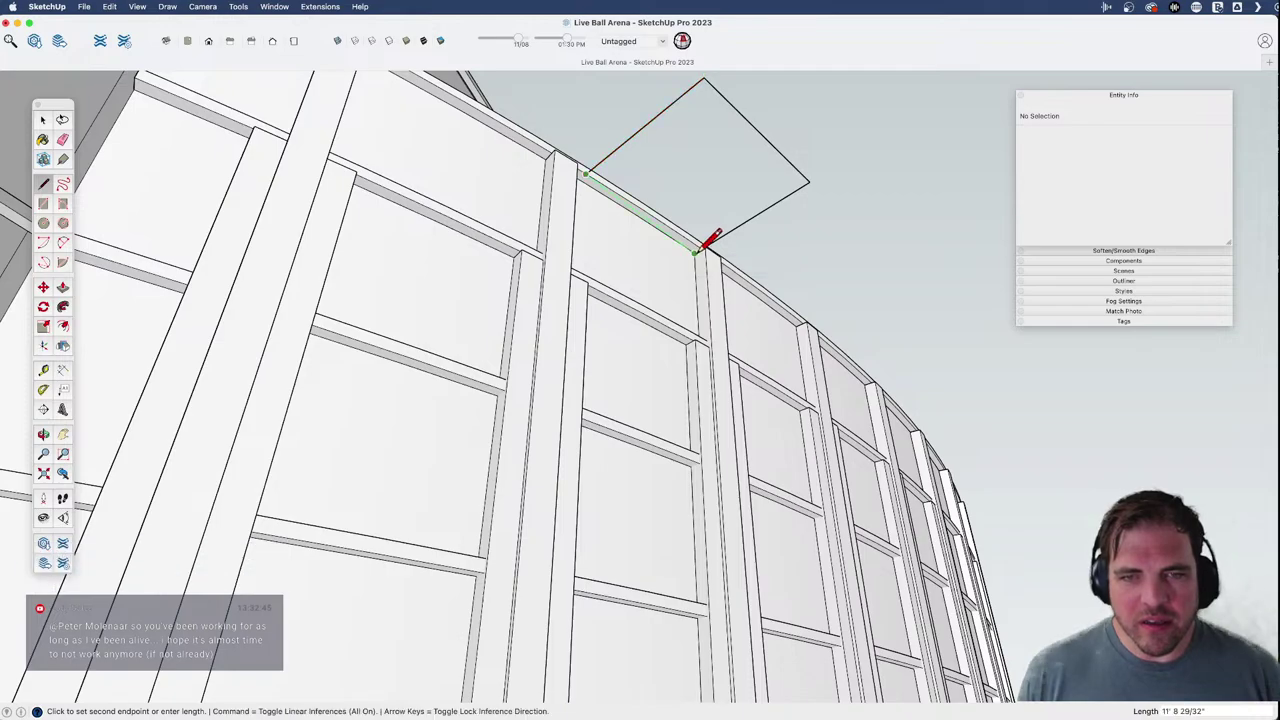
{"action": "left_click", "coordinate": [697, 249]}
- Scale the projecting face sideways until its side reaches the neighbouring pillar
{"action": "middle_click_drag", "start_coordinate": [707, 240], "coordinate": [617, 243]}
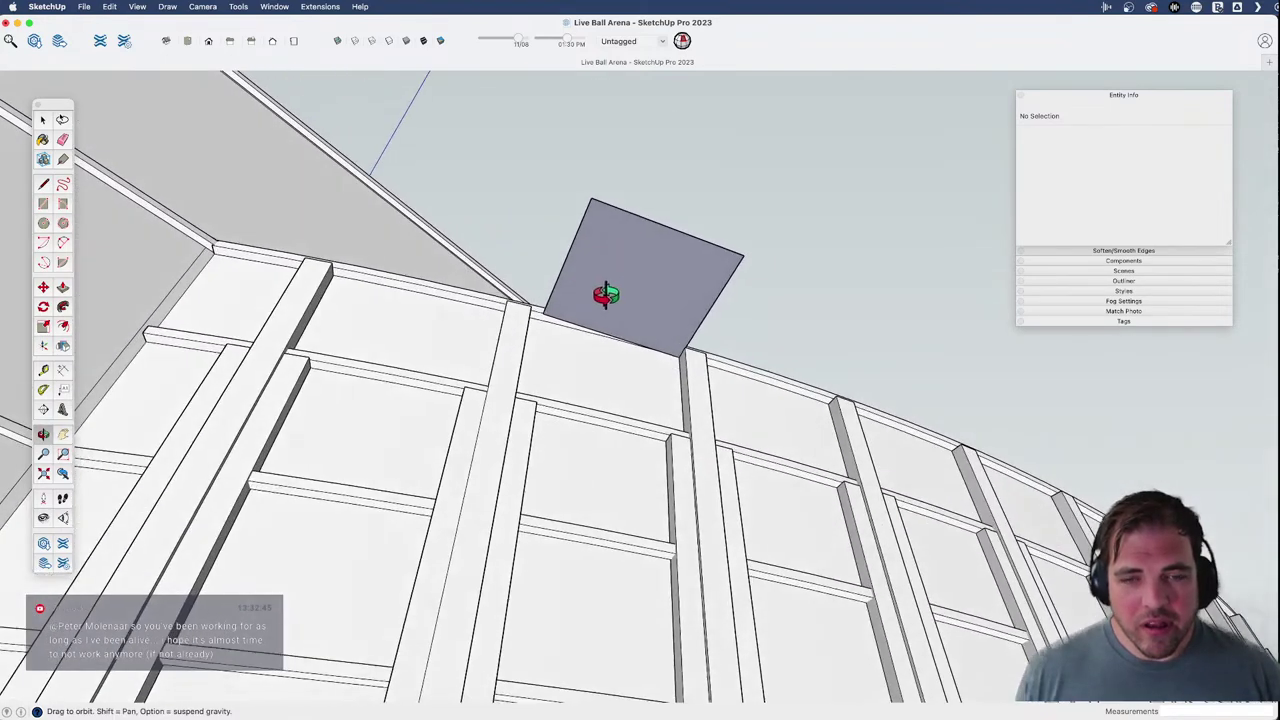
{"action": "middle_click_drag", "start_coordinate": [597, 297], "coordinate": [556, 288]}
{"action": "left_click", "coordinate": [545, 257]}
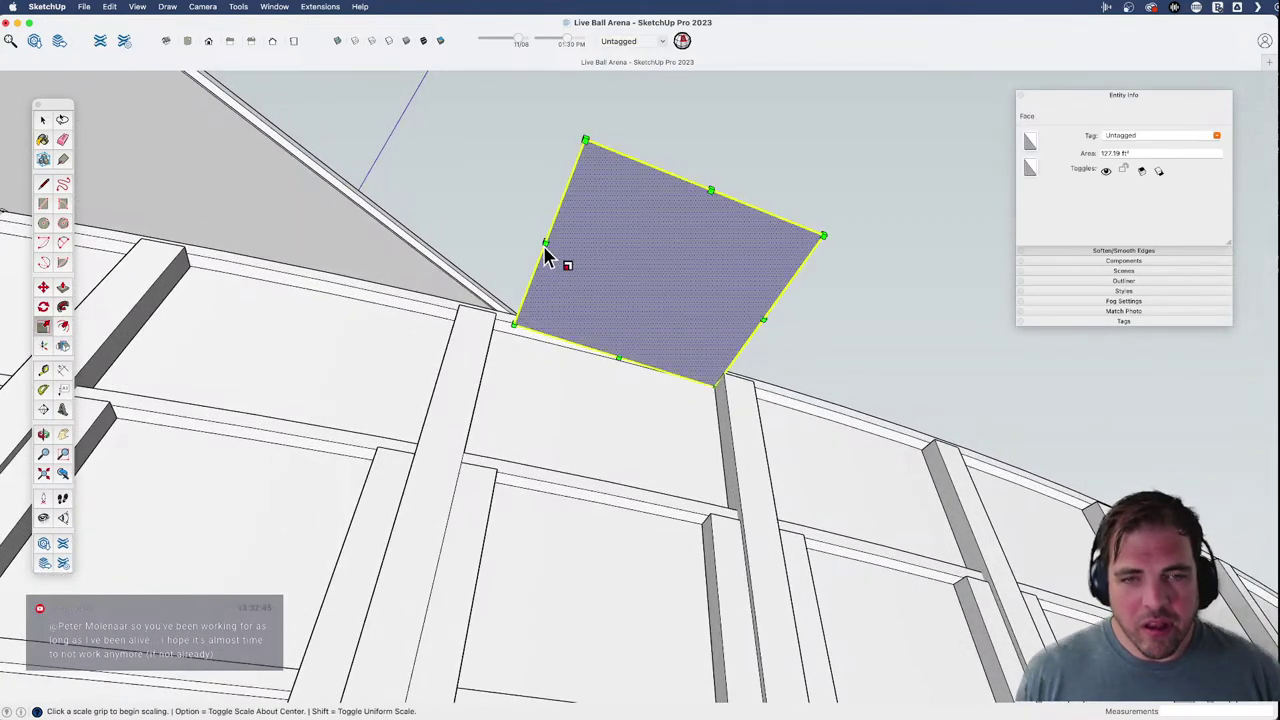
{"action": "left_click_drag", "start_coordinate": [545, 241], "coordinate": [494, 314]}
{"action": "key", "text": "space"}
{"action": "middle_click_drag", "start_coordinate": [608, 294], "coordinate": [652, 282]}
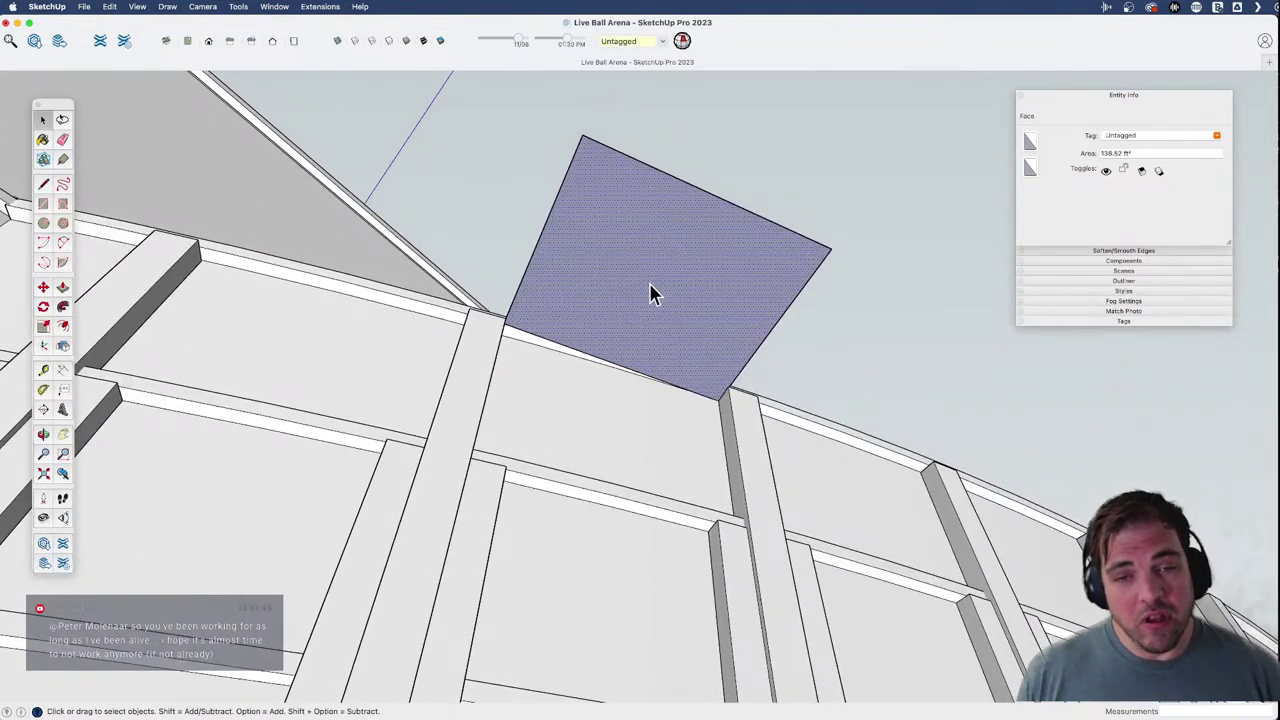
- Make a component from the projecting face and its edges, keeping the default settings
{"action": "double_click", "coordinate": [655, 294]}
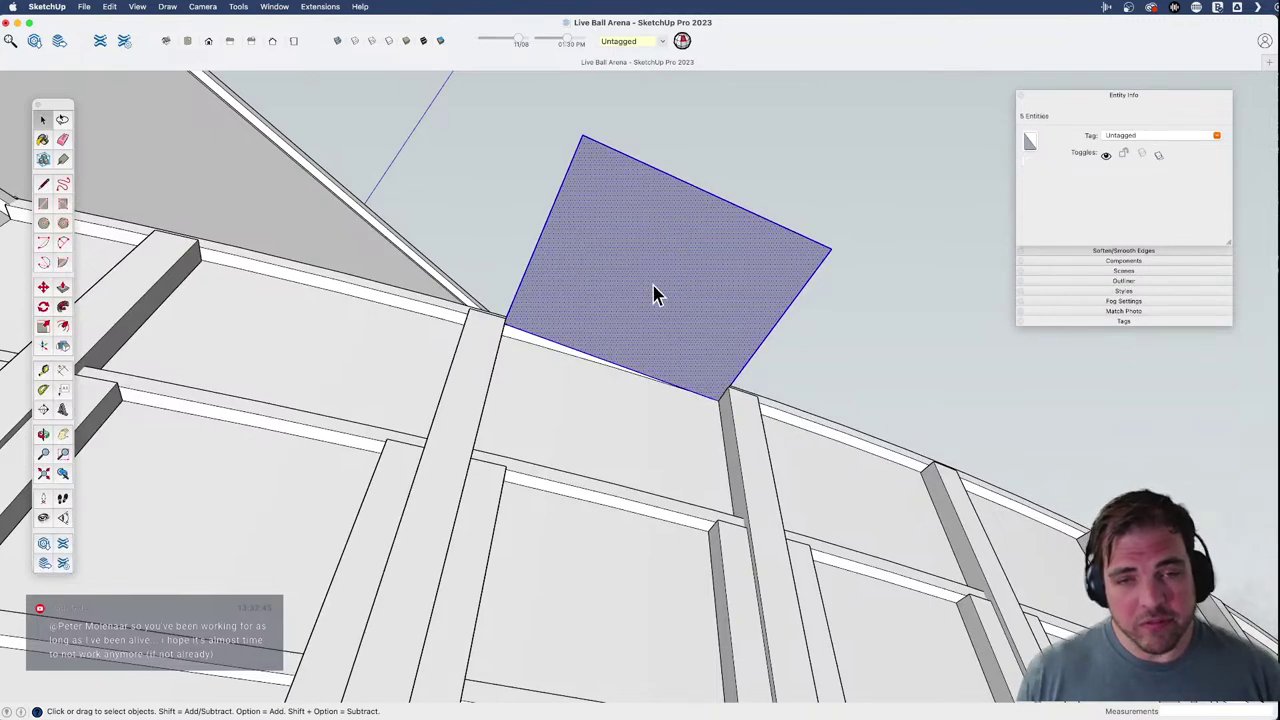
{"action": "key", "text": "g"}
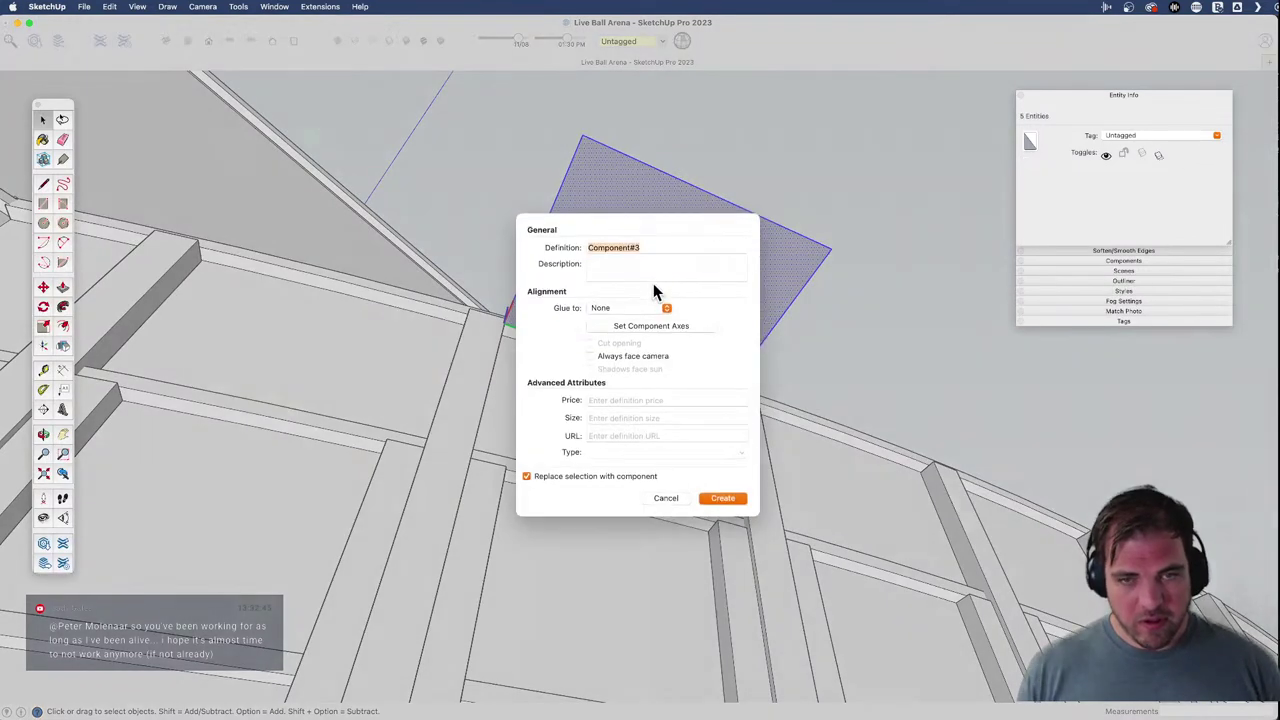
{"action": "key", "text": "Return"}
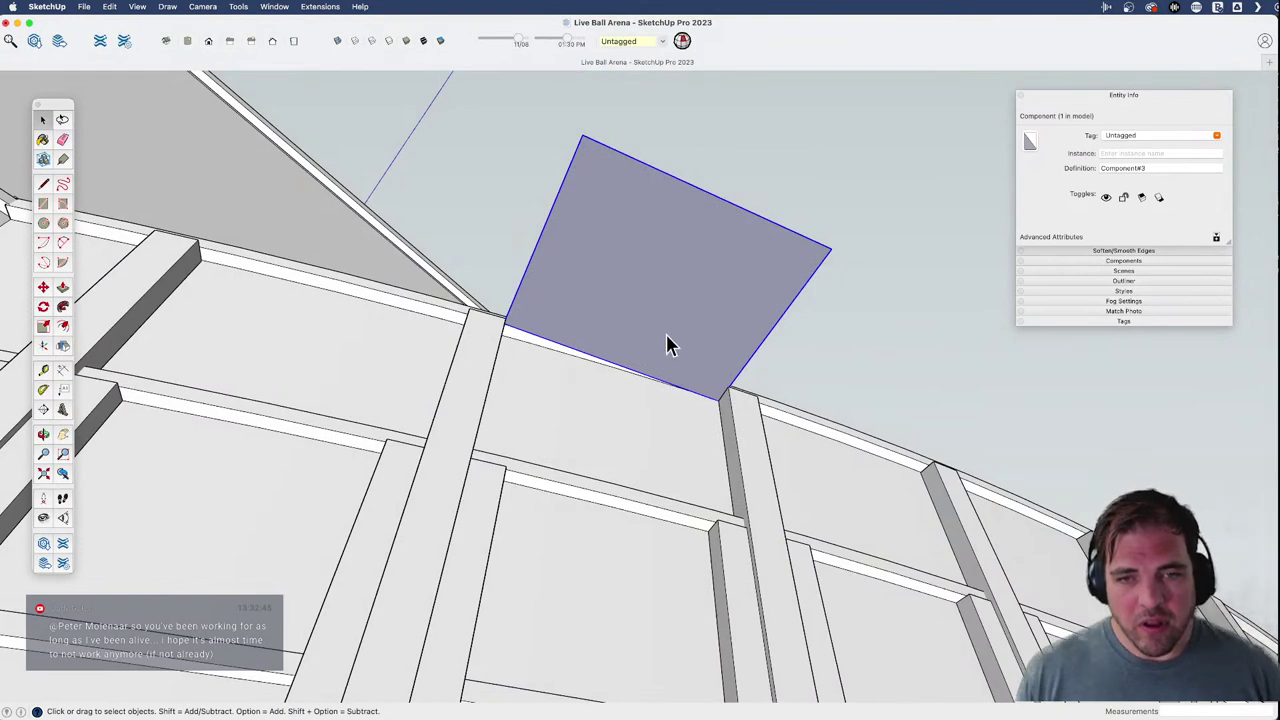
- Move the canopy component slightly so the midpoint of its inner edge sits on the centre of the wall's top beam
{"action": "scroll", "coordinate": [660, 348], "scroll_direction": "up", "scroll_amount": 2}
{"action": "middle_click_drag", "start_coordinate": [640, 351], "coordinate": [629, 271]}
{"action": "key", "text": "m"}
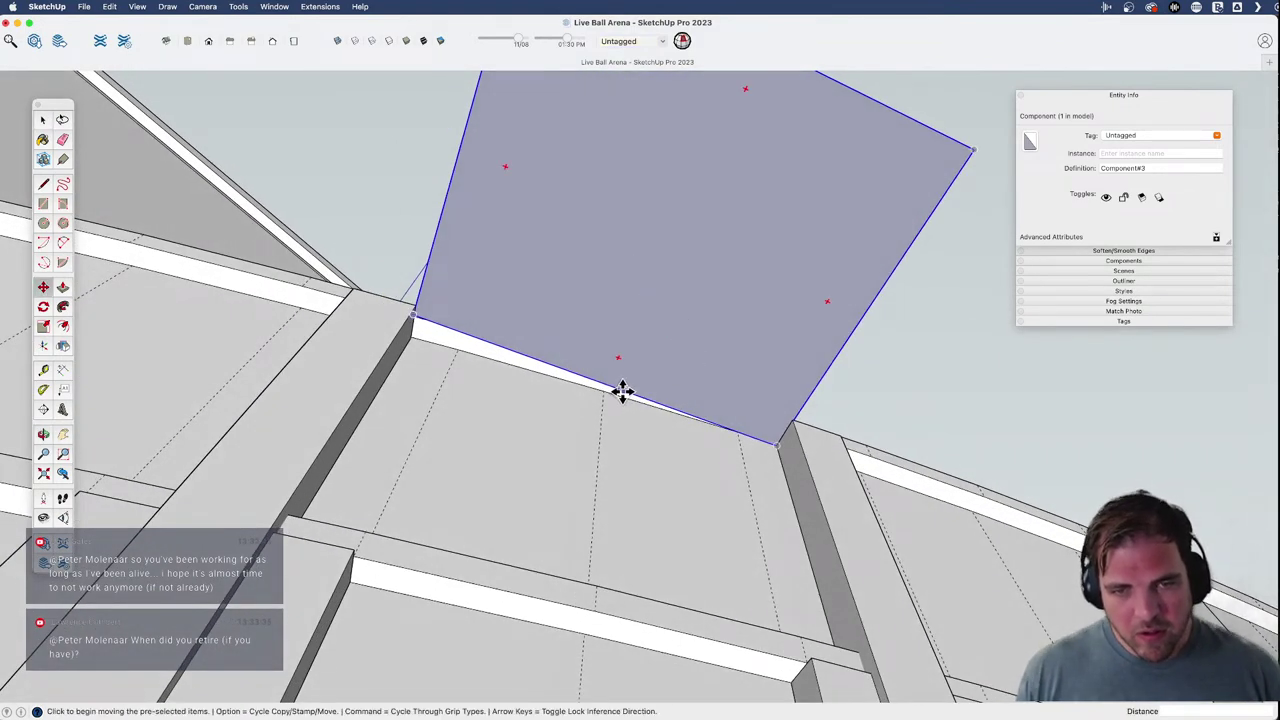
{"action": "left_click", "coordinate": [607, 385]}
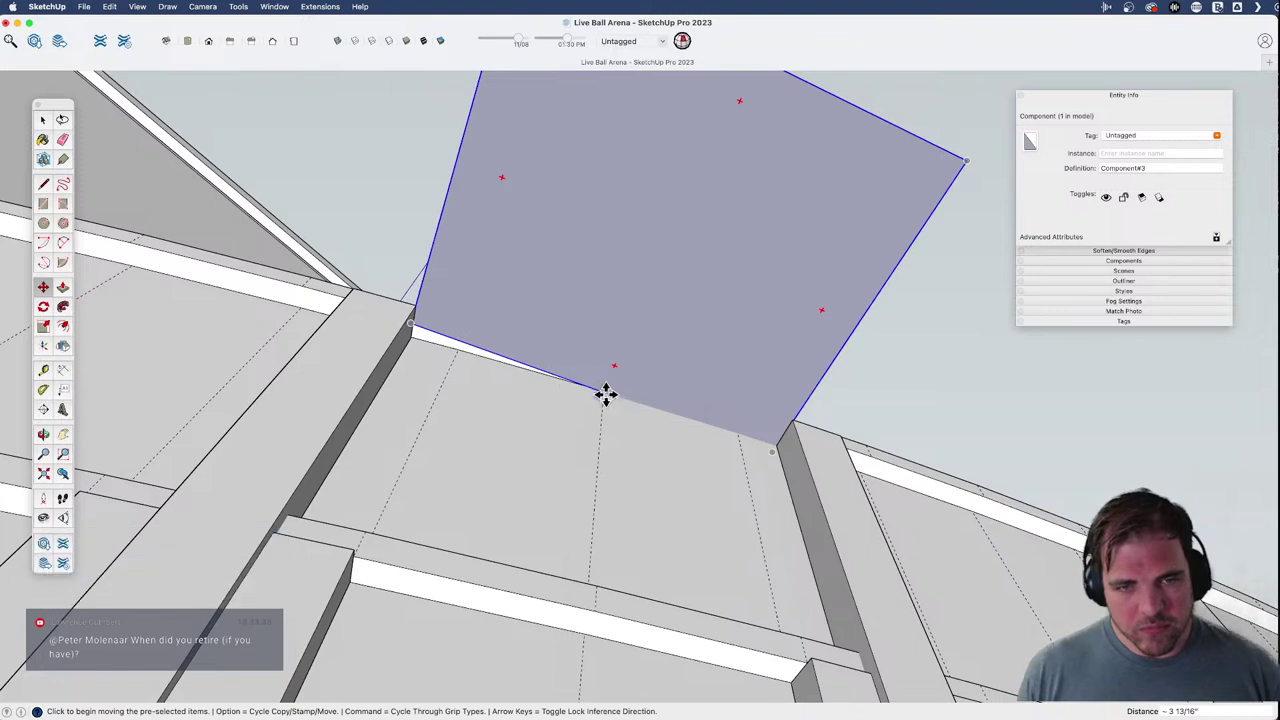
- Rotate the canopy component about 4.4° around its inner edge's midpoint to align it with the wall segment
{"action": "key", "text": "q"}
{"action": "left_click", "coordinate": [604, 391]}
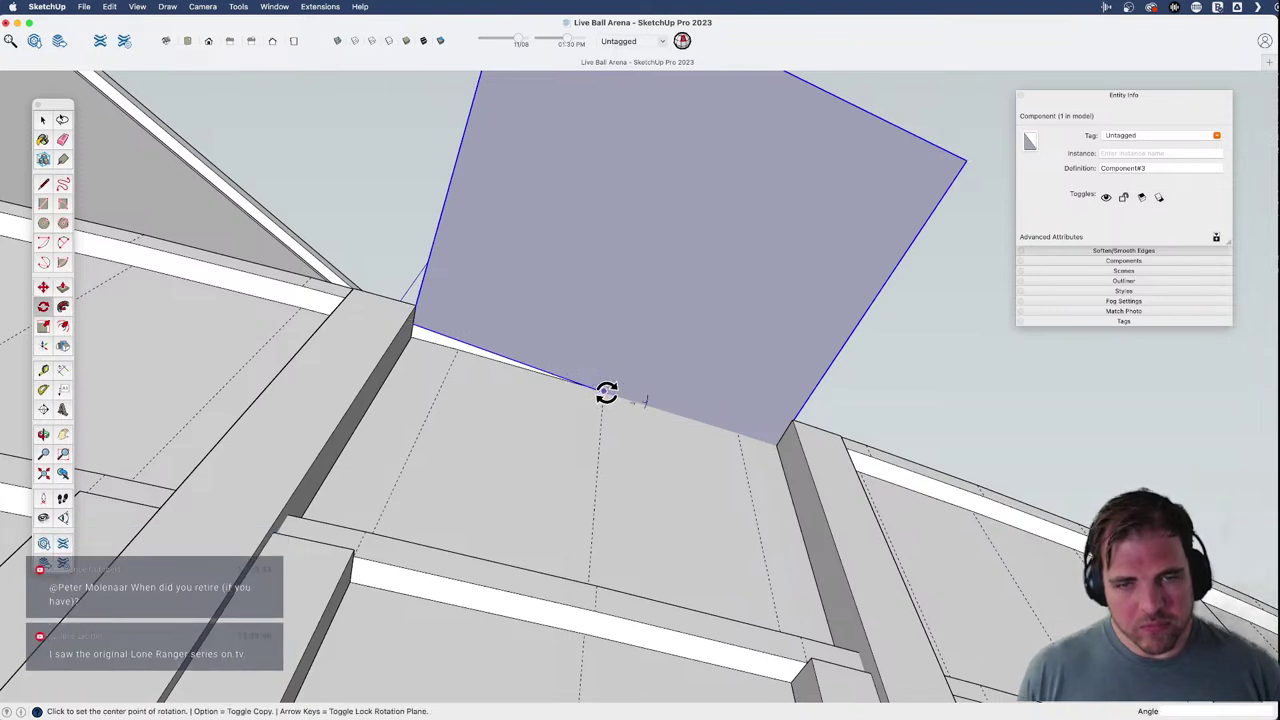
{"action": "key", "text": "Escape"}
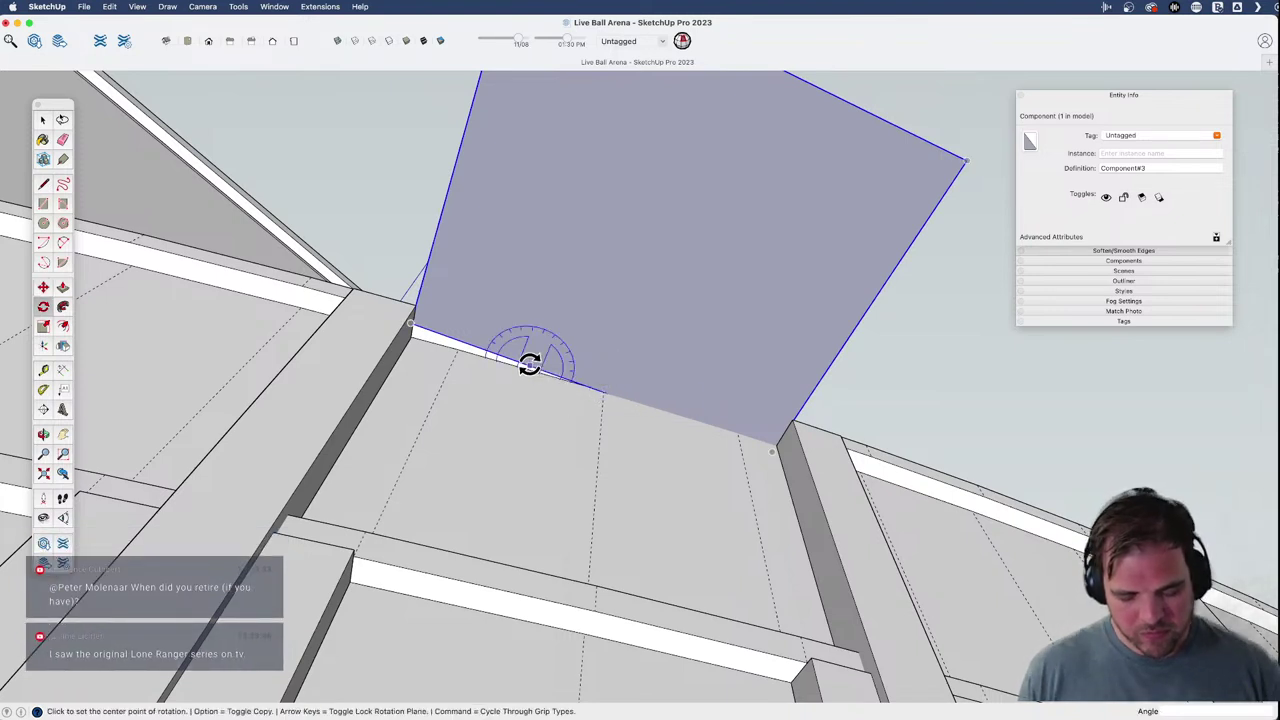
{"action": "left_click", "coordinate": [603, 390]}
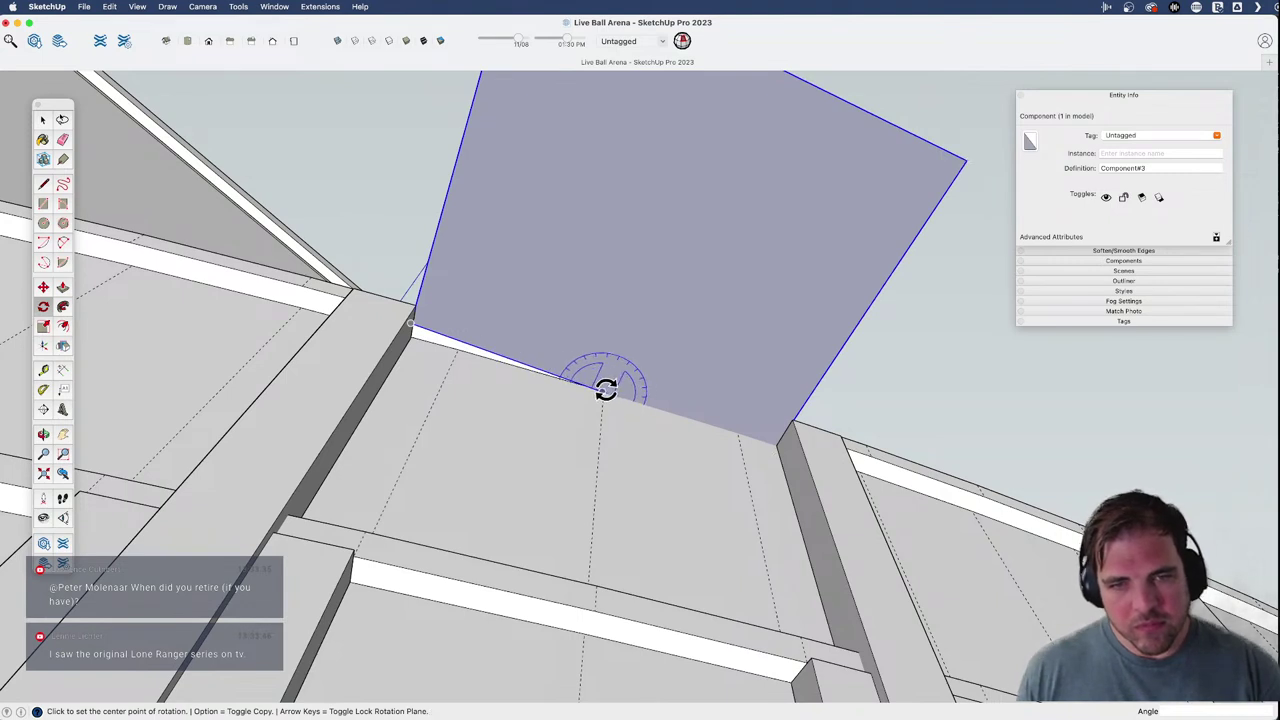
{"action": "left_click", "coordinate": [478, 342]}
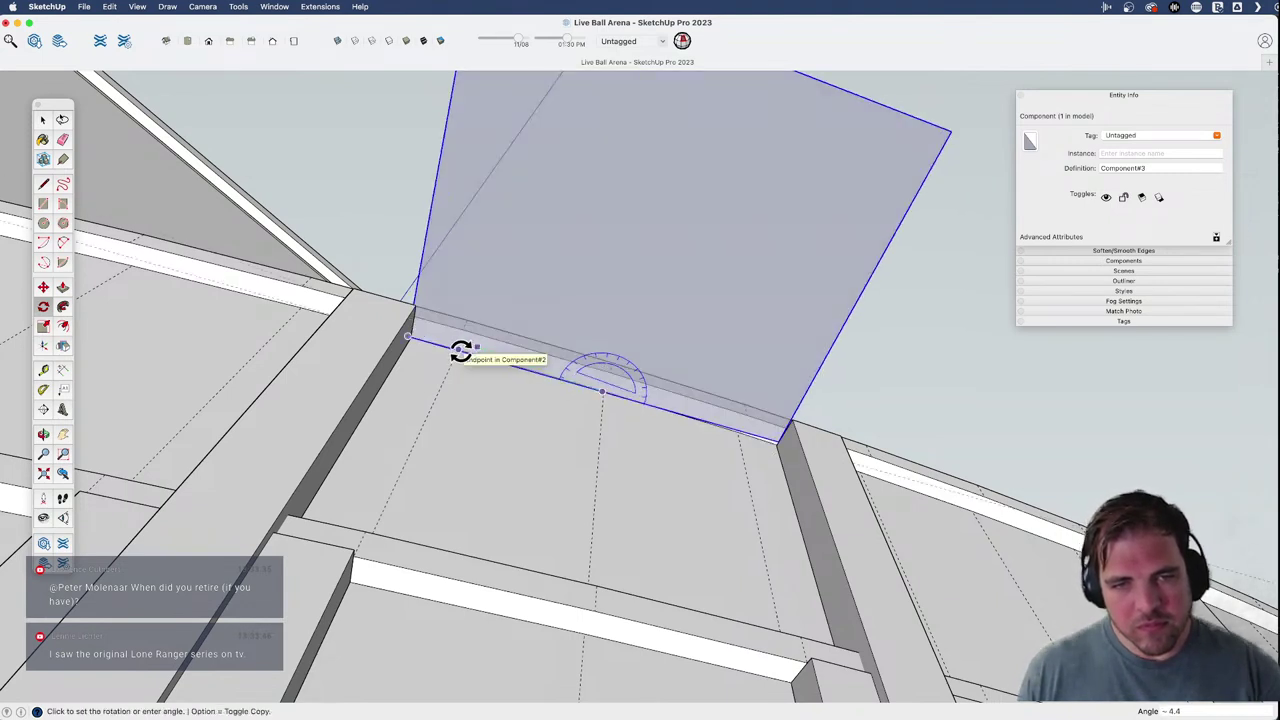
{"action": "left_click", "coordinate": [460, 349]}
- Open the canopy component for editing, with its underside in view
{"action": "scroll", "coordinate": [656, 433], "scroll_direction": "down", "scroll_amount": 3}
{"action": "key", "text": "space"}
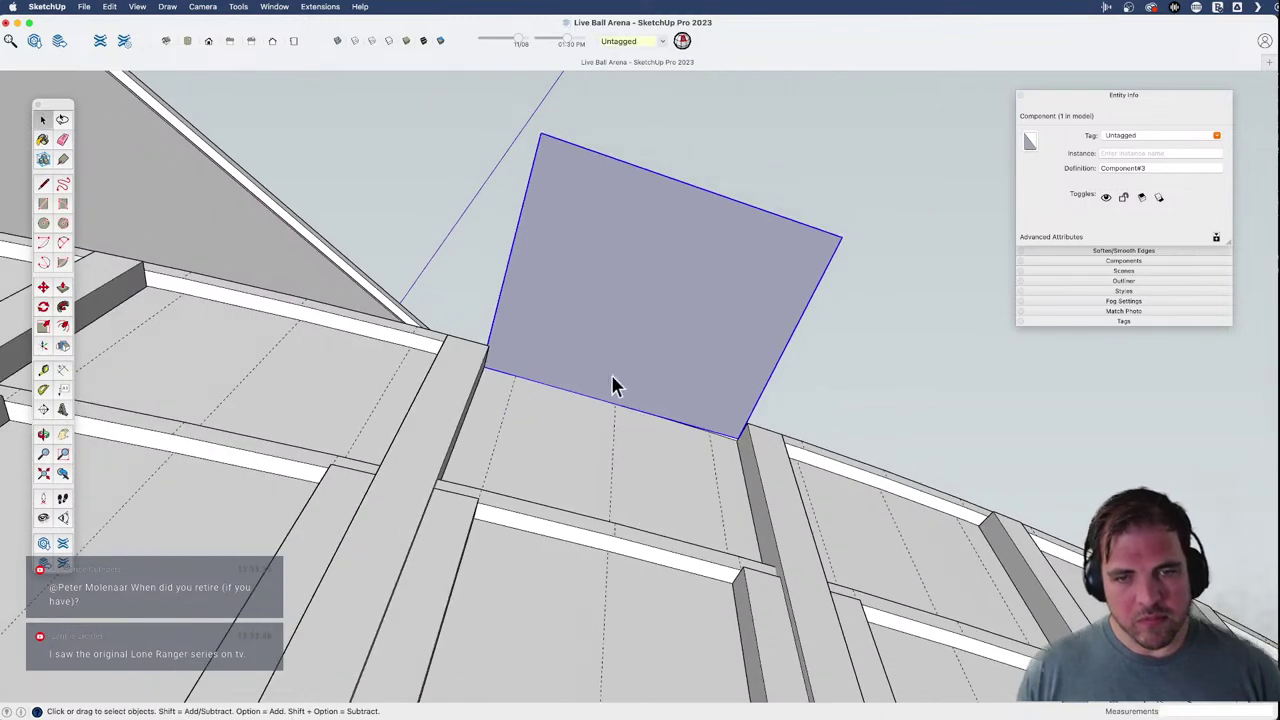
{"action": "middle_click_drag", "start_coordinate": [604, 350], "coordinate": [626, 354], "text": "shift"}
{"action": "left_click_drag", "start_coordinate": [625, 353], "coordinate": [652, 330]}
{"action": "key", "text": "space"}
{"action": "double_click", "coordinate": [645, 322]}
{"action": "key", "text": "p"}
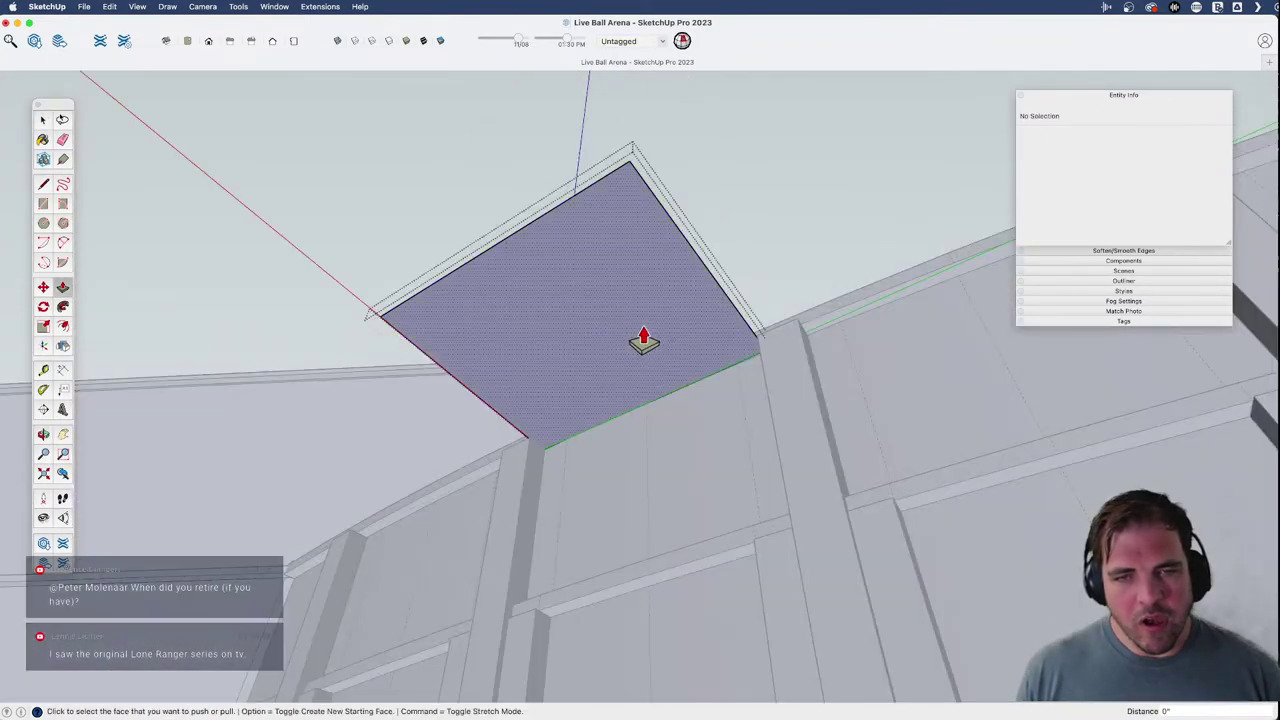
{"action": "left_click", "coordinate": [645, 330]}
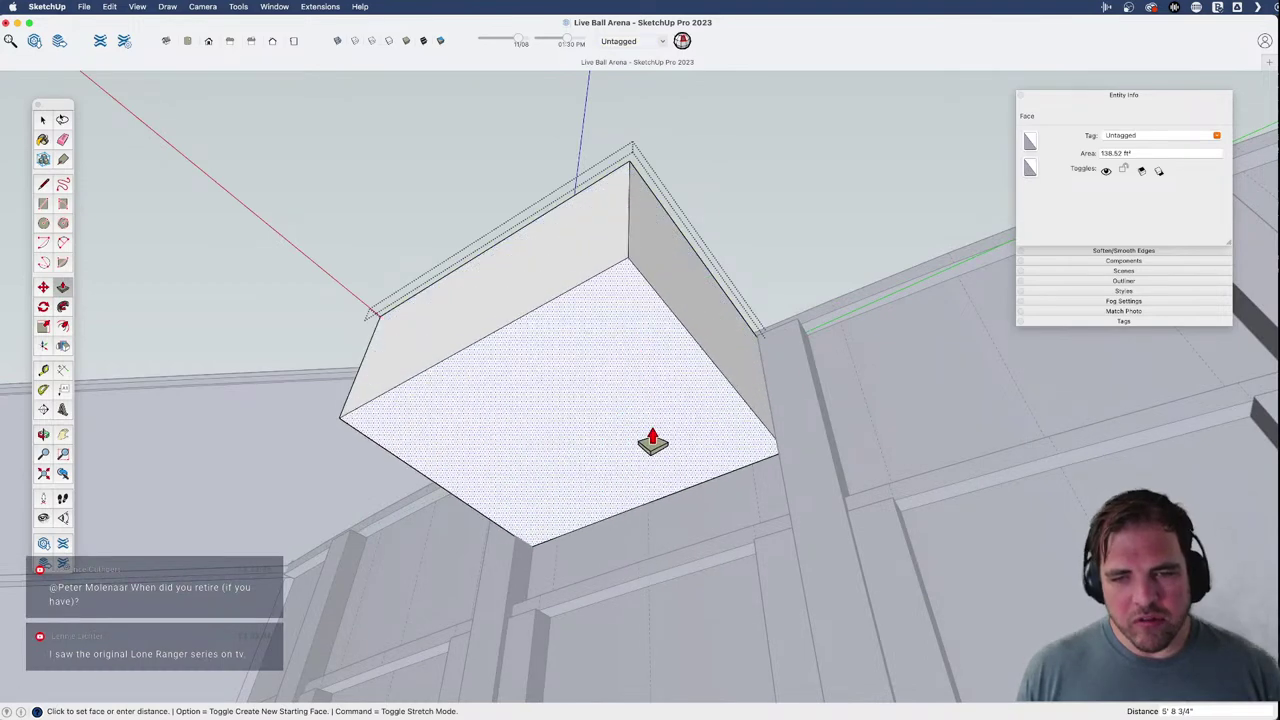
{"action": "key", "text": "space"}
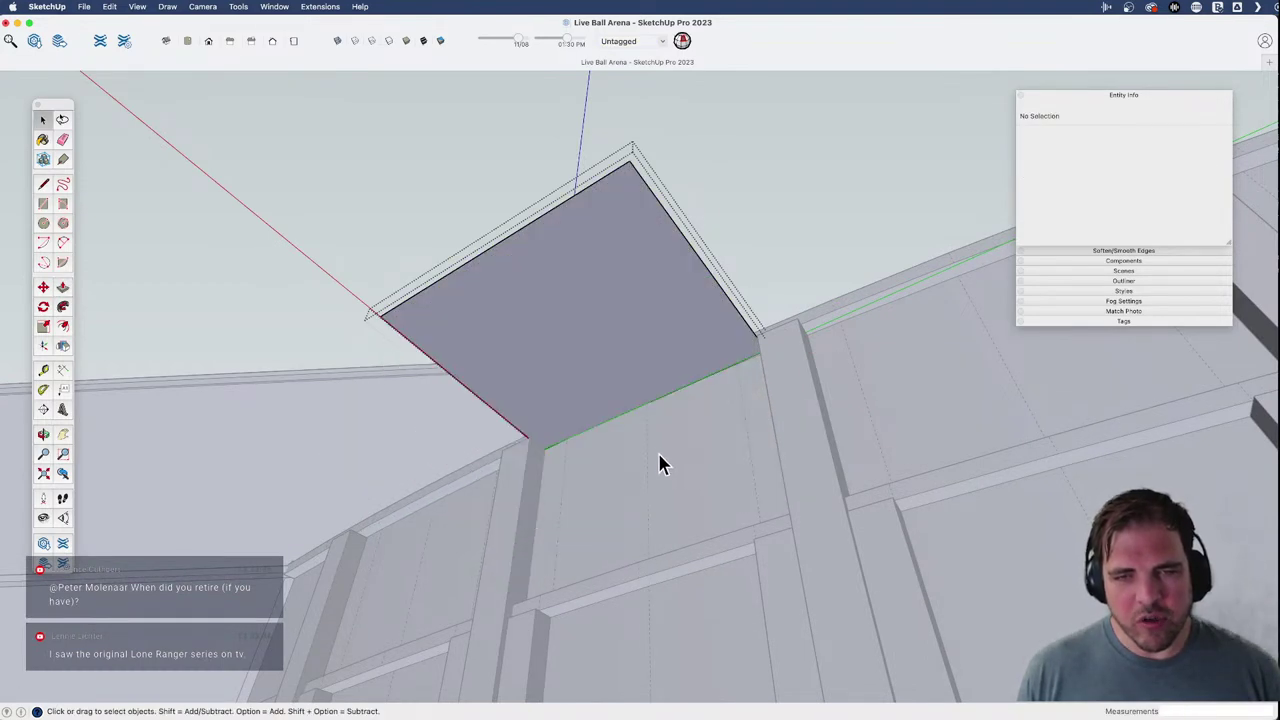
- Push/Pull the canopy face downward about 8' 4" to form a solid block against the wall
{"action": "key", "text": "p"}
{"action": "left_click", "coordinate": [608, 368]}
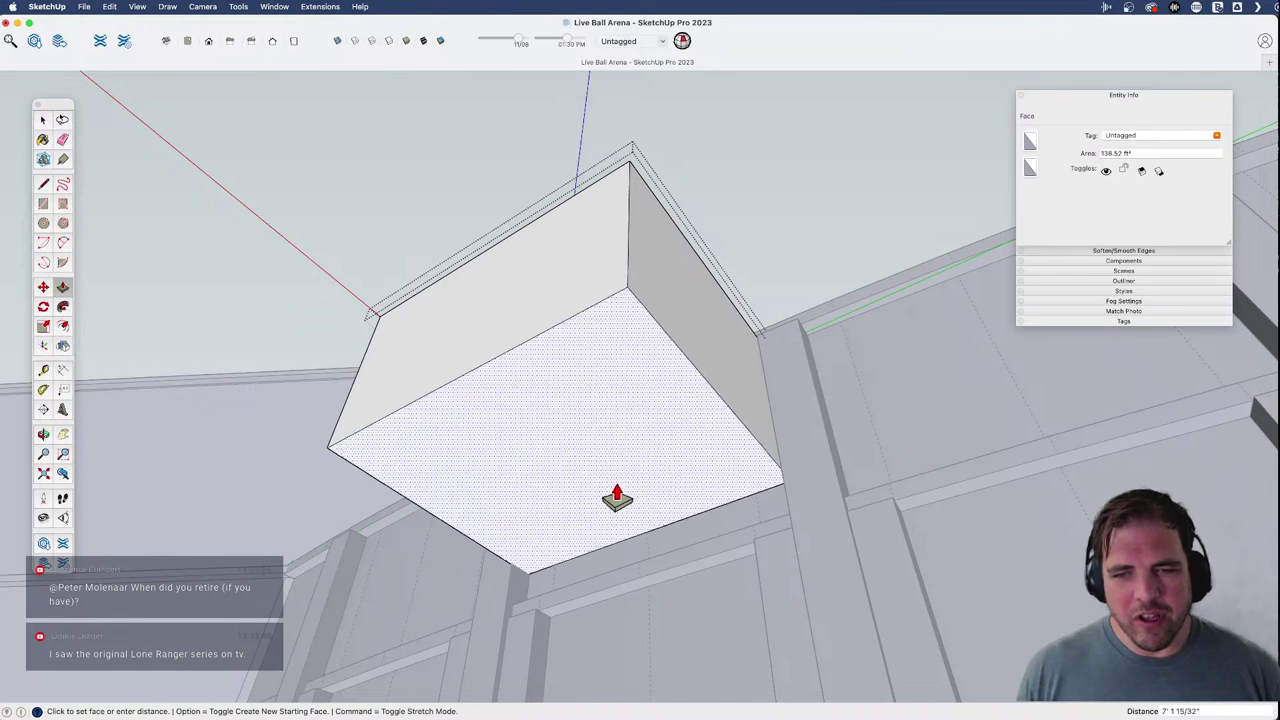
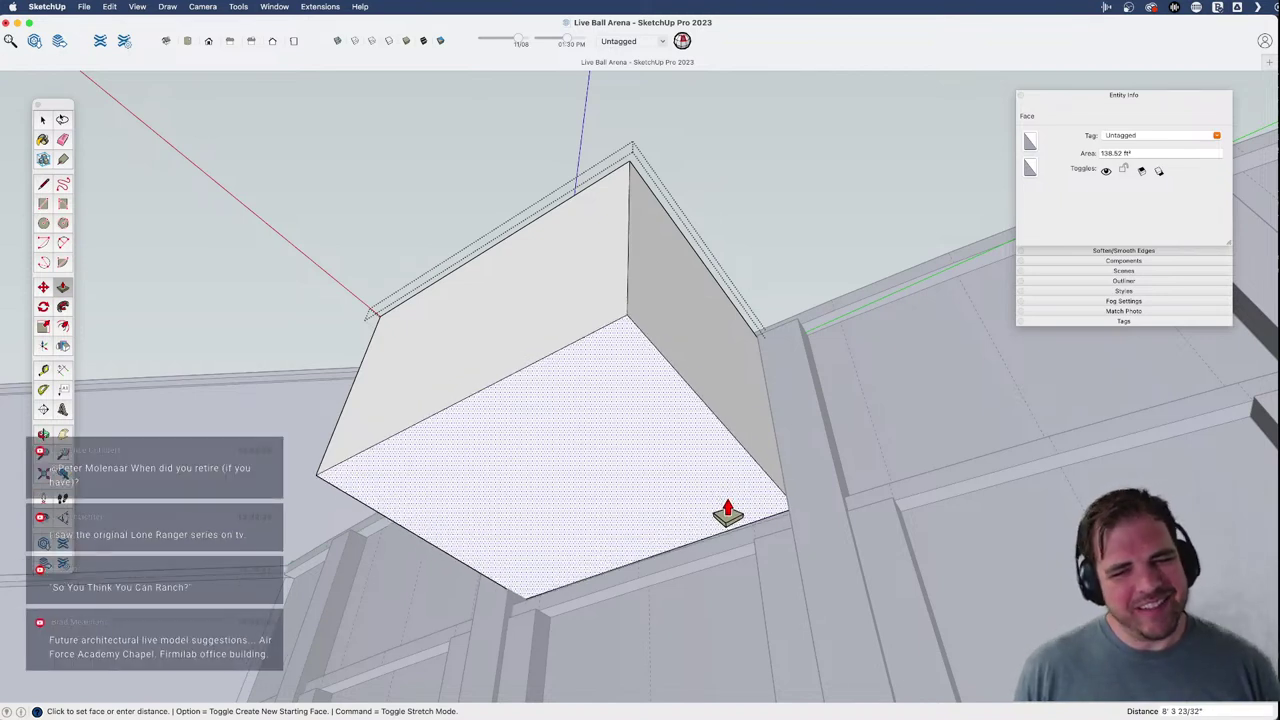
{"action": "left_click", "coordinate": [726, 510]}
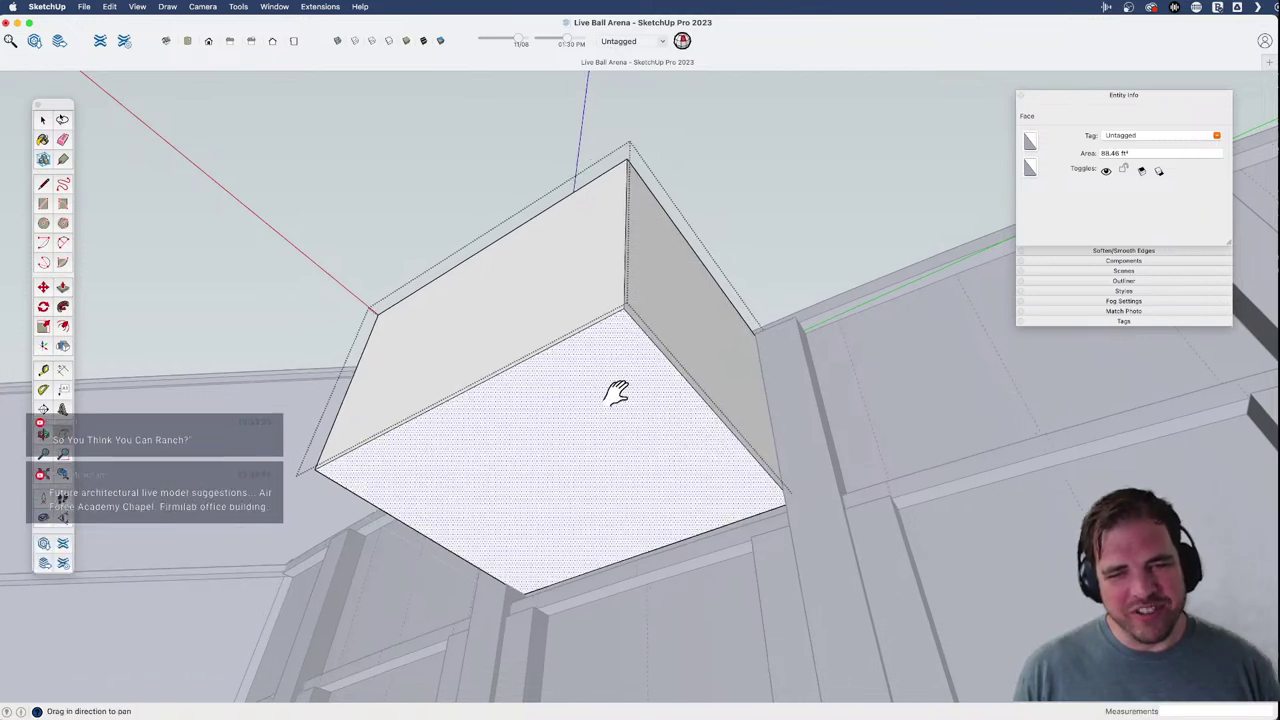
- Switch to Chrome and compare the canopy block with the Street View photo of the arena
{"action": "middle_click_drag", "start_coordinate": [614, 391], "coordinate": [532, 483]}
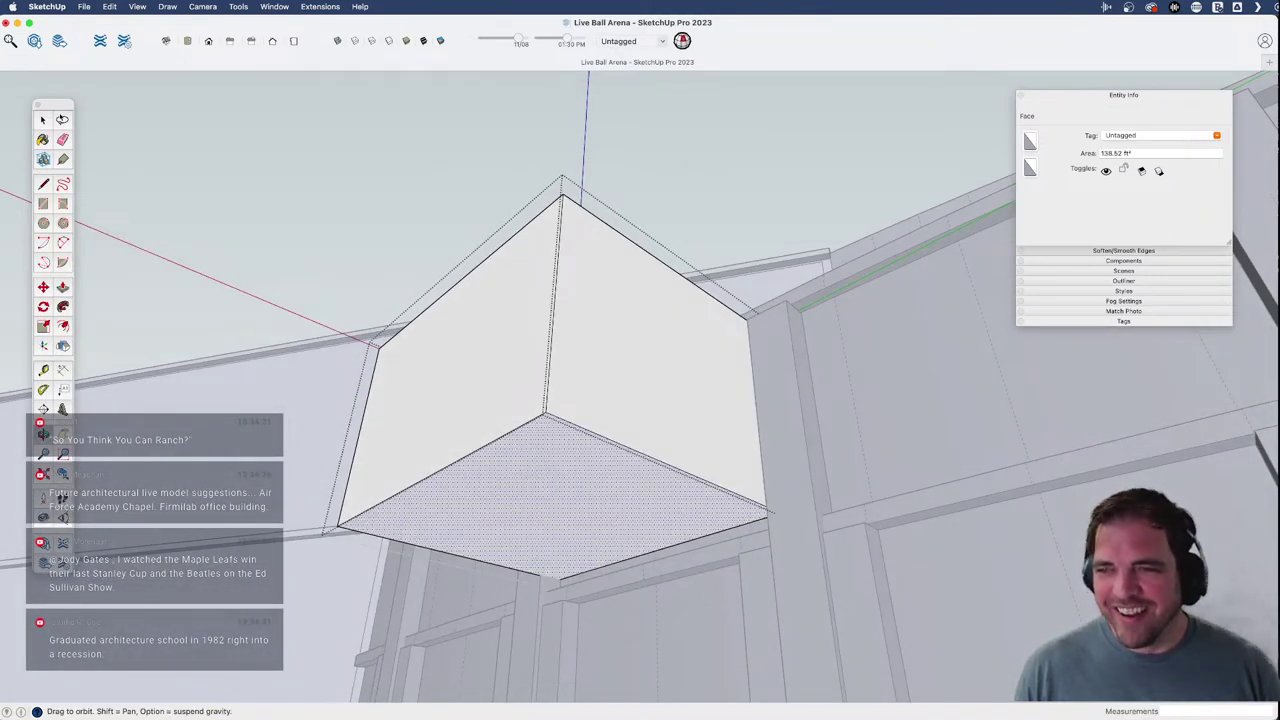
{"action": "key", "text": "super+Tab"}
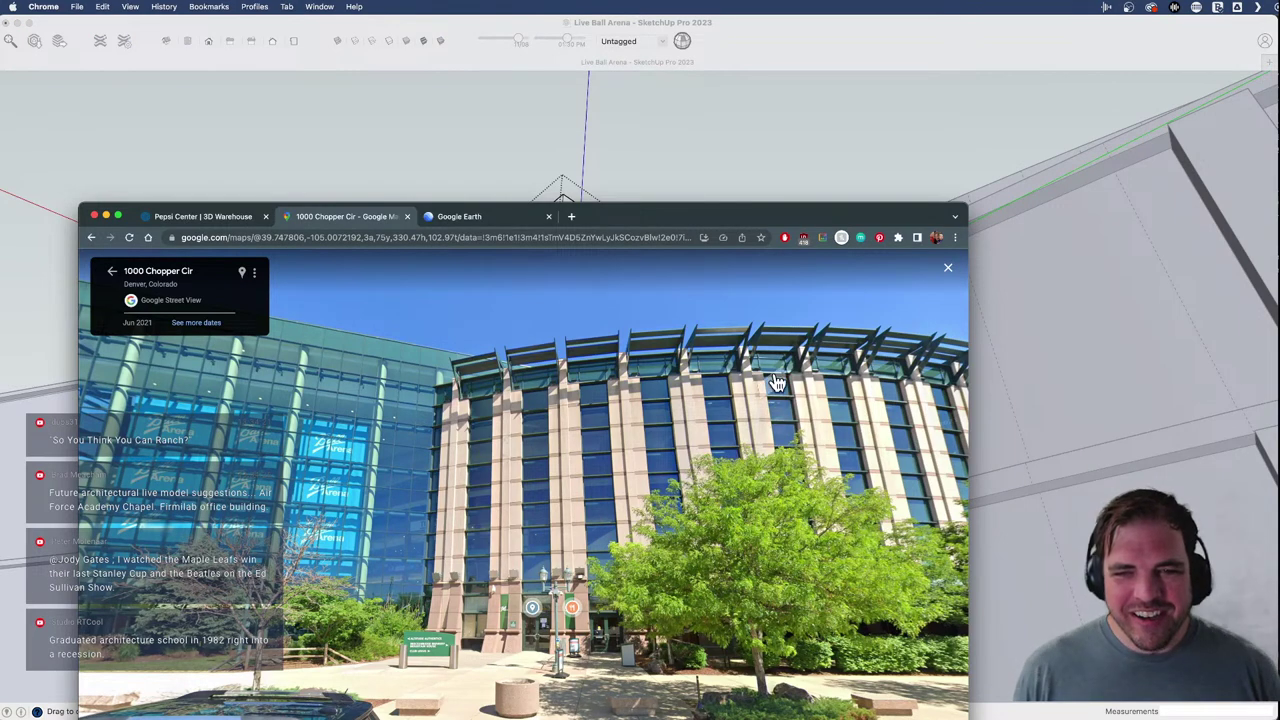
- Back in SketchUp, draw a diagonal across the canopy block's side face and Push/Pull away the triangular portion beneath it to slope the underside
{"action": "left_click", "coordinate": [640, 122]}
{"action": "middle_click_drag", "start_coordinate": [616, 342], "coordinate": [520, 362]}
{"action": "scroll", "coordinate": [520, 362], "scroll_direction": "down", "scroll_amount": 10}
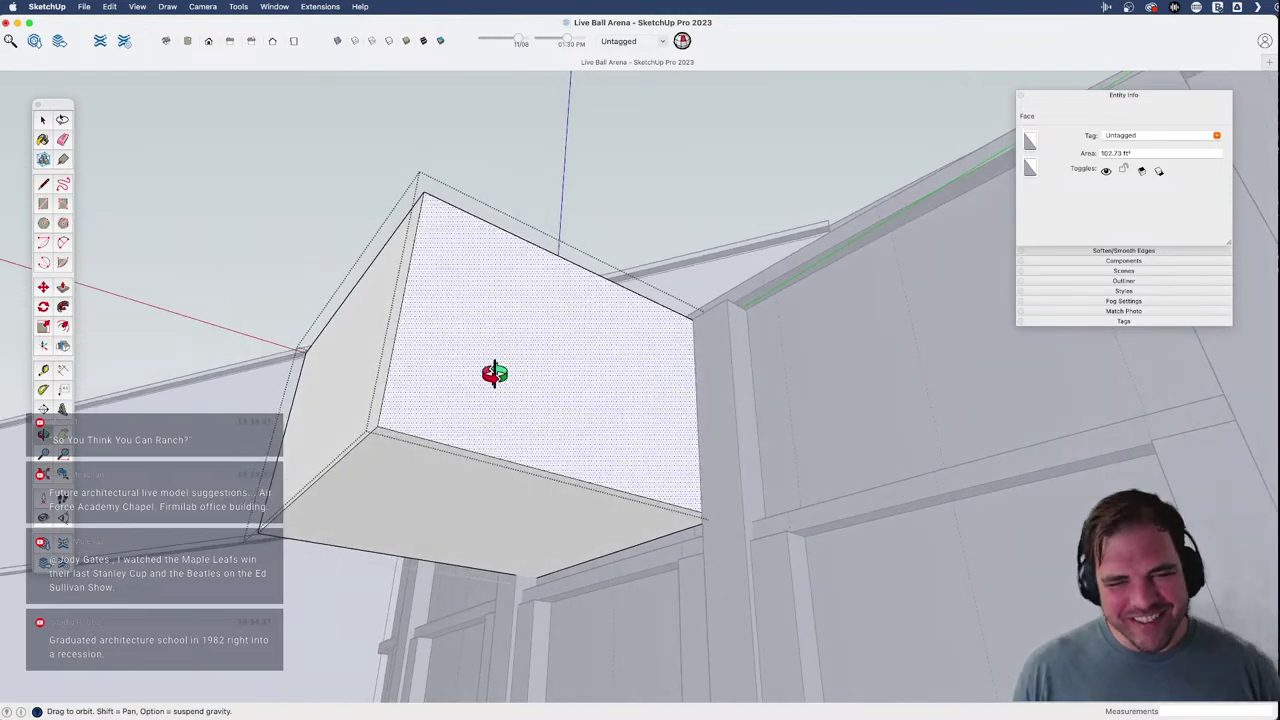
{"action": "scroll", "coordinate": [600, 374], "scroll_direction": "up", "scroll_amount": 8}
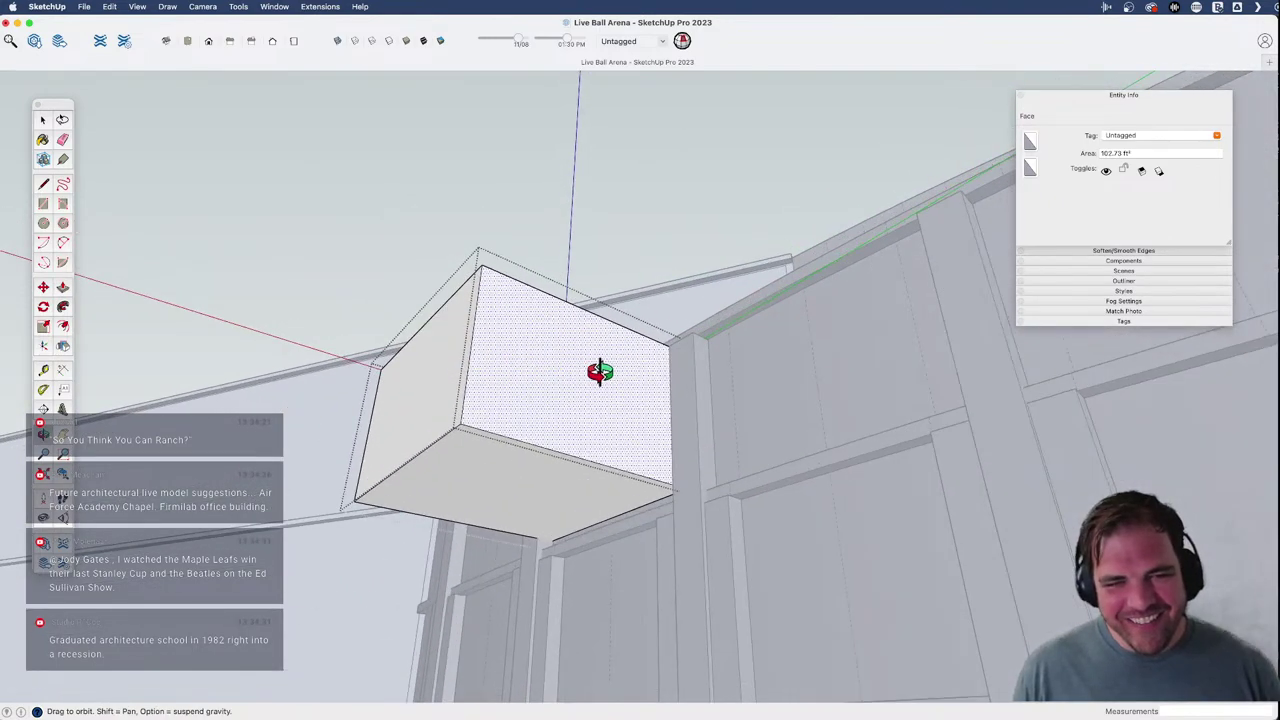
{"action": "key", "text": "l"}
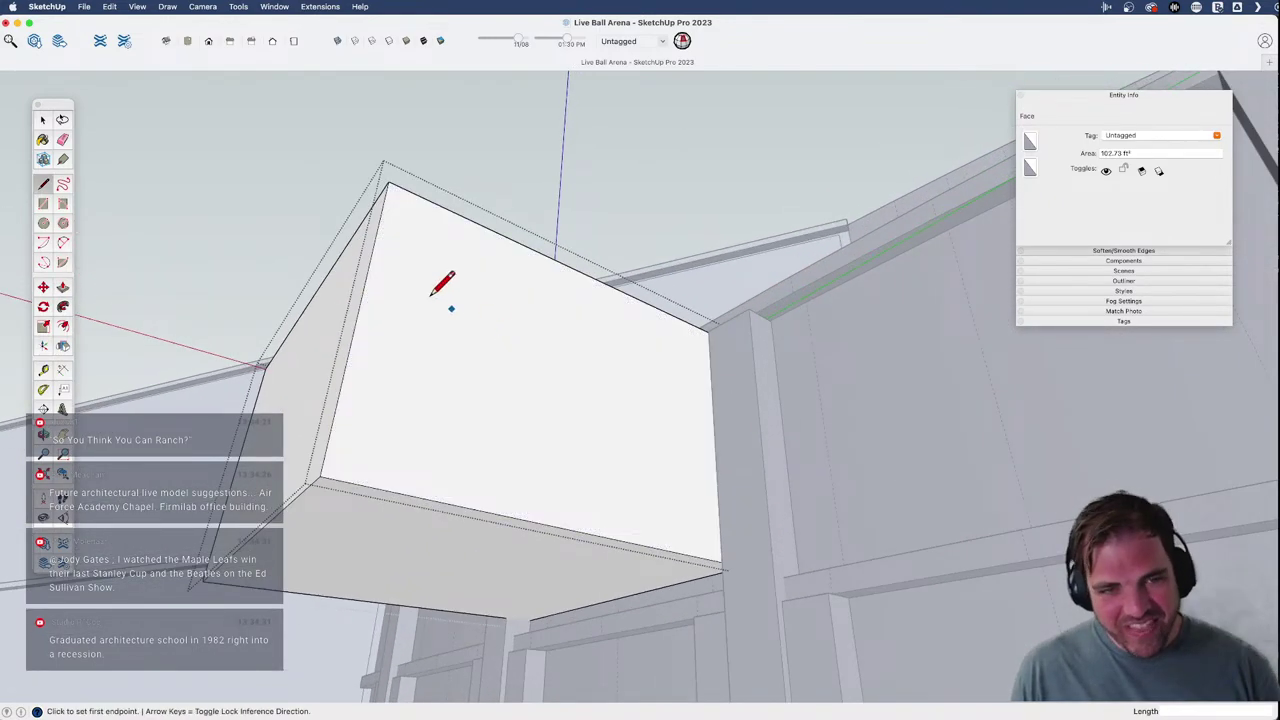
{"action": "left_click", "coordinate": [401, 188]}
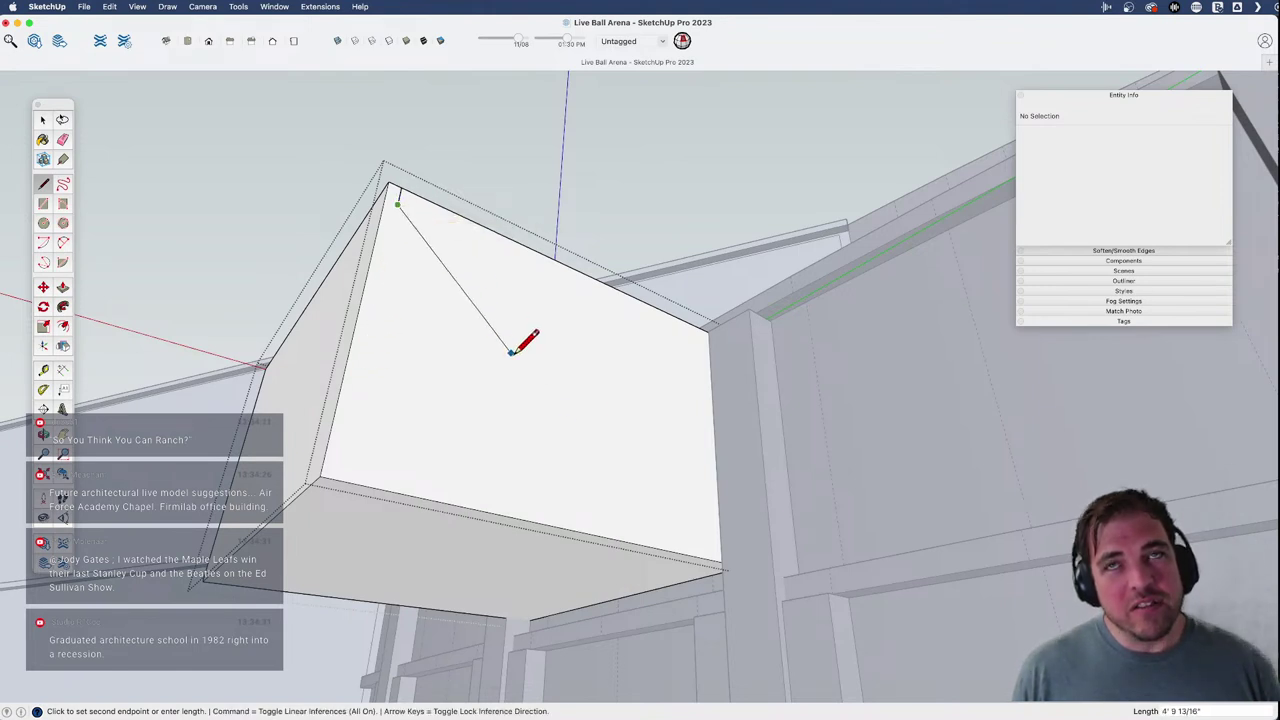
{"action": "left_click", "coordinate": [702, 553]}
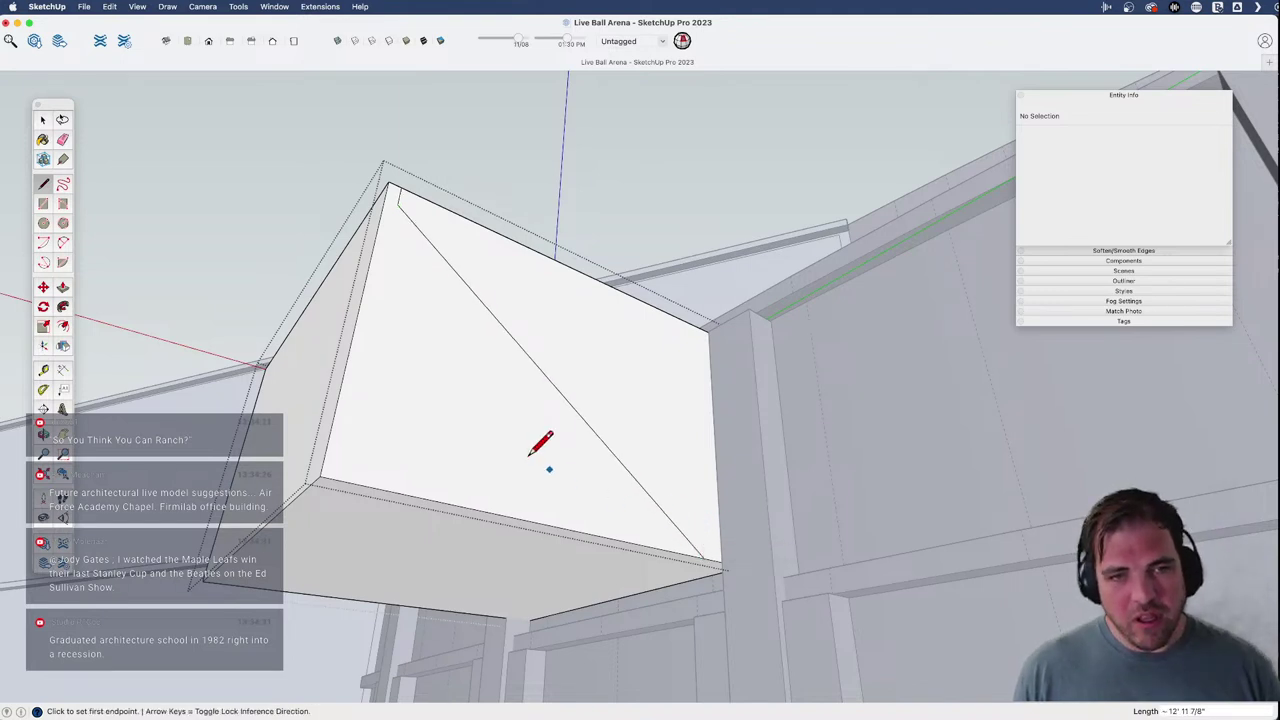
{"action": "key", "text": "p"}
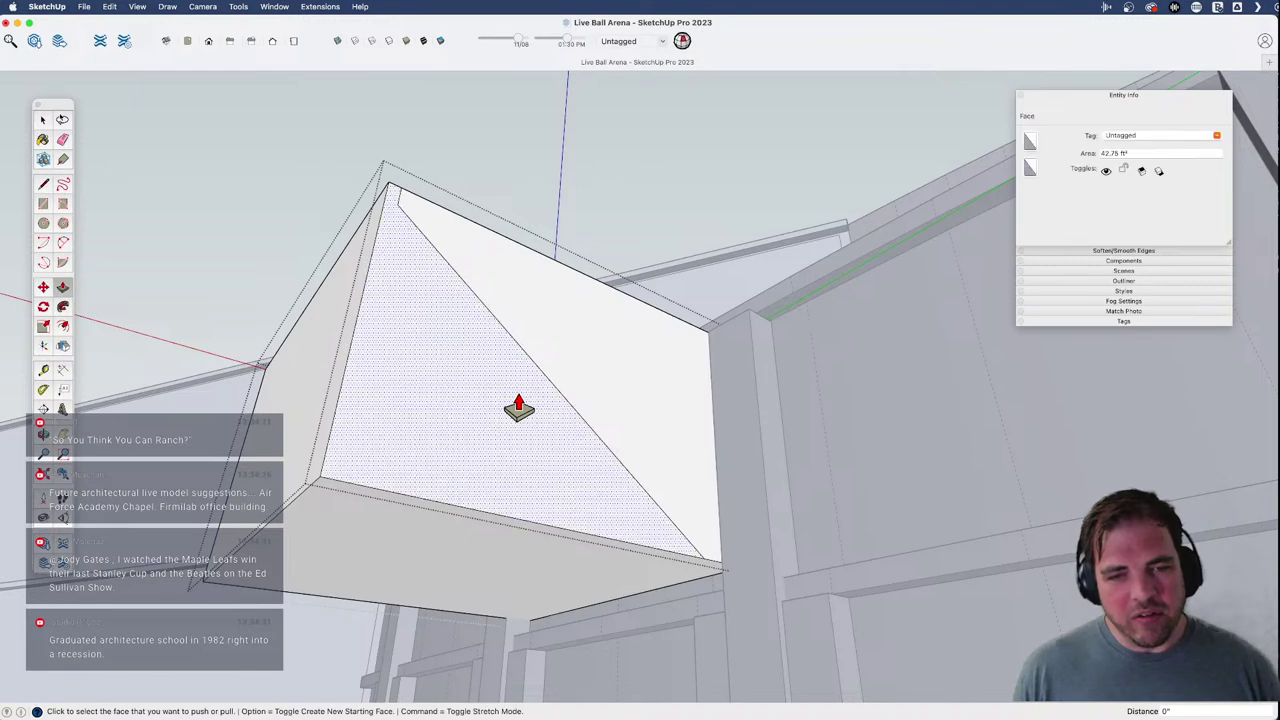
{"action": "left_click_drag", "start_coordinate": [524, 426], "coordinate": [323, 535]}
- Offset the outline of the block's remaining triangular side face inward by about 7 inches
{"action": "key", "text": "f"}
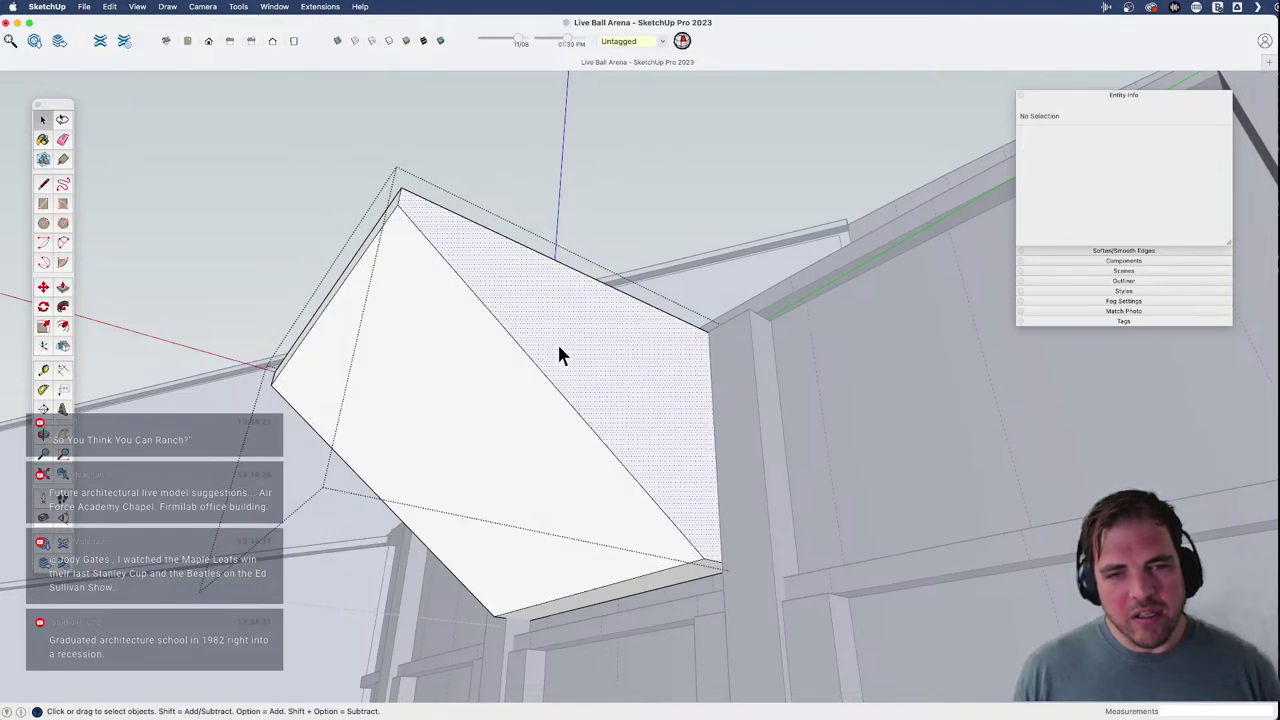
{"action": "left_click", "coordinate": [546, 377]}
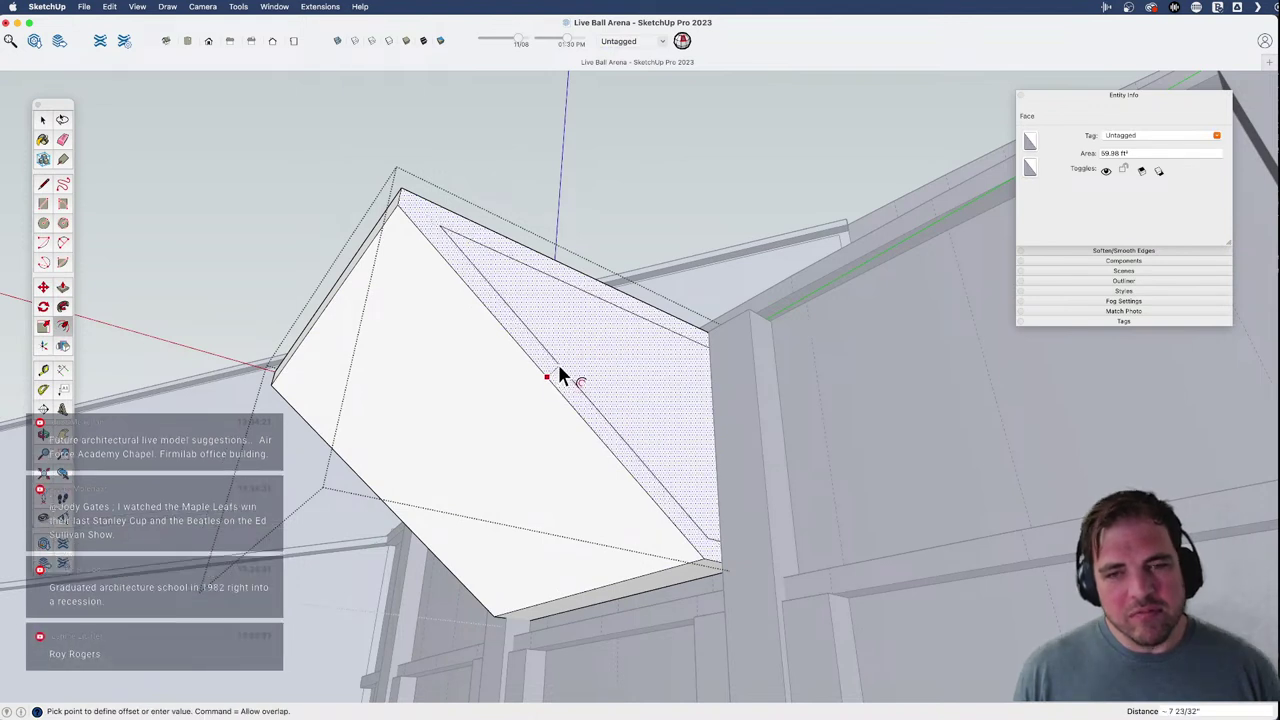
{"action": "left_click", "coordinate": [560, 378]}
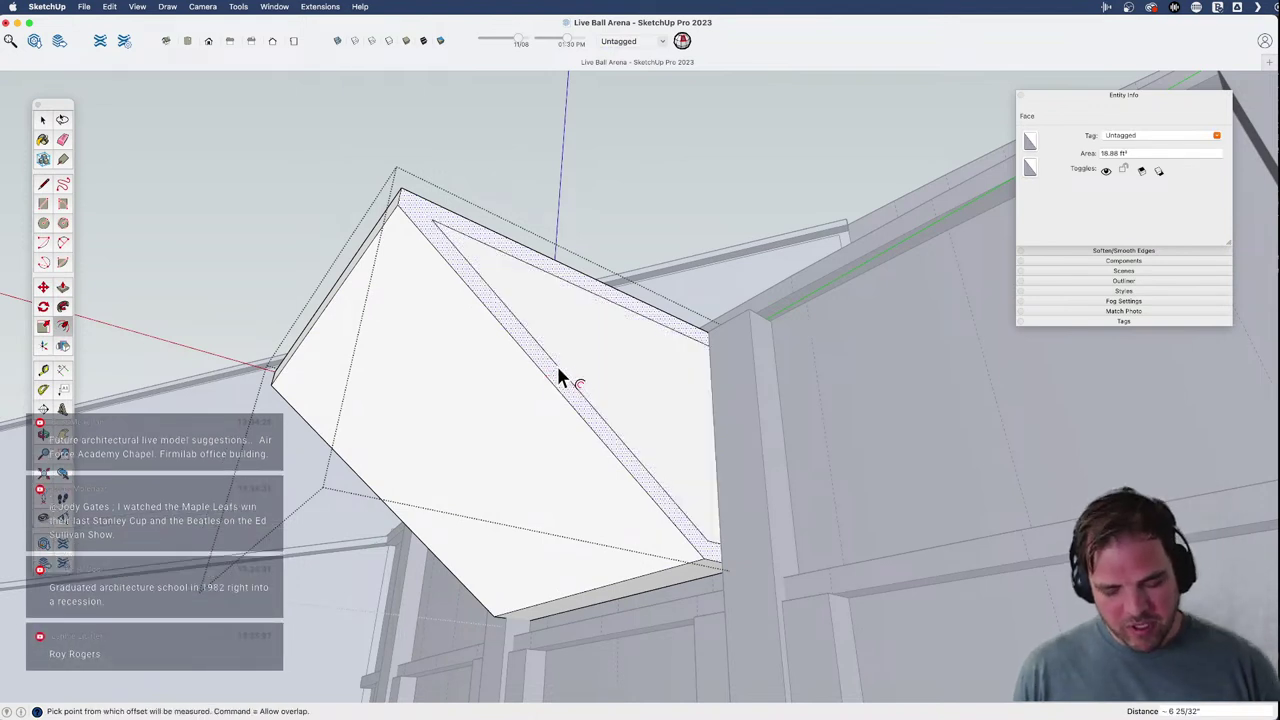
- Square off the inner triangle's pointed outer tip with a short vertical line and erase the leftover tip edges
{"action": "key", "text": "l"}
{"action": "left_click", "coordinate": [475, 268]}
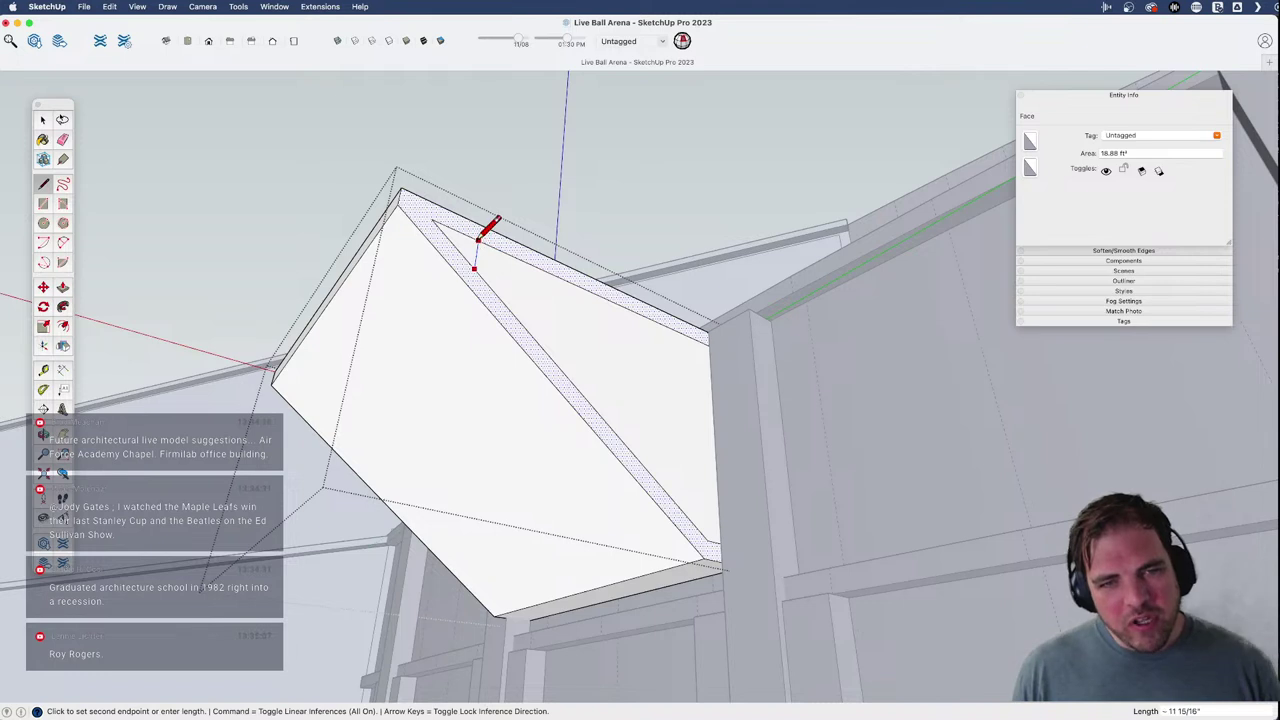
{"action": "left_click", "coordinate": [478, 240]}
{"action": "key", "text": "e"}
{"action": "mouse_move", "coordinate": [461, 225]}
{"action": "left_mouse_down"}
{"action": "mouse_move", "coordinate": [444, 234]}
{"action": "mouse_move", "coordinate": [454, 243]}
{"action": "left_mouse_up"}
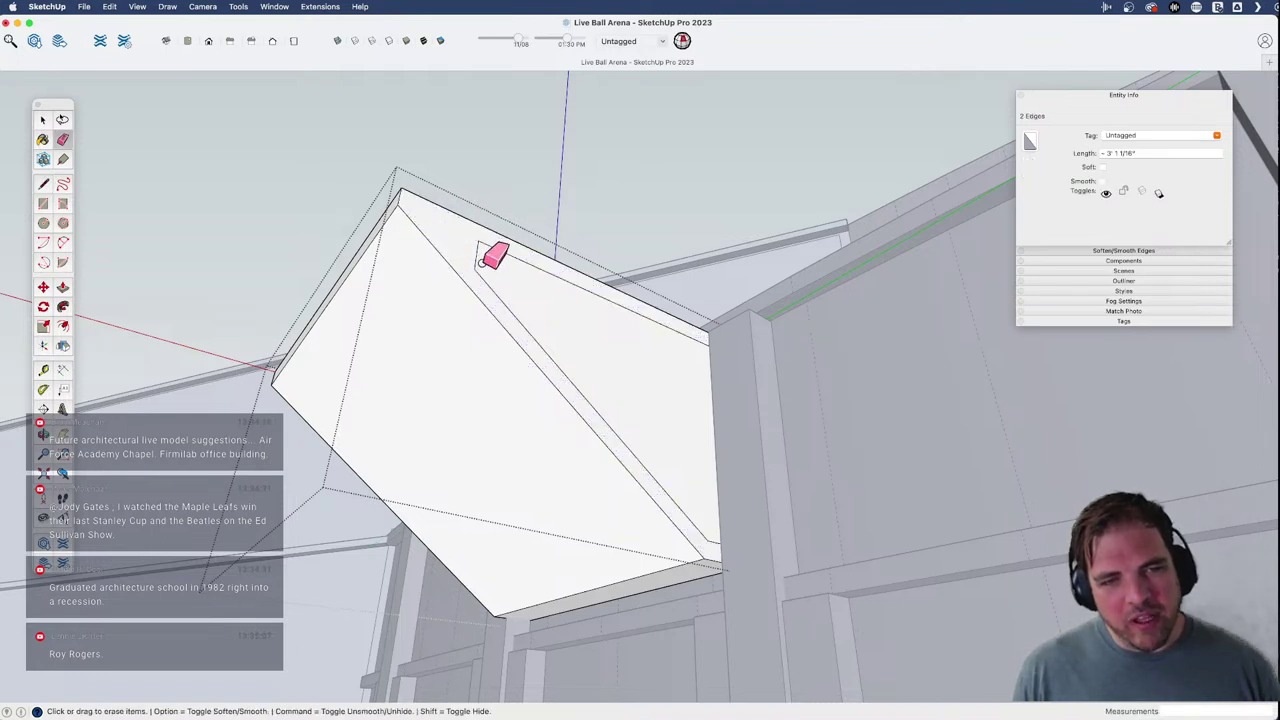
- Draw two parallel vertical lines across the inset opening near the wall, the first about 5' 7" long, to outline an upright brace
{"action": "scroll", "coordinate": [687, 435], "scroll_direction": "up", "scroll_amount": 1}
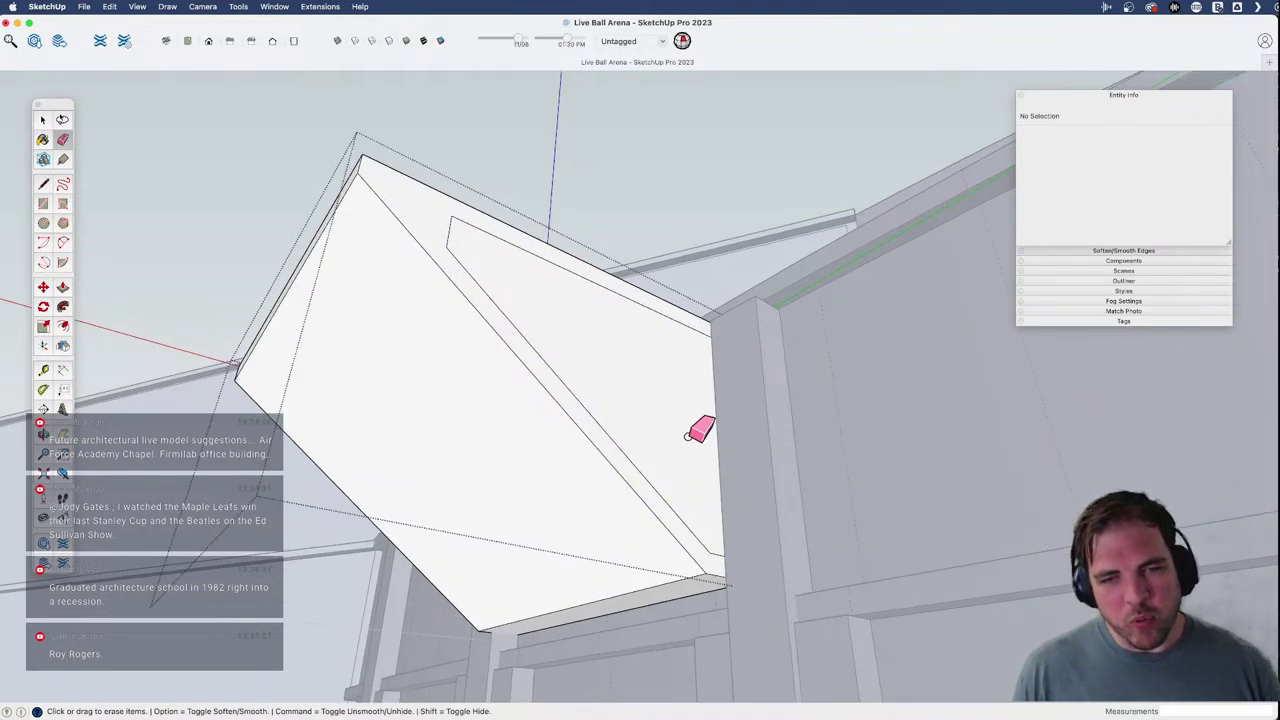
{"action": "middle_click_drag", "start_coordinate": [700, 430], "coordinate": [614, 425], "text": "shift"}
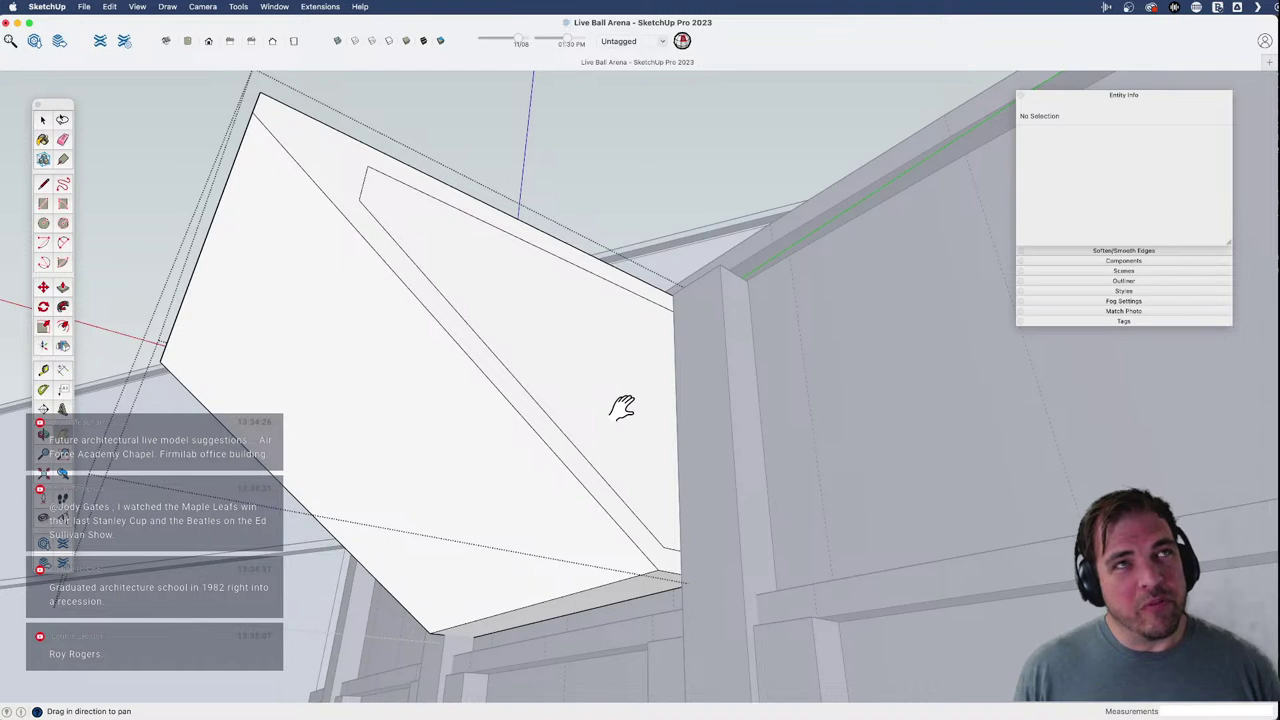
{"action": "key", "text": "l"}
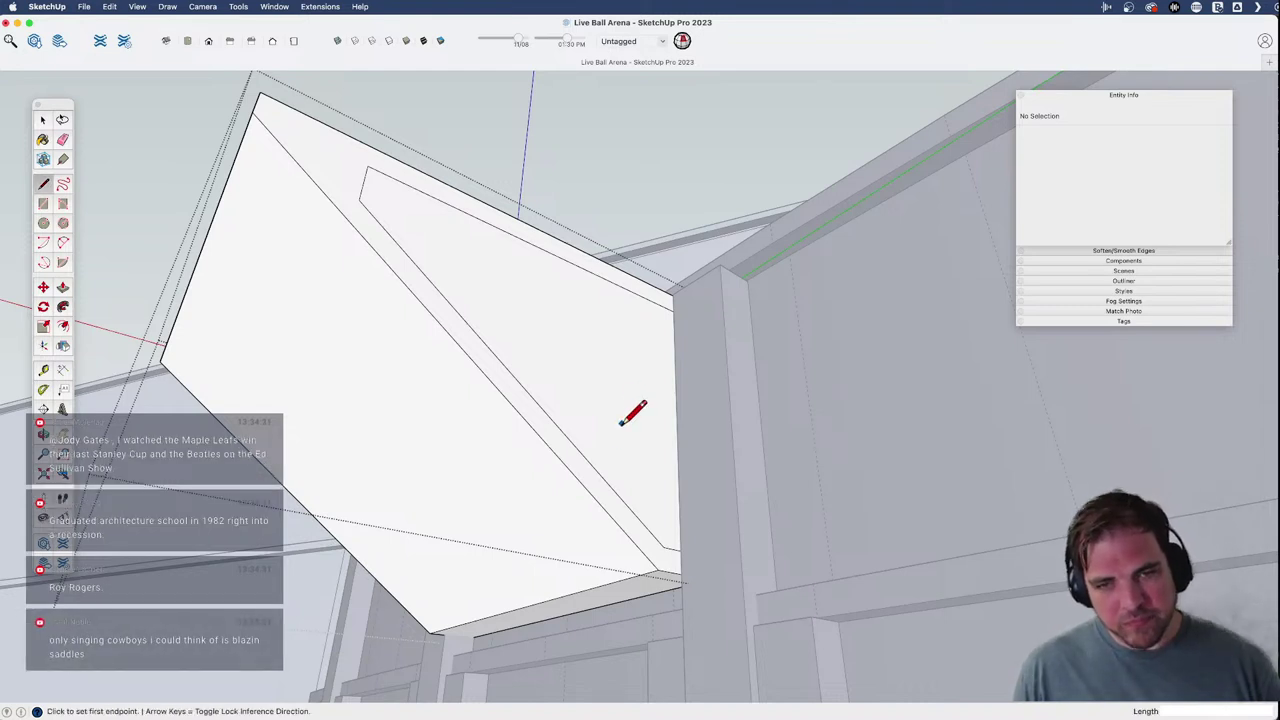
{"action": "left_click", "coordinate": [598, 472]}
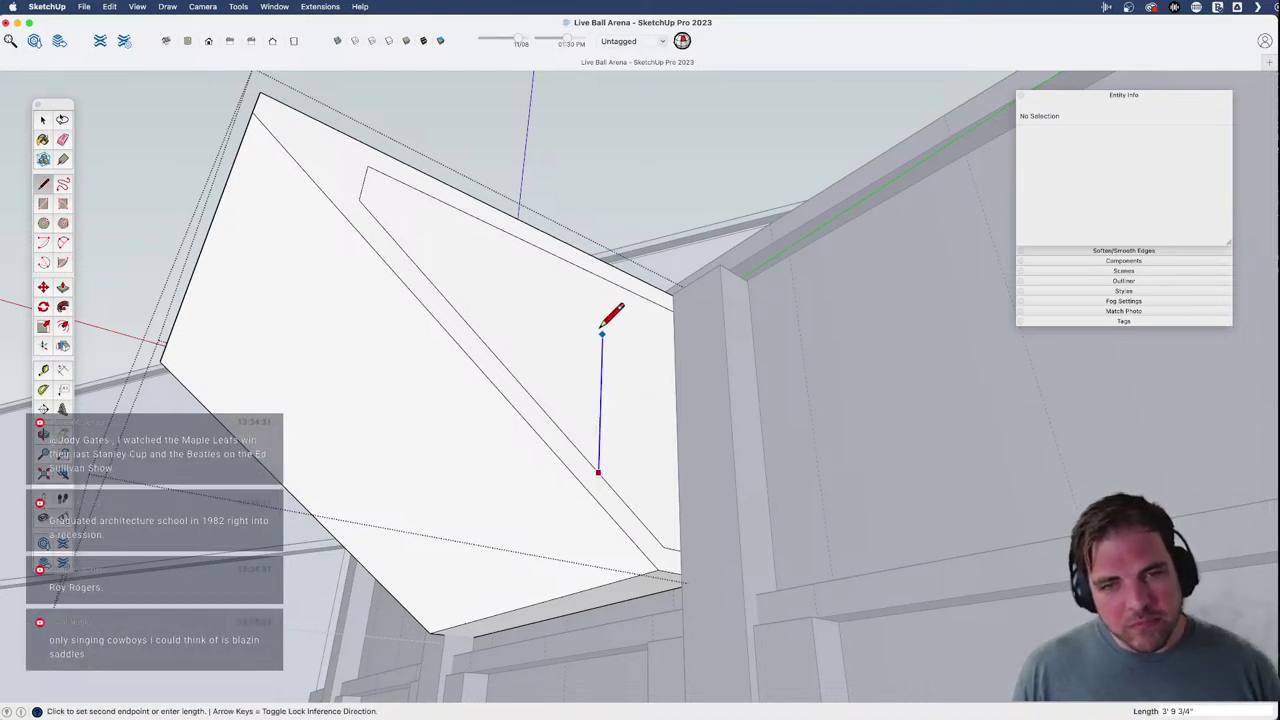
{"action": "left_click", "coordinate": [604, 278]}
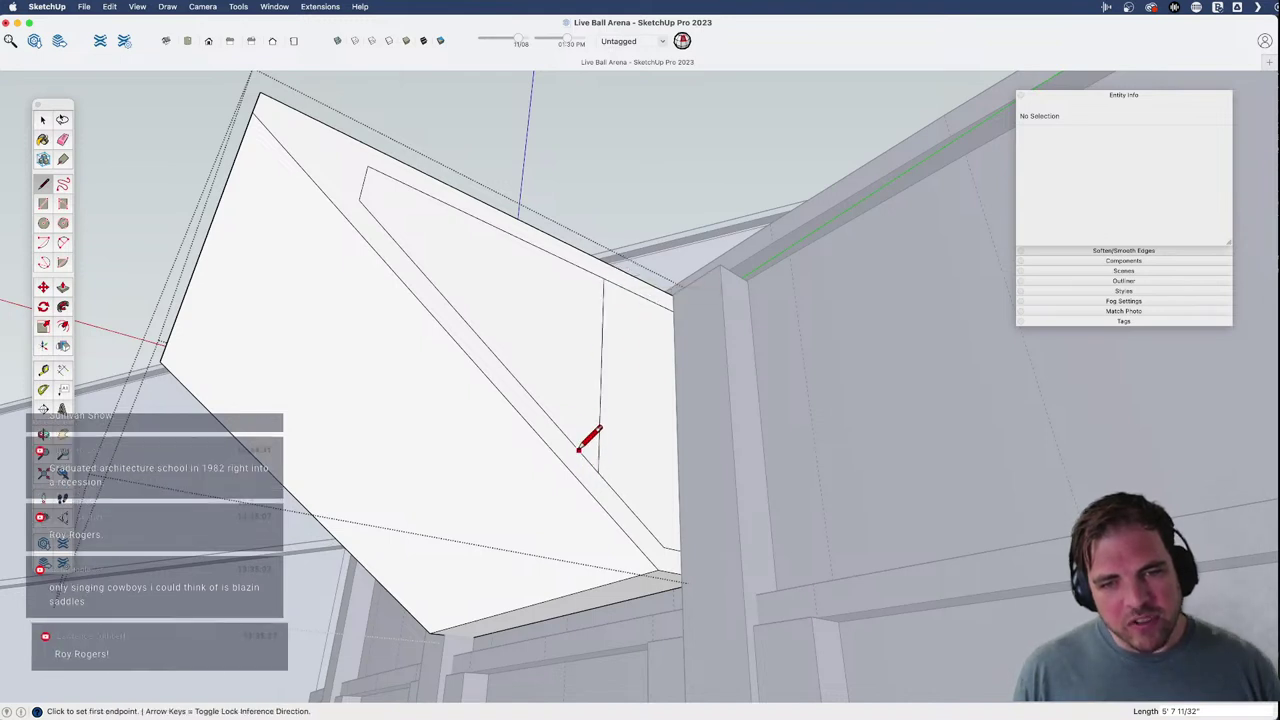
{"action": "left_click", "coordinate": [575, 445]}
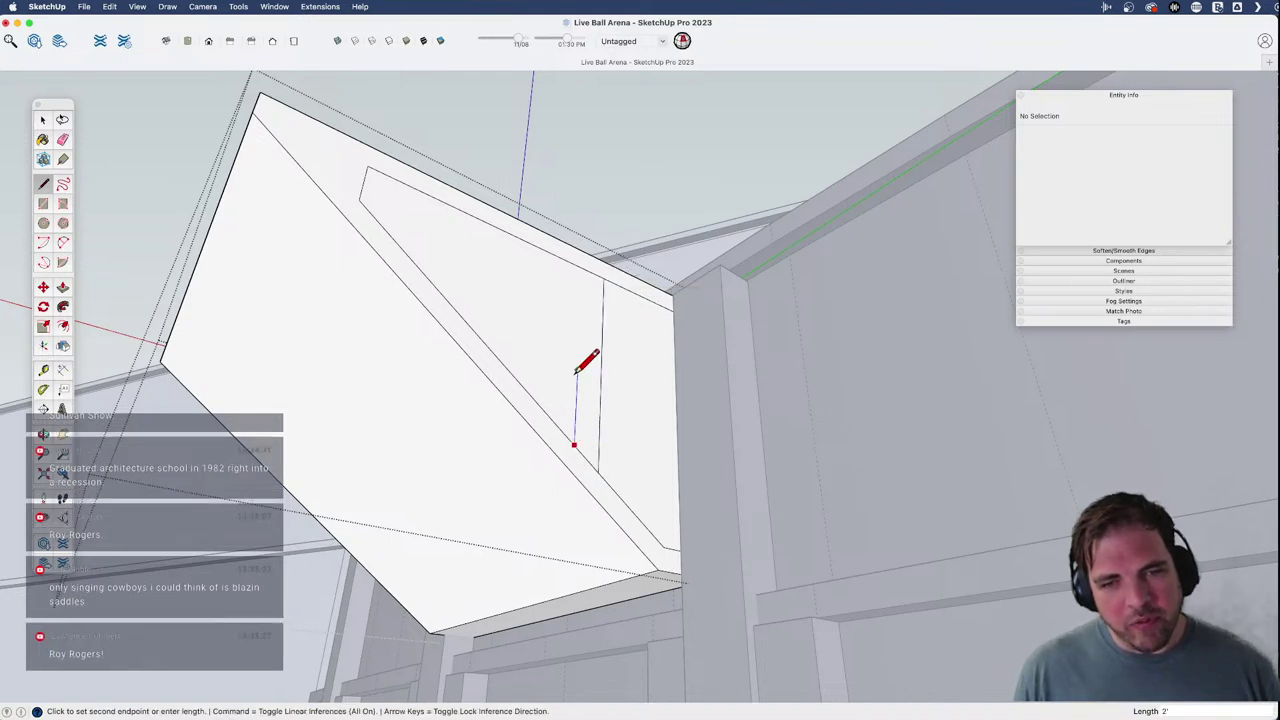
{"action": "left_click", "coordinate": [581, 264]}
- Erase the short offset segments crossing the upright brace's ends to join it with the frame, undoing the accidental deletion of the frame's outer edge
{"action": "key", "text": "e"}
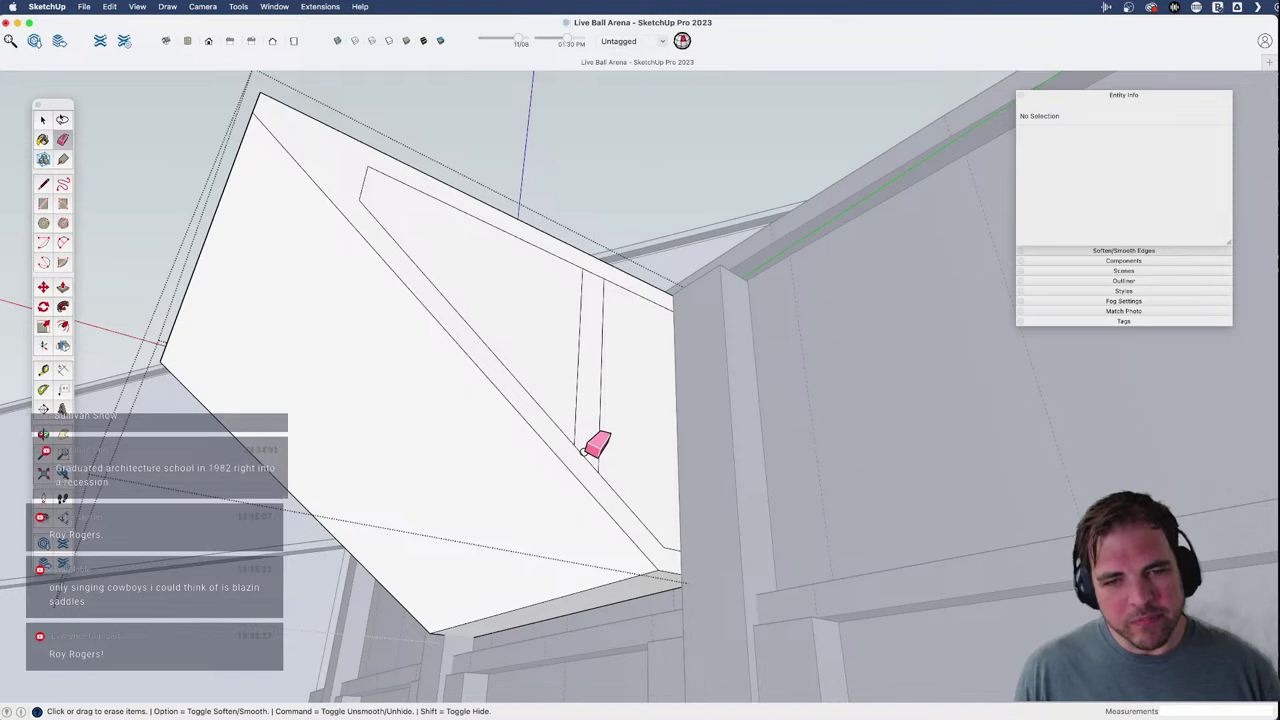
{"action": "left_click", "coordinate": [589, 459]}
{"action": "left_click", "coordinate": [597, 269]}
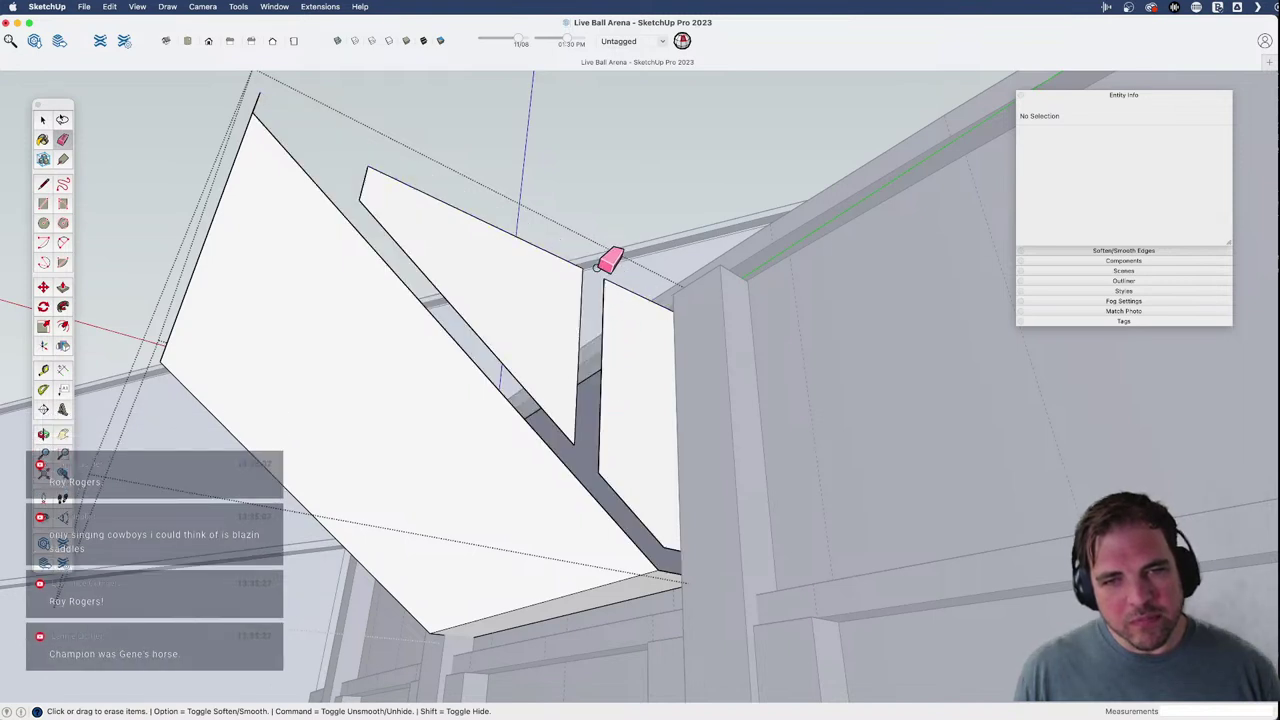
{"action": "key", "text": "super+z"}
{"action": "key", "text": "space"}
{"action": "key", "text": "e"}
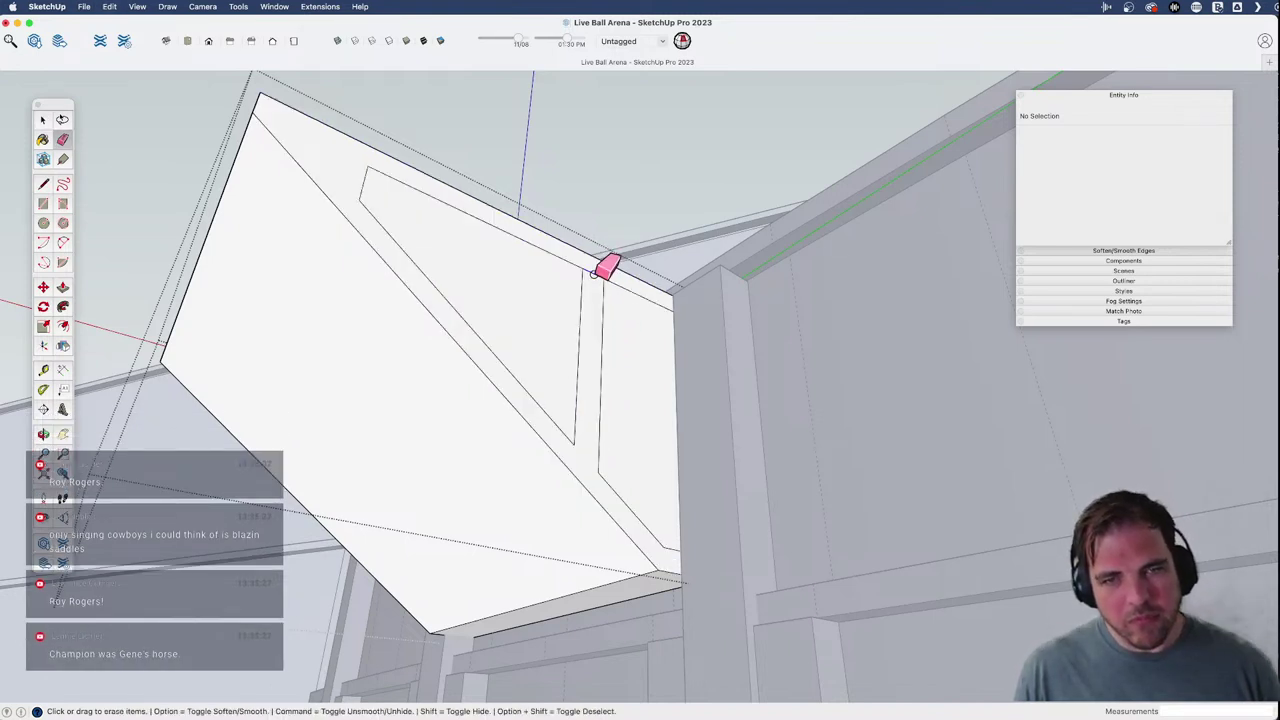
- Copy the frame face about 1' 7" out from the block's side and Push/Pull the copy about 4 inches thick
{"action": "key", "text": "space"}
{"action": "left_click", "coordinate": [594, 276]}
{"action": "middle_click_drag", "start_coordinate": [594, 276], "coordinate": [626, 308]}
{"action": "key", "text": "m"}
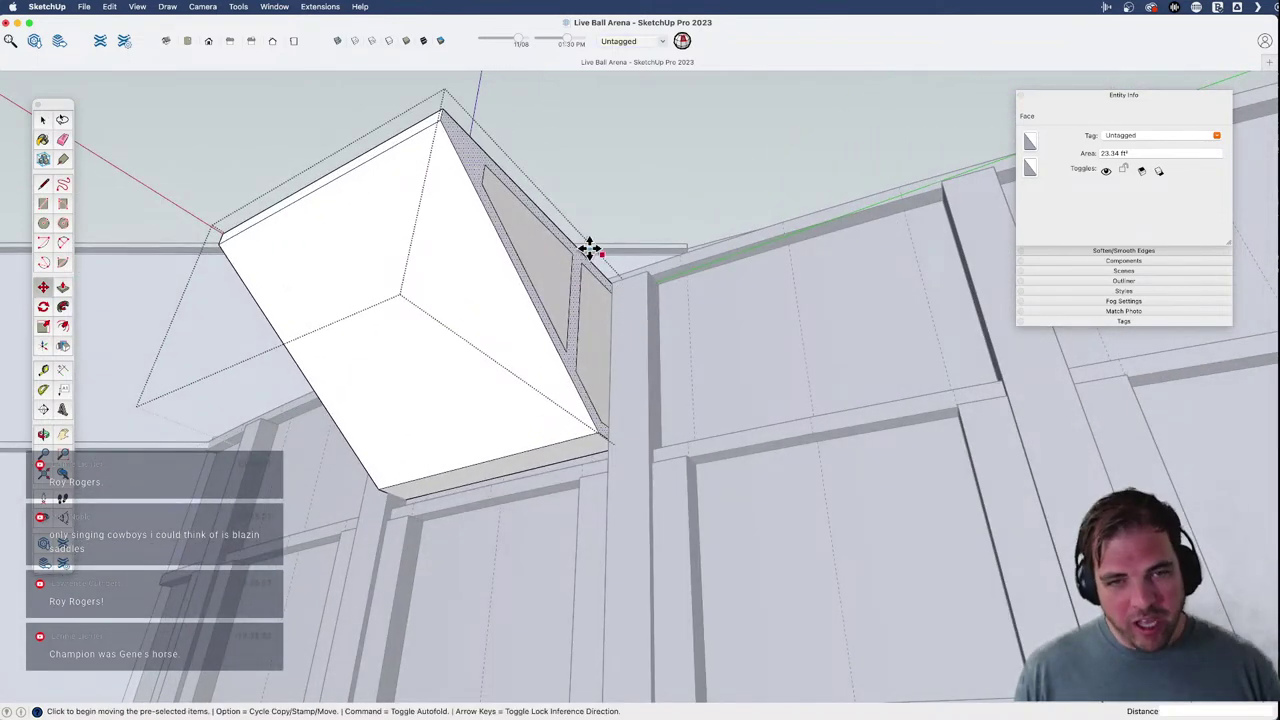
{"action": "left_click", "coordinate": [444, 108]}
{"action": "left_click", "coordinate": [483, 94]}
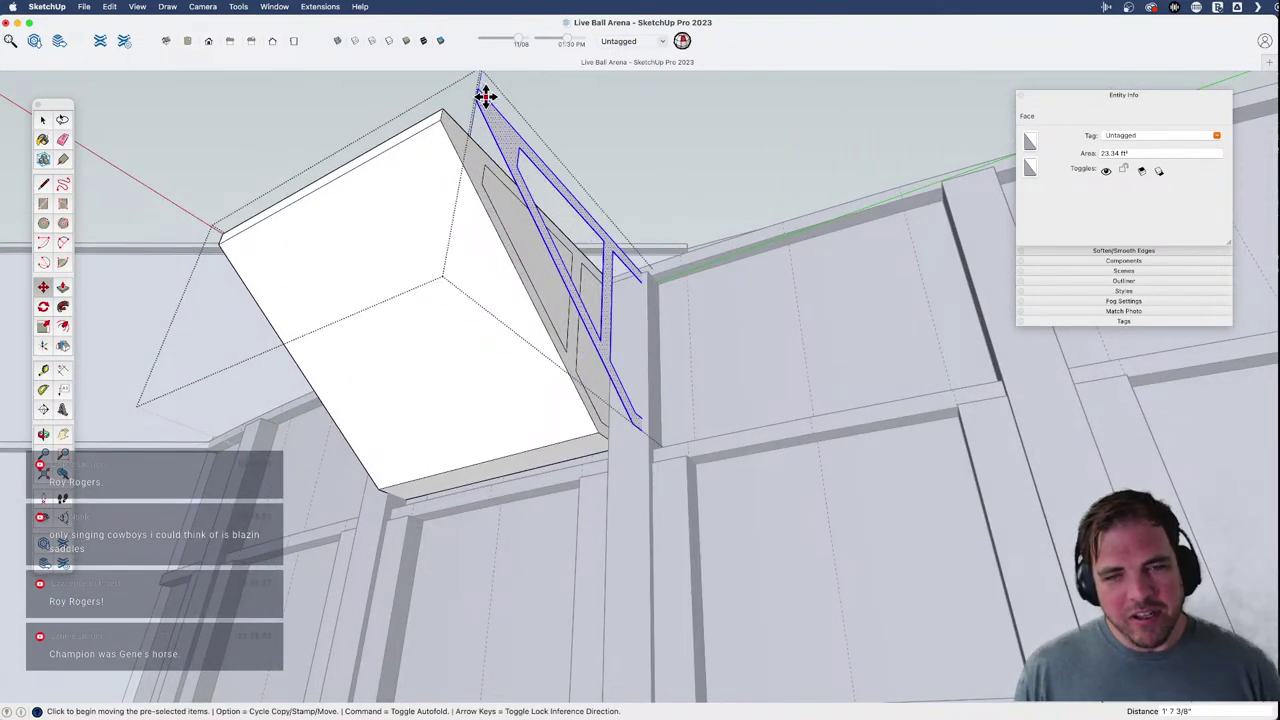
{"action": "key", "text": "p"}
{"action": "left_click", "coordinate": [514, 152]}
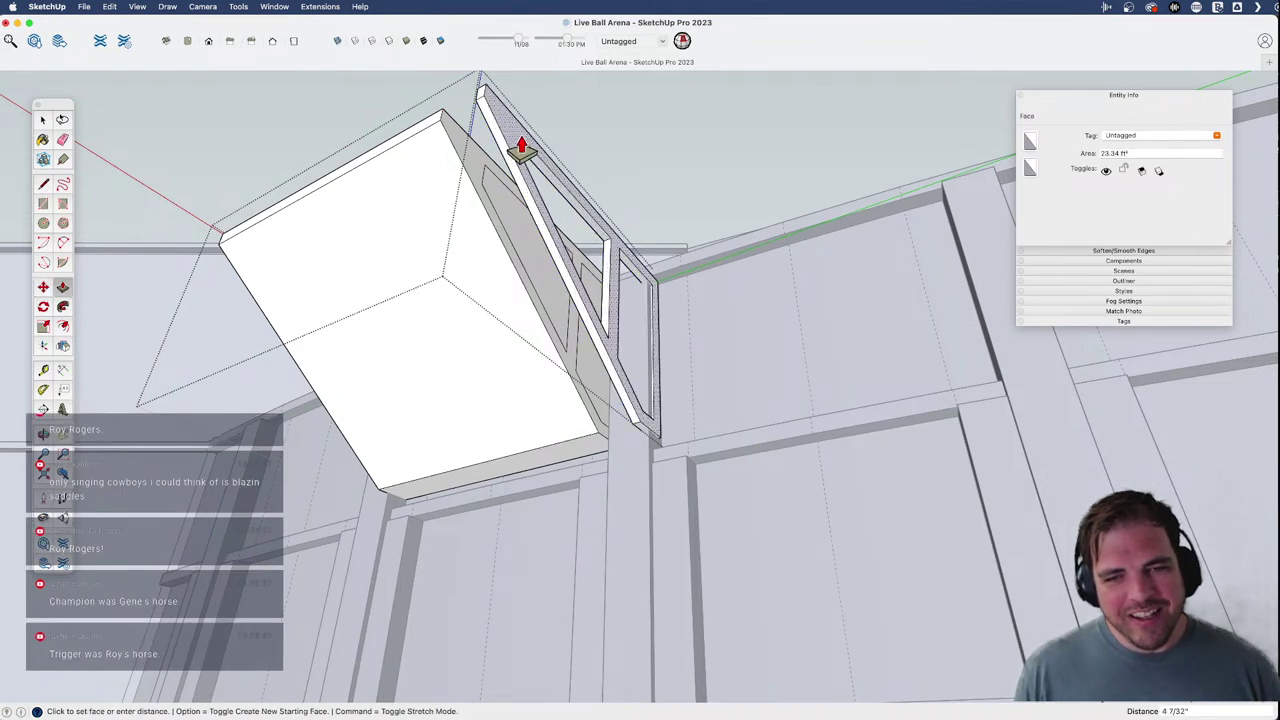
- Group all of the extruded frame's geometry and convert the group into a component with the default settings
{"action": "key", "text": "space"}
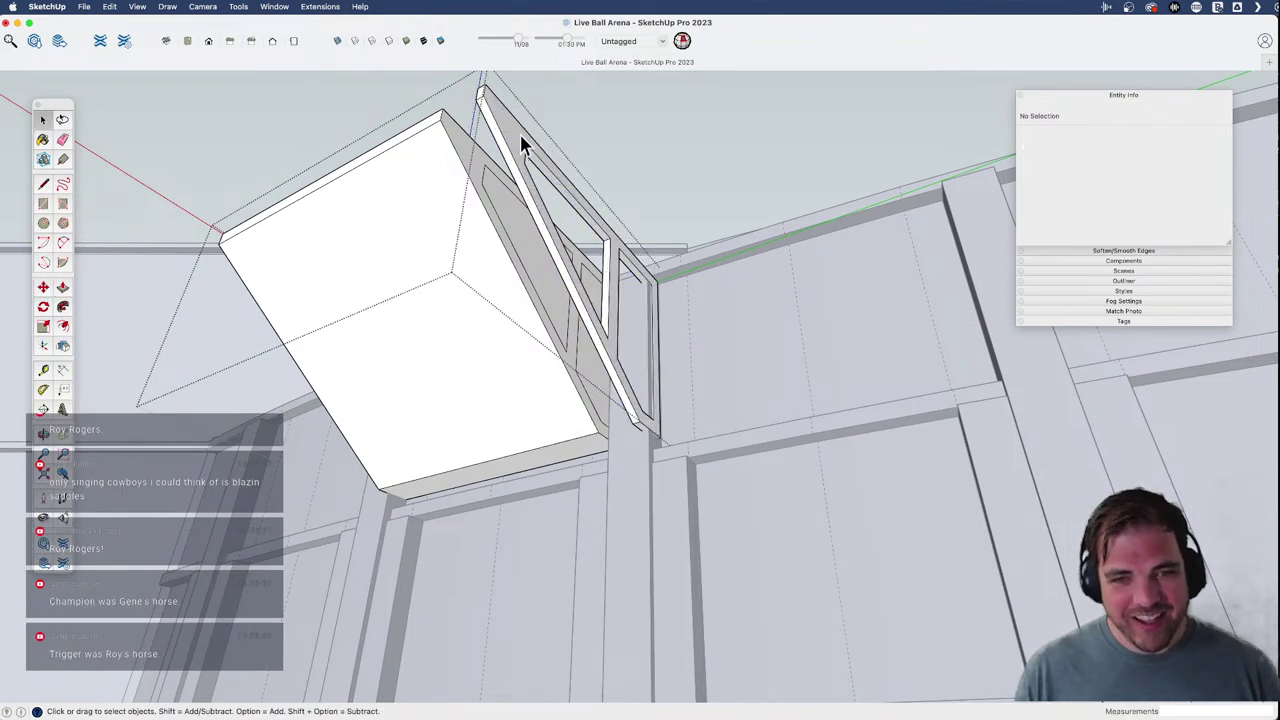
{"action": "triple_click", "coordinate": [519, 140]}
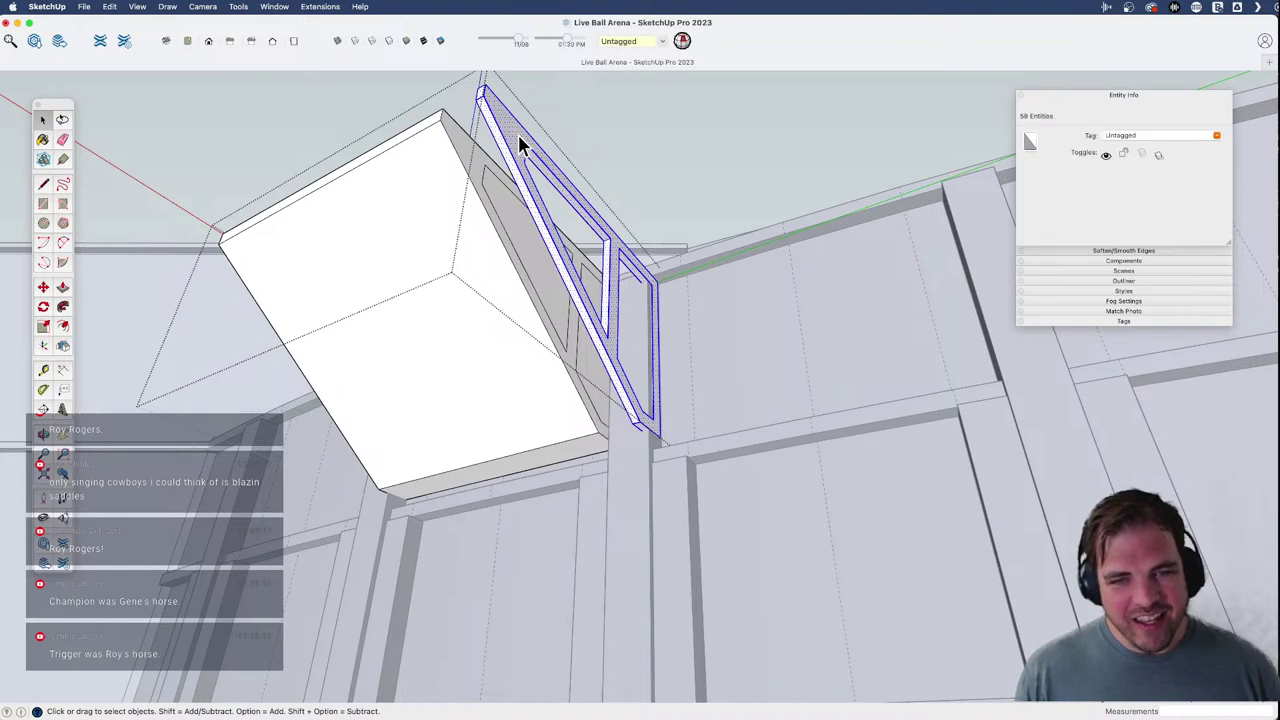
{"action": "key", "text": "super+g"}
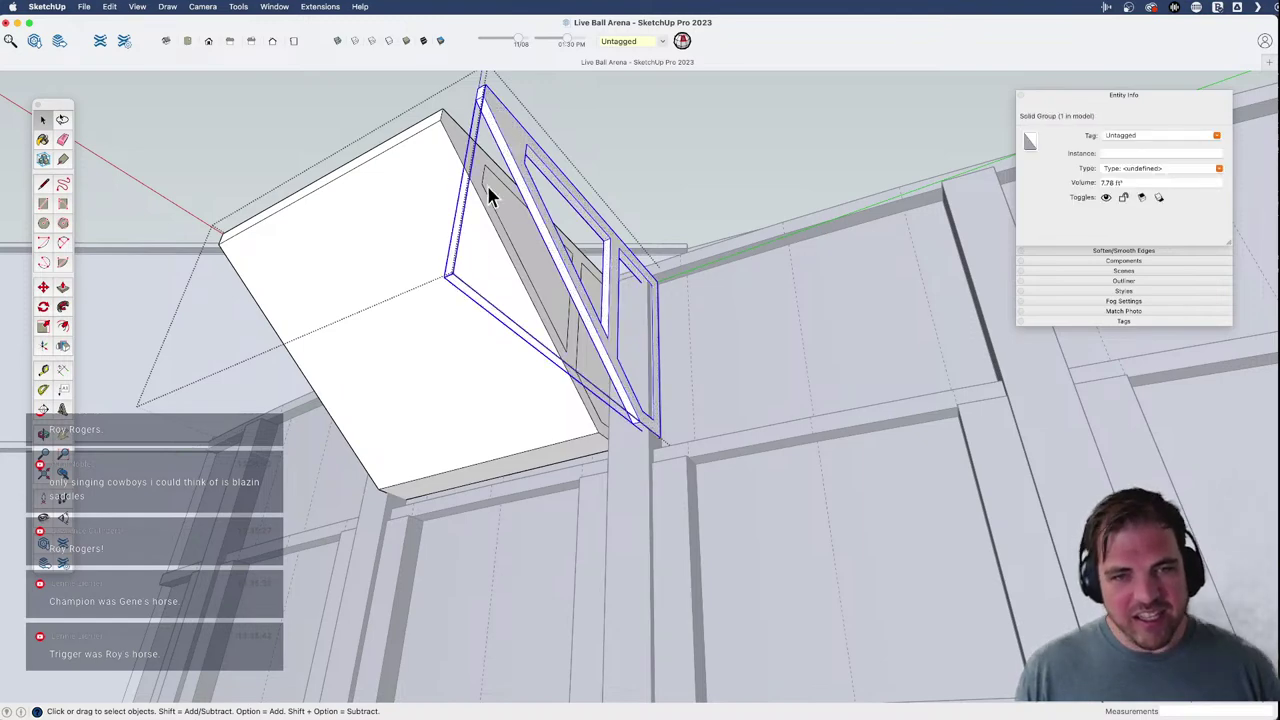
{"action": "key", "text": "g"}
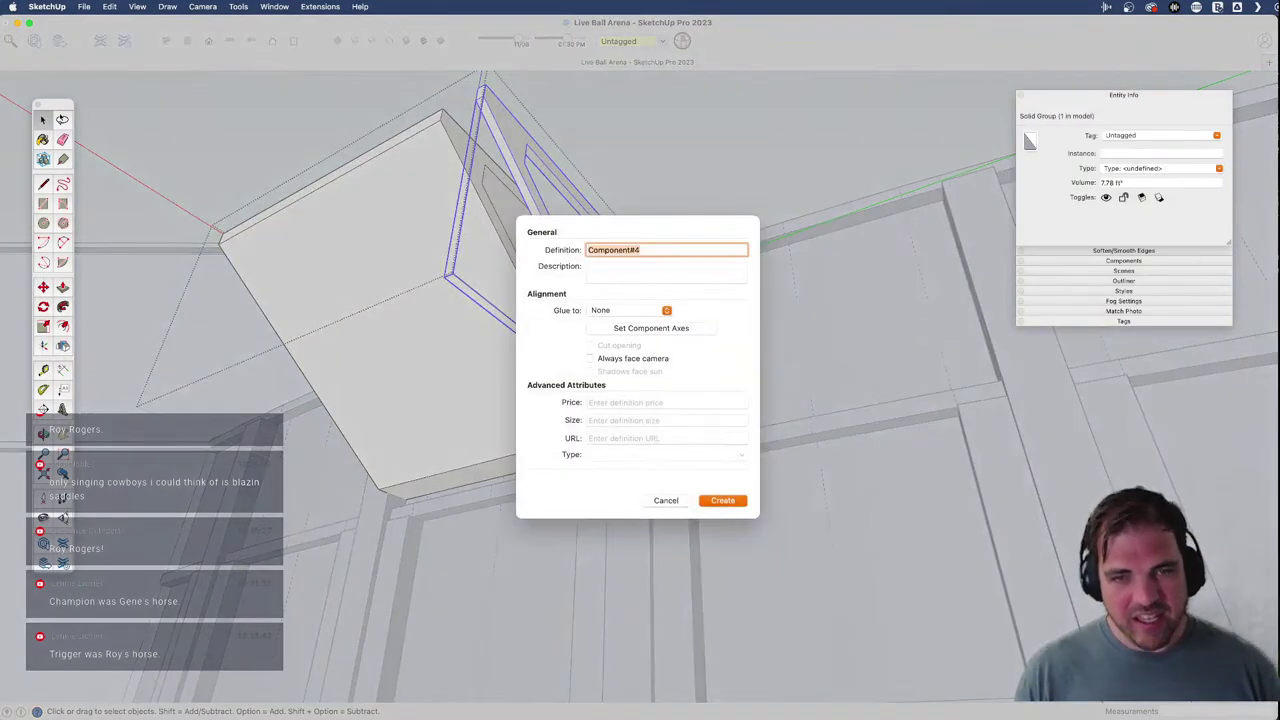
{"action": "key", "text": "Return"}
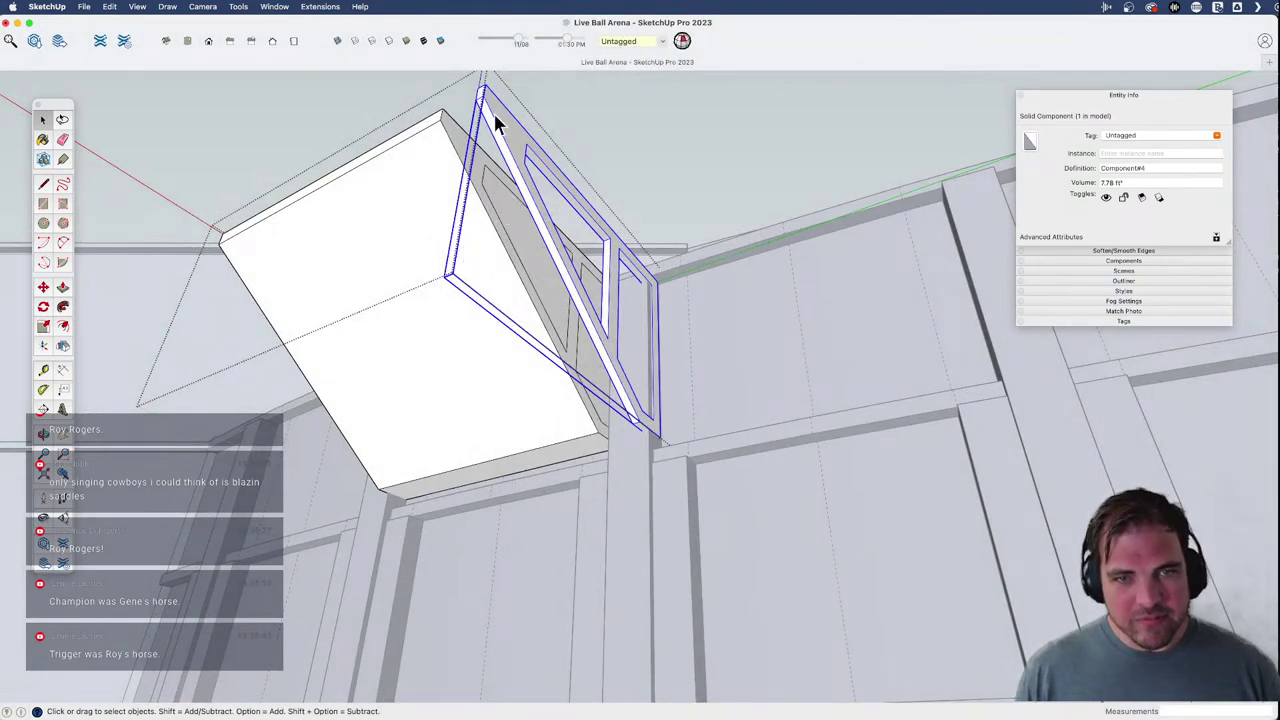
- Move the frame component about 1' 11" from its outer top corner onto the matching corner of the canopy block
{"action": "key", "text": "m"}
{"action": "left_click", "coordinate": [485, 87]}
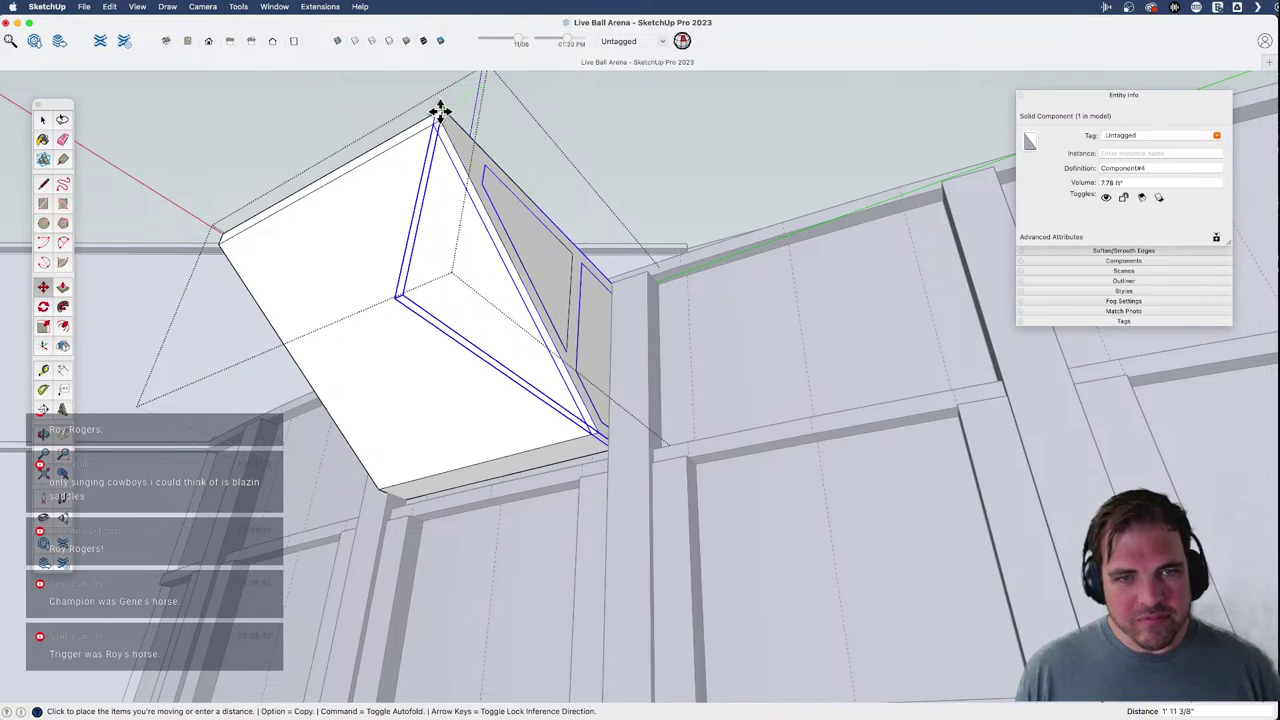
{"action": "left_click", "coordinate": [441, 109]}
- Copy the frame component about 11' 8" along the canopy's outer edge to the block's opposite end
{"action": "left_click", "coordinate": [441, 109]}
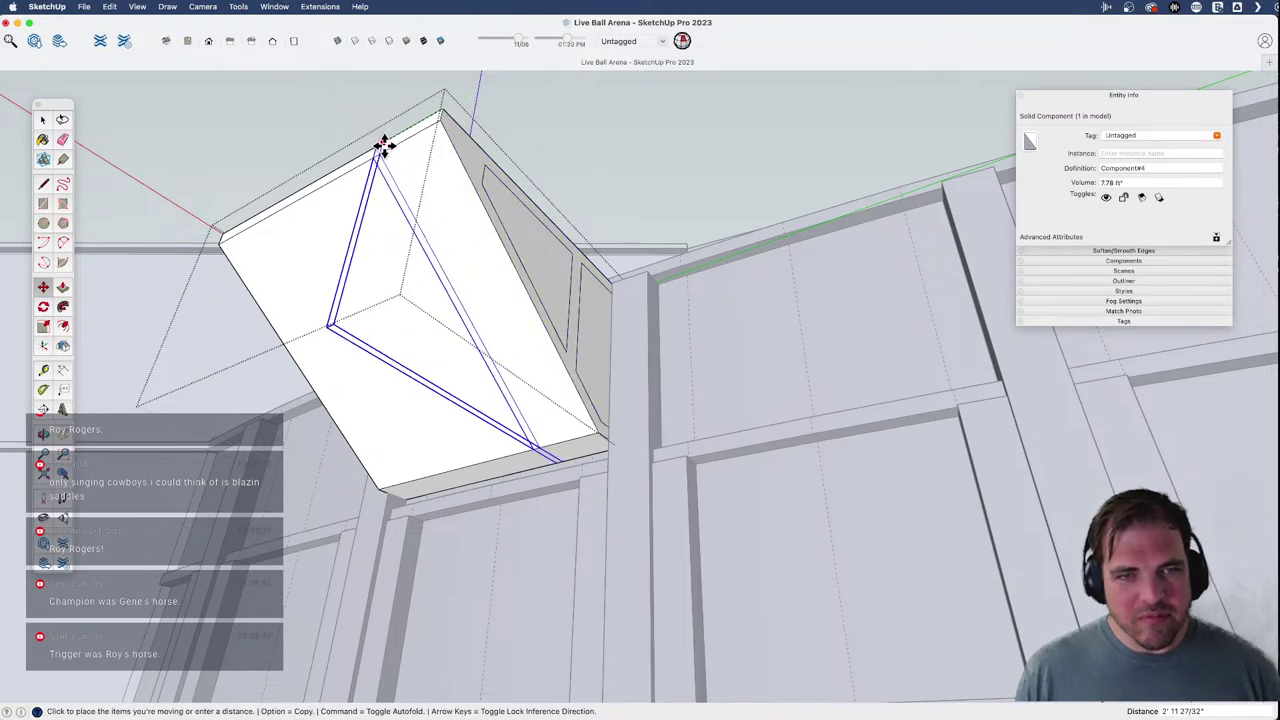
{"action": "key", "text": "alt"}
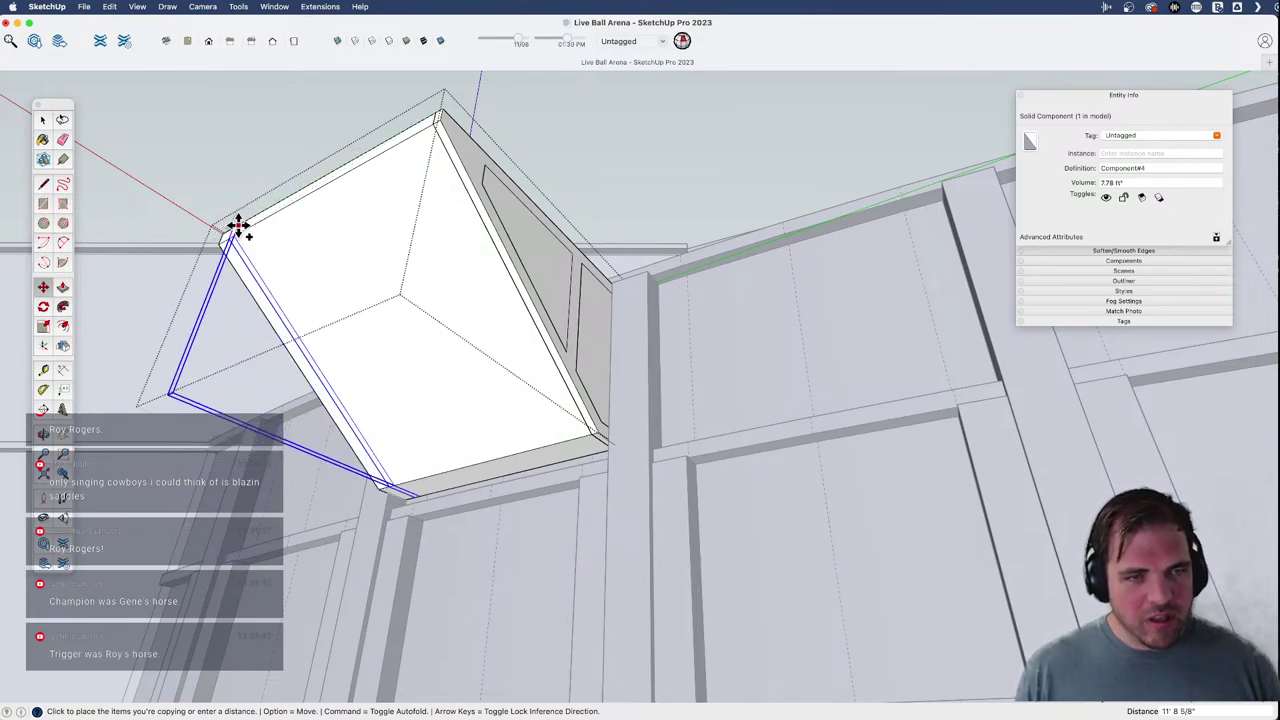
{"action": "left_click", "coordinate": [238, 226]}
- Mirror the copied frame along the green axis with Scale and move it flush onto the canopy block's end corner
{"action": "middle_click_drag", "start_coordinate": [238, 226], "coordinate": [760, 355]}
{"action": "key", "text": "s"}
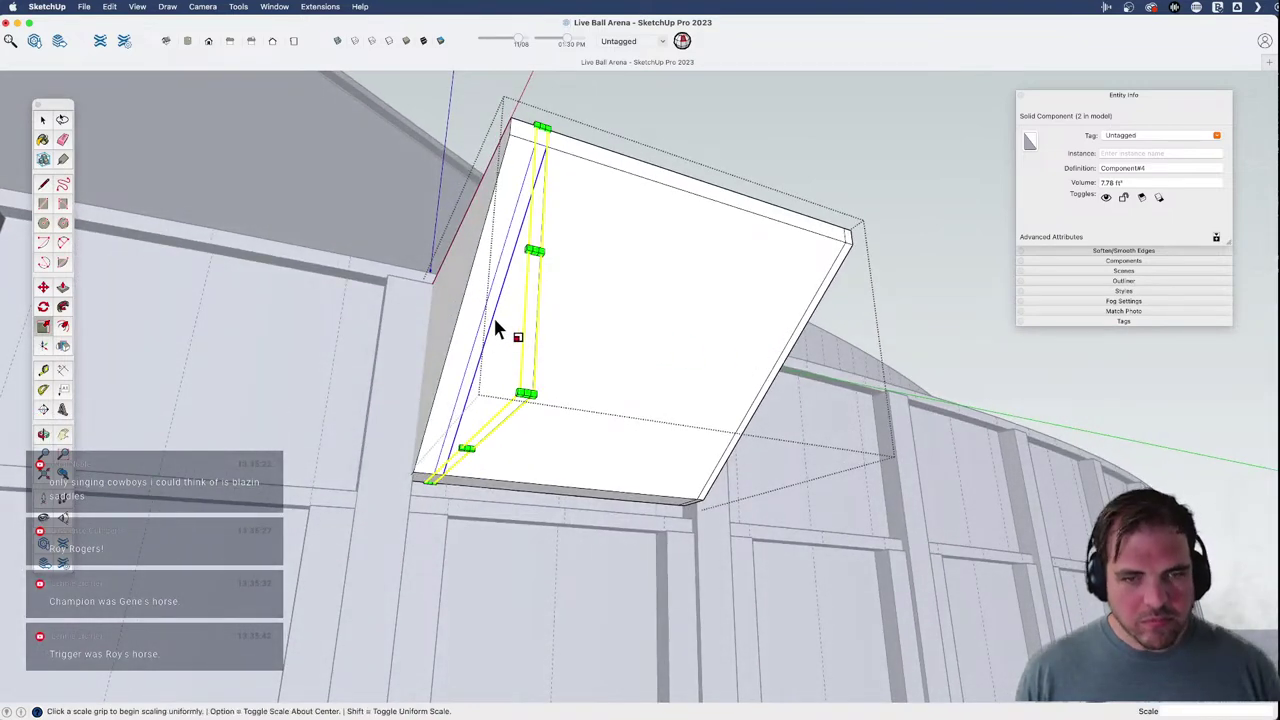
{"action": "key", "text": "x"}
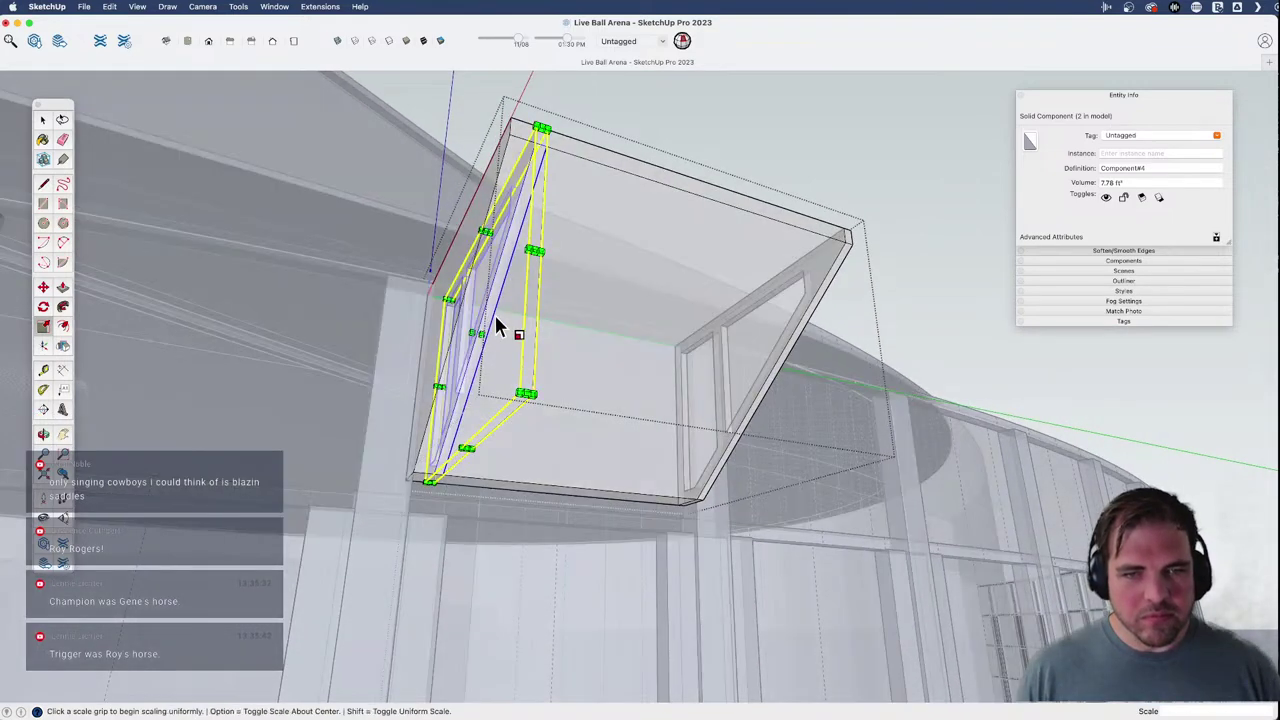
{"action": "key", "text": "alt+k"}
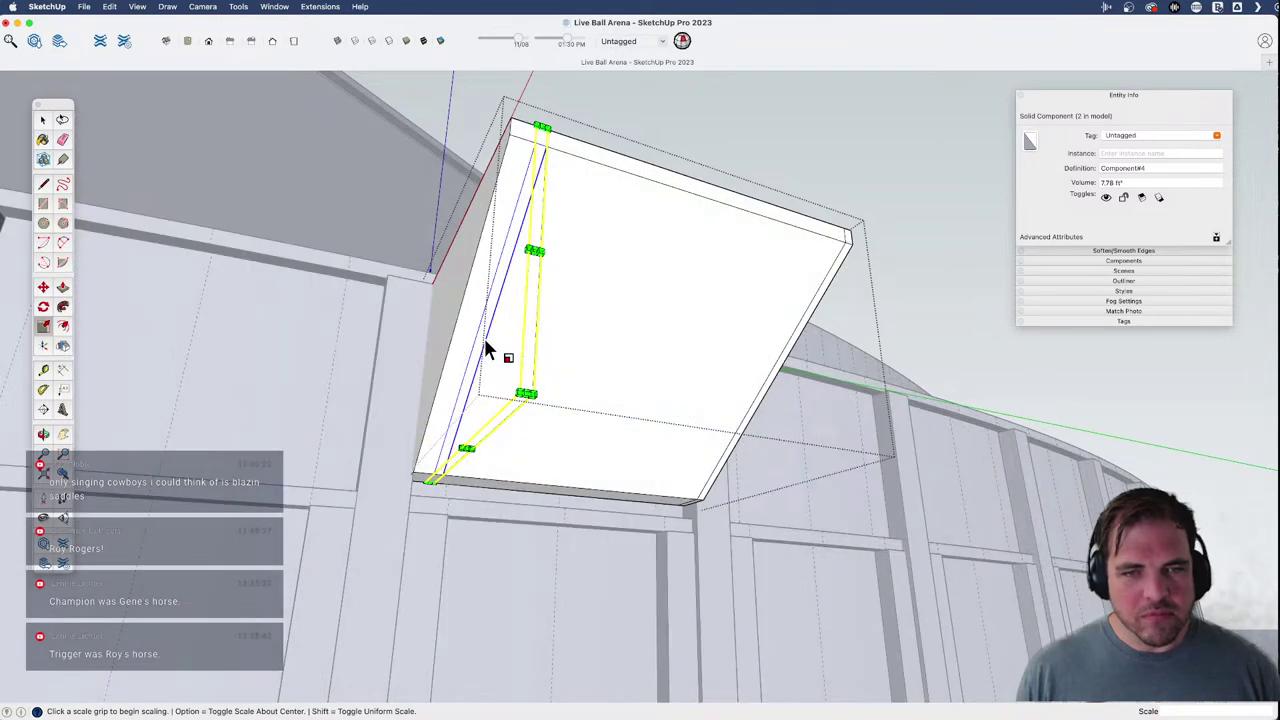
{"action": "left_click", "coordinate": [481, 334]}
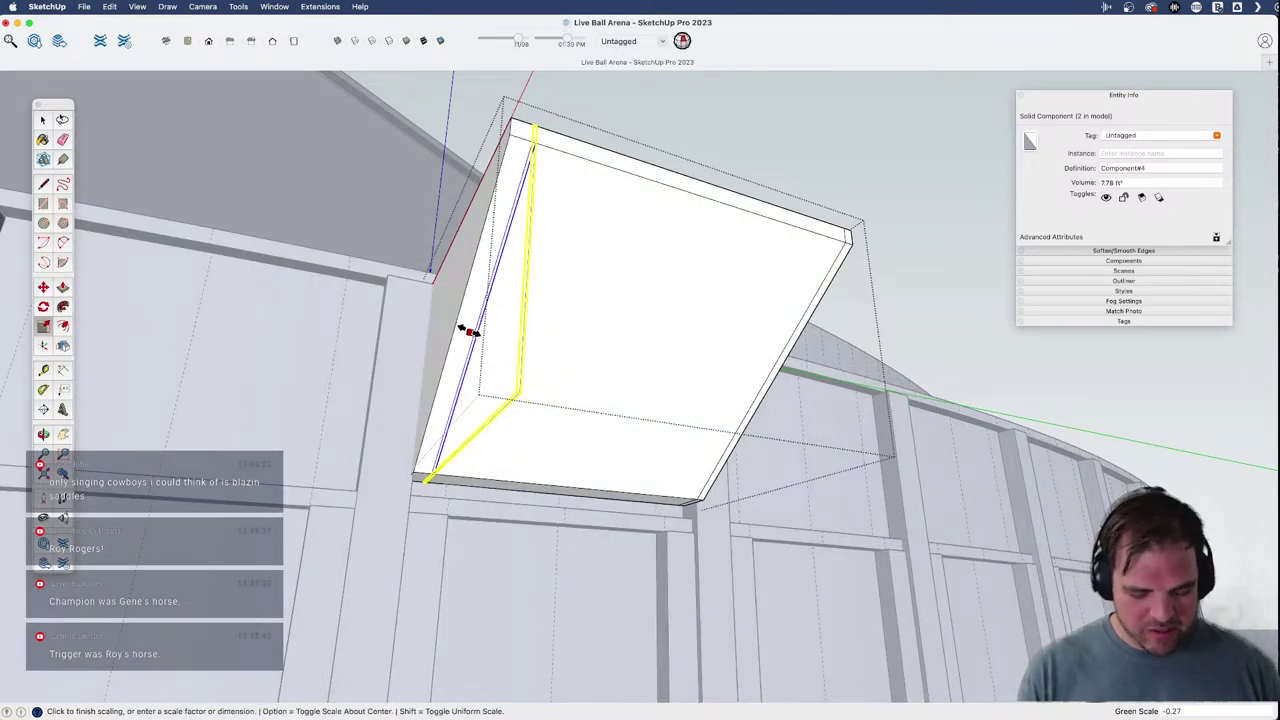
{"action": "left_click", "coordinate": [468, 331]}
{"action": "key", "text": "m"}
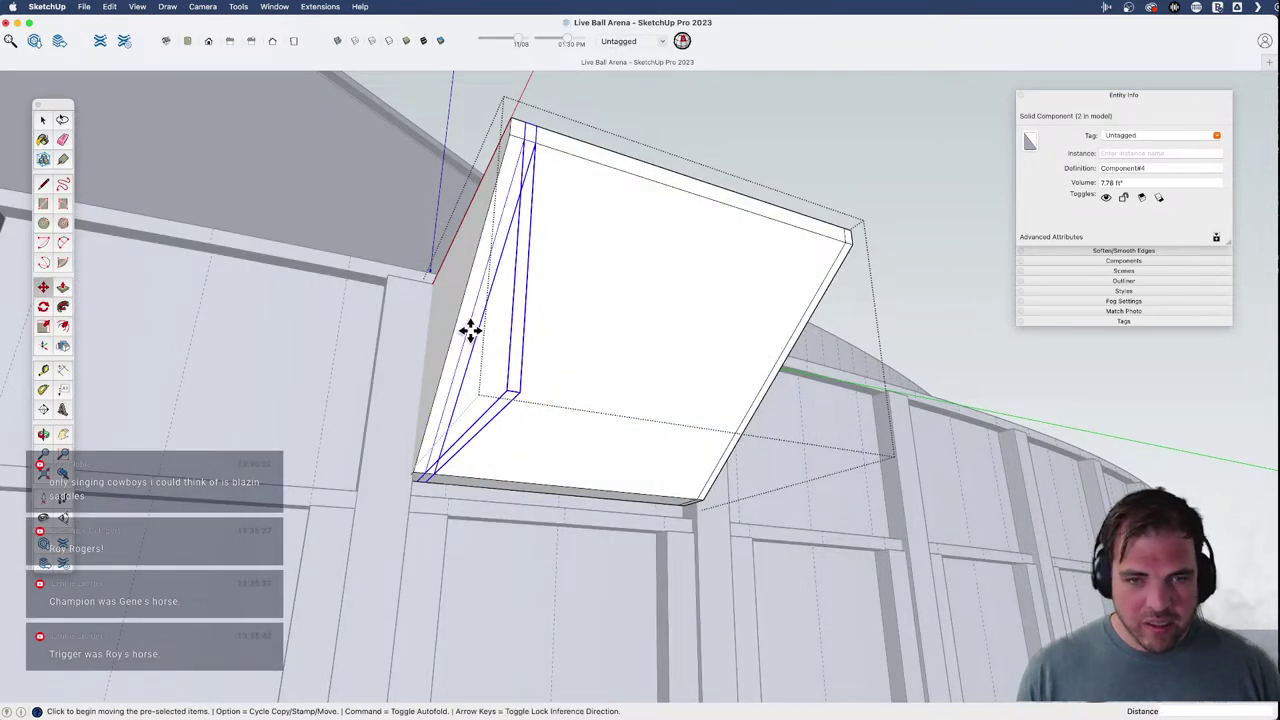
{"action": "left_click", "coordinate": [518, 118]}
{"action": "key", "text": "space"}
- Delete all of the solid canopy block's loose geometry between the two triangular frames
{"action": "triple_click", "coordinate": [598, 258]}
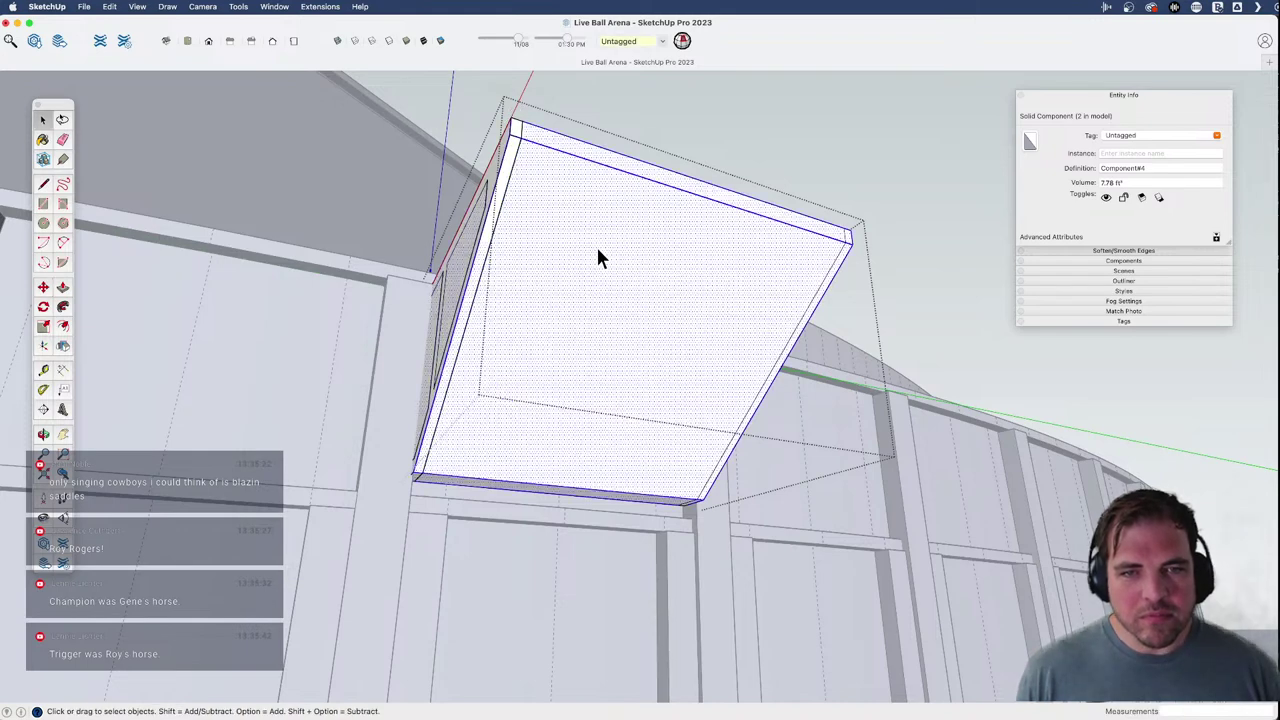
{"action": "key", "text": "h"}
{"action": "key", "text": "Delete"}
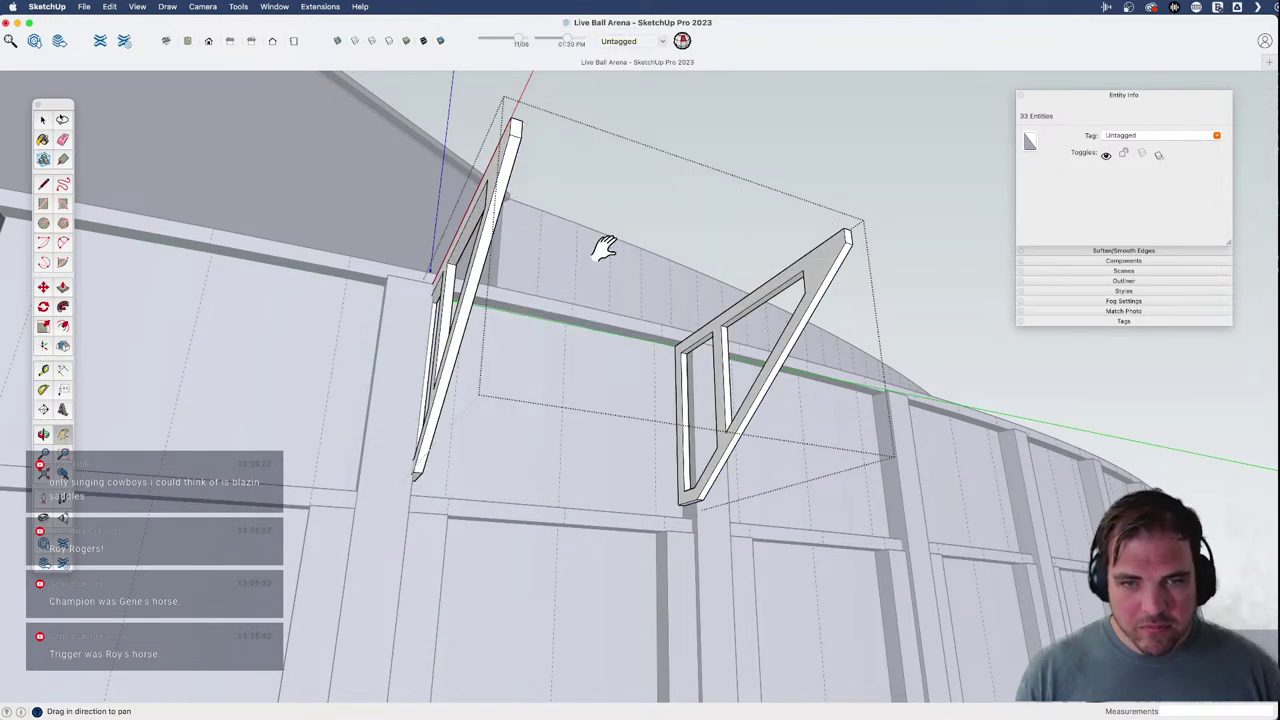
- Draw a rectangle across the tops of both frames, from one frame's outer corner to the other frame's wall-side corner
{"action": "left_click_drag", "start_coordinate": [601, 244], "coordinate": [469, 577]}
{"action": "key", "text": "o"}
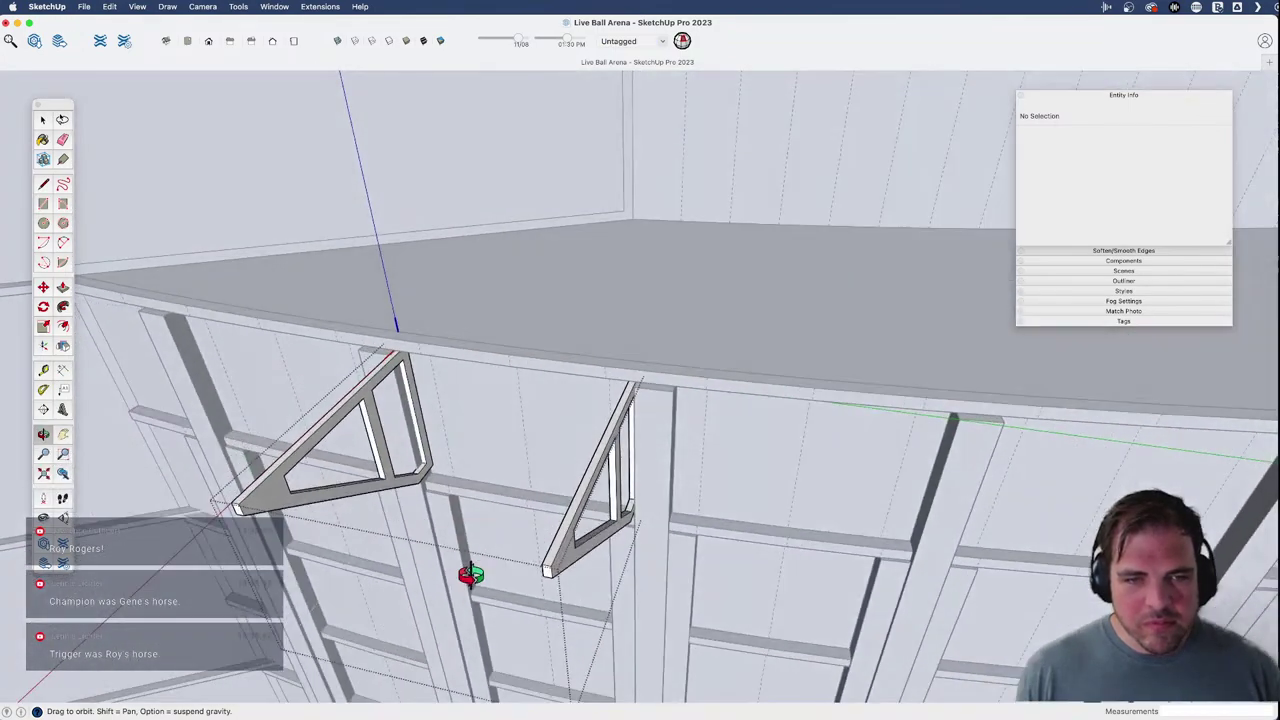
{"action": "scroll", "coordinate": [260, 490], "scroll_direction": "up", "scroll_amount": 3}
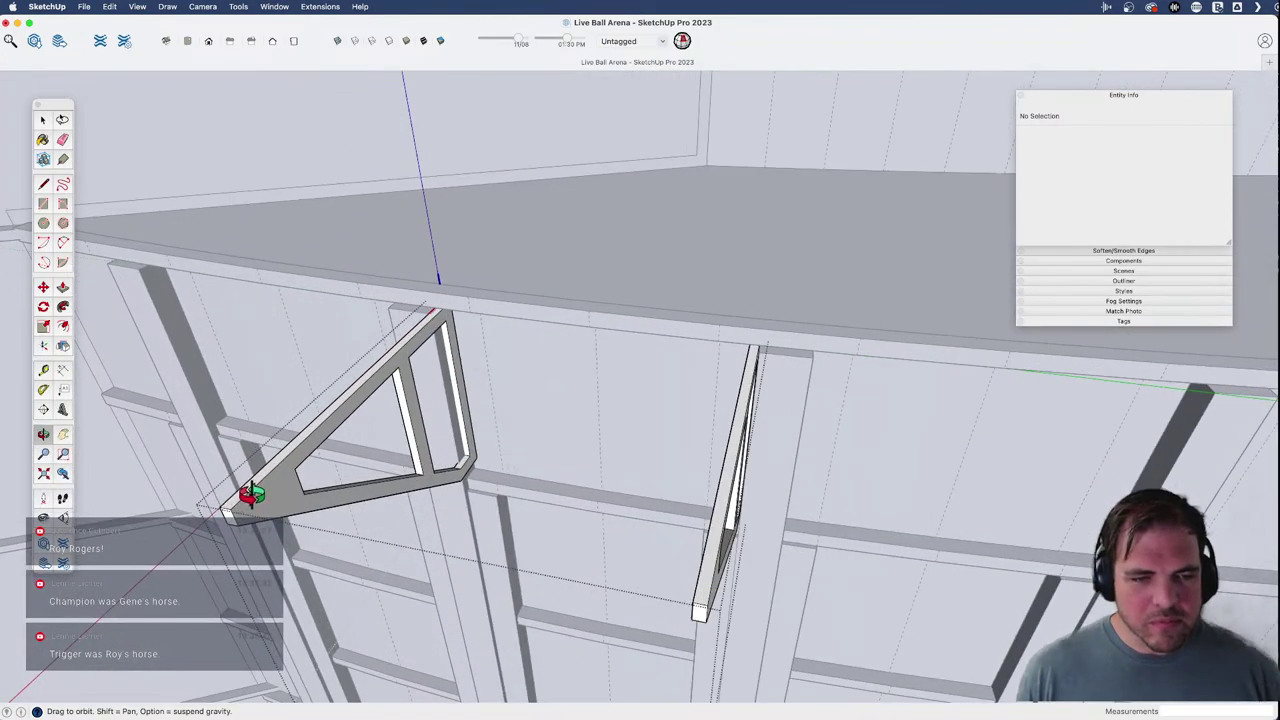
{"action": "key", "text": "r"}
{"action": "left_click", "coordinate": [230, 510]}
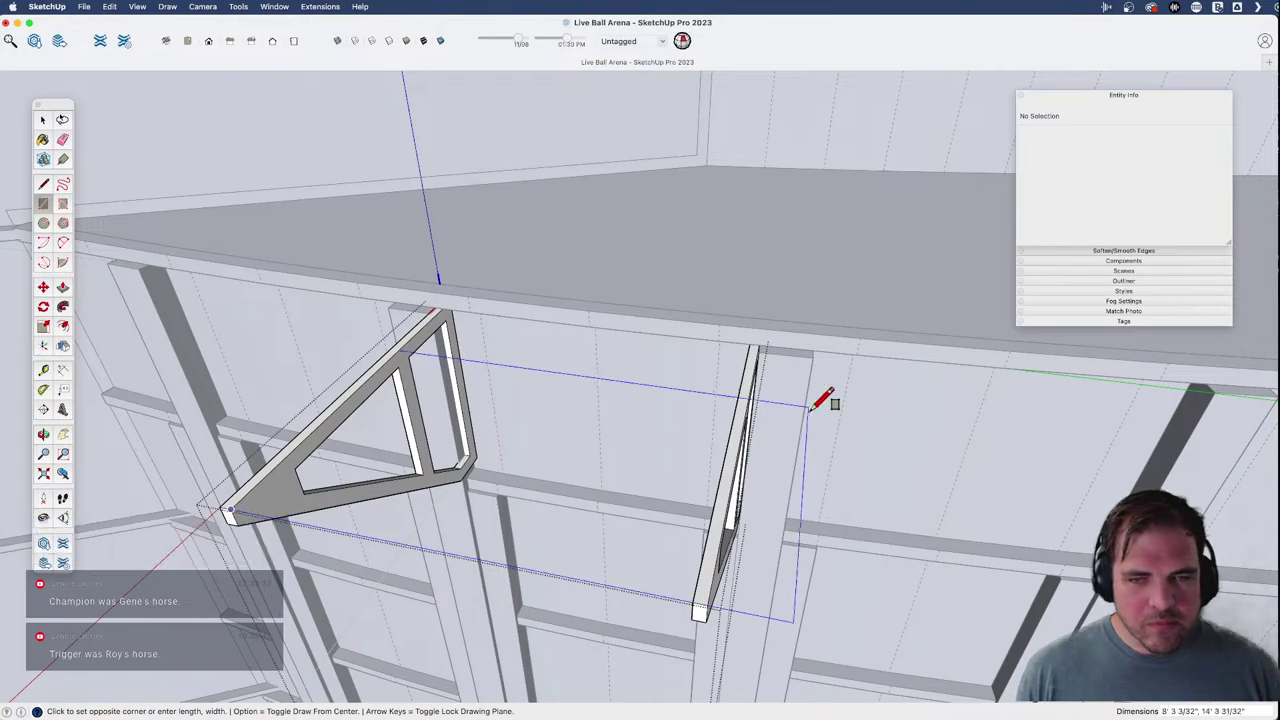
{"action": "left_click", "coordinate": [760, 345]}
{"action": "key", "text": "o"}
{"action": "left_click_drag", "start_coordinate": [700, 405], "coordinate": [653, 190]}
{"action": "middle_click_drag", "start_coordinate": [653, 190], "coordinate": [668, 173]}
- Check the Street View photo and scale the roof rectangle to about 0.96 along the red axis, pulling in its outer edge
{"action": "key", "text": "super+Tab"}
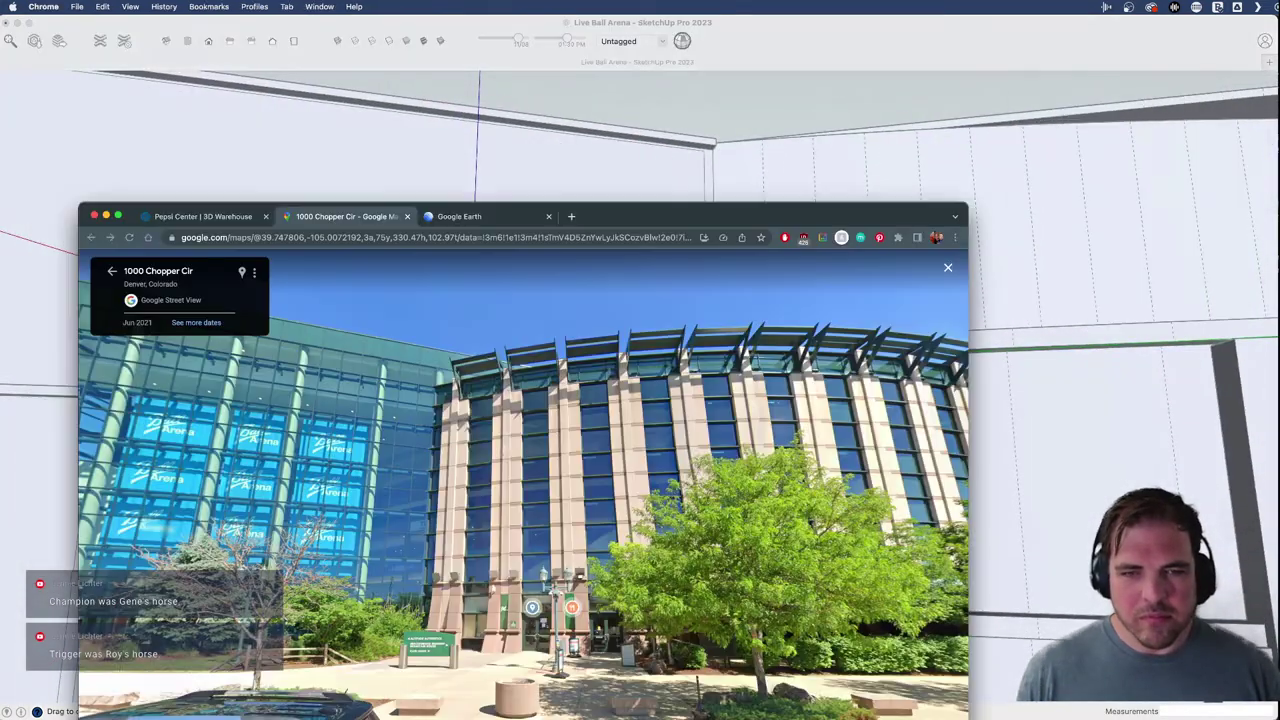
{"action": "left_click", "coordinate": [600, 100]}
{"action": "mouse_move", "coordinate": [563, 229]}
{"action": "left_mouse_down"}
{"action": "mouse_move", "coordinate": [500, 286]}
{"action": "mouse_move", "coordinate": [478, 138]}
{"action": "left_mouse_up"}
{"action": "key", "text": "s"}
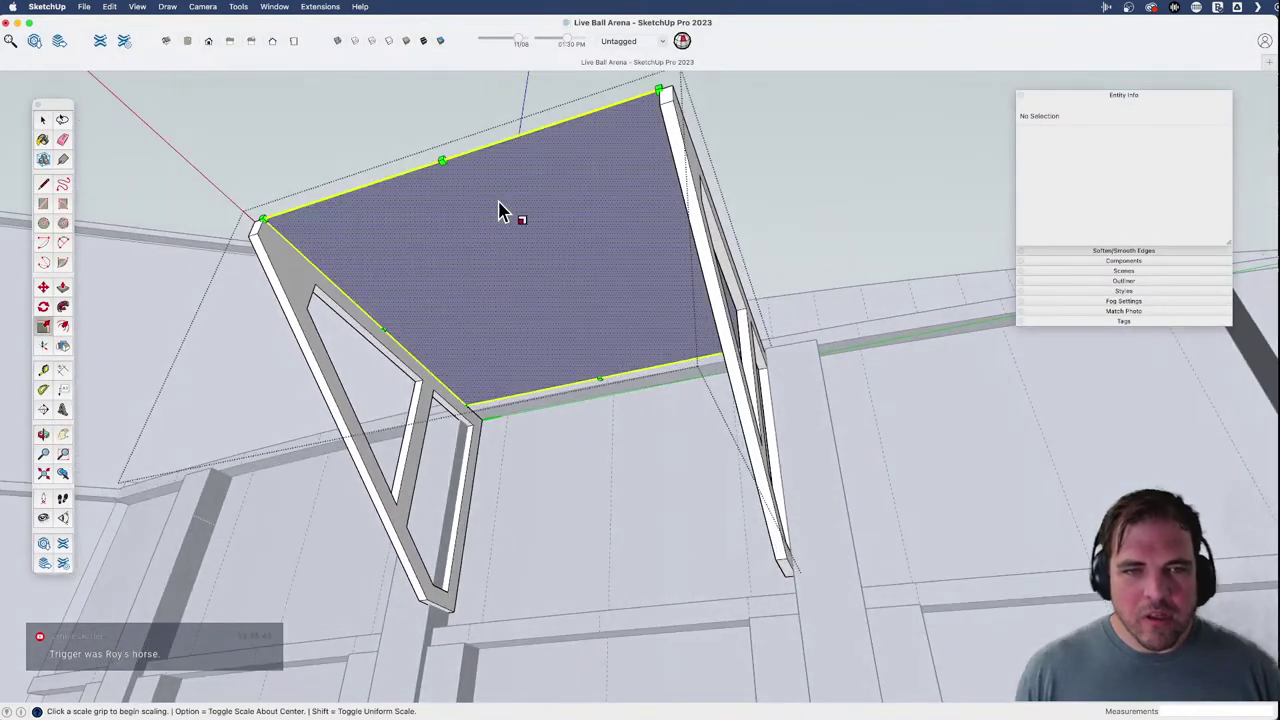
{"action": "left_click", "coordinate": [443, 161]}
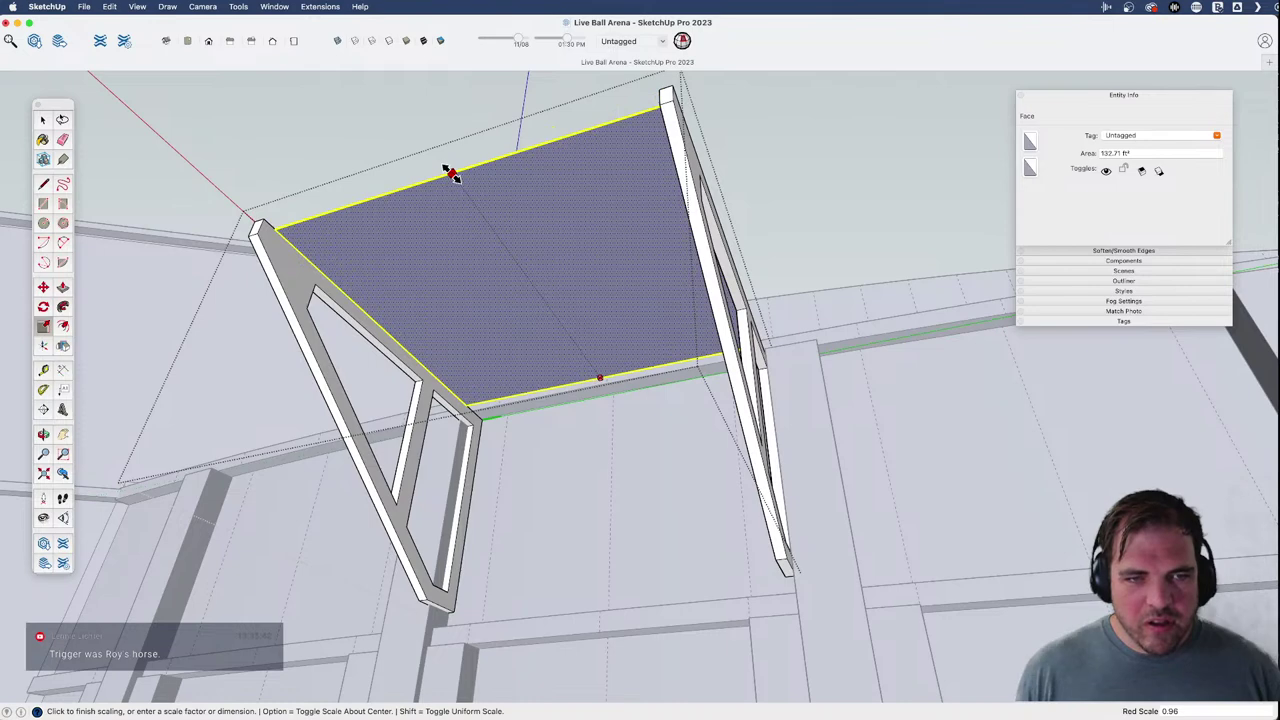
{"action": "left_click", "coordinate": [451, 214]}
- Push/Pull the roof panel face to a thickness of about 3 1/16 inches
{"action": "key", "text": "p"}
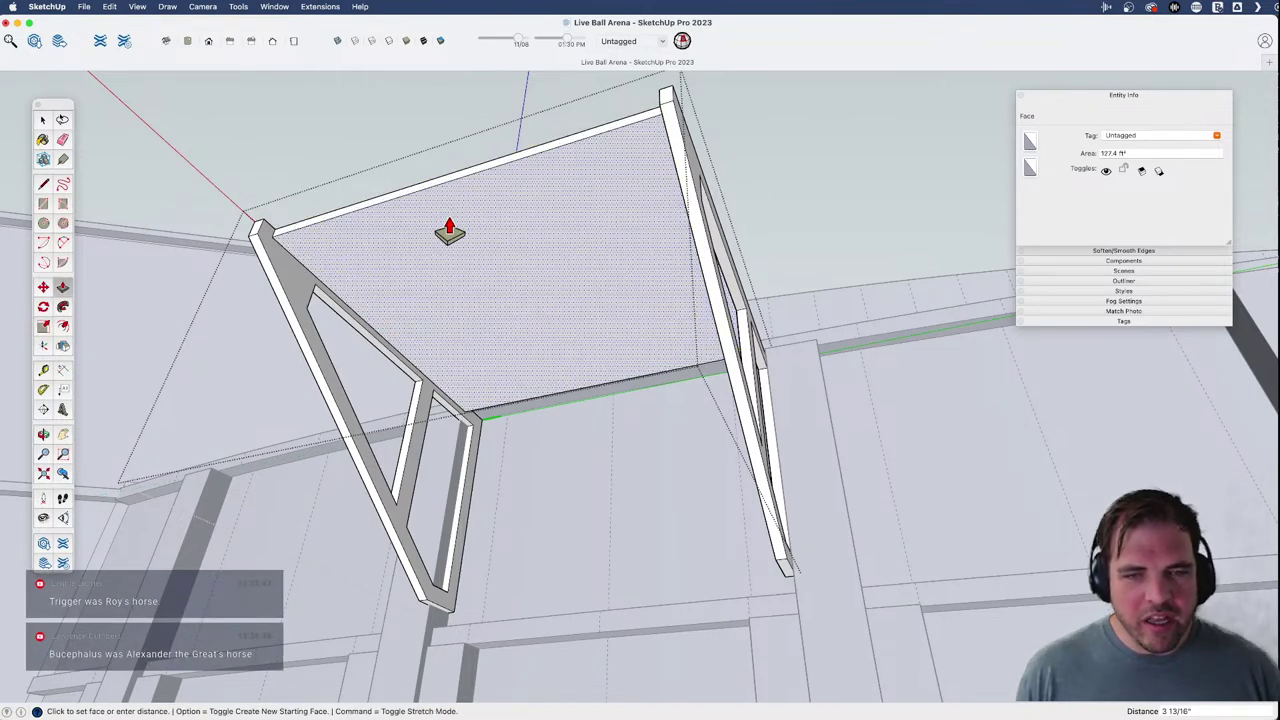
{"action": "left_click", "coordinate": [449, 227]}
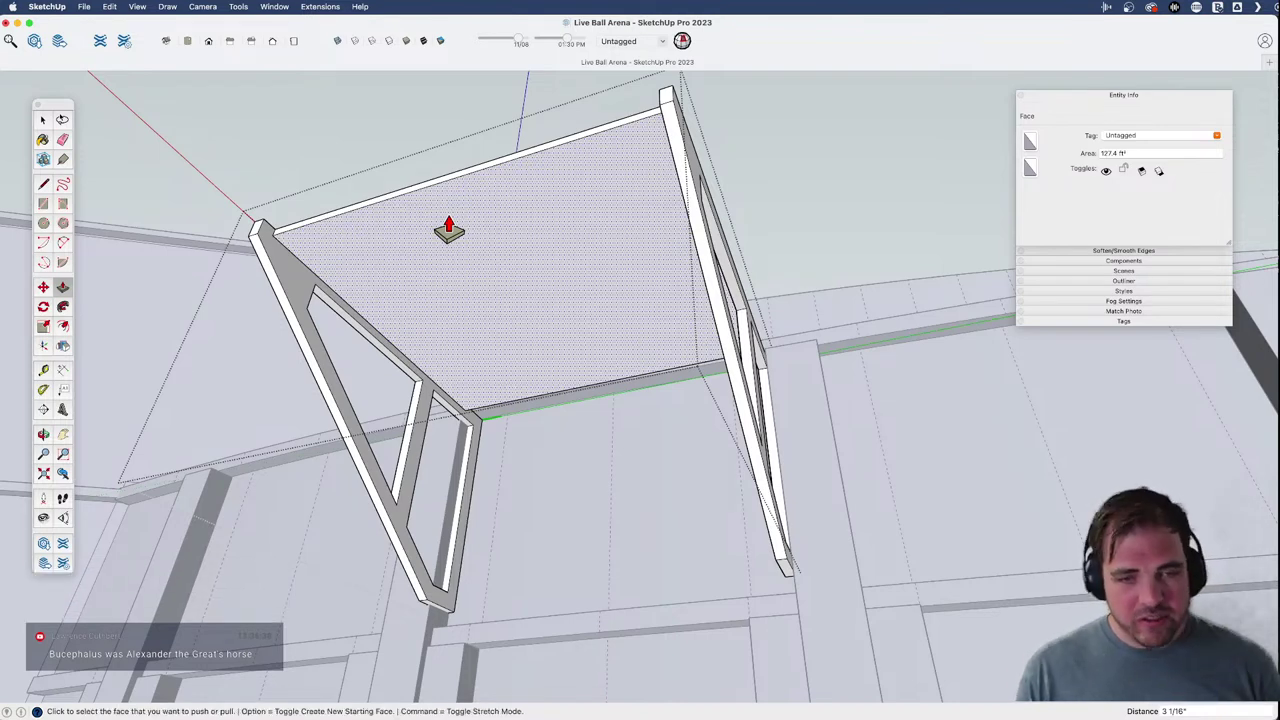
{"action": "key", "text": "space"}
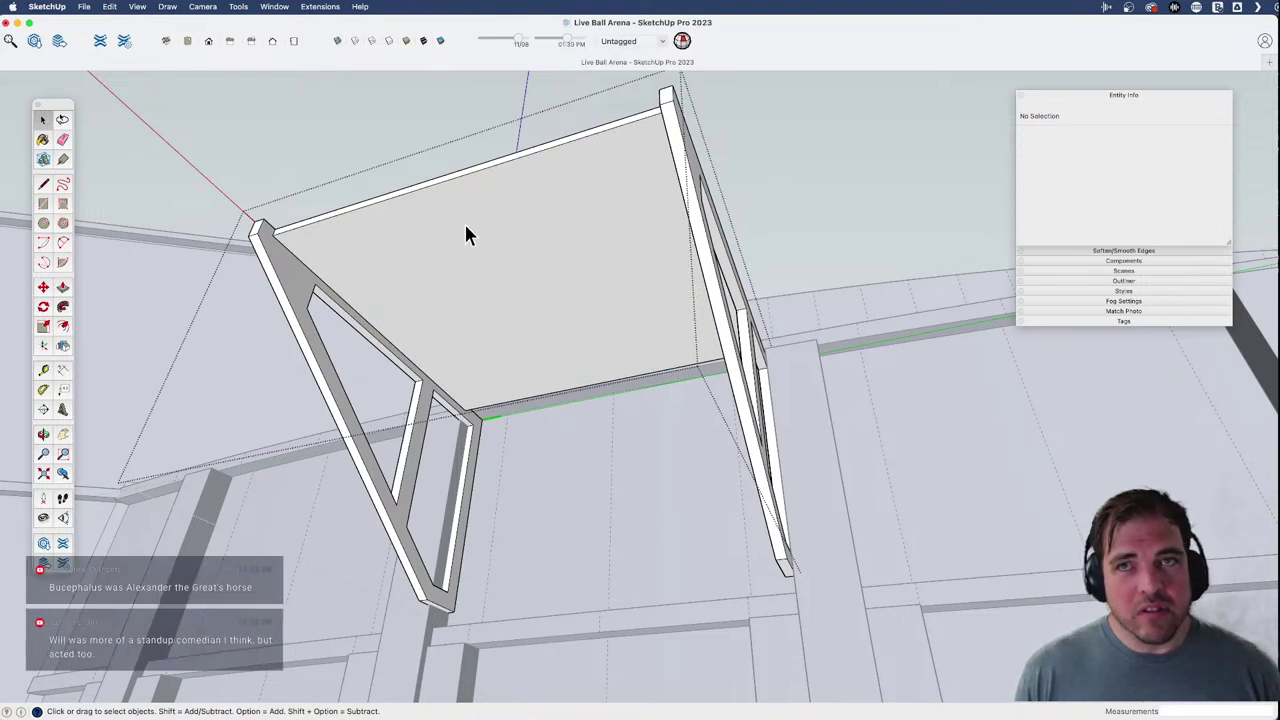
- Copy the panel's outer underside edge about 2' 4" inward, and copy that line about 1' 1" further to mark a strip
{"action": "left_click", "coordinate": [474, 212]}
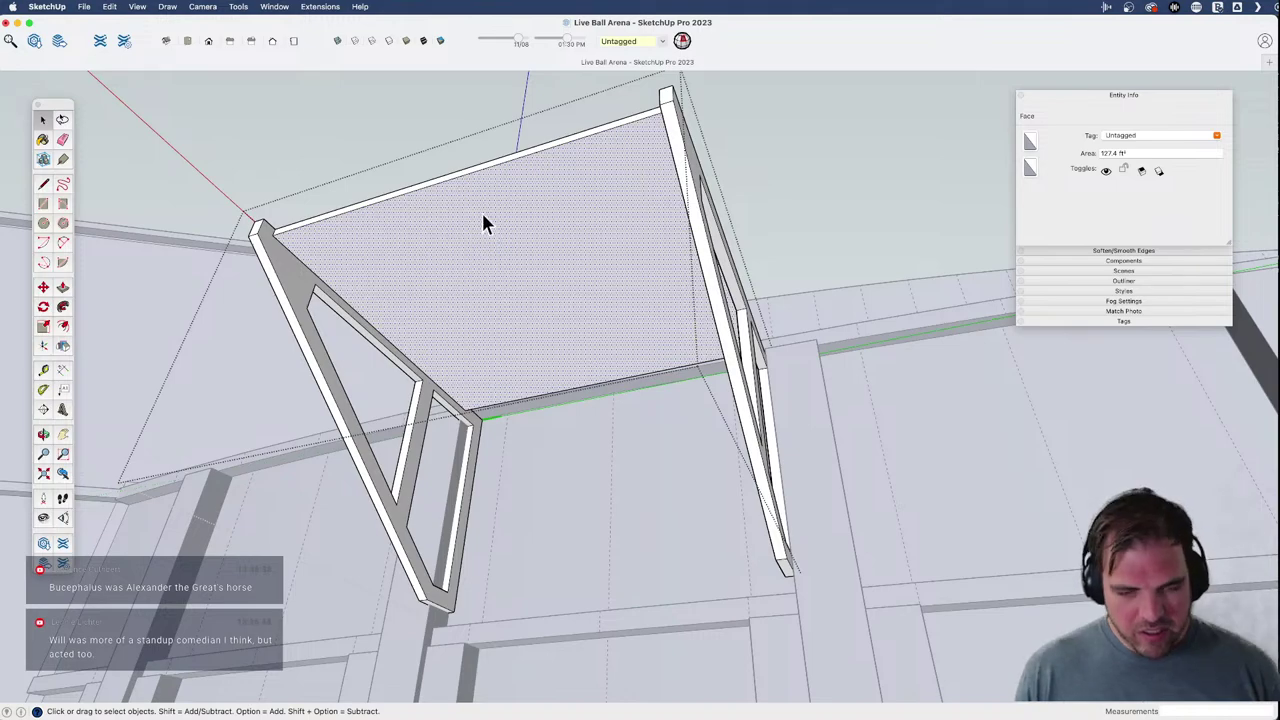
{"action": "left_click", "coordinate": [465, 176]}
{"action": "middle_click_drag", "start_coordinate": [465, 176], "coordinate": [351, 206]}
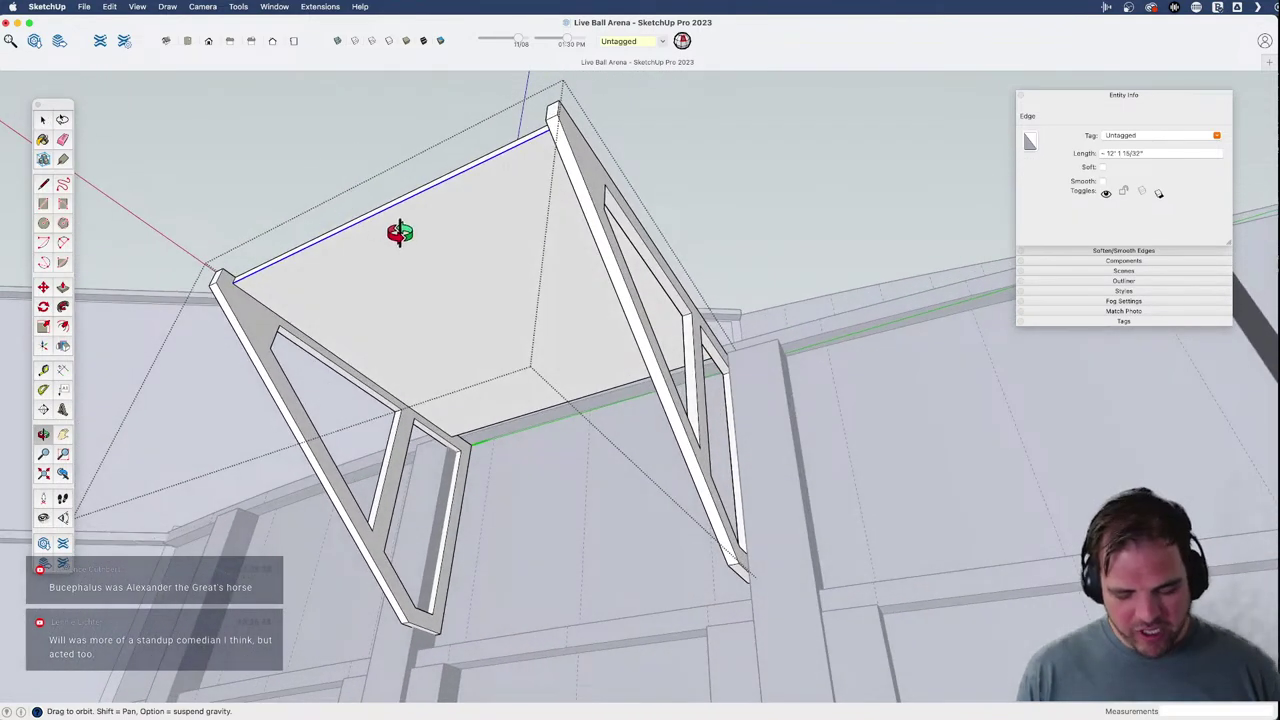
{"action": "key", "text": "m"}
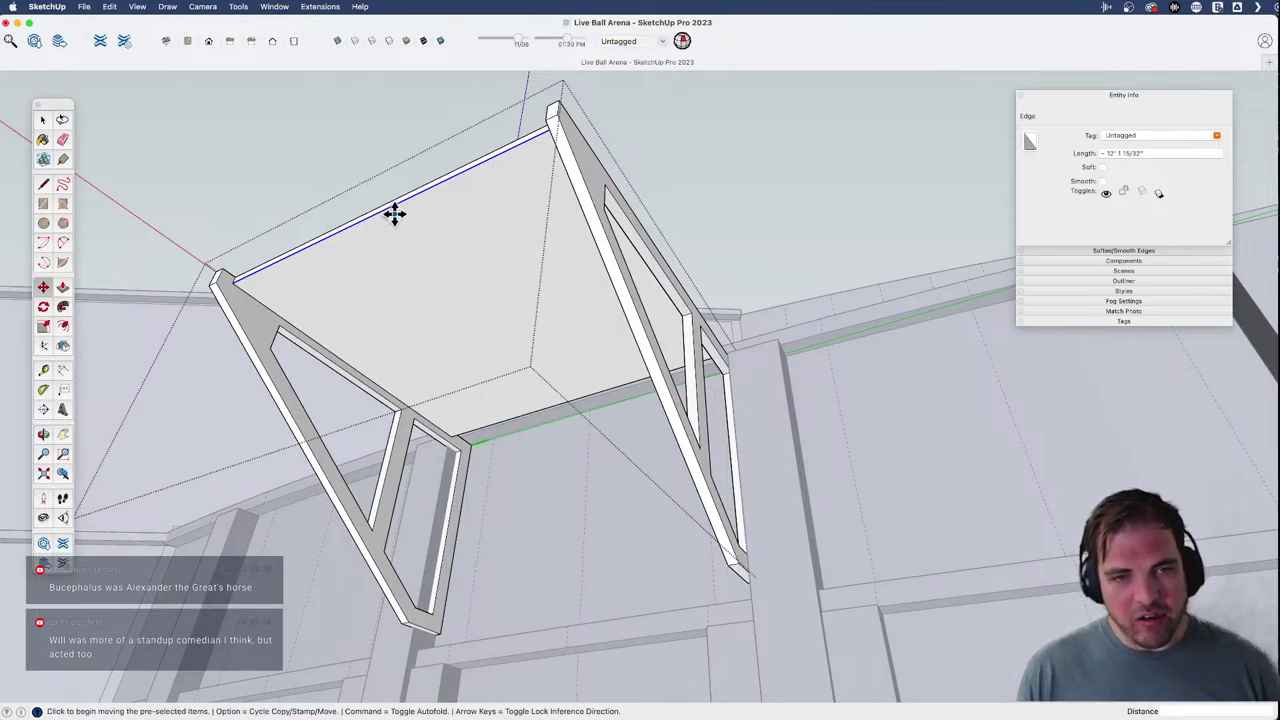
{"action": "left_click", "coordinate": [392, 206]}
{"action": "key", "text": "alt"}
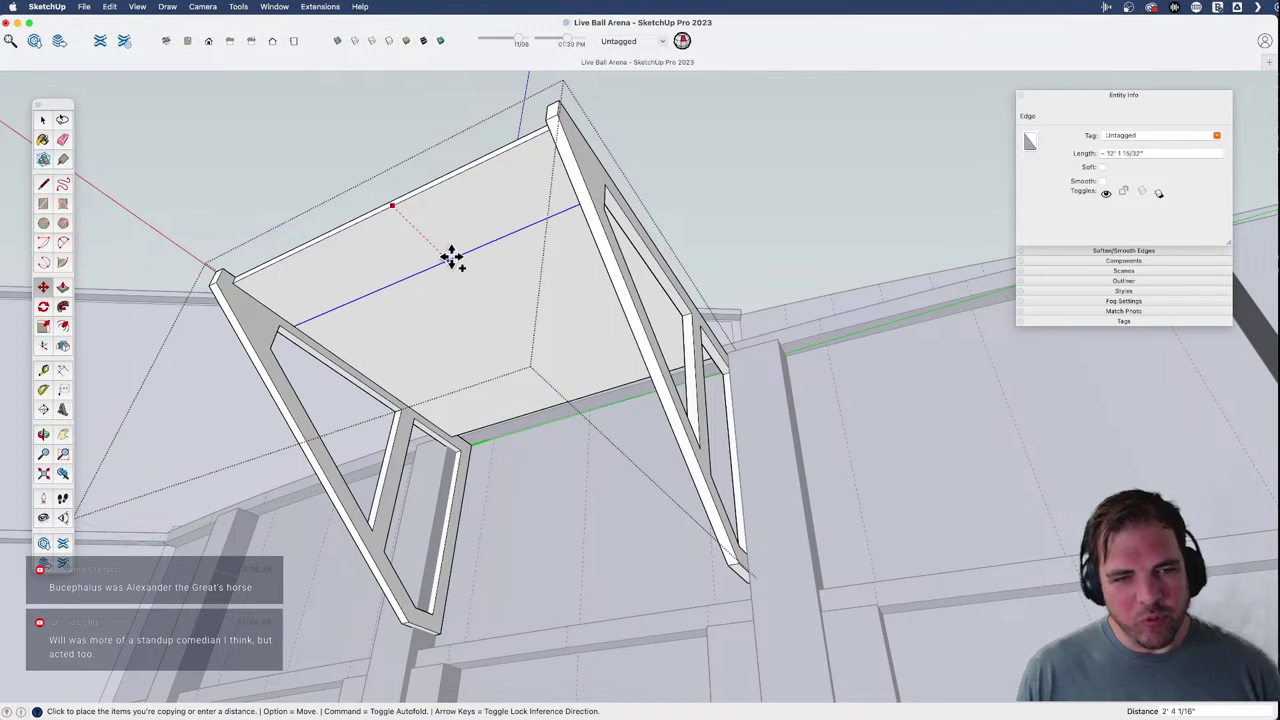
{"action": "left_click", "coordinate": [452, 258]}
{"action": "left_click", "coordinate": [451, 258]}
{"action": "key", "text": "alt"}
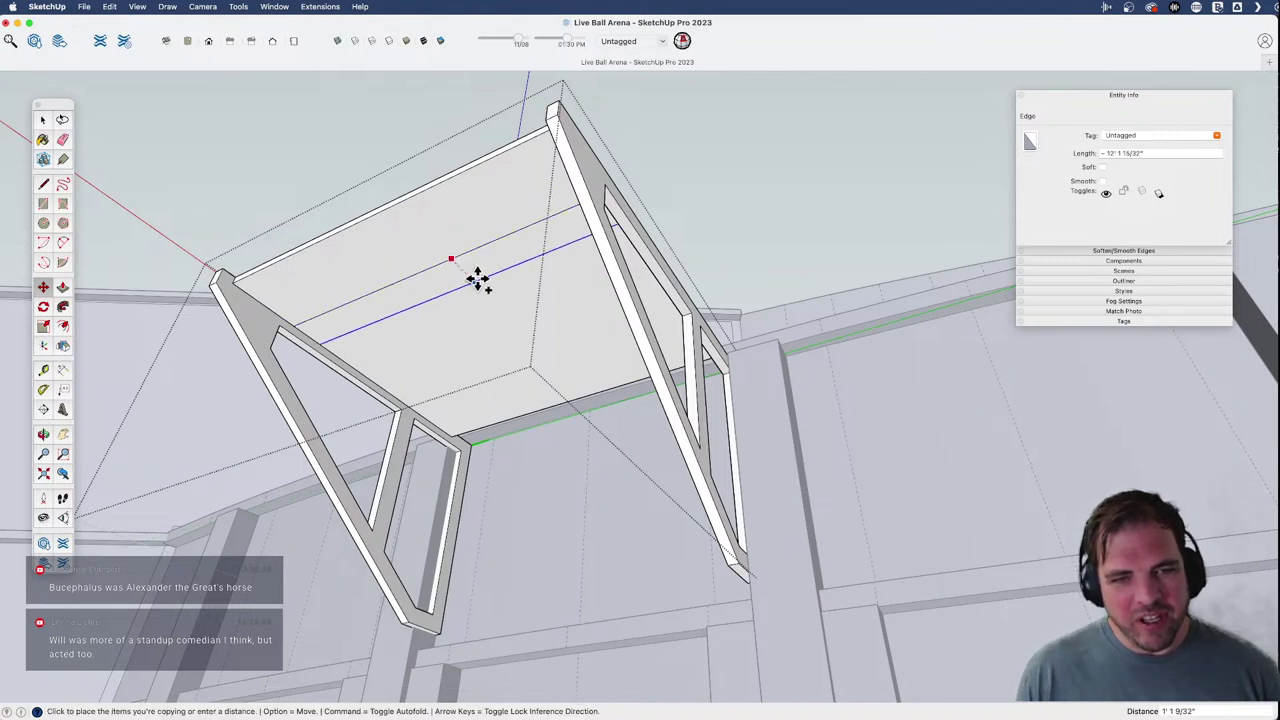
{"action": "left_click", "coordinate": [478, 280]}
- Push/Pull the marked strip 3 1/16 inches through the panel and delete the leftover top face to open a gap
{"action": "key", "text": "p"}
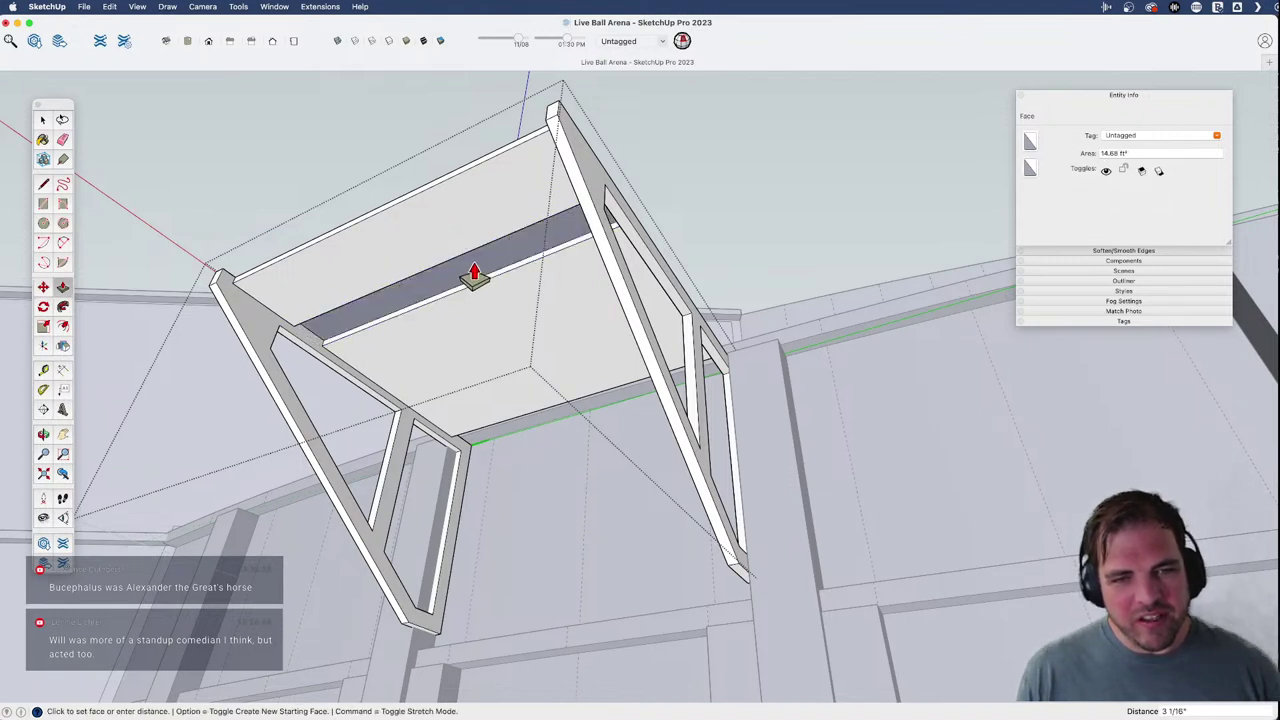
{"action": "middle_click_drag", "start_coordinate": [443, 297], "coordinate": [339, 612]}
{"action": "key", "text": "space"}
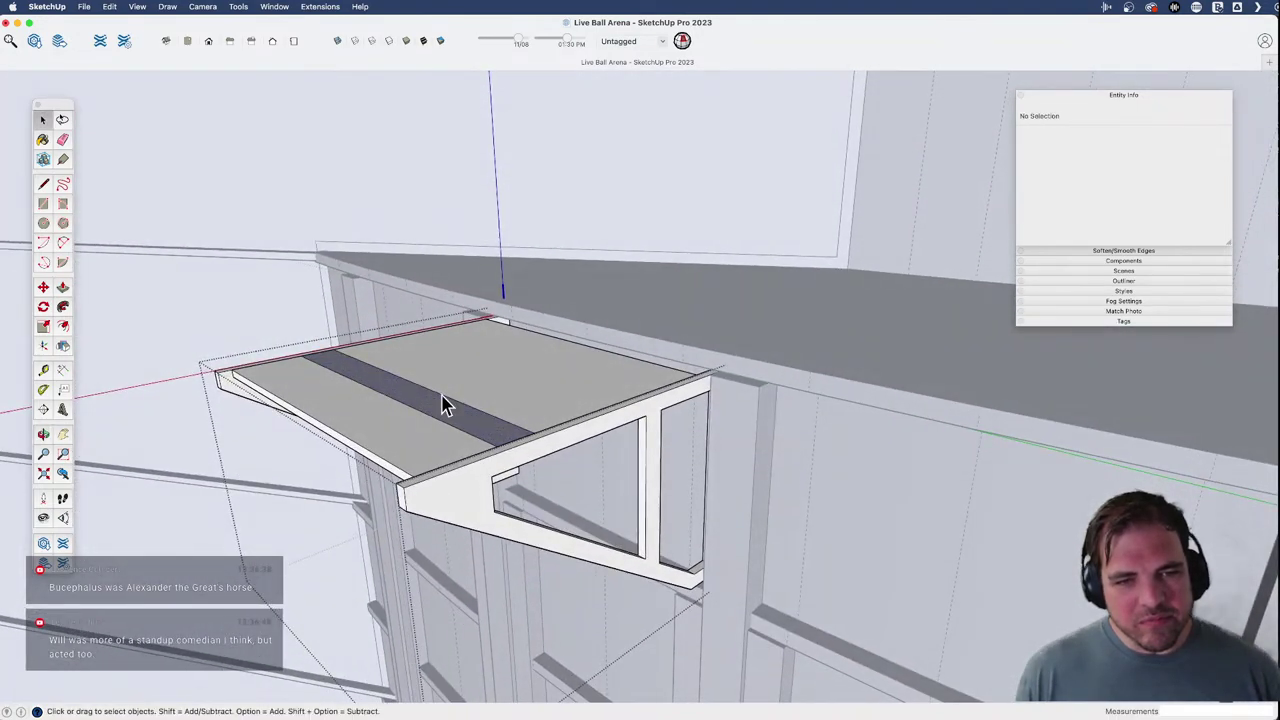
{"action": "left_click", "coordinate": [443, 397]}
{"action": "left_click", "coordinate": [443, 404]}
{"action": "key", "text": "Delete"}
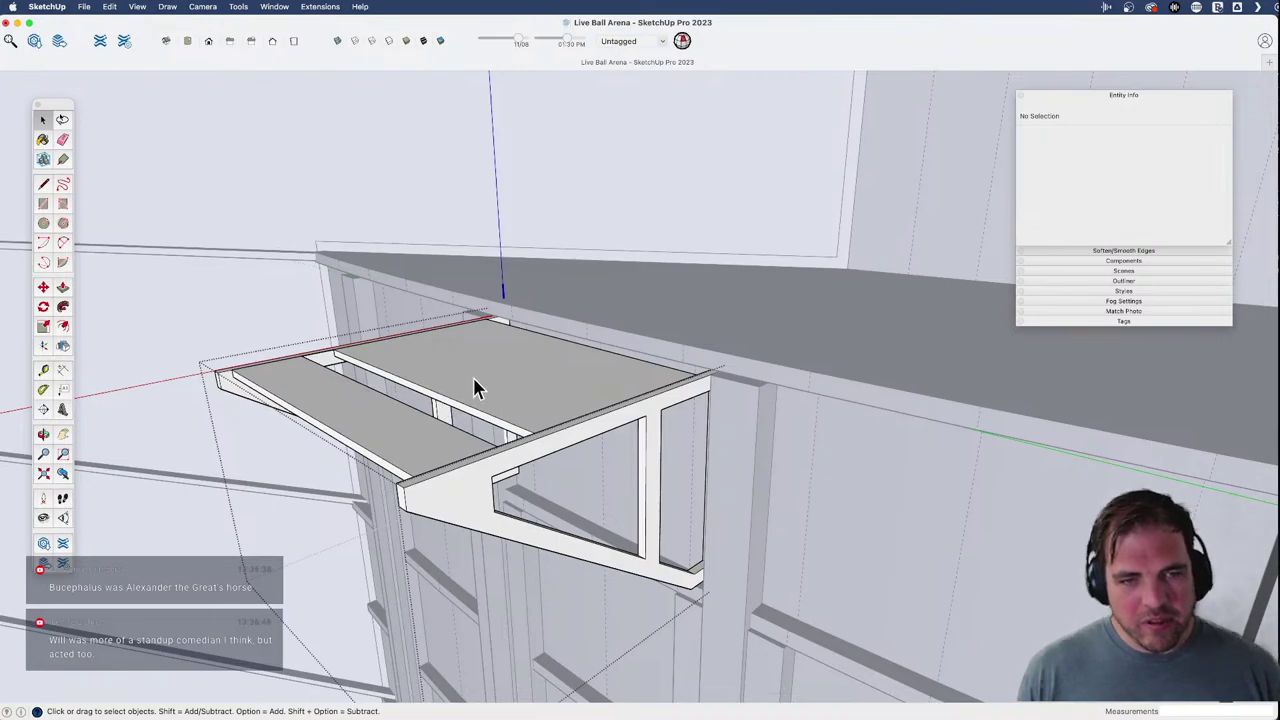
- Group the geometry of the two roof panels between the frames
{"action": "triple_click", "coordinate": [473, 377]}
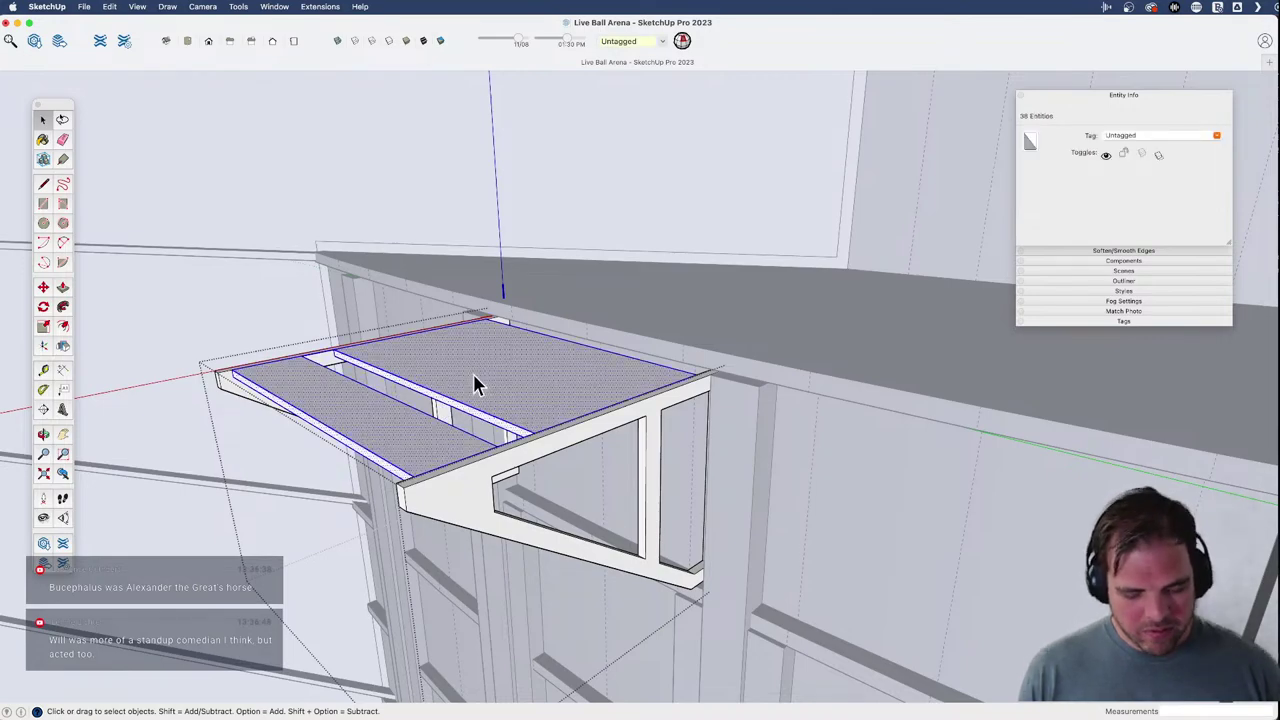
{"action": "key", "text": "g"}
{"action": "middle_click_drag", "start_coordinate": [473, 378], "coordinate": [543, 307]}
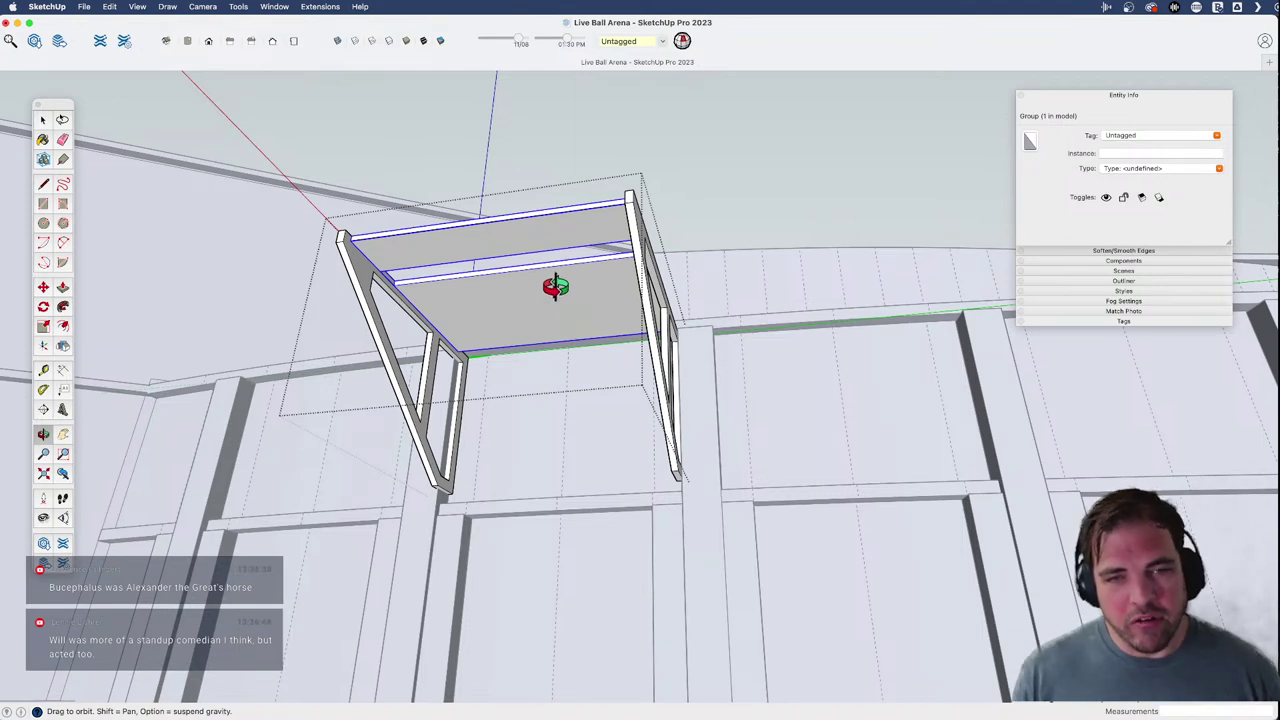
- Erase the stray edge bridging the gap inside the roof panel group and close the group and canopy component
{"action": "key", "text": "space"}
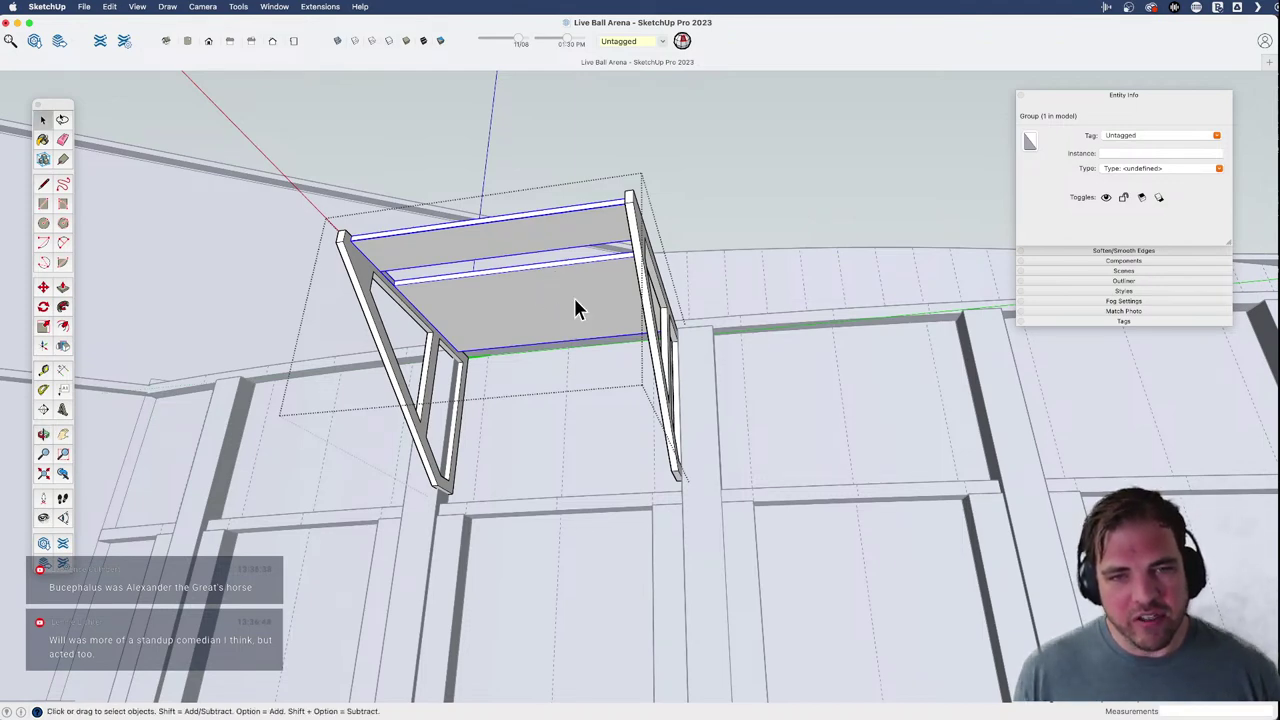
{"action": "double_click", "coordinate": [573, 297]}
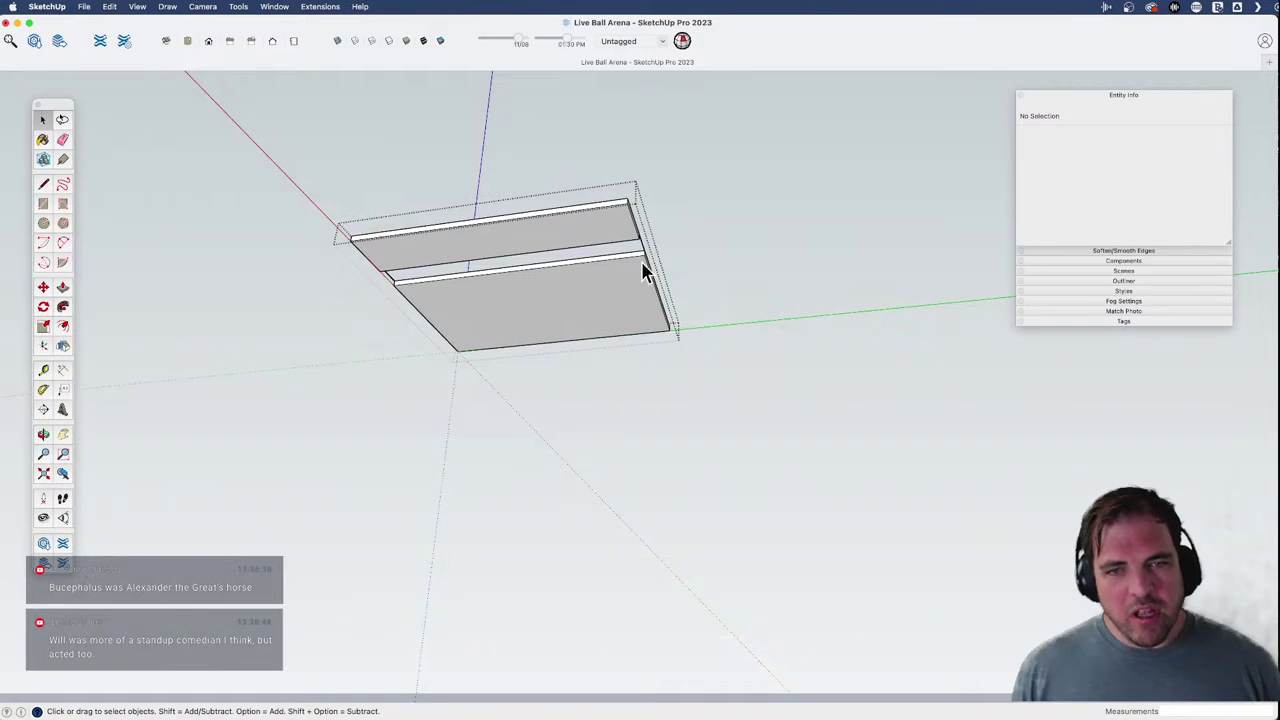
{"action": "key", "text": "e"}
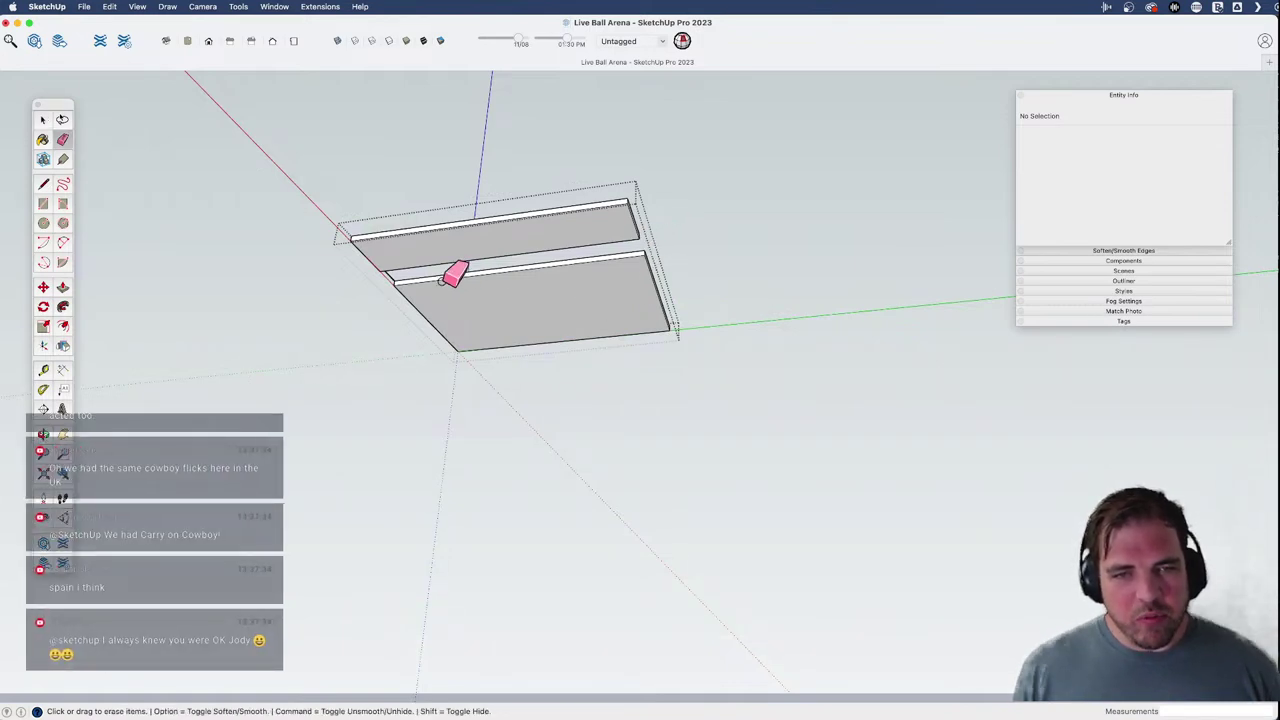
{"action": "scroll", "coordinate": [418, 286], "scroll_direction": "up", "scroll_amount": 4}
{"action": "left_click", "coordinate": [370, 276]}
{"action": "scroll", "coordinate": [388, 312], "scroll_direction": "down", "scroll_amount": 3}
{"action": "mouse_move", "coordinate": [478, 308]}
{"action": "middle_mouse_down", "text": "shift"}
{"action": "mouse_move", "coordinate": [577, 263]}
{"action": "mouse_move", "coordinate": [517, 251]}
{"action": "mouse_move", "coordinate": [557, 580]}
{"action": "mouse_move", "coordinate": [590, 292]}
{"action": "middle_mouse_up", "text": "shift"}
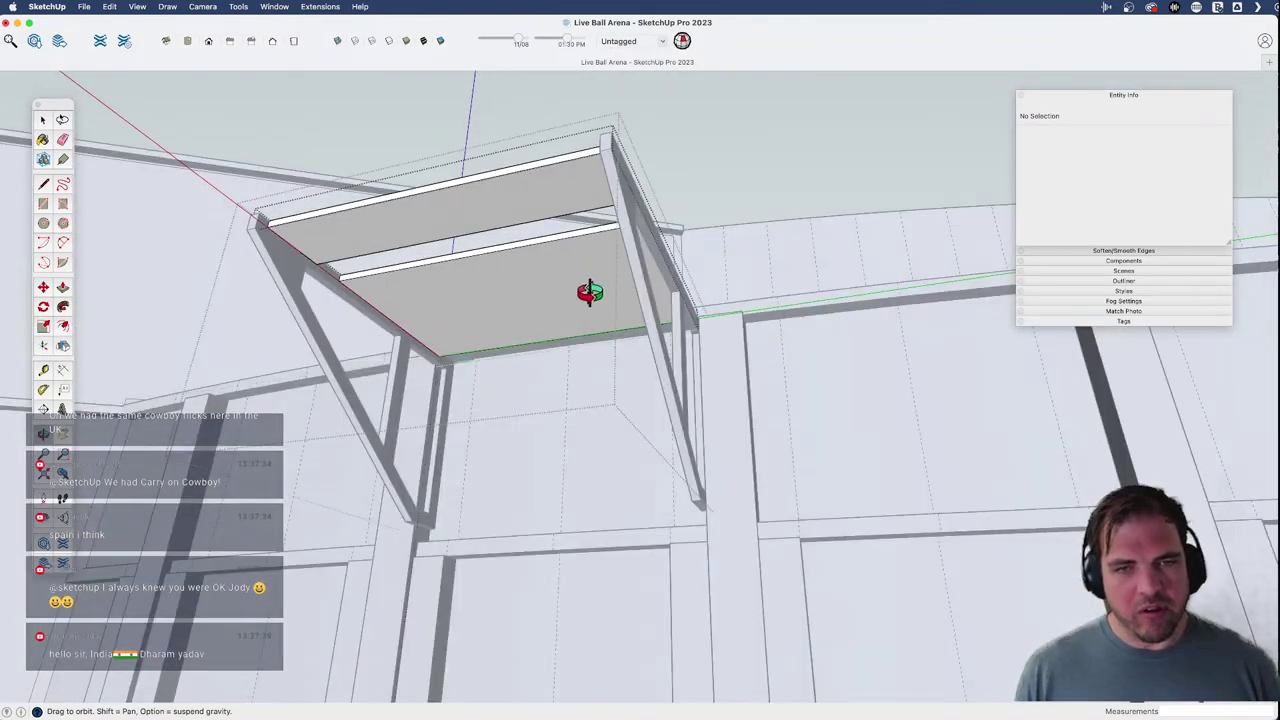
{"action": "scroll", "coordinate": [590, 293], "scroll_direction": "down", "scroll_amount": 3}
{"action": "left_click", "coordinate": [588, 146]}
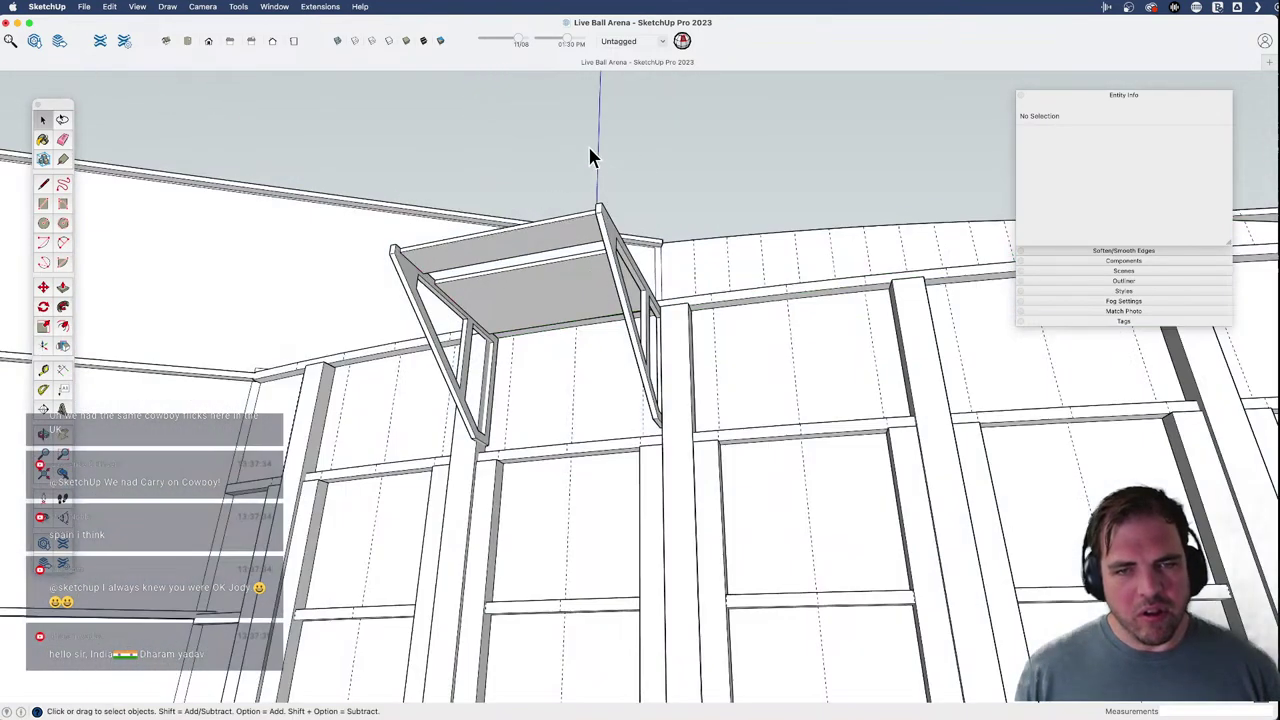
- Compare the canopy with the Street View photo and inspect the roof panel group inside the canopy component
{"action": "left_click", "coordinate": [563, 289]}
{"action": "mouse_move", "coordinate": [563, 289]}
{"action": "middle_mouse_down"}
{"action": "mouse_move", "coordinate": [554, 305]}
{"action": "mouse_move", "coordinate": [523, 271]}
{"action": "mouse_move", "coordinate": [648, 191]}
{"action": "mouse_move", "coordinate": [515, 253]}
{"action": "mouse_move", "coordinate": [530, 250]}
{"action": "middle_mouse_up"}
{"action": "key", "text": "super+Tab"}
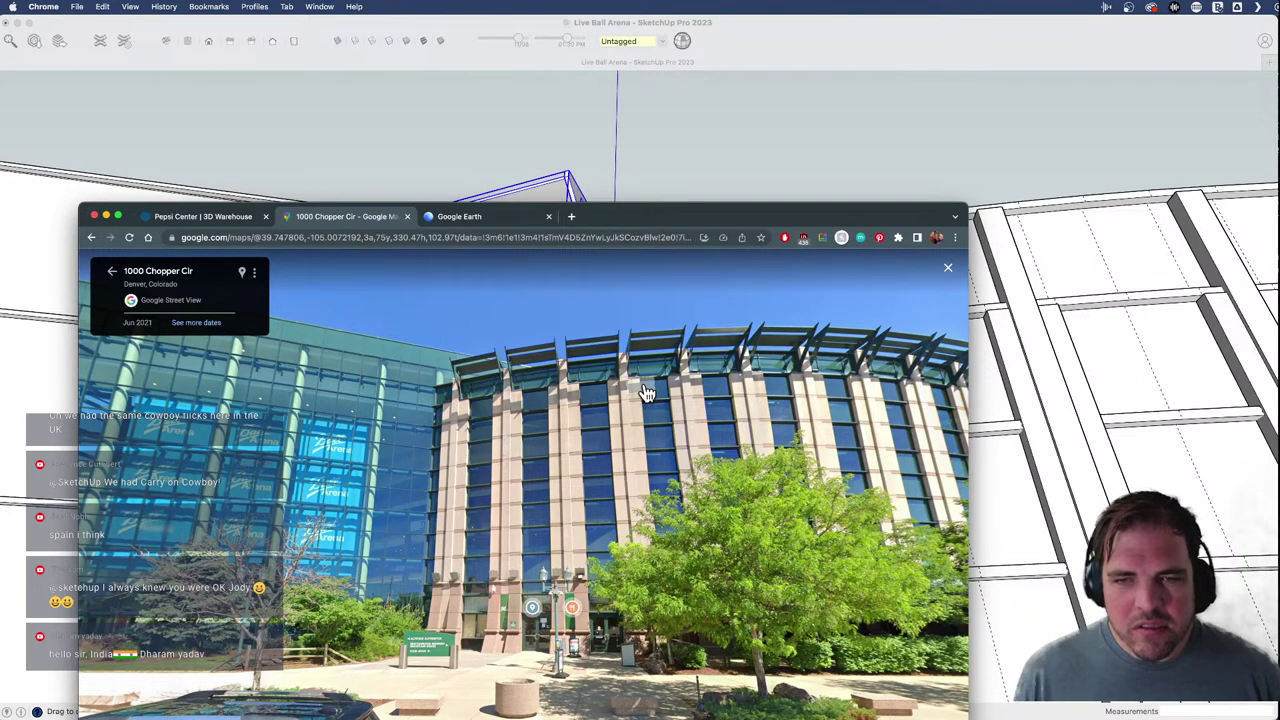
{"action": "left_click", "coordinate": [574, 133]}
{"action": "double_click", "coordinate": [548, 240]}
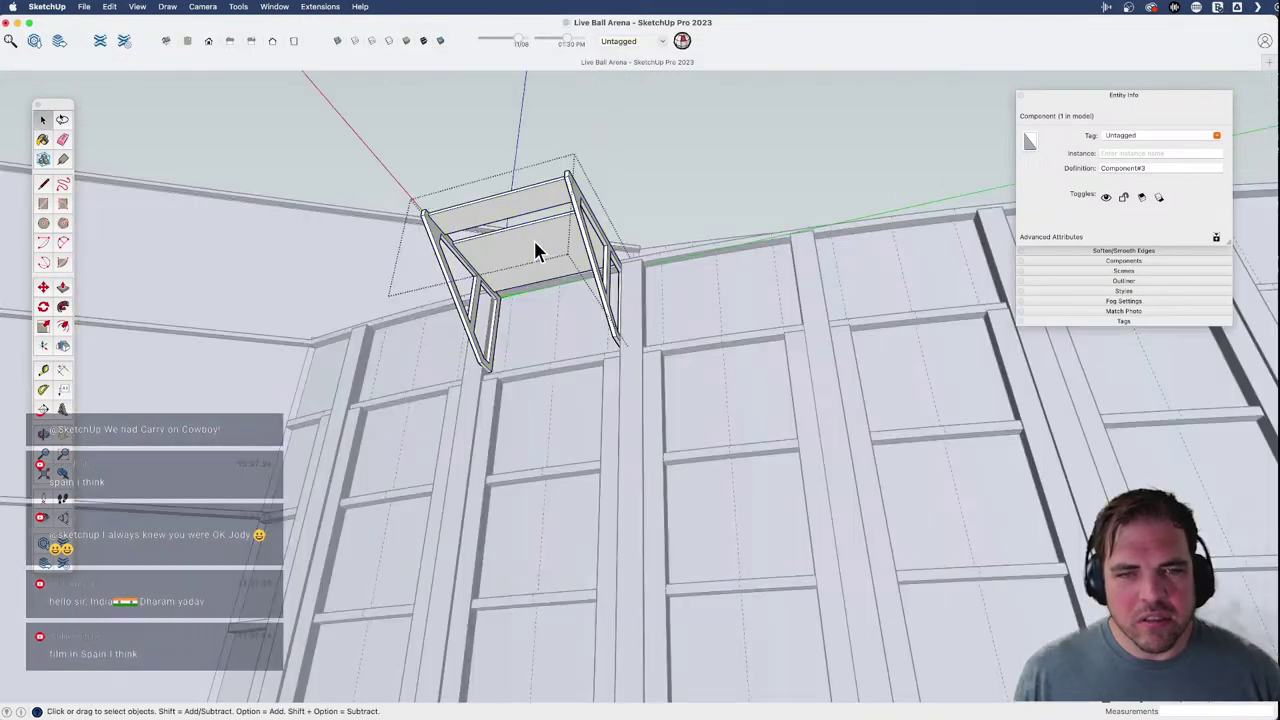
{"action": "left_click", "coordinate": [547, 263]}
{"action": "scroll", "coordinate": [546, 264], "scroll_direction": "up", "scroll_amount": 3}
{"action": "left_click", "coordinate": [742, 144]}
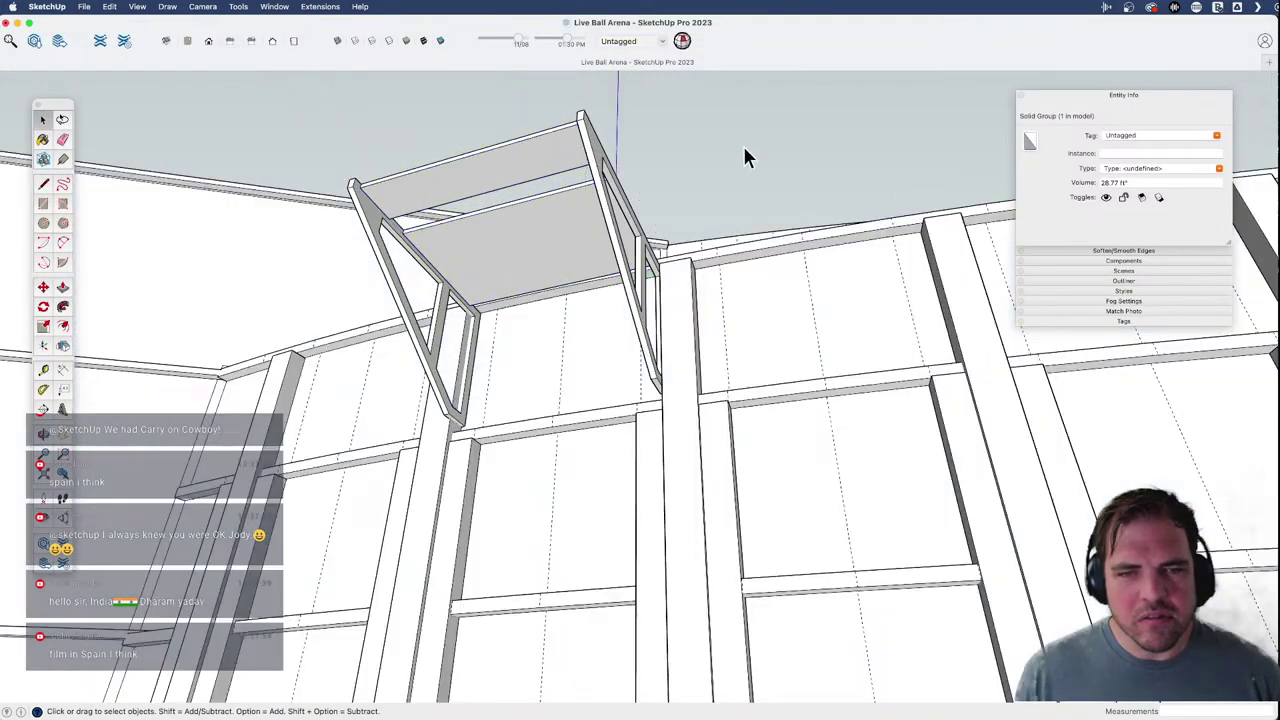
- Cut the rooftop canopy component and paste it in place inside the neighbouring facade column component
{"action": "left_click", "coordinate": [543, 251]}
{"action": "scroll", "coordinate": [541, 258], "scroll_direction": "down", "scroll_amount": 6}
{"action": "middle_click_drag", "start_coordinate": [529, 214], "coordinate": [606, 500]}
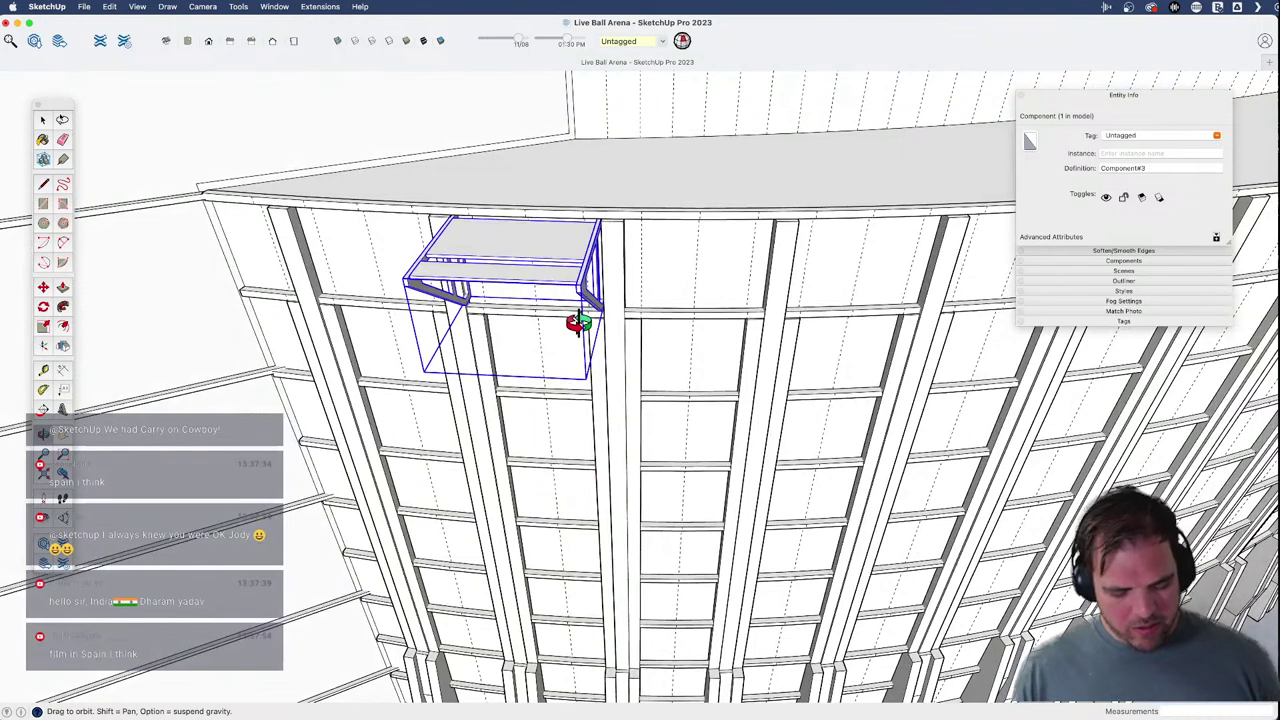
{"action": "key", "text": "super+x"}
{"action": "double_click", "coordinate": [612, 292]}
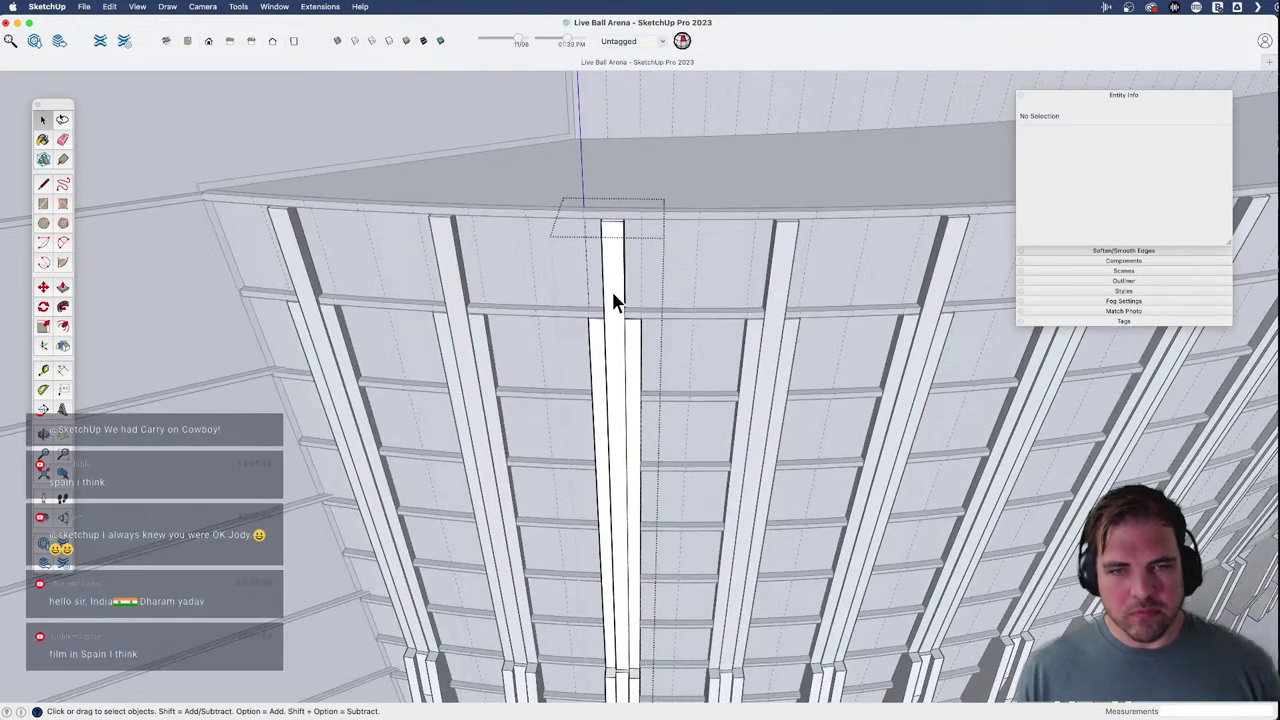
{"action": "key", "text": "super+z"}
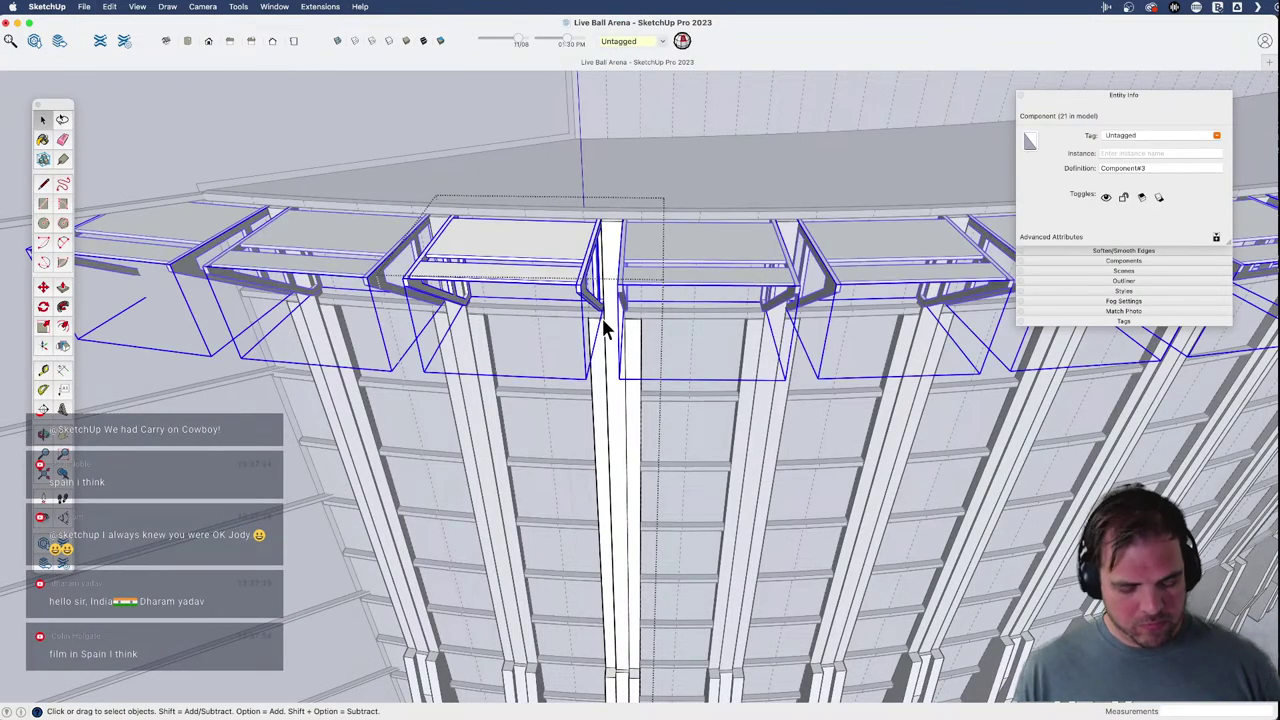
- Cut the canopy from the column component and try pasting it in place through the next column further along the curve
{"action": "scroll", "coordinate": [600, 322], "scroll_direction": "down", "scroll_amount": 5}
{"action": "middle_click_drag", "start_coordinate": [538, 325], "coordinate": [603, 347], "text": "shift"}
{"action": "middle_click_drag", "start_coordinate": [432, 450], "coordinate": [543, 374]}
{"action": "scroll", "coordinate": [330, 347], "scroll_direction": "up", "scroll_amount": 5}
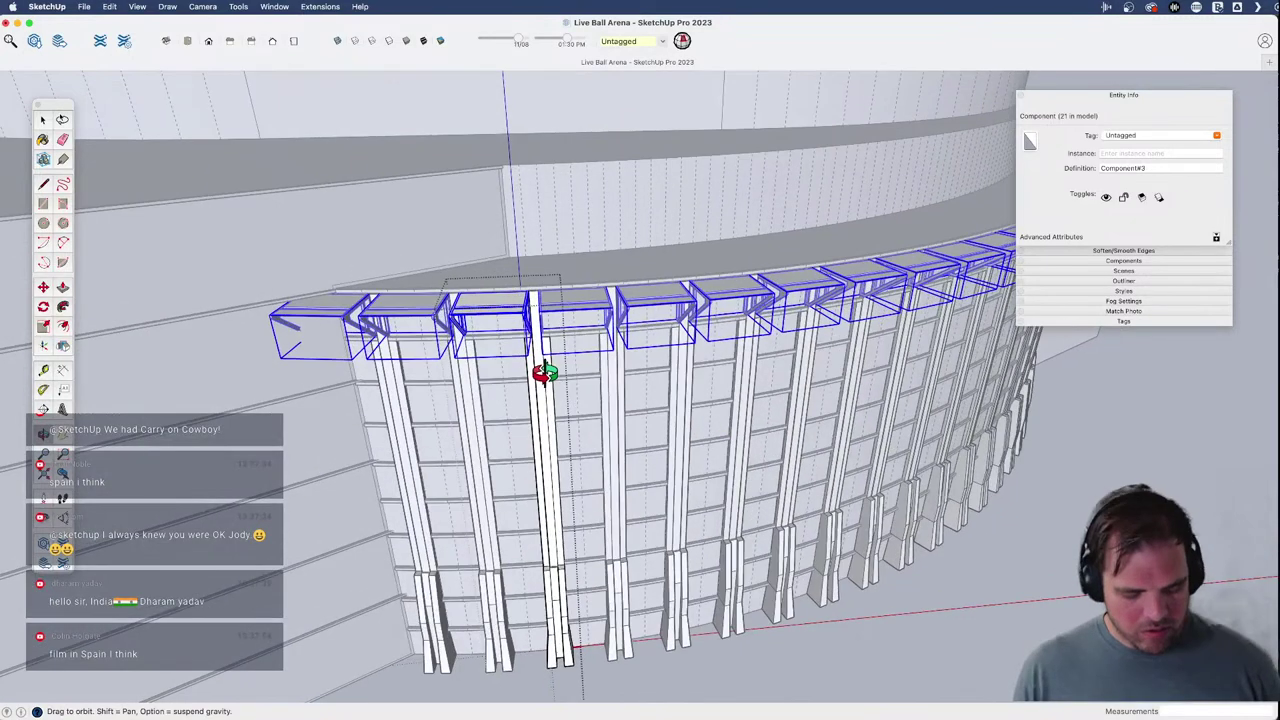
{"action": "key", "text": "Delete"}
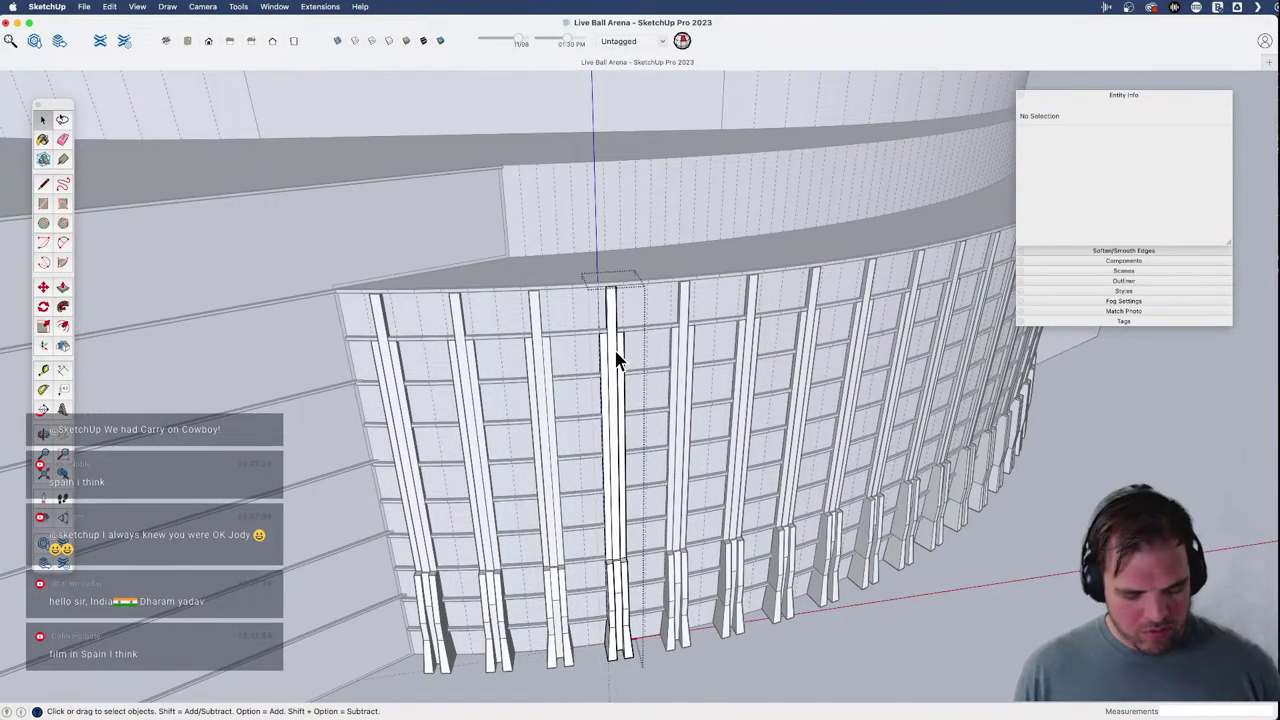
{"action": "left_click", "coordinate": [616, 357]}
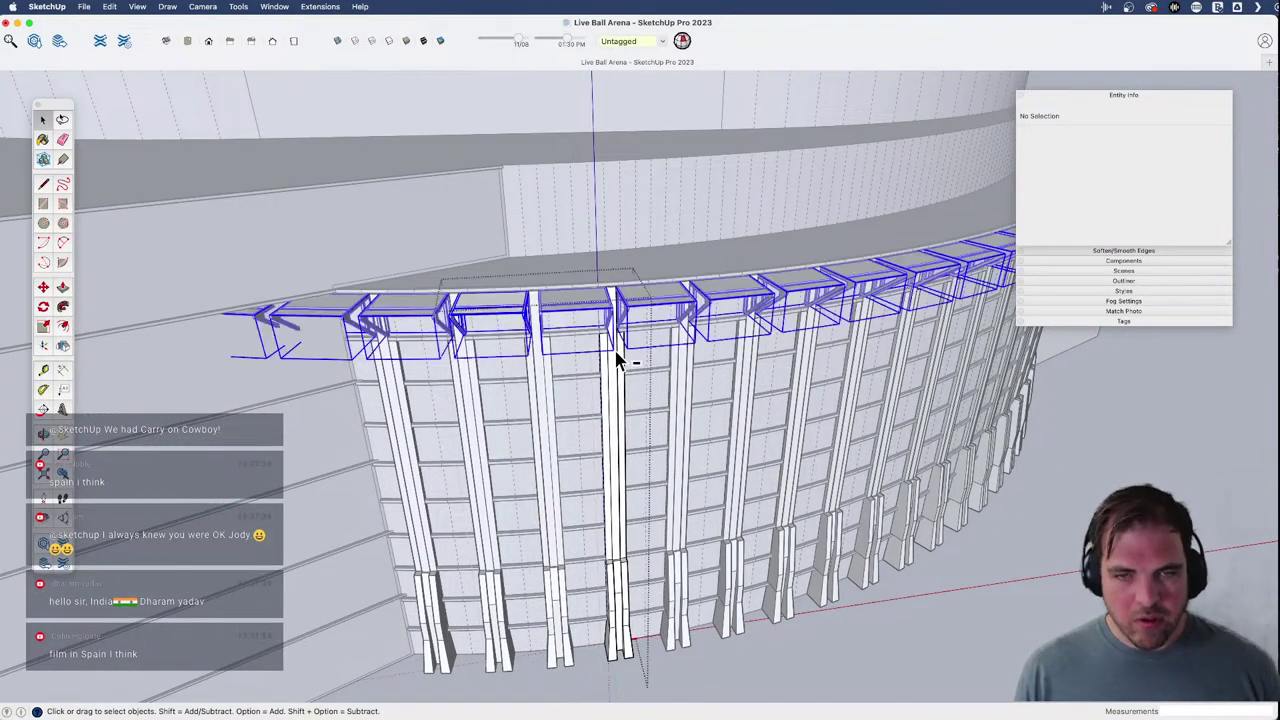
- Cut the canopy again, paste it in place through the second column from the facade's near end, and close the component
{"action": "key", "text": "Delete"}
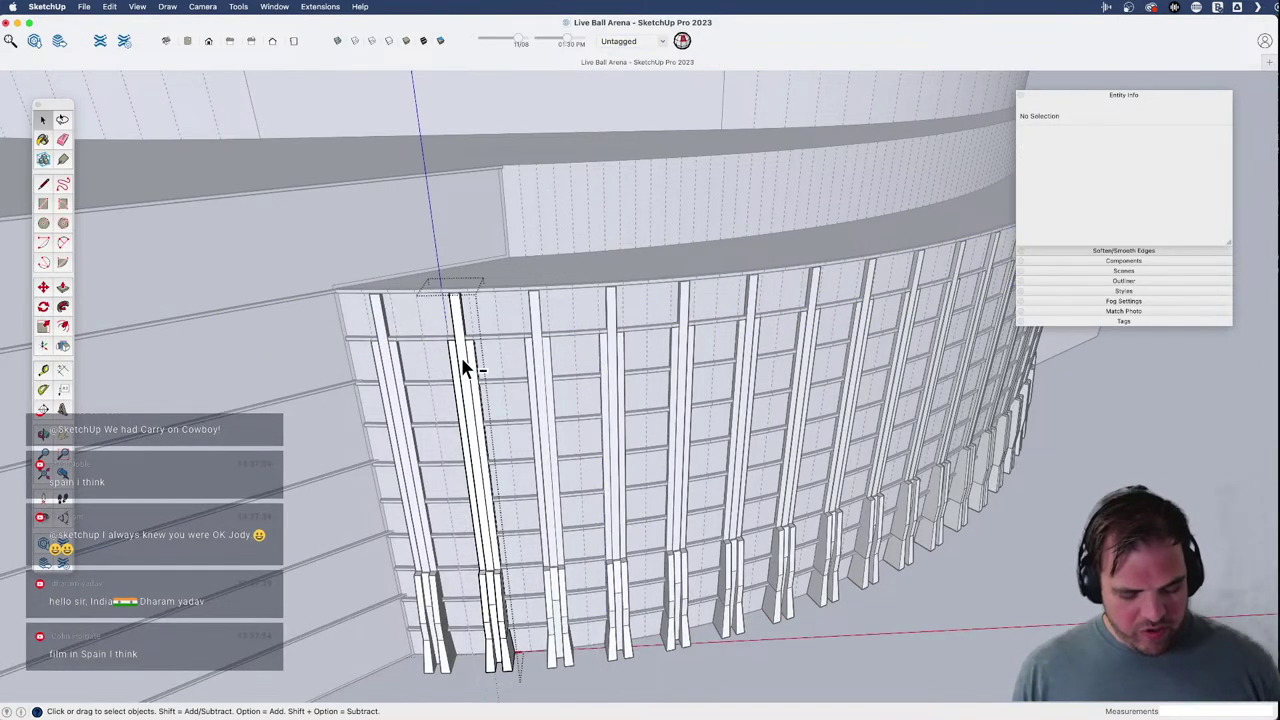
{"action": "key", "text": "super+z"}
{"action": "scroll", "coordinate": [496, 372], "scroll_direction": "down", "scroll_amount": 2}
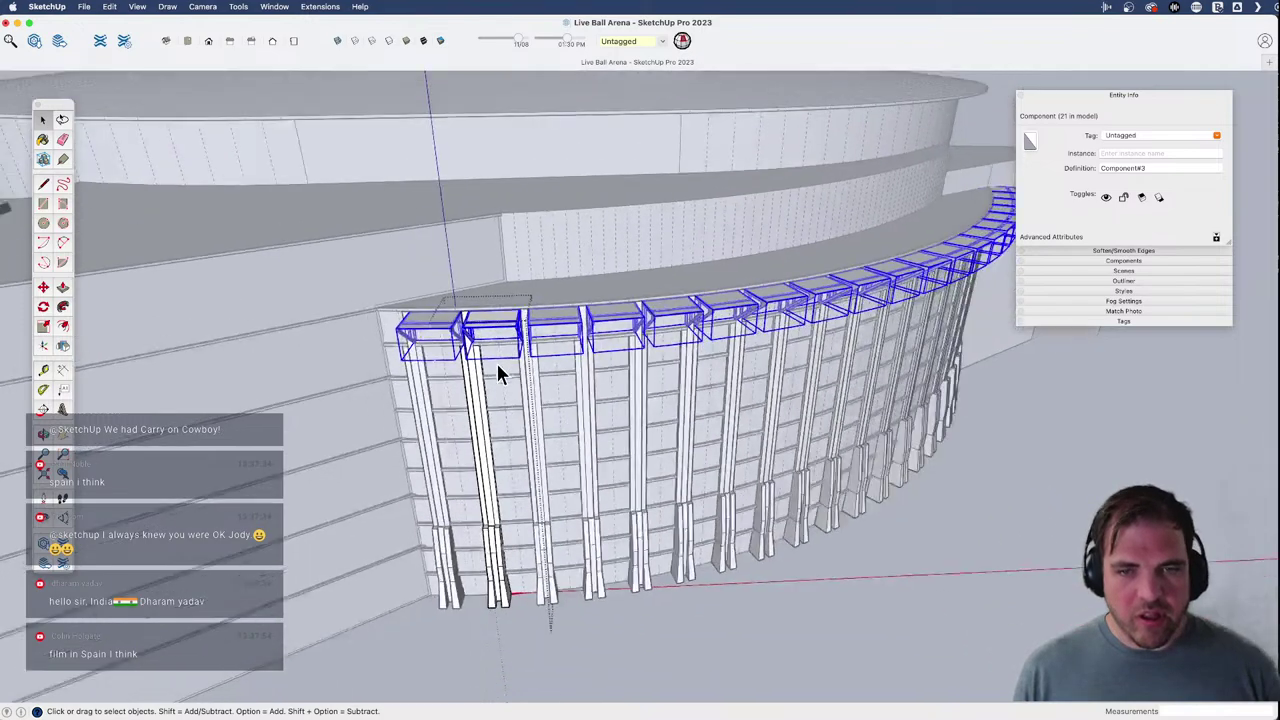
{"action": "middle_click_drag", "start_coordinate": [497, 372], "coordinate": [632, 404]}
{"action": "left_click", "coordinate": [868, 482]}
{"action": "left_click", "coordinate": [868, 487]}
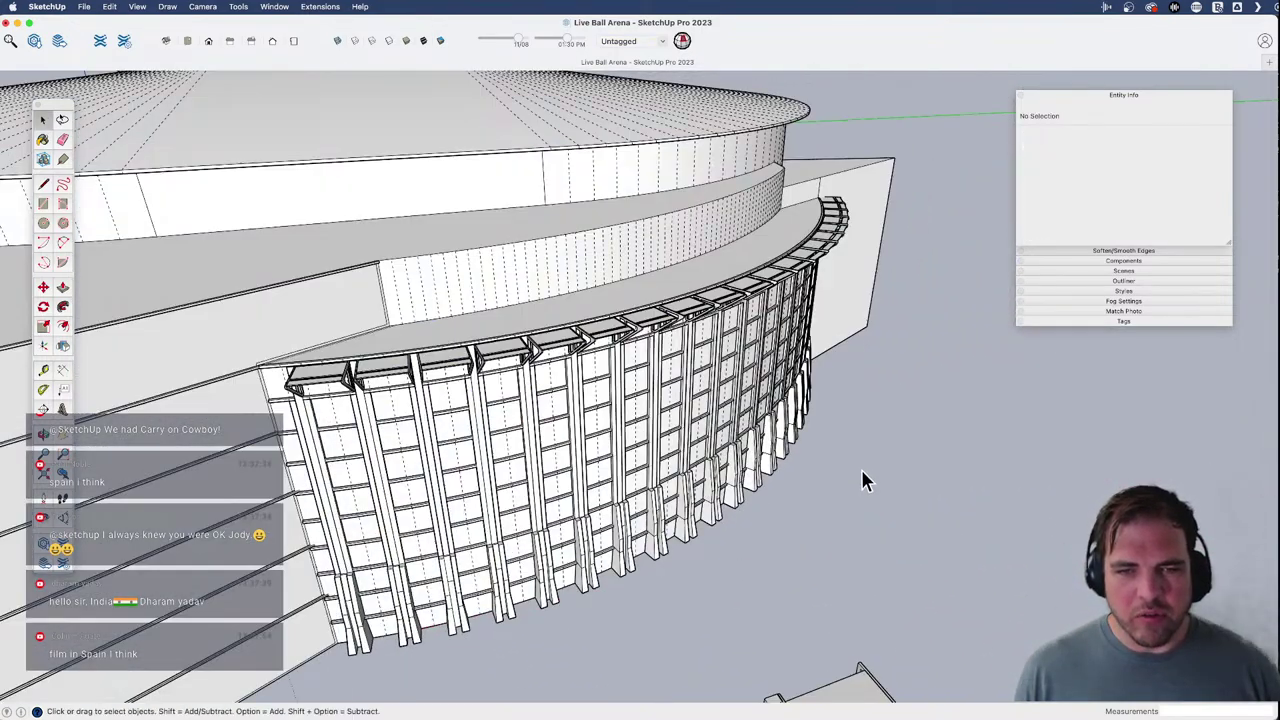
- Turn off the hidden geometry display and open the roof panel group inside one of the canopies for editing
{"action": "key", "text": "shift+h"}
{"action": "middle_click_drag", "start_coordinate": [742, 456], "coordinate": [890, 335]}
{"action": "scroll", "coordinate": [657, 291], "scroll_direction": "up", "scroll_amount": 10}
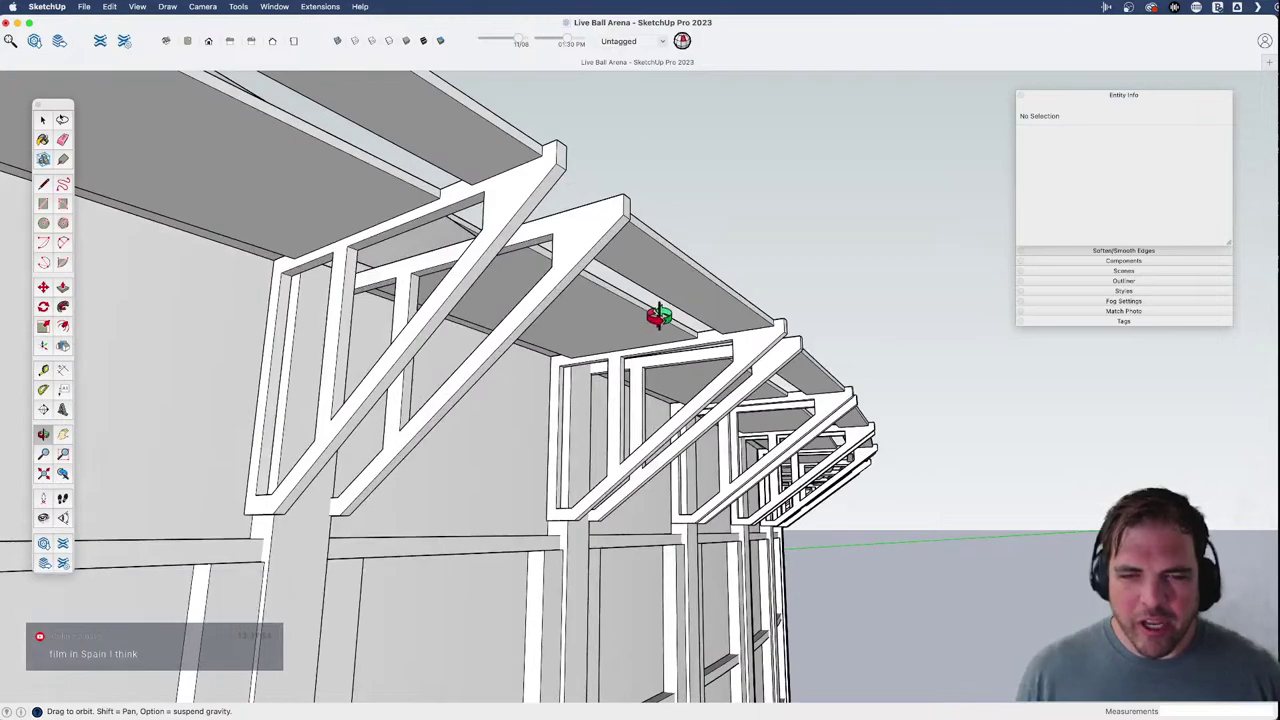
{"action": "middle_click_drag", "start_coordinate": [682, 328], "coordinate": [616, 251]}
{"action": "left_click", "coordinate": [629, 252]}
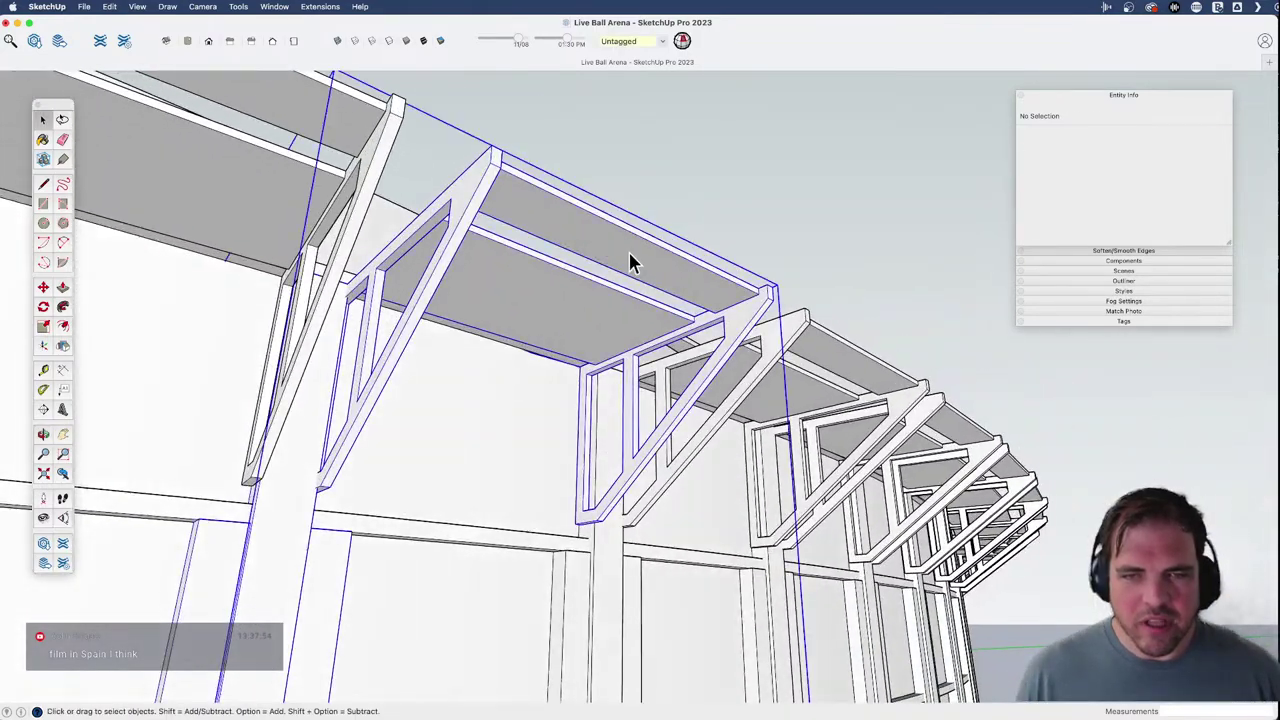
{"action": "scroll", "coordinate": [650, 258], "scroll_direction": "up", "scroll_amount": 6}
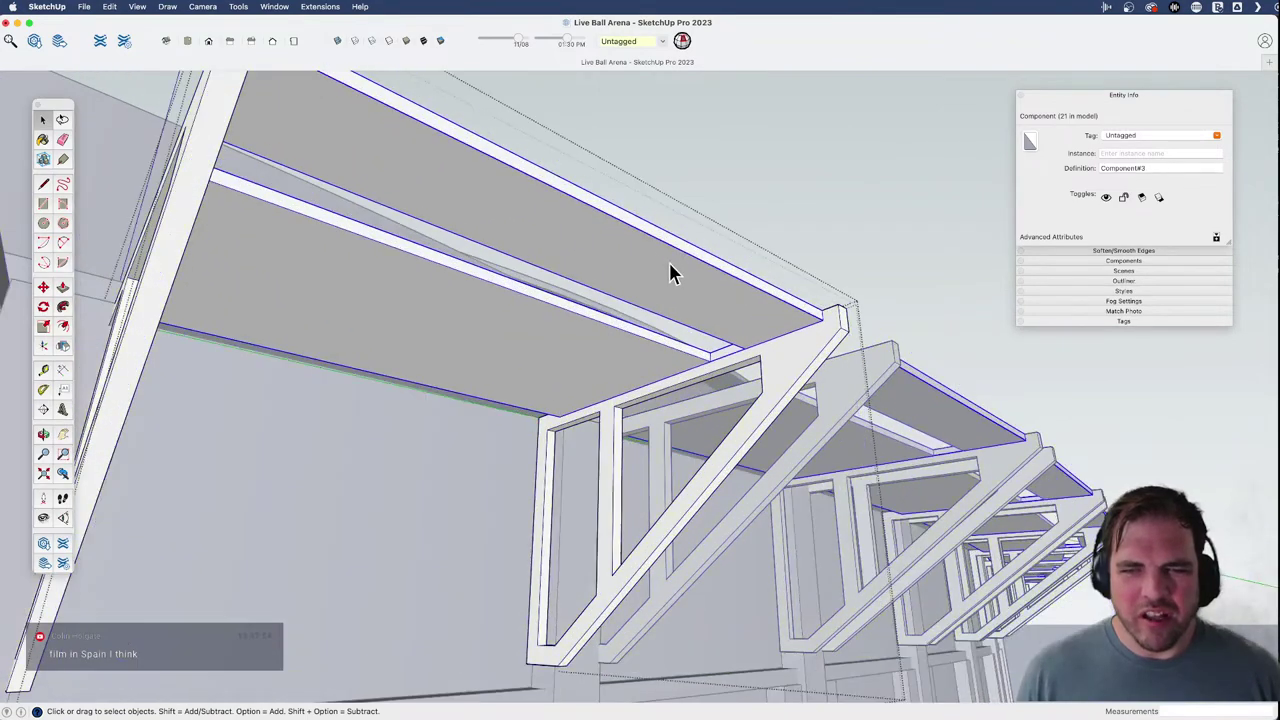
{"action": "left_click", "coordinate": [697, 286]}
{"action": "double_click", "coordinate": [719, 285]}
- Push/Pull the underside face of the outer roof panel by 1 1/16 inches and close the group and components
{"action": "key", "text": "p"}
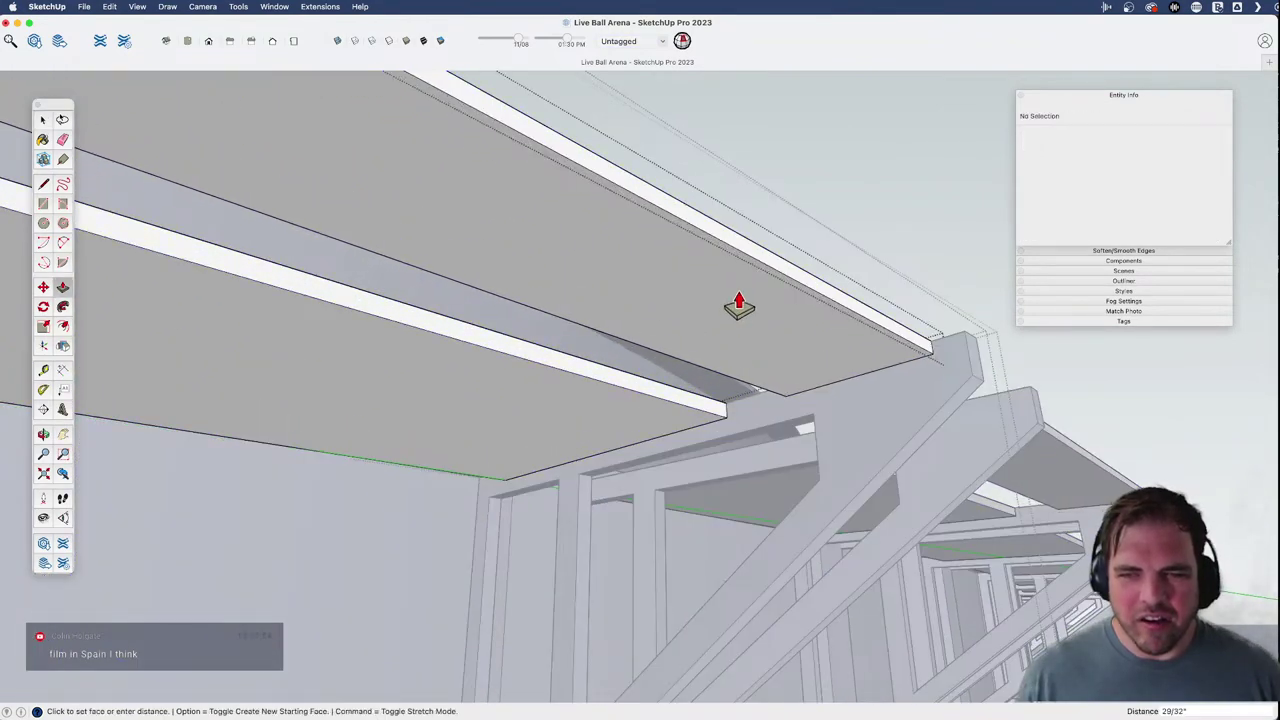
{"action": "left_click", "coordinate": [739, 305]}
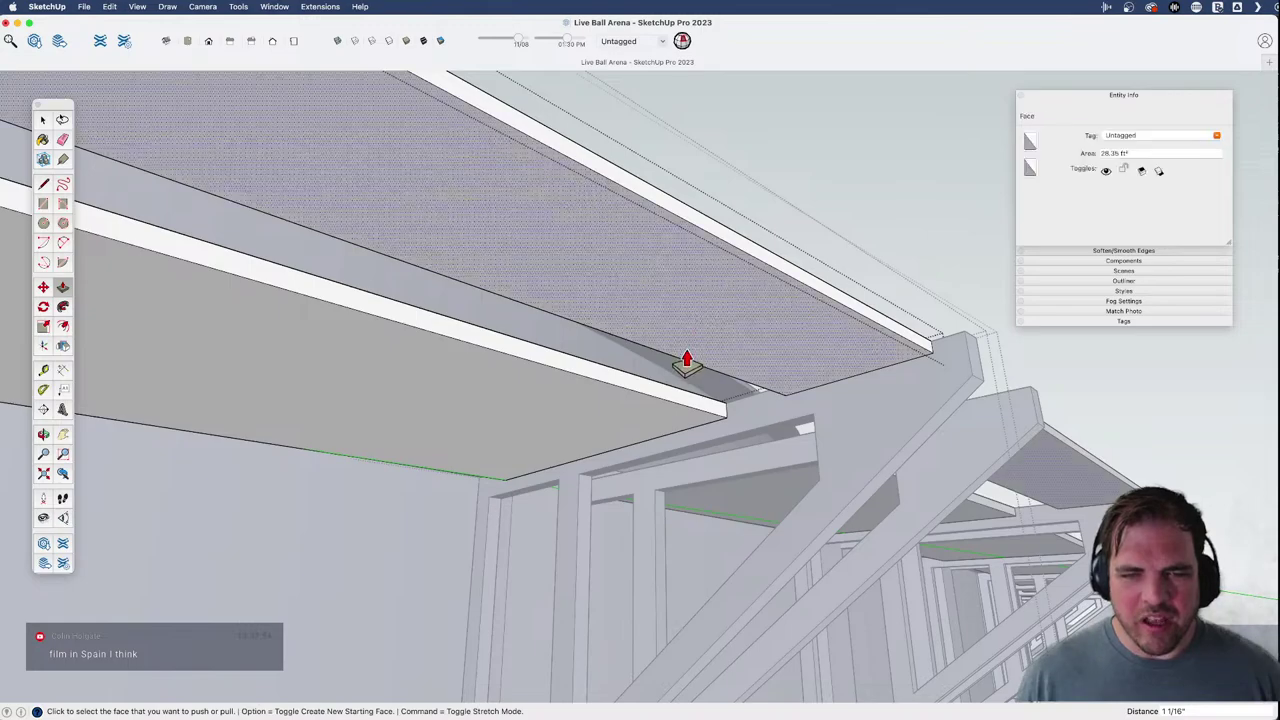
{"action": "scroll", "coordinate": [686, 363], "scroll_direction": "down", "scroll_amount": 6}
{"action": "middle_click_drag", "start_coordinate": [683, 363], "coordinate": [651, 451], "text": "shift"}
{"action": "scroll", "coordinate": [657, 489], "scroll_direction": "down", "scroll_amount": 5}
{"action": "key", "text": "space"}
{"action": "left_click", "coordinate": [938, 429]}
{"action": "left_click", "coordinate": [937, 427]}
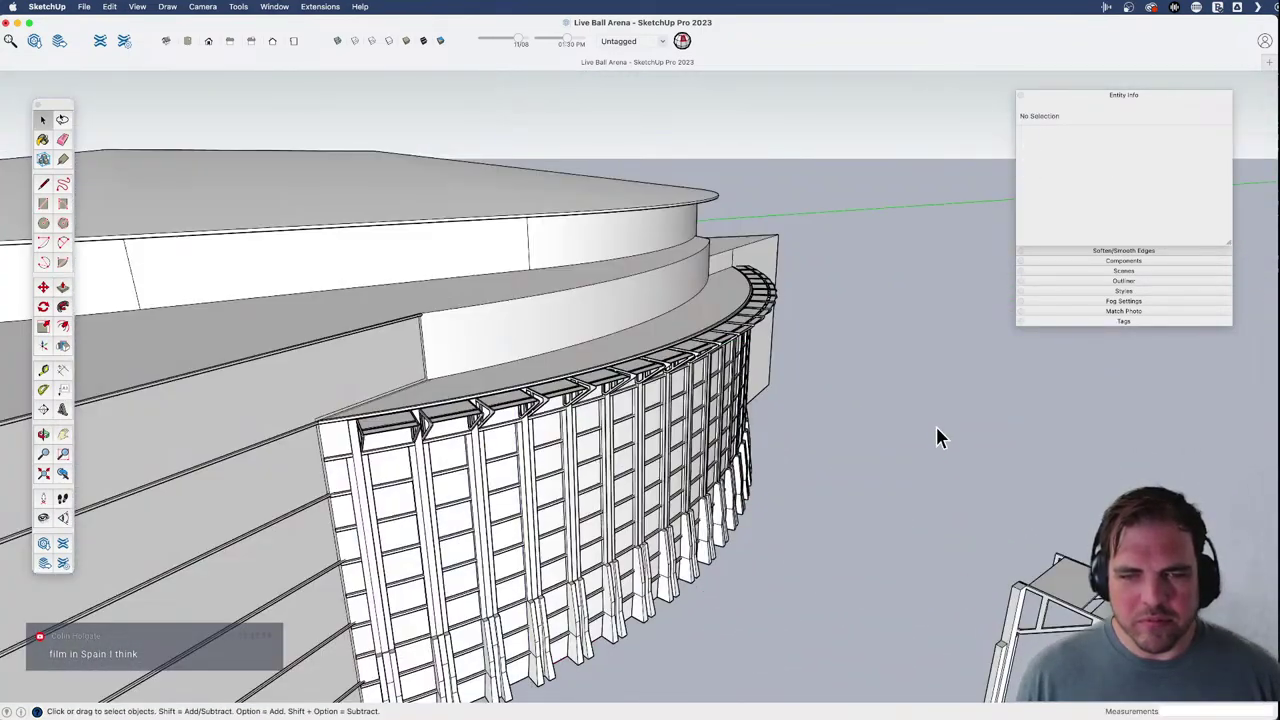
- Erase the freestanding column with its canopy that stands apart from the building
{"action": "scroll", "coordinate": [860, 440], "scroll_direction": "down", "scroll_amount": 5}
{"action": "middle_click_drag", "start_coordinate": [890, 520], "coordinate": [774, 431], "text": "shift"}
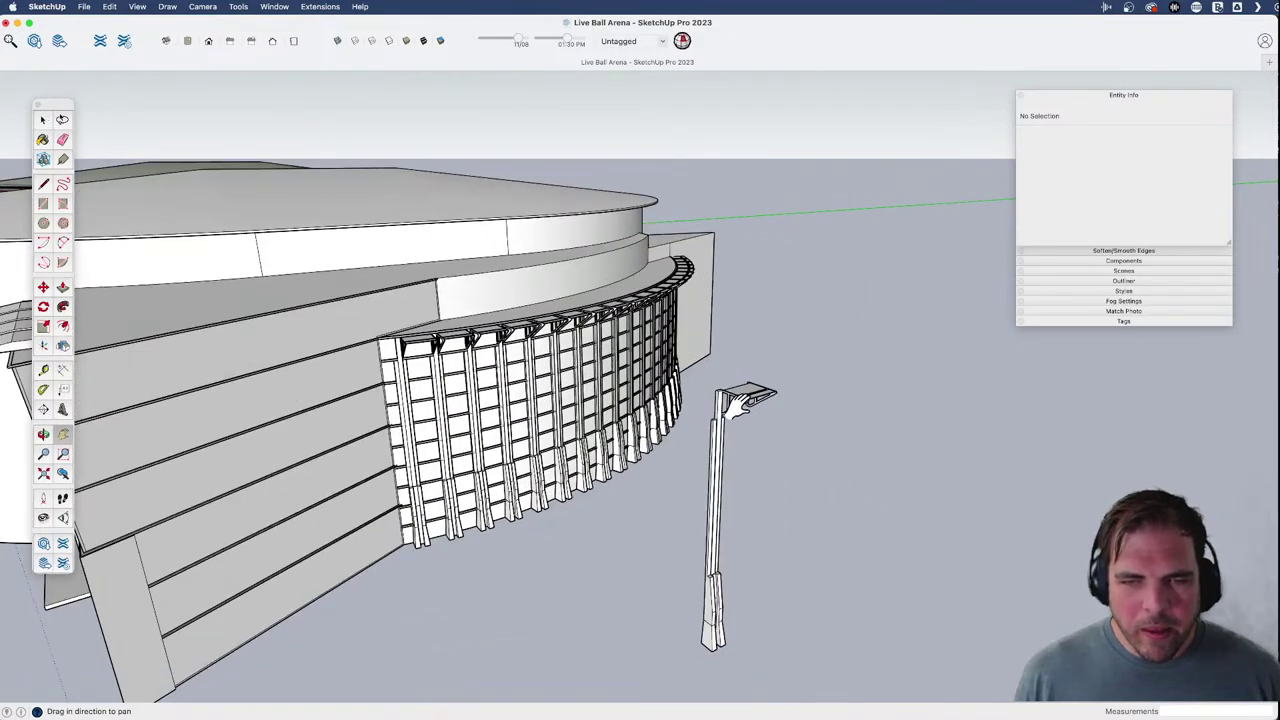
{"action": "key", "text": "e"}
{"action": "left_click", "coordinate": [737, 400]}
- Examine the curved facade with its row of canopies and the rest of the arena from several sides
{"action": "mouse_move", "coordinate": [620, 470]}
{"action": "middle_mouse_down", "text": "shift"}
{"action": "mouse_move", "coordinate": [674, 463]}
{"action": "mouse_move", "coordinate": [629, 276]}
{"action": "mouse_move", "coordinate": [831, 226]}
{"action": "mouse_move", "coordinate": [937, 303]}
{"action": "mouse_move", "coordinate": [266, 311]}
{"action": "mouse_move", "coordinate": [150, 347]}
{"action": "mouse_move", "coordinate": [346, 491]}
{"action": "mouse_move", "coordinate": [615, 470]}
{"action": "mouse_move", "coordinate": [523, 486]}
{"action": "mouse_move", "coordinate": [640, 430]}
{"action": "mouse_move", "coordinate": [650, 447]}
{"action": "middle_mouse_up", "text": "shift"}
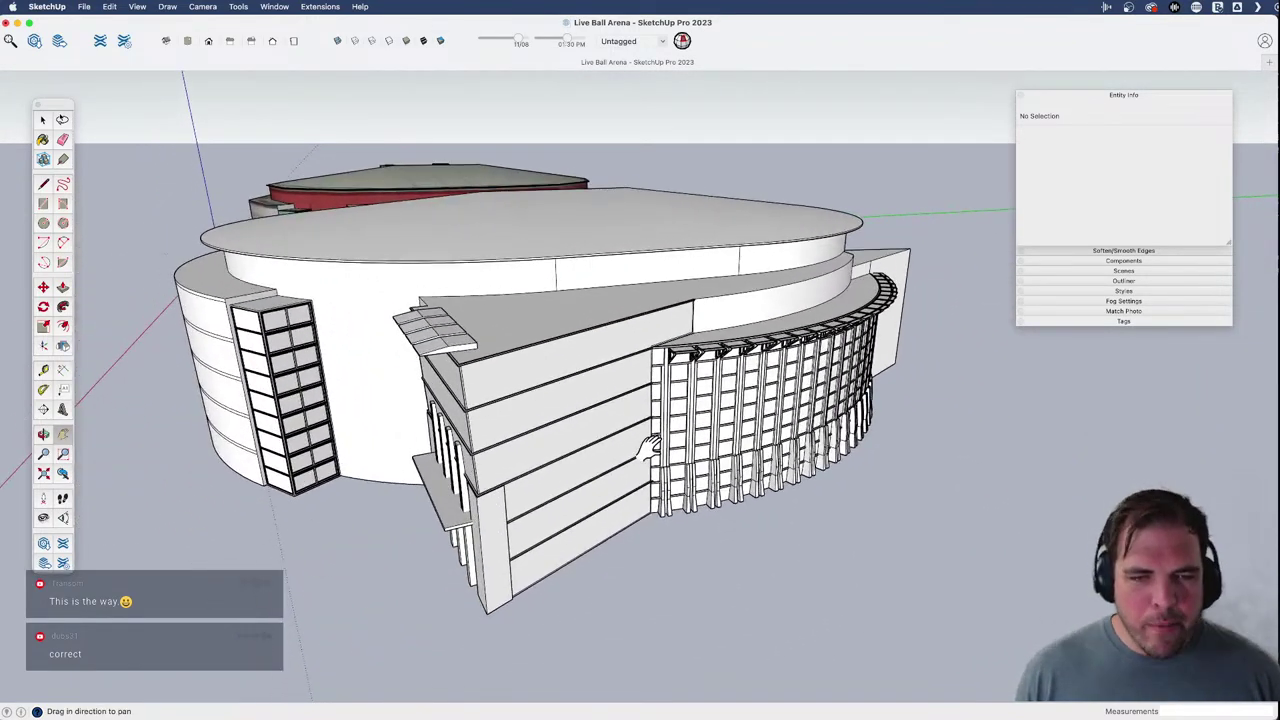
{"action": "middle_click_drag", "start_coordinate": [798, 435], "coordinate": [491, 440], "text": "shift"}
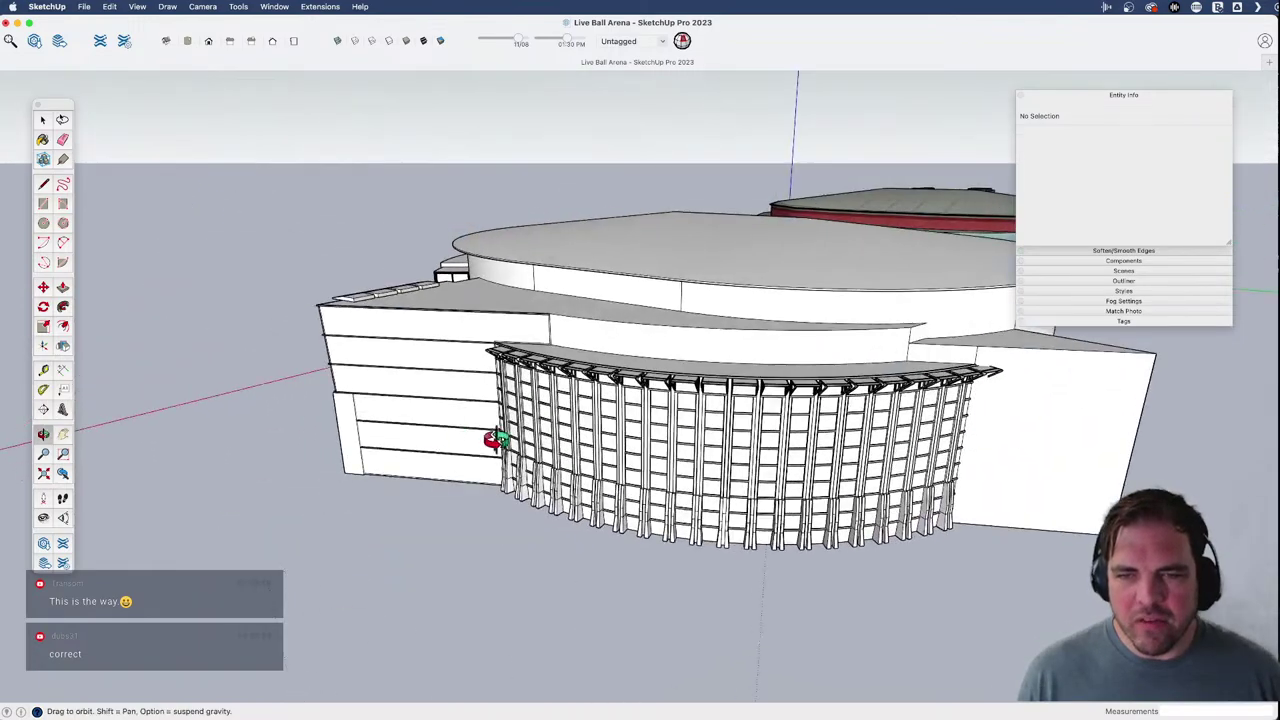
{"action": "middle_click_drag", "start_coordinate": [770, 475], "coordinate": [420, 429], "text": "shift"}
{"action": "scroll", "coordinate": [734, 504], "scroll_direction": "up", "scroll_amount": 3}
{"action": "middle_click_drag", "start_coordinate": [733, 505], "coordinate": [687, 515]}
{"action": "scroll", "coordinate": [700, 451], "scroll_direction": "down", "scroll_amount": 4}
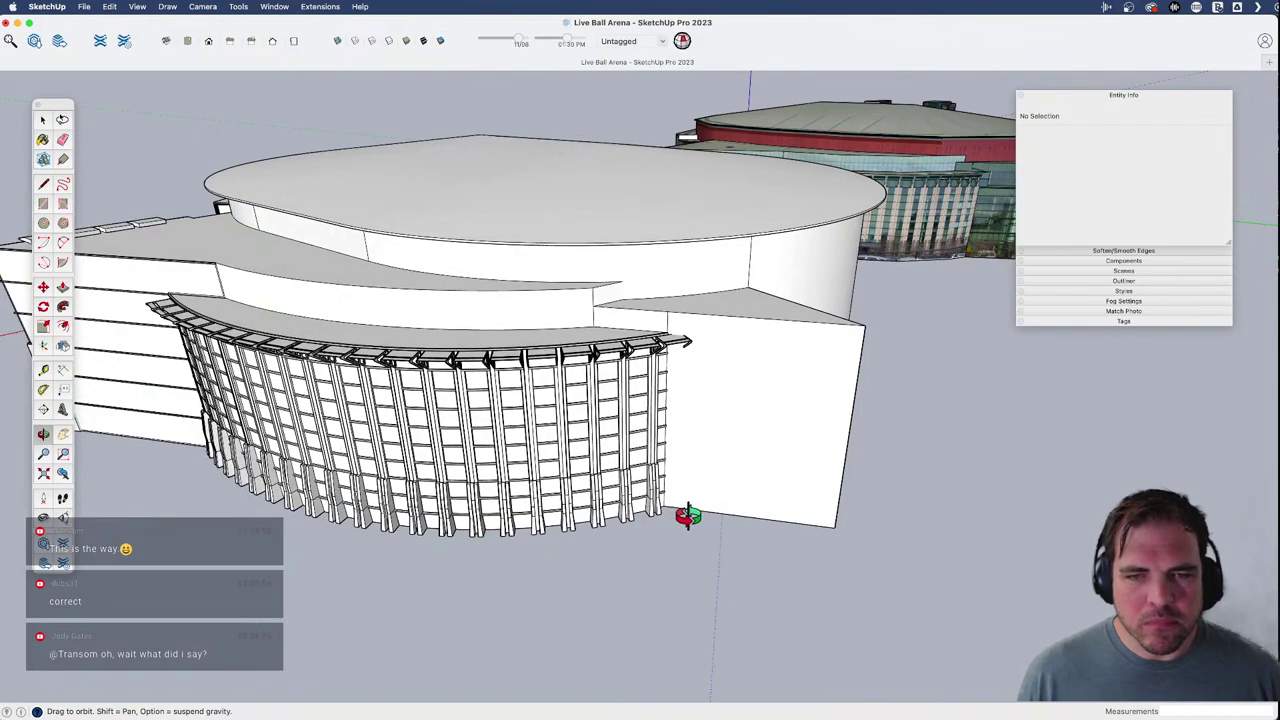
{"action": "middle_click_drag", "start_coordinate": [357, 422], "coordinate": [616, 451], "text": "shift"}
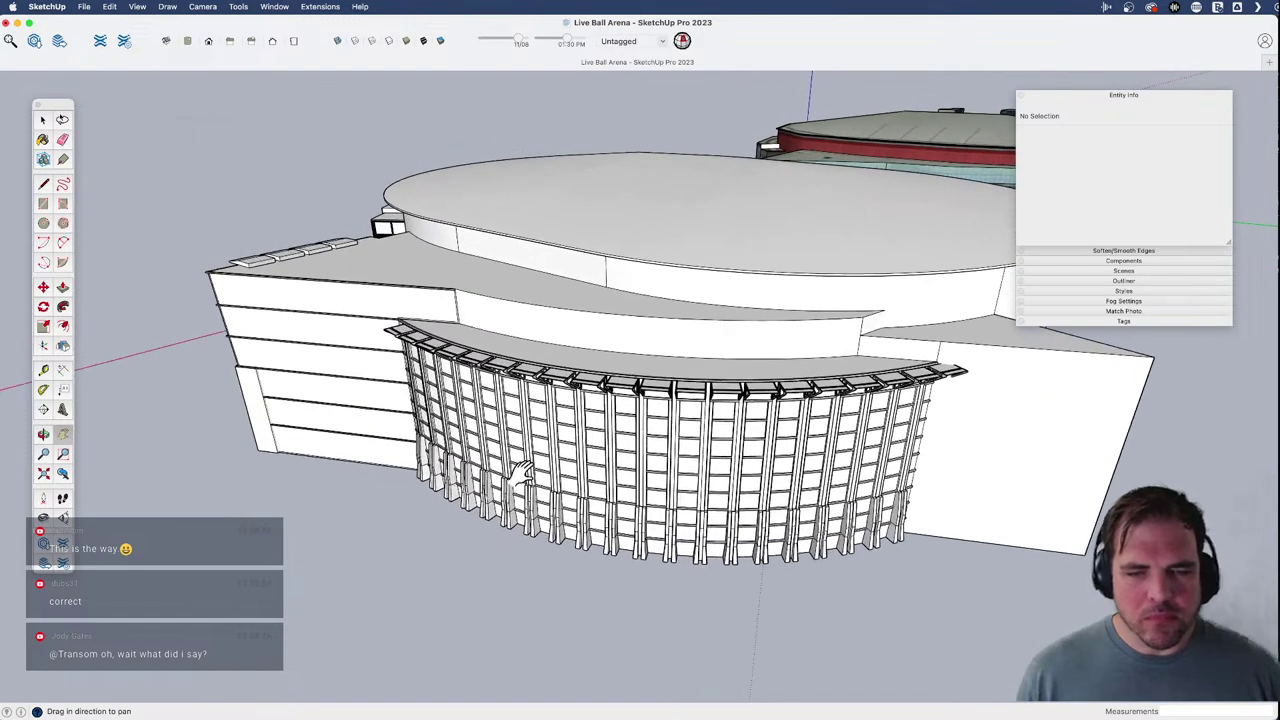
- Switch to Street View in Chrome and move along the street to examine the arena's glass corner and window tower
{"action": "key", "text": "super+Tab"}
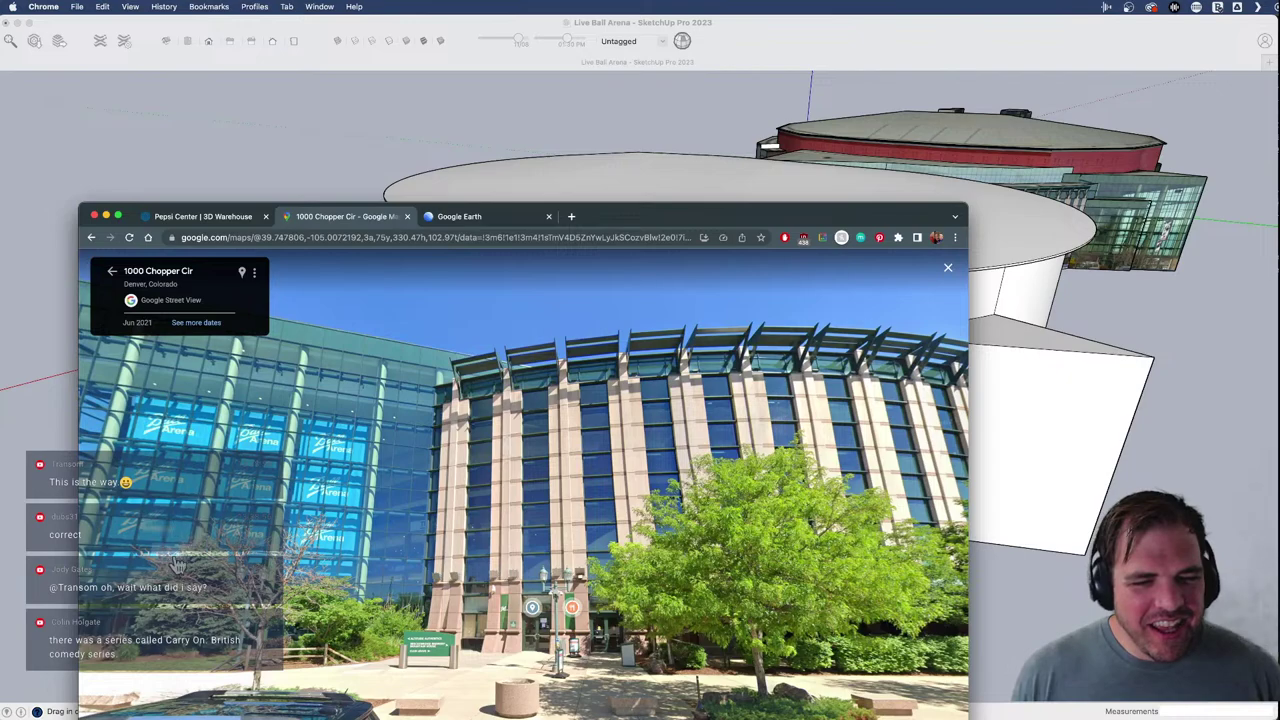
{"action": "left_click_drag", "start_coordinate": [397, 620], "coordinate": [686, 534]}
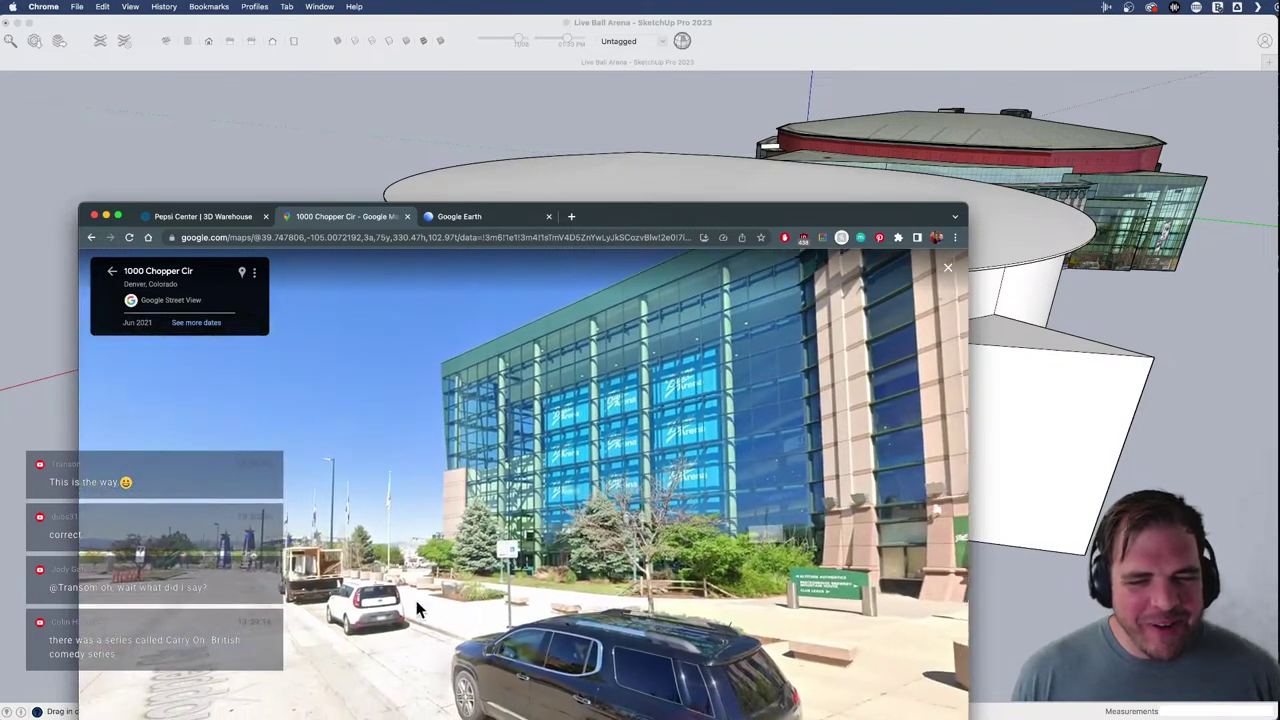
{"action": "left_click", "coordinate": [296, 616]}
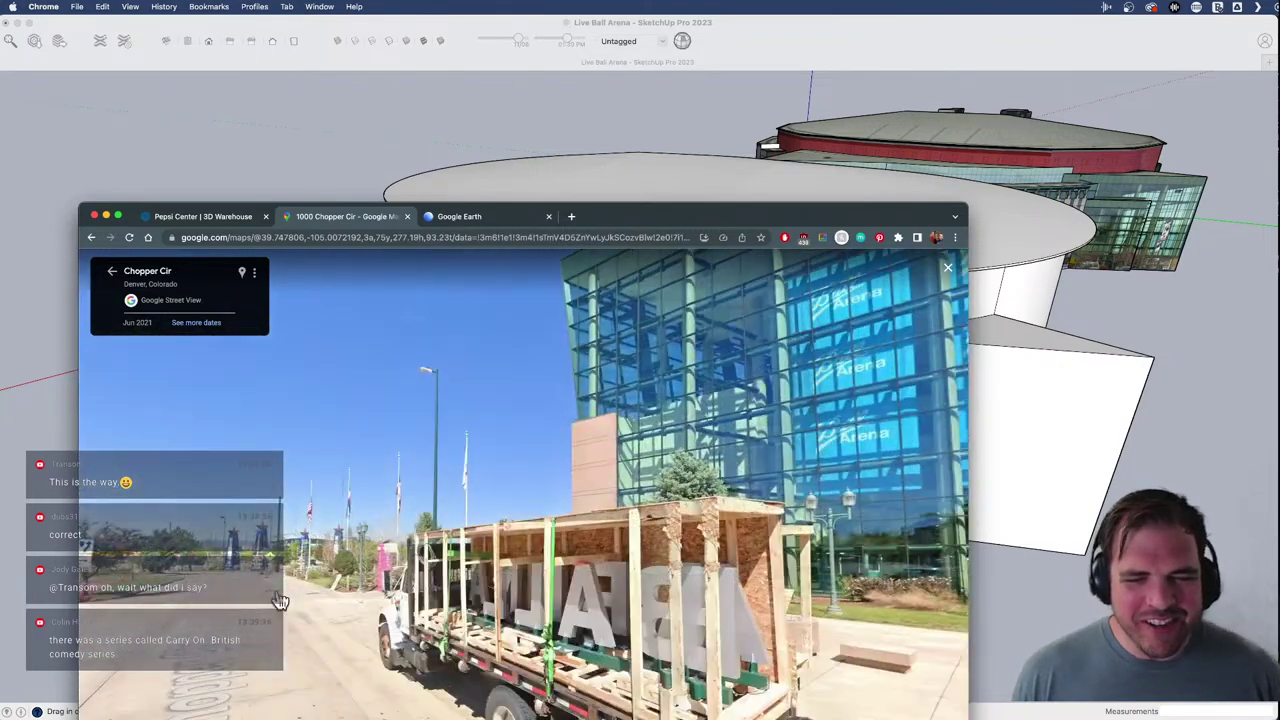
{"action": "left_click", "coordinate": [307, 647]}
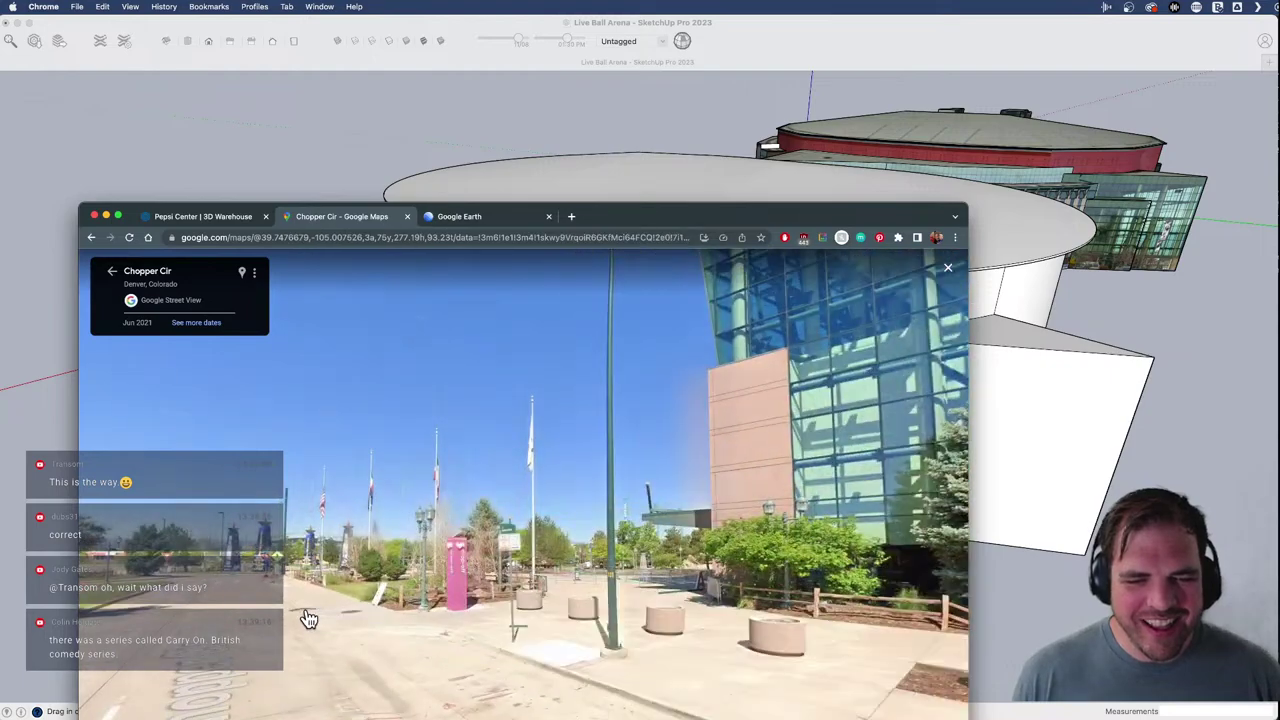
{"action": "left_click", "coordinate": [311, 612]}
{"action": "left_click", "coordinate": [349, 620]}
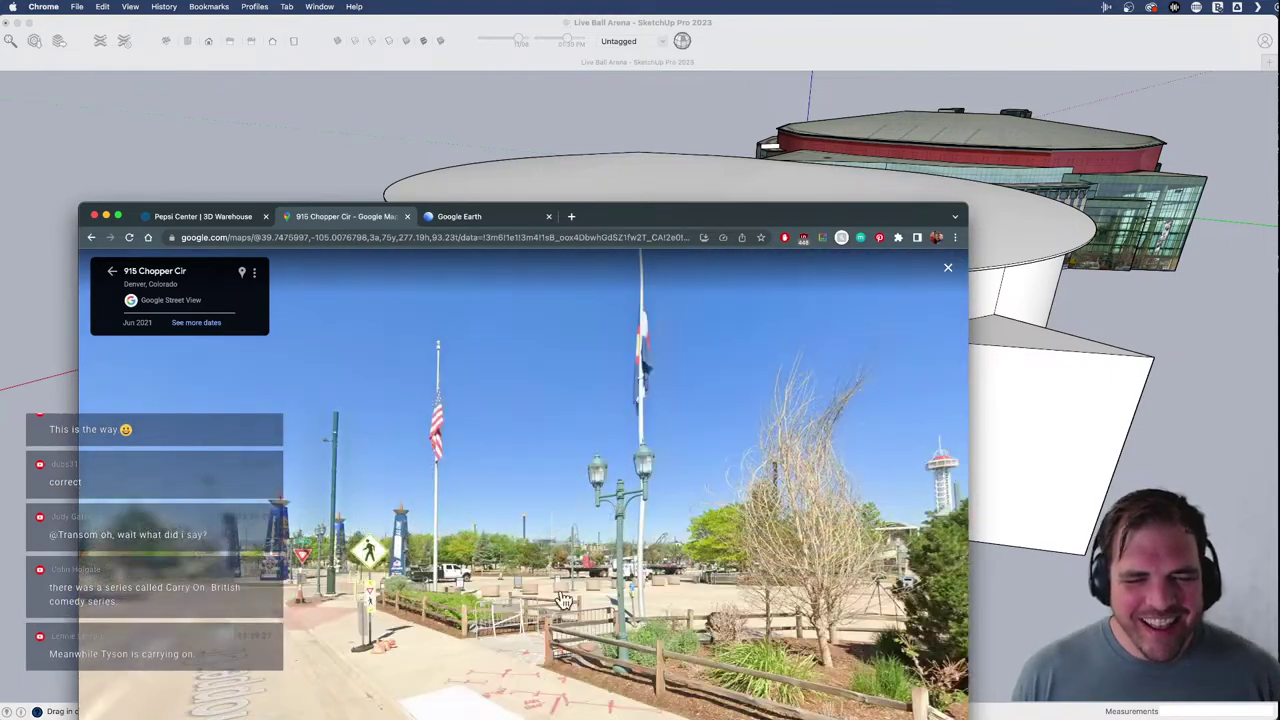
{"action": "left_click_drag", "start_coordinate": [349, 620], "coordinate": [288, 628]}
{"action": "left_click_drag", "start_coordinate": [900, 650], "coordinate": [642, 567]}
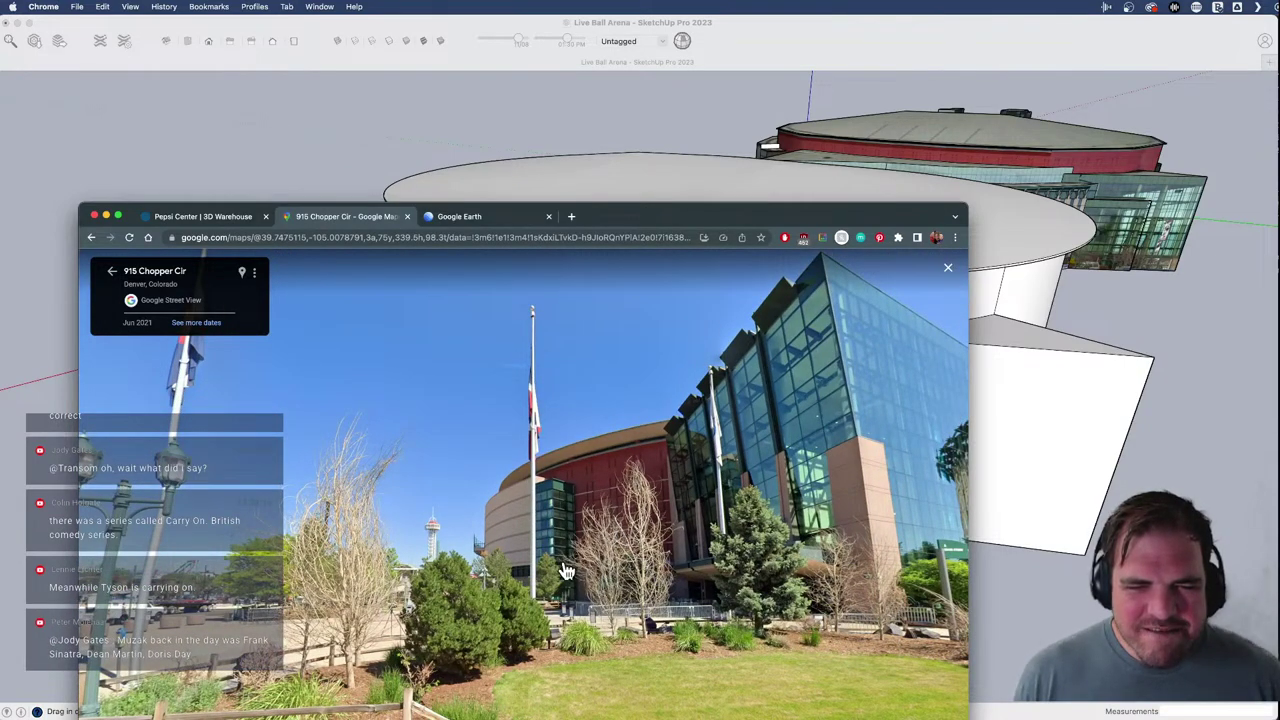
- Switch back to SketchUp, select every other glass component on the window tower, starting with the topmost, and make the five unique
{"action": "left_click", "coordinate": [395, 165]}
{"action": "mouse_move", "coordinate": [462, 407]}
{"action": "middle_mouse_down"}
{"action": "mouse_move", "coordinate": [622, 447]}
{"action": "mouse_move", "coordinate": [500, 491]}
{"action": "mouse_move", "coordinate": [406, 463]}
{"action": "mouse_move", "coordinate": [609, 449]}
{"action": "mouse_move", "coordinate": [590, 482]}
{"action": "mouse_move", "coordinate": [463, 449]}
{"action": "middle_mouse_up"}
{"action": "scroll", "coordinate": [567, 472], "scroll_direction": "up", "scroll_amount": 10}
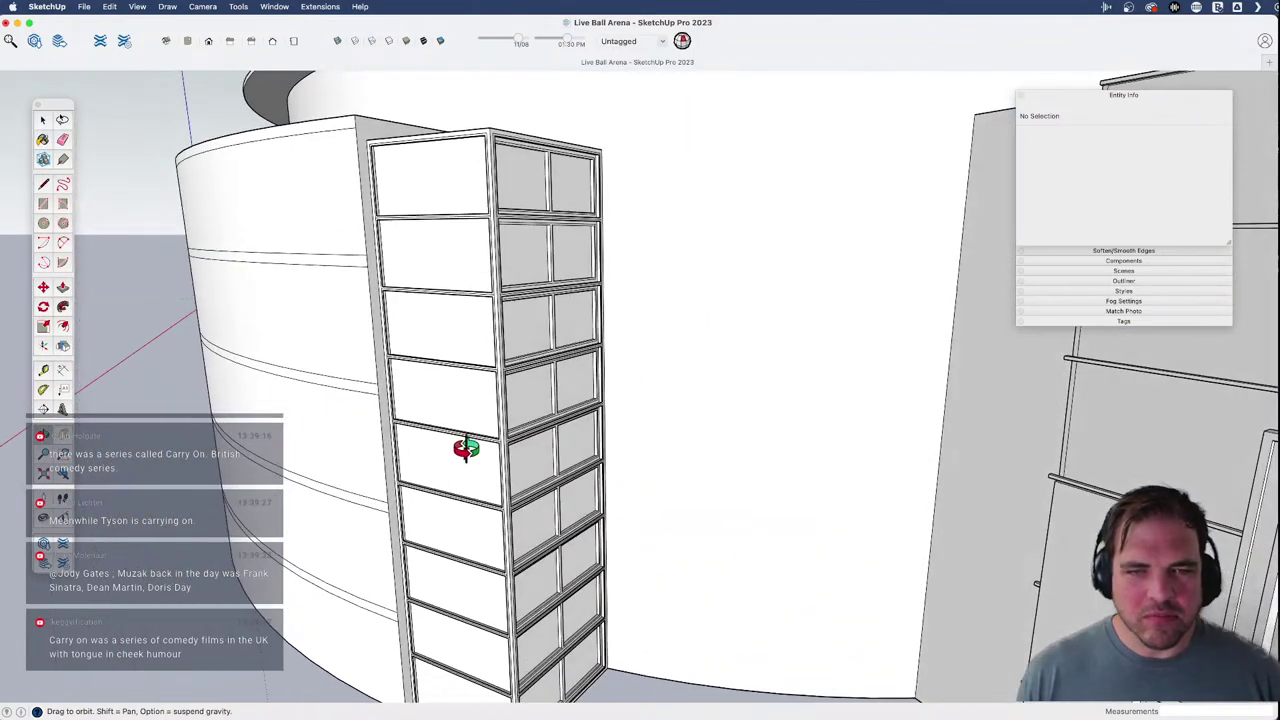
{"action": "left_click", "coordinate": [557, 246]}
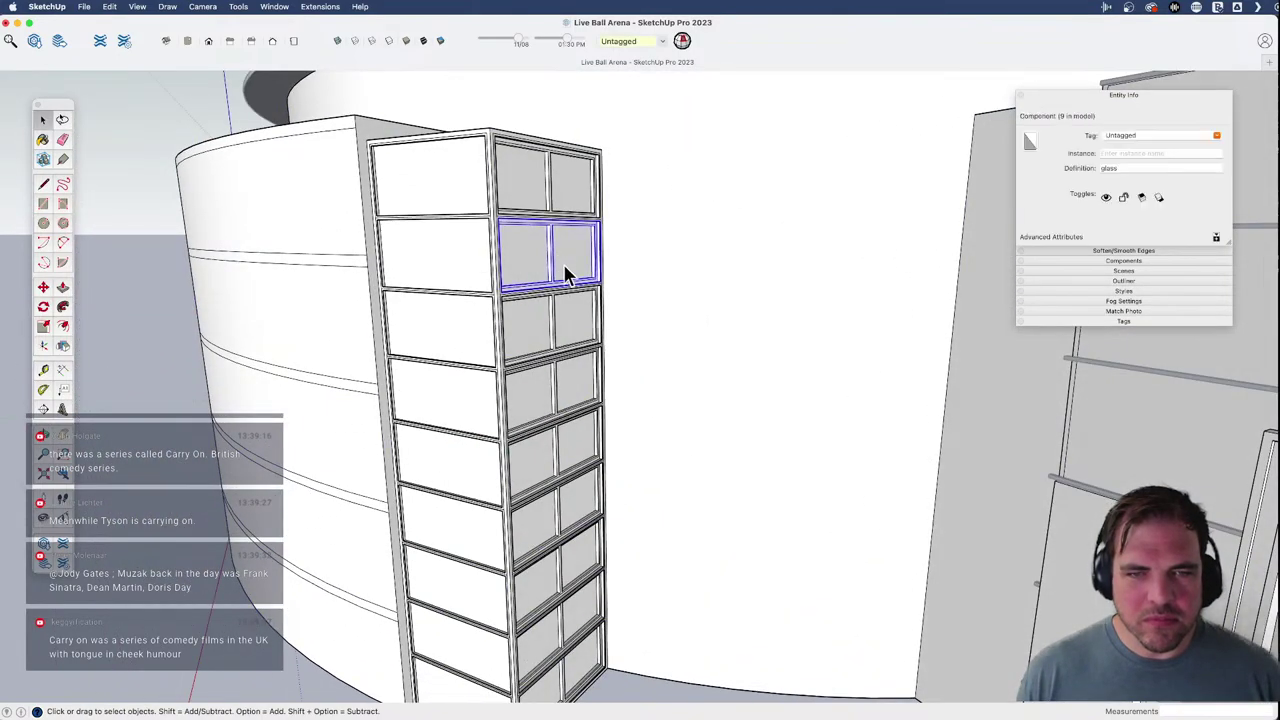
{"action": "scroll", "coordinate": [519, 270], "scroll_direction": "down", "scroll_amount": 3}
{"action": "middle_click_drag", "start_coordinate": [519, 270], "coordinate": [513, 260], "text": "shift"}
{"action": "scroll", "coordinate": [514, 260], "scroll_direction": "down", "scroll_amount": 1}
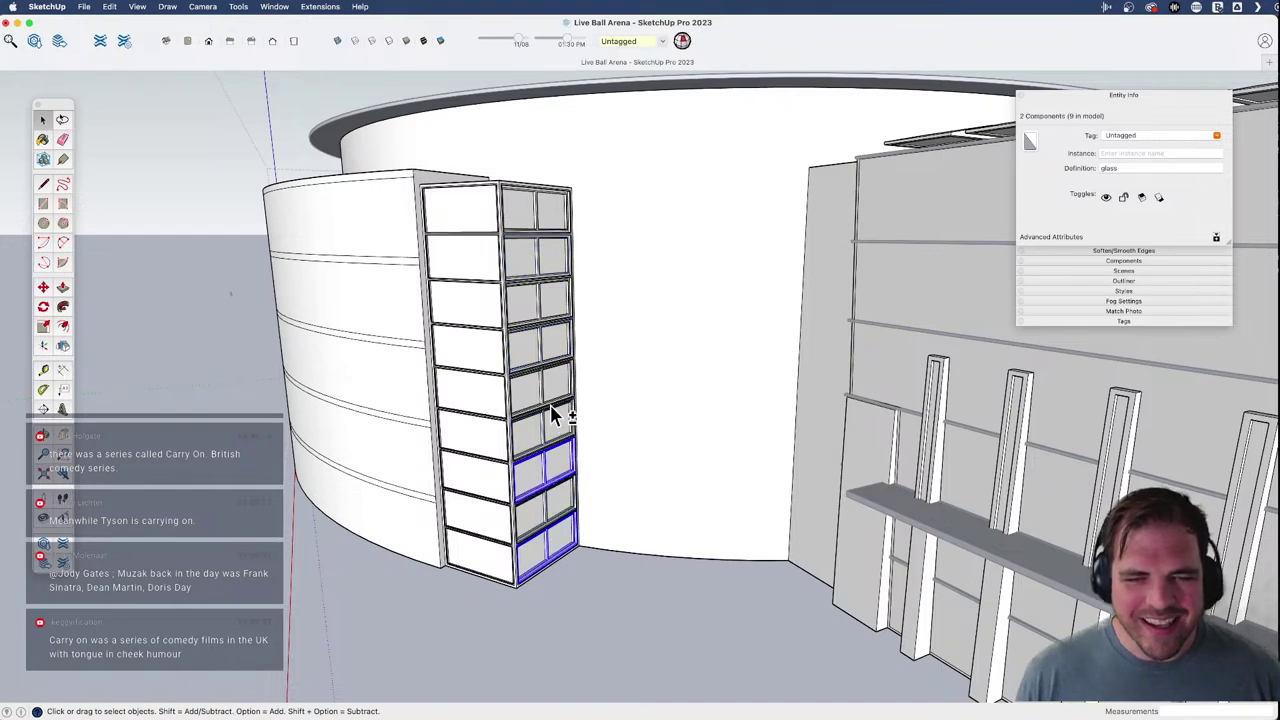
{"action": "right_click", "coordinate": [549, 216]}
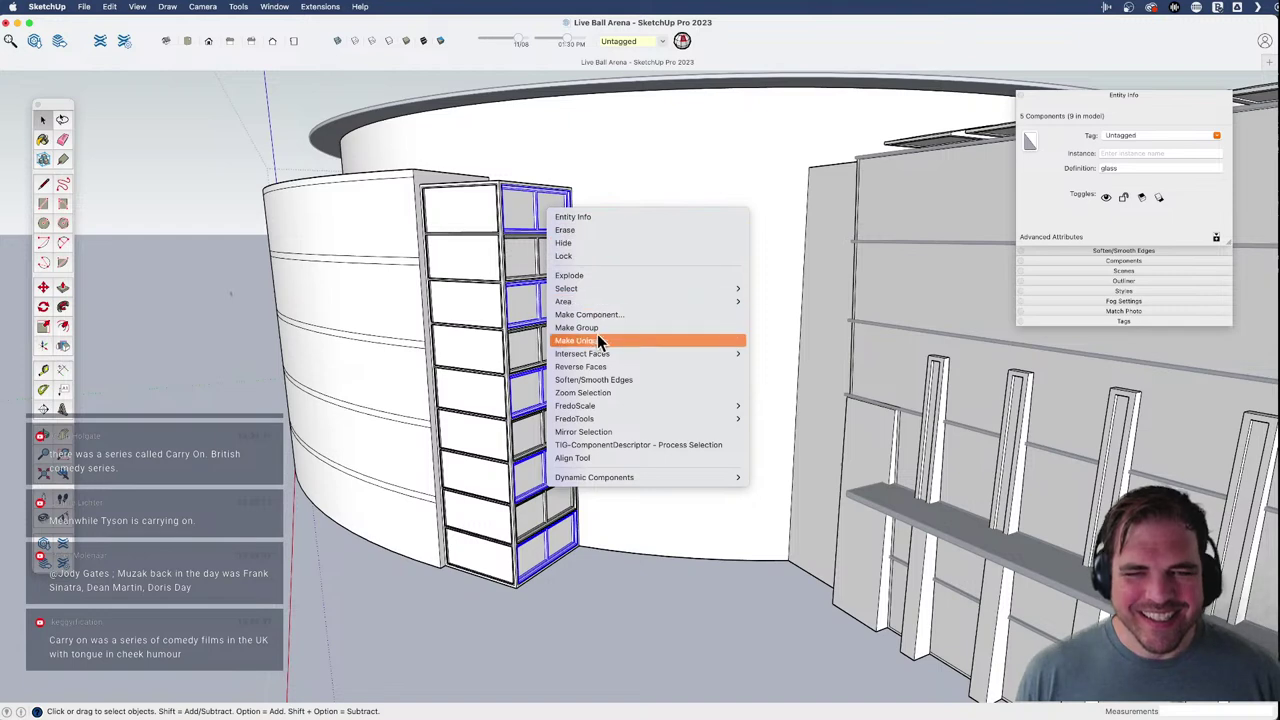
{"action": "left_click", "coordinate": [595, 340]}
- Open the topmost unique glass component and Push/Pull its wider pane face about 8 3/8 inches to the frame
{"action": "double_click", "coordinate": [551, 223]}
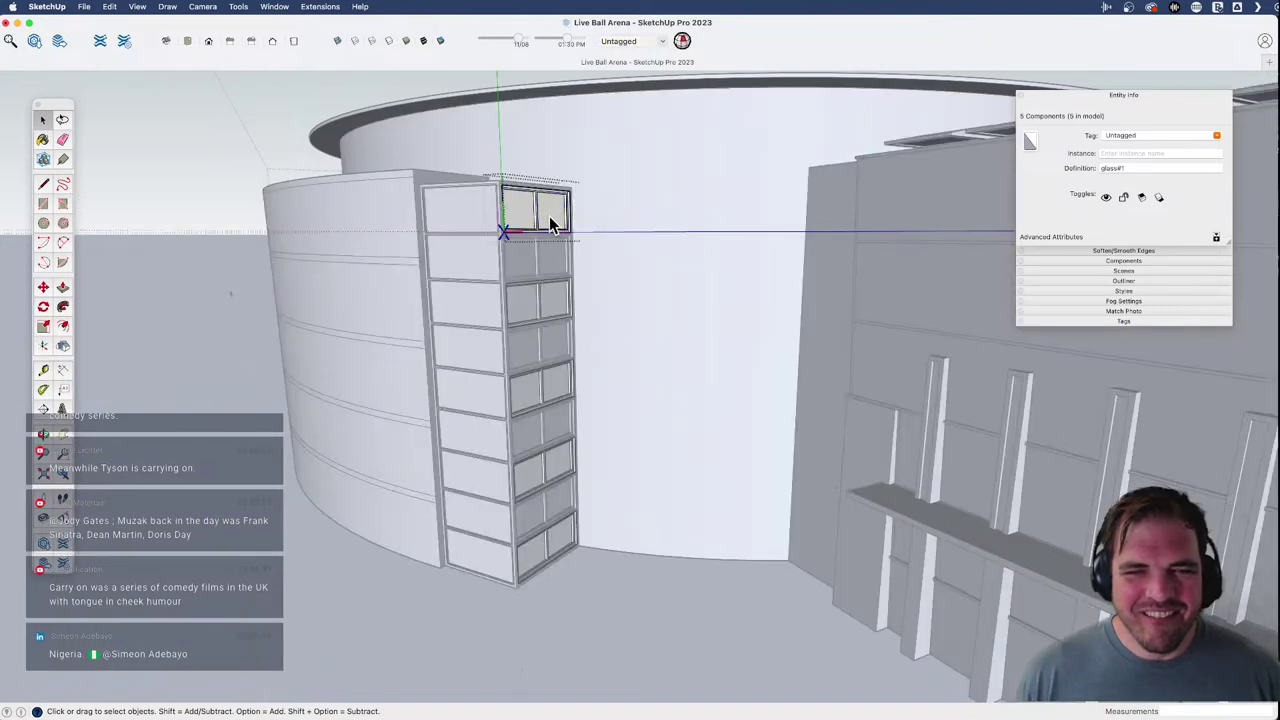
{"action": "key", "text": "p"}
{"action": "left_click", "coordinate": [549, 226]}
{"action": "scroll", "coordinate": [543, 229], "scroll_direction": "up", "scroll_amount": 3}
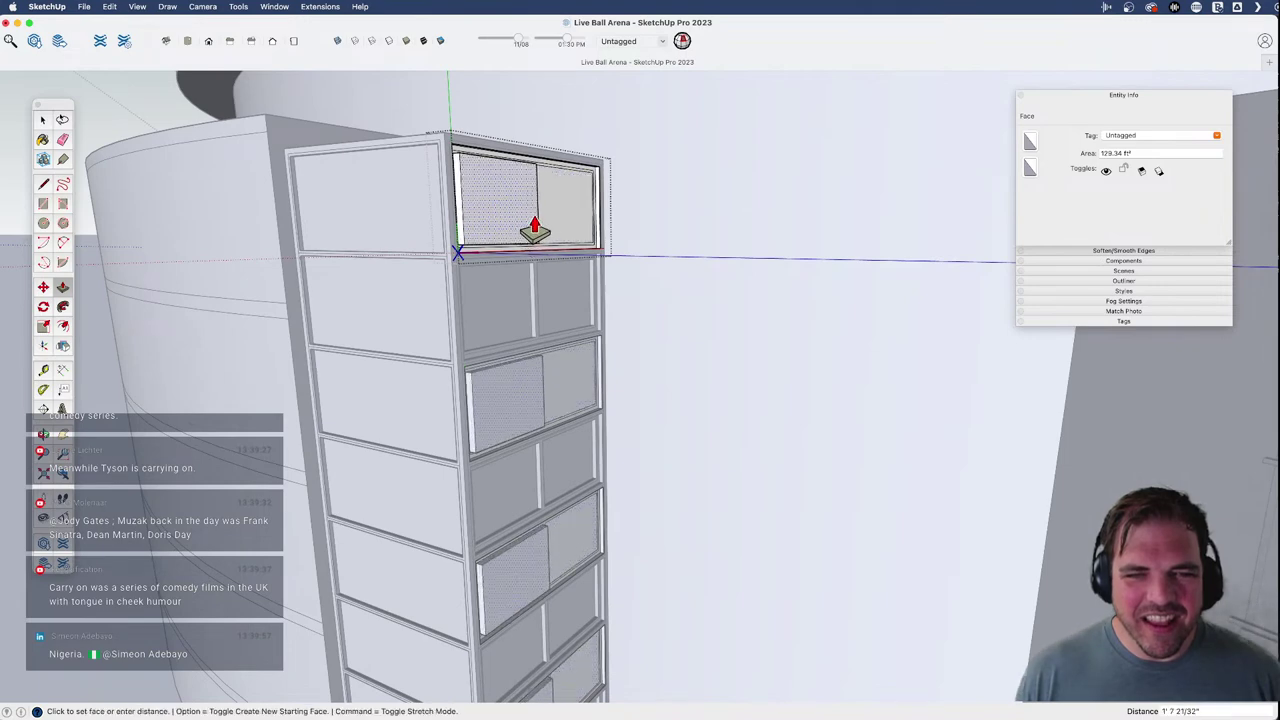
{"action": "scroll", "coordinate": [517, 258], "scroll_direction": "up", "scroll_amount": 2}
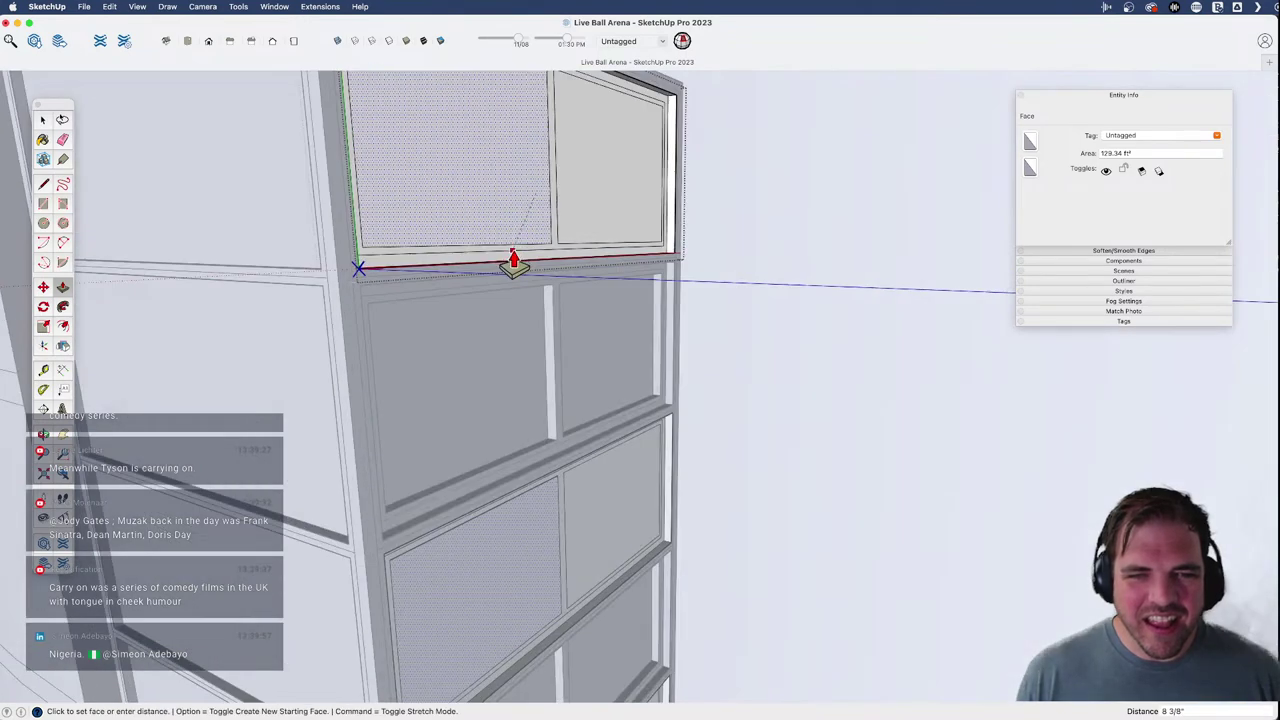
{"action": "left_click", "coordinate": [514, 260]}
- Delete both pane faces together with their bounding edges inside the unique glass component
{"action": "middle_click_drag", "start_coordinate": [547, 226], "coordinate": [446, 306], "text": "shift"}
{"action": "key", "text": "space"}
{"action": "double_click", "coordinate": [489, 206]}
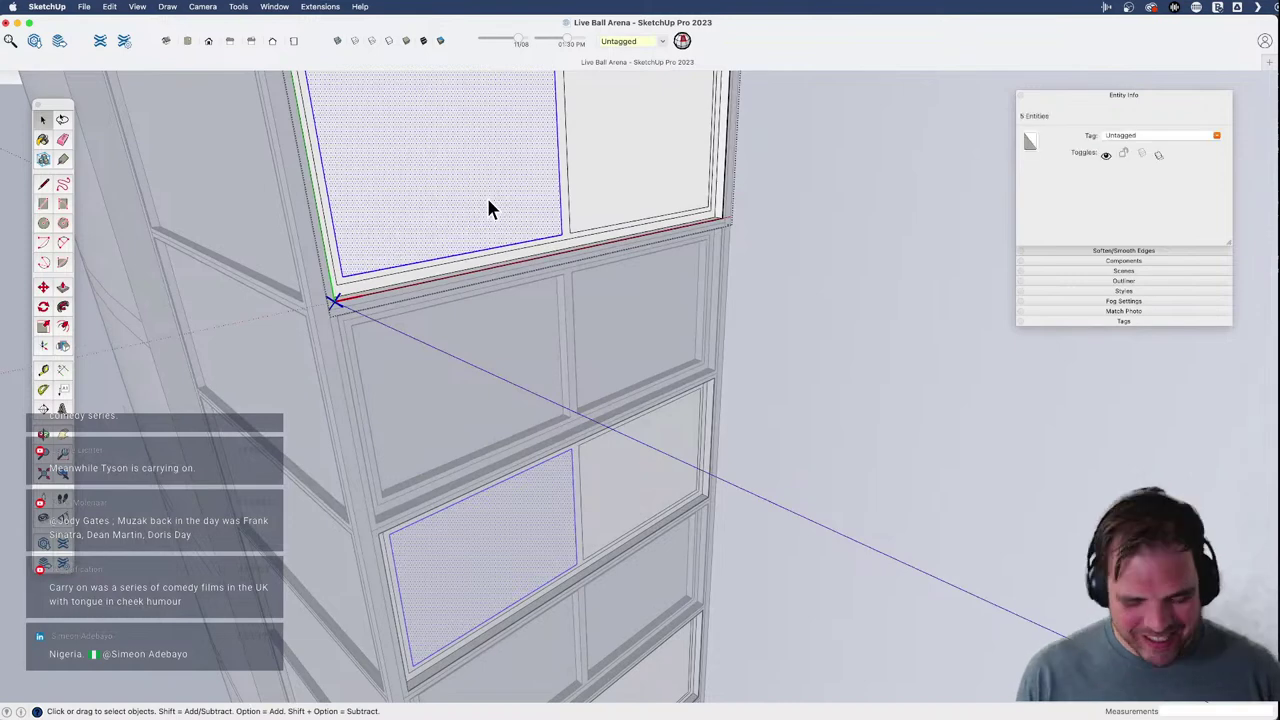
{"action": "key", "text": "Delete"}
{"action": "double_click", "coordinate": [598, 198]}
{"action": "key", "text": "Delete"}
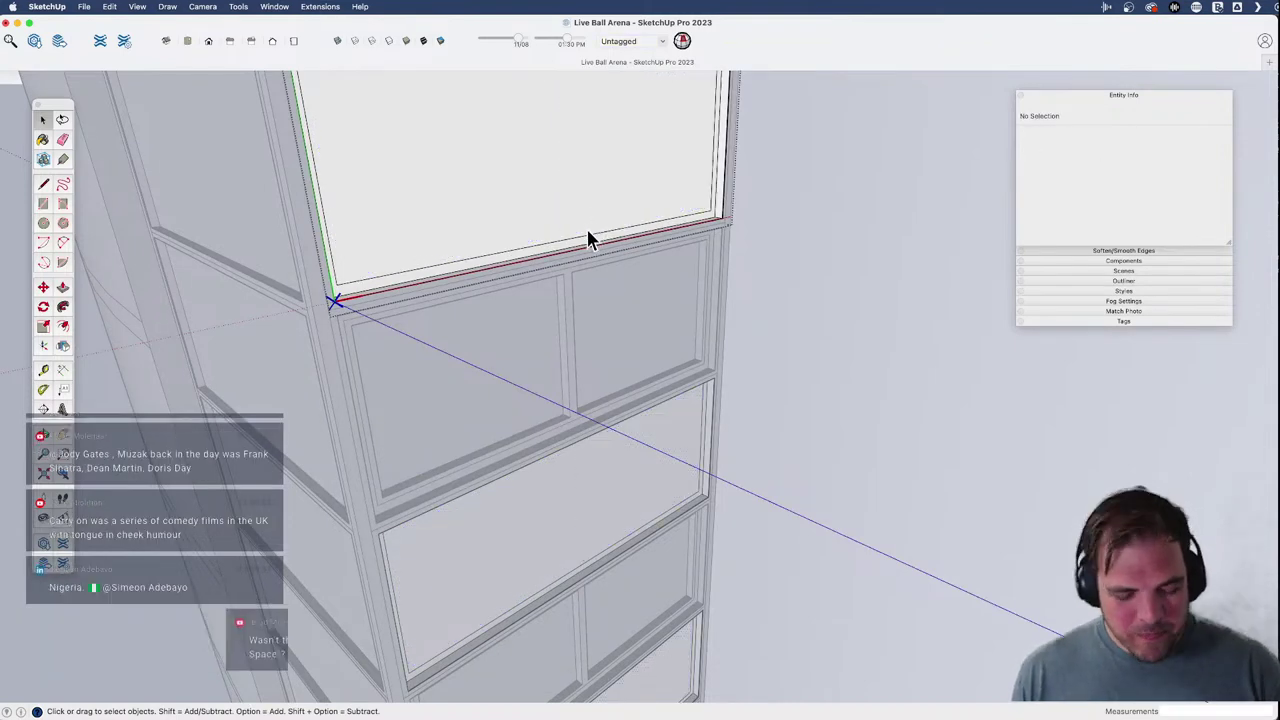
{"action": "scroll", "coordinate": [596, 300], "scroll_direction": "down", "scroll_amount": 3}
{"action": "middle_click_drag", "start_coordinate": [543, 338], "coordinate": [508, 374], "text": "shift"}
{"action": "middle_click_drag", "start_coordinate": [508, 374], "coordinate": [611, 346]}
{"action": "scroll", "coordinate": [592, 281], "scroll_direction": "up", "scroll_amount": 3}
{"action": "middle_click_drag", "start_coordinate": [592, 283], "coordinate": [591, 281]}
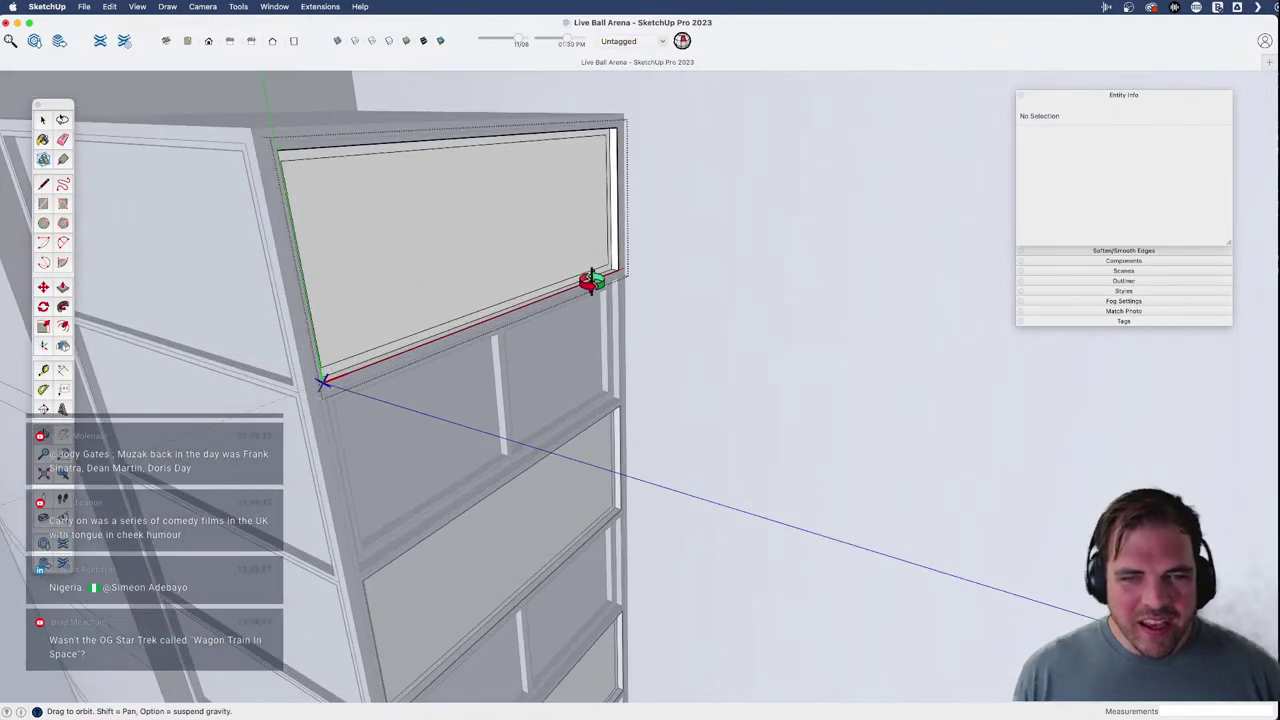
{"action": "key", "text": "p"}
{"action": "left_click", "coordinate": [596, 273]}
{"action": "key", "text": "space"}
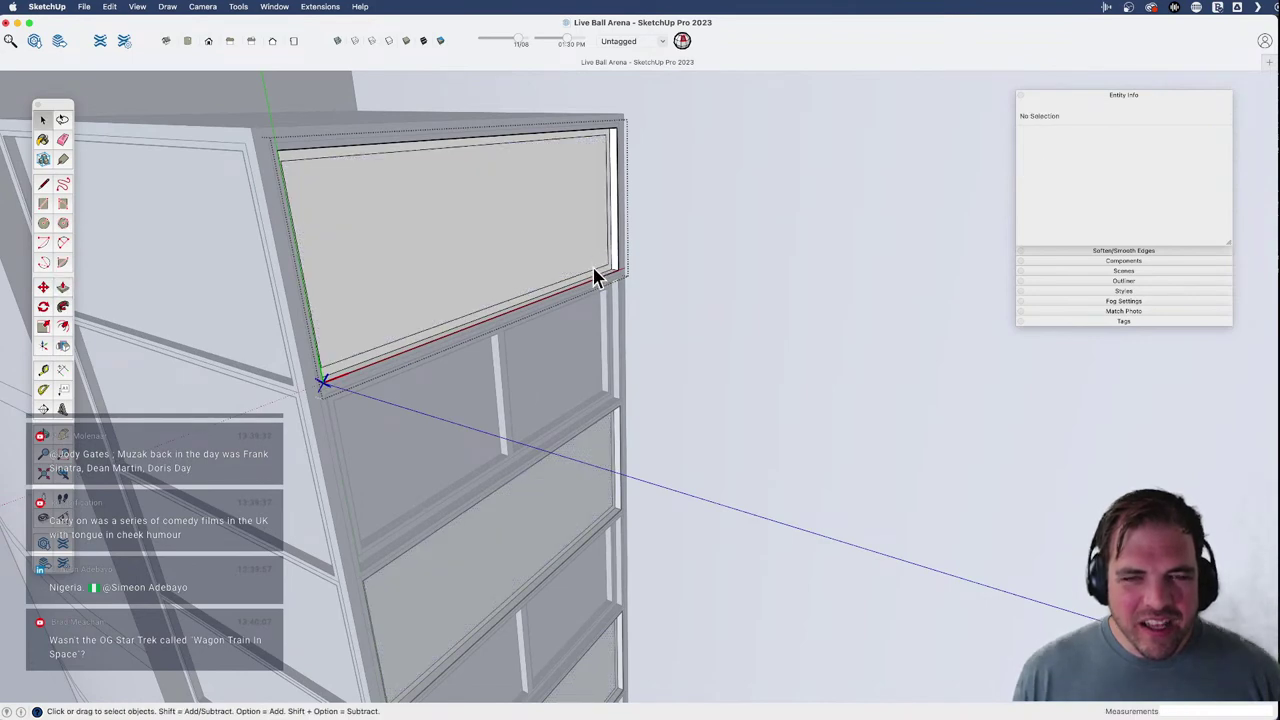
- Push/Pull the pane face of the open topmost glass component inward about 4 7/16 inches
{"action": "scroll", "coordinate": [607, 250], "scroll_direction": "up", "scroll_amount": 3}
{"action": "double_click", "coordinate": [563, 297]}
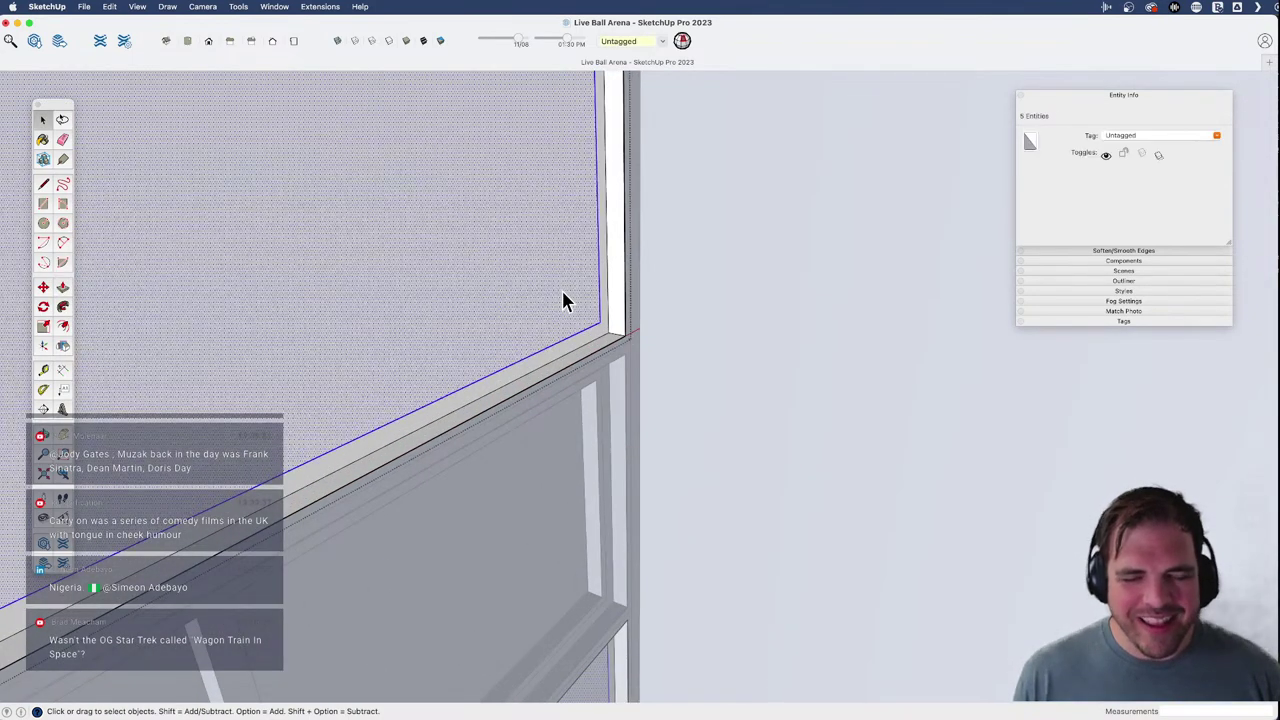
{"action": "scroll", "coordinate": [564, 299], "scroll_direction": "down", "scroll_amount": 2}
{"action": "key", "text": "p"}
{"action": "left_click", "coordinate": [565, 305]}
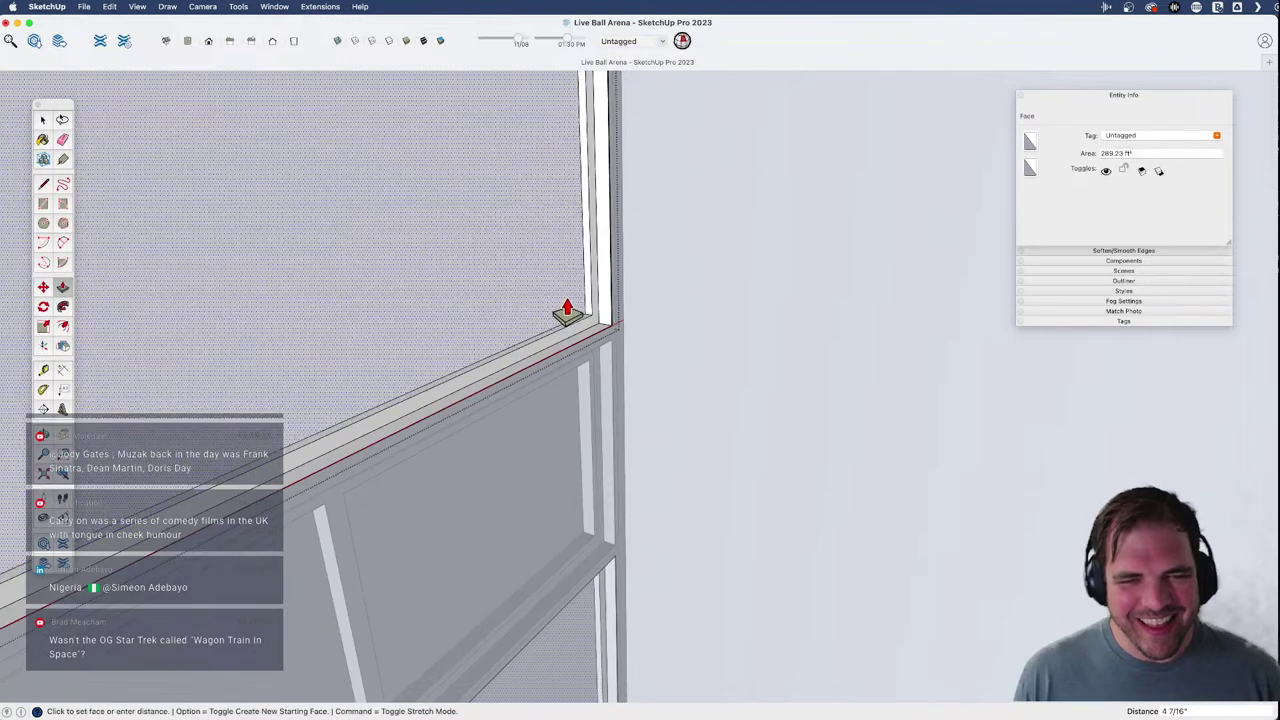
{"action": "left_click", "coordinate": [568, 308]}
- Mix a dark blue-grey colour and paint the recessed pane face of the topmost glass component with it
{"action": "scroll", "coordinate": [570, 311], "scroll_direction": "down", "scroll_amount": 7}
{"action": "middle_click_drag", "start_coordinate": [580, 326], "coordinate": [552, 230], "text": "shift"}
{"action": "key", "text": "space"}
{"action": "left_click", "coordinate": [43, 140]}
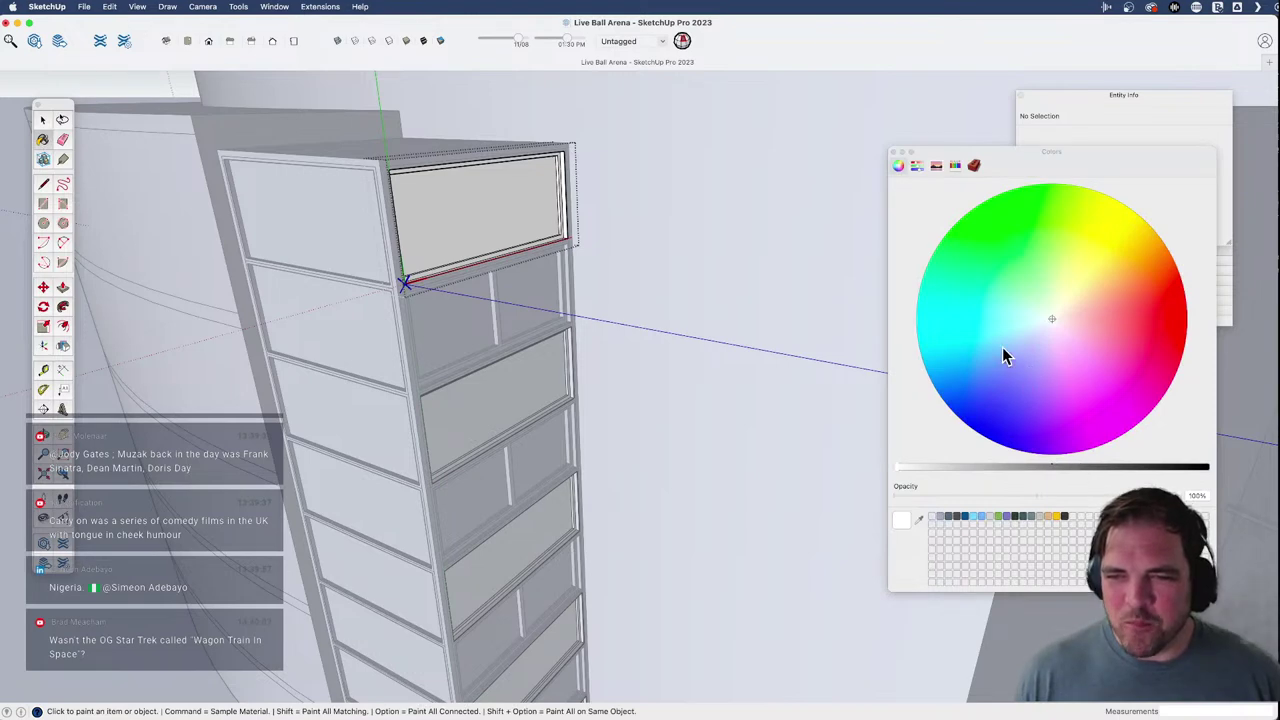
{"action": "left_click", "coordinate": [1014, 338]}
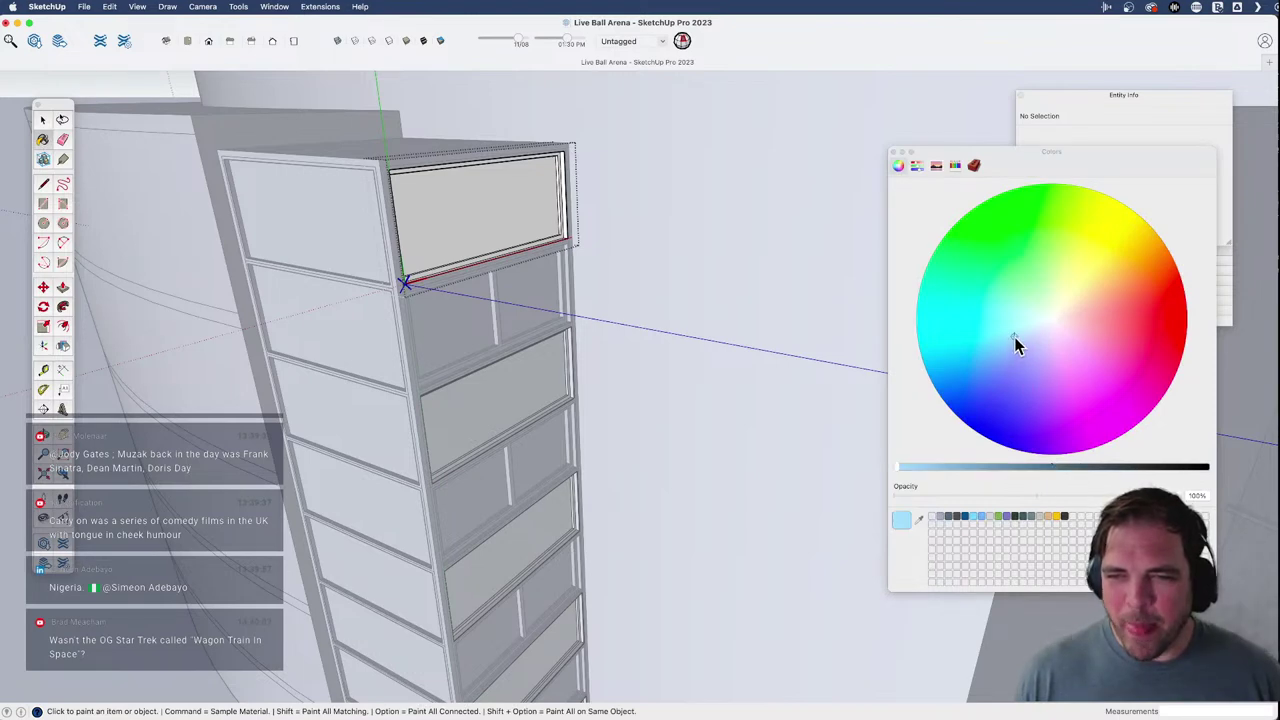
{"action": "left_click", "coordinate": [1091, 468]}
{"action": "left_click", "coordinate": [495, 212]}
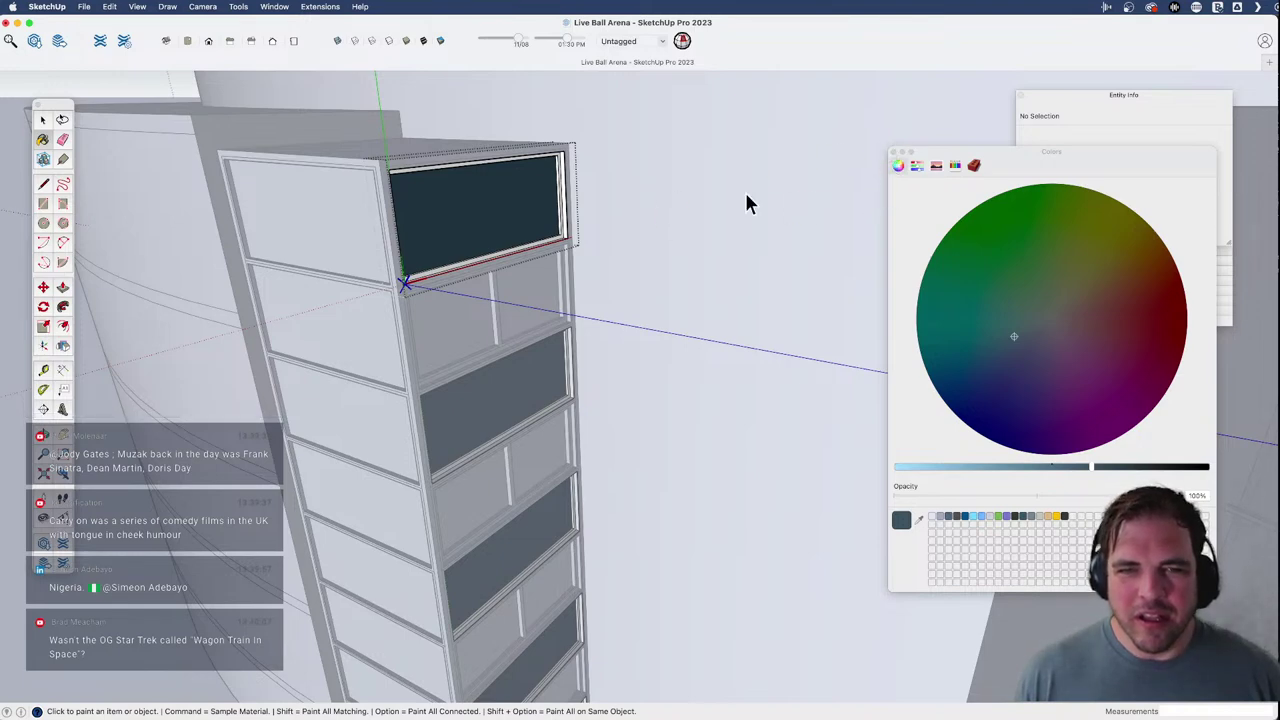
- Select all geometry inside the topmost glass component and paint it a lighter, medium blue-grey
{"action": "key", "text": "space"}
{"action": "triple_click", "coordinate": [549, 224]}
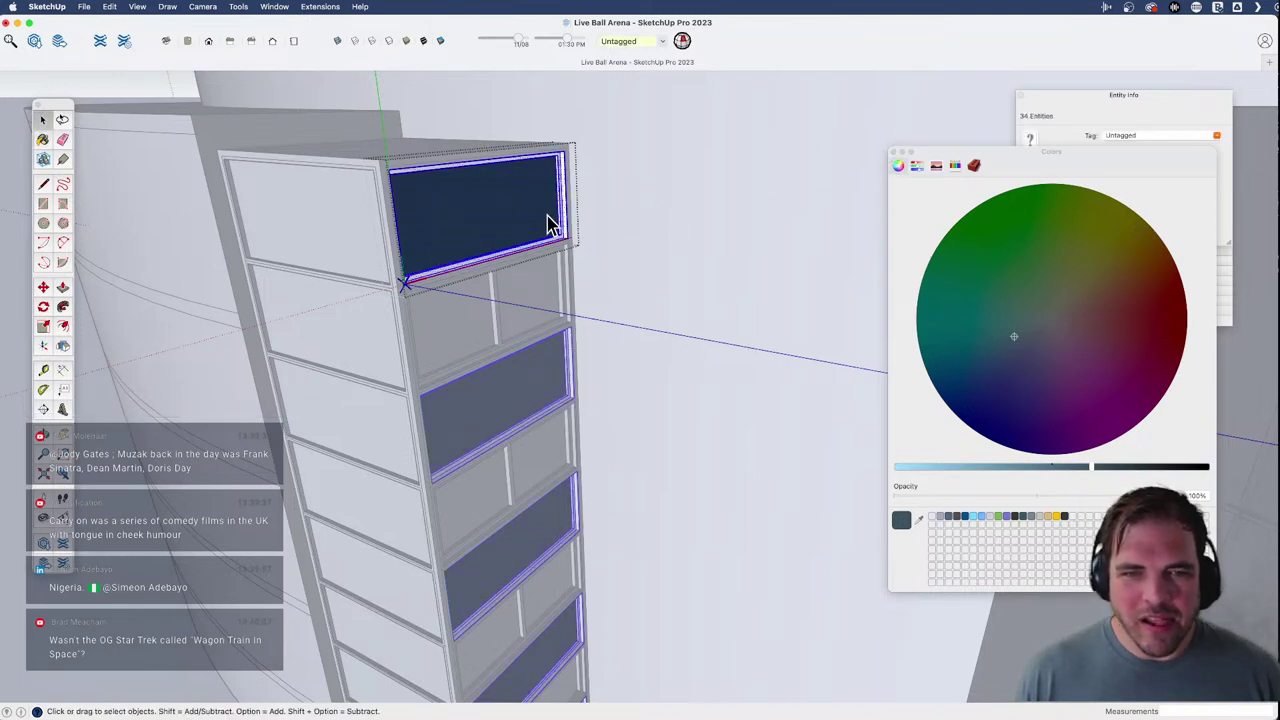
{"action": "left_click", "coordinate": [1005, 467]}
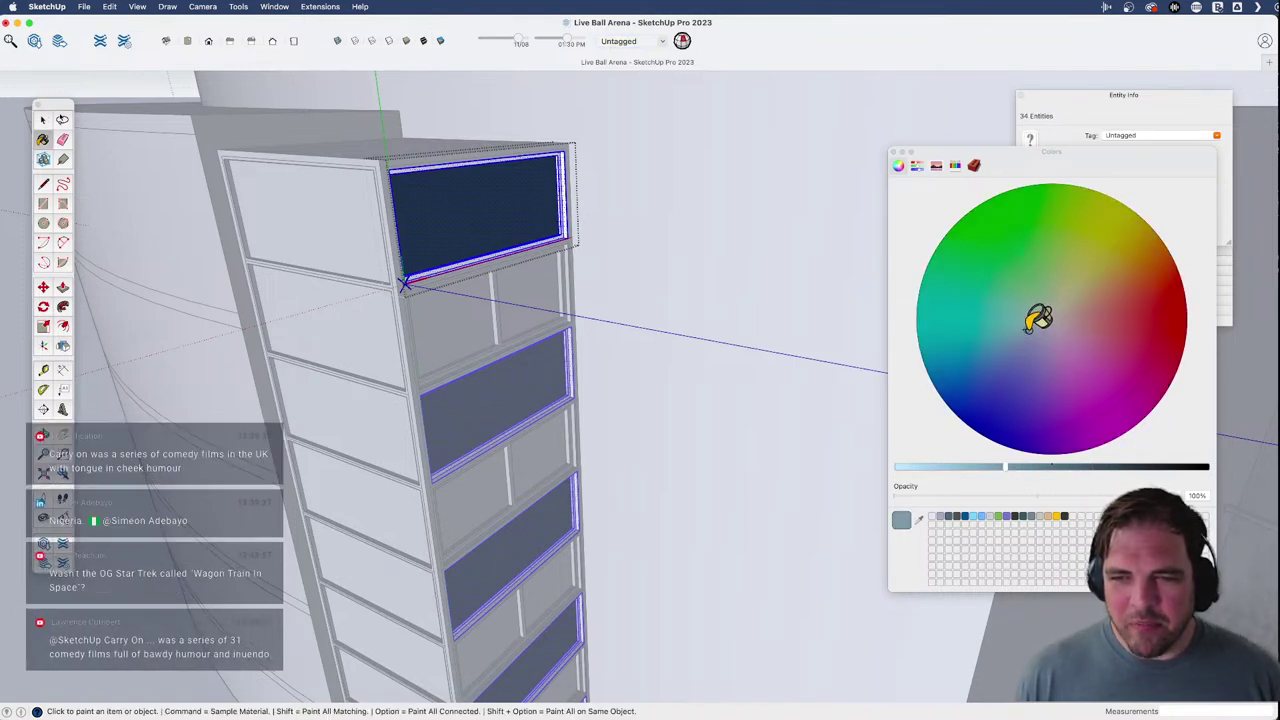
{"action": "left_click", "coordinate": [515, 215]}
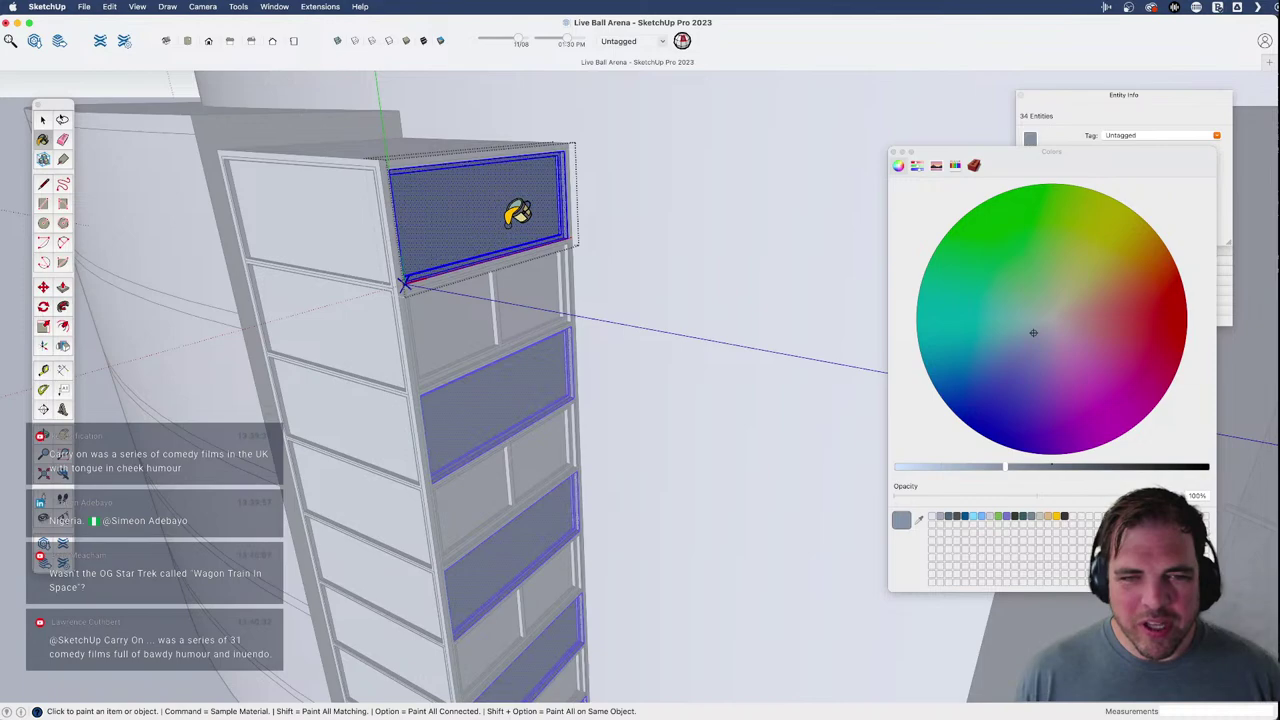
- Paint only the pane face of the topmost glass component a darker blue-grey and close the component
{"action": "key", "text": "space"}
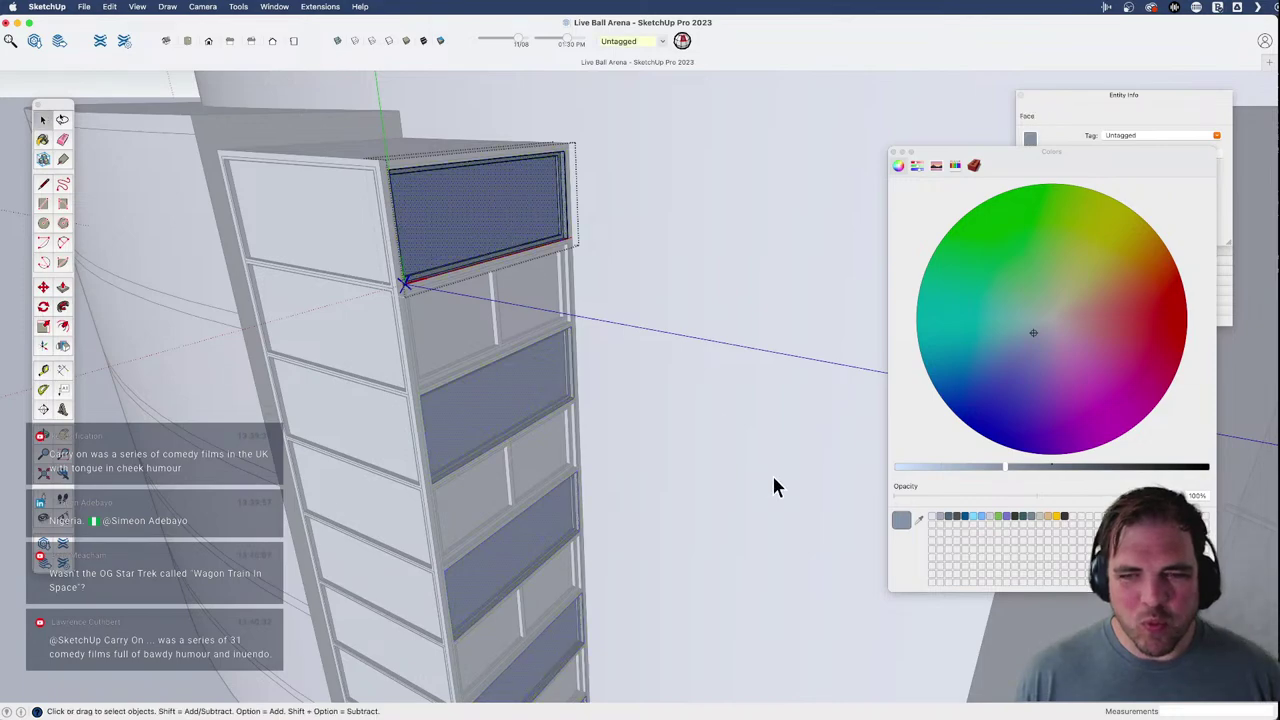
{"action": "left_click", "coordinate": [1057, 467]}
{"action": "left_click", "coordinate": [534, 219]}
{"action": "key", "text": "space"}
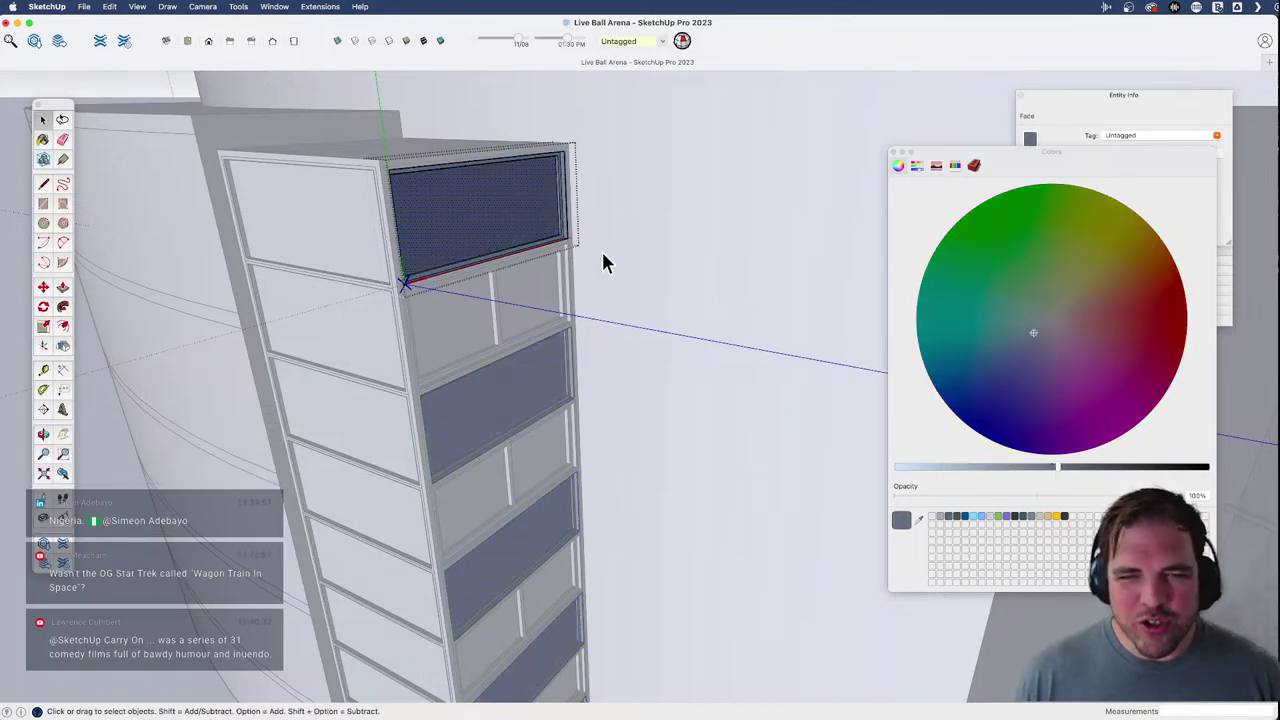
{"action": "left_click", "coordinate": [606, 252]}
- Open the two-pane glass component below the topmost one and Push/Pull its inner frame and mullion face 8 3/8 inches back to the panes
{"action": "scroll", "coordinate": [690, 372], "scroll_direction": "down", "scroll_amount": 4}
{"action": "middle_click_drag", "start_coordinate": [651, 380], "coordinate": [499, 379]}
{"action": "scroll", "coordinate": [560, 340], "scroll_direction": "up", "scroll_amount": 6}
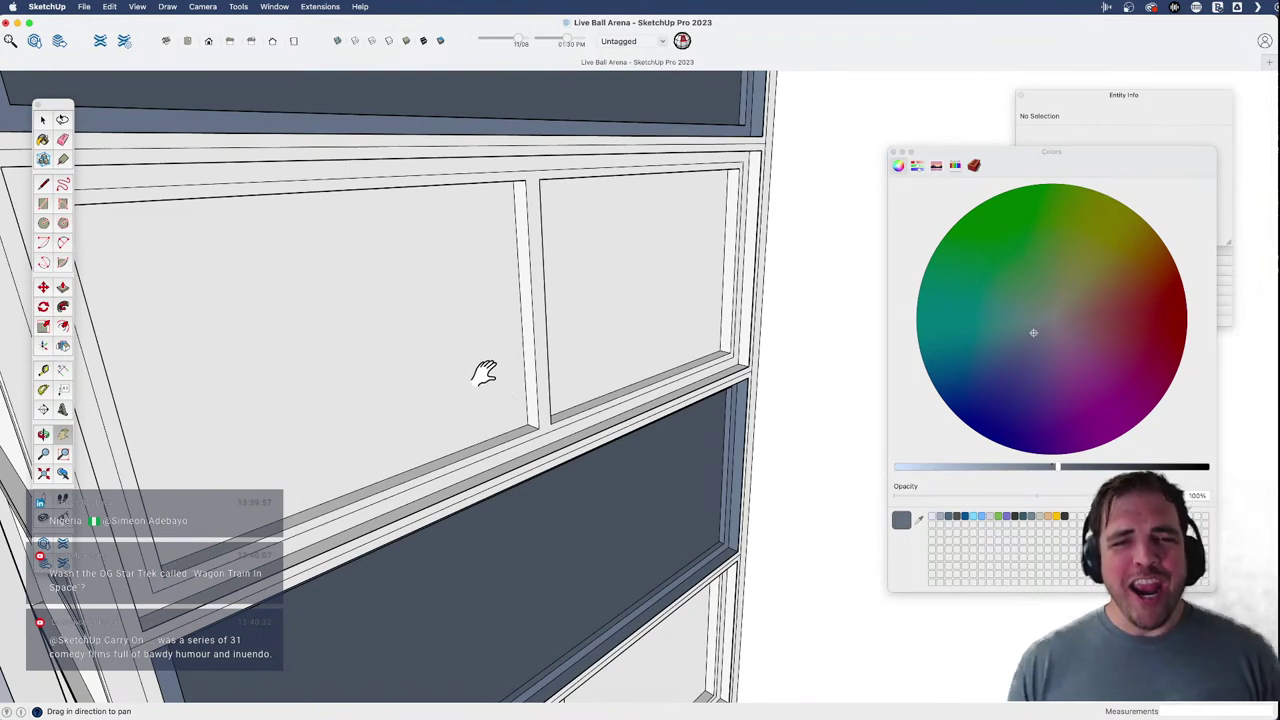
{"action": "key", "text": "space"}
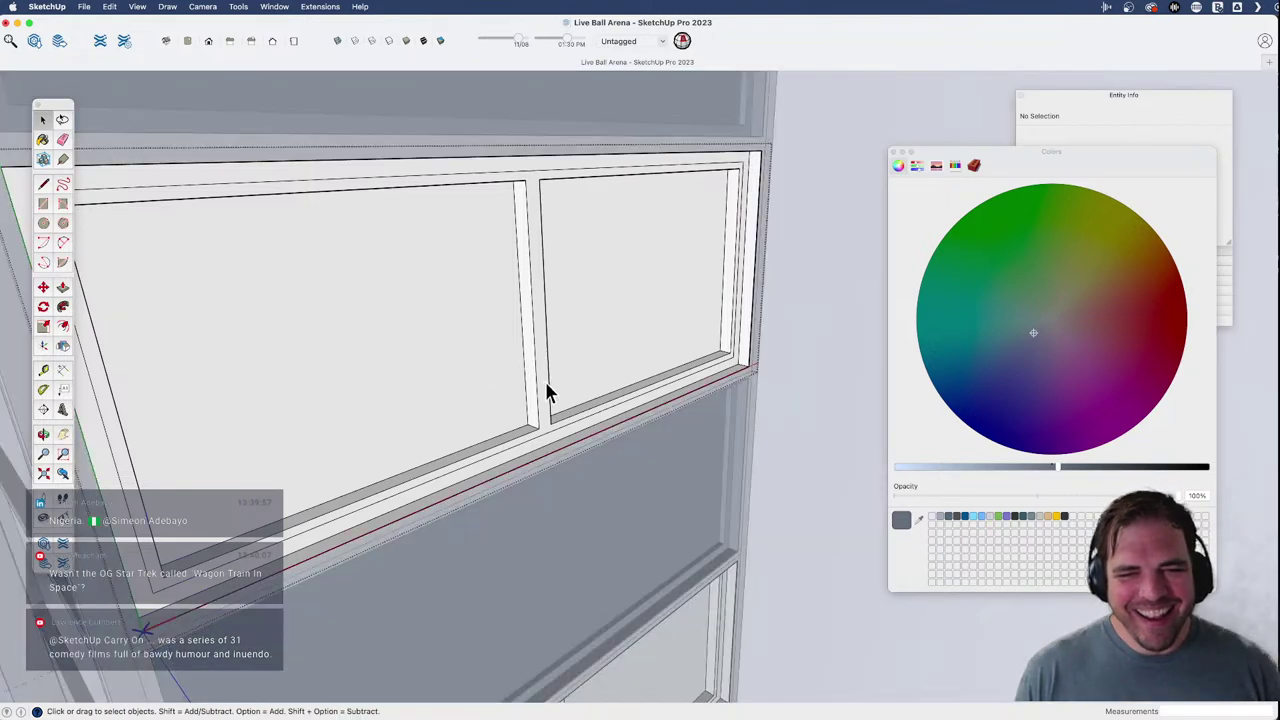
{"action": "left_click", "coordinate": [545, 398]}
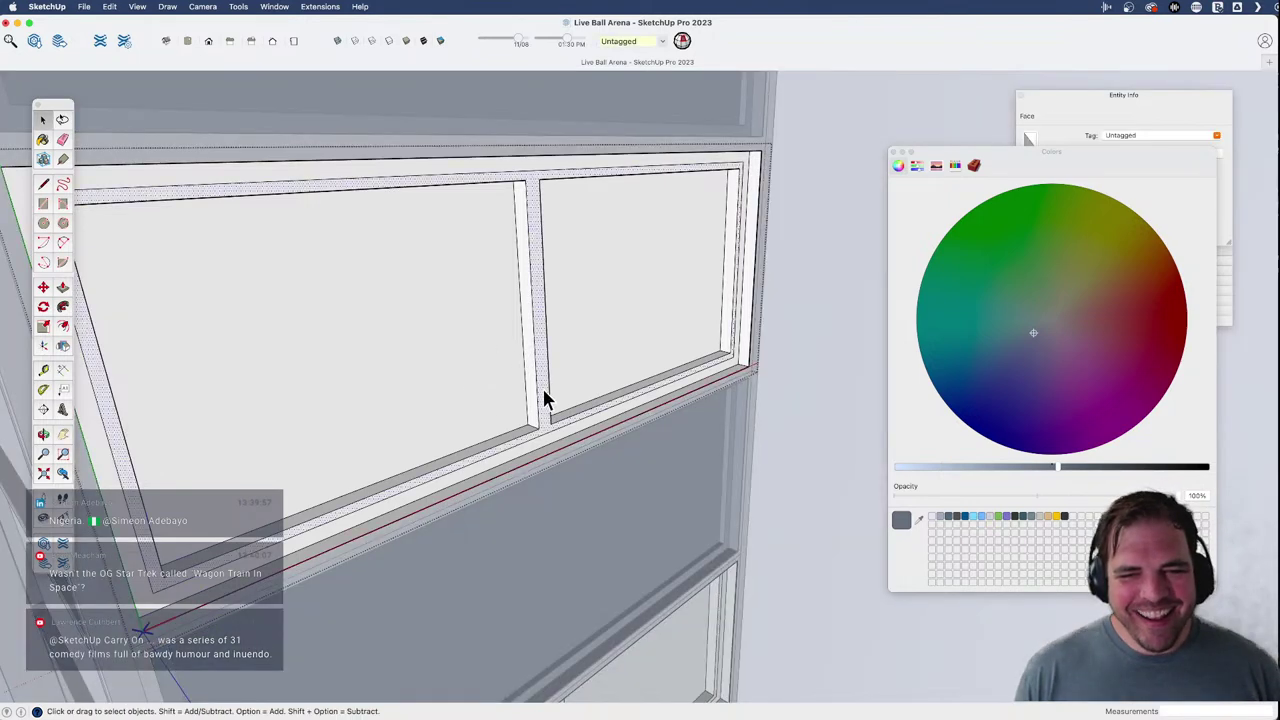
{"action": "scroll", "coordinate": [548, 410], "scroll_direction": "down", "scroll_amount": 3}
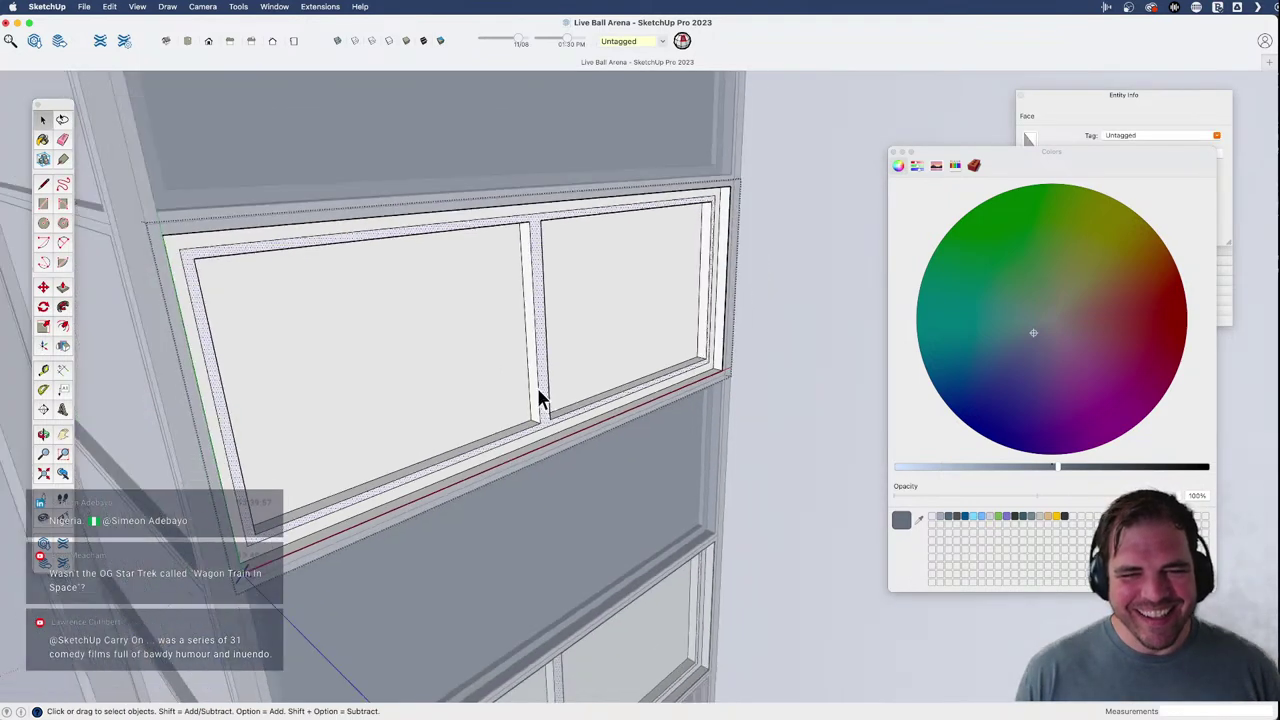
{"action": "key", "text": "p"}
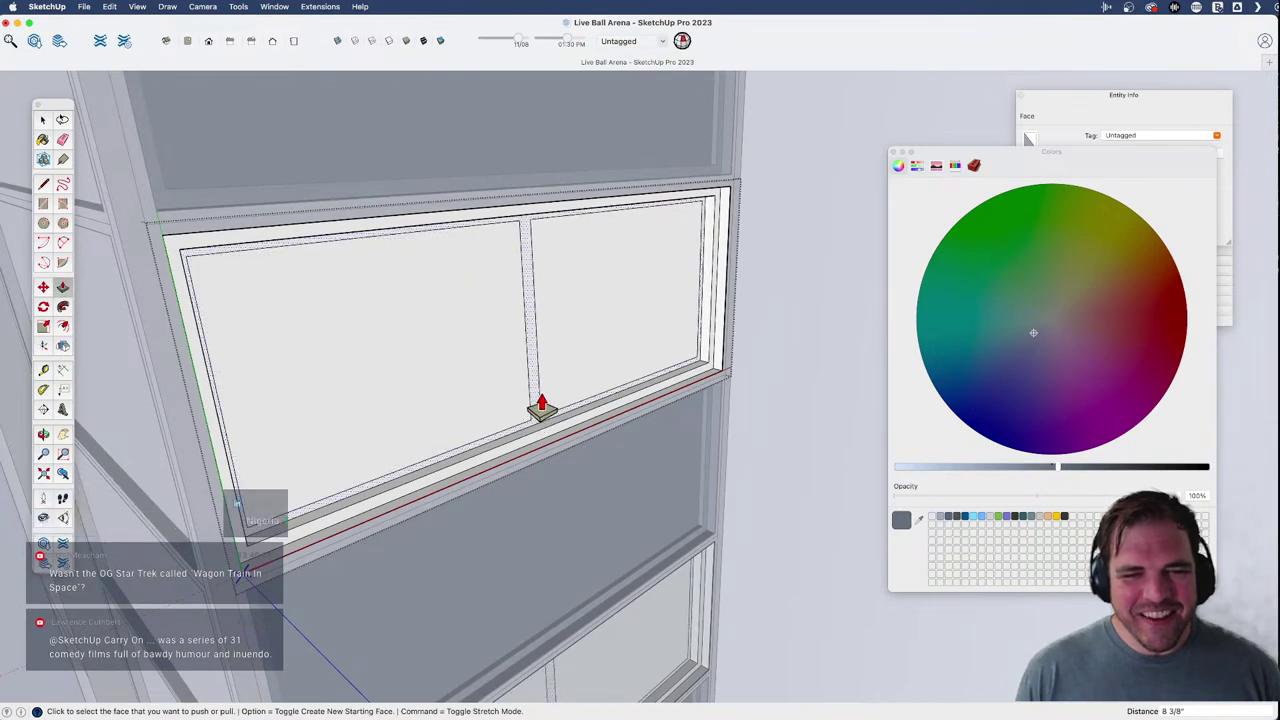
- Delete the flattened mullion and inner frame edges to merge the two panes into a single face
{"action": "scroll", "coordinate": [546, 414], "scroll_direction": "up", "scroll_amount": 4}
{"action": "key", "text": "space"}
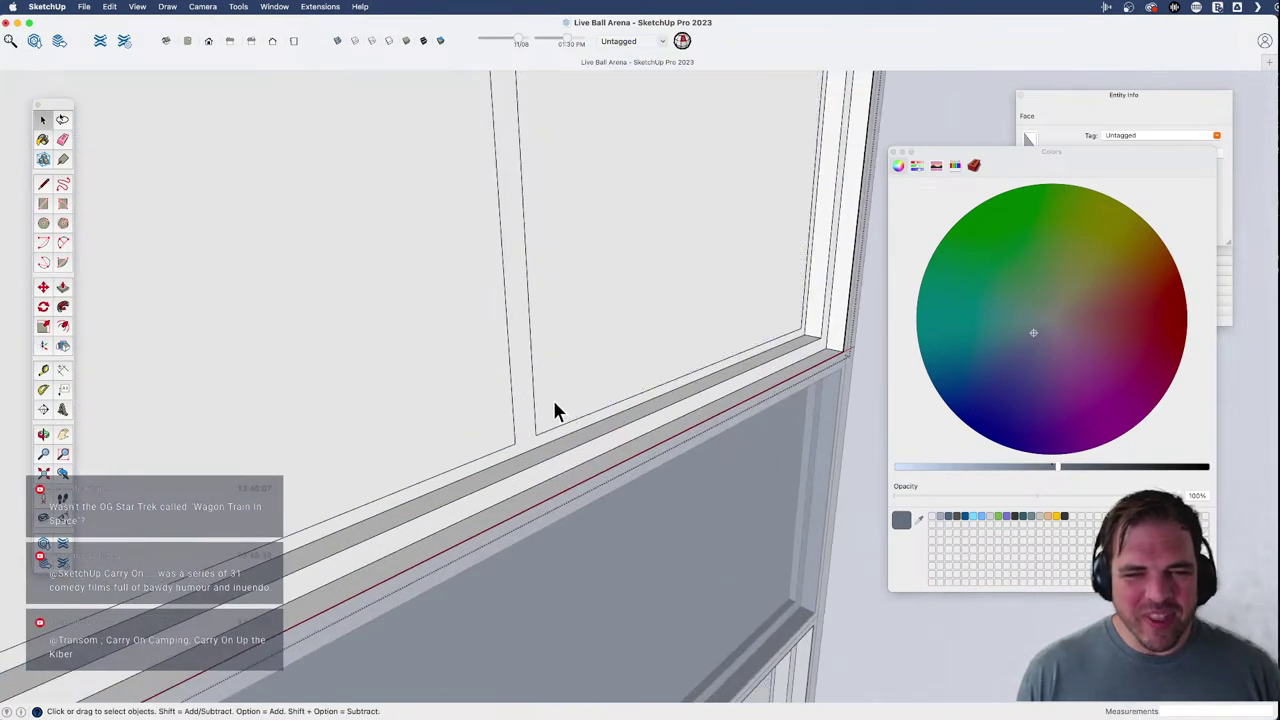
{"action": "scroll", "coordinate": [665, 375], "scroll_direction": "down", "scroll_amount": 5}
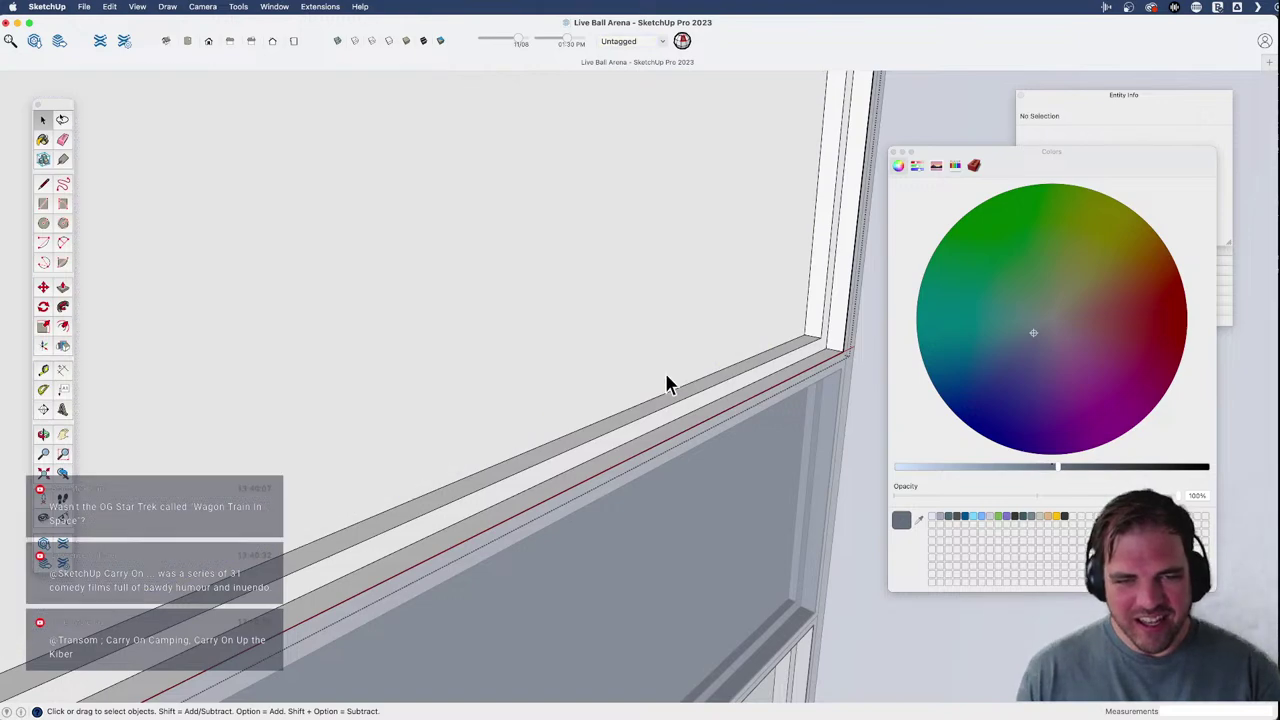
- Push/Pull the merged pane face inward about 5 9/16 inches and close the component
{"action": "key", "text": "p"}
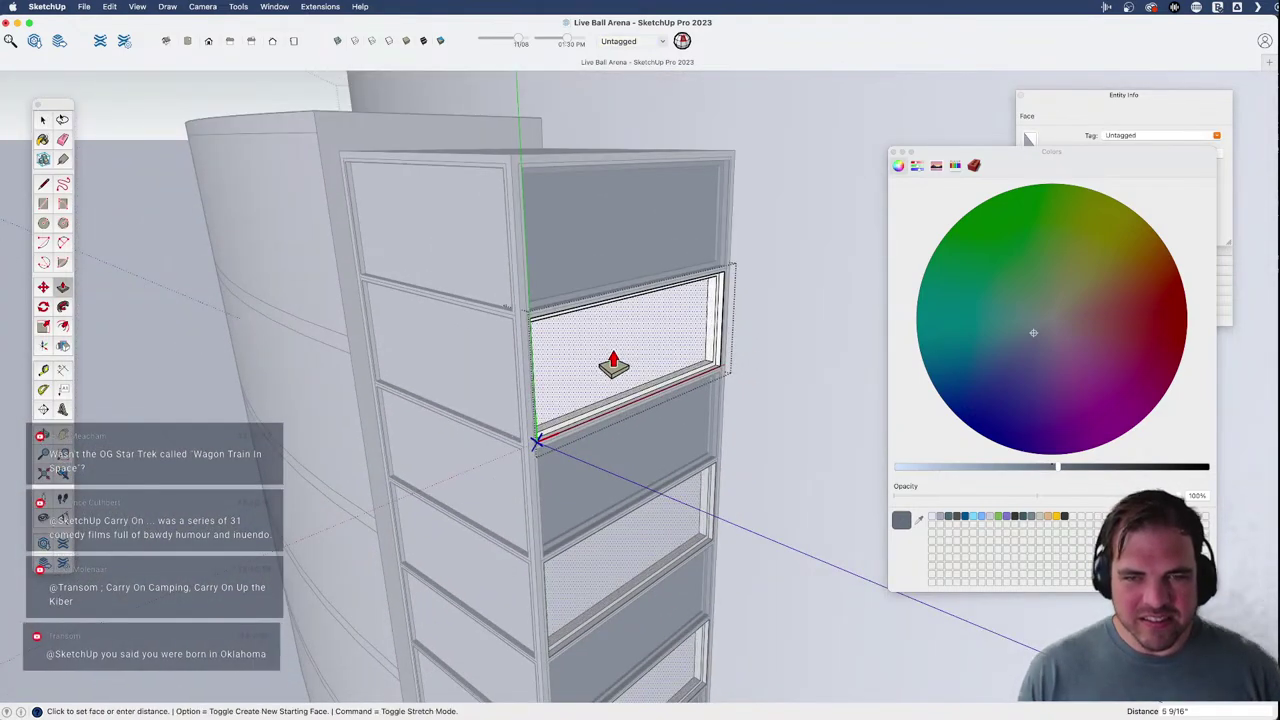
{"action": "mouse_move", "coordinate": [617, 367]}
{"action": "middle_mouse_down"}
{"action": "mouse_move", "coordinate": [621, 297]}
{"action": "mouse_move", "coordinate": [676, 307]}
{"action": "middle_mouse_up"}
{"action": "key", "text": "space"}
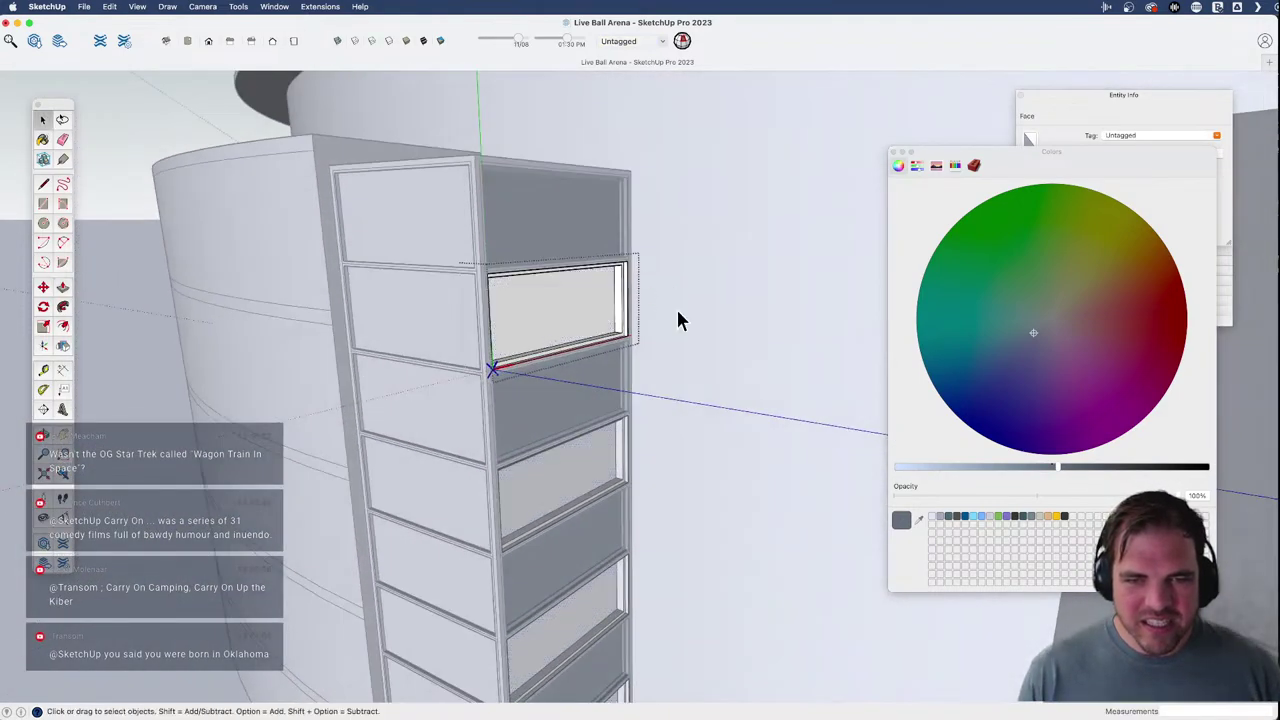
{"action": "left_click", "coordinate": [676, 308]}
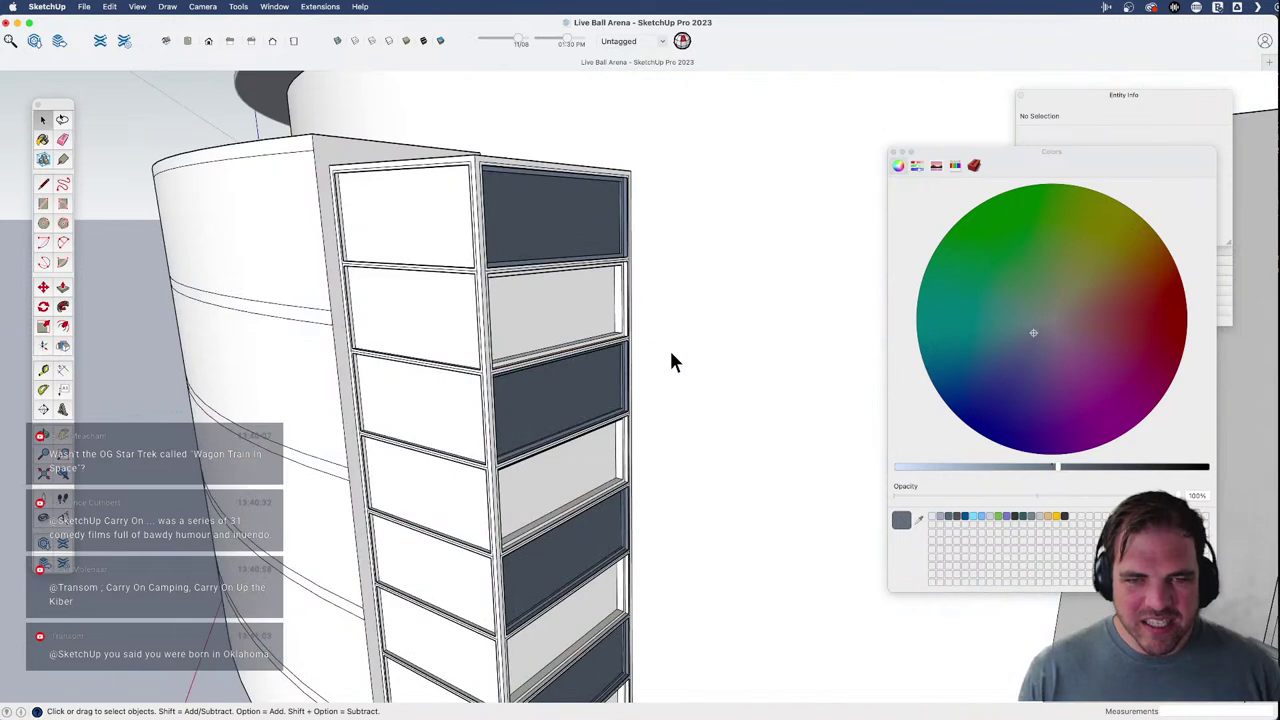
- Select all geometry inside the second glass component and paint it with the model's existing medium blue-grey colour
{"action": "double_click", "coordinate": [578, 323]}
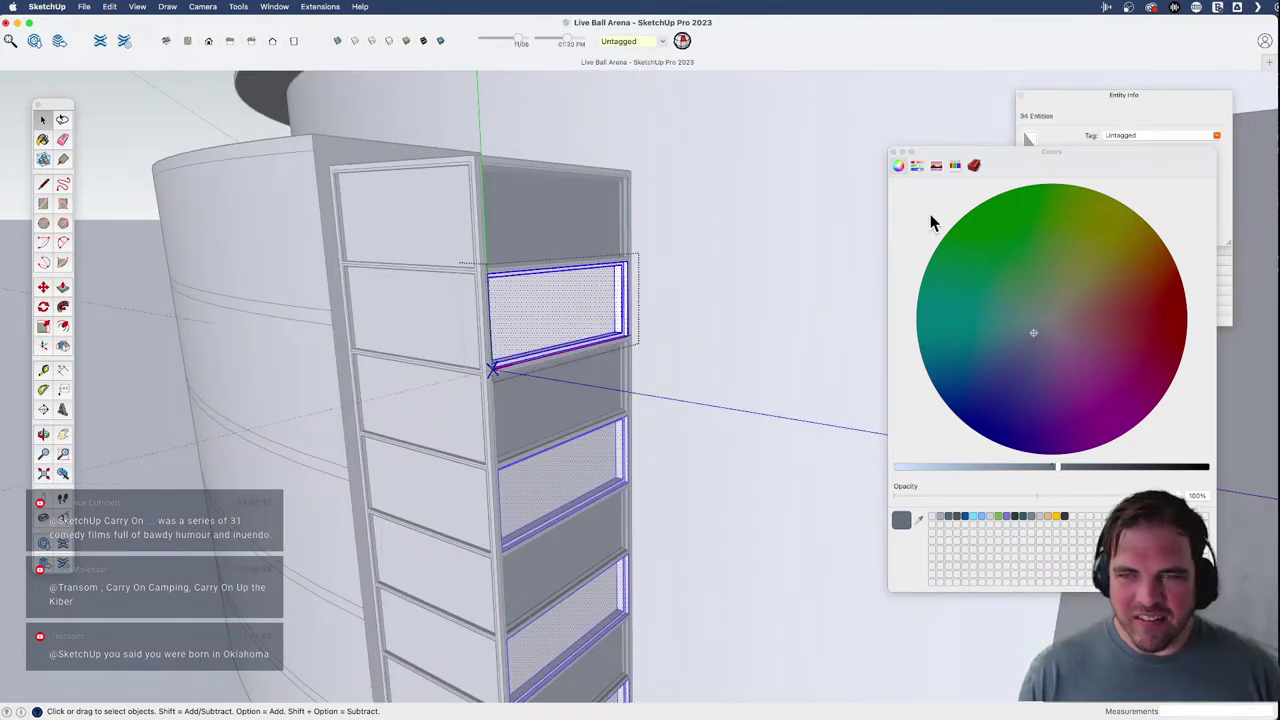
{"action": "left_click", "coordinate": [975, 167]}
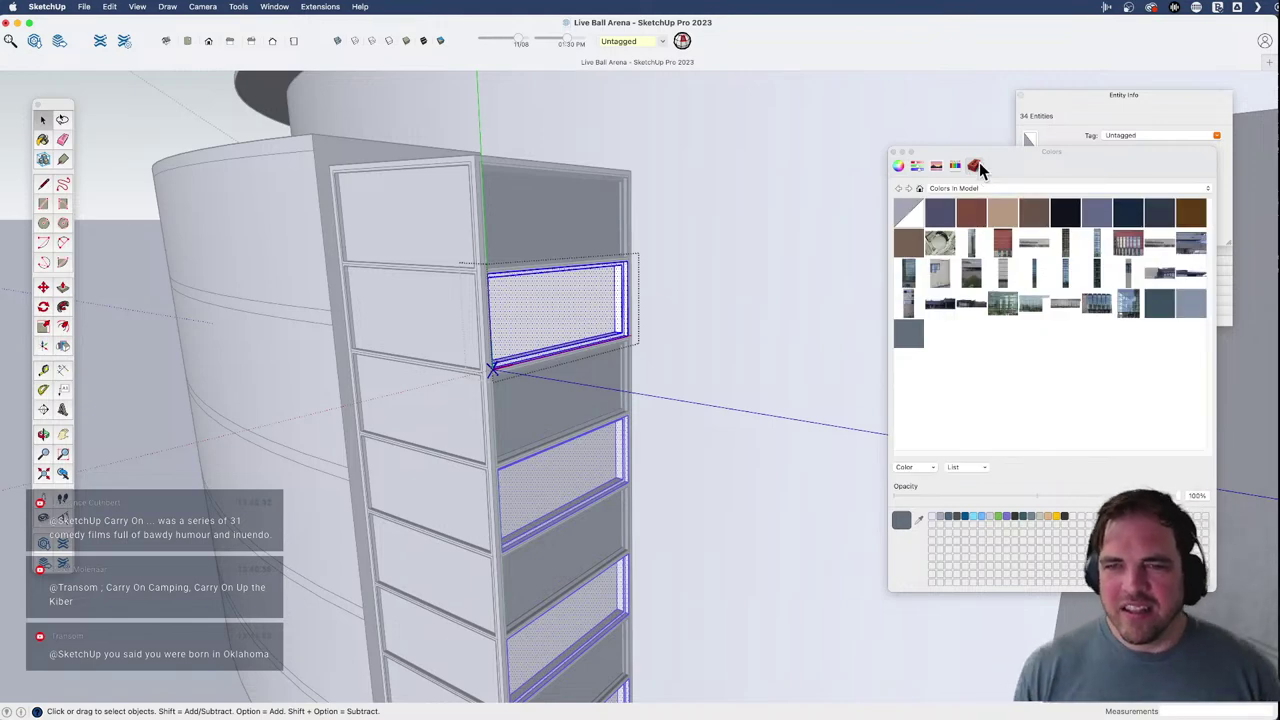
{"action": "left_click", "coordinate": [896, 153]}
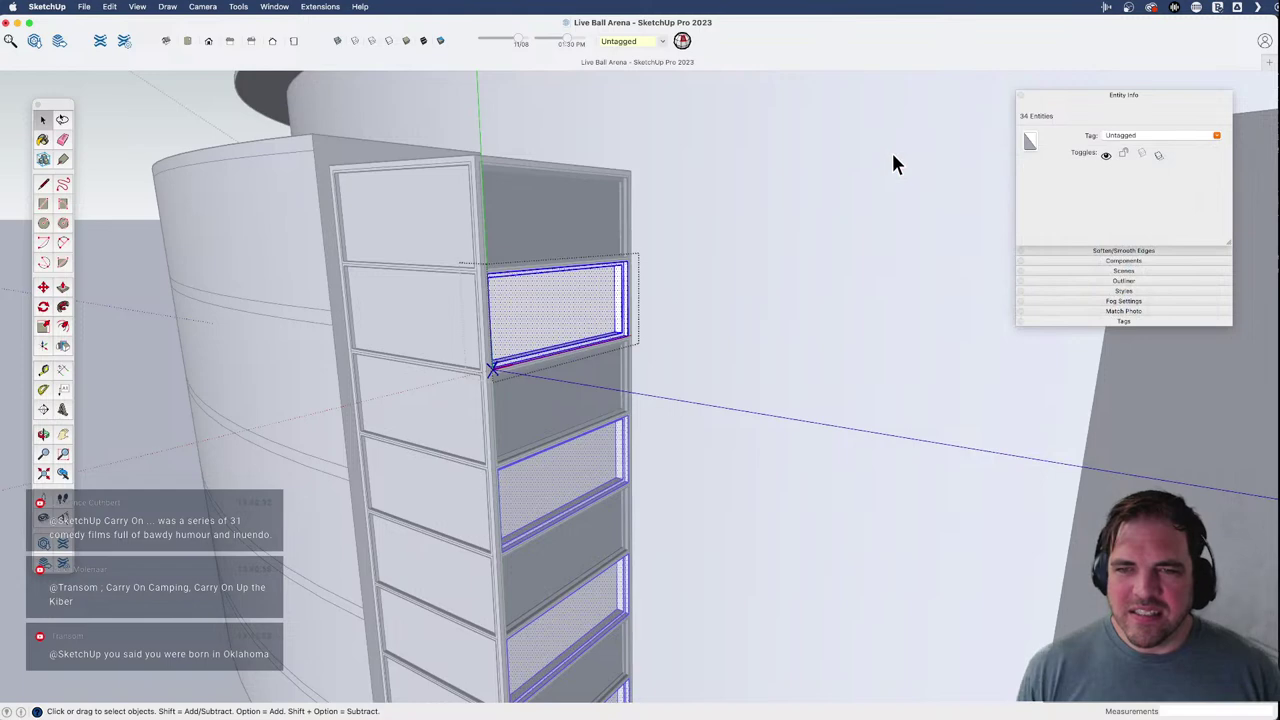
{"action": "left_click", "coordinate": [45, 141]}
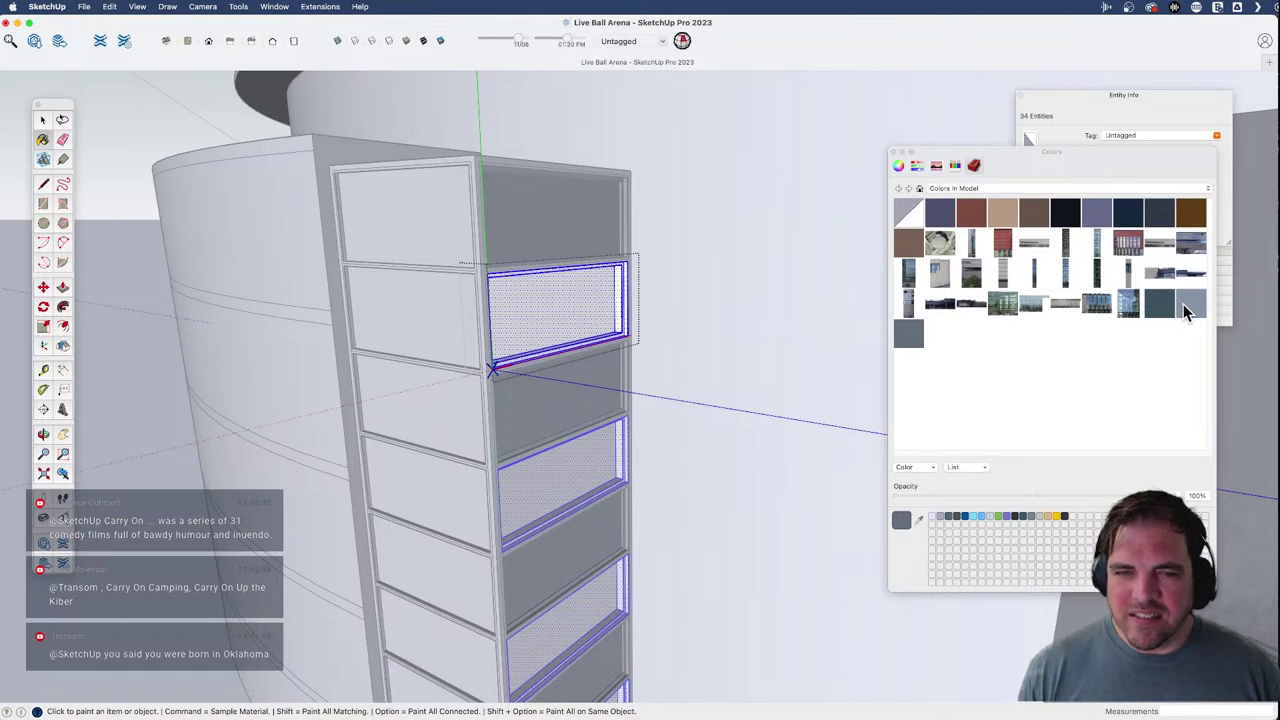
{"action": "left_click", "coordinate": [550, 316]}
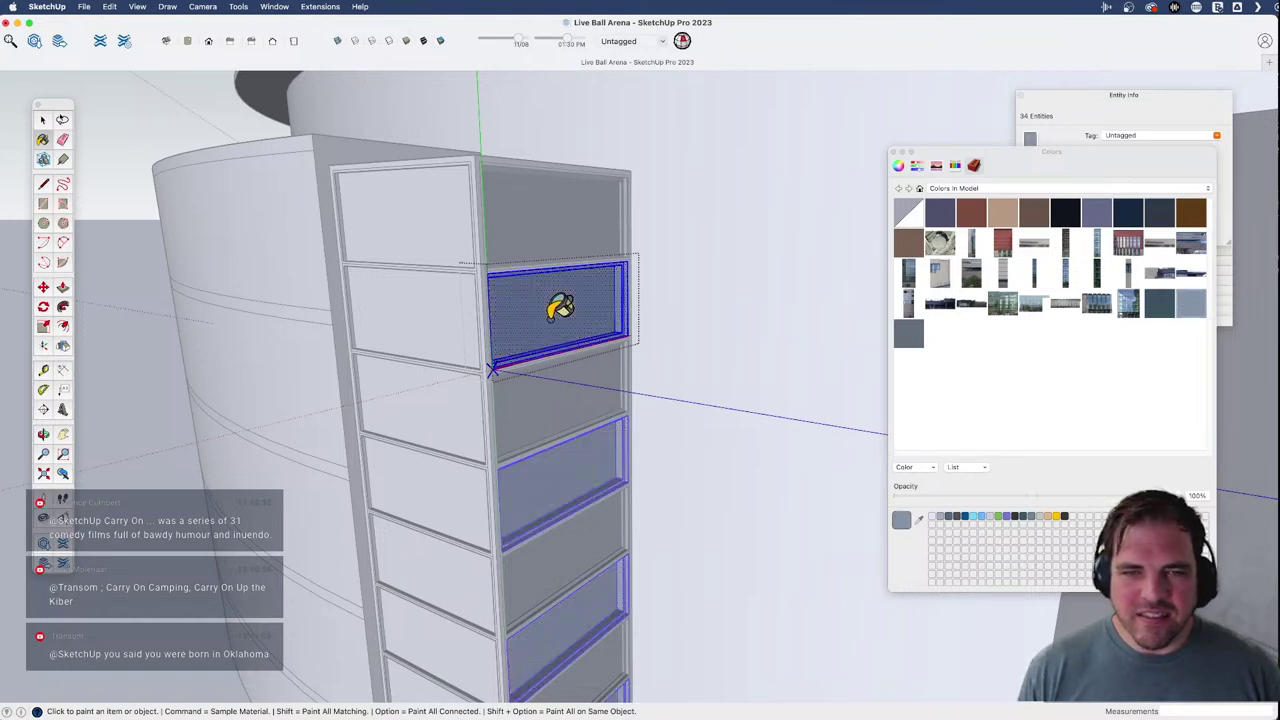
{"action": "key", "text": "space"}
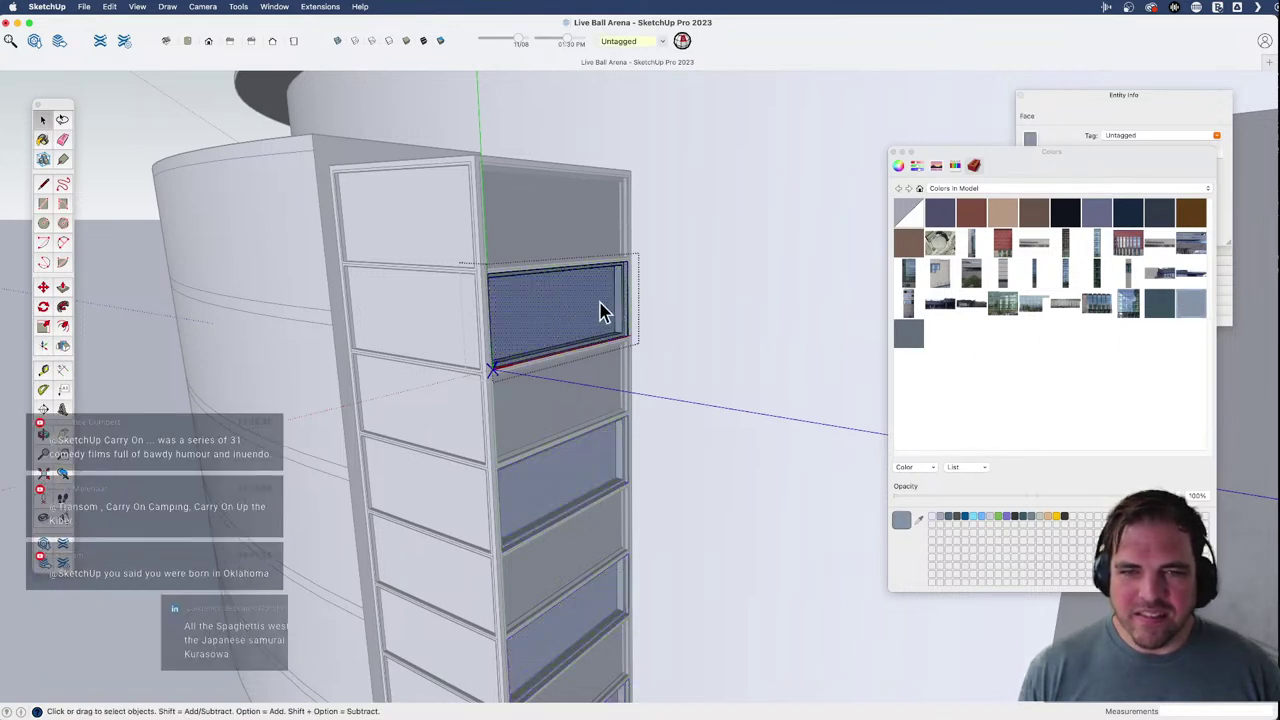
- Mix a pale blue-grey colour, paint the pane face of the second glass component with it and close the component
{"action": "left_click", "coordinate": [899, 165]}
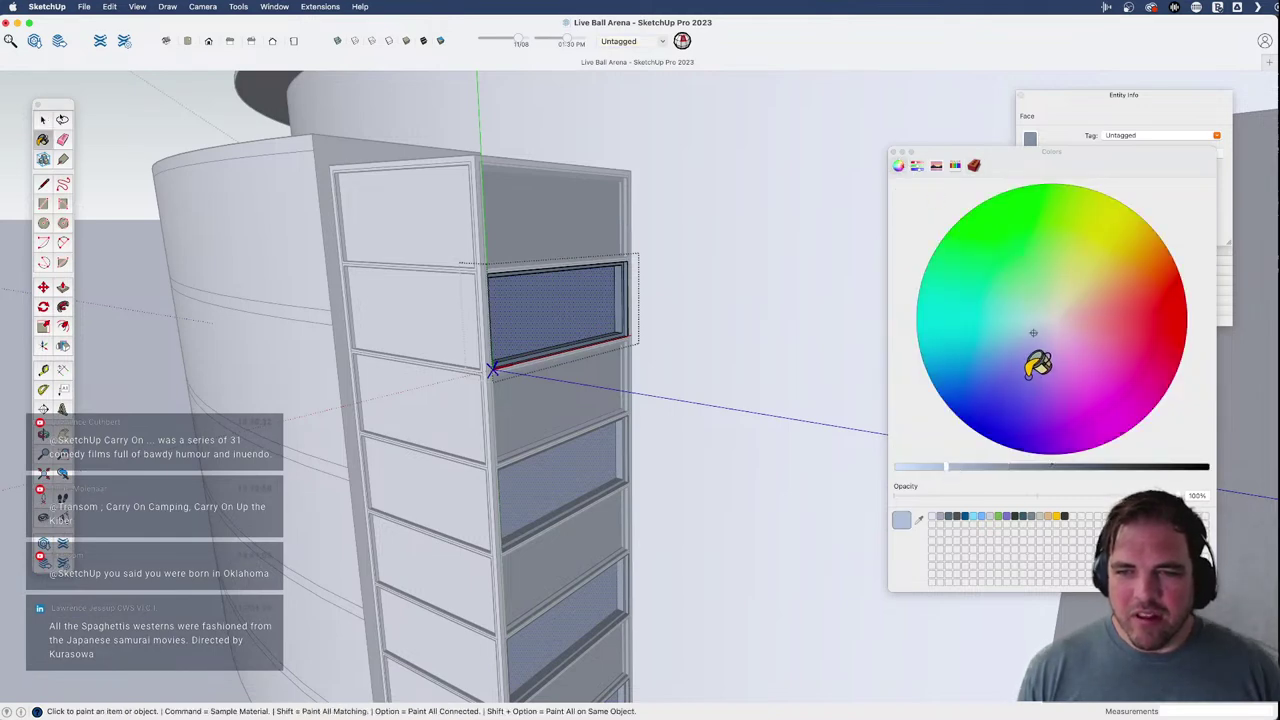
{"action": "key", "text": "b"}
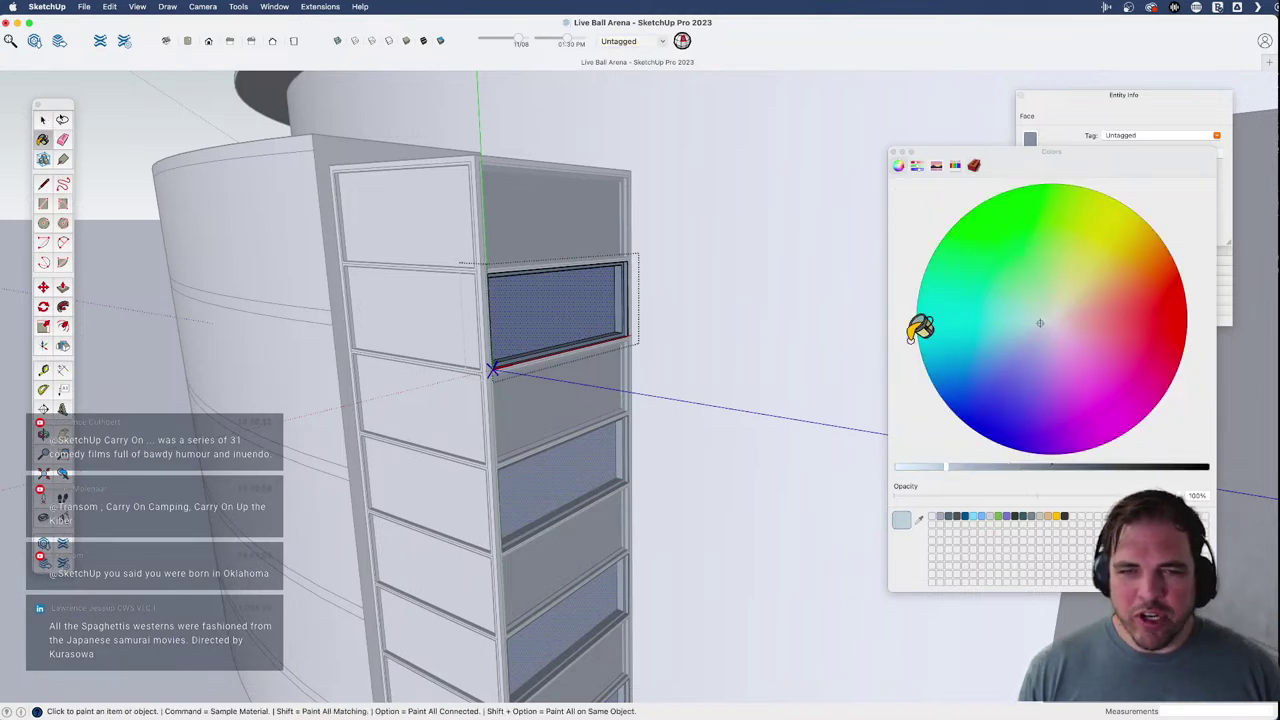
{"action": "left_click", "coordinate": [563, 298]}
{"action": "key", "text": "space"}
{"action": "left_click", "coordinate": [658, 388]}
- Examine the painted window tower and the neighbouring curved and canopy facades from several angles
{"action": "scroll", "coordinate": [648, 392], "scroll_direction": "down", "scroll_amount": 6}
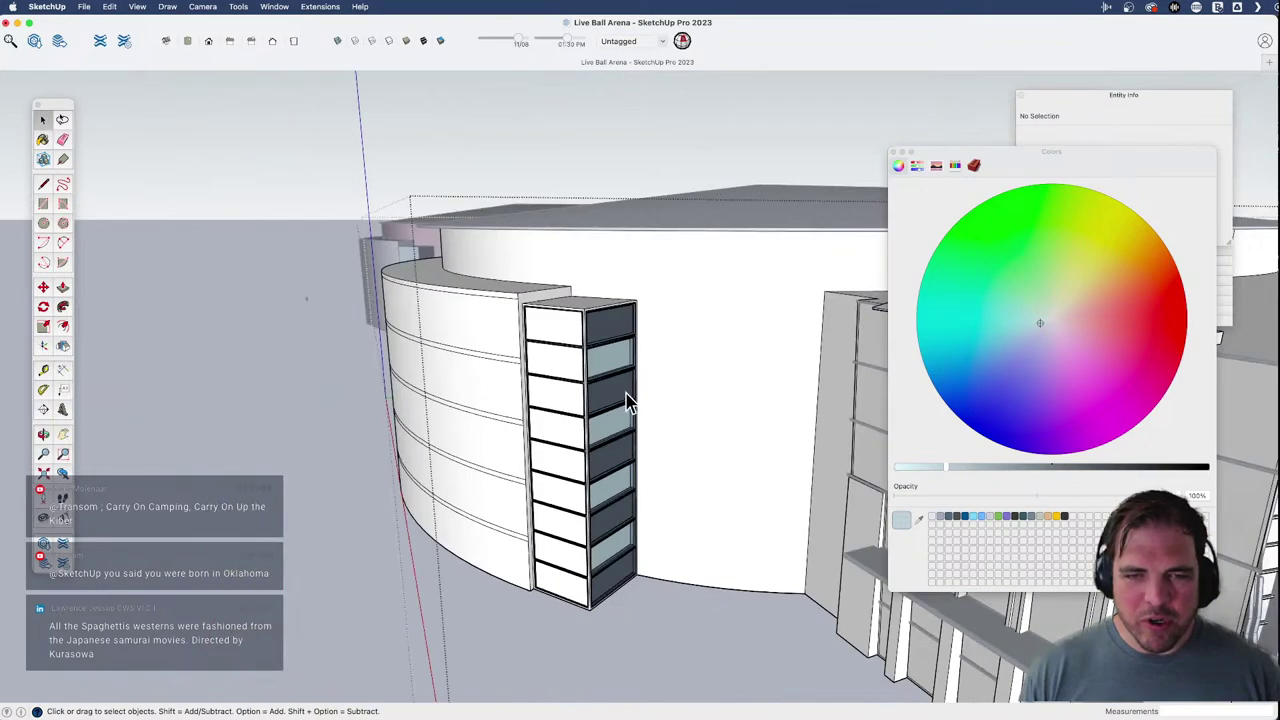
{"action": "key", "text": "o"}
{"action": "scroll", "coordinate": [516, 384], "scroll_direction": "up", "scroll_amount": 3}
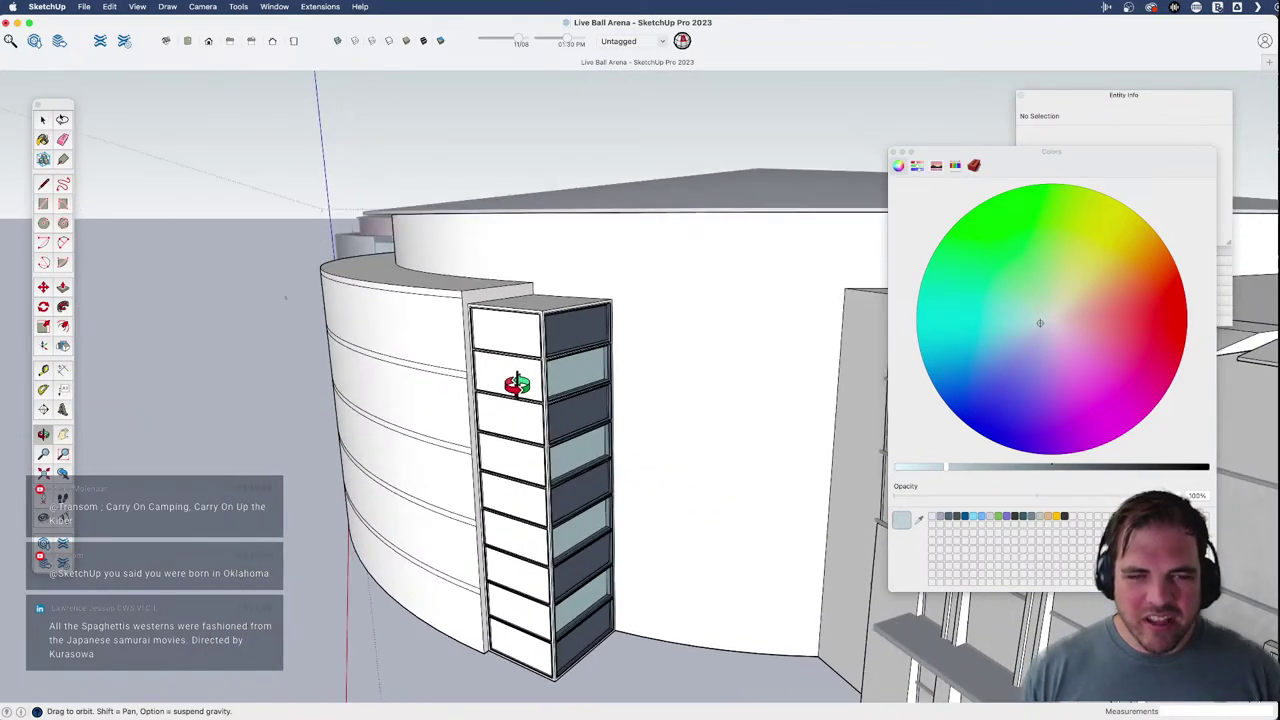
{"action": "scroll", "coordinate": [516, 385], "scroll_direction": "up", "scroll_amount": 6}
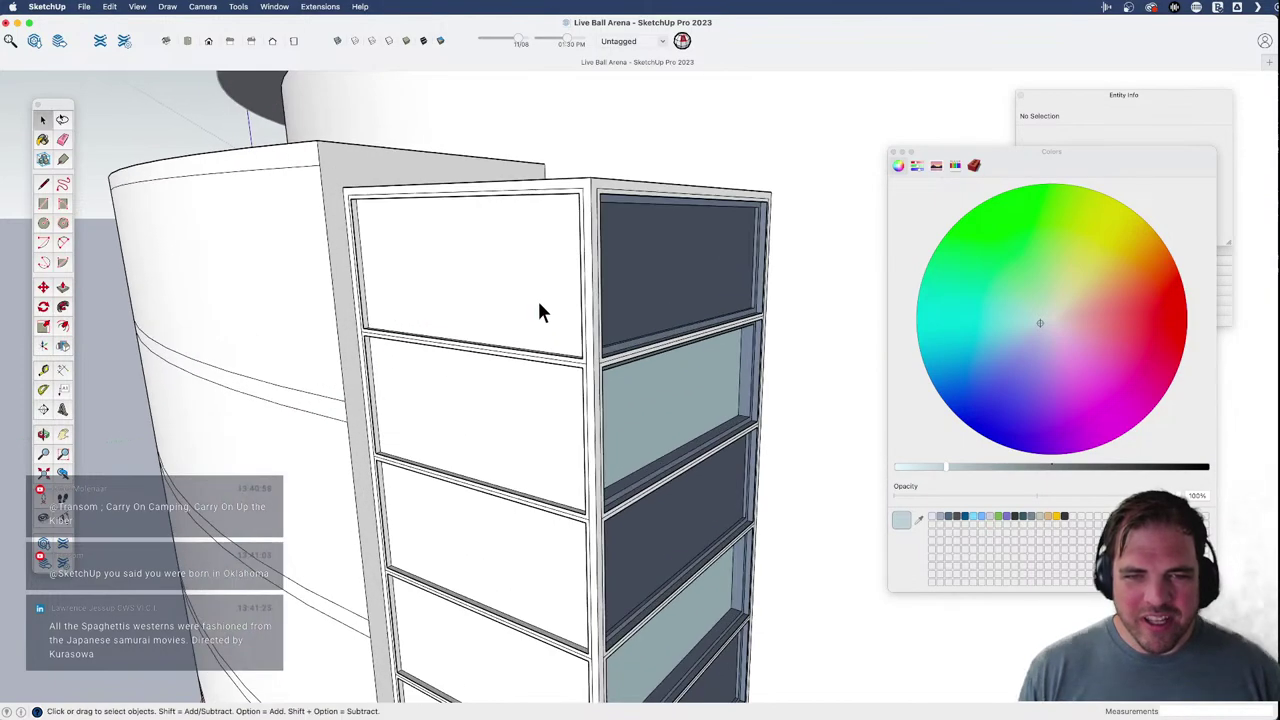
{"action": "scroll", "coordinate": [562, 298], "scroll_direction": "down", "scroll_amount": 5}
{"action": "middle_click_drag", "start_coordinate": [566, 286], "coordinate": [583, 314]}
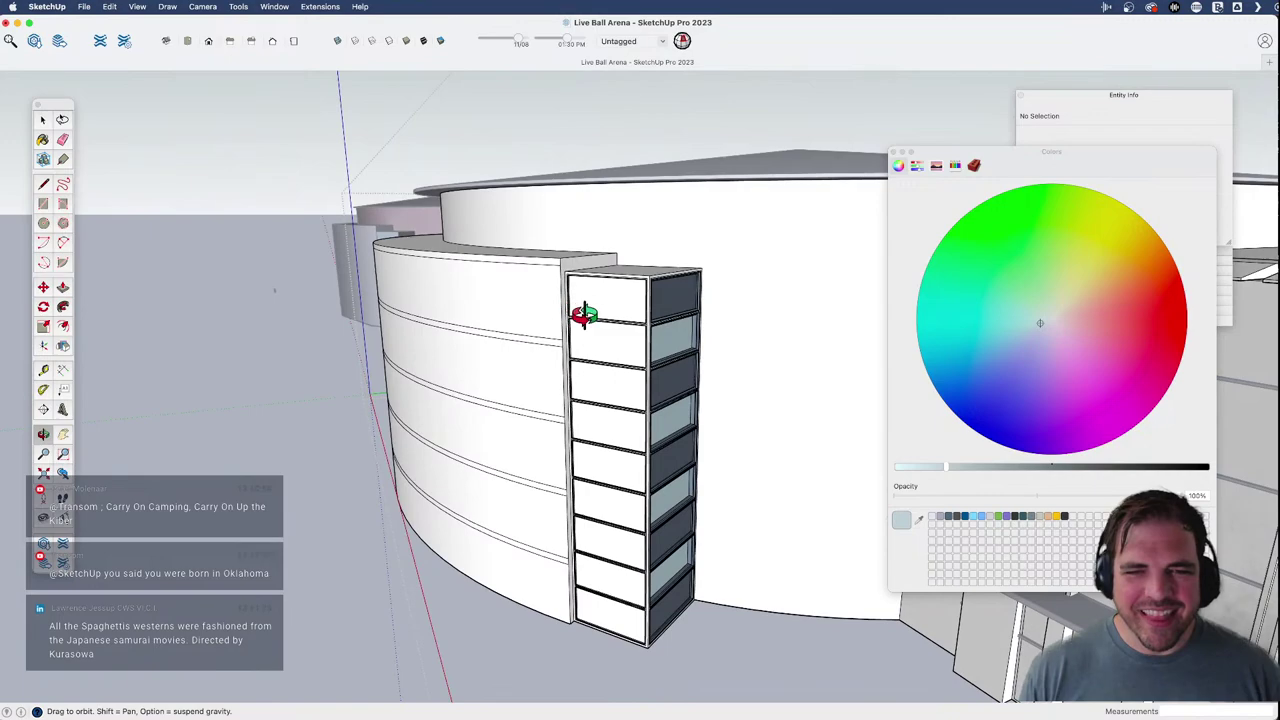
{"action": "left_click", "coordinate": [537, 323]}
{"action": "middle_click_drag", "start_coordinate": [529, 363], "coordinate": [338, 351]}
{"action": "scroll", "coordinate": [374, 394], "scroll_direction": "down", "scroll_amount": 4}
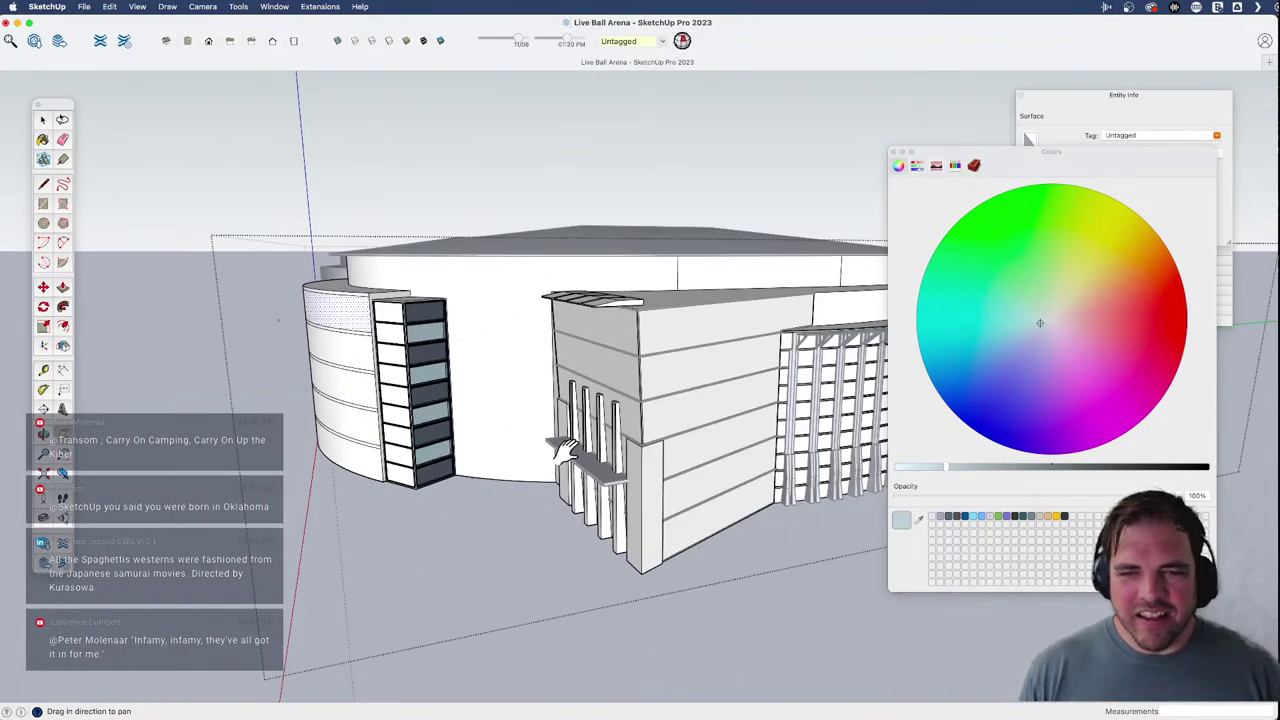
- Compare the curved wall beside the window tower with the red wall in Google Street View in Chrome, returning to the SketchUp model
{"action": "middle_click_drag", "start_coordinate": [566, 452], "coordinate": [462, 475], "text": "shift"}
{"action": "middle_click_drag", "start_coordinate": [390, 445], "coordinate": [498, 430], "text": "shift"}
{"action": "key", "text": "super+Tab"}
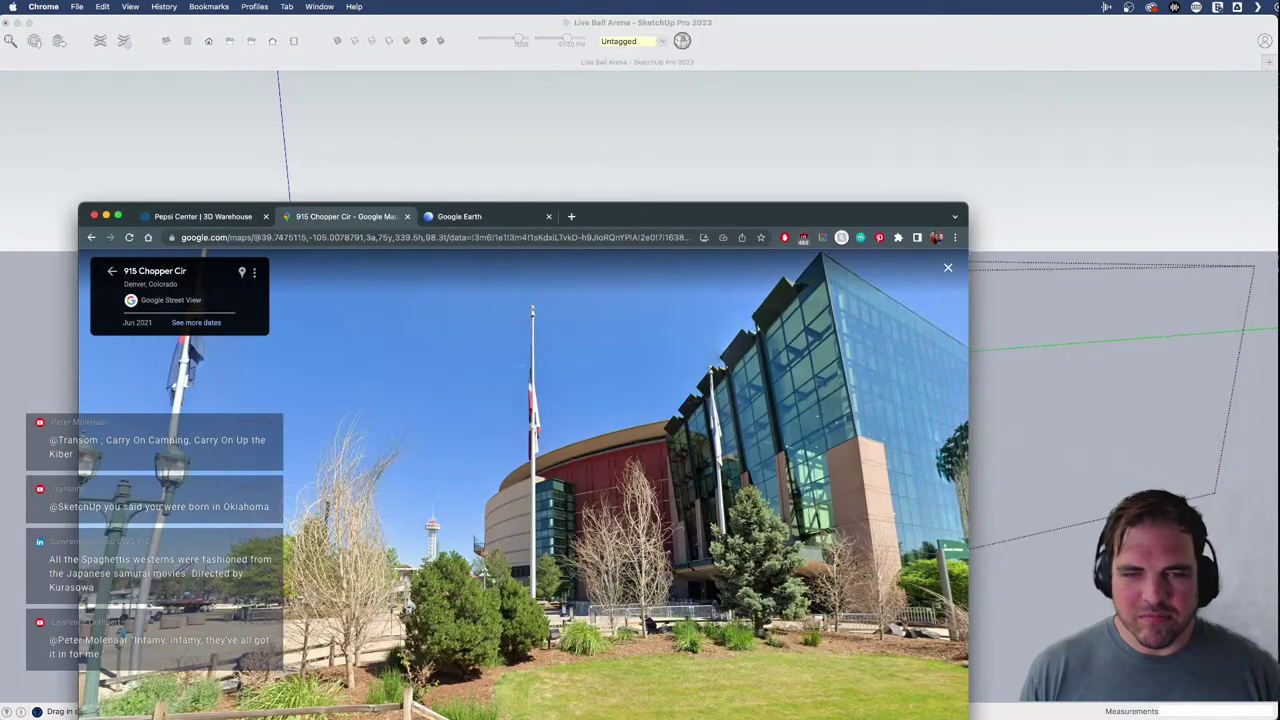
{"action": "left_click", "coordinate": [537, 143]}
{"action": "scroll", "coordinate": [457, 365], "scroll_direction": "up", "scroll_amount": 5}
{"action": "middle_click_drag", "start_coordinate": [467, 383], "coordinate": [611, 523]}
{"action": "scroll", "coordinate": [545, 533], "scroll_direction": "down", "scroll_amount": 3}
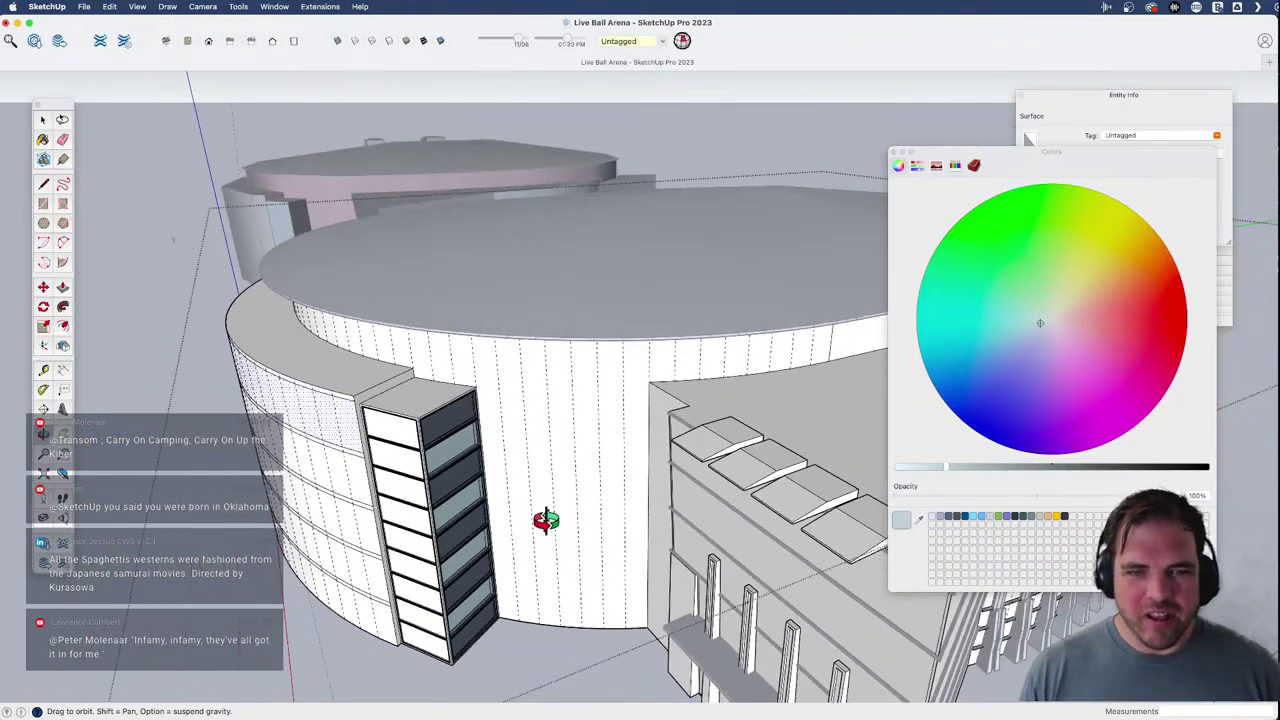
{"action": "key", "text": "space"}
{"action": "middle_click_drag", "start_coordinate": [551, 428], "coordinate": [464, 371]}
{"action": "key", "text": "super+Tab"}
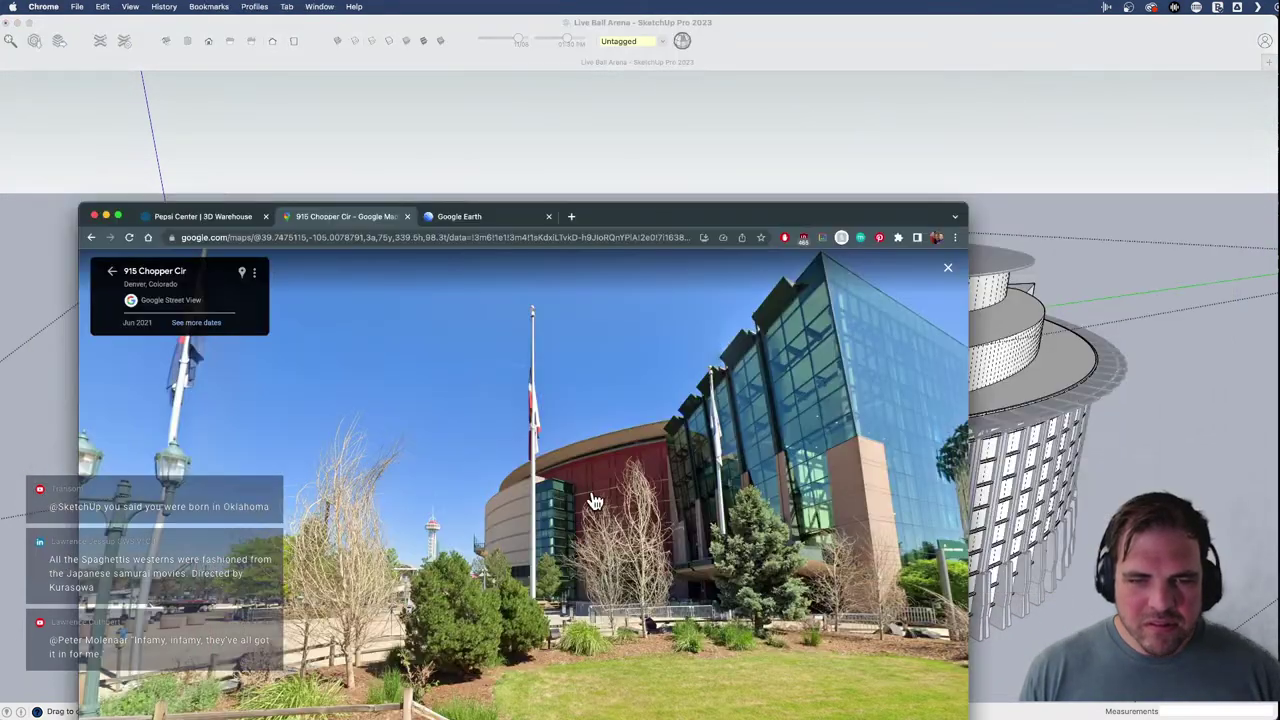
{"action": "mouse_move", "coordinate": [596, 502]}
{"action": "left_mouse_down"}
{"action": "mouse_move", "coordinate": [664, 567]}
{"action": "mouse_move", "coordinate": [551, 457]}
{"action": "mouse_move", "coordinate": [489, 451]}
{"action": "left_mouse_up"}
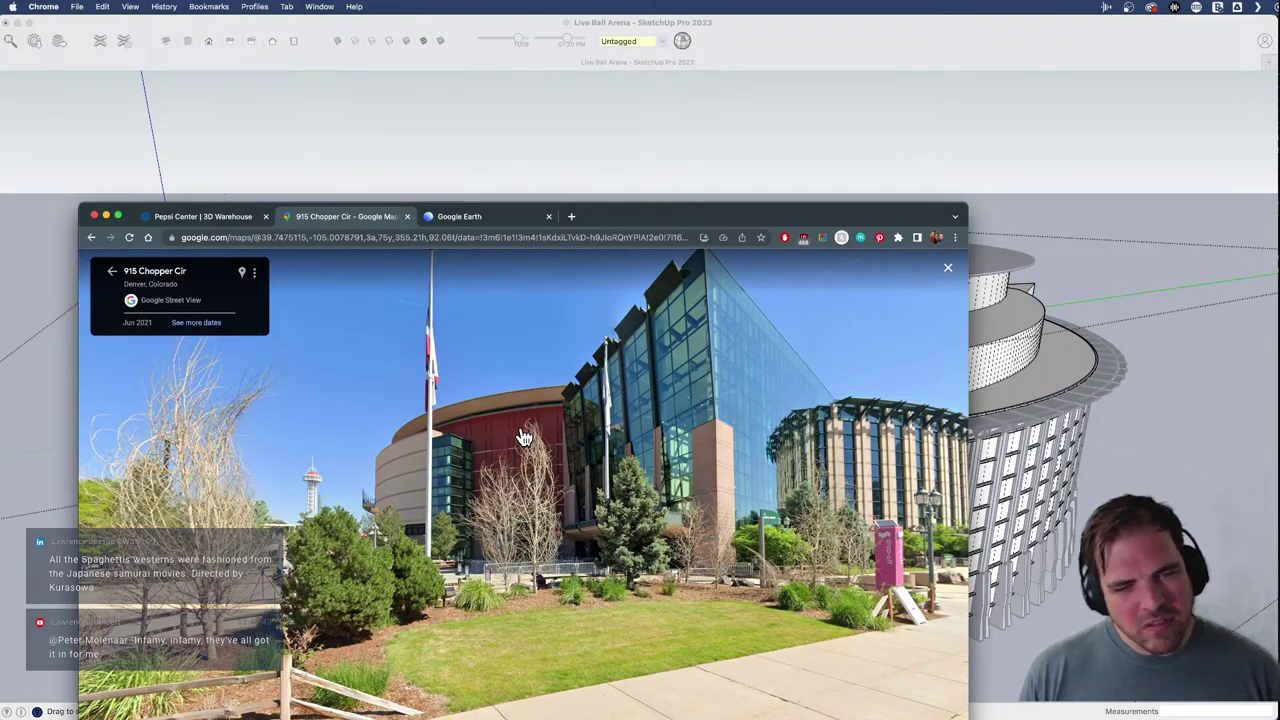
{"action": "left_click", "coordinate": [467, 118]}
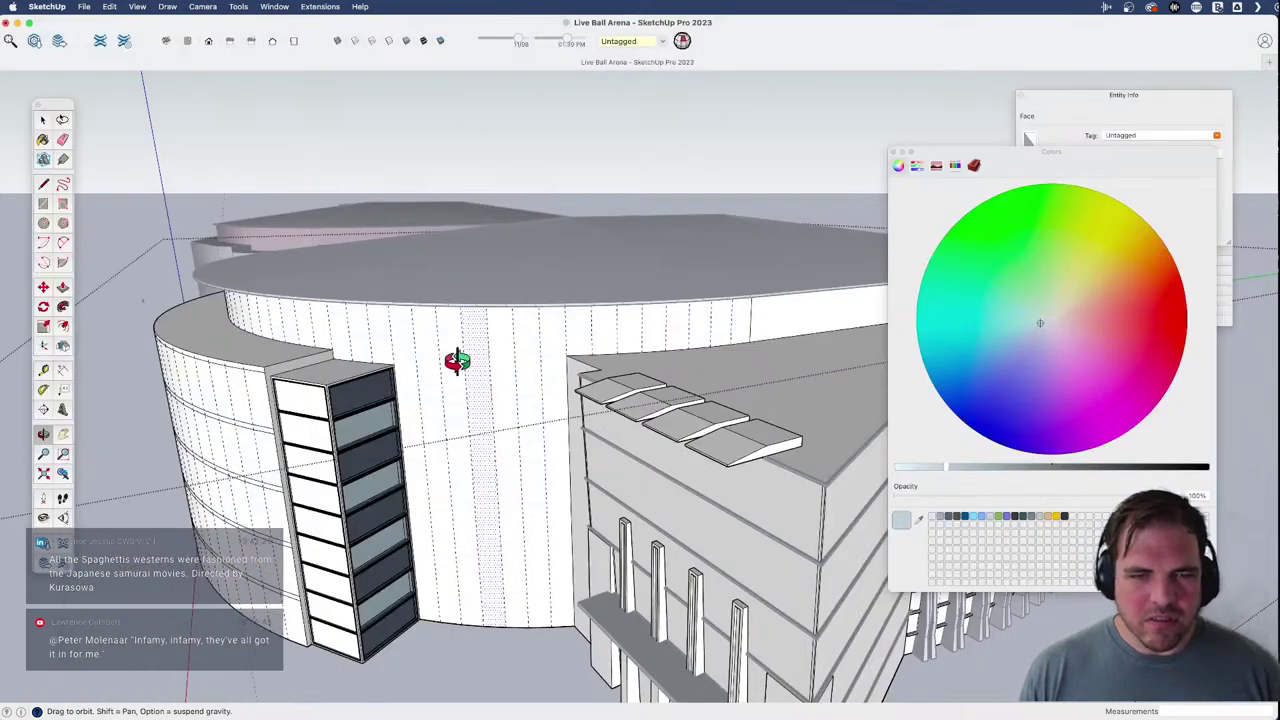
- Draw a narrow vertical rectangle on one segment of the curved wall, just below the roof edge
{"action": "scroll", "coordinate": [470, 350], "scroll_direction": "up", "scroll_amount": 10}
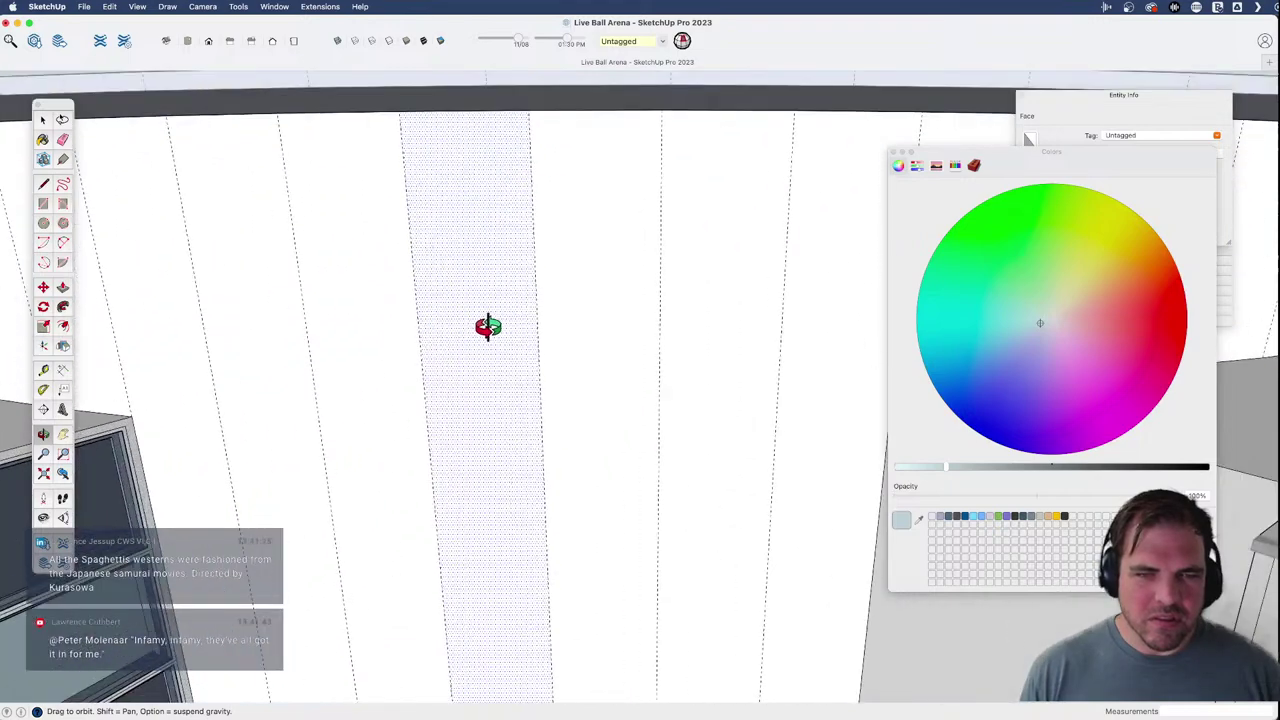
{"action": "scroll", "coordinate": [537, 346], "scroll_direction": "up", "scroll_amount": 5}
{"action": "key", "text": "r"}
{"action": "left_click", "coordinate": [582, 240]}
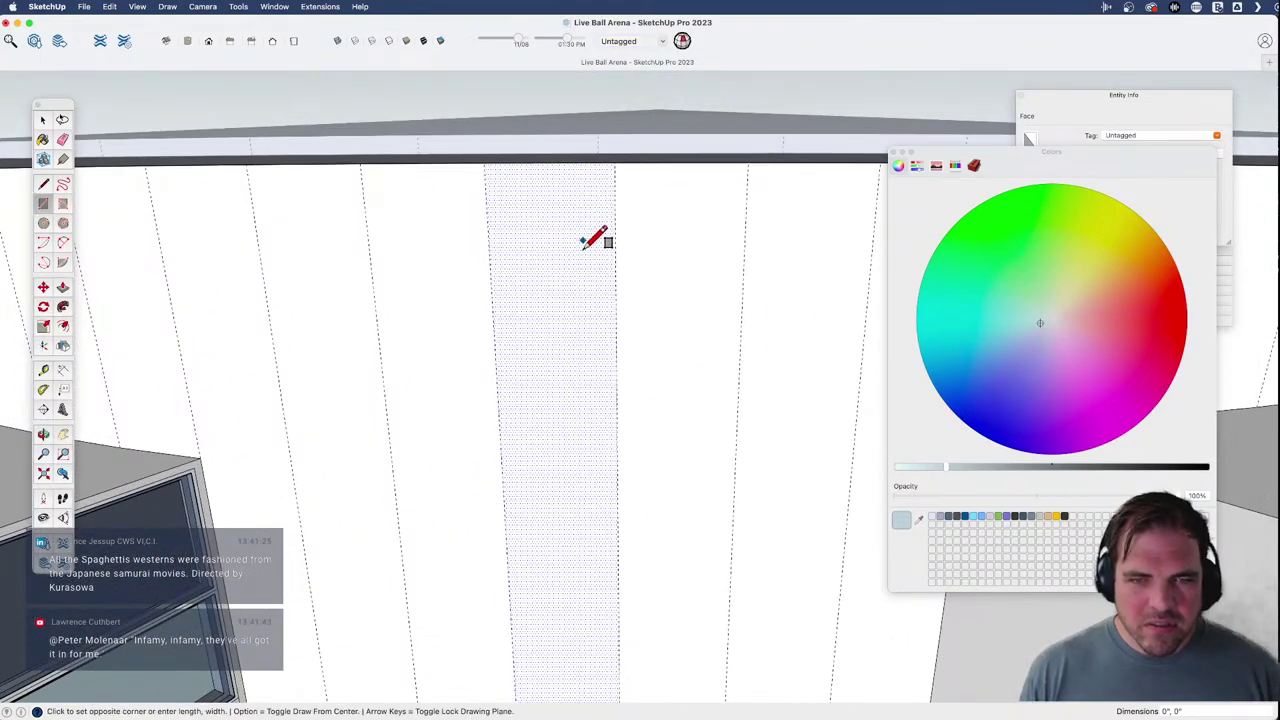
{"action": "left_click", "coordinate": [603, 379]}
{"action": "middle_click_drag", "start_coordinate": [603, 379], "coordinate": [556, 456], "text": "shift"}
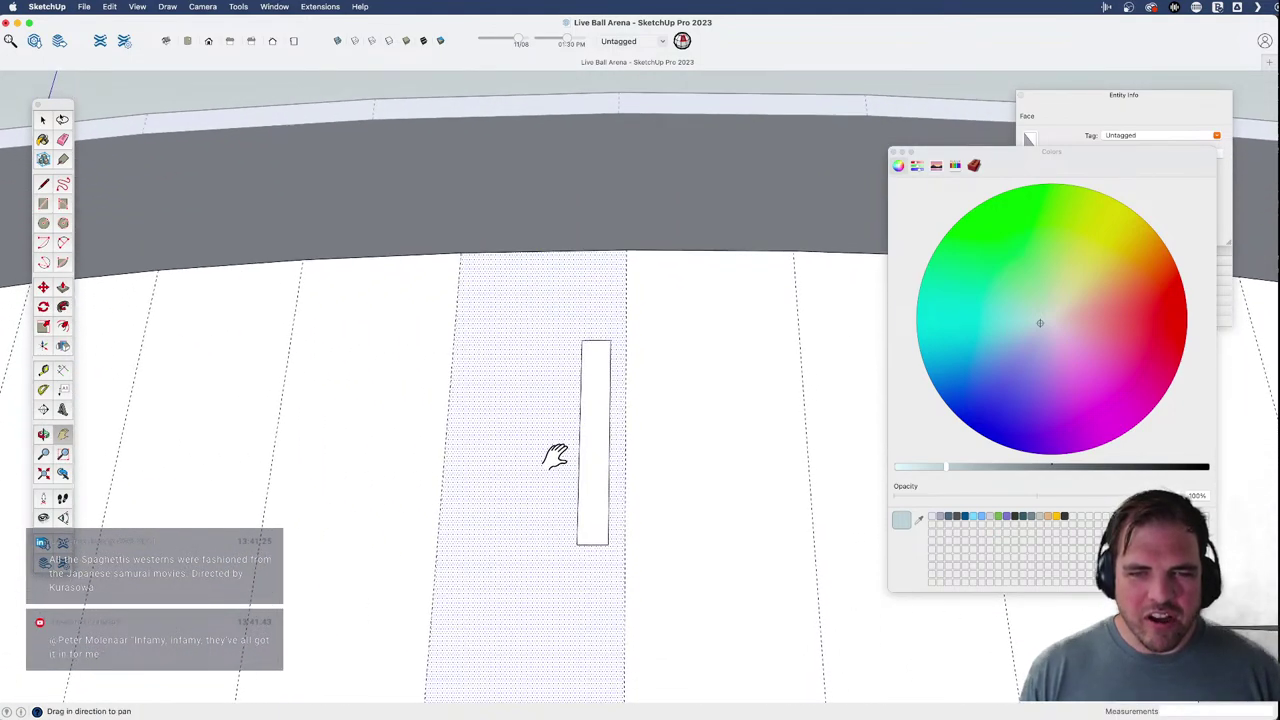
- Push/Pull the narrow rectangle inward about 1' 3/32" to form a recessed slot in the curved wall
{"action": "key", "text": "m"}
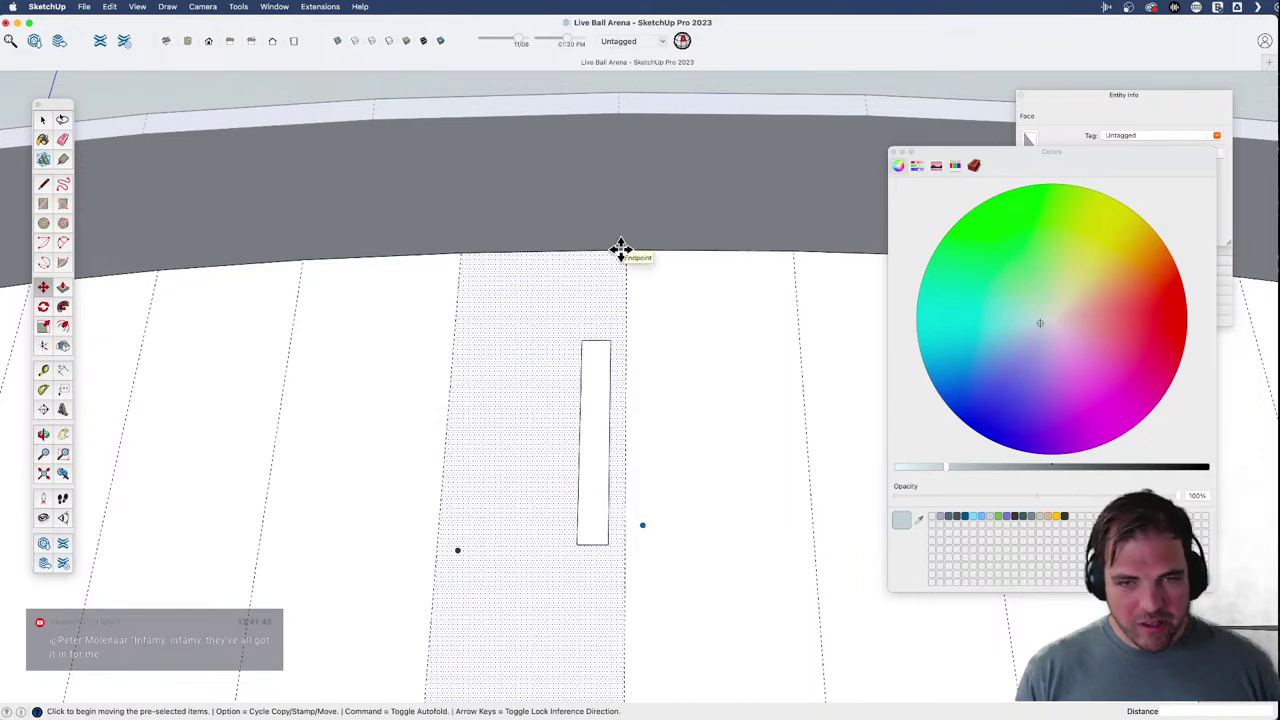
{"action": "key", "text": "alt"}
{"action": "middle_click_drag", "start_coordinate": [571, 480], "coordinate": [520, 423], "text": "shift"}
{"action": "scroll", "coordinate": [520, 417], "scroll_direction": "up", "scroll_amount": 3}
{"action": "key", "text": "p"}
{"action": "left_click", "coordinate": [526, 418]}
{"action": "left_click", "coordinate": [527, 418]}
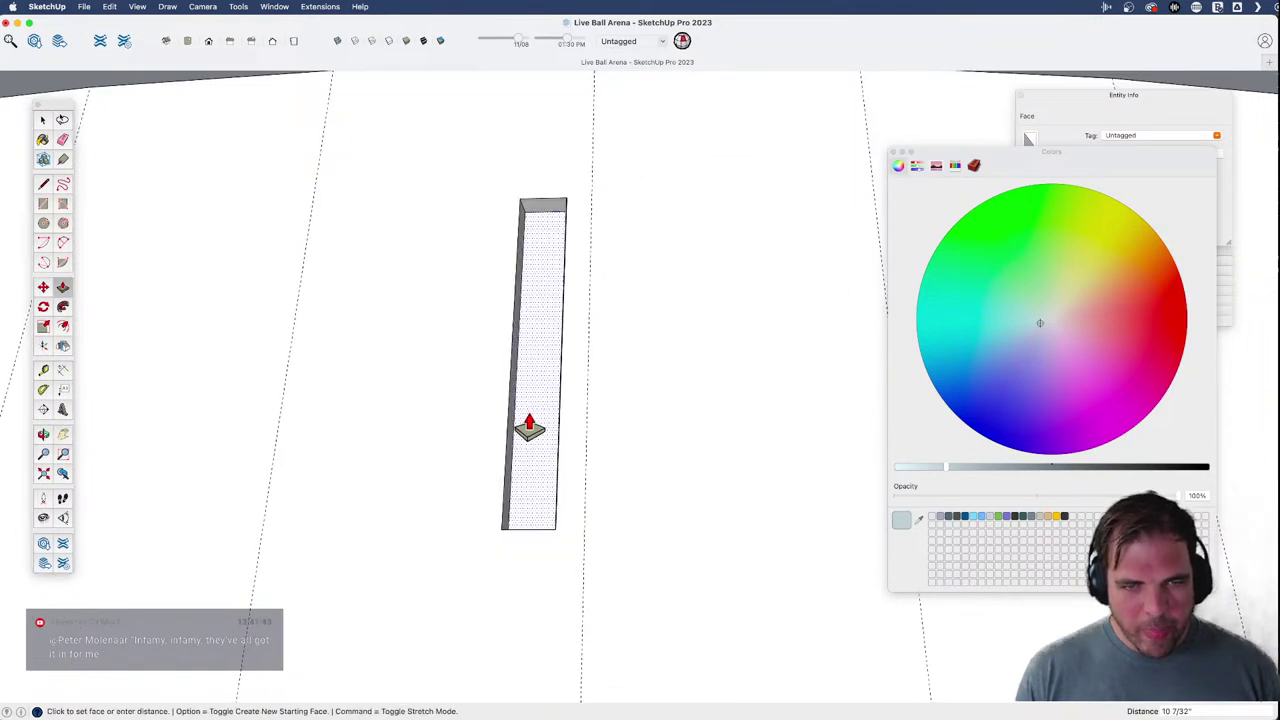
{"action": "left_click", "coordinate": [531, 426]}
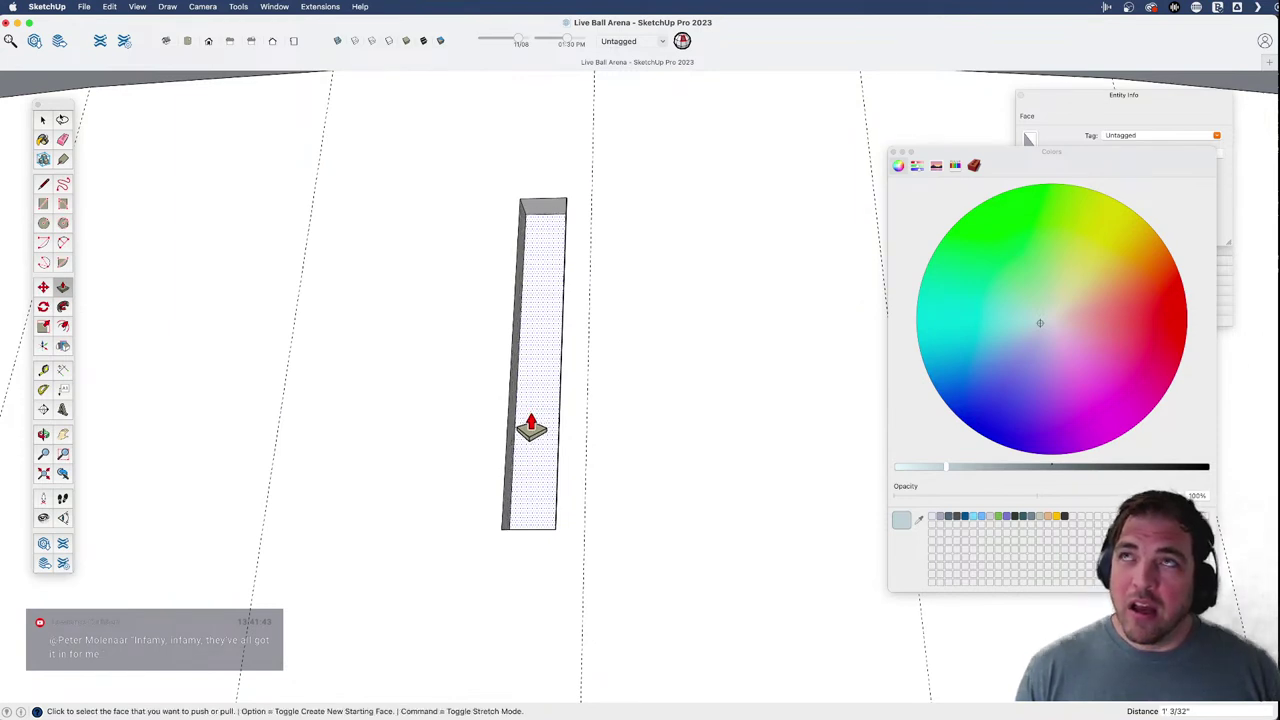
- Select all geometry of the recessed slot and make it a component named "red slots" that glues to any face and cuts an opening
{"action": "scroll", "coordinate": [531, 426], "scroll_direction": "down", "scroll_amount": 3}
{"action": "key", "text": "space"}
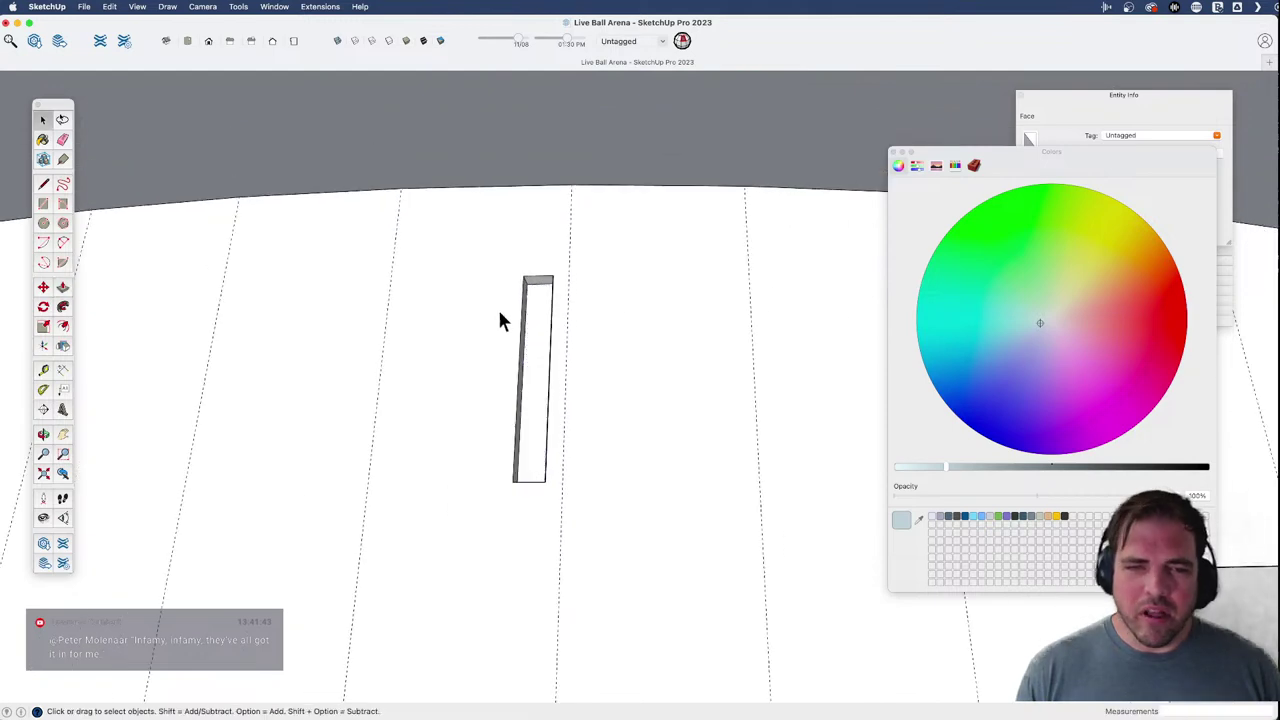
{"action": "left_click_drag", "start_coordinate": [477, 244], "coordinate": [627, 546]}
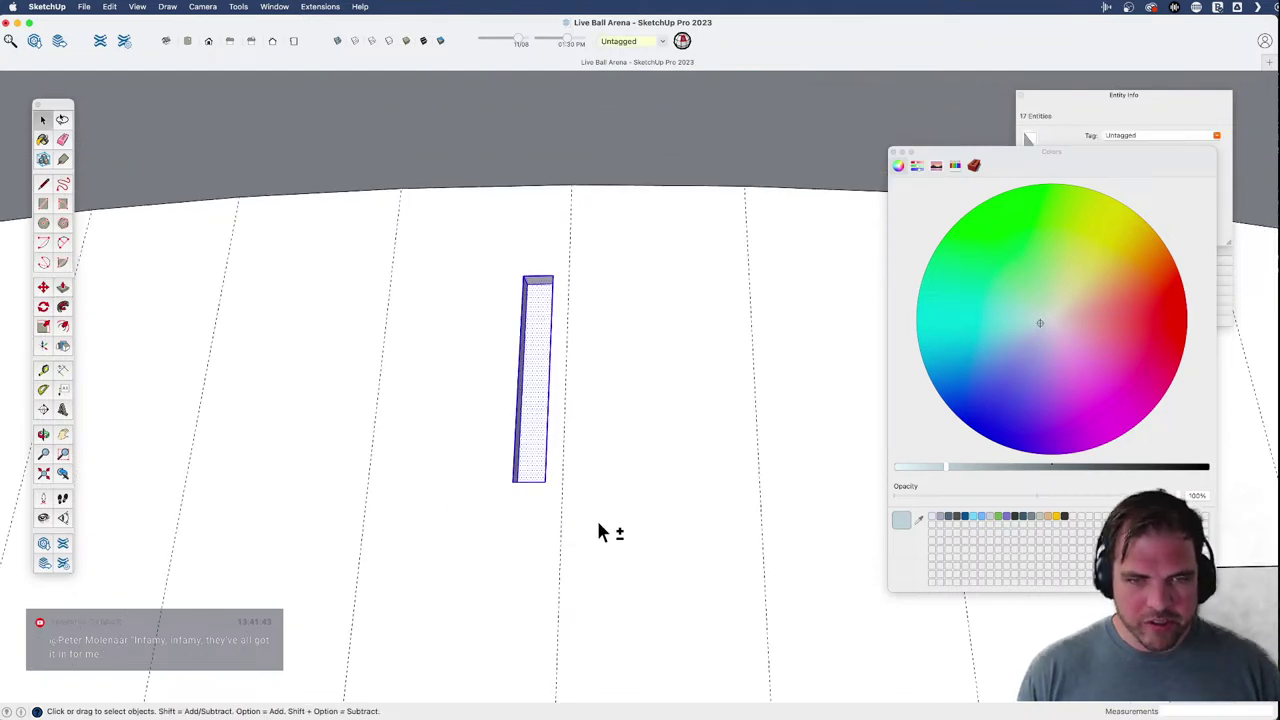
{"action": "key", "text": "x"}
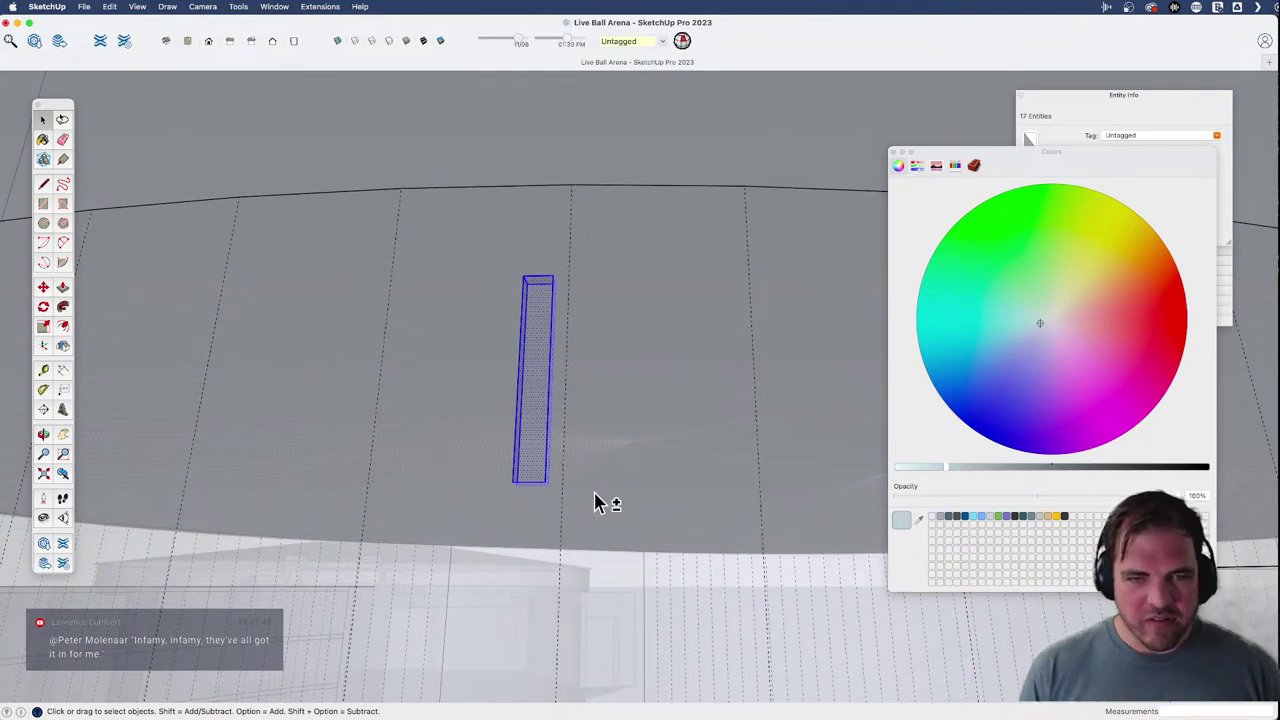
{"action": "key", "text": "x"}
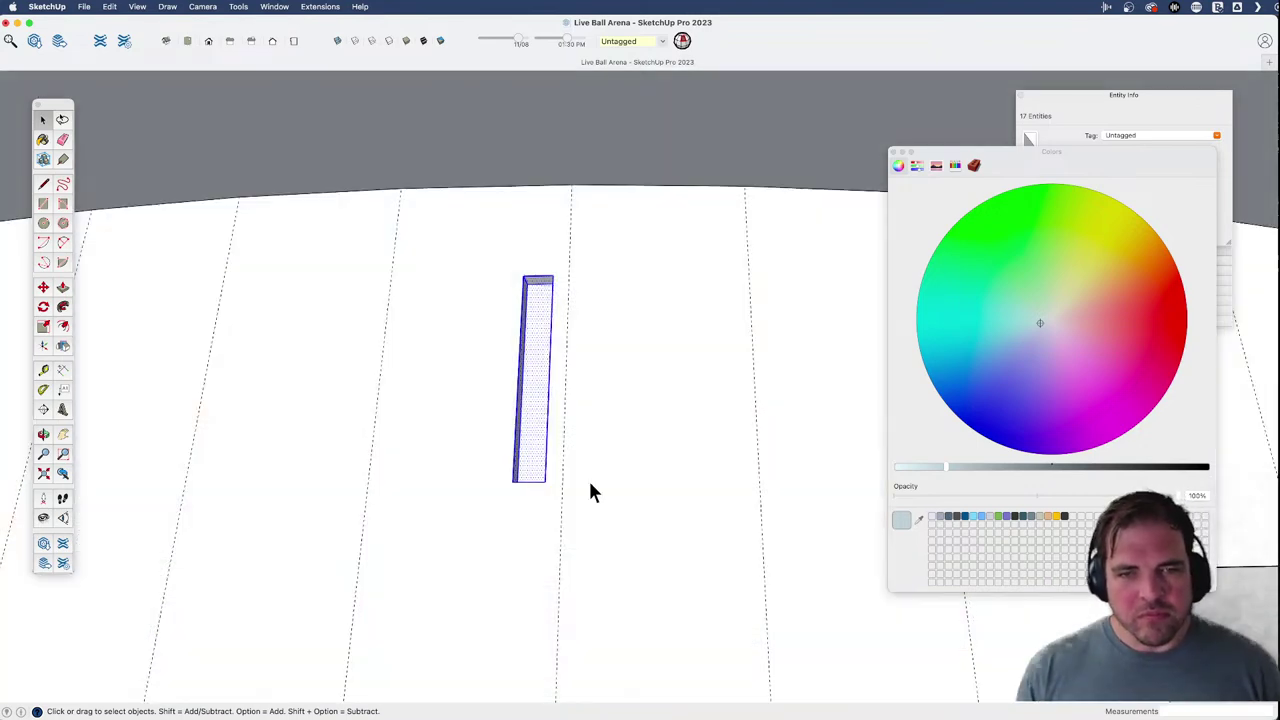
{"action": "right_click", "coordinate": [537, 300]}
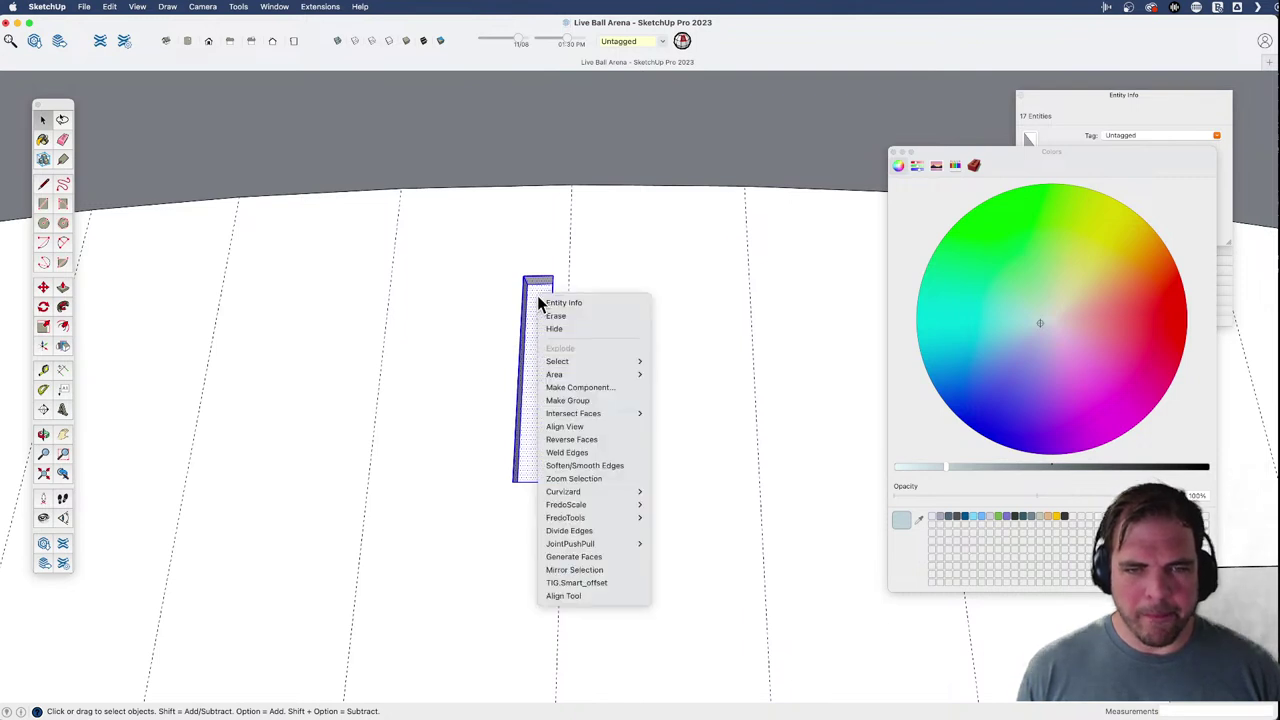
{"action": "left_click", "coordinate": [580, 388]}
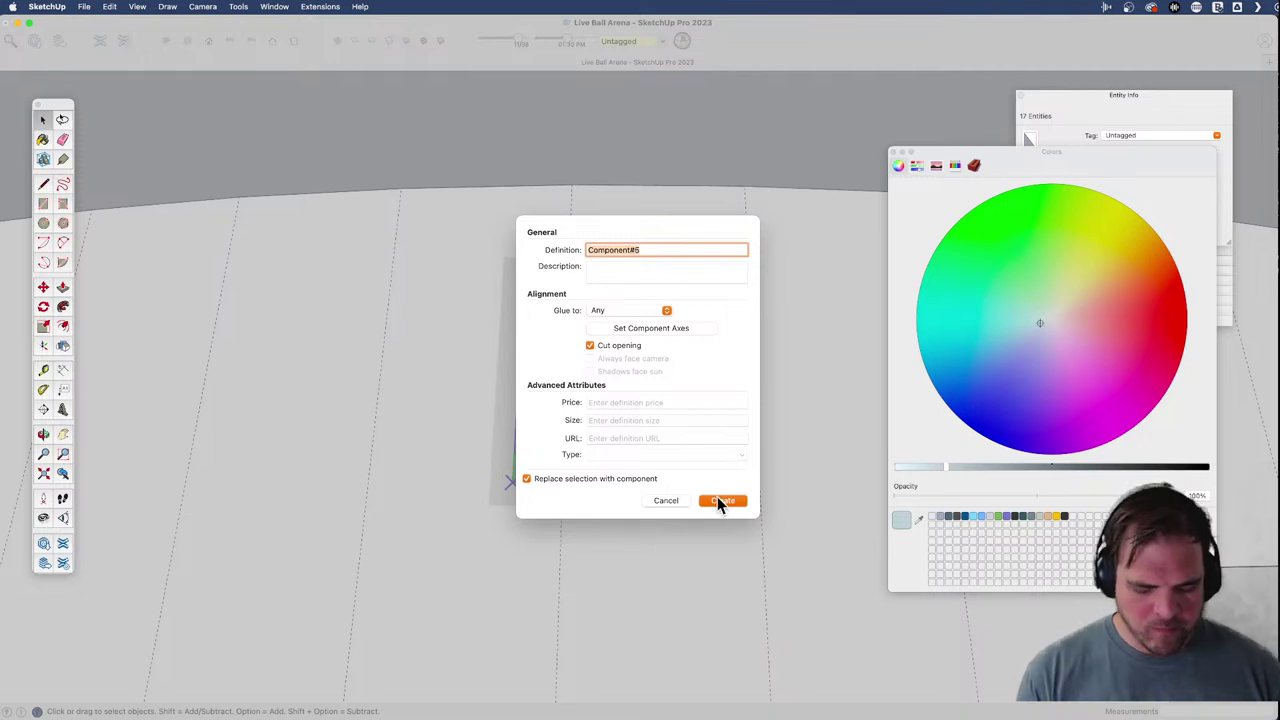
{"action": "type", "text": "red slots"}
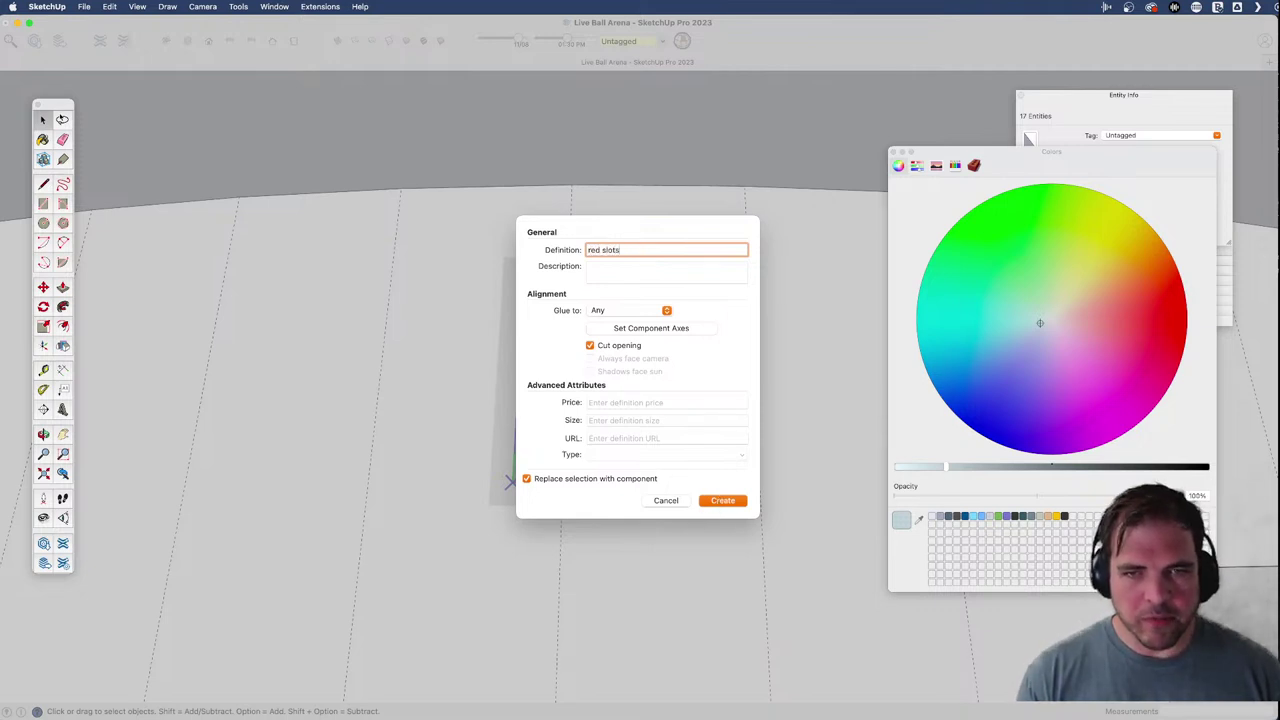
{"action": "key", "text": "Return"}
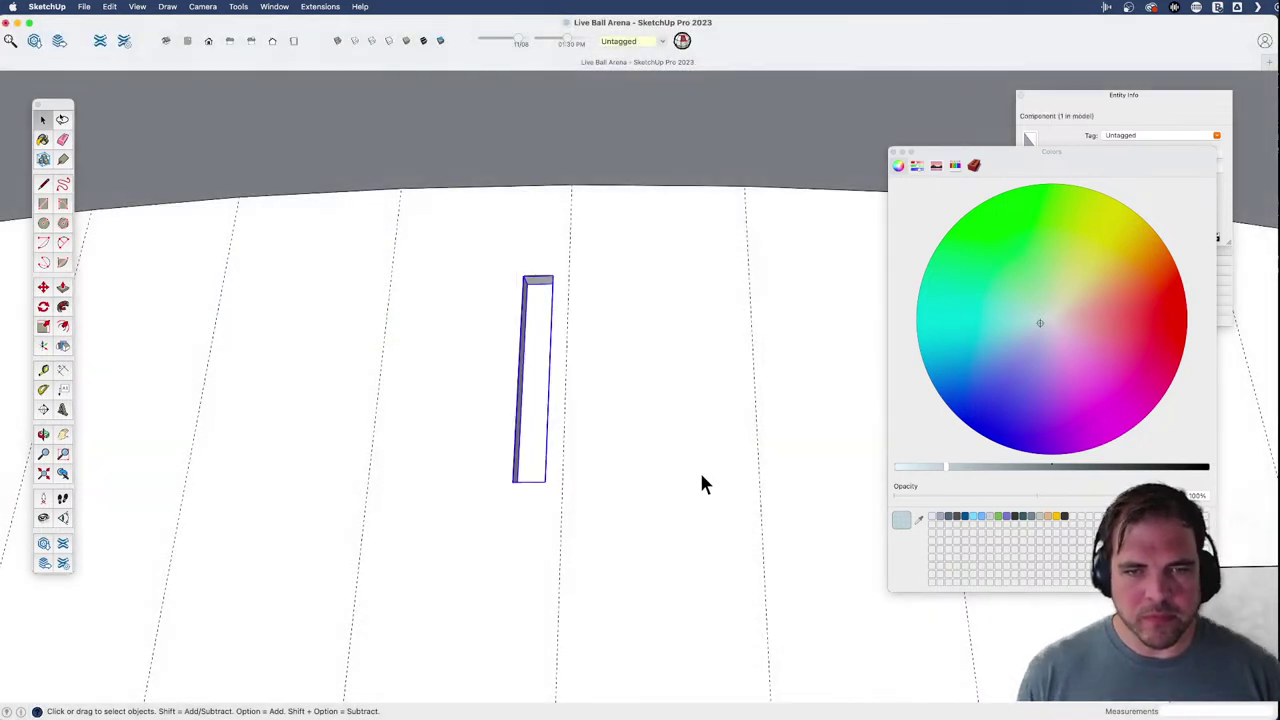
- Copy the slot component about 6' 11/32" sideways on the same wall segment to form a pair
{"action": "key", "text": "m"}
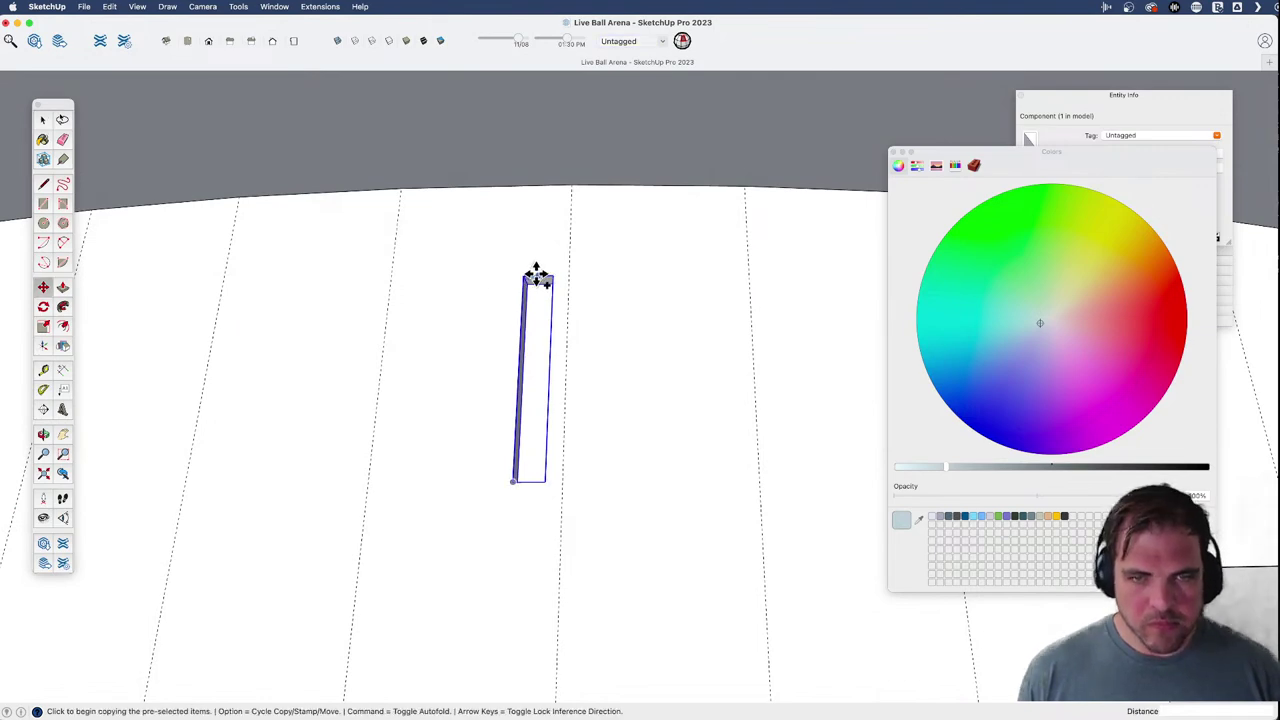
{"action": "left_click", "coordinate": [537, 277]}
{"action": "key", "text": "alt"}
{"action": "left_click", "coordinate": [424, 274]}
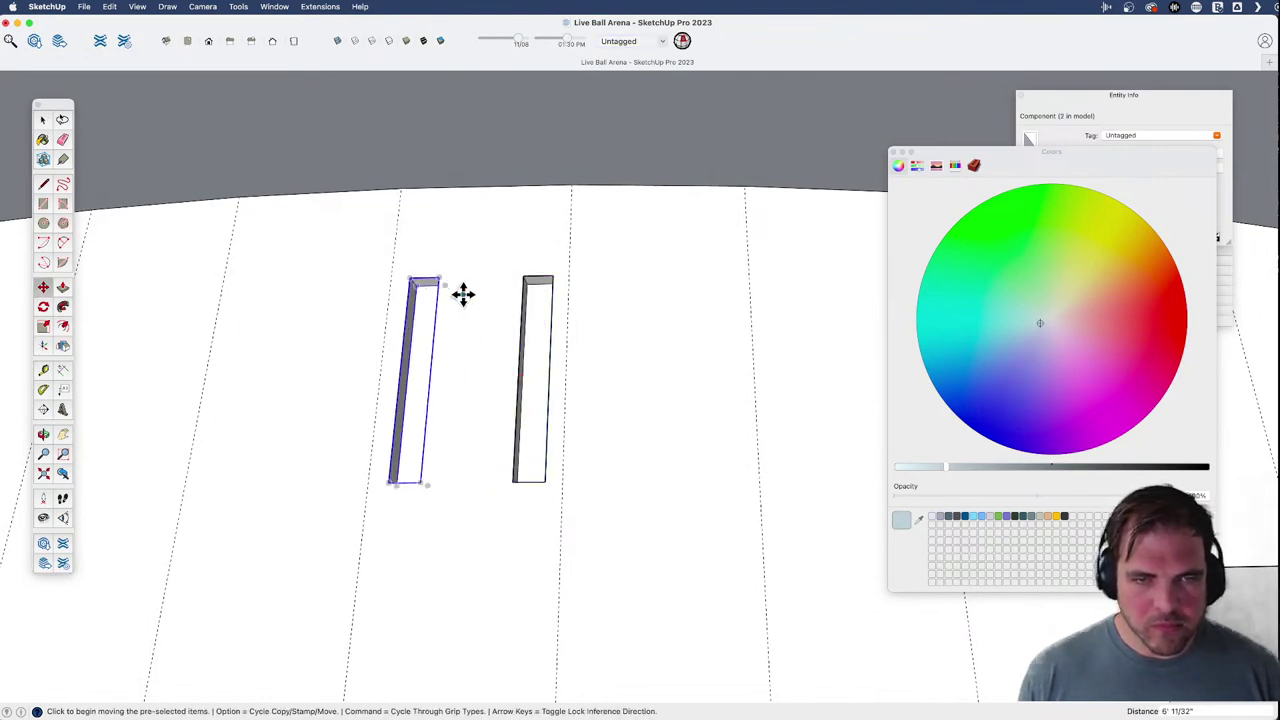
{"action": "scroll", "coordinate": [463, 291], "scroll_direction": "down", "scroll_amount": 3}
{"action": "scroll", "coordinate": [463, 292], "scroll_direction": "down", "scroll_amount": 2}
- Try to copy the pair of slots about 33' 5 31/32" down the curved wall
{"action": "key", "text": "space"}
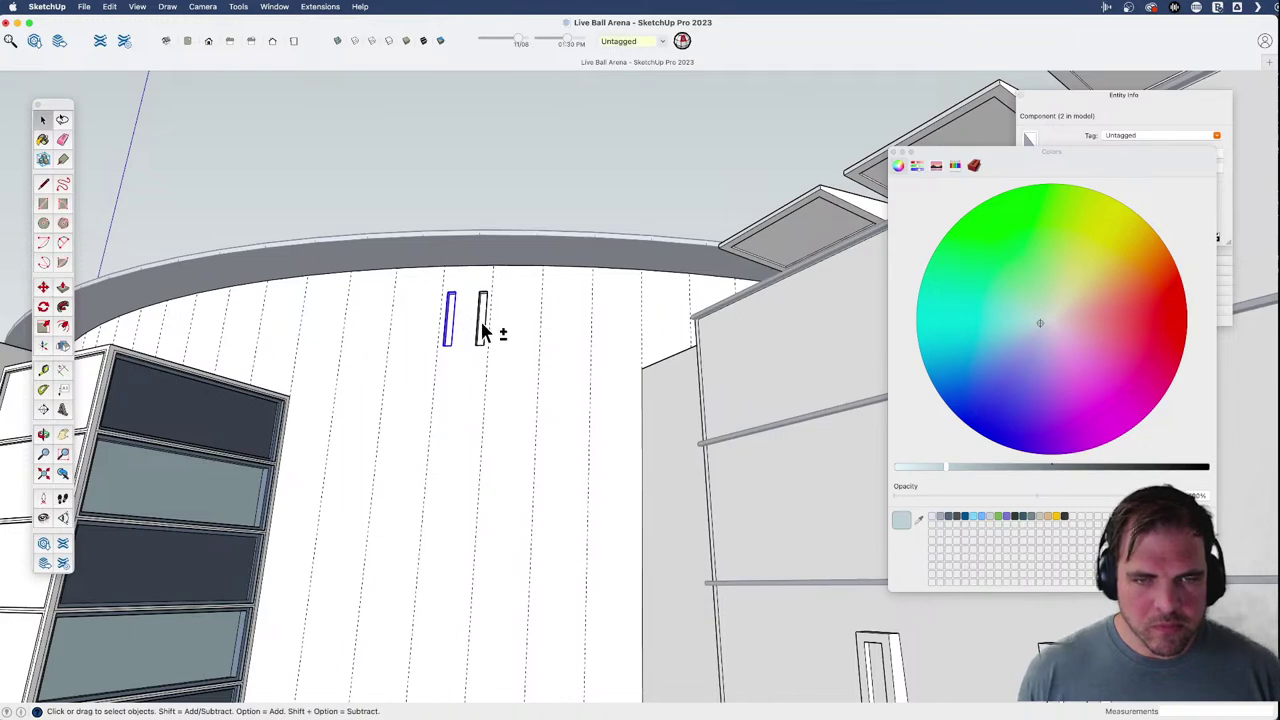
{"action": "left_click", "coordinate": [481, 321], "text": "shift"}
{"action": "scroll", "coordinate": [480, 325], "scroll_direction": "down", "scroll_amount": 2}
{"action": "middle_click_drag", "start_coordinate": [472, 354], "coordinate": [449, 294], "text": "shift"}
{"action": "key", "text": "m"}
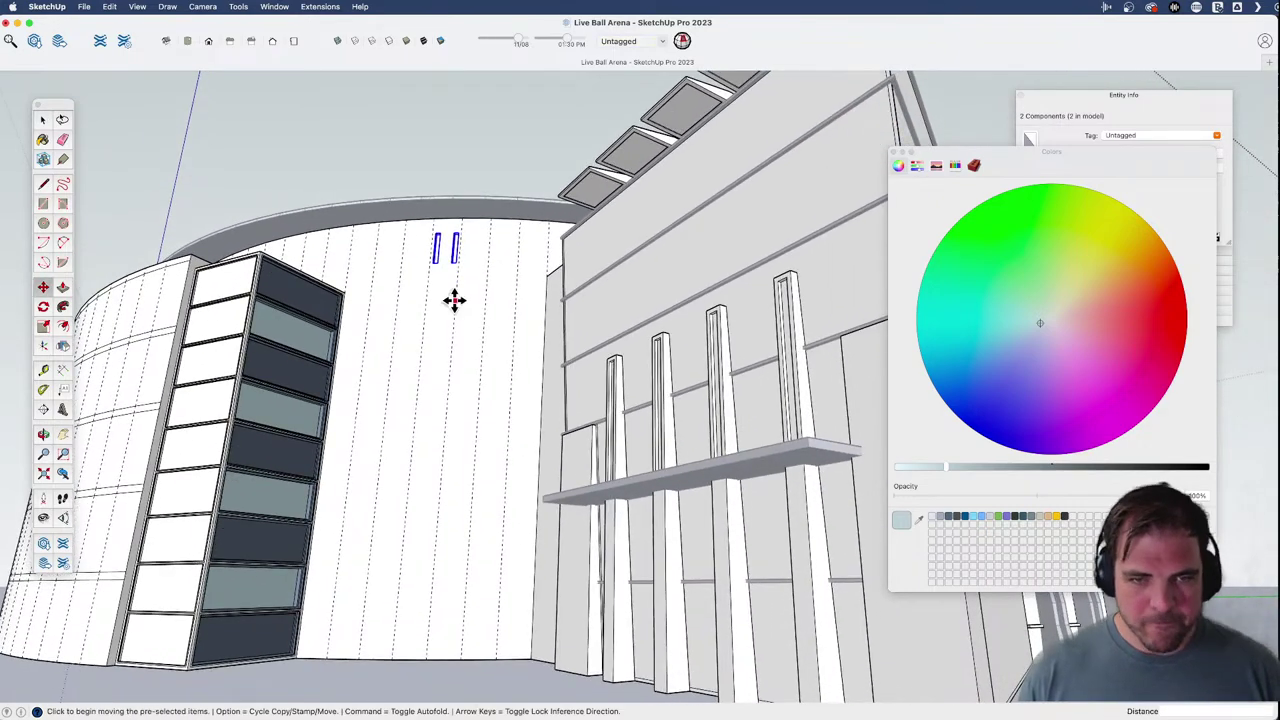
{"action": "left_click", "coordinate": [455, 297]}
{"action": "key", "text": "alt"}
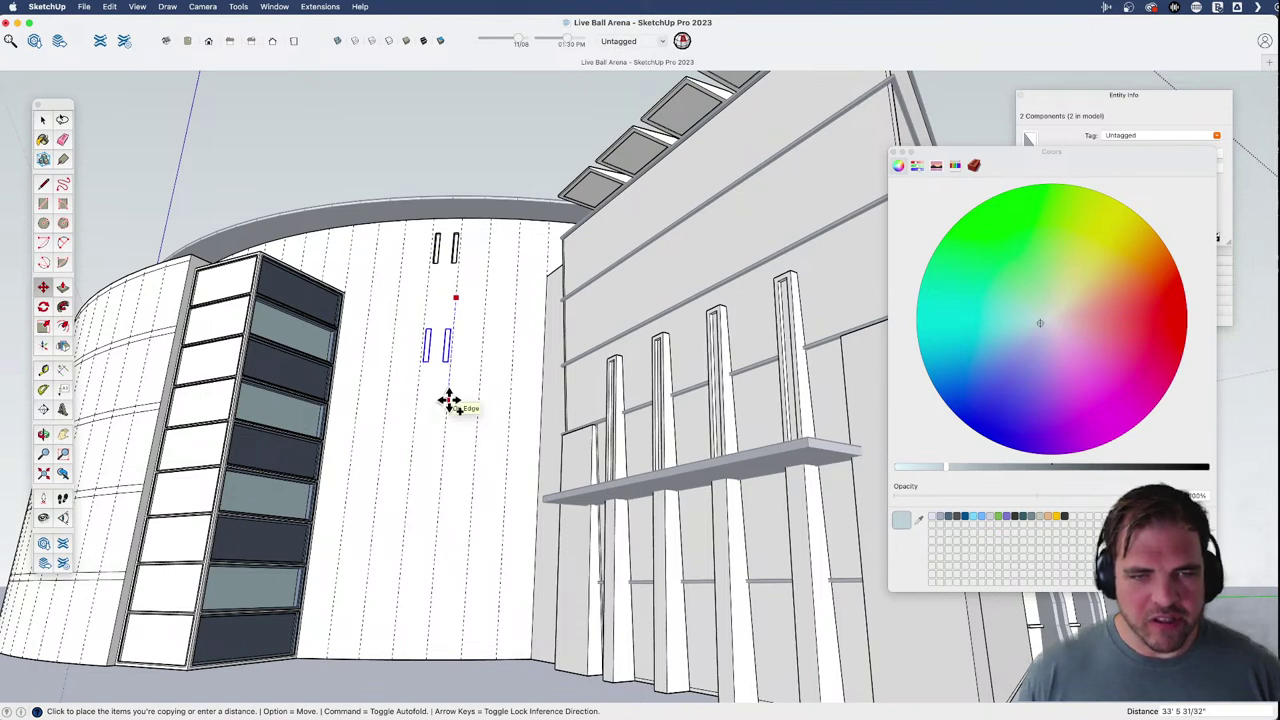
{"action": "left_click", "coordinate": [448, 400]}
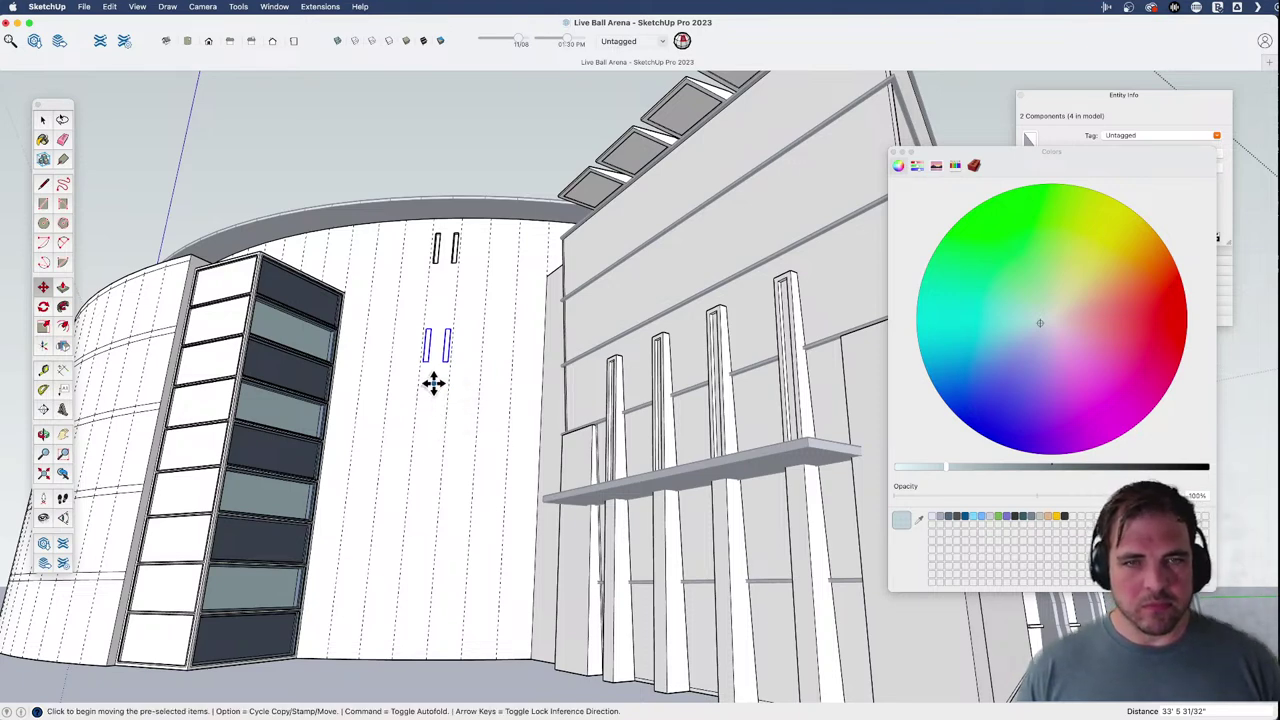
{"action": "key", "text": "super+z"}
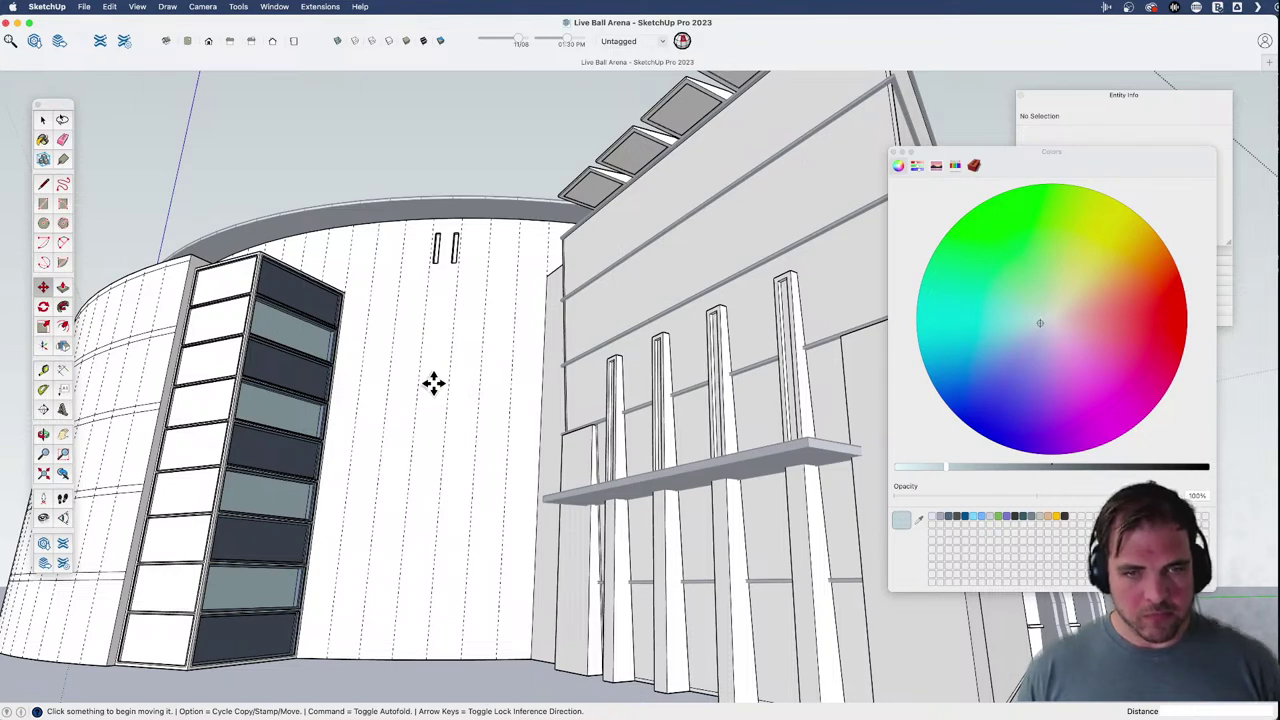
- Select both slots and copy them about 31' 3 27/32" down the curved wall, repeating the copy 5x
{"action": "key", "text": "space"}
{"action": "scroll", "coordinate": [450, 307], "scroll_direction": "up", "scroll_amount": 2}
{"action": "left_click", "coordinate": [453, 255]}
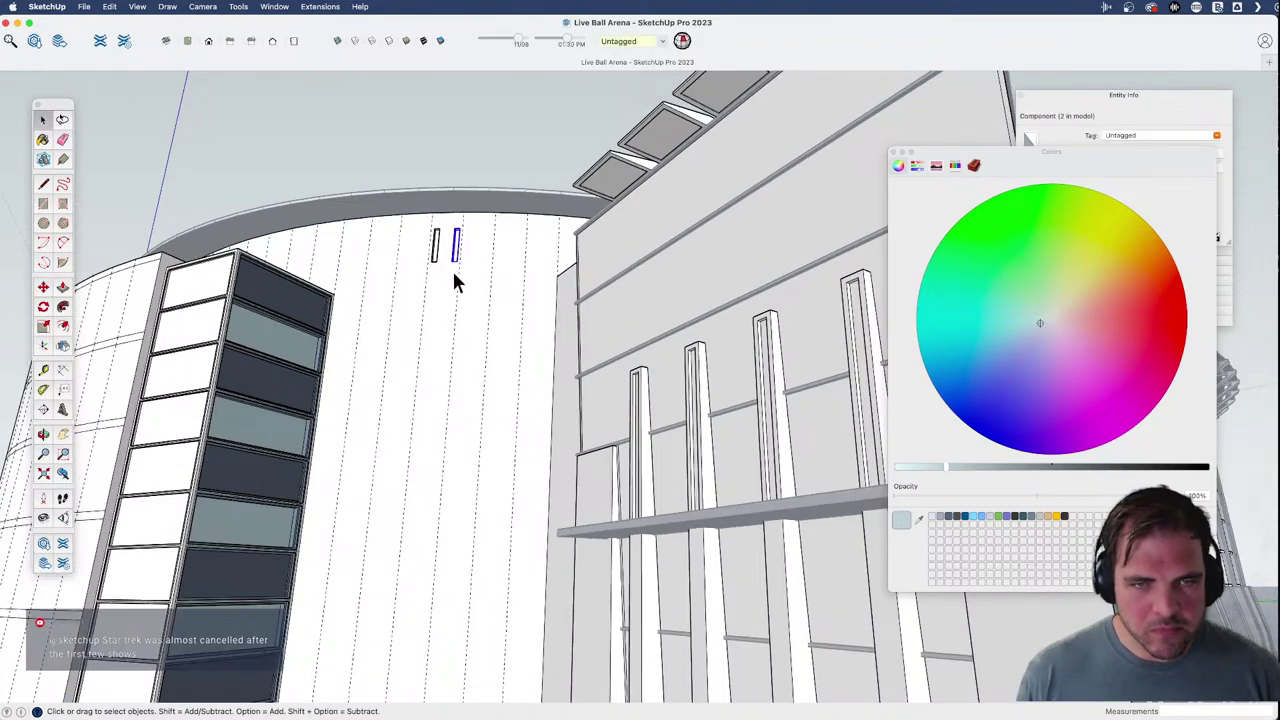
{"action": "scroll", "coordinate": [454, 273], "scroll_direction": "up", "scroll_amount": 3}
{"action": "left_click", "coordinate": [416, 246], "text": "shift"}
{"action": "scroll", "coordinate": [427, 246], "scroll_direction": "down", "scroll_amount": 2}
{"action": "middle_click_drag", "start_coordinate": [428, 248], "coordinate": [438, 210], "text": "shift"}
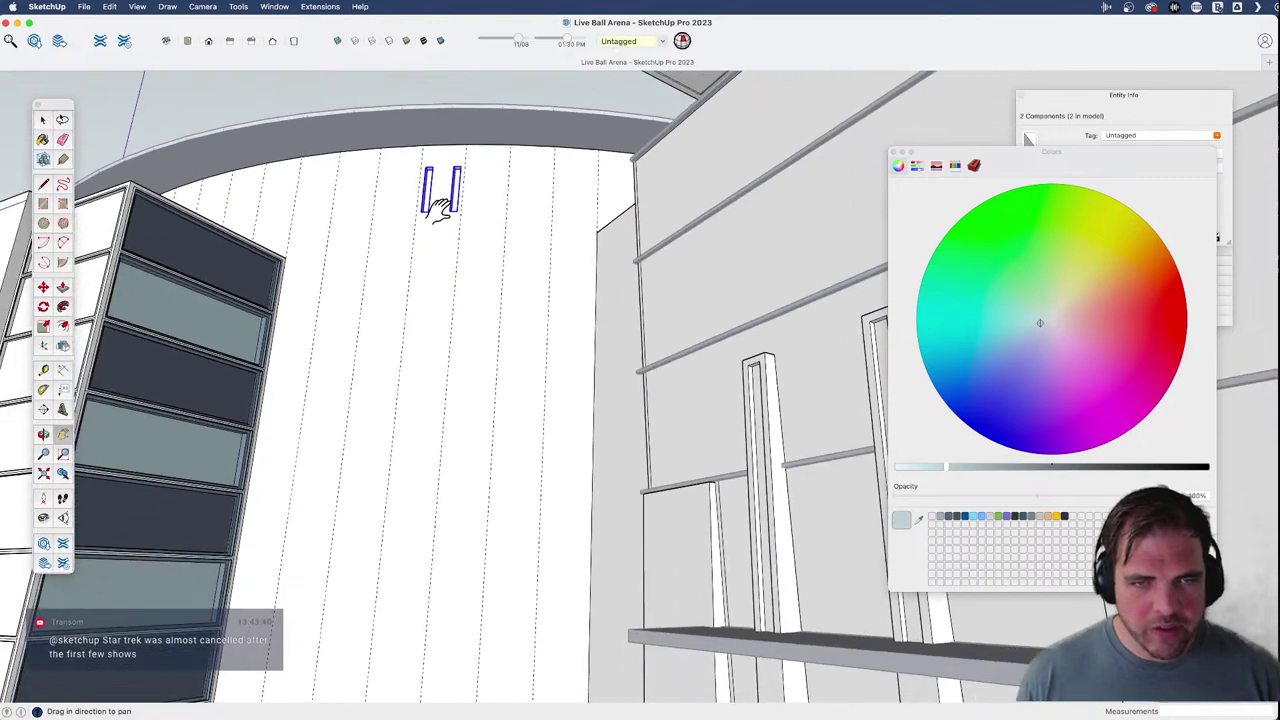
{"action": "key", "text": "m"}
{"action": "key", "text": "alt"}
{"action": "left_click", "coordinate": [441, 186]}
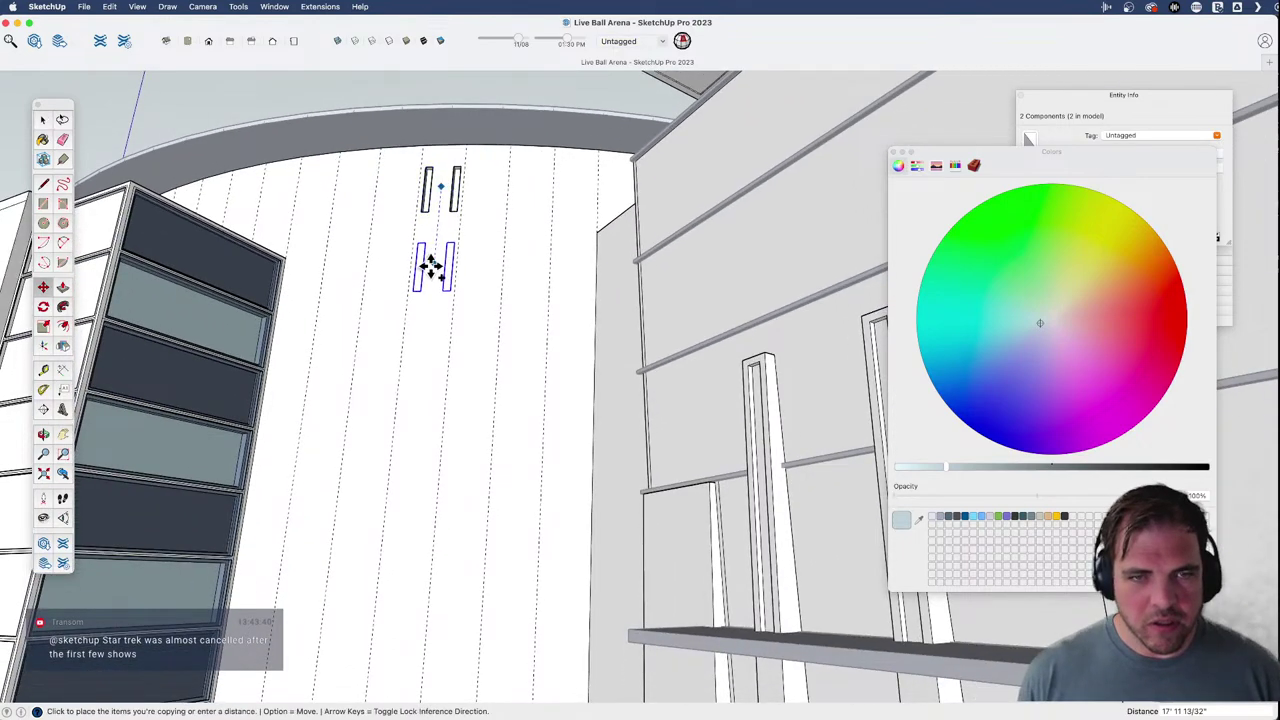
{"action": "left_click", "coordinate": [430, 325]}
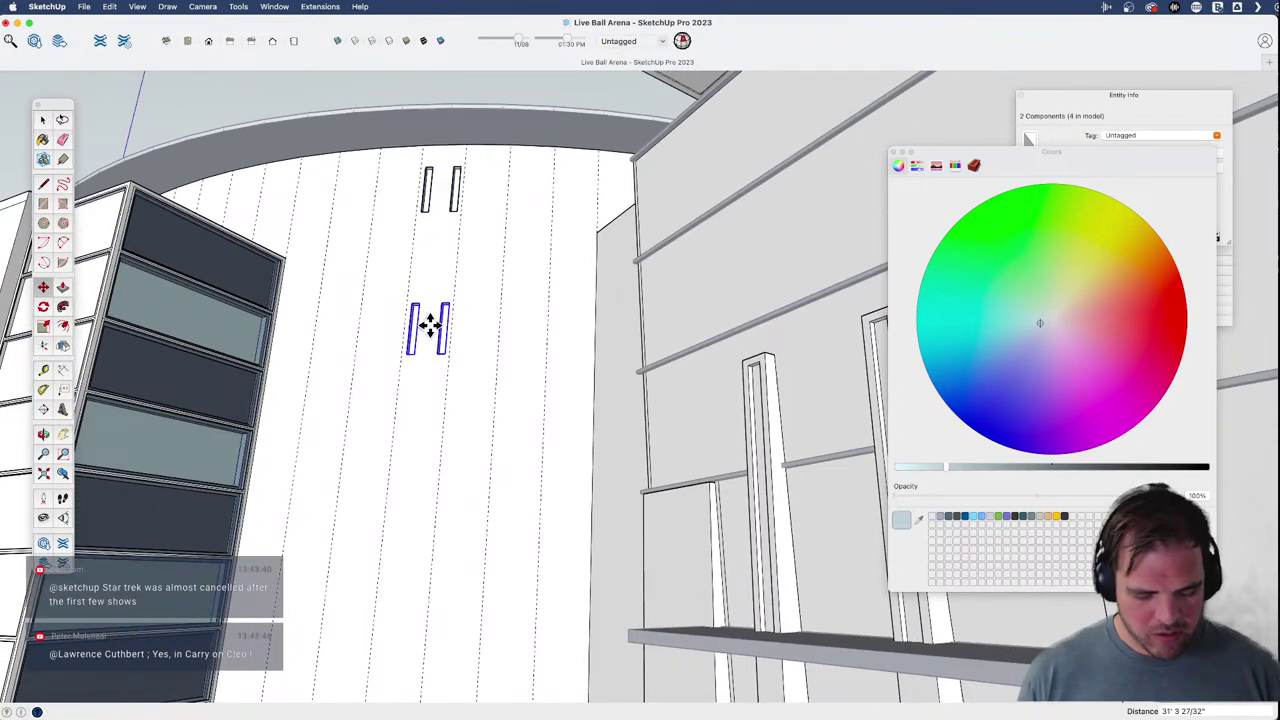
{"action": "type", "text": "5x"}
{"action": "key", "text": "Return"}
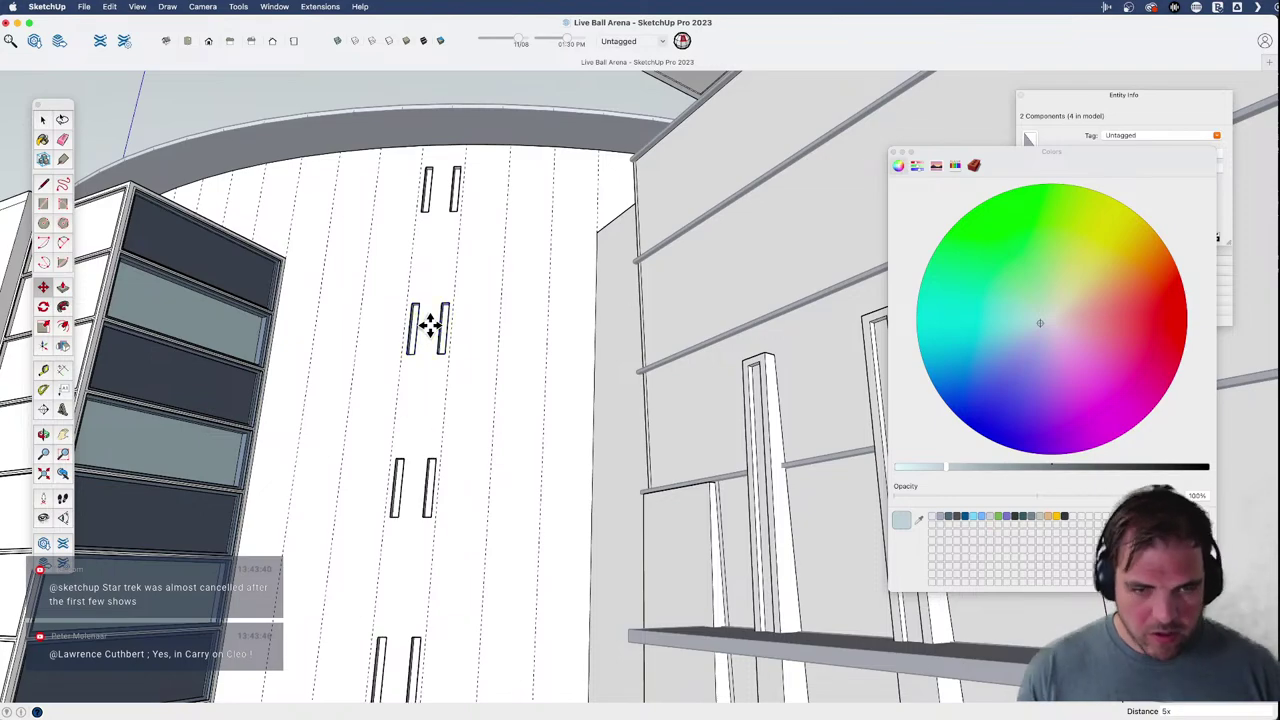
- Erase the surplus slot pairs that extend below the base of the curved wall
{"action": "scroll", "coordinate": [428, 331], "scroll_direction": "down", "scroll_amount": 5}
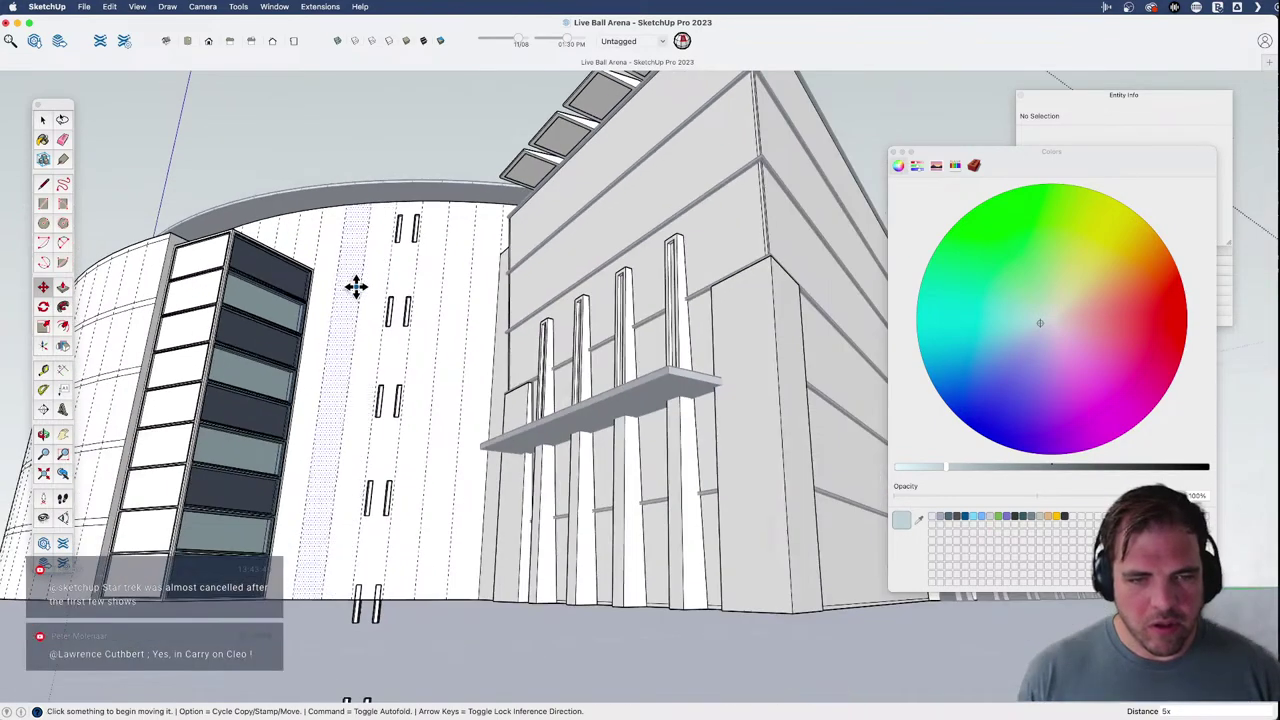
{"action": "key", "text": "e"}
{"action": "left_click", "coordinate": [370, 605]}
{"action": "scroll", "coordinate": [400, 643], "scroll_direction": "down", "scroll_amount": 3}
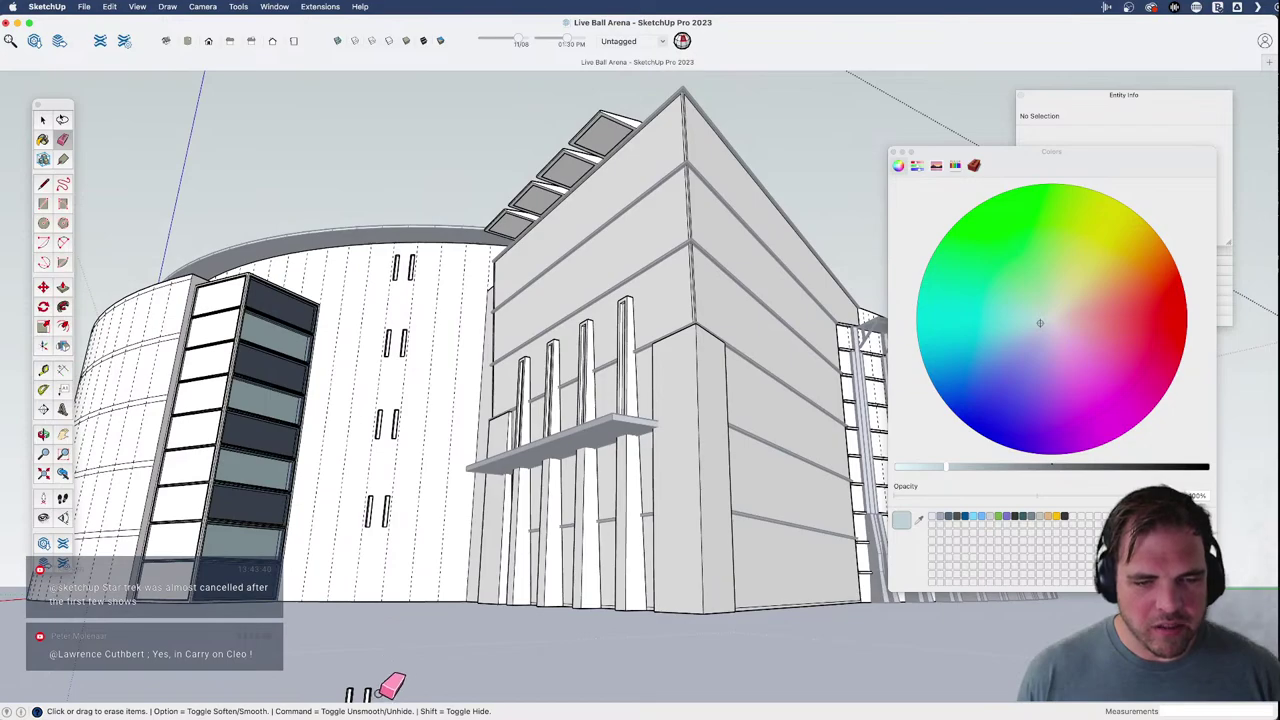
{"action": "mouse_move", "coordinate": [357, 686]}
{"action": "middle_mouse_down"}
{"action": "mouse_move", "coordinate": [392, 568]}
{"action": "mouse_move", "coordinate": [447, 612]}
{"action": "mouse_move", "coordinate": [457, 591]}
{"action": "mouse_move", "coordinate": [431, 571]}
{"action": "middle_mouse_up"}
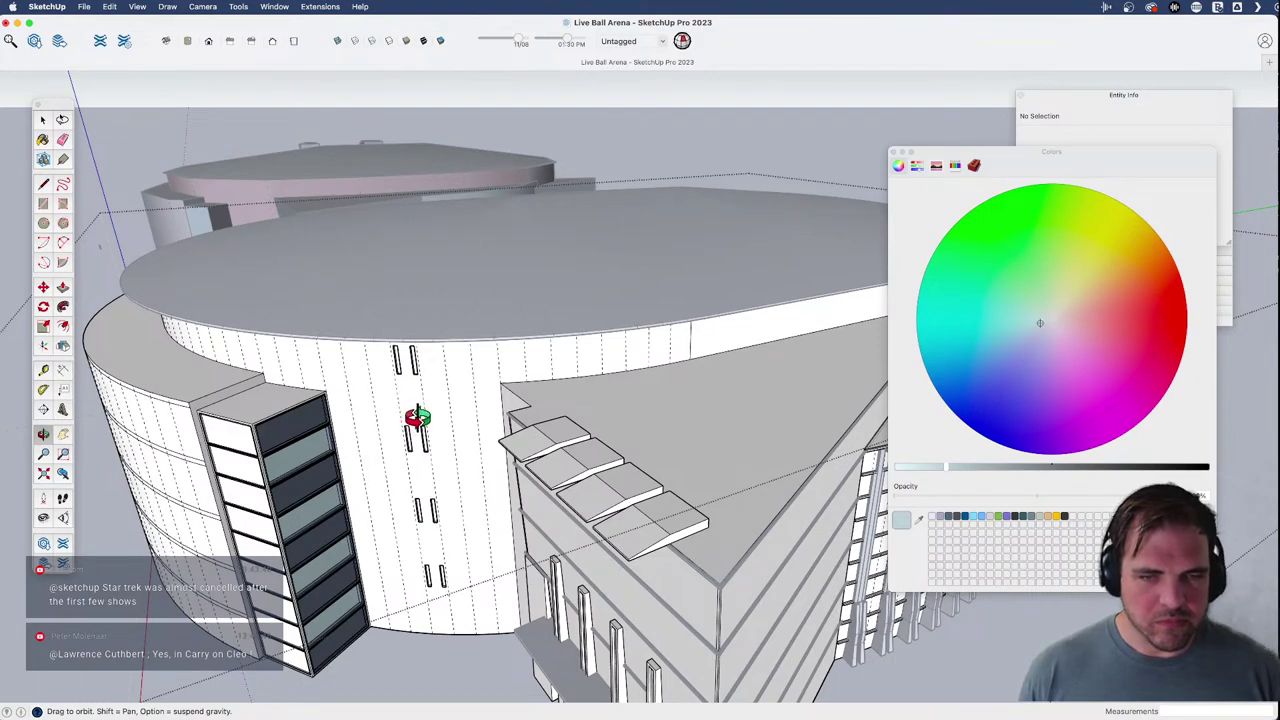
{"action": "scroll", "coordinate": [412, 430], "scroll_direction": "up", "scroll_amount": 3}
{"action": "left_click", "coordinate": [411, 350]}
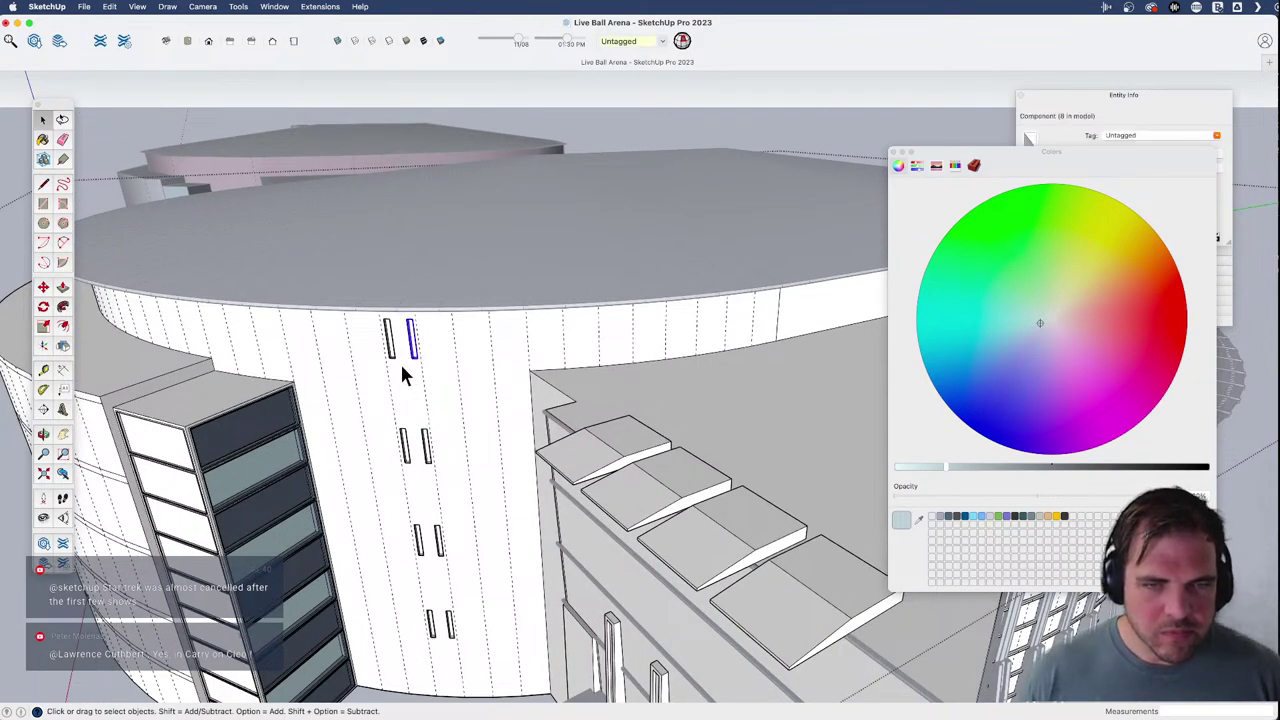
{"action": "scroll", "coordinate": [400, 360], "scroll_direction": "up", "scroll_amount": 2}
{"action": "left_click", "coordinate": [389, 352], "text": "shift"}
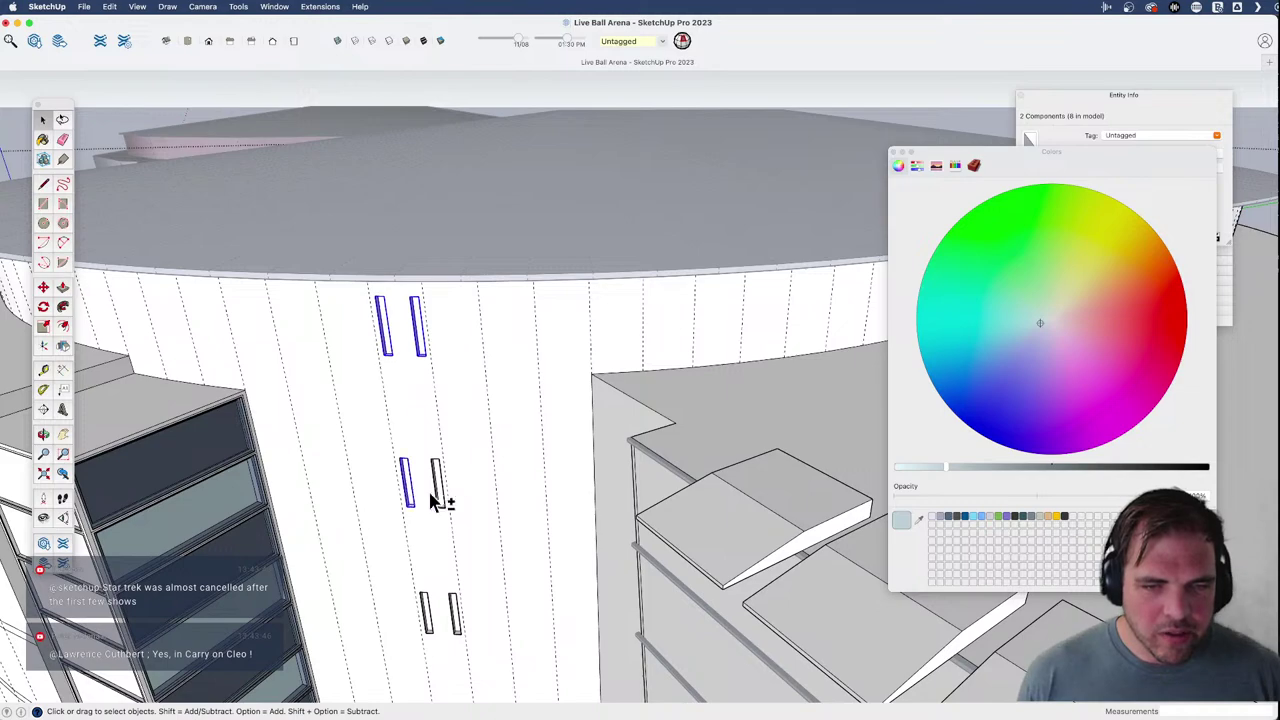
{"action": "left_click", "coordinate": [437, 490], "text": "shift"}
{"action": "left_click", "coordinate": [425, 606], "text": "shift"}
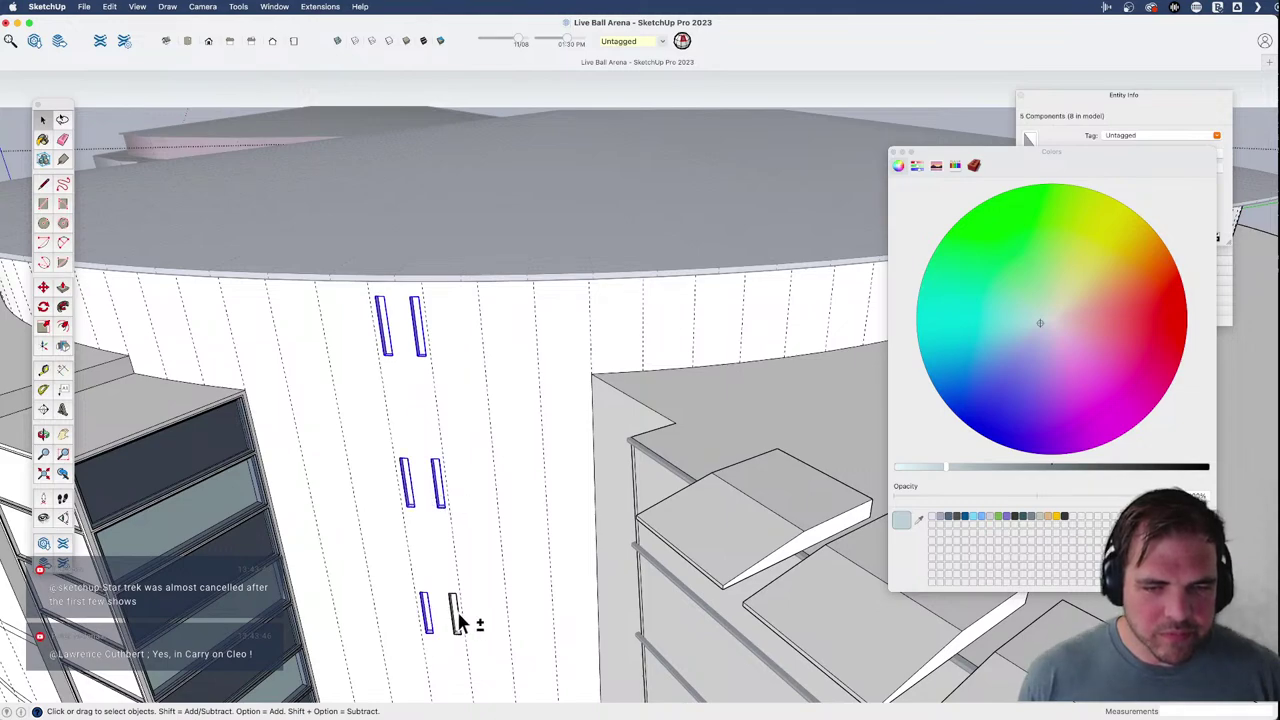
{"action": "left_click", "coordinate": [455, 612], "text": "shift"}
{"action": "scroll", "coordinate": [446, 551], "scroll_direction": "down", "scroll_amount": 3}
{"action": "scroll", "coordinate": [440, 580], "scroll_direction": "up", "scroll_amount": 3}
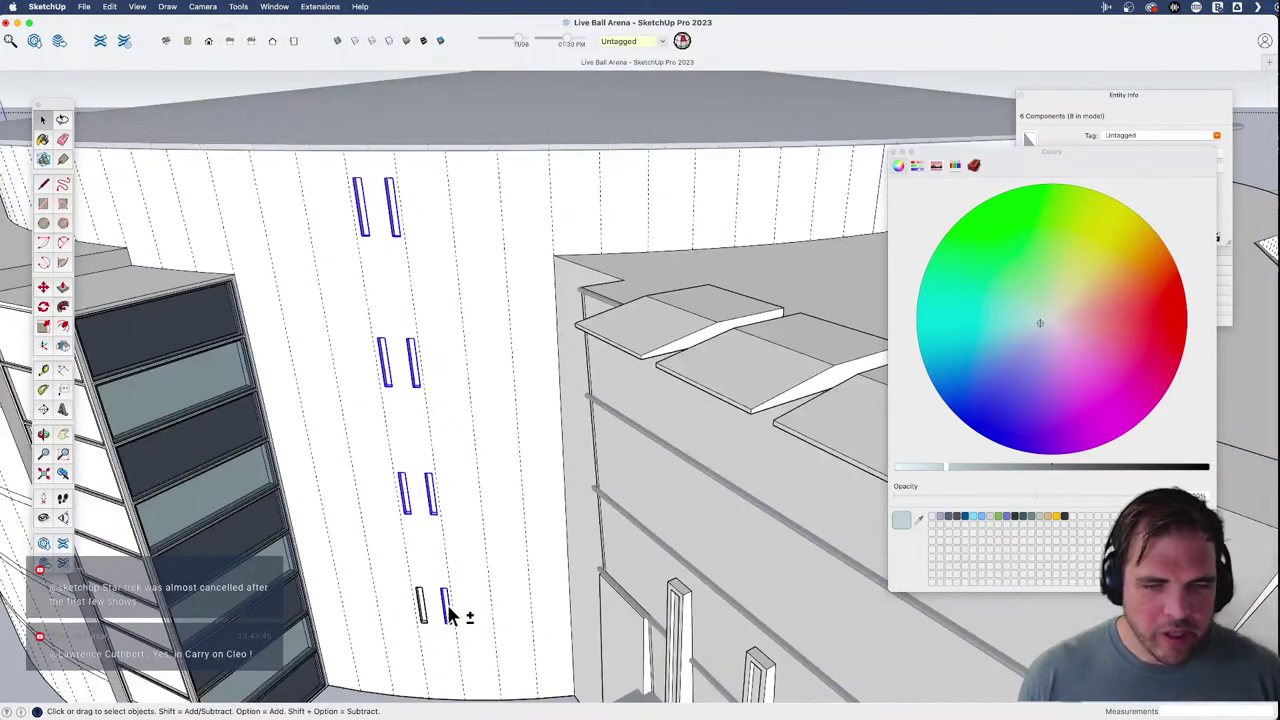
{"action": "left_click", "coordinate": [426, 607], "text": "shift"}
{"action": "scroll", "coordinate": [454, 575], "scroll_direction": "down", "scroll_amount": 2}
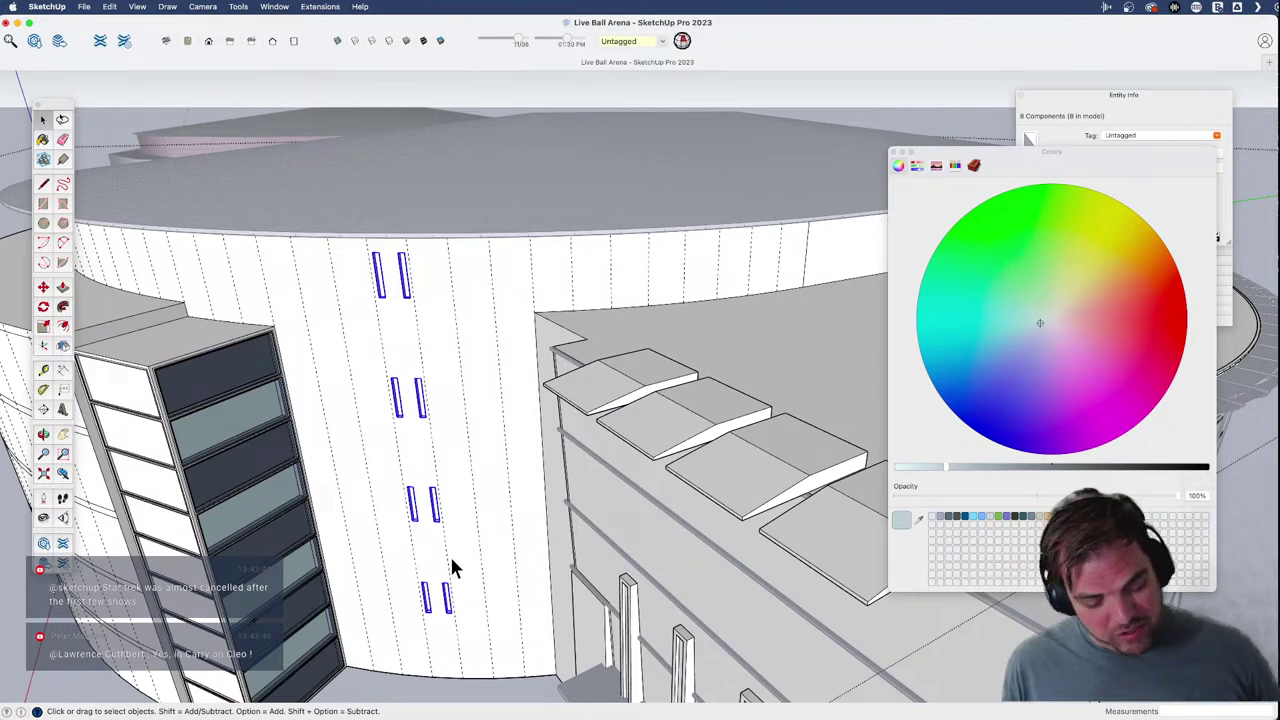
{"action": "scroll", "coordinate": [450, 568], "scroll_direction": "down", "scroll_amount": 5}
{"action": "mouse_move", "coordinate": [451, 568]}
{"action": "middle_mouse_down"}
{"action": "mouse_move", "coordinate": [437, 534]}
{"action": "mouse_move", "coordinate": [450, 167]}
{"action": "mouse_move", "coordinate": [457, 380]}
{"action": "middle_mouse_up"}
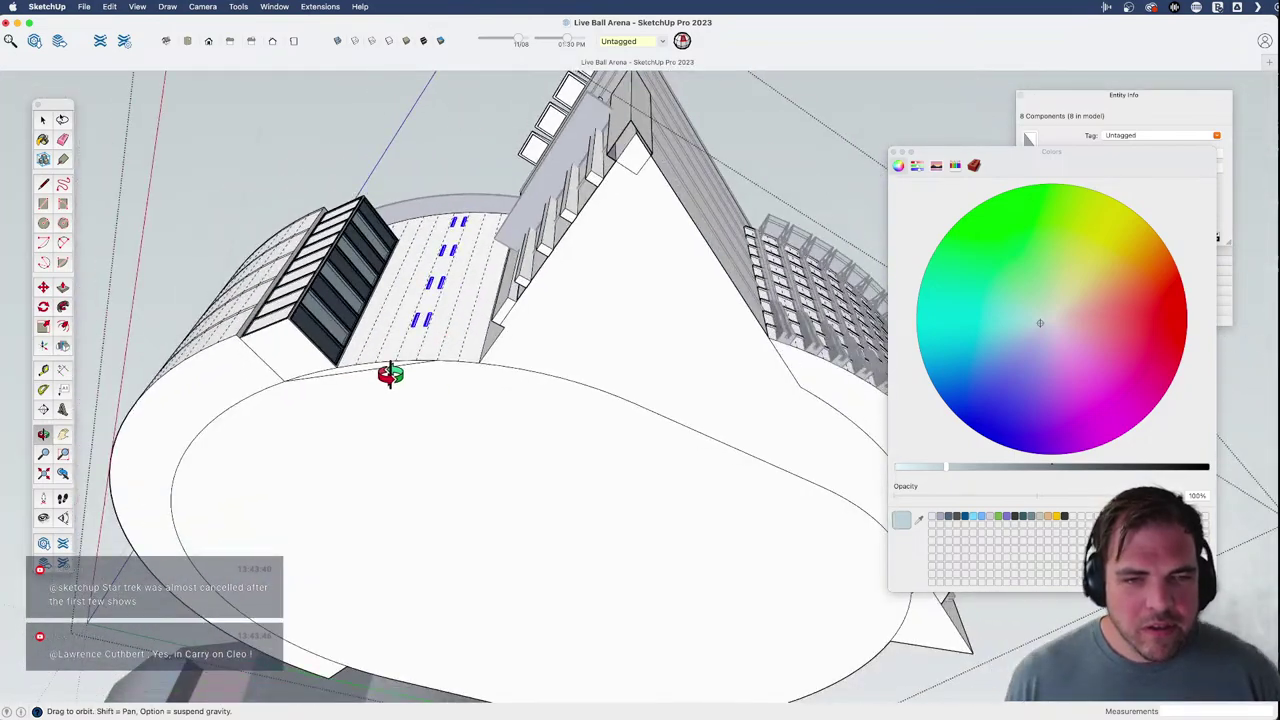
{"action": "key", "text": "e"}
- Select the four slot pairs on the curved wall and rotate a copy 9 degrees about the wall's arc center, toward the adjoining building
{"action": "scroll", "coordinate": [440, 300], "scroll_direction": "up", "scroll_amount": 4}
{"action": "key", "text": "space"}
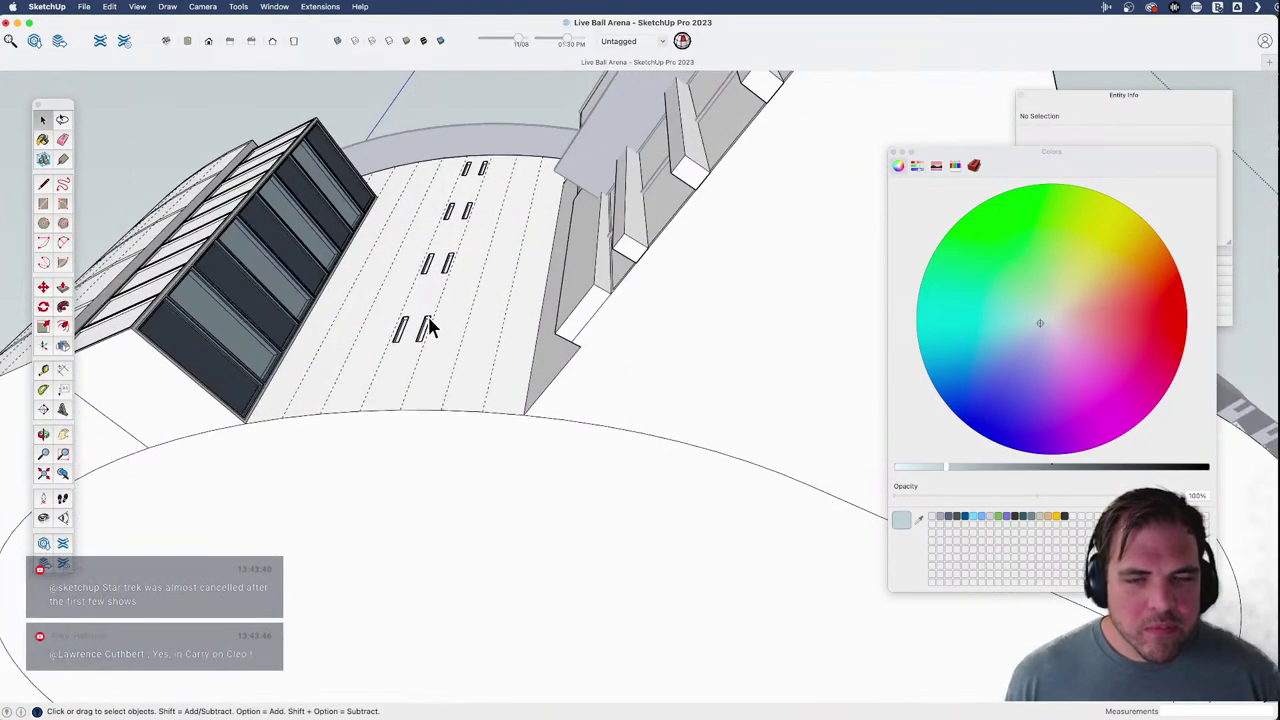
{"action": "left_click", "coordinate": [423, 328]}
{"action": "left_click", "coordinate": [403, 335], "text": "shift"}
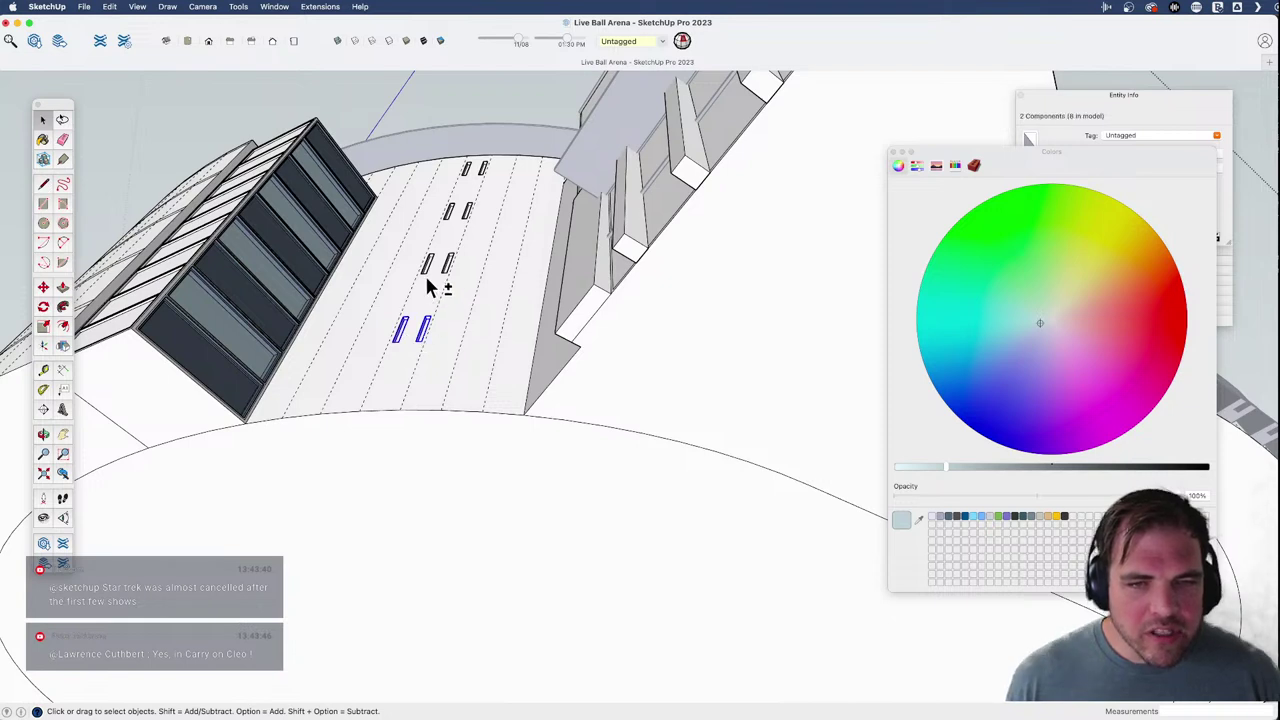
{"action": "left_click", "coordinate": [445, 268], "text": "shift"}
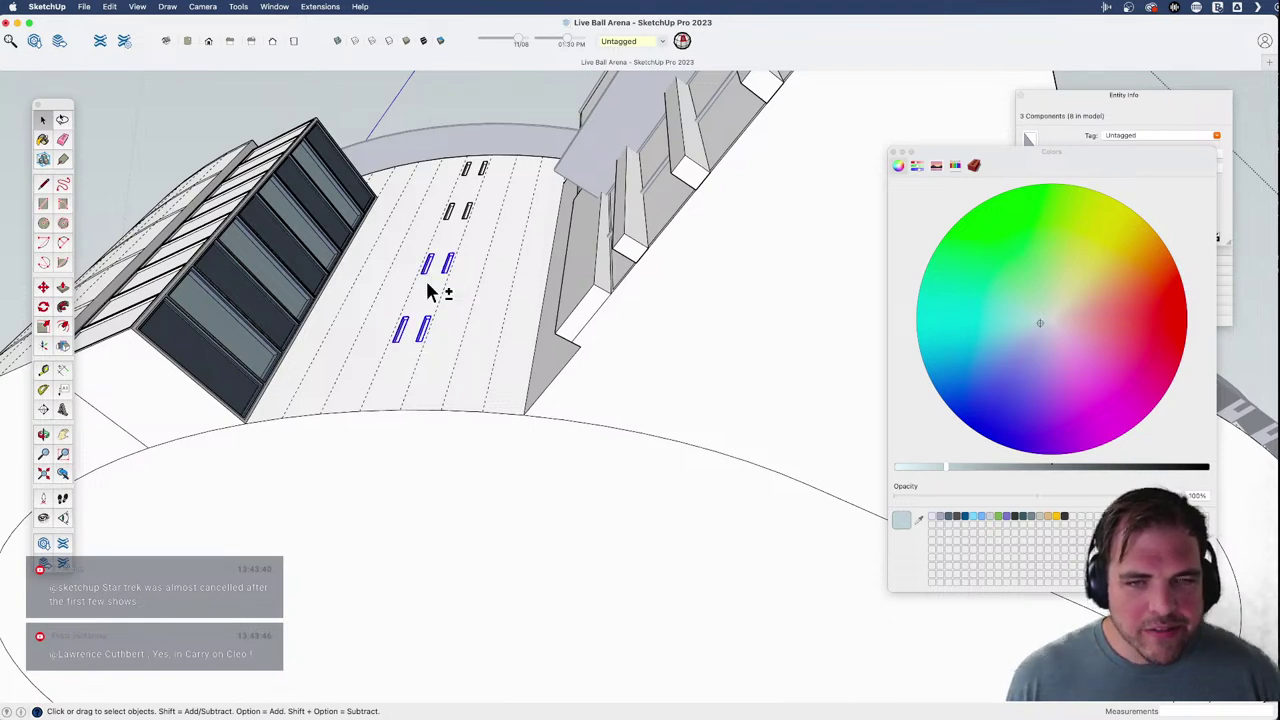
{"action": "left_click", "coordinate": [466, 212], "text": "shift"}
{"action": "left_click", "coordinate": [447, 212], "text": "shift"}
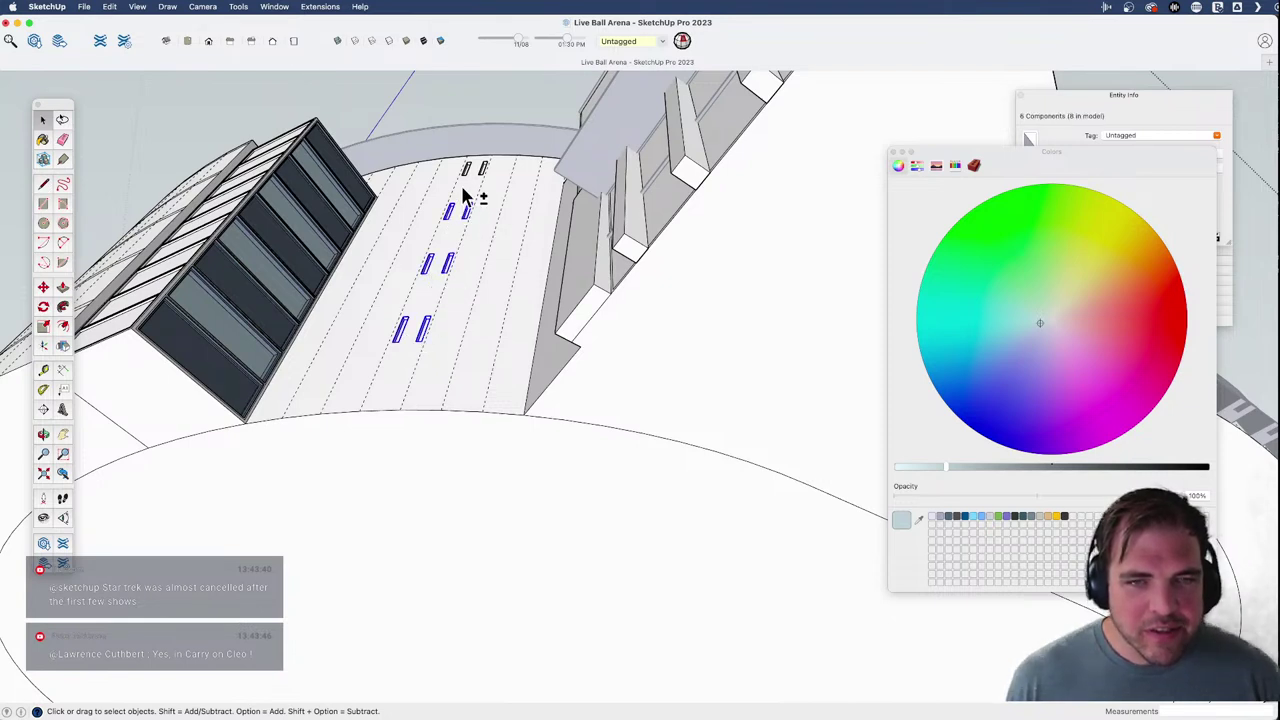
{"action": "left_click", "coordinate": [465, 172], "text": "shift"}
{"action": "left_click", "coordinate": [480, 173], "text": "shift"}
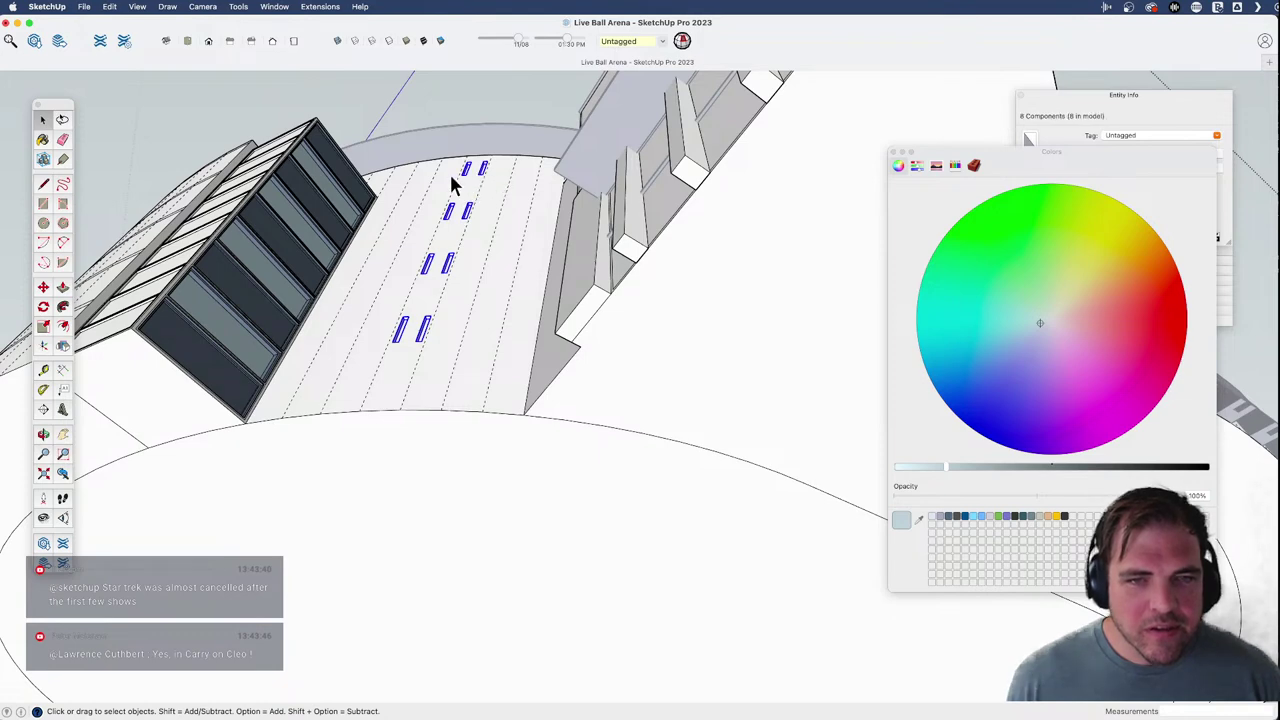
{"action": "scroll", "coordinate": [449, 171], "scroll_direction": "down", "scroll_amount": 3}
{"action": "key", "text": "q"}
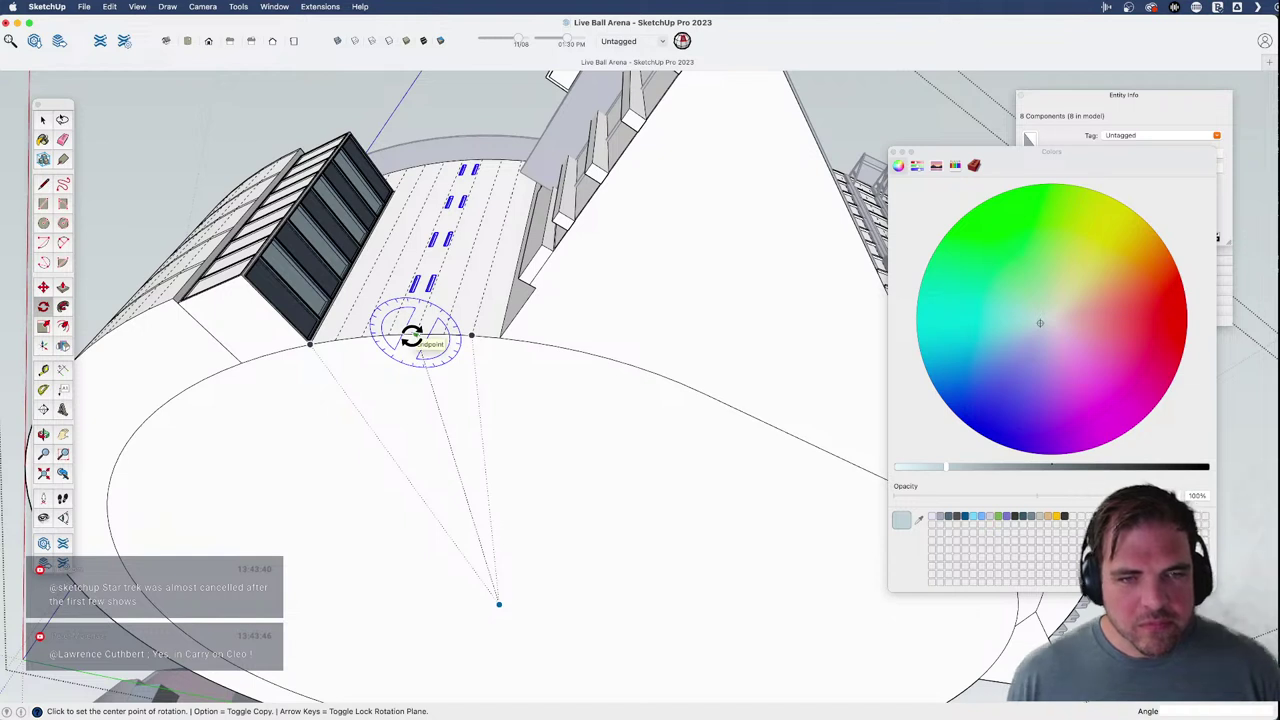
{"action": "left_click", "coordinate": [499, 604]}
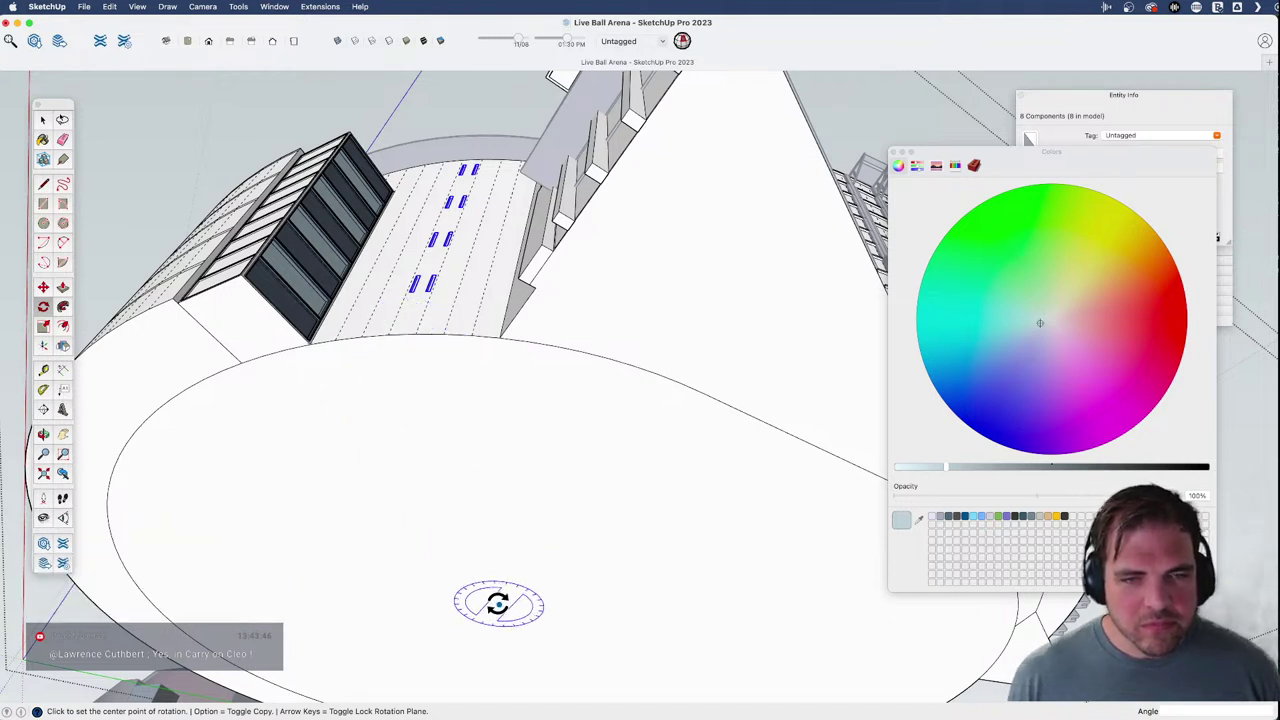
{"action": "key", "text": "alt"}
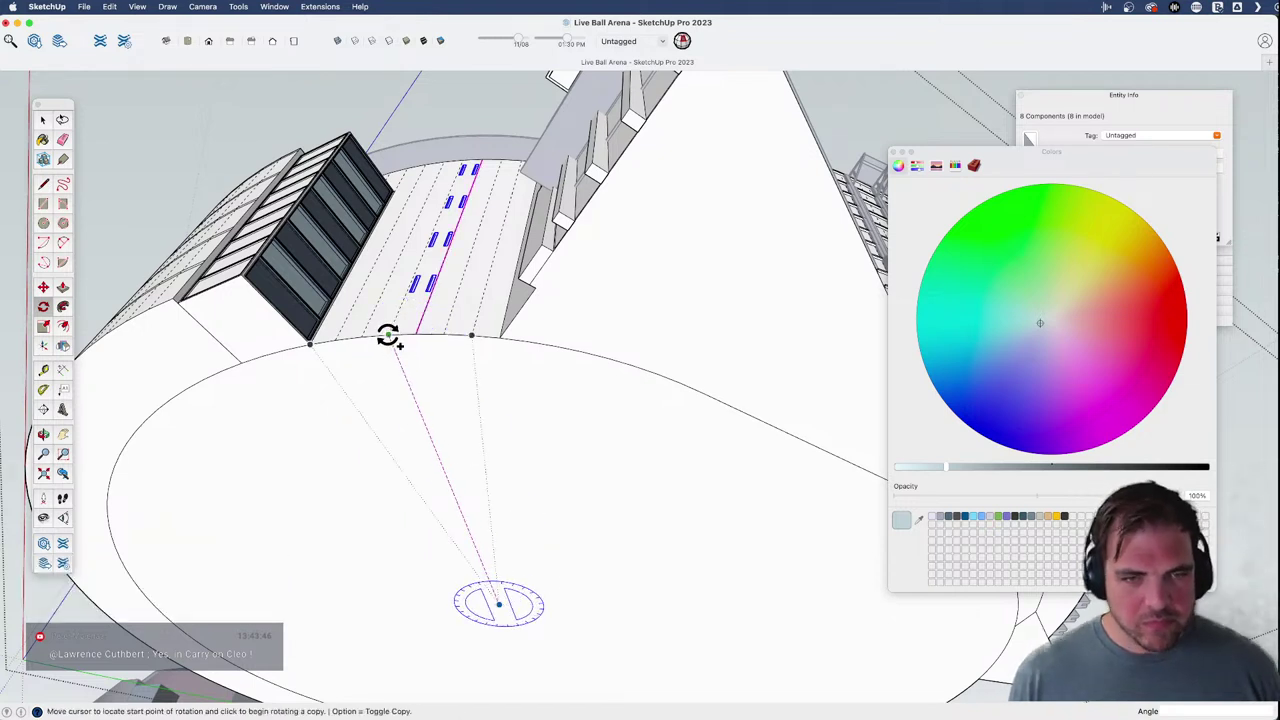
{"action": "left_click", "coordinate": [388, 337]}
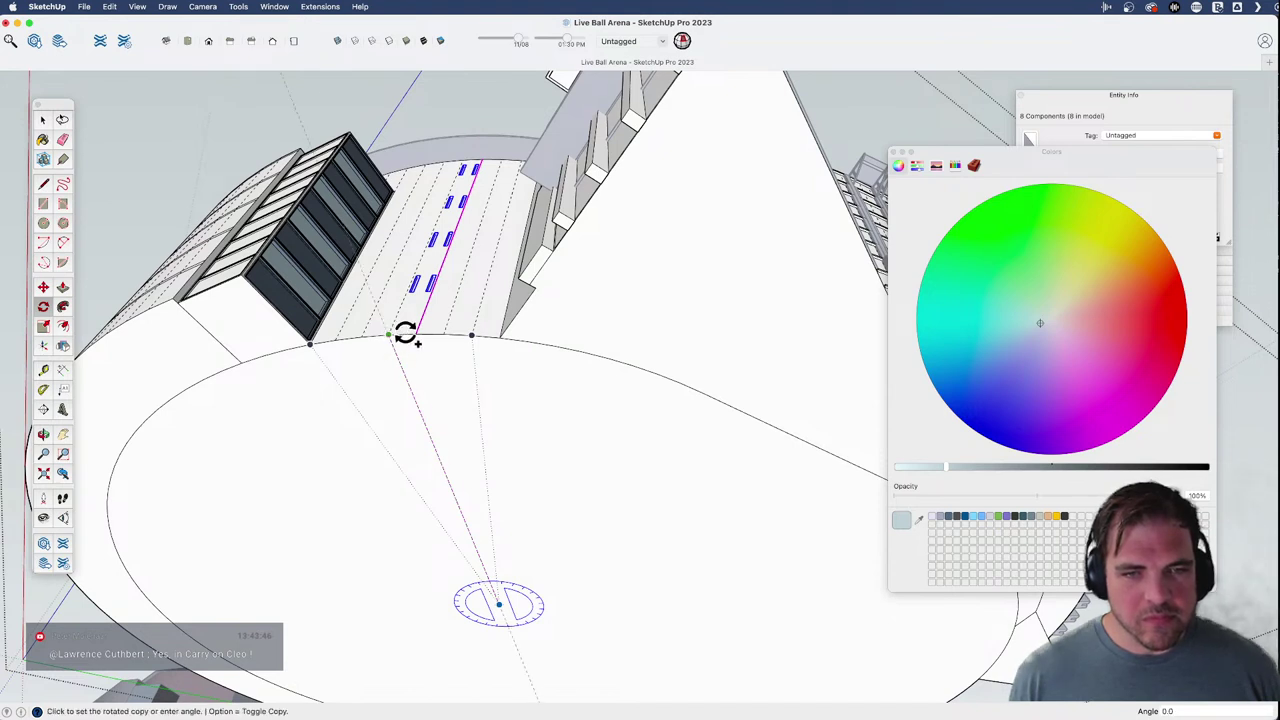
{"action": "left_click", "coordinate": [470, 336]}
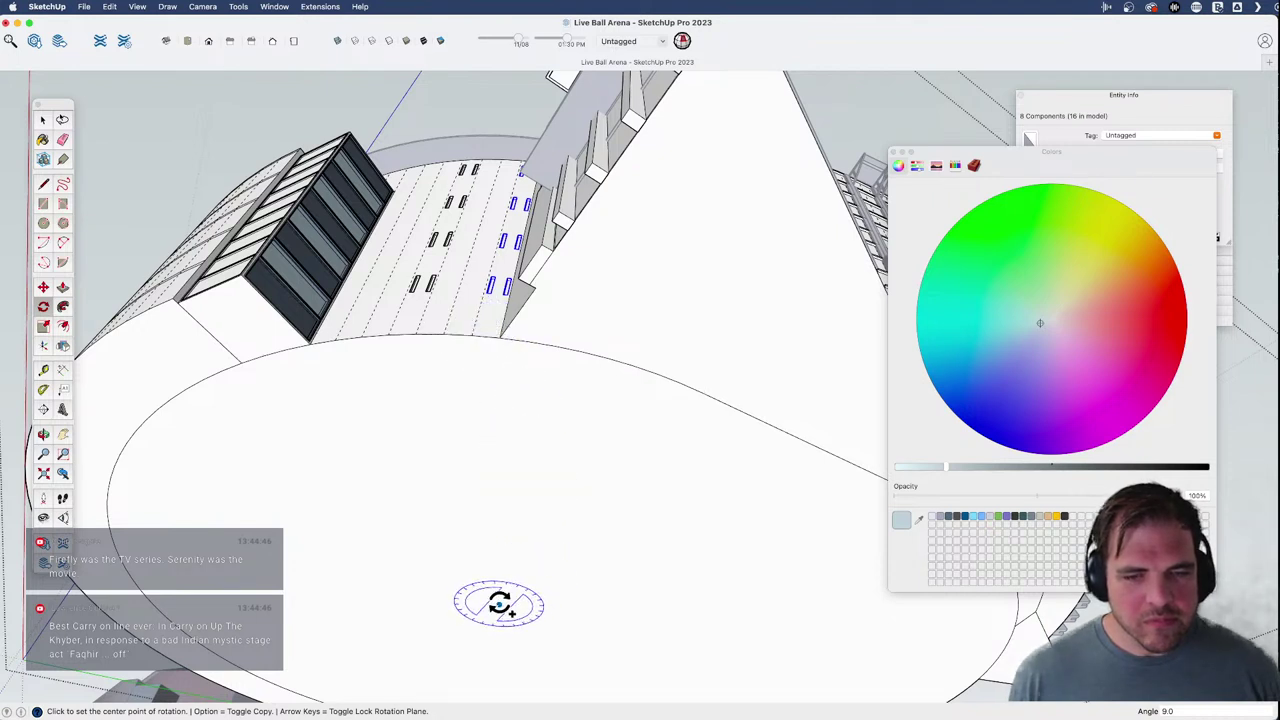
- Rotate another copy of the selected slot column 18 degrees back about the same arc center, placing it beside the window tower
{"action": "left_click", "coordinate": [499, 604]}
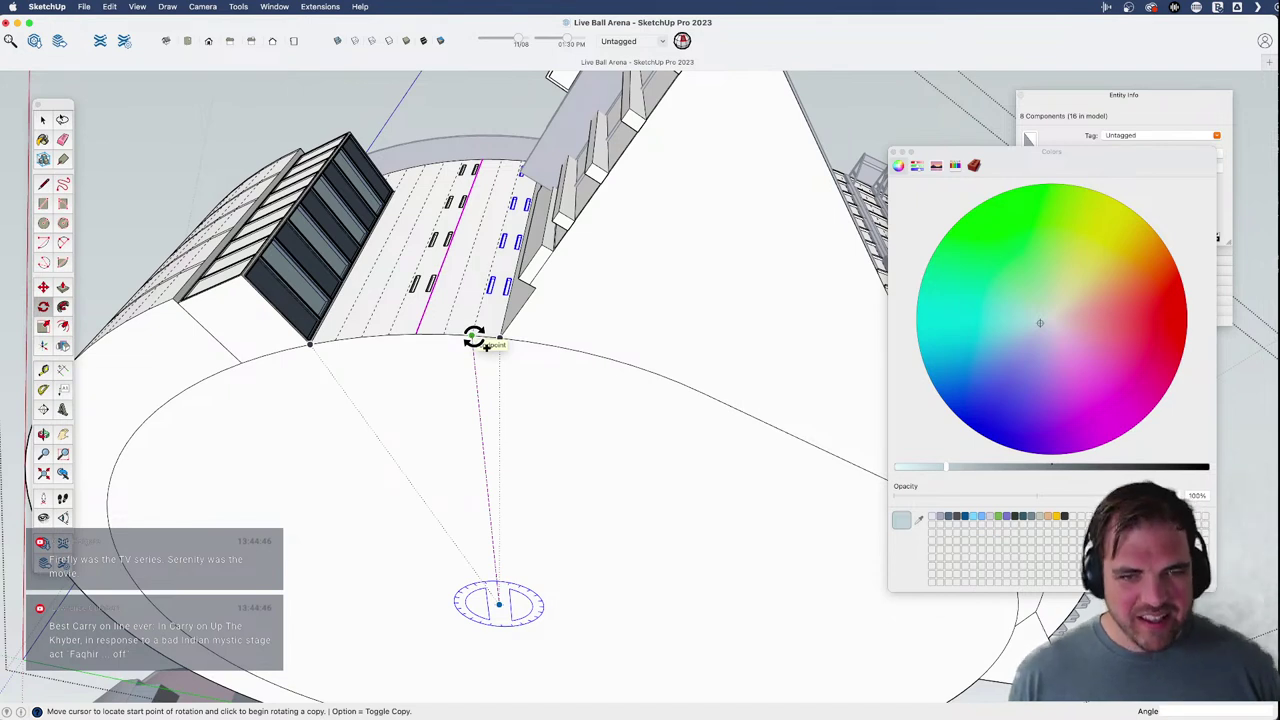
{"action": "left_click", "coordinate": [473, 337]}
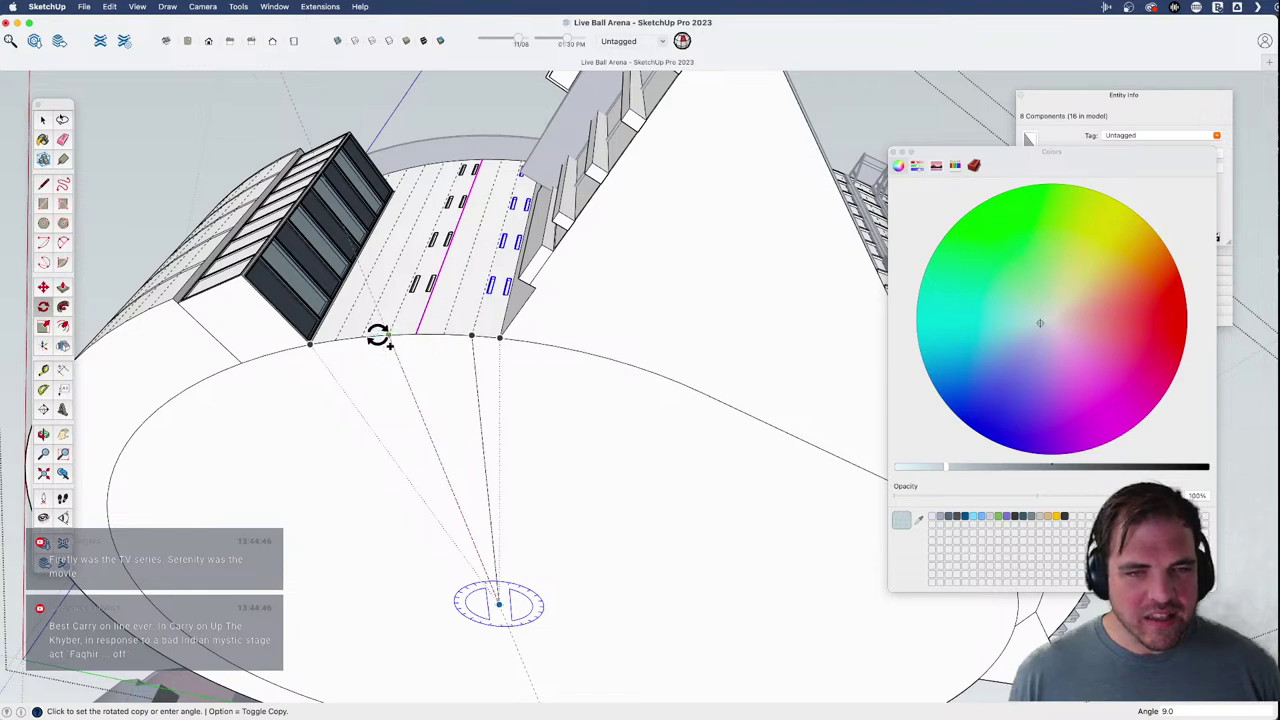
{"action": "left_click", "coordinate": [314, 345]}
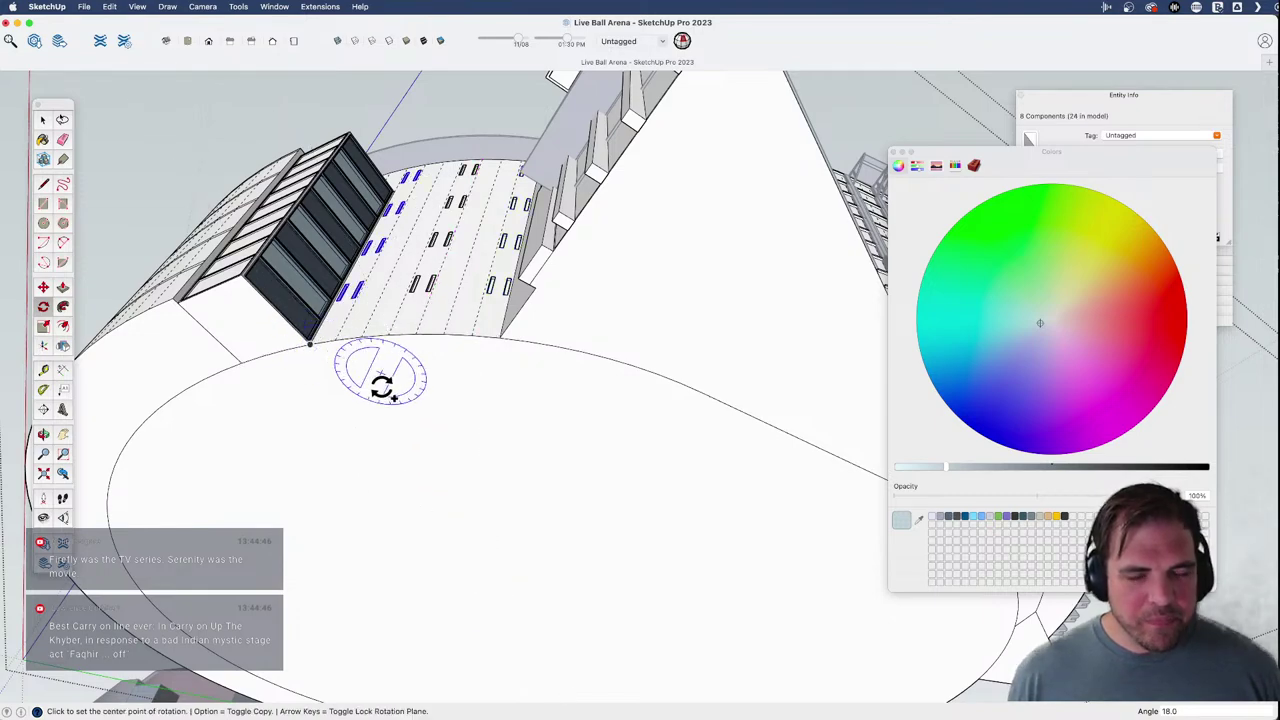
{"action": "key", "text": "o"}
{"action": "left_click_drag", "start_coordinate": [429, 314], "coordinate": [483, 379]}
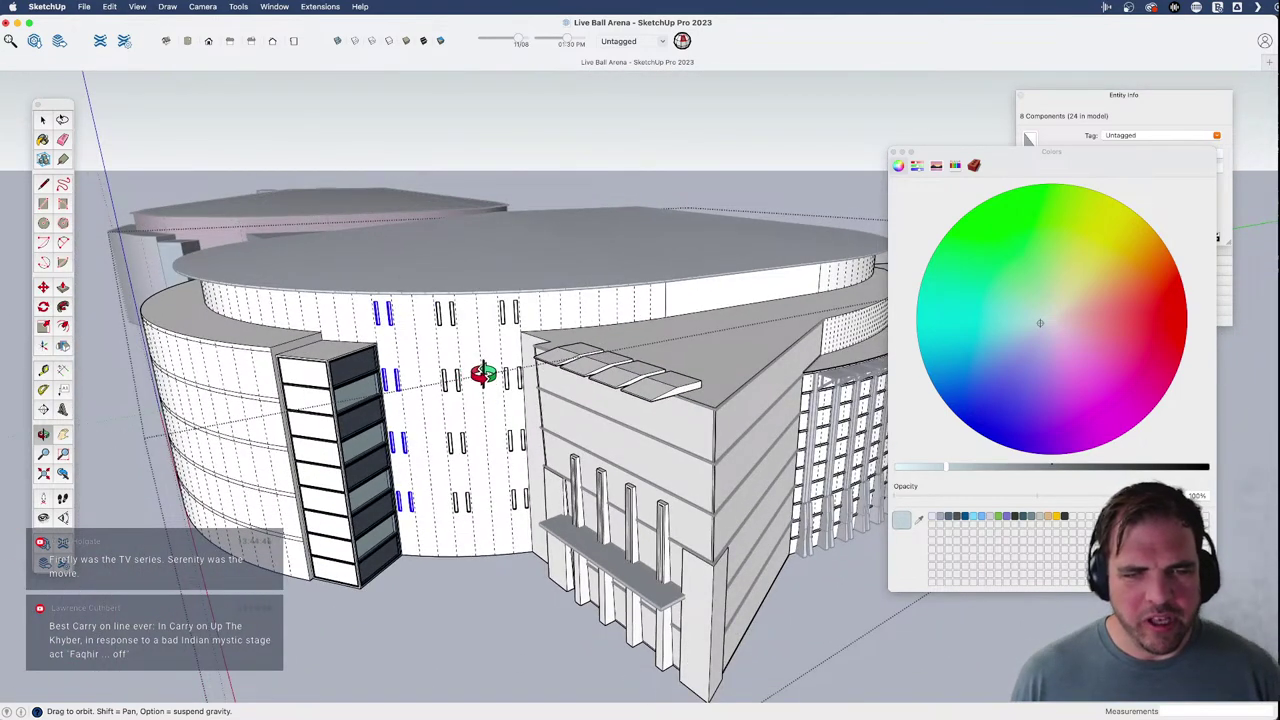
{"action": "key", "text": "space"}
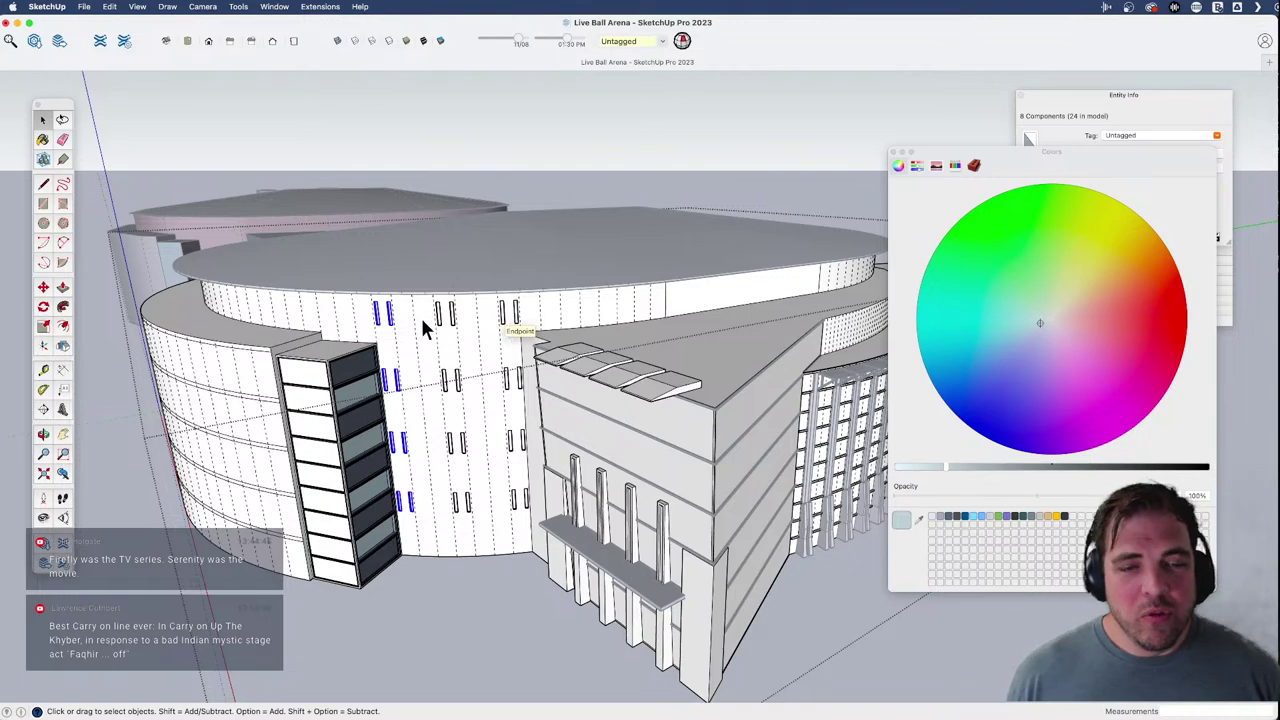
{"action": "scroll", "coordinate": [424, 330], "scroll_direction": "up", "scroll_amount": 5}
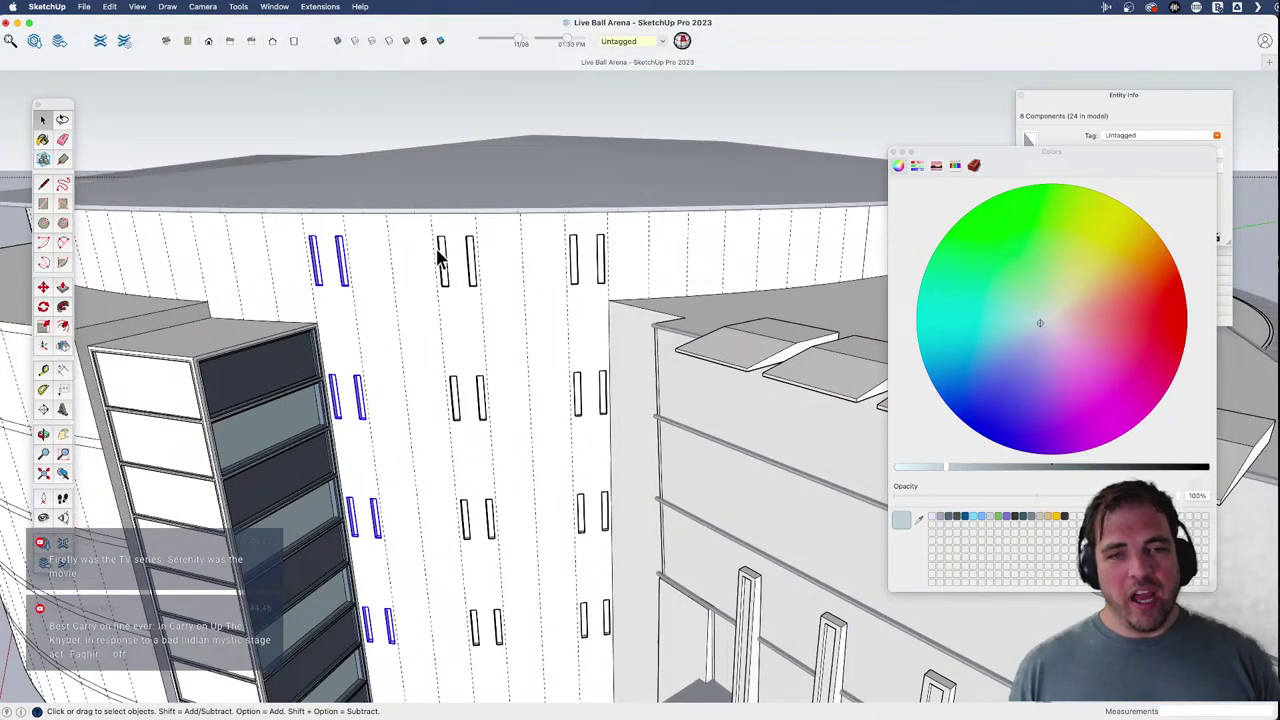
{"action": "scroll", "coordinate": [441, 262], "scroll_direction": "up", "scroll_amount": 4}
{"action": "middle_click_drag", "start_coordinate": [449, 276], "coordinate": [483, 369], "text": "shift"}
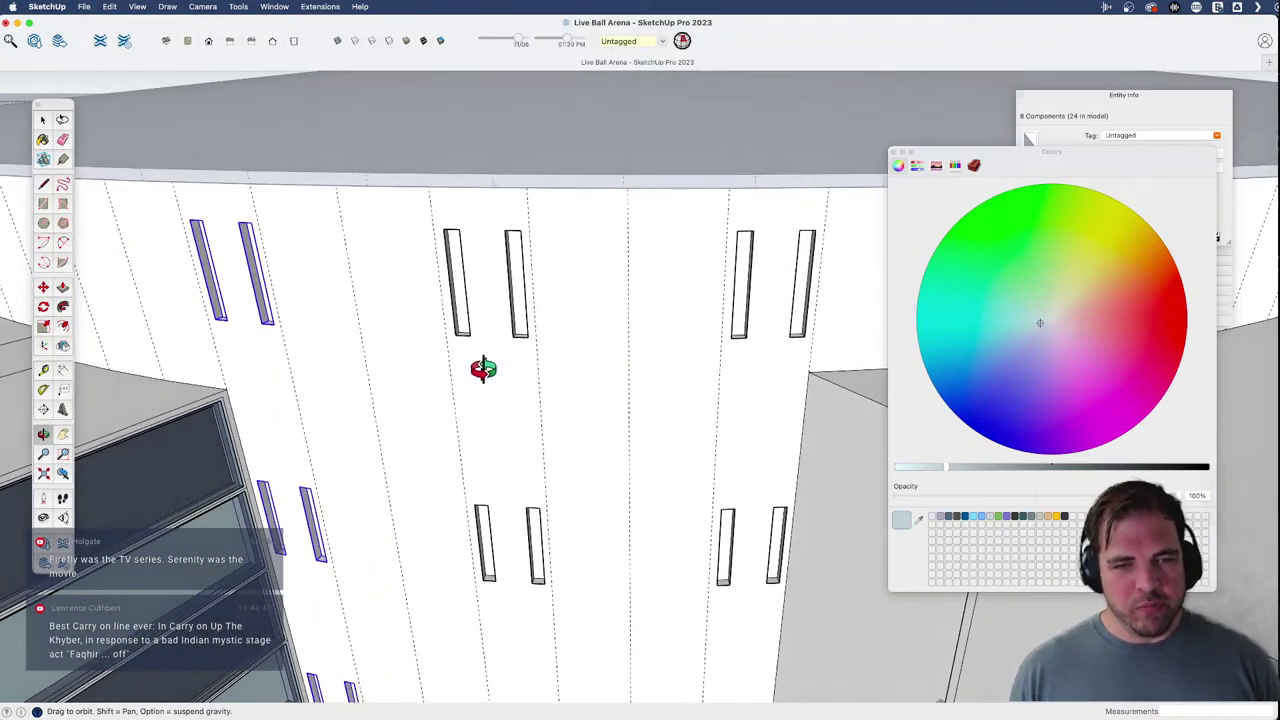
{"action": "key", "text": "space"}
{"action": "left_click", "coordinate": [463, 325]}
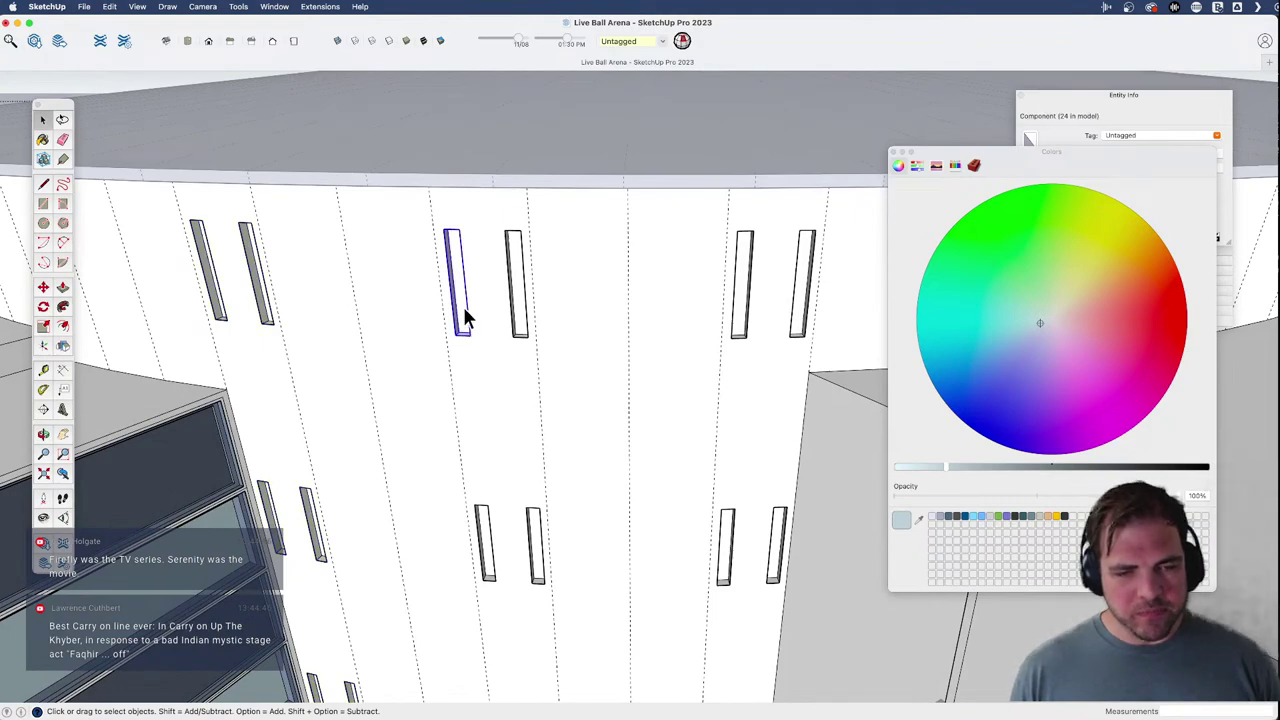
{"action": "scroll", "coordinate": [465, 340], "scroll_direction": "down", "scroll_amount": 5}
{"action": "middle_click_drag", "start_coordinate": [469, 371], "coordinate": [402, 311], "text": "shift"}
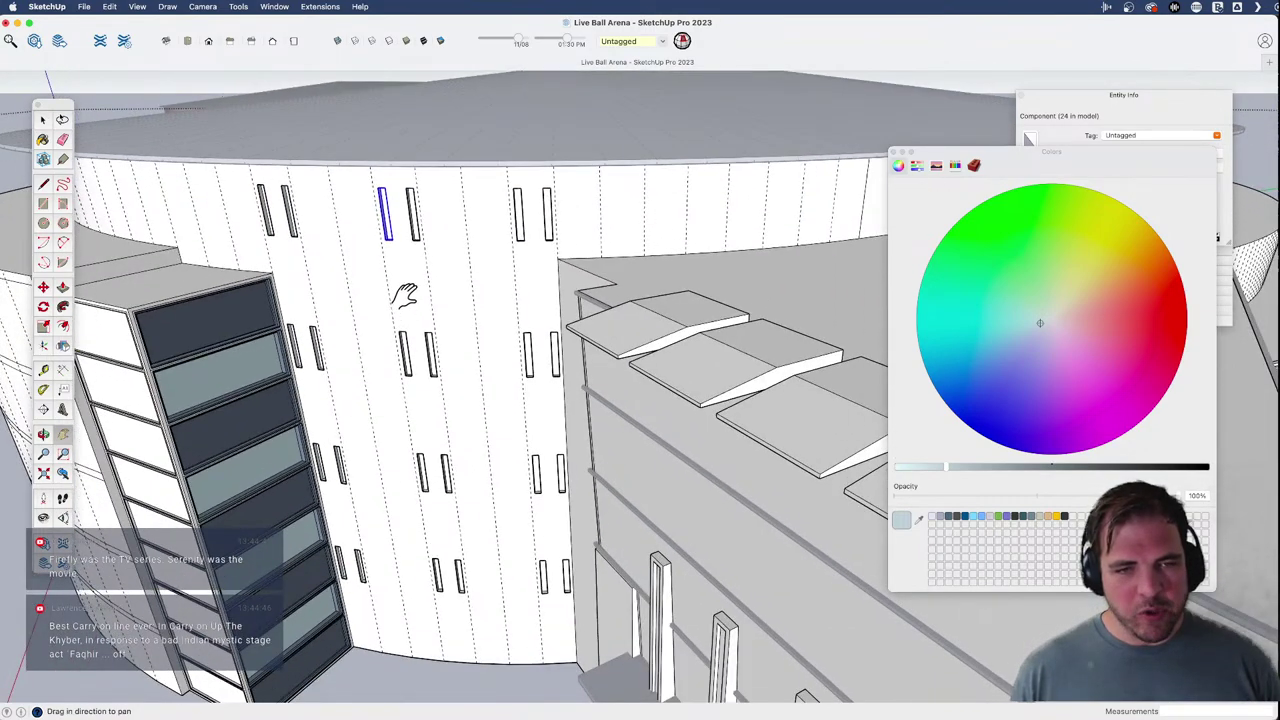
{"action": "key", "text": "space"}
{"action": "left_click", "coordinate": [418, 228], "text": "shift"}
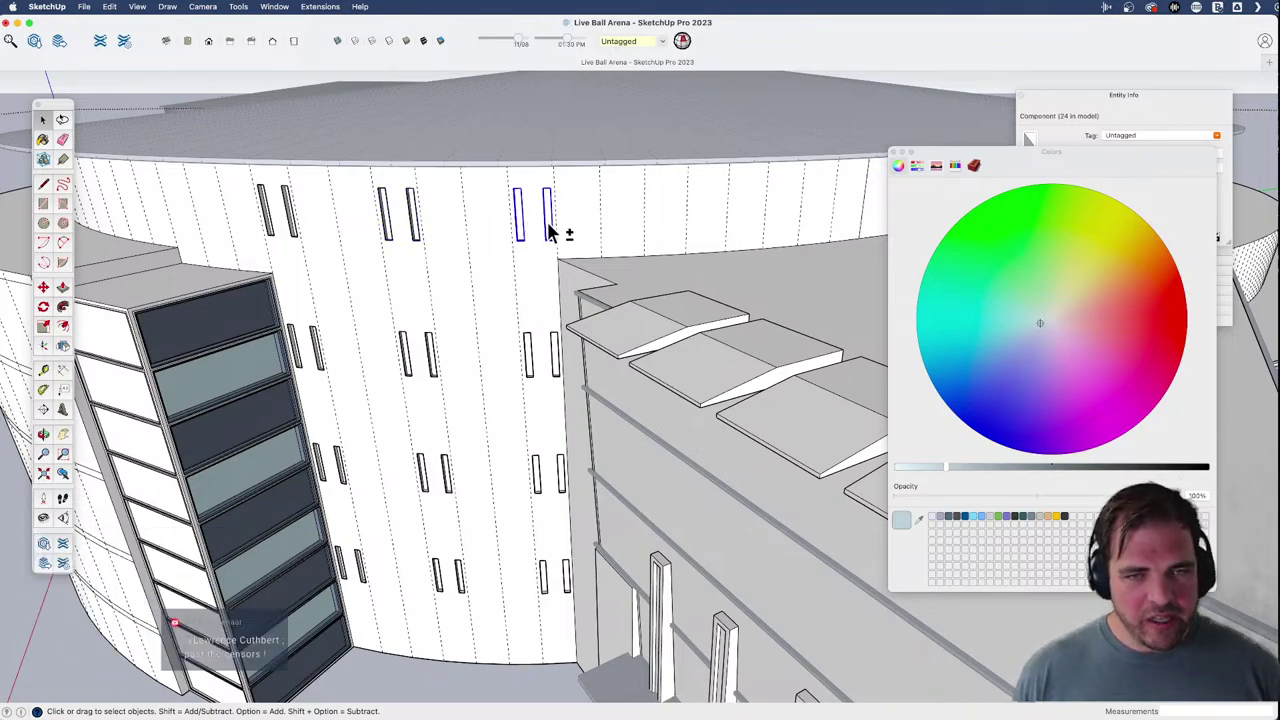
- Rotate-copy the top slot pair nearest the adjoining building about the wall's arc center, repeating the copy 2x to extend the top row above the roof
{"action": "mouse_move", "coordinate": [547, 221]}
{"action": "middle_mouse_down"}
{"action": "mouse_move", "coordinate": [514, 251]}
{"action": "mouse_move", "coordinate": [465, 355]}
{"action": "mouse_move", "coordinate": [466, 234]}
{"action": "mouse_move", "coordinate": [548, 40]}
{"action": "mouse_move", "coordinate": [520, 294]}
{"action": "mouse_move", "coordinate": [531, 214]}
{"action": "mouse_move", "coordinate": [557, 226]}
{"action": "middle_mouse_up"}
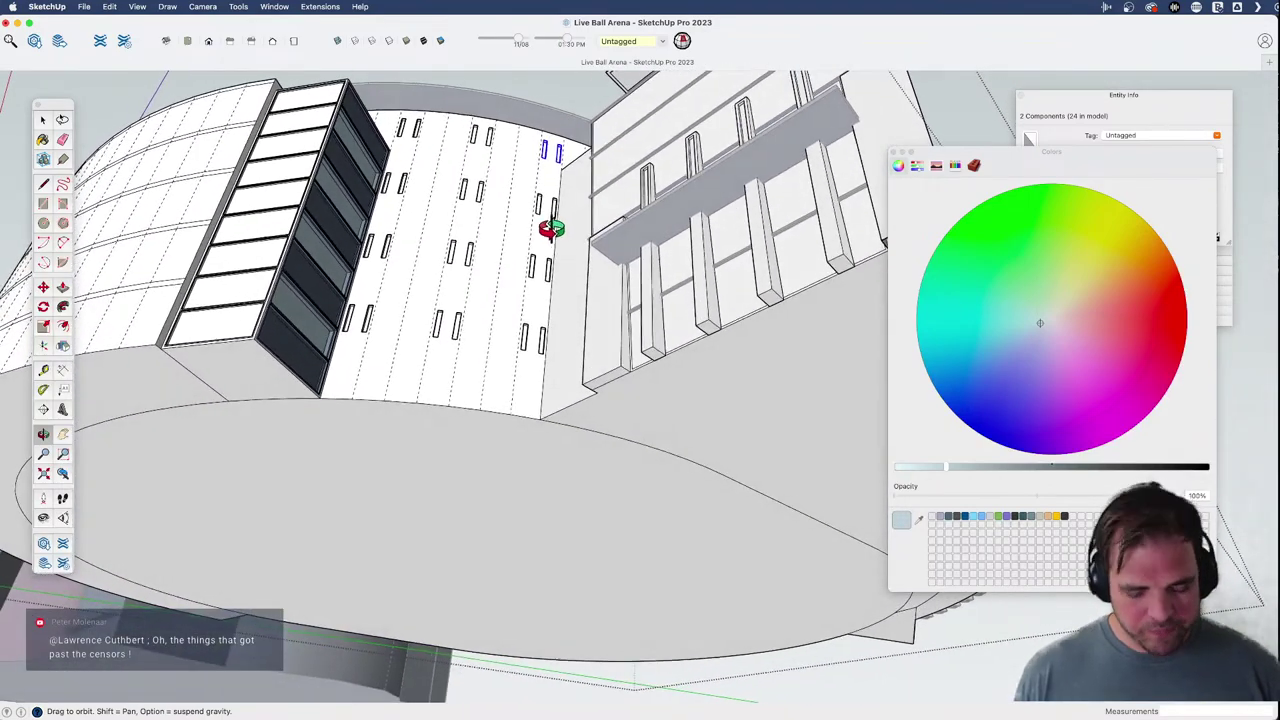
{"action": "key", "text": "m"}
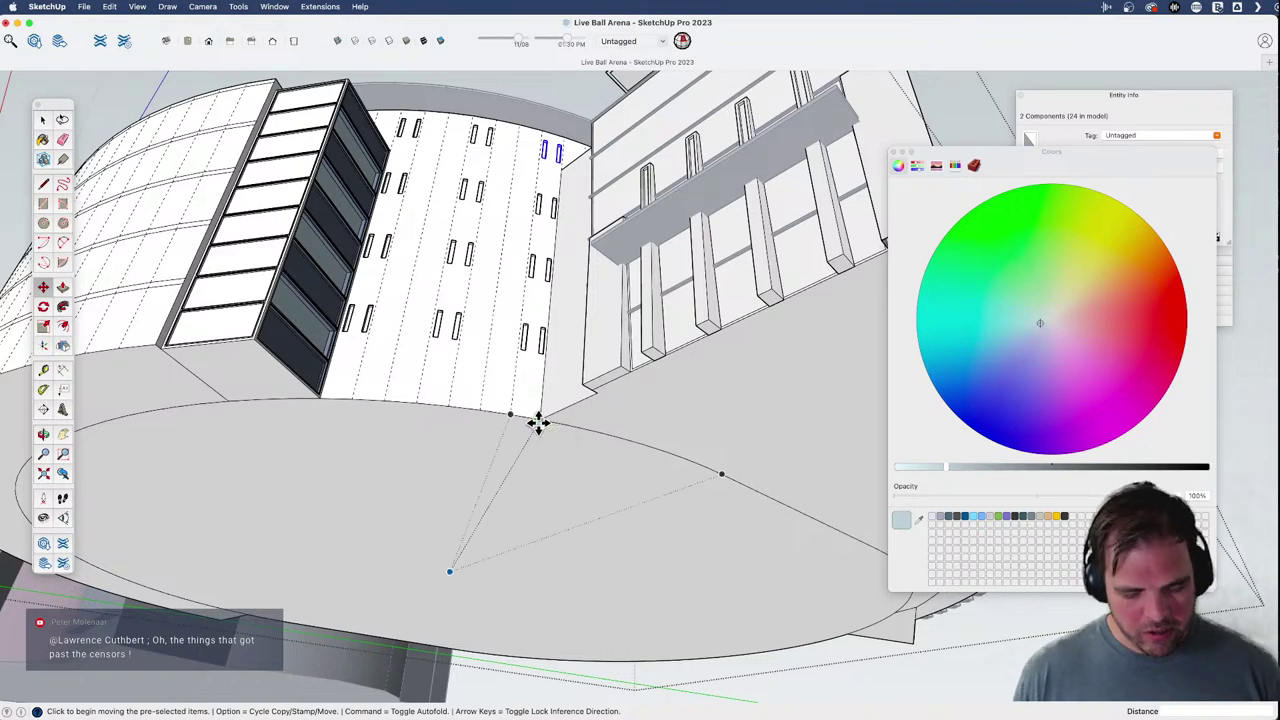
{"action": "key", "text": "q"}
{"action": "left_click", "coordinate": [449, 571]}
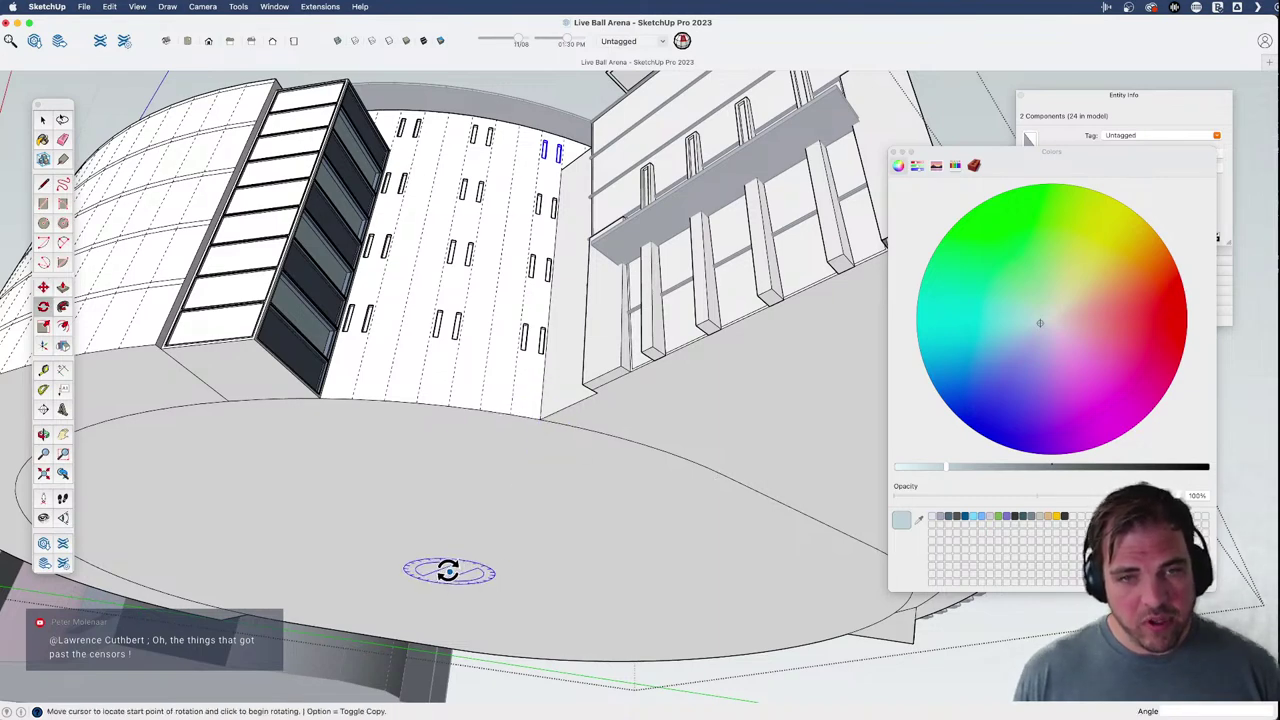
{"action": "key", "text": "alt"}
{"action": "left_click", "coordinate": [450, 406]}
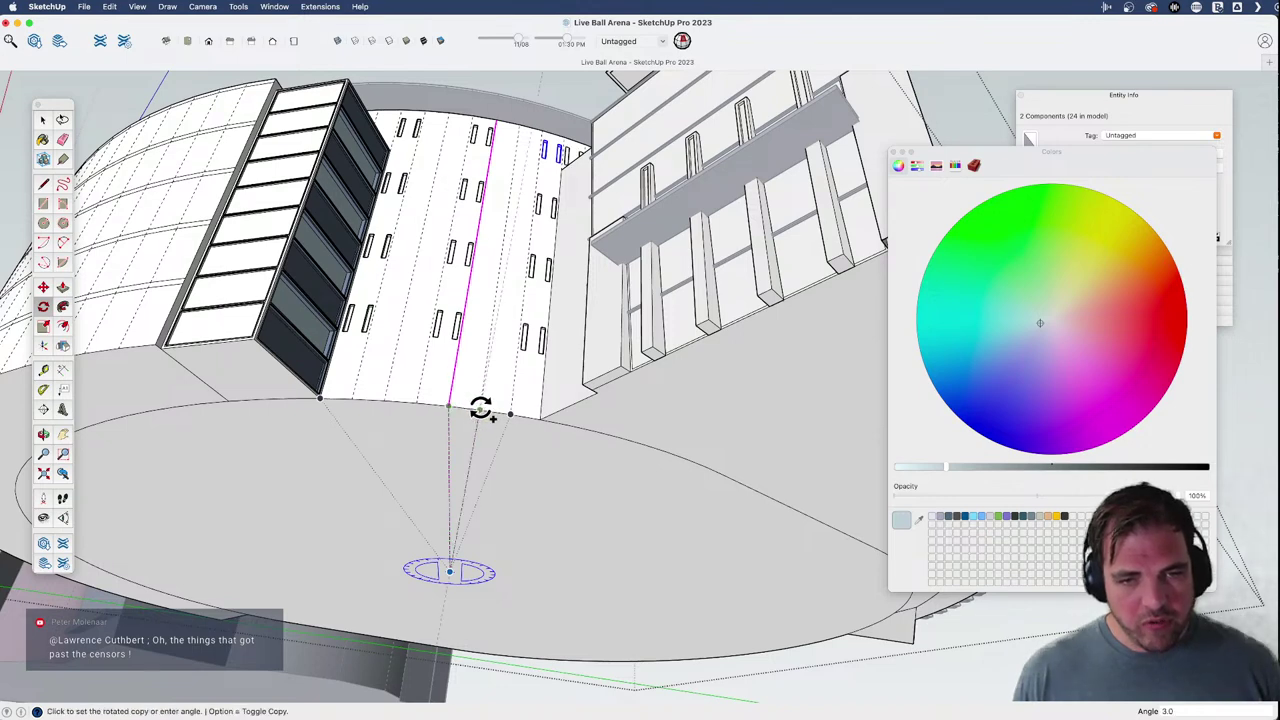
{"action": "left_click", "coordinate": [537, 421]}
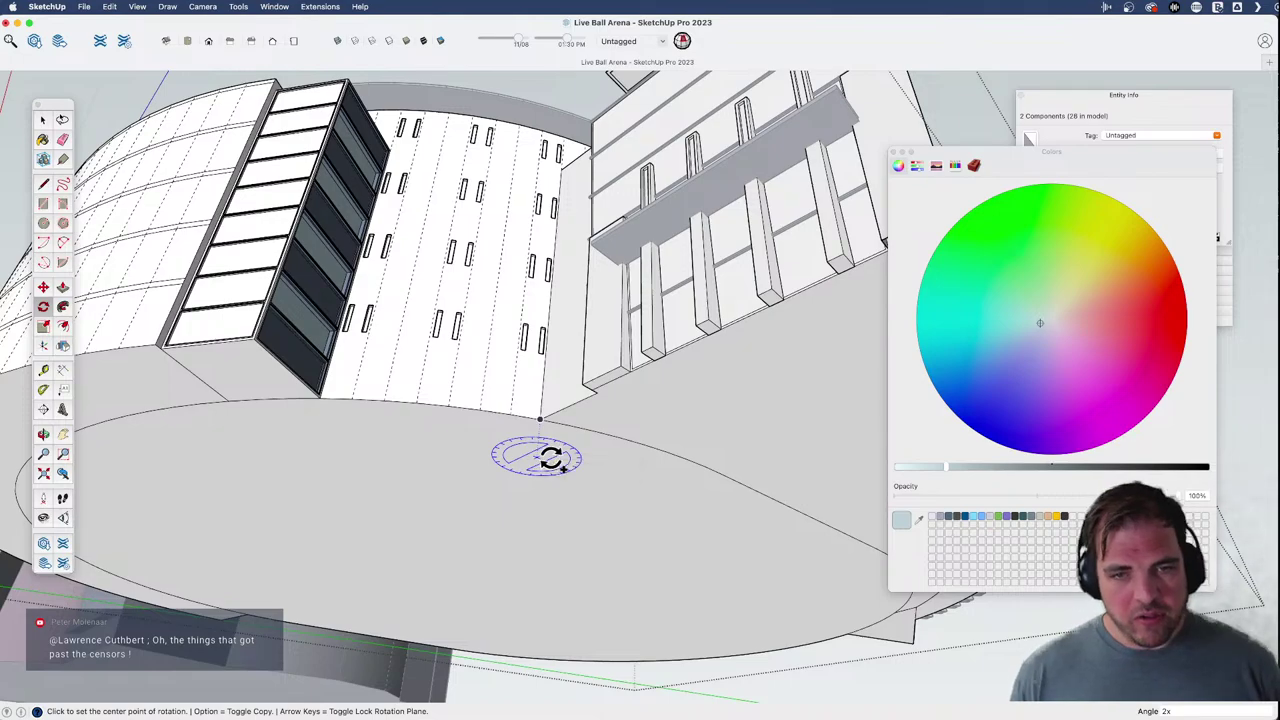
- Select the top slot pair beside the window tower and rotate-copy it about the wall's arc center, repeating 10x around the upper wall past the tower
{"action": "middle_click_drag", "start_coordinate": [549, 455], "coordinate": [543, 386]}
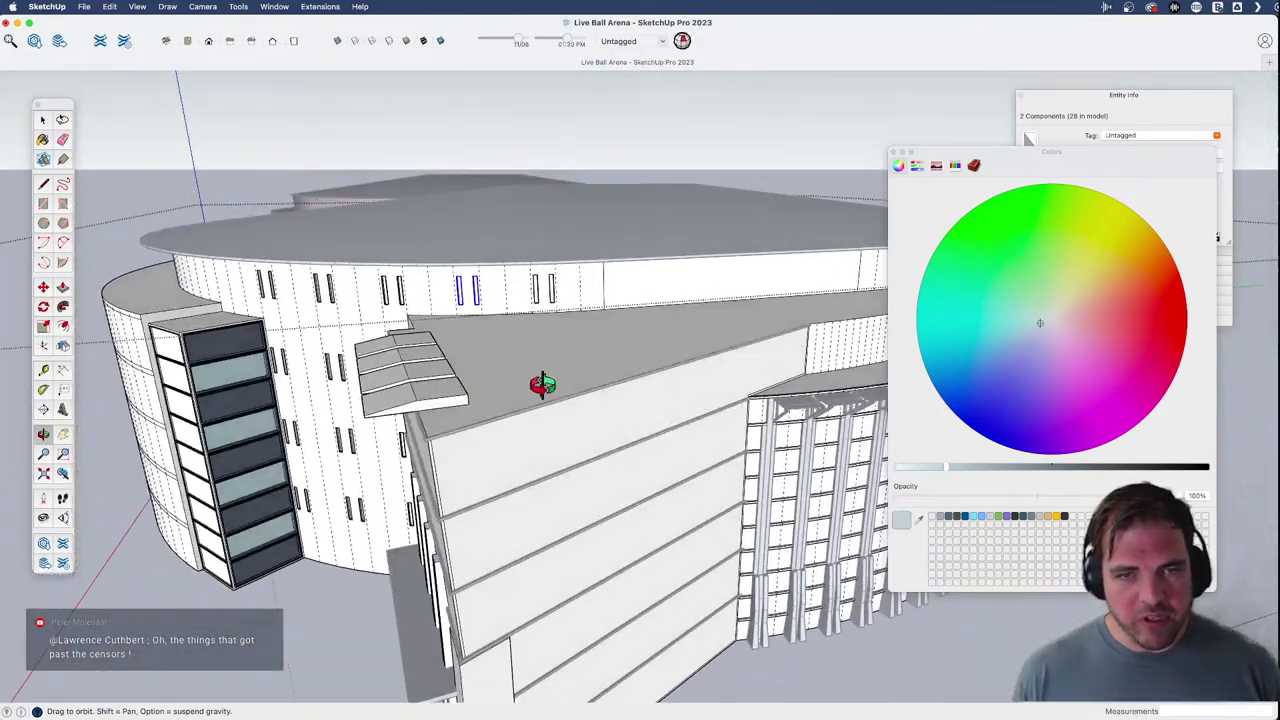
{"action": "scroll", "coordinate": [549, 298], "scroll_direction": "up", "scroll_amount": 5}
{"action": "scroll", "coordinate": [541, 299], "scroll_direction": "down", "scroll_amount": 5}
{"action": "middle_click_drag", "start_coordinate": [393, 334], "coordinate": [420, 366], "text": "shift"}
{"action": "scroll", "coordinate": [398, 342], "scroll_direction": "up", "scroll_amount": 5}
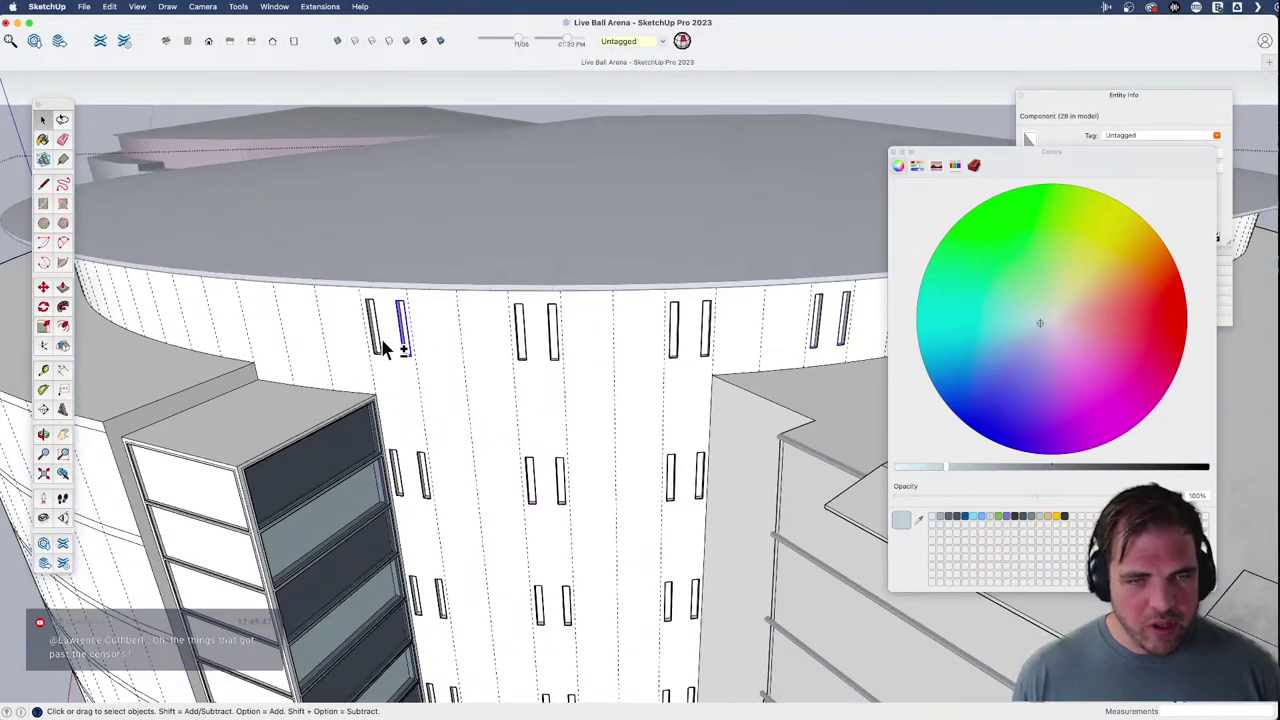
{"action": "left_click", "coordinate": [378, 339], "text": "shift"}
{"action": "scroll", "coordinate": [397, 349], "scroll_direction": "down", "scroll_amount": 5}
{"action": "middle_click_drag", "start_coordinate": [340, 374], "coordinate": [471, 57], "text": "shift"}
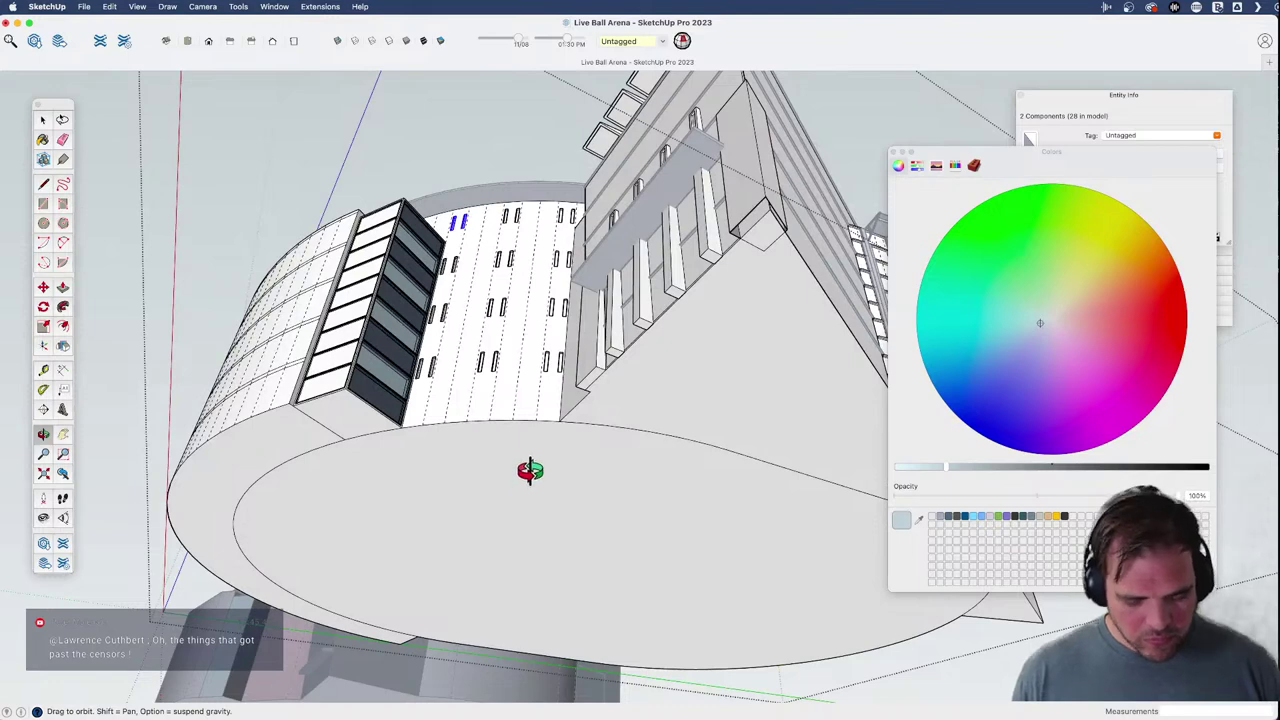
{"action": "key", "text": "q"}
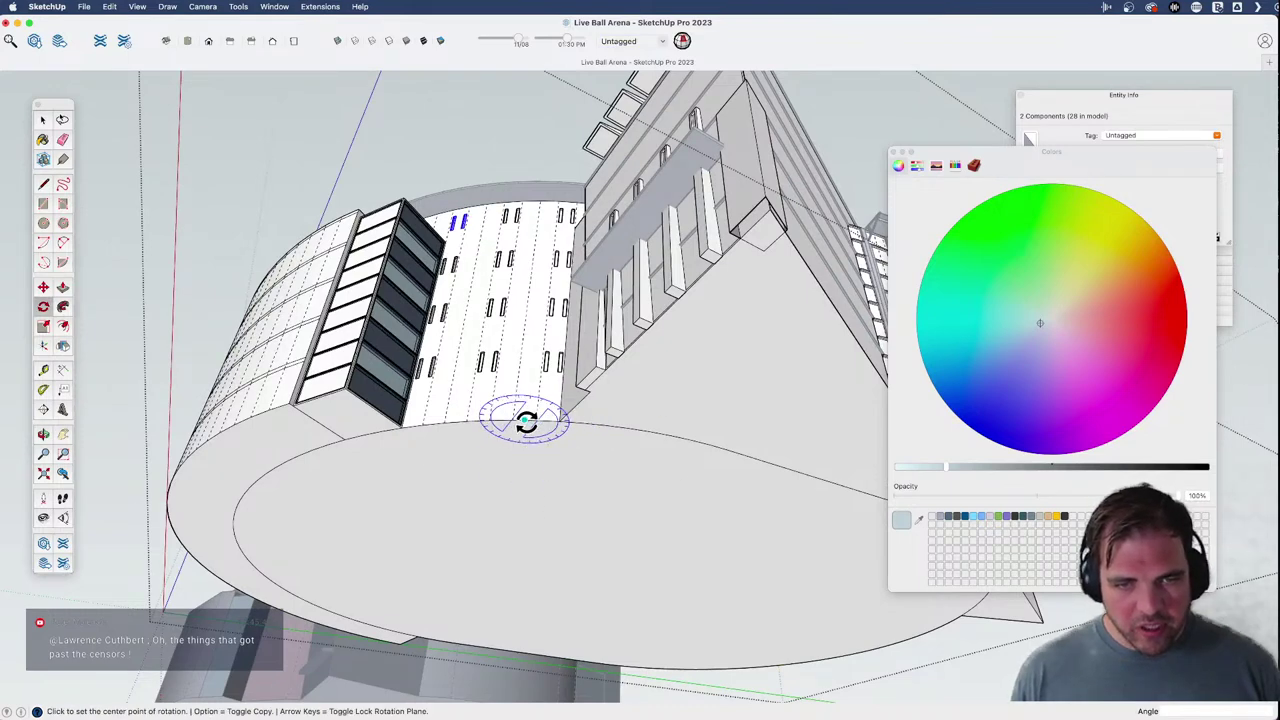
{"action": "left_click", "coordinate": [555, 577]}
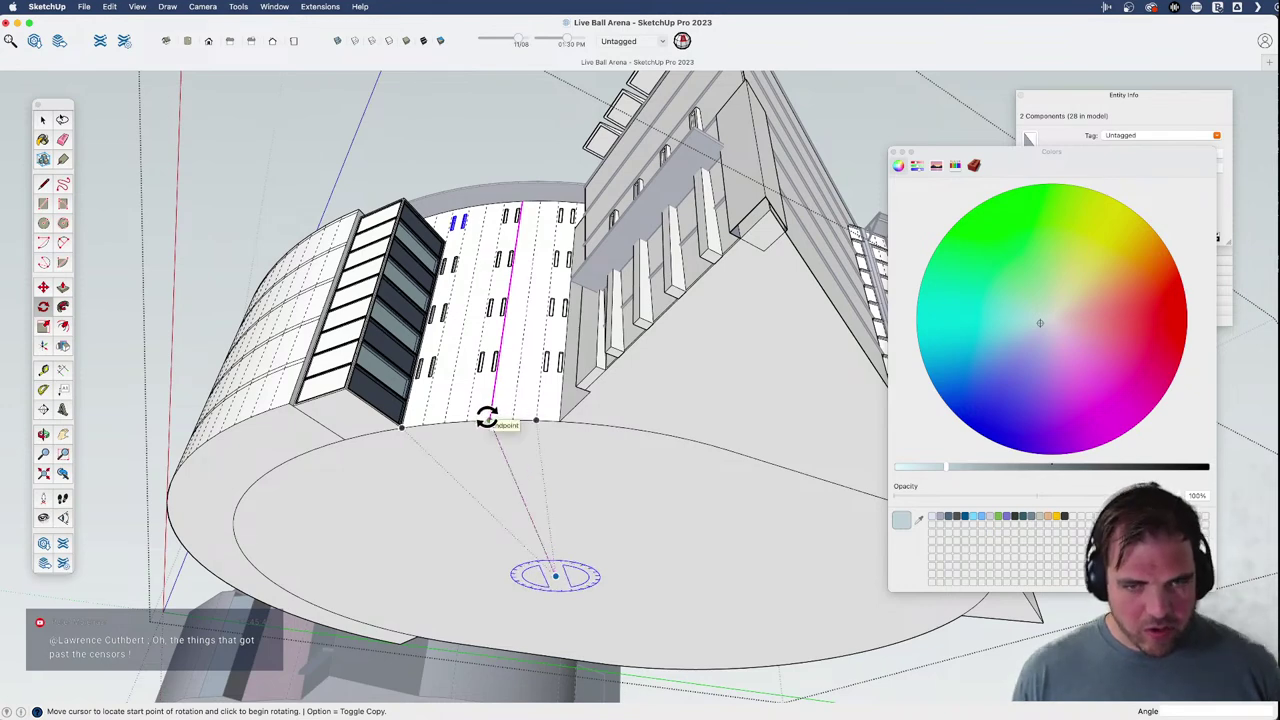
{"action": "left_click", "coordinate": [487, 420]}
{"action": "left_click", "coordinate": [420, 425]}
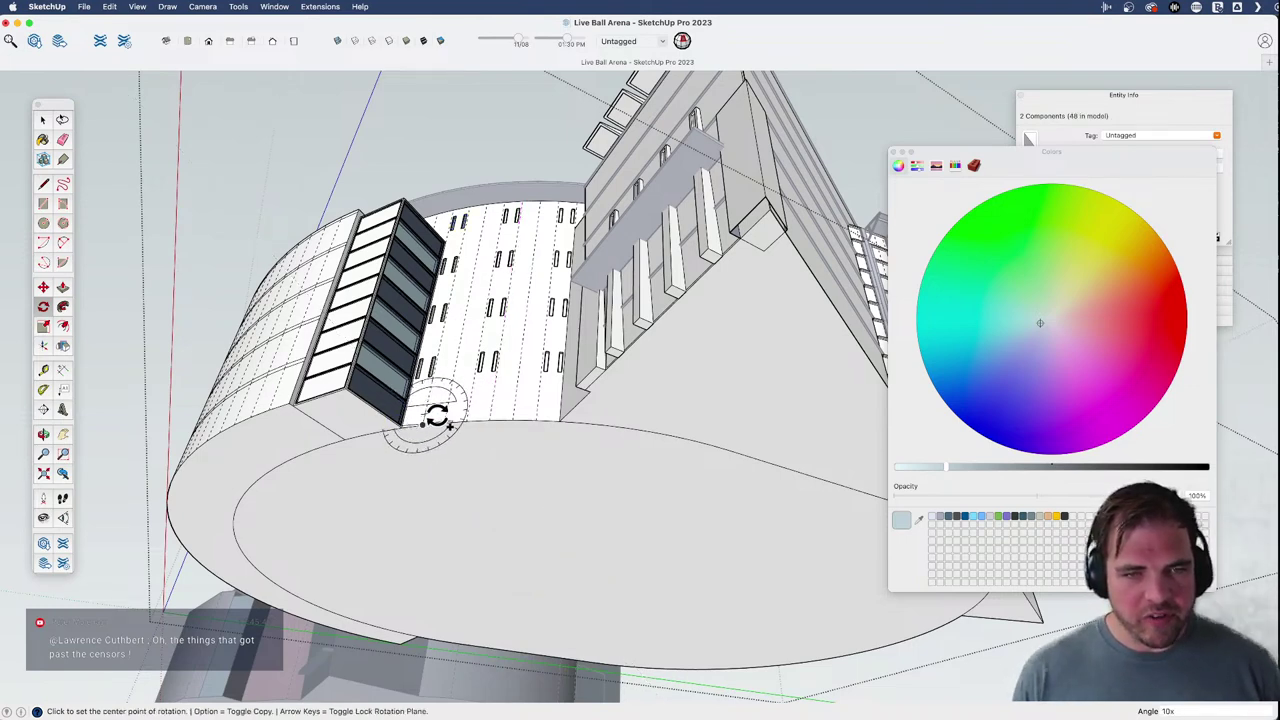
{"action": "middle_click_drag", "start_coordinate": [434, 417], "coordinate": [406, 385]}
{"action": "left_click", "coordinate": [461, 151]}
{"action": "scroll", "coordinate": [451, 334], "scroll_direction": "up", "scroll_amount": 4}
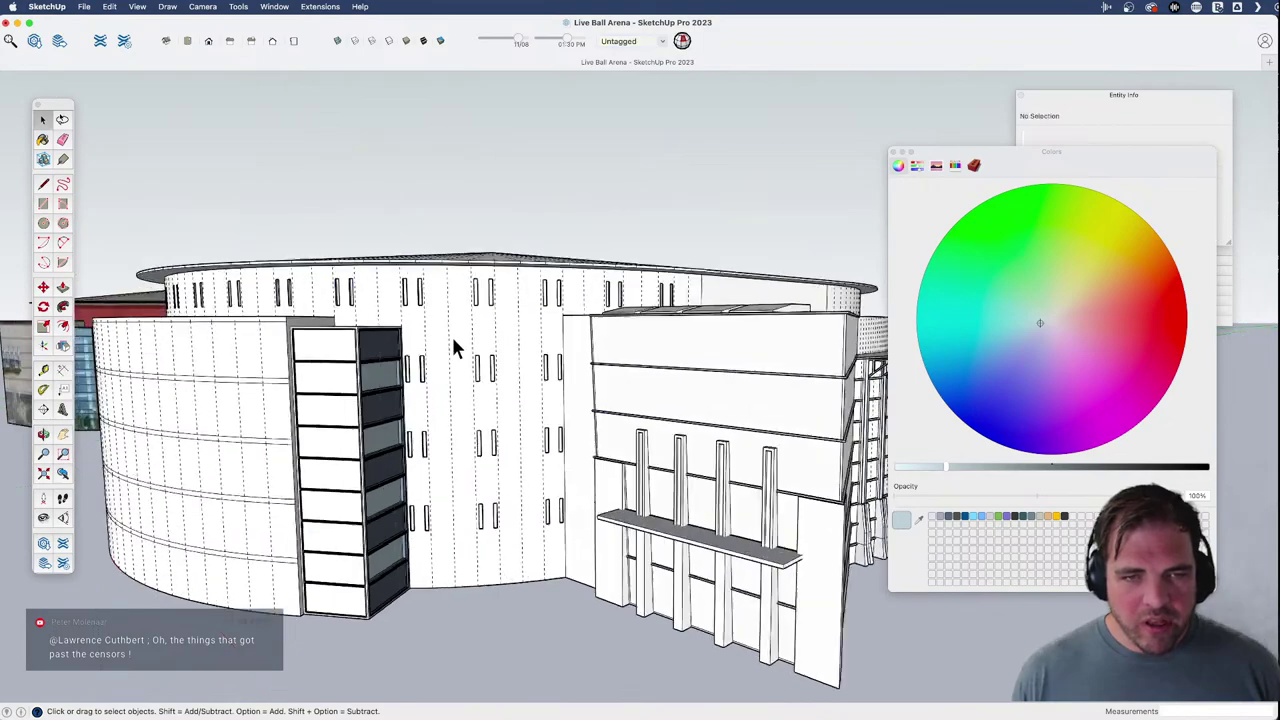
- Open a top-row slot component for editing and pull its bottom face 5' 11 5/16" down the wall
{"action": "middle_click_drag", "start_coordinate": [479, 370], "coordinate": [258, 466]}
{"action": "scroll", "coordinate": [357, 294], "scroll_direction": "up", "scroll_amount": 7}
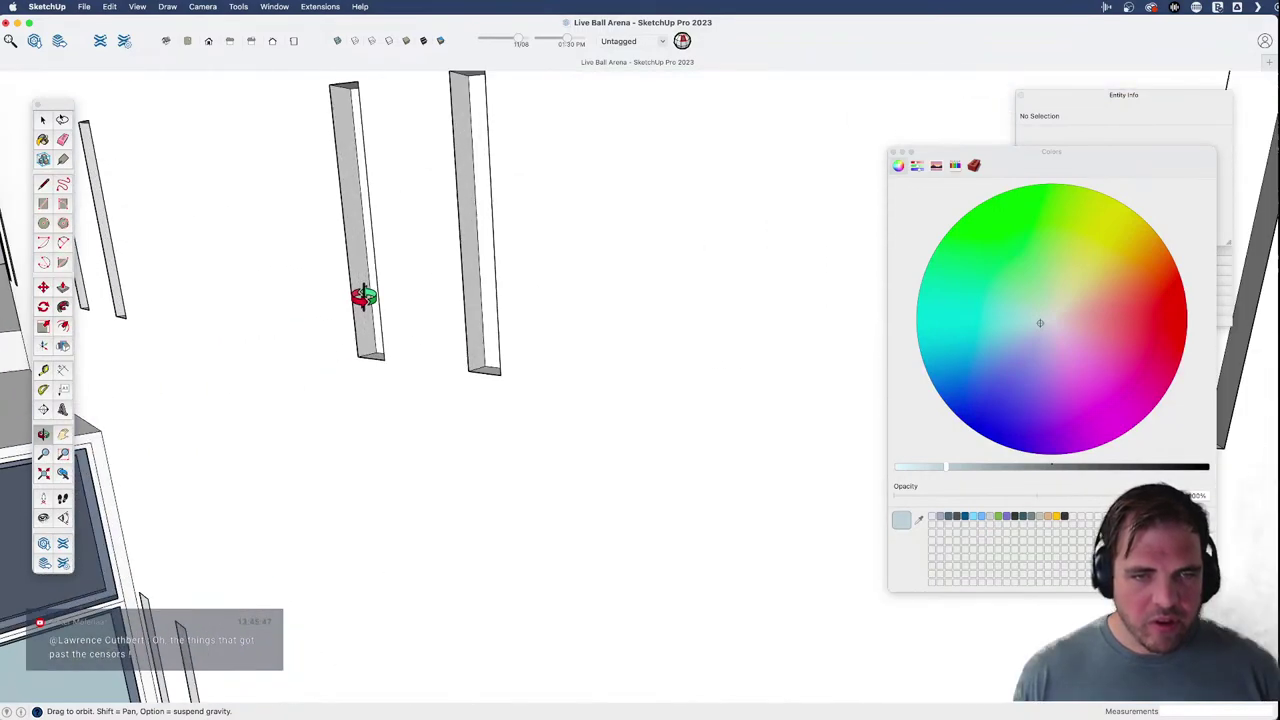
{"action": "middle_click_drag", "start_coordinate": [390, 320], "coordinate": [488, 389], "text": "shift"}
{"action": "scroll", "coordinate": [414, 388], "scroll_direction": "down", "scroll_amount": 4}
{"action": "scroll", "coordinate": [428, 286], "scroll_direction": "up", "scroll_amount": 4}
{"action": "middle_click_drag", "start_coordinate": [460, 322], "coordinate": [546, 368], "text": "shift"}
{"action": "middle_click_drag", "start_coordinate": [546, 368], "coordinate": [550, 409]}
{"action": "left_click", "coordinate": [510, 329]}
{"action": "double_click", "coordinate": [506, 334]}
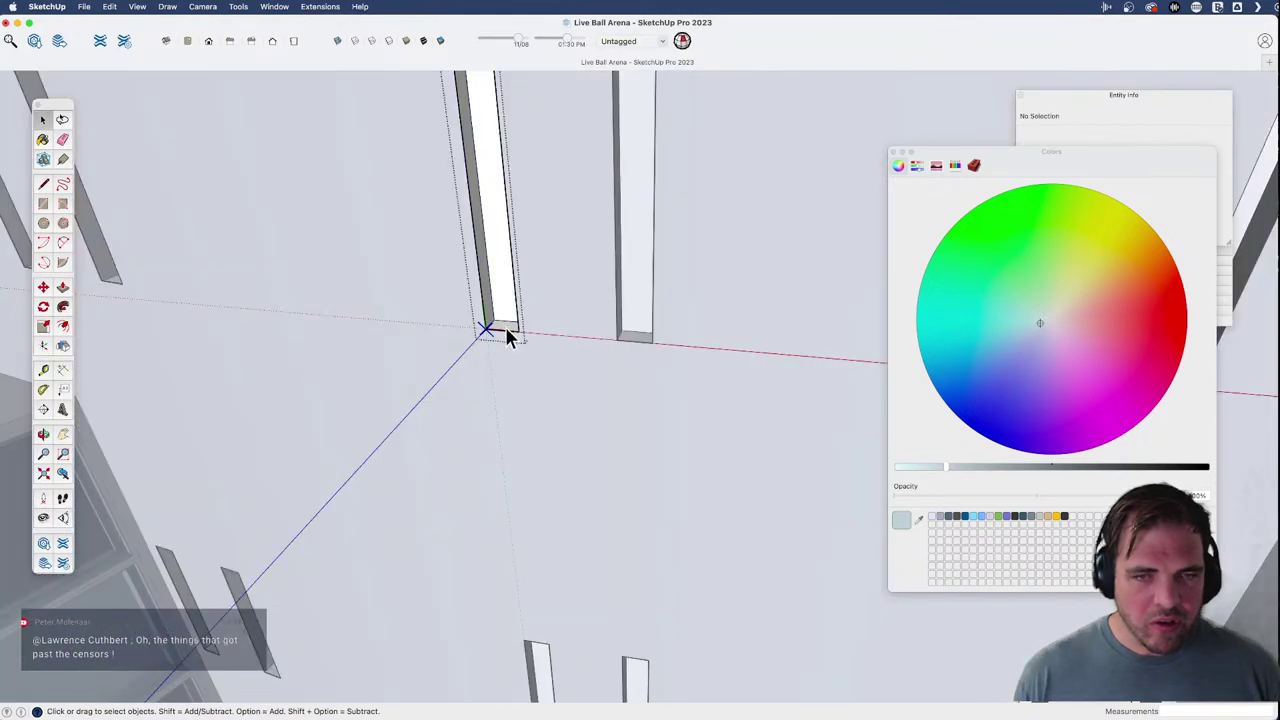
{"action": "key", "text": "p"}
{"action": "left_click", "coordinate": [507, 345]}
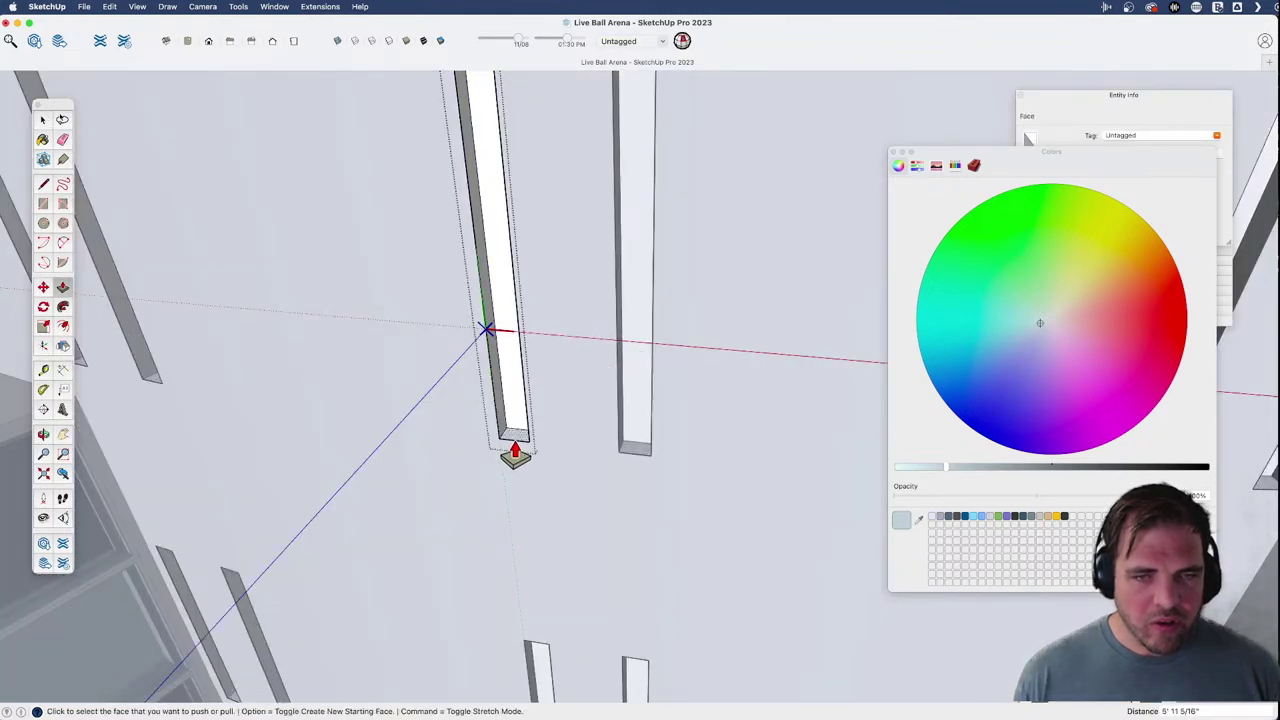
{"action": "scroll", "coordinate": [514, 449], "scroll_direction": "down", "scroll_amount": 4}
{"action": "left_click", "coordinate": [516, 457]}
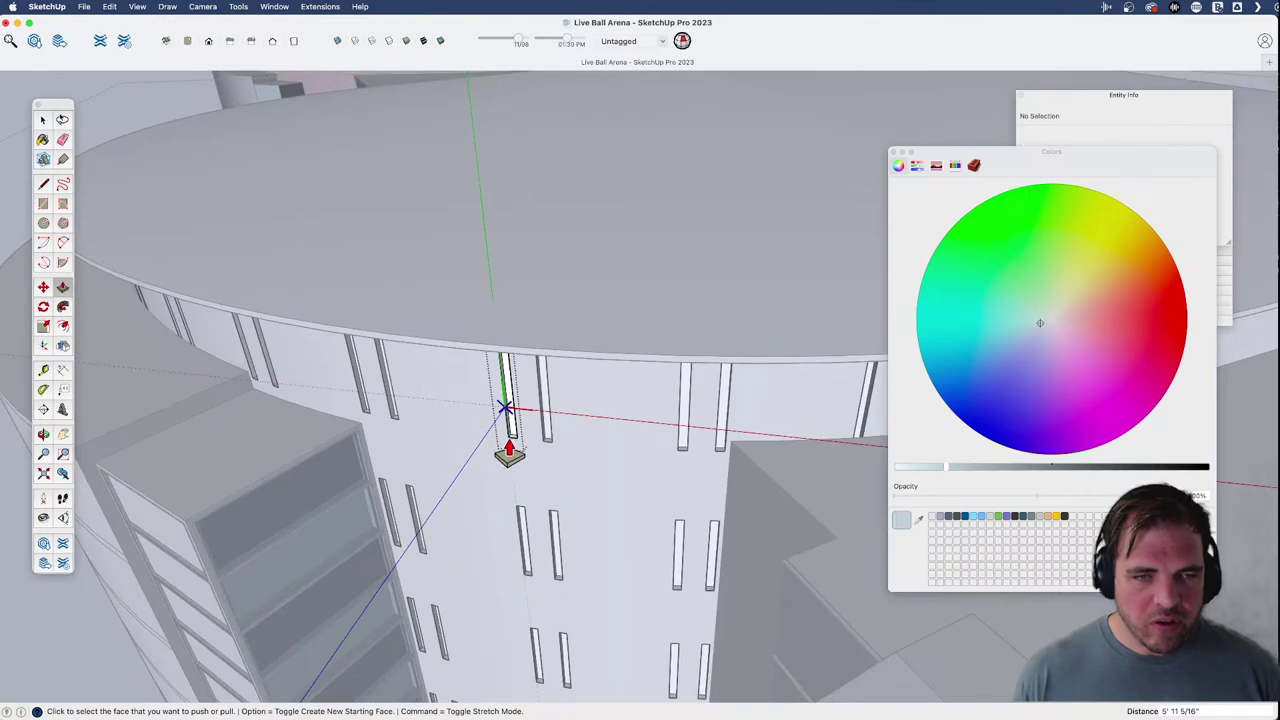
- Shorten the slot component by pushing its bottom face up about 2' 8" and a further 1' 7 29/32"
{"action": "scroll", "coordinate": [509, 453], "scroll_direction": "up", "scroll_amount": 4}
{"action": "left_click", "coordinate": [517, 443]}
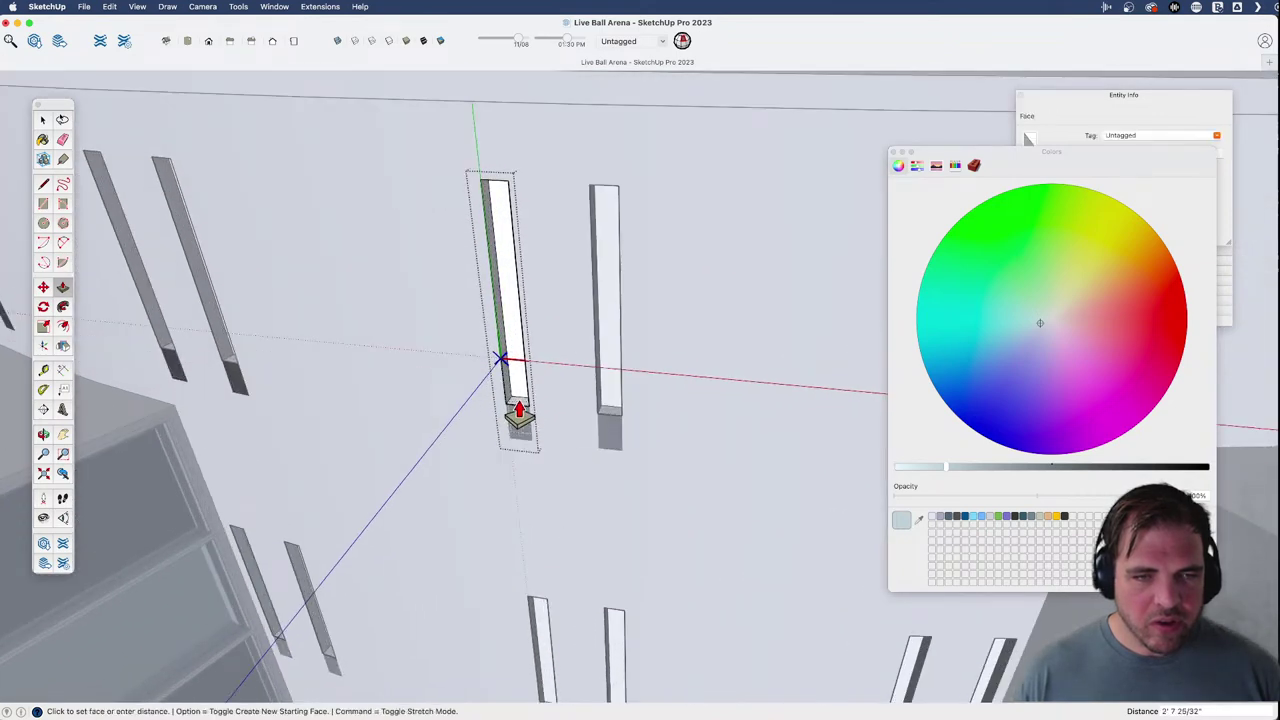
{"action": "left_click", "coordinate": [519, 415]}
{"action": "scroll", "coordinate": [574, 457], "scroll_direction": "down", "scroll_amount": 3}
{"action": "middle_click_drag", "start_coordinate": [574, 457], "coordinate": [603, 420]}
{"action": "scroll", "coordinate": [580, 426], "scroll_direction": "down", "scroll_amount": 3}
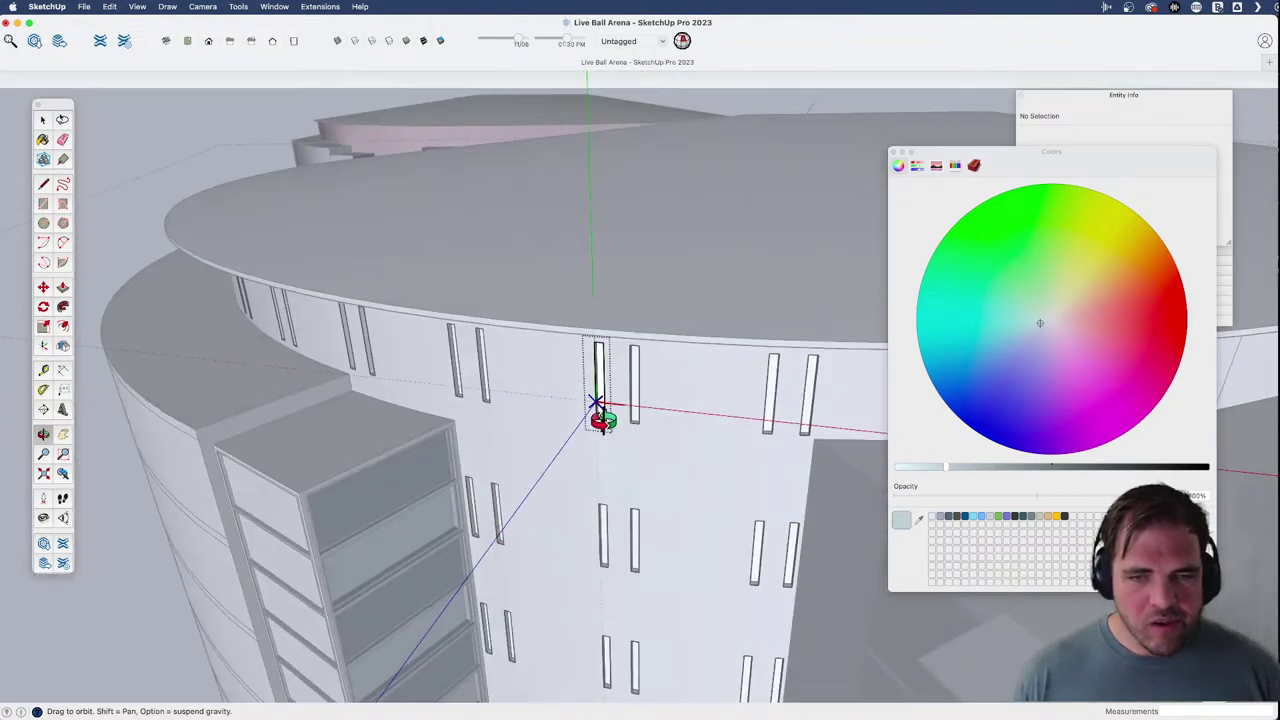
{"action": "scroll", "coordinate": [603, 420], "scroll_direction": "up", "scroll_amount": 4}
{"action": "left_click", "coordinate": [597, 421]}
{"action": "left_click", "coordinate": [597, 406]}
{"action": "scroll", "coordinate": [595, 398], "scroll_direction": "down", "scroll_amount": 2}
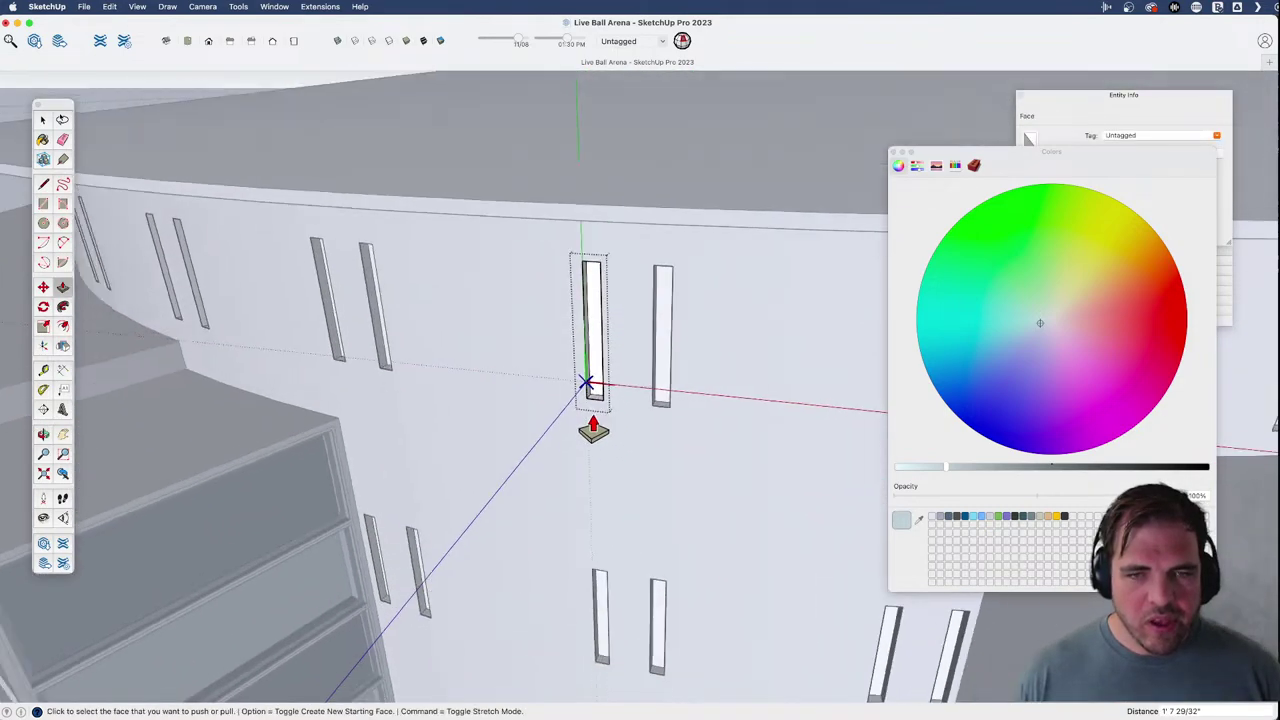
{"action": "scroll", "coordinate": [593, 430], "scroll_direction": "down", "scroll_amount": 5}
{"action": "middle_click_drag", "start_coordinate": [509, 457], "coordinate": [478, 505]}
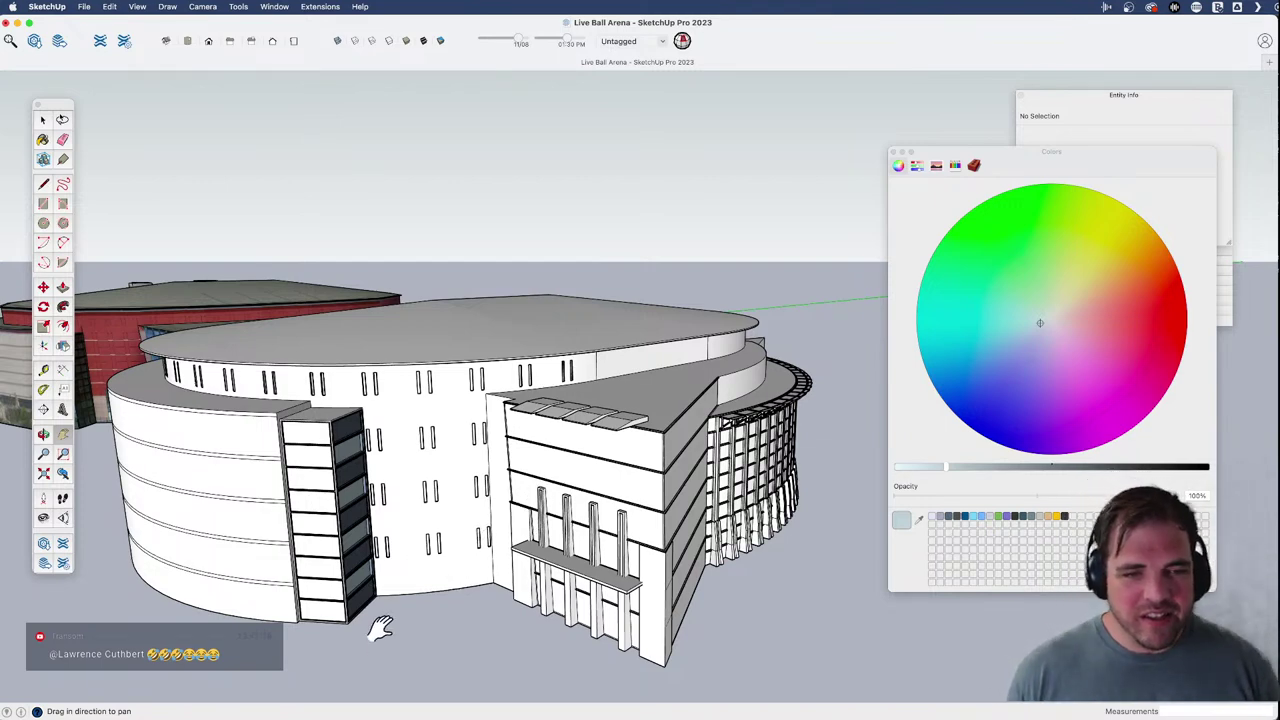
- Open the arena group and soften the vertical seam edges on the upper curved wall beneath the roof
{"action": "middle_click_drag", "start_coordinate": [382, 612], "coordinate": [443, 594]}
{"action": "left_click", "coordinate": [450, 595]}
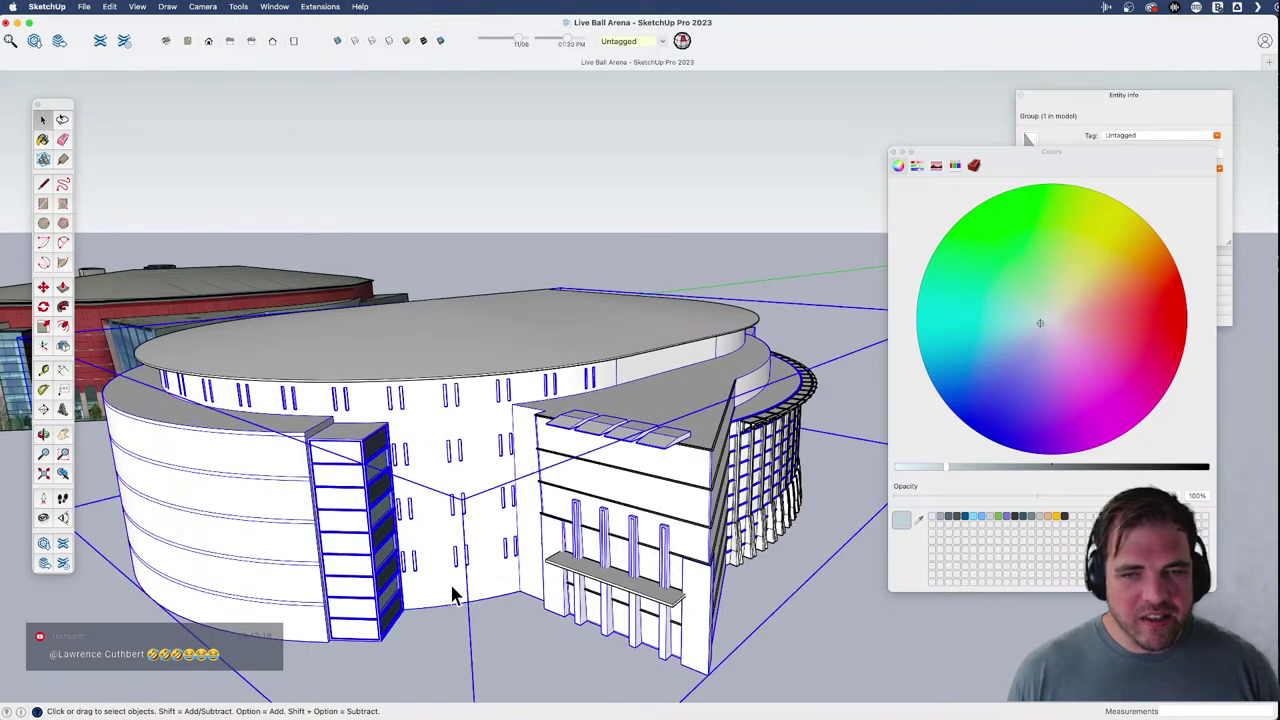
{"action": "double_click", "coordinate": [452, 586]}
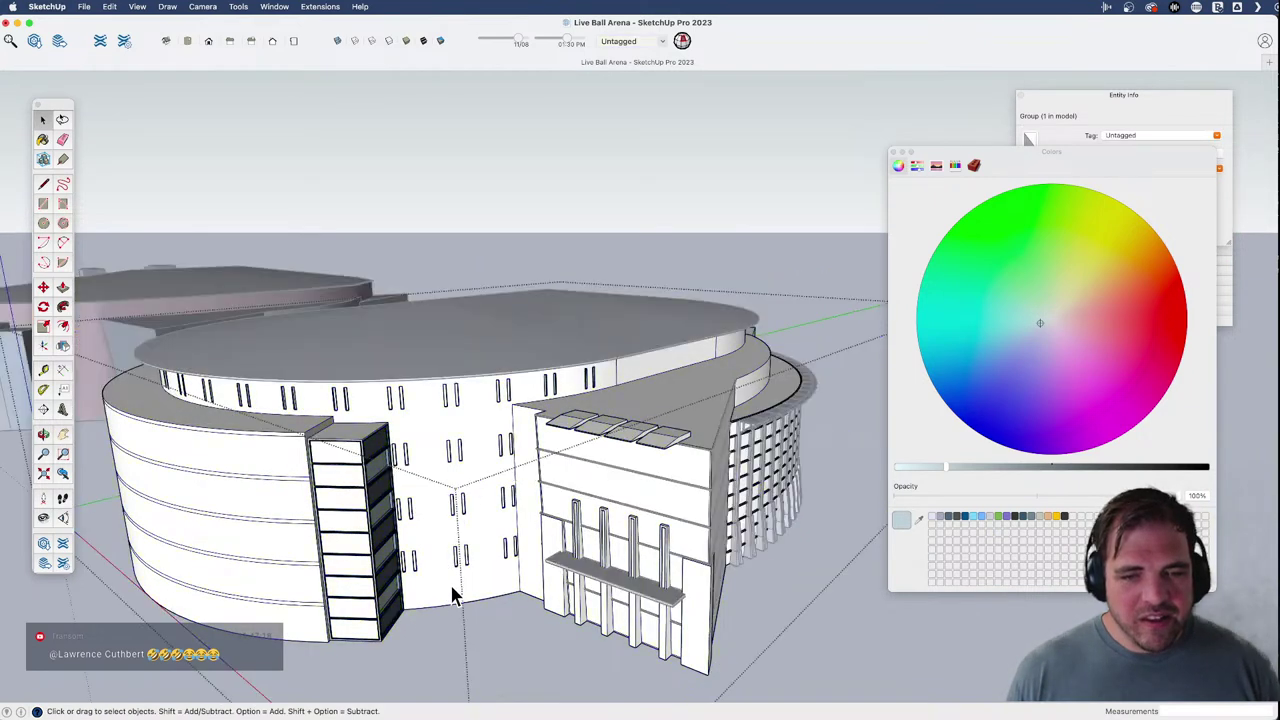
{"action": "left_click", "coordinate": [625, 373]}
{"action": "key", "text": "h"}
{"action": "middle_click_drag", "start_coordinate": [640, 368], "coordinate": [540, 390]}
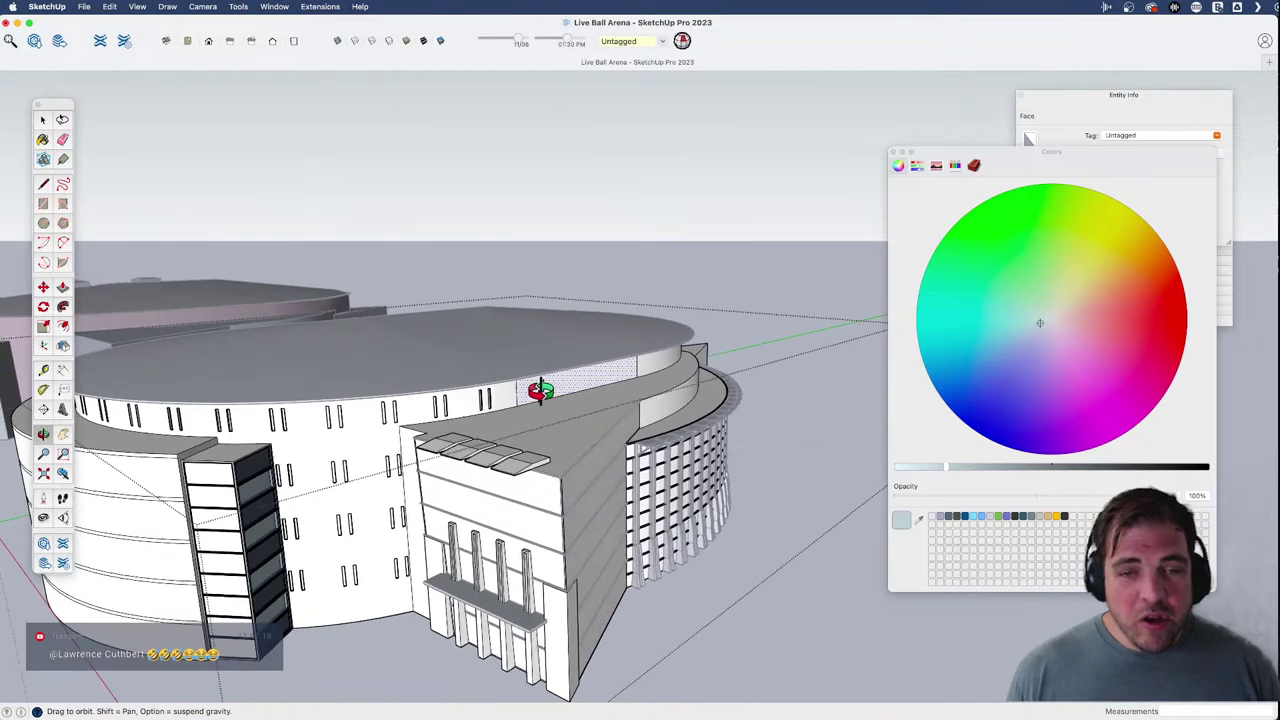
{"action": "scroll", "coordinate": [530, 452], "scroll_direction": "up", "scroll_amount": 2}
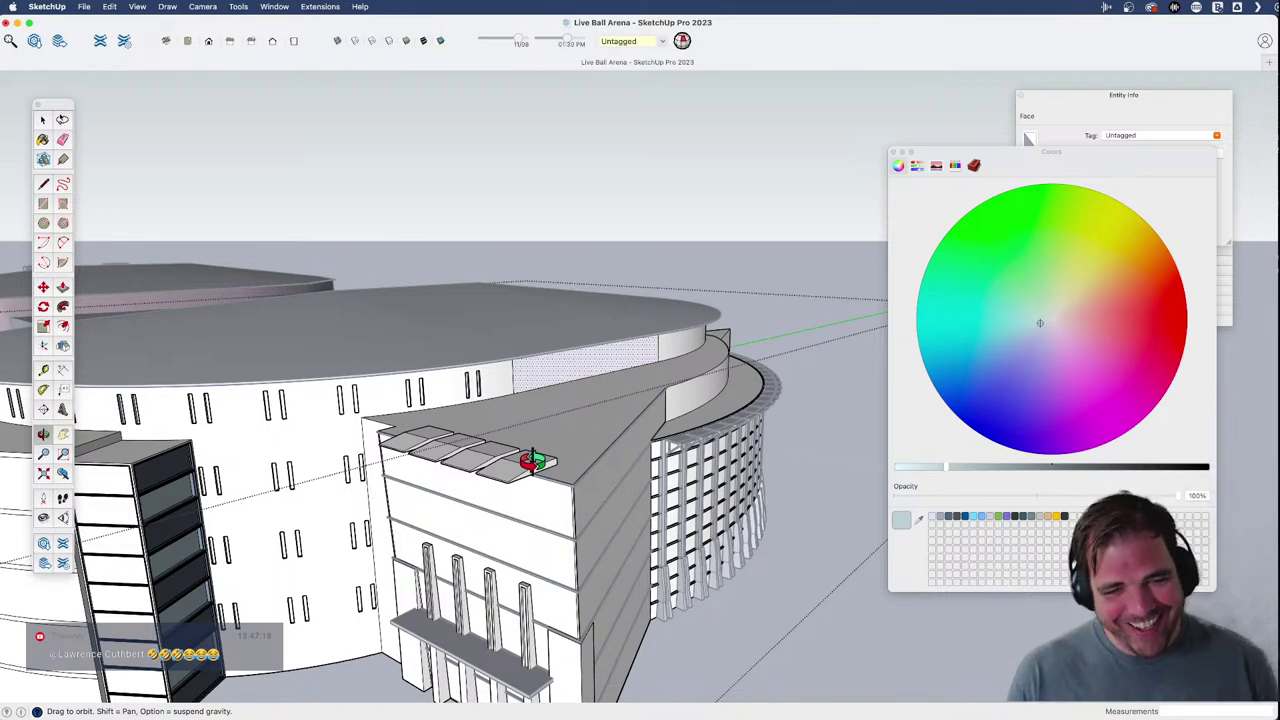
{"action": "key", "text": "e"}
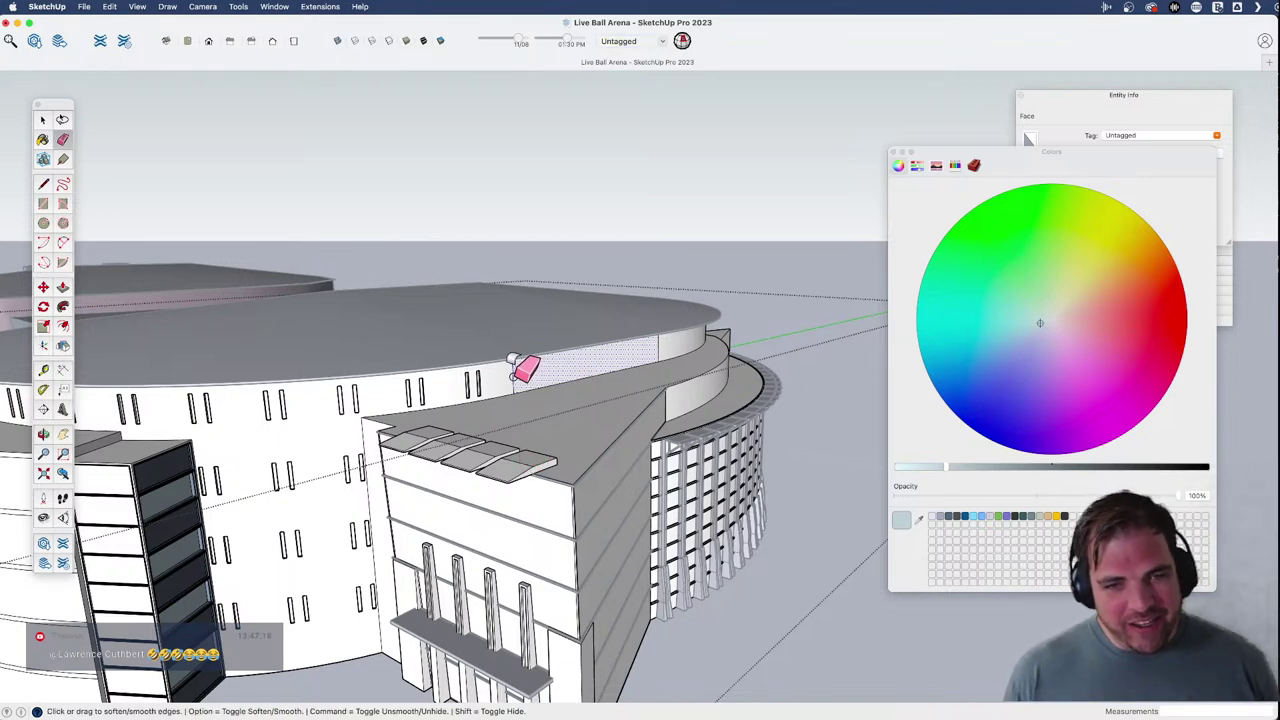
{"action": "left_click", "coordinate": [512, 375], "text": "alt"}
{"action": "left_click_drag", "start_coordinate": [652, 351], "coordinate": [665, 345], "text": "alt"}
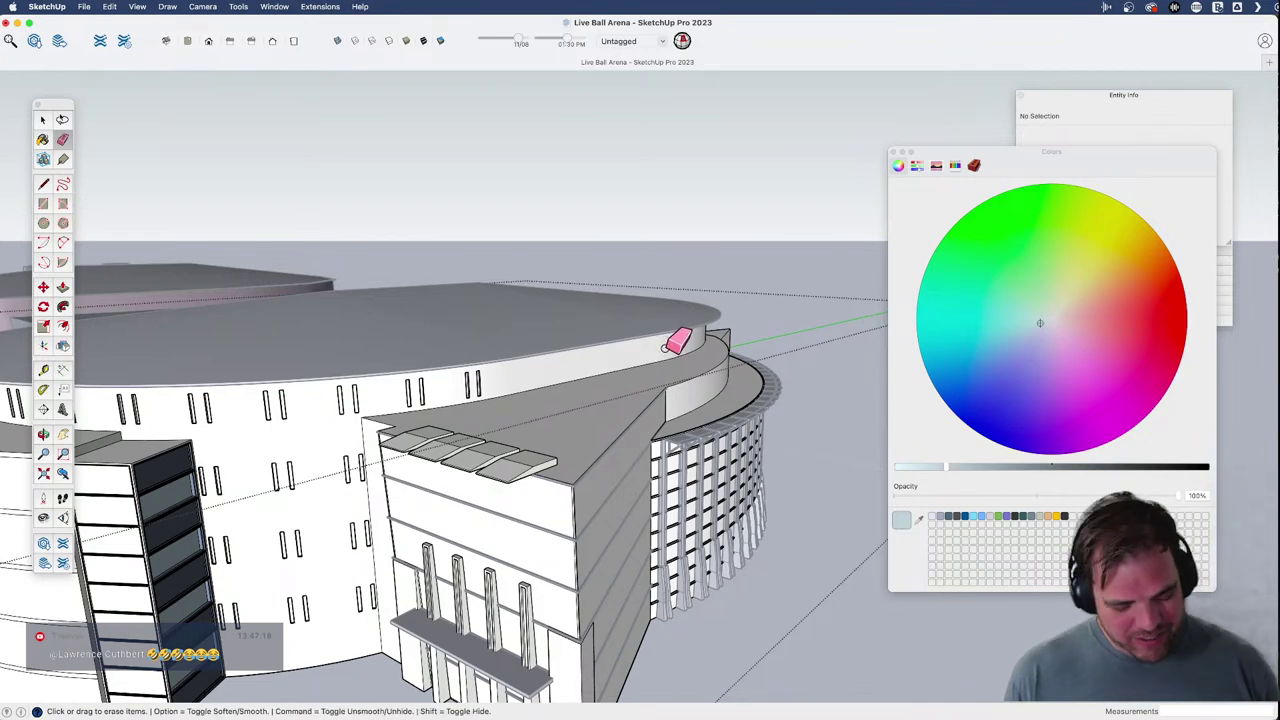
{"action": "middle_click_drag", "start_coordinate": [676, 341], "coordinate": [560, 374]}
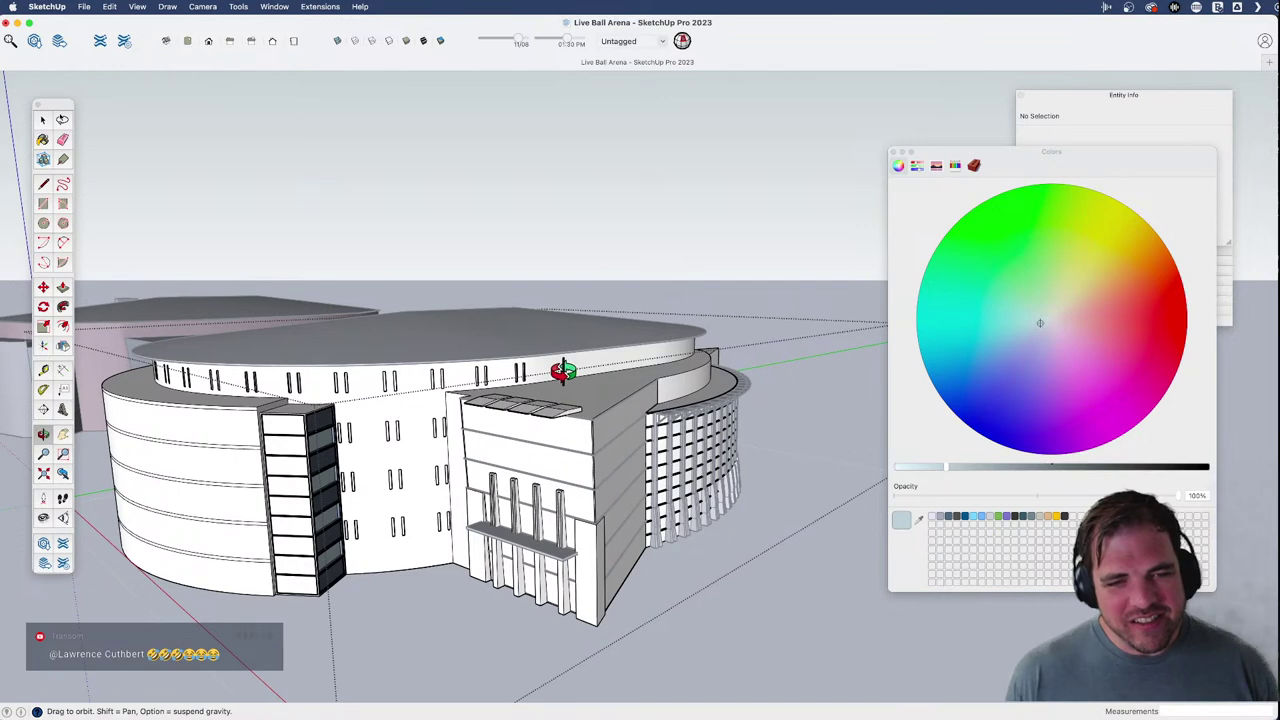
- Mix a slightly darkened muted red and paint the slotted curved wall with it
{"action": "key", "text": "space"}
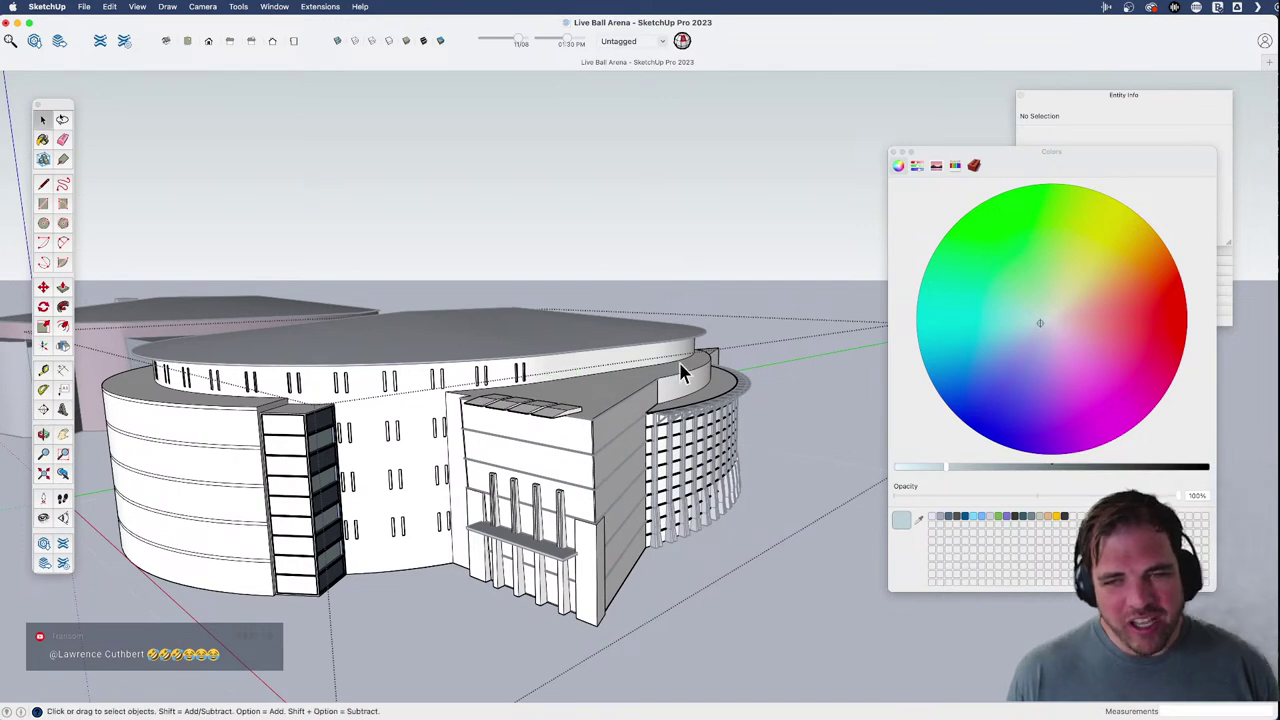
{"action": "left_click", "coordinate": [1104, 312]}
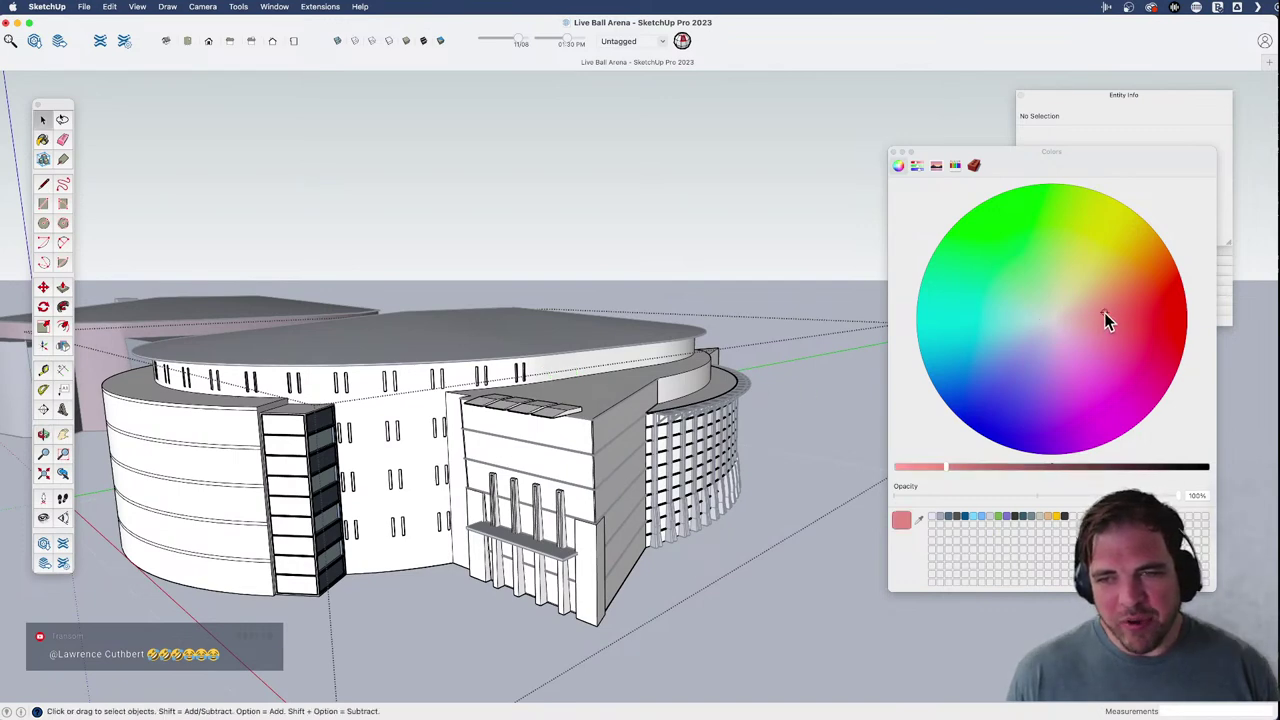
{"action": "left_click", "coordinate": [987, 466]}
{"action": "left_click", "coordinate": [420, 456]}
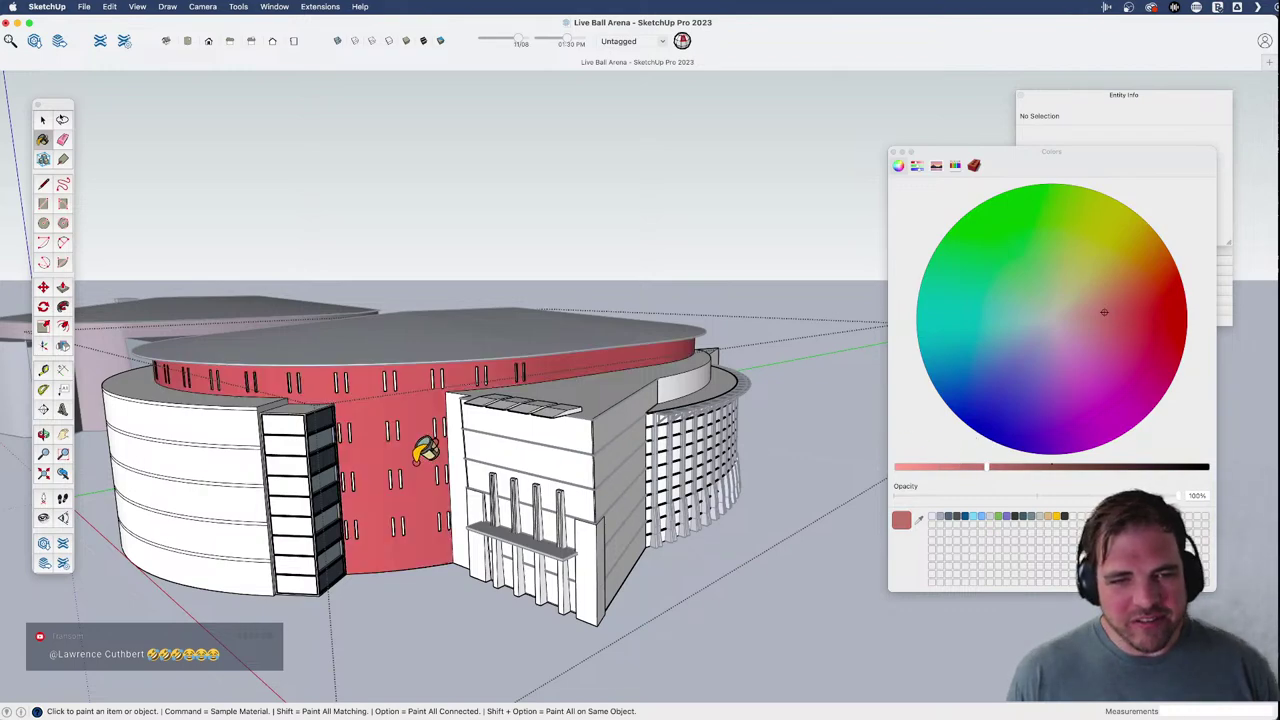
- Check the facade colors in the Street View reference, mix a dark blue, and paint the angular building's side and front walls
{"action": "mouse_move", "coordinate": [443, 508]}
{"action": "middle_mouse_down"}
{"action": "mouse_move", "coordinate": [403, 429]}
{"action": "mouse_move", "coordinate": [420, 432]}
{"action": "middle_mouse_up"}
{"action": "key", "text": "super+Tab"}
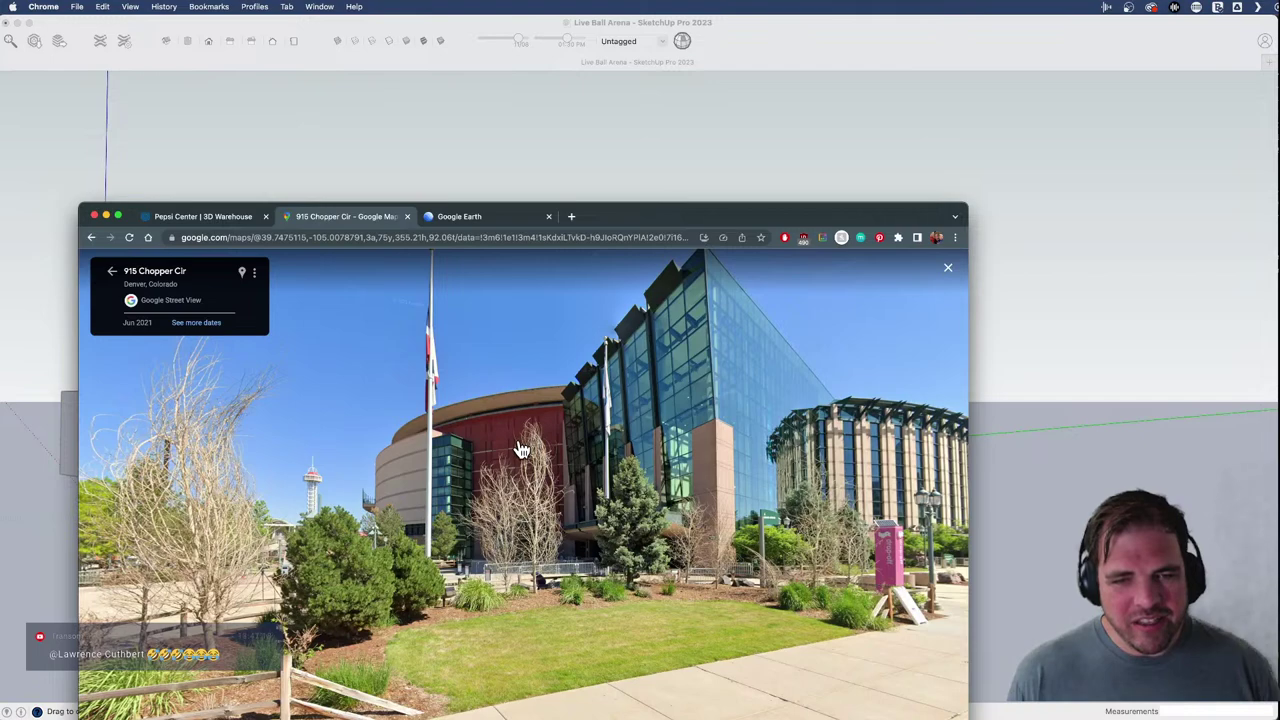
{"action": "left_click", "coordinate": [433, 160]}
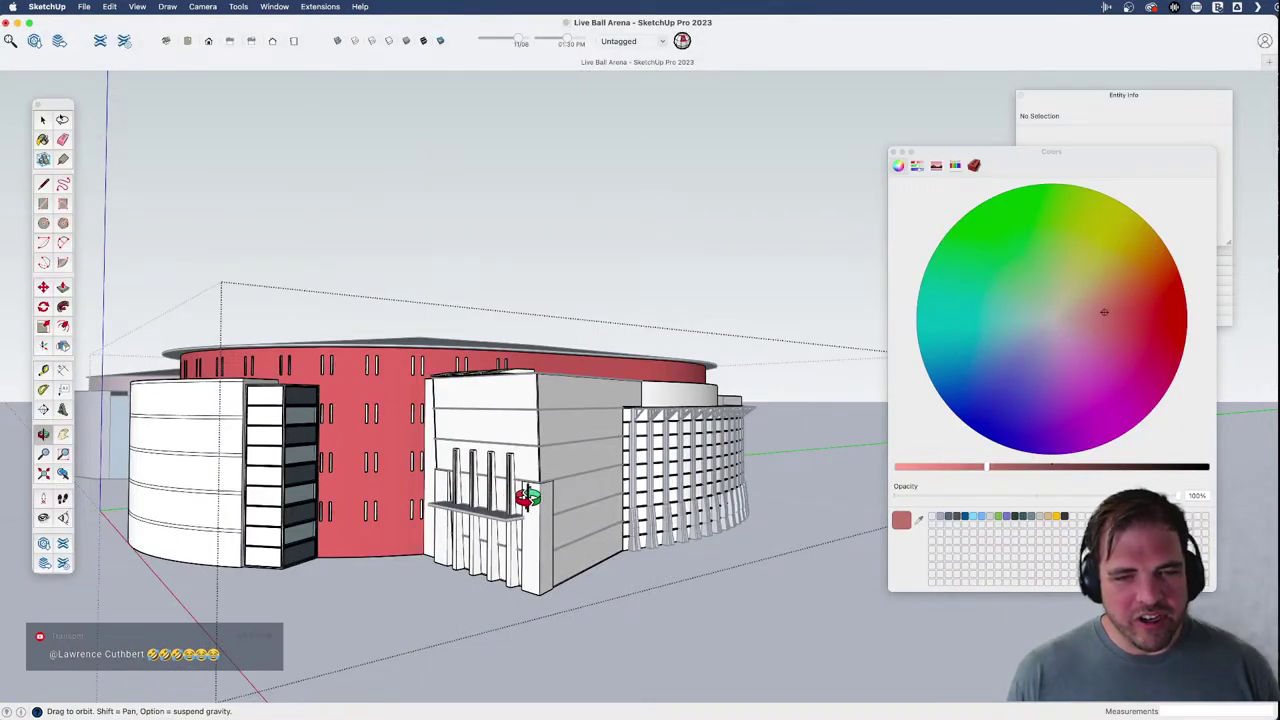
{"action": "mouse_move", "coordinate": [527, 497]}
{"action": "left_mouse_down"}
{"action": "mouse_move", "coordinate": [560, 517]}
{"action": "mouse_move", "coordinate": [580, 497]}
{"action": "mouse_move", "coordinate": [534, 566]}
{"action": "mouse_move", "coordinate": [531, 618]}
{"action": "left_mouse_up"}
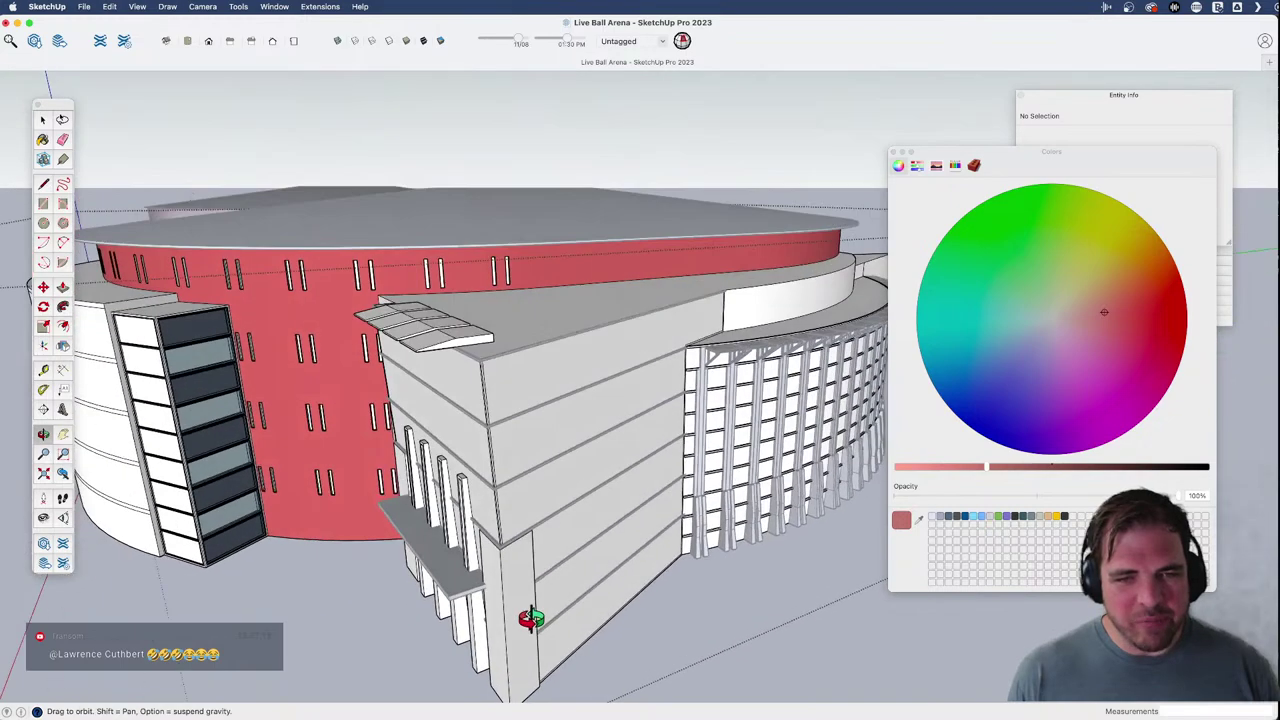
{"action": "key", "text": "space"}
{"action": "left_click", "coordinate": [532, 452]}
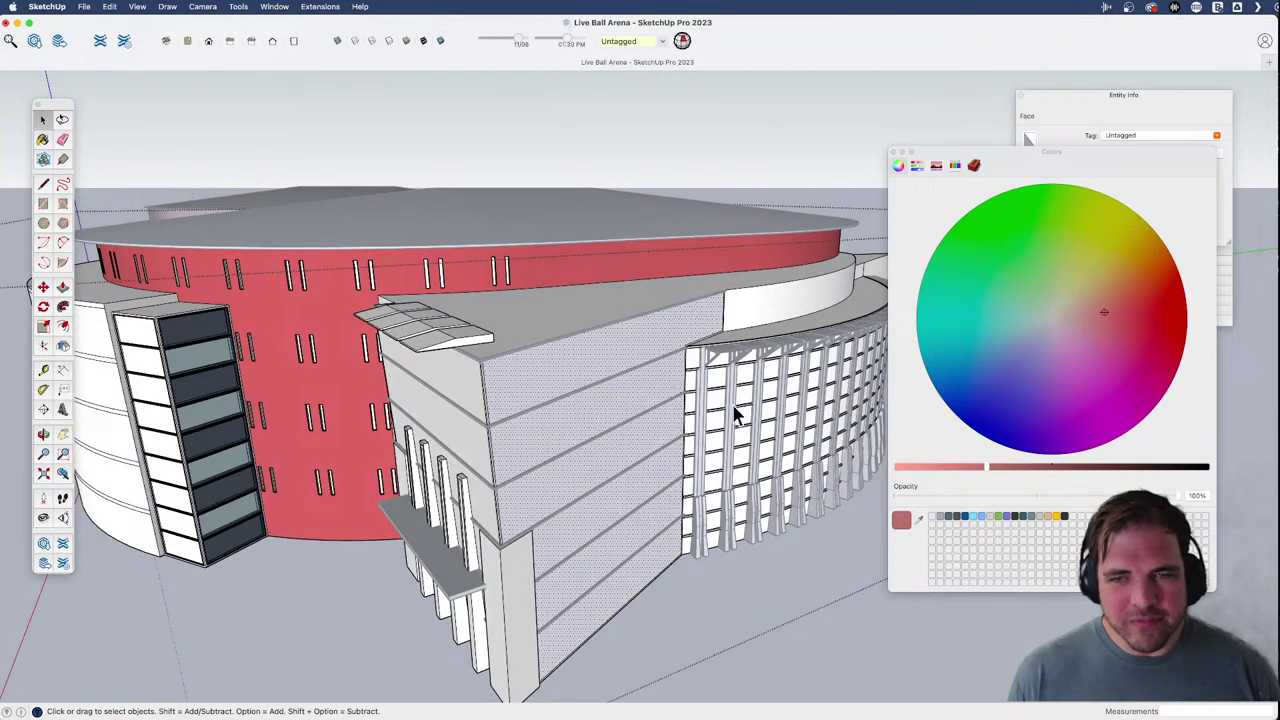
{"action": "left_click", "coordinate": [1000, 350]}
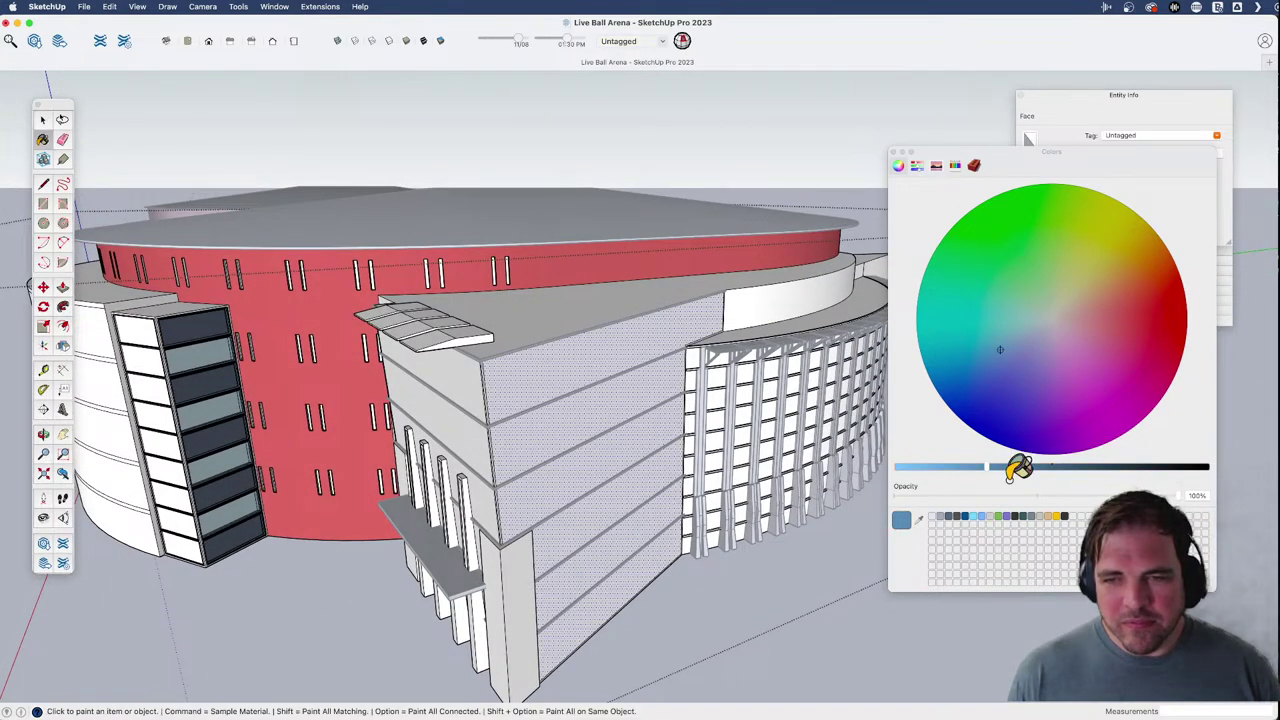
{"action": "left_click_drag", "start_coordinate": [1013, 456], "coordinate": [1029, 504]}
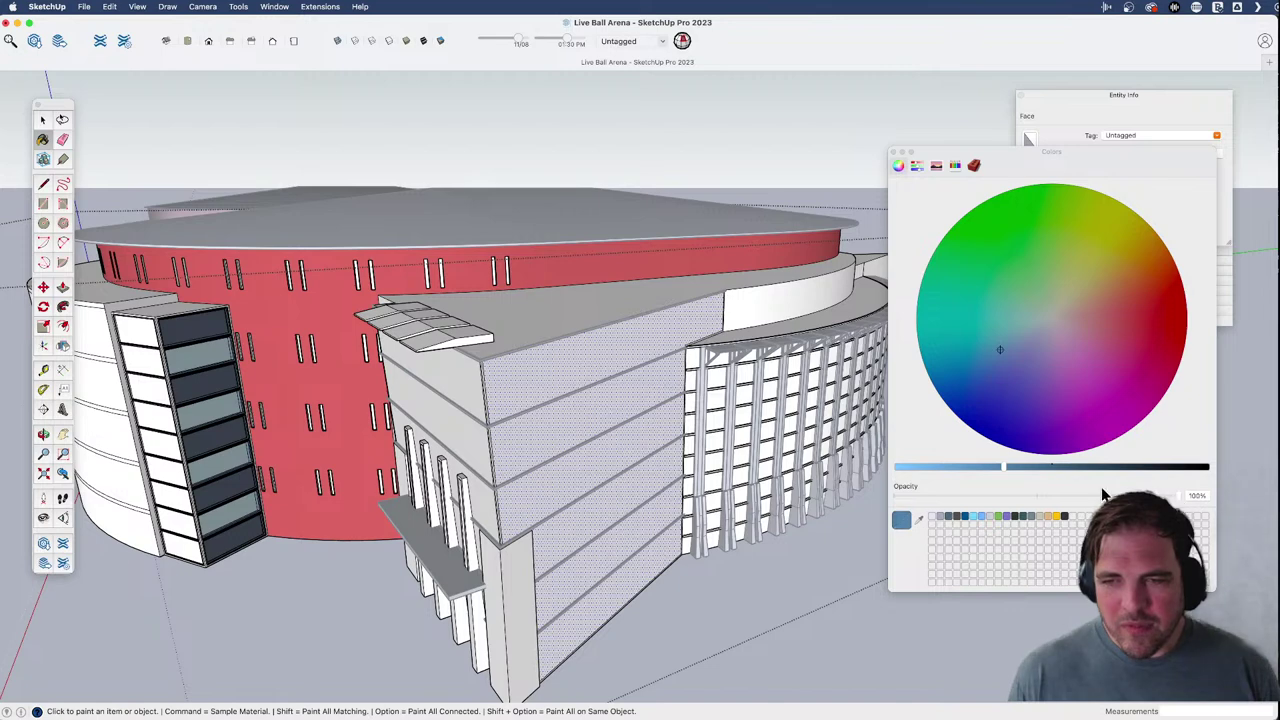
{"action": "left_click_drag", "start_coordinate": [1060, 480], "coordinate": [1057, 477]}
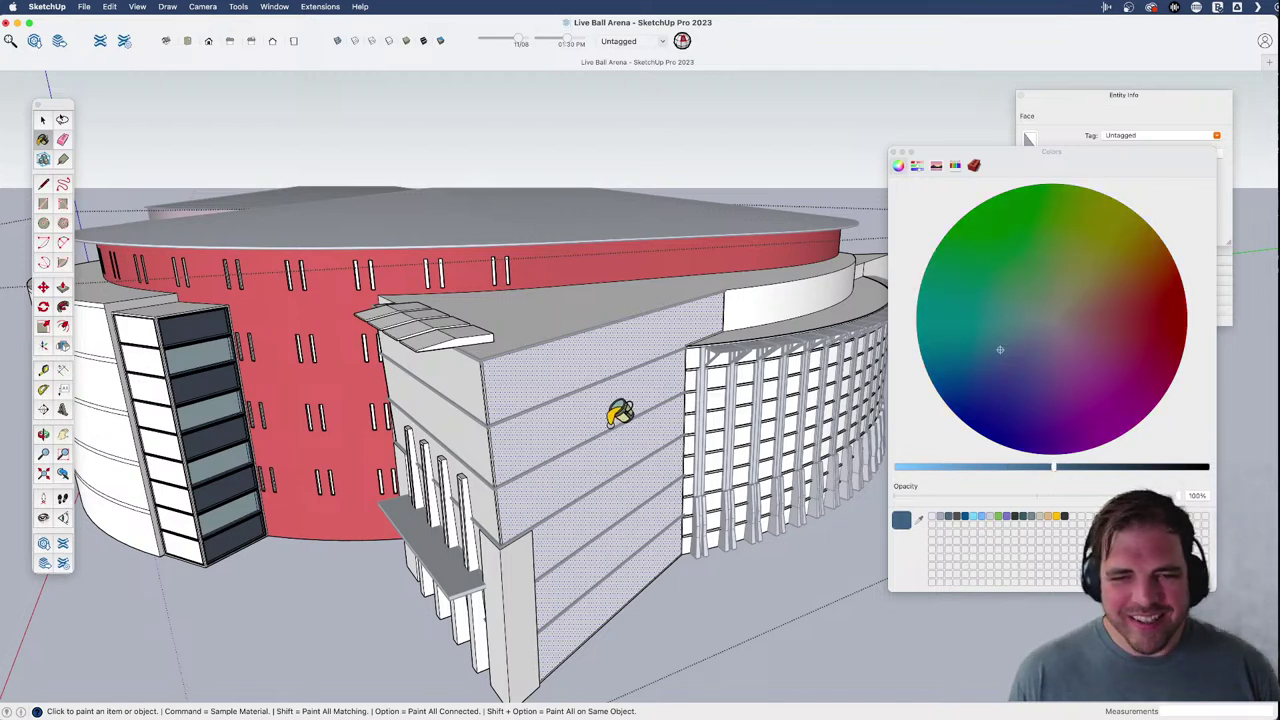
{"action": "left_click", "coordinate": [600, 414]}
{"action": "left_click", "coordinate": [468, 418]}
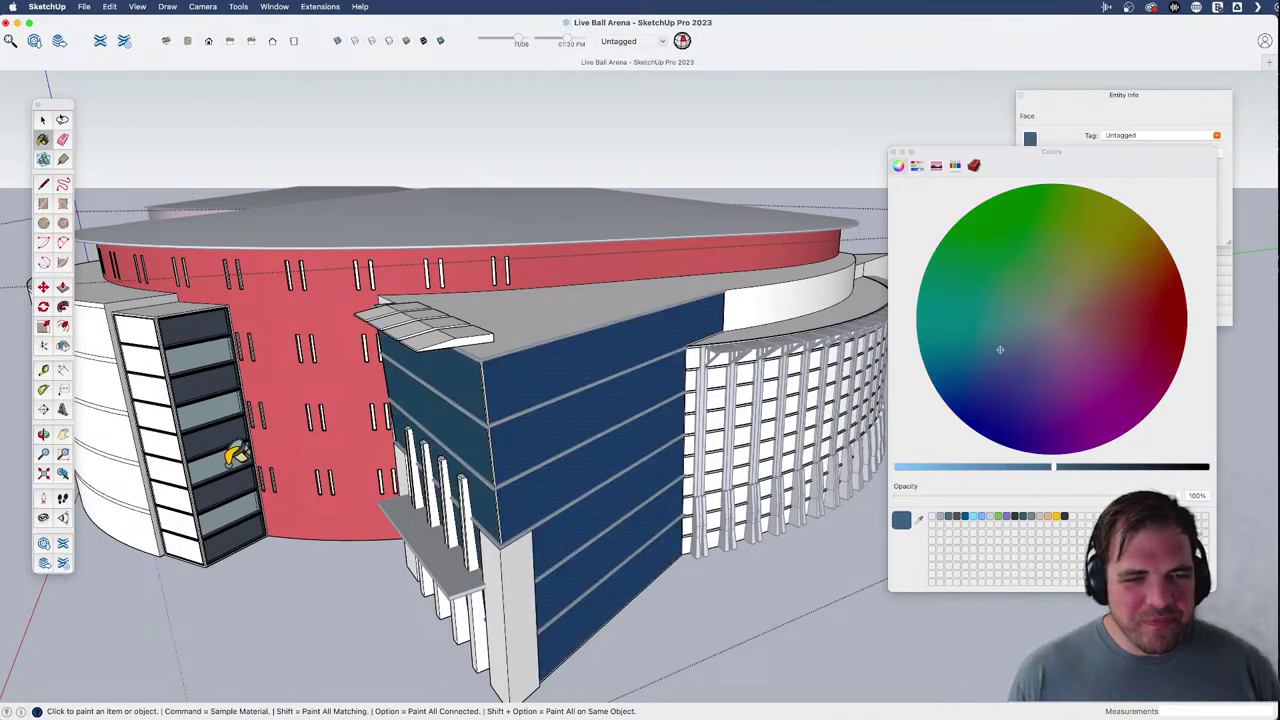
- Paint the curved wall band above the gridded column facade the same dark blue
{"action": "middle_click_drag", "start_coordinate": [235, 455], "coordinate": [468, 548], "text": "shift"}
{"action": "key", "text": "p"}
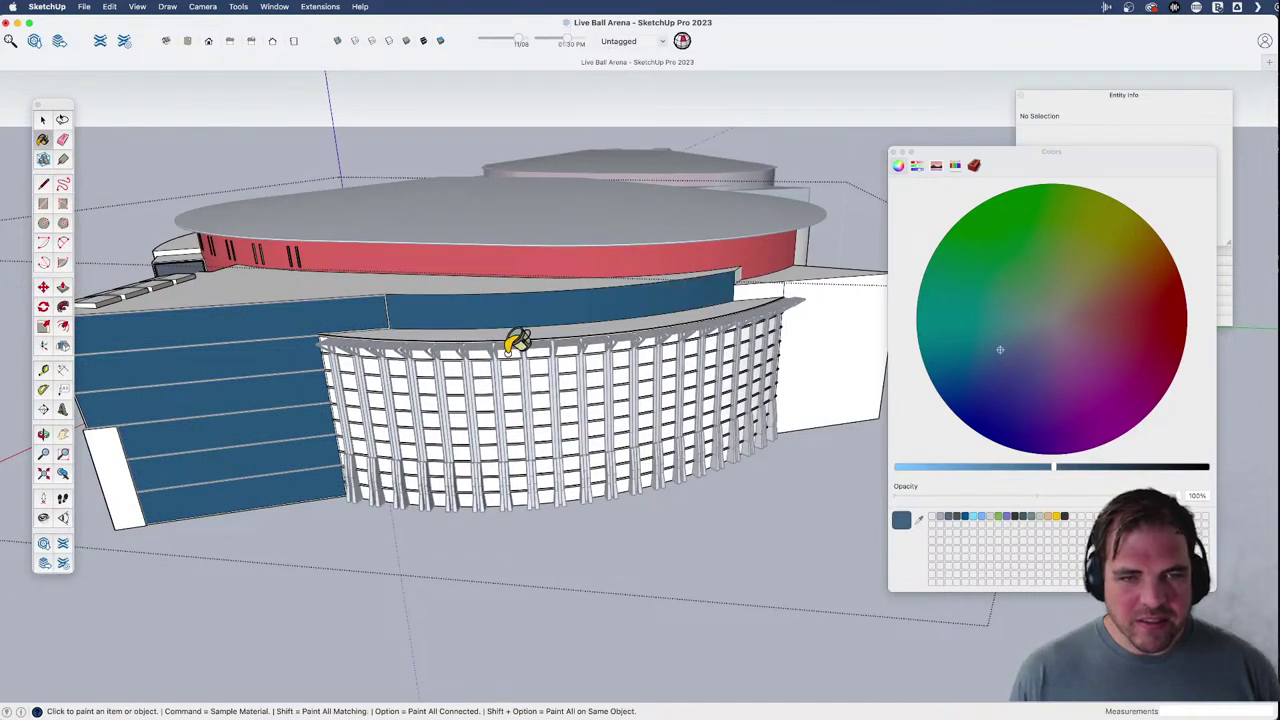
{"action": "middle_click_drag", "start_coordinate": [514, 337], "coordinate": [507, 303]}
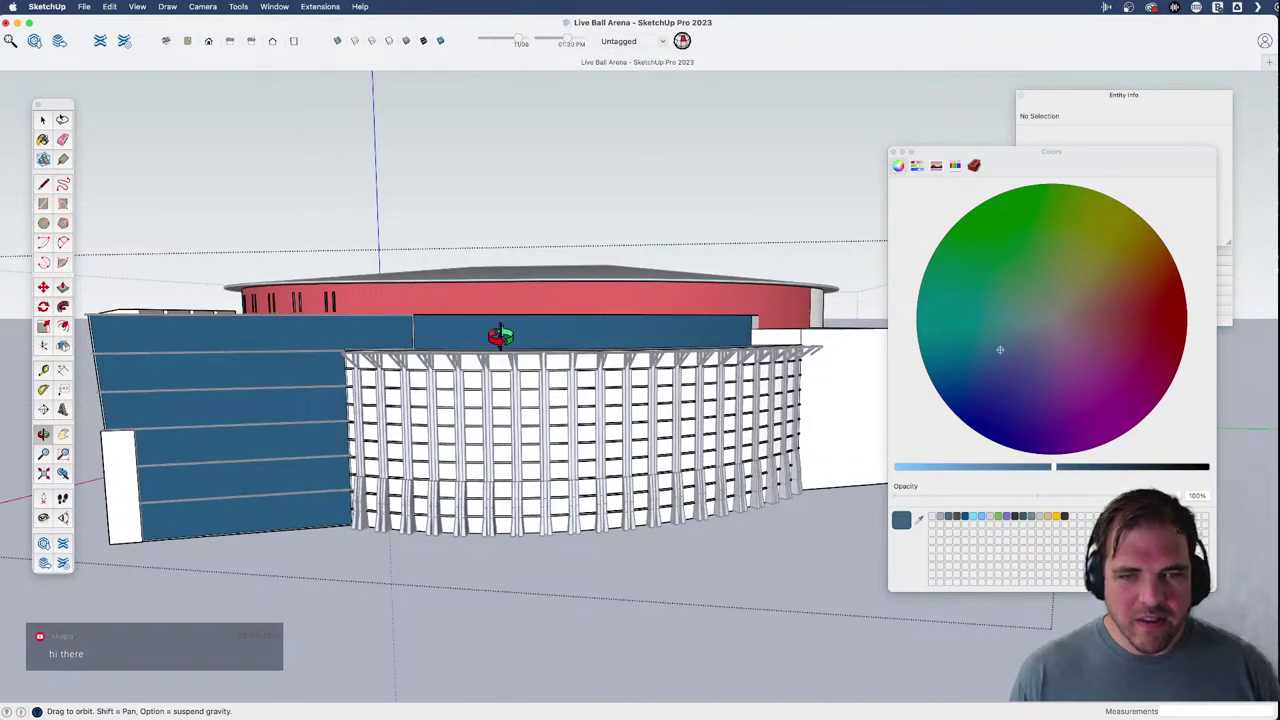
- Paint the curved wall behind the gridded columns the same dark blue as the neighbouring walls
{"action": "key", "text": "space"}
{"action": "scroll", "coordinate": [445, 467], "scroll_direction": "up", "scroll_amount": 4}
{"action": "left_click", "coordinate": [449, 471]}
{"action": "key", "text": "b"}
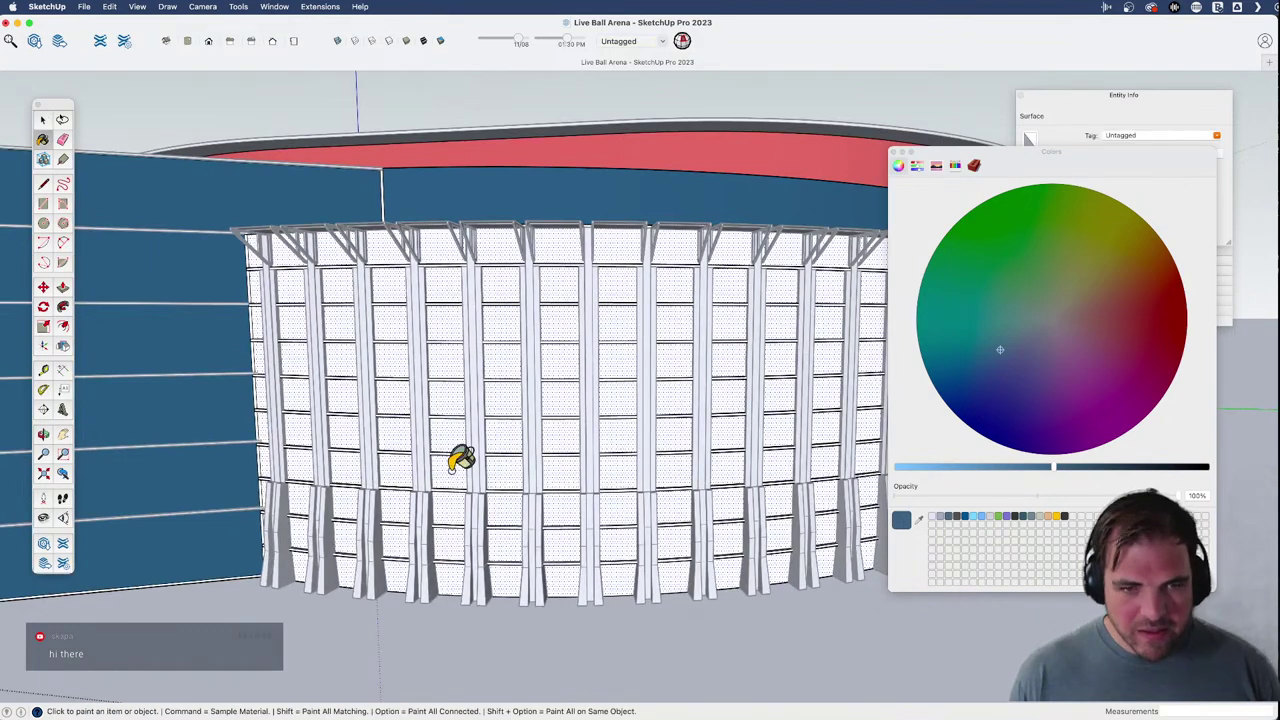
{"action": "left_click", "coordinate": [455, 460]}
{"action": "scroll", "coordinate": [457, 460], "scroll_direction": "down", "scroll_amount": 3}
{"action": "mouse_move", "coordinate": [509, 466]}
{"action": "middle_mouse_down"}
{"action": "mouse_move", "coordinate": [453, 490]}
{"action": "mouse_move", "coordinate": [640, 497]}
{"action": "mouse_move", "coordinate": [257, 509]}
{"action": "mouse_move", "coordinate": [351, 534]}
{"action": "middle_mouse_up"}
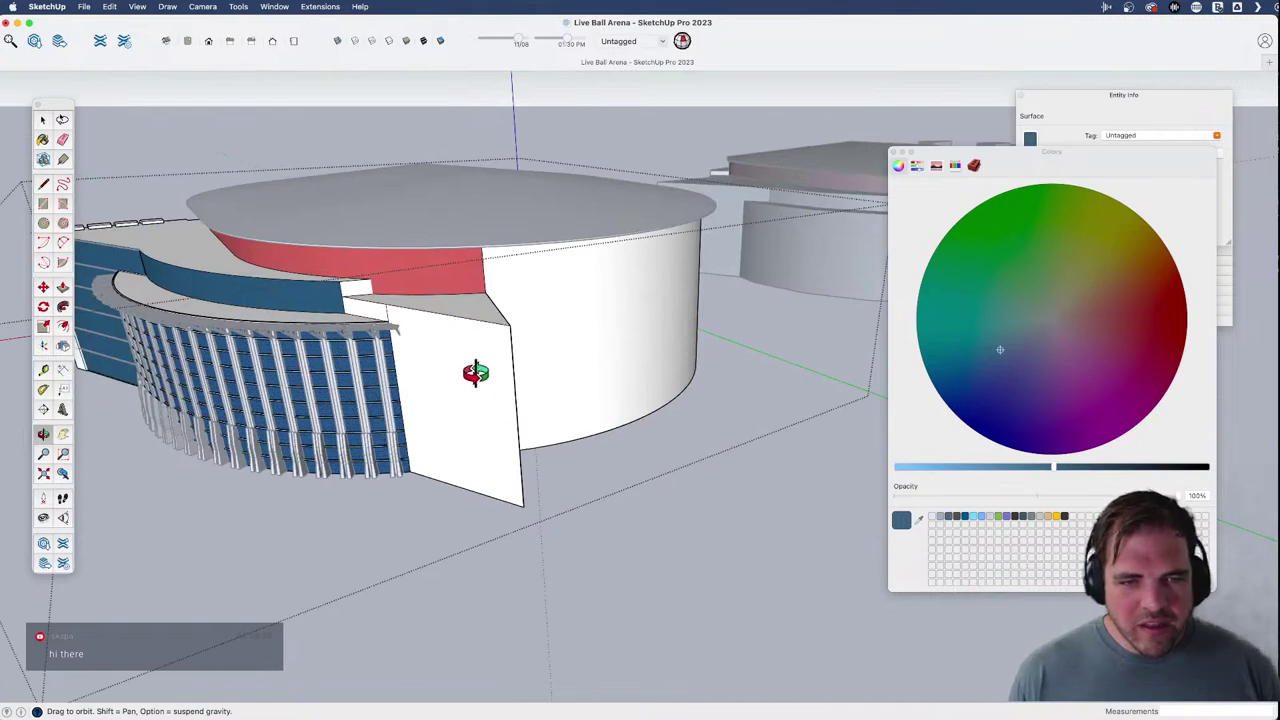
- Erase the vertical seam on the flat wall beside the column facade and paint the wedge's front and end walls dark blue
{"action": "key", "text": "space"}
{"action": "left_click", "coordinate": [400, 322]}
{"action": "scroll", "coordinate": [400, 322], "scroll_direction": "up", "scroll_amount": 3}
{"action": "key", "text": "b"}
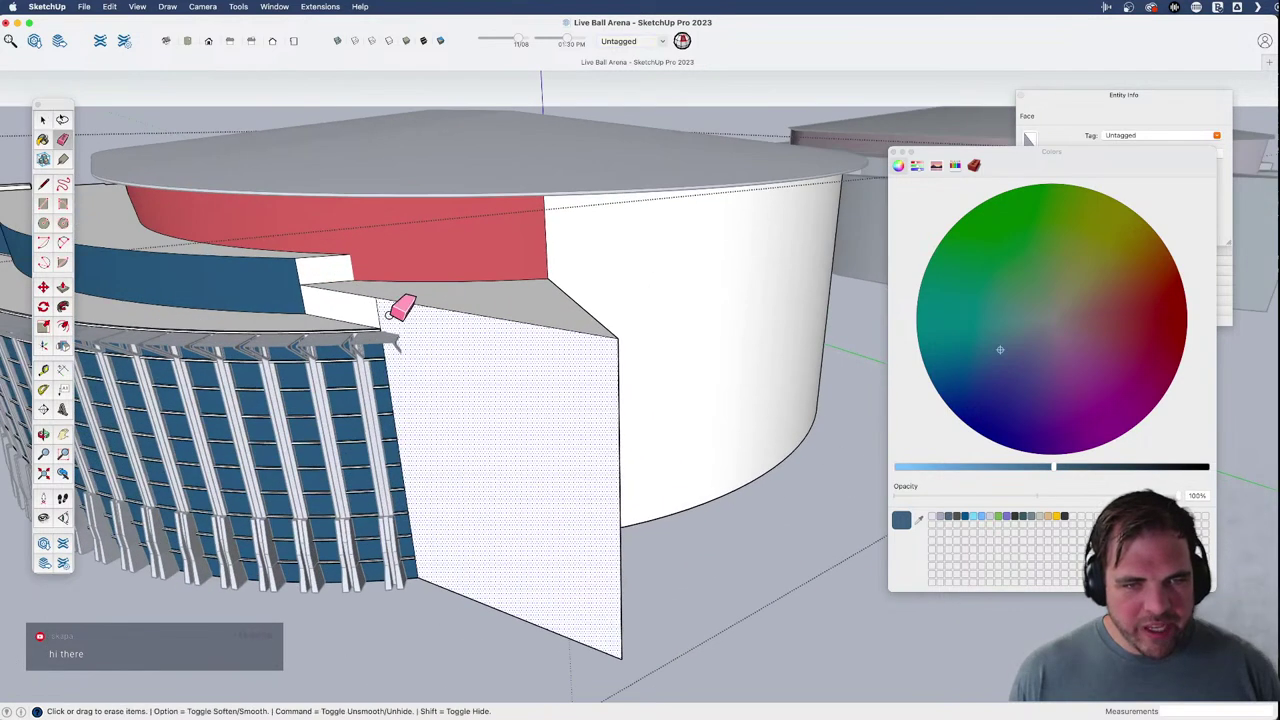
{"action": "key", "text": "super+t"}
{"action": "left_click", "coordinate": [476, 461]}
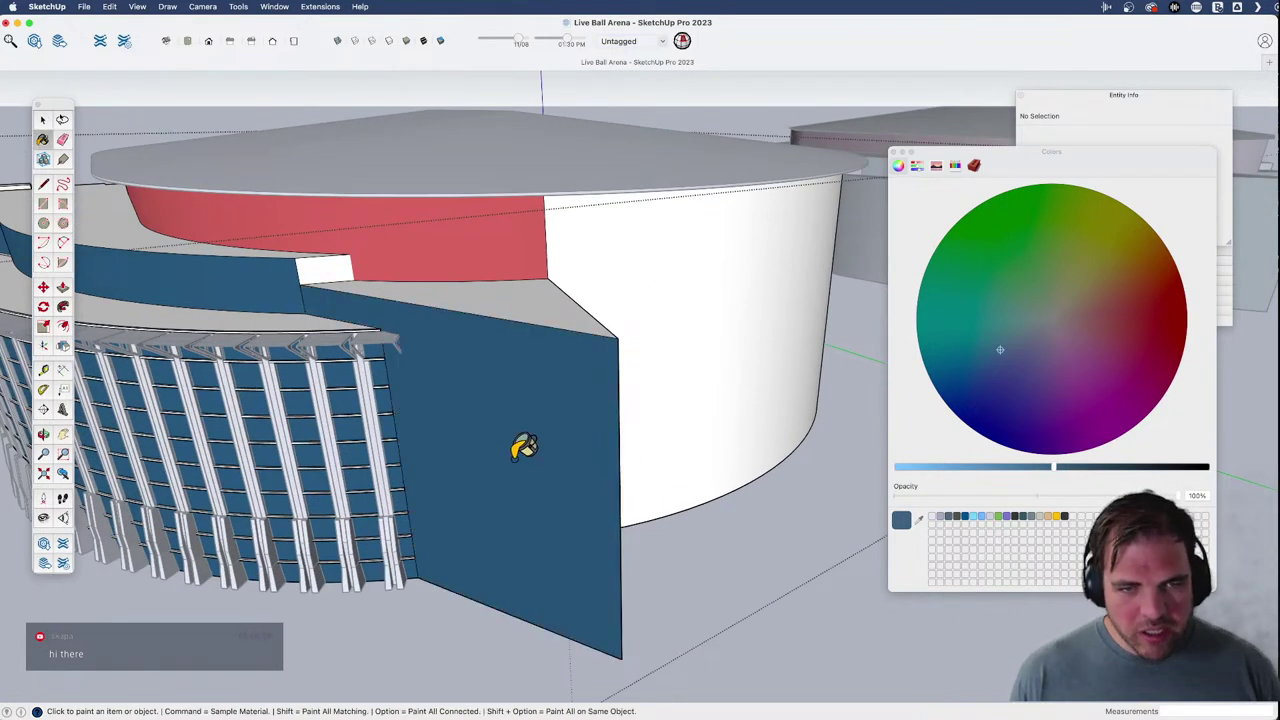
{"action": "middle_click_drag", "start_coordinate": [514, 460], "coordinate": [150, 461]}
{"action": "left_click", "coordinate": [505, 420]}
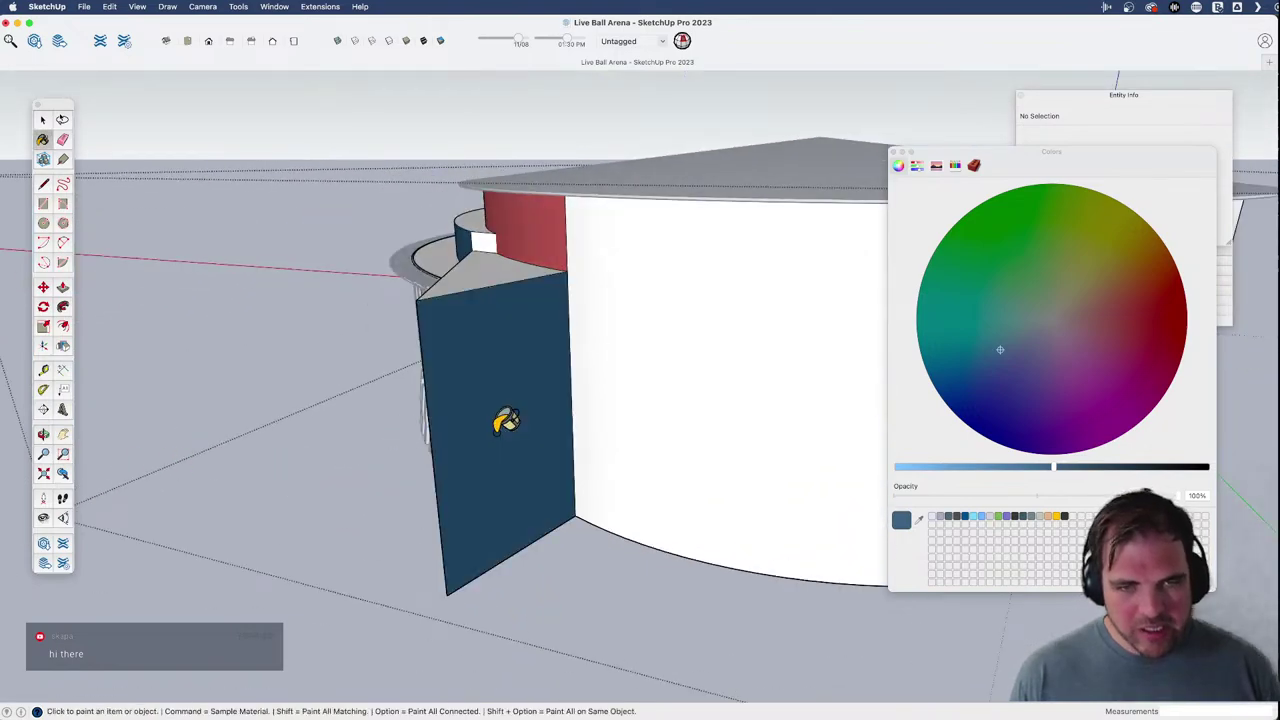
{"action": "mouse_move", "coordinate": [505, 420]}
{"action": "middle_mouse_down"}
{"action": "mouse_move", "coordinate": [508, 400]}
{"action": "mouse_move", "coordinate": [777, 534]}
{"action": "middle_mouse_up"}
- Switch to Chrome and examine the glass atrium corner and column facade in Street View, comparing them with the model's matching side
{"action": "key", "text": "space"}
{"action": "middle_click_drag", "start_coordinate": [358, 530], "coordinate": [631, 557]}
{"action": "middle_click_drag", "start_coordinate": [357, 460], "coordinate": [167, 398], "text": "shift"}
{"action": "key", "text": "super+Tab"}
{"action": "scroll", "coordinate": [397, 543], "scroll_direction": "down", "scroll_amount": 3}
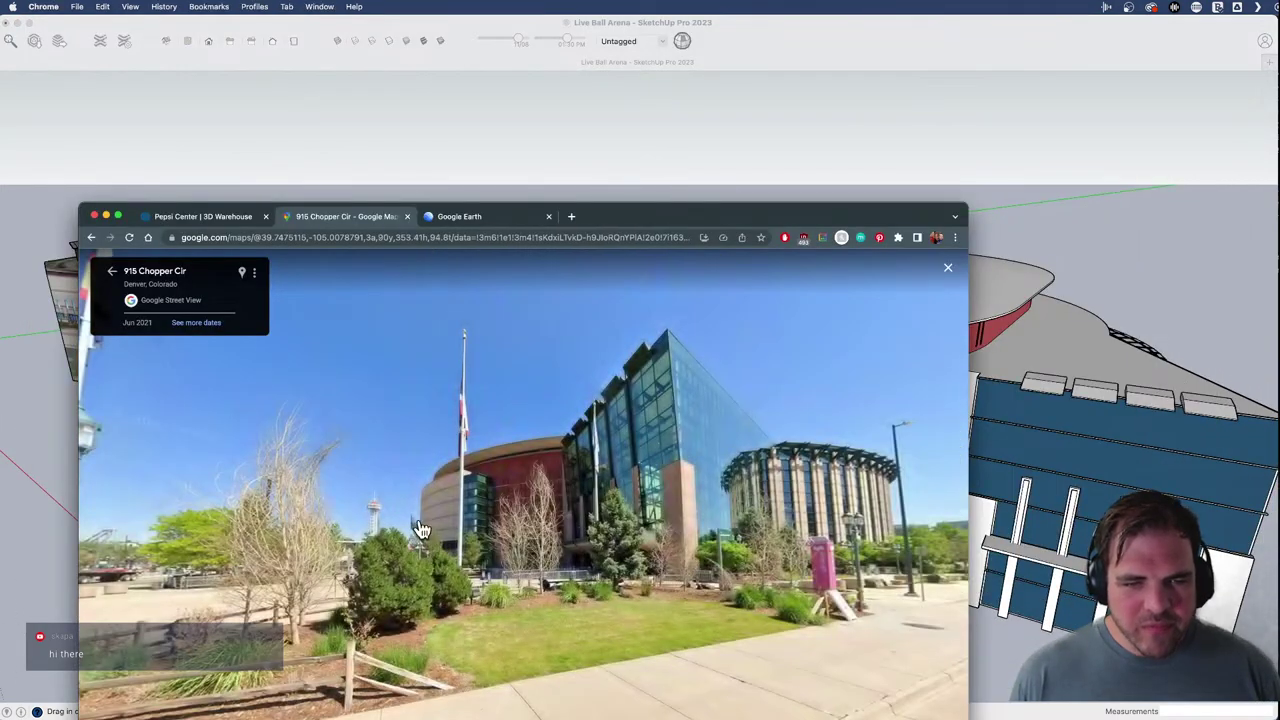
{"action": "scroll", "coordinate": [420, 530], "scroll_direction": "up", "scroll_amount": 3}
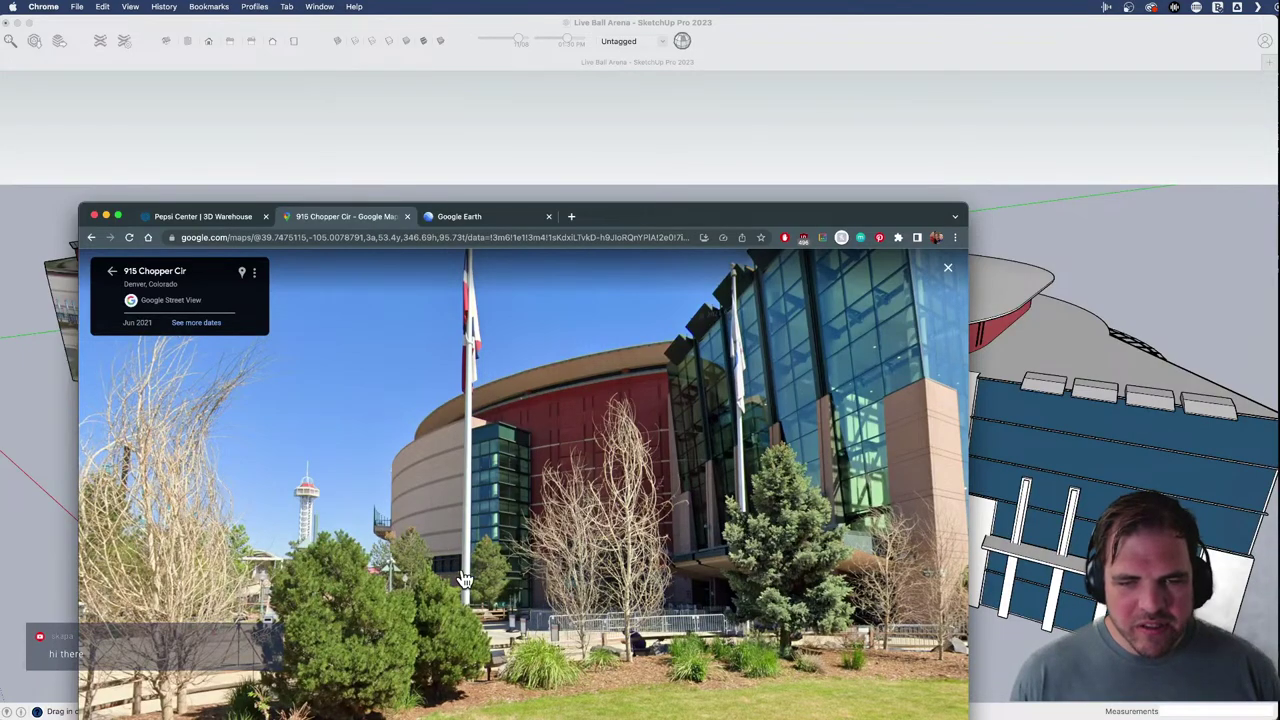
{"action": "scroll", "coordinate": [426, 590], "scroll_direction": "down", "scroll_amount": 3}
{"action": "scroll", "coordinate": [694, 580], "scroll_direction": "up", "scroll_amount": 3}
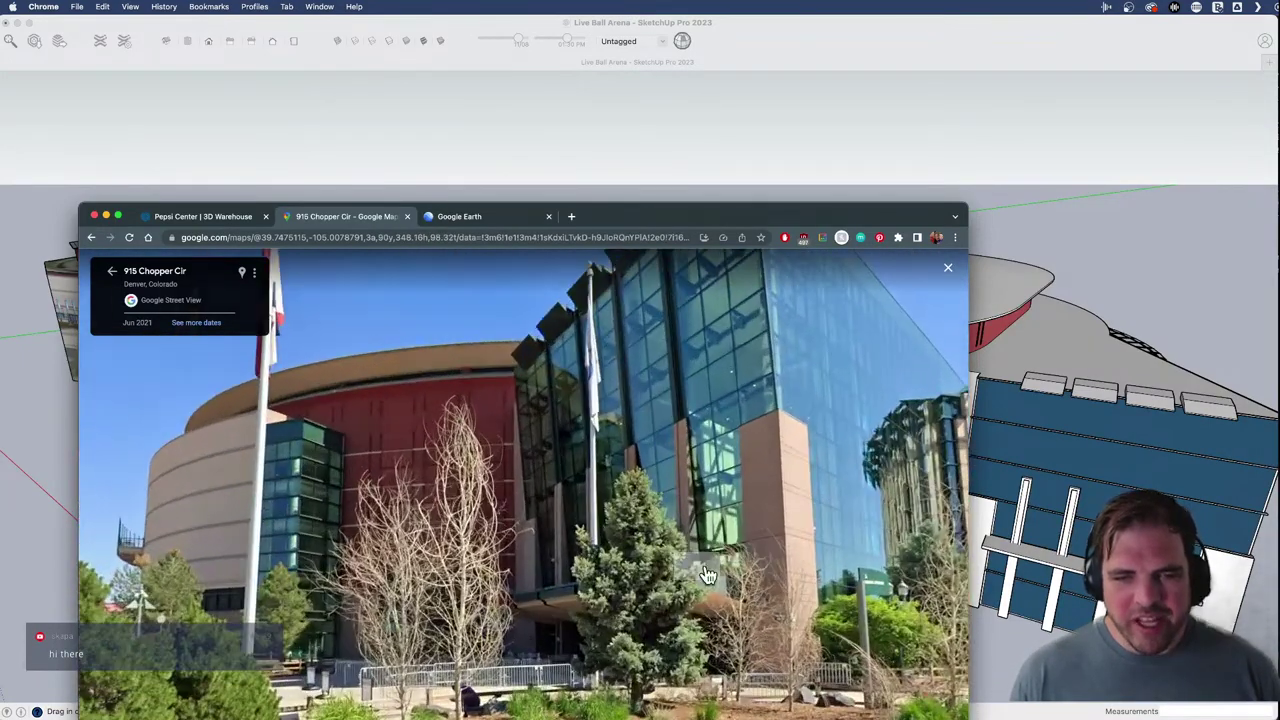
{"action": "scroll", "coordinate": [617, 572], "scroll_direction": "down", "scroll_amount": 3}
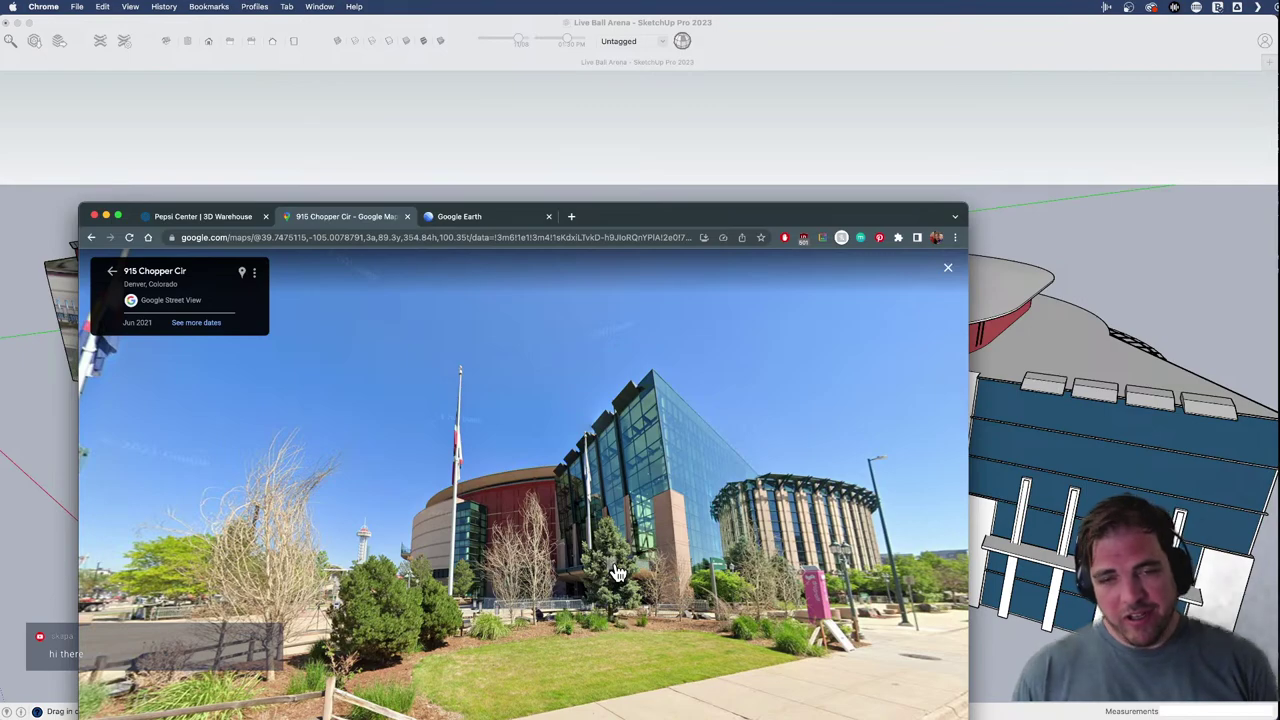
{"action": "left_click", "coordinate": [901, 656]}
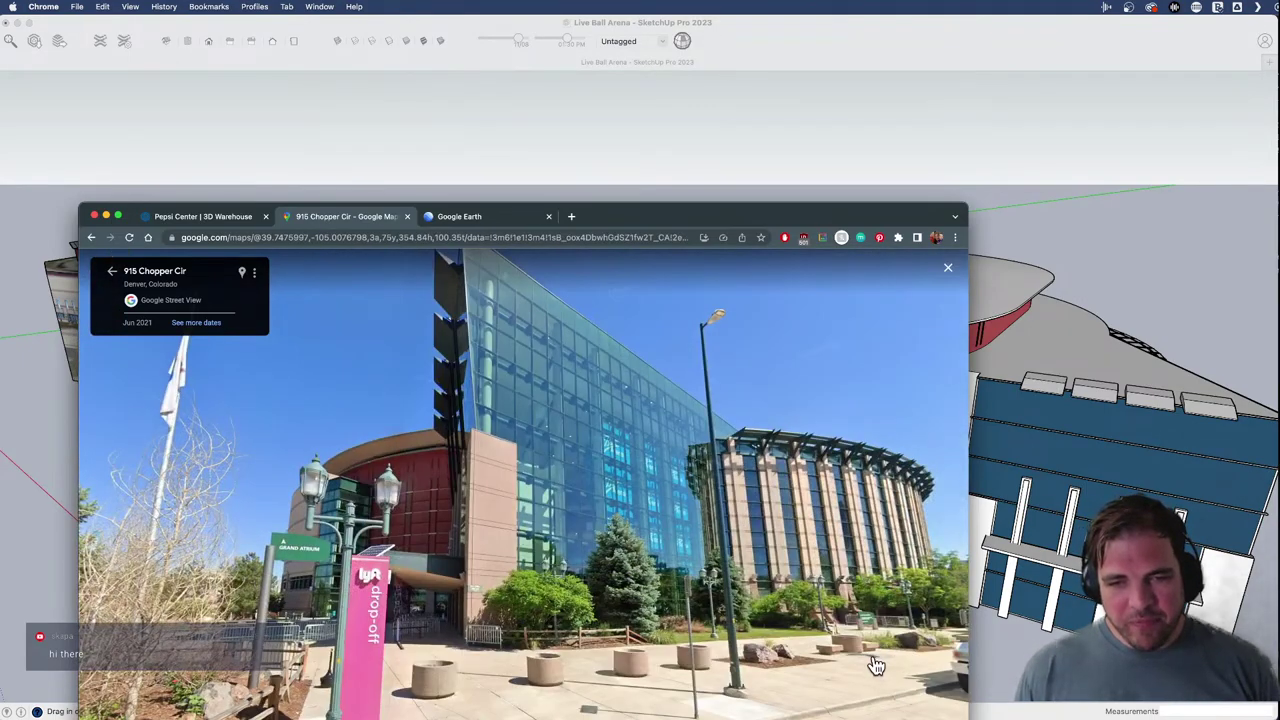
{"action": "left_click", "coordinate": [875, 666]}
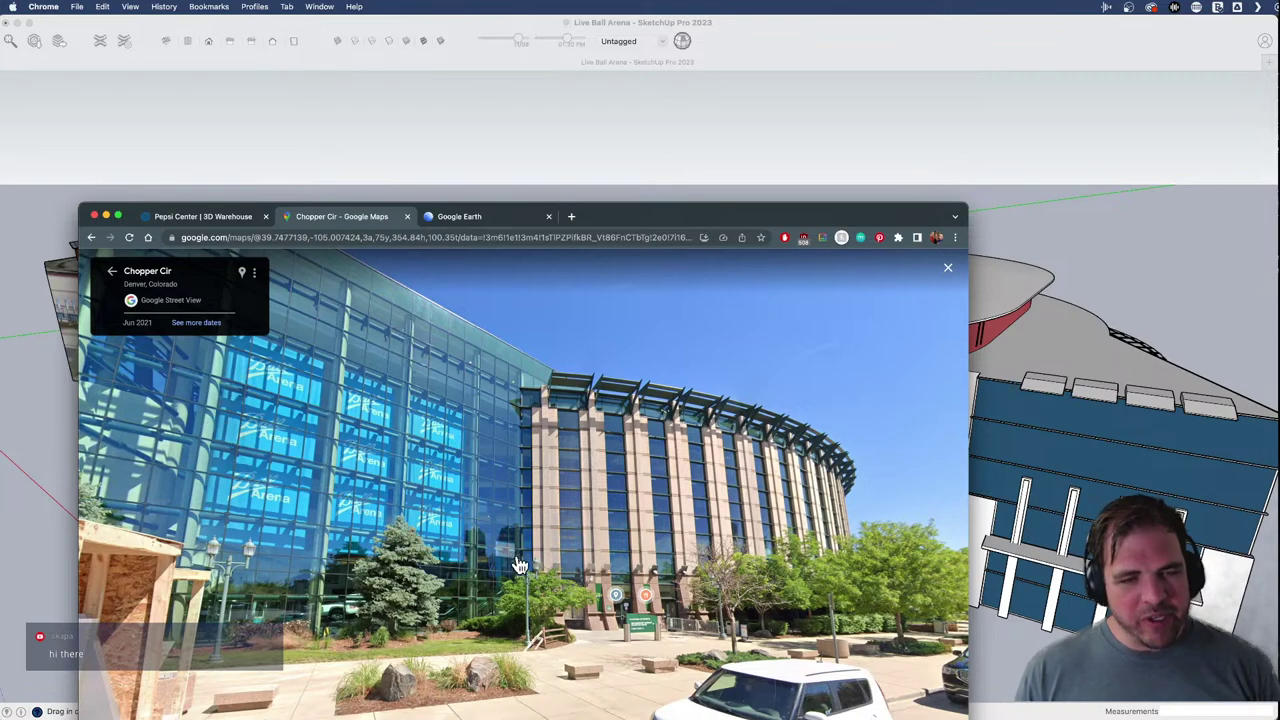
{"action": "left_click", "coordinate": [1007, 209]}
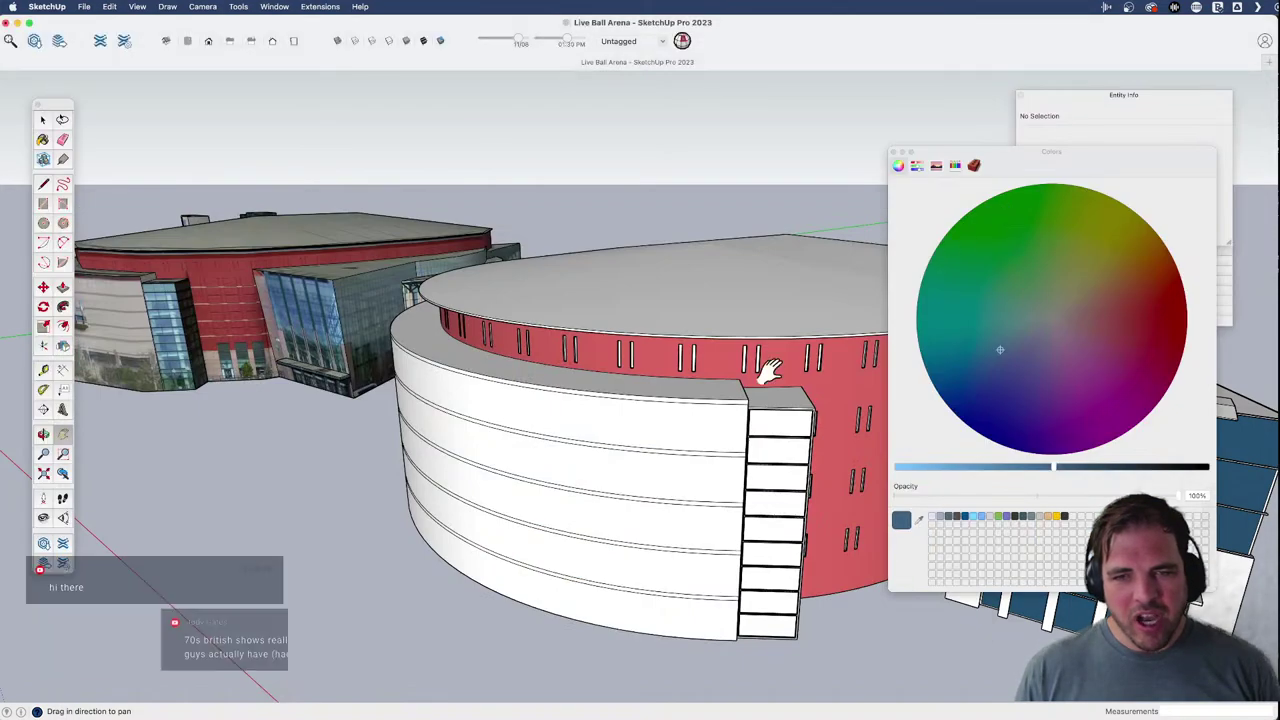
{"action": "middle_click_drag", "start_coordinate": [920, 660], "coordinate": [533, 401]}
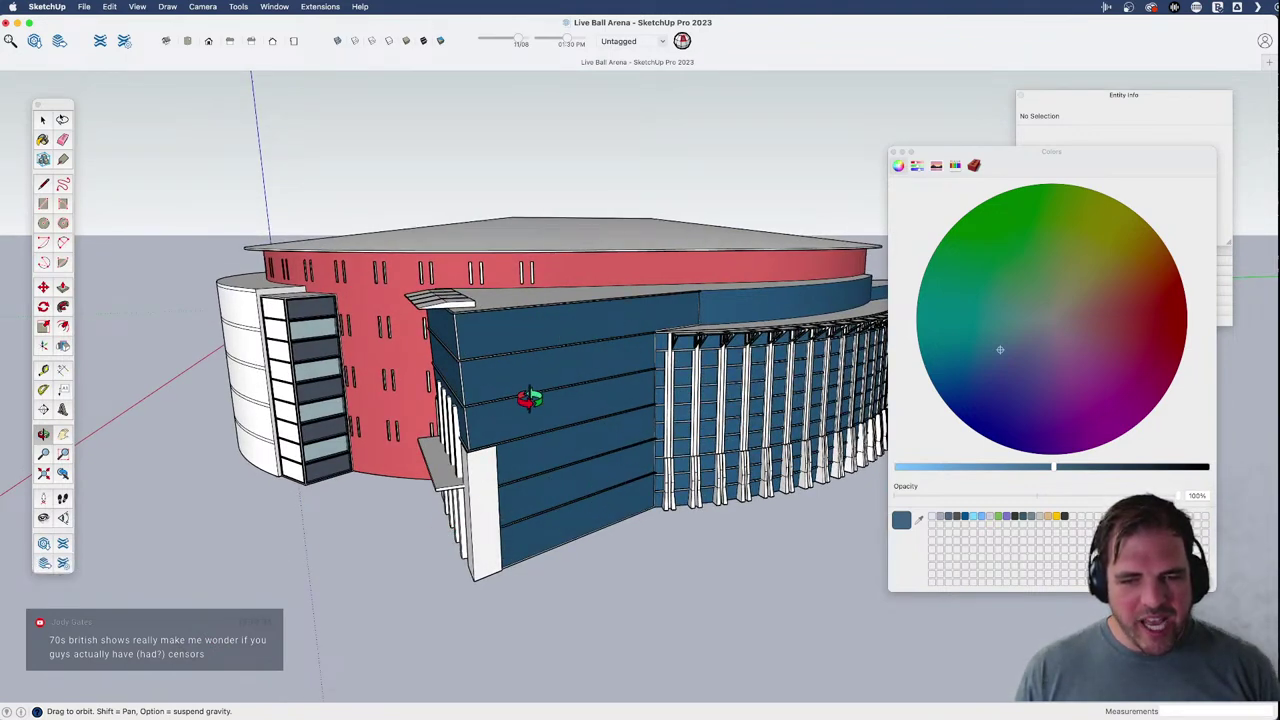
{"action": "middle_click_drag", "start_coordinate": [489, 464], "coordinate": [552, 377]}
- Follow Chopper Cir in Street View past the column facade to the far glass wing, and compare it with the model's wedge-shaped end
{"action": "left_click", "coordinate": [540, 717]}
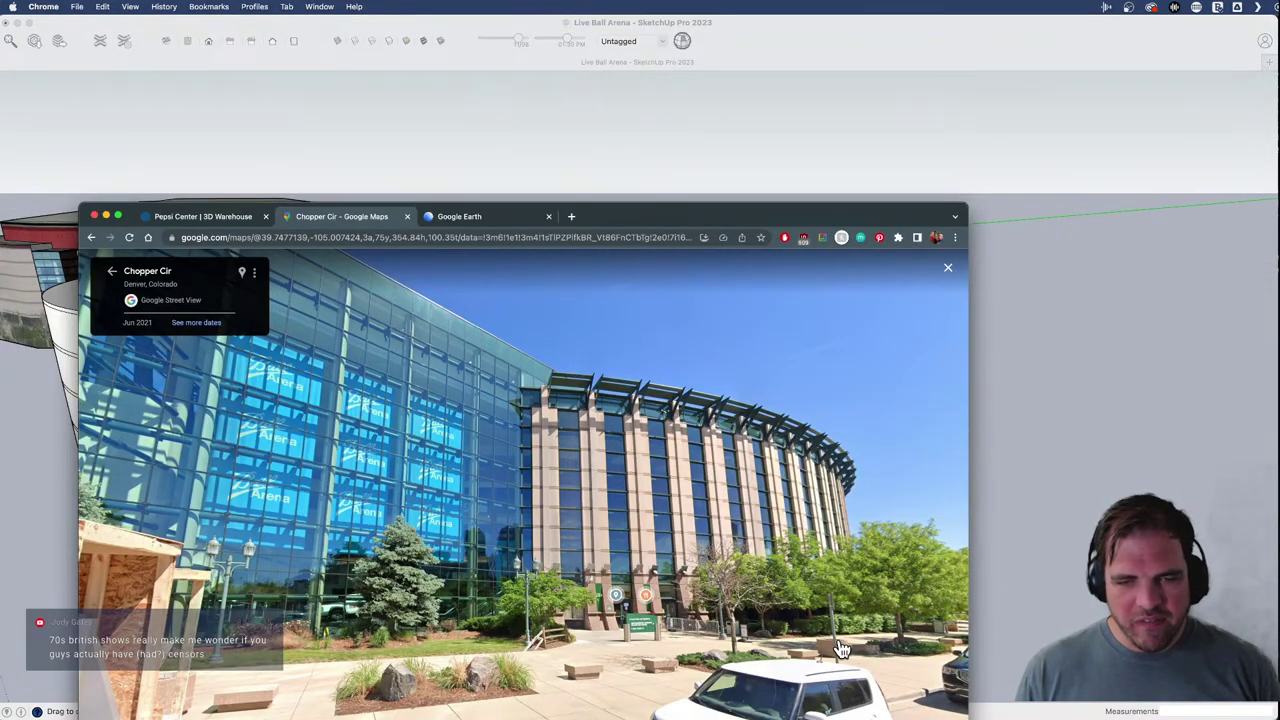
{"action": "left_click", "coordinate": [902, 663]}
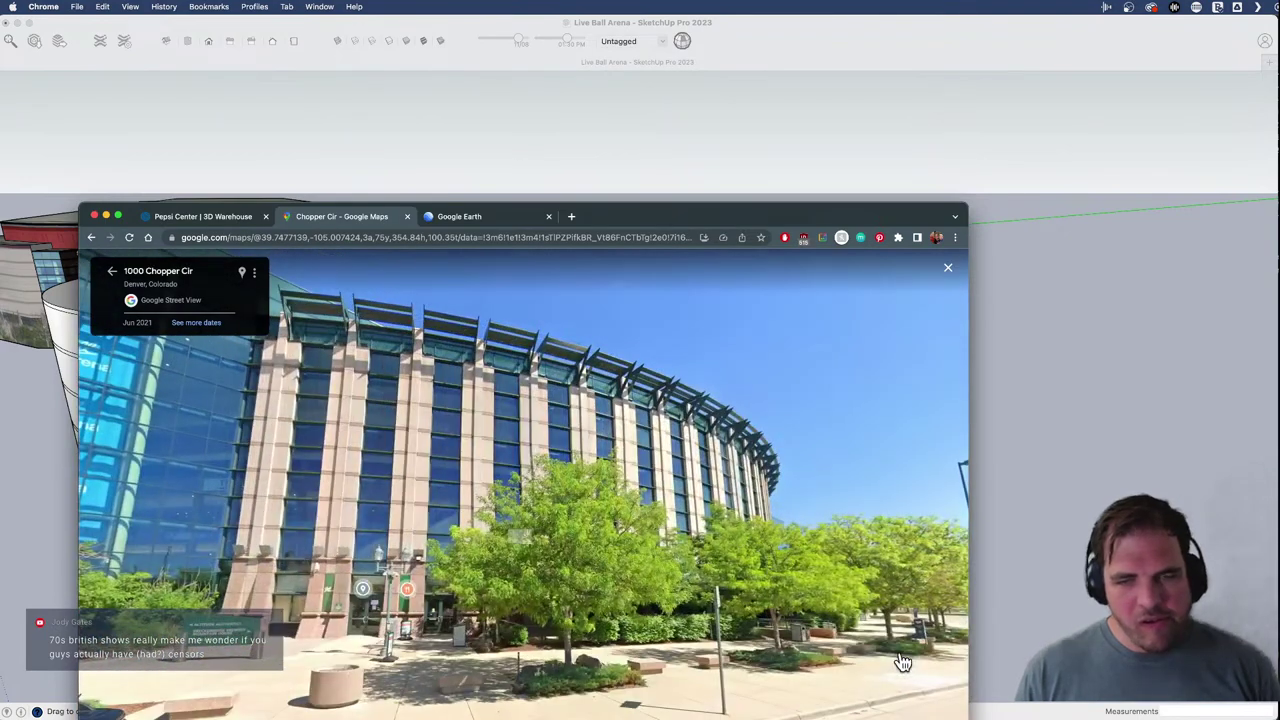
{"action": "left_click", "coordinate": [900, 664]}
{"action": "left_click", "coordinate": [878, 656]}
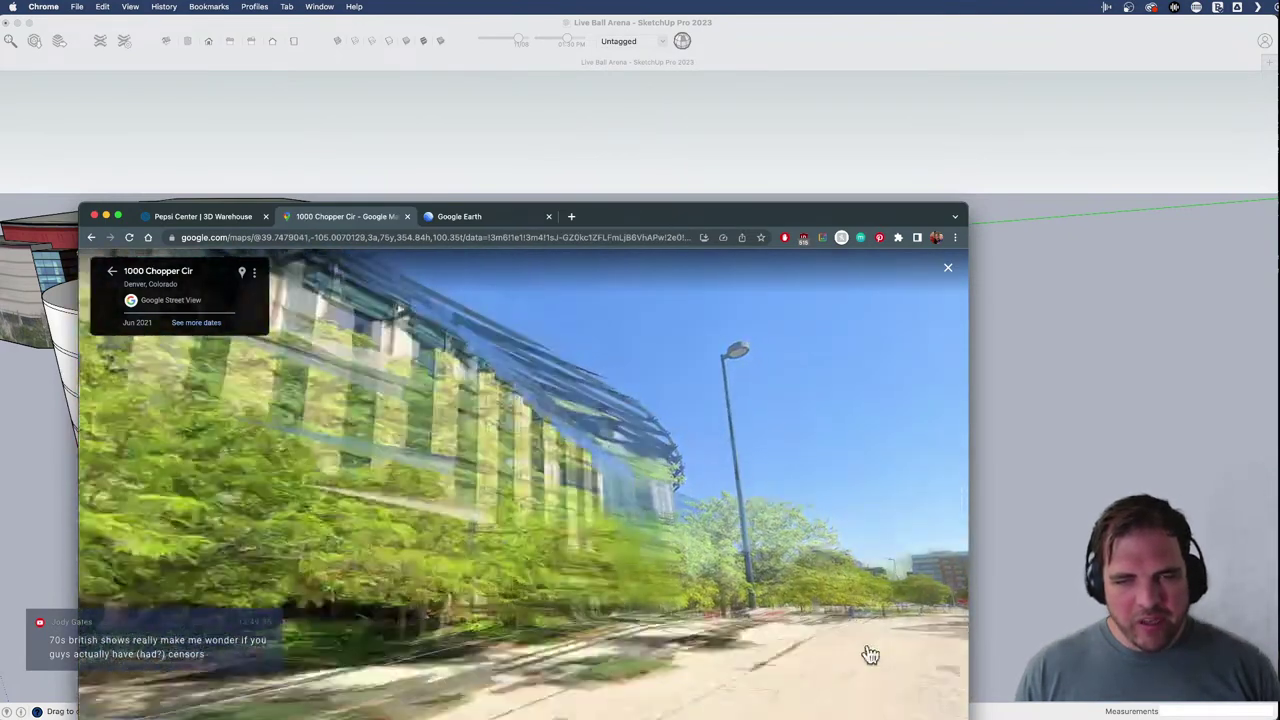
{"action": "left_click", "coordinate": [660, 648]}
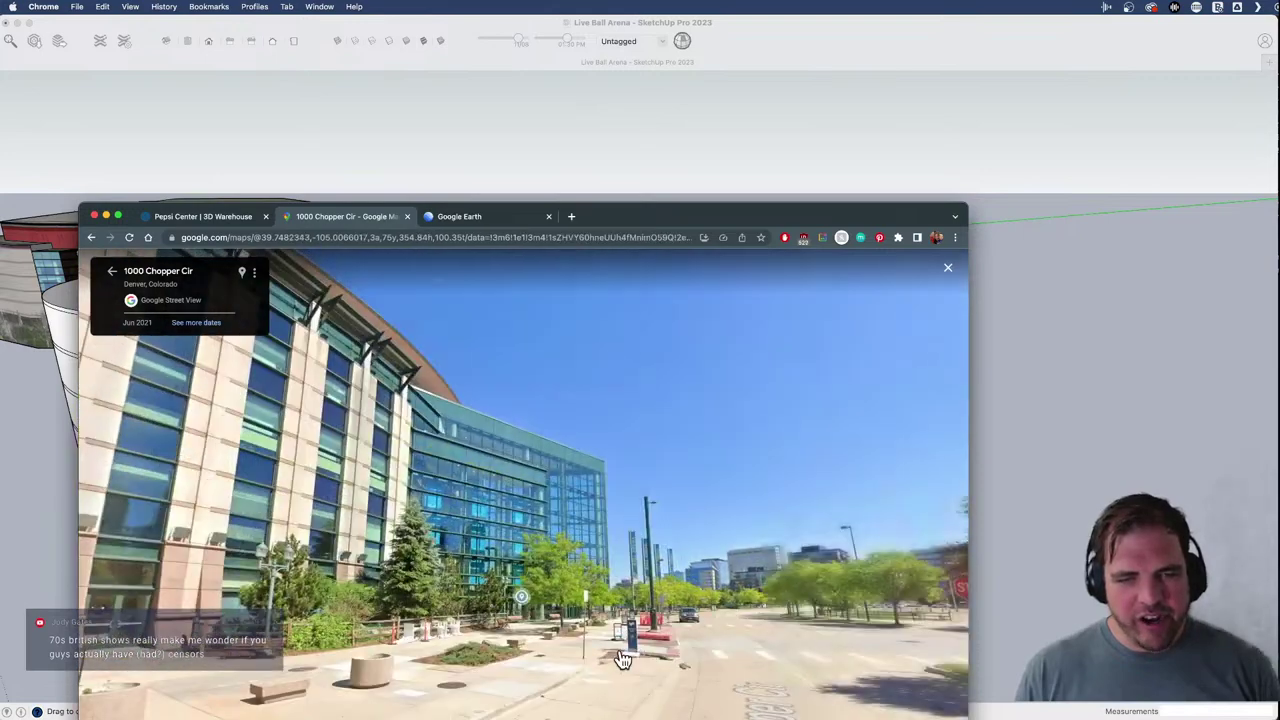
{"action": "left_click", "coordinate": [623, 660]}
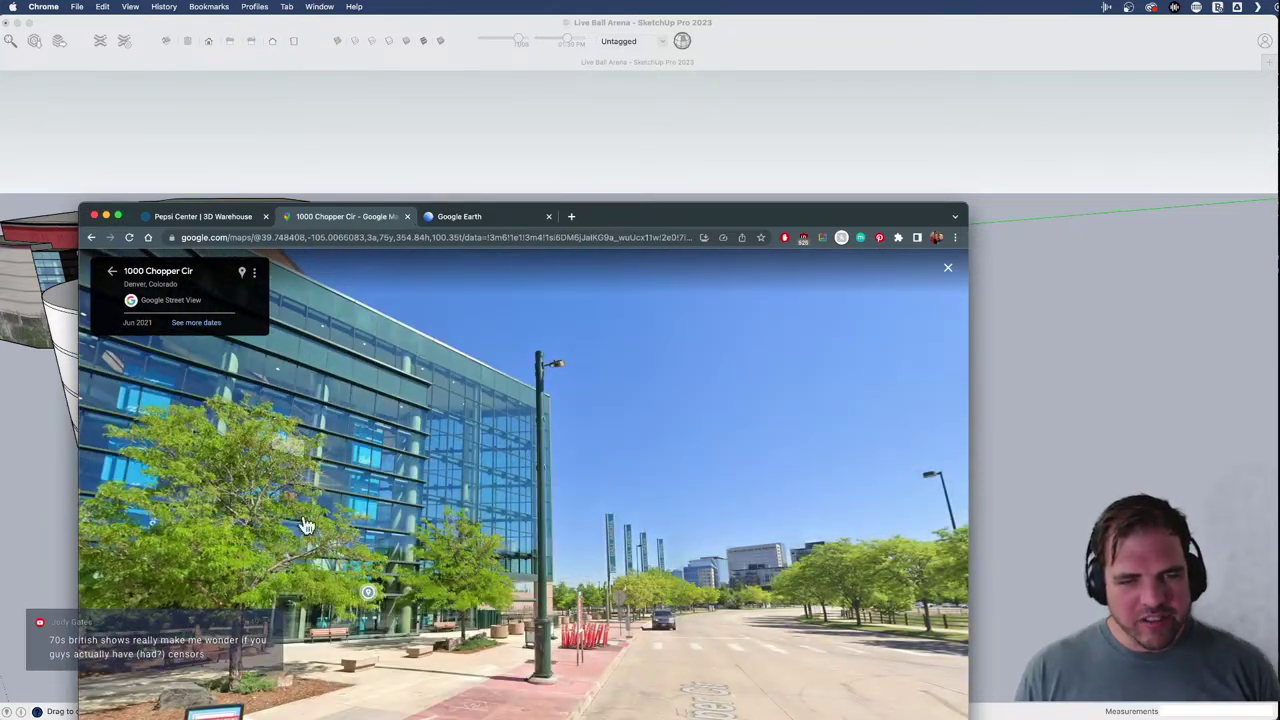
{"action": "left_click", "coordinate": [606, 663]}
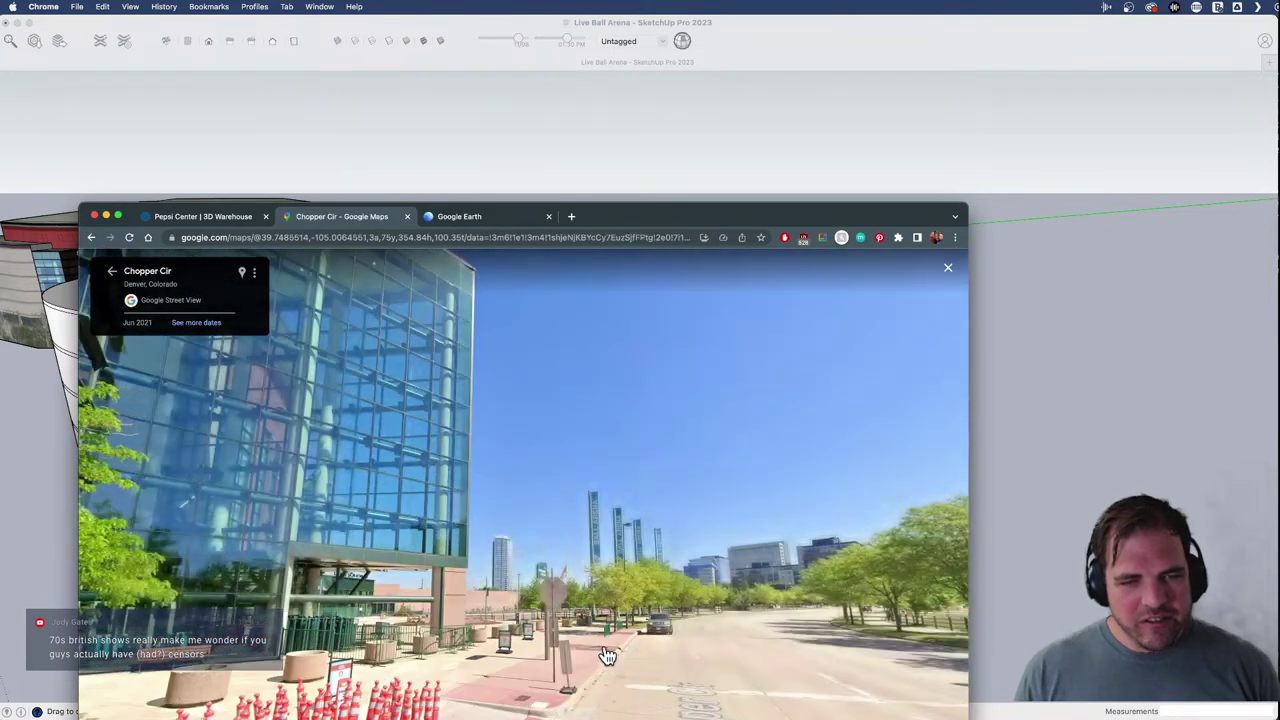
{"action": "left_click_drag", "start_coordinate": [603, 663], "coordinate": [721, 686]}
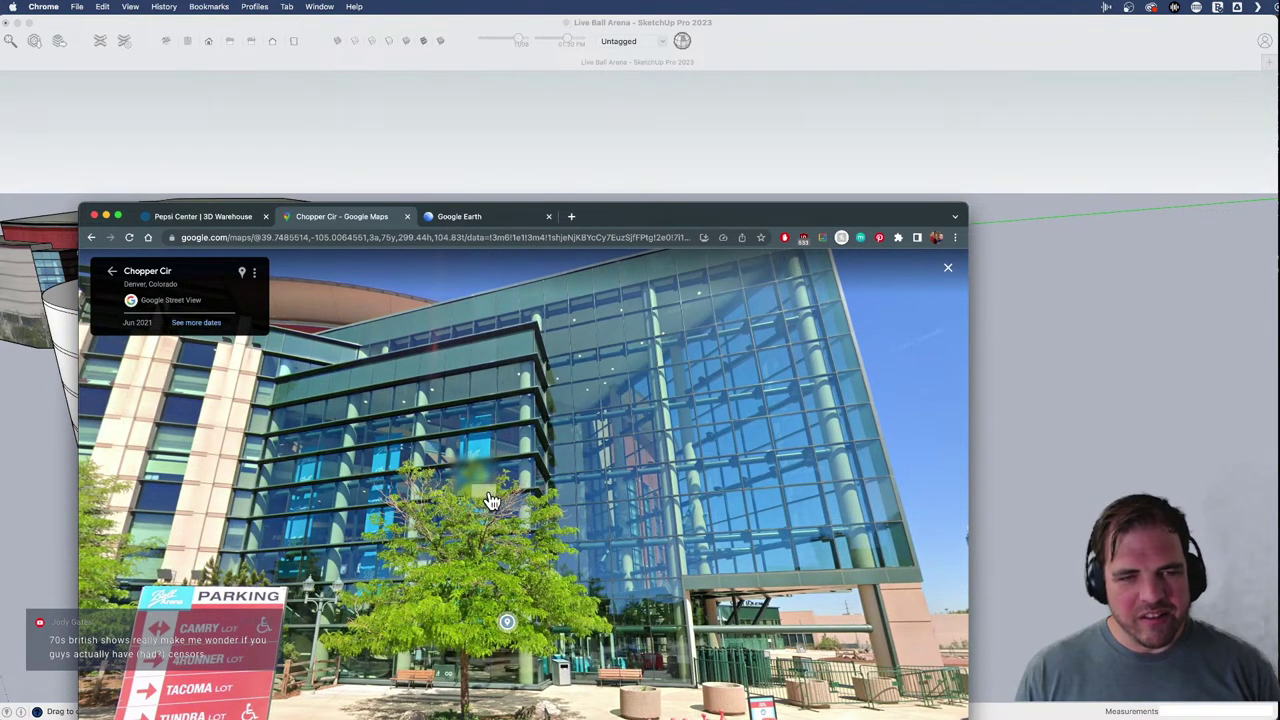
{"action": "left_click", "coordinate": [410, 145]}
{"action": "key", "text": "h"}
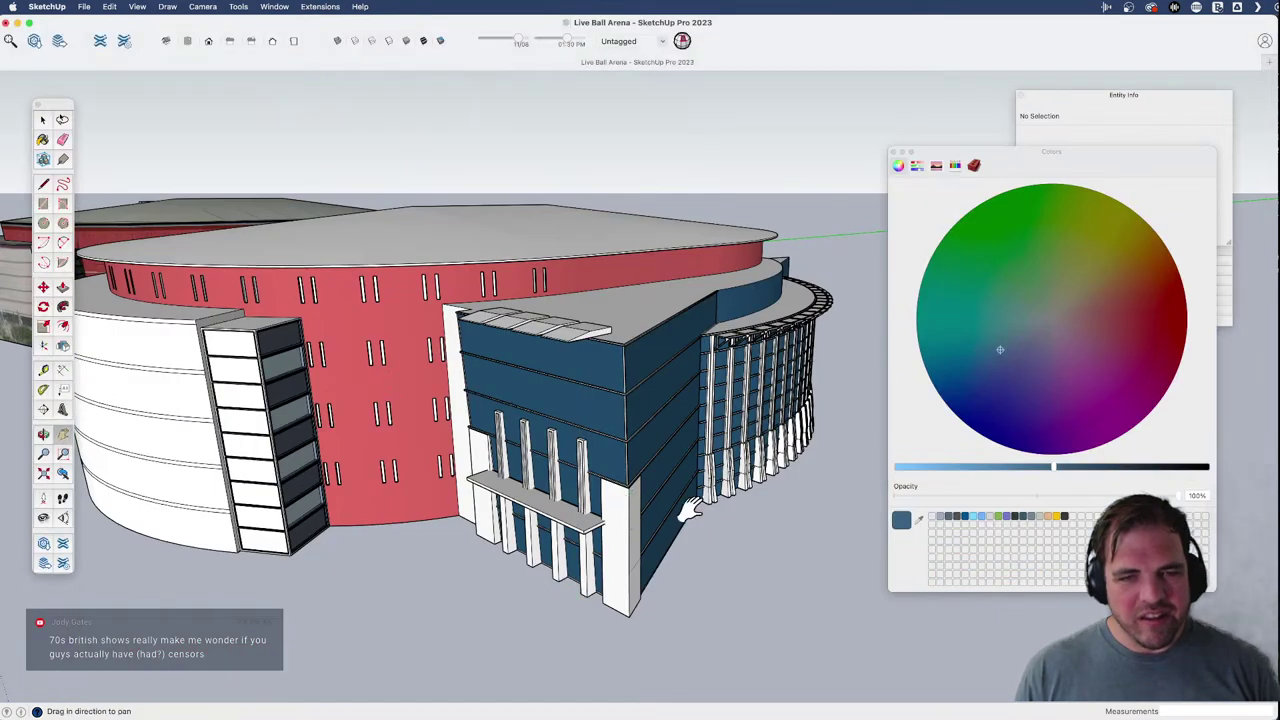
{"action": "middle_click_drag", "start_coordinate": [690, 510], "coordinate": [372, 542]}
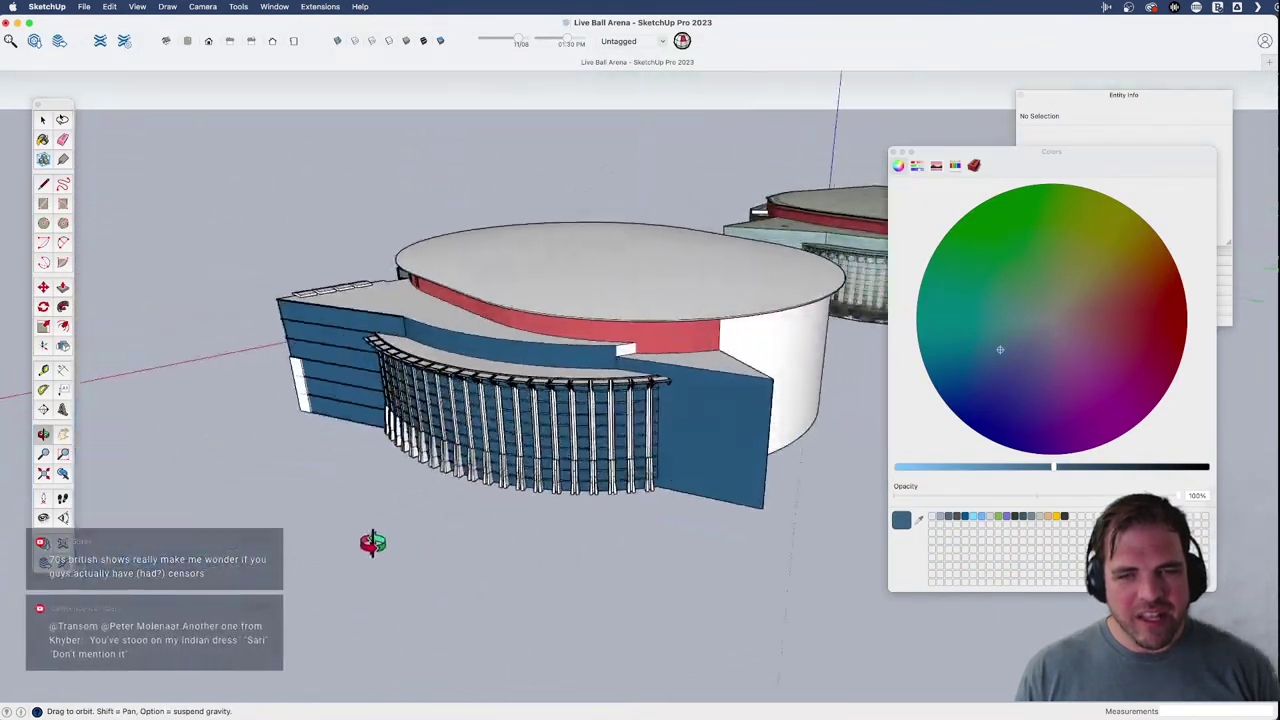
{"action": "scroll", "coordinate": [719, 480], "scroll_direction": "up", "scroll_amount": 3}
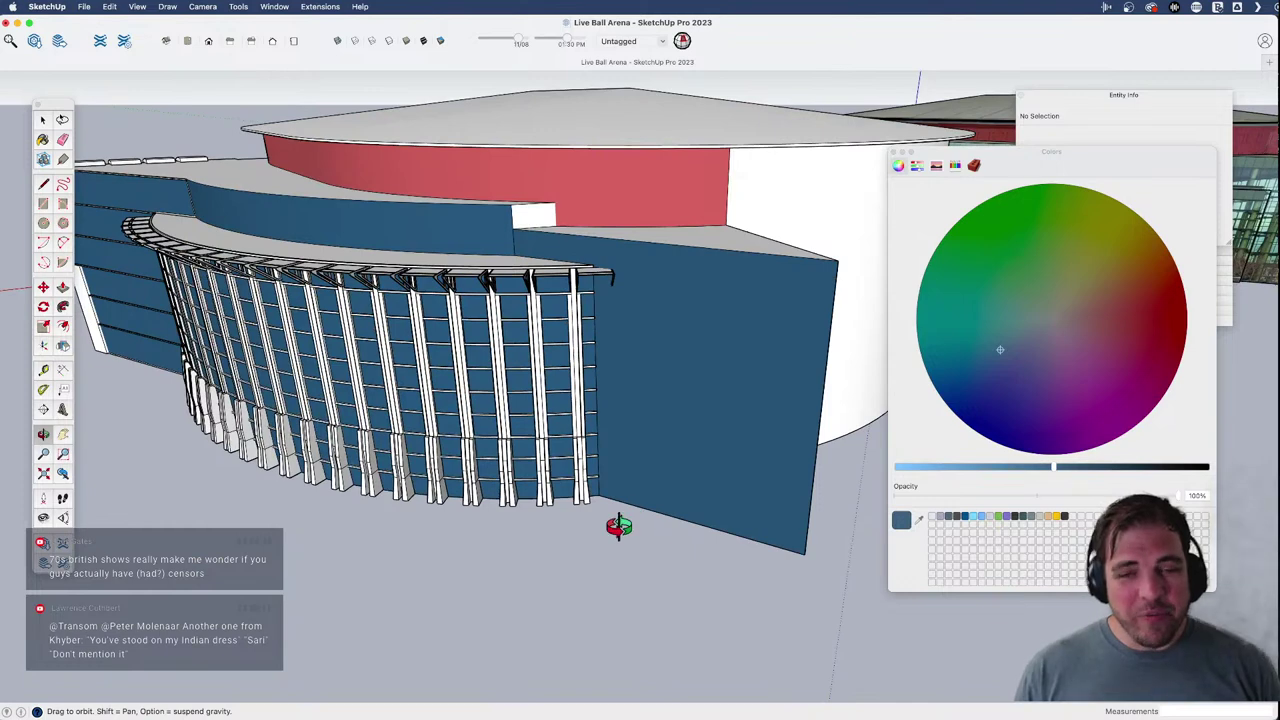
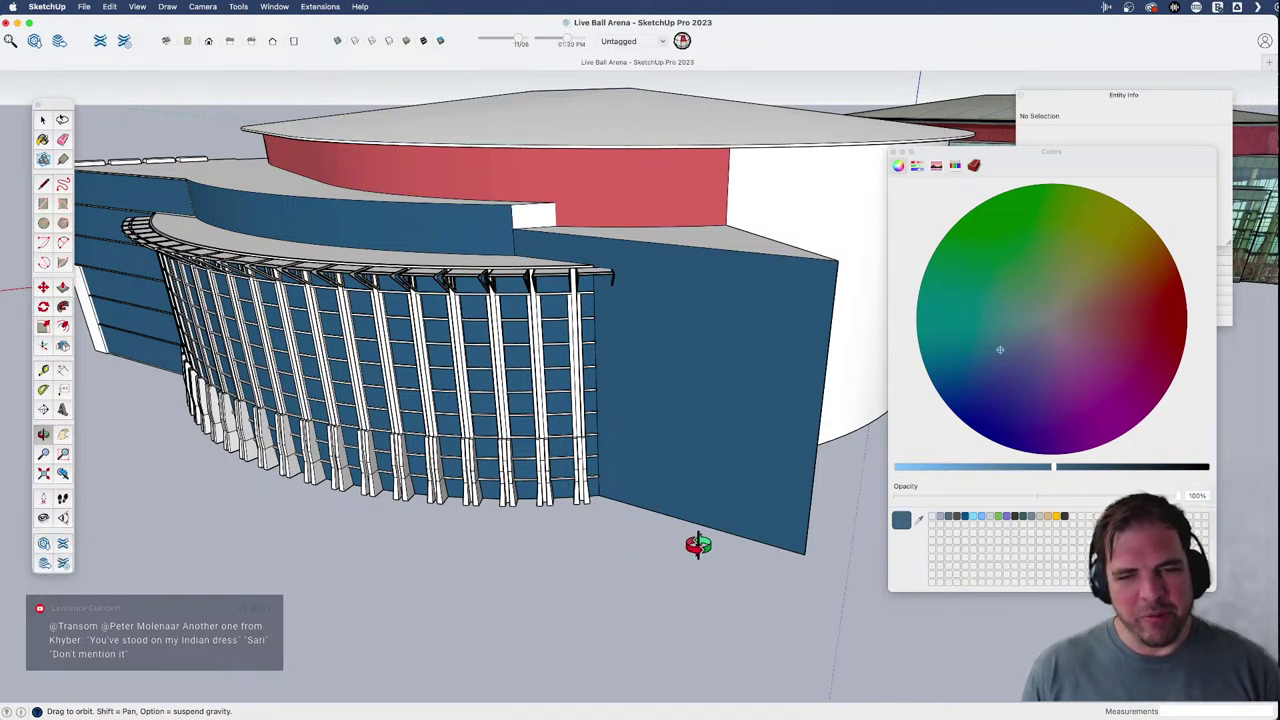
- Open the horizontal ledge strips on the angular building for editing and copy the face of one strip
{"action": "left_click_drag", "start_coordinate": [698, 545], "coordinate": [743, 535]}
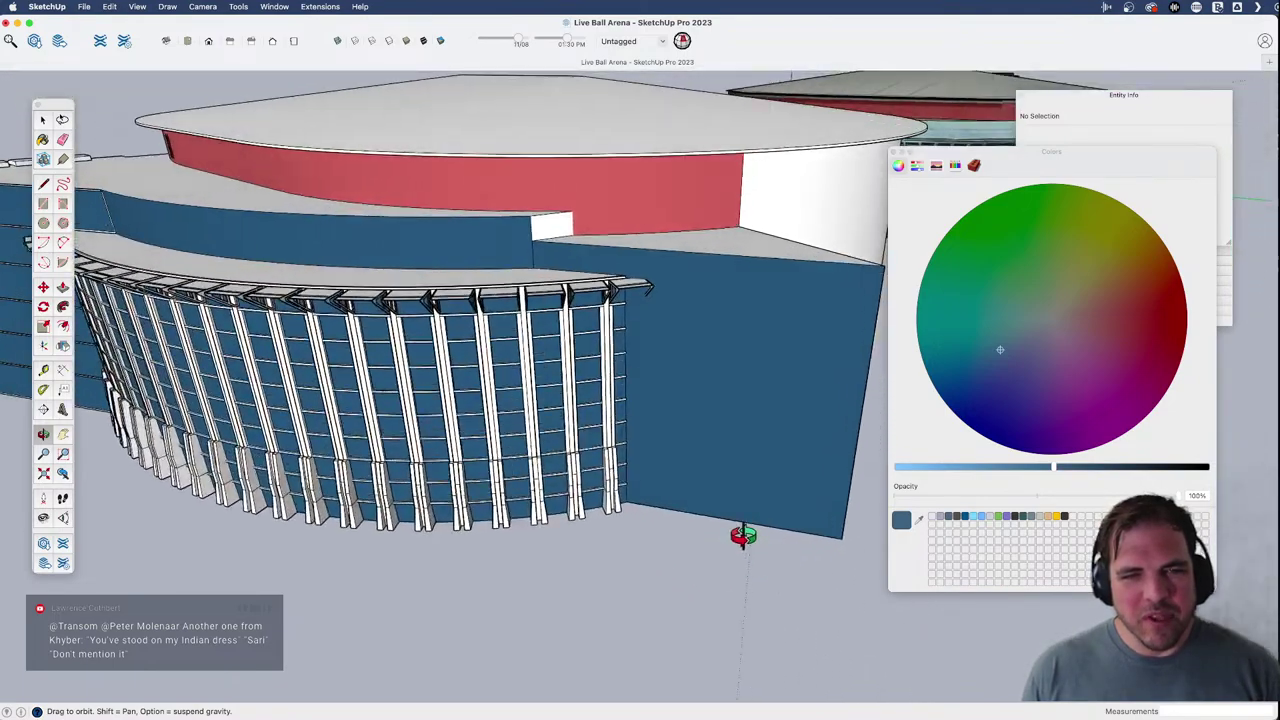
{"action": "scroll", "coordinate": [743, 535], "scroll_direction": "down", "scroll_amount": 3}
{"action": "middle_click_drag", "start_coordinate": [743, 535], "coordinate": [610, 550], "text": "shift"}
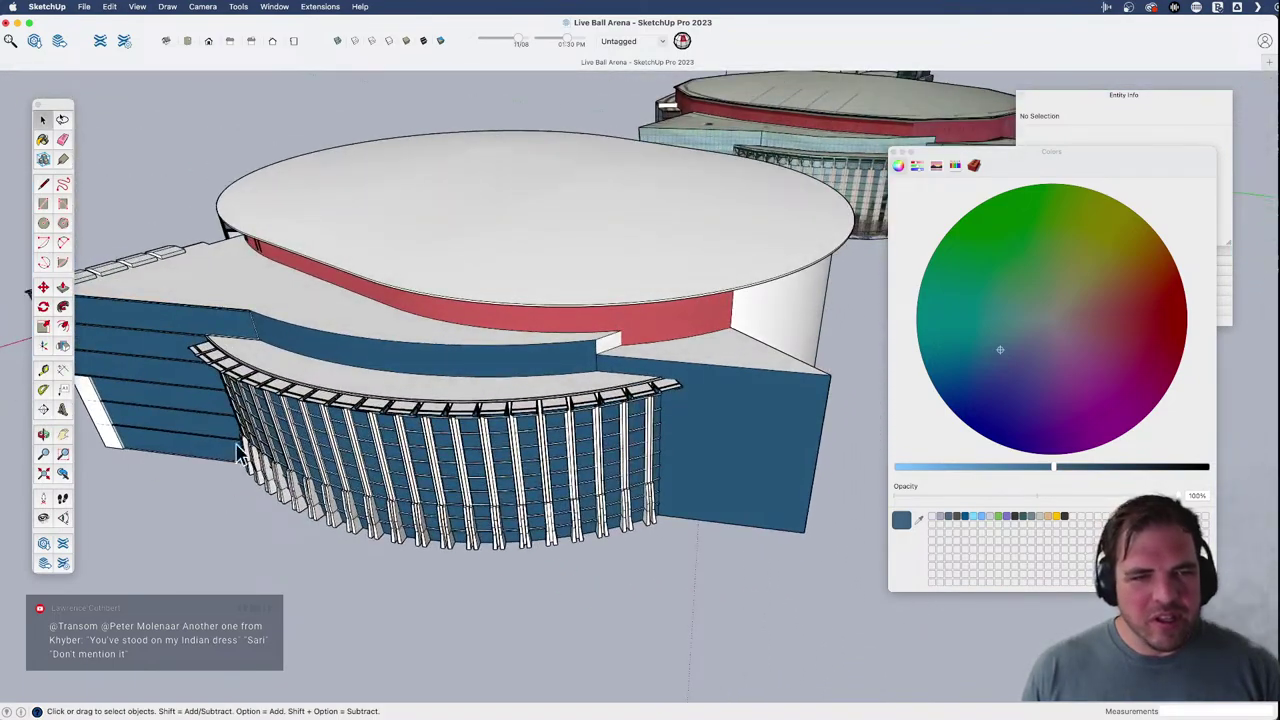
{"action": "double_click", "coordinate": [164, 344]}
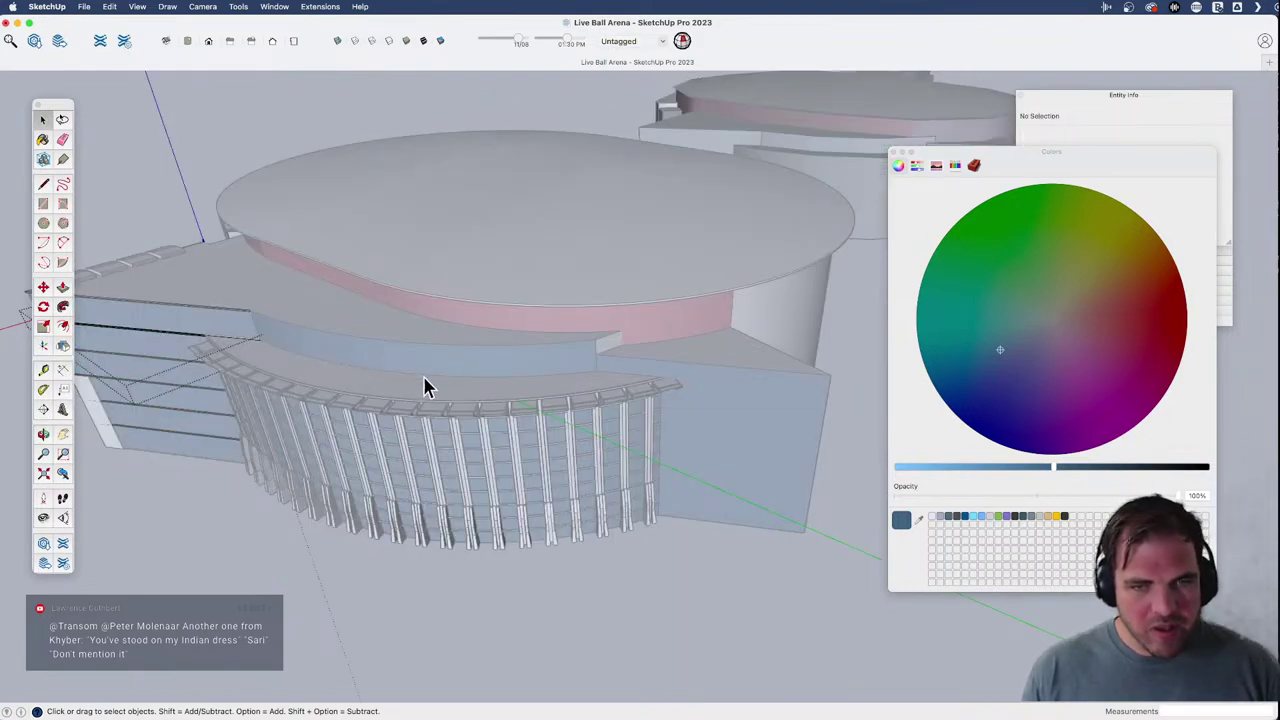
{"action": "scroll", "coordinate": [423, 385], "scroll_direction": "up", "scroll_amount": 3}
{"action": "scroll", "coordinate": [486, 409], "scroll_direction": "up", "scroll_amount": 5}
{"action": "scroll", "coordinate": [245, 405], "scroll_direction": "up", "scroll_amount": 3}
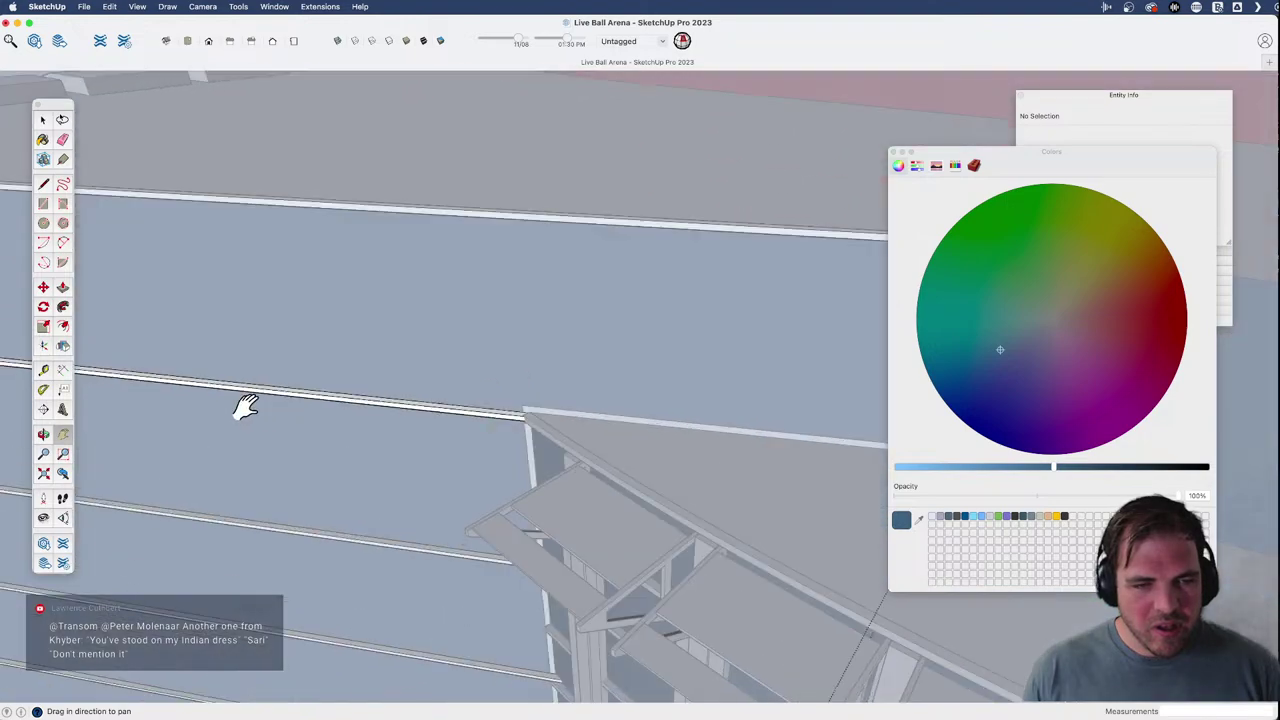
{"action": "scroll", "coordinate": [245, 405], "scroll_direction": "up", "scroll_amount": 3}
{"action": "left_click", "coordinate": [312, 380]}
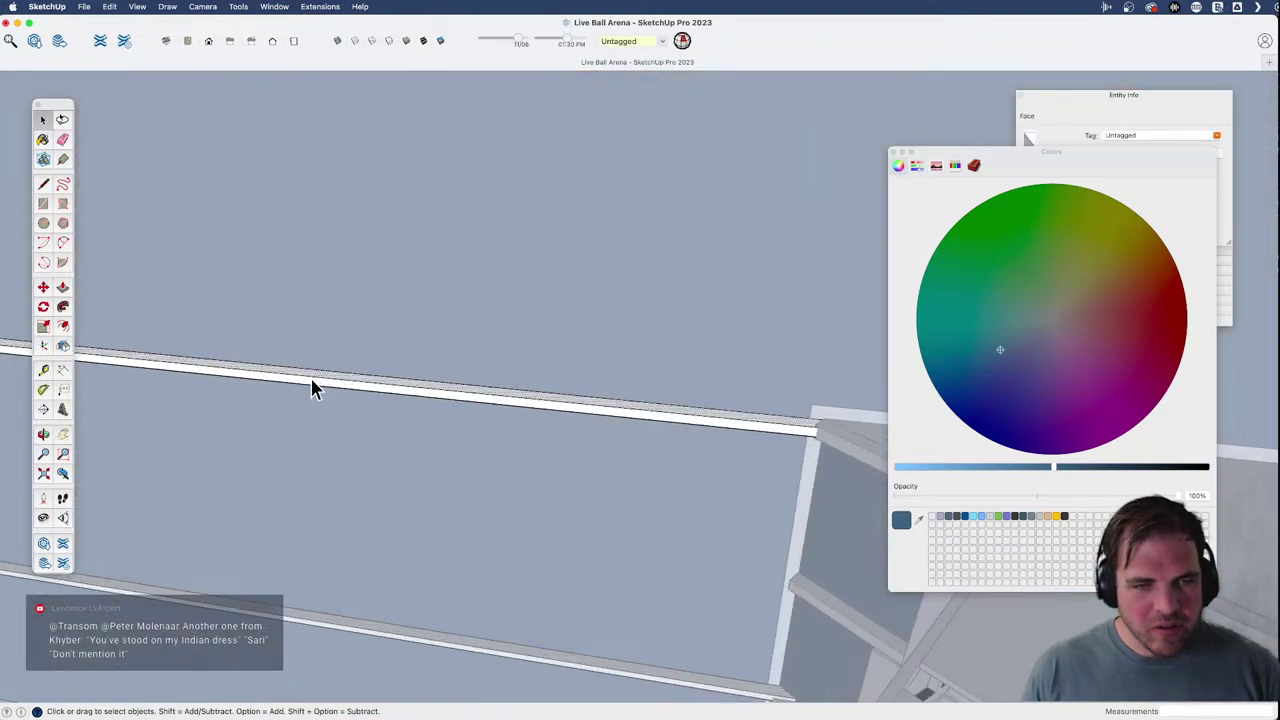
{"action": "scroll", "coordinate": [237, 409], "scroll_direction": "down", "scroll_amount": 8}
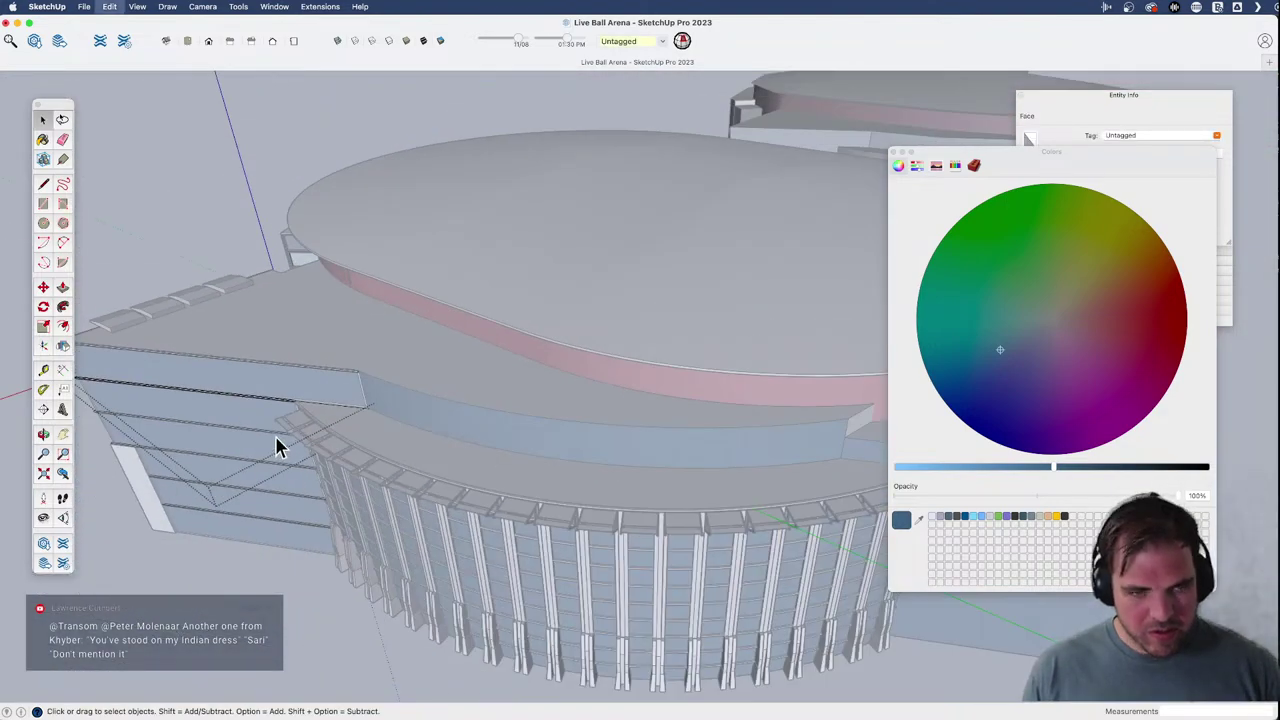
- Paste the copied ledge strip face in the open area beside the wedge-shaped blue wall
{"action": "scroll", "coordinate": [240, 453], "scroll_direction": "down", "scroll_amount": 3}
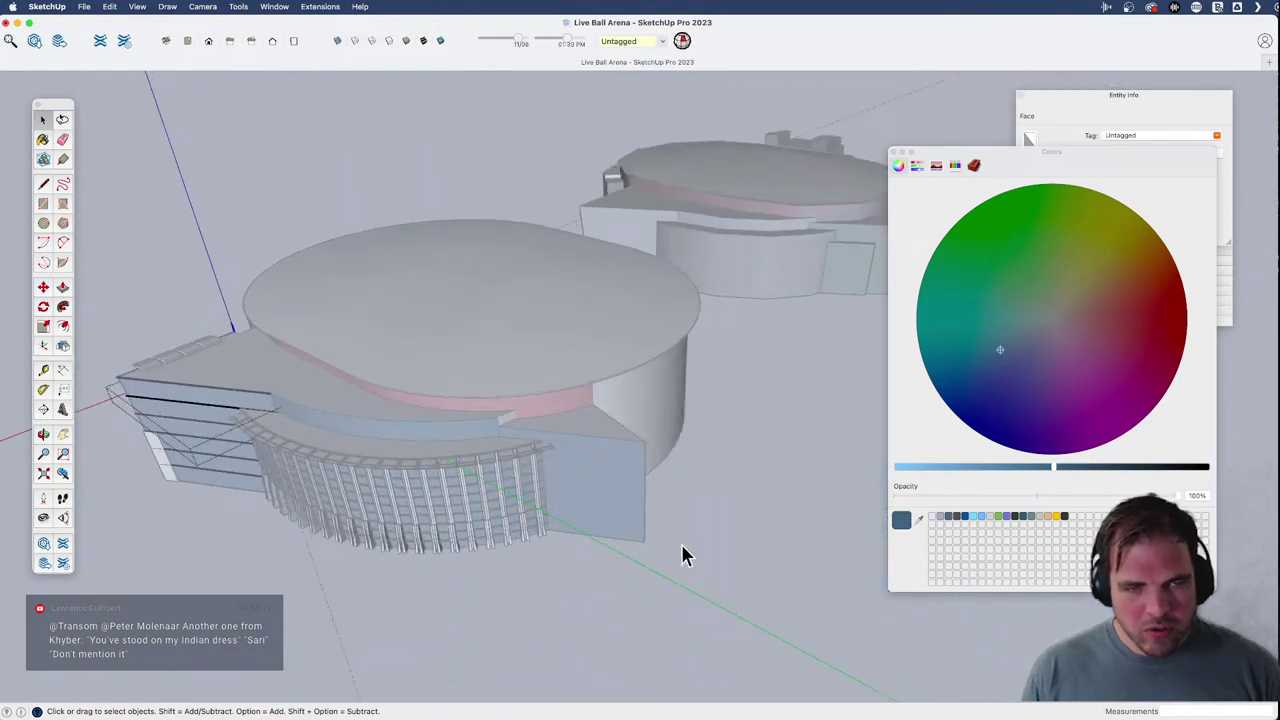
{"action": "key", "text": "super+v"}
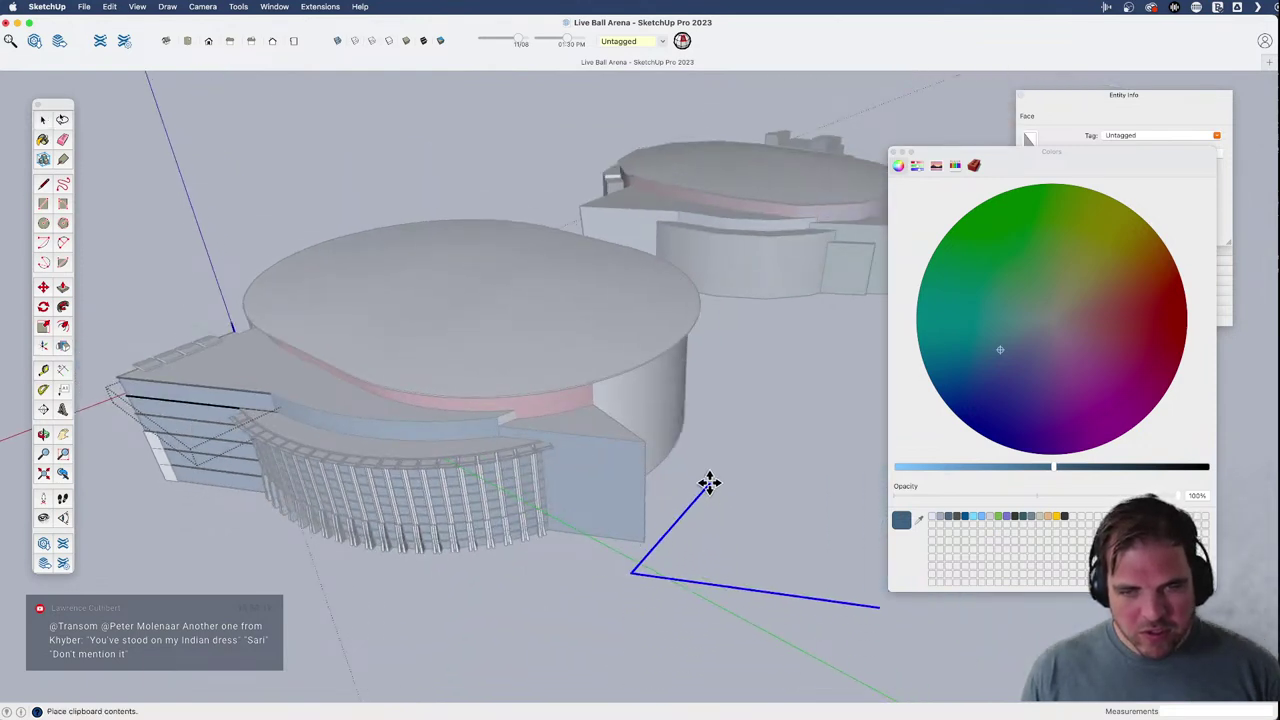
{"action": "left_click", "coordinate": [713, 484]}
{"action": "key", "text": "m"}
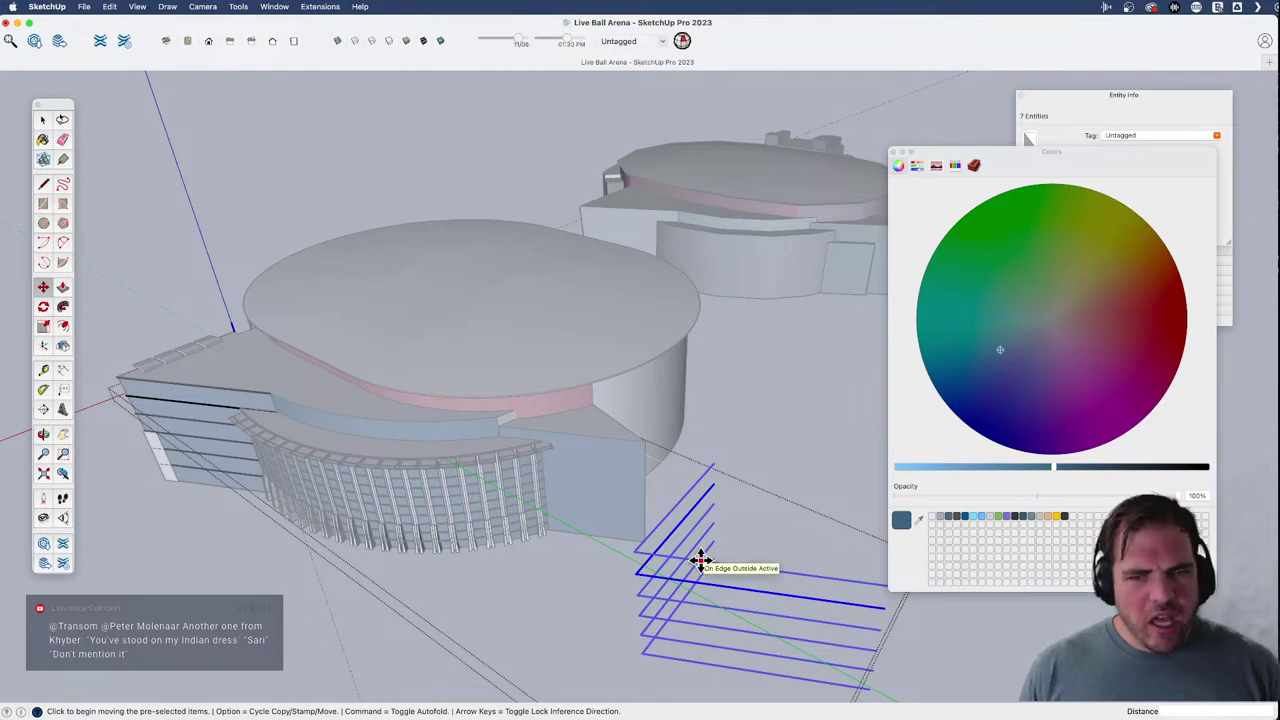
- Cut the pasted ledge strip face at its corner with a line and delete the angled leg and leftover edges
{"action": "scroll", "coordinate": [666, 588], "scroll_direction": "up", "scroll_amount": 10}
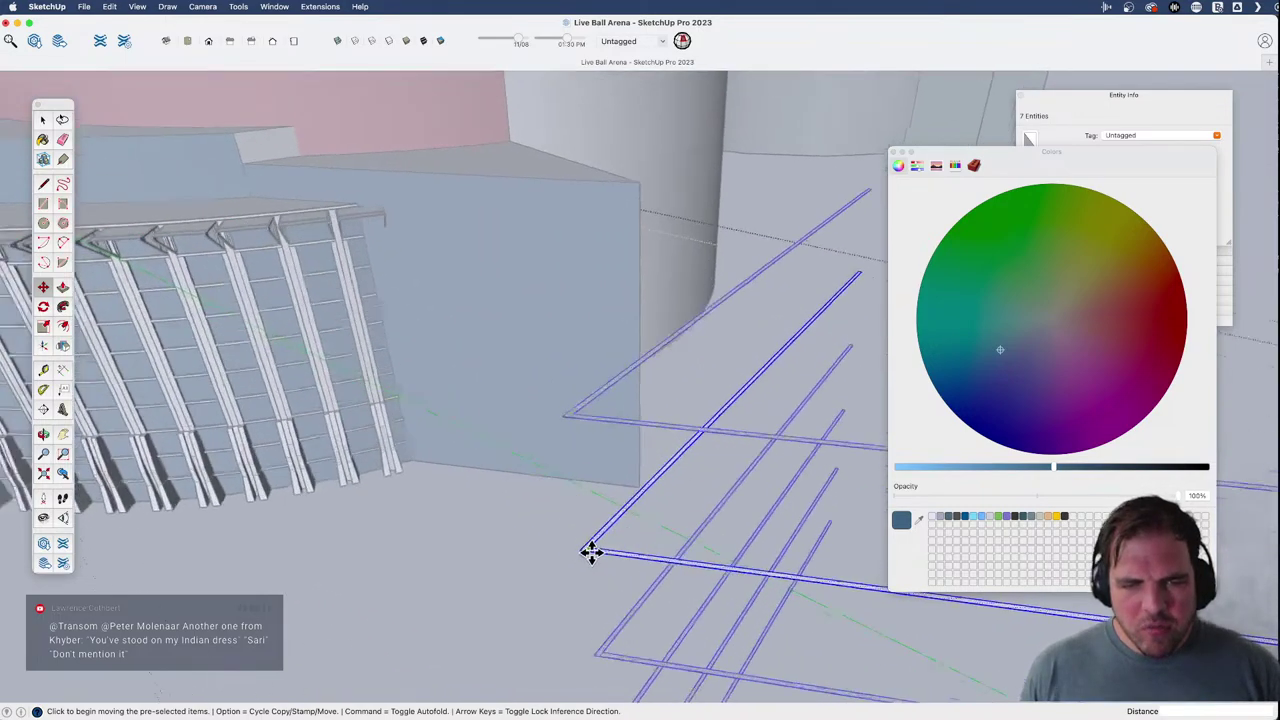
{"action": "key", "text": "l"}
{"action": "scroll", "coordinate": [592, 549], "scroll_direction": "down", "scroll_amount": 5}
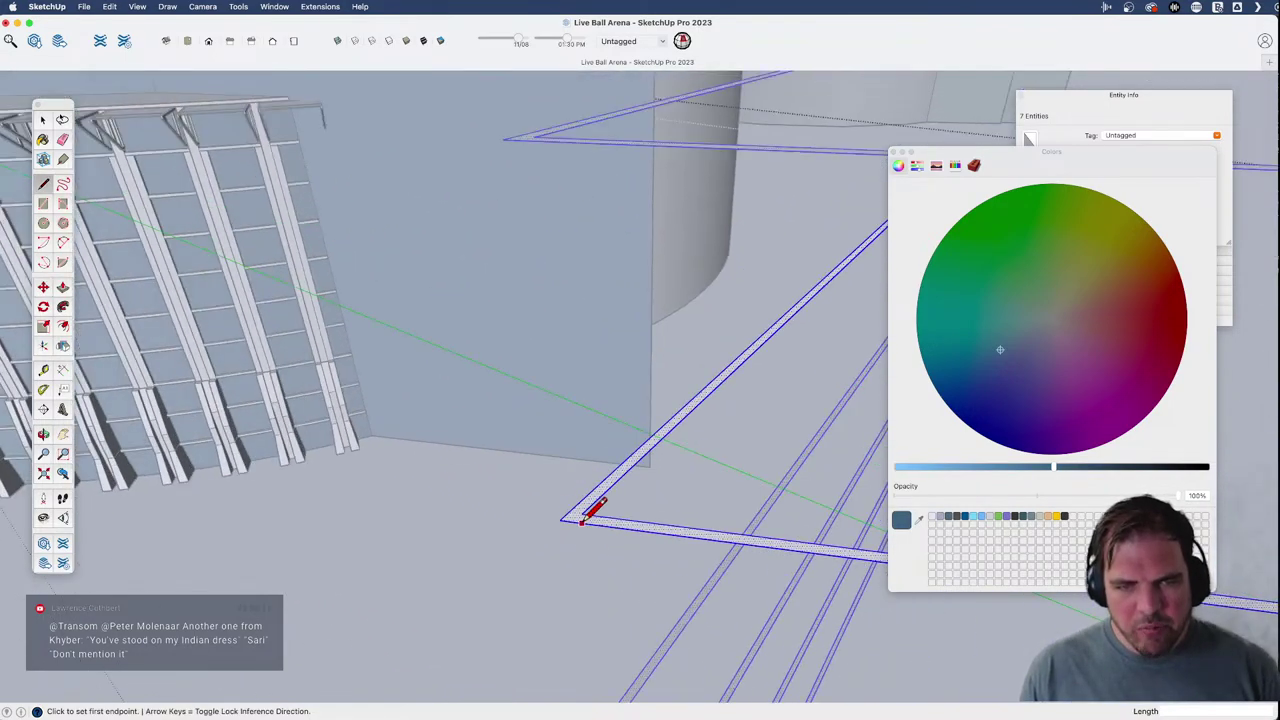
{"action": "key", "text": "e"}
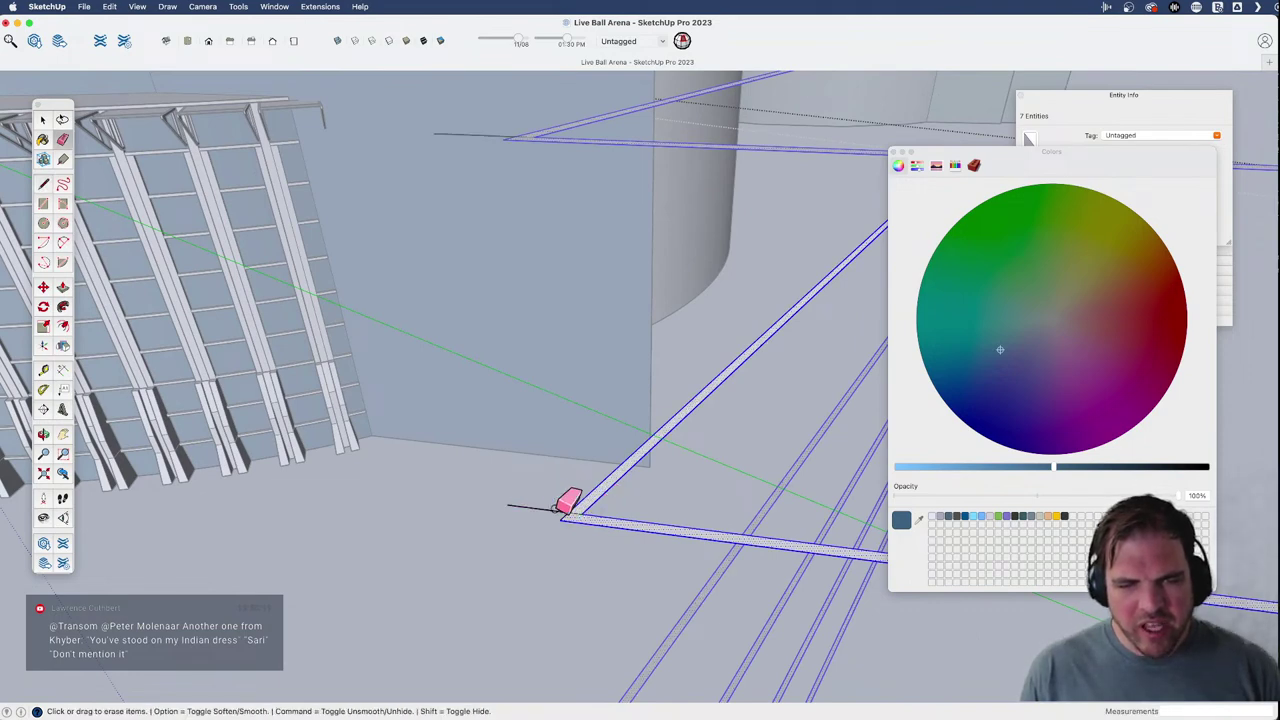
{"action": "key", "text": "Delete"}
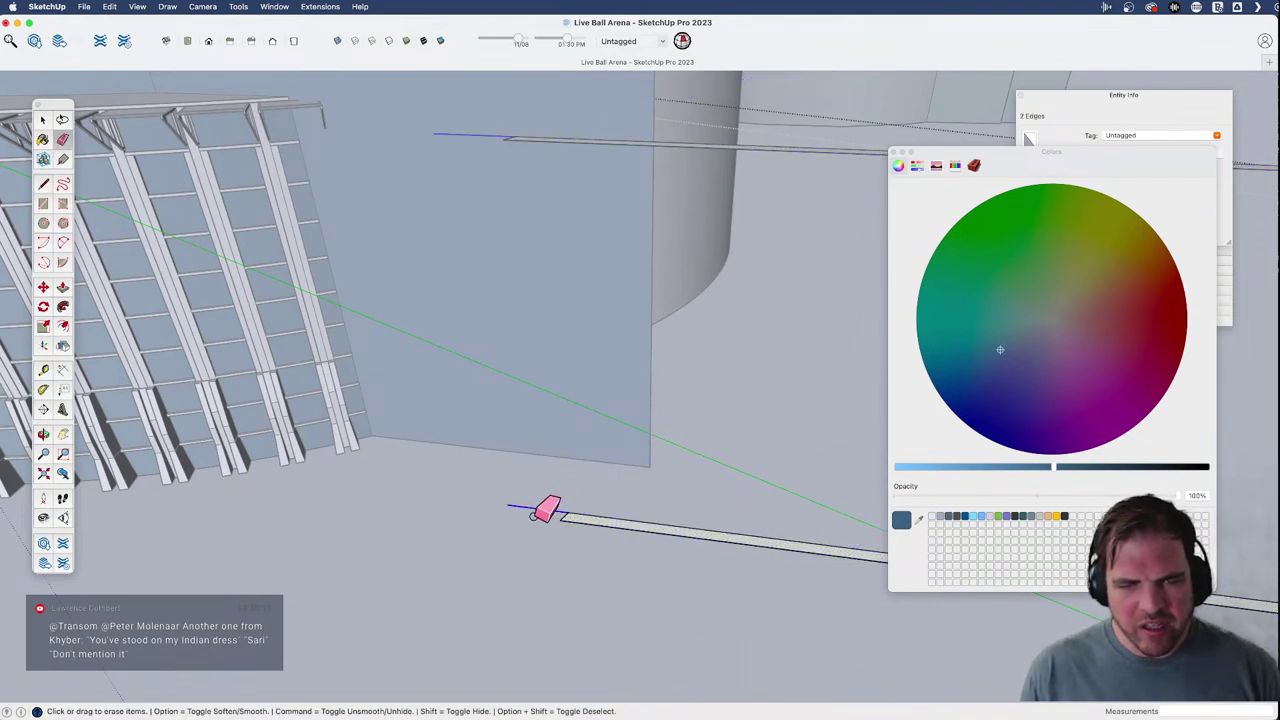
{"action": "middle_click_drag", "start_coordinate": [543, 509], "coordinate": [486, 566]}
{"action": "key", "text": "space"}
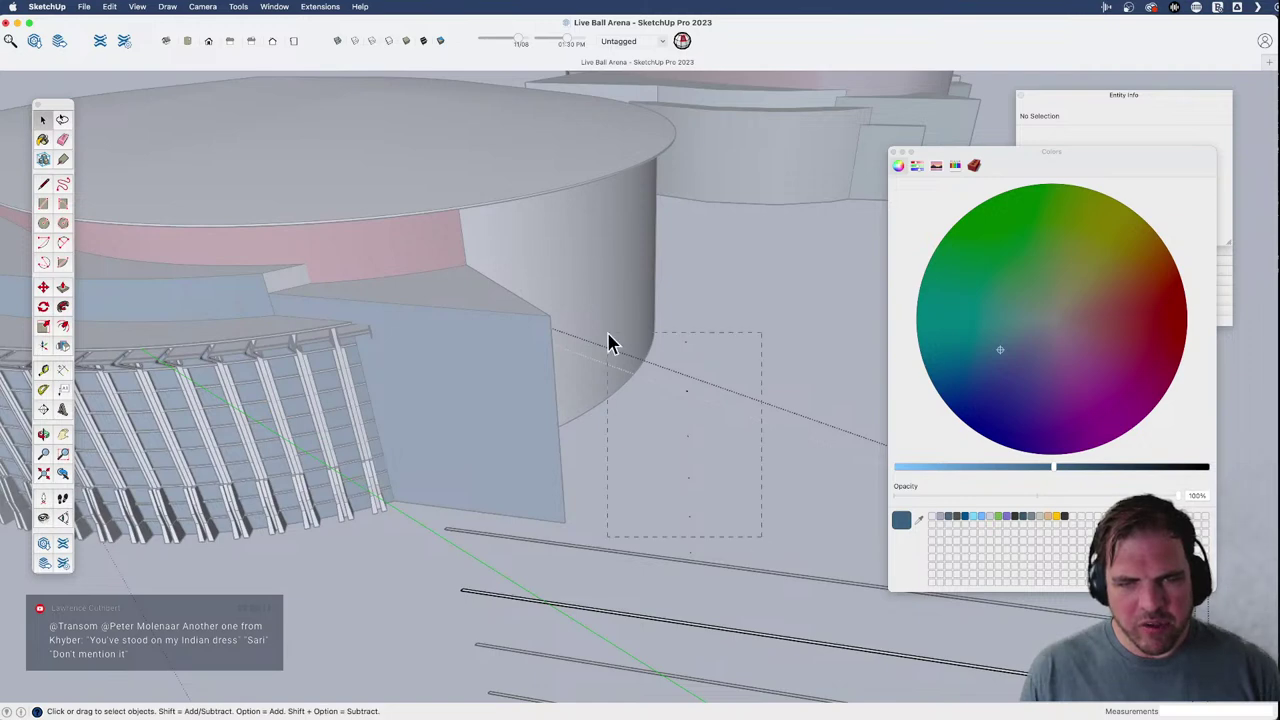
{"action": "left_click_drag", "start_coordinate": [607, 332], "coordinate": [583, 305]}
{"action": "key", "text": "Delete"}
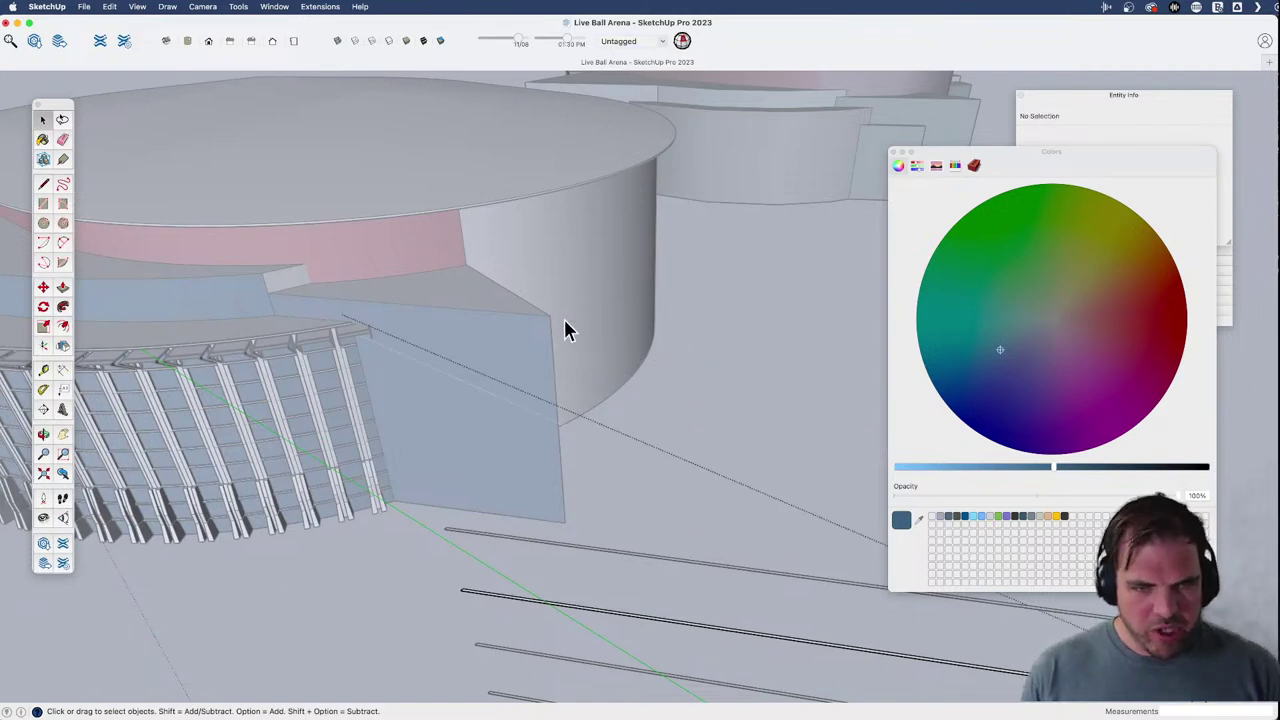
{"action": "scroll", "coordinate": [558, 360], "scroll_direction": "down", "scroll_amount": 3}
{"action": "middle_click_drag", "start_coordinate": [538, 482], "coordinate": [563, 437]}
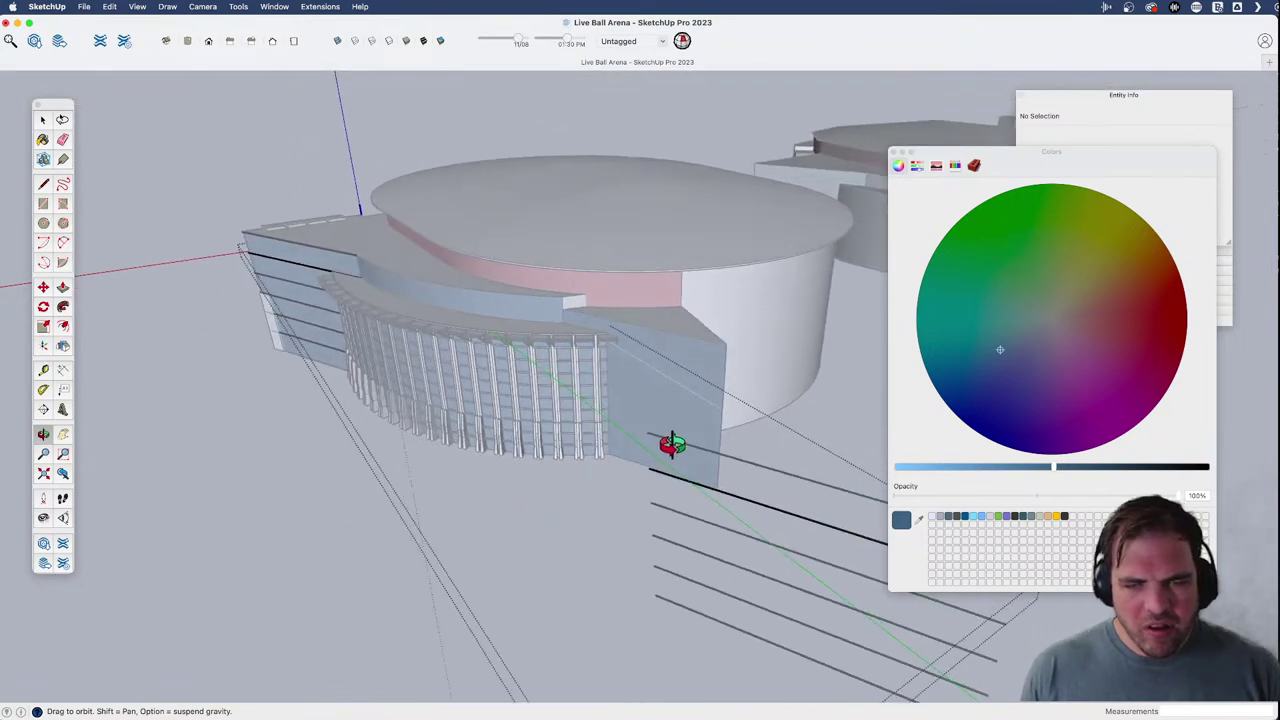
{"action": "scroll", "coordinate": [664, 465], "scroll_direction": "up", "scroll_amount": 3}
{"action": "key", "text": "m"}
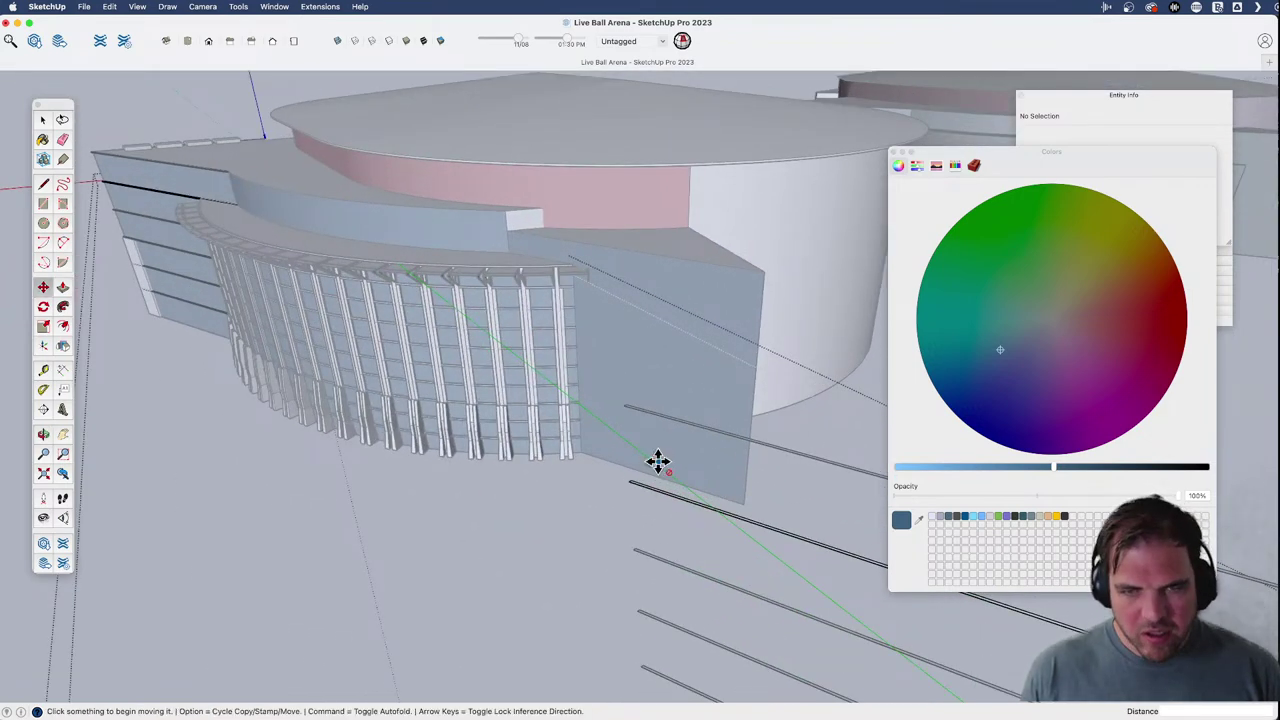
{"action": "left_click", "coordinate": [631, 481]}
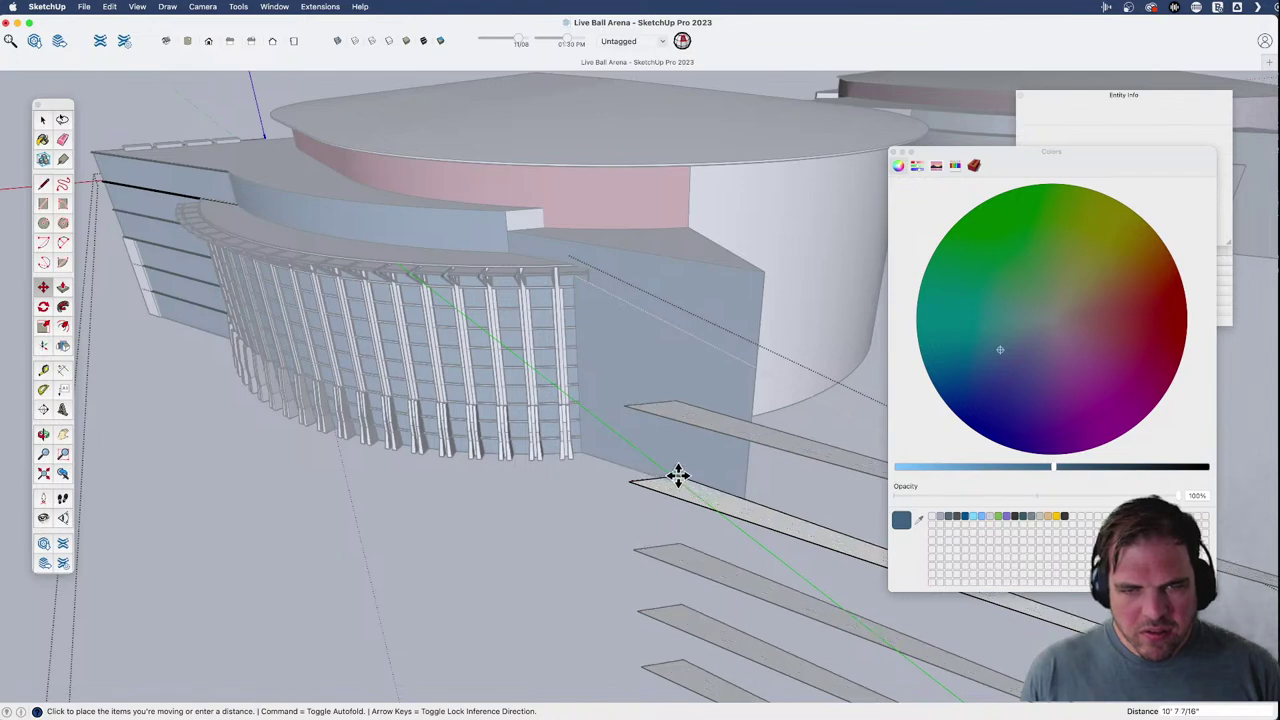
{"action": "key", "text": "space"}
{"action": "scroll", "coordinate": [665, 502], "scroll_direction": "up", "scroll_amount": 2}
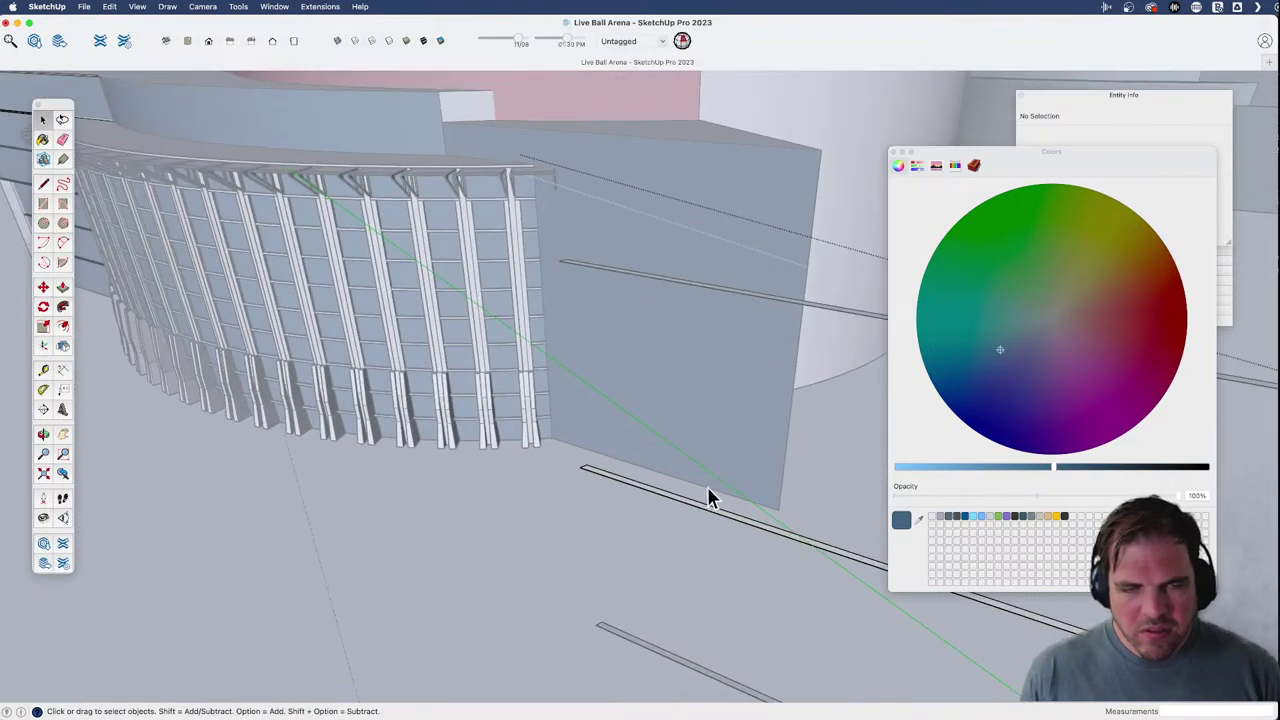
- Measure the thickness of an existing ledge strip on the angular blue facade
{"action": "scroll", "coordinate": [708, 498], "scroll_direction": "down", "scroll_amount": 3}
{"action": "key", "text": "h"}
{"action": "left_click_drag", "start_coordinate": [323, 334], "coordinate": [440, 440]}
{"action": "scroll", "coordinate": [394, 322], "scroll_direction": "up", "scroll_amount": 4}
{"action": "scroll", "coordinate": [491, 400], "scroll_direction": "up", "scroll_amount": 3}
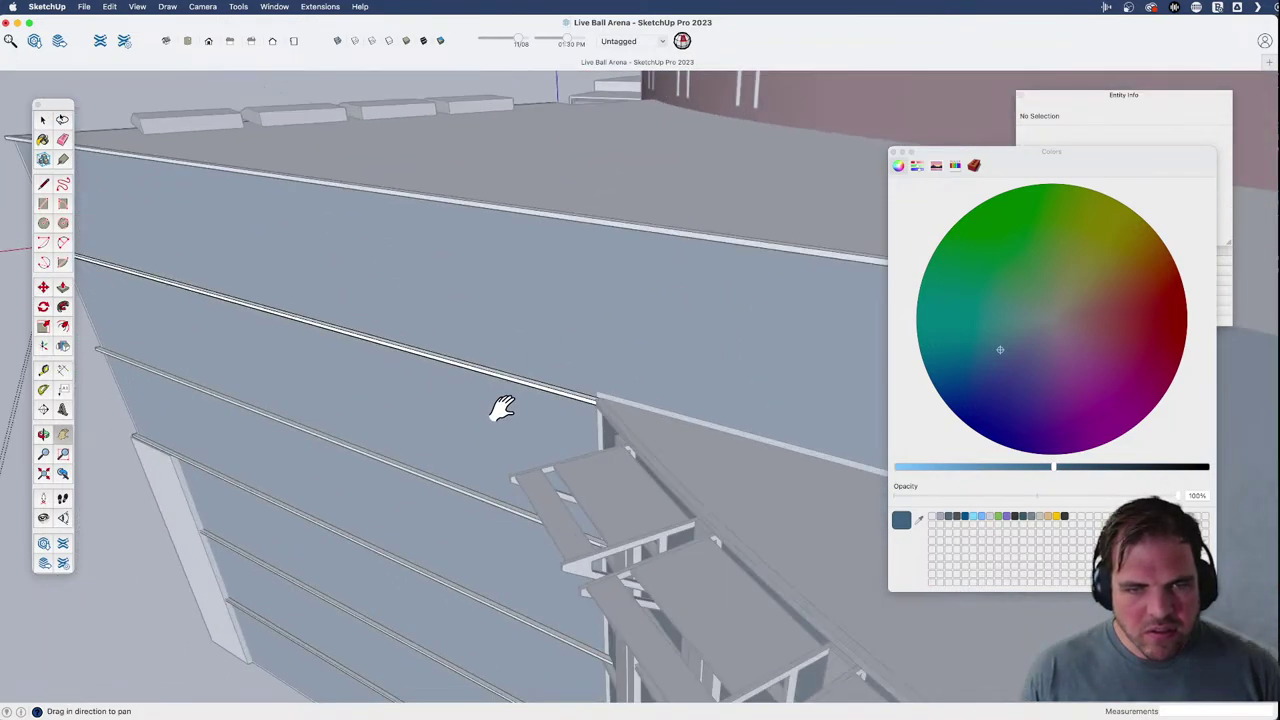
{"action": "scroll", "coordinate": [510, 383], "scroll_direction": "up", "scroll_amount": 2}
{"action": "key", "text": "t"}
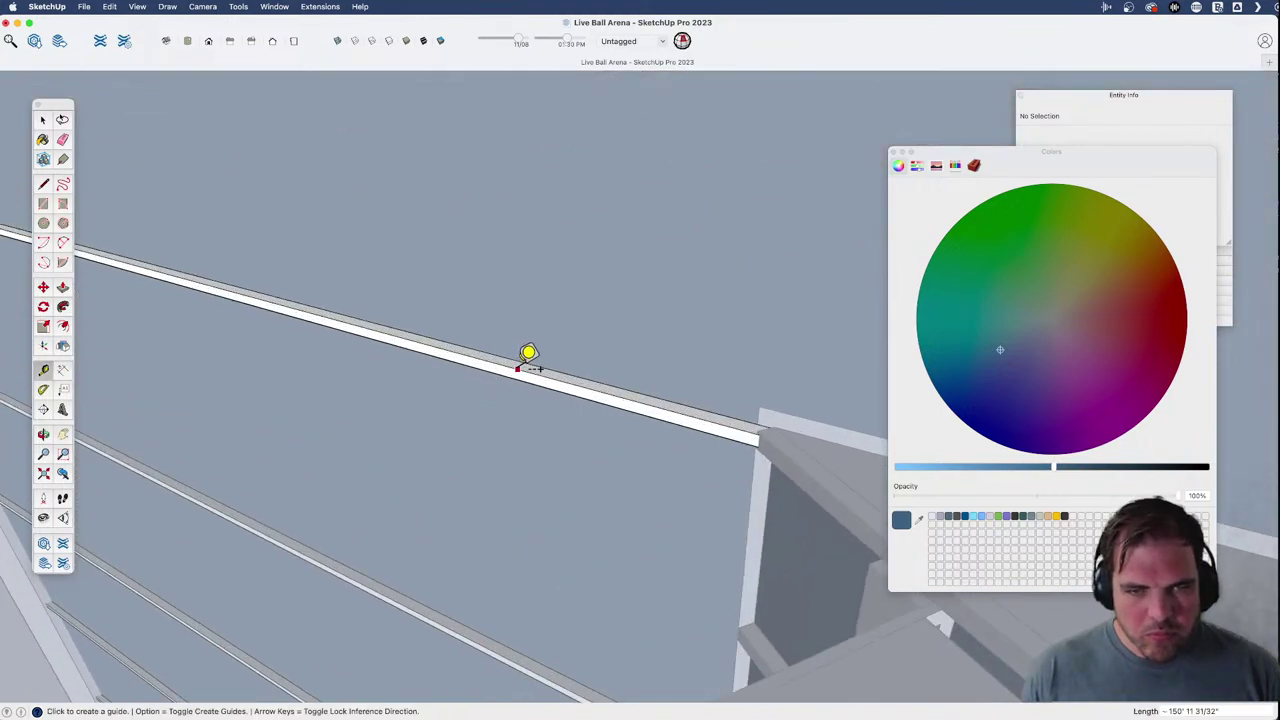
{"action": "key", "text": "space"}
{"action": "scroll", "coordinate": [420, 403], "scroll_direction": "down", "scroll_amount": 10}
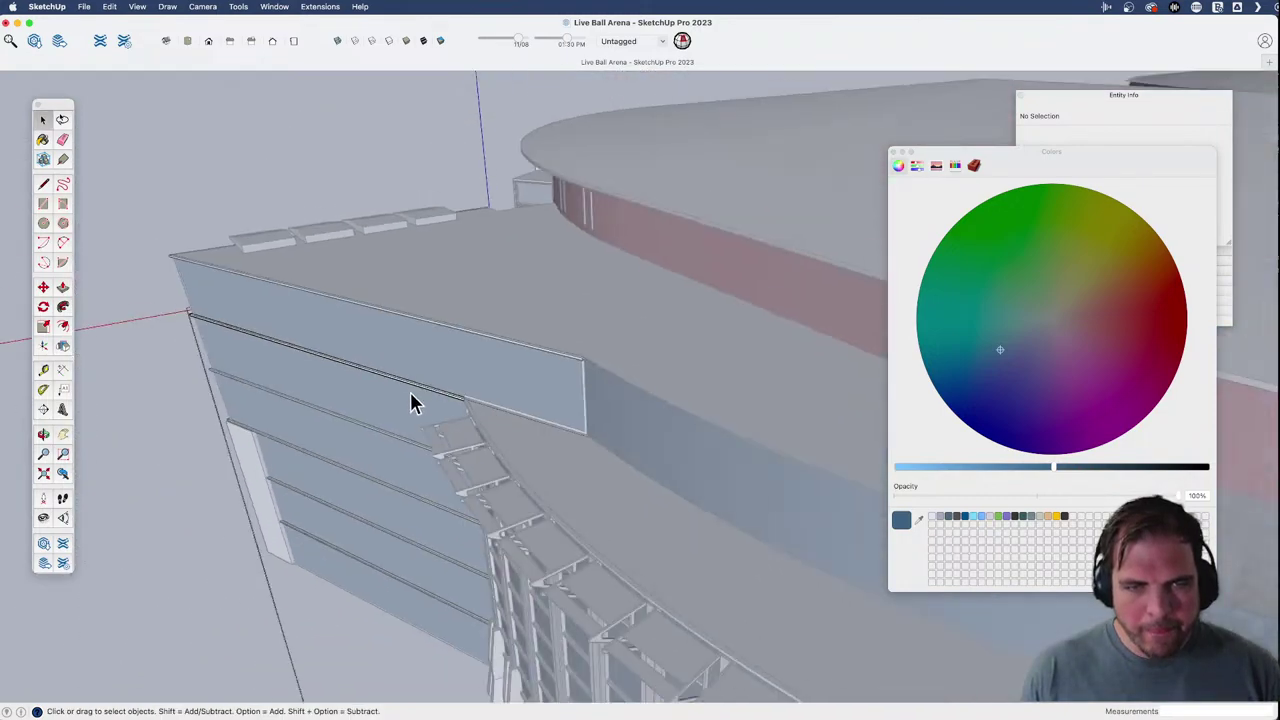
- Extrude the flat strip face beside the wedge-shaped wall into a thin ledge with Push/Pull
{"action": "key", "text": "h"}
{"action": "left_click_drag", "start_coordinate": [563, 503], "coordinate": [400, 330]}
{"action": "middle_click_drag", "start_coordinate": [758, 507], "coordinate": [558, 455], "text": "shift"}
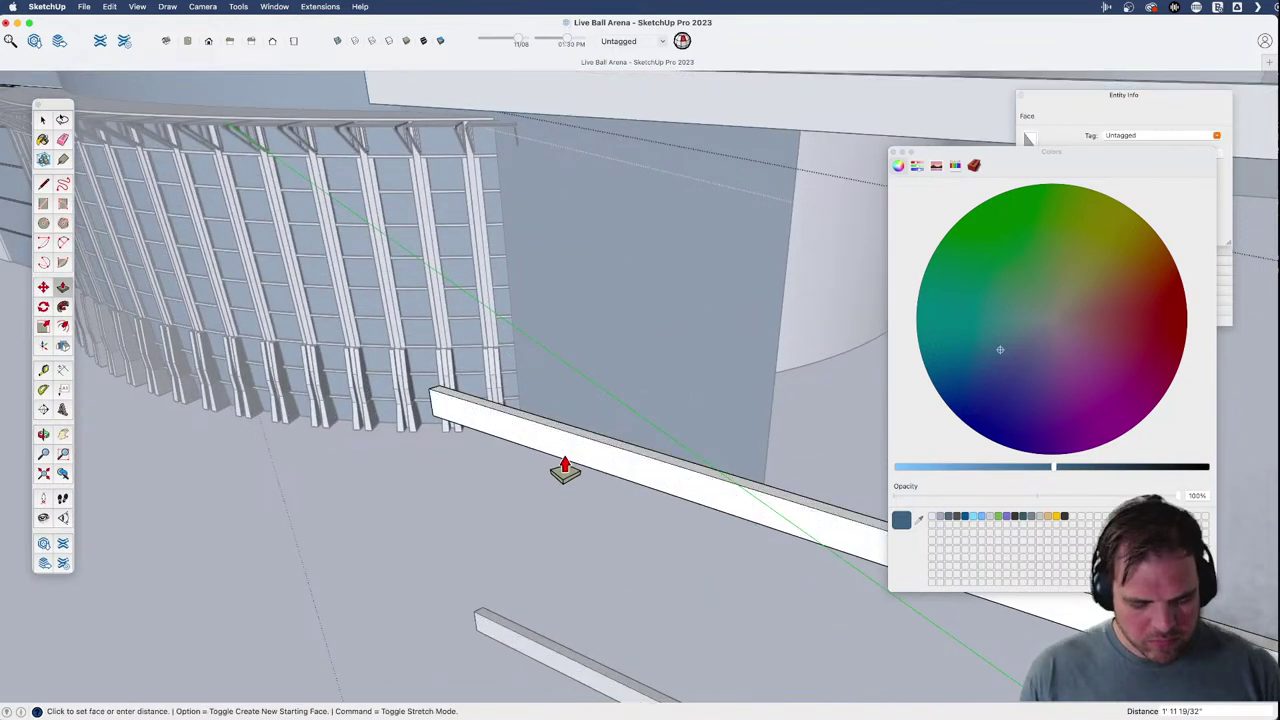
{"action": "key", "text": "Escape"}
{"action": "key", "text": "space"}
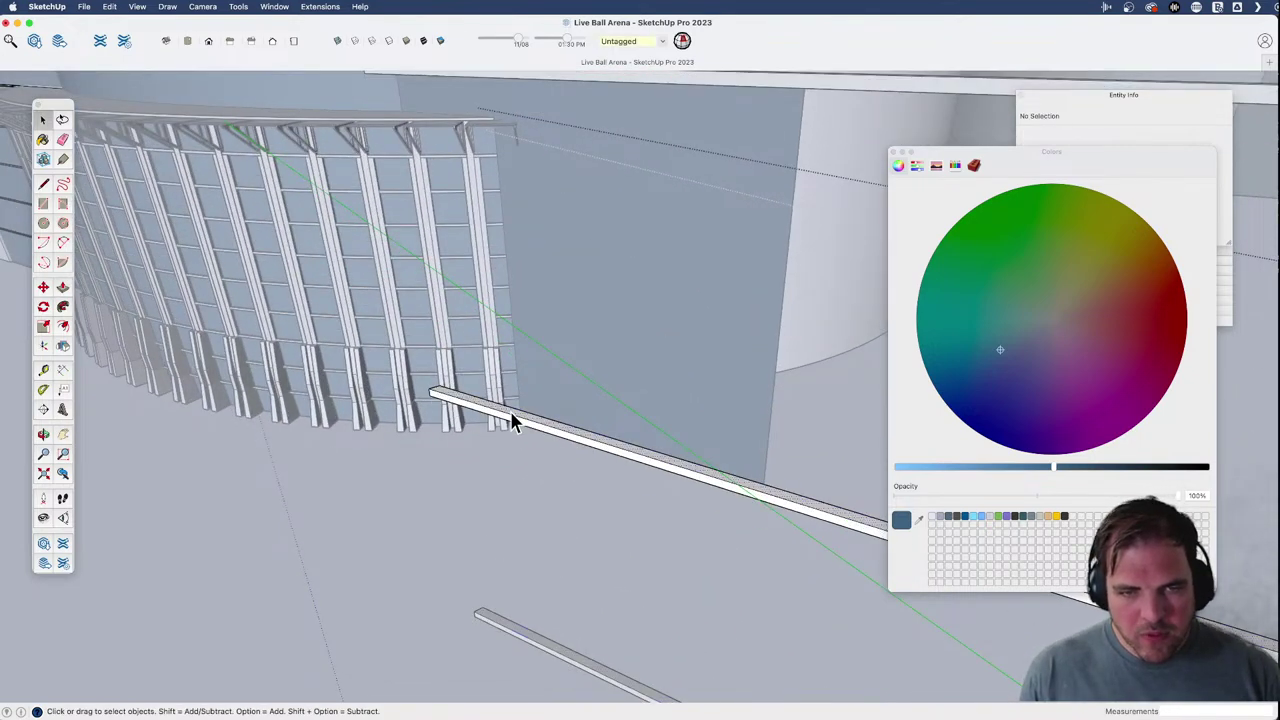
- Select the entire extruded ledge strip and make it a group
{"action": "triple_click", "coordinate": [511, 415]}
{"action": "key", "text": "g"}
{"action": "scroll", "coordinate": [511, 423], "scroll_direction": "down", "scroll_amount": 3}
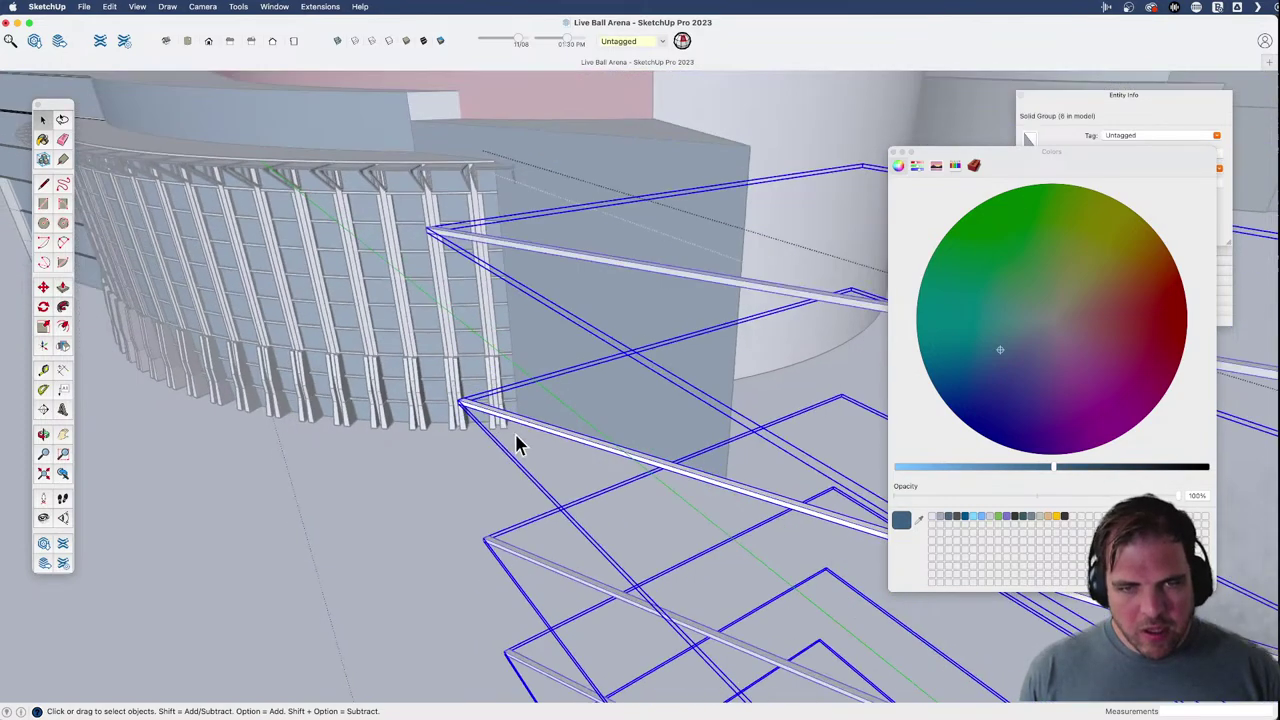
- Move the ledge strip group about 139 ft along the red axis onto the plane of the wedge-shaped blue wall
{"action": "middle_click_drag", "start_coordinate": [517, 440], "coordinate": [443, 491]}
{"action": "scroll", "coordinate": [407, 508], "scroll_direction": "down", "scroll_amount": 3}
{"action": "key", "text": "m"}
{"action": "scroll", "coordinate": [405, 500], "scroll_direction": "up", "scroll_amount": 3}
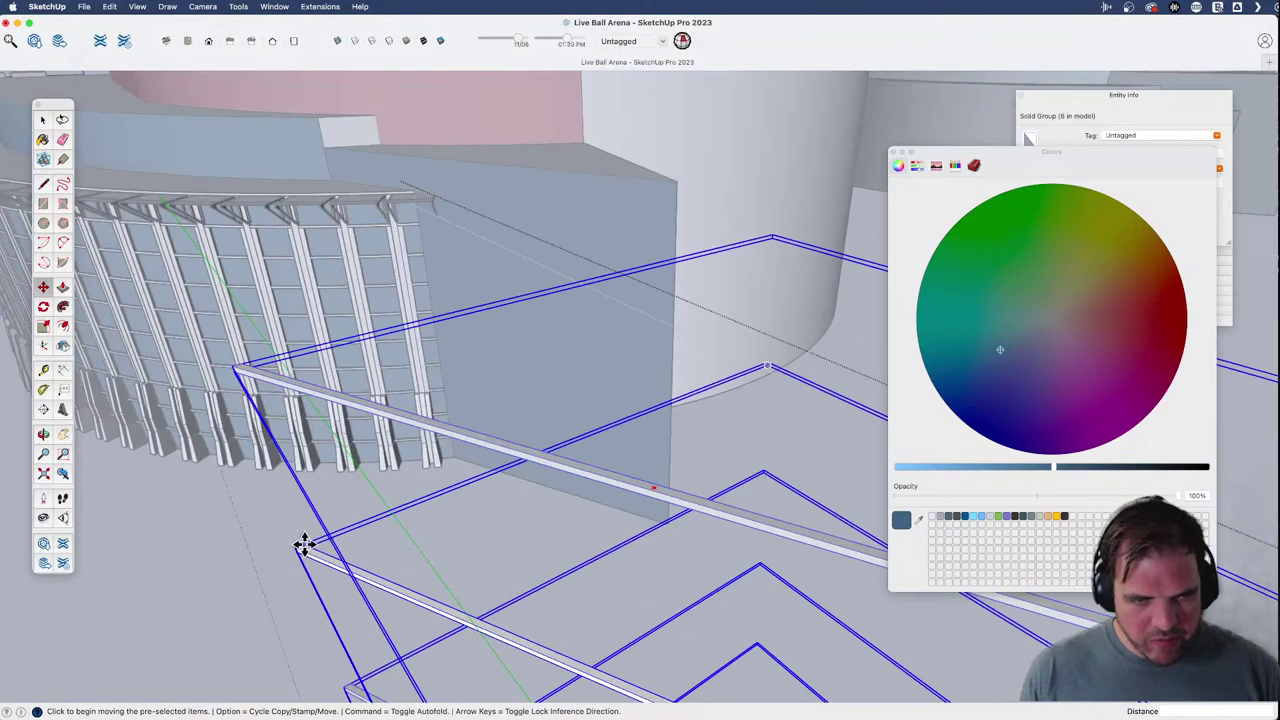
{"action": "left_click", "coordinate": [303, 543]}
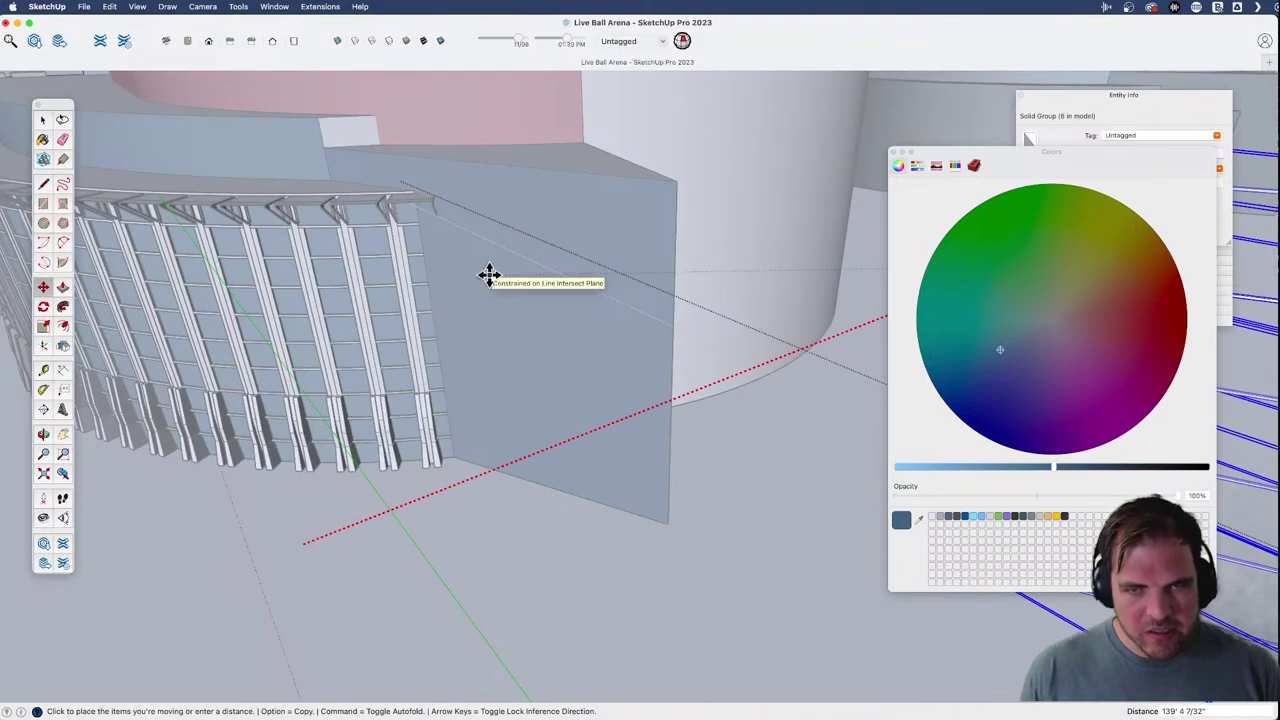
{"action": "left_click", "coordinate": [489, 274]}
- Slide the ledge strip group about 94 ft along its own length toward the wedge-shaped blue wall
{"action": "scroll", "coordinate": [476, 362], "scroll_direction": "down", "scroll_amount": 5}
{"action": "middle_click_drag", "start_coordinate": [546, 378], "coordinate": [612, 354]}
{"action": "key", "text": "m"}
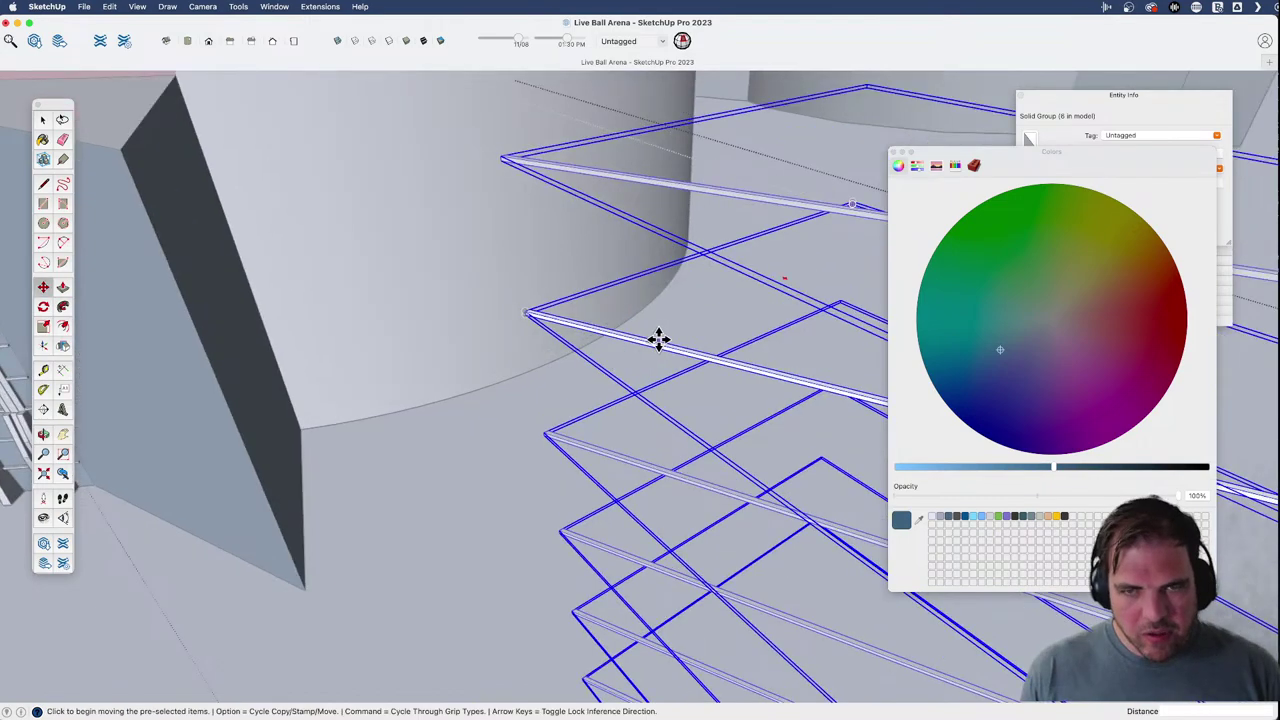
{"action": "left_click", "coordinate": [660, 340]}
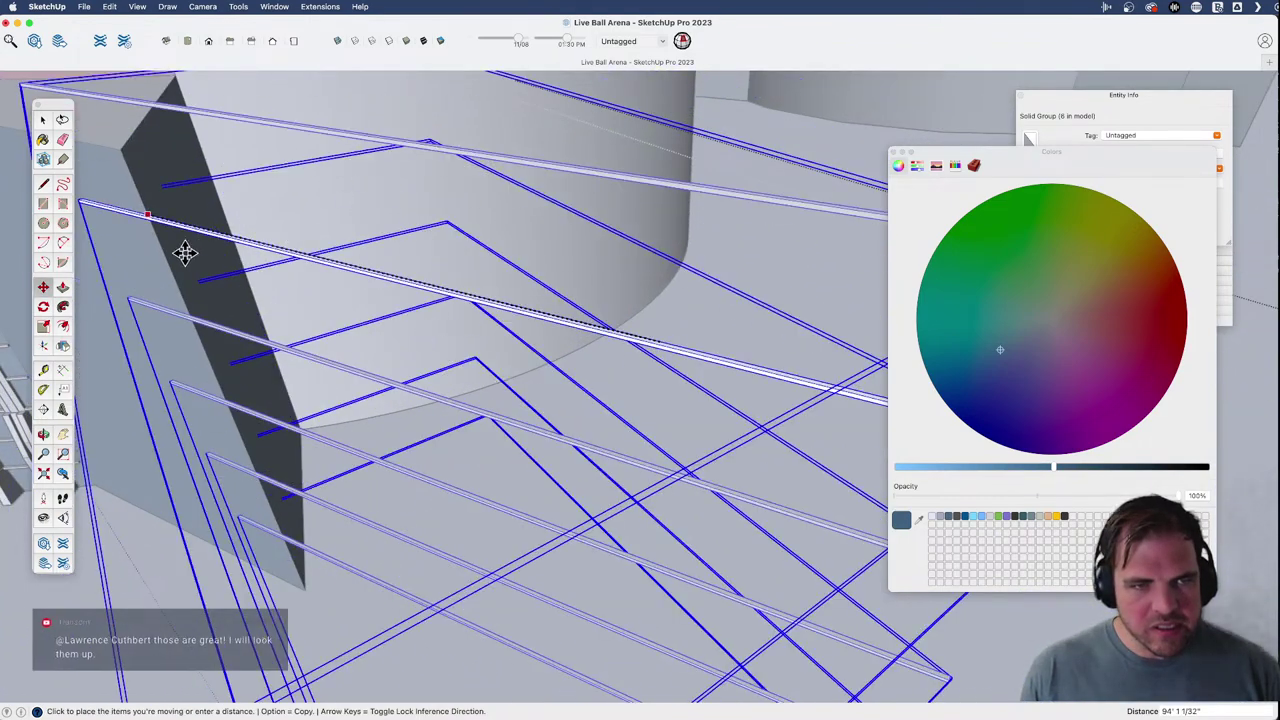
{"action": "left_click", "coordinate": [131, 226]}
- Slide the ledge strip group about 63 ft further along the blue wall to the end of the column facade
{"action": "middle_click_drag", "start_coordinate": [162, 330], "coordinate": [646, 503], "text": "shift"}
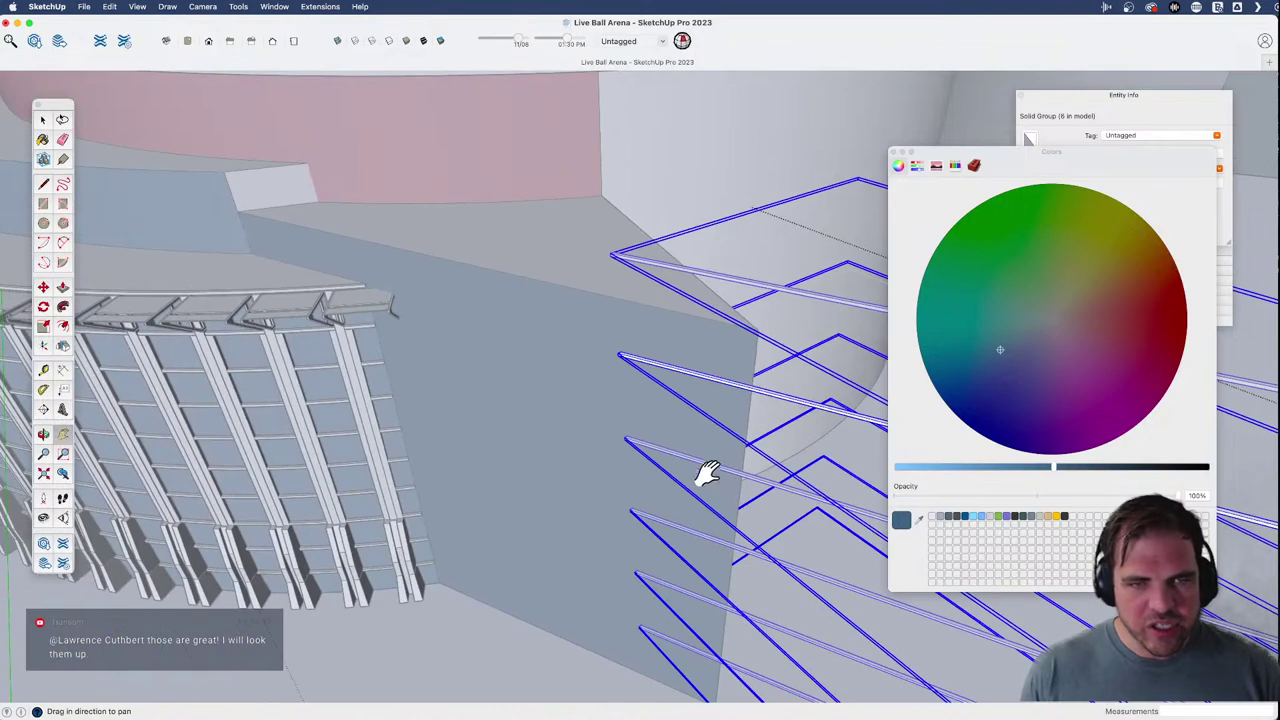
{"action": "middle_click_drag", "start_coordinate": [651, 426], "coordinate": [725, 420]}
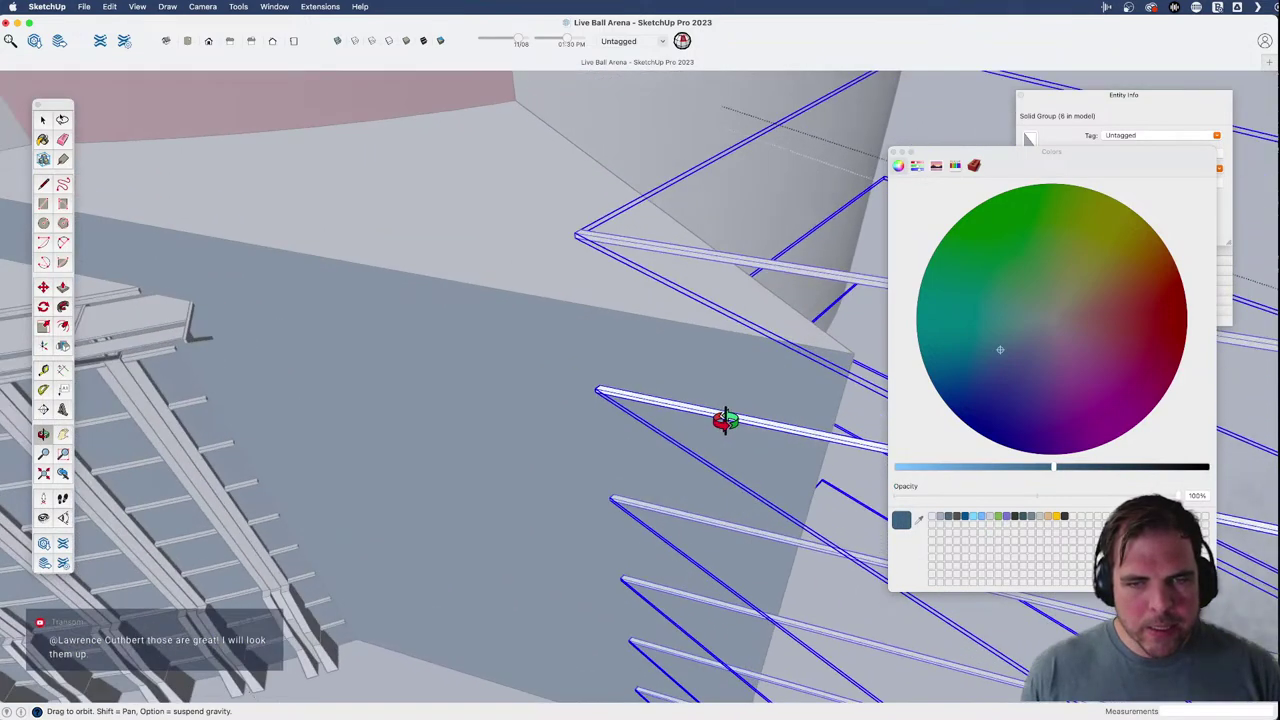
{"action": "left_click", "coordinate": [734, 420]}
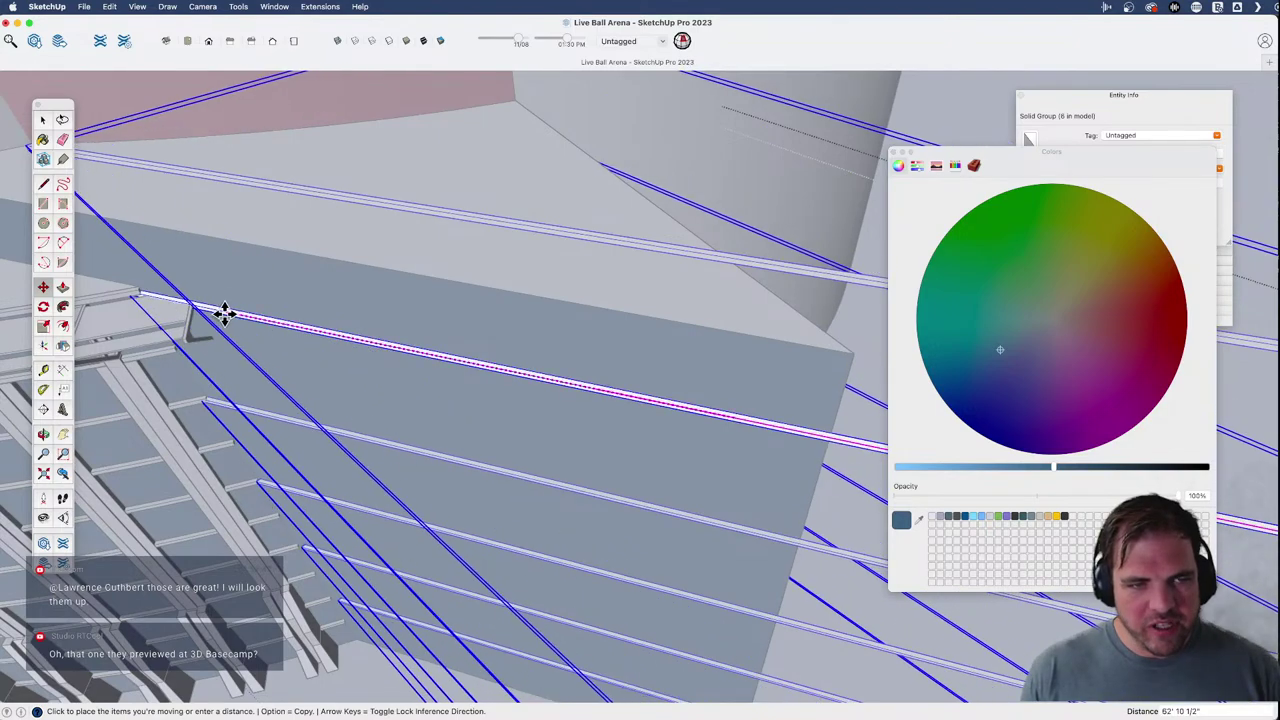
{"action": "left_click", "coordinate": [223, 310]}
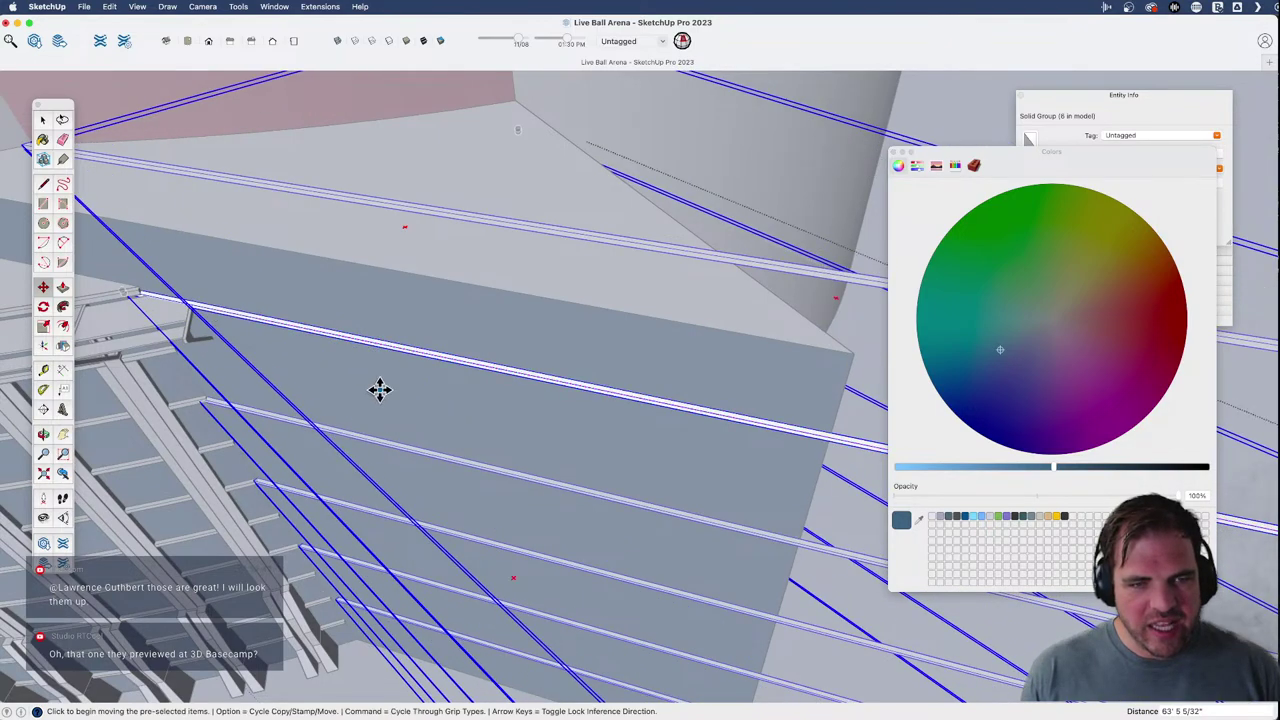
{"action": "scroll", "coordinate": [383, 393], "scroll_direction": "down", "scroll_amount": 3}
{"action": "scroll", "coordinate": [324, 348], "scroll_direction": "up", "scroll_amount": 3}
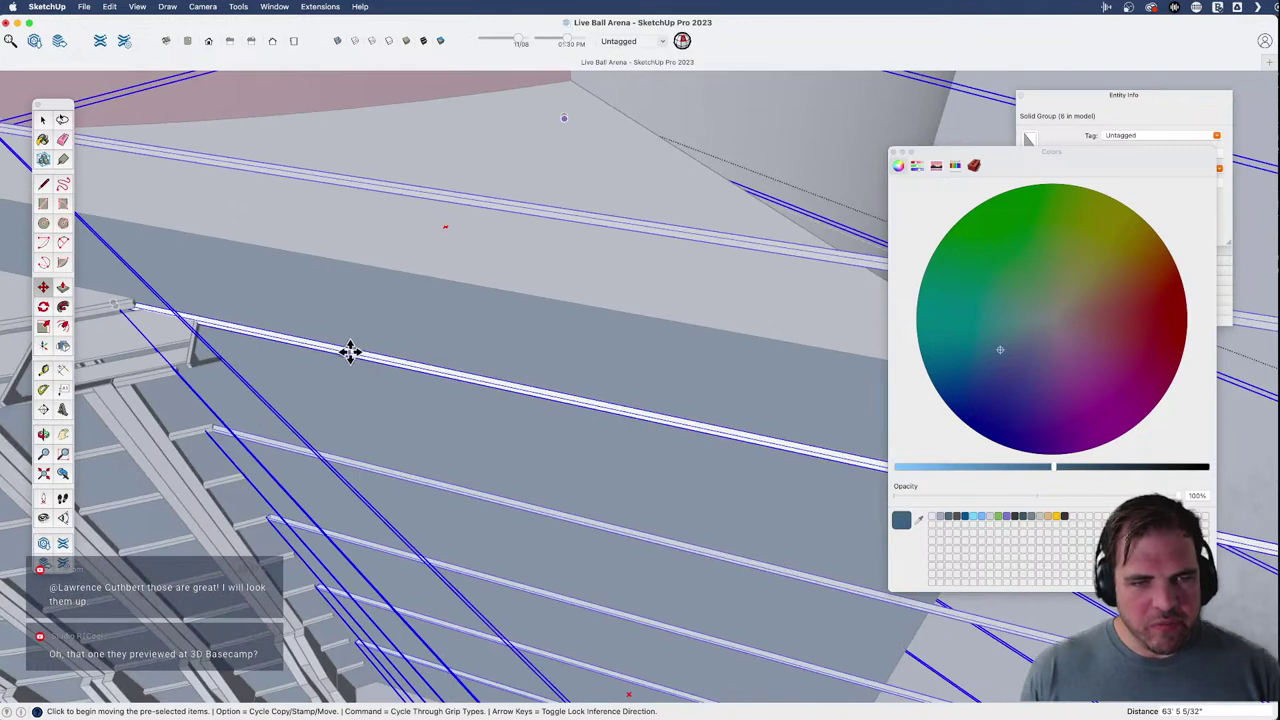
{"action": "left_click", "coordinate": [385, 362]}
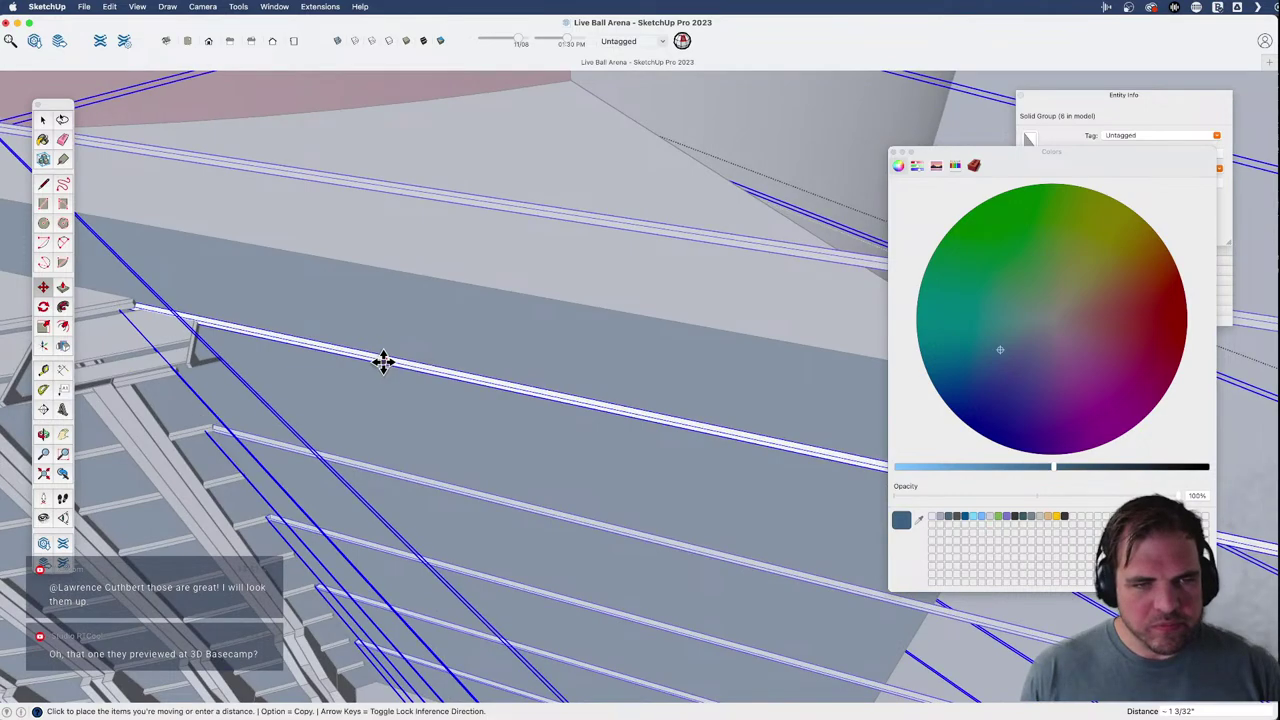
{"action": "left_click", "coordinate": [249, 333]}
- Shorten the ledge strips by opening their group and moving the far ends back about 48.5 ft to the wall's outer edge
{"action": "middle_click_drag", "start_coordinate": [249, 334], "coordinate": [510, 425]}
{"action": "key", "text": "space"}
{"action": "double_click", "coordinate": [519, 423]}
{"action": "left_click", "coordinate": [520, 424]}
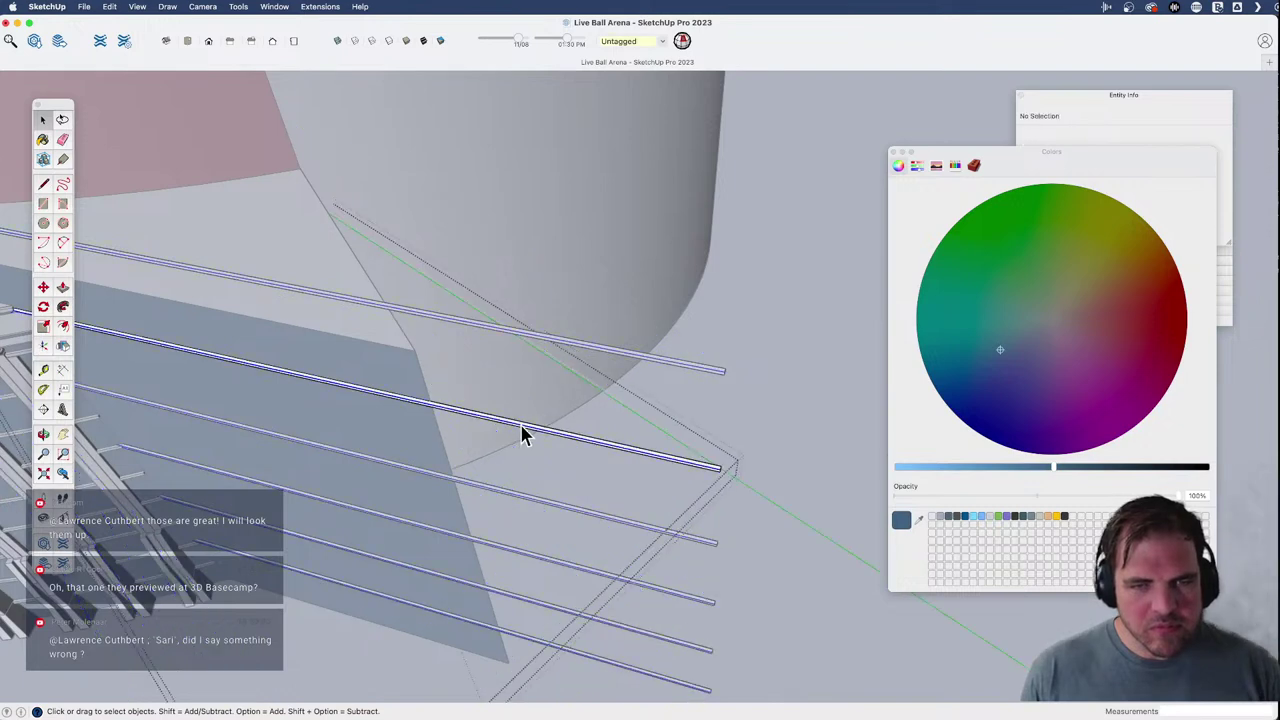
{"action": "left_click_drag", "start_coordinate": [623, 408], "coordinate": [815, 517]}
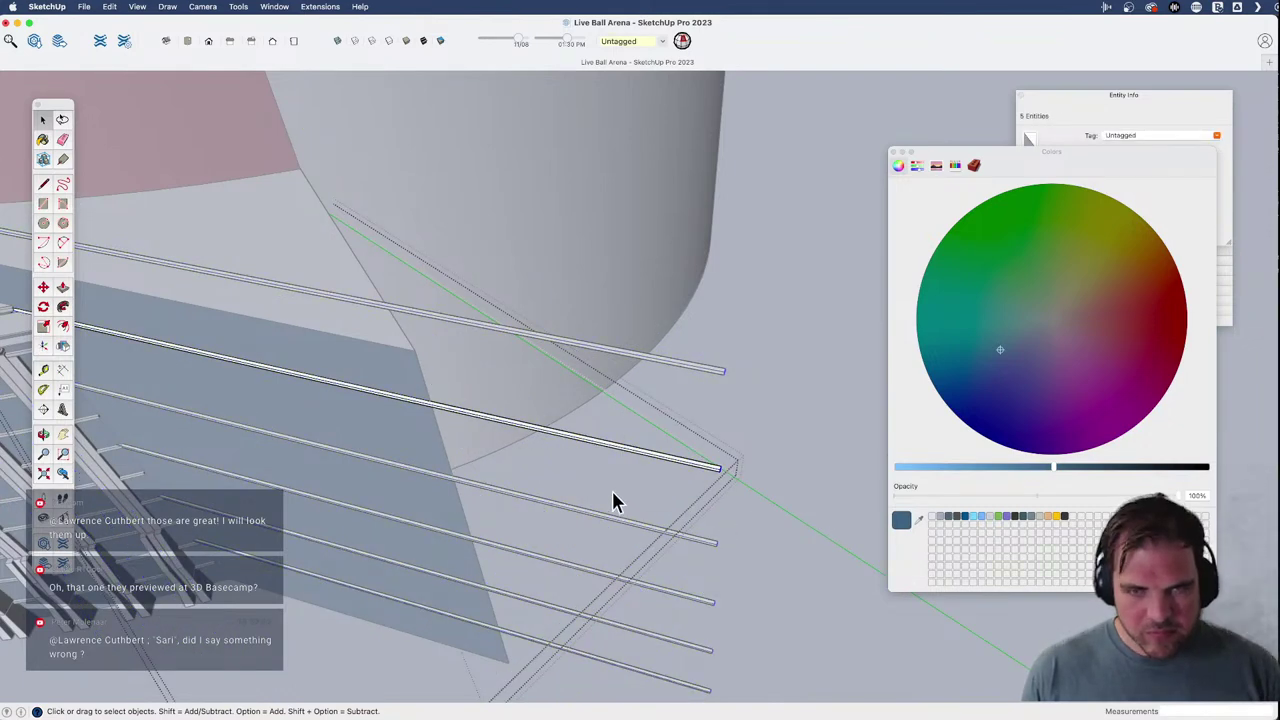
{"action": "key", "text": "m"}
{"action": "left_click", "coordinate": [635, 448]}
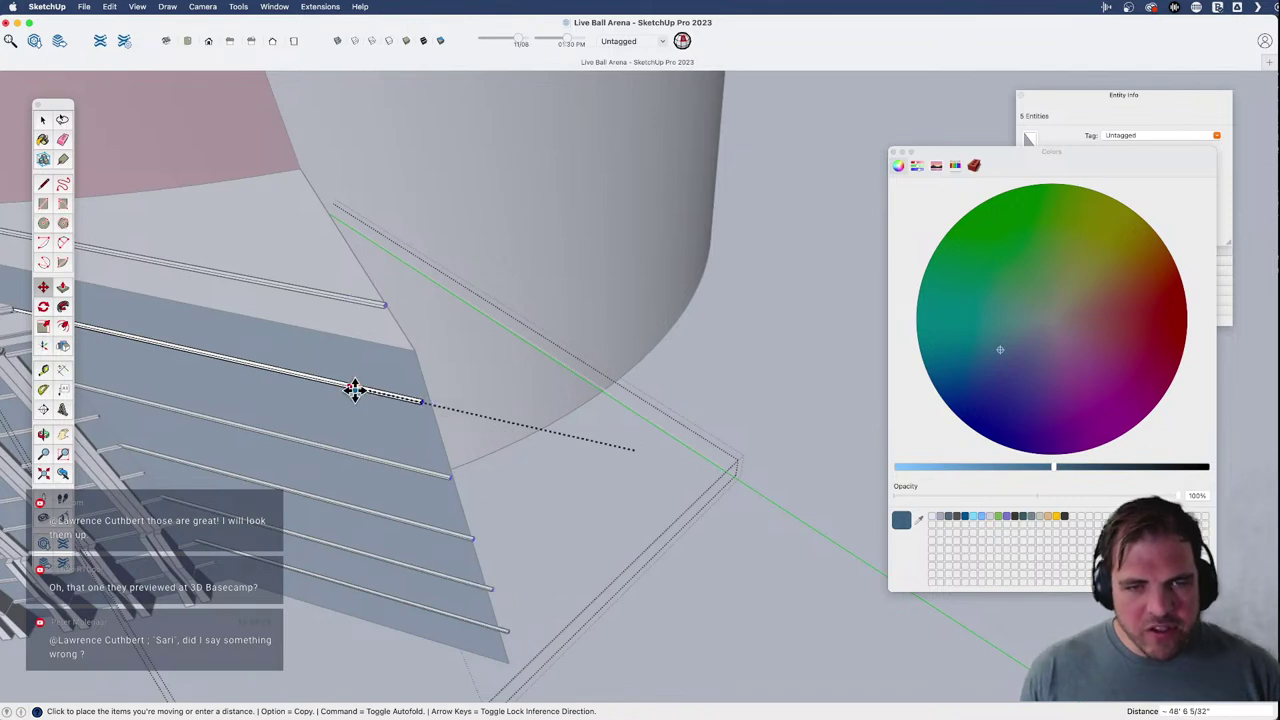
{"action": "left_click", "coordinate": [355, 390]}
- Close the ledge strip group and examine the strips on the wedge-shaped wall and the opposite angular facade
{"action": "middle_click_drag", "start_coordinate": [410, 408], "coordinate": [521, 473]}
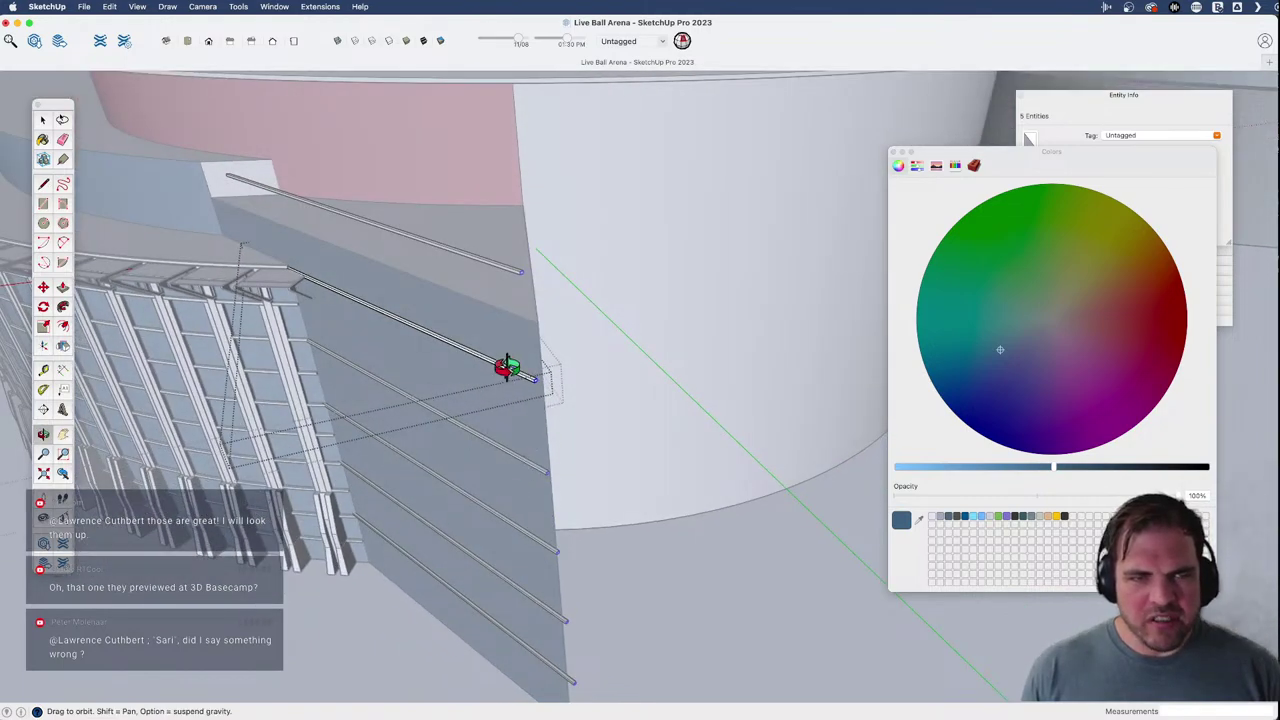
{"action": "left_click_drag", "start_coordinate": [491, 354], "coordinate": [476, 322]}
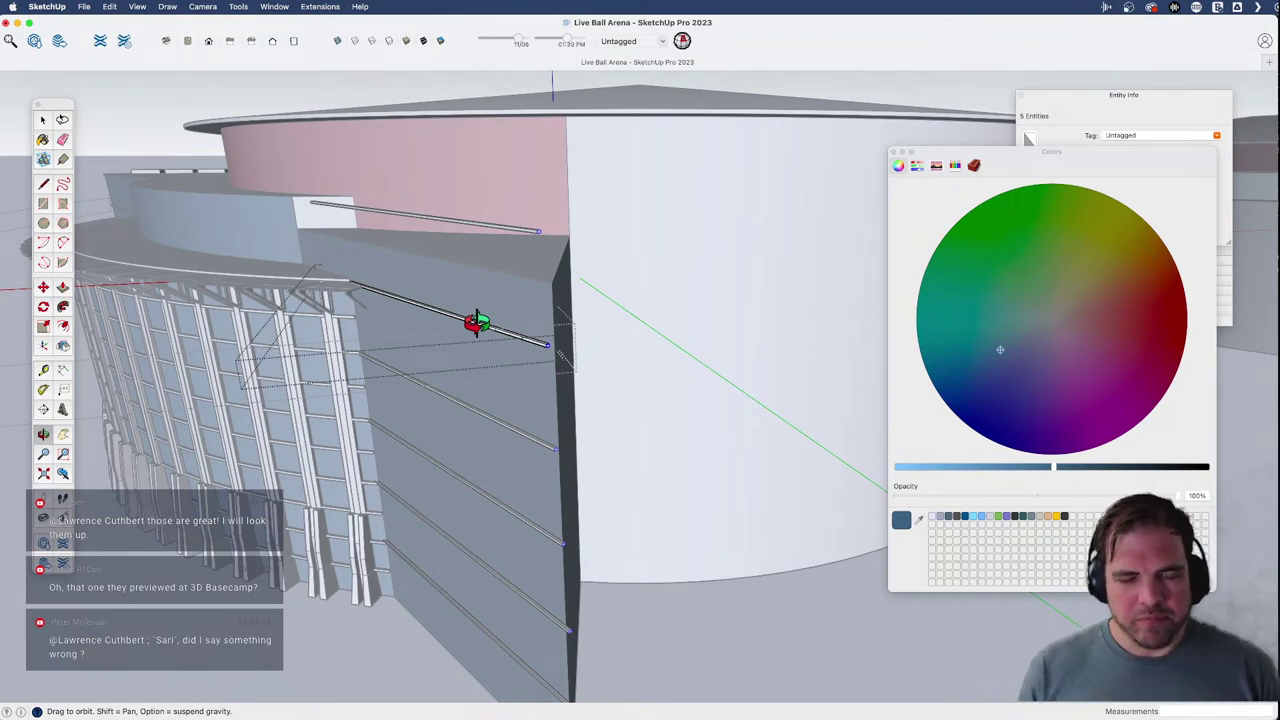
{"action": "left_click_drag", "start_coordinate": [520, 348], "coordinate": [600, 397]}
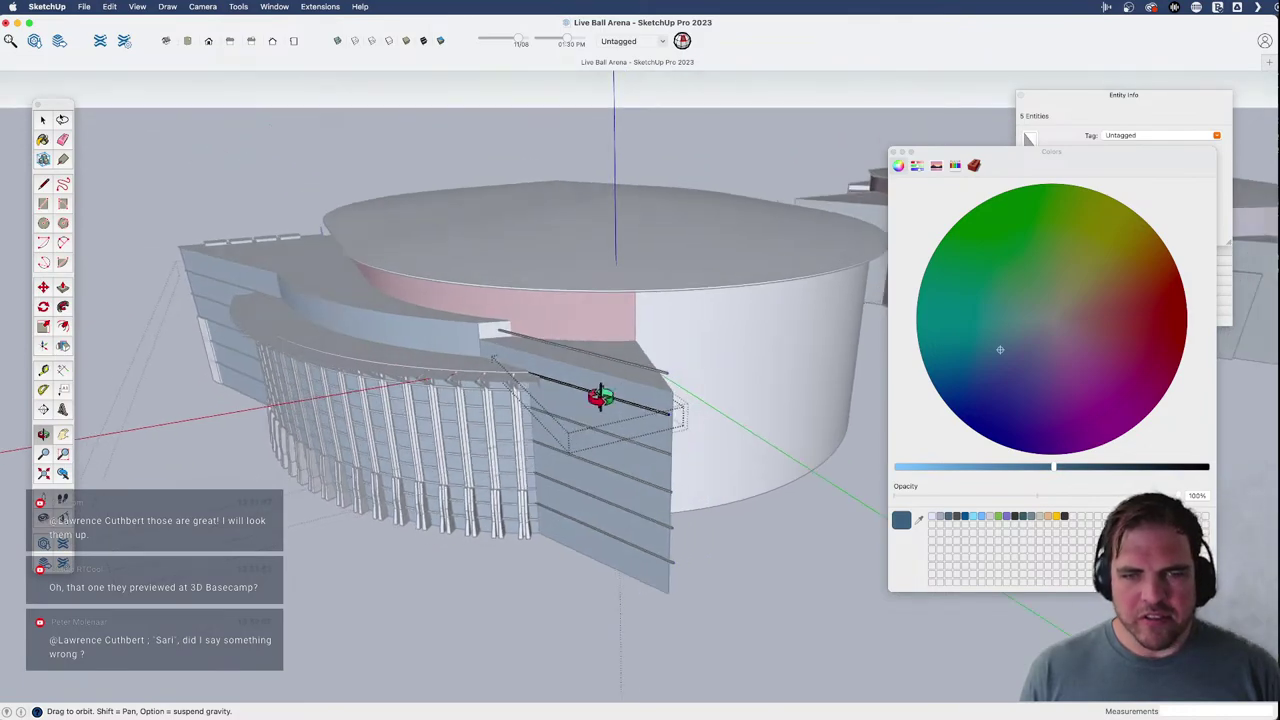
{"action": "key", "text": "space"}
{"action": "left_click", "coordinate": [709, 570]}
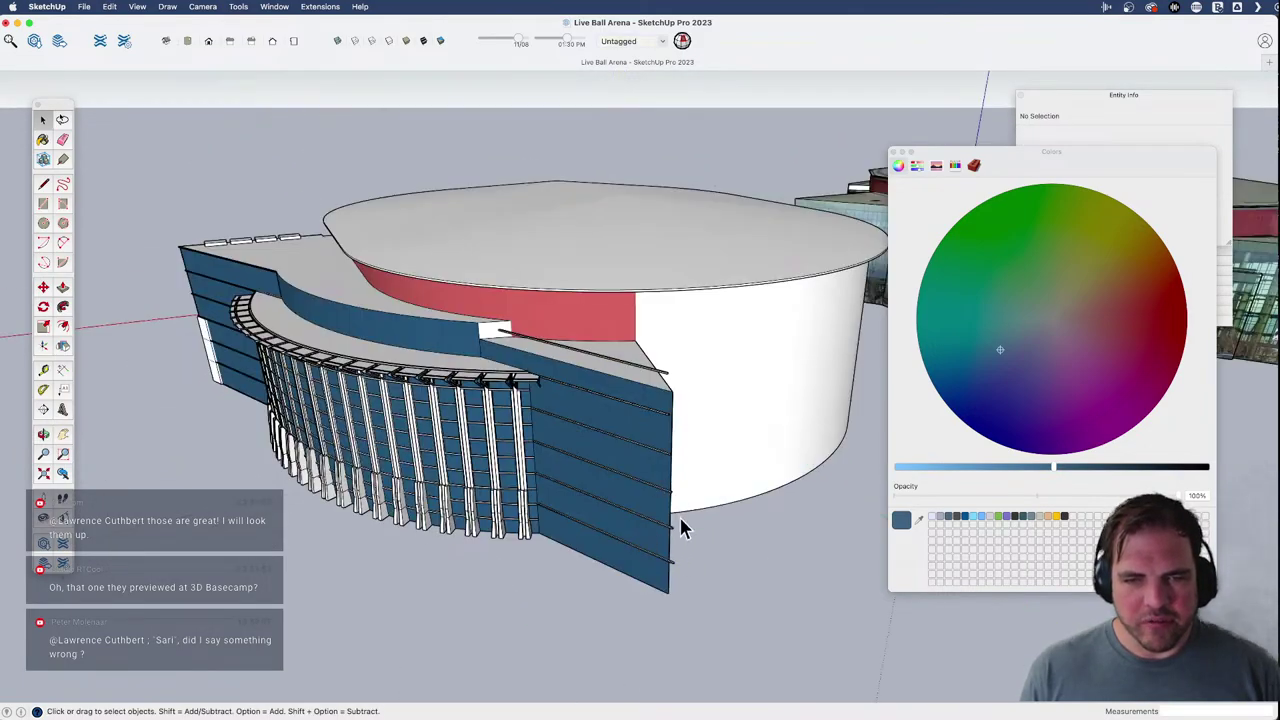
{"action": "middle_click_drag", "start_coordinate": [679, 520], "coordinate": [220, 500]}
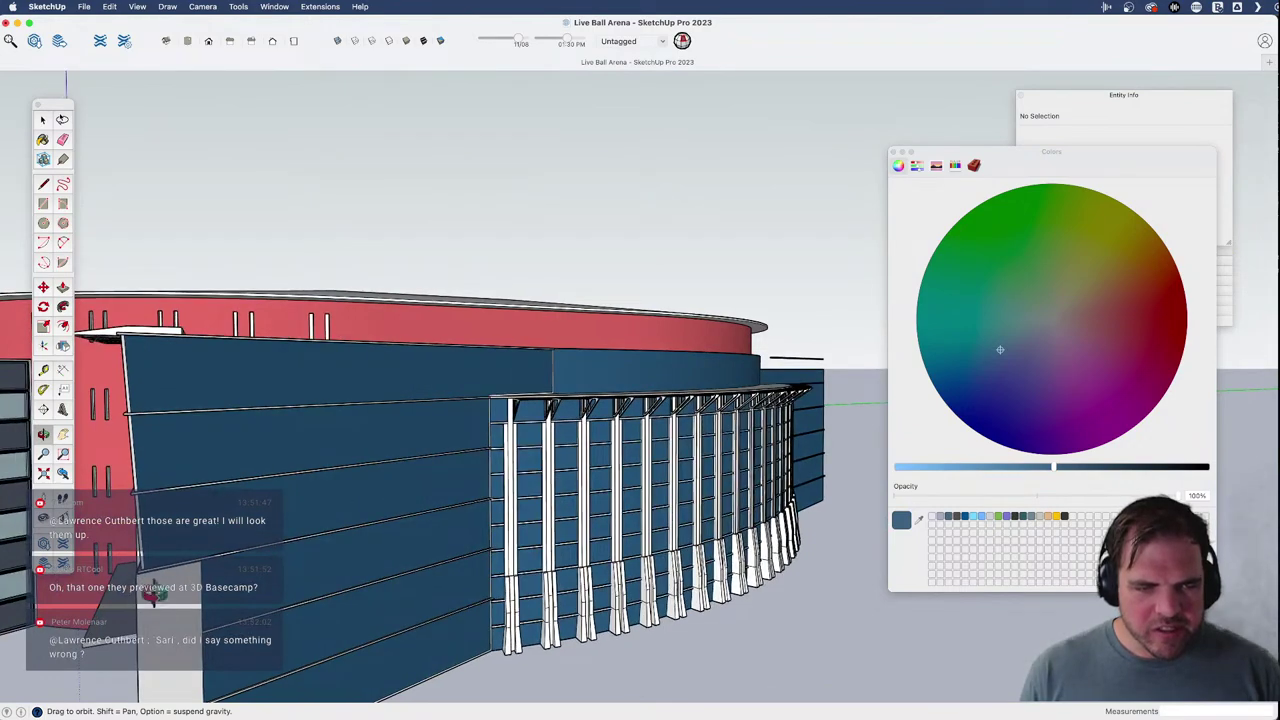
{"action": "middle_click_drag", "start_coordinate": [265, 546], "coordinate": [388, 426]}
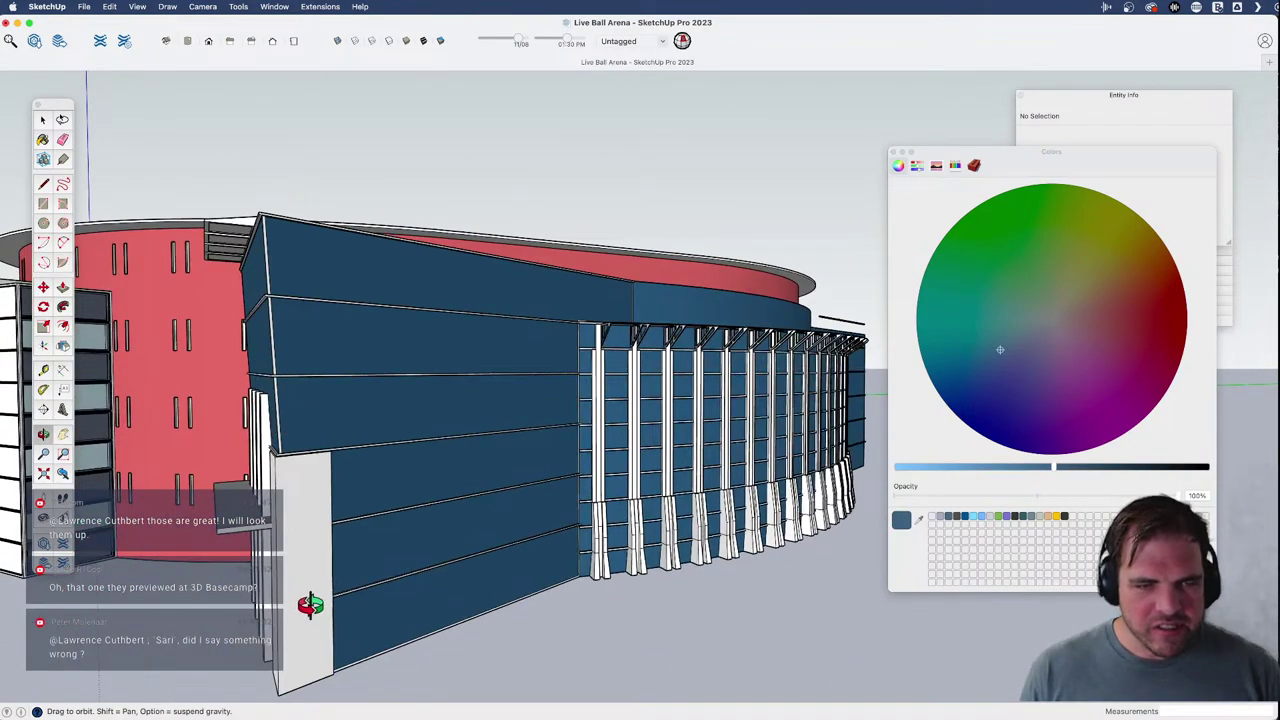
- Draw two parallel reference lines outward from the ends of neighbouring ledge strips on the wedge wall, the lower about 29 ft long
{"action": "middle_click_drag", "start_coordinate": [442, 533], "coordinate": [478, 471]}
{"action": "scroll", "coordinate": [648, 352], "scroll_direction": "up", "scroll_amount": 6}
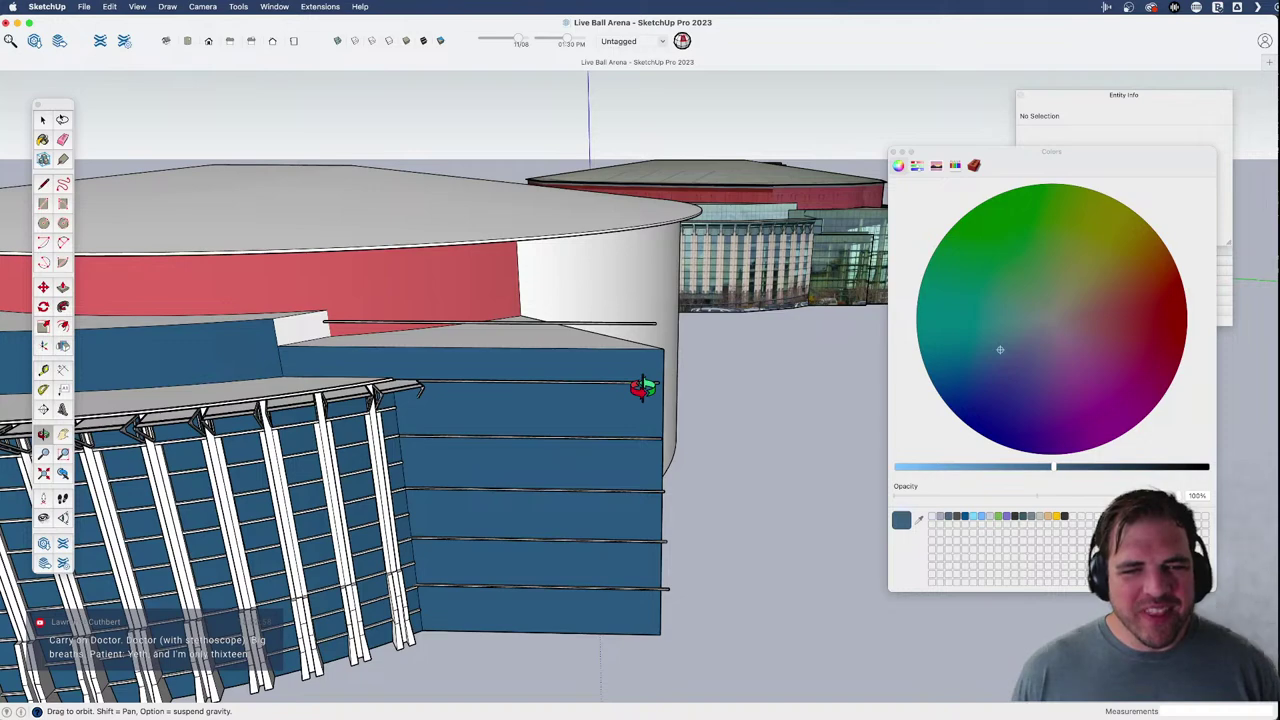
{"action": "left_click_drag", "start_coordinate": [632, 463], "coordinate": [531, 451]}
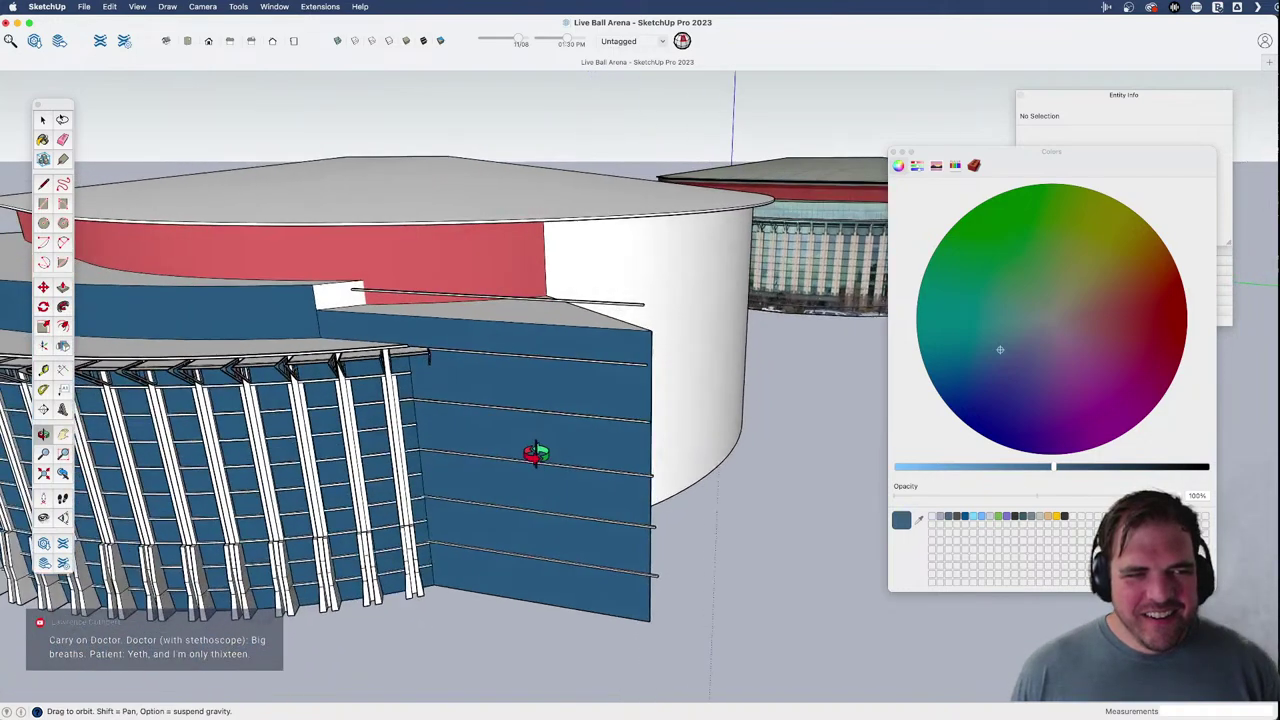
{"action": "scroll", "coordinate": [655, 418], "scroll_direction": "up", "scroll_amount": 6}
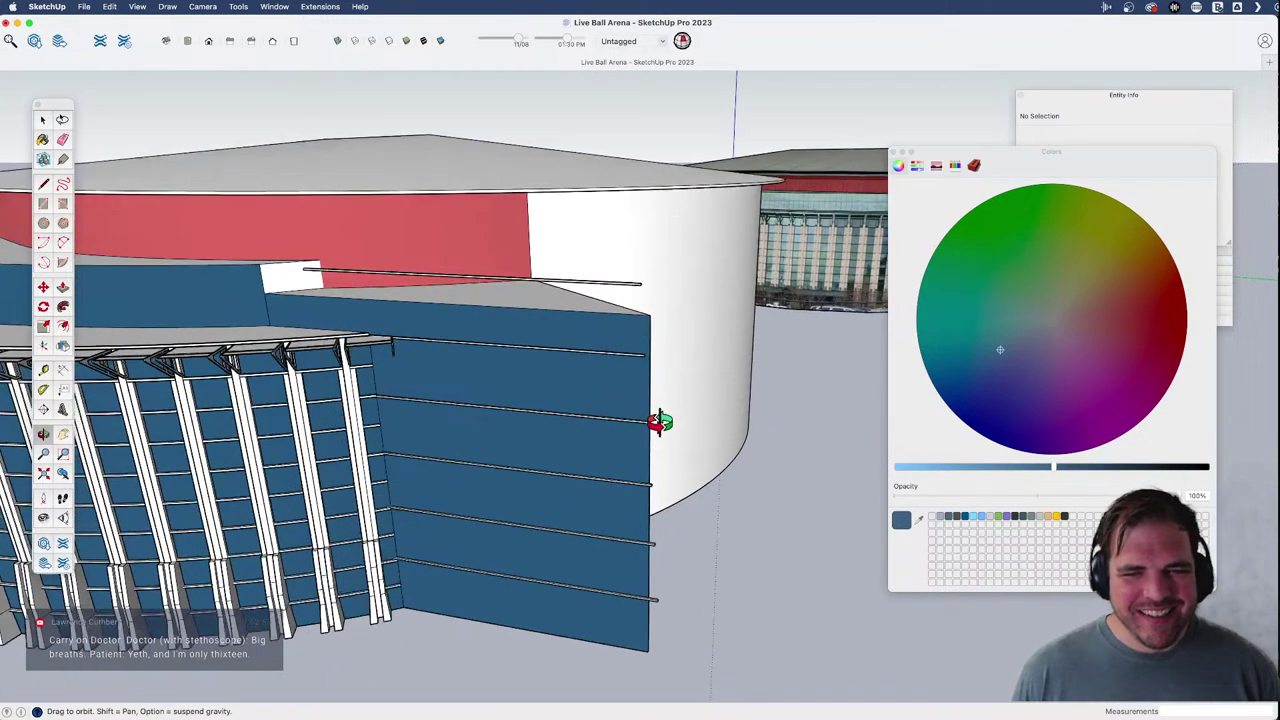
{"action": "mouse_move", "coordinate": [597, 400]}
{"action": "left_mouse_down"}
{"action": "mouse_move", "coordinate": [586, 371]}
{"action": "mouse_move", "coordinate": [608, 402]}
{"action": "left_mouse_up"}
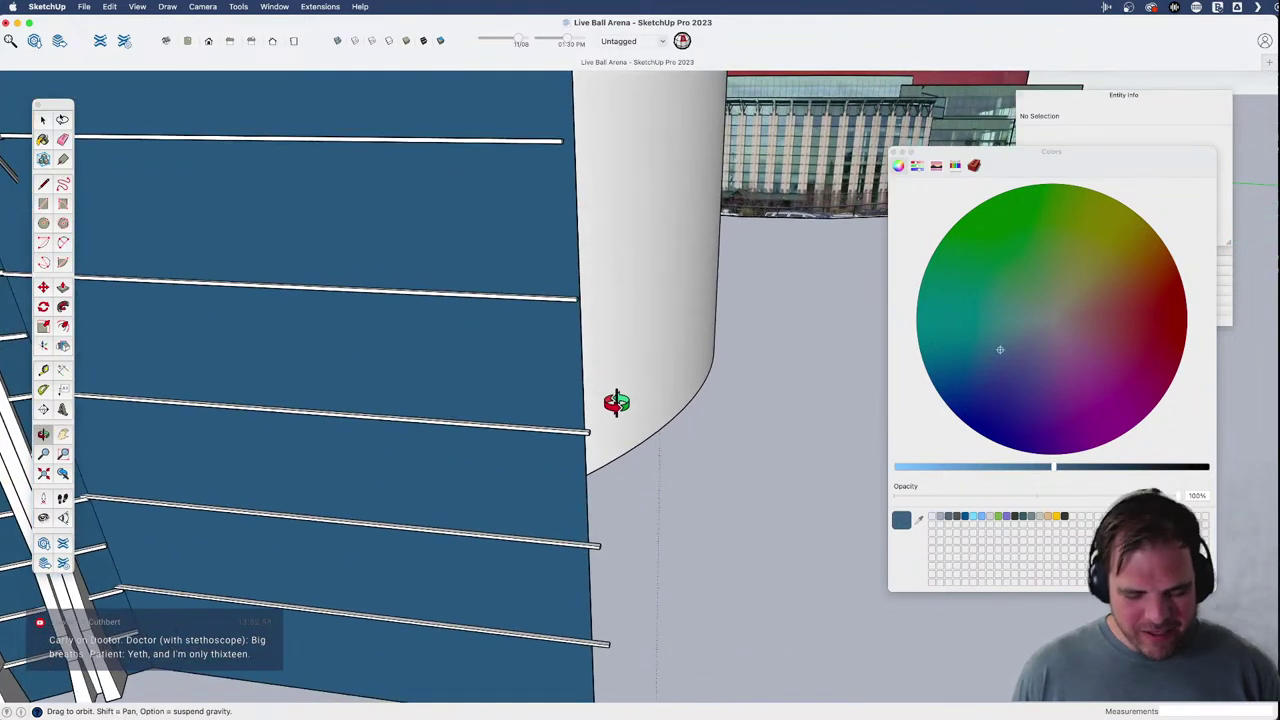
{"action": "key", "text": "l"}
{"action": "left_click", "coordinate": [577, 299]}
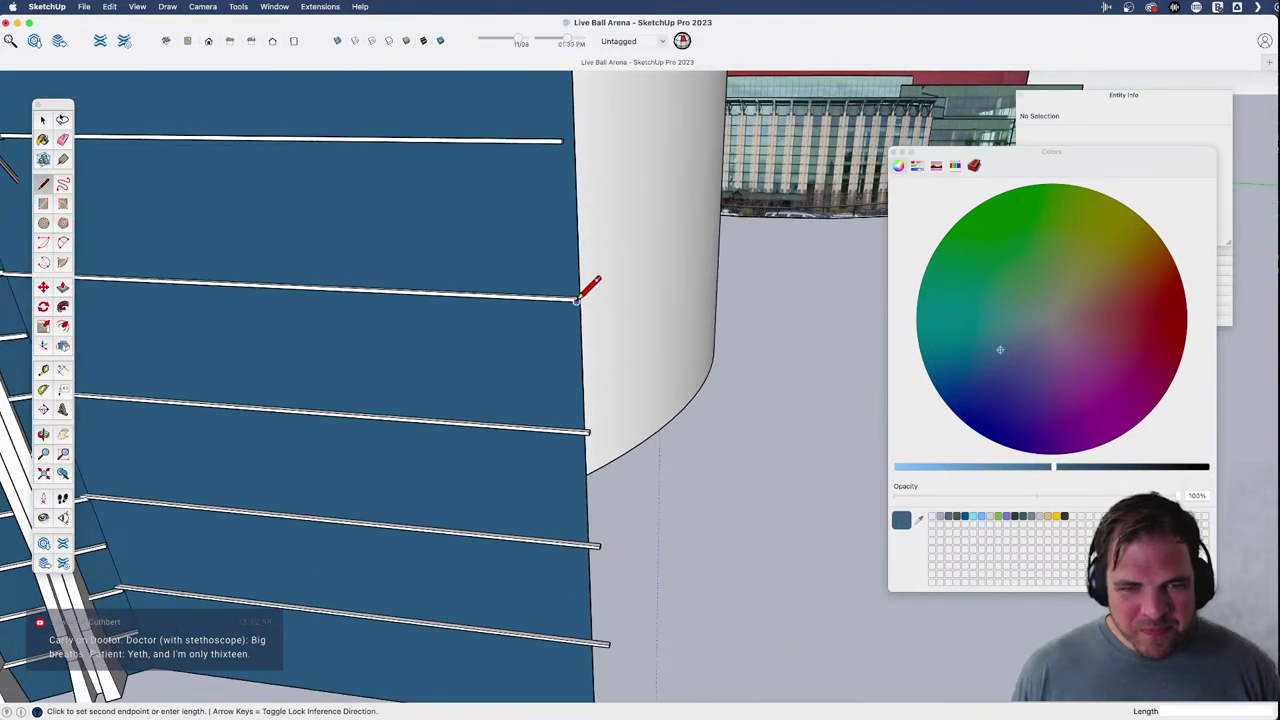
{"action": "left_click", "coordinate": [822, 313]}
{"action": "key", "text": "space"}
{"action": "key", "text": "l"}
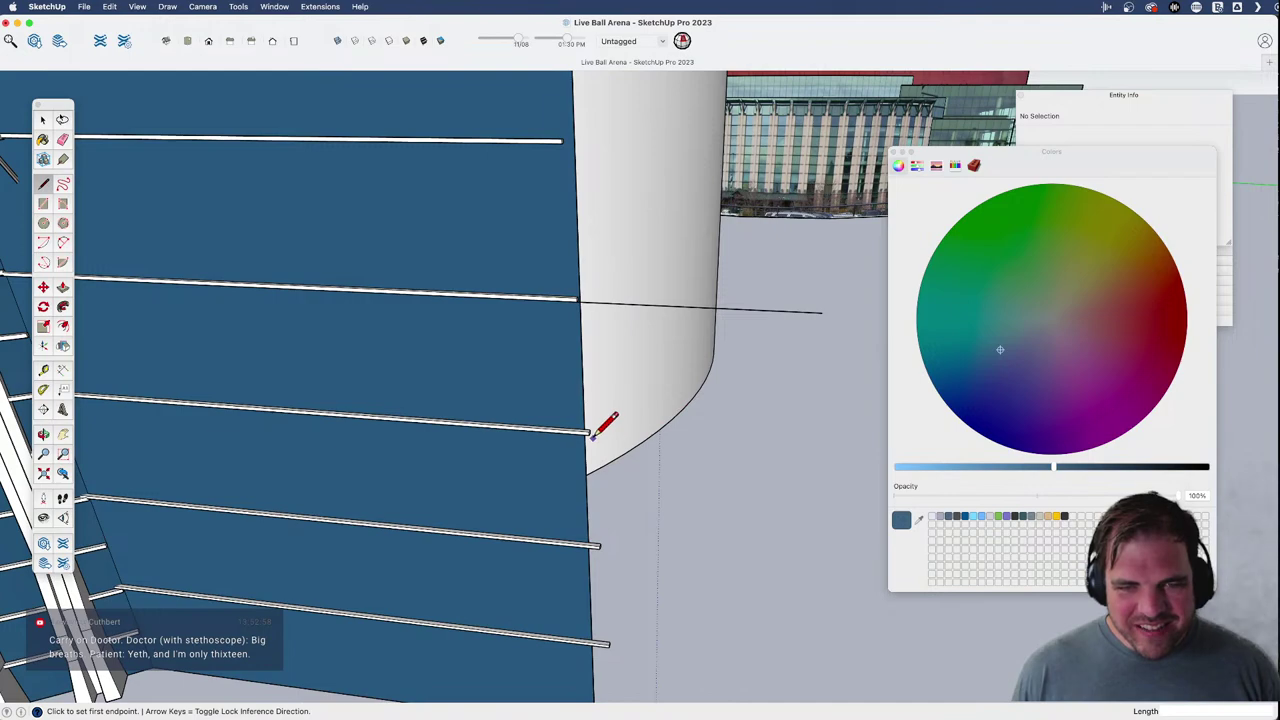
{"action": "left_click", "coordinate": [589, 431]}
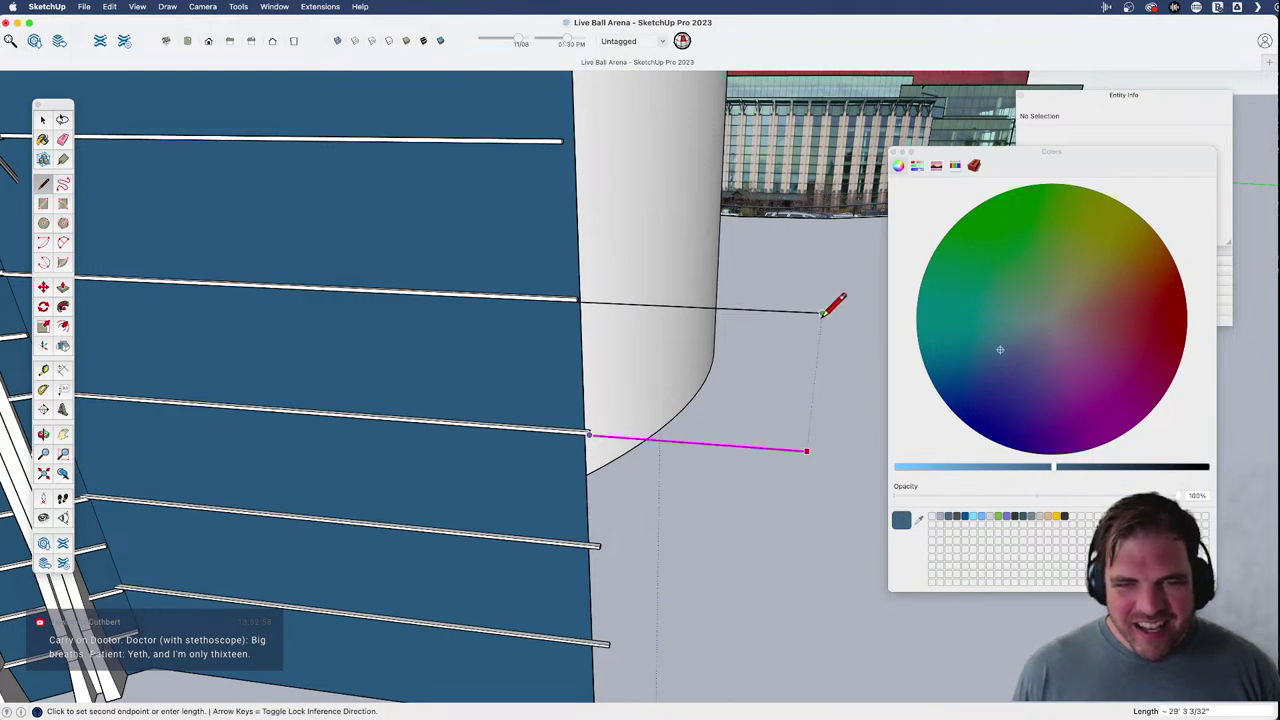
{"action": "left_click", "coordinate": [806, 451]}
{"action": "key", "text": "space"}
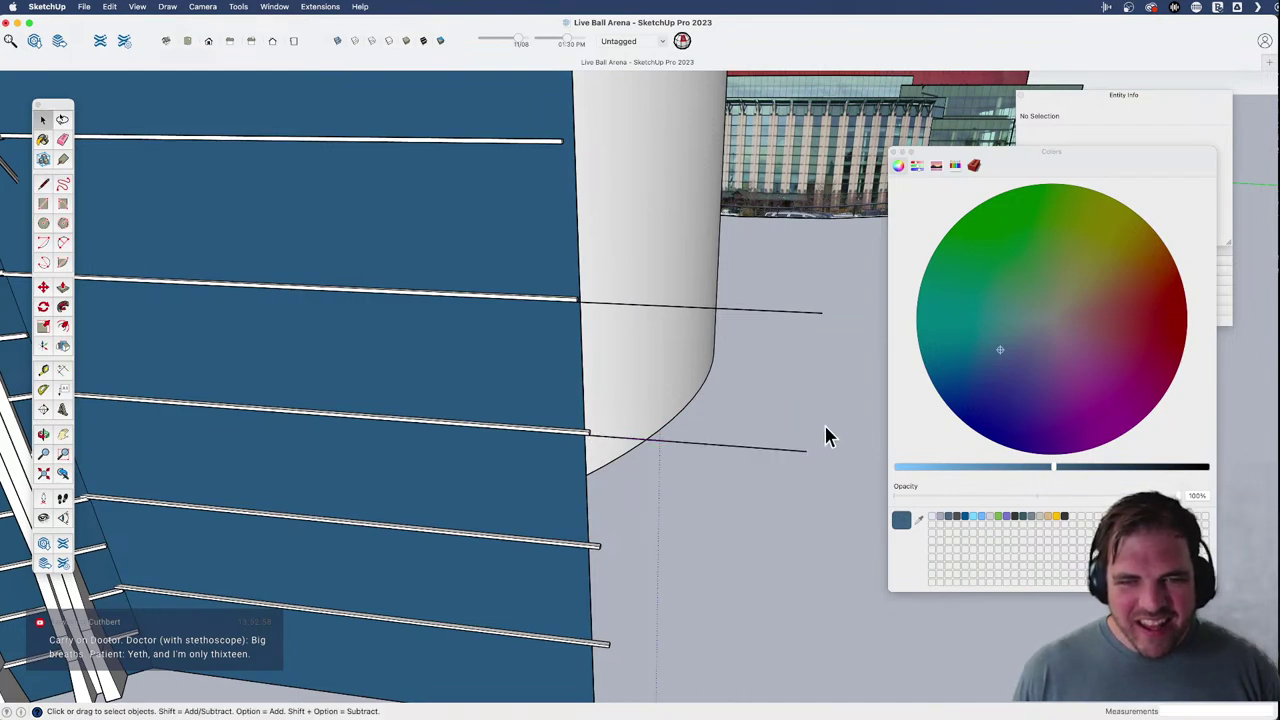
- Remove the ledge strips from the wedge wall, keeping only the single strip level with the upper reference line
{"action": "scroll", "coordinate": [710, 458], "scroll_direction": "down", "scroll_amount": 5}
{"action": "scroll", "coordinate": [655, 425], "scroll_direction": "up", "scroll_amount": 6}
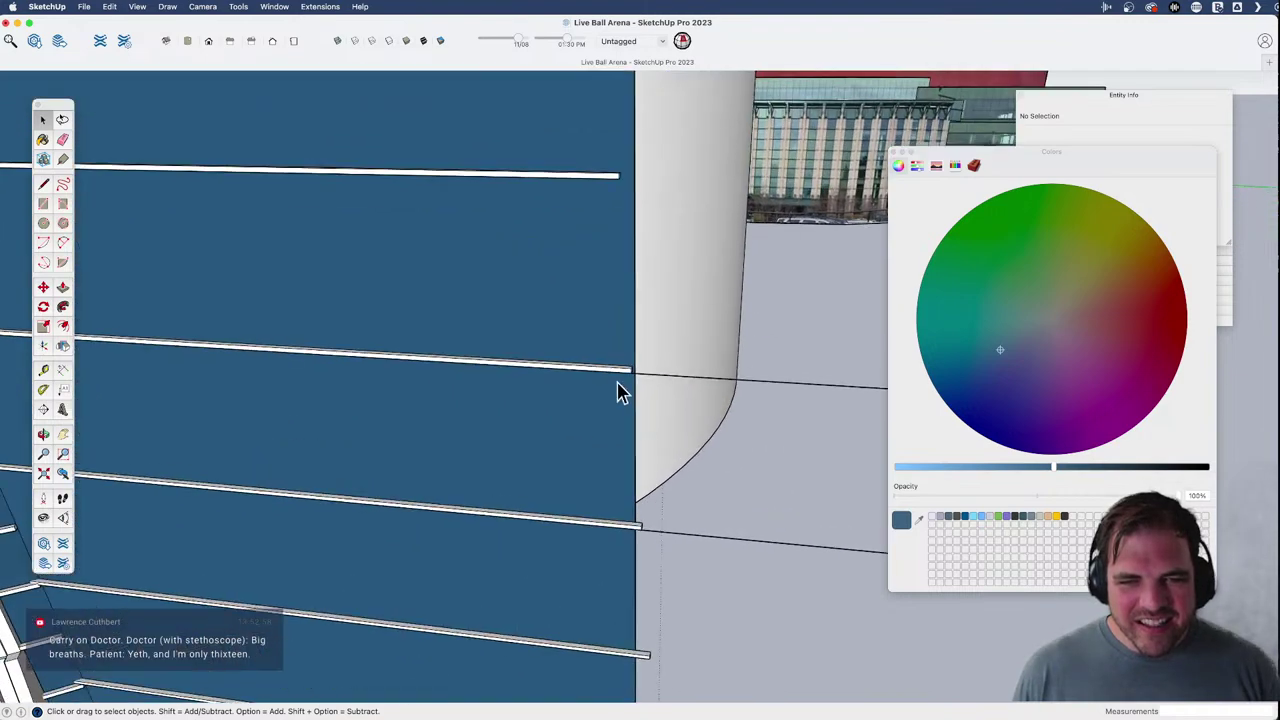
{"action": "left_click", "coordinate": [615, 372]}
{"action": "left_click", "coordinate": [615, 377]}
{"action": "double_click", "coordinate": [615, 377]}
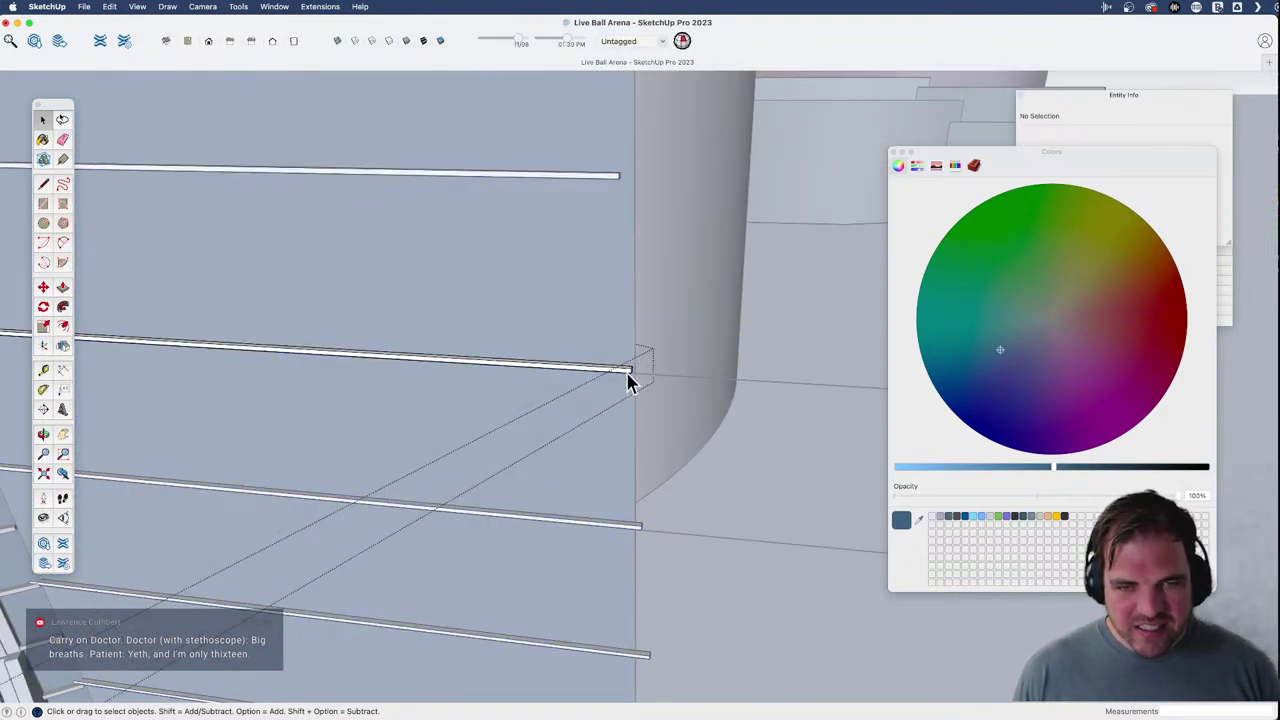
{"action": "left_click", "coordinate": [625, 377]}
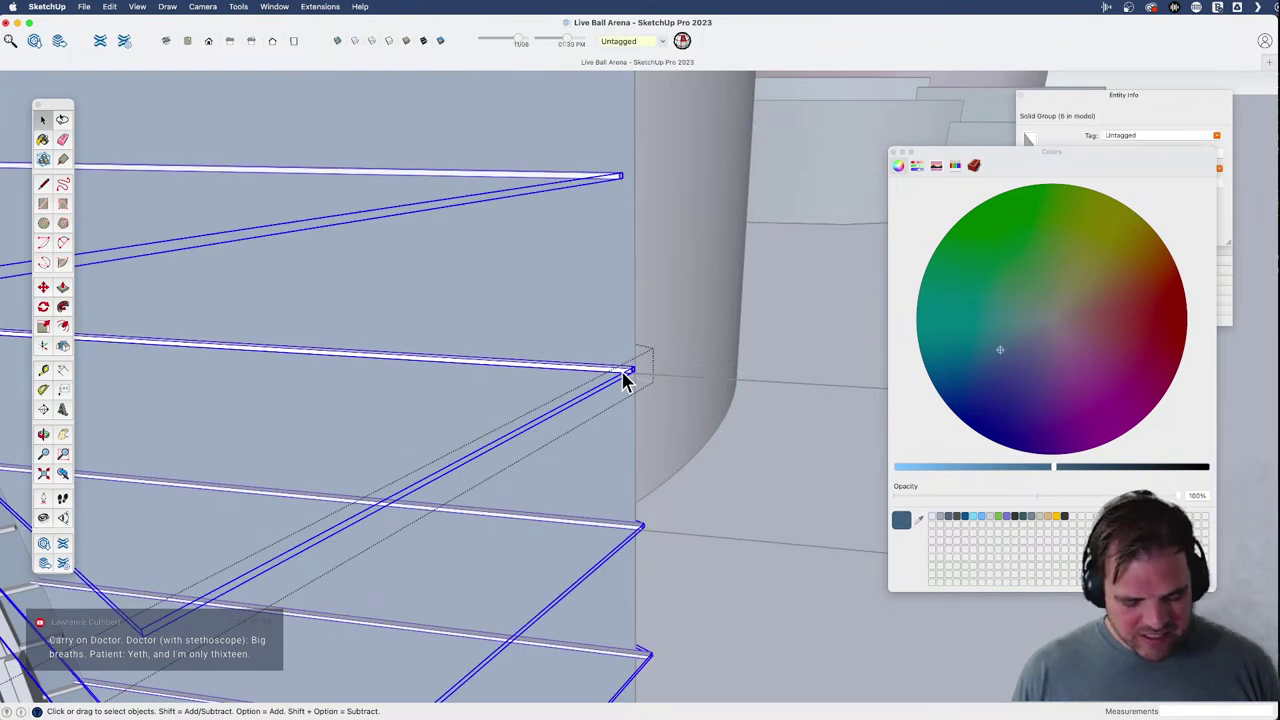
{"action": "key", "text": "Delete"}
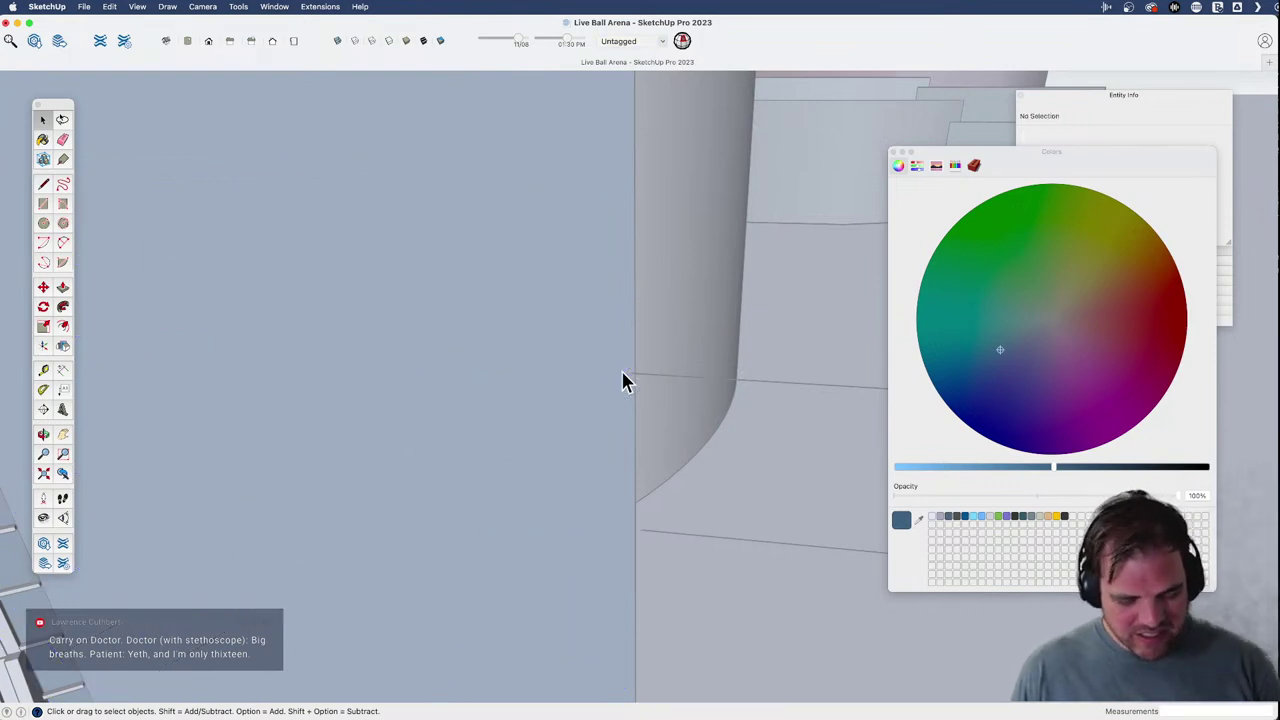
{"action": "scroll", "coordinate": [497, 387], "scroll_direction": "down", "scroll_amount": 5}
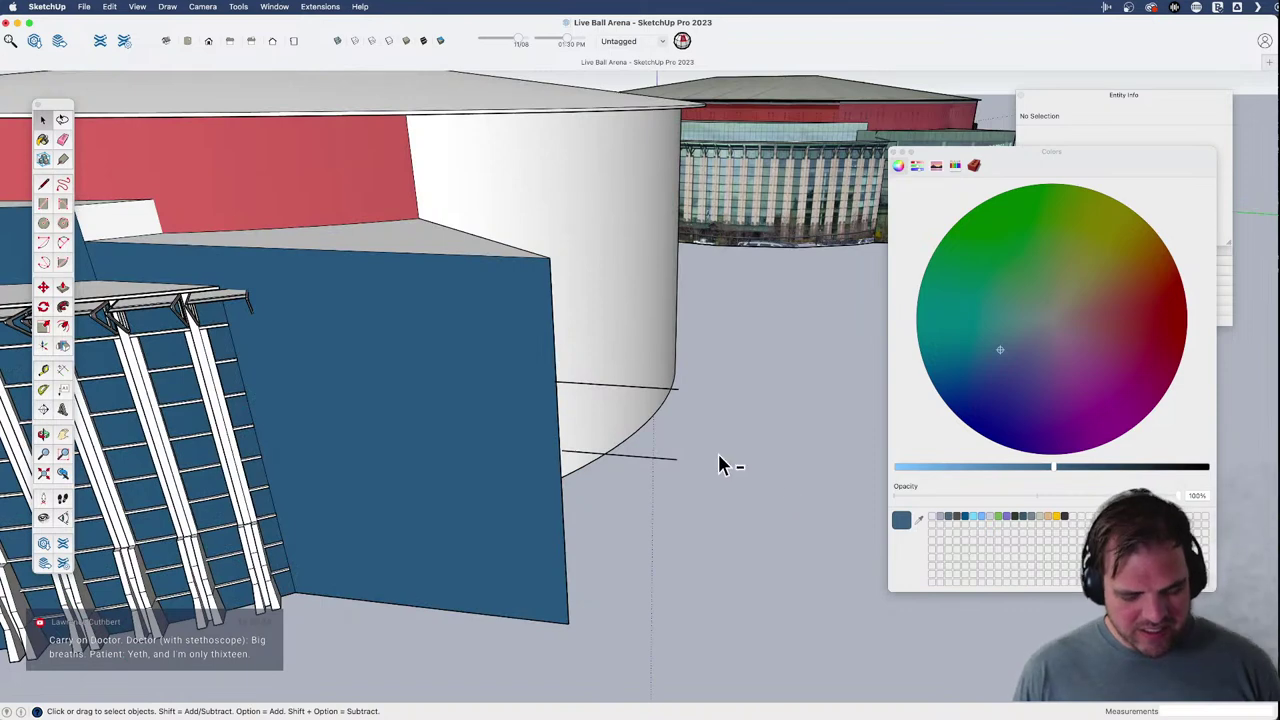
{"action": "key", "text": "super+z"}
{"action": "scroll", "coordinate": [600, 390], "scroll_direction": "up", "scroll_amount": 5}
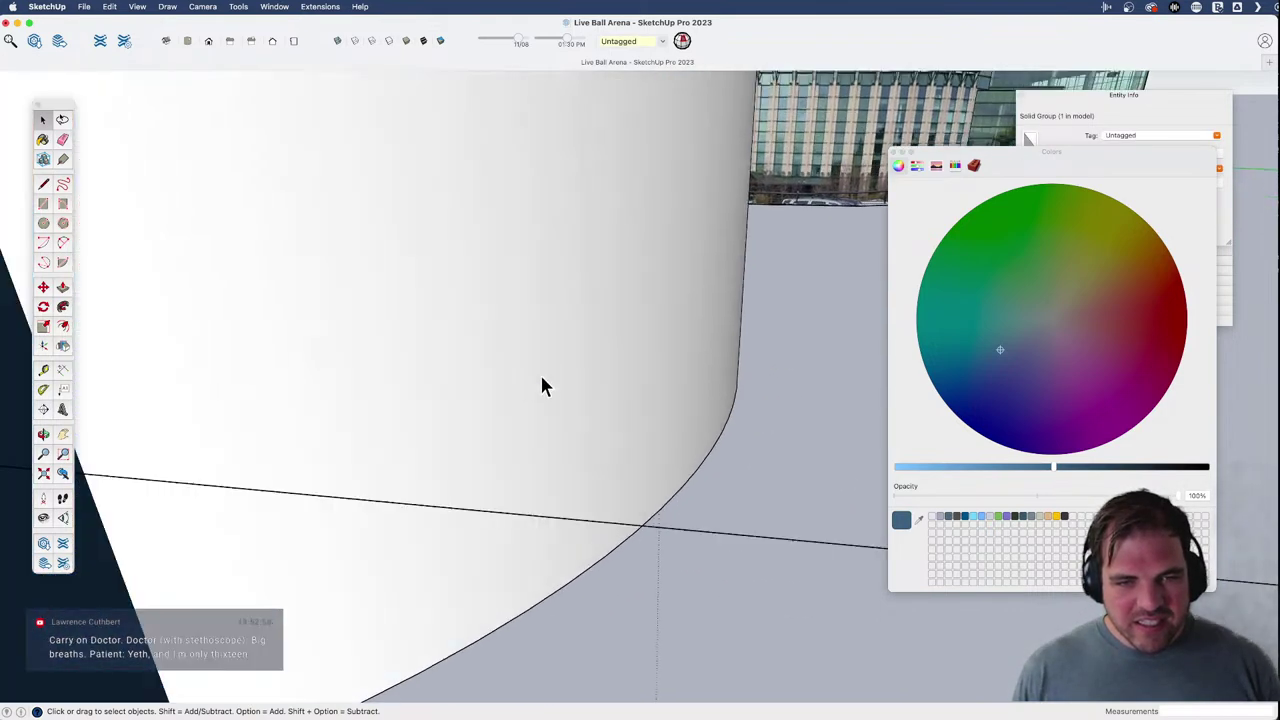
{"action": "scroll", "coordinate": [540, 383], "scroll_direction": "down", "scroll_amount": 5}
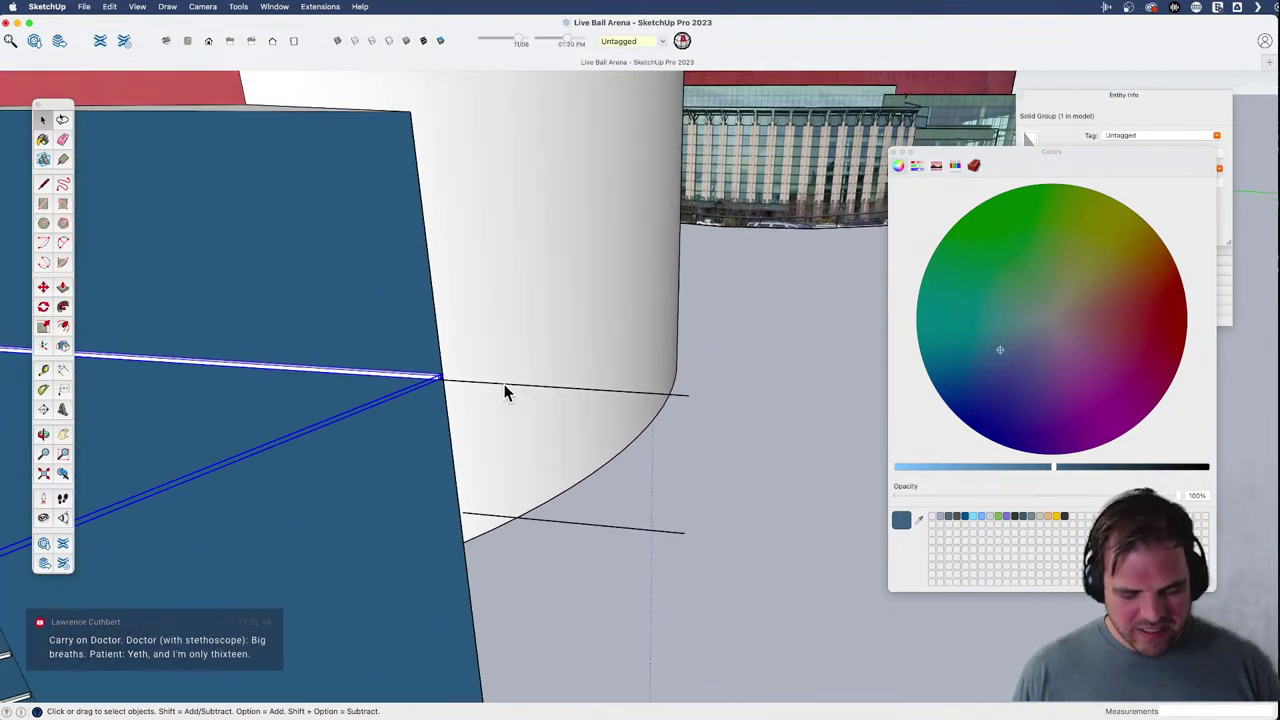
- Convert the remaining ledge strip on the wedge wall into a component
{"action": "key", "text": "g"}
{"action": "key", "text": "Escape"}
{"action": "scroll", "coordinate": [522, 387], "scroll_direction": "down", "scroll_amount": 1}
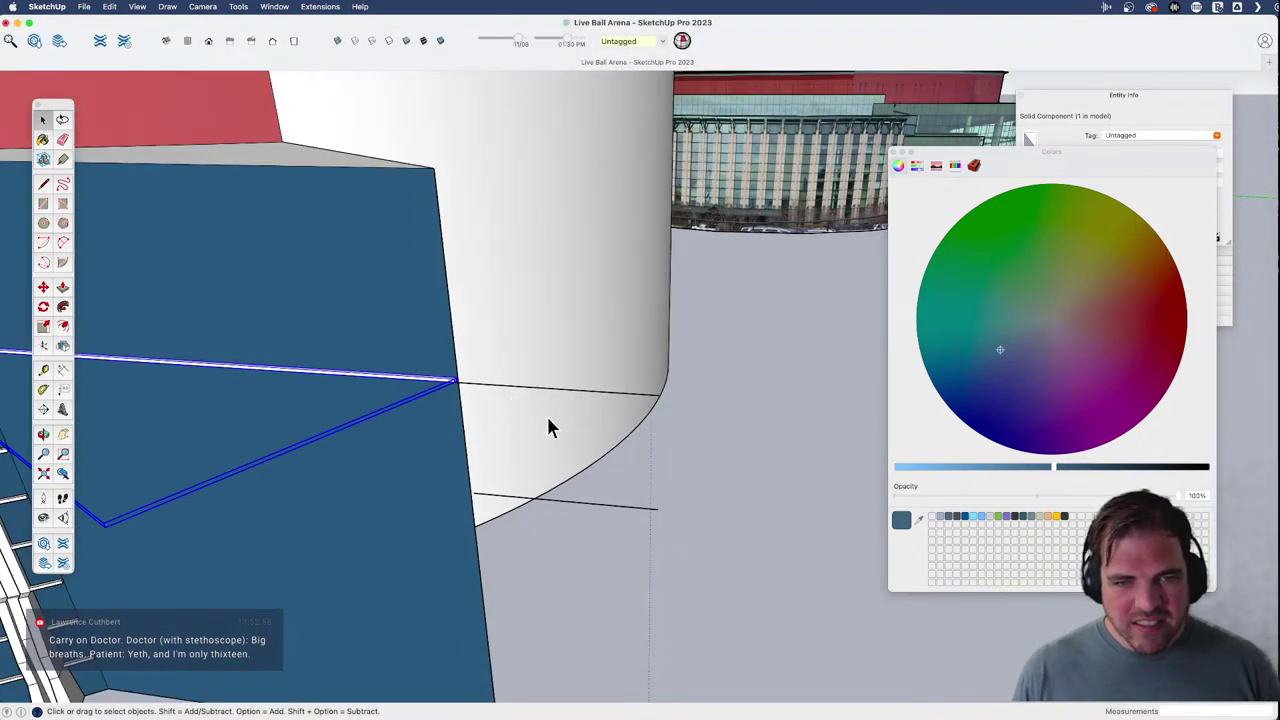
- Copy the strip down to the lower reference line, about 18' 11", and array it as four copies with 4x
{"action": "middle_click_drag", "start_coordinate": [549, 420], "coordinate": [626, 434]}
{"action": "key", "text": "m"}
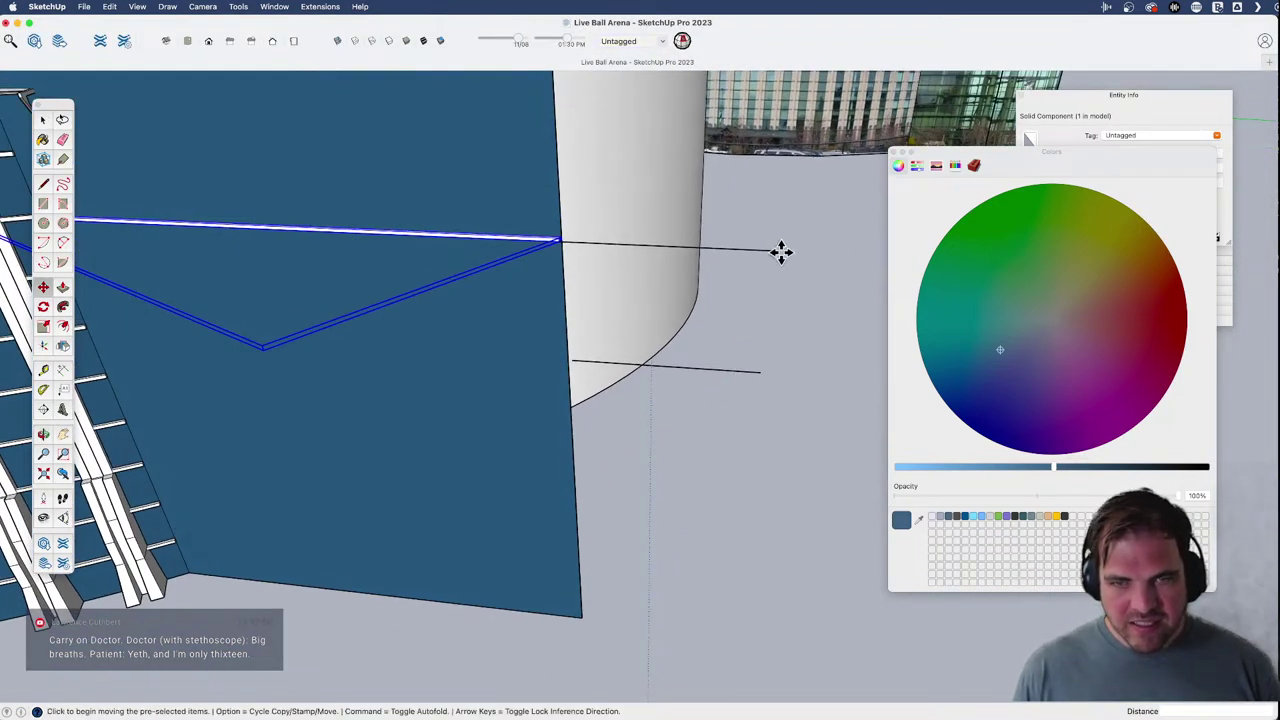
{"action": "left_click", "coordinate": [774, 251]}
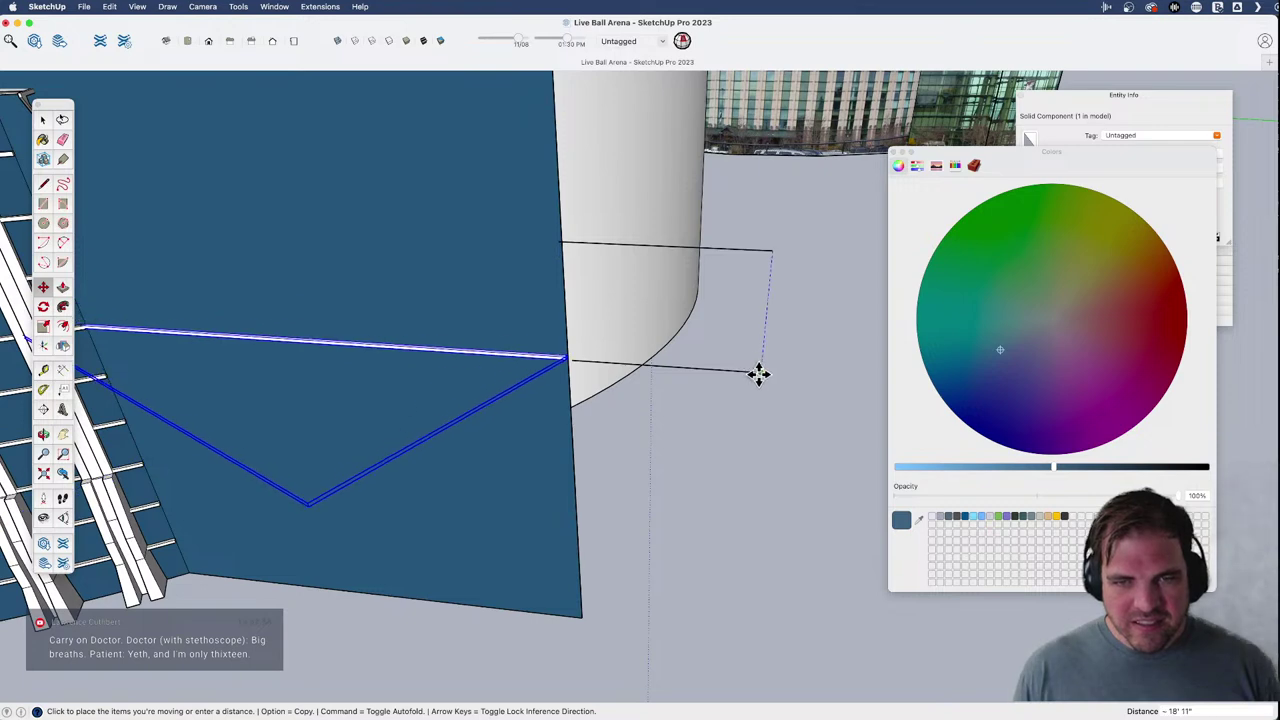
{"action": "key", "text": "alt"}
{"action": "left_click", "coordinate": [759, 374]}
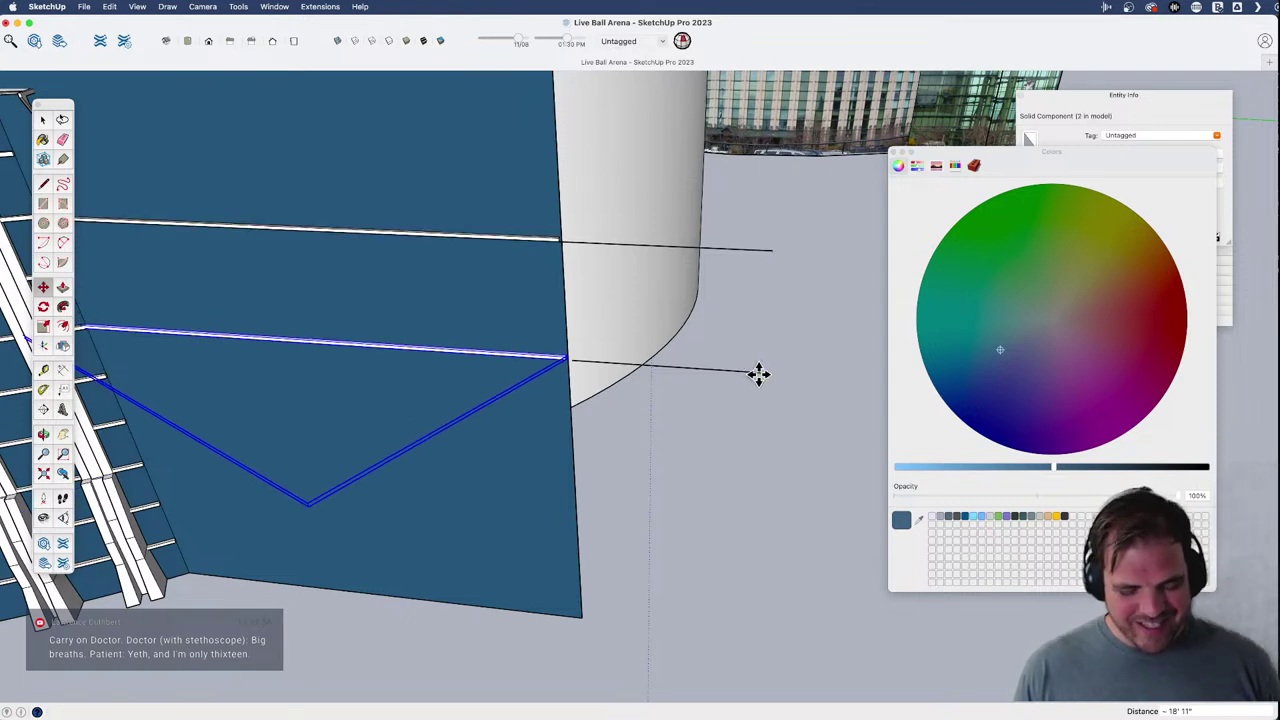
{"action": "key", "text": "Return"}
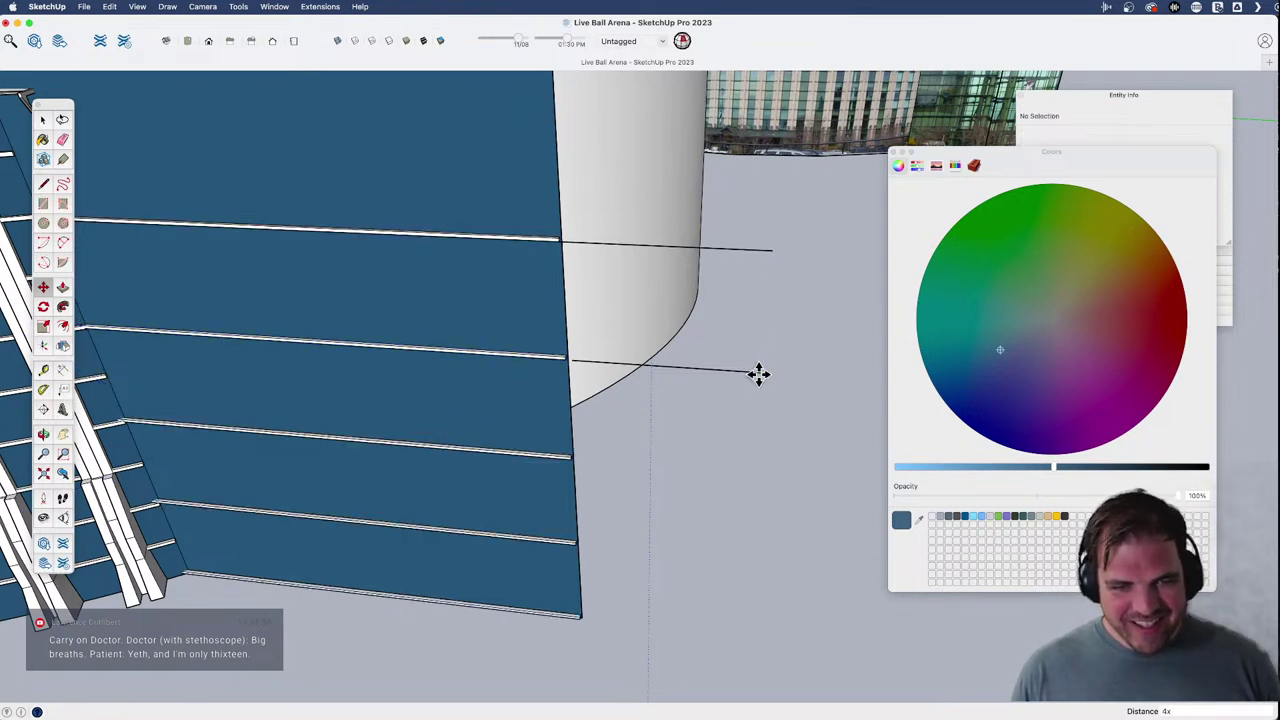
{"action": "key", "text": "space"}
- Copy the highest ledge strip up about 18' 11" using the reference lines' spacing, and erase both lines beside the wall
{"action": "scroll", "coordinate": [588, 289], "scroll_direction": "down", "scroll_amount": 3}
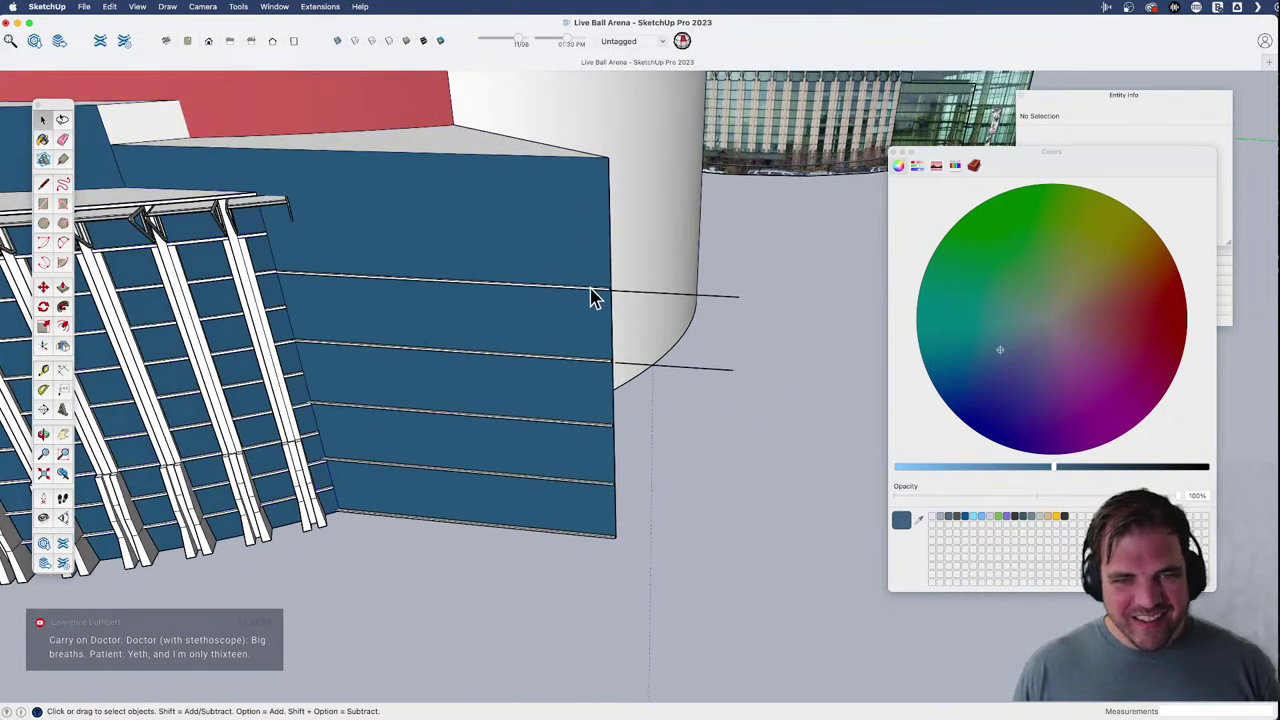
{"action": "left_click", "coordinate": [592, 297]}
{"action": "key", "text": "m"}
{"action": "key", "text": "alt"}
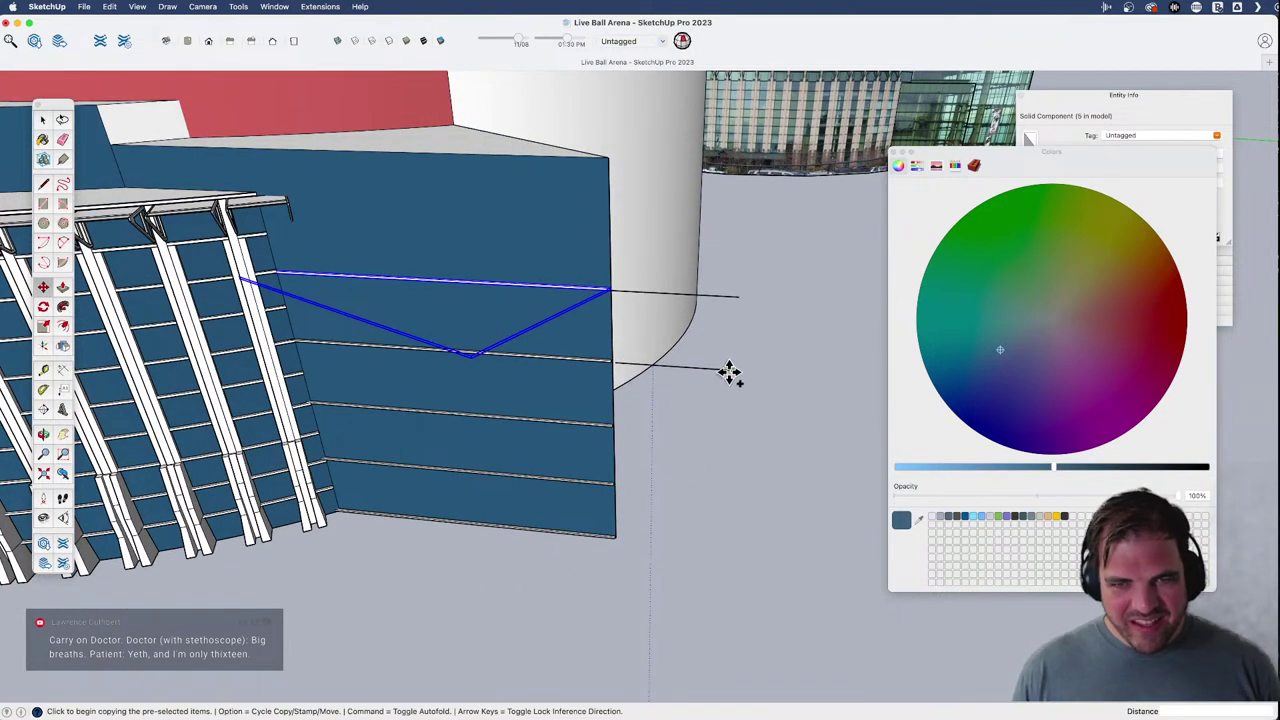
{"action": "left_click", "coordinate": [732, 370]}
{"action": "left_click", "coordinate": [737, 295]}
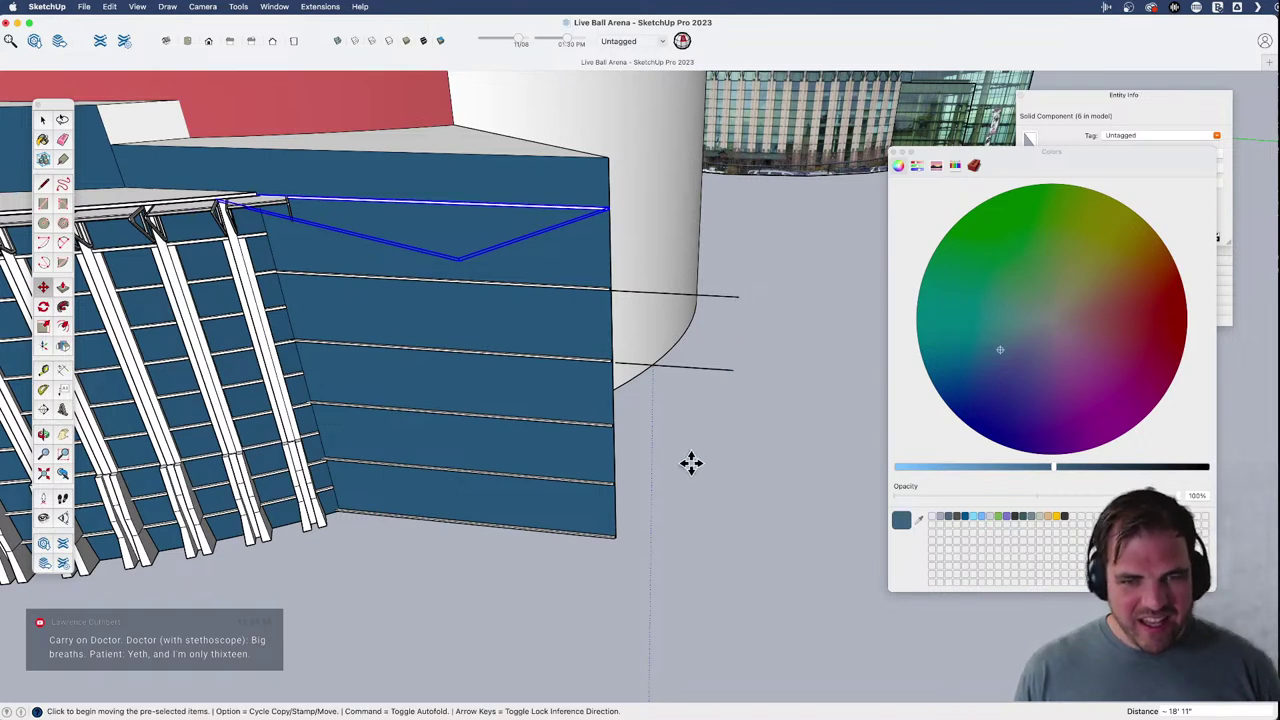
{"action": "key", "text": "e"}
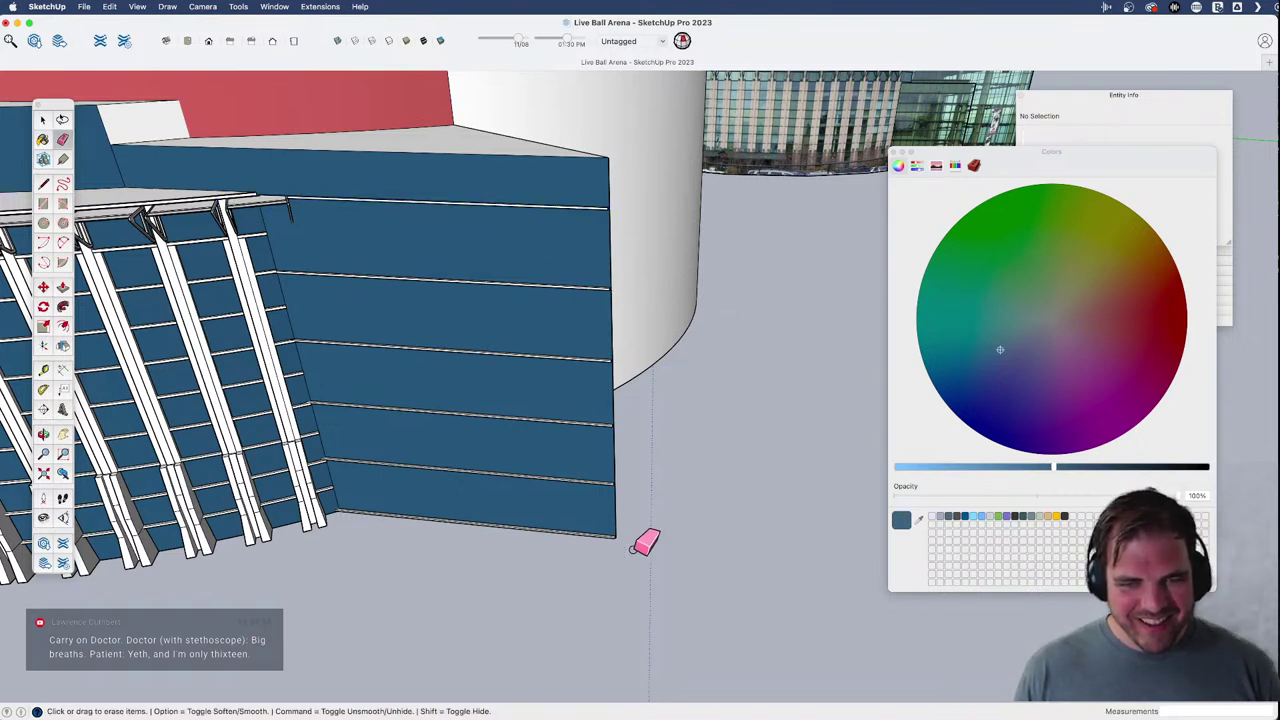
- Open the roof canopy slab component, lower its raised rear top face about 1' 3 5/8", and close the component
{"action": "middle_click_drag", "start_coordinate": [620, 522], "coordinate": [630, 546]}
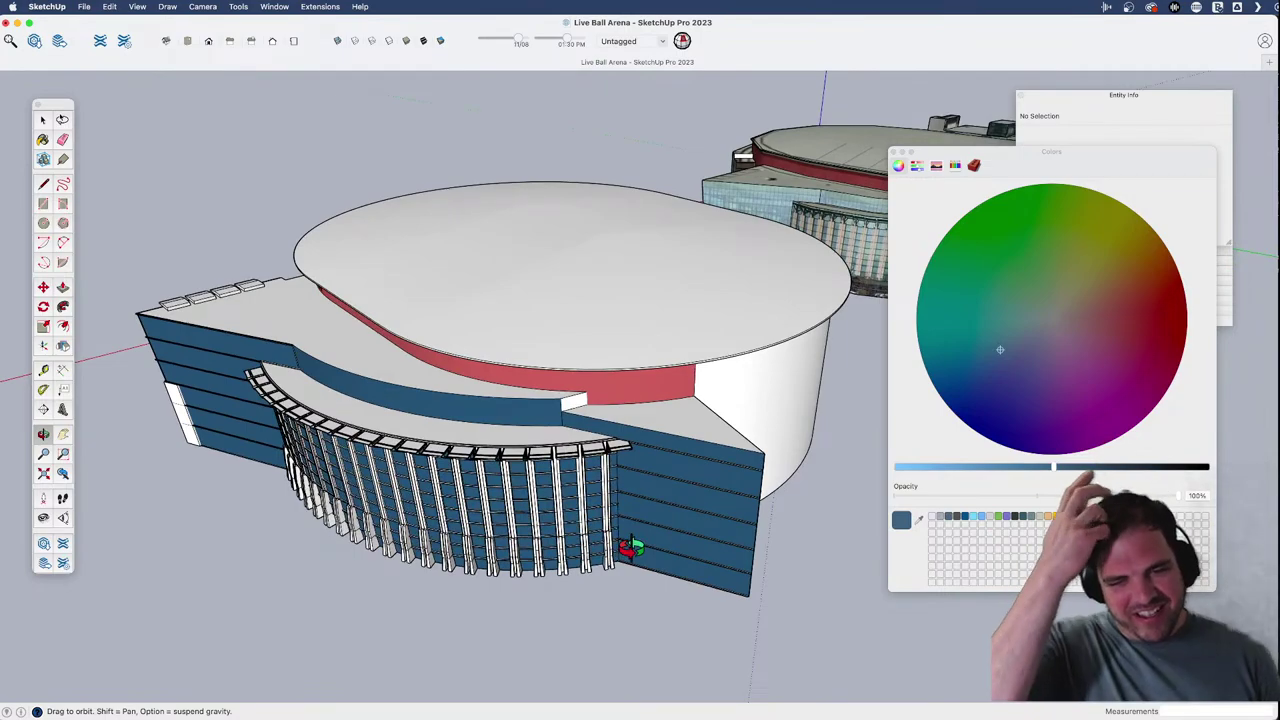
{"action": "middle_click_drag", "start_coordinate": [419, 401], "coordinate": [634, 423]}
{"action": "scroll", "coordinate": [642, 485], "scroll_direction": "up", "scroll_amount": 10}
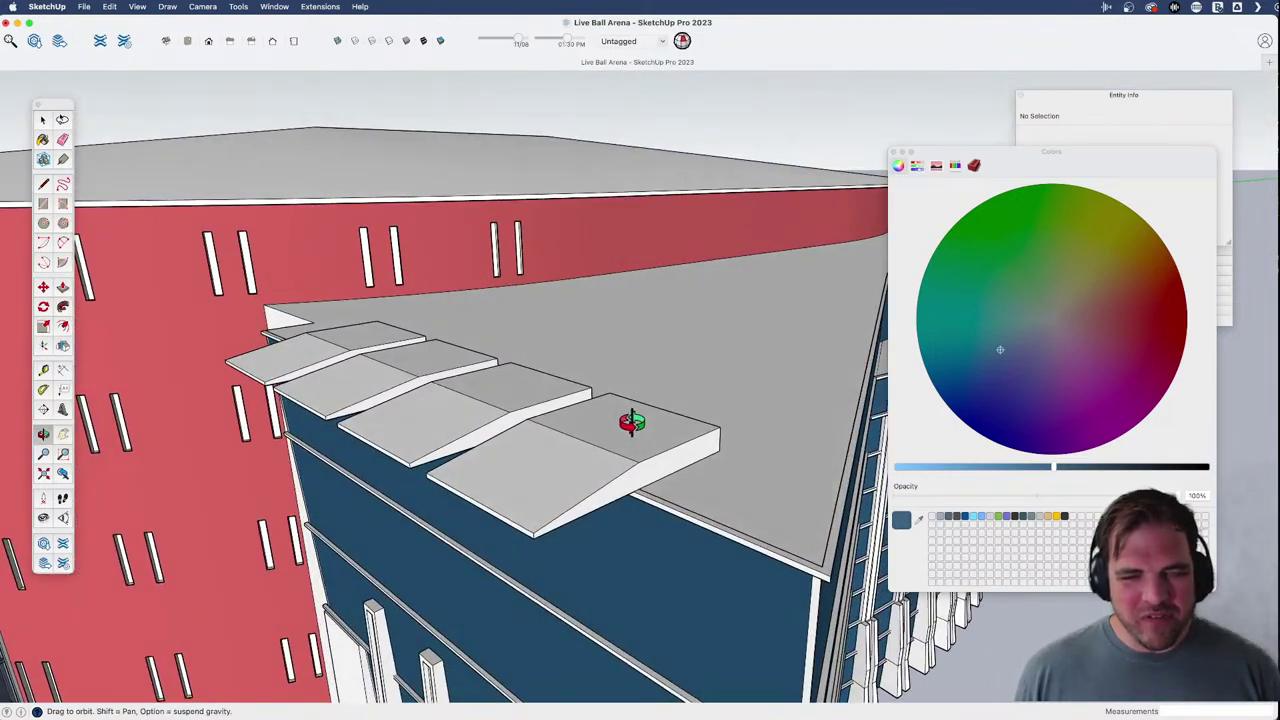
{"action": "left_click", "coordinate": [618, 442]}
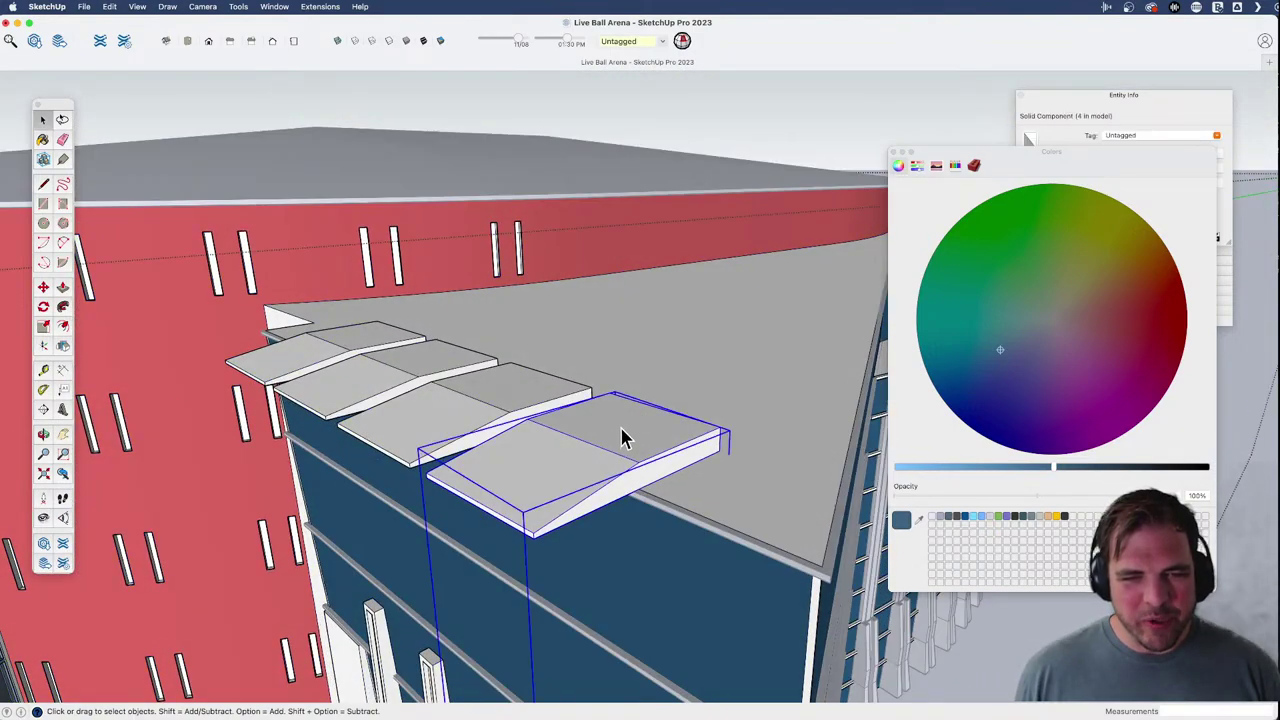
{"action": "double_click", "coordinate": [622, 438]}
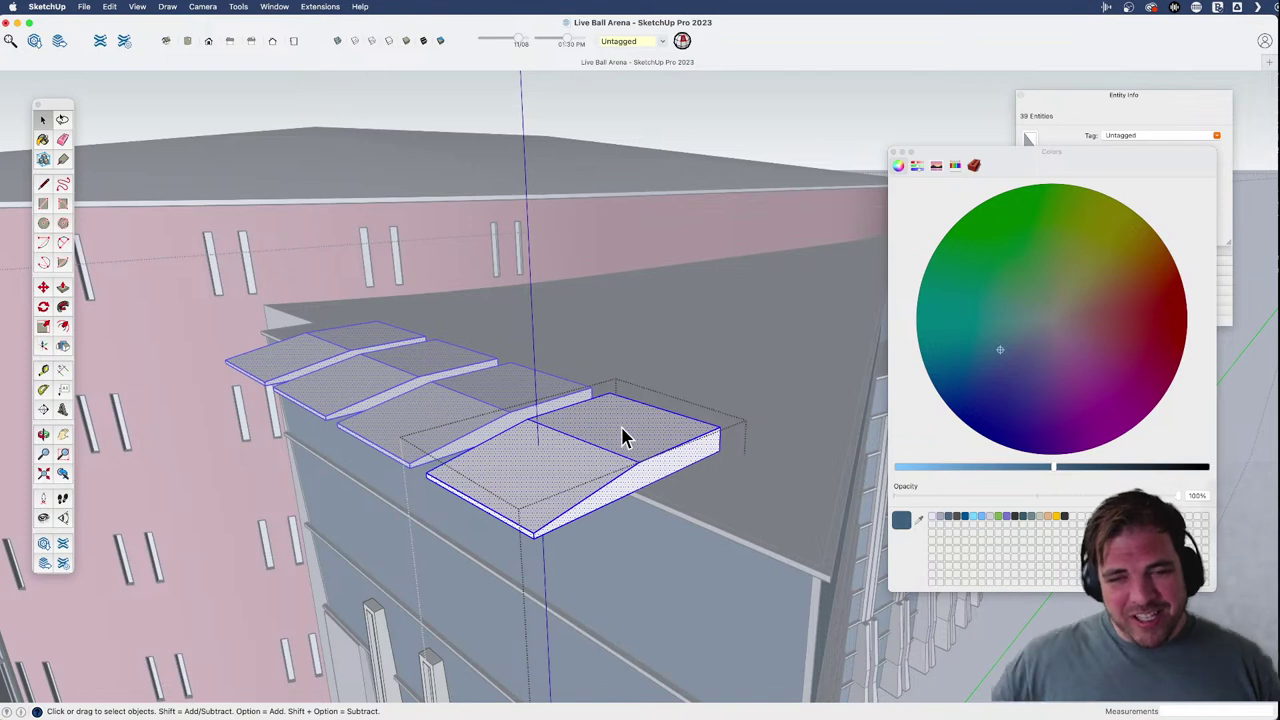
{"action": "scroll", "coordinate": [645, 440], "scroll_direction": "up", "scroll_amount": 3}
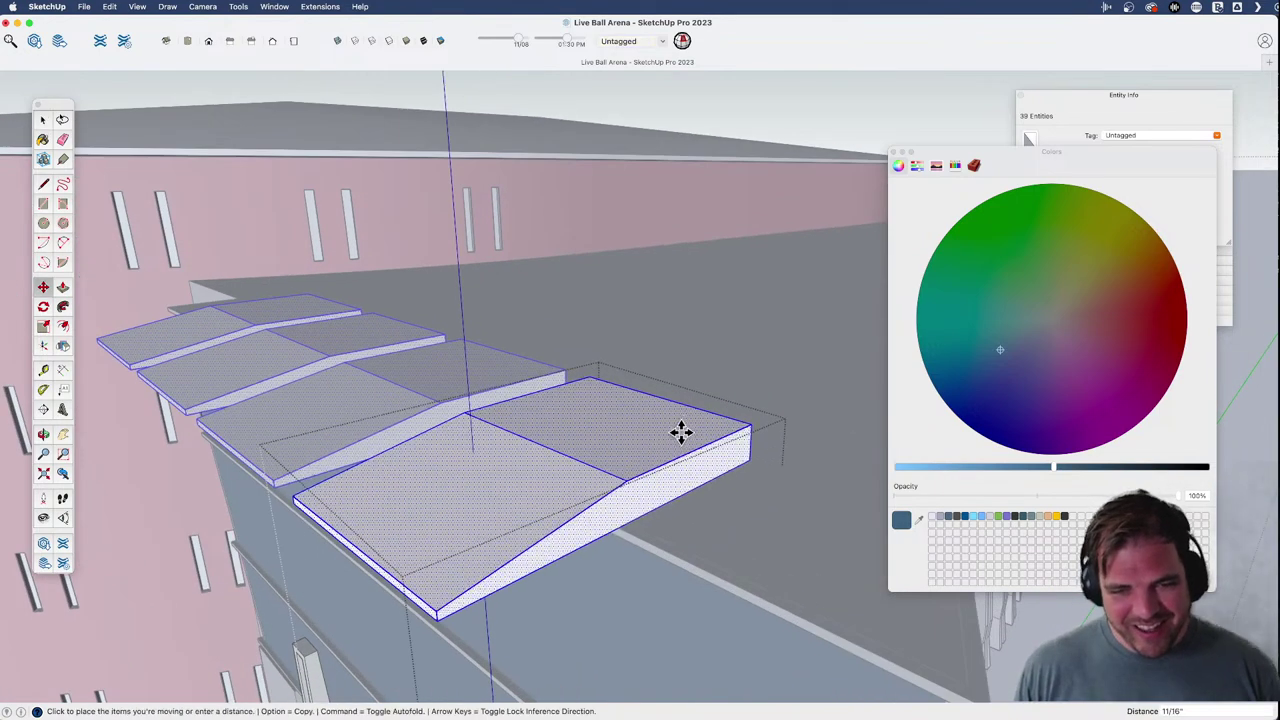
{"action": "left_click", "coordinate": [682, 452]}
{"action": "key", "text": "m"}
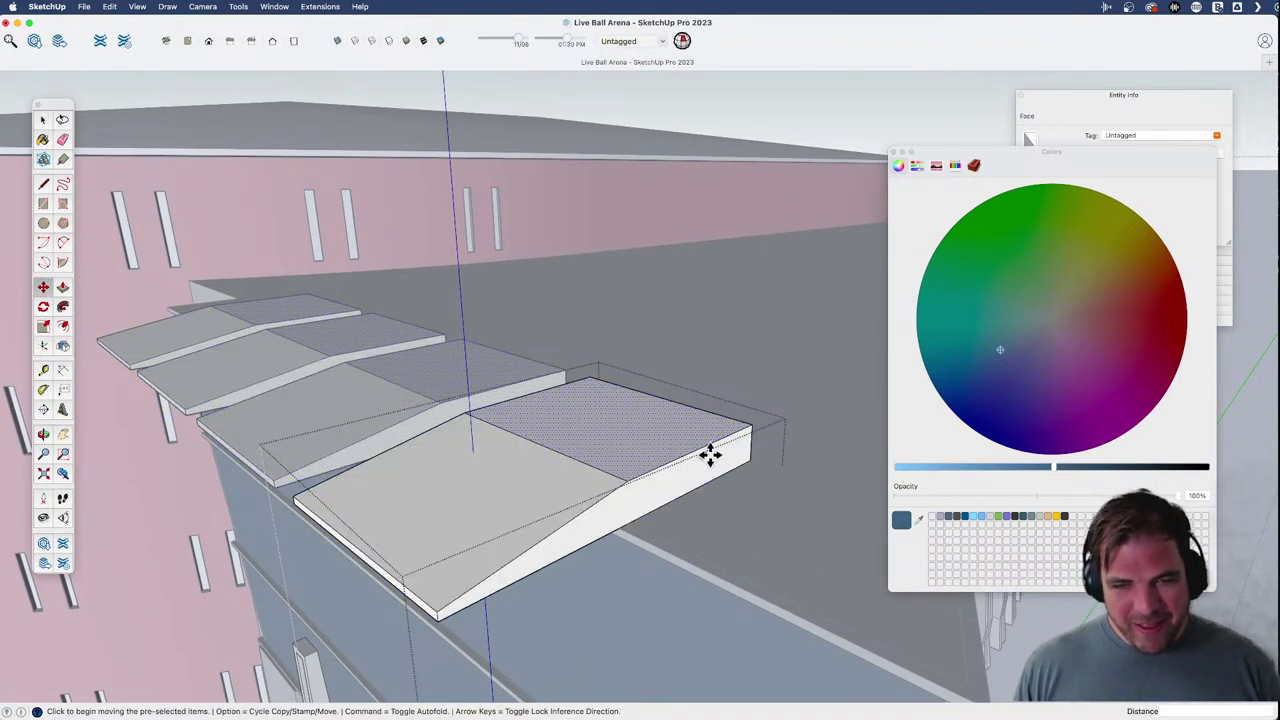
{"action": "left_click", "coordinate": [749, 425]}
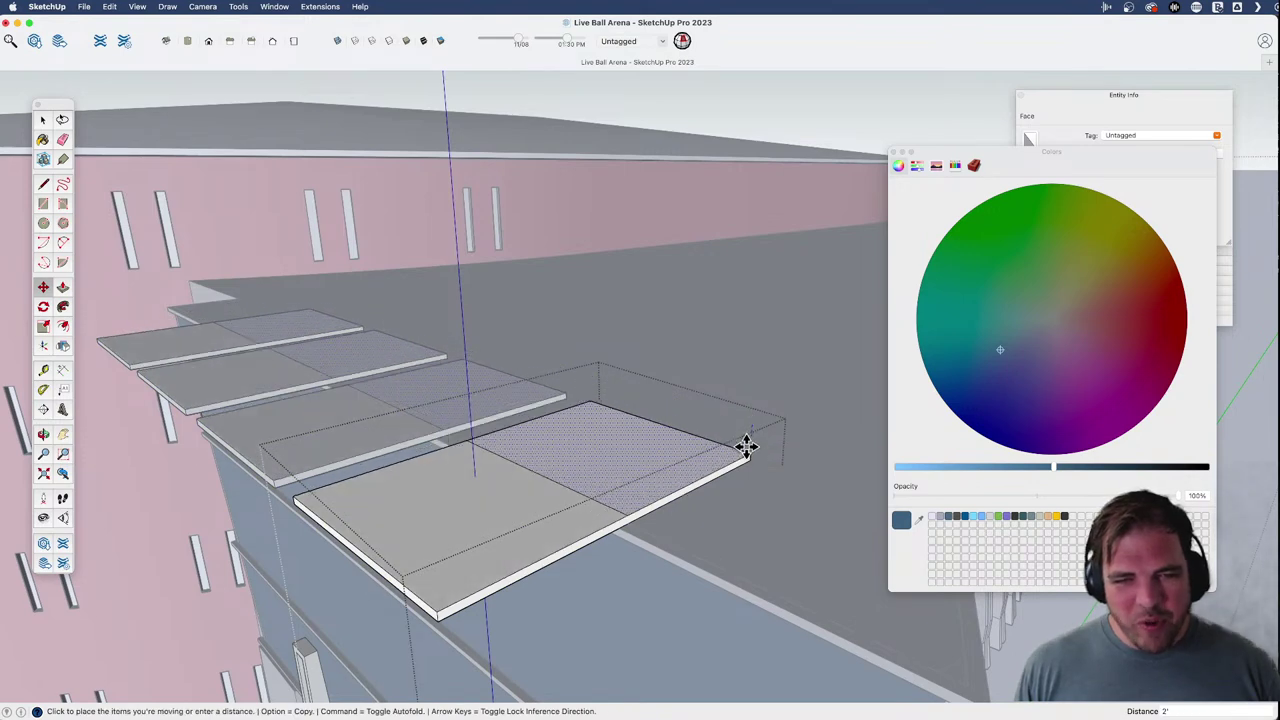
{"action": "left_click", "coordinate": [745, 443]}
{"action": "scroll", "coordinate": [565, 438], "scroll_direction": "down", "scroll_amount": 6}
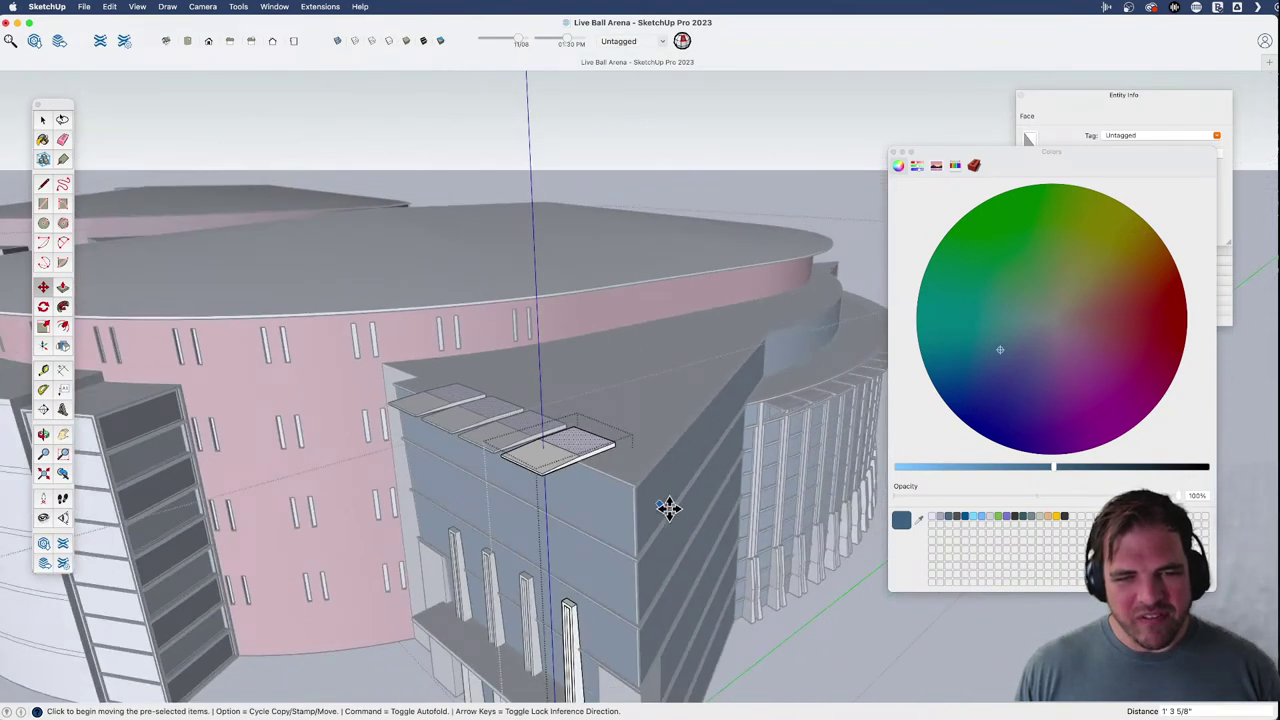
{"action": "middle_click_drag", "start_coordinate": [638, 489], "coordinate": [587, 426], "text": "shift"}
{"action": "key", "text": "space"}
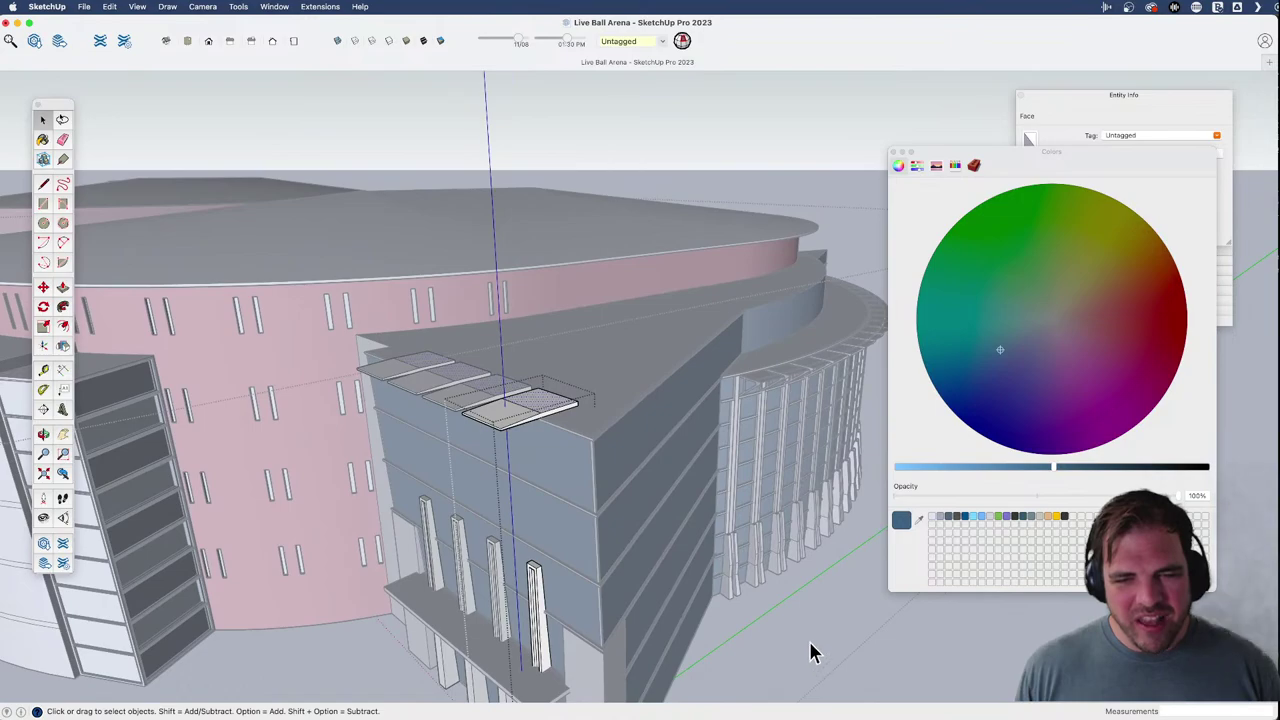
{"action": "left_click", "coordinate": [805, 640]}
- Open the highest ledge strip component on the wedge wall and select all of its geometry
{"action": "scroll", "coordinate": [794, 621], "scroll_direction": "down", "scroll_amount": 3}
{"action": "middle_click_drag", "start_coordinate": [794, 621], "coordinate": [645, 475], "text": "shift"}
{"action": "scroll", "coordinate": [632, 474], "scroll_direction": "up", "scroll_amount": 2}
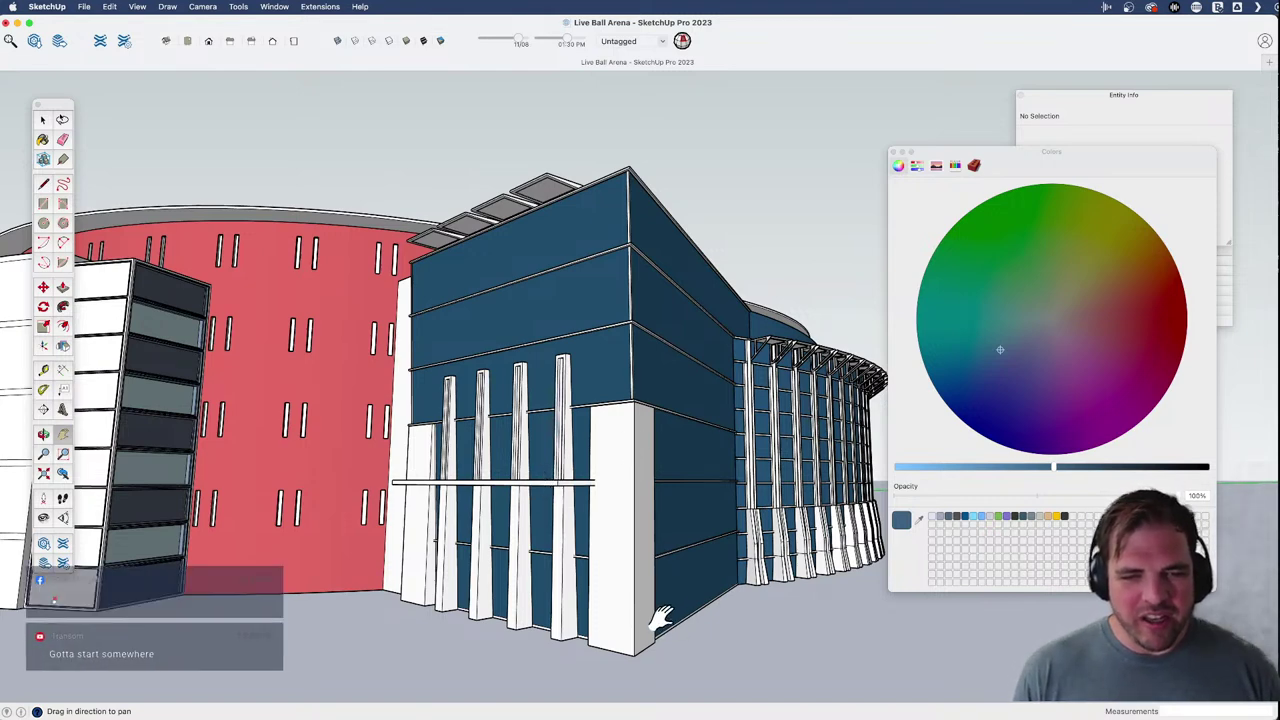
{"action": "middle_click_drag", "start_coordinate": [655, 615], "coordinate": [412, 520]}
{"action": "middle_click_drag", "start_coordinate": [703, 498], "coordinate": [546, 494]}
{"action": "middle_click_drag", "start_coordinate": [745, 506], "coordinate": [587, 520], "text": "shift"}
{"action": "middle_click_drag", "start_coordinate": [752, 452], "coordinate": [624, 368]}
{"action": "double_click", "coordinate": [606, 376]}
{"action": "left_click", "coordinate": [607, 377]}
{"action": "scroll", "coordinate": [615, 386], "scroll_direction": "up", "scroll_amount": 2}
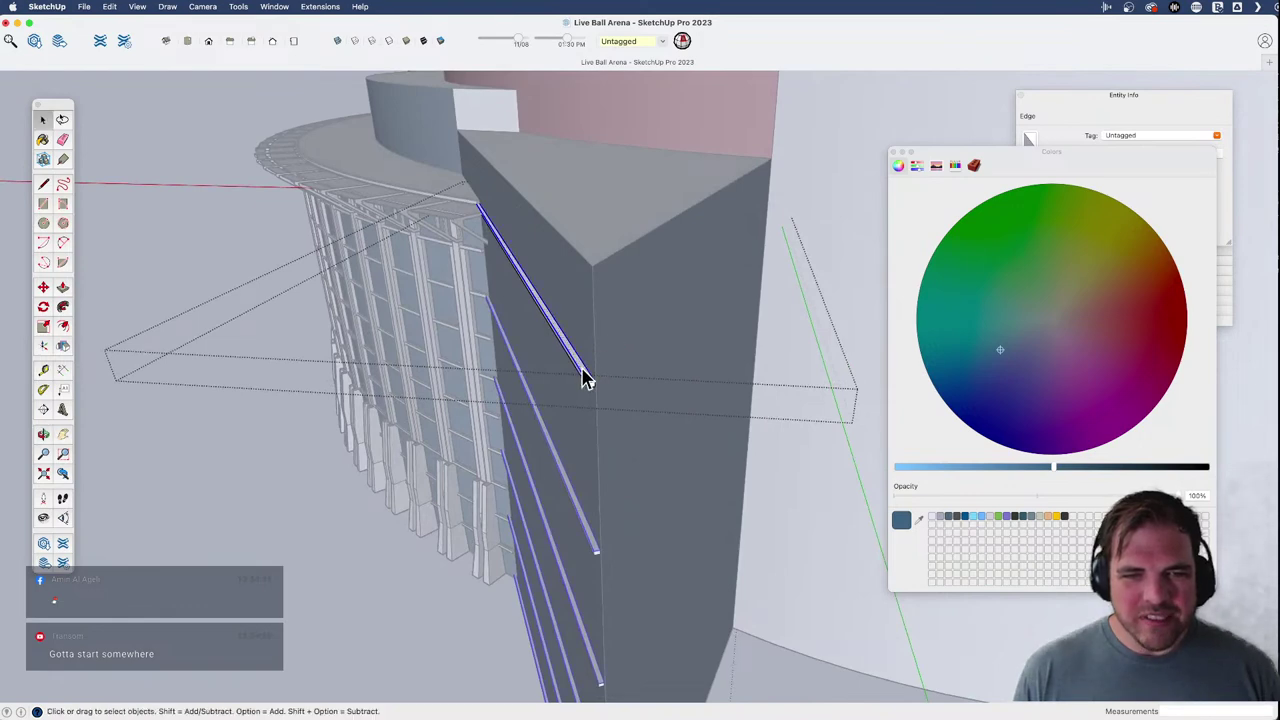
{"action": "middle_click_drag", "start_coordinate": [586, 379], "coordinate": [606, 220]}
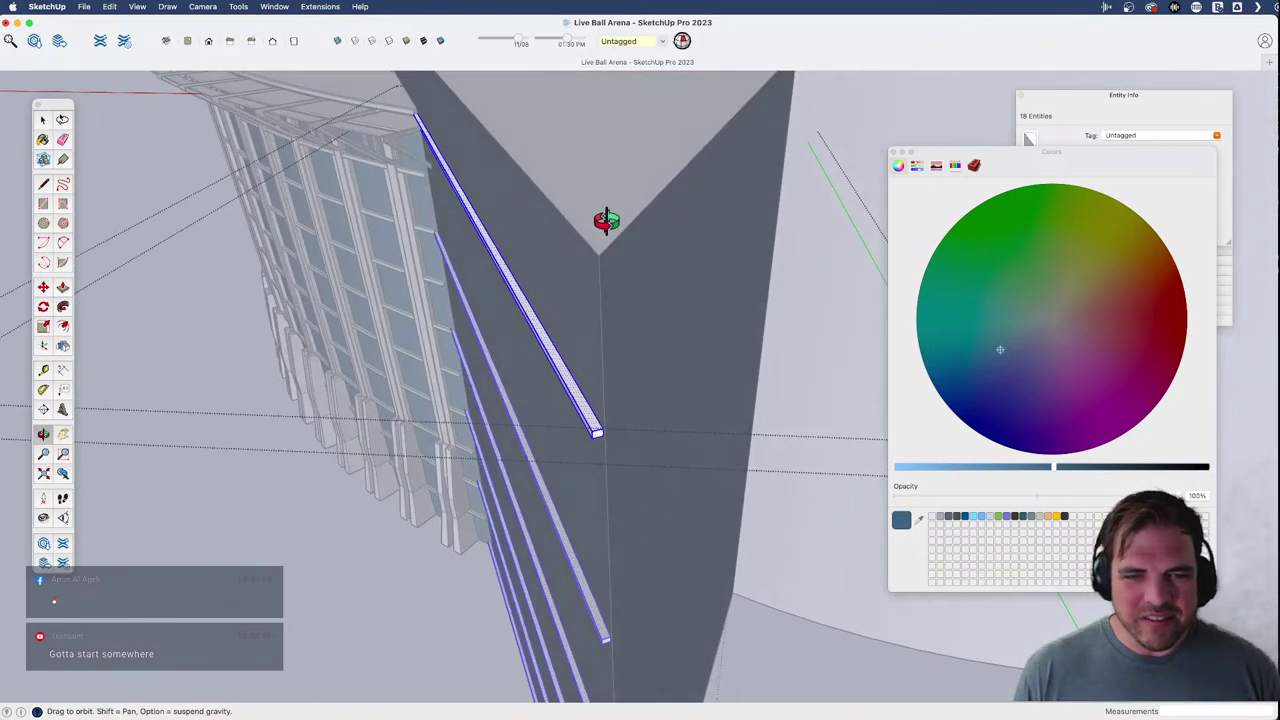